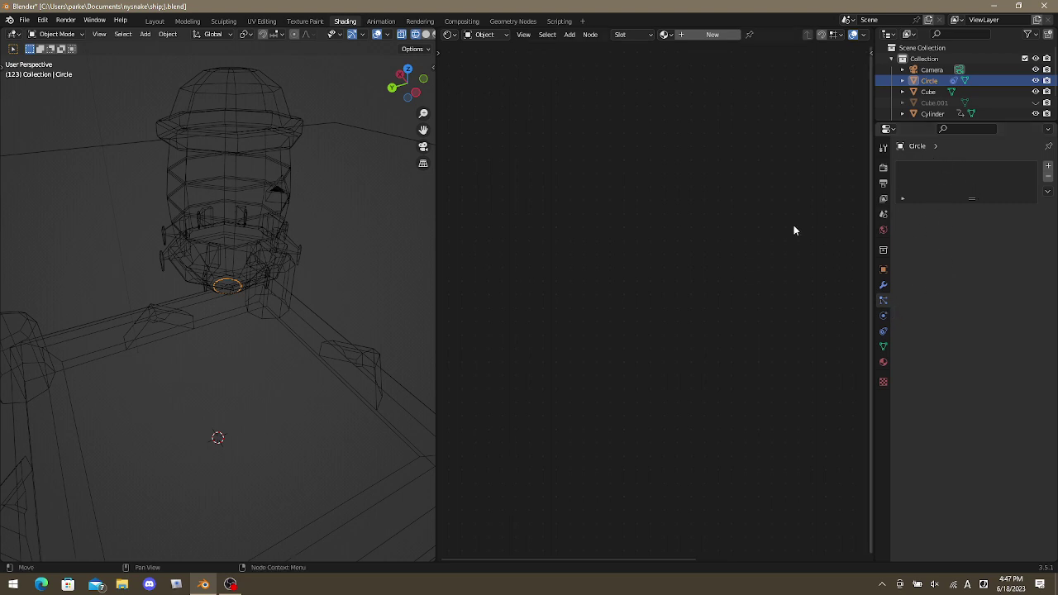
# Add a particle system to the Circle object, play the animation, and change the system type to Hair.
pyautogui.press('Tab')
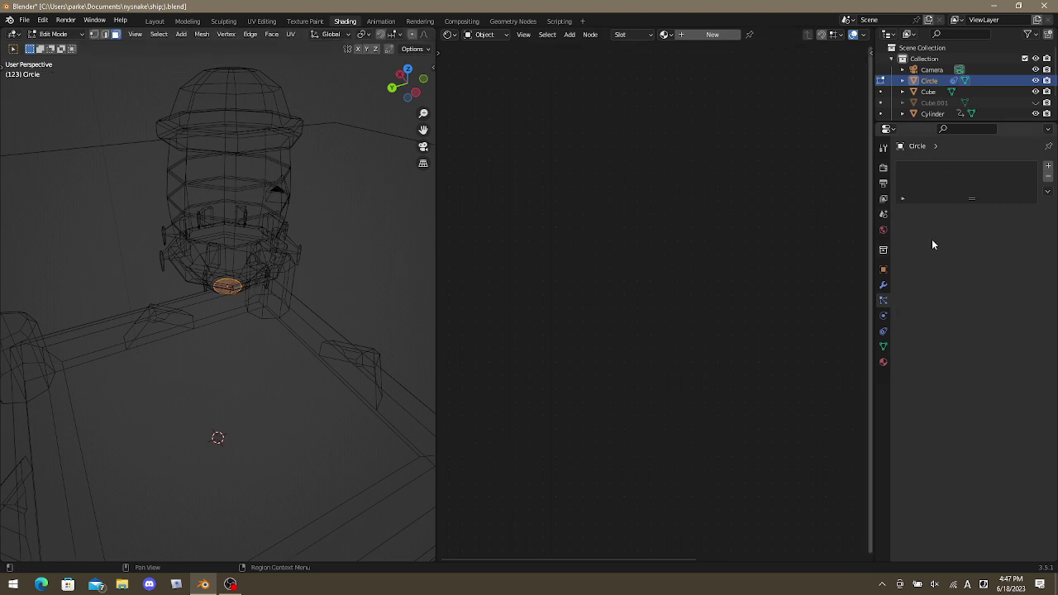
pyautogui.click(1049, 166)
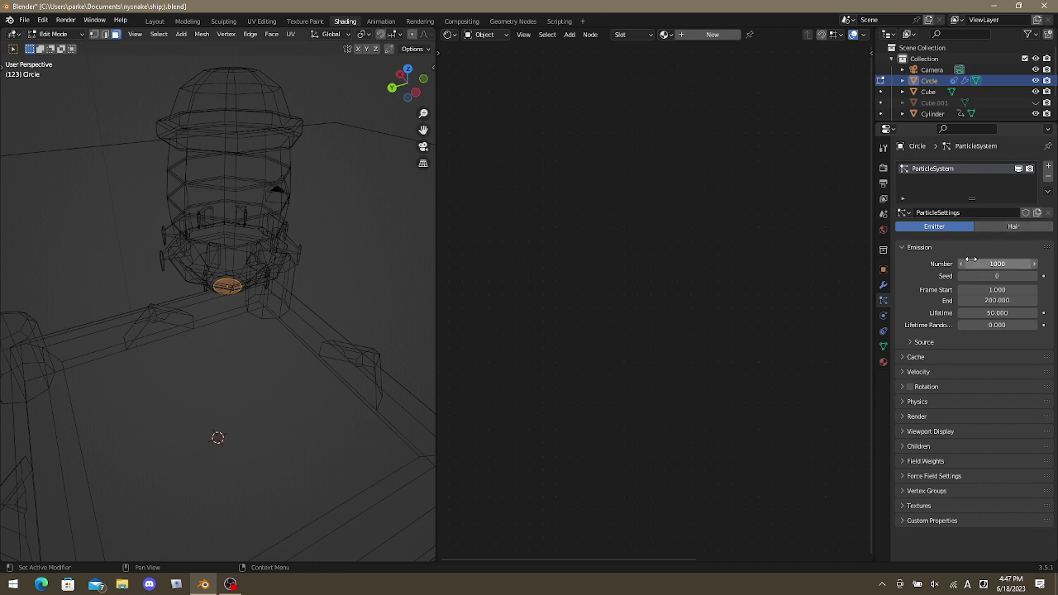
pyautogui.press('space')
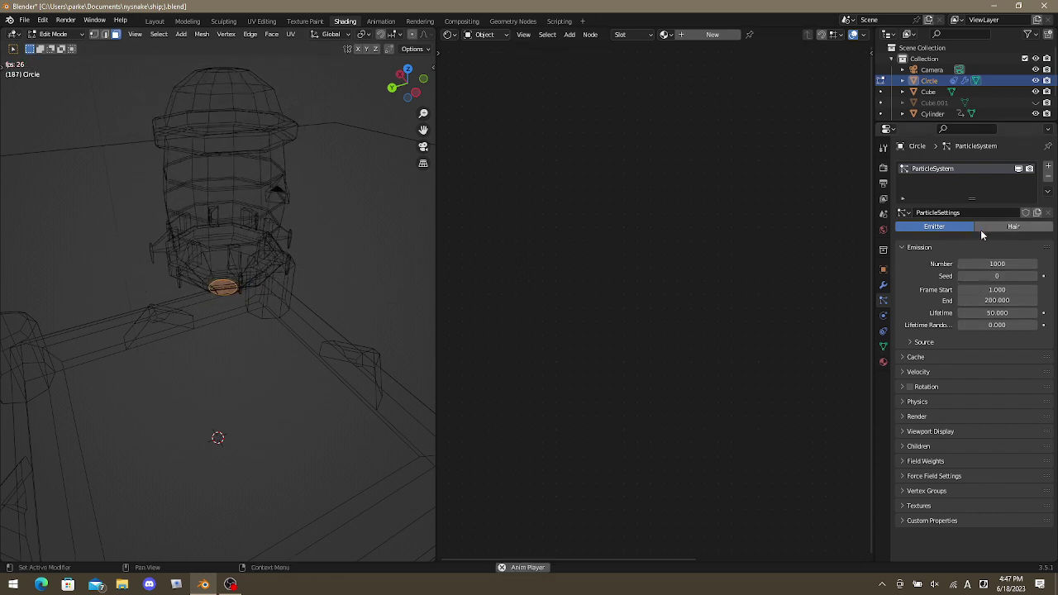
pyautogui.click(1011, 228)
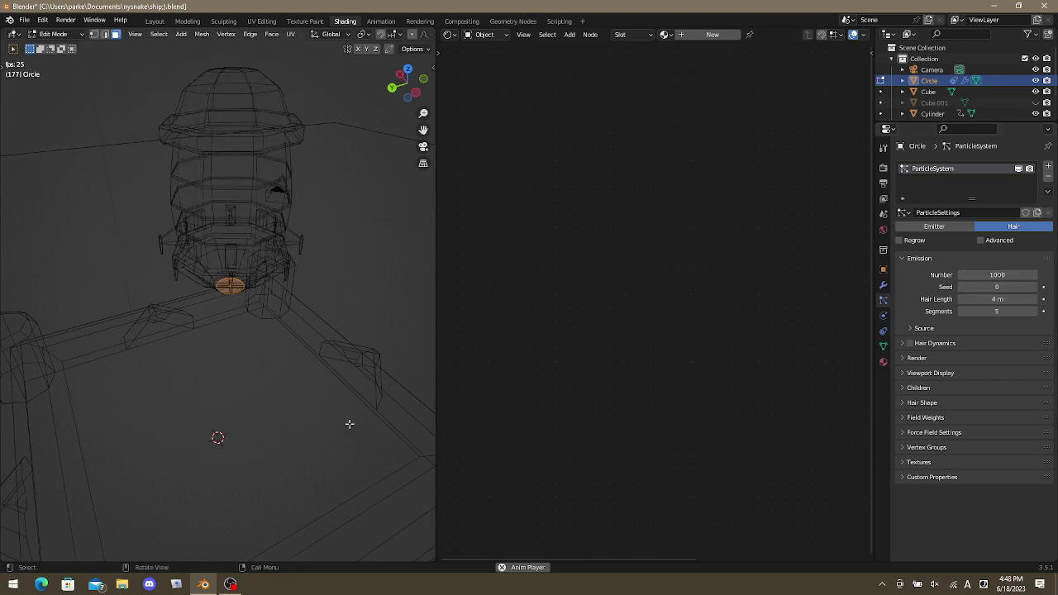
# In the Layout workspace, enable Hair Dynamics for the Circle's particle system and replay the animation from its start.
pyautogui.click(176, 23)
pyautogui.click(159, 23)
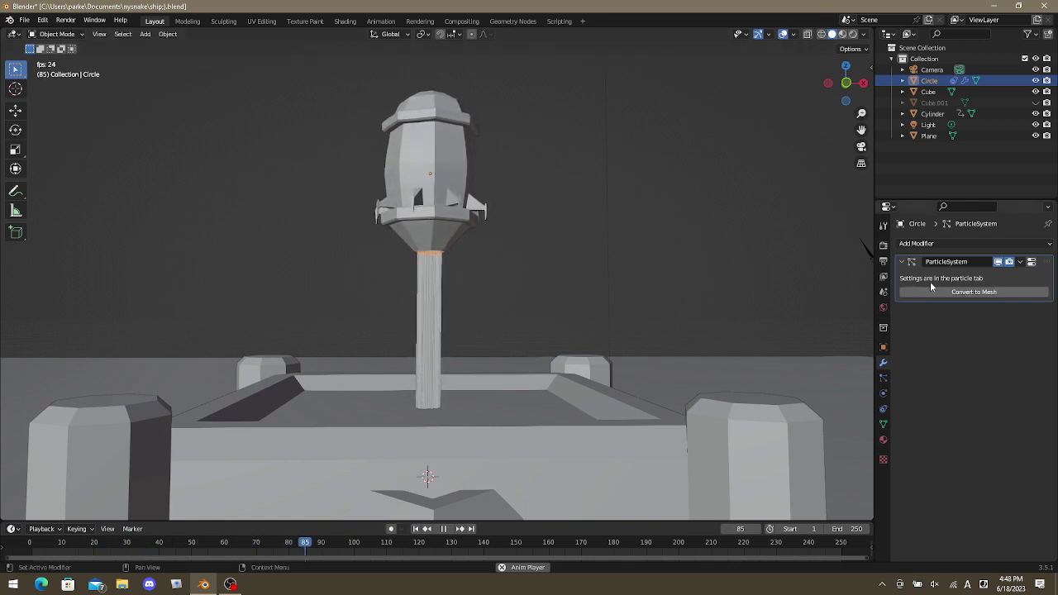
pyautogui.click(883, 378)
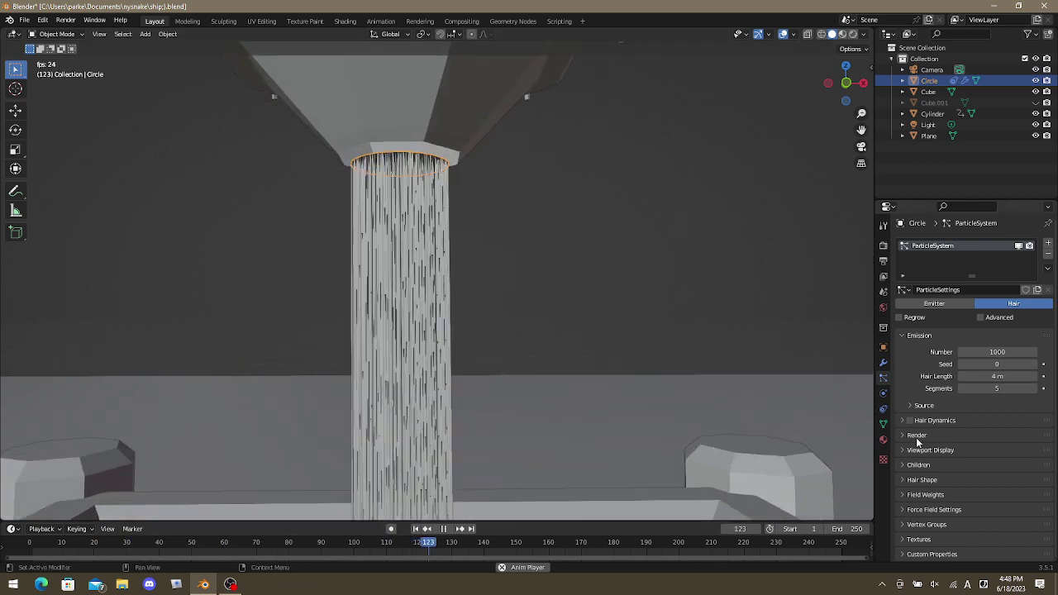
pyautogui.click(911, 420)
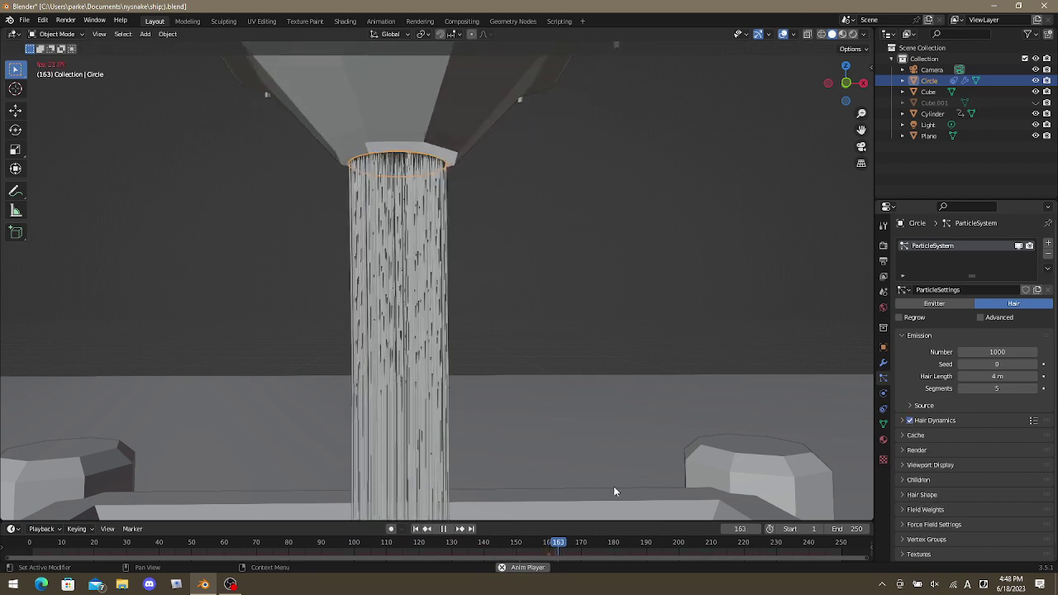
pyautogui.click(416, 529)
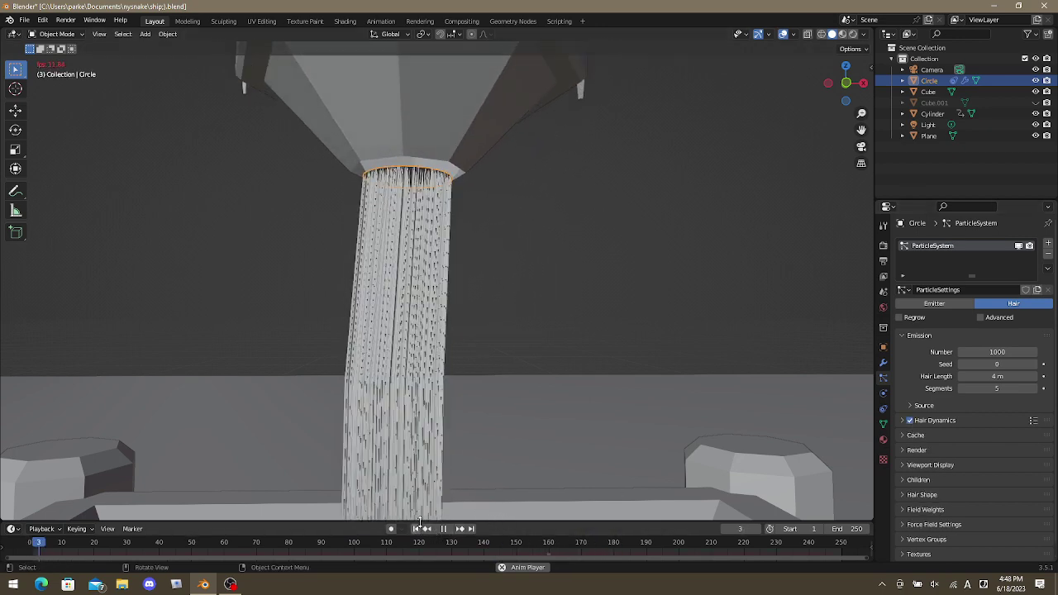
pyautogui.scroll(-3, 510, 414)
pyautogui.moveTo(510, 414); pyautogui.dragTo(551, 425, button='middle')
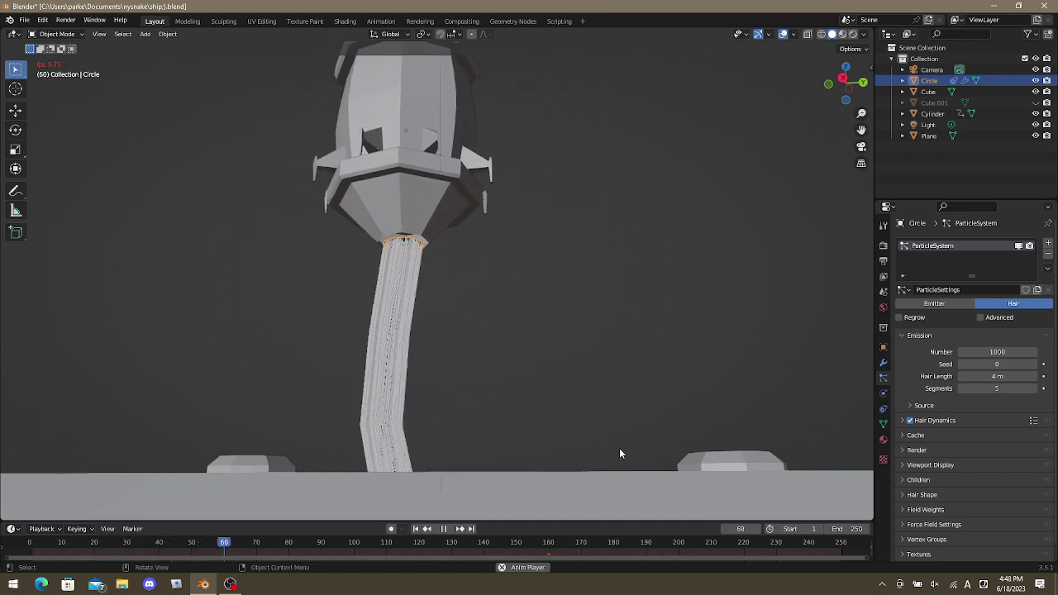
# Set the Hair Dynamics Quality Steps to 1.
pyautogui.click(930, 422)
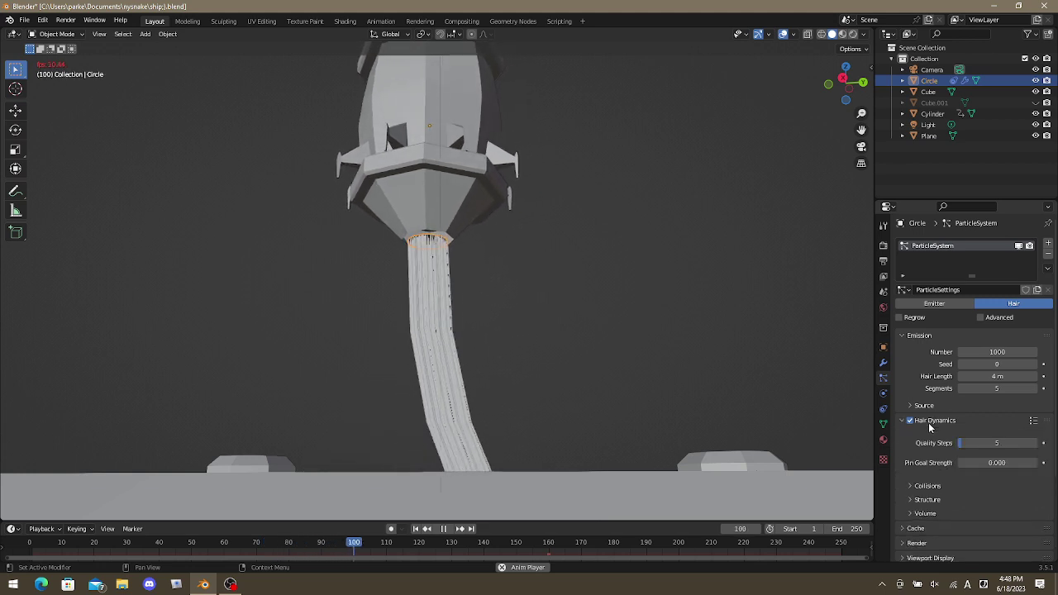
pyautogui.moveTo(996, 444); pyautogui.dragTo(968, 443)
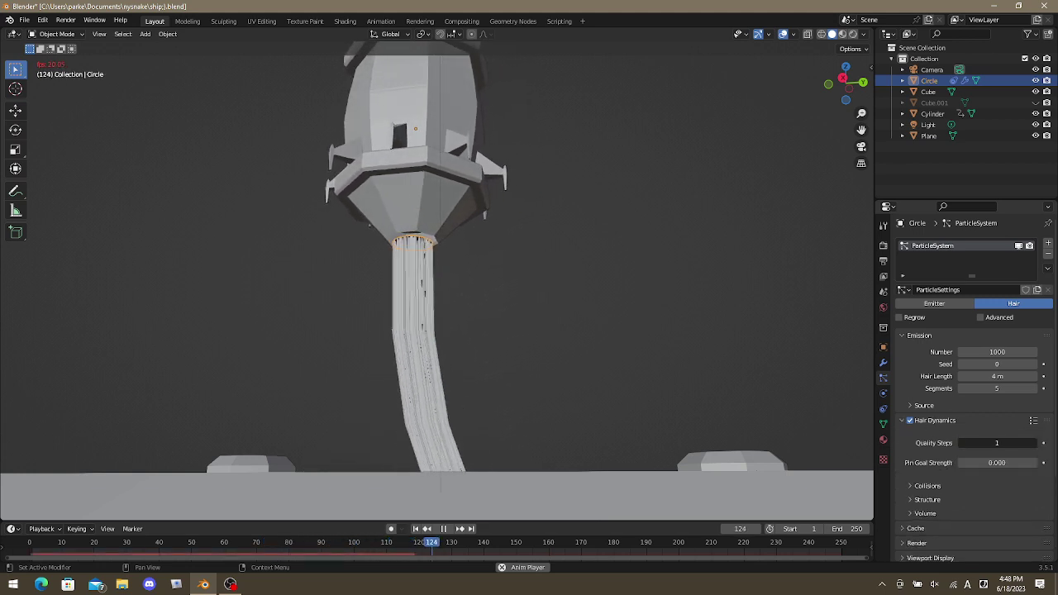
pyautogui.moveTo(561, 334); pyautogui.dragTo(801, 355, button='middle')
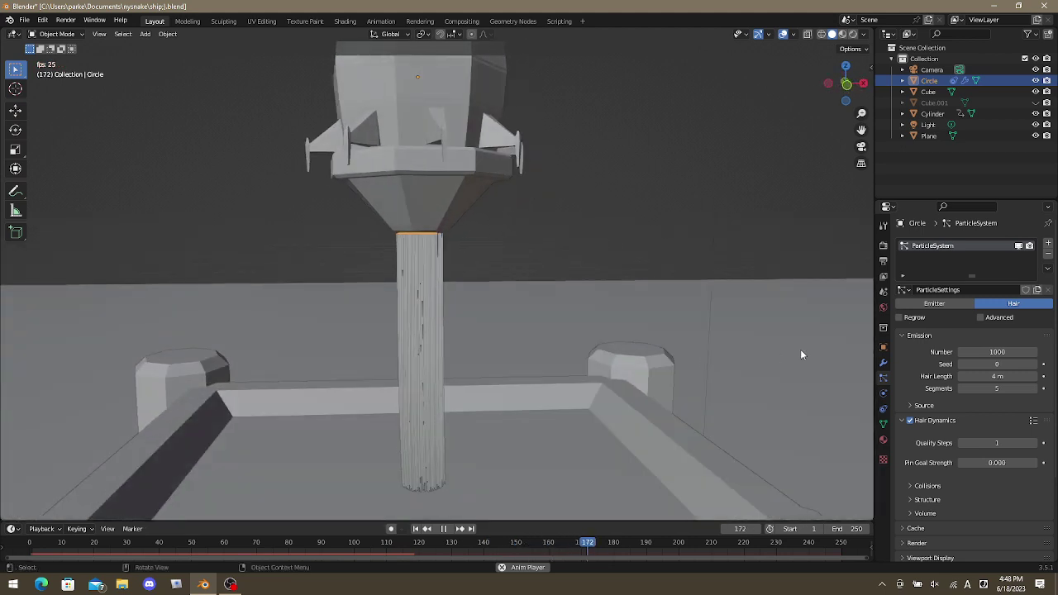
# Examine the emission Source settings and the Hair Dynamics Structure settings of the particle system.
pyautogui.click(924, 406)
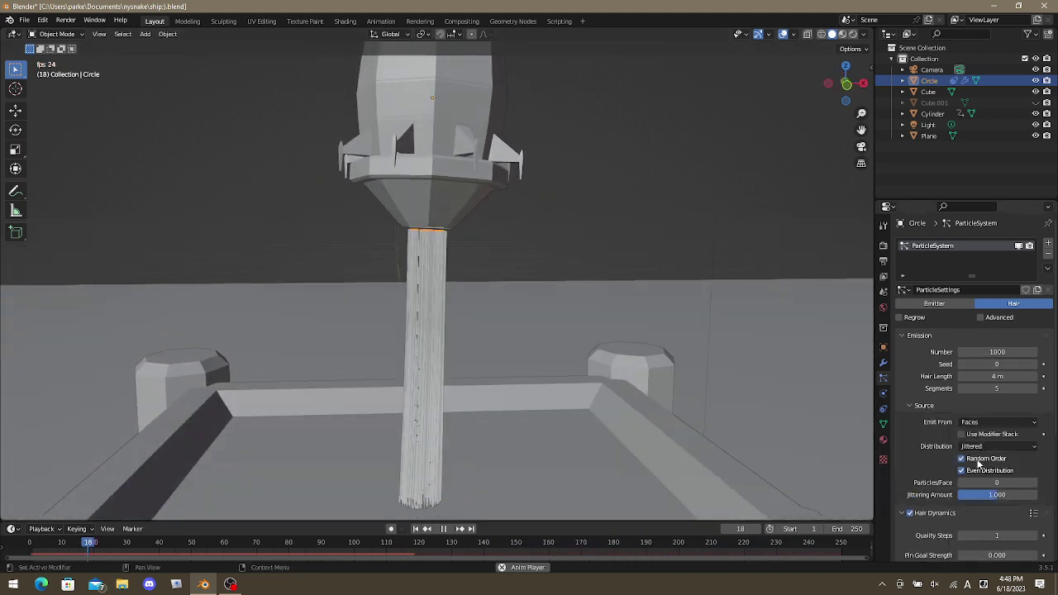
pyautogui.click(919, 406)
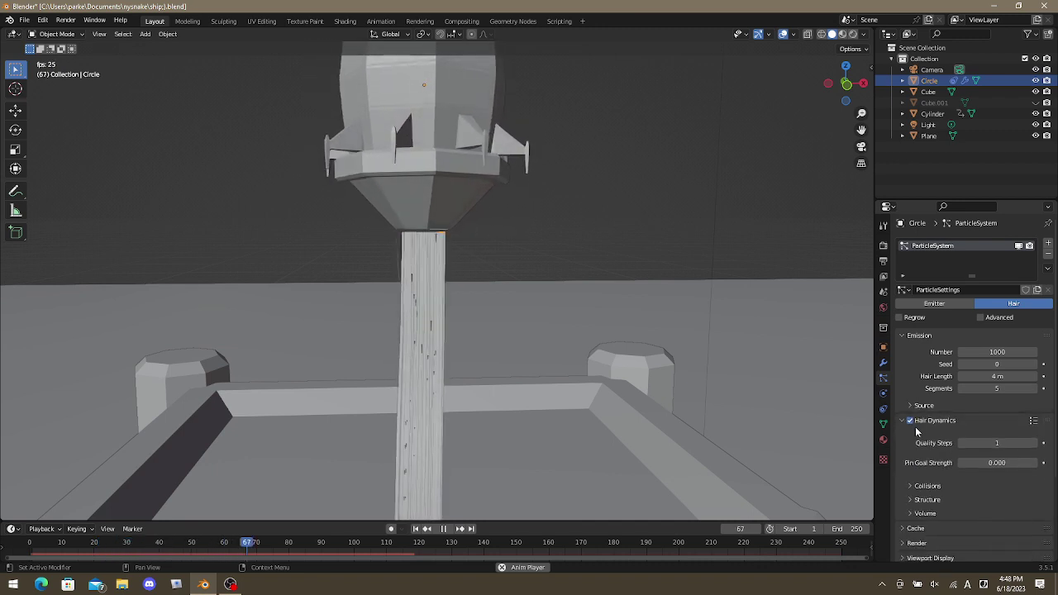
pyautogui.click(922, 426)
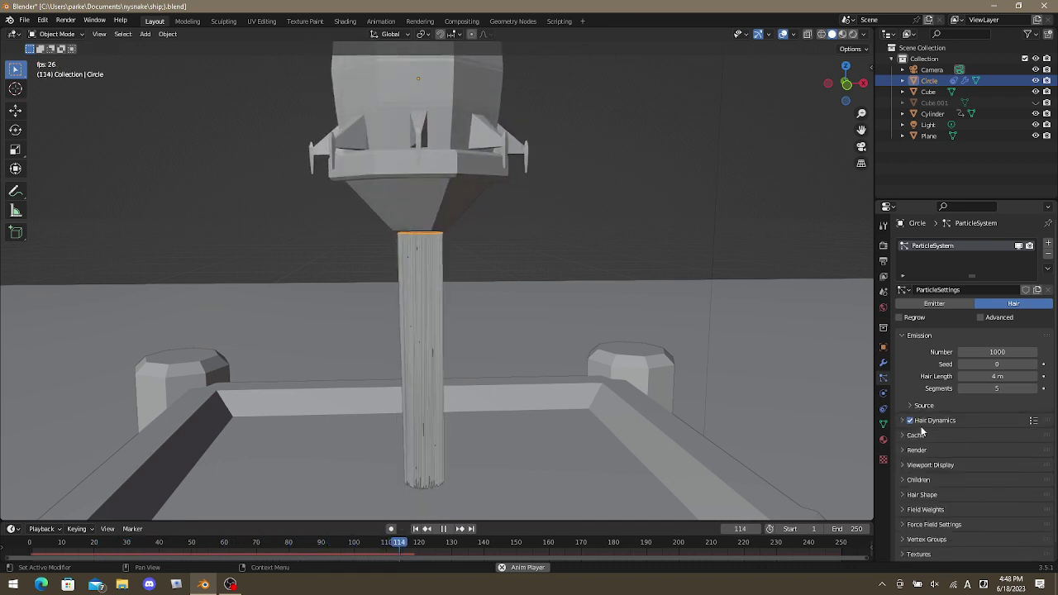
pyautogui.click(931, 421)
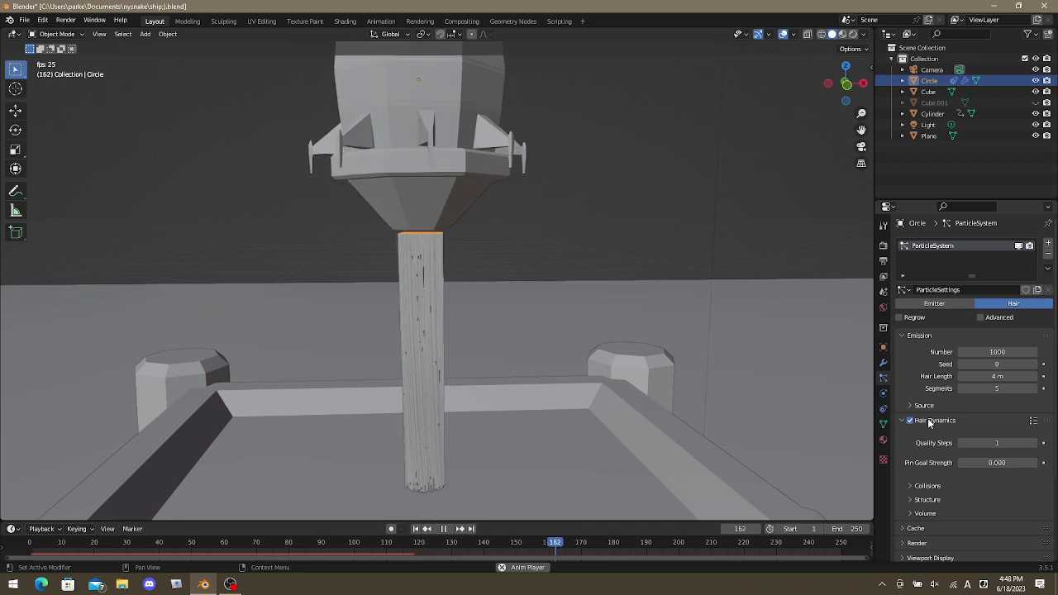
pyautogui.click(926, 514)
pyautogui.scroll(-2, 930, 504)
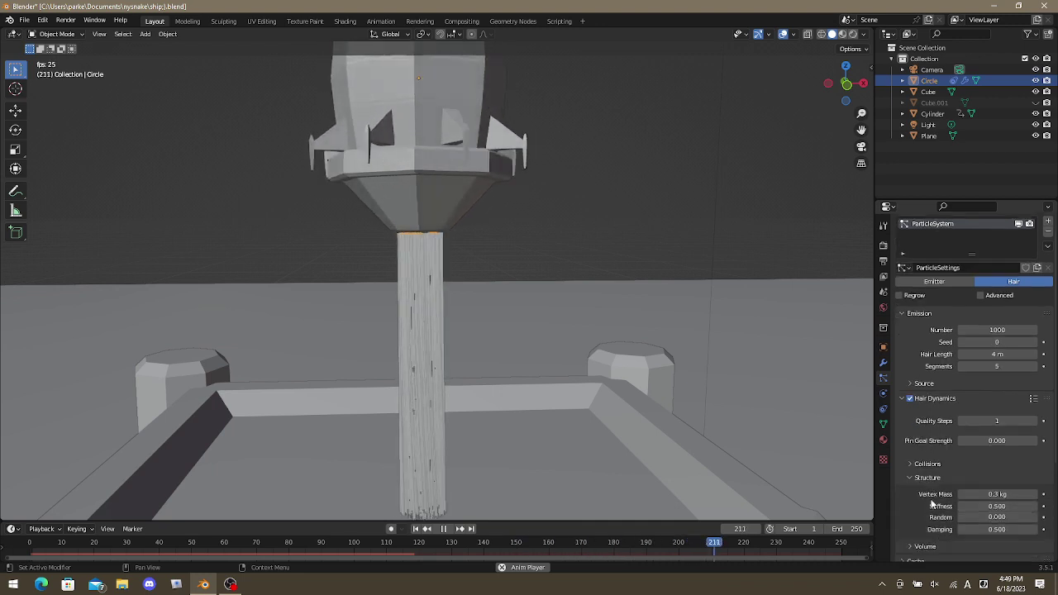
pyautogui.click(932, 469)
pyautogui.click(935, 376)
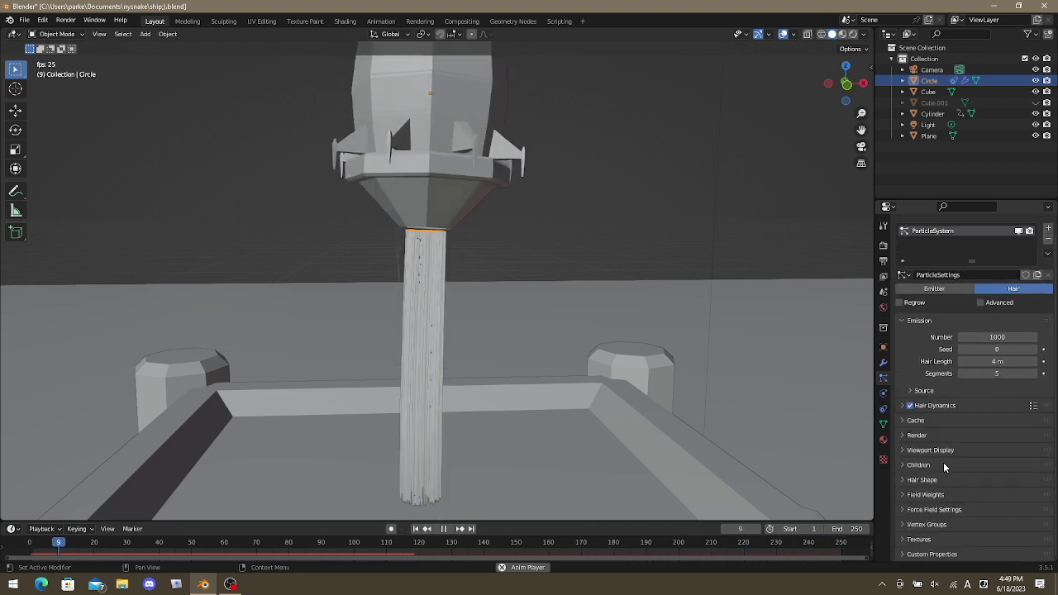
# Try adjusting the Strand Shape in the particle system's Hair Shape settings.
pyautogui.click(922, 480)
pyautogui.scroll(-2, 954, 468)
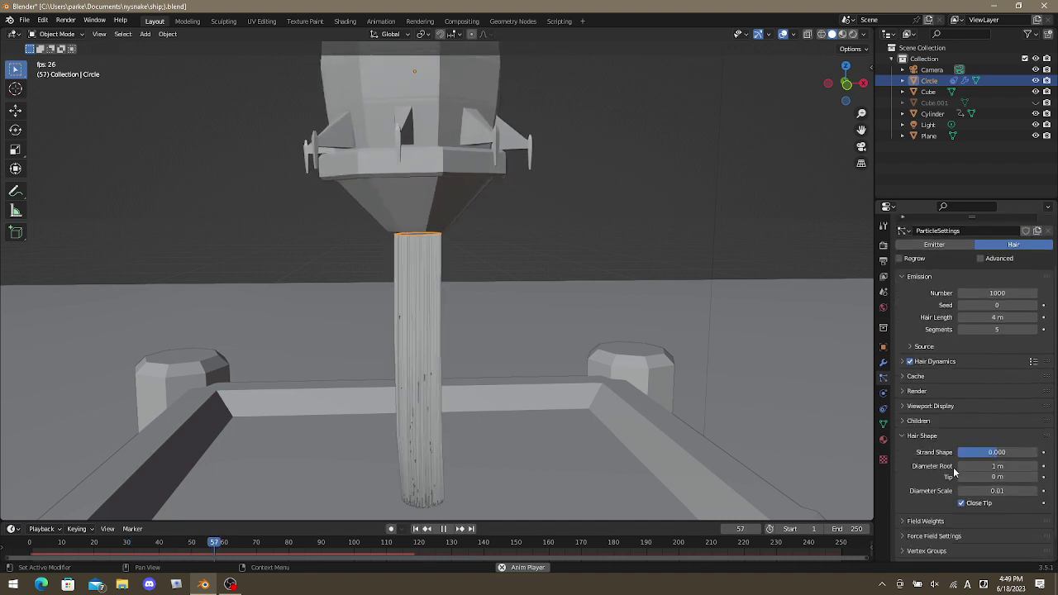
pyautogui.moveTo(986, 451); pyautogui.dragTo(1003, 451)
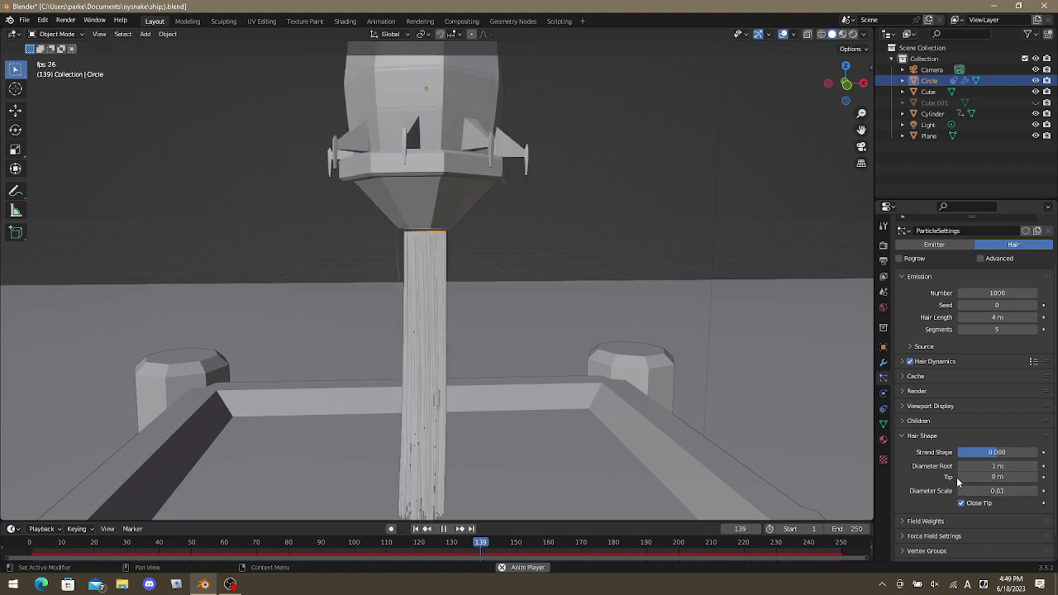
pyautogui.click(923, 436)
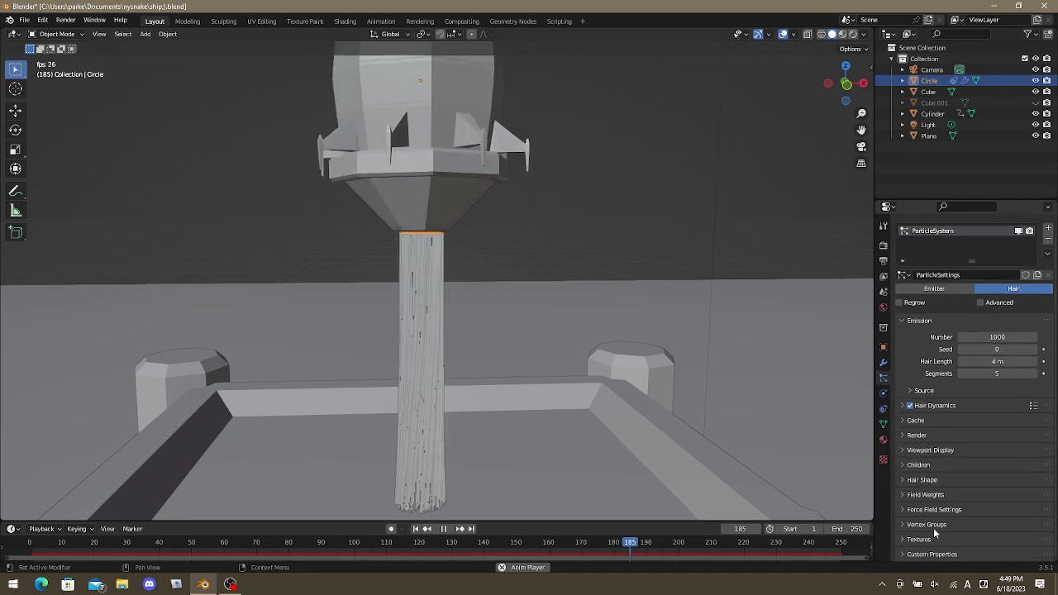
# Try Simple and Interpolated children on the hair, and turn the children back to None.
pyautogui.click(933, 480)
pyautogui.click(942, 466)
pyautogui.click(973, 482)
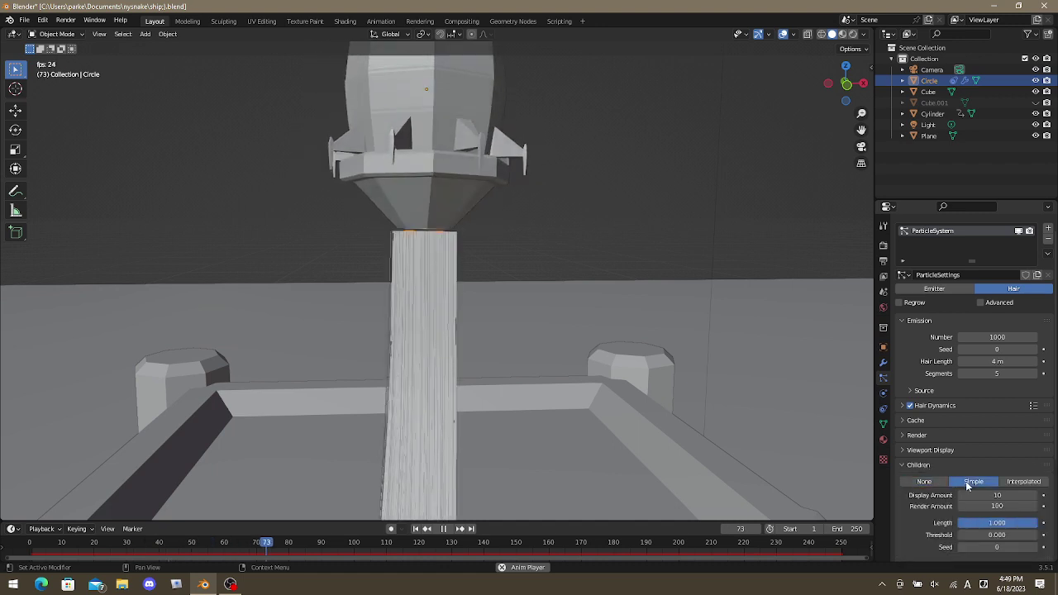
pyautogui.moveTo(616, 416); pyautogui.dragTo(697, 389, button='middle')
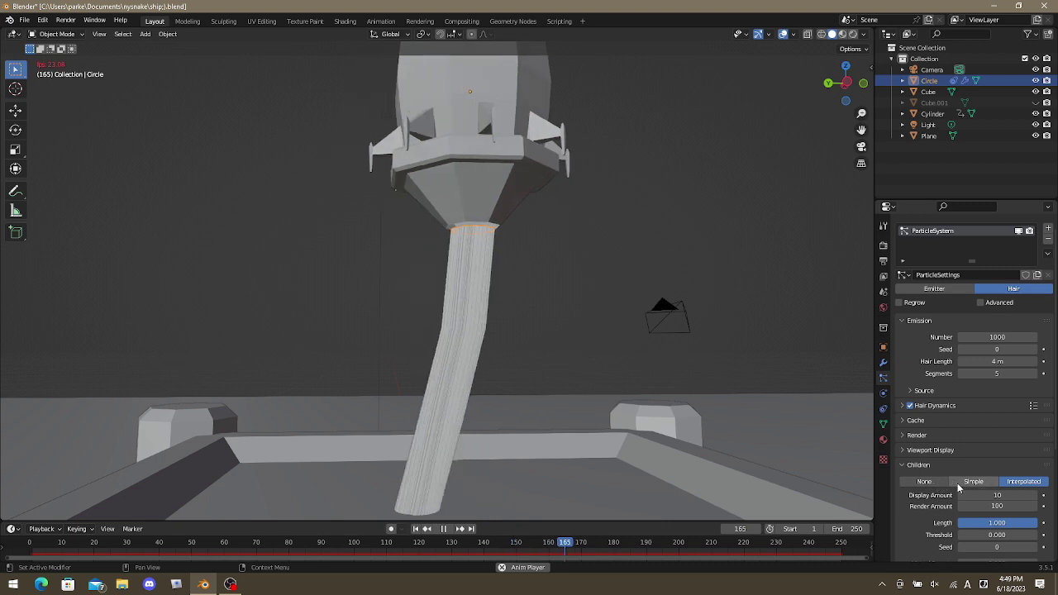
pyautogui.click(924, 481)
pyautogui.click(929, 466)
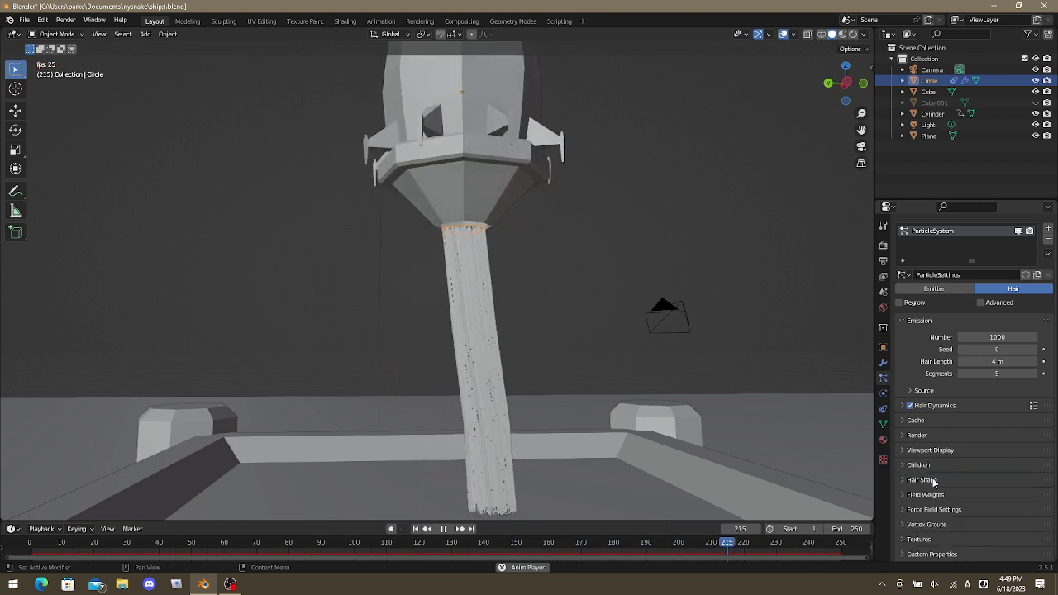
# Set the particle system's Children type to Simple.
pyautogui.click(930, 465)
pyautogui.click(973, 481)
pyautogui.scroll(-2, 974, 482)
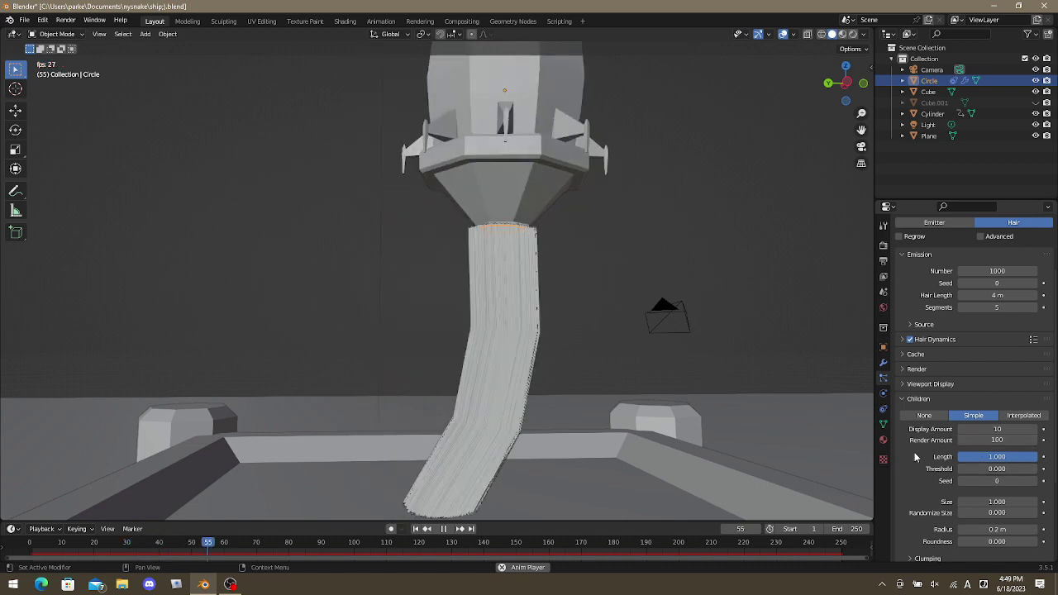
pyautogui.scroll(-2, 972, 495)
# Try a different child Radius and a Roundness of 1.000 for the simple children.
pyautogui.moveTo(981, 481); pyautogui.dragTo(1044, 485)
pyautogui.press('Escape')
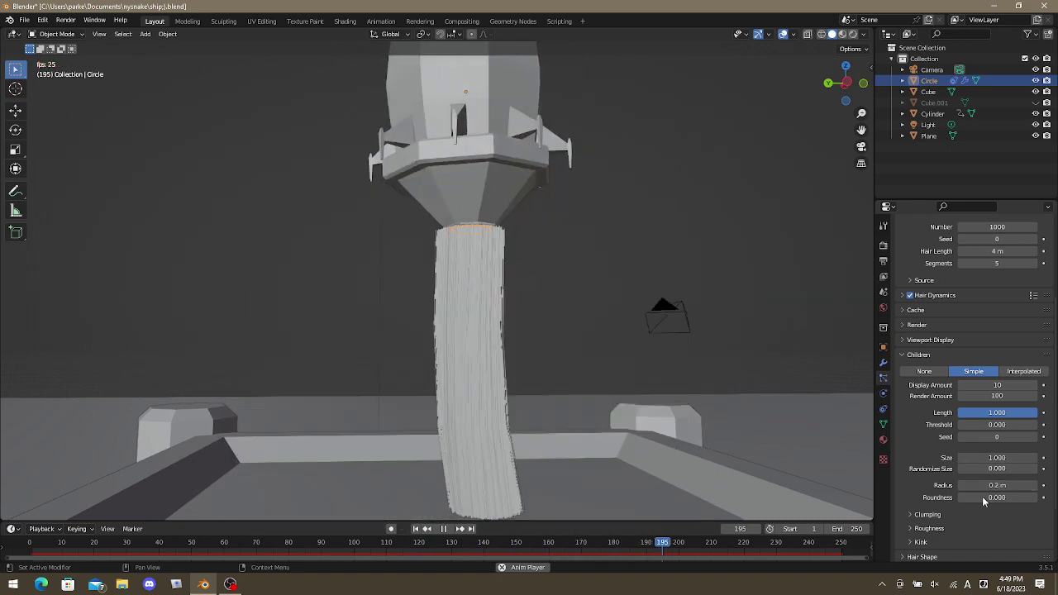
pyautogui.moveTo(982, 499); pyautogui.dragTo(1042, 499)
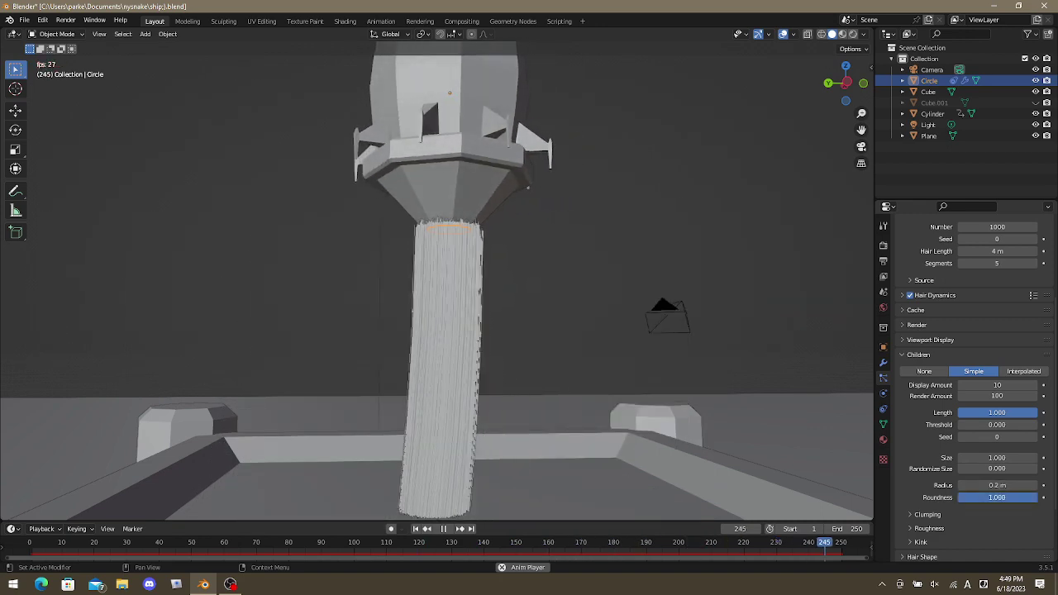
pyautogui.press('Escape')
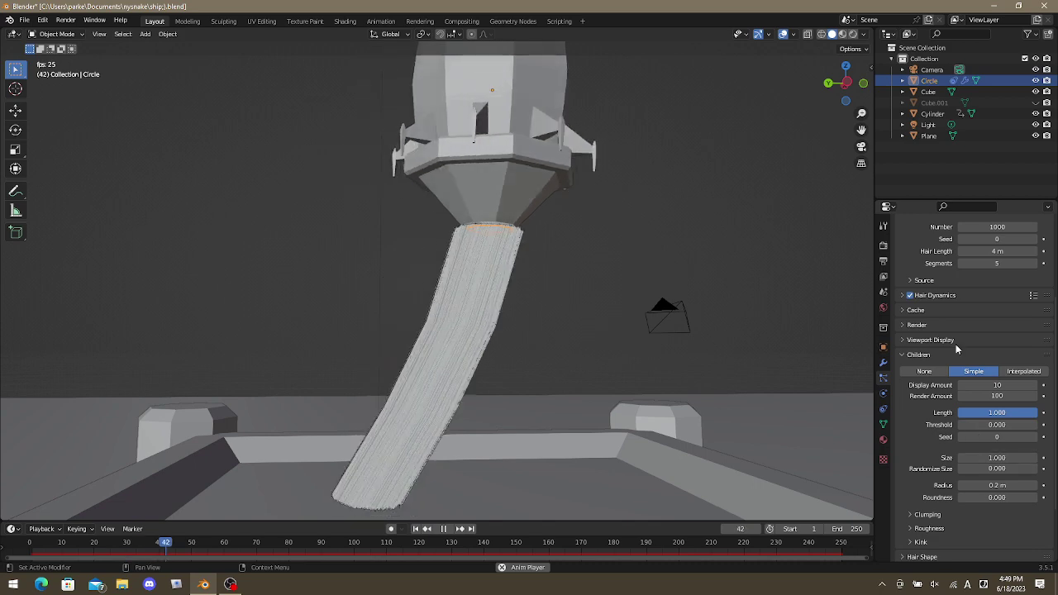
# Shorten the Hair Length to 0.89 m and set the children's Clump to -1.000.
pyautogui.moveTo(997, 251); pyautogui.dragTo(938, 250)
pyautogui.scroll(5, 348, 322)
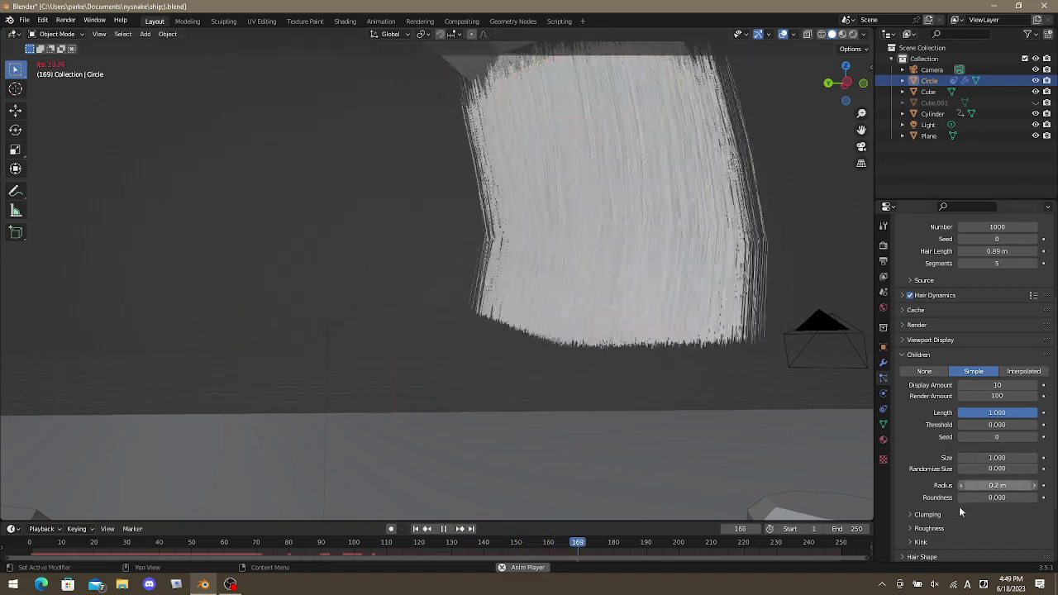
pyautogui.click(915, 514)
pyautogui.scroll(-2, 972, 482)
pyautogui.moveTo(971, 478)
pyautogui.mouseDown()
pyautogui.moveTo(1029, 478)
pyautogui.moveTo(960, 478)
pyautogui.mouseUp()
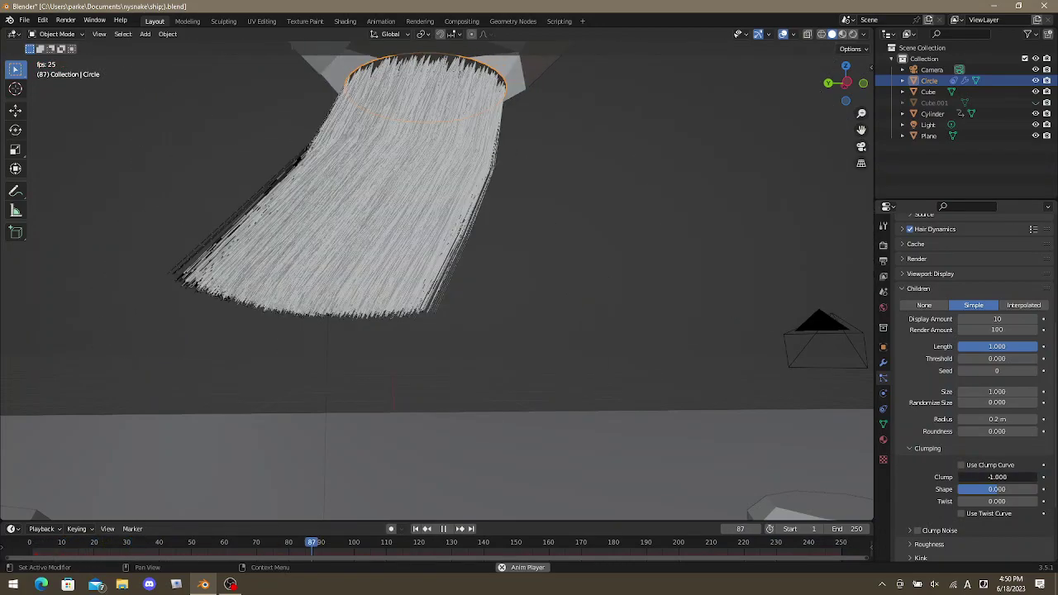
# Try clump Shape values of 0.999 and -0.999 for the children, and reset the Shape to 0.000.
pyautogui.moveTo(997, 490); pyautogui.dragTo(1039, 490)
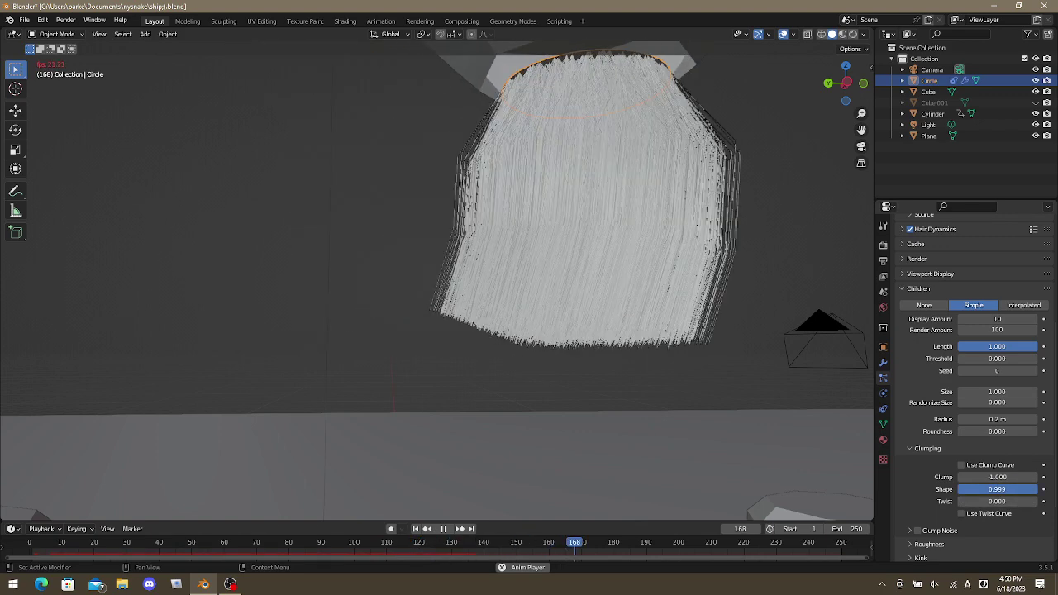
pyautogui.press('-')
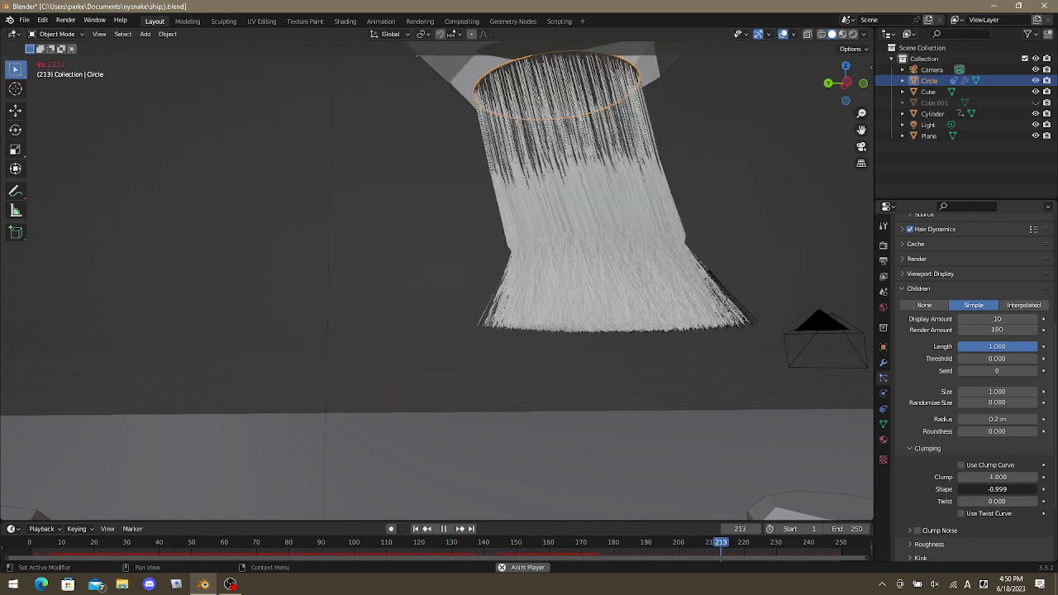
pyautogui.press('BackSpace')
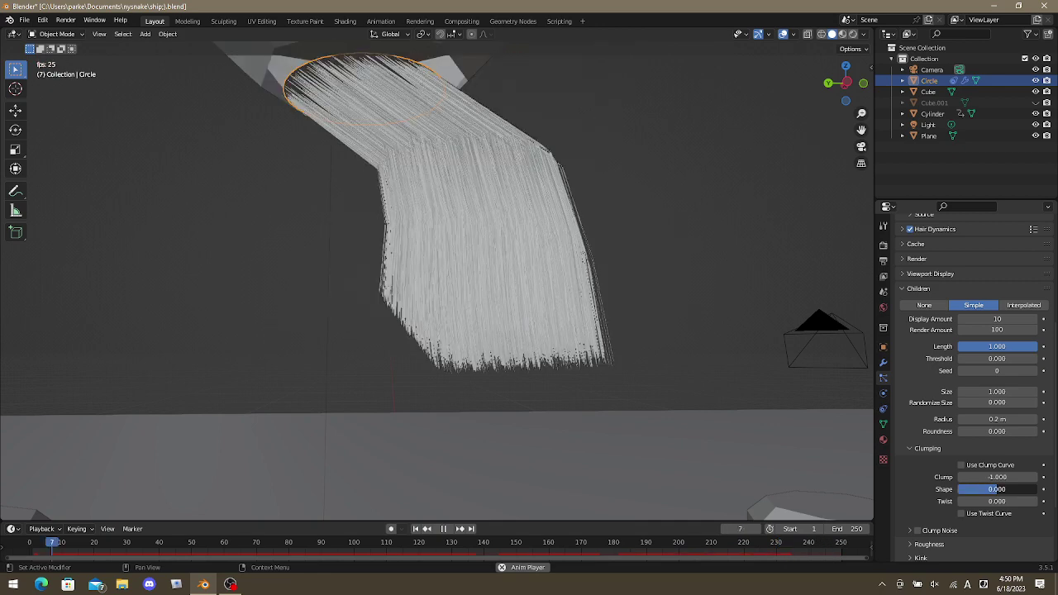
# Set the children's clumping Twist to 2.952 and enable Clump Noise.
pyautogui.moveTo(999, 502); pyautogui.dragTo(1046, 501)
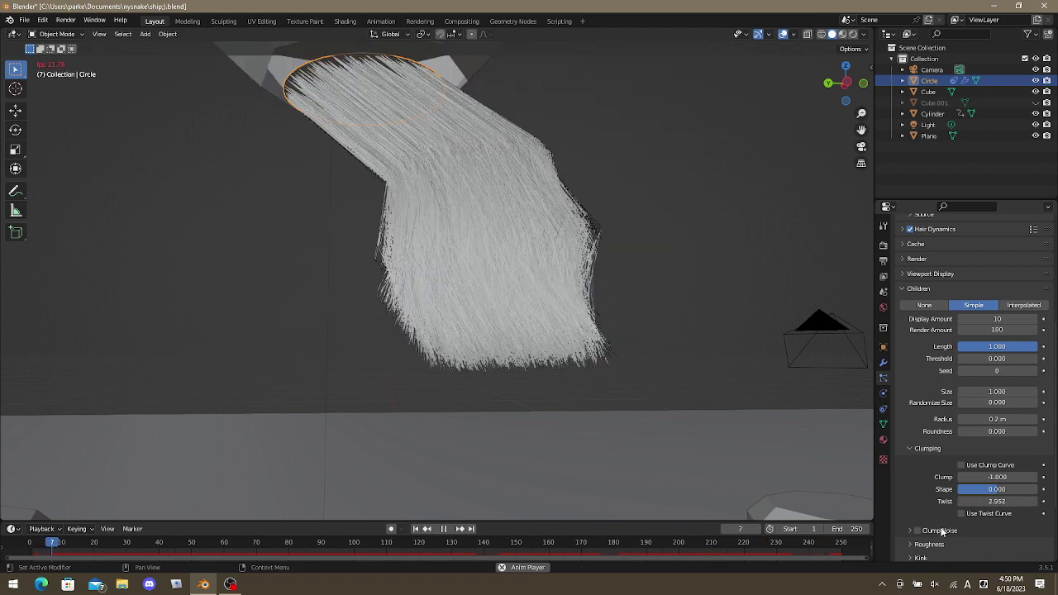
pyautogui.click(942, 533)
pyautogui.scroll(-2, 945, 524)
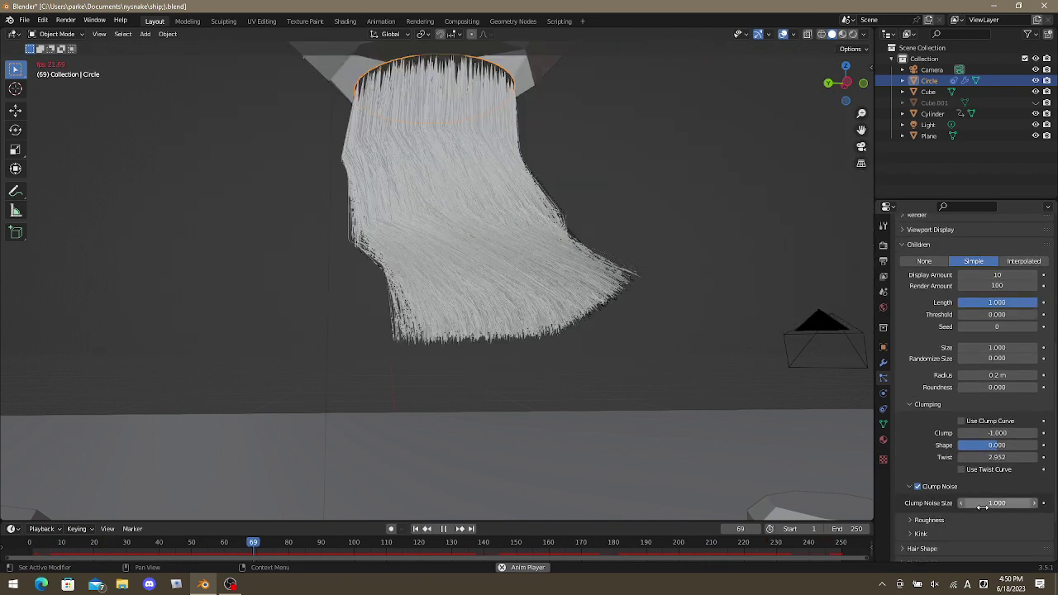
# Set the Clump Noise Size of the circle's hair children to 1.523.
pyautogui.moveTo(983, 507); pyautogui.dragTo(1017, 507)
pyautogui.scroll(-3, 598, 319)
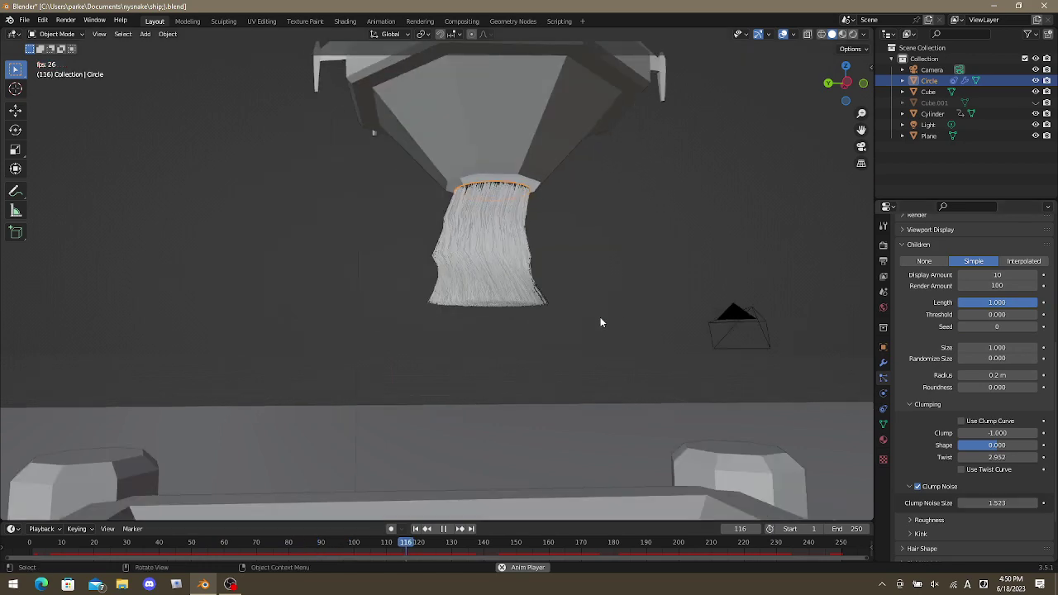
pyautogui.rightClick(591, 248)
pyautogui.moveTo(473, 319); pyautogui.dragTo(464, 291, button='middle')
pyautogui.scroll(-5, 464, 292)
pyautogui.scroll(8, 470, 318)
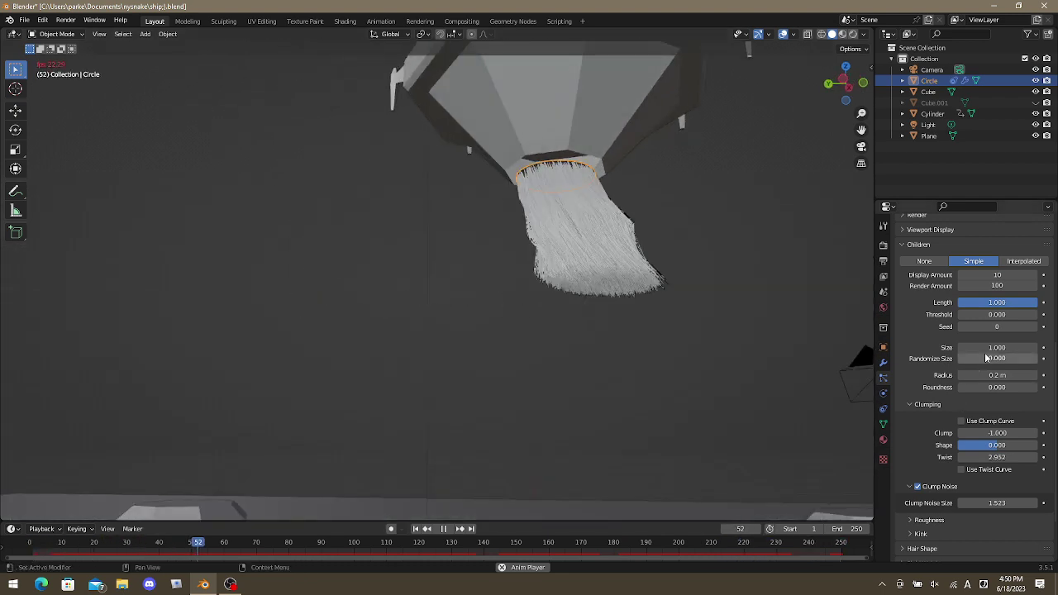
# Try a Randomize Size of 1.000 and a Size of 2.186 for the children, and restore both values.
pyautogui.moveTo(975, 358); pyautogui.dragTo(1001, 348)
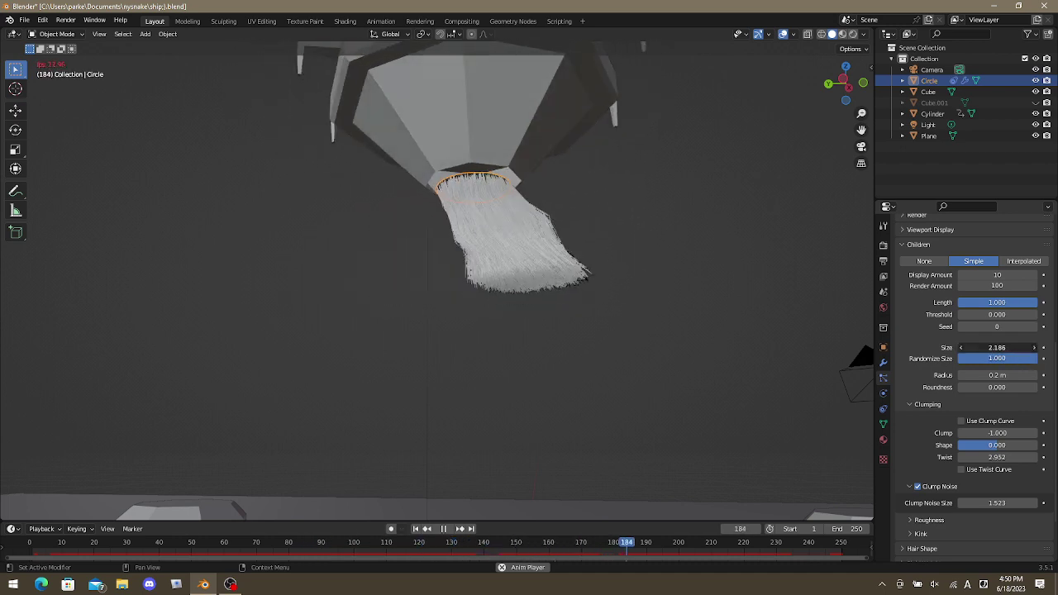
pyautogui.hotkey('ctrl', 'z')
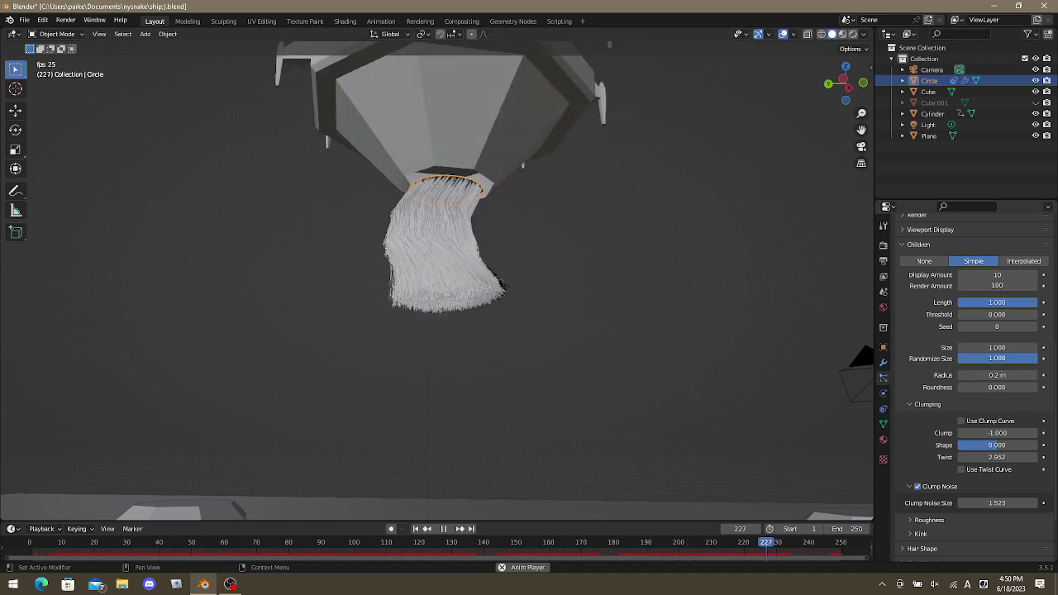
pyautogui.press('BackSpace')
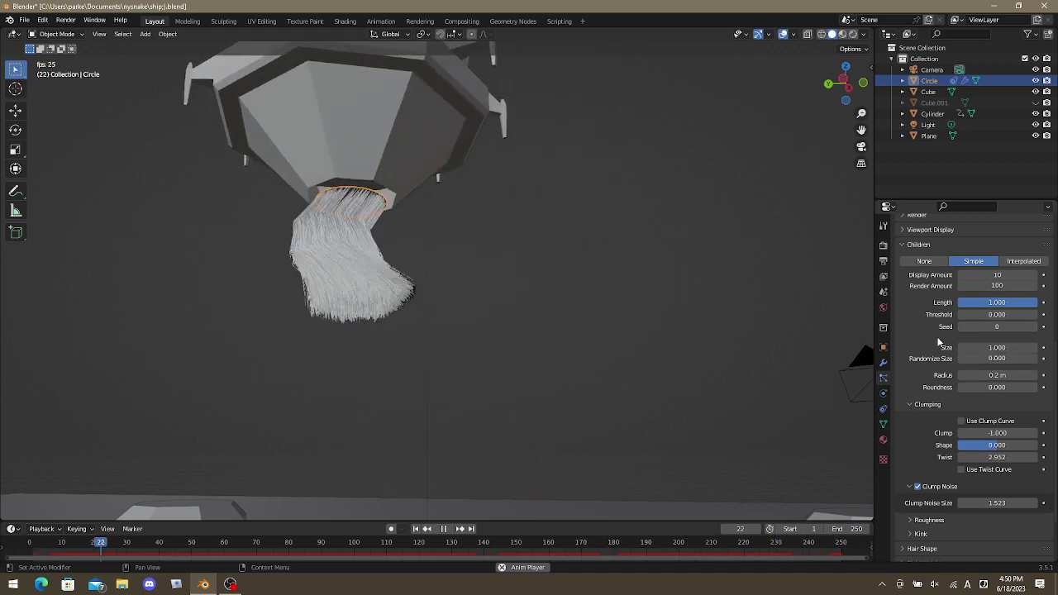
# Lengthen the circle's hair strands to a Hair Length of 1.66 m.
pyautogui.scroll(2, 965, 513)
pyautogui.scroll(5, 960, 496)
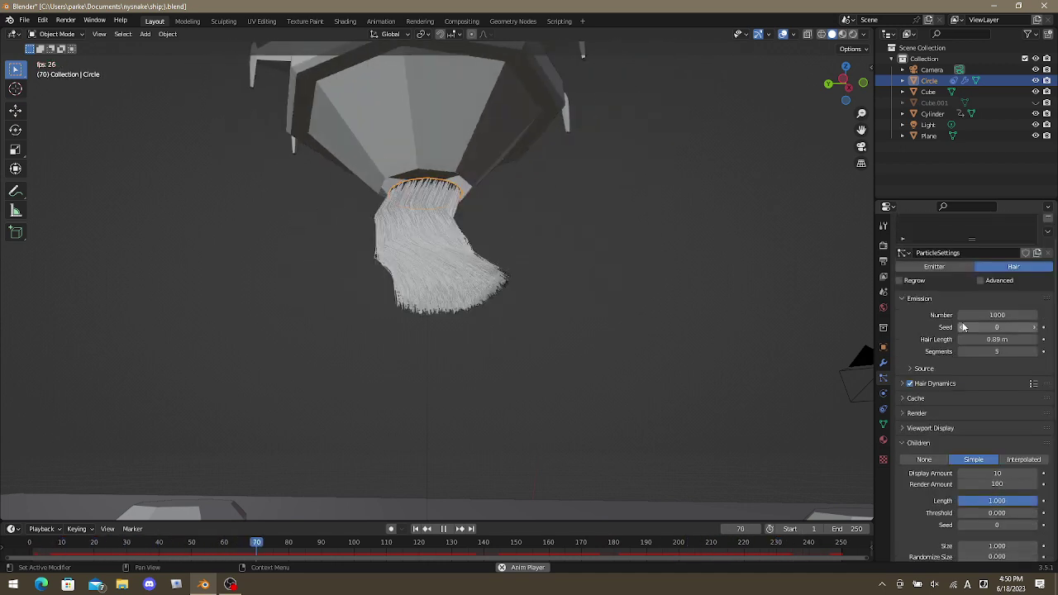
pyautogui.click(924, 369)
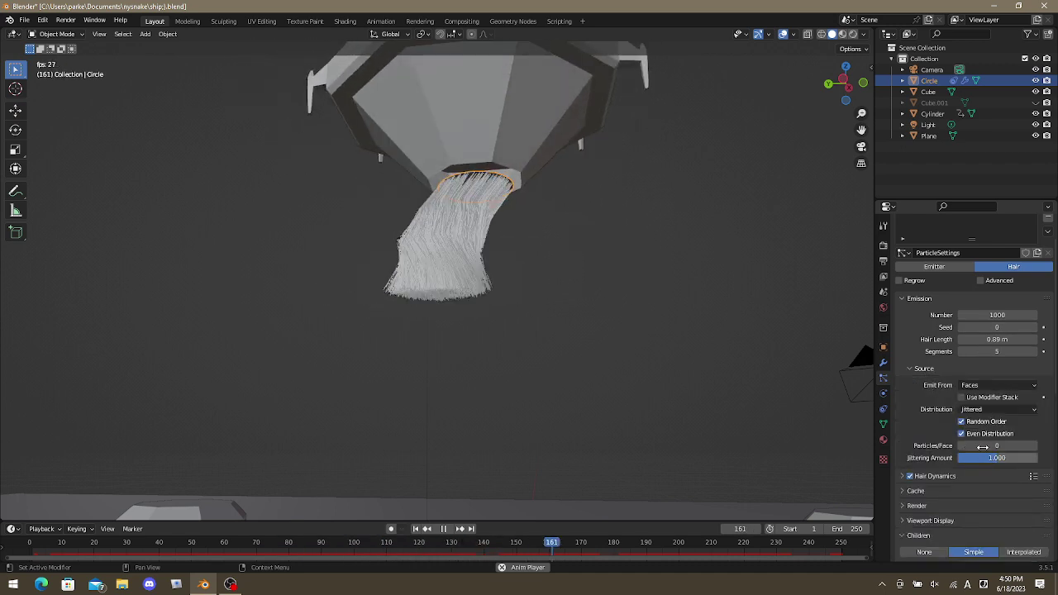
pyautogui.click(984, 386)
pyautogui.click(990, 387)
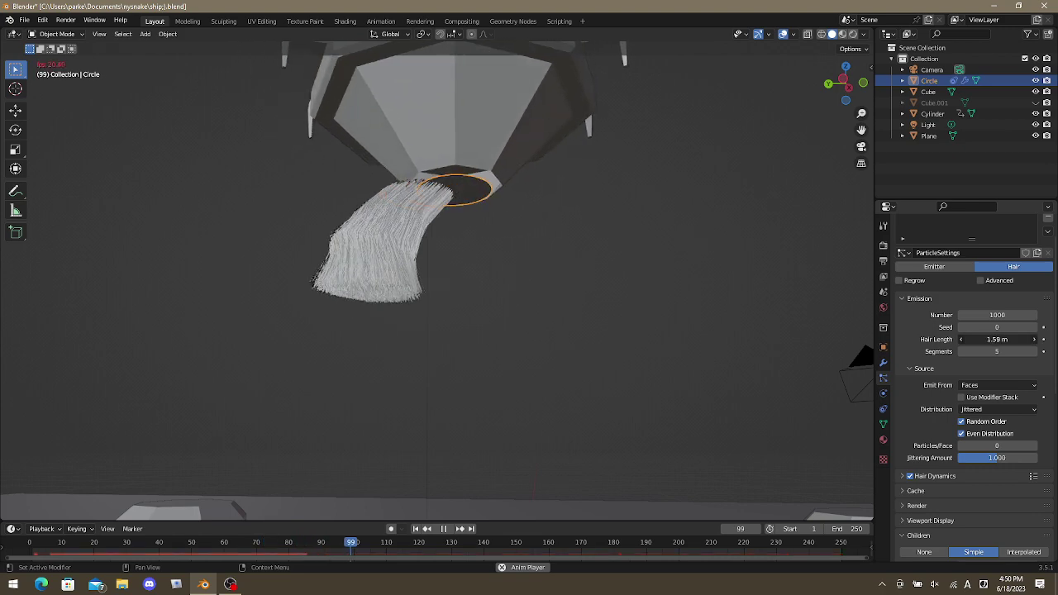
pyautogui.moveTo(996, 339); pyautogui.dragTo(1015, 339)
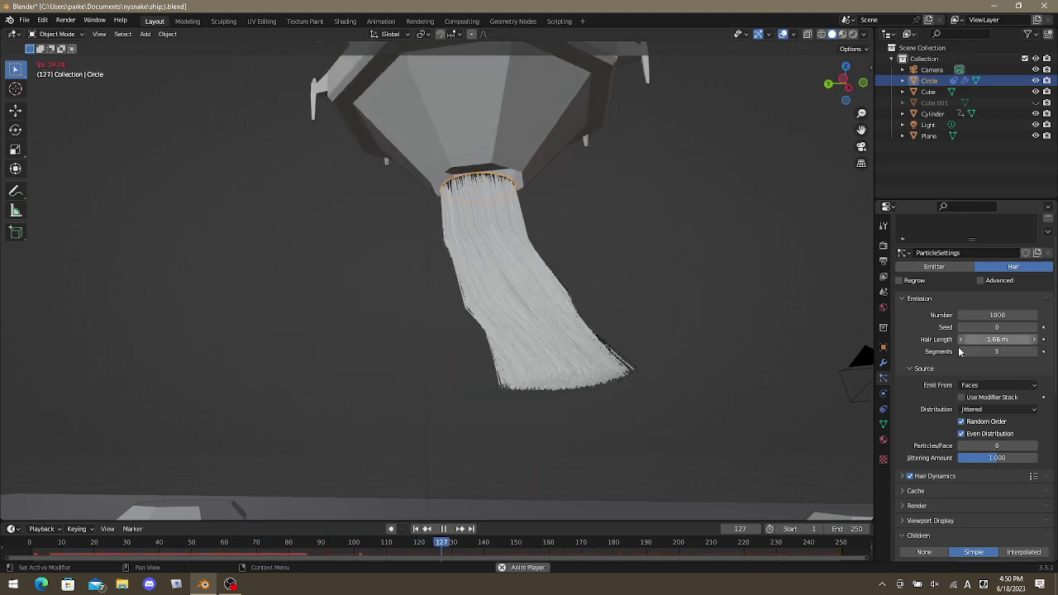
# Examine the hair's Render settings, including the Render As choices, Path and Extra options, and review the children settings.
pyautogui.click(922, 368)
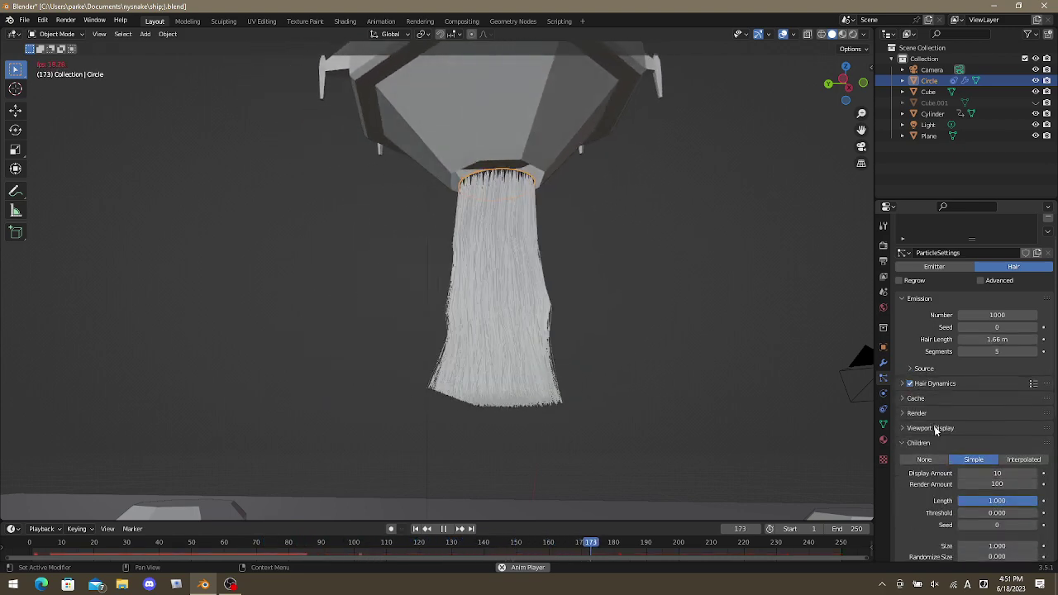
pyautogui.click(904, 413)
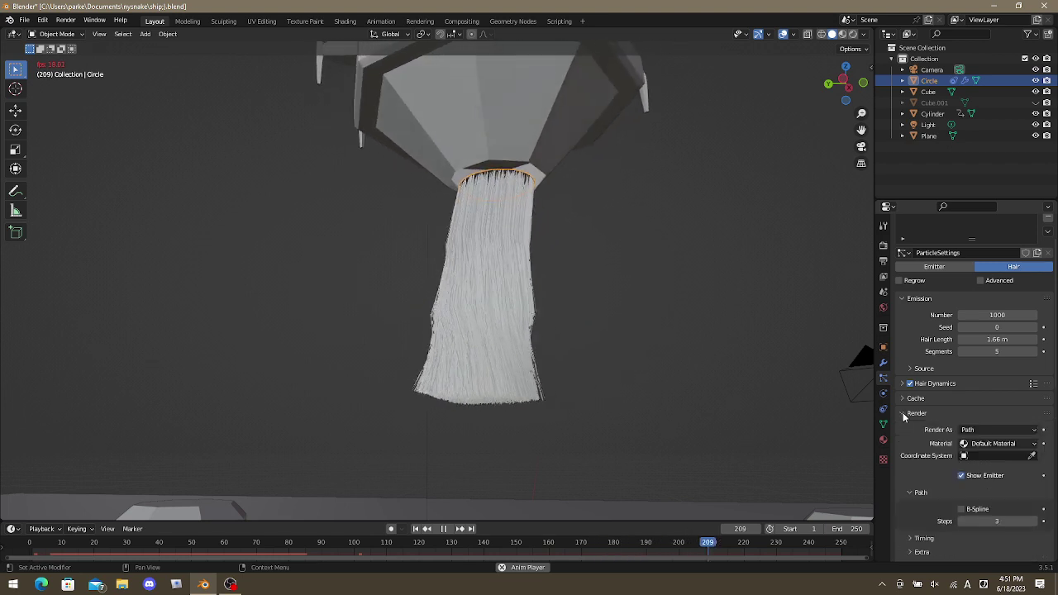
pyautogui.click(990, 429)
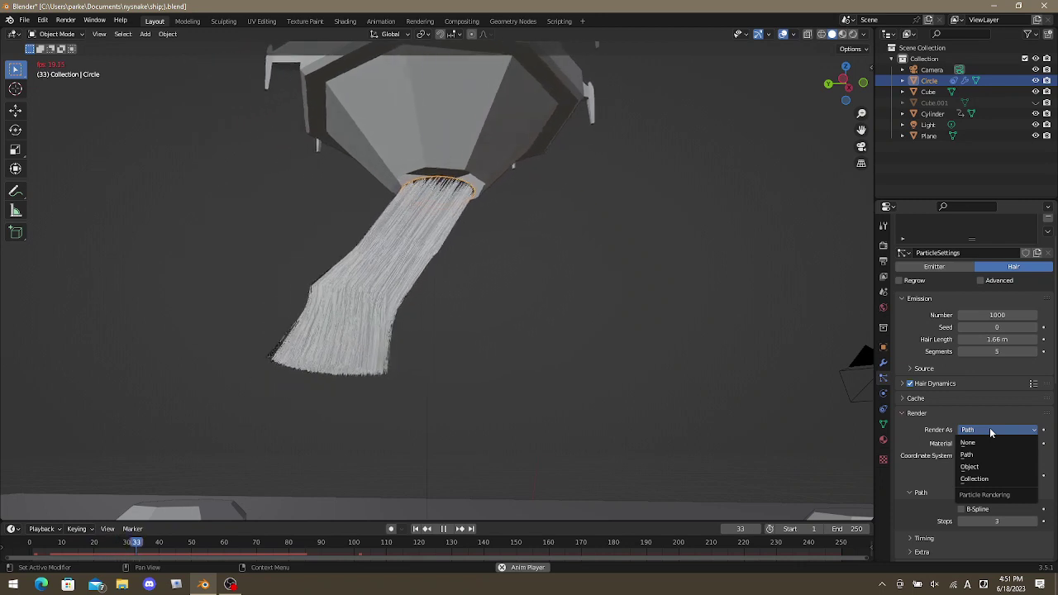
pyautogui.click(991, 430)
pyautogui.scroll(-2, 975, 459)
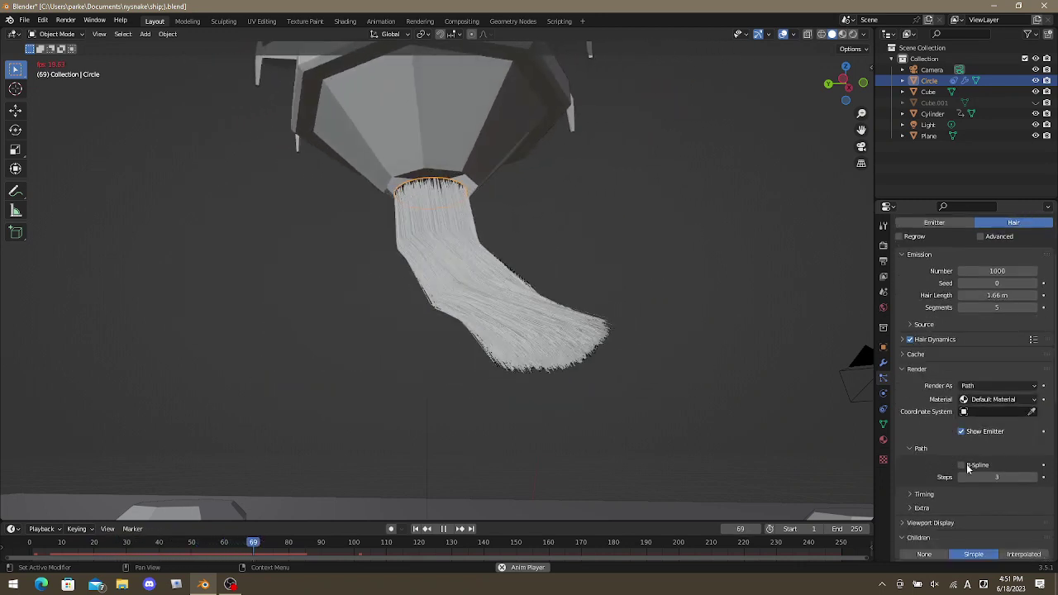
pyautogui.scroll(-2, 943, 465)
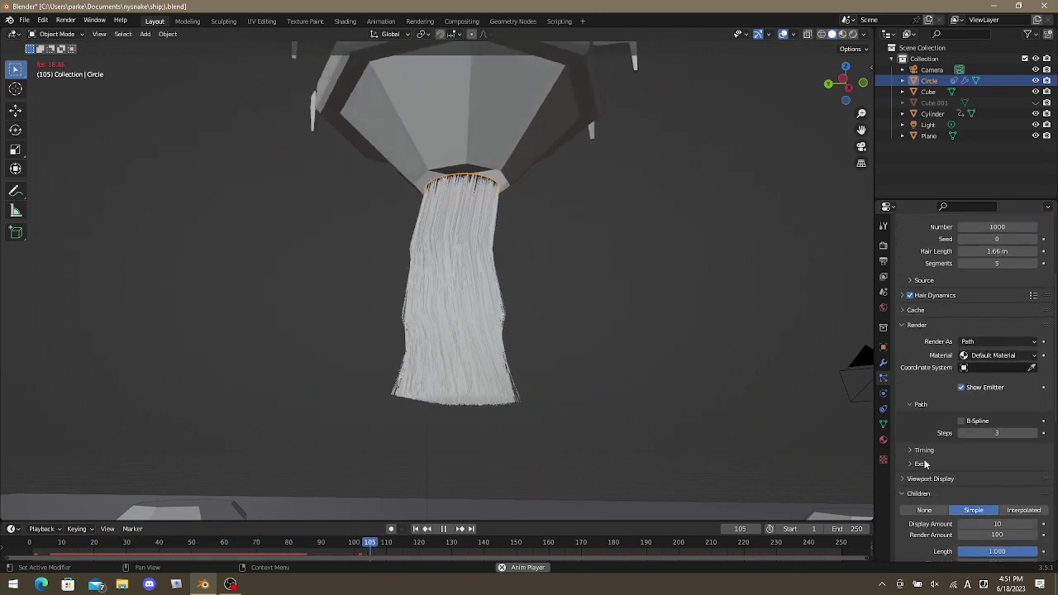
pyautogui.click(923, 465)
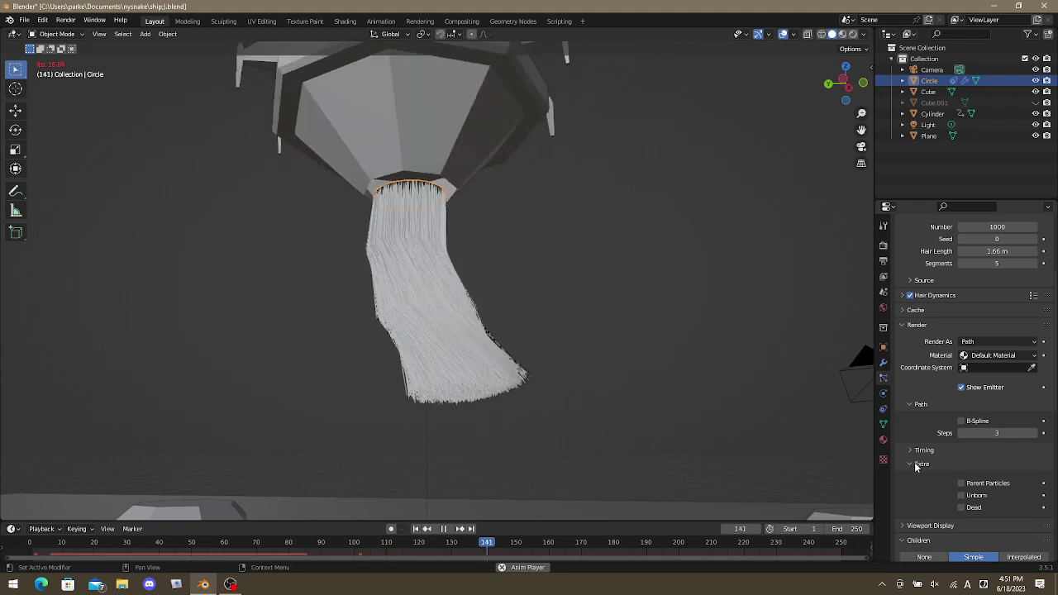
pyautogui.click(917, 325)
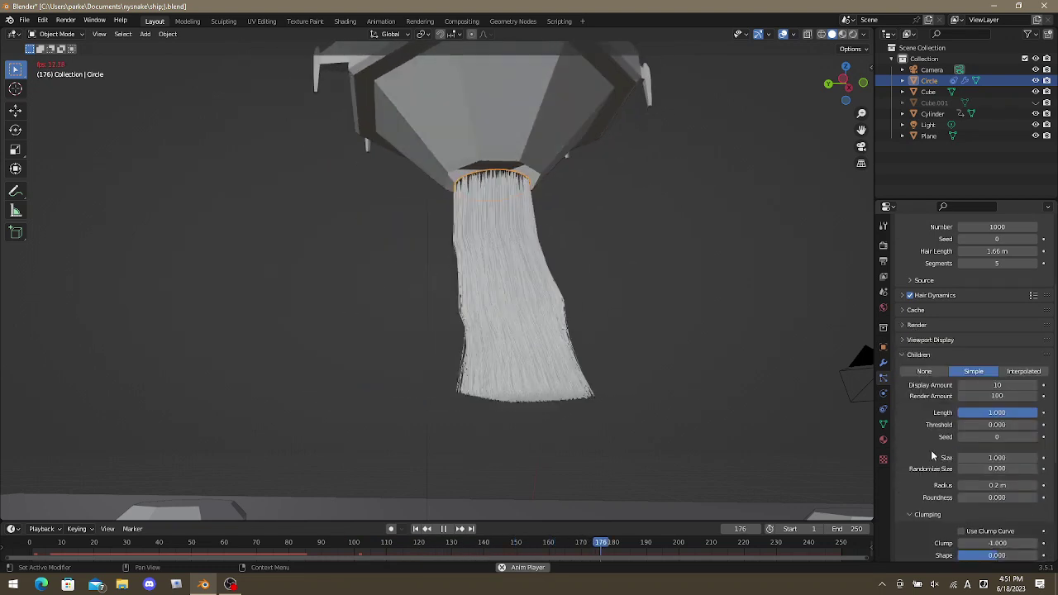
pyautogui.scroll(-3, 930, 451)
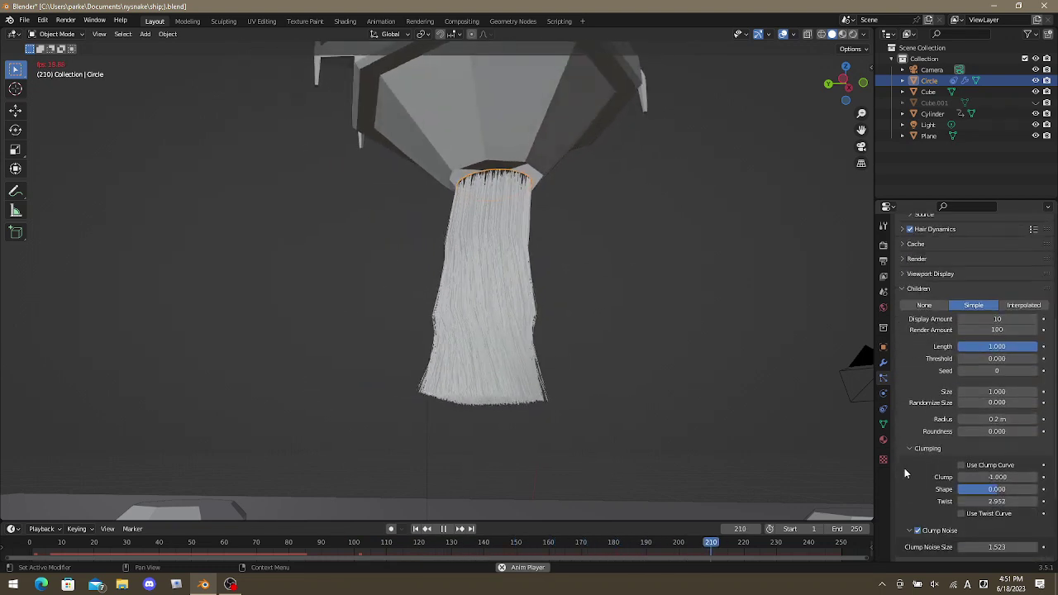
pyautogui.scroll(-3, 898, 474)
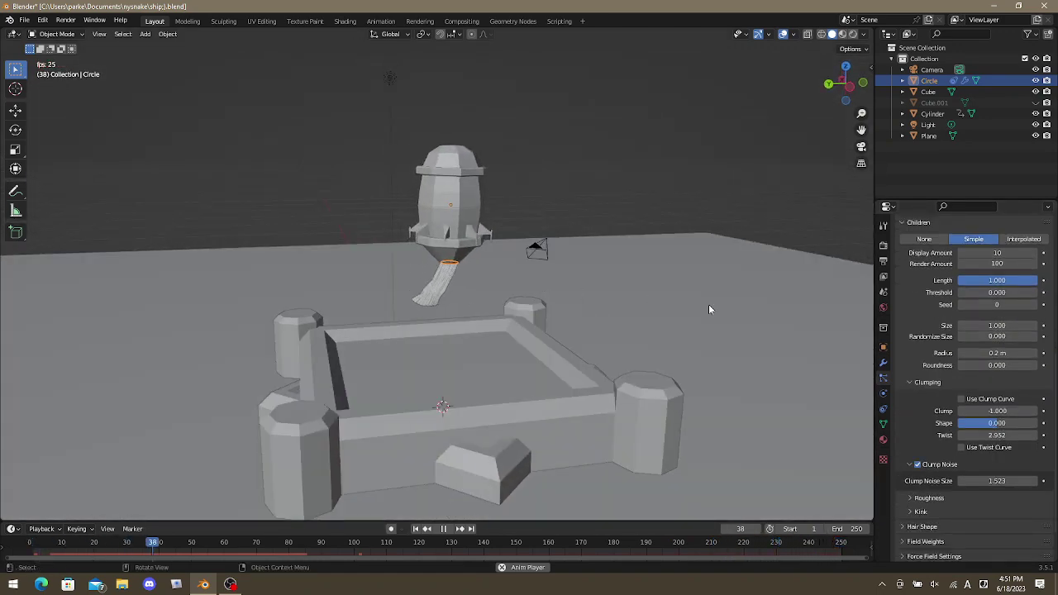
# Switch the circle's particle system from Hair to Emitter and set the emission End frame to 250.
pyautogui.scroll(4, 936, 253)
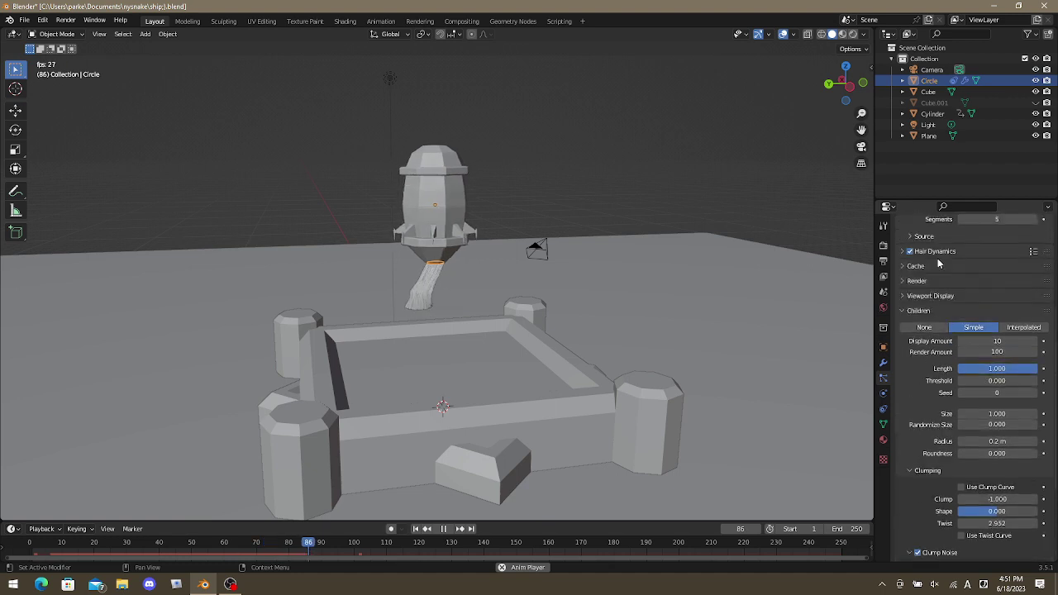
pyautogui.scroll(8, 939, 263)
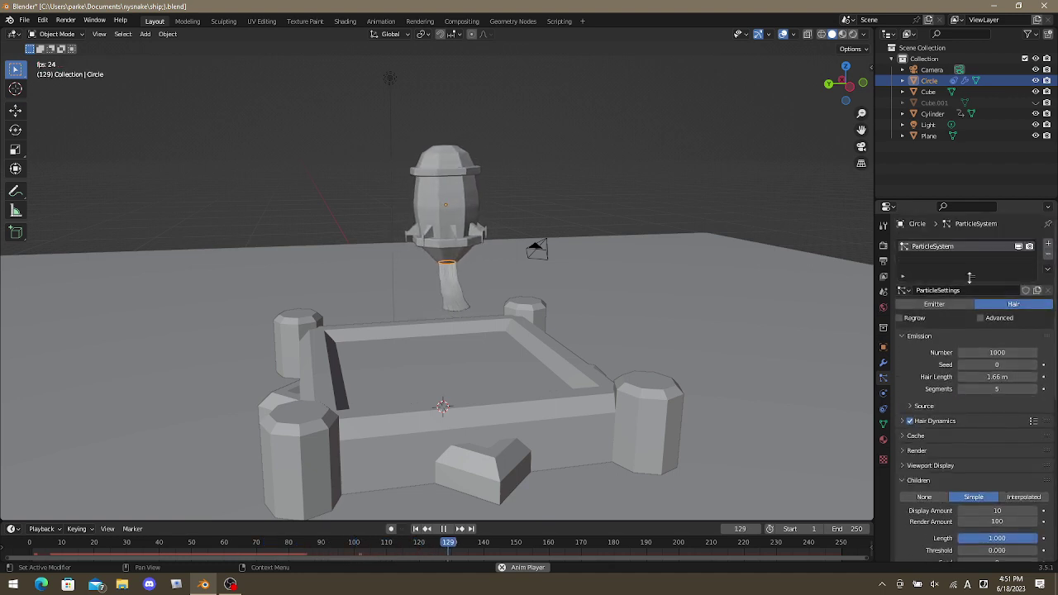
pyautogui.click(938, 304)
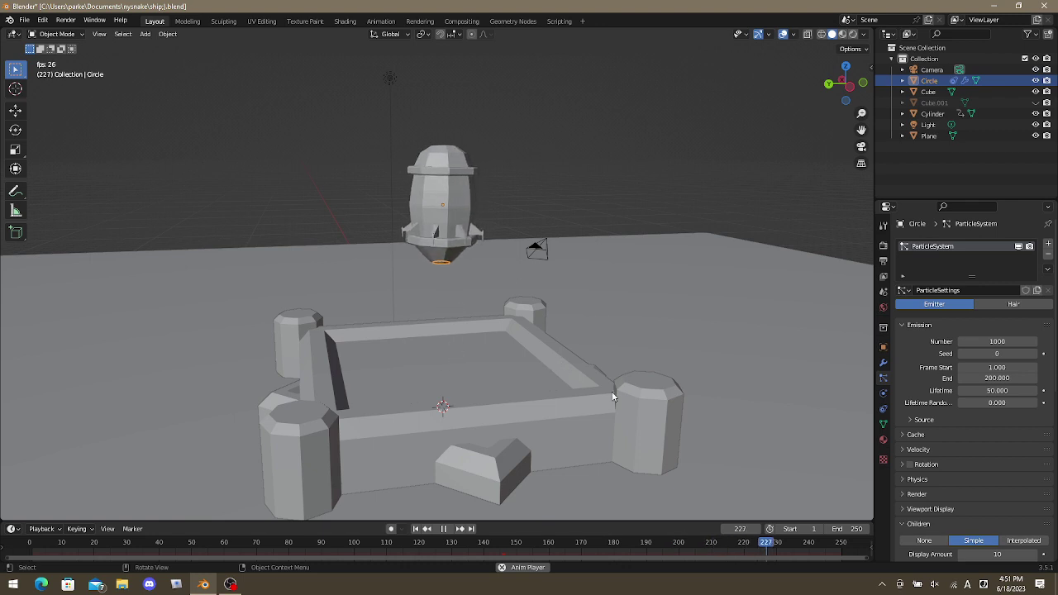
pyautogui.click(998, 378)
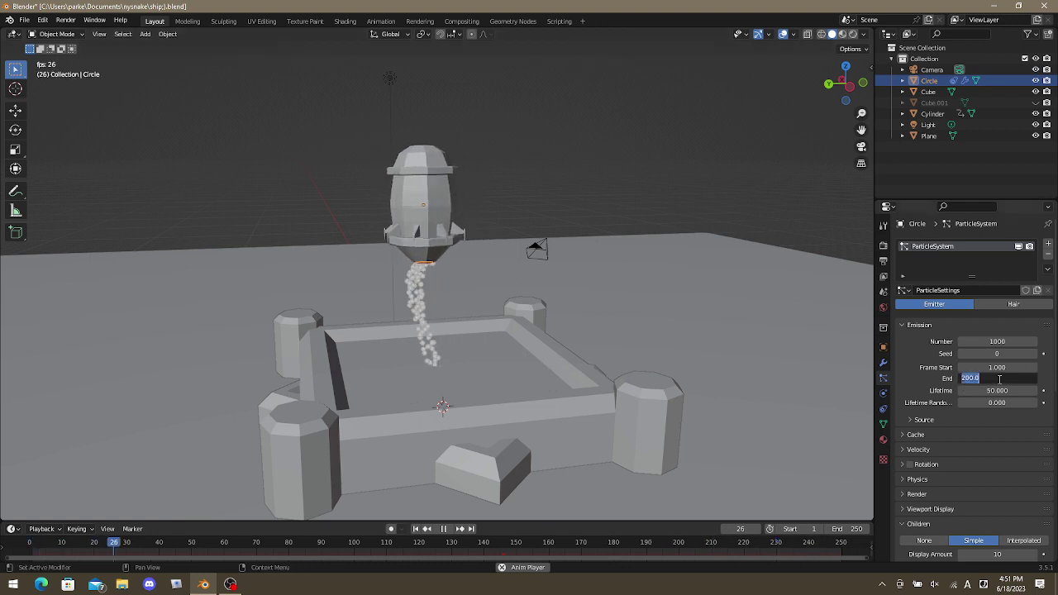
pyautogui.write('250')
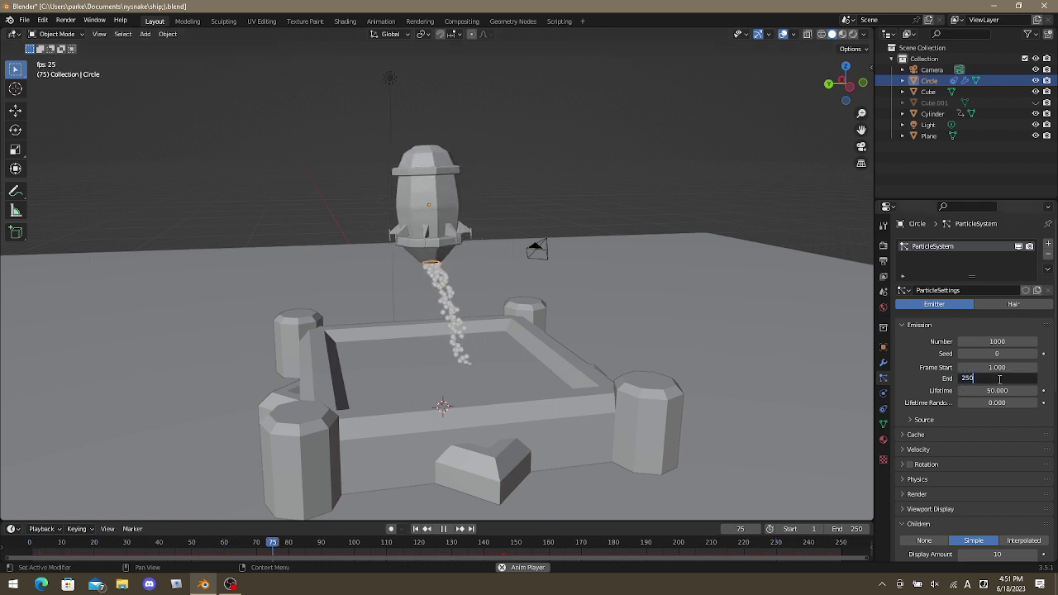
pyautogui.press('Return')
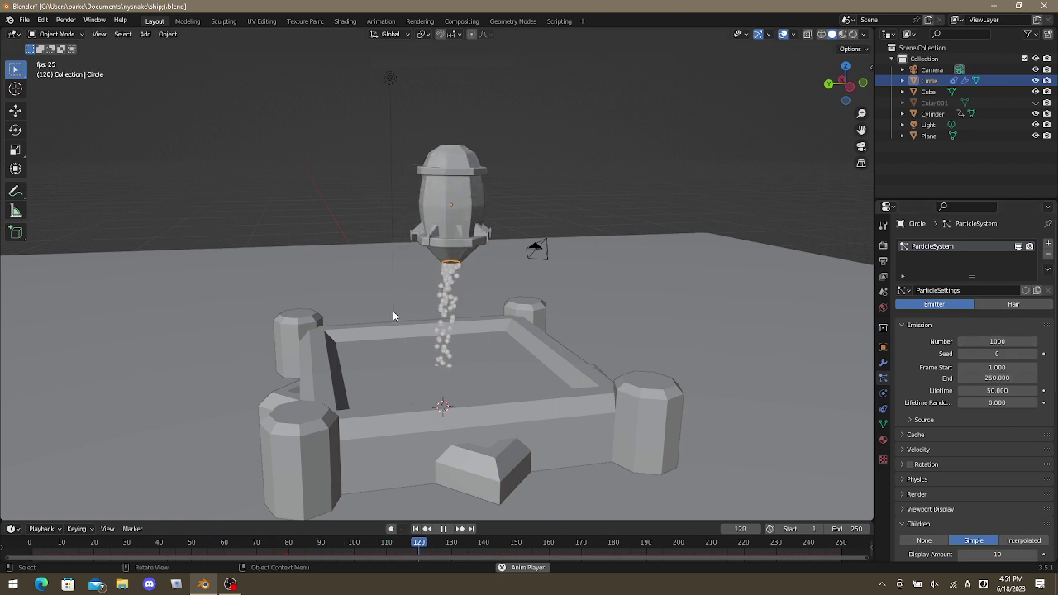
# Add Collision physics to the walled platform cube under the ship.
pyautogui.scroll(5, 424, 302)
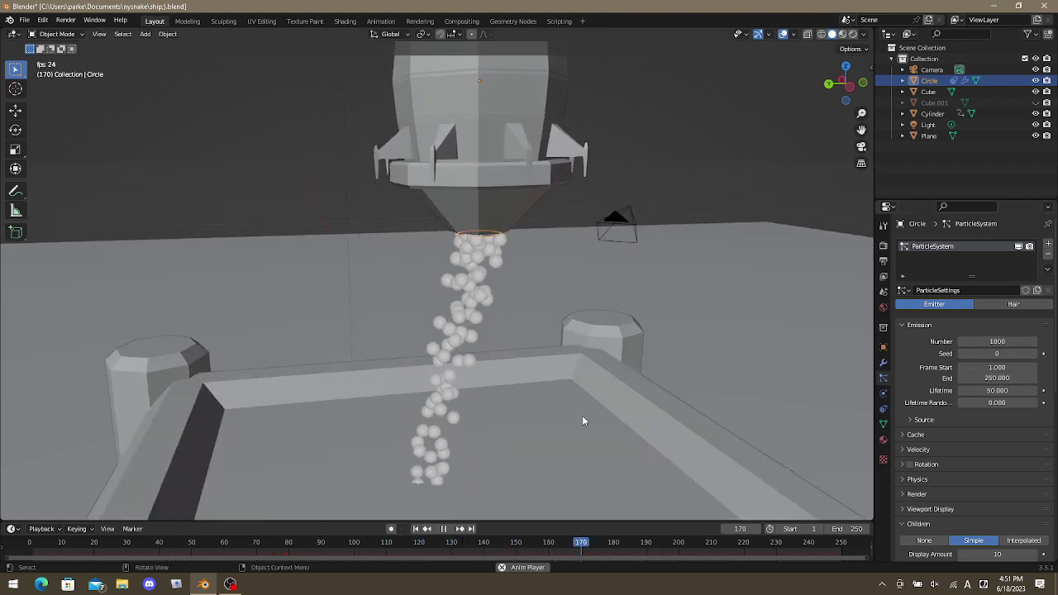
pyautogui.click(582, 416)
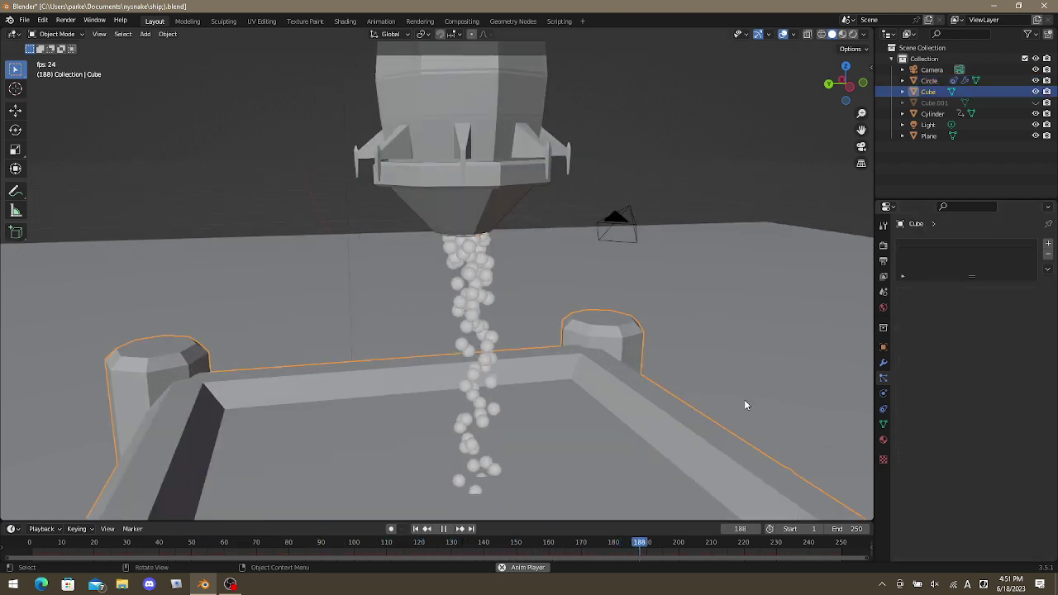
pyautogui.click(884, 363)
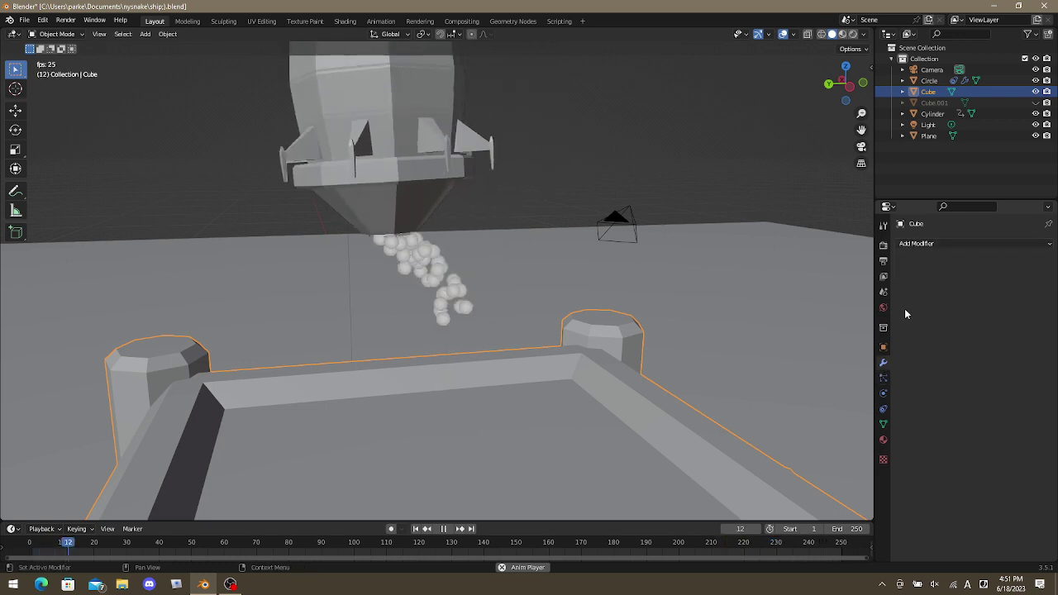
pyautogui.click(884, 409)
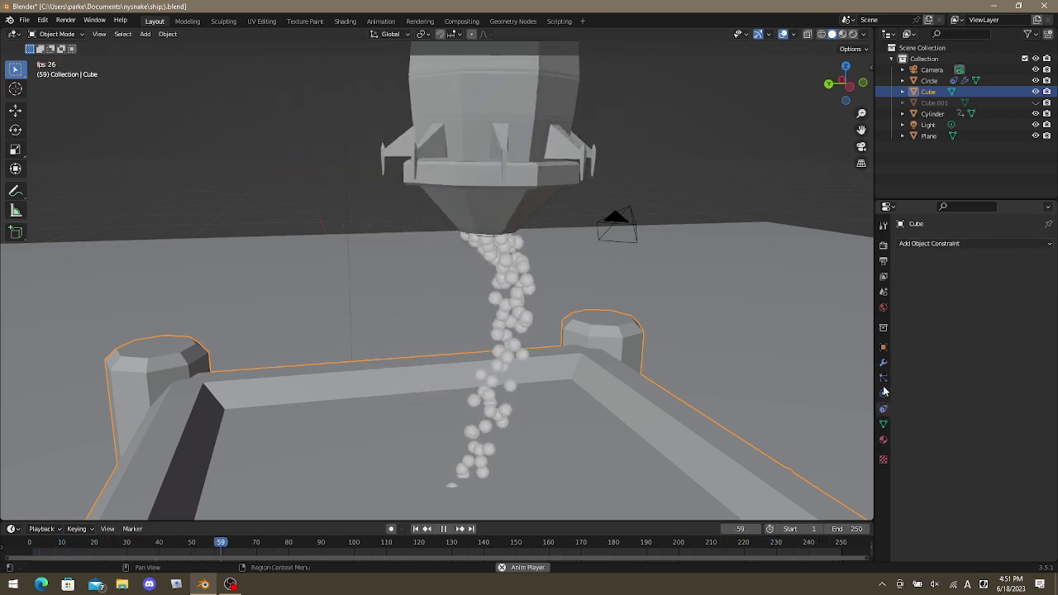
pyautogui.click(884, 394)
pyautogui.click(939, 255)
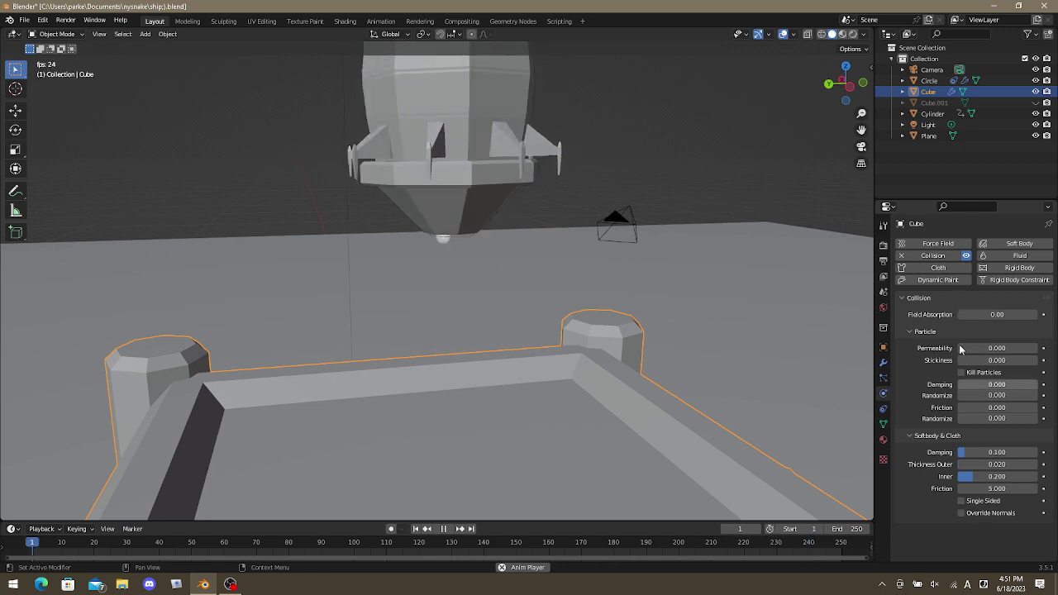
pyautogui.moveTo(730, 387)
pyautogui.mouseDown(button='middle')
pyautogui.moveTo(737, 357)
pyautogui.moveTo(720, 394)
pyautogui.mouseUp(button='middle')
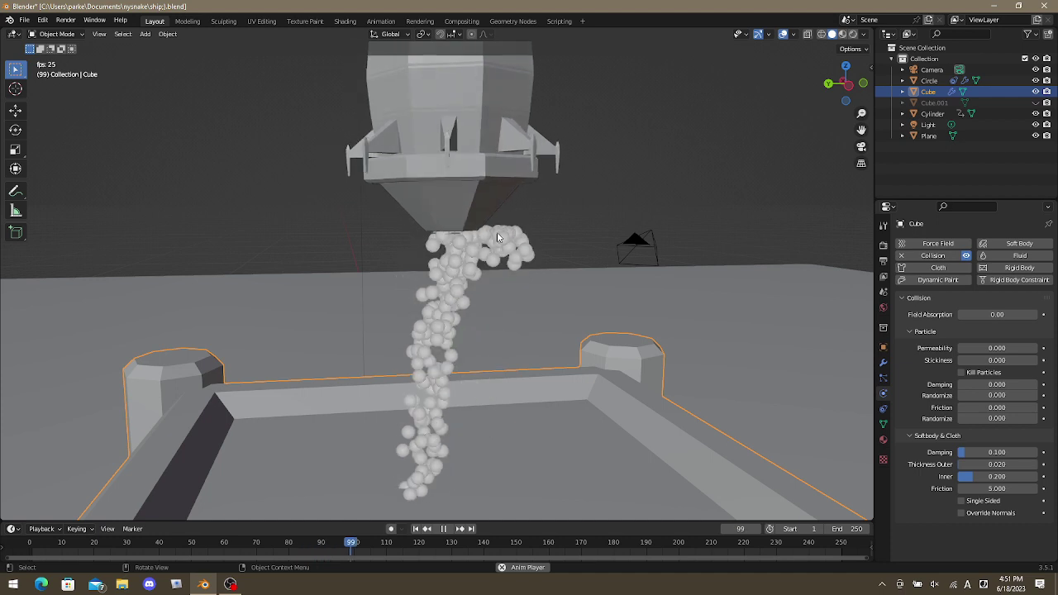
# Set the Normal velocity of the circle's emitted particles to 6.41 m/s.
pyautogui.click(484, 239)
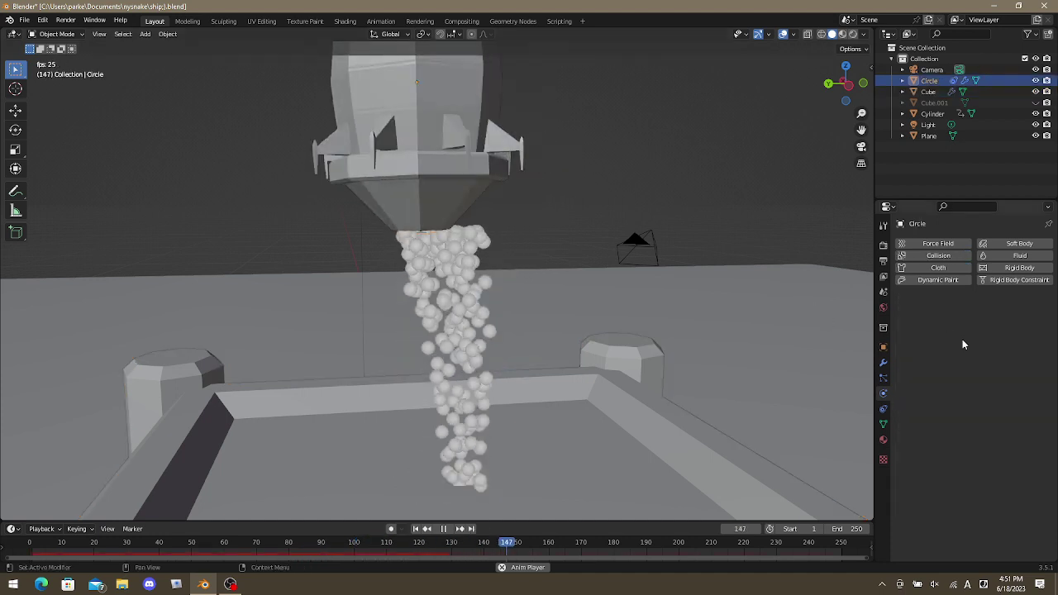
pyautogui.click(883, 378)
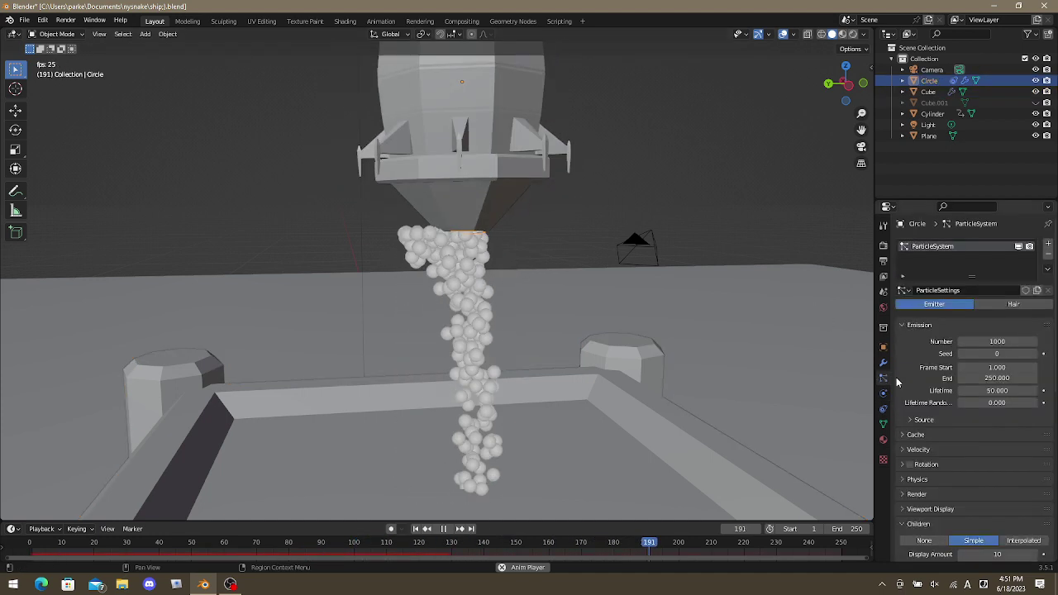
pyautogui.click(910, 450)
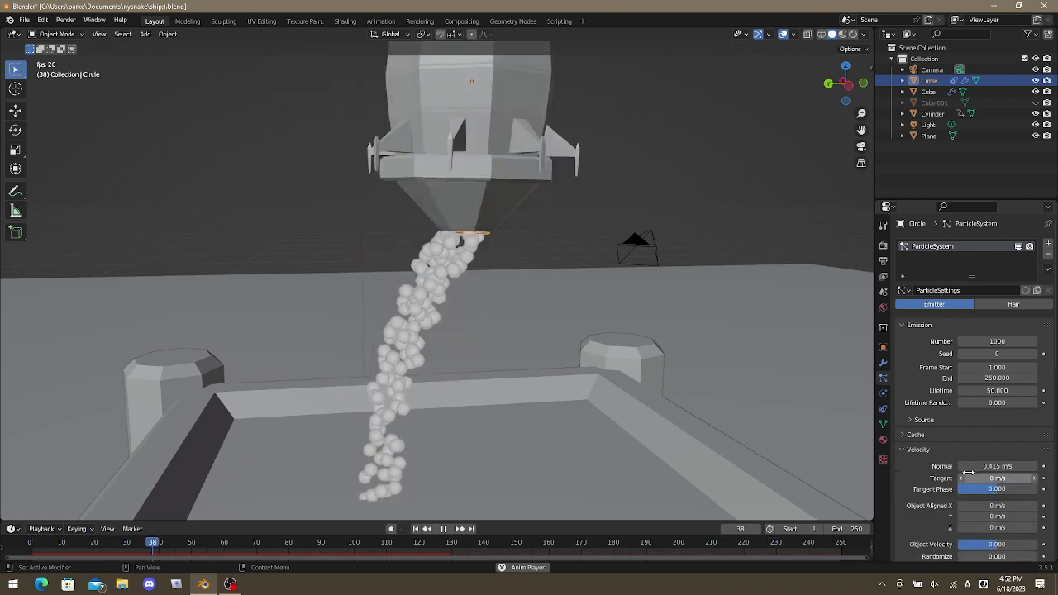
pyautogui.moveTo(996, 466); pyautogui.dragTo(1046, 466)
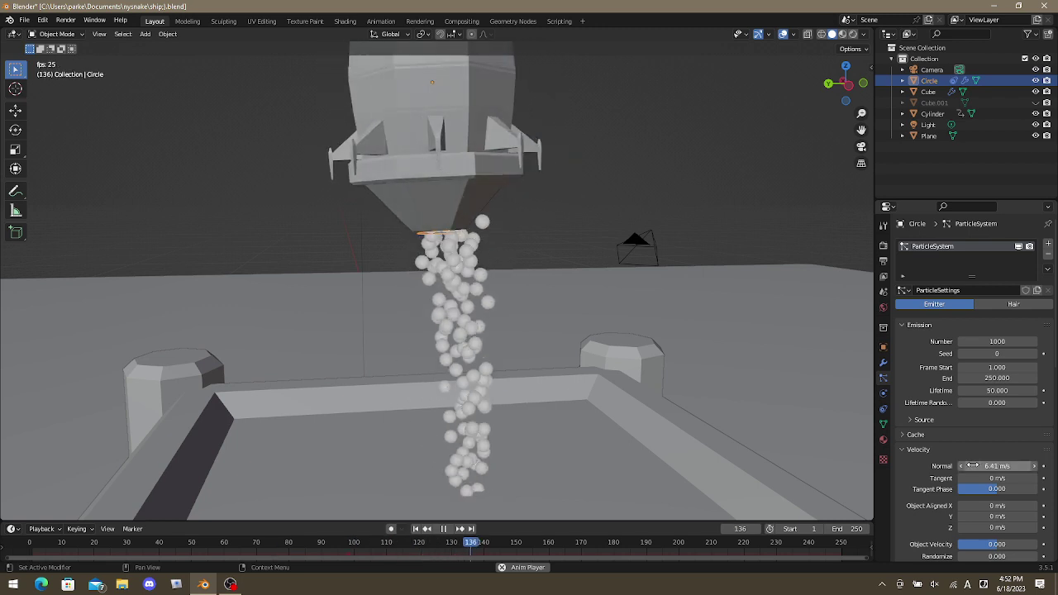
pyautogui.scroll(-4, 545, 356)
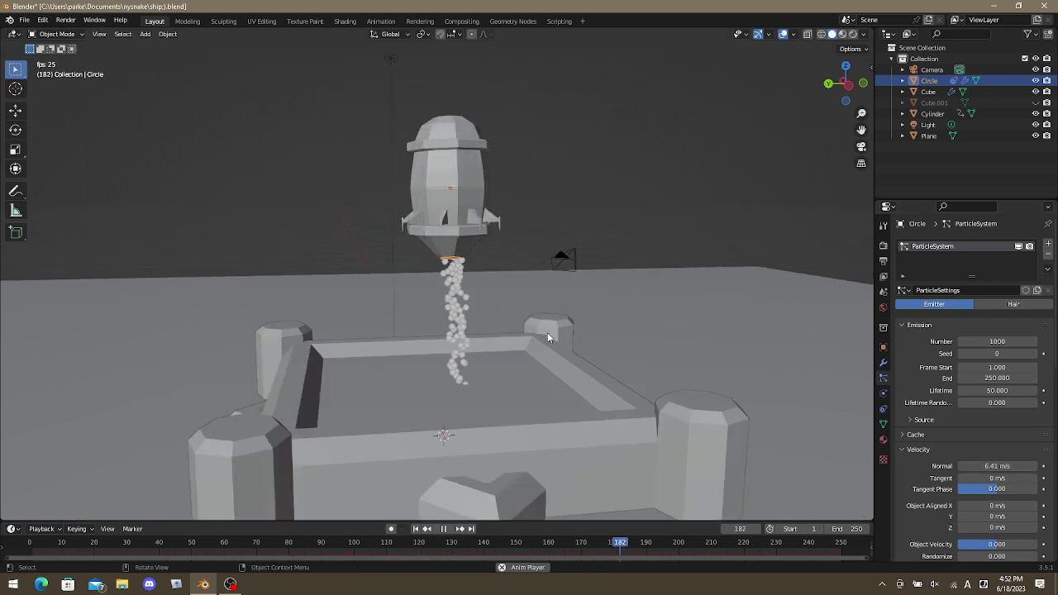
# Try an Object Velocity of 1.000 on the circle's particles and restore it to 0.
pyautogui.scroll(3, 518, 301)
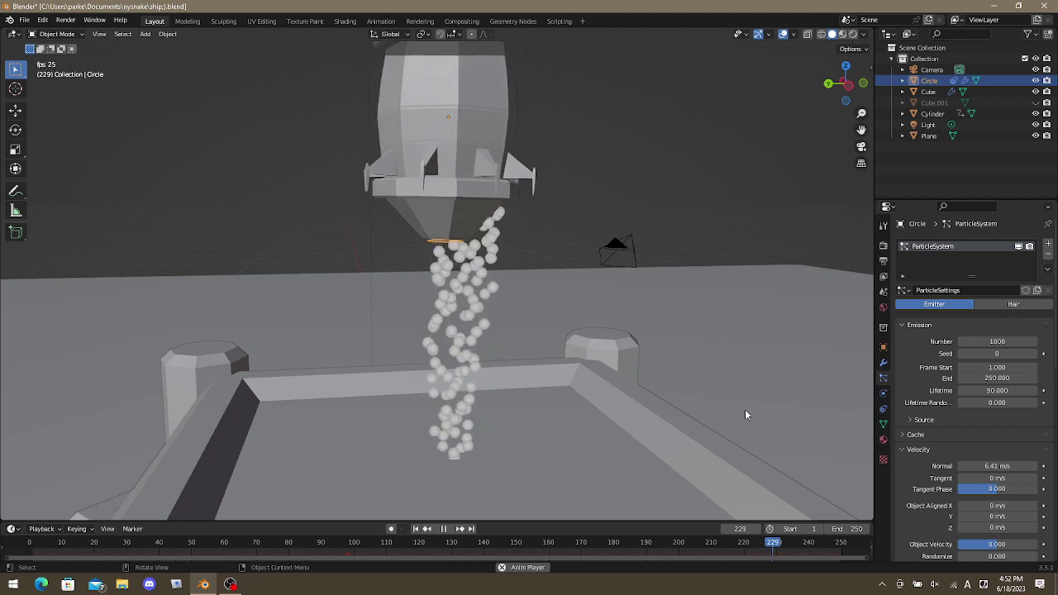
pyautogui.scroll(-2, 976, 488)
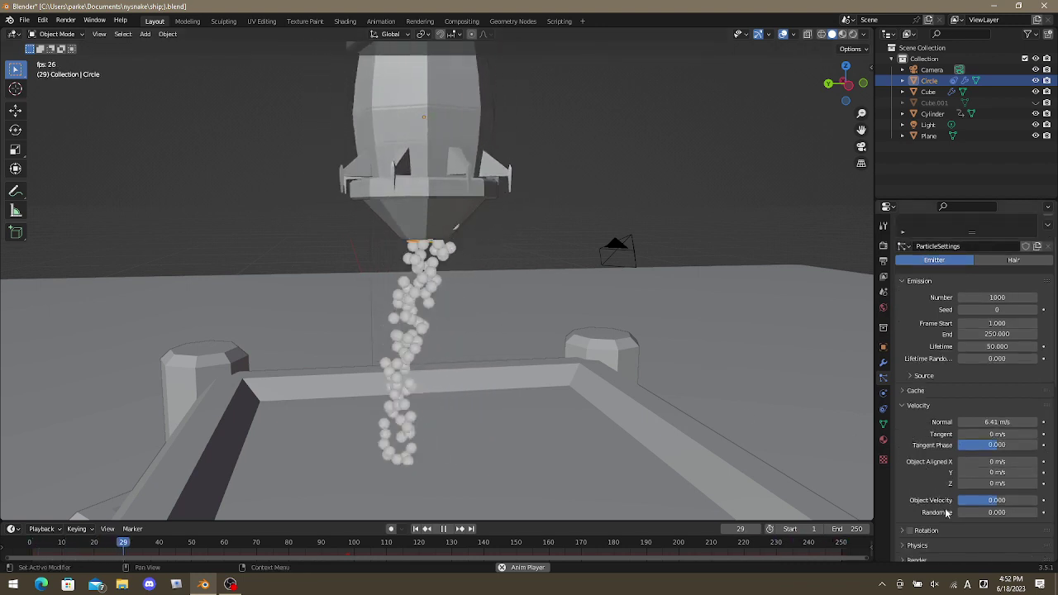
pyautogui.moveTo(995, 506); pyautogui.dragTo(1040, 505)
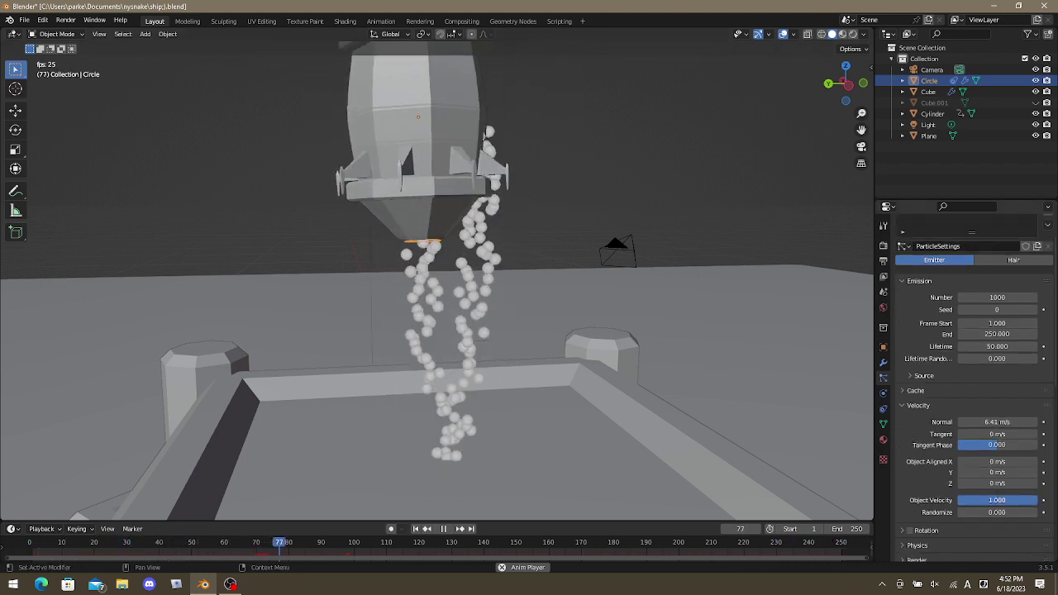
pyautogui.click(1024, 501)
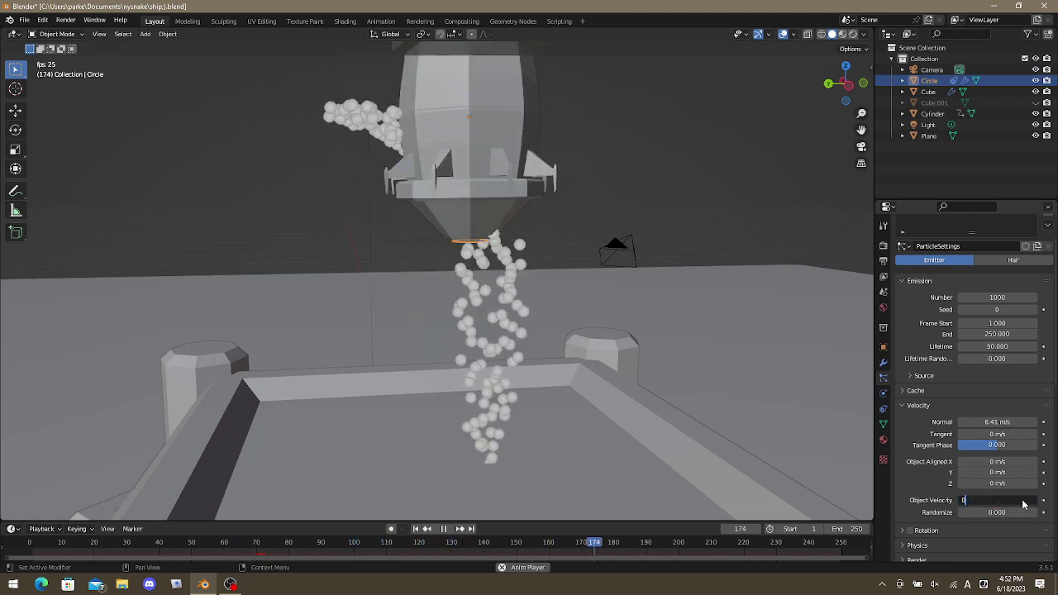
pyautogui.write('0')
pyautogui.press('Return')
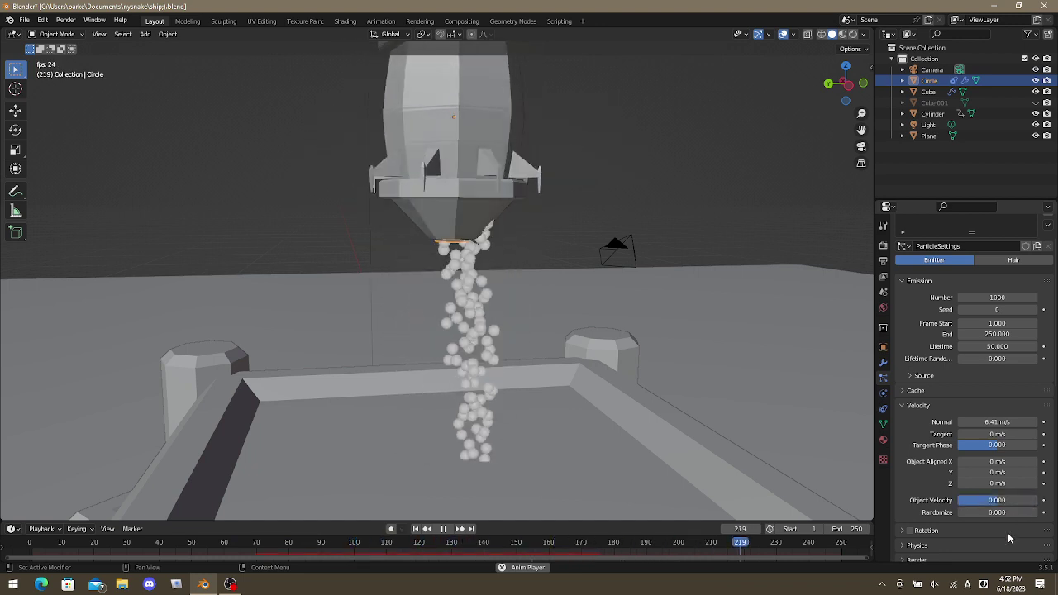
# Try velocity Randomize values of 1.310 and 38.200 on the emitted particles and watch how they scatter.
pyautogui.moveTo(1015, 513)
pyautogui.mouseDown()
pyautogui.moveTo(1042, 513)
pyautogui.moveTo(1003, 517)
pyautogui.mouseUp()
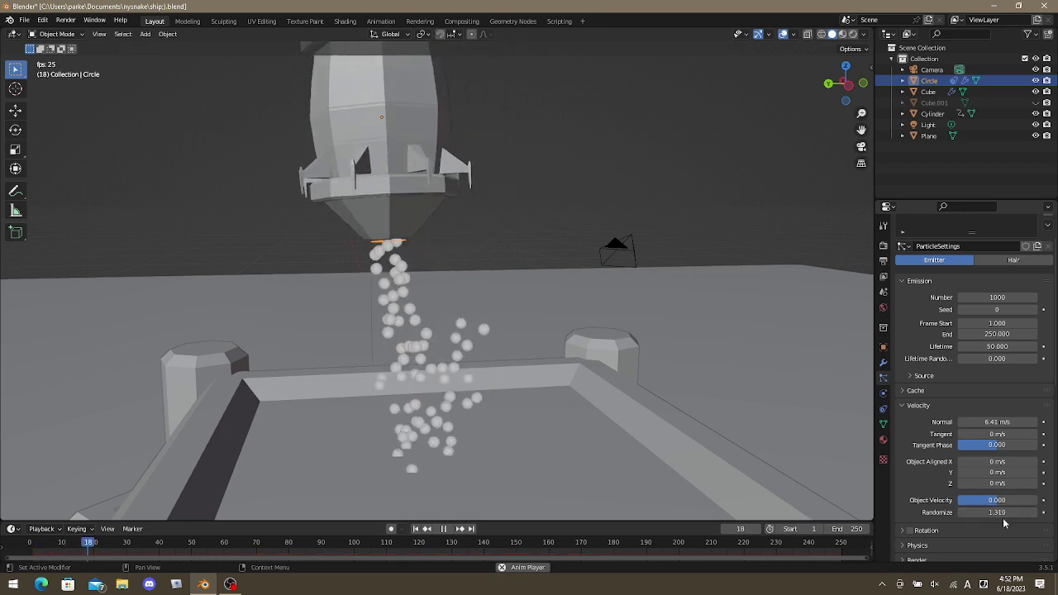
pyautogui.scroll(-4, 615, 403)
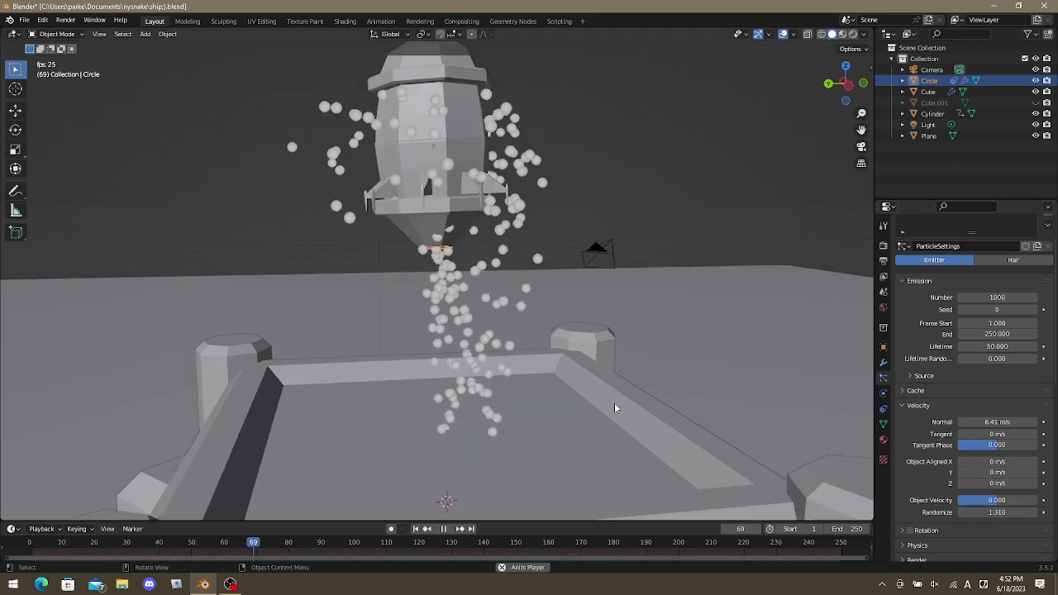
pyautogui.scroll(3, 746, 444)
pyautogui.moveTo(951, 506); pyautogui.dragTo(565, 510)
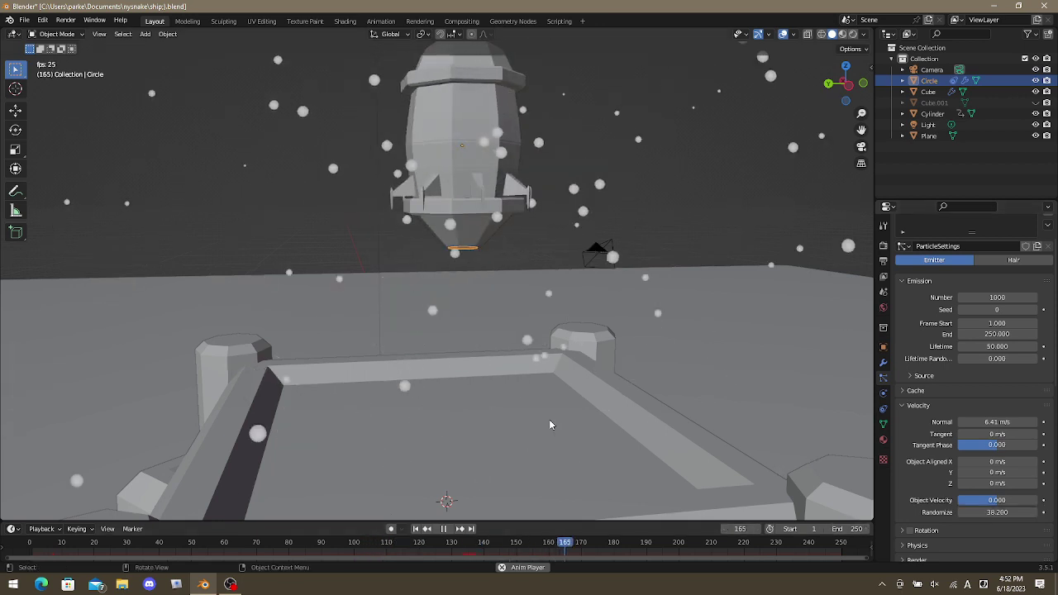
pyautogui.scroll(-4, 551, 376)
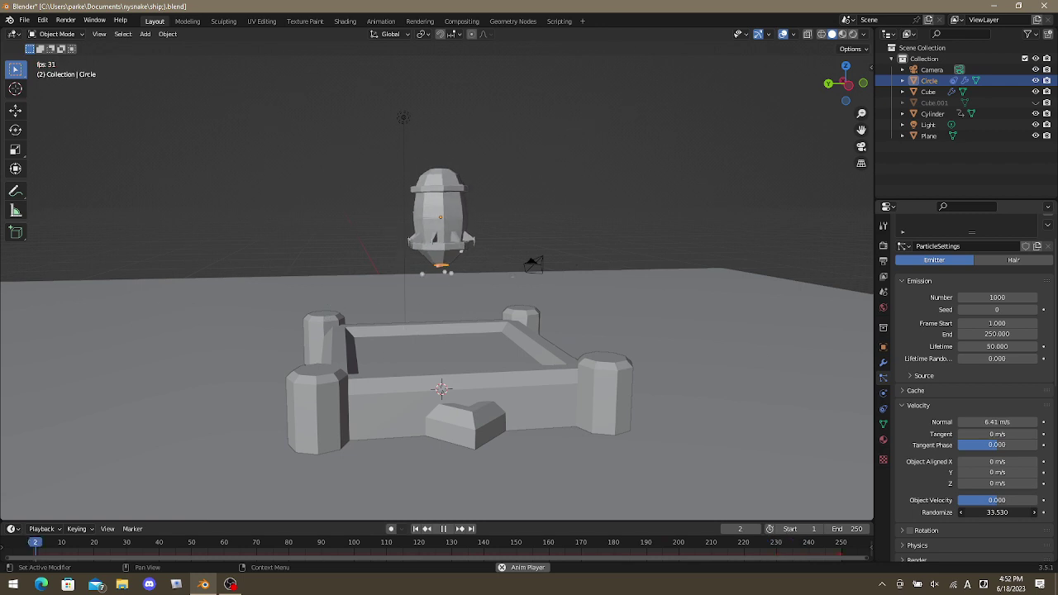
# Set the velocity Randomize of the circle's emitted particles to 3.080.
pyautogui.moveTo(997, 513)
pyautogui.mouseDown()
pyautogui.moveTo(976, 513)
pyautogui.moveTo(996, 512)
pyautogui.moveTo(987, 513)
pyautogui.mouseUp()
pyautogui.scroll(3, 460, 288)
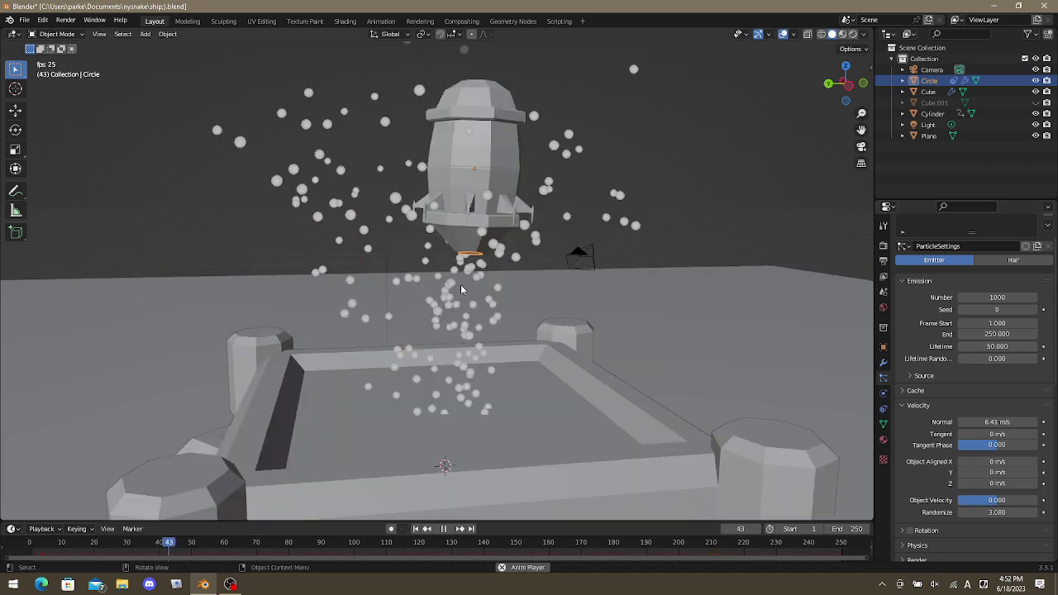
pyautogui.scroll(2, 461, 289)
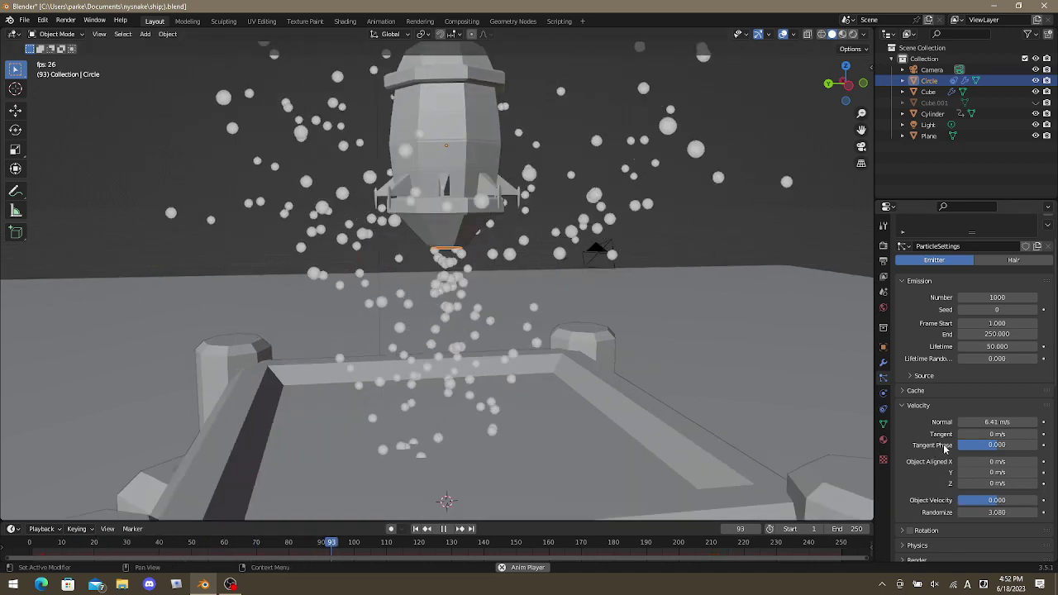
# Set the Physics Type of the circle's particles to Boids.
pyautogui.scroll(-4, 943, 463)
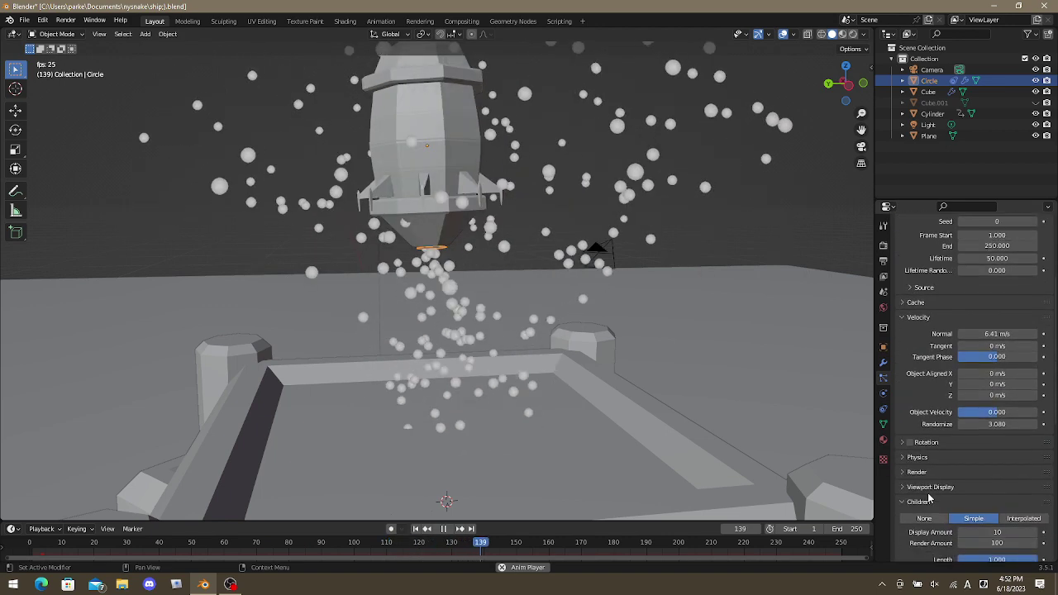
pyautogui.click(918, 458)
pyautogui.scroll(-2, 951, 455)
pyautogui.click(1000, 430)
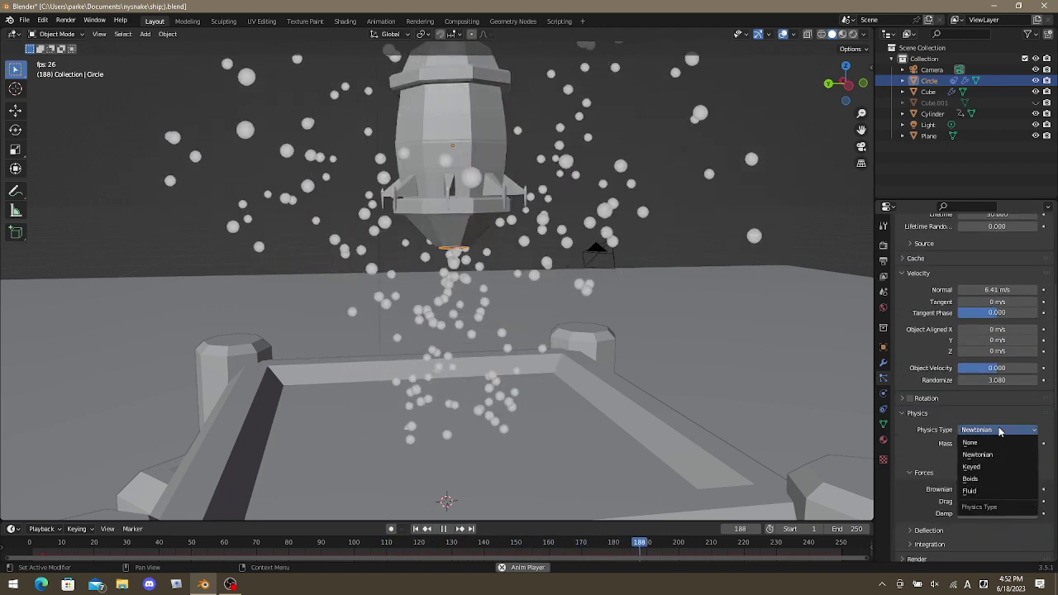
pyautogui.click(980, 479)
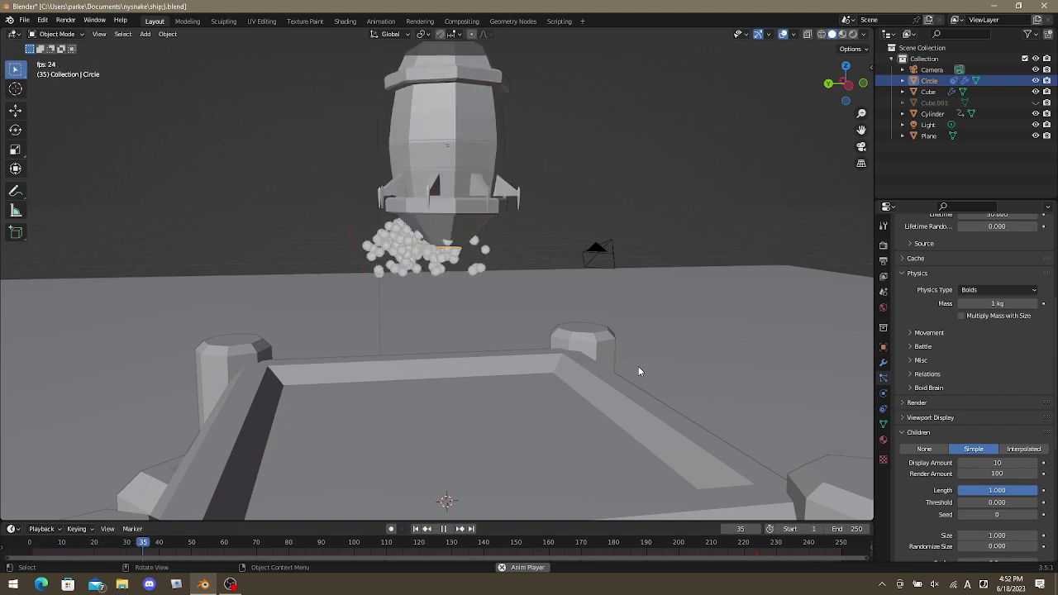
# Review the particle system's emission Source and Cache settings, collapsing the Physics settings.
pyautogui.scroll(3, 957, 392)
pyautogui.scroll(3, 957, 388)
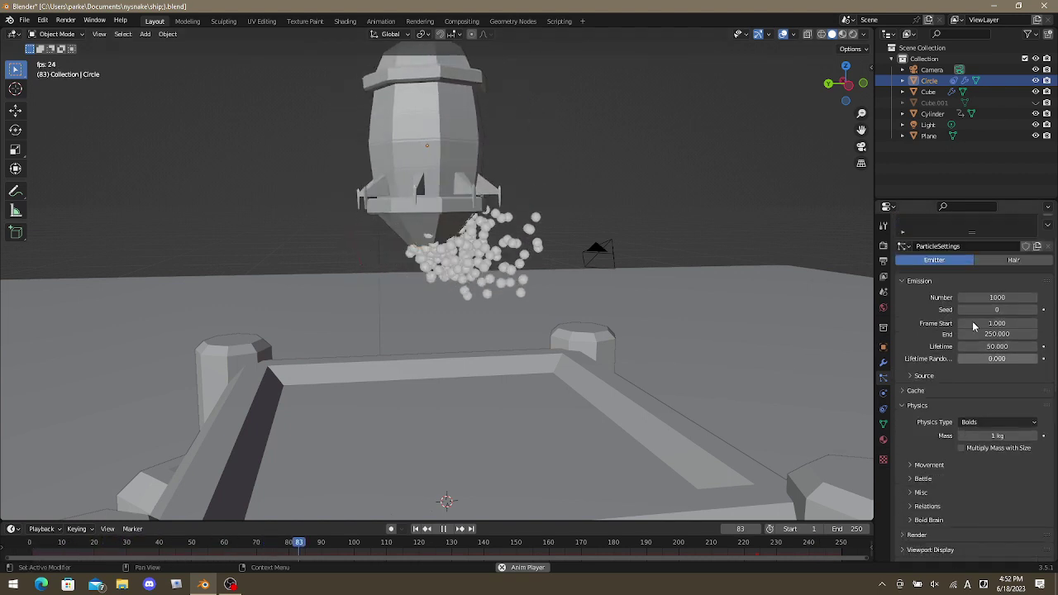
pyautogui.click(923, 376)
pyautogui.click(923, 377)
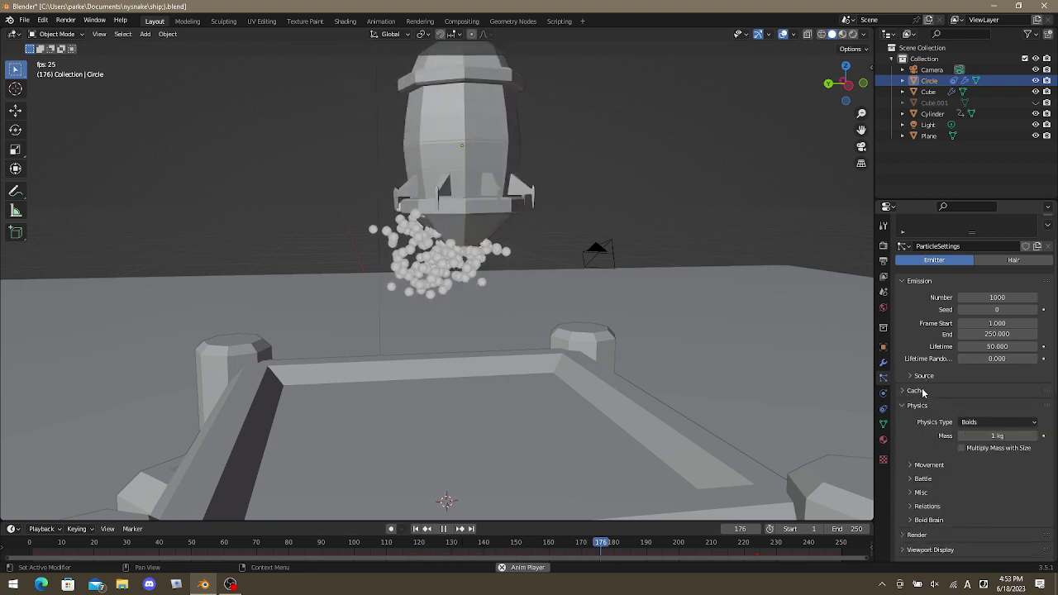
pyautogui.click(918, 406)
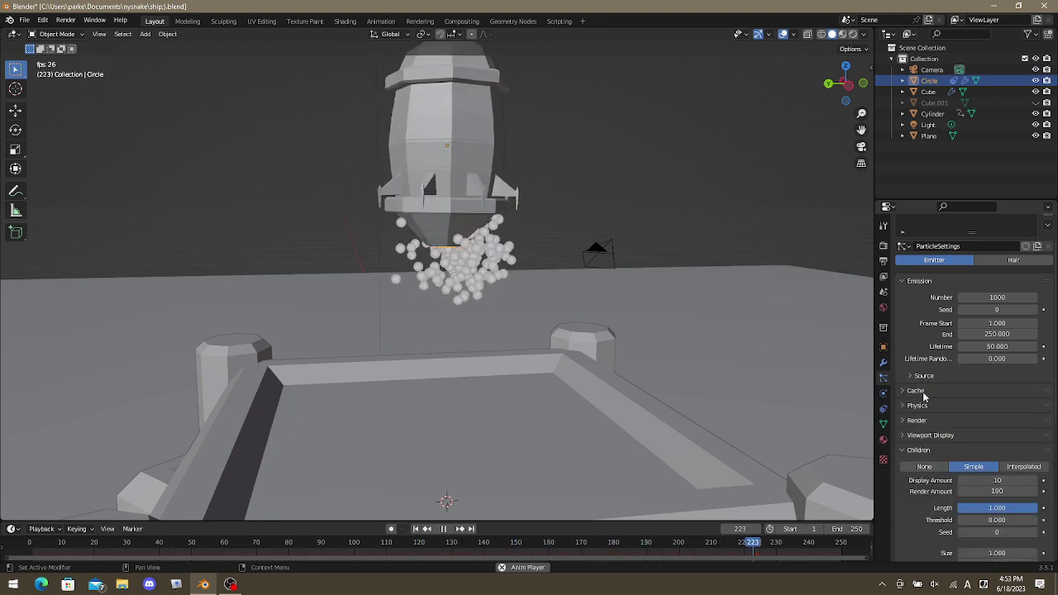
pyautogui.click(916, 392)
pyautogui.click(916, 392)
pyautogui.click(924, 376)
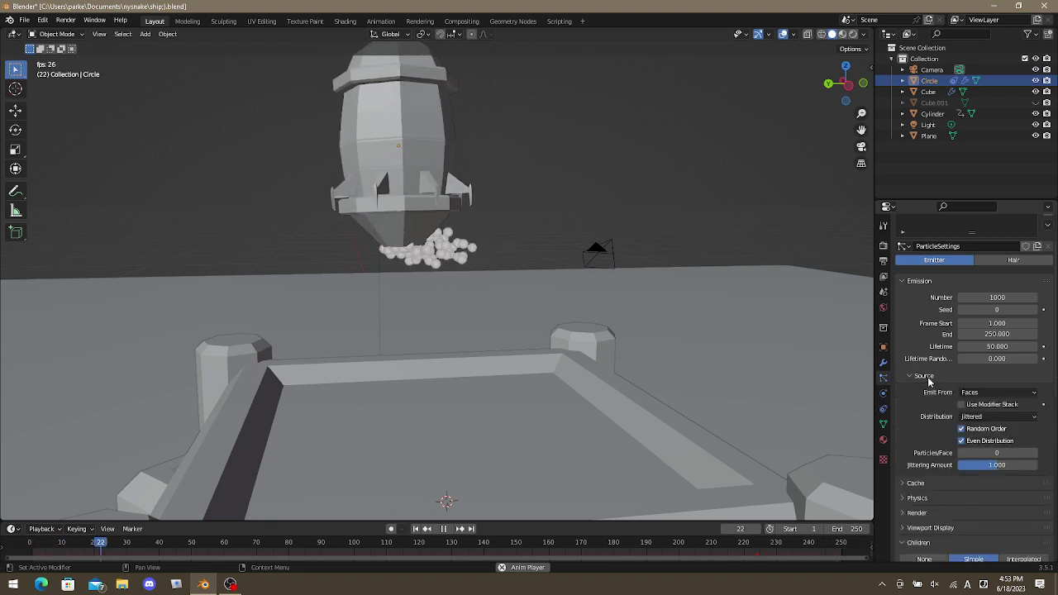
pyautogui.click(924, 376)
pyautogui.scroll(2, 931, 381)
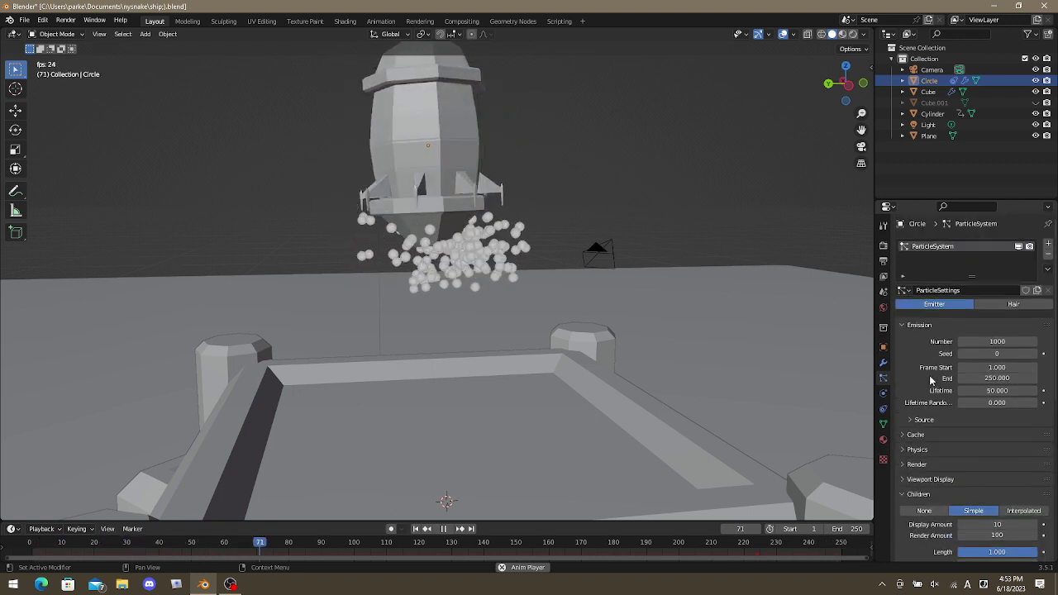
# Set the particle system's Children to None and collapse the children settings.
pyautogui.scroll(-2, 931, 380)
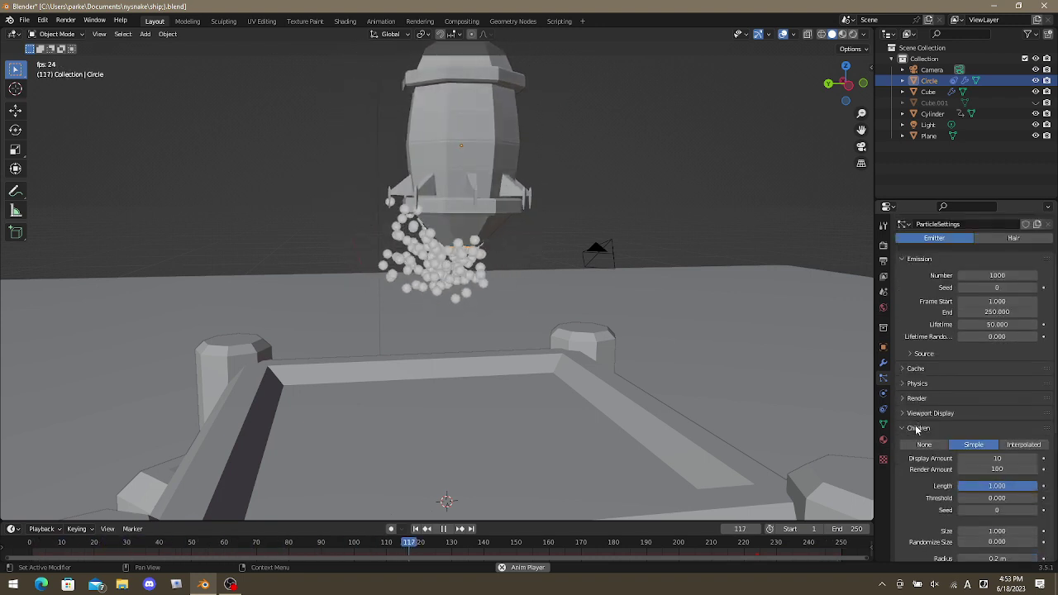
pyautogui.click(923, 445)
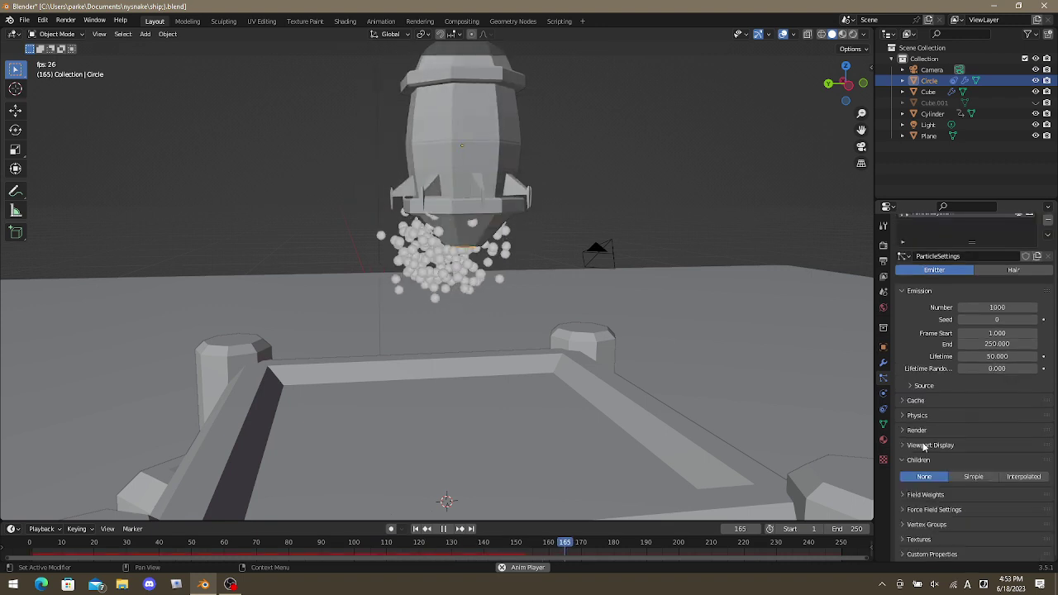
pyautogui.click(925, 460)
# Examine the particles' Render settings and the Boids Movement options, including flight, land and air speed.
pyautogui.click(925, 453)
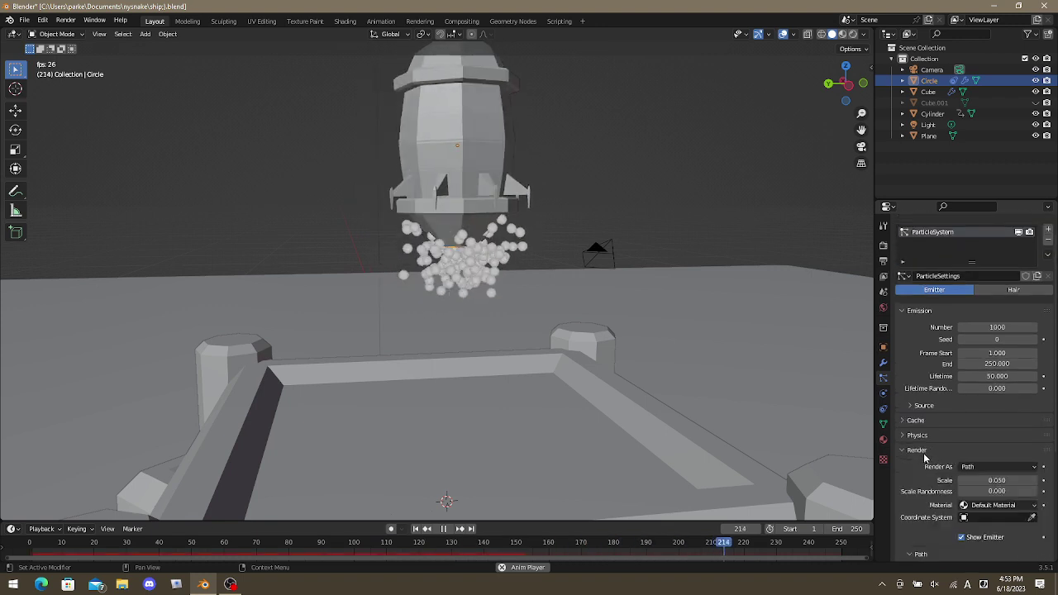
pyautogui.click(924, 450)
pyautogui.click(925, 435)
pyautogui.scroll(-1, 929, 439)
pyautogui.scroll(-1, 929, 439)
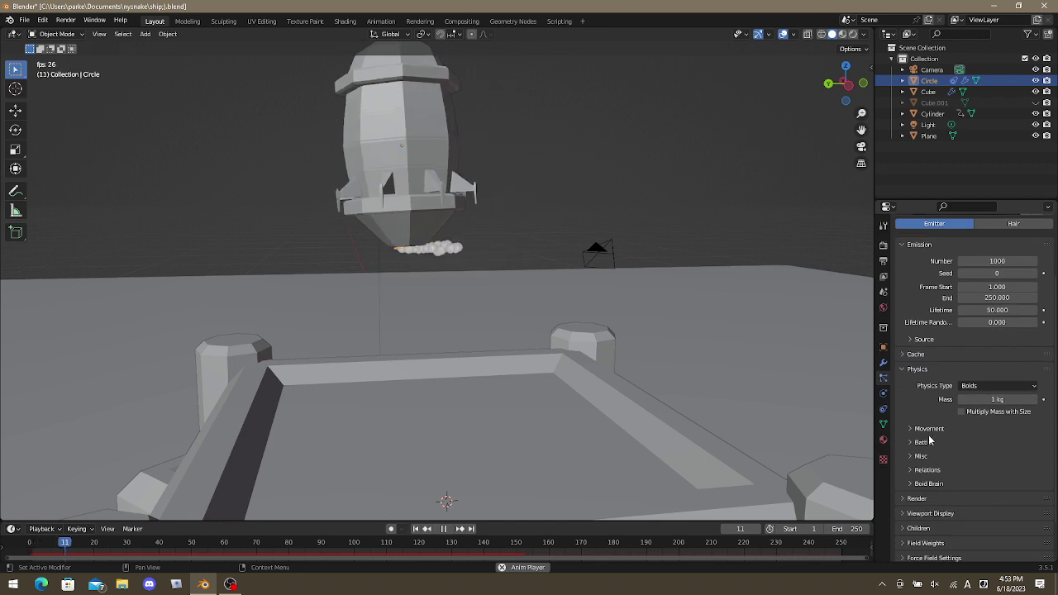
pyautogui.click(929, 430)
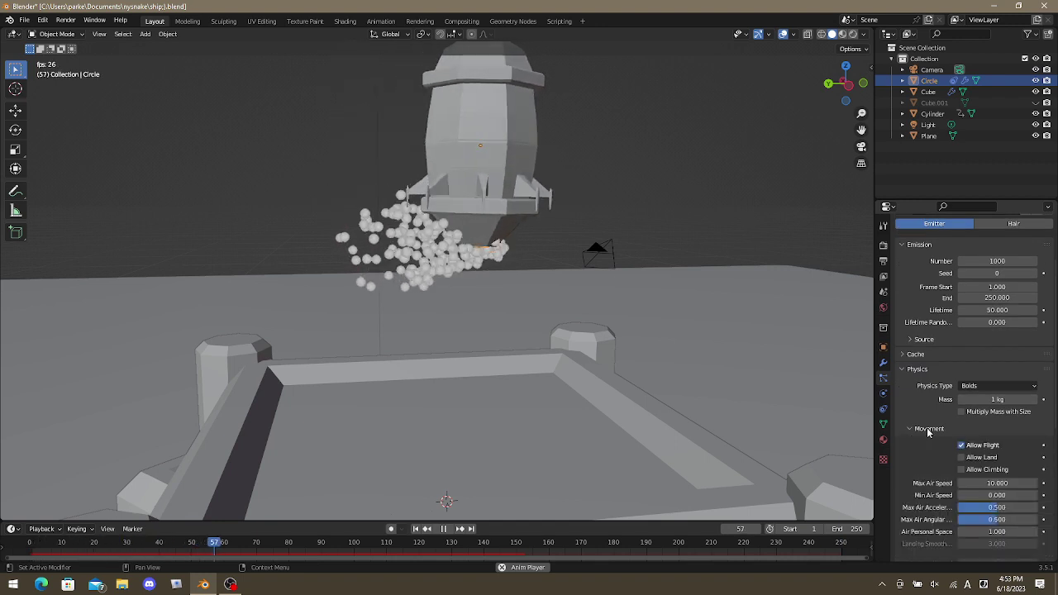
pyautogui.click(928, 430)
pyautogui.scroll(-2, 935, 403)
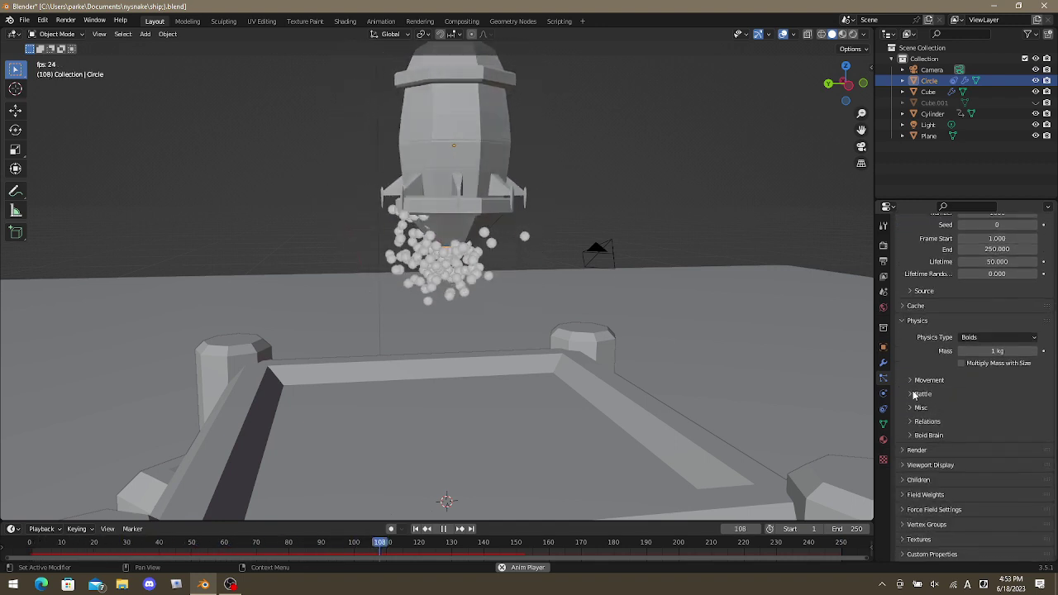
pyautogui.click(928, 380)
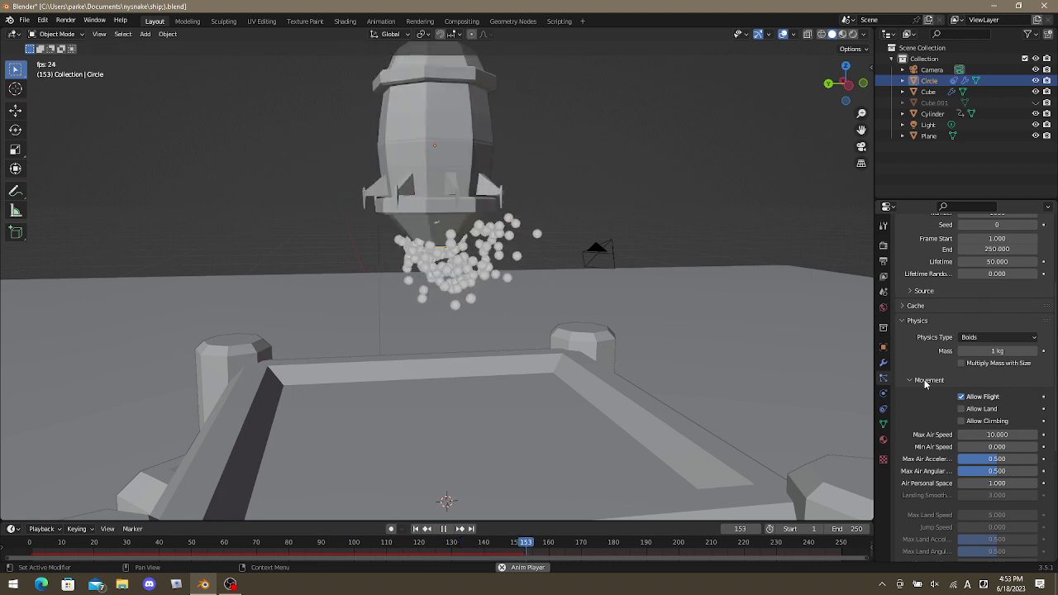
pyautogui.scroll(-2, 926, 384)
pyautogui.scroll(-3, 926, 385)
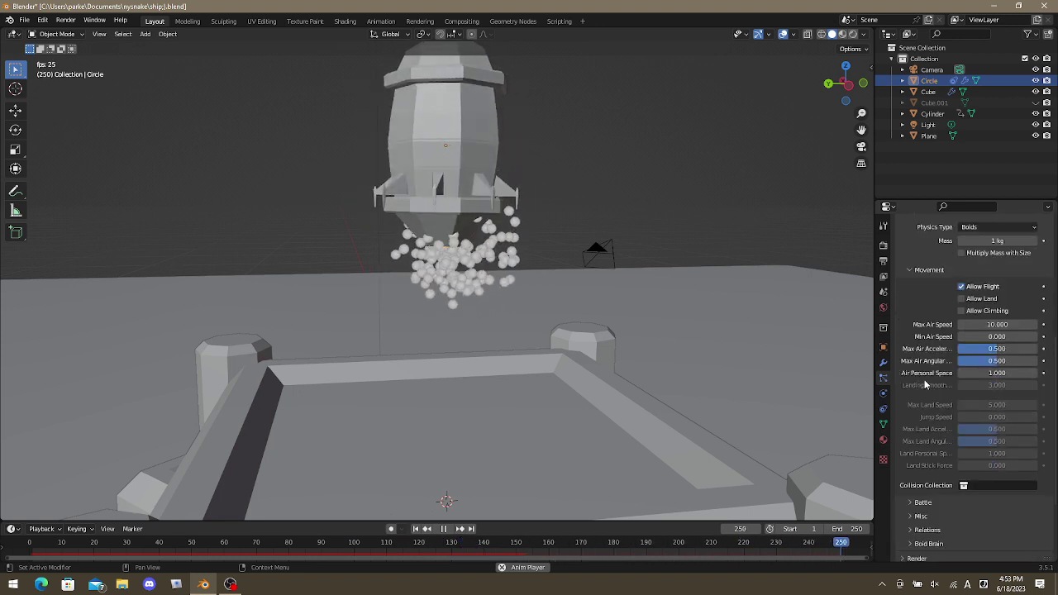
# Examine the Boids Misc, Relations and Boid Brain settings, and collapse the Physics settings.
pyautogui.click(915, 516)
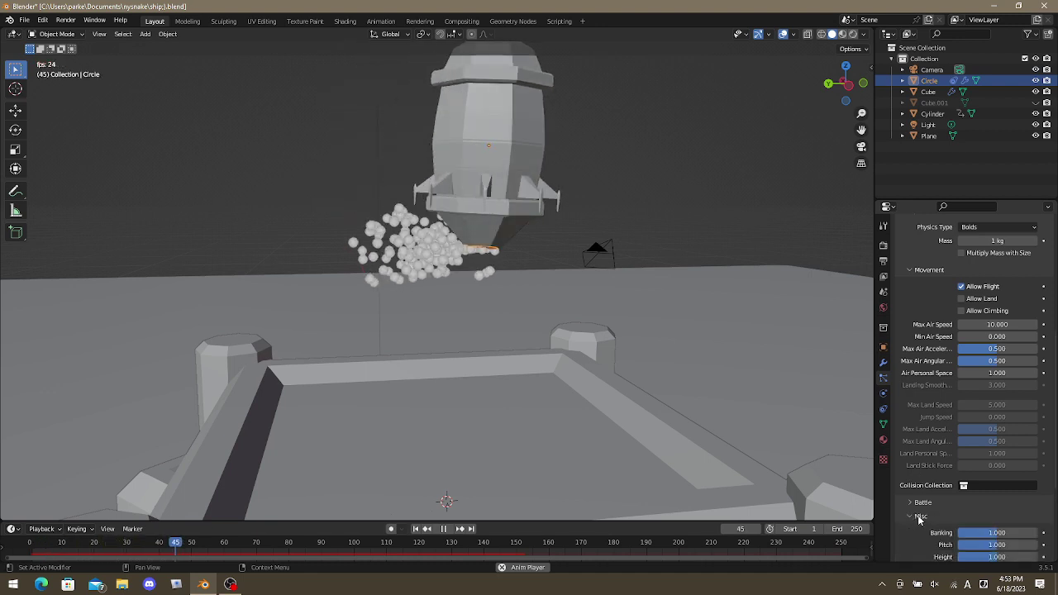
pyautogui.scroll(-4, 920, 513)
pyautogui.click(928, 487)
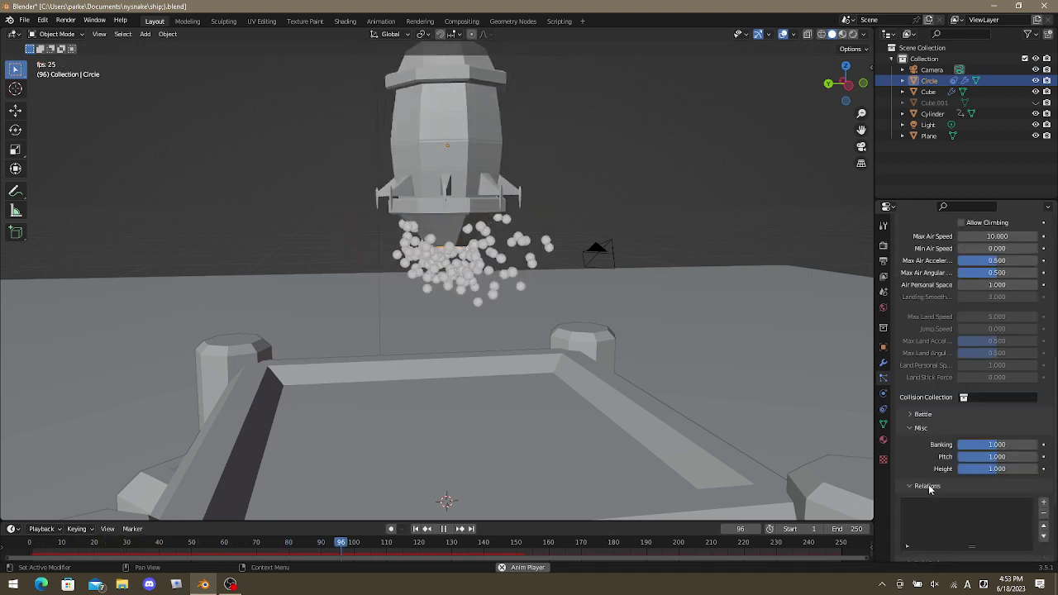
pyautogui.click(928, 486)
pyautogui.click(922, 501)
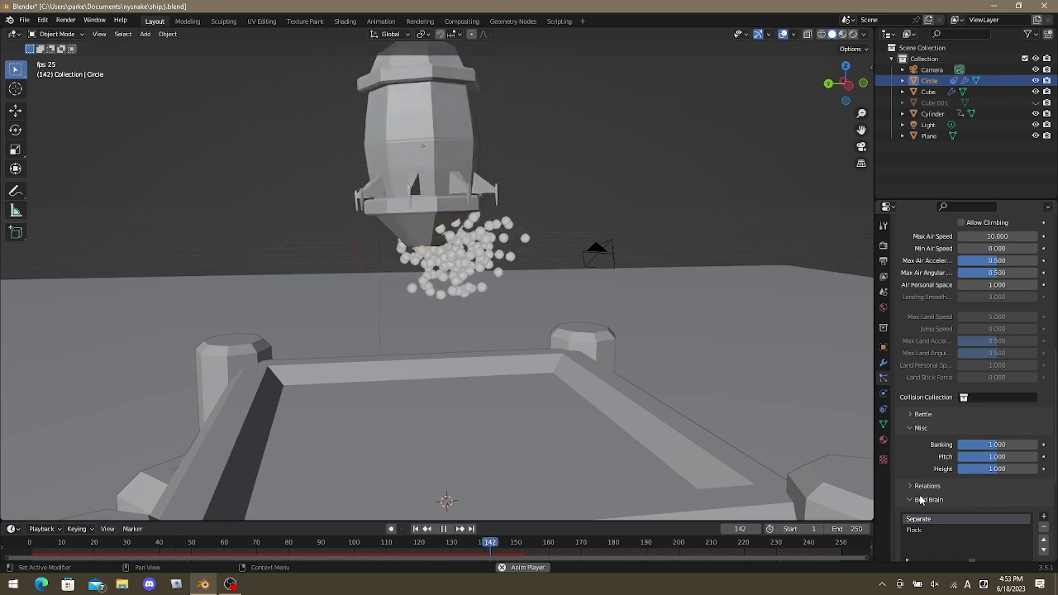
pyautogui.click(921, 500)
pyautogui.click(920, 429)
pyautogui.scroll(4, 915, 373)
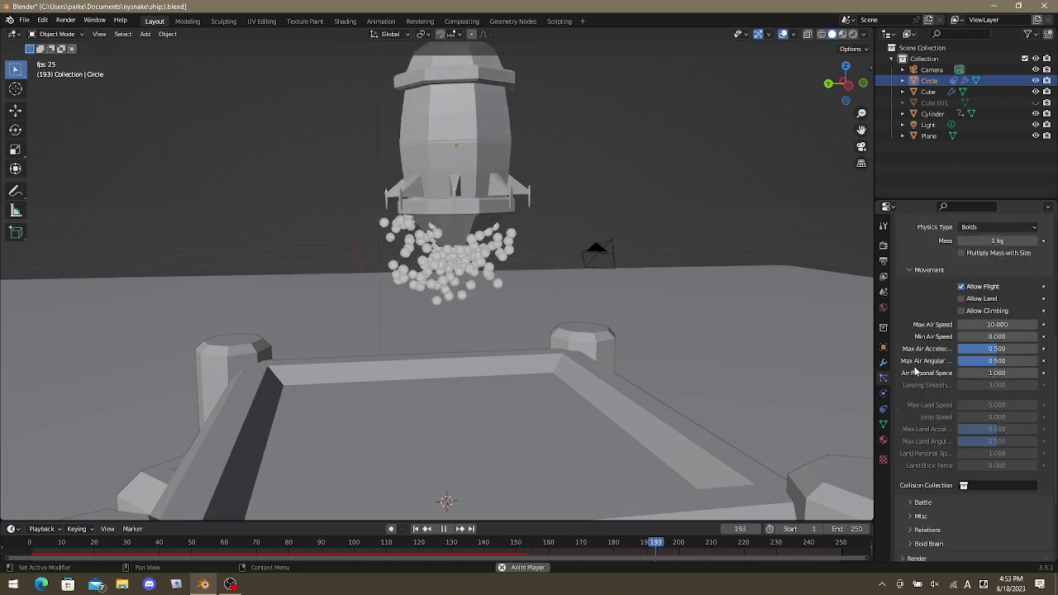
pyautogui.scroll(3, 918, 363)
pyautogui.click(932, 362)
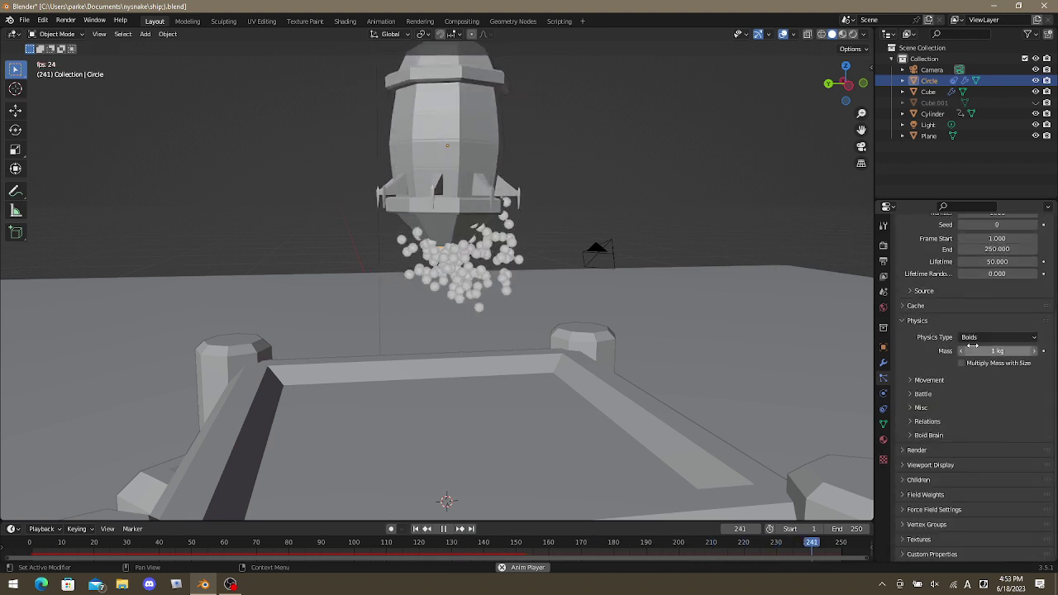
pyautogui.click(911, 321)
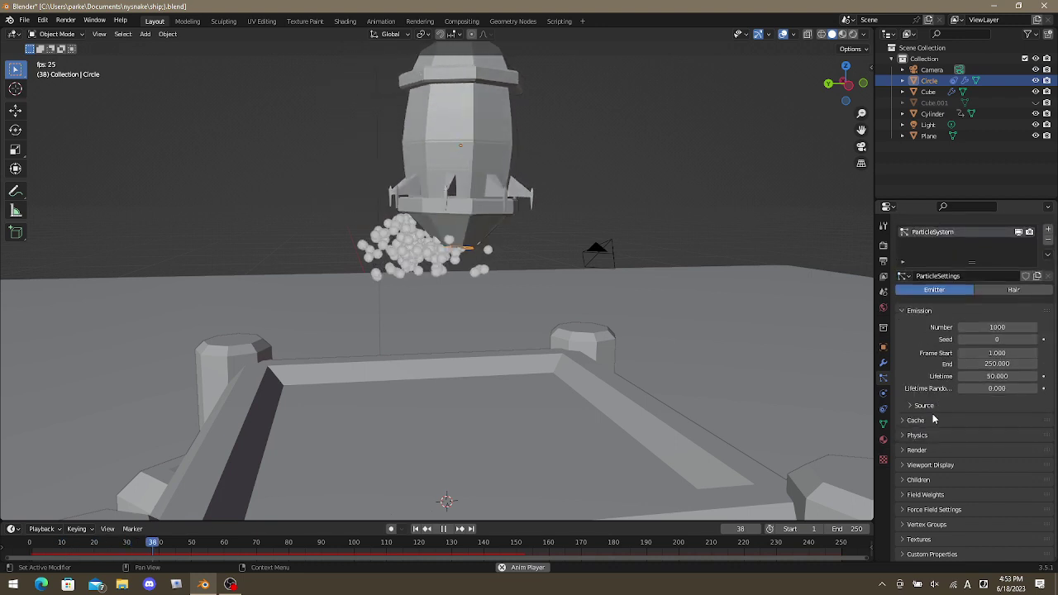
# Check the particle system's Cache and emission Source options once more.
pyautogui.click(915, 424)
pyautogui.click(916, 420)
pyautogui.click(924, 405)
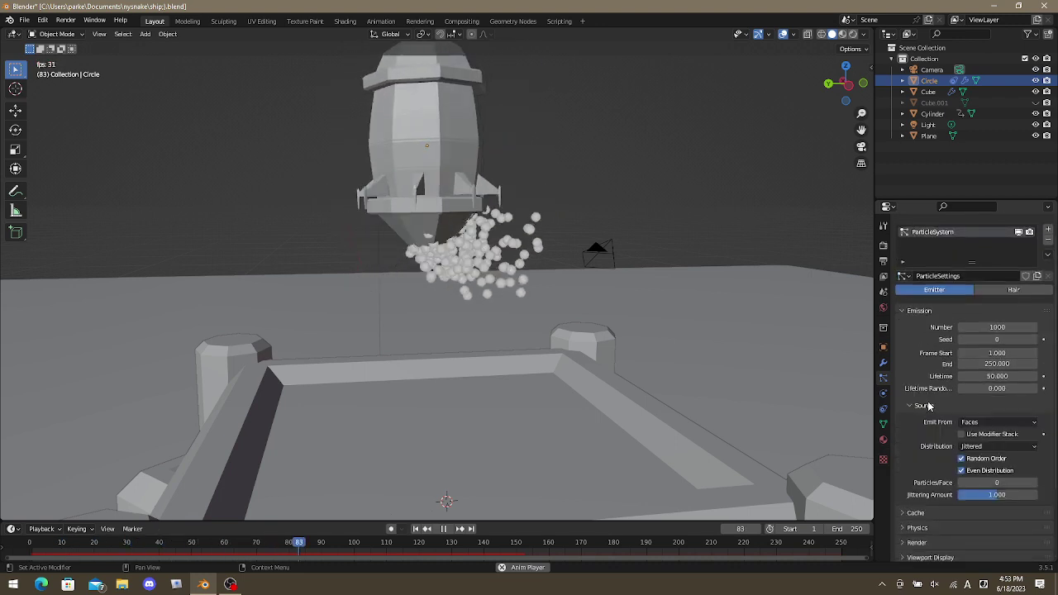
pyautogui.click(927, 405)
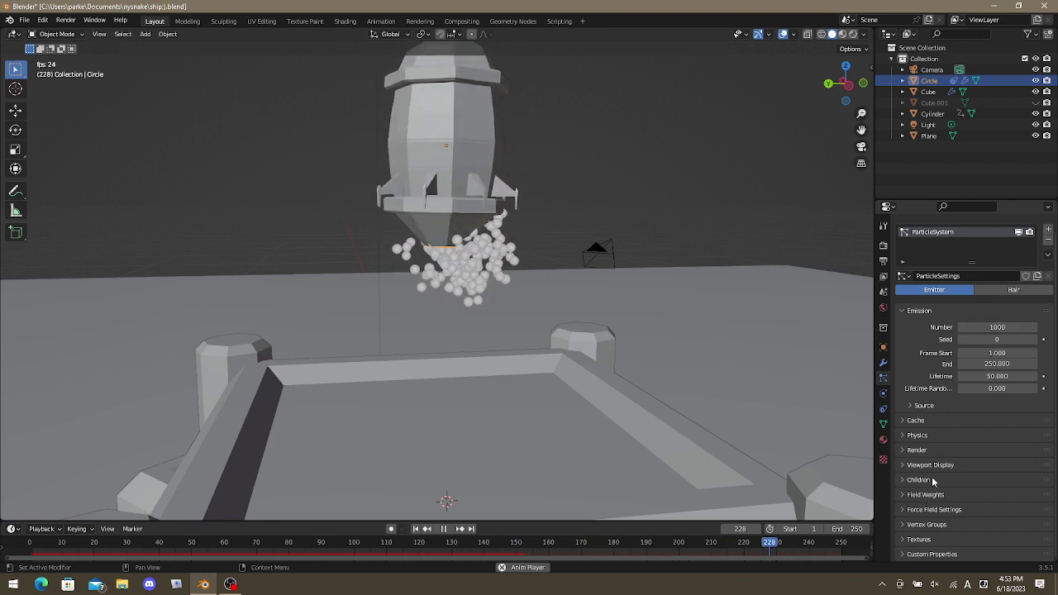
# Examine the Circle particles' Boids Physics settings once more, including Misc and Battle.
pyautogui.click(919, 436)
pyautogui.scroll(-1, 988, 433)
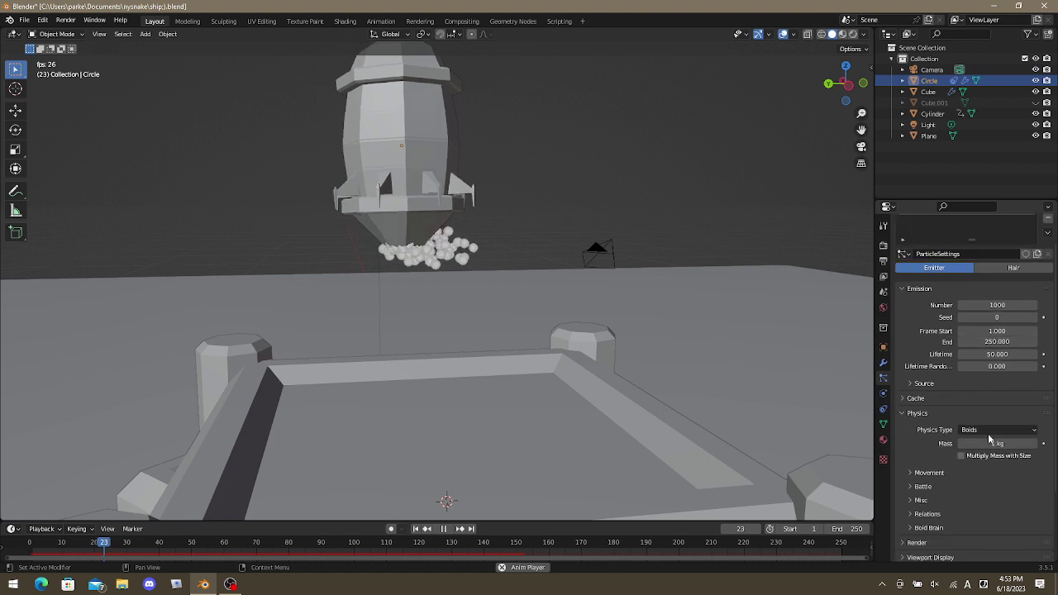
pyautogui.click(913, 530)
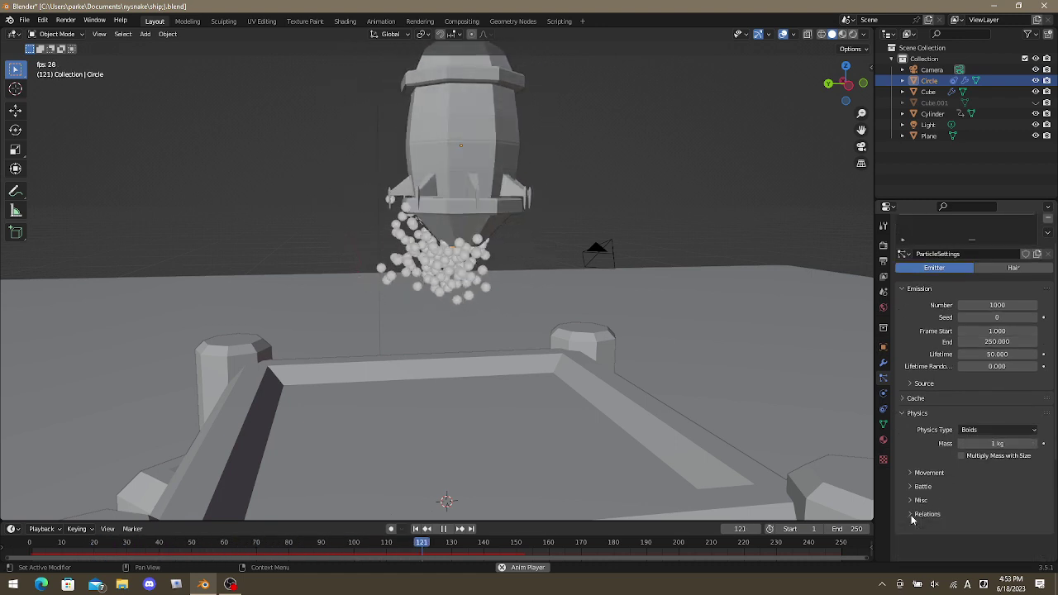
pyautogui.click(920, 501)
pyautogui.click(921, 501)
pyautogui.click(924, 487)
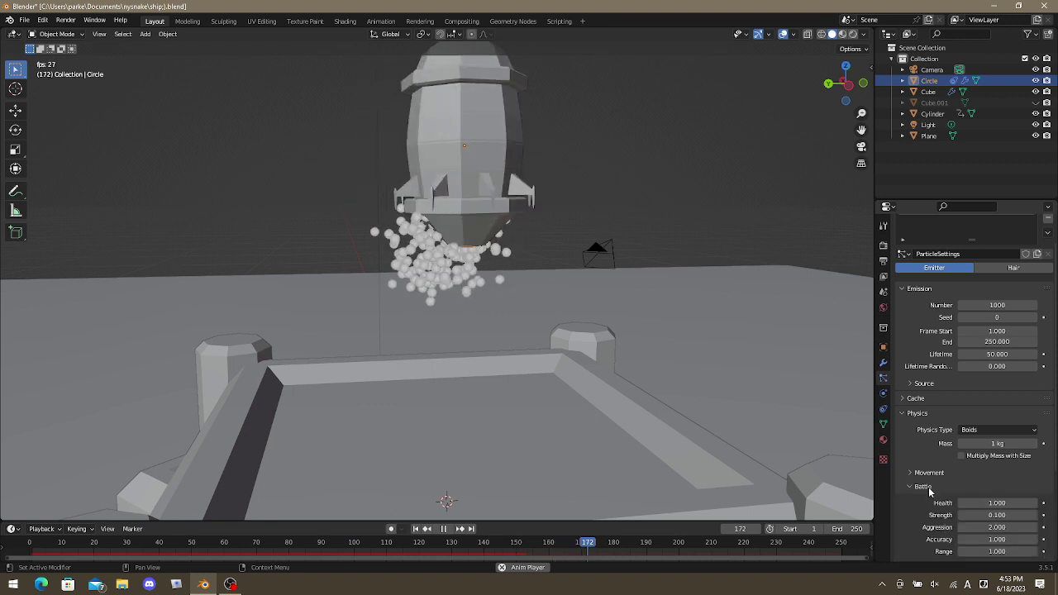
pyautogui.click(927, 488)
# In the Boids Movement settings, turn off Allow Flight and try Allow Land.
pyautogui.click(928, 473)
pyautogui.scroll(-2, 949, 470)
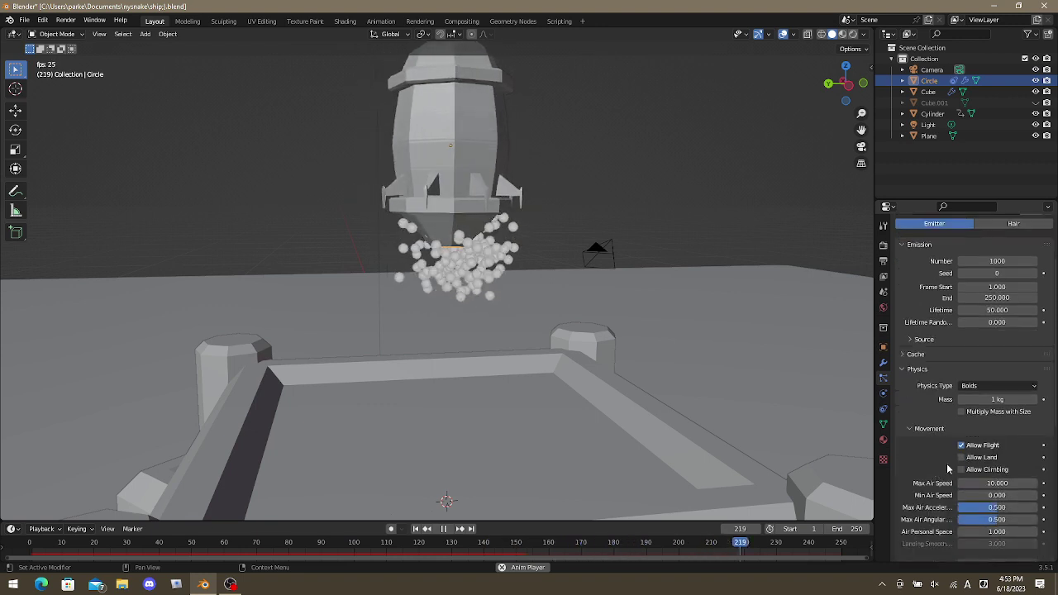
pyautogui.click(965, 446)
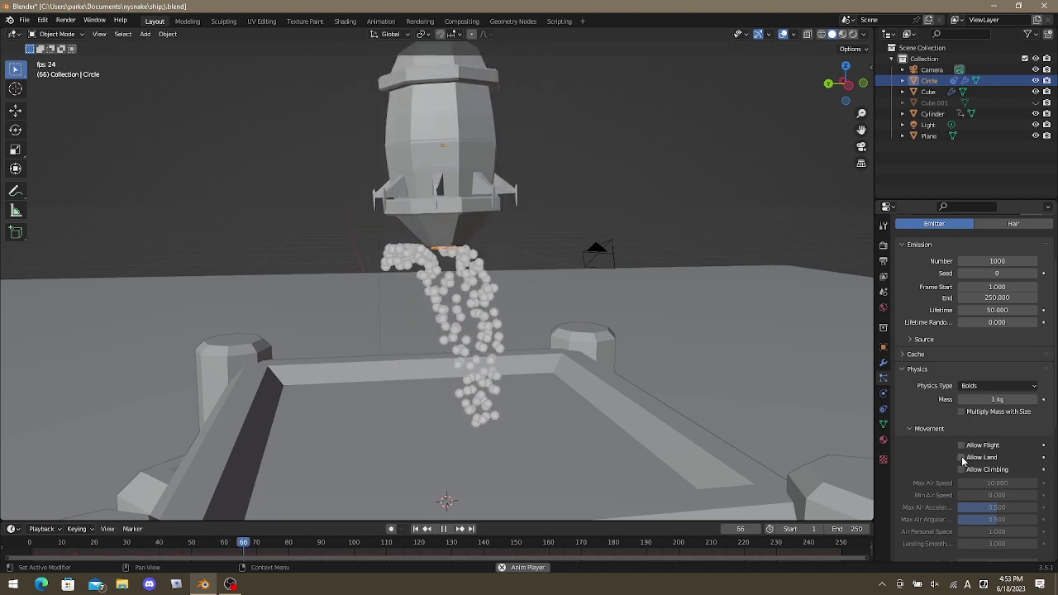
pyautogui.click(962, 458)
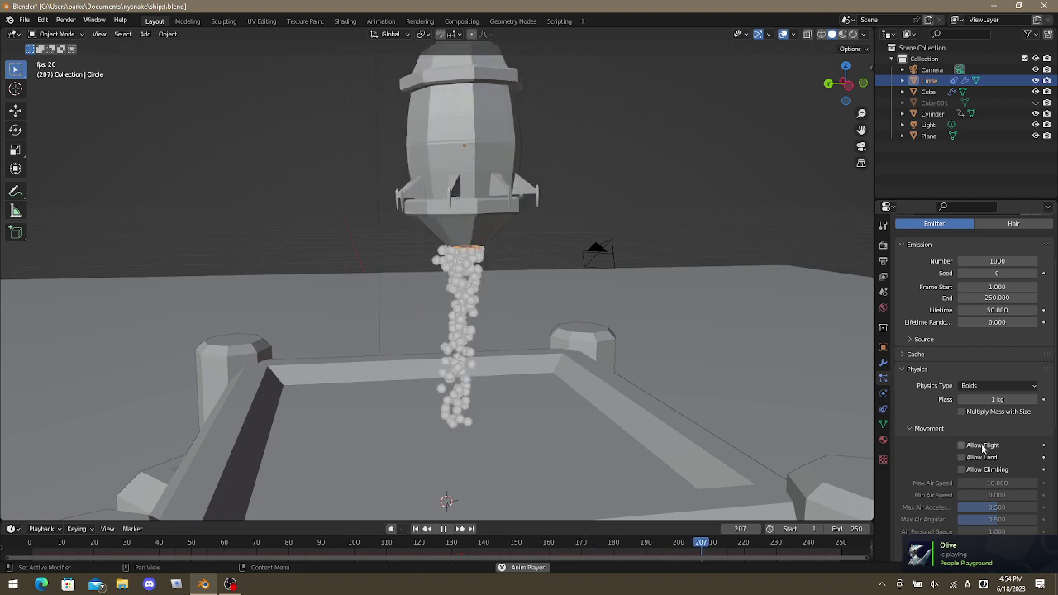
# Try the Keyed and Fluid physics types, setting the fluid's Stiffness to 1 and Brownian force to 9.55.
pyautogui.click(982, 385)
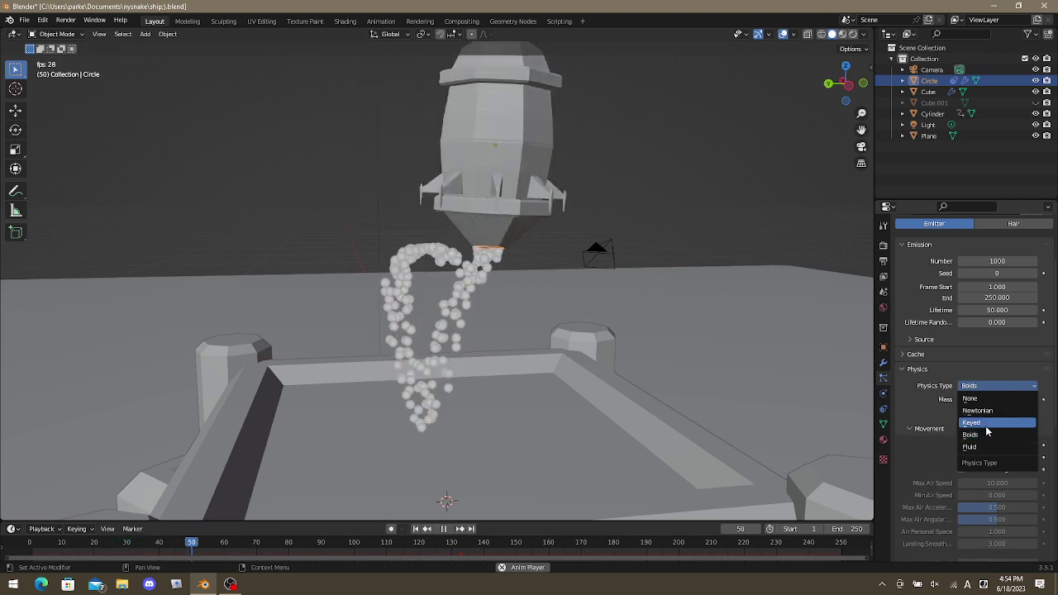
pyautogui.click(987, 425)
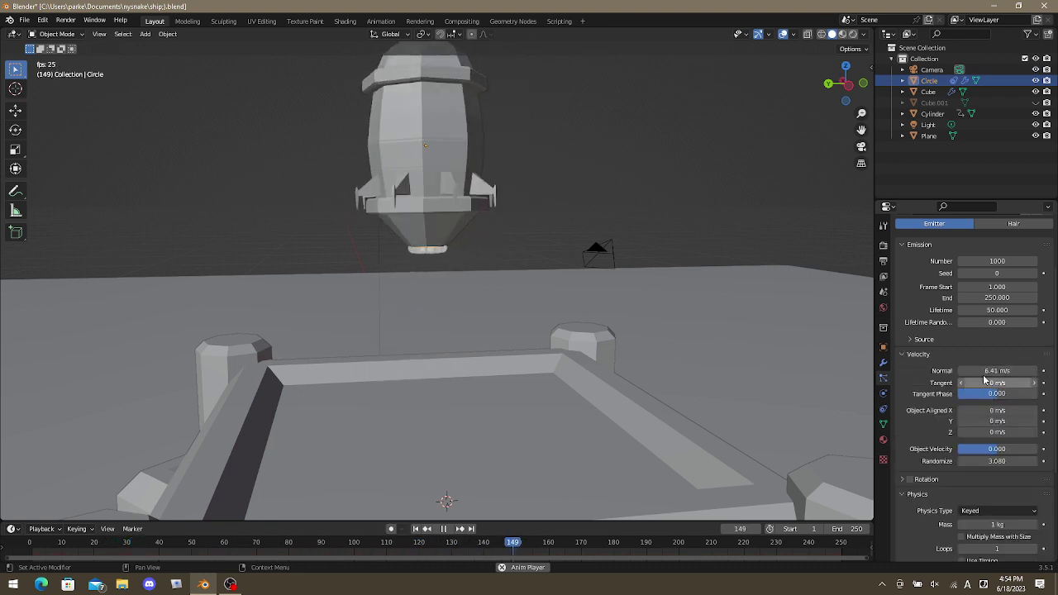
pyautogui.click(979, 512)
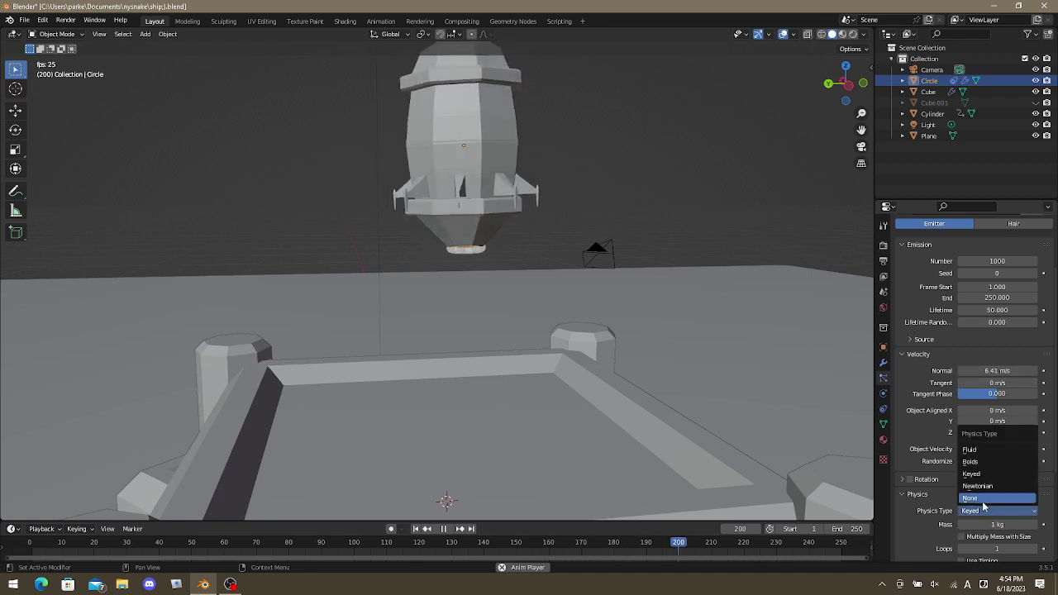
pyautogui.click(981, 451)
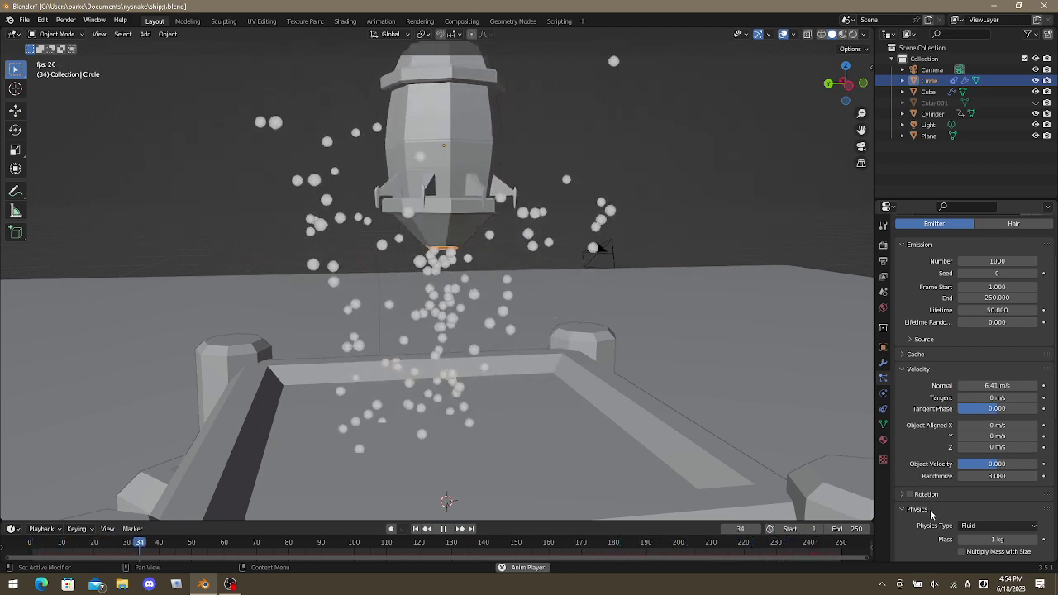
pyautogui.scroll(-5, 932, 515)
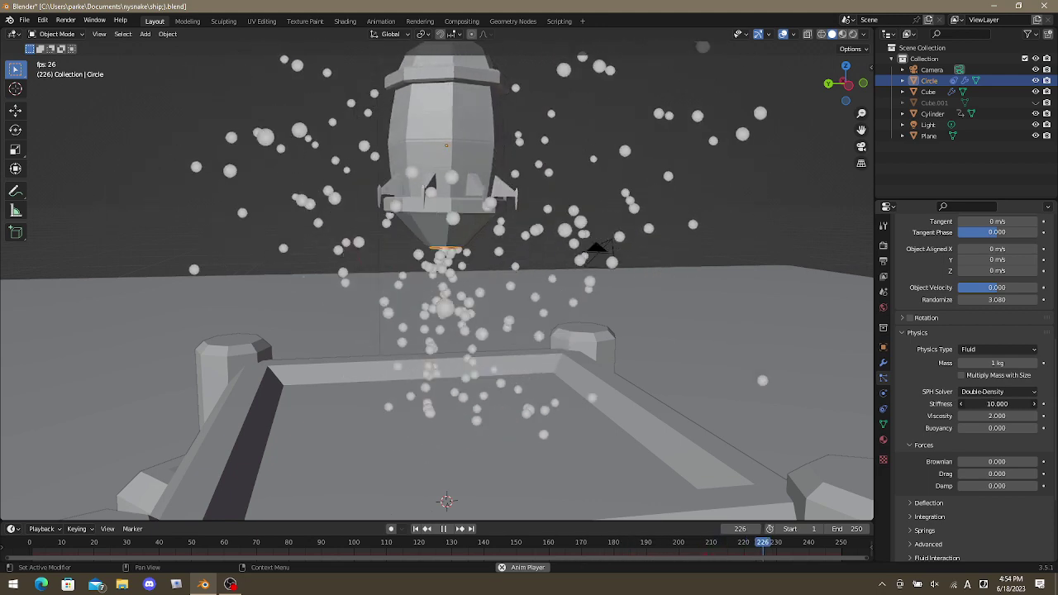
pyautogui.press('BackSpace')
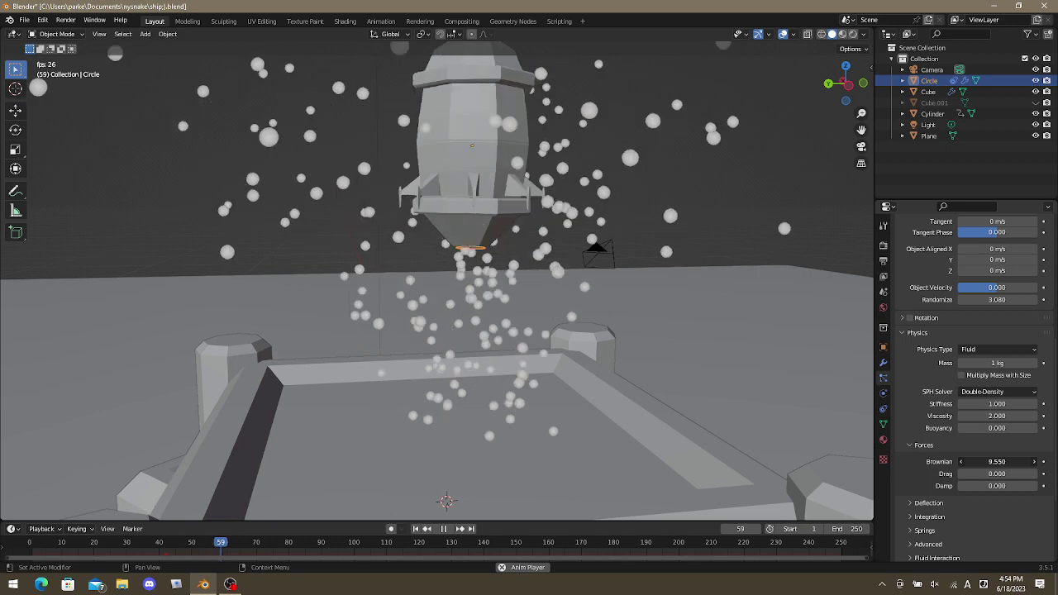
# Set the particle system's Physics Type to Newtonian.
pyautogui.click(973, 351)
pyautogui.click(977, 376)
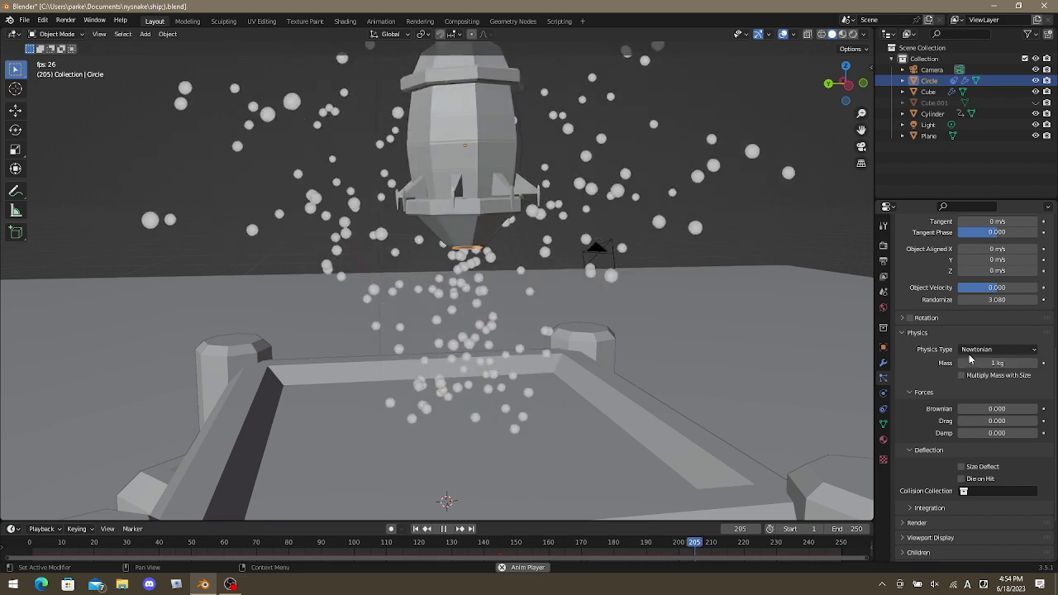
# In the Collision physics of the Cube platform below the ship, set the particle Damping to 0.537.
pyautogui.click(602, 470)
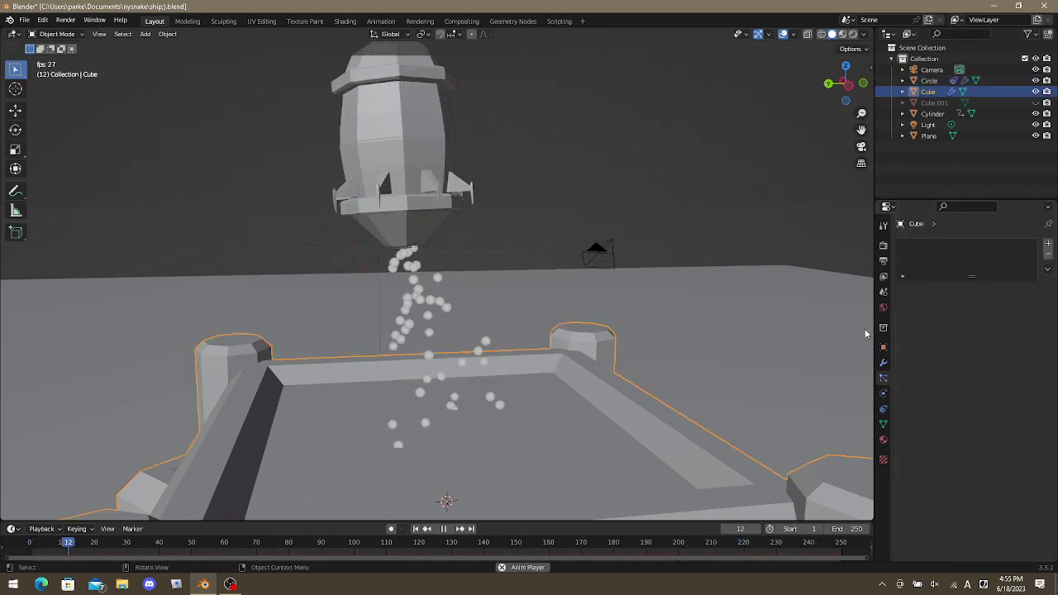
pyautogui.click(884, 395)
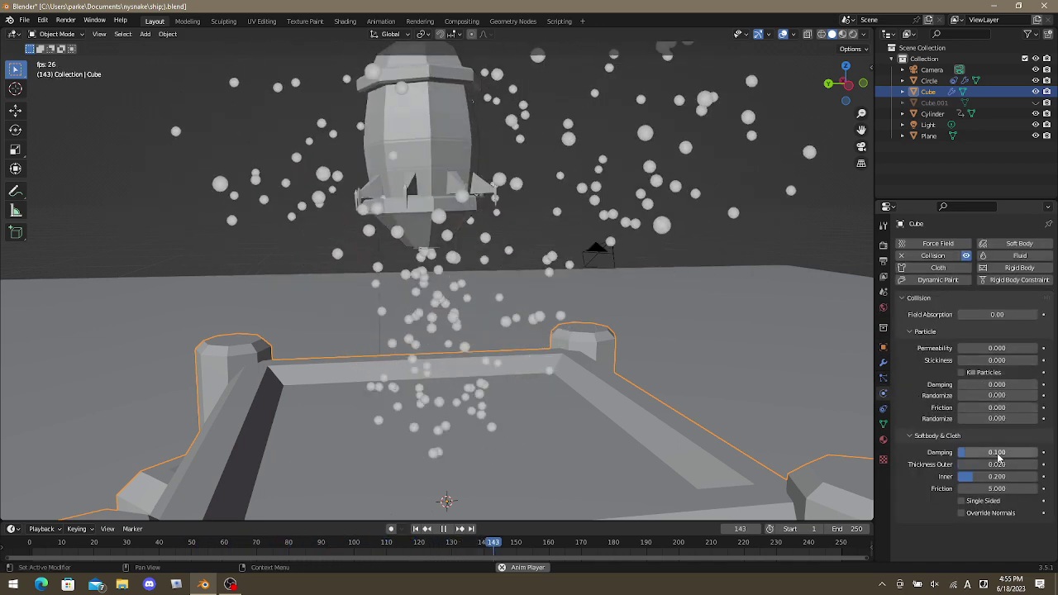
pyautogui.moveTo(965, 411); pyautogui.dragTo(1017, 411)
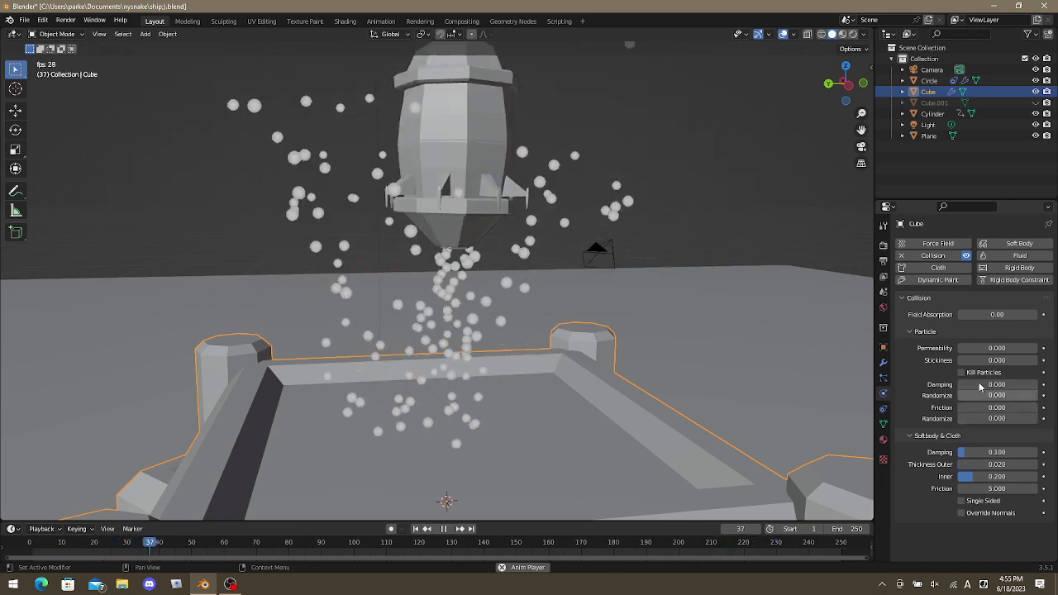
pyautogui.moveTo(980, 387); pyautogui.dragTo(1026, 385)
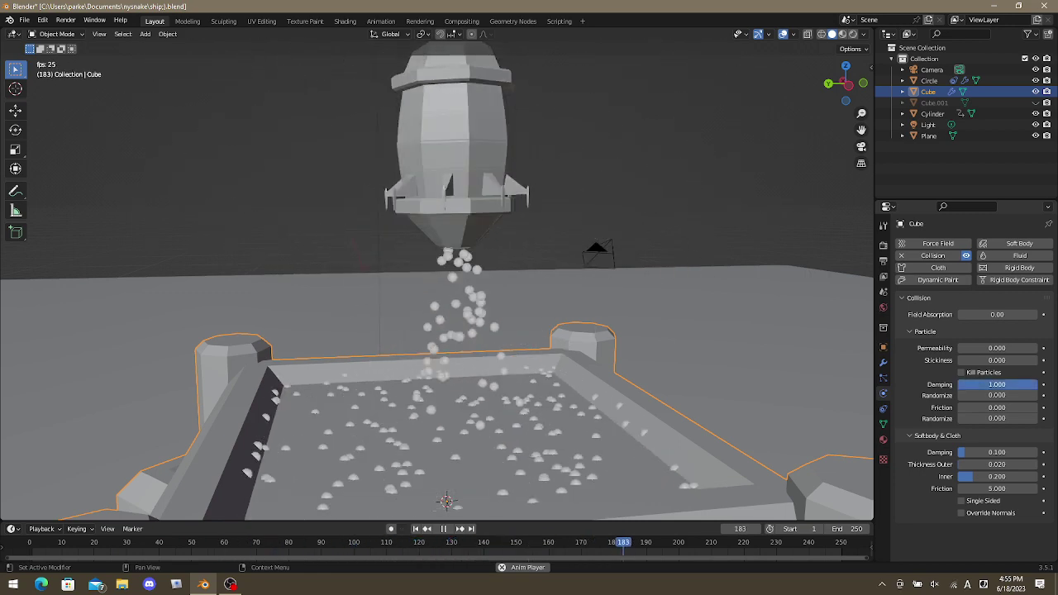
pyautogui.moveTo(1026, 385); pyautogui.dragTo(1004, 386)
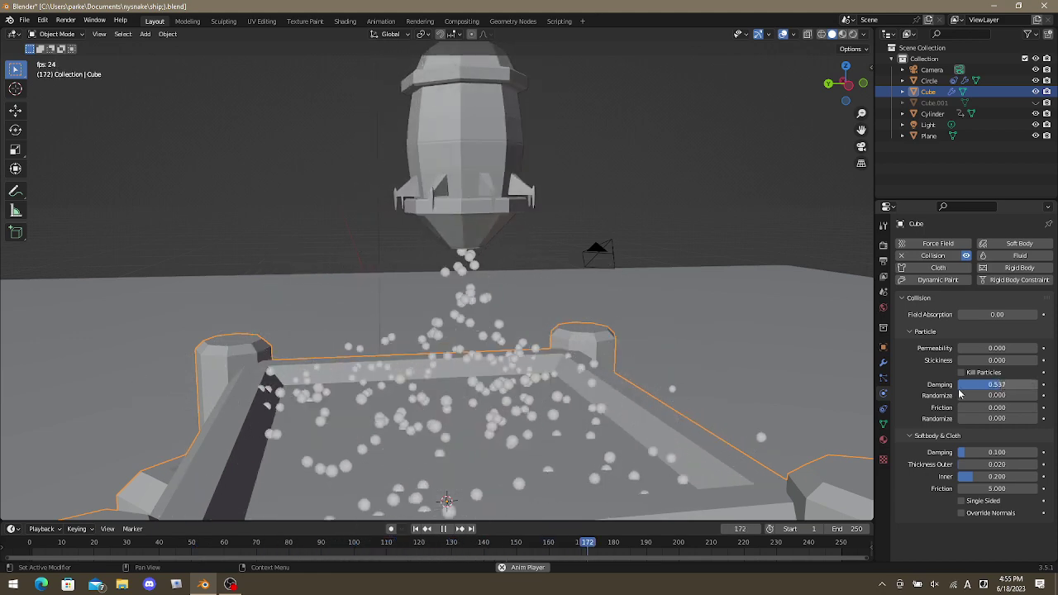
# Select the Circle emitter under the ship and save the file.
pyautogui.moveTo(477, 353); pyautogui.dragTo(496, 368, button='middle')
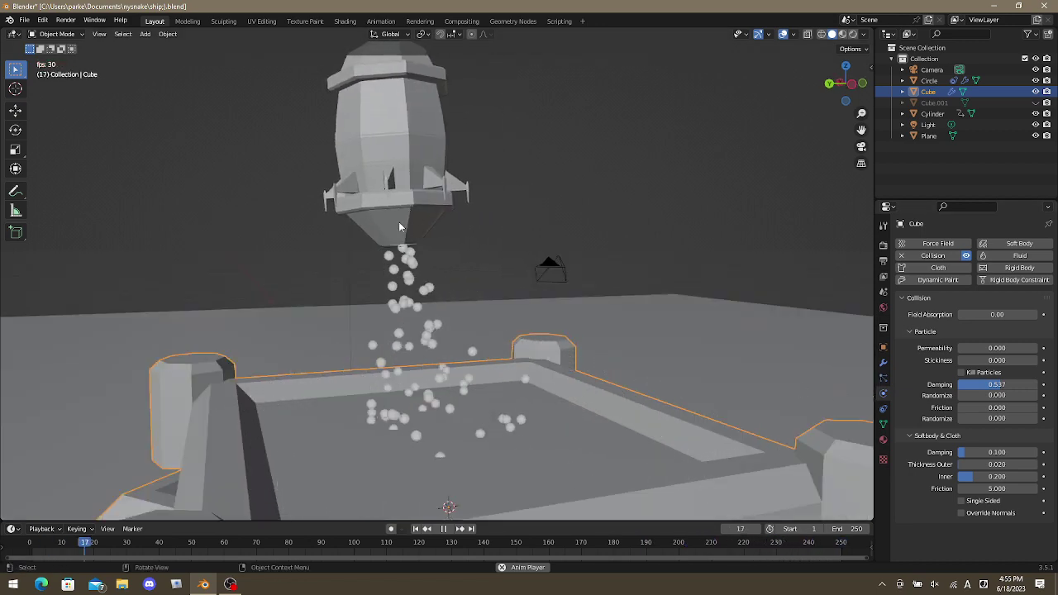
pyautogui.click(447, 240)
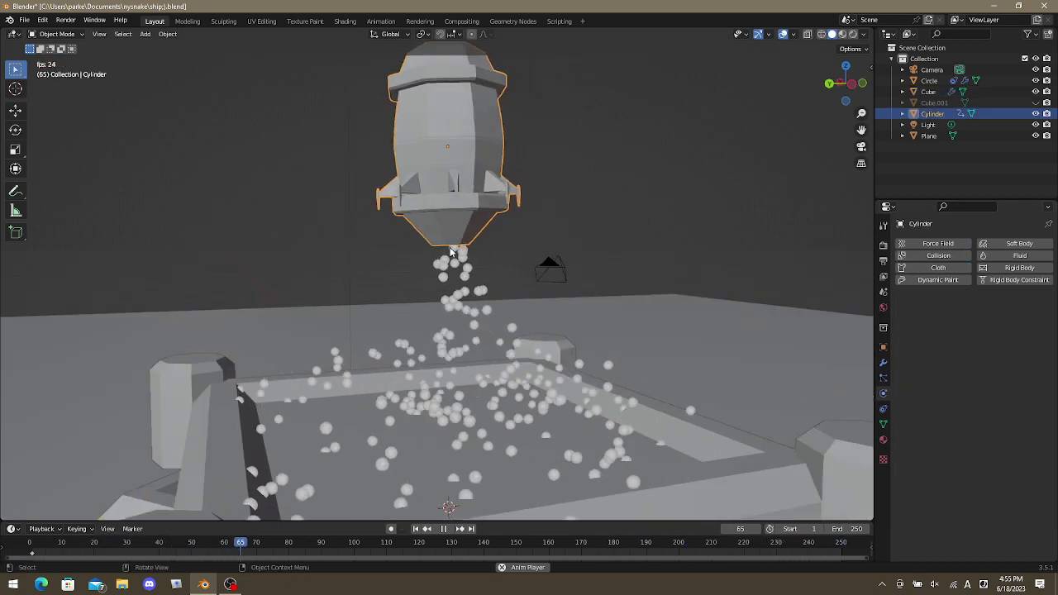
pyautogui.click(475, 252)
pyautogui.moveTo(475, 251); pyautogui.dragTo(486, 250, button='middle')
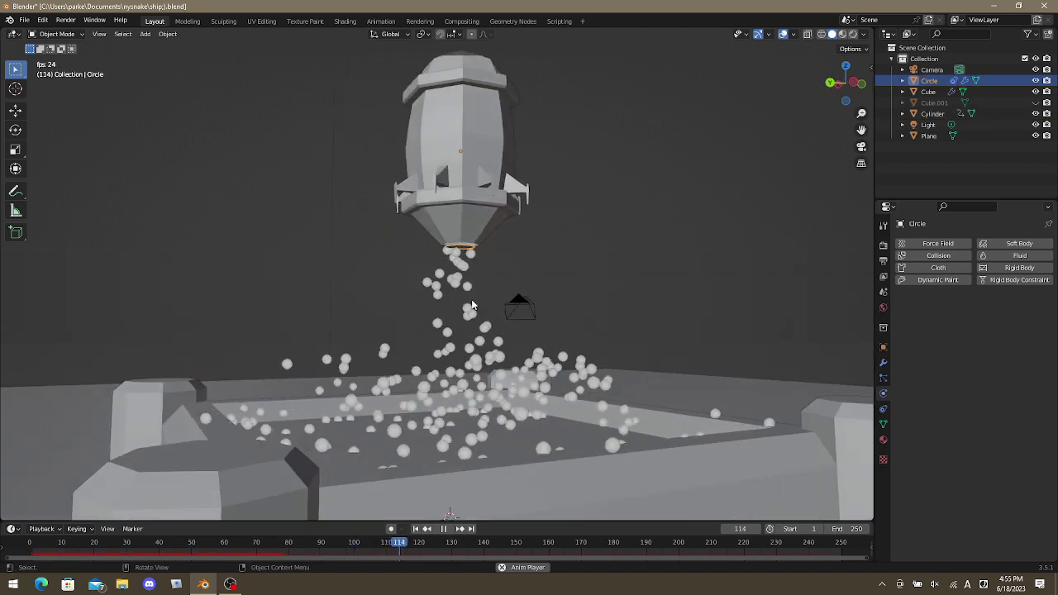
pyautogui.hotkey('ctrl', 's')
# In the Circle's particle settings, try Simple children and return Children to None.
pyautogui.click(883, 378)
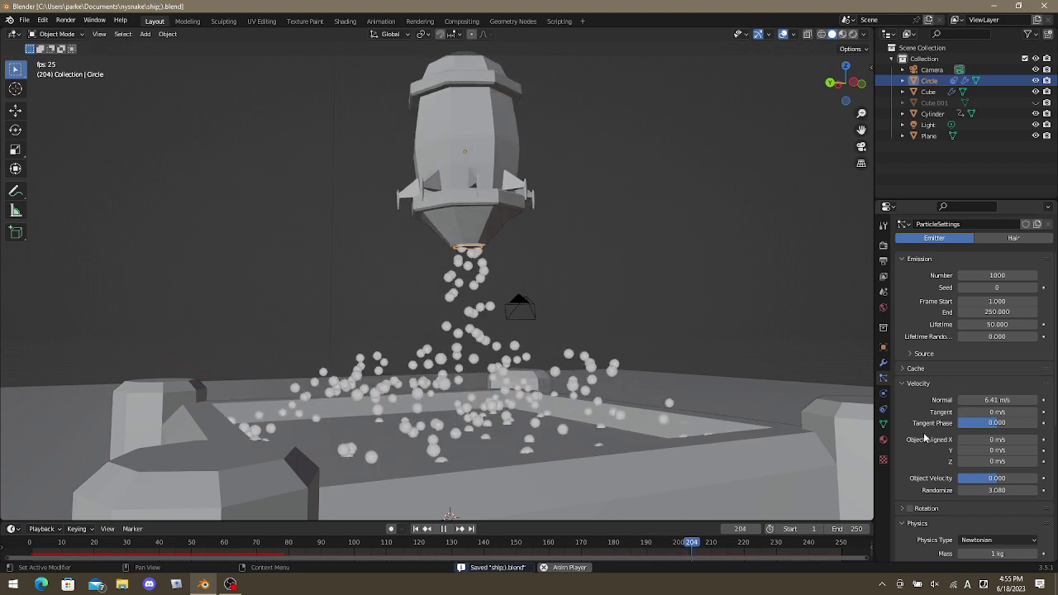
pyautogui.scroll(-5, 951, 422)
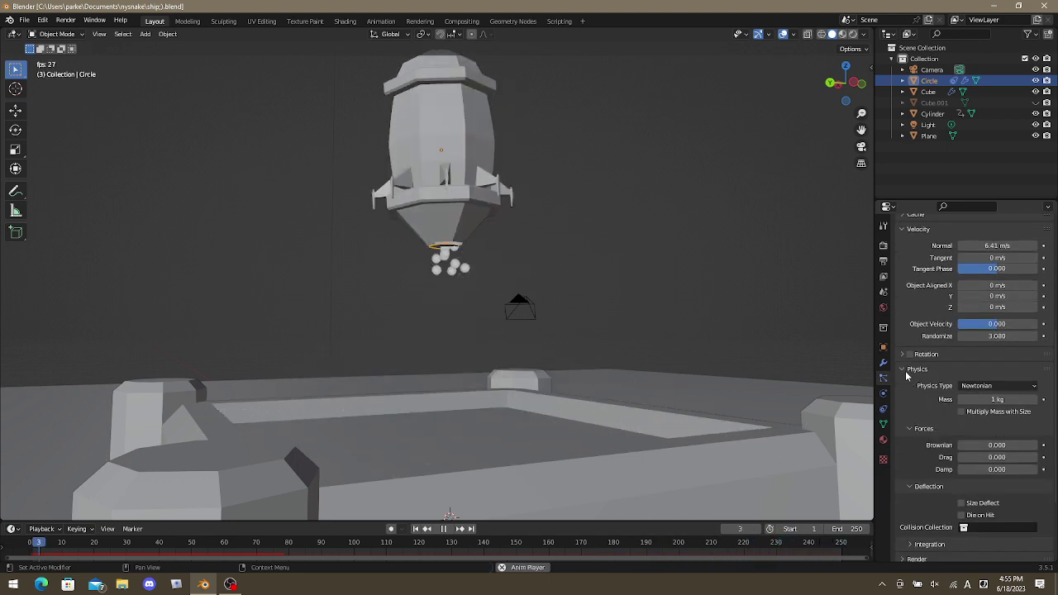
pyautogui.scroll(2, 935, 428)
pyautogui.click(919, 435)
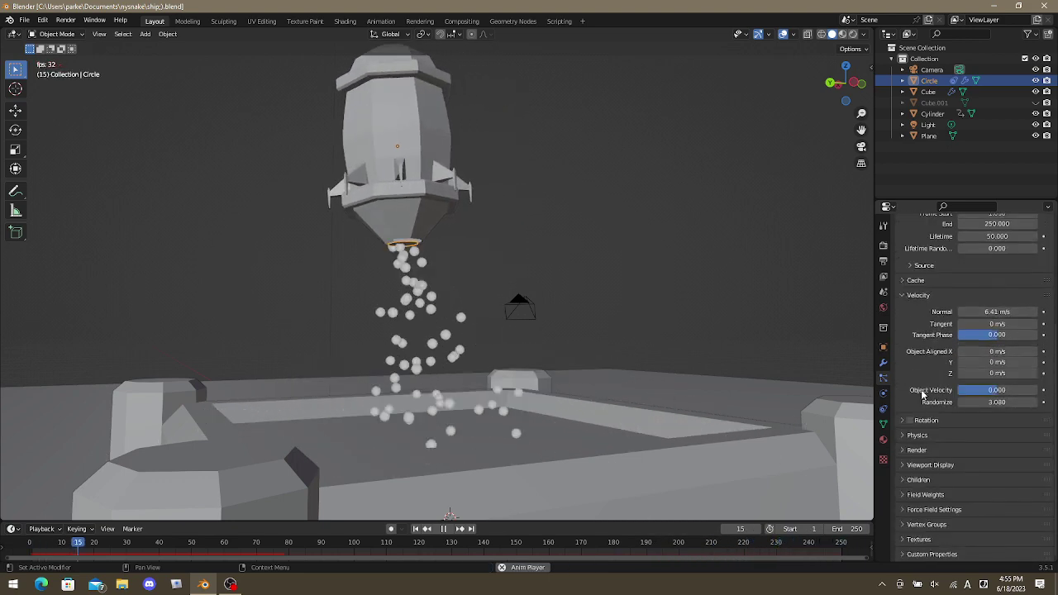
pyautogui.click(927, 480)
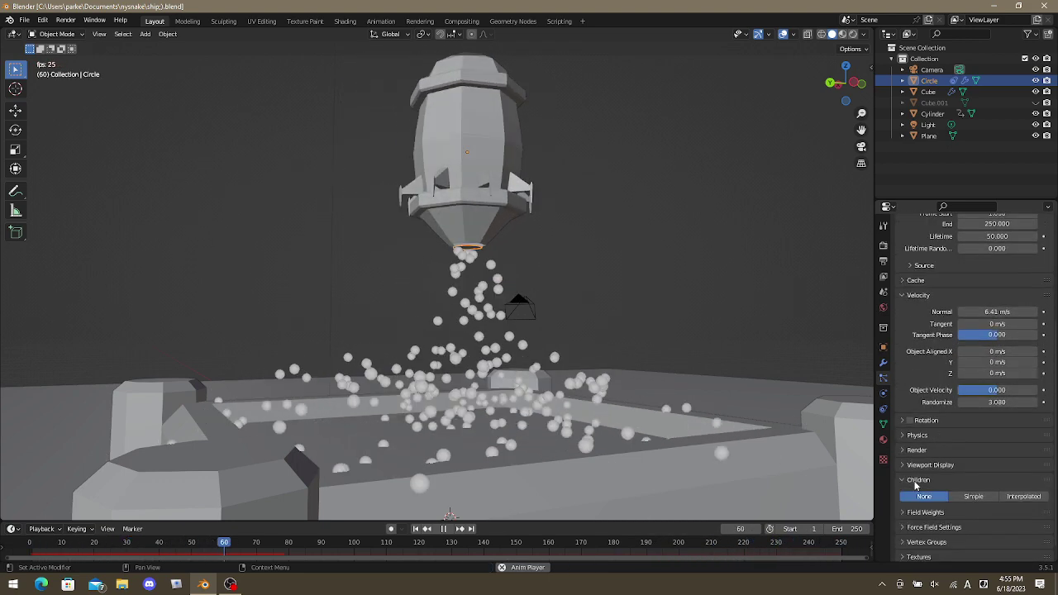
pyautogui.click(973, 497)
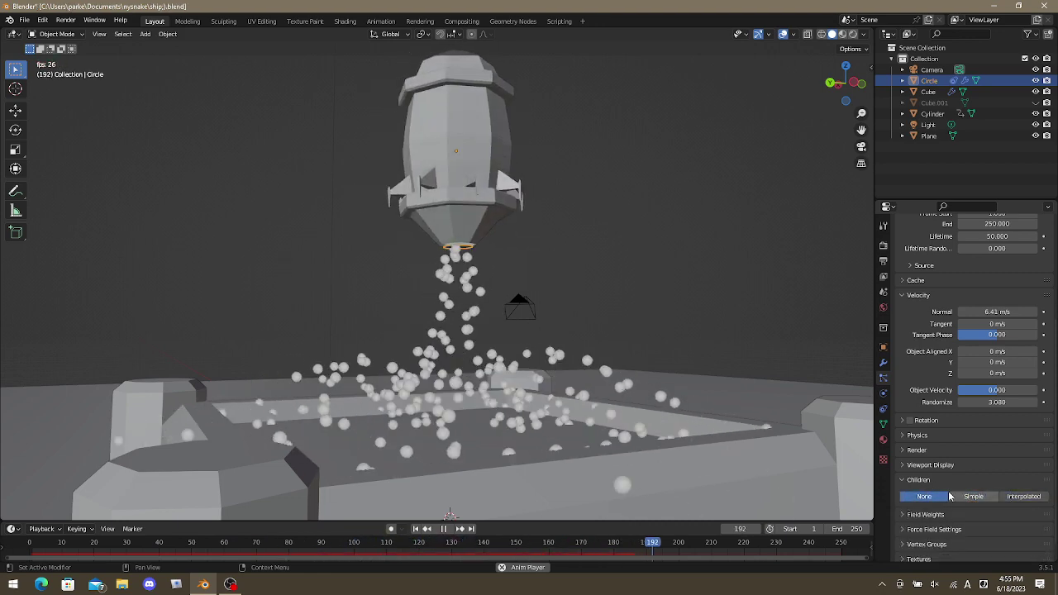
# Set the particle Number to 3000 in the emission settings and stop the animation playback.
pyautogui.scroll(5, 908, 333)
pyautogui.click(998, 320)
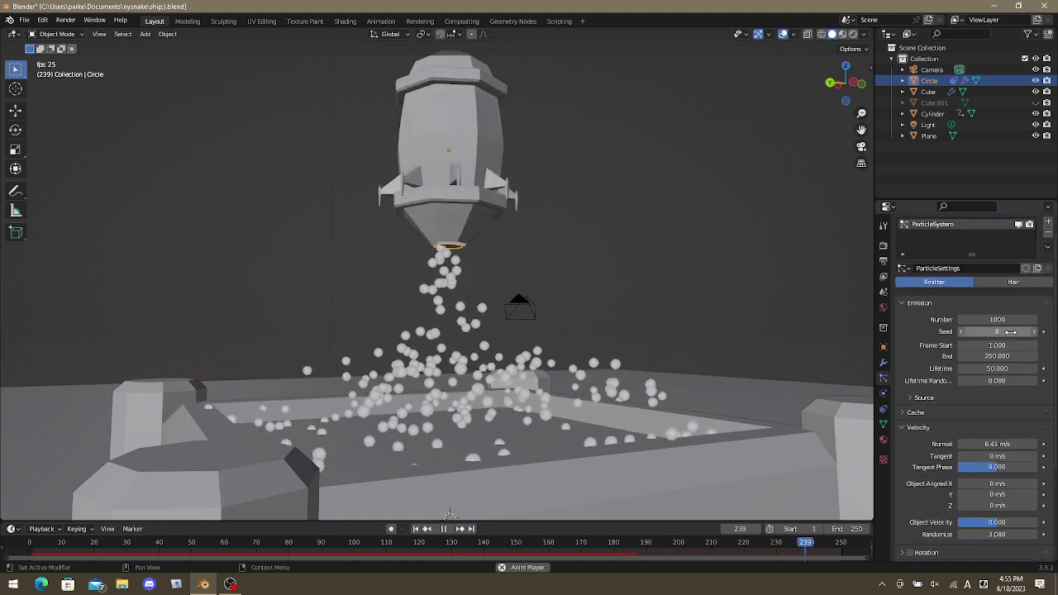
pyautogui.write('3000')
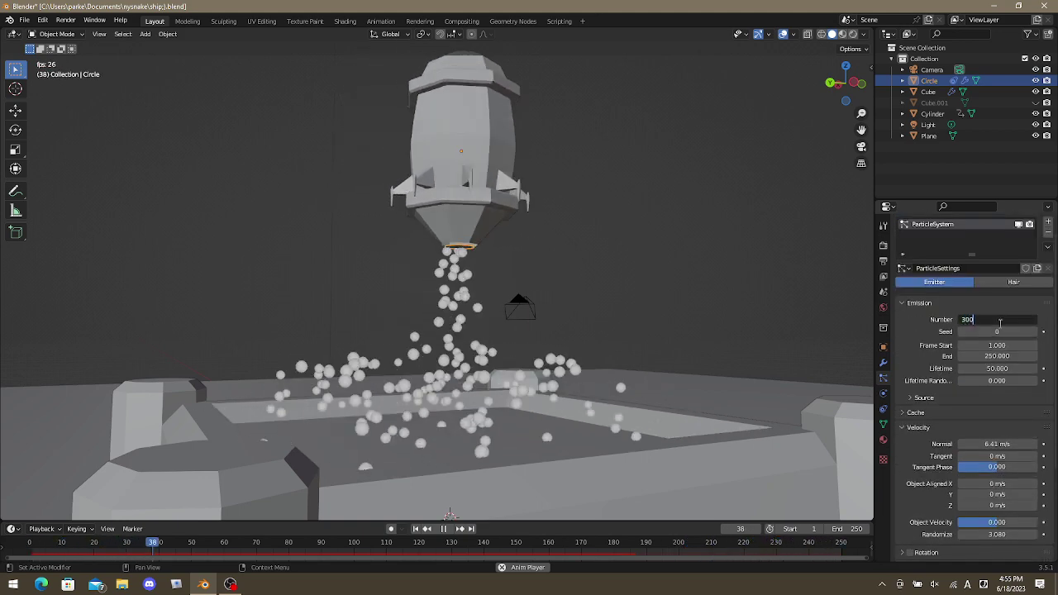
pyautogui.press('Return')
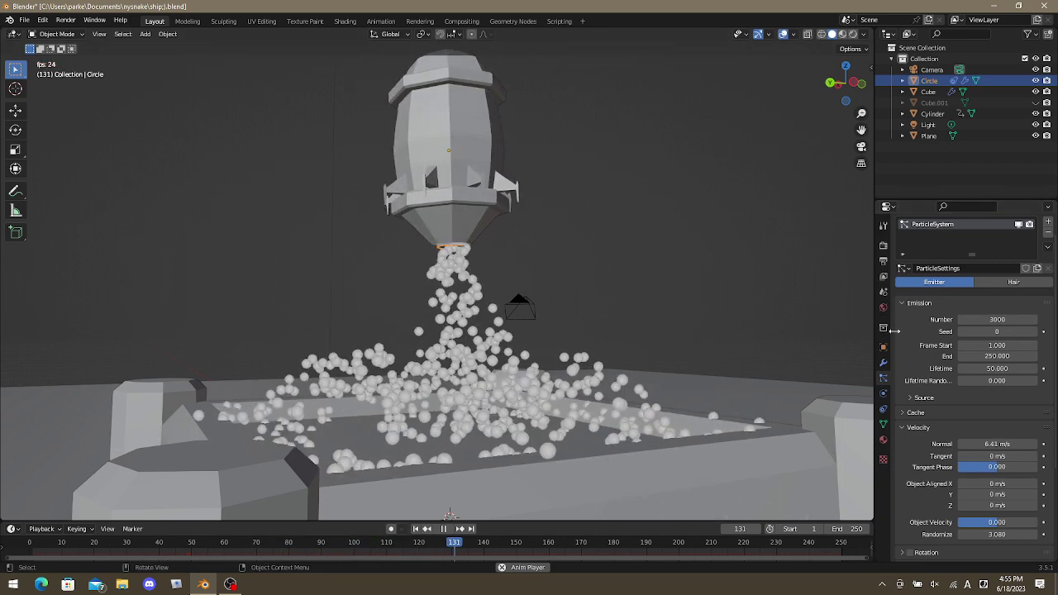
pyautogui.press('space')
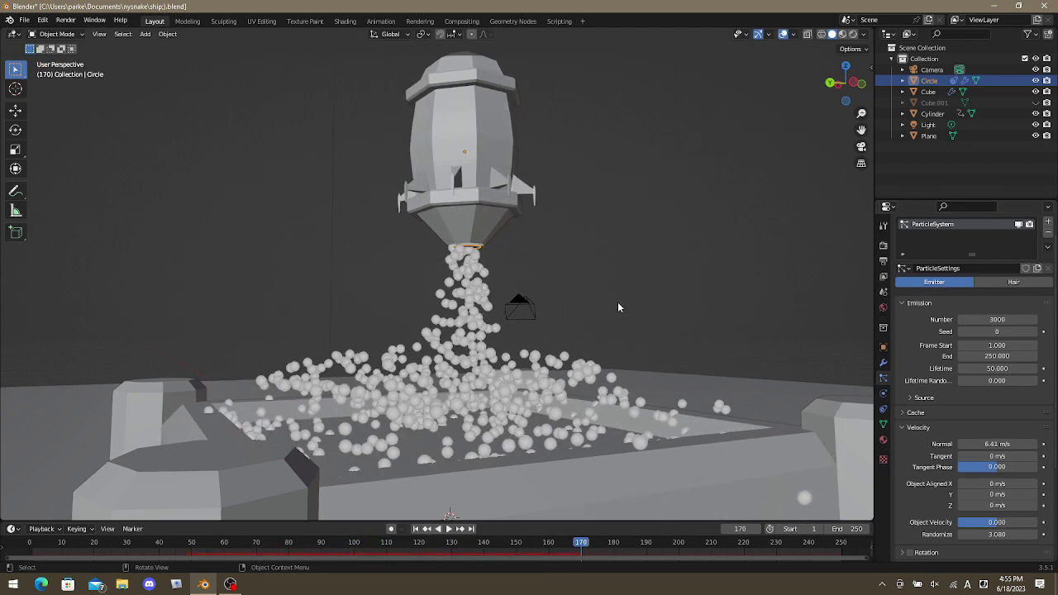
# Switch the viewport shading to Rendered to inspect the particle stream over the platform.
pyautogui.press('z')
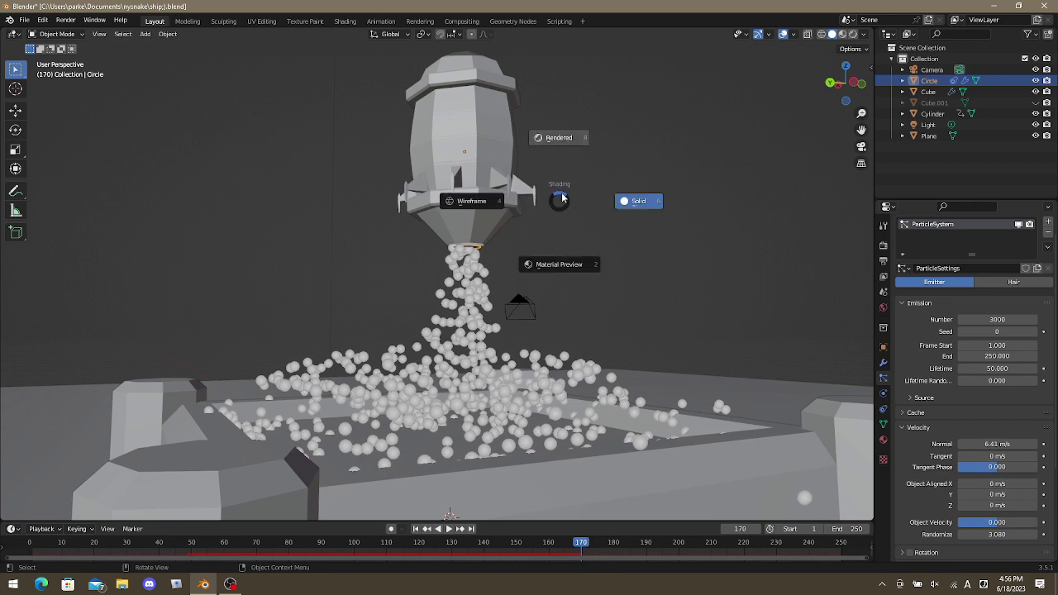
pyautogui.click(535, 149)
pyautogui.moveTo(550, 228)
pyautogui.mouseDown(button='middle')
pyautogui.moveTo(542, 252)
pyautogui.moveTo(553, 231)
pyautogui.mouseUp(button='middle')
pyautogui.scroll(1, 930, 388)
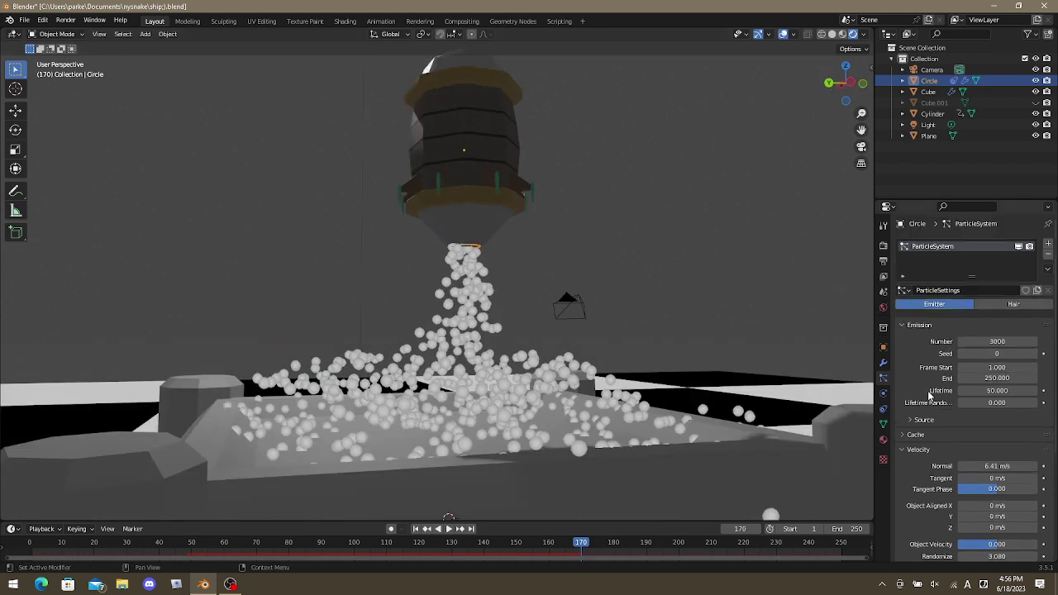
# Review the particle system's emission Source and Cache options.
pyautogui.click(921, 420)
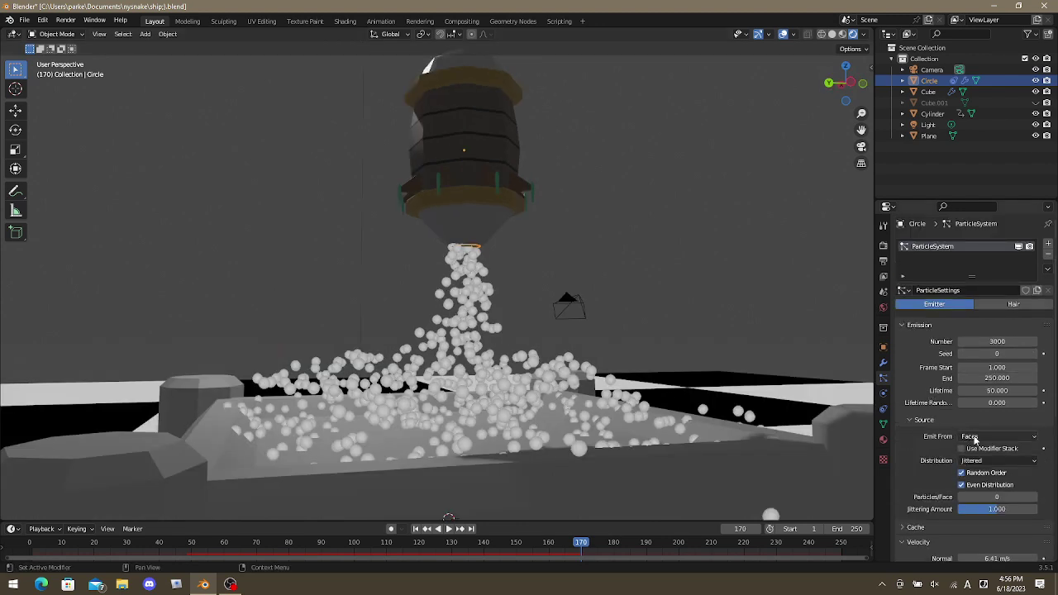
pyautogui.click(923, 420)
pyautogui.click(920, 436)
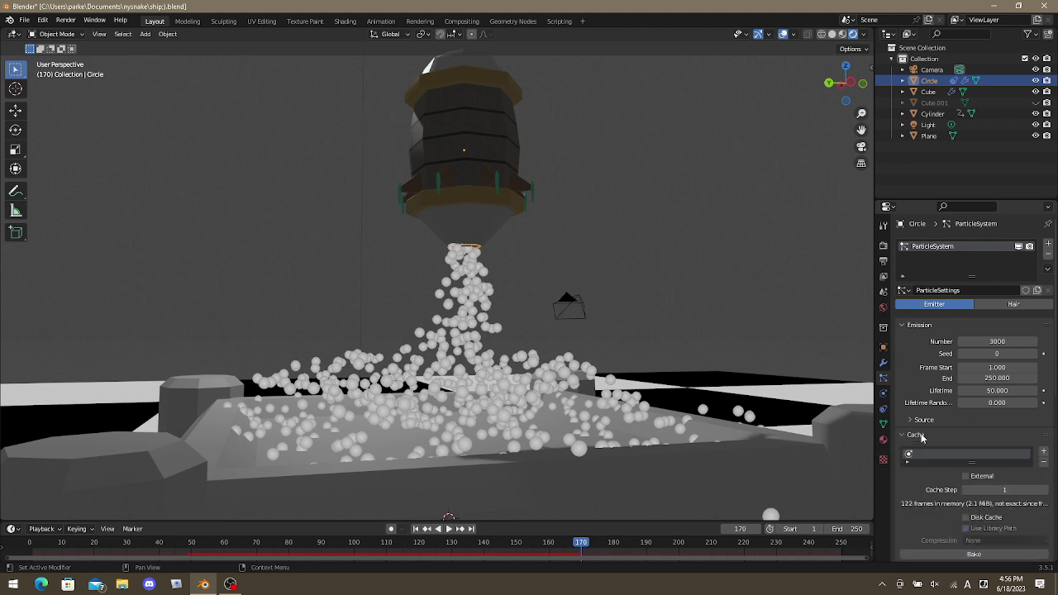
pyautogui.click(924, 437)
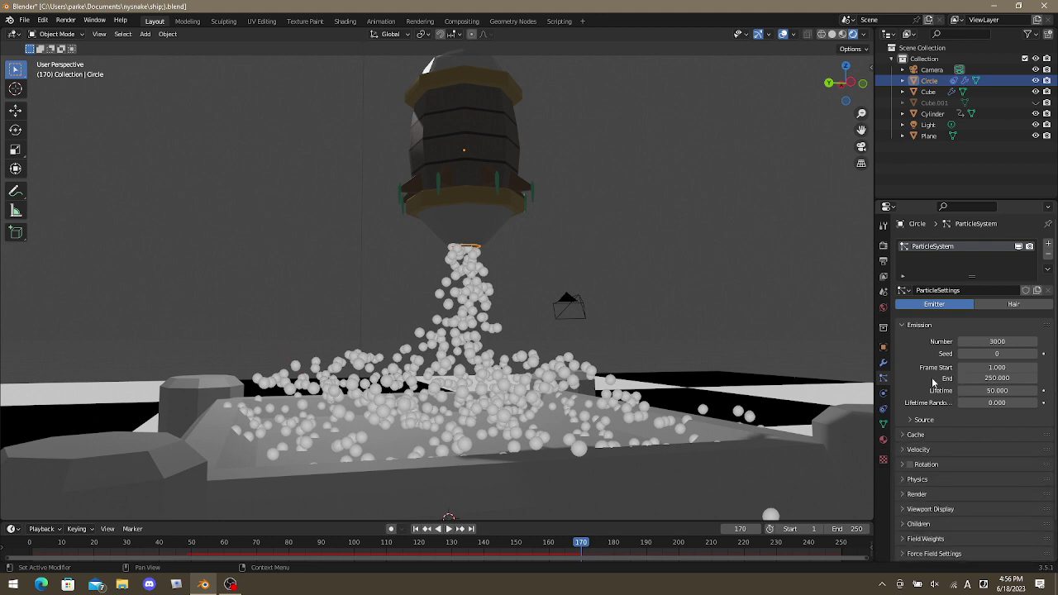
# Review the Velocity and Physics settings of the Circle's particle system.
pyautogui.click(926, 450)
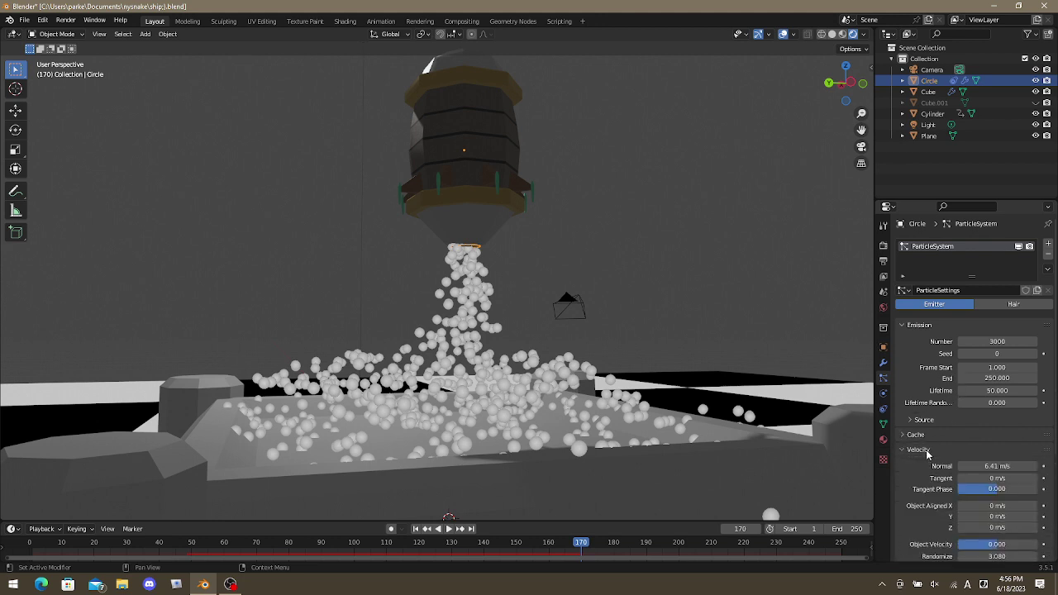
pyautogui.click(927, 451)
pyautogui.click(928, 480)
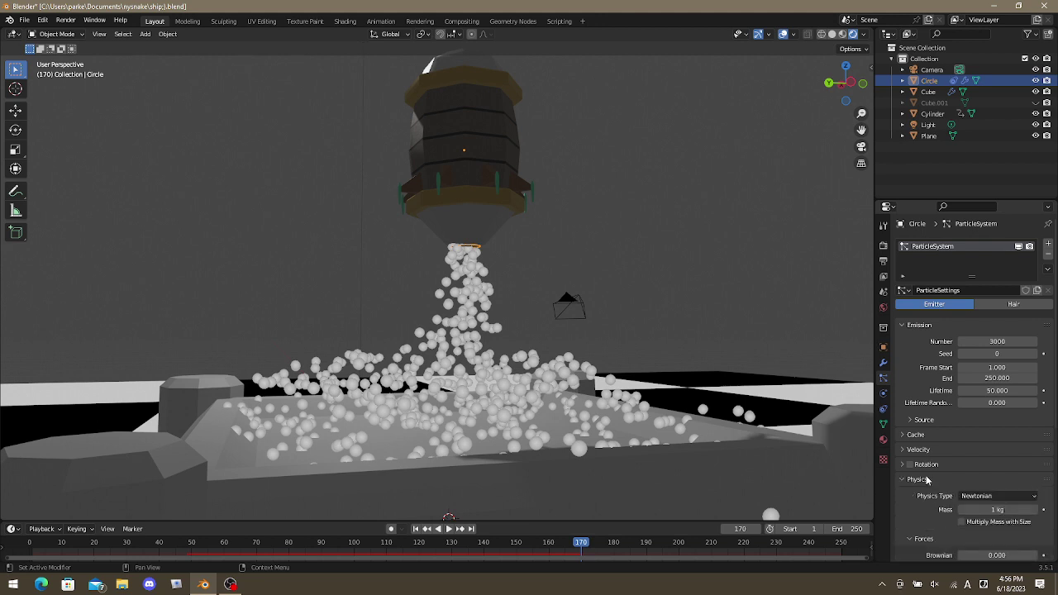
pyautogui.click(928, 480)
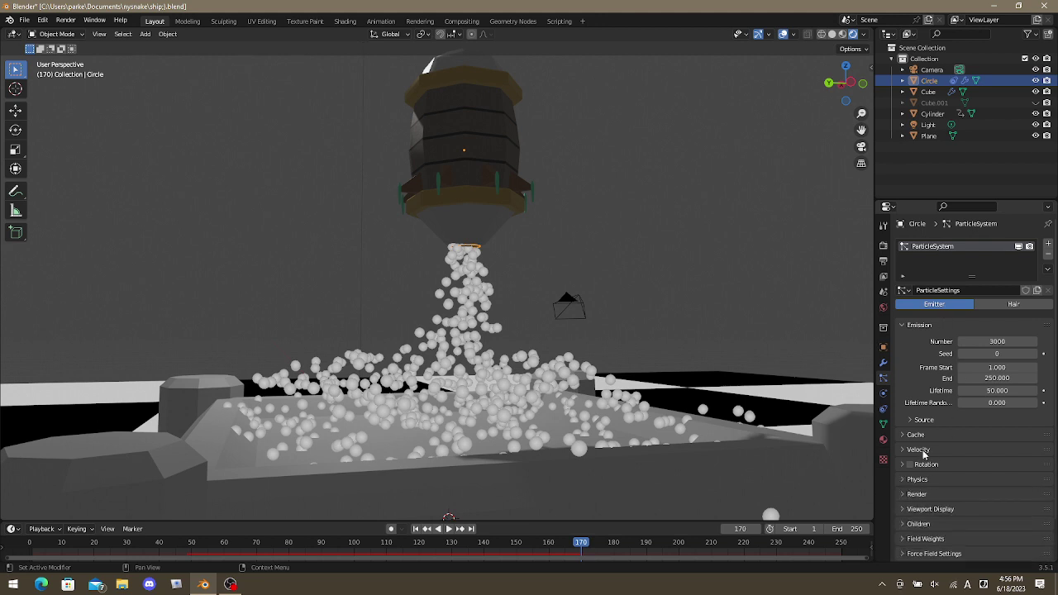
pyautogui.click(925, 450)
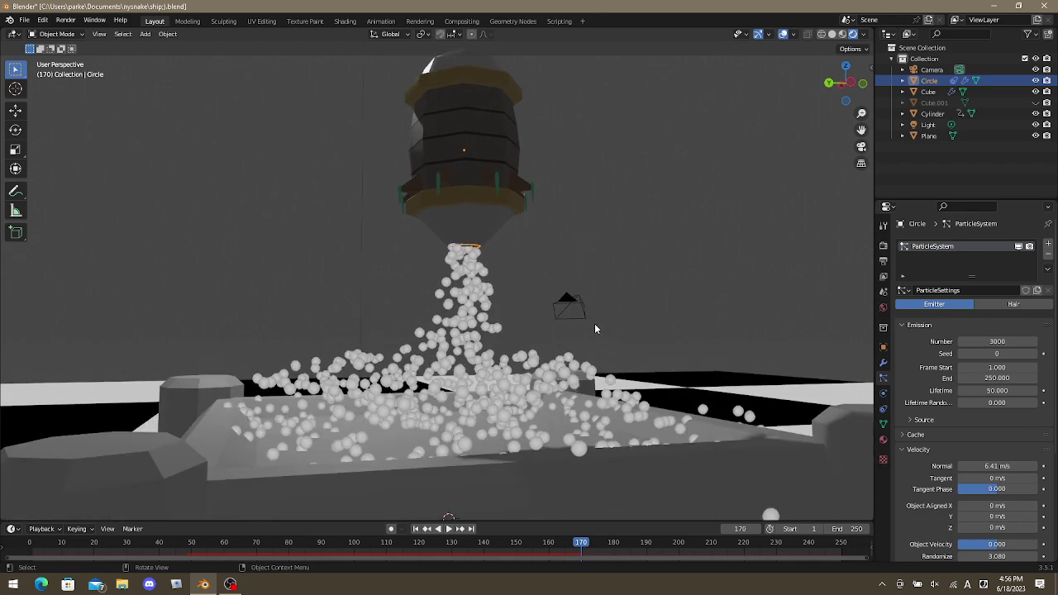
# Play the animation in front view and try to rotate the Circle emitter.
pyautogui.press('space')
pyautogui.press('KP_1')
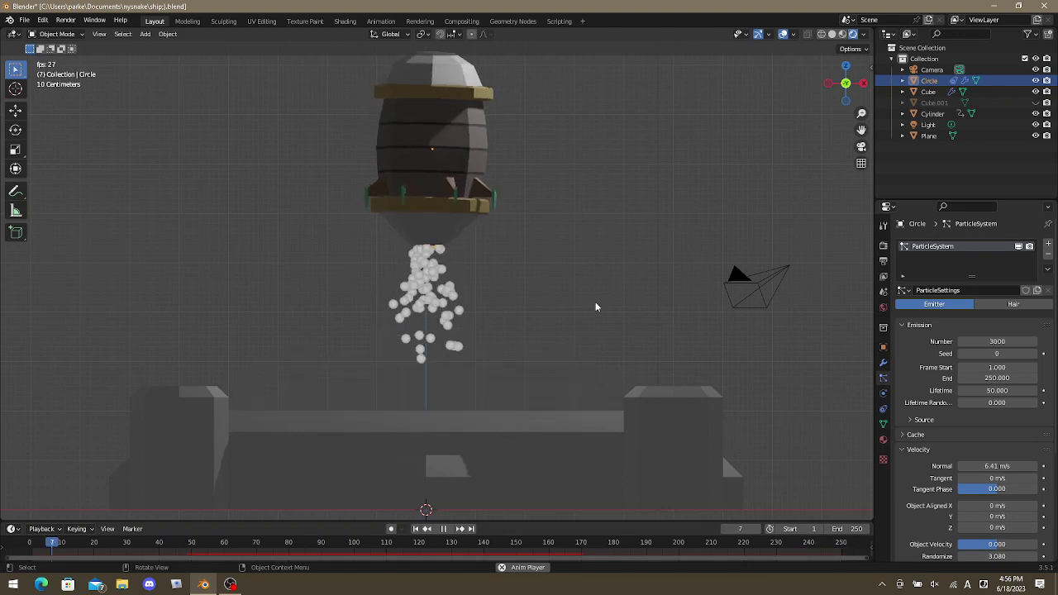
pyautogui.press('r')
pyautogui.rightClick(633, 321)
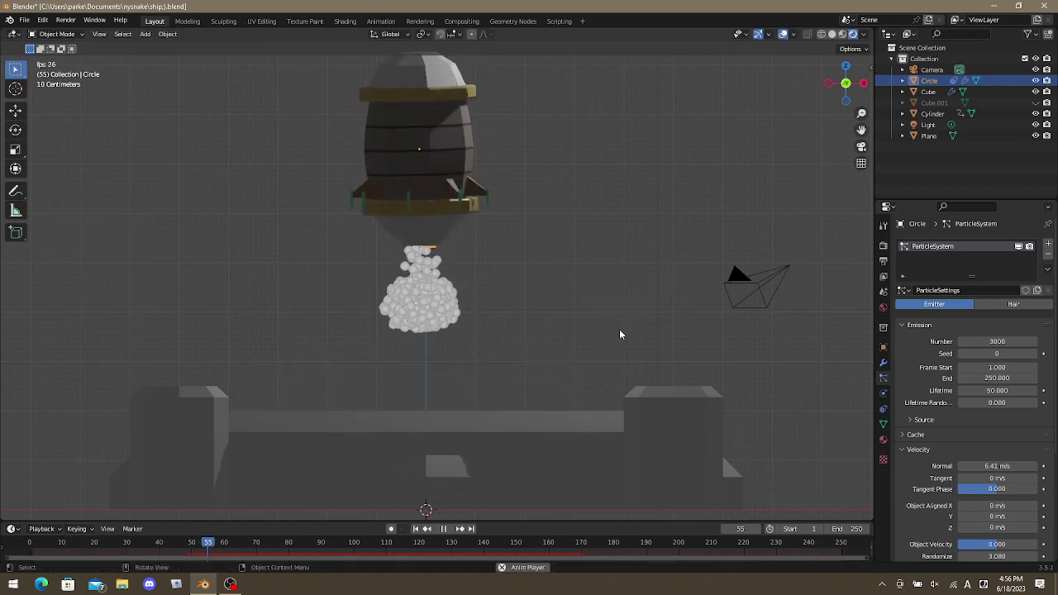
pyautogui.press('r')
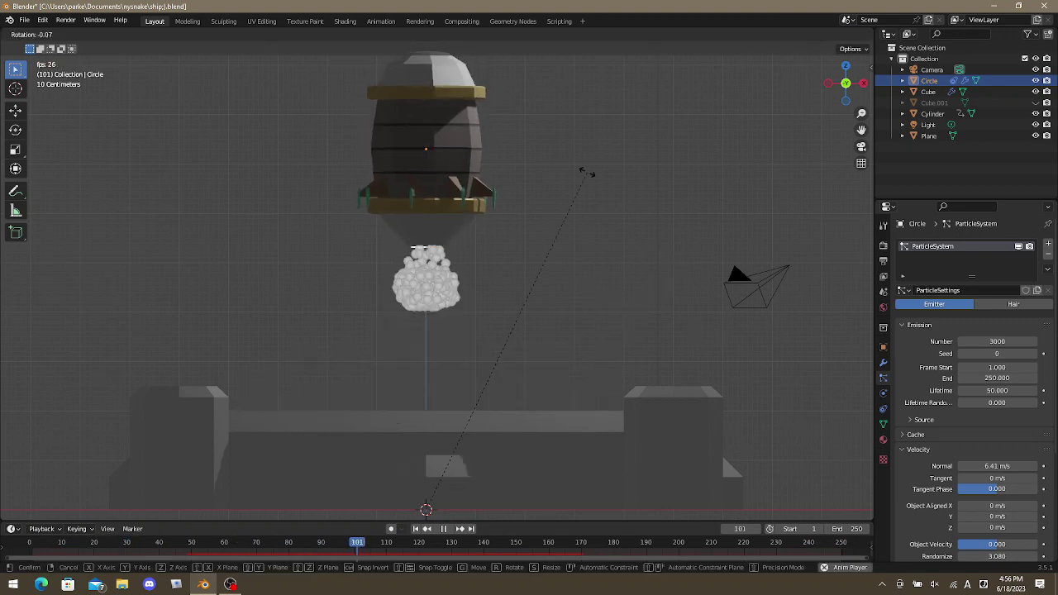
pyautogui.rightClick(586, 172)
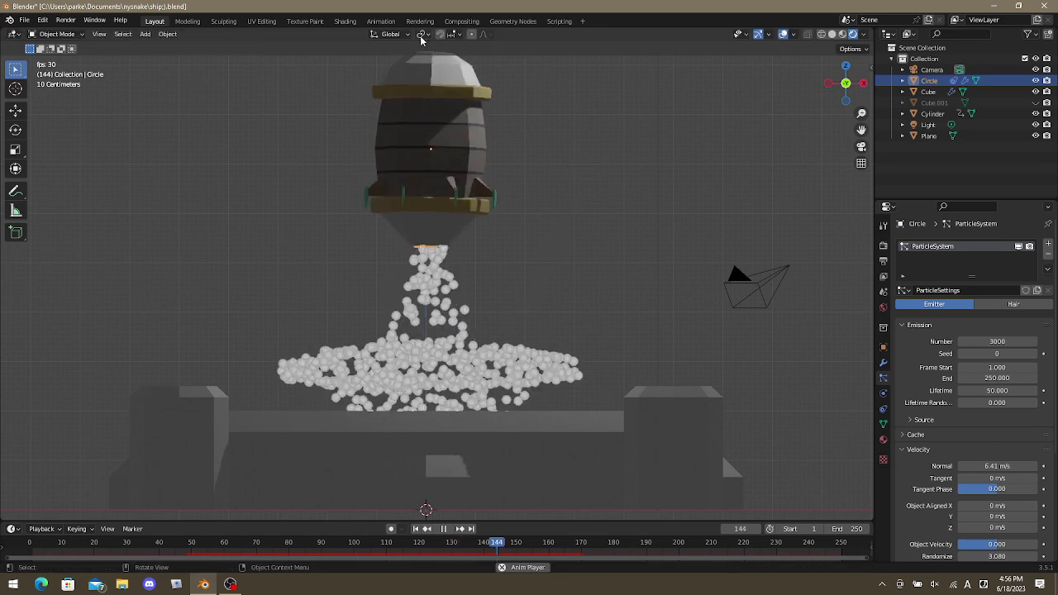
# Turn the Circle's particle system modifier off and back on in the viewport.
pyautogui.click(883, 362)
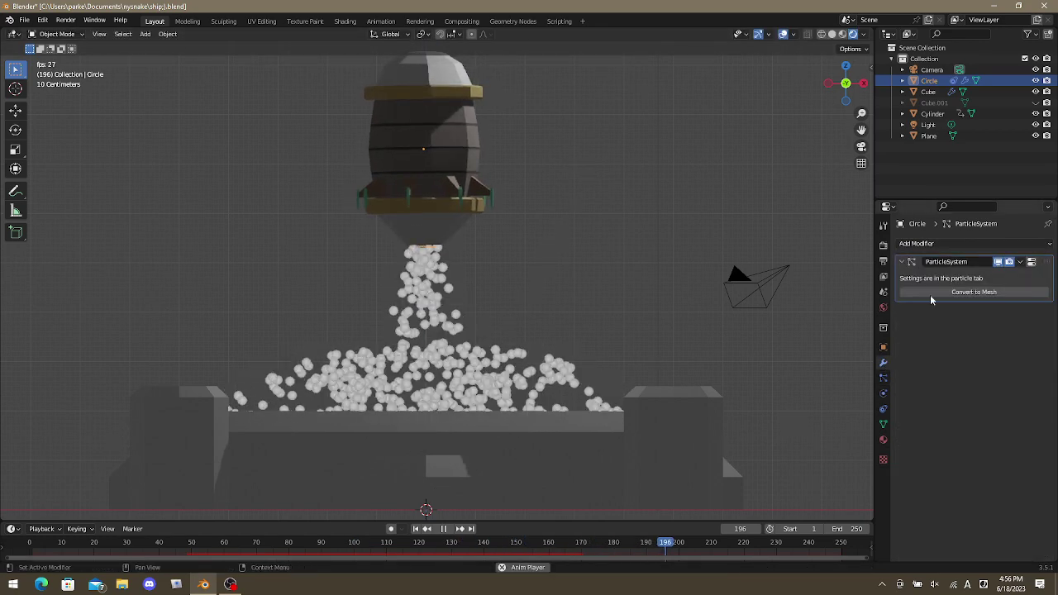
pyautogui.click(999, 262)
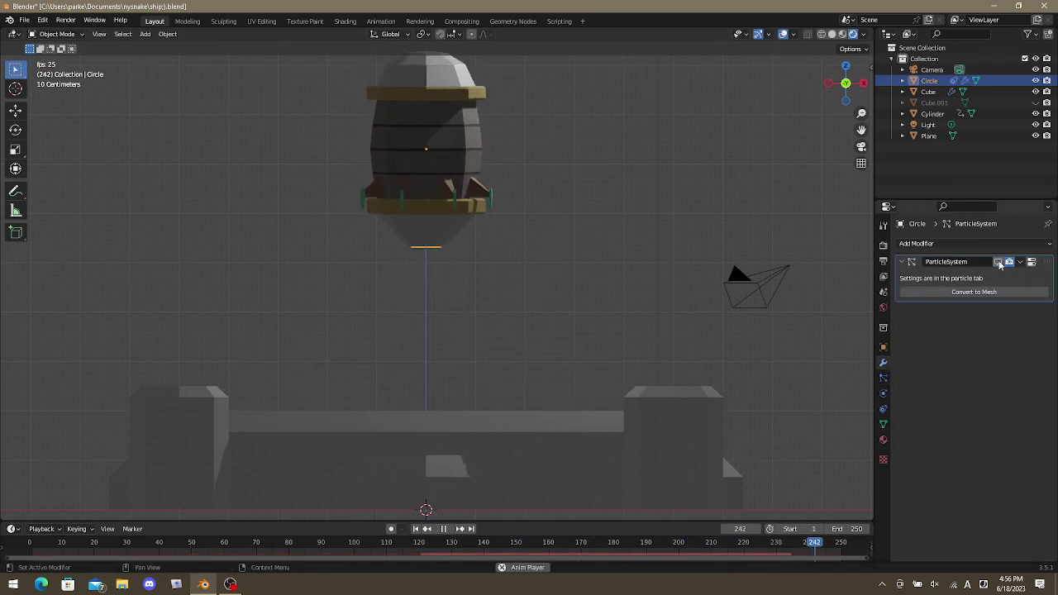
pyautogui.click(999, 262)
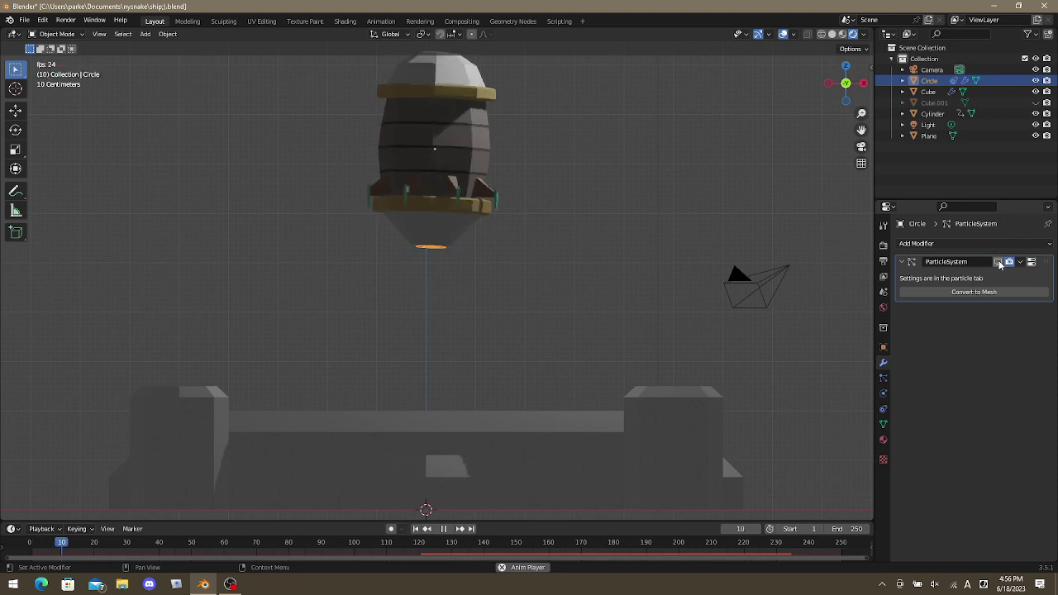
# Disable the Circle's Copy Transforms constraint and move the emitter about 3.1 m in X and 7.5 m in Z, beside the ship.
pyautogui.click(883, 409)
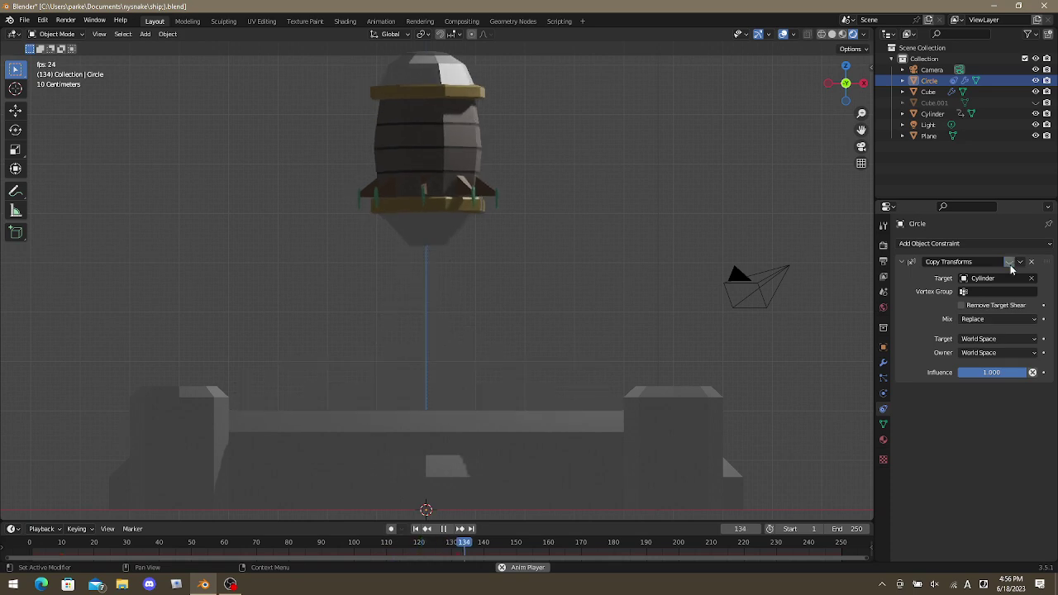
pyautogui.scroll(-3, 482, 481)
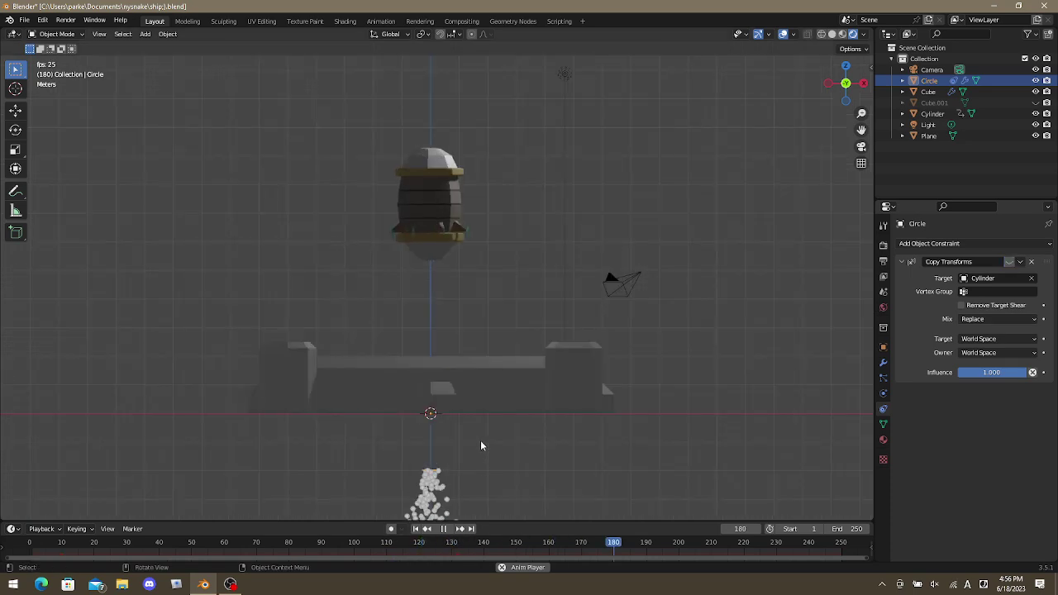
pyautogui.press('g')
pyautogui.click(547, 312)
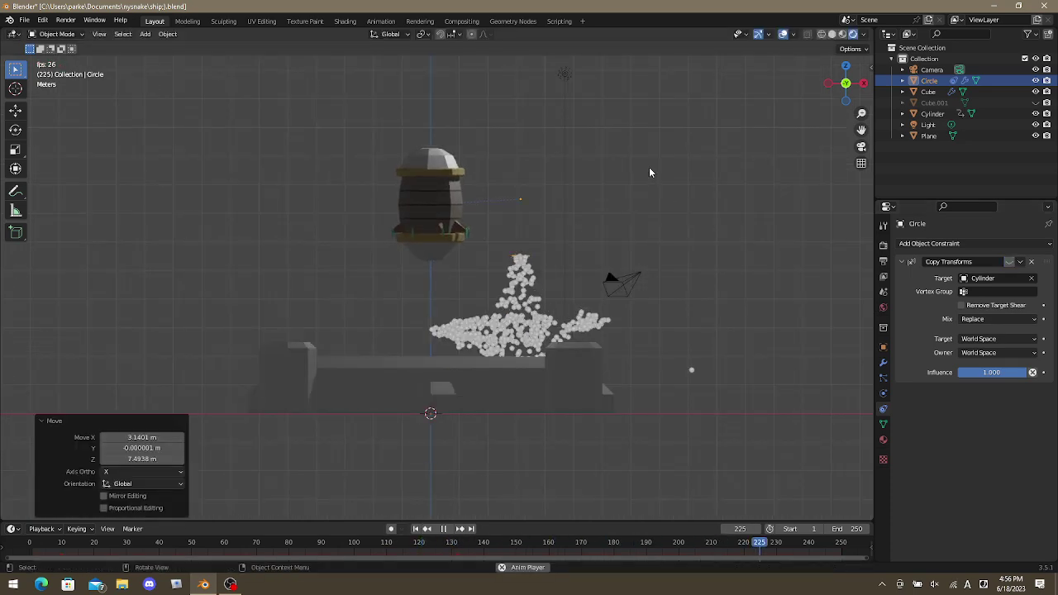
# Rotate the Circle emitter about 25.4° in front view, inspect the stream, and re-enable its Copy Transforms constraint.
pyautogui.press('r')
pyautogui.click(743, 243)
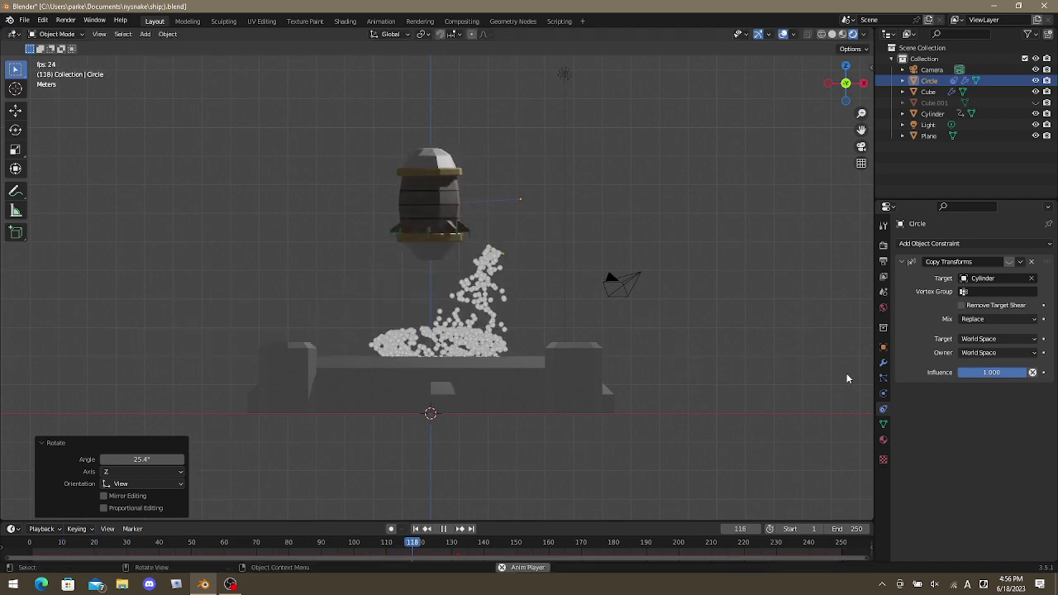
pyautogui.moveTo(639, 268); pyautogui.dragTo(703, 348, button='middle')
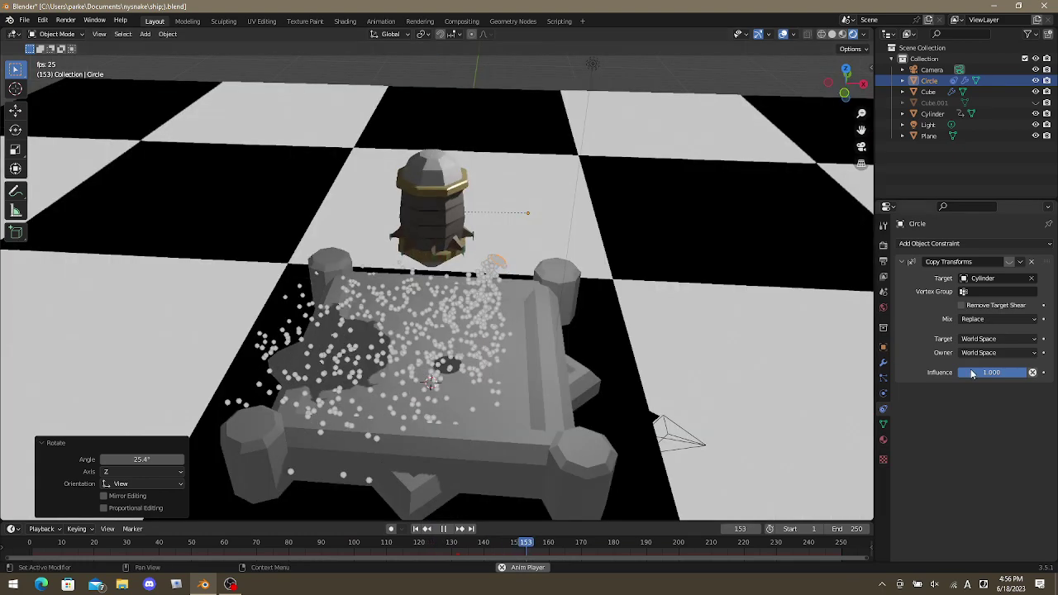
pyautogui.moveTo(551, 366); pyautogui.dragTo(499, 397, button='middle')
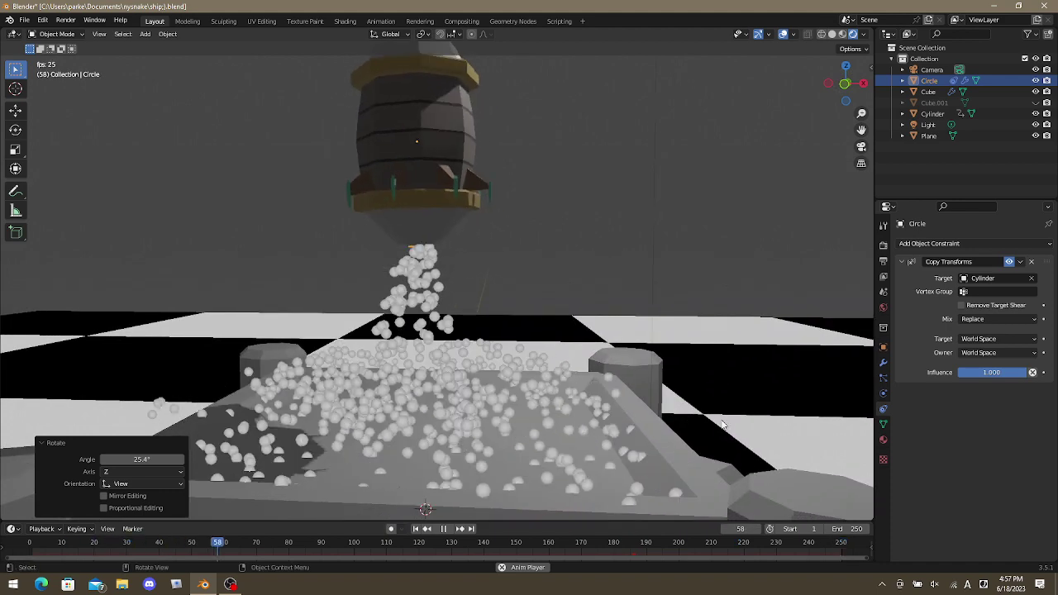
# Check the emission Source options in the Circle's particle settings and collapse the Velocity settings.
pyautogui.click(883, 377)
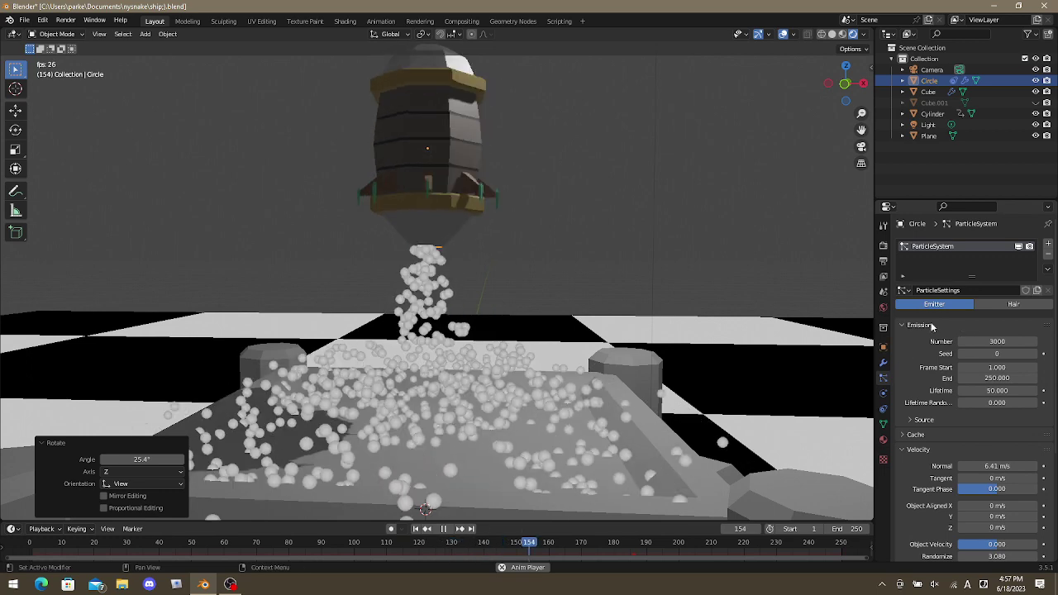
pyautogui.click(918, 420)
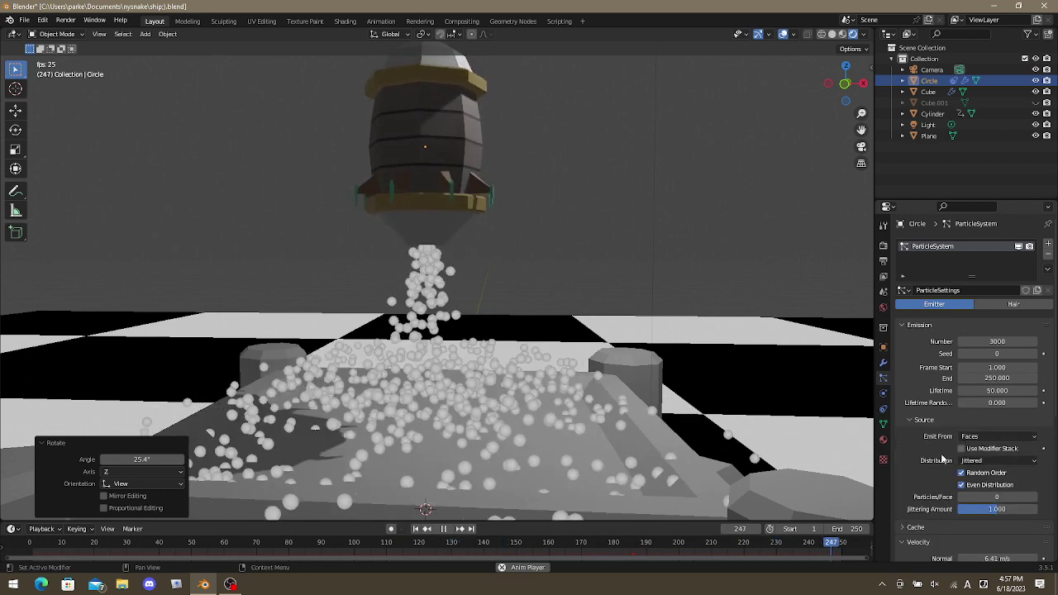
pyautogui.click(919, 422)
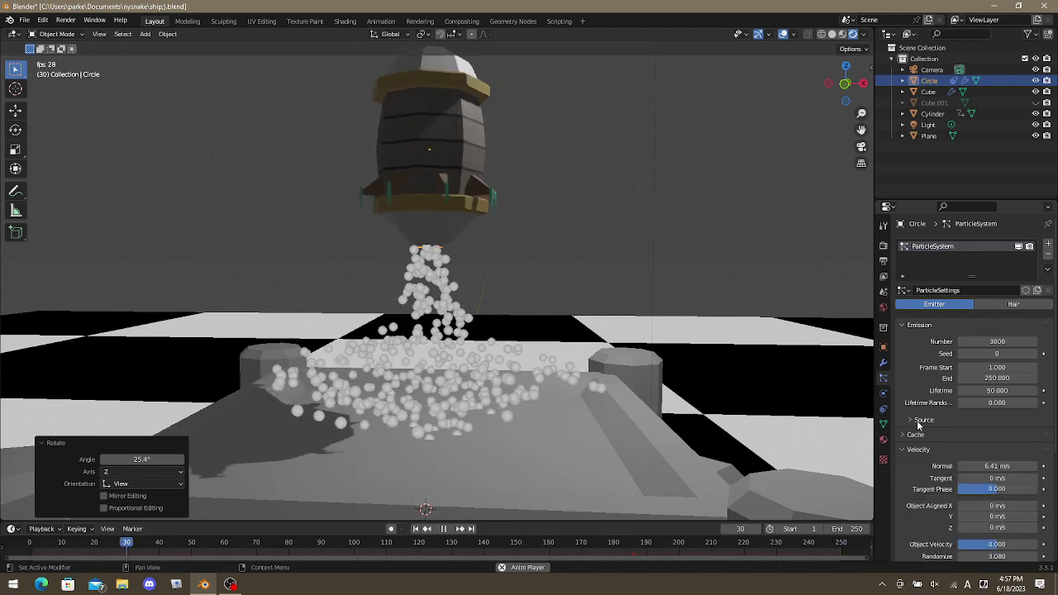
pyautogui.scroll(-2, 920, 424)
pyautogui.click(918, 405)
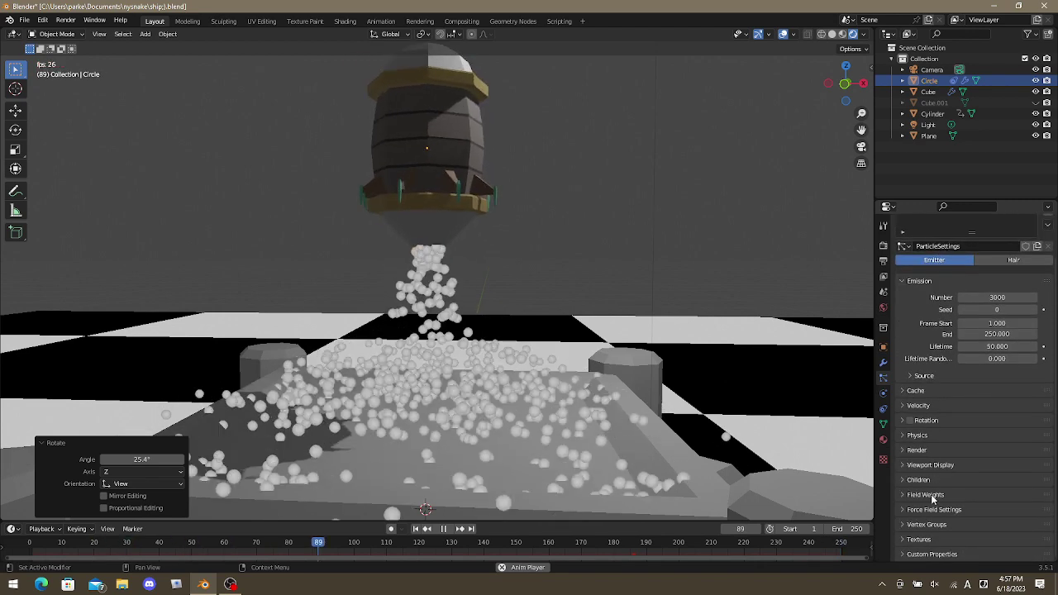
# Try rendering the particles as Halo and as None, and stop the animation playback.
pyautogui.click(917, 450)
pyautogui.click(976, 466)
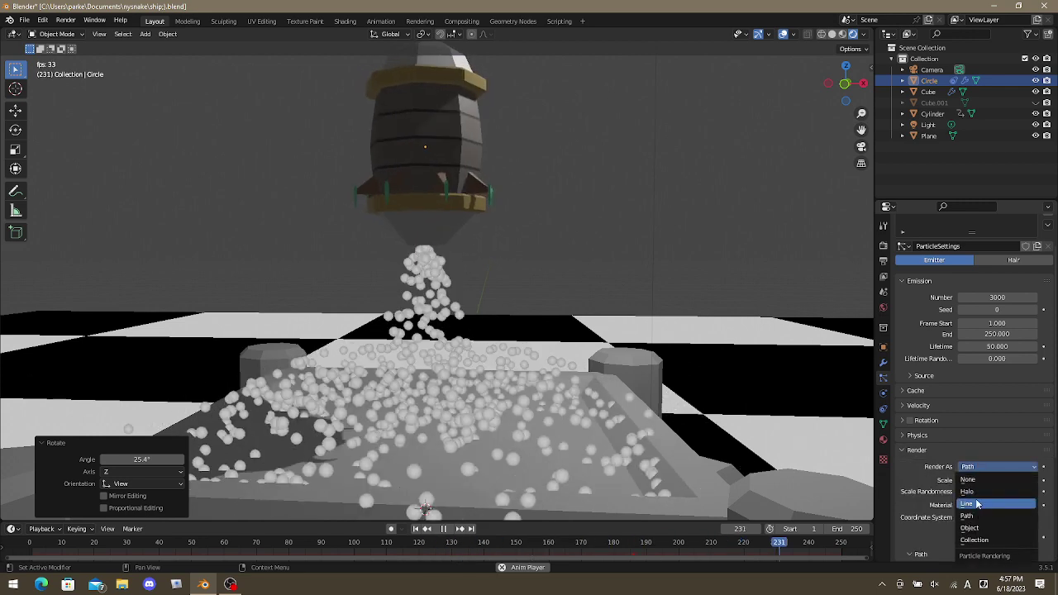
pyautogui.click(979, 492)
pyautogui.click(997, 466)
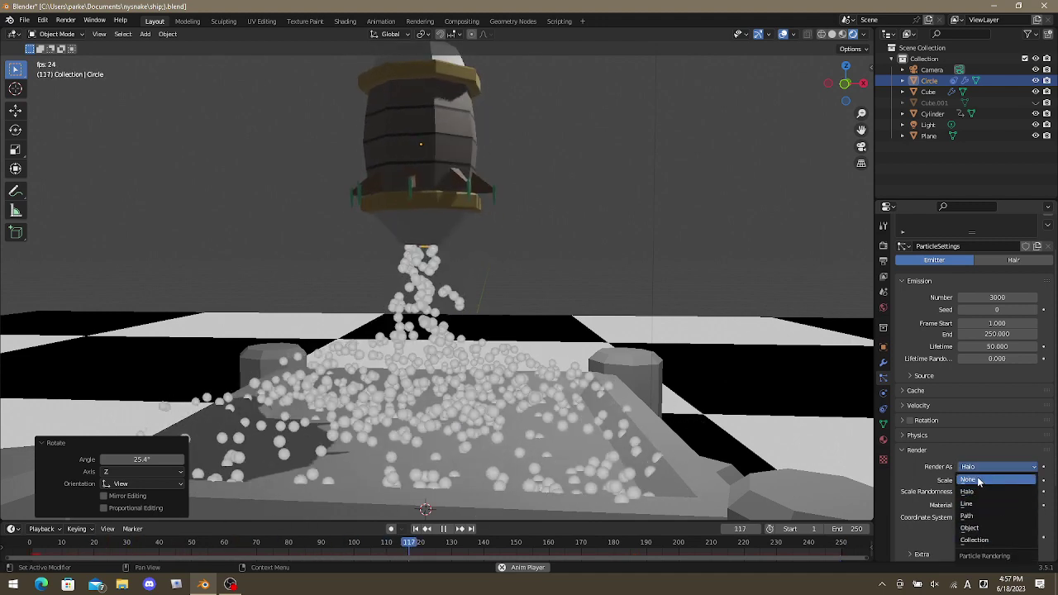
pyautogui.click(978, 479)
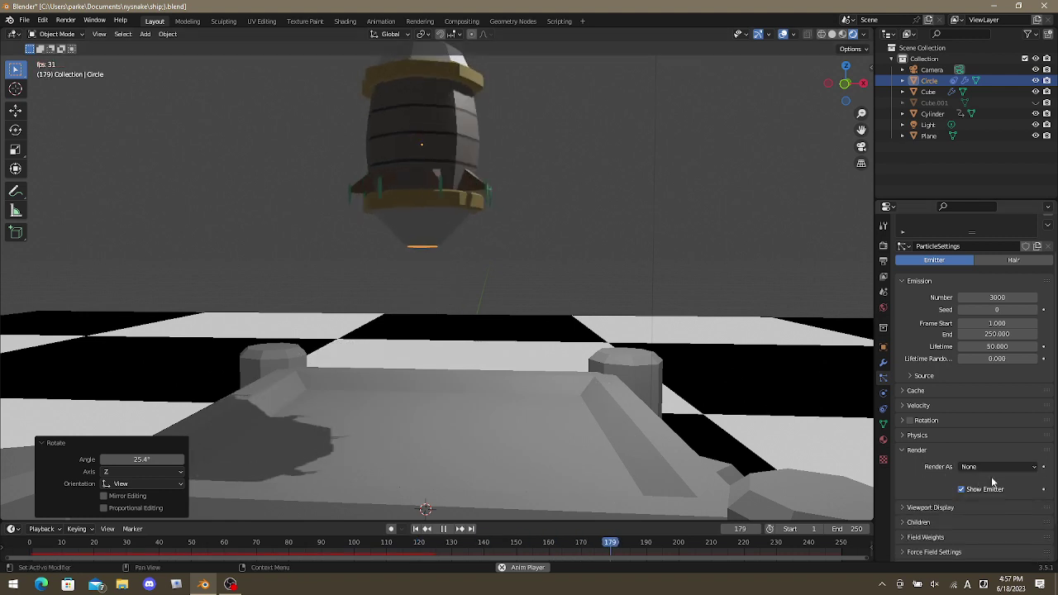
pyautogui.press('space')
pyautogui.click(977, 469)
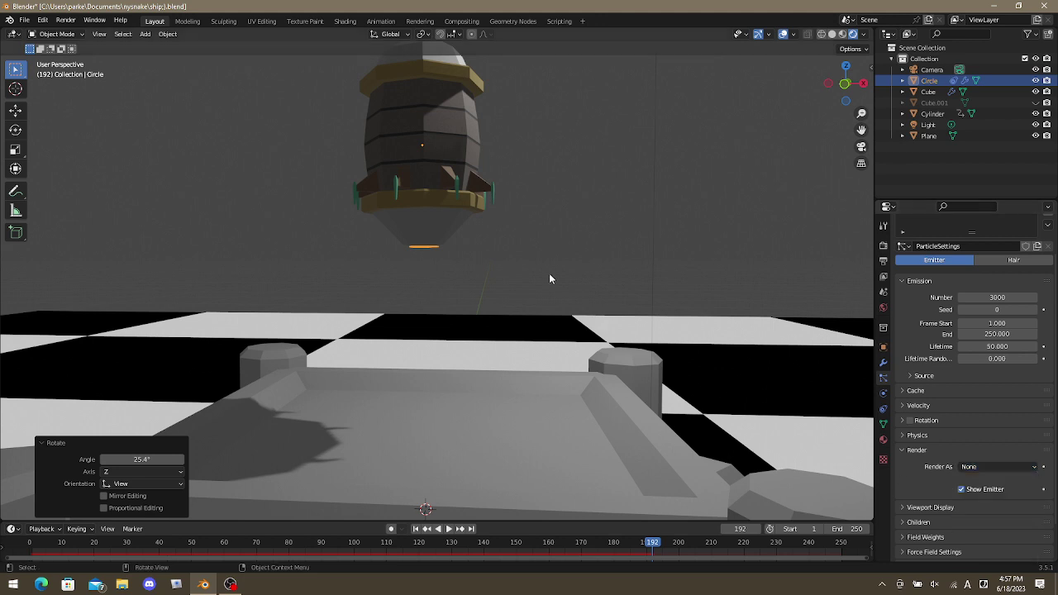
# Add a plane mesh and move it beside the ship, about 3.4 m in X, 0.56 m in Y and 6 m in Z.
pyautogui.hotkey('shift', 'a')
pyautogui.moveTo(544, 269)
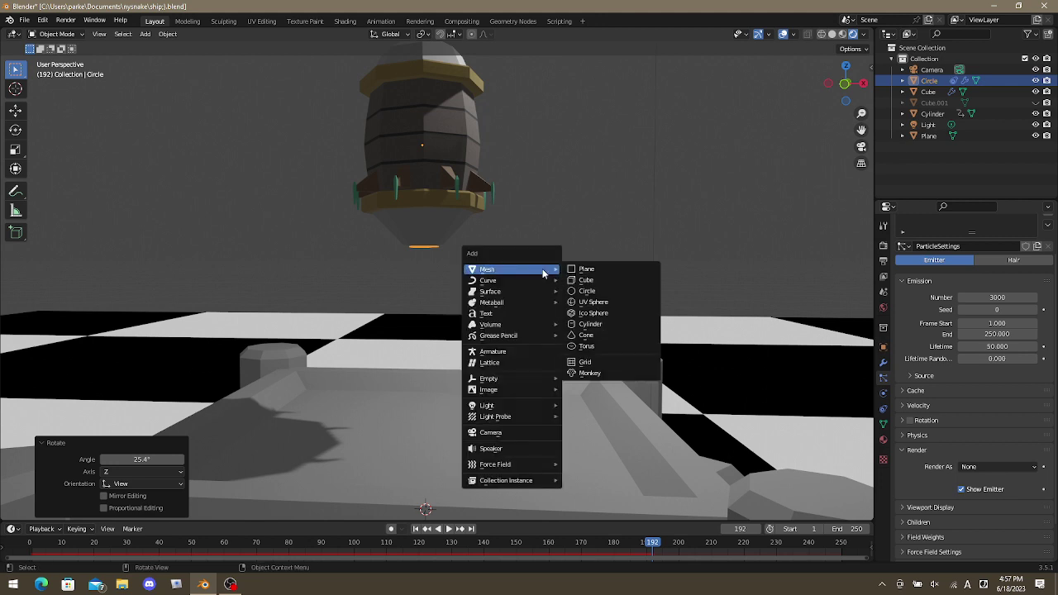
pyautogui.click(587, 270)
pyautogui.press('g')
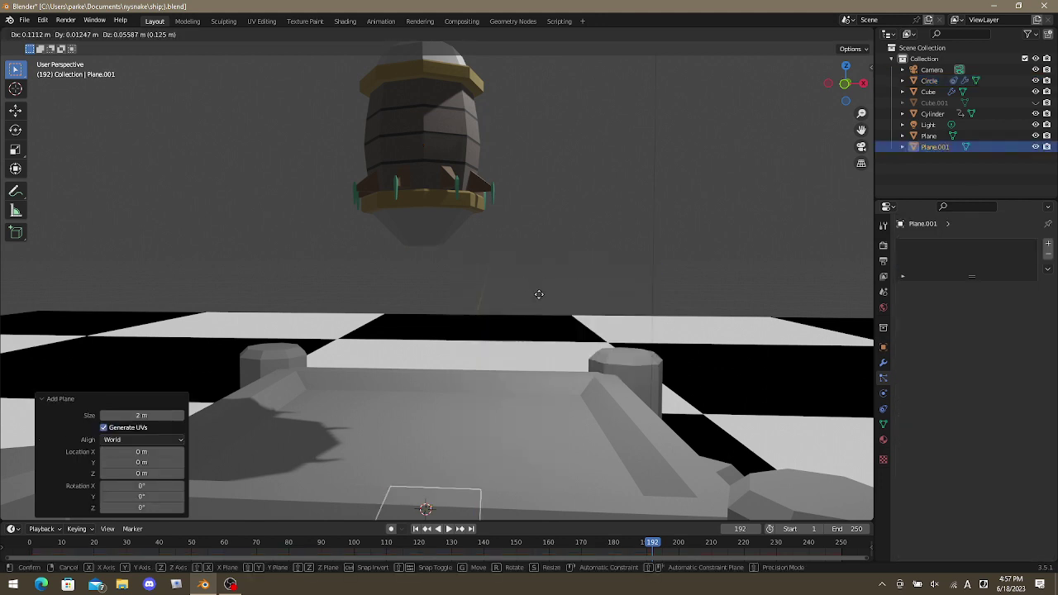
pyautogui.press('Return')
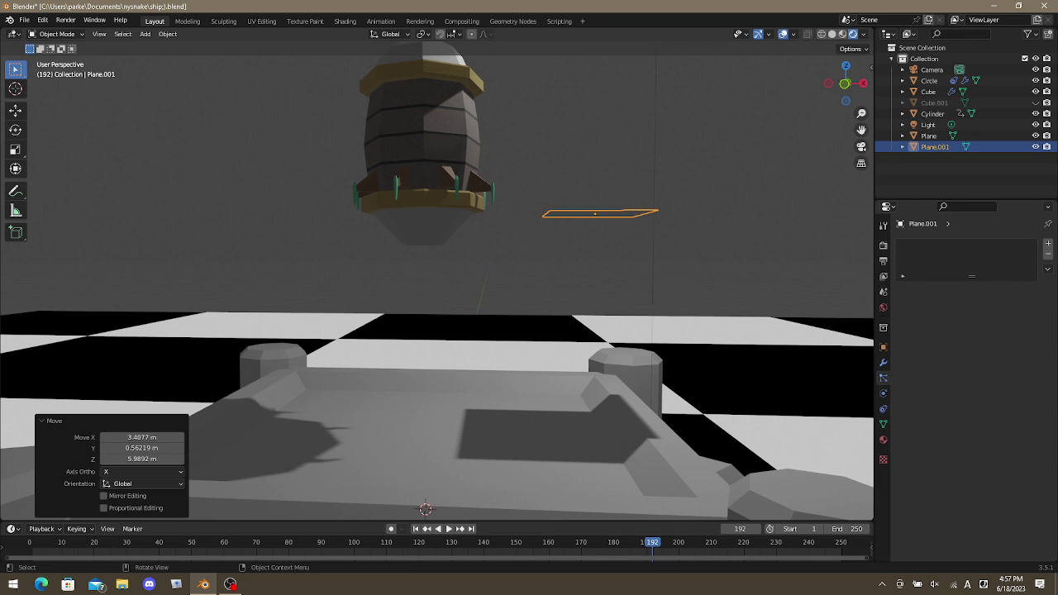
# Stand the new plane upright by rotating it about 82.5° in the view, and turn it 107° around the global Z axis.
pyautogui.press('r')
pyautogui.click(690, 222)
pyautogui.write('r')
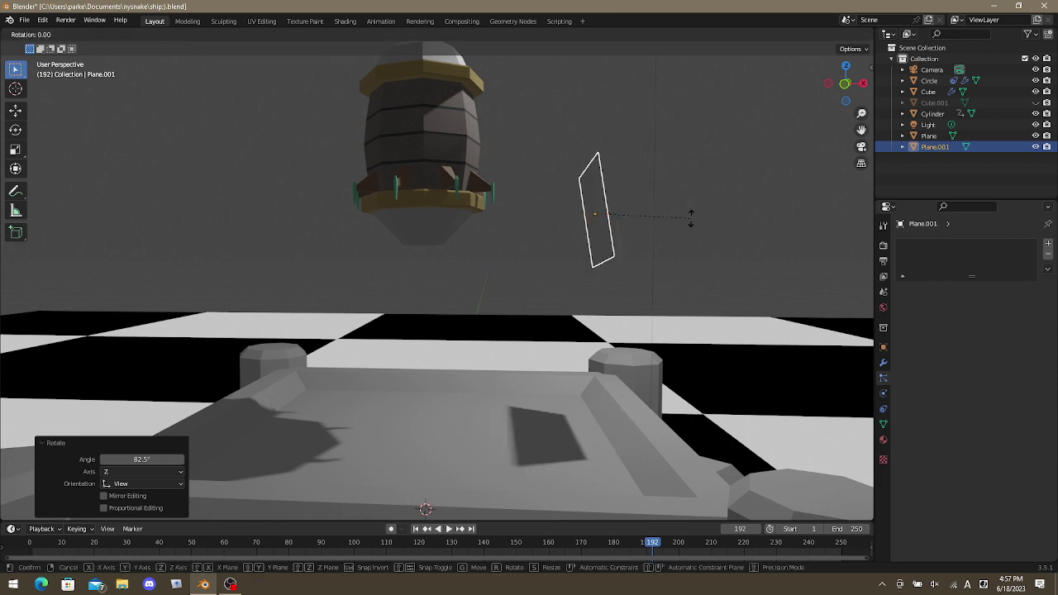
pyautogui.write('z107')
pyautogui.press('Return')
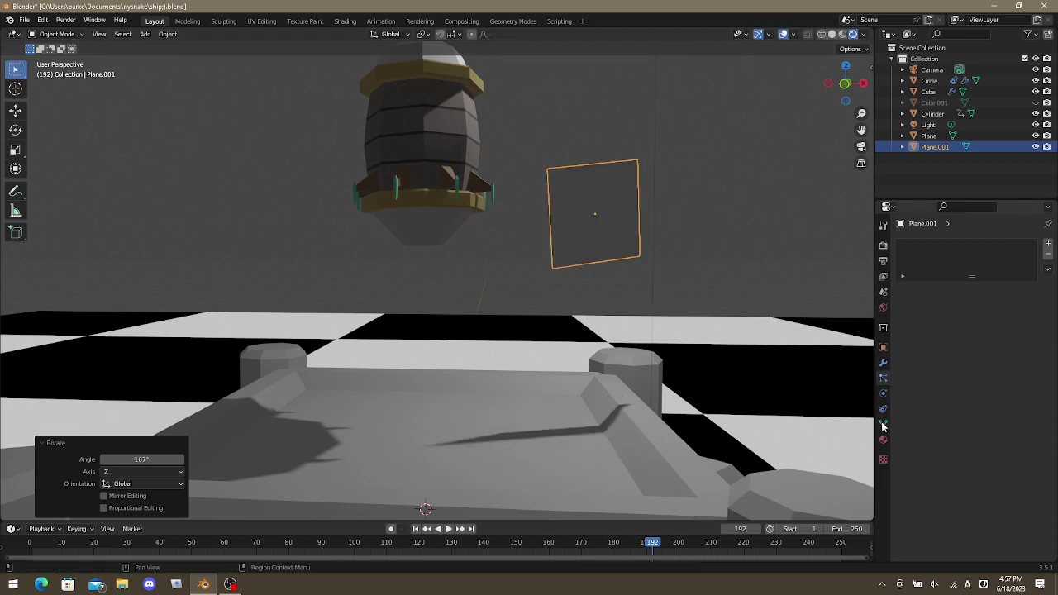
# Select the Circle emitter under the ship and set its particles to render as Object, bringing up the instance object options.
pyautogui.click(433, 240)
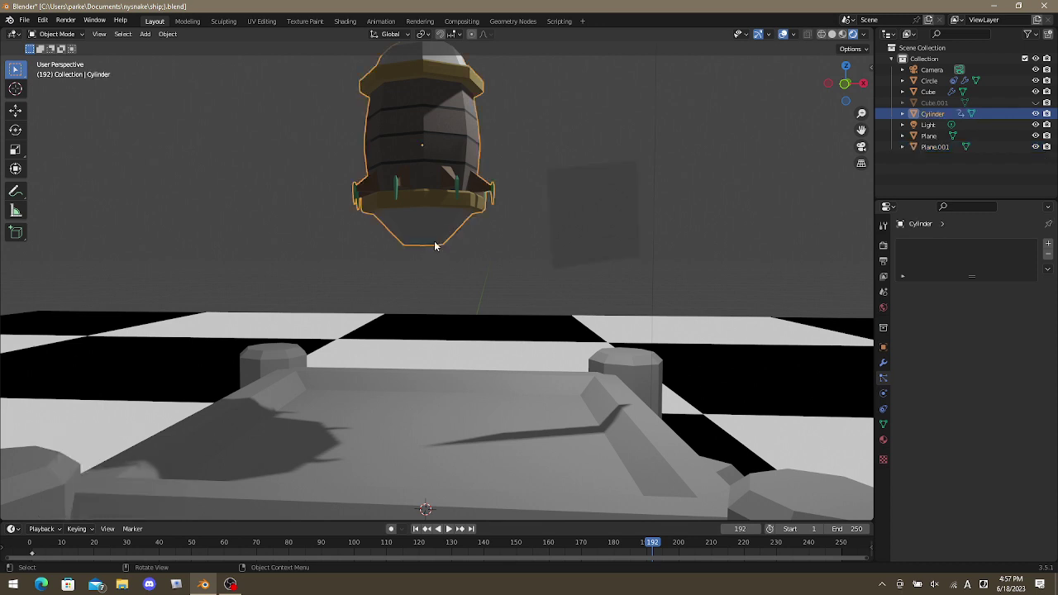
pyautogui.click(423, 250)
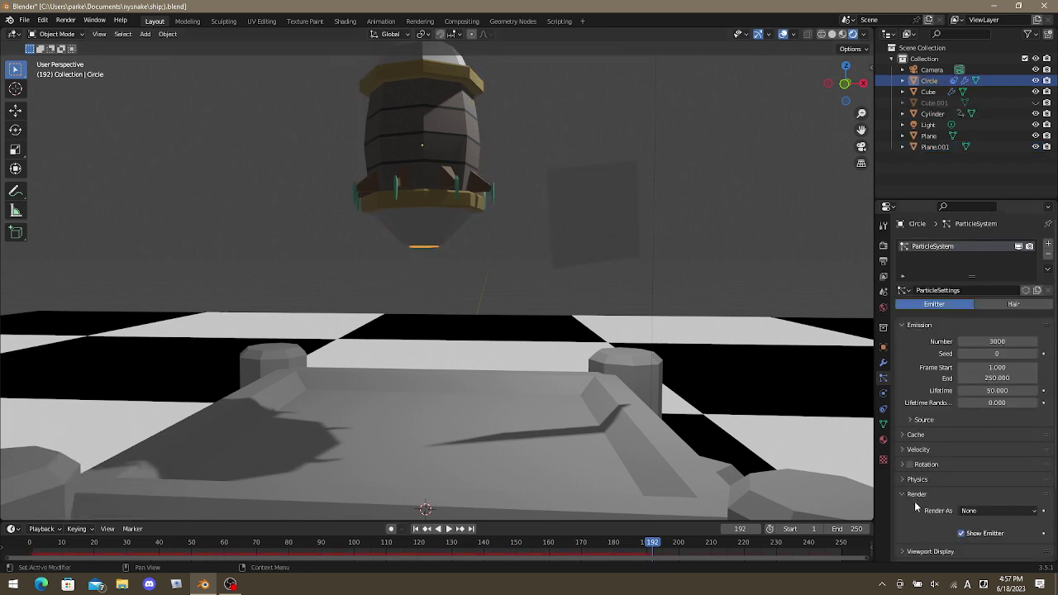
pyautogui.click(984, 514)
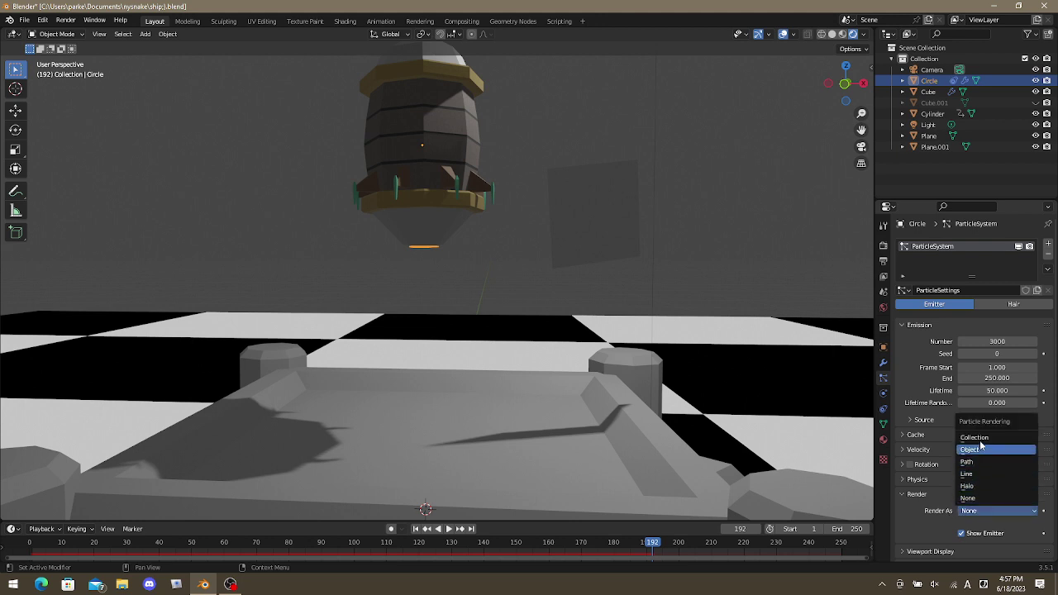
pyautogui.click(984, 450)
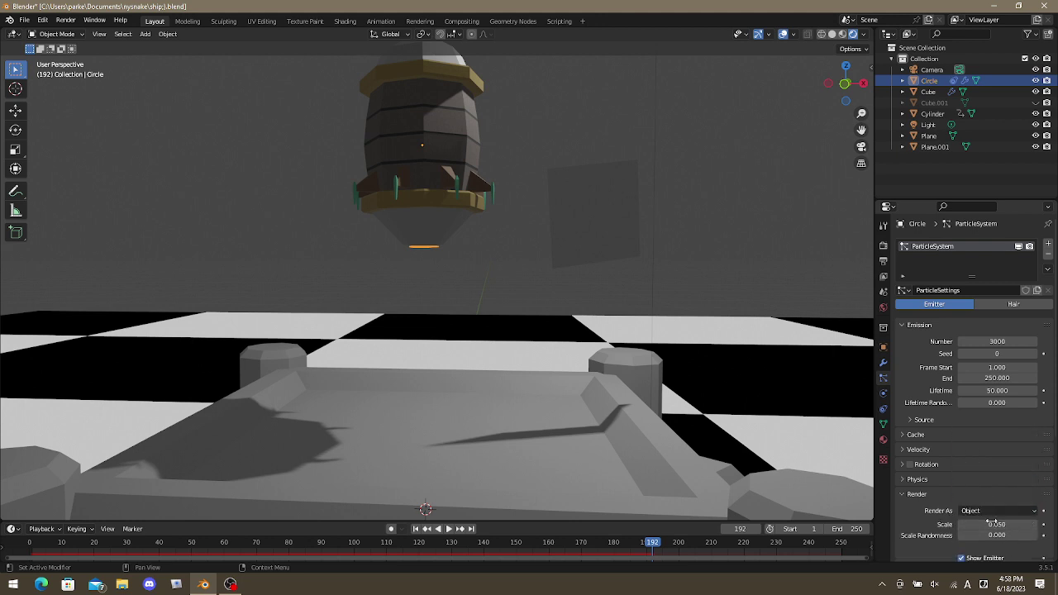
pyautogui.scroll(-2, 992, 521)
pyautogui.scroll(-2, 1005, 509)
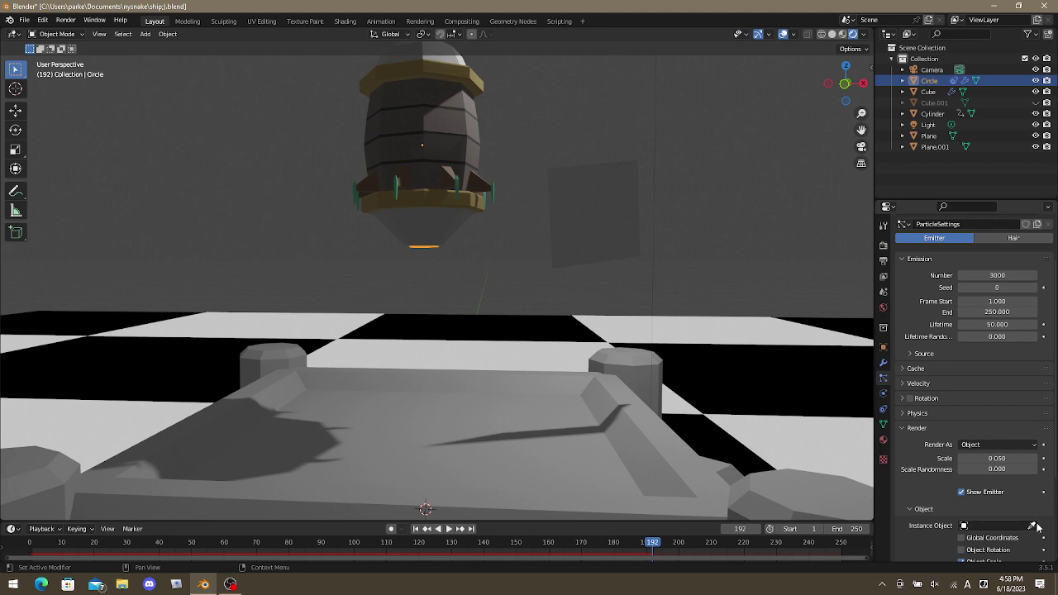
# Set the upright plane beside the ship as the instance object for the Circle emitter's particles.
pyautogui.click(597, 179)
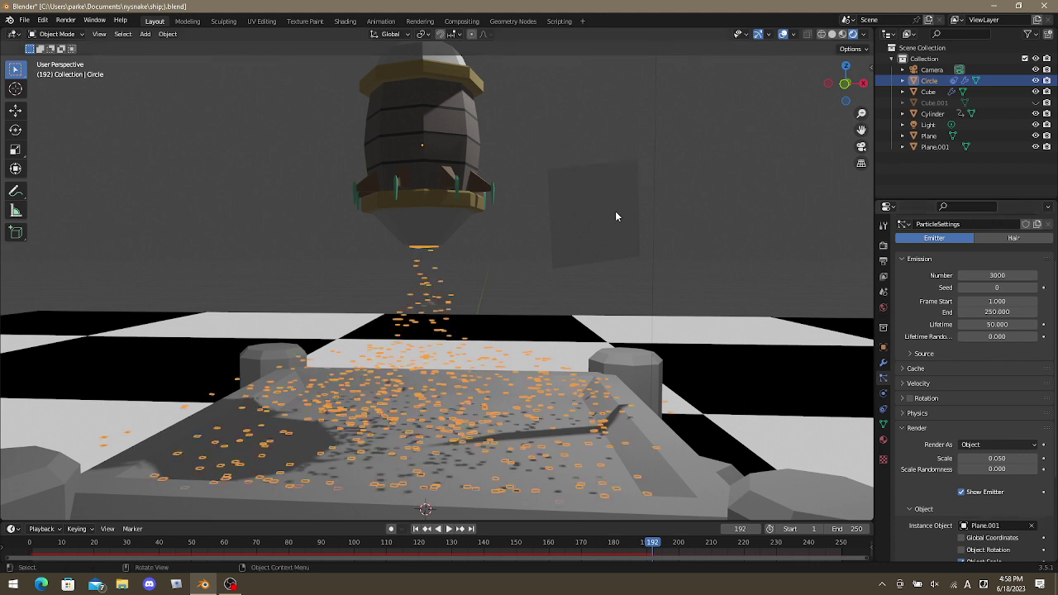
pyautogui.moveTo(615, 216); pyautogui.dragTo(662, 206, button='middle')
pyautogui.scroll(-3, 944, 507)
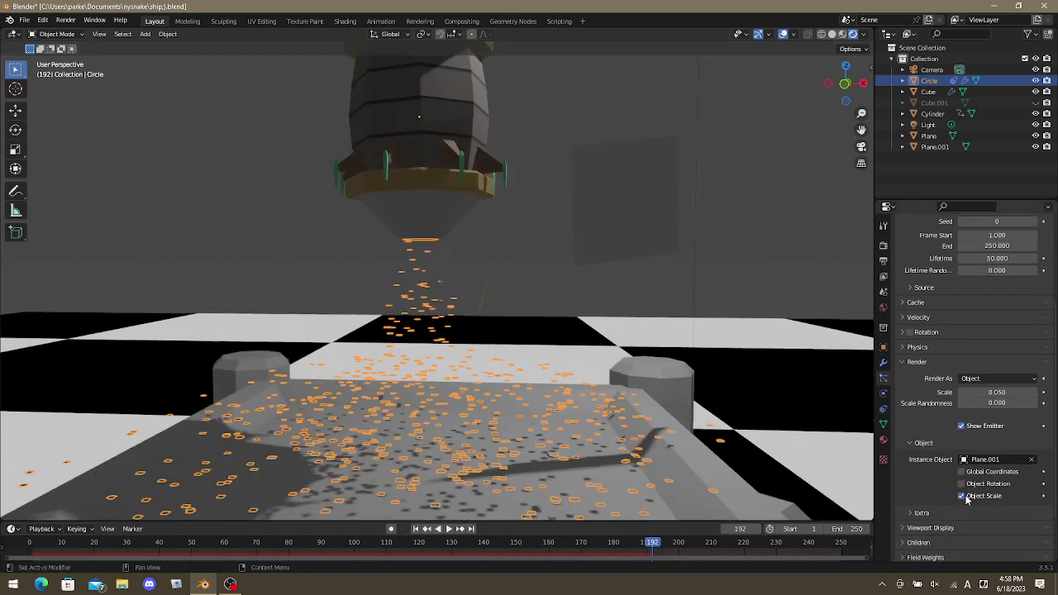
# Test the instance options, including Global Coordinates, and leave only Object Rotation and Object Scale enabled.
pyautogui.click(961, 496)
pyautogui.click(962, 484)
pyautogui.click(962, 484)
pyautogui.click(962, 472)
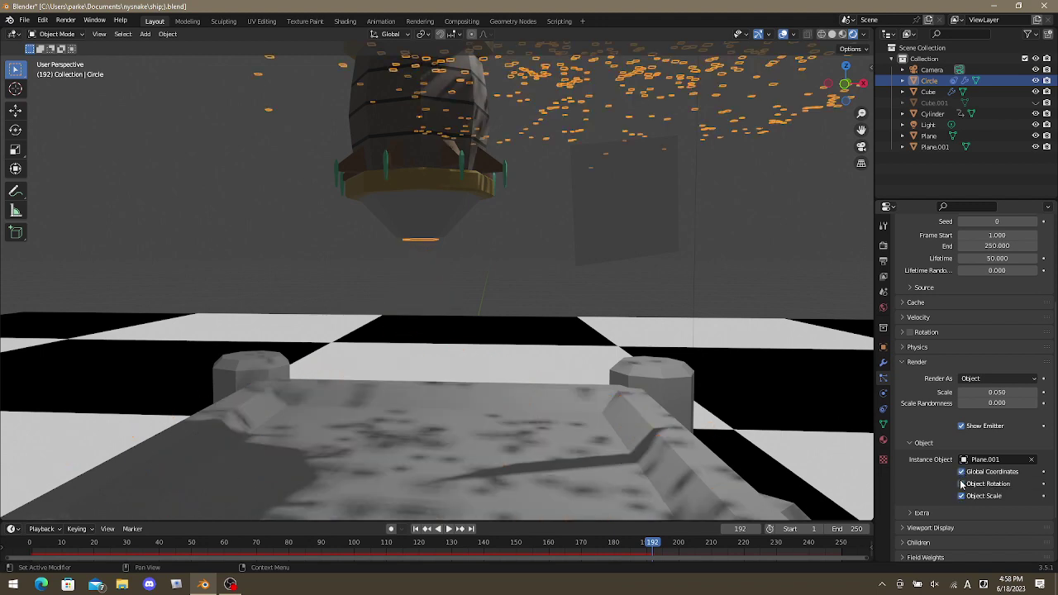
pyautogui.click(962, 484)
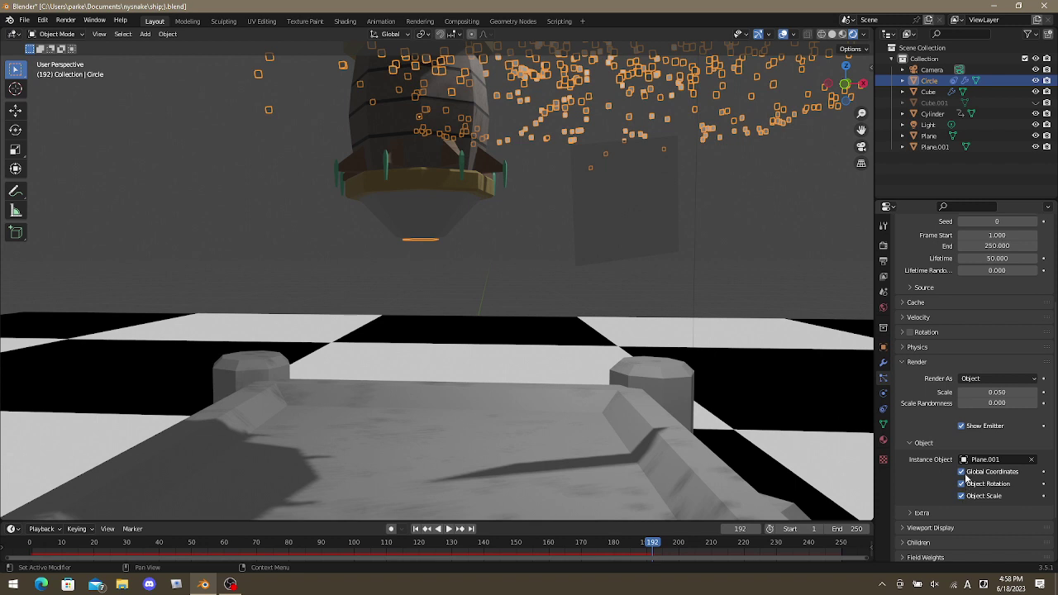
pyautogui.click(962, 473)
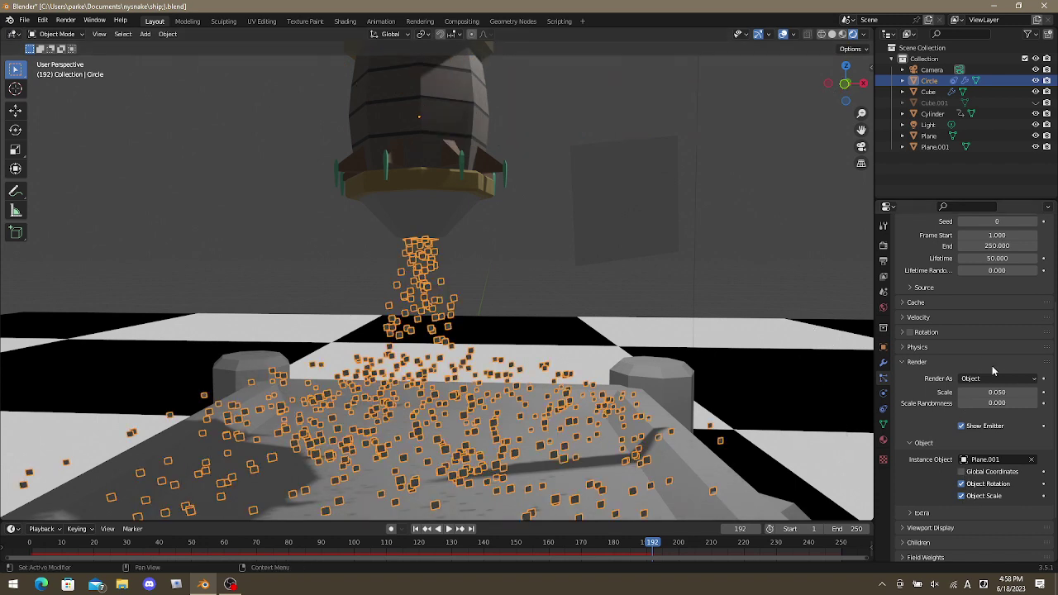
# Enlarge the particles to a render scale of 0.370 with a scale randomness of 0.503.
pyautogui.scroll(3, 958, 359)
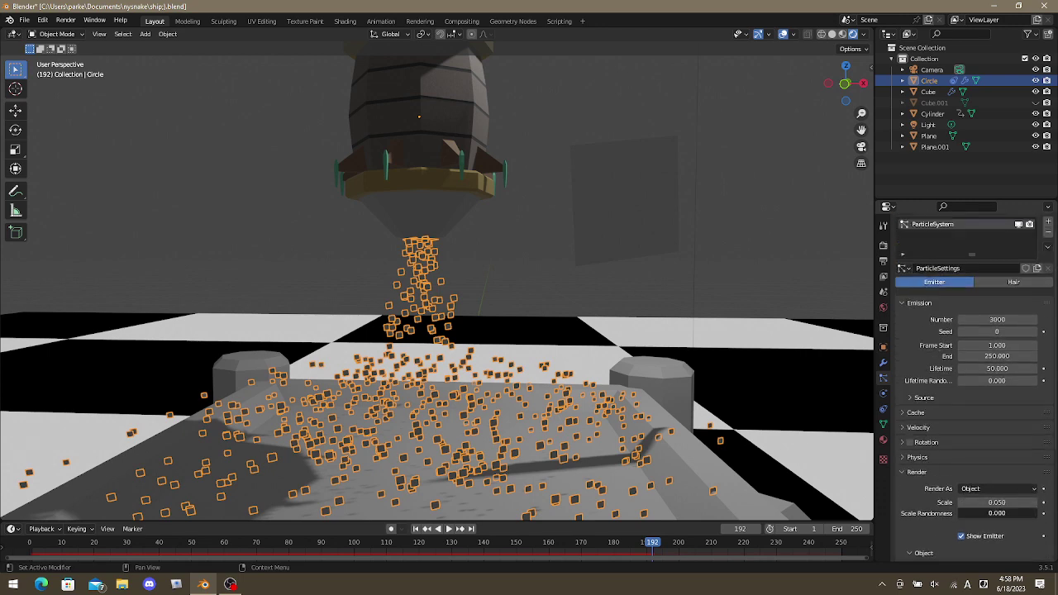
pyautogui.moveTo(964, 513); pyautogui.dragTo(1022, 502)
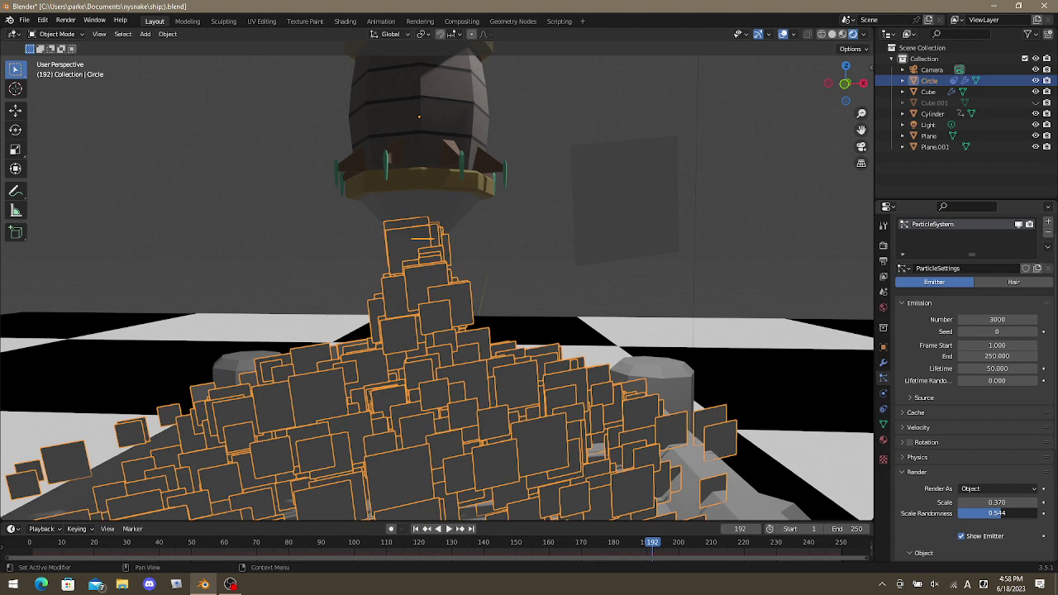
pyautogui.moveTo(997, 514); pyautogui.dragTo(989, 514)
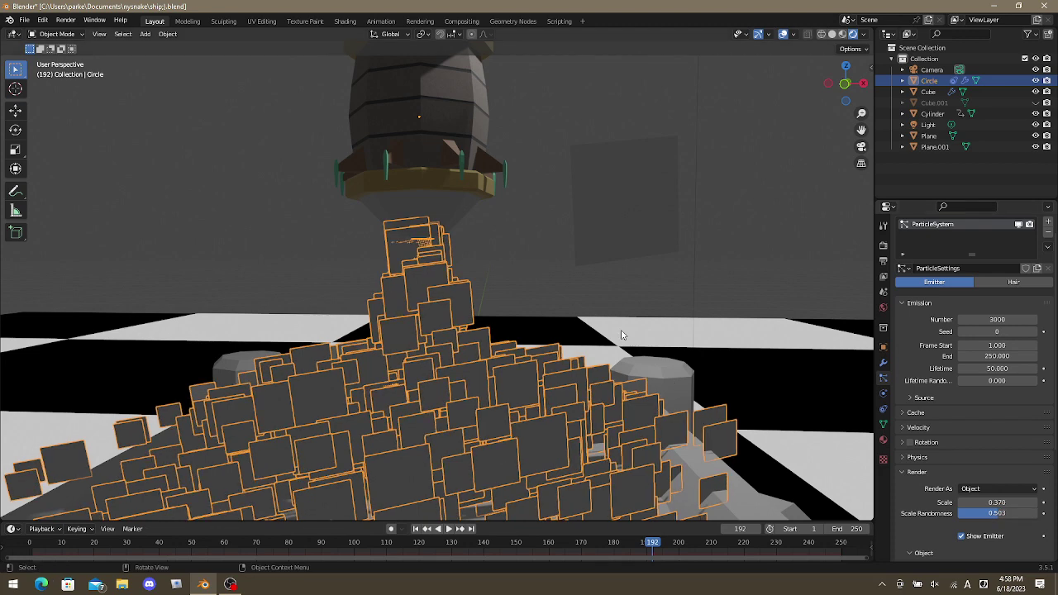
# Select the plane beside the ship and frame it in the Shading workspace with Material Preview shading.
pyautogui.click(645, 221)
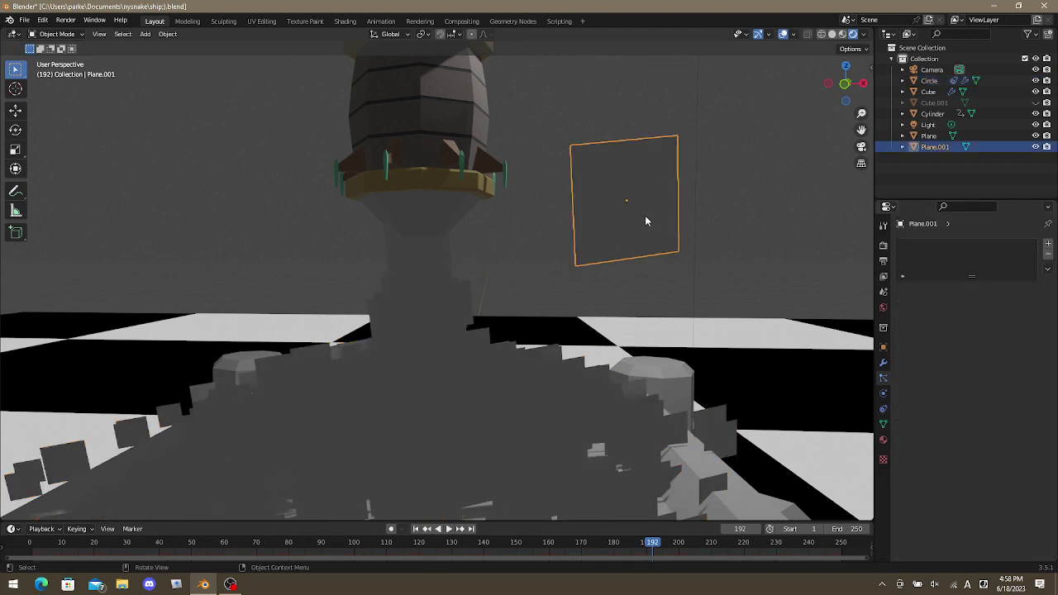
pyautogui.press('KP_Decimal')
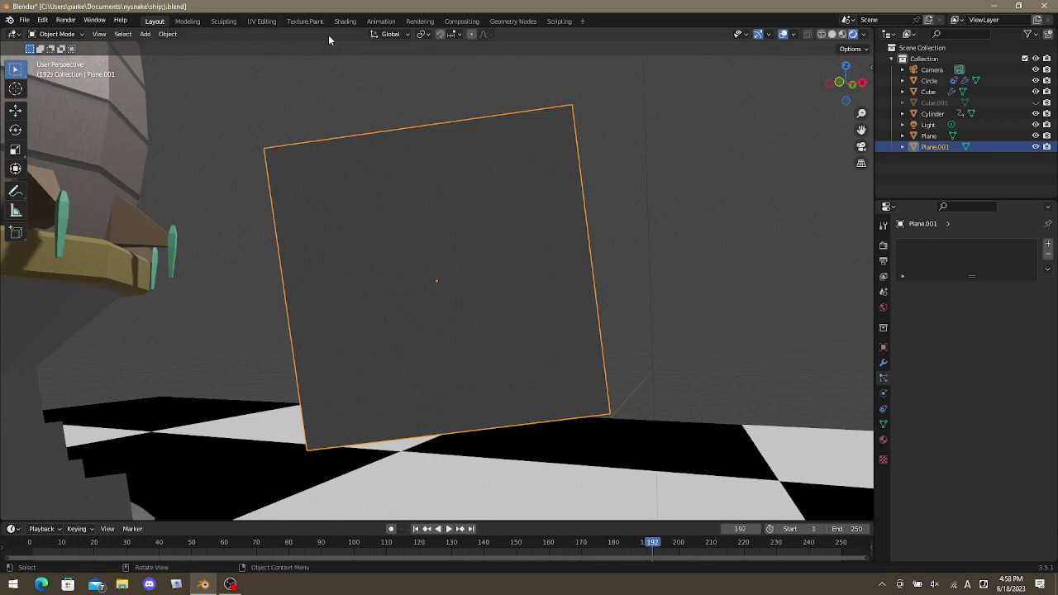
pyautogui.click(346, 20)
pyautogui.press('KP_Decimal')
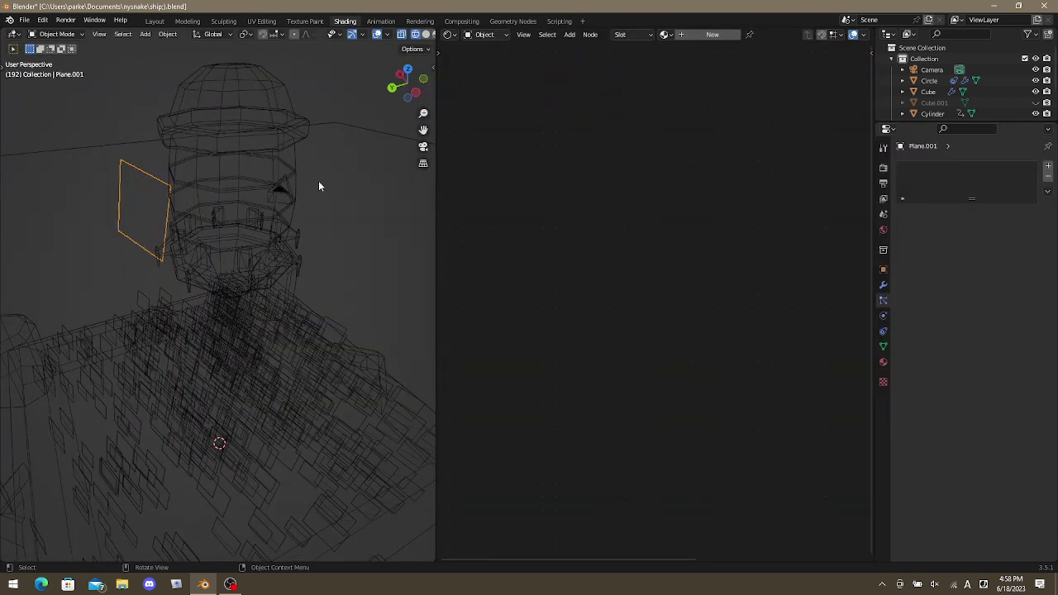
pyautogui.press('z')
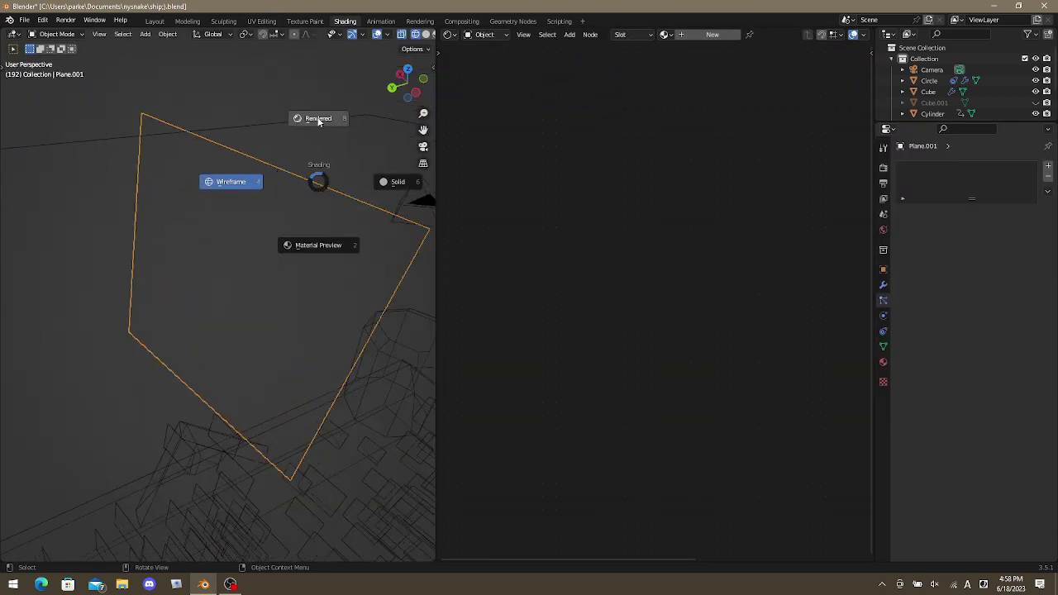
pyautogui.click(328, 244)
pyautogui.moveTo(328, 243); pyautogui.dragTo(419, 205, button='middle')
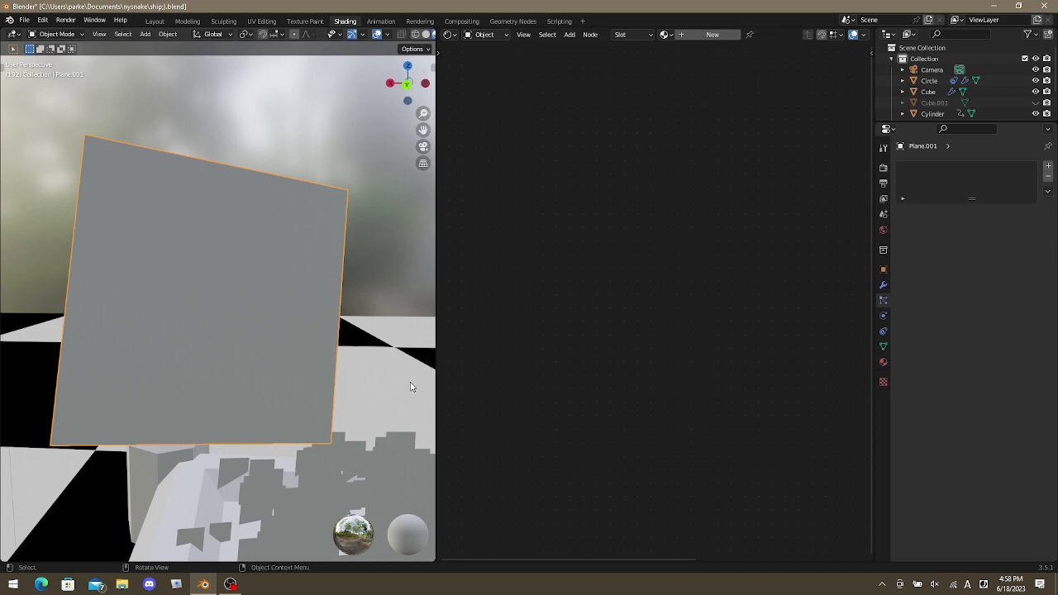
# Create a new material for the plane and delete its Principled BSDF node.
pyautogui.click(947, 212)
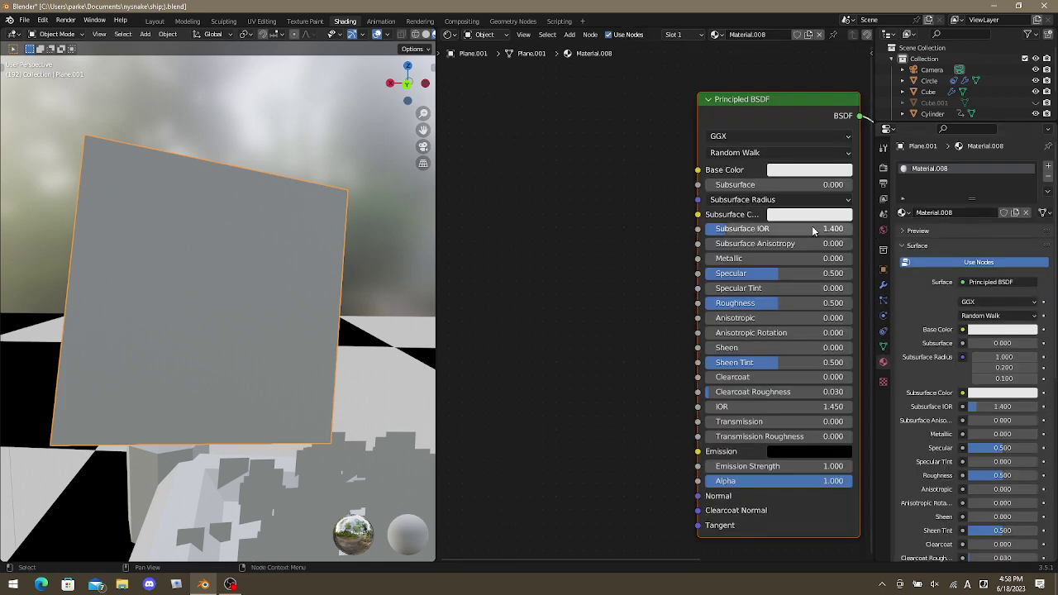
pyautogui.moveTo(704, 199); pyautogui.dragTo(577, 228, button='middle')
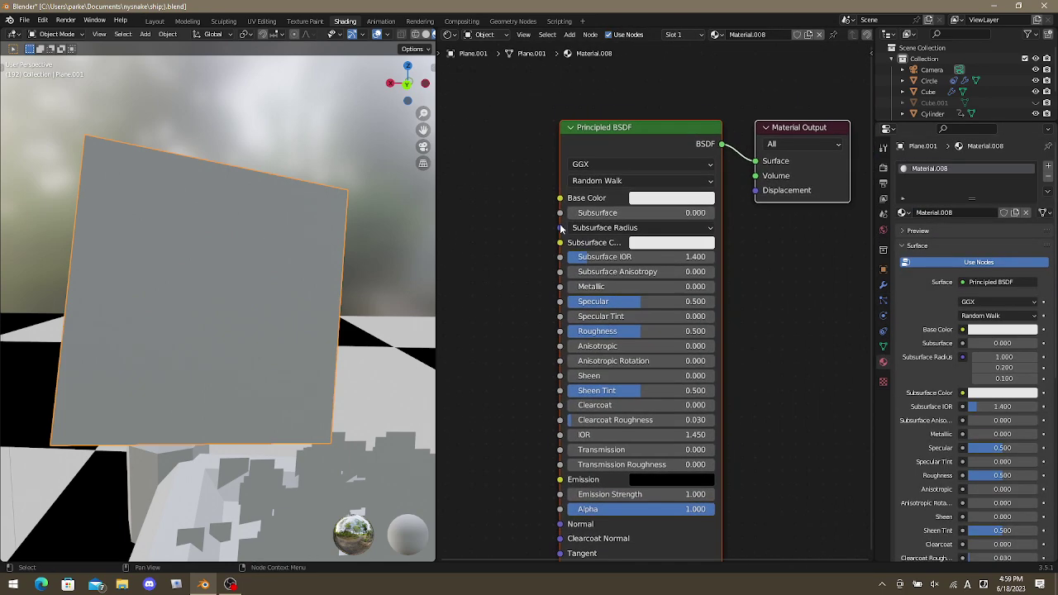
pyautogui.click(674, 148)
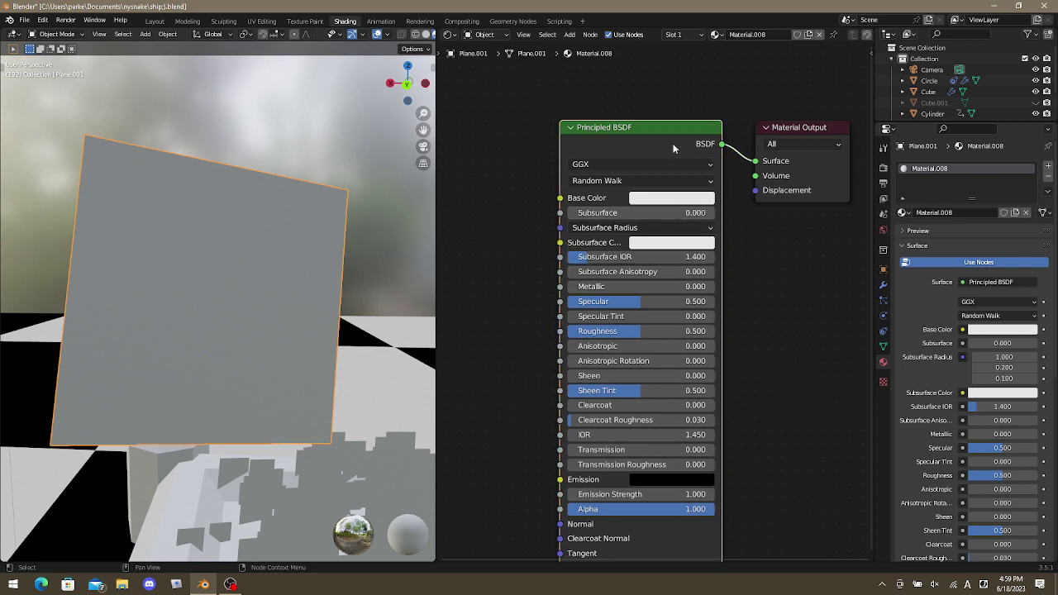
pyautogui.press('x')
# Add a Transparent BSDF shader and connect it to the Surface input of the Material Output.
pyautogui.hotkey('shift', 'a')
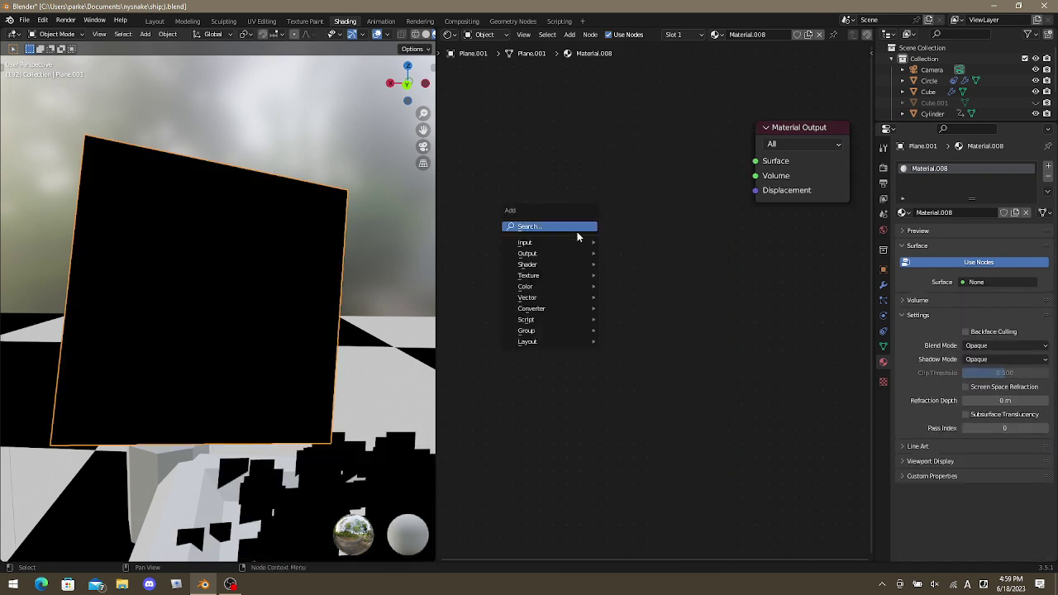
pyautogui.moveTo(562, 265)
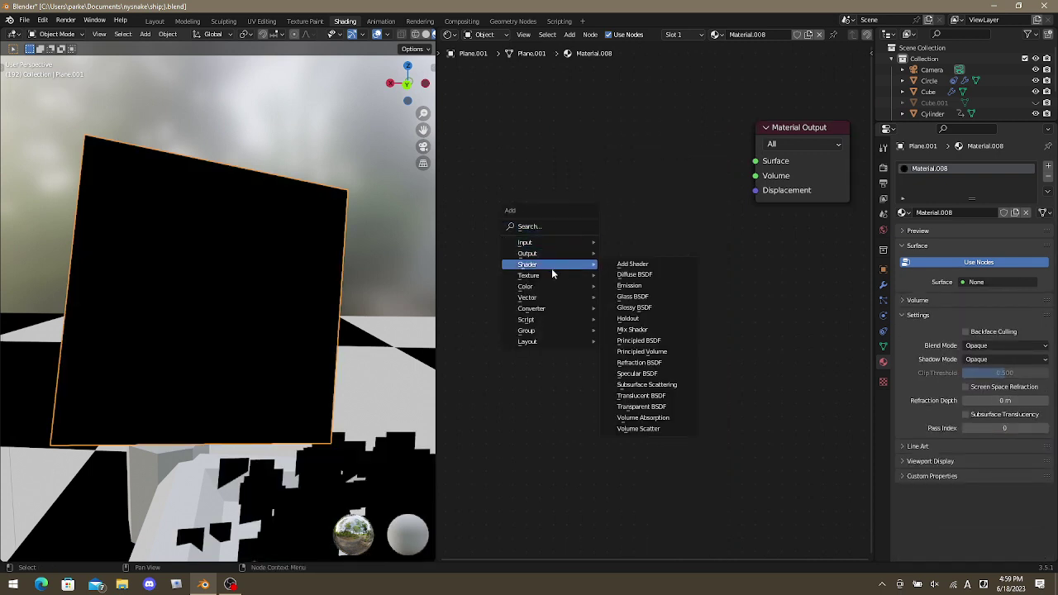
pyautogui.click(659, 410)
pyautogui.click(605, 220)
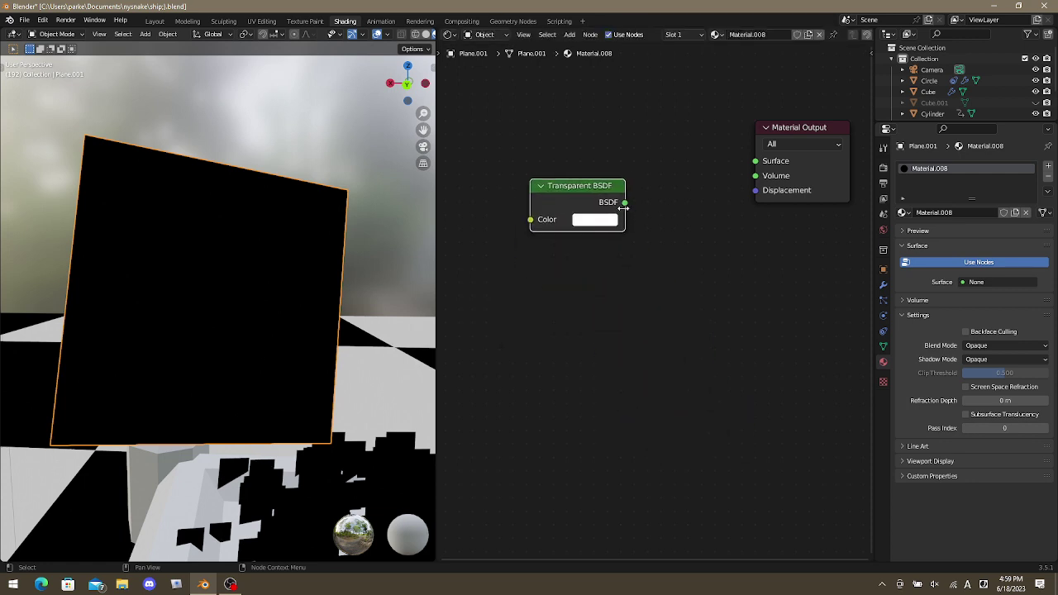
pyautogui.moveTo(625, 204); pyautogui.dragTo(756, 161)
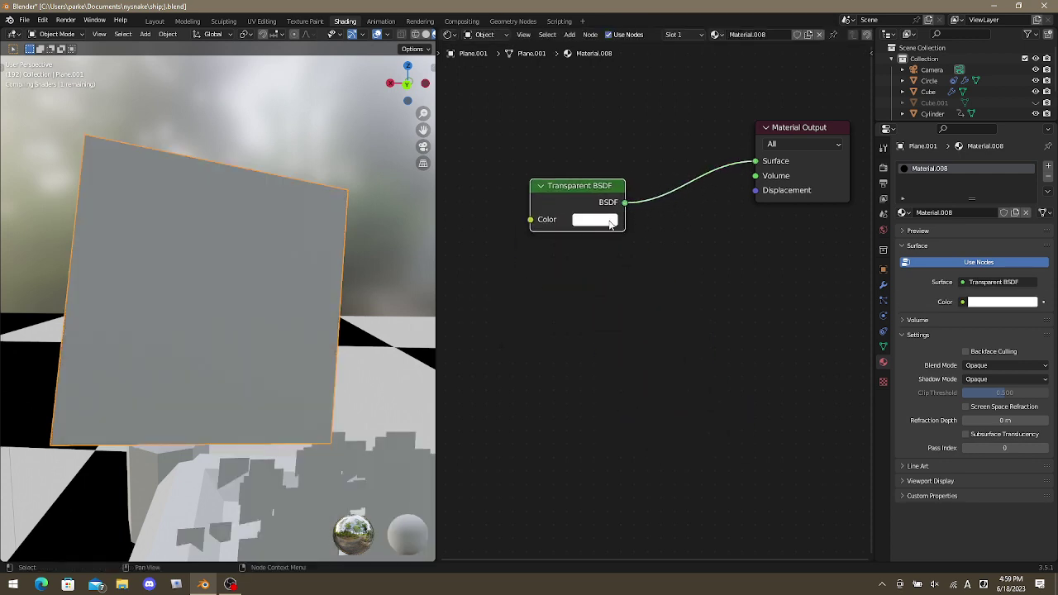
# Try a red Transparent BSDF colour (1.000, 0.076, 0.079), and set red, green and blue back to 1.000.
pyautogui.click(611, 221)
pyautogui.moveTo(629, 78); pyautogui.dragTo(627, 110)
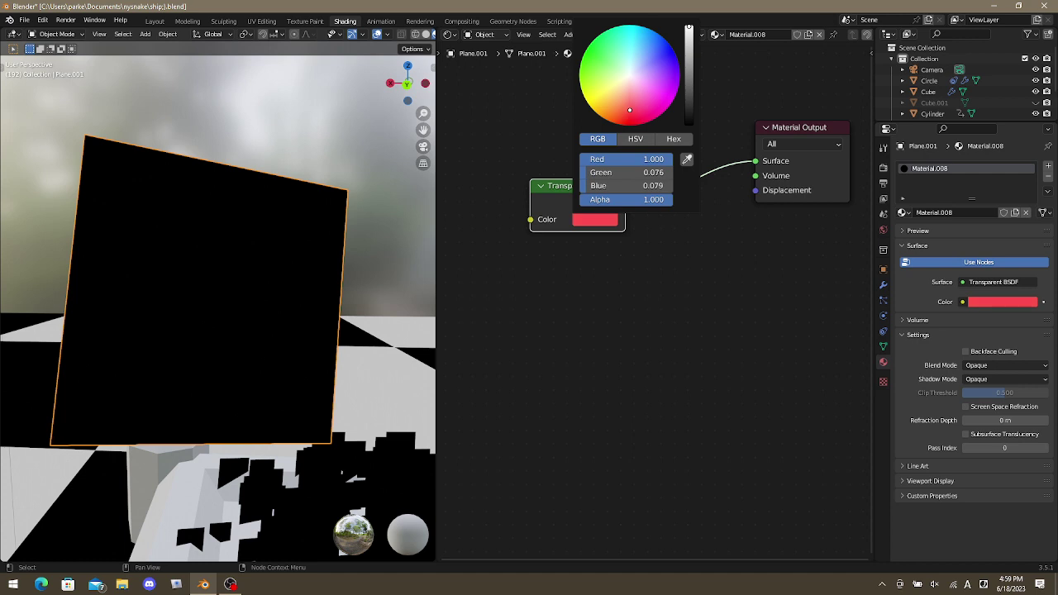
pyautogui.click(582, 219)
pyautogui.moveTo(632, 159); pyautogui.dragTo(578, 159)
pyautogui.moveTo(632, 172); pyautogui.dragTo(674, 160)
pyautogui.moveTo(629, 185); pyautogui.dragTo(674, 185)
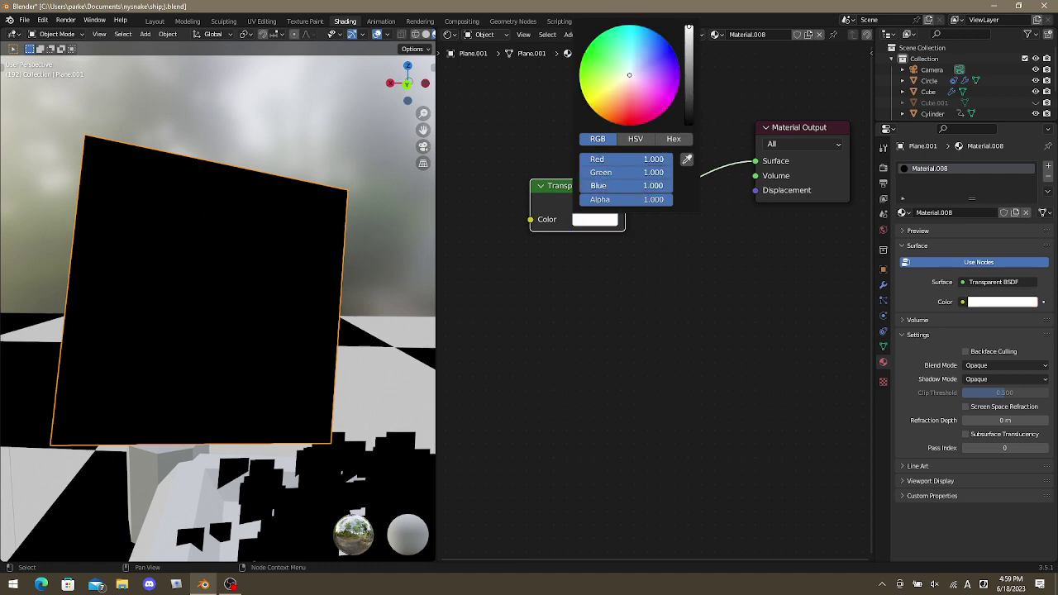
# Lower the Transparent BSDF colour's brightness to a light grey and move the node slightly closer to the Material Output.
pyautogui.moveTo(689, 61)
pyautogui.mouseDown()
pyautogui.moveTo(690, 108)
pyautogui.moveTo(690, 62)
pyautogui.mouseUp()
pyautogui.scroll(3, 653, 265)
pyautogui.scroll(-2, 217, 349)
pyautogui.moveTo(217, 349); pyautogui.dragTo(398, 331, button='middle')
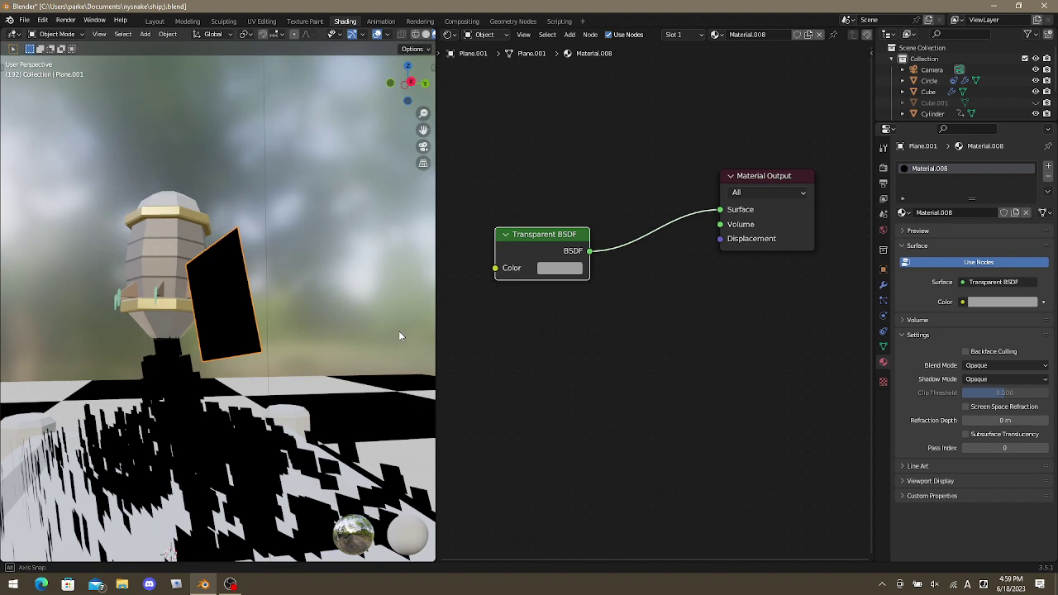
pyautogui.moveTo(537, 242); pyautogui.dragTo(556, 231)
# Switch the viewport to Rendered shading and view the plane and ship from another side.
pyautogui.press('z')
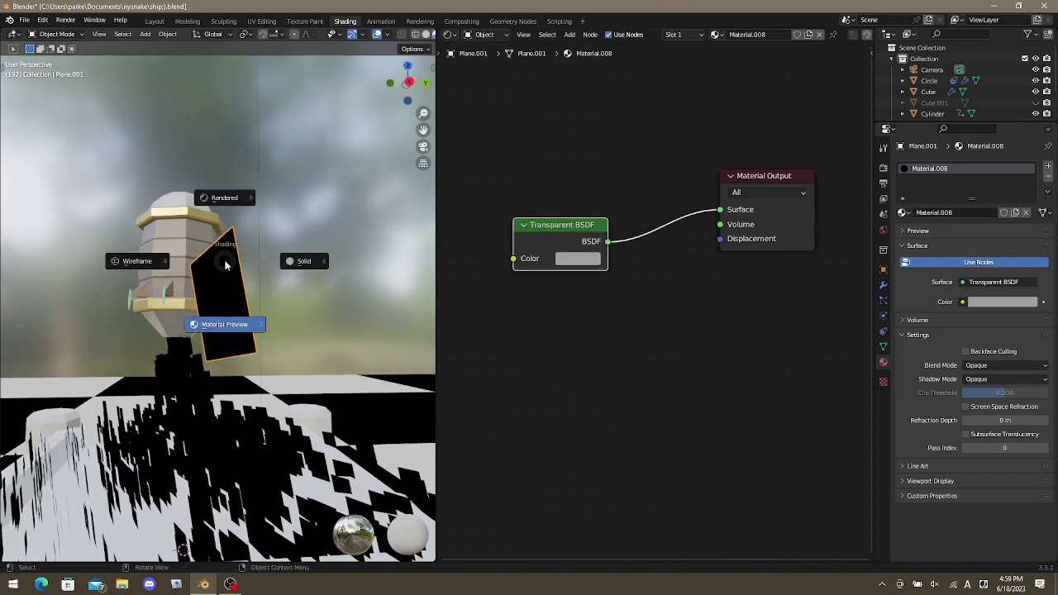
pyautogui.click(304, 261)
pyautogui.moveTo(328, 266); pyautogui.dragTo(275, 267, button='middle')
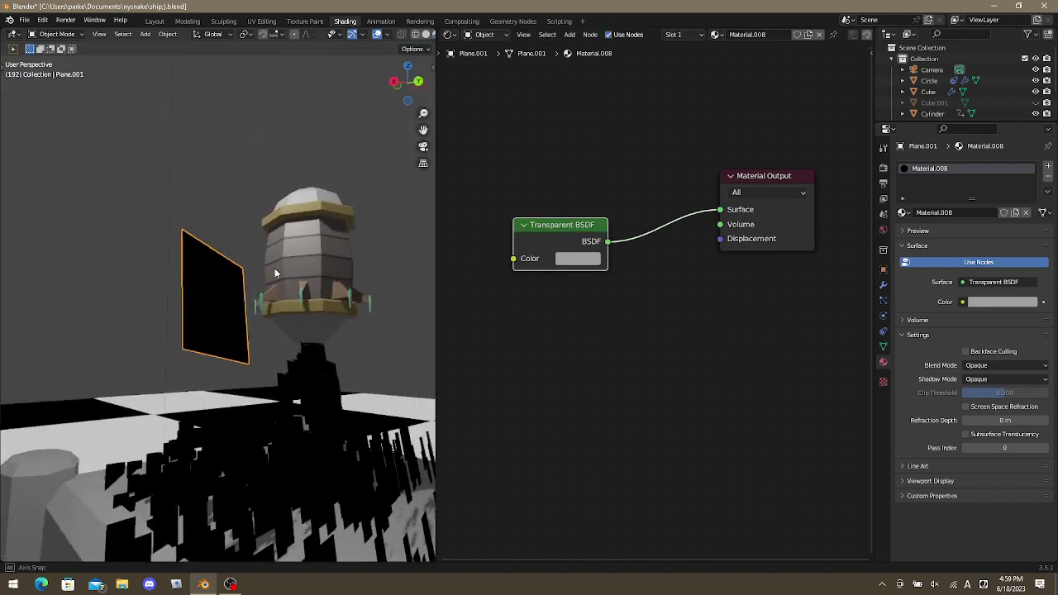
# Darken the Transparent BSDF colour to black and delete the node.
pyautogui.click(587, 263)
pyautogui.moveTo(669, 129); pyautogui.dragTo(669, 163)
pyautogui.moveTo(356, 298); pyautogui.dragTo(331, 285, button='middle')
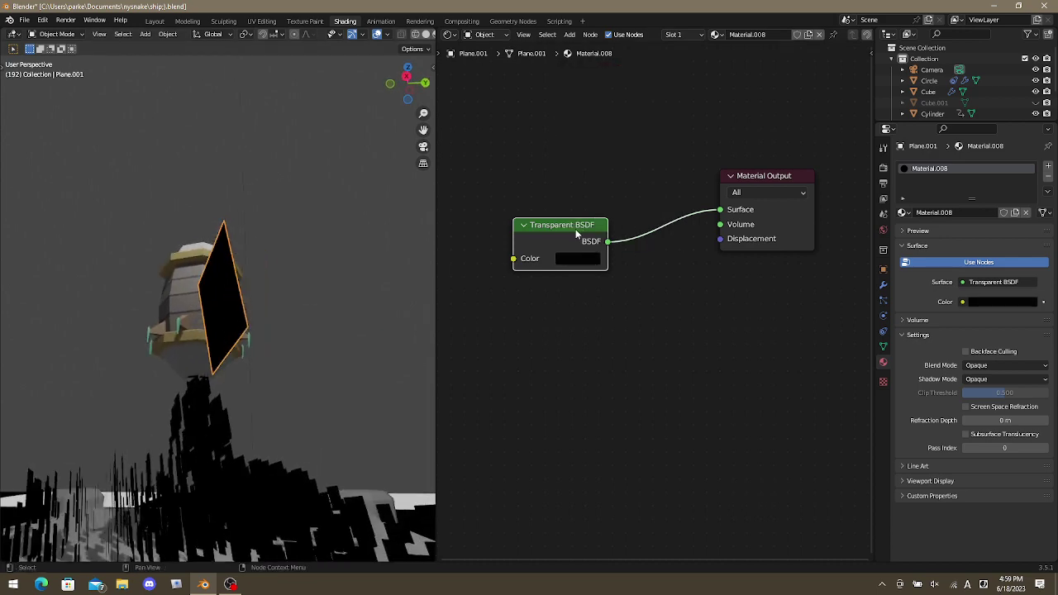
pyautogui.press('Delete')
pyautogui.hotkey('shift', 'a')
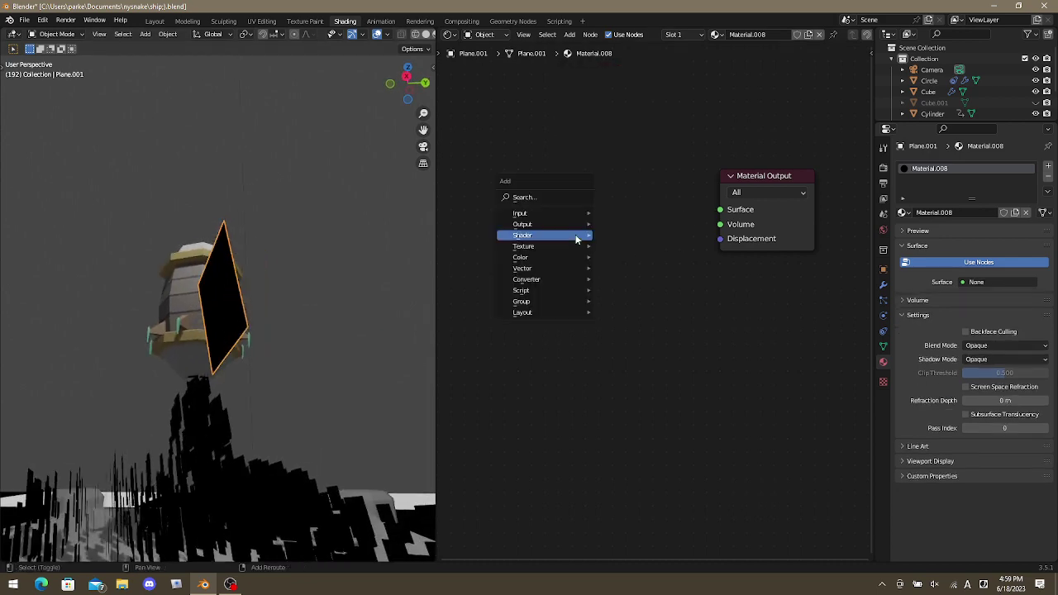
pyautogui.moveTo(575, 237)
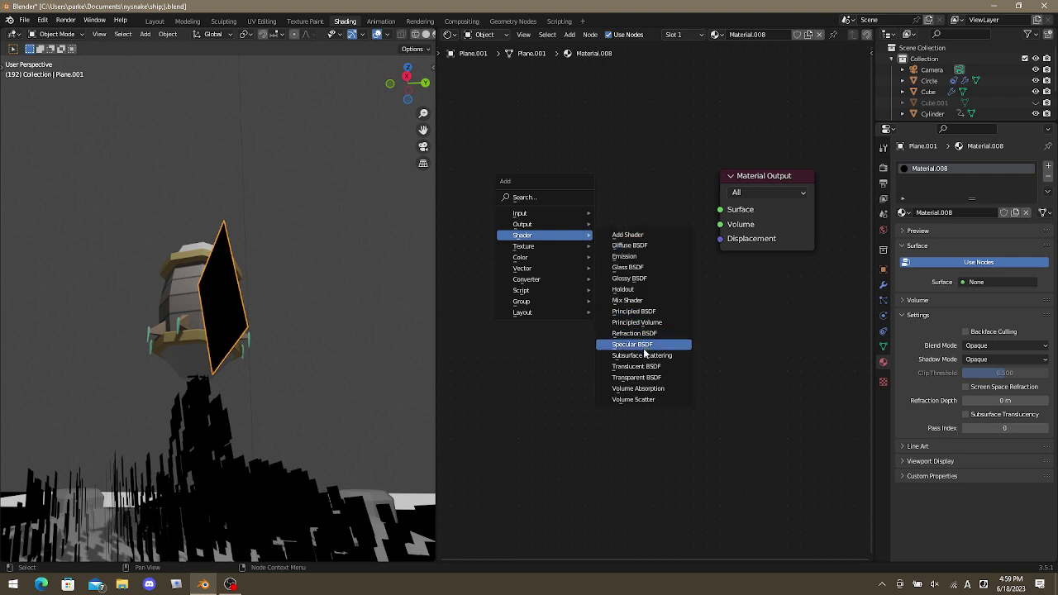
pyautogui.click(645, 370)
pyautogui.rightClick(574, 227)
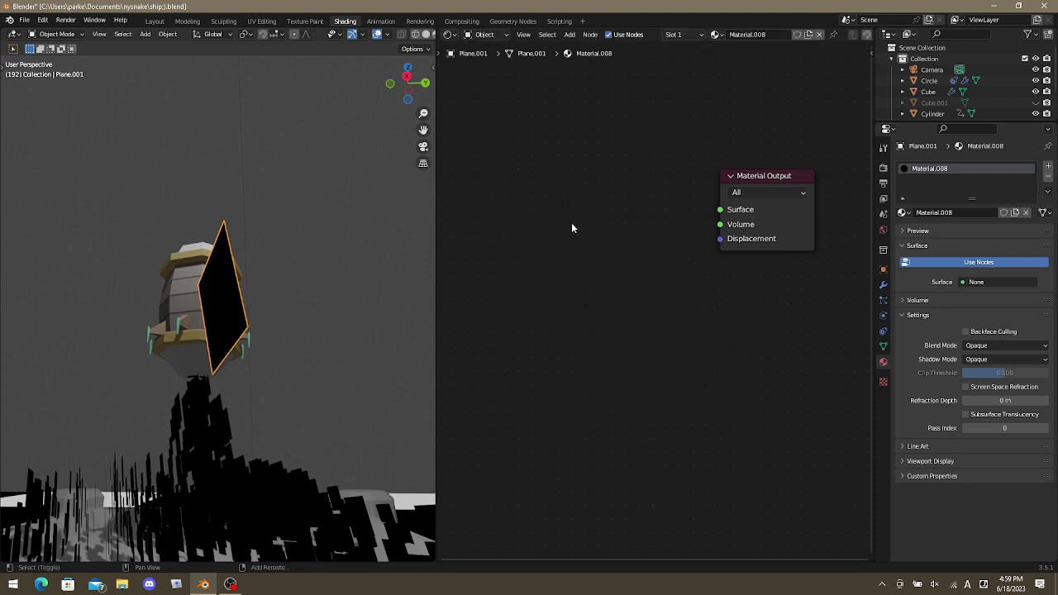
# Add a white Transparent BSDF node beside the Material Output and connect it to the Surface input.
pyautogui.hotkey('shift', 'a')
pyautogui.moveTo(572, 232)
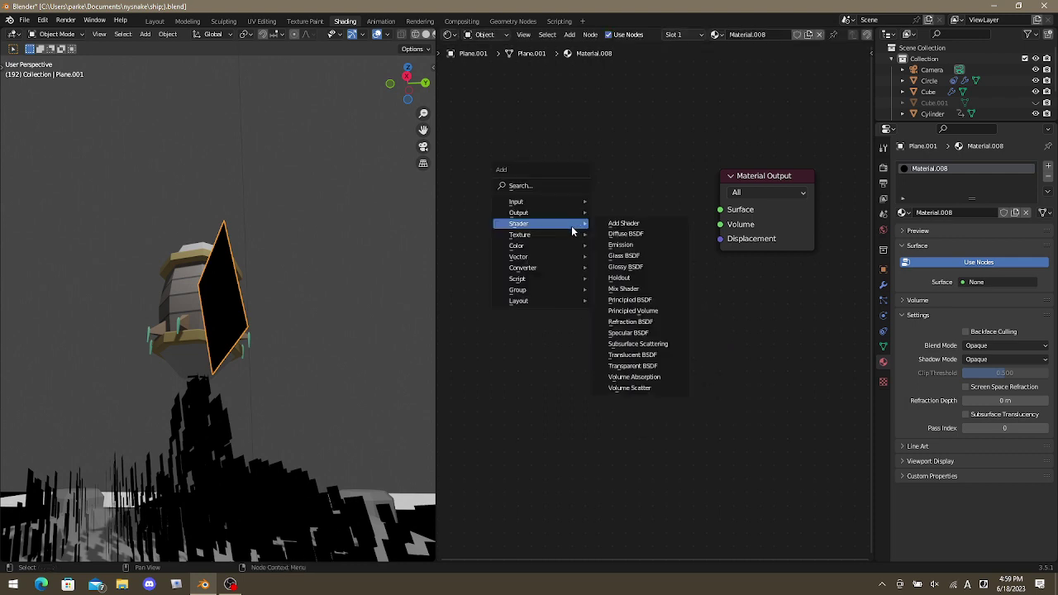
pyautogui.click(644, 369)
pyautogui.click(581, 207)
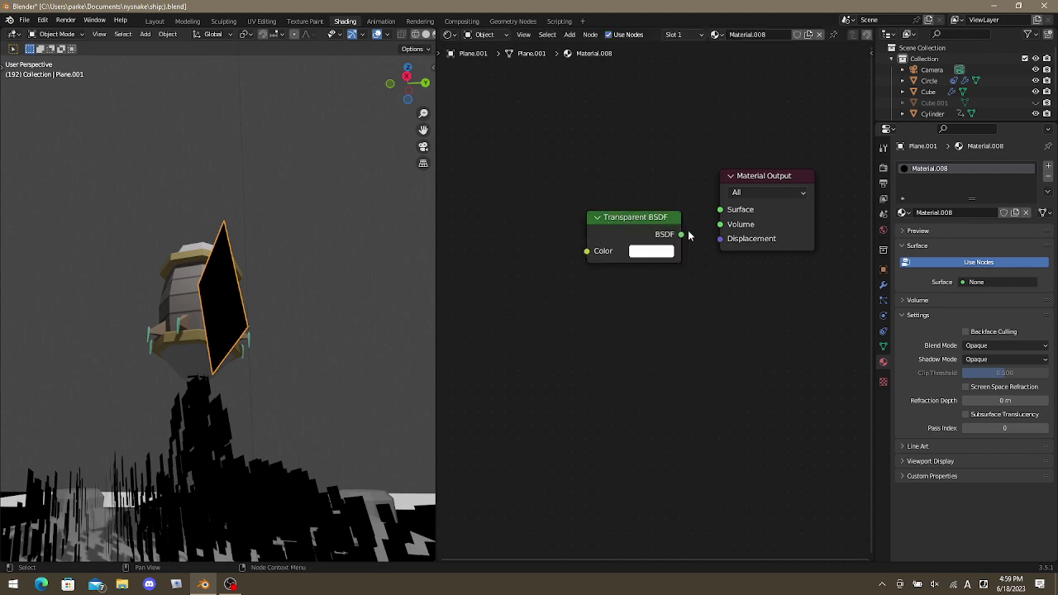
pyautogui.moveTo(681, 234); pyautogui.dragTo(720, 211)
pyautogui.moveTo(636, 217); pyautogui.dragTo(623, 212)
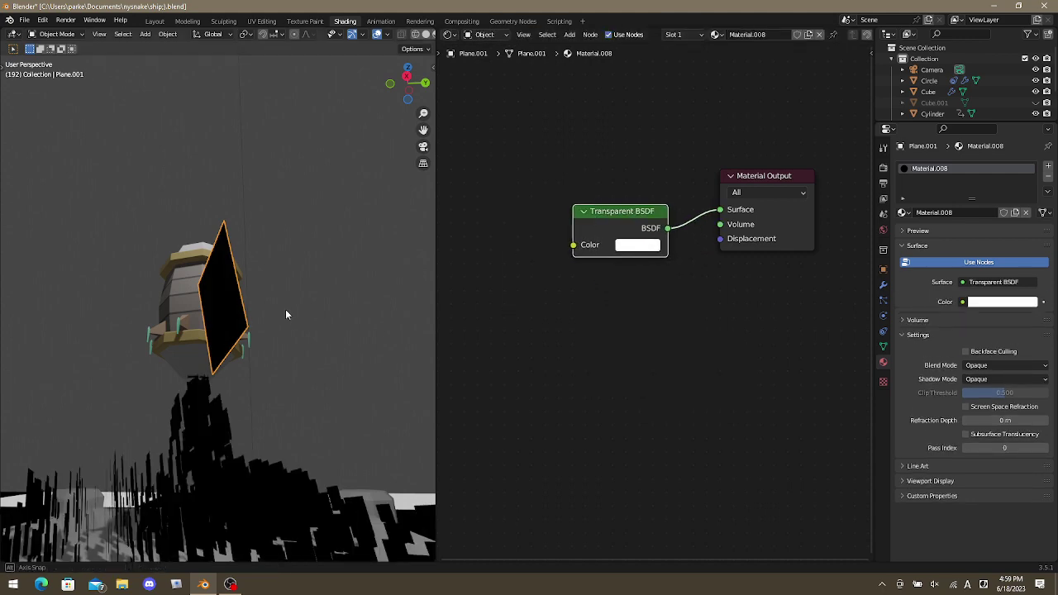
# Show the hidden Cube.001 object, hide it again, and examine the plane's transparency up close.
pyautogui.moveTo(285, 310)
pyautogui.mouseDown(button='middle')
pyautogui.moveTo(205, 340)
pyautogui.moveTo(350, 322)
pyautogui.moveTo(287, 296)
pyautogui.mouseUp(button='middle')
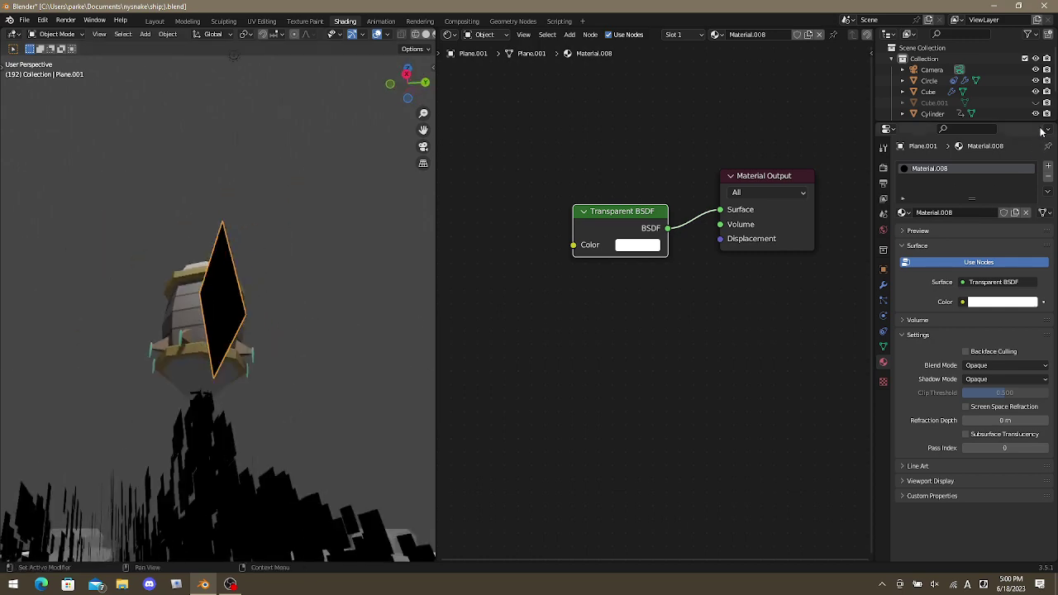
pyautogui.click(1036, 103)
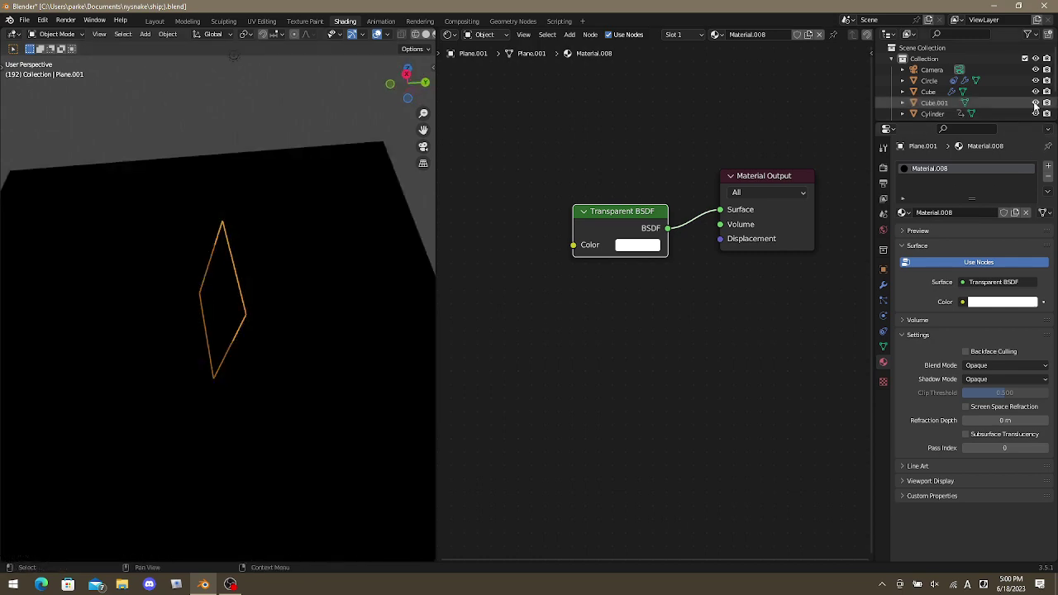
pyautogui.click(1036, 102)
pyautogui.moveTo(199, 347); pyautogui.dragTo(226, 353, button='middle')
pyautogui.scroll(3, 227, 353)
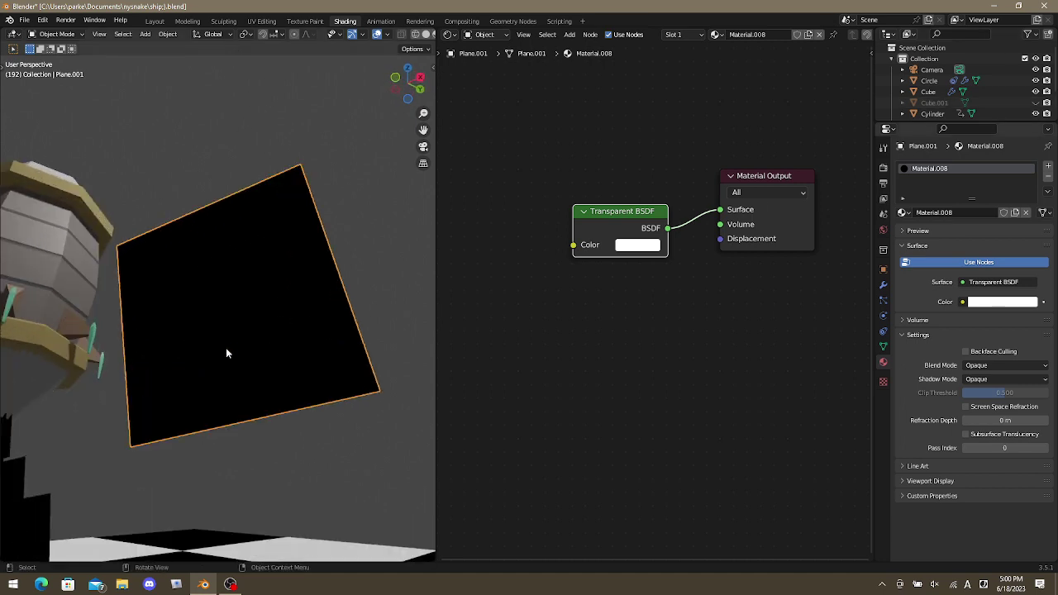
# Move the Transparent BSDF node aside and add a Diffuse BSDF node above it.
pyautogui.scroll(3, 226, 353)
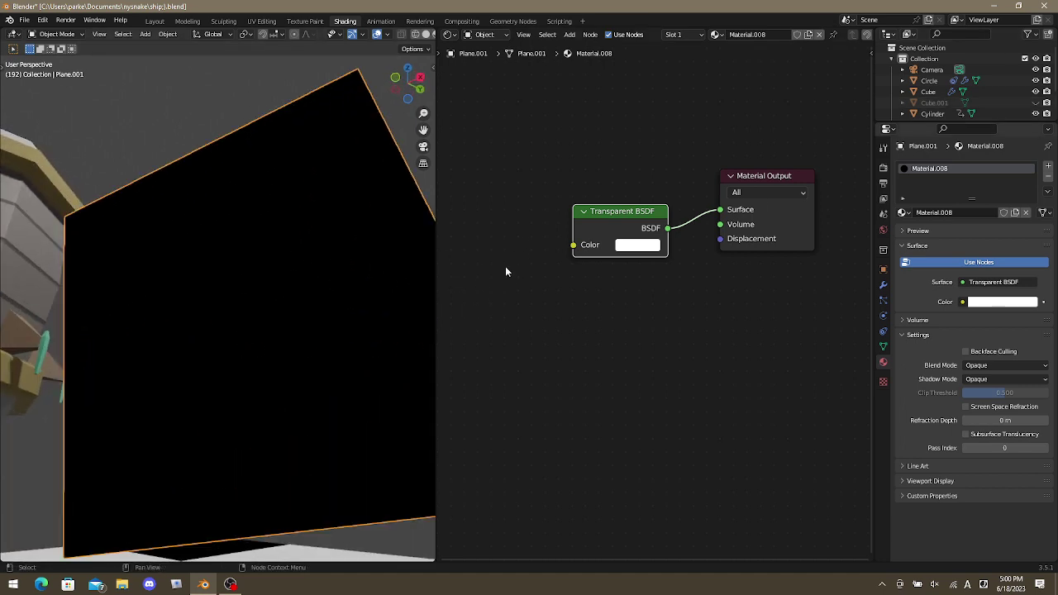
pyautogui.moveTo(355, 286); pyautogui.dragTo(295, 292, button='middle')
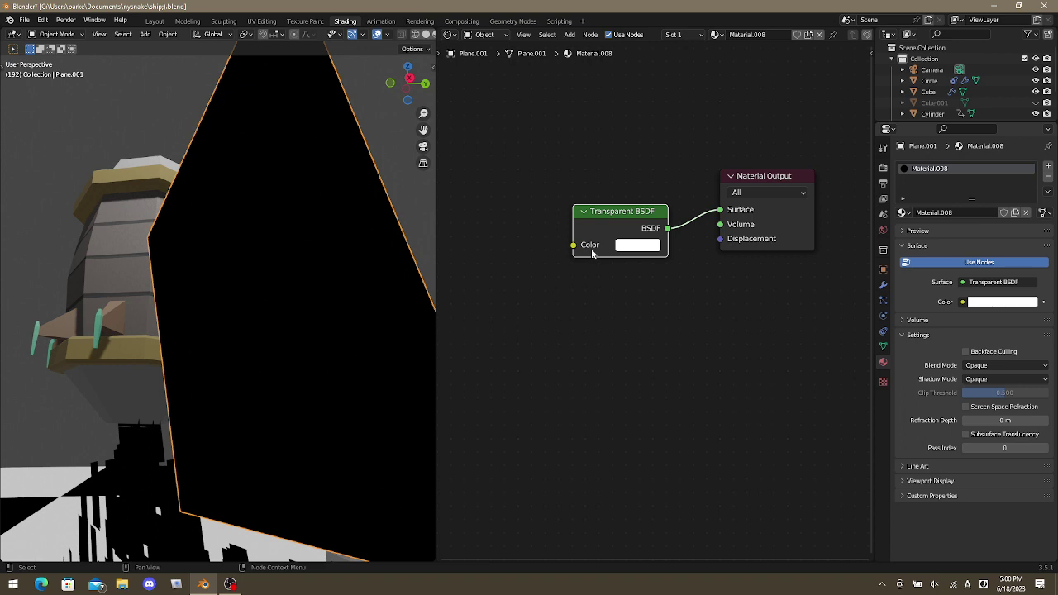
pyautogui.moveTo(592, 252); pyautogui.dragTo(566, 262)
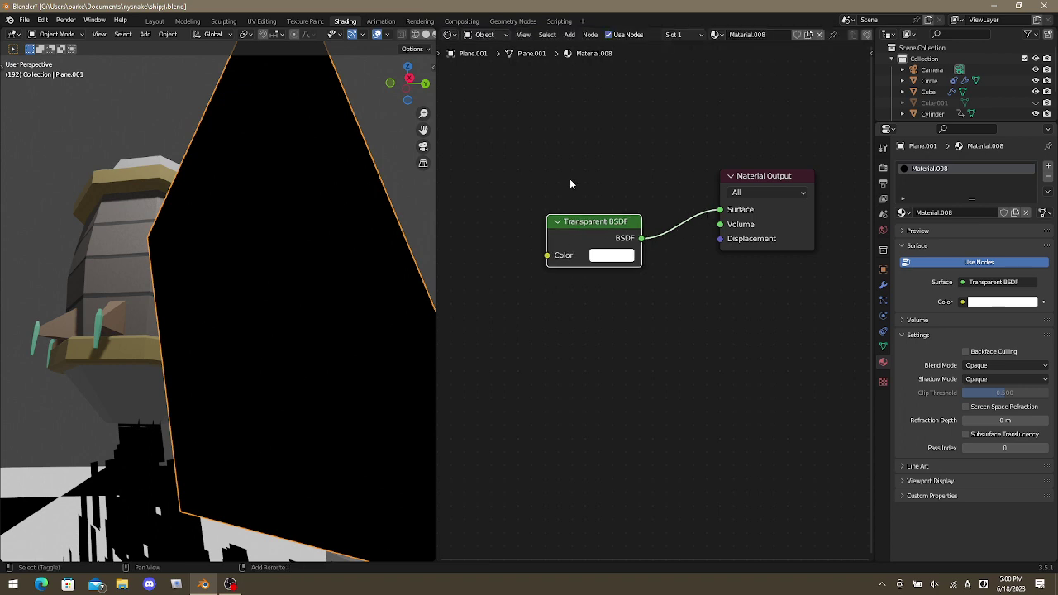
pyautogui.click(552, 158)
pyautogui.hotkey('shift', 'a')
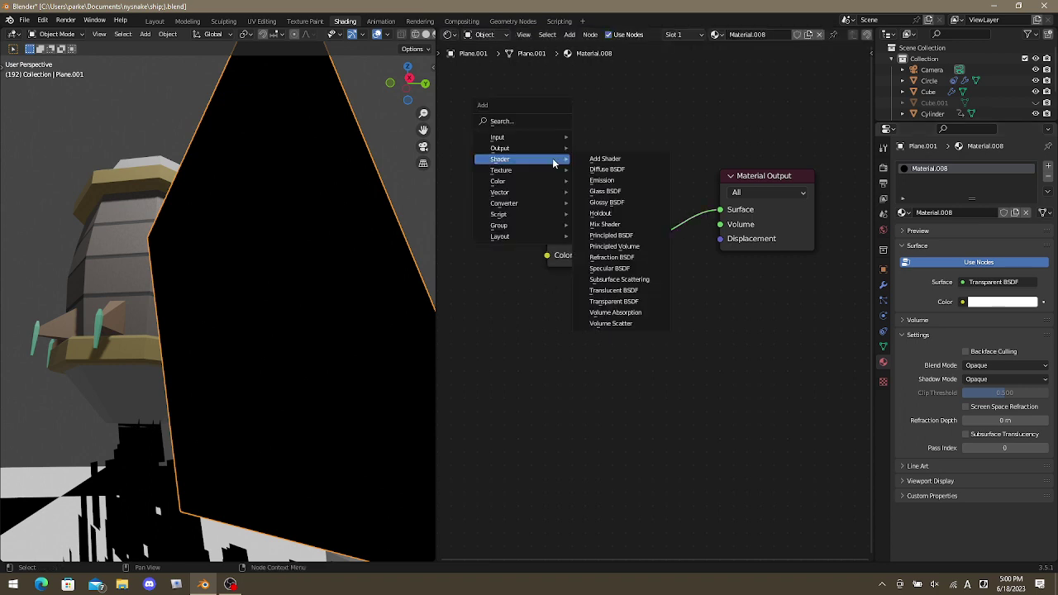
pyautogui.click(619, 169)
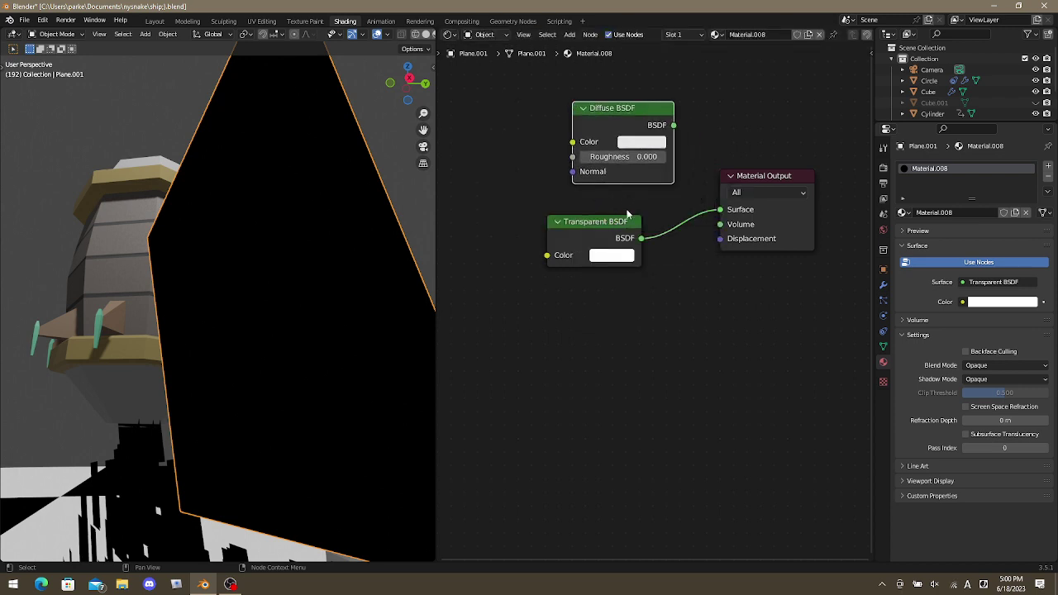
# Add a Principled BSDF node below the Transparent BSDF node.
pyautogui.hotkey('shift', 'a')
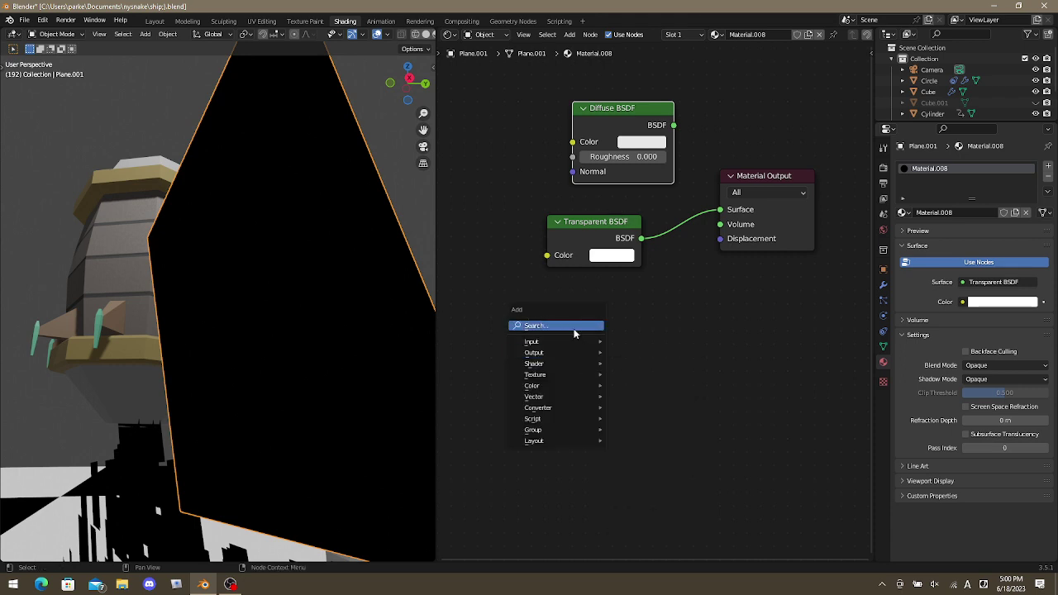
pyautogui.moveTo(562, 364)
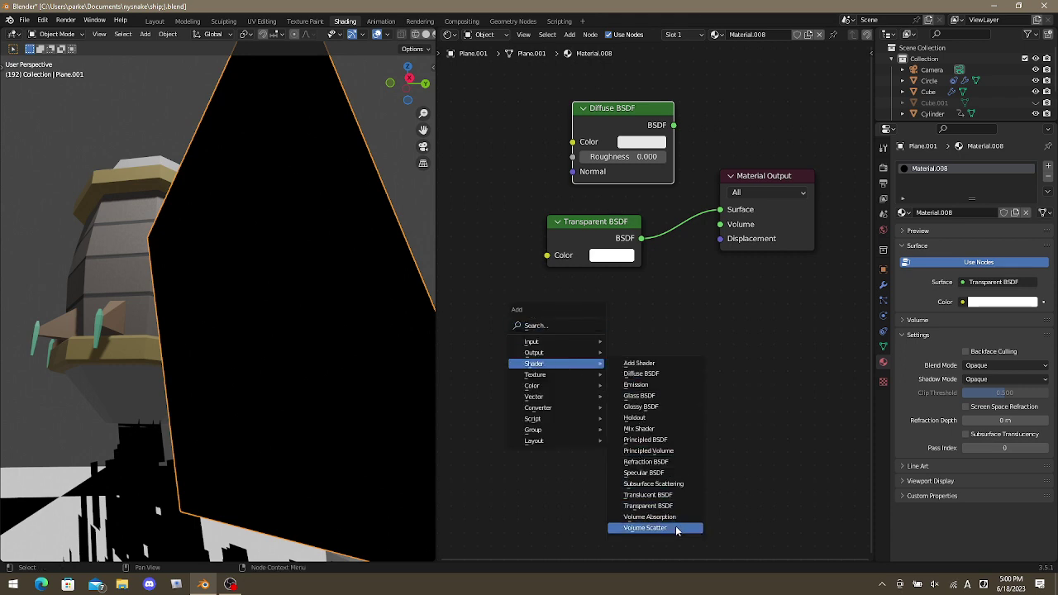
pyautogui.click(648, 441)
pyautogui.click(640, 447)
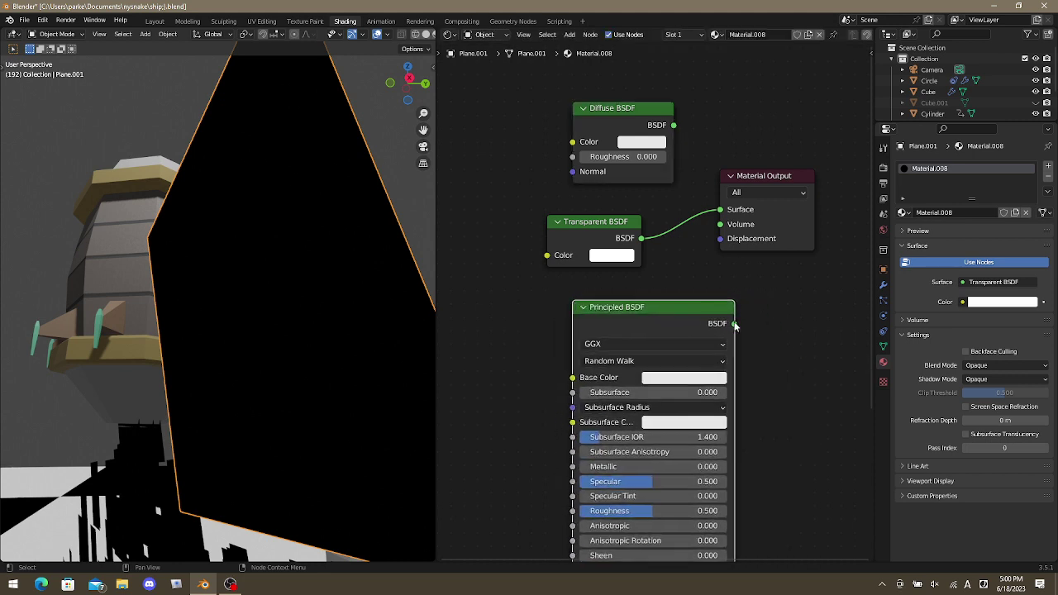
# Delete the Diffuse BSDF and Transparent BSDF nodes and connect the Principled BSDF to the Material Output's Surface input.
pyautogui.moveTo(637, 277); pyautogui.dragTo(581, 124)
pyautogui.press('x')
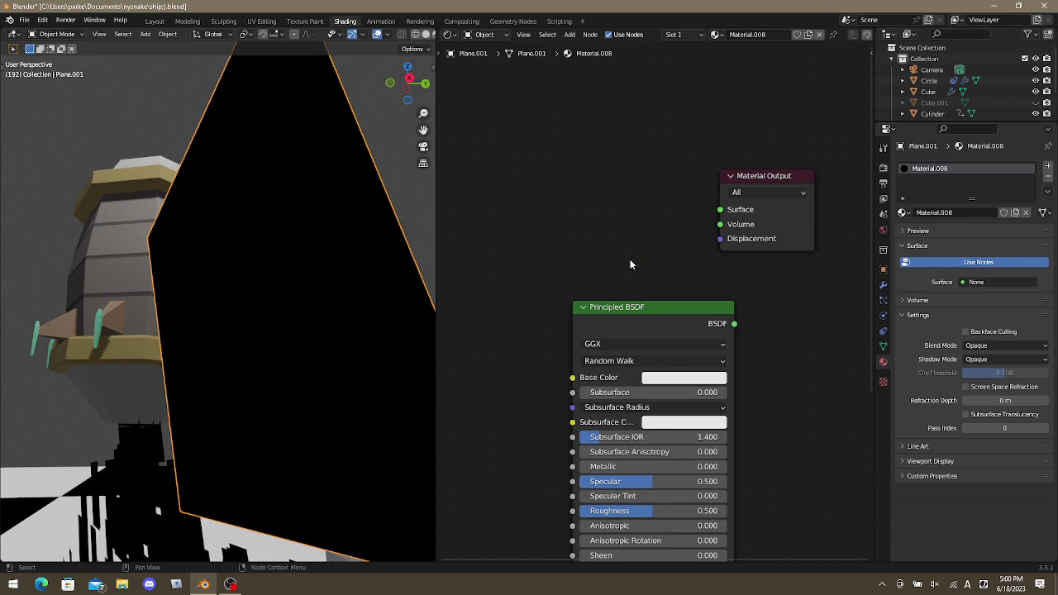
pyautogui.click(640, 314)
pyautogui.moveTo(640, 314); pyautogui.dragTo(591, 195)
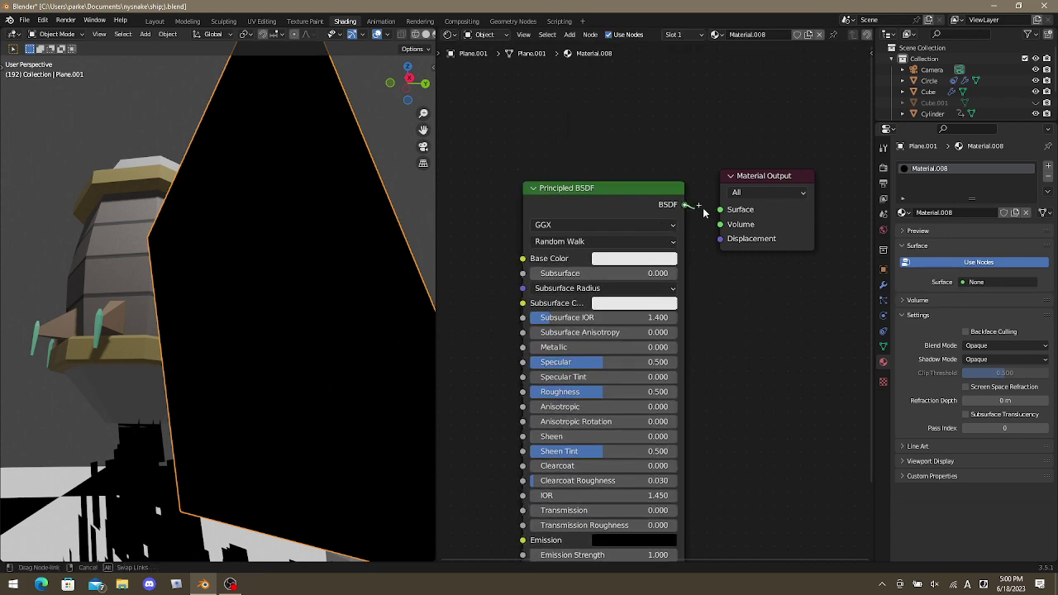
pyautogui.moveTo(685, 205); pyautogui.dragTo(720, 210)
# Lower the Principled BSDF's Alpha to 0.141 and compare the plane in Material Preview and Rendered shading.
pyautogui.keyDown('shift'); pyautogui.scroll(-5, 646, 398); pyautogui.keyUp('shift')
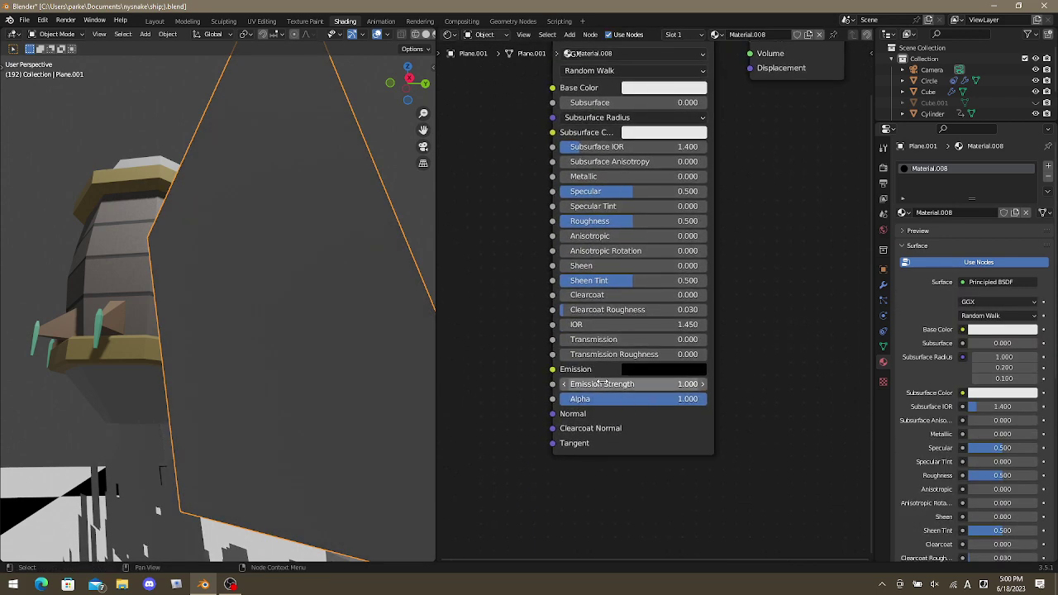
pyautogui.moveTo(620, 399); pyautogui.dragTo(494, 400)
pyautogui.moveTo(405, 352); pyautogui.dragTo(305, 327, button='middle')
pyautogui.press('z')
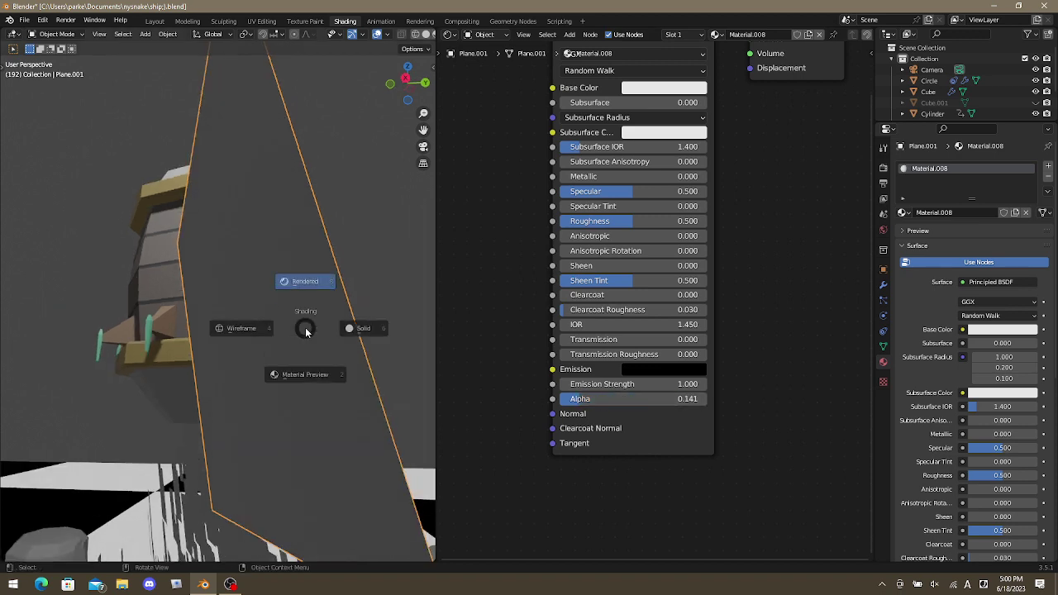
pyautogui.press('z')
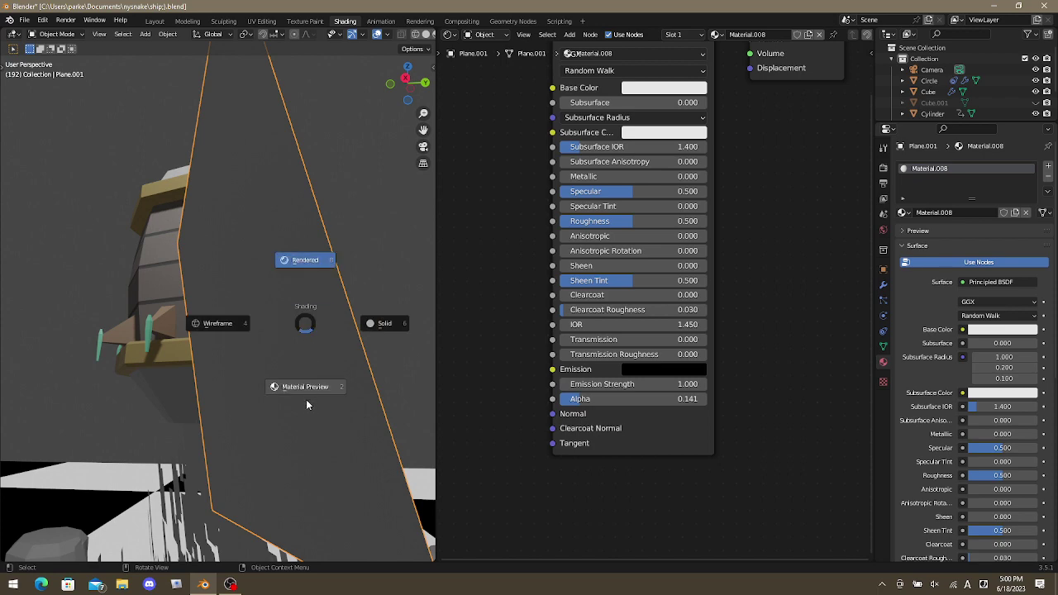
pyautogui.click(306, 406)
pyautogui.moveTo(309, 327); pyautogui.dragTo(285, 335, button='middle')
pyautogui.press('z')
pyautogui.click(292, 264)
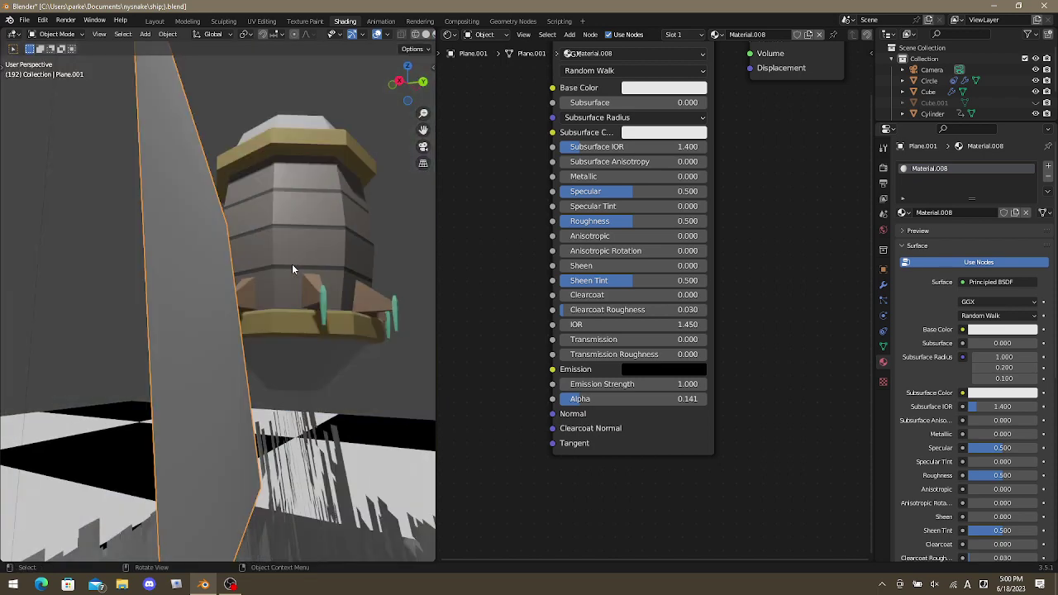
pyautogui.moveTo(292, 269); pyautogui.dragTo(314, 266, button='middle')
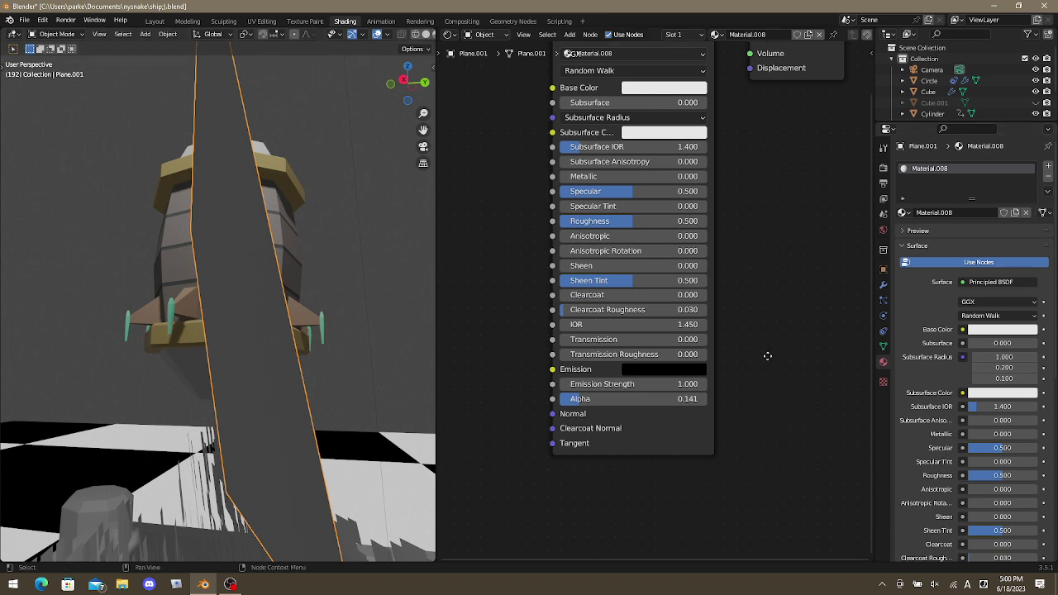
# Set the Principled BSDF's Transmission to 1.000 and its Emission Strength to 62.100.
pyautogui.moveTo(770, 361); pyautogui.dragTo(765, 411, button='middle')
pyautogui.moveTo(611, 395); pyautogui.dragTo(703, 393)
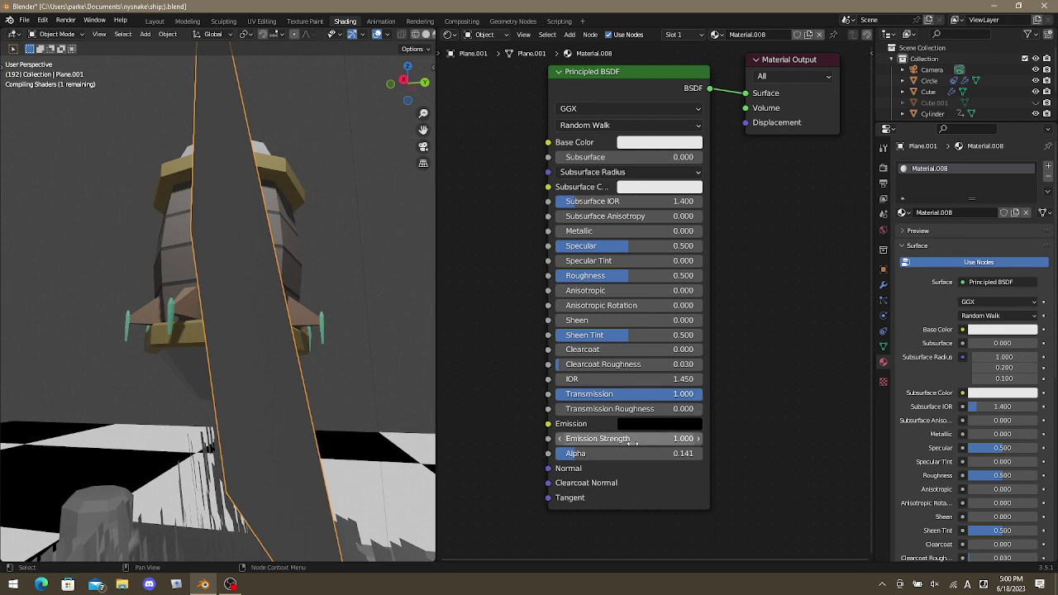
pyautogui.moveTo(632, 444); pyautogui.dragTo(686, 444)
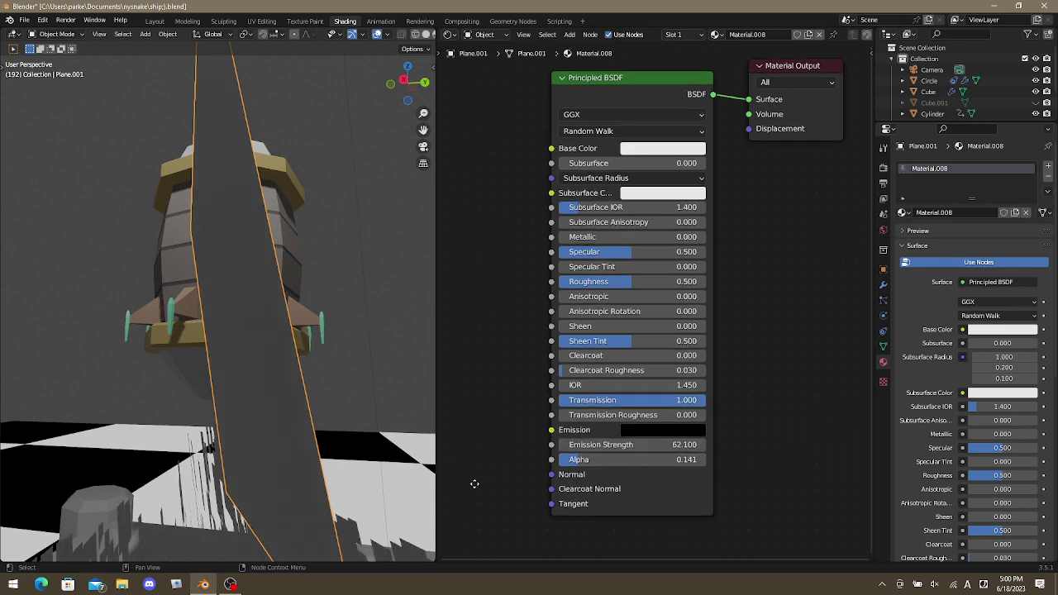
# Delete the Principled BSDF node from the plane's material.
pyautogui.scroll(-3, 472, 485)
pyautogui.moveTo(640, 500); pyautogui.dragTo(581, 488, button='middle')
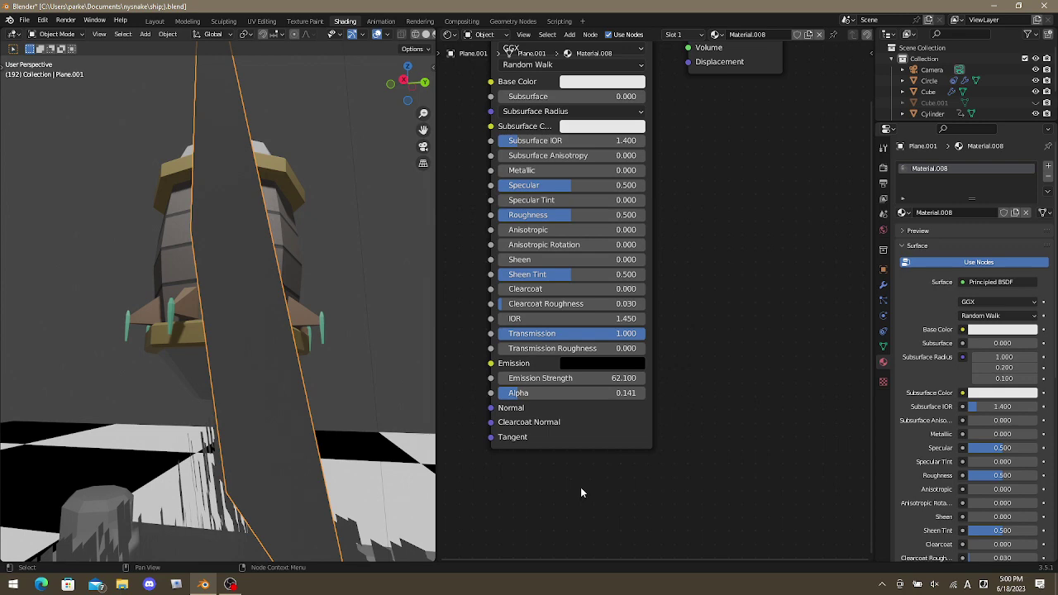
pyautogui.scroll(5, 697, 284)
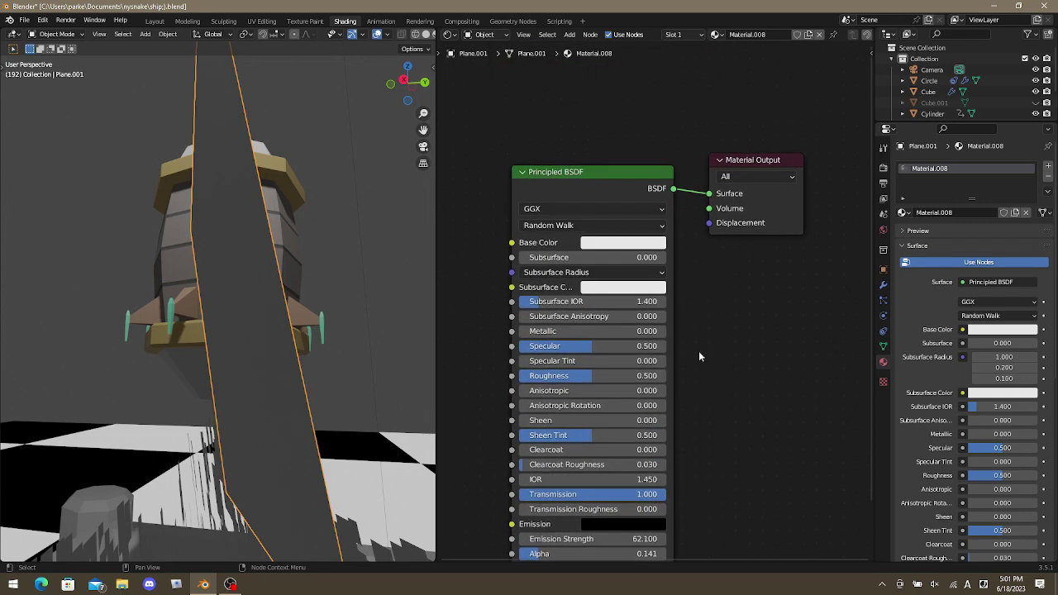
pyautogui.click(623, 189)
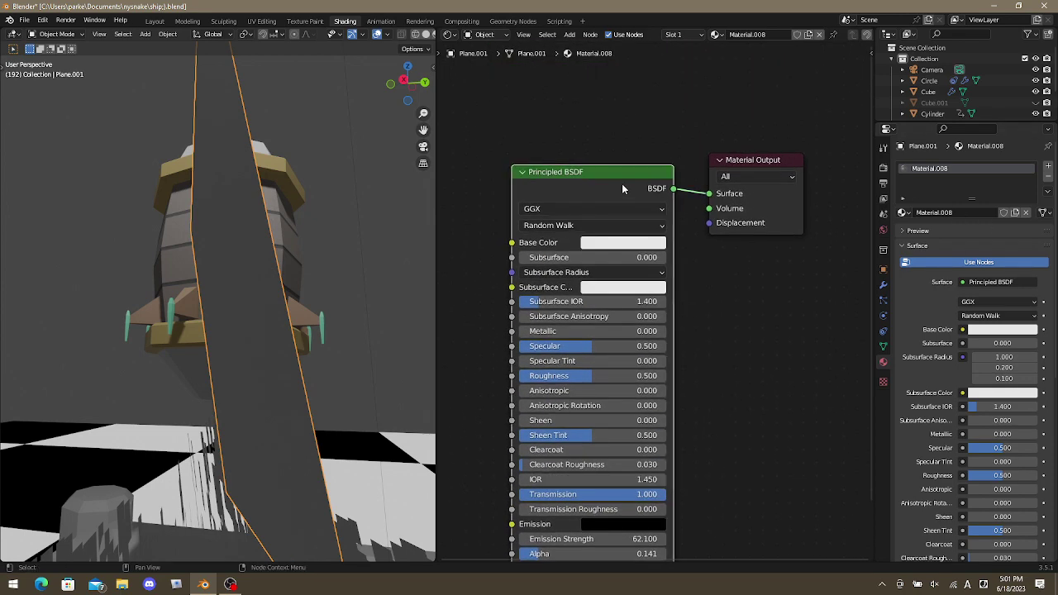
pyautogui.press('x')
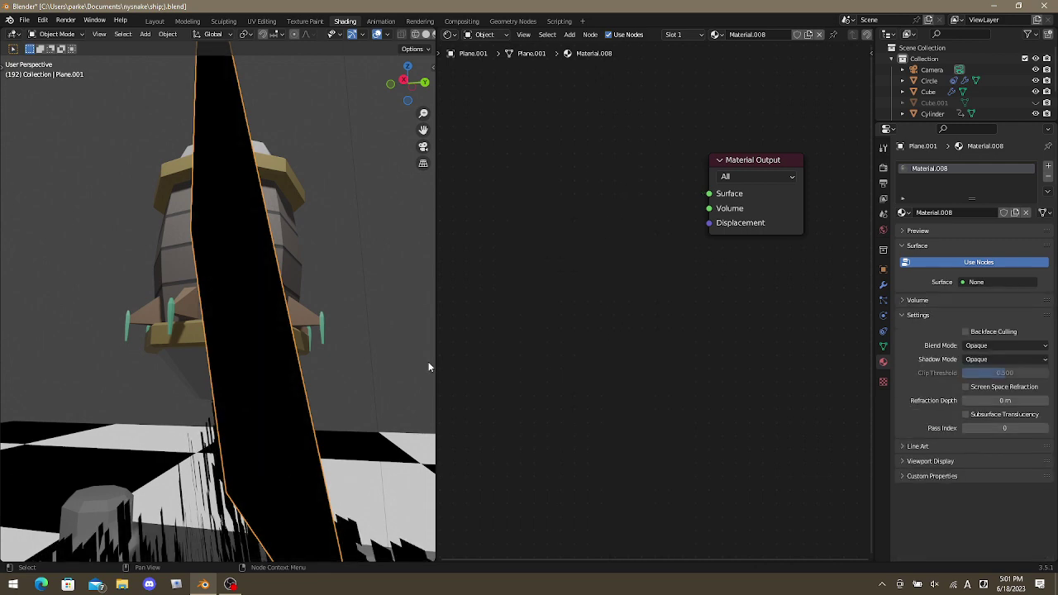
# Play the animation with the whole scene in view and connect a new Volume Scatter node to the Material Output's Volume input.
pyautogui.moveTo(282, 356); pyautogui.dragTo(330, 356, button='middle')
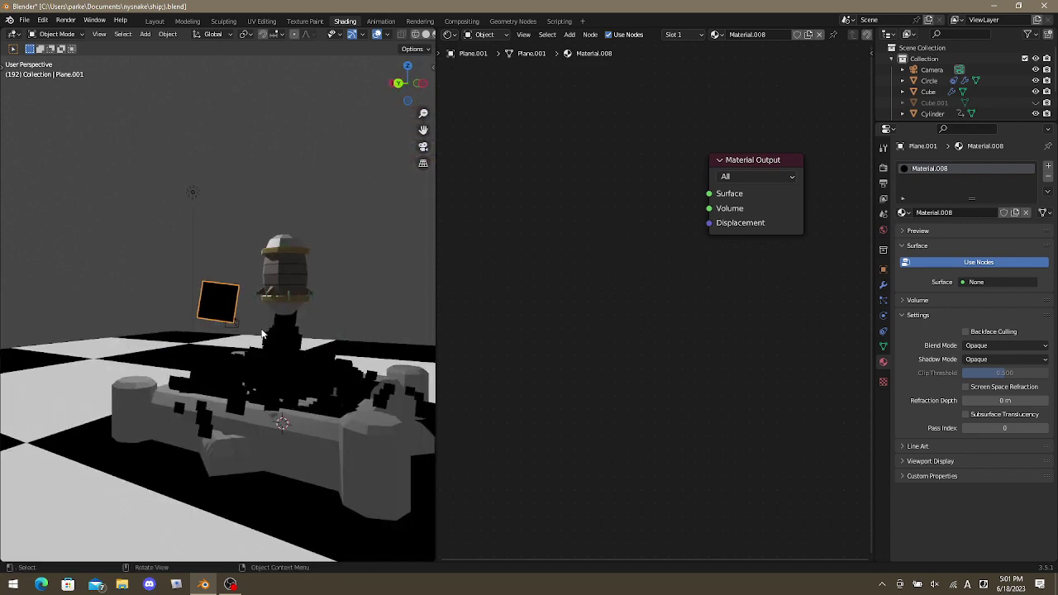
pyautogui.press('space')
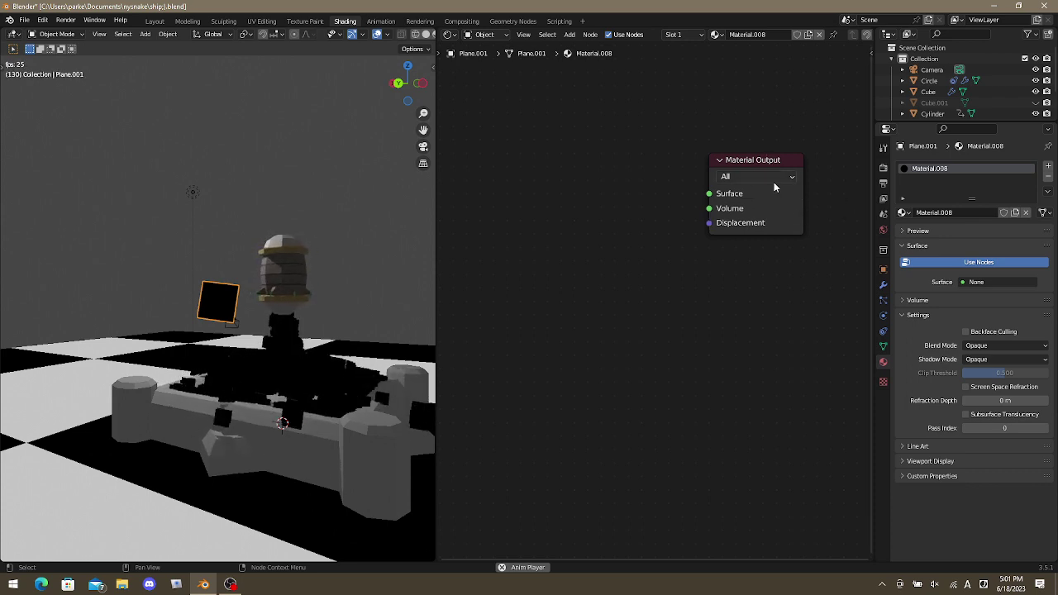
pyautogui.hotkey('shift', 'a')
pyautogui.moveTo(633, 228)
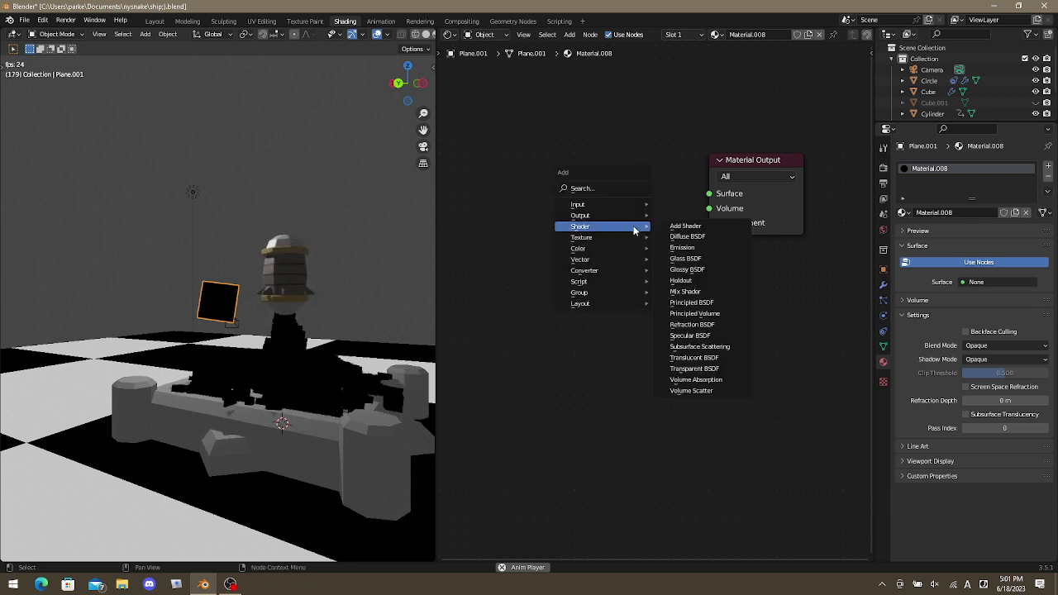
pyautogui.click(703, 391)
pyautogui.click(510, 138)
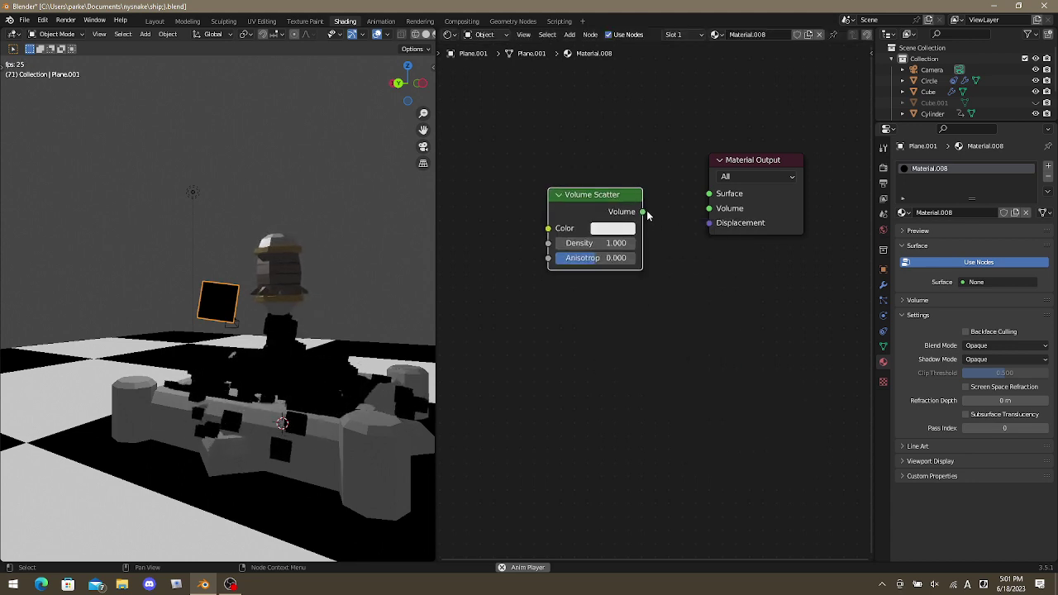
pyautogui.moveTo(643, 211); pyautogui.dragTo(708, 209)
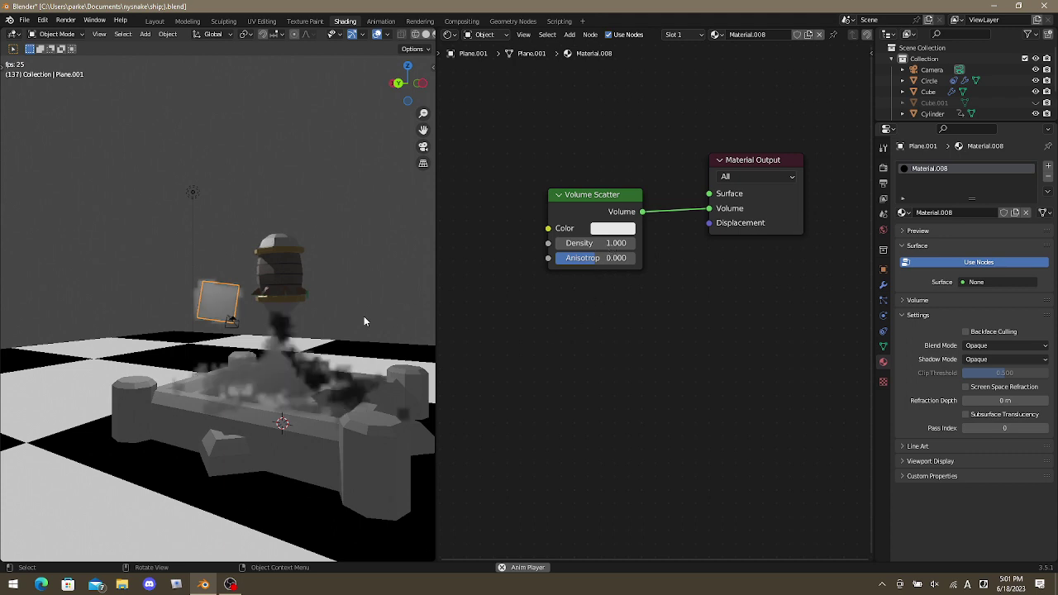
# Reroute the Volume Scatter output to the Surface input and move the node down, away from the Material Output.
pyautogui.scroll(3, 364, 316)
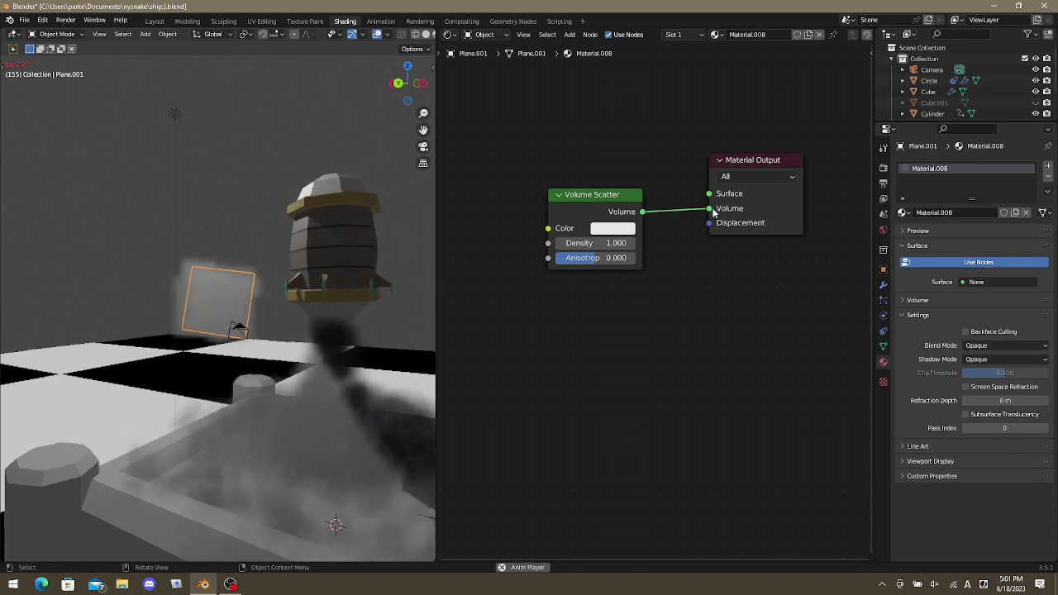
pyautogui.moveTo(709, 208)
pyautogui.mouseDown()
pyautogui.moveTo(656, 217)
pyautogui.moveTo(709, 194)
pyautogui.mouseUp()
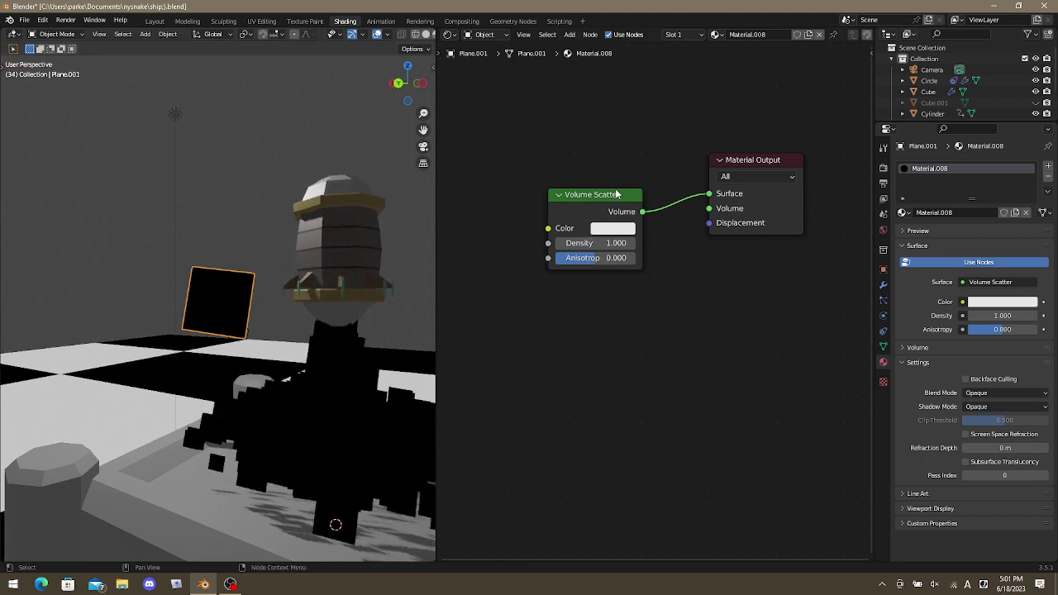
pyautogui.moveTo(616, 193); pyautogui.dragTo(547, 290)
# Add a Transparent BSDF node above Volume Scatter and connect it to the Volume input in place of the Volume Scatter link.
pyautogui.hotkey('shift', 'a')
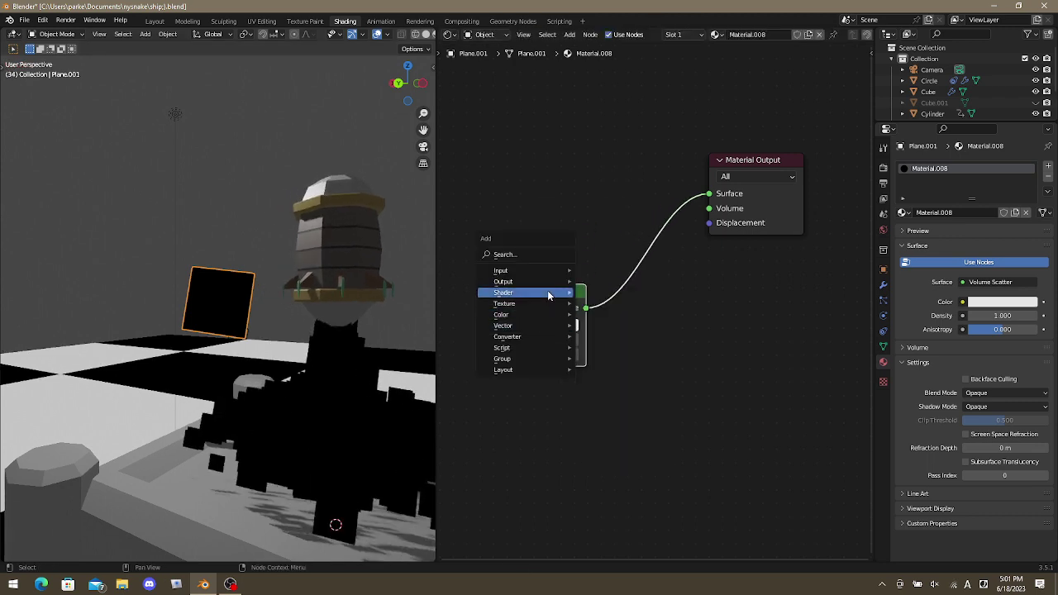
pyautogui.moveTo(547, 293)
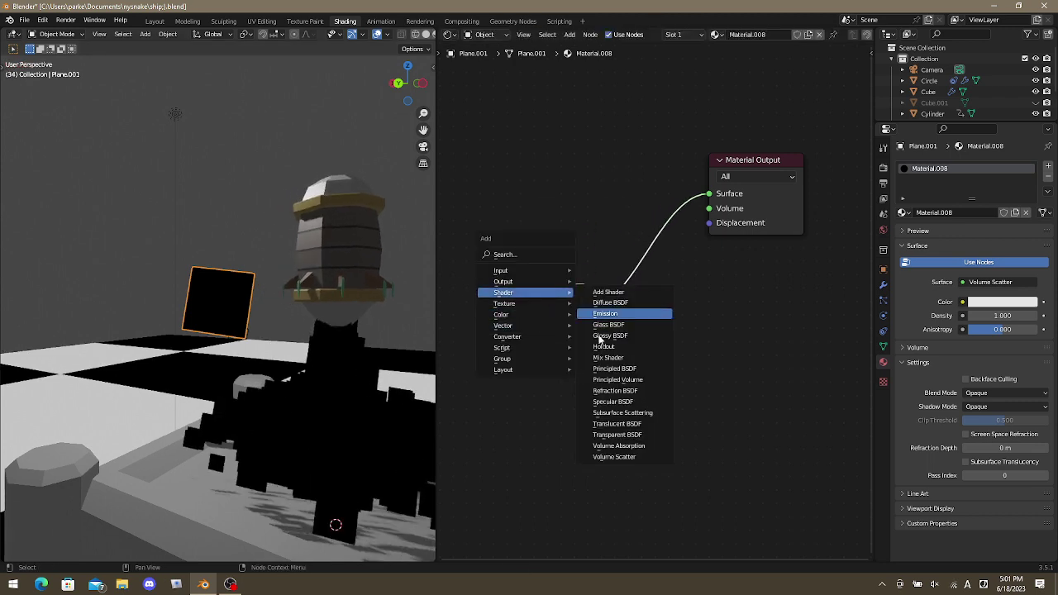
pyautogui.click(631, 437)
pyautogui.click(585, 185)
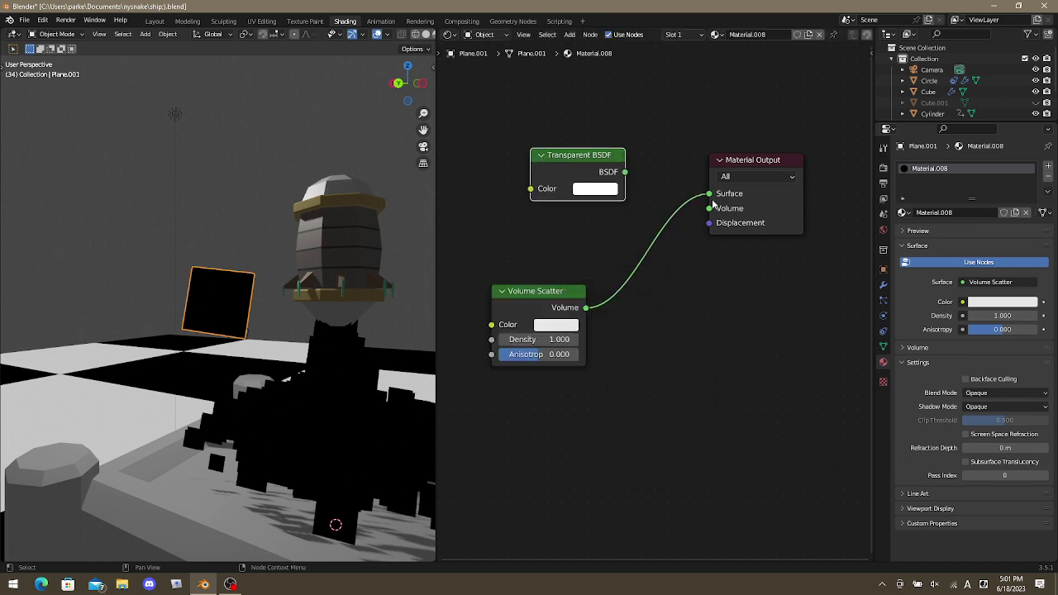
pyautogui.moveTo(709, 193)
pyautogui.mouseDown()
pyautogui.moveTo(649, 230)
pyautogui.moveTo(637, 203)
pyautogui.moveTo(711, 223)
pyautogui.moveTo(716, 213)
pyautogui.mouseUp()
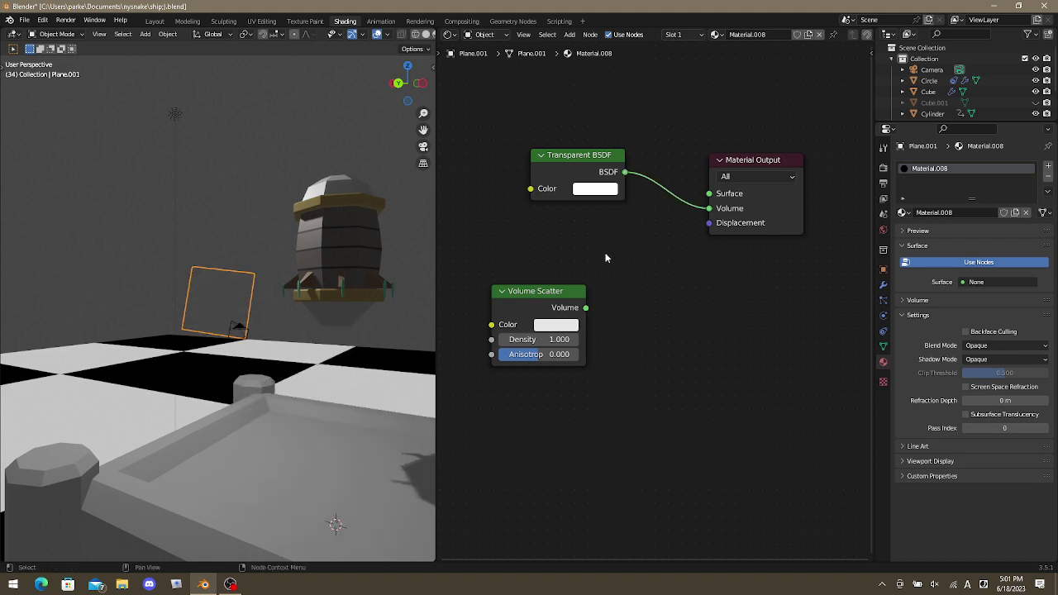
# Darken the Transparent BSDF colour to dark grey and check the plane beside the ship.
pyautogui.click(597, 190)
pyautogui.moveTo(693, 252); pyautogui.dragTo(690, 296)
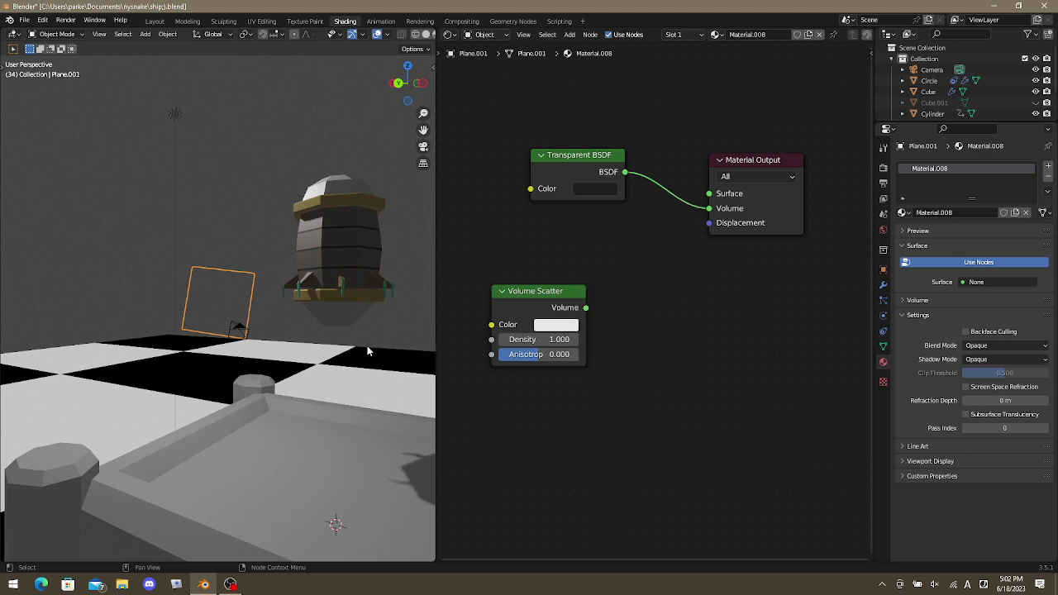
pyautogui.moveTo(393, 341)
pyautogui.mouseDown(button='middle')
pyautogui.moveTo(351, 359)
pyautogui.moveTo(331, 353)
pyautogui.moveTo(383, 349)
pyautogui.mouseUp(button='middle')
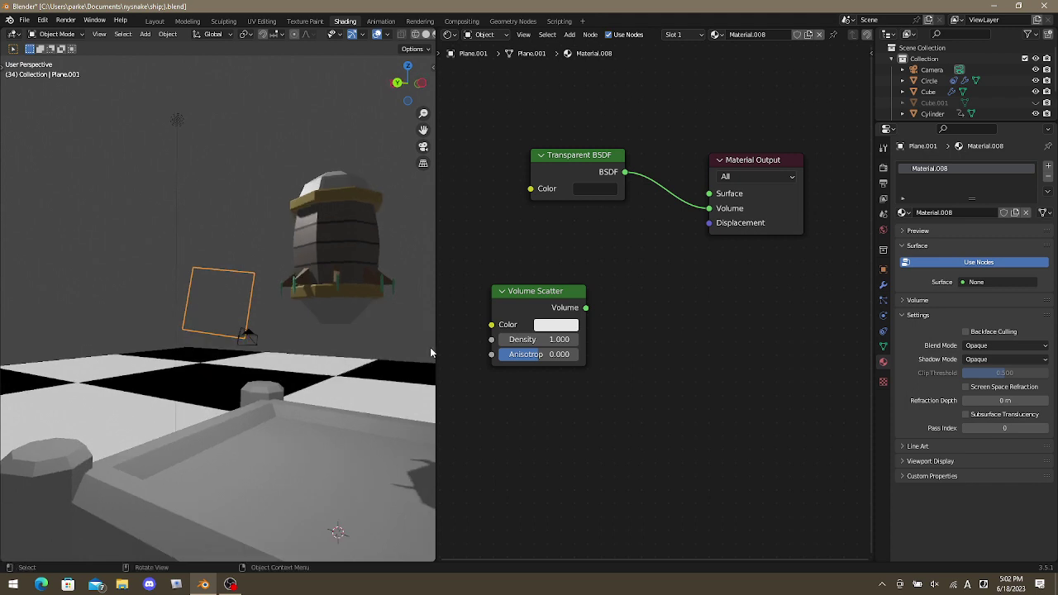
# Delete the Transparent BSDF node and select the Volume Scatter node.
pyautogui.click(595, 167)
pyautogui.press('x')
pyautogui.click(565, 312)
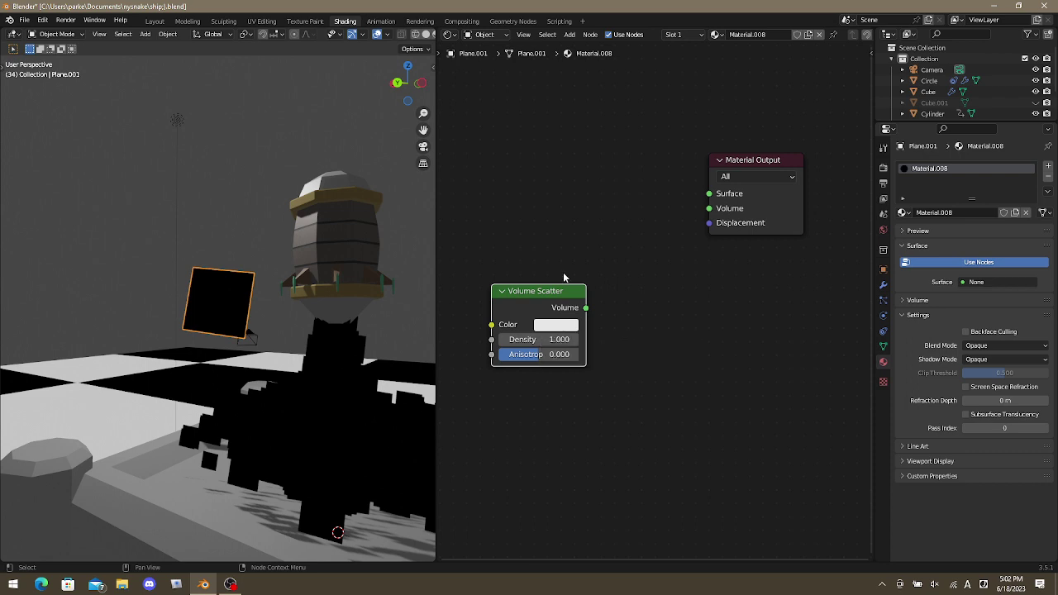
# Connect the Volume Scatter output to the Material Output's Volume input and check the plane and exhaust from several angles.
pyautogui.moveTo(586, 307); pyautogui.dragTo(714, 213)
pyautogui.moveTo(685, 262); pyautogui.dragTo(683, 273)
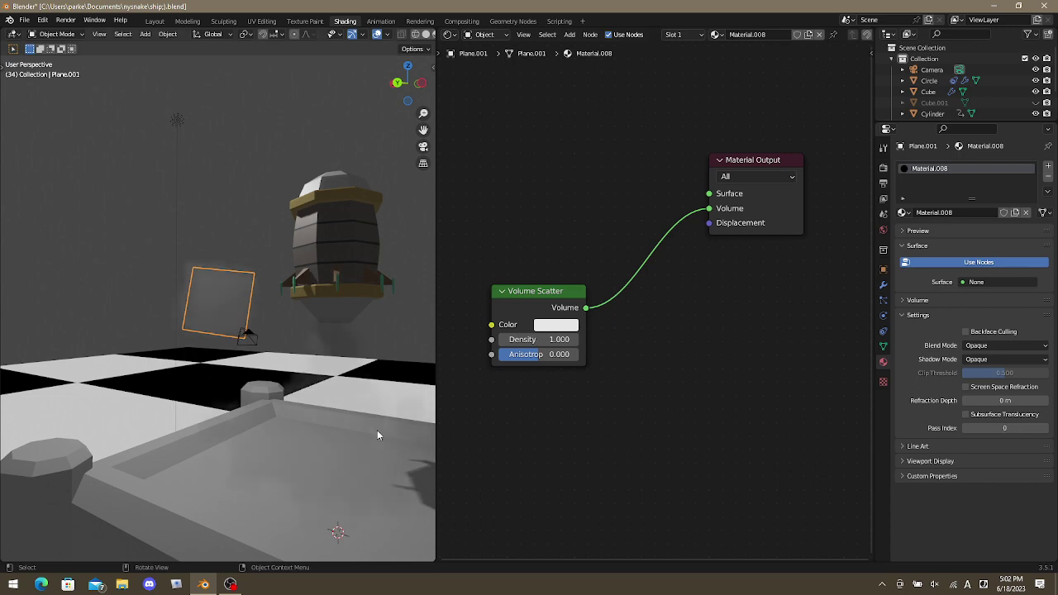
pyautogui.moveTo(385, 405); pyautogui.dragTo(345, 373, button='middle')
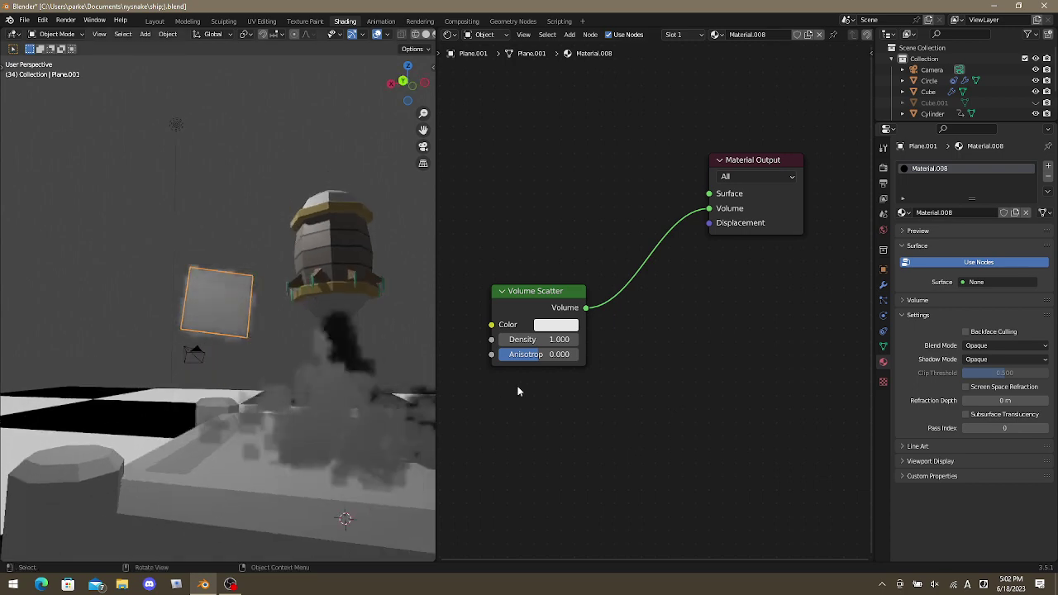
pyautogui.moveTo(123, 394)
pyautogui.mouseDown(button='middle')
pyautogui.moveTo(156, 392)
pyautogui.moveTo(95, 401)
pyautogui.moveTo(21, 501)
pyautogui.moveTo(5, 386)
pyautogui.mouseUp(button='middle')
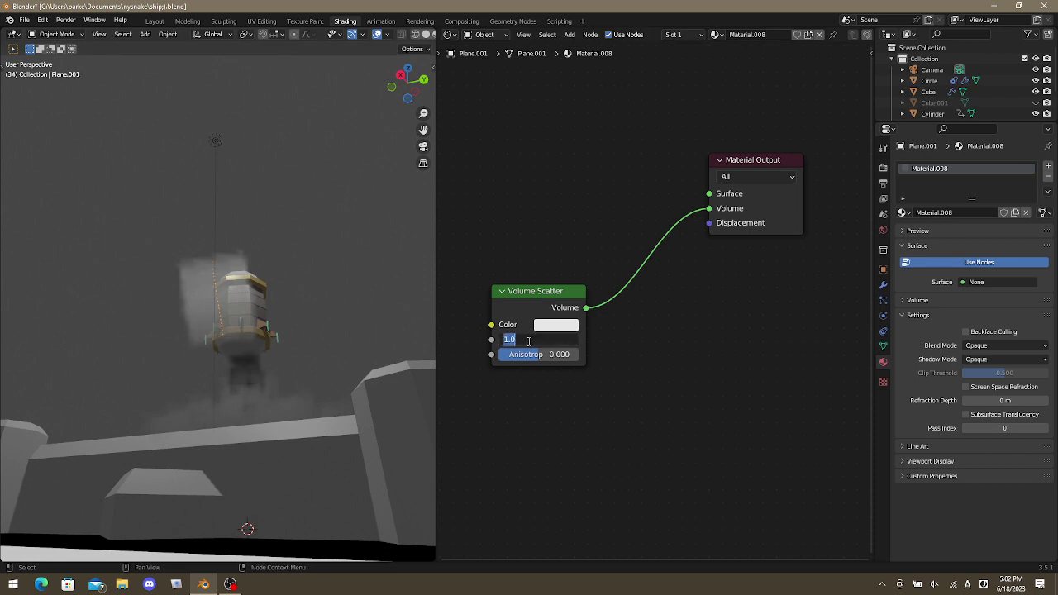
# Set the Volume Scatter node's density to 0.1.
pyautogui.press('Return')
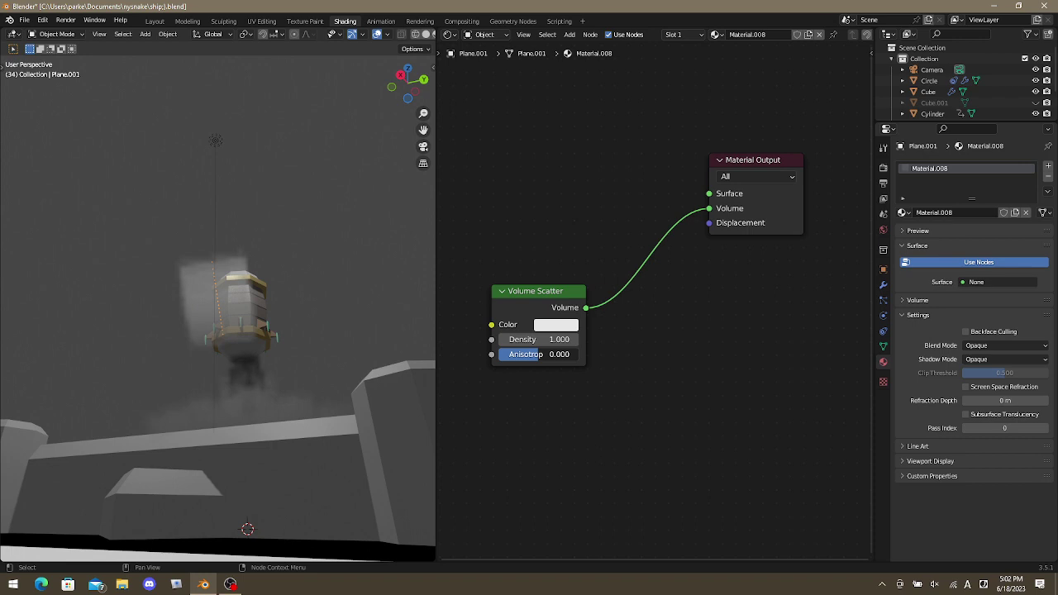
pyautogui.moveTo(538, 354)
pyautogui.mouseDown()
pyautogui.moveTo(501, 354)
pyautogui.moveTo(578, 354)
pyautogui.moveTo(539, 354)
pyautogui.mouseUp()
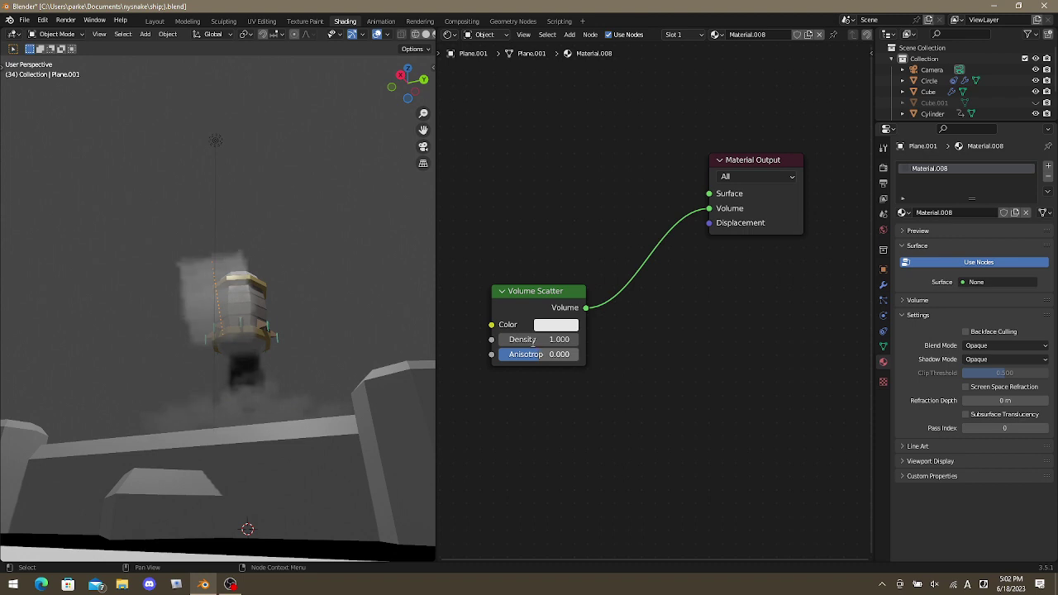
pyautogui.click(534, 339)
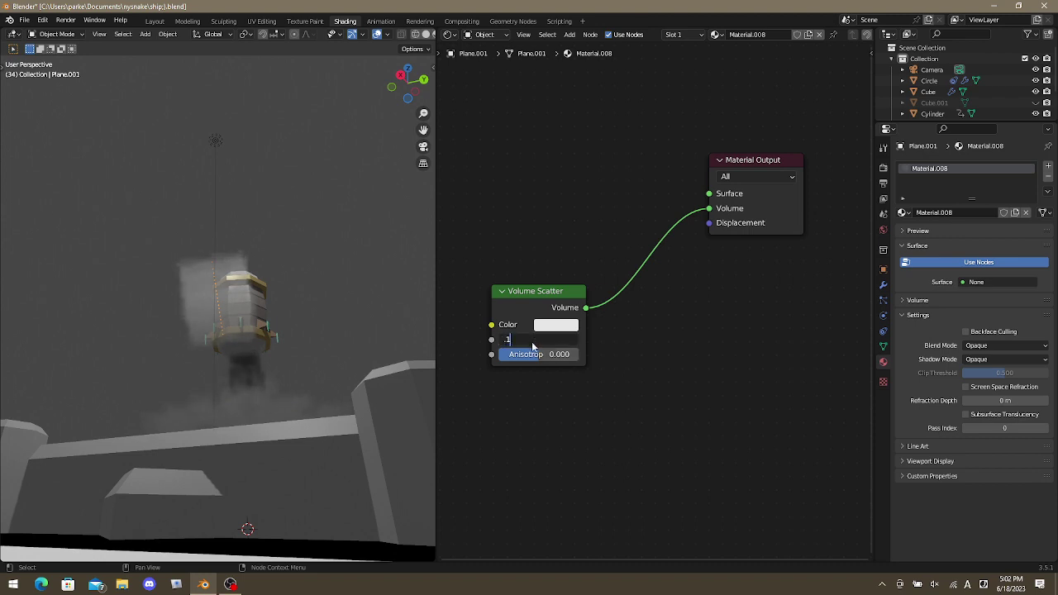
pyautogui.write('.1')
pyautogui.press('Return')
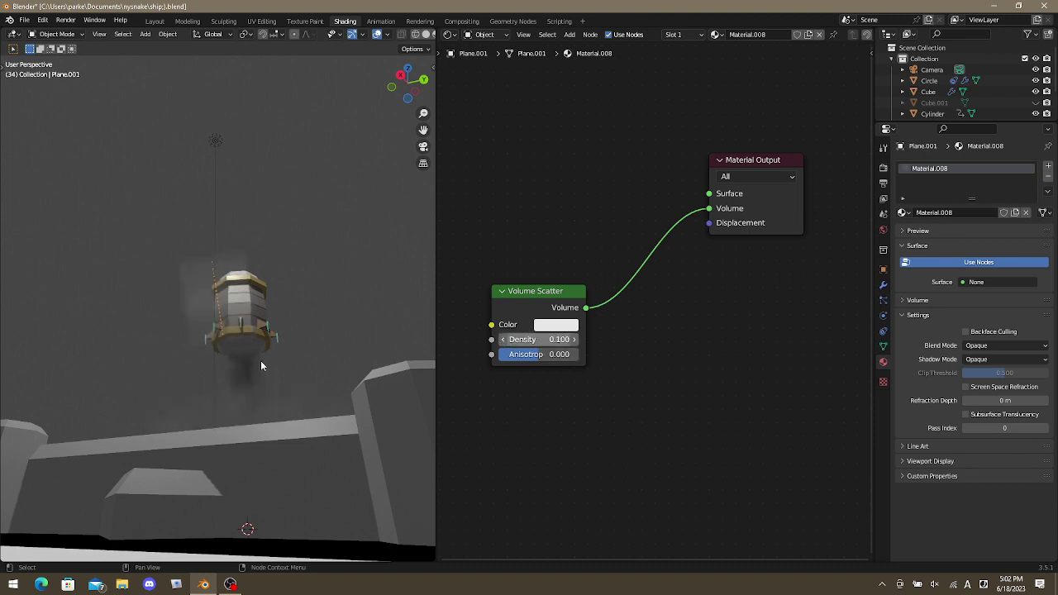
# Switch the viewport to Material Preview shading and inspect the exhaust beneath the ship.
pyautogui.moveTo(261, 366); pyautogui.dragTo(232, 381, button='middle')
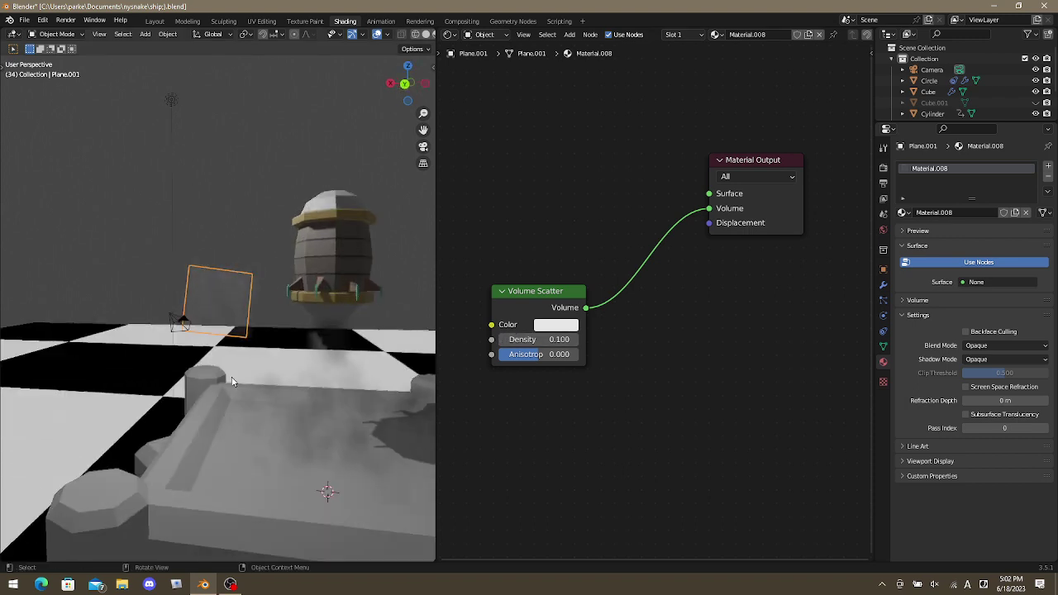
pyautogui.click(233, 443)
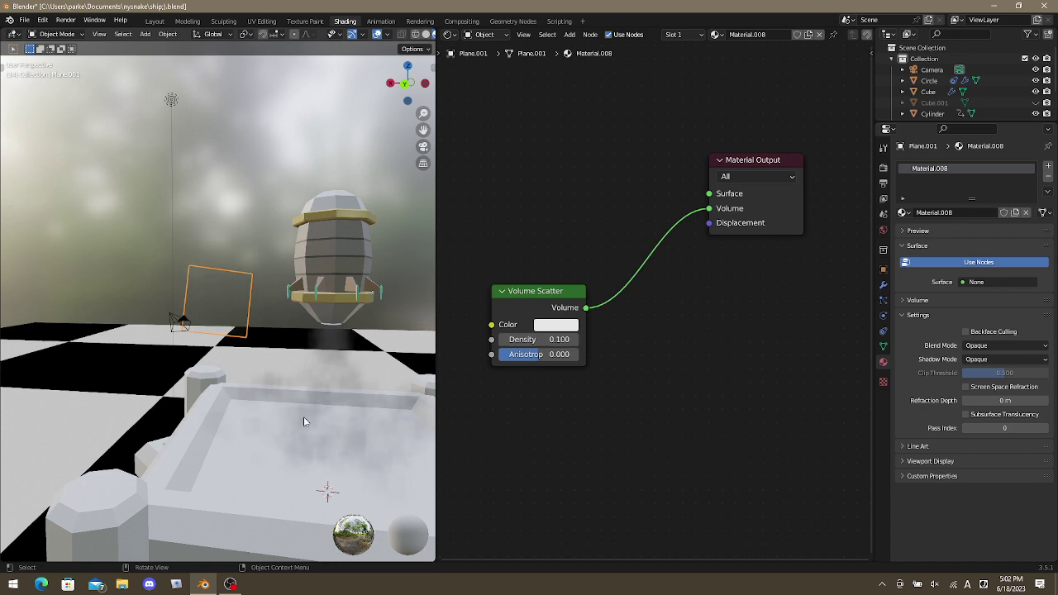
pyautogui.moveTo(323, 417); pyautogui.dragTo(347, 430, button='middle')
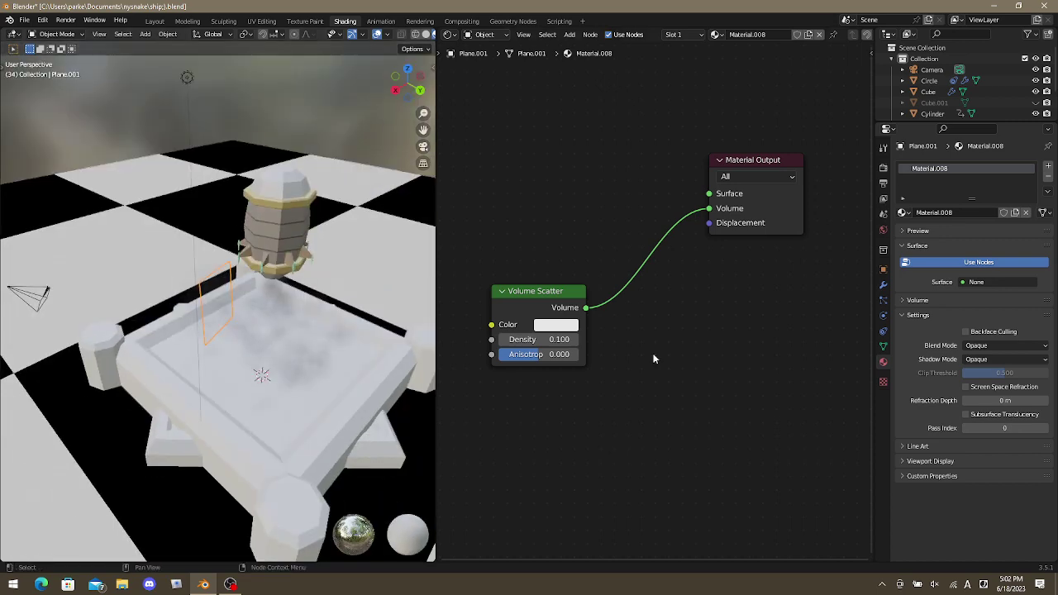
# Add a Principled Volume shader node below the Material Output and delete the Volume Scatter node.
pyautogui.hotkey('shift', 'a')
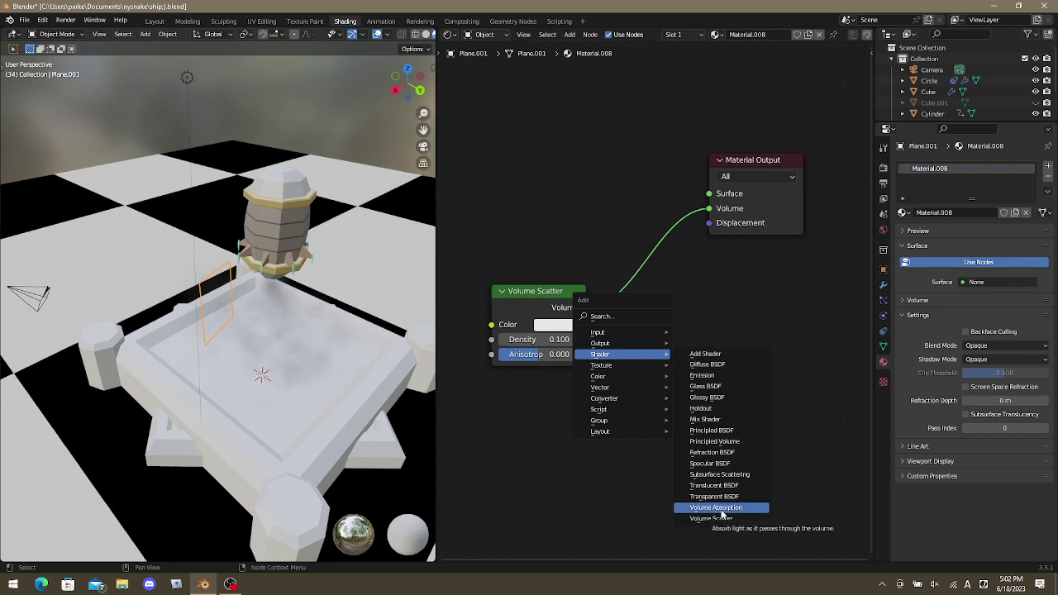
pyautogui.click(711, 441)
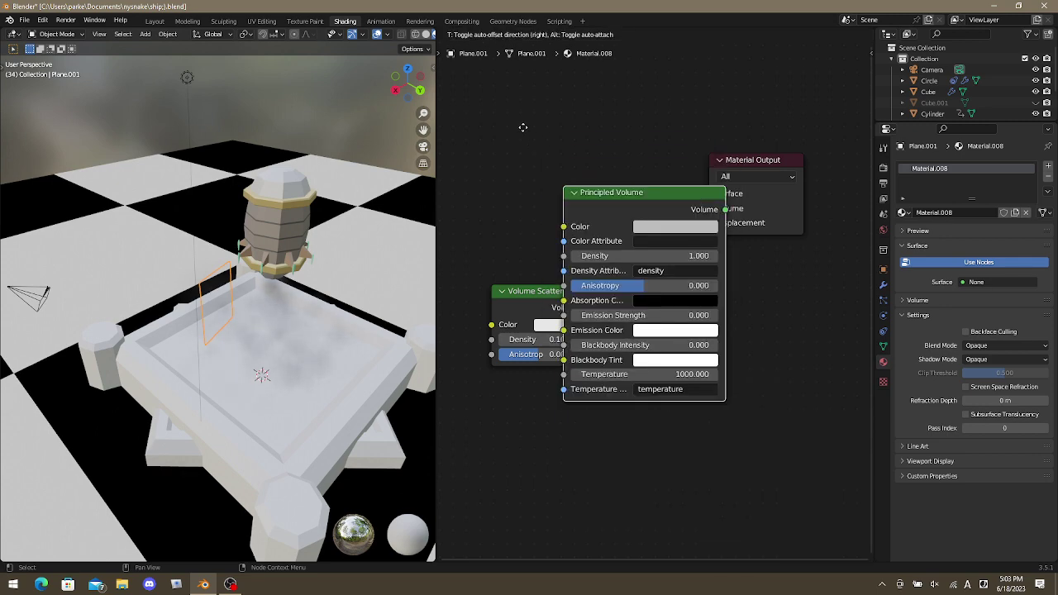
pyautogui.click(692, 407)
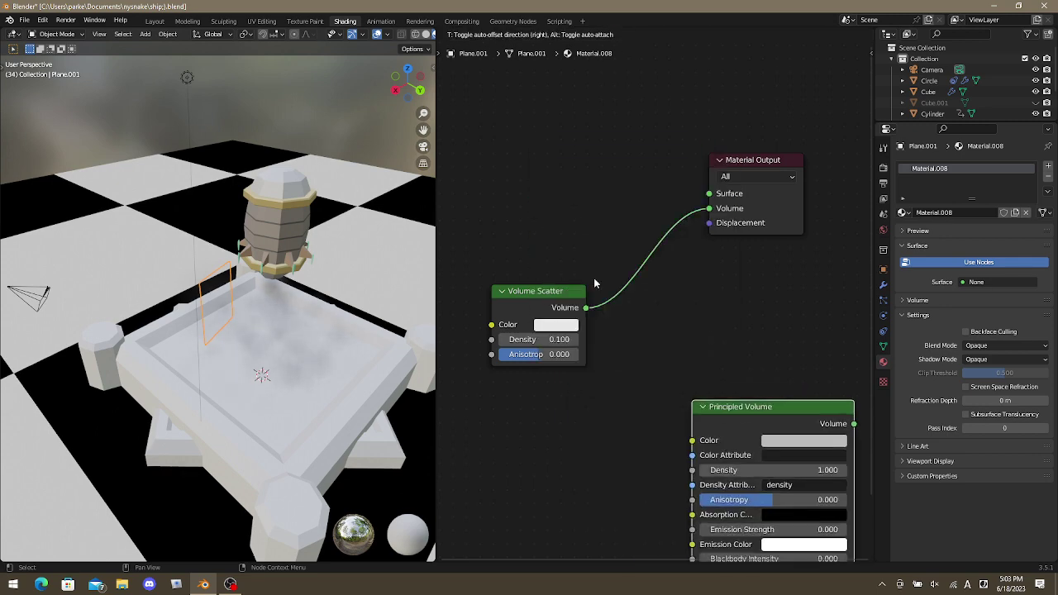
pyautogui.press('x')
pyautogui.moveTo(543, 309); pyautogui.dragTo(460, 222, button='middle')
pyautogui.moveTo(289, 348); pyautogui.dragTo(229, 368, button='middle')
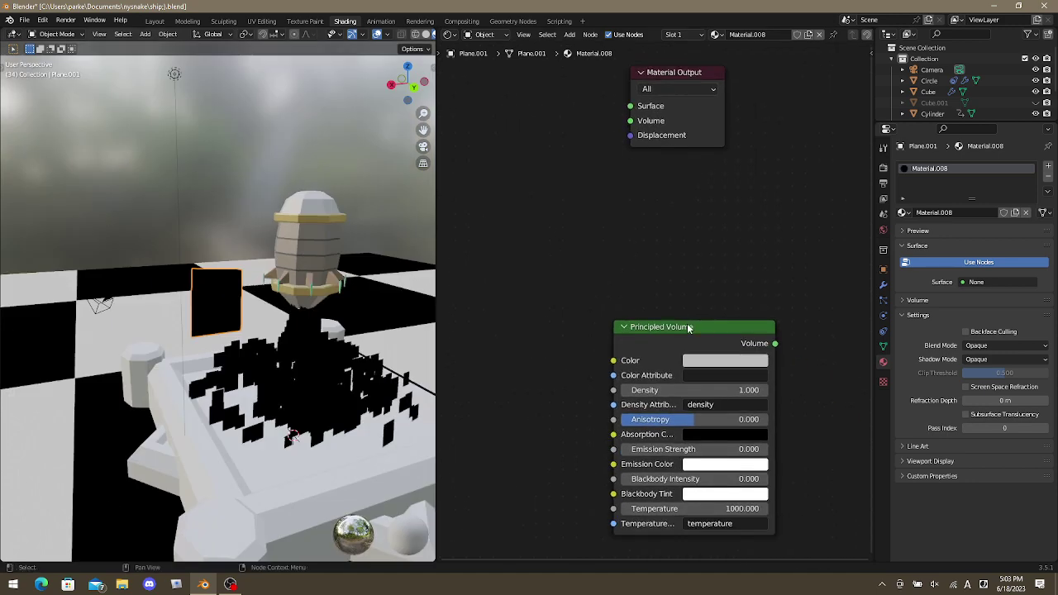
# Place the Principled Volume node beside the Material Output, connect it to the Volume input and inspect the exhaust.
pyautogui.moveTo(687, 328); pyautogui.dragTo(515, 119)
pyautogui.moveTo(619, 163); pyautogui.dragTo(642, 194, button='middle')
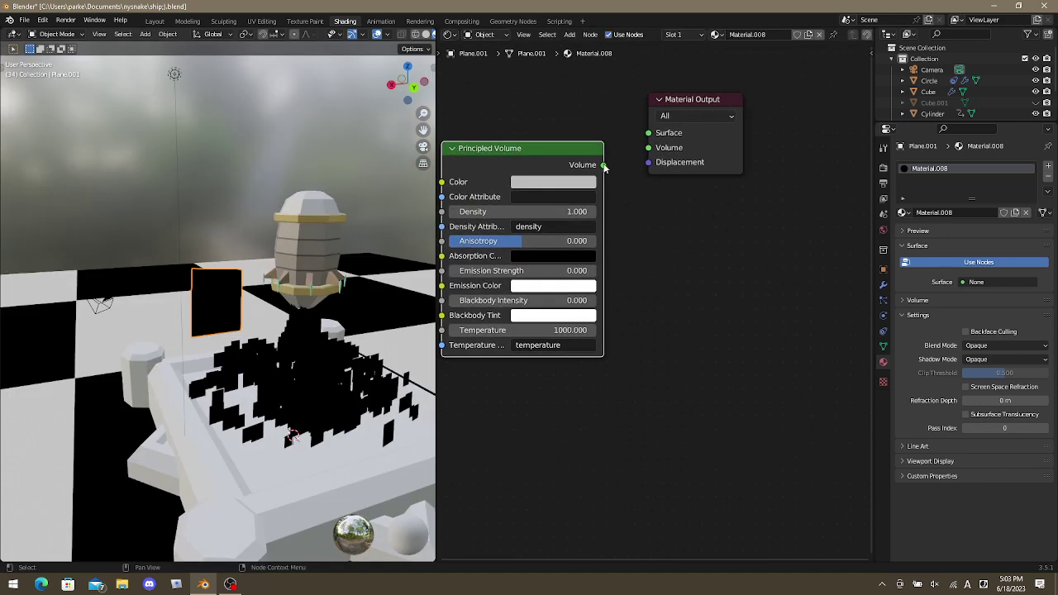
pyautogui.moveTo(604, 165); pyautogui.dragTo(648, 147)
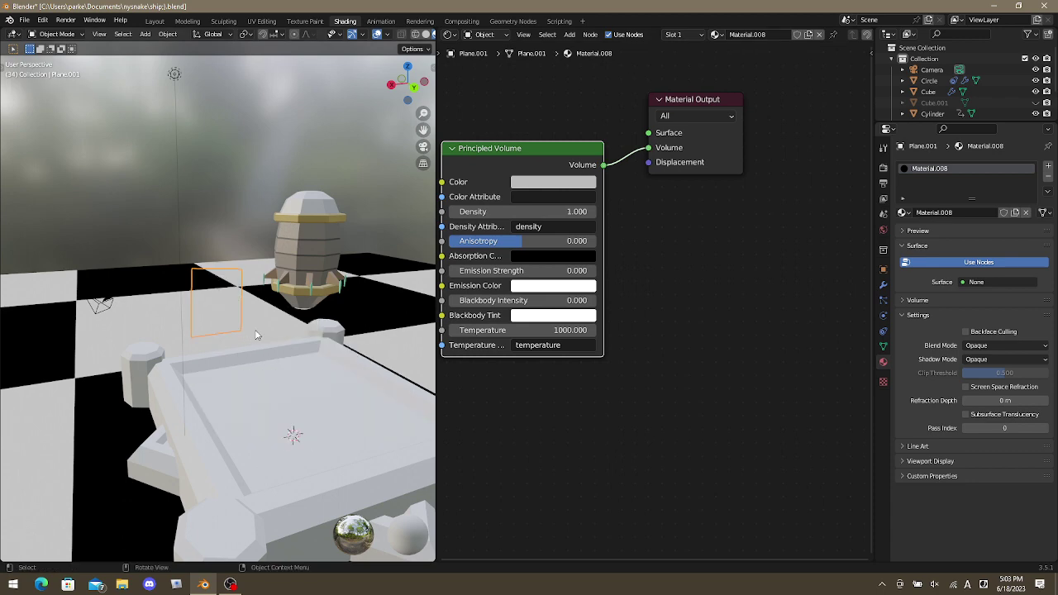
pyautogui.scroll(2, 263, 343)
pyautogui.moveTo(329, 365); pyautogui.dragTo(1, 385, button='middle')
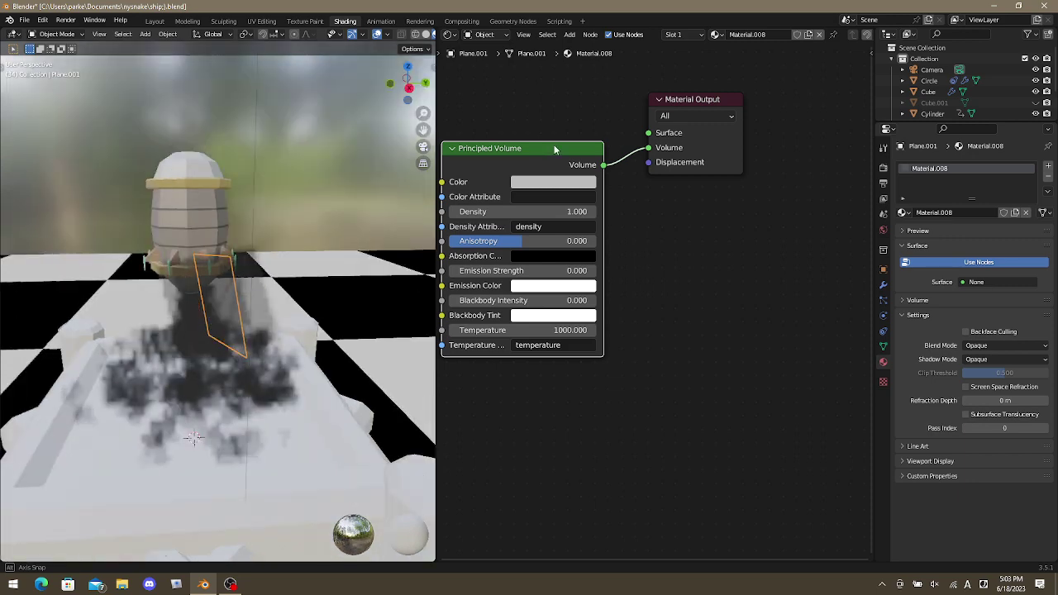
# Delete the Principled Volume node and add an Object Info node in its place.
pyautogui.press('x')
pyautogui.hotkey('shift', 'a')
pyautogui.moveTo(559, 167)
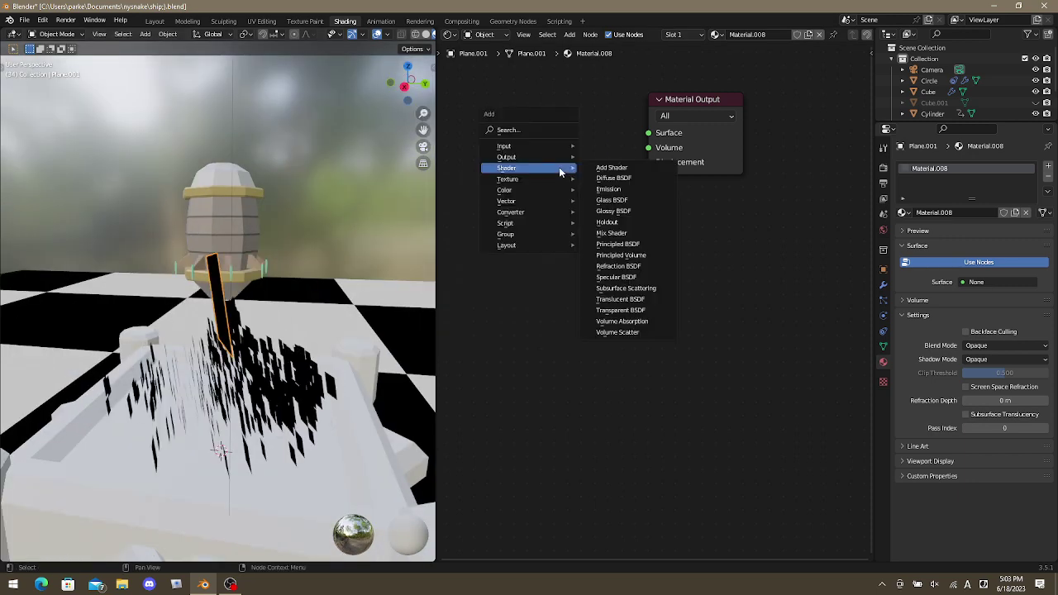
pyautogui.moveTo(542, 146)
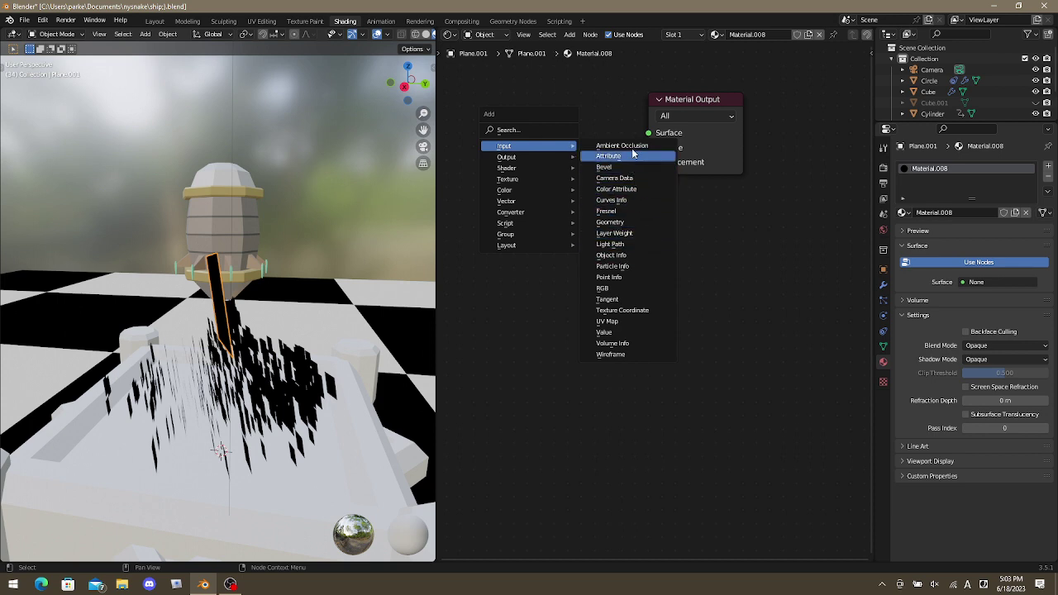
pyautogui.click(636, 255)
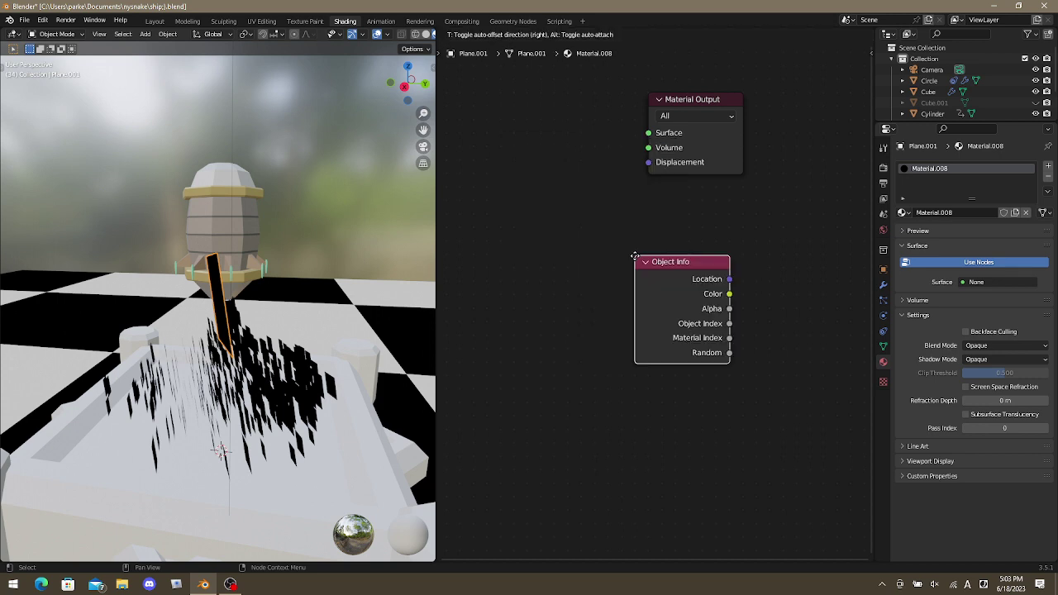
pyautogui.click(482, 159)
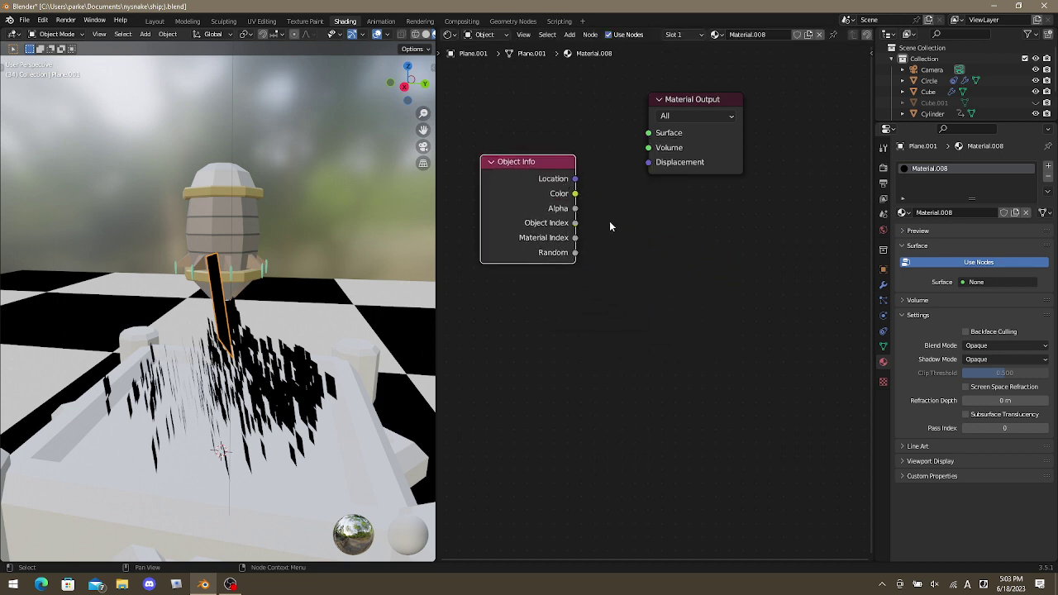
# Add a Particle Info node, remove the Object Info node and place Particle Info beside the Material Output.
pyautogui.hotkey('shift', 'a')
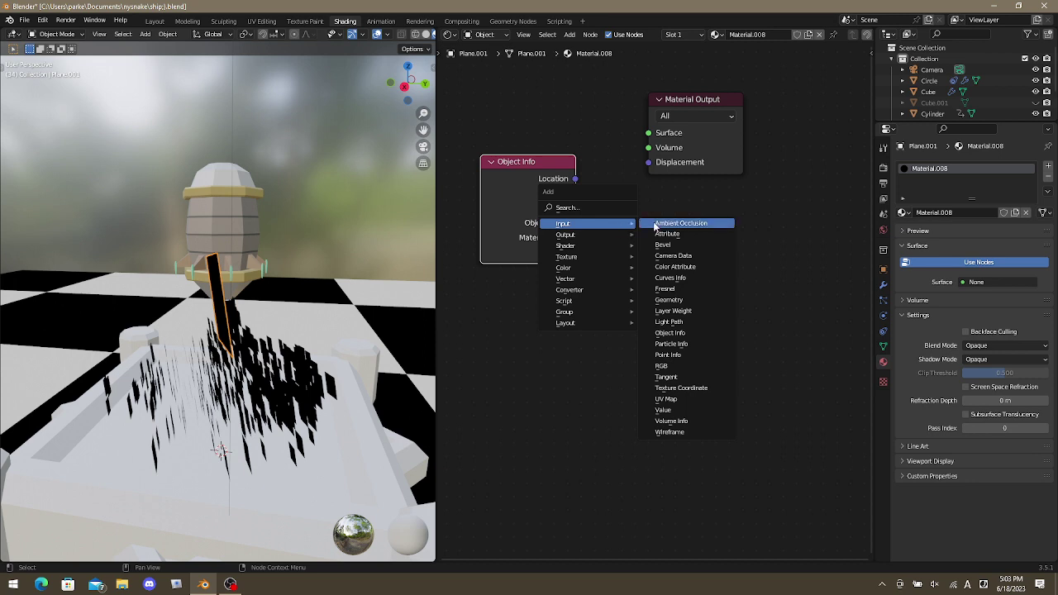
pyautogui.click(704, 343)
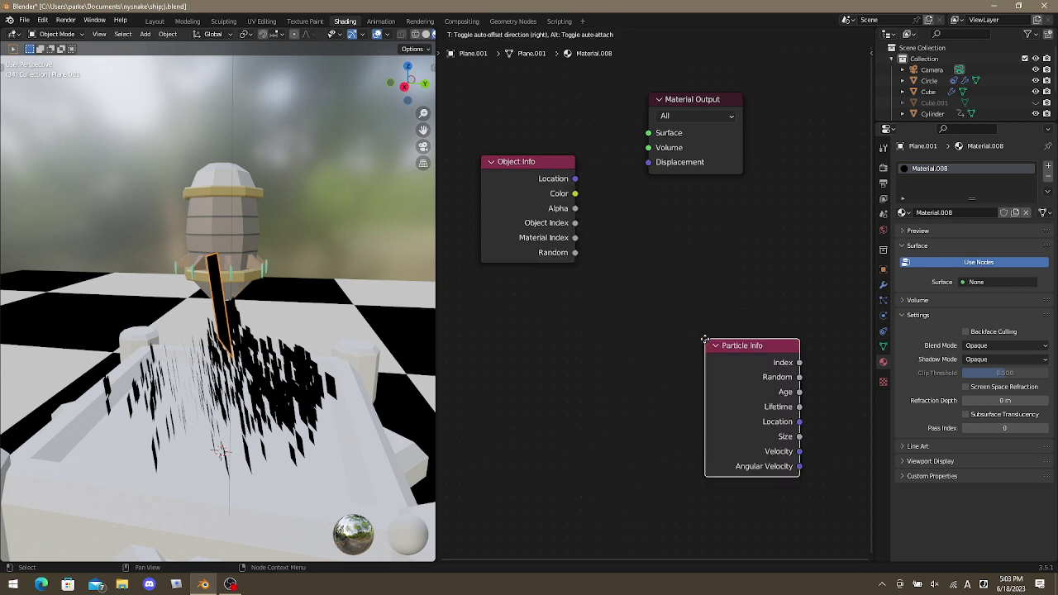
pyautogui.click(536, 333)
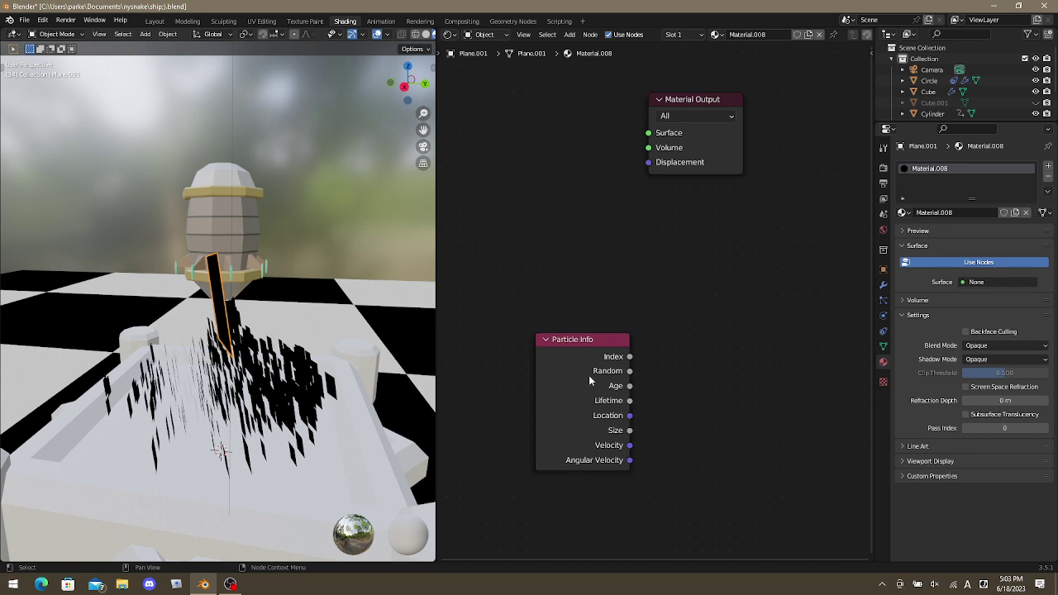
pyautogui.moveTo(592, 357); pyautogui.dragTo(650, 143)
# Connect Particle Info's Age output to the Surface input and play the animation with the exhaust in view.
pyautogui.moveTo(544, 176); pyautogui.dragTo(651, 126)
pyautogui.press('Escape')
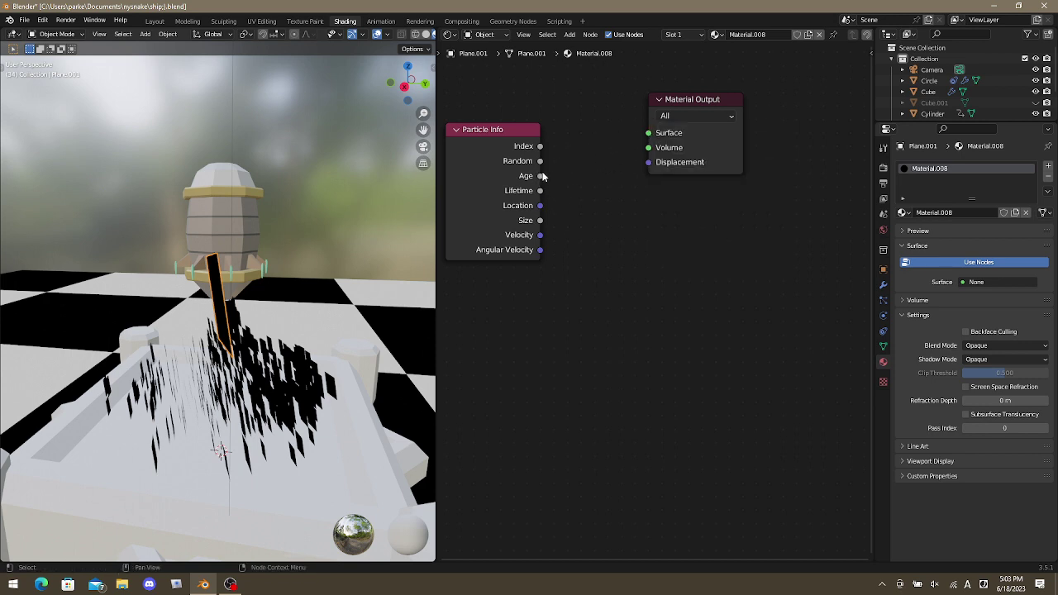
pyautogui.moveTo(543, 176); pyautogui.dragTo(650, 132)
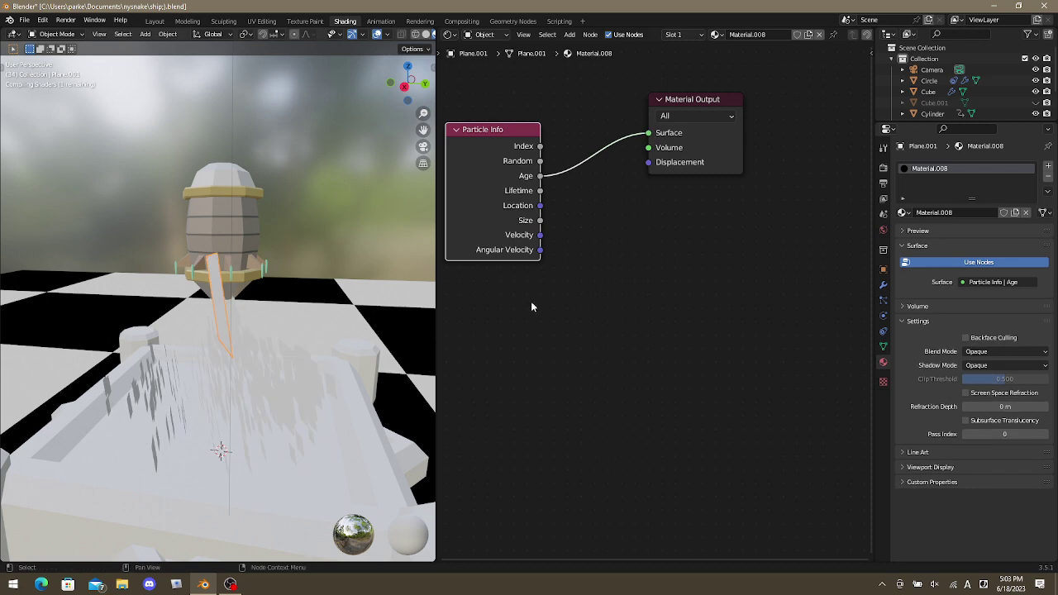
pyautogui.press('KP_Decimal')
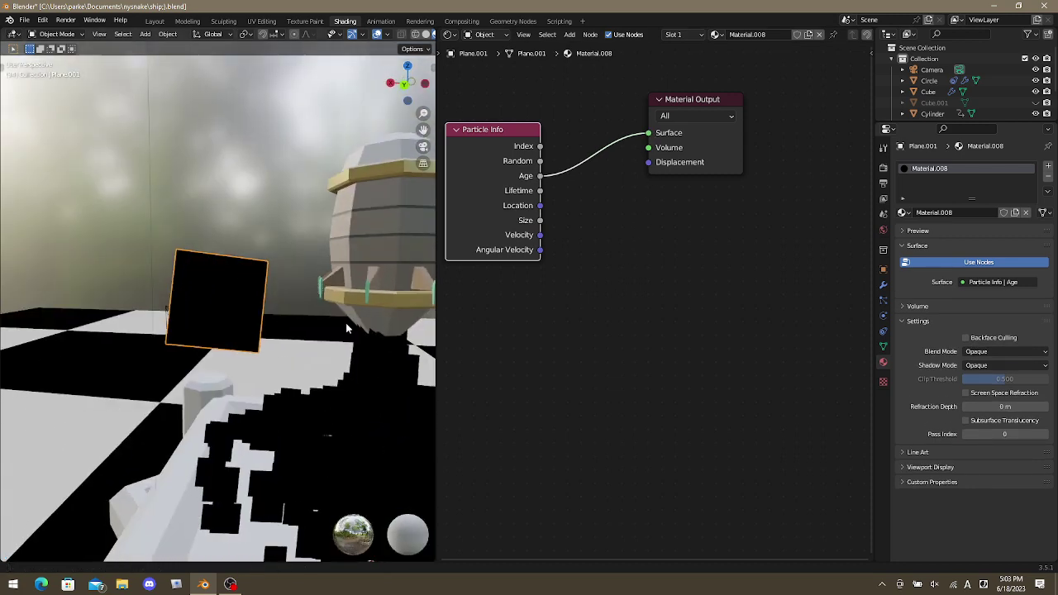
pyautogui.press('space')
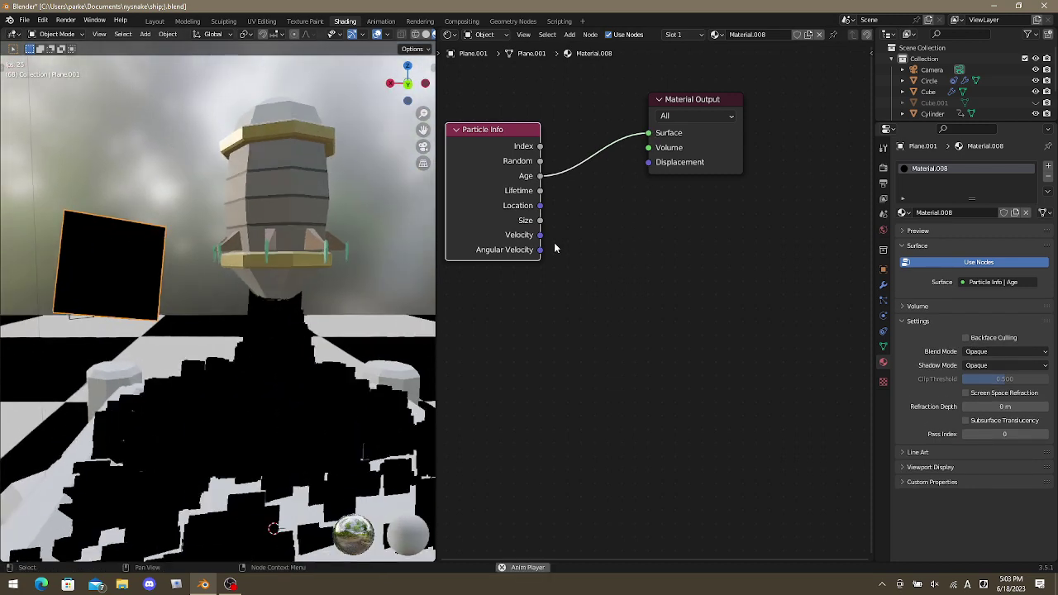
# Try Particle Info's Location and Velocity outputs on the Surface input, and reconnect Age to Surface.
pyautogui.scroll(3, 554, 248)
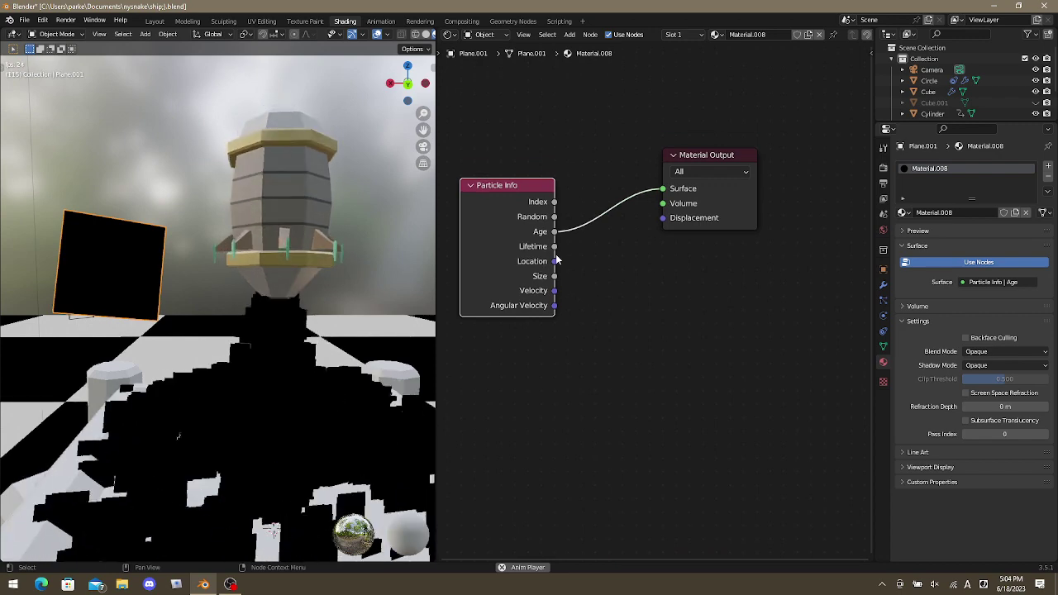
pyautogui.moveTo(554, 261); pyautogui.dragTo(663, 189)
pyautogui.moveTo(554, 290); pyautogui.dragTo(662, 189)
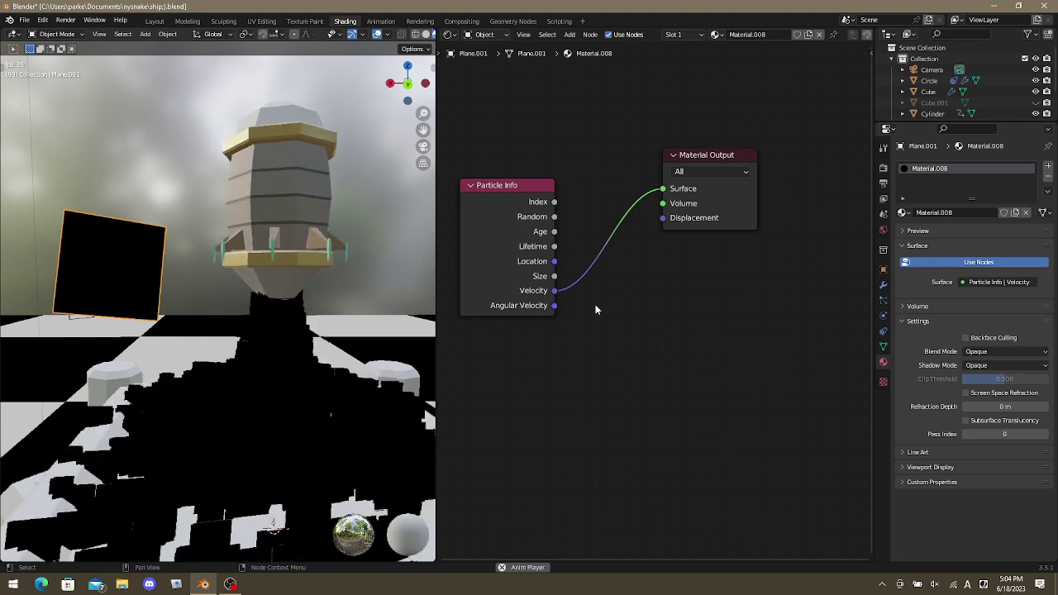
pyautogui.moveTo(554, 232); pyautogui.dragTo(628, 207)
pyautogui.moveTo(554, 231); pyautogui.dragTo(664, 189)
# Insert a ColorRamp node into the link between Particle Info's Age output and the Material Output's Surface input.
pyautogui.hotkey('shift', 'a')
pyautogui.moveTo(583, 278)
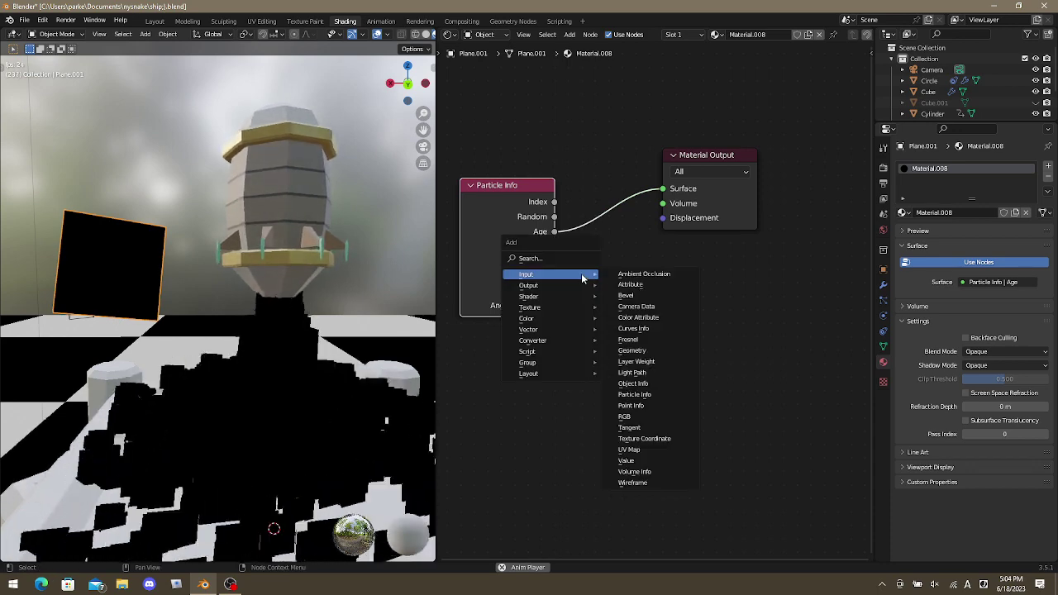
pyautogui.moveTo(550, 339)
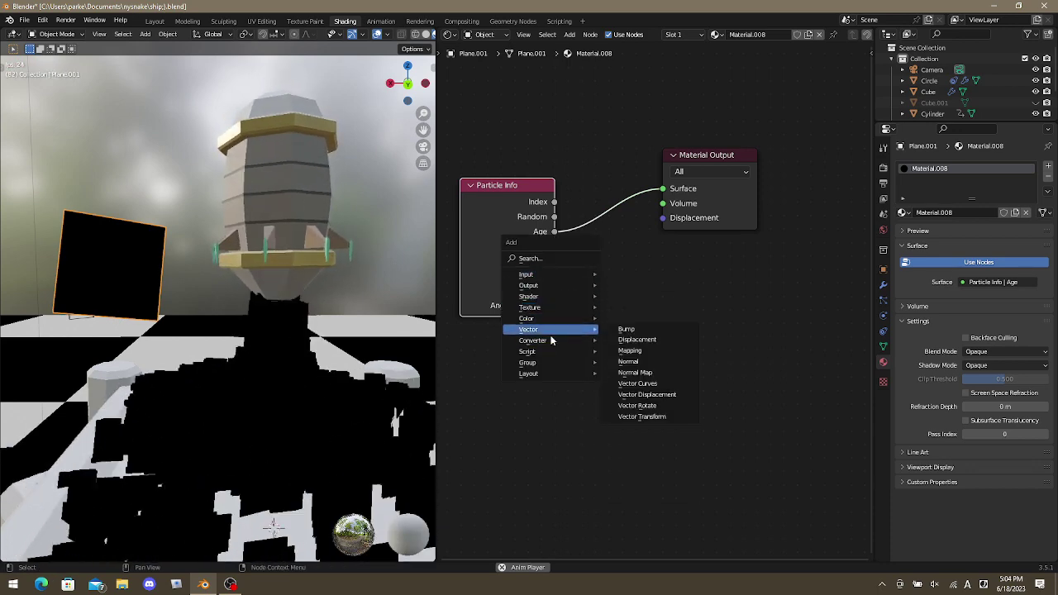
pyautogui.moveTo(591, 342)
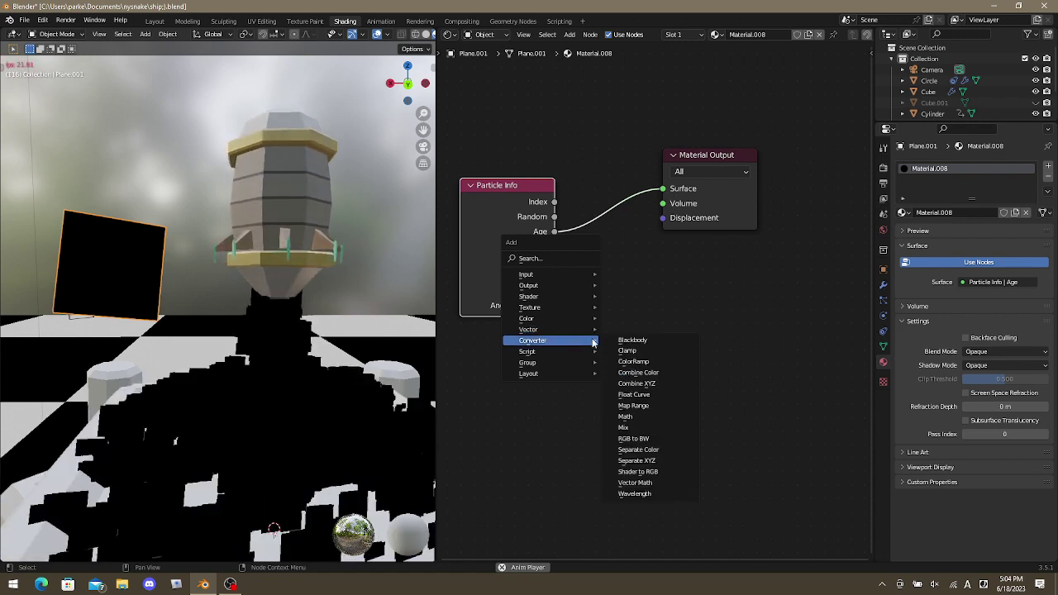
pyautogui.click(662, 361)
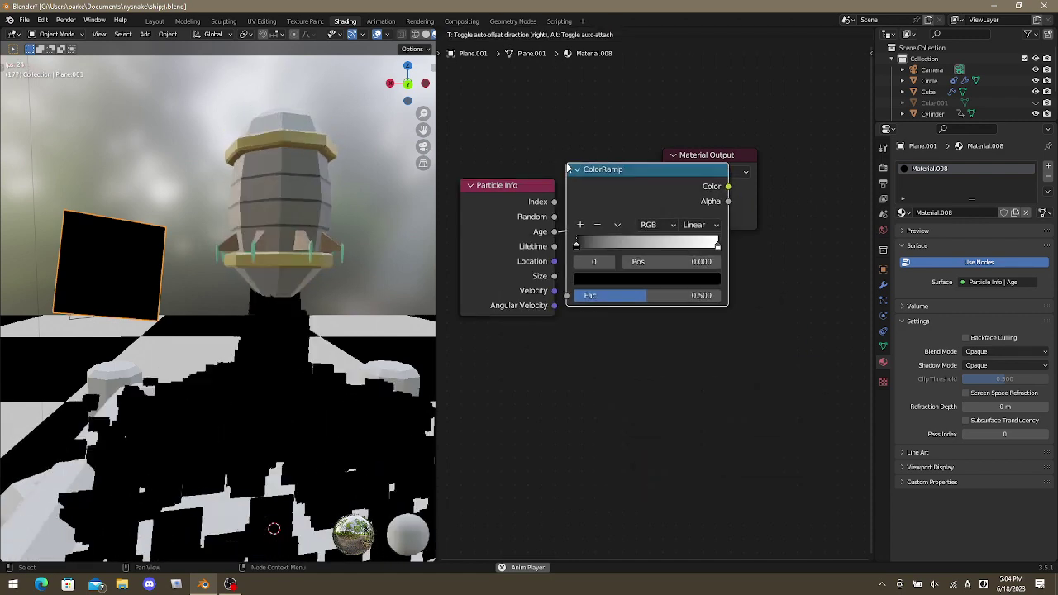
pyautogui.click(609, 169)
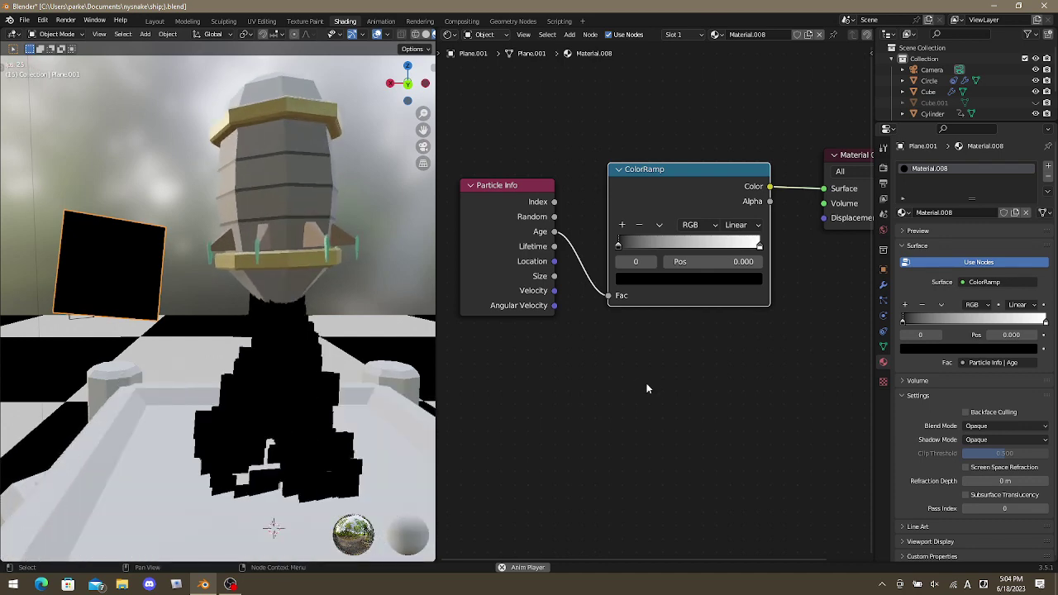
# Move the ColorRamp's black stop to position 0.273 and pull the white stop back to about the middle of the ramp.
pyautogui.moveTo(639, 352); pyautogui.dragTo(559, 399, button='middle')
pyautogui.moveTo(539, 295); pyautogui.dragTo(587, 294)
pyautogui.moveTo(676, 295)
pyautogui.mouseDown()
pyautogui.moveTo(558, 297)
pyautogui.moveTo(616, 300)
pyautogui.moveTo(576, 296)
pyautogui.mouseUp()
pyautogui.moveTo(496, 335); pyautogui.dragTo(555, 324, button='middle')
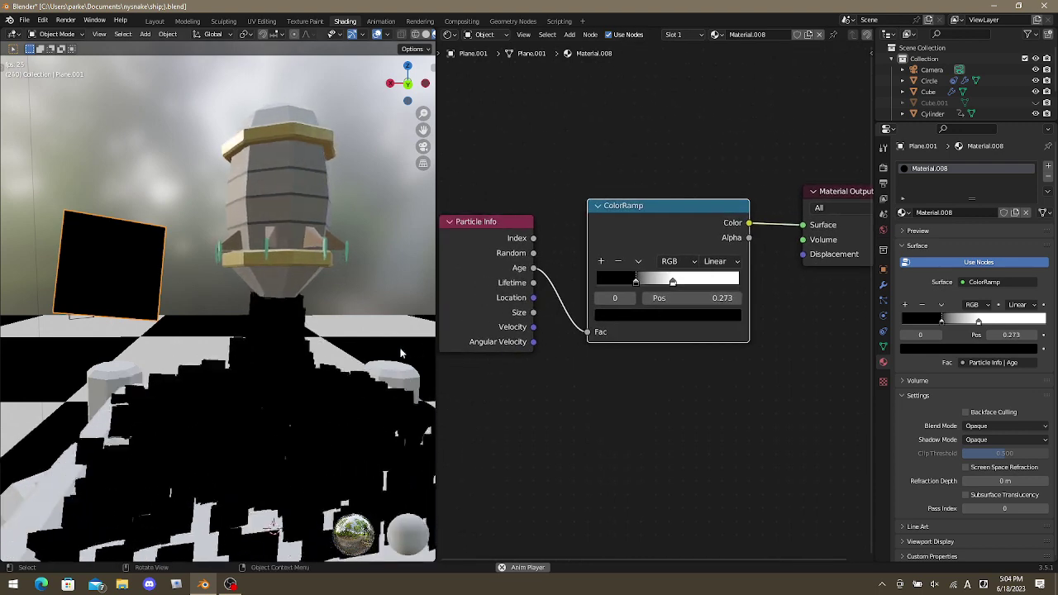
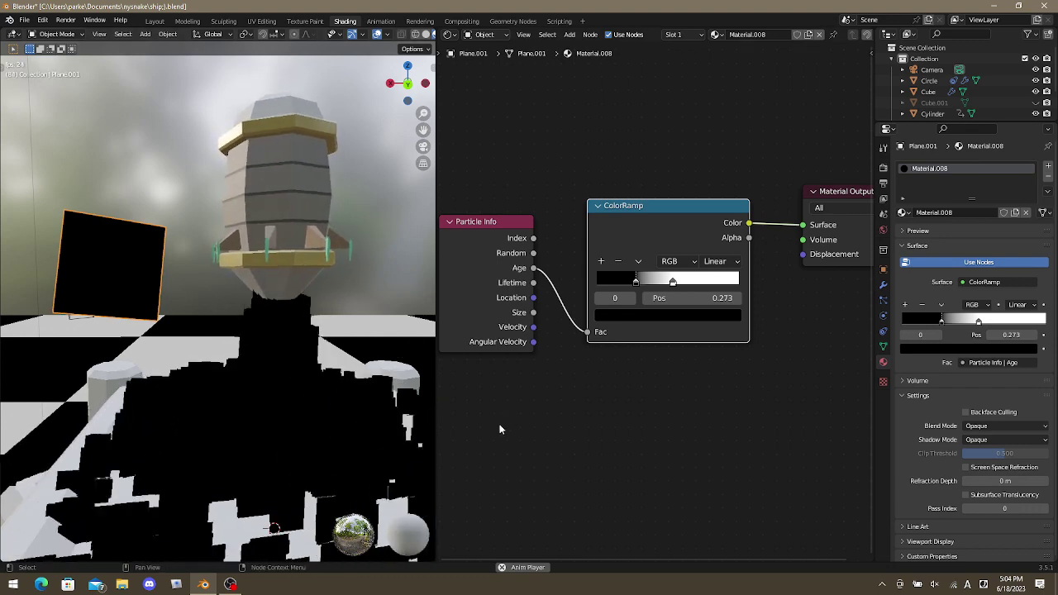
# Select the Circle emitter and inspect its particle system's Render settings, including the Object and Extra options.
pyautogui.click(269, 306)
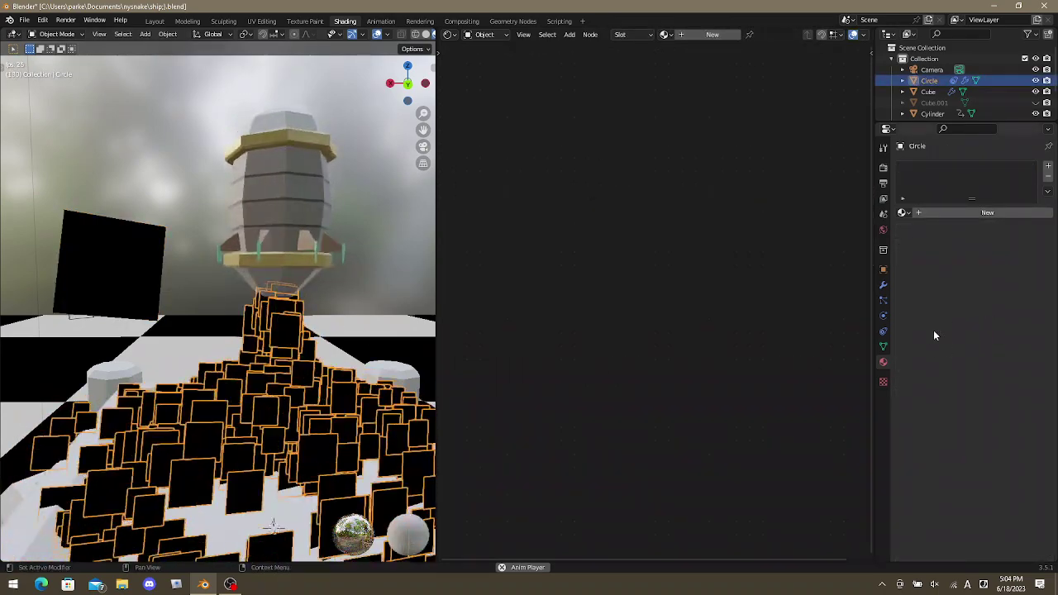
pyautogui.click(884, 301)
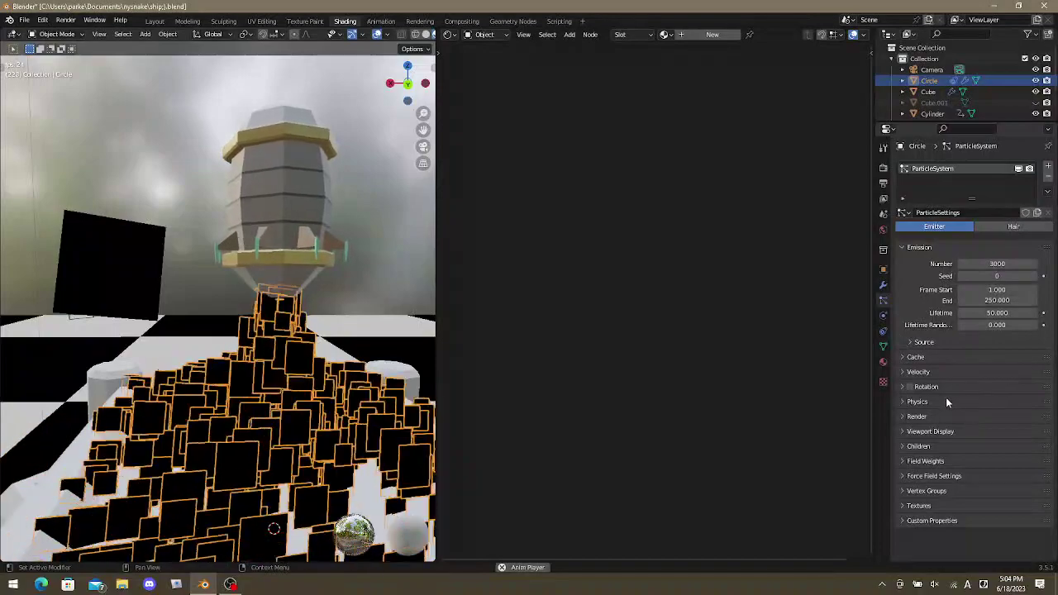
pyautogui.click(917, 417)
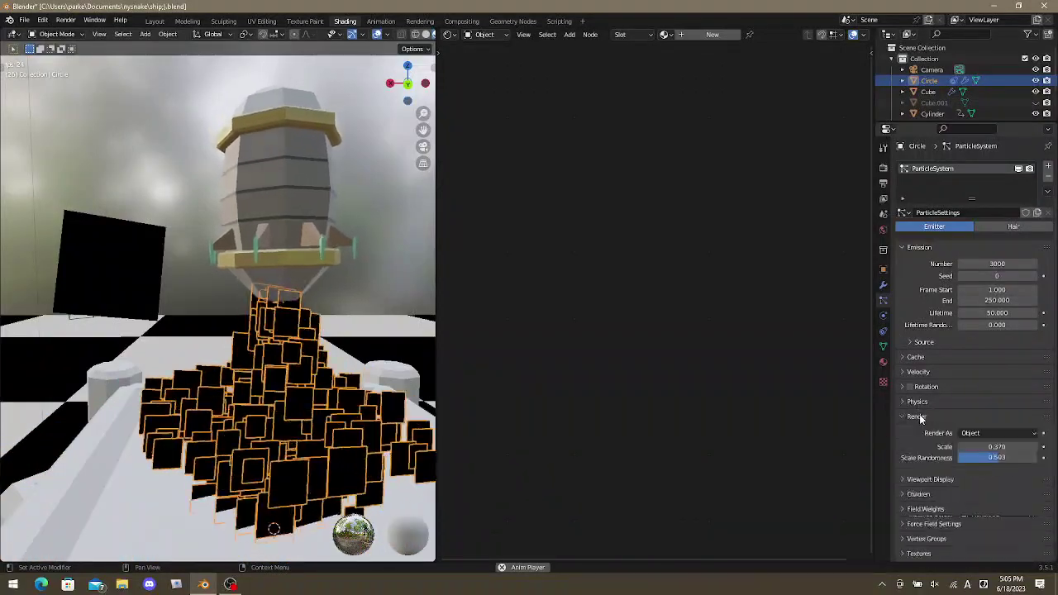
pyautogui.scroll(-2, 914, 443)
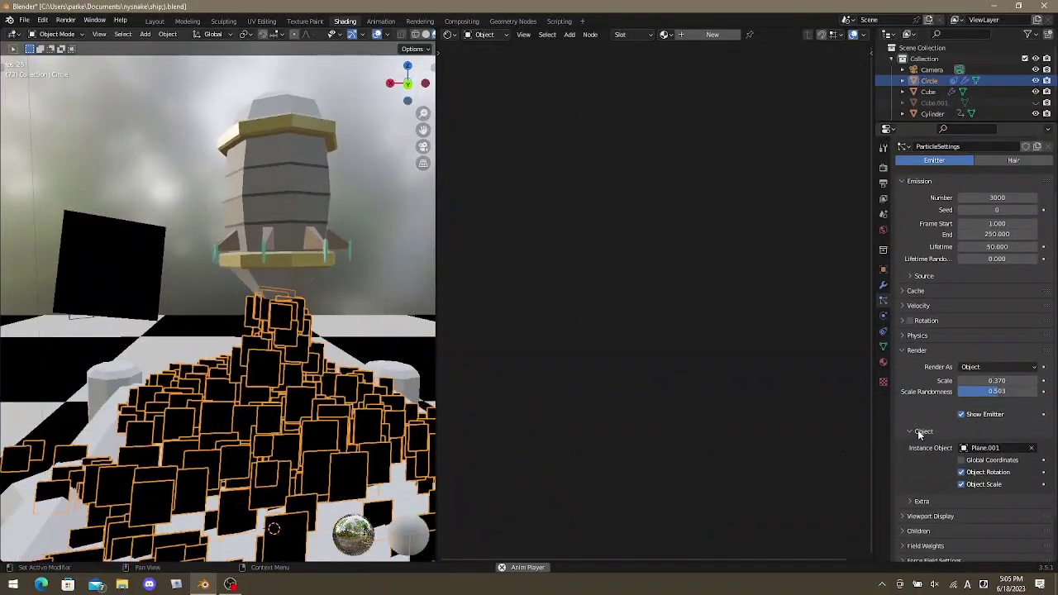
pyautogui.scroll(-1, 918, 430)
pyautogui.click(917, 458)
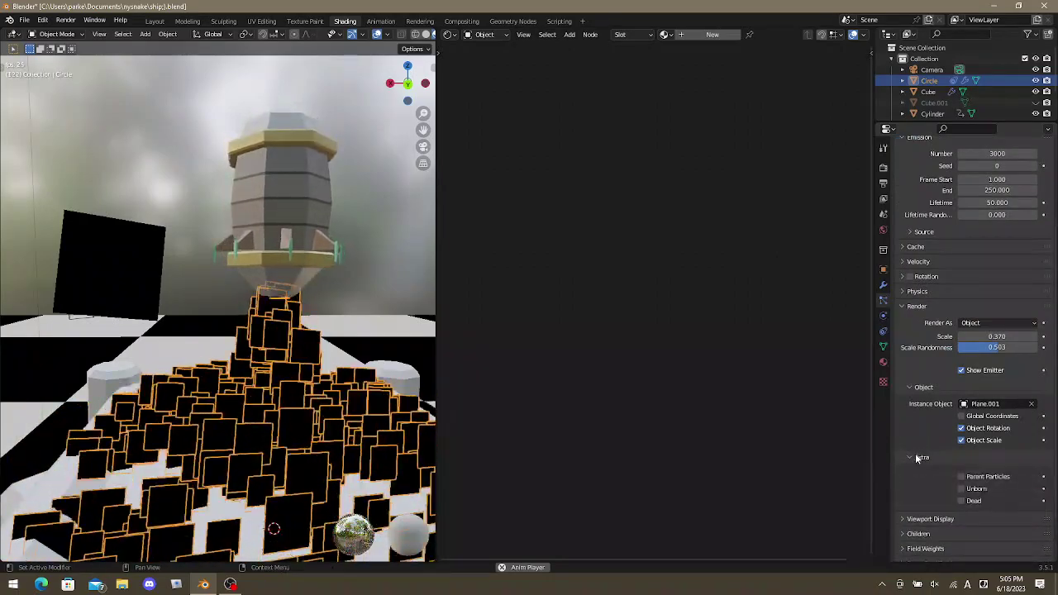
pyautogui.click(916, 458)
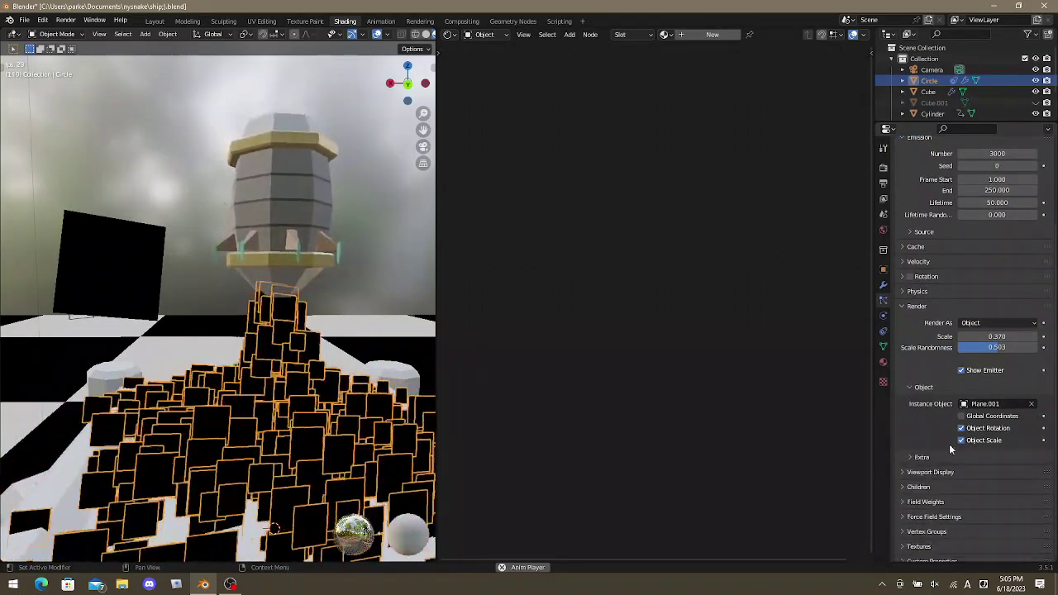
# Try rendering the emitter's particles as Halo with Default Material.
pyautogui.click(985, 322)
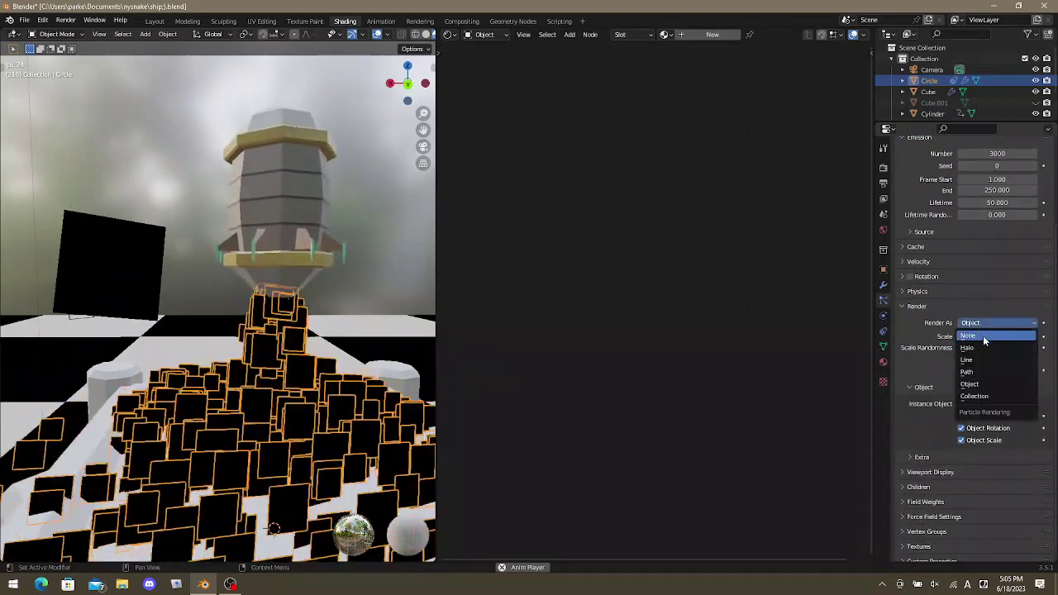
pyautogui.click(983, 349)
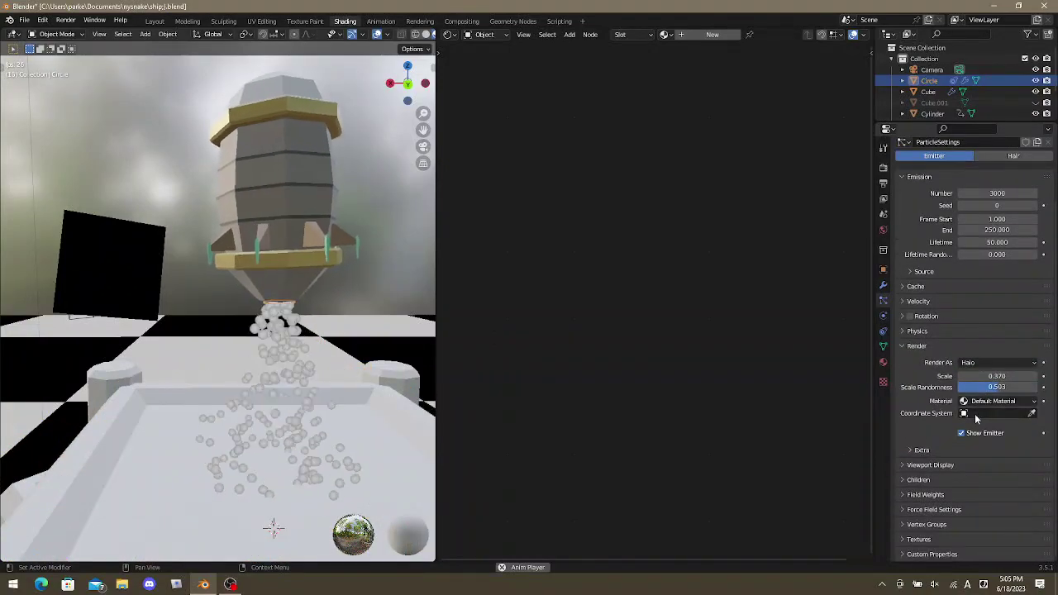
pyautogui.click(981, 403)
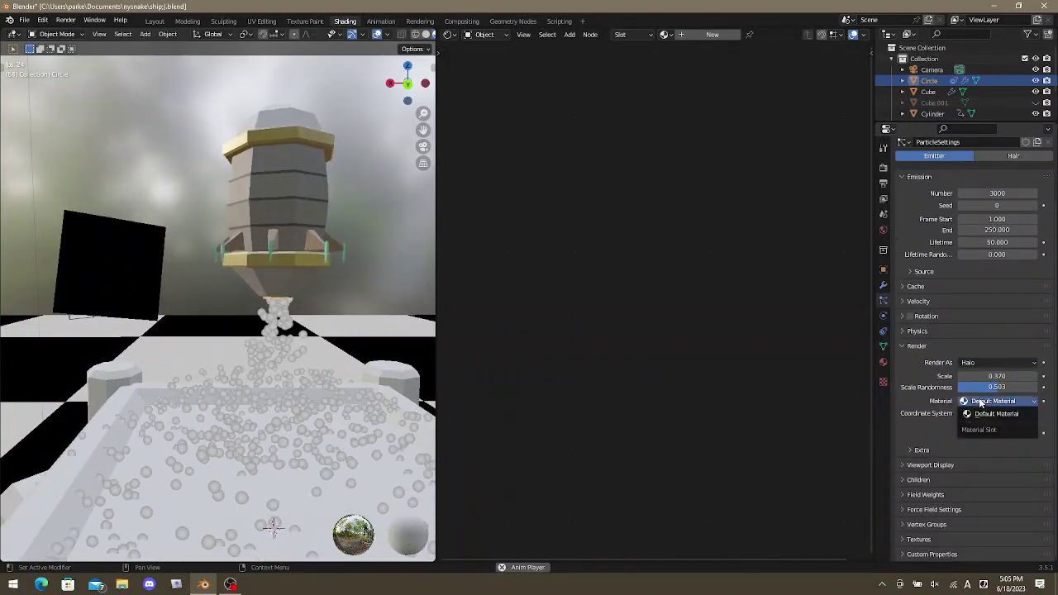
pyautogui.click(979, 414)
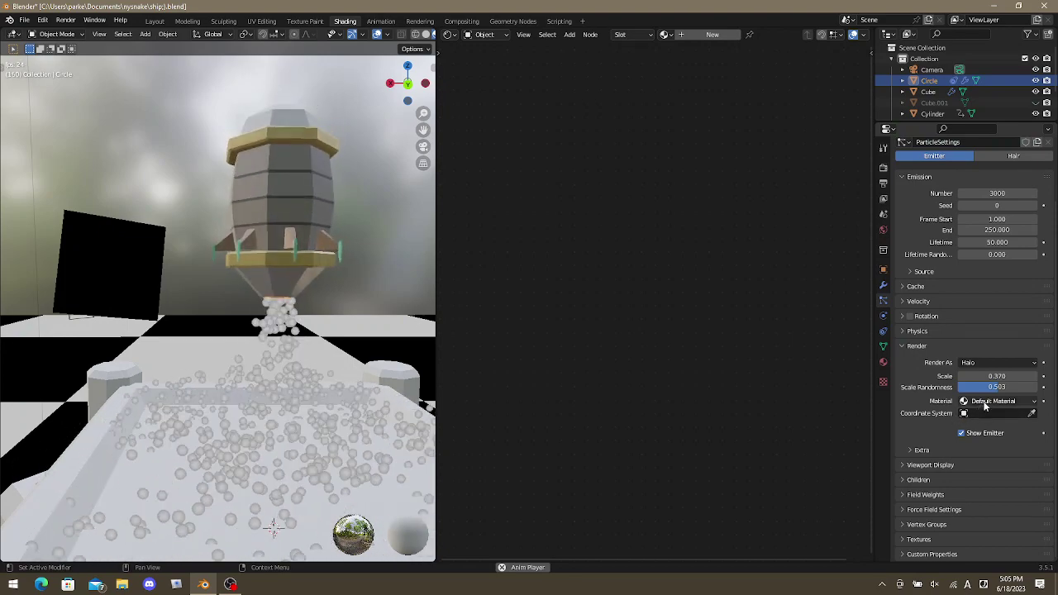
pyautogui.click(984, 403)
pyautogui.click(984, 405)
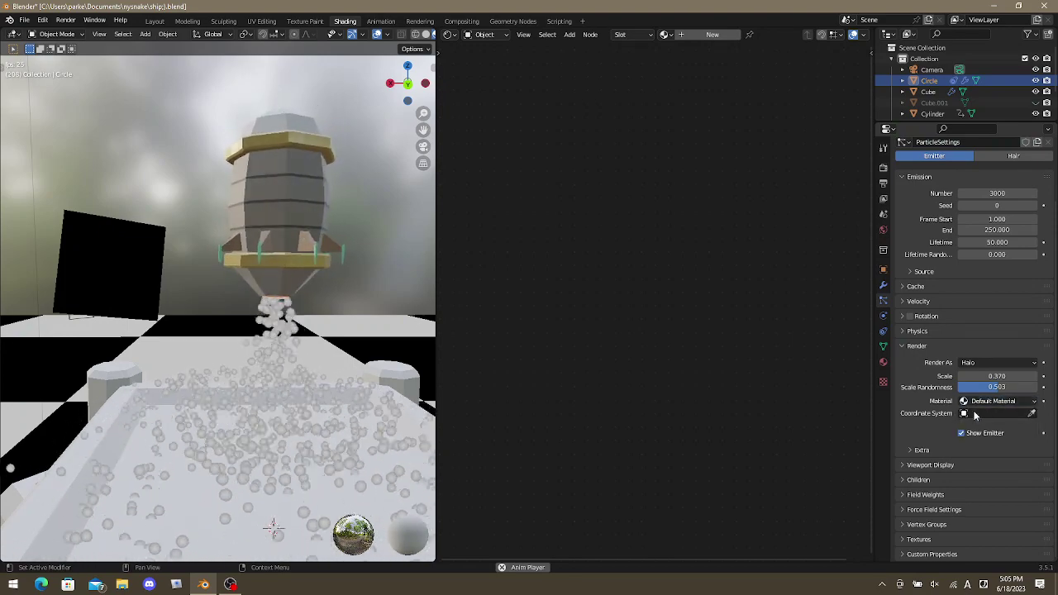
# Check the materials available to the Circle object and its halo particles, keep Default Material, and expand the Extra render options.
pyautogui.click(630, 35)
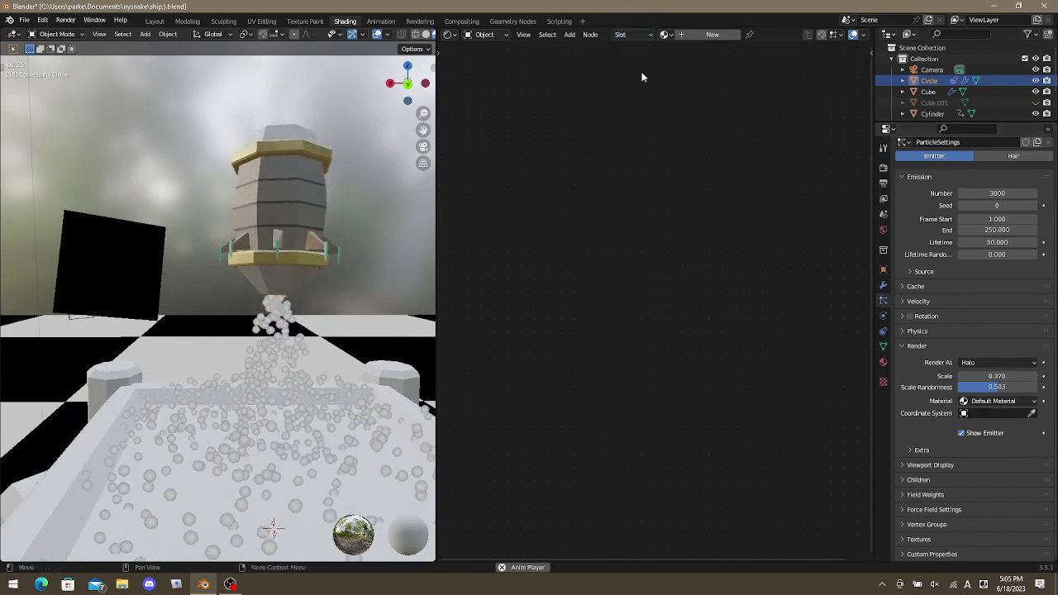
pyautogui.click(665, 34)
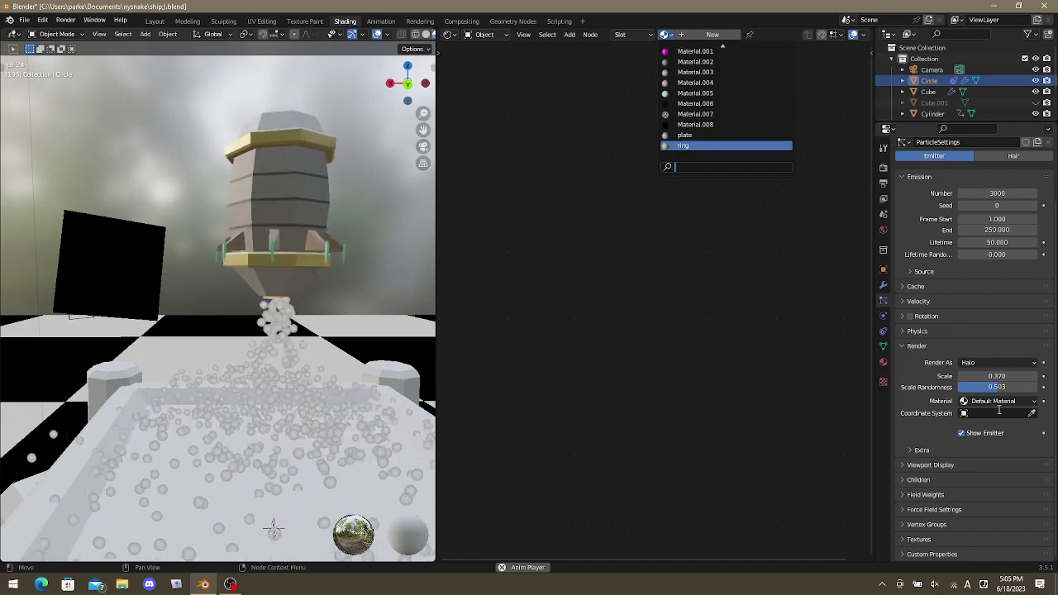
pyautogui.click(1030, 402)
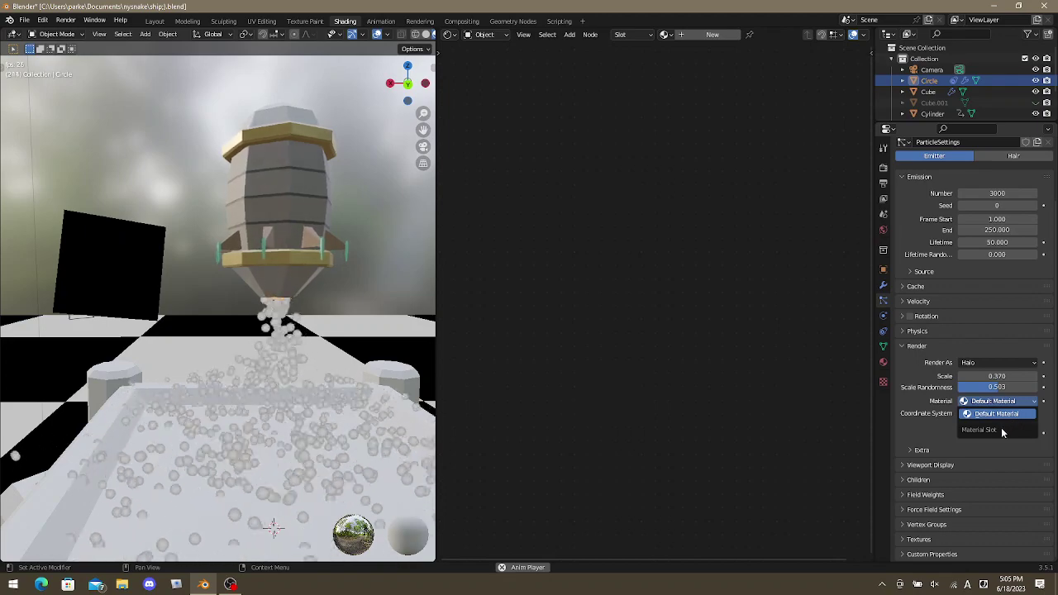
pyautogui.click(1004, 415)
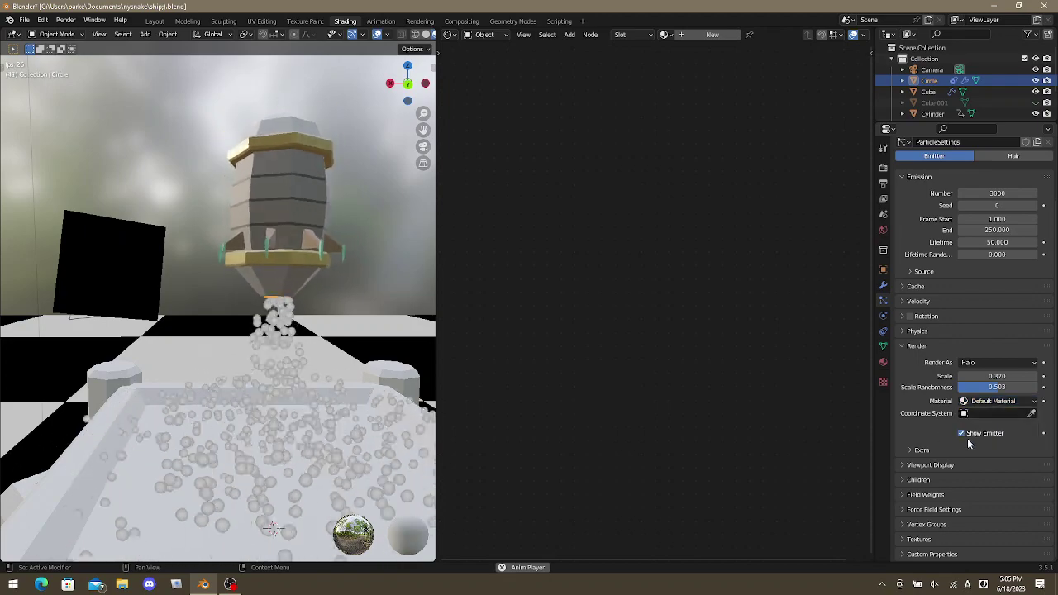
pyautogui.click(921, 450)
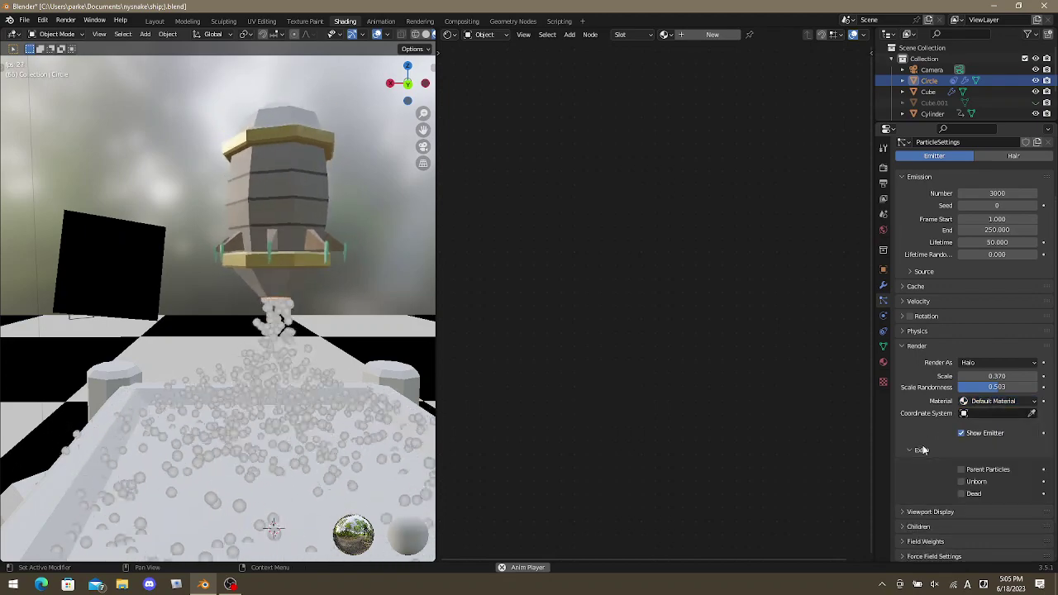
# Try rendering the particles as Path and keyframe the particle Material setting.
pyautogui.click(992, 365)
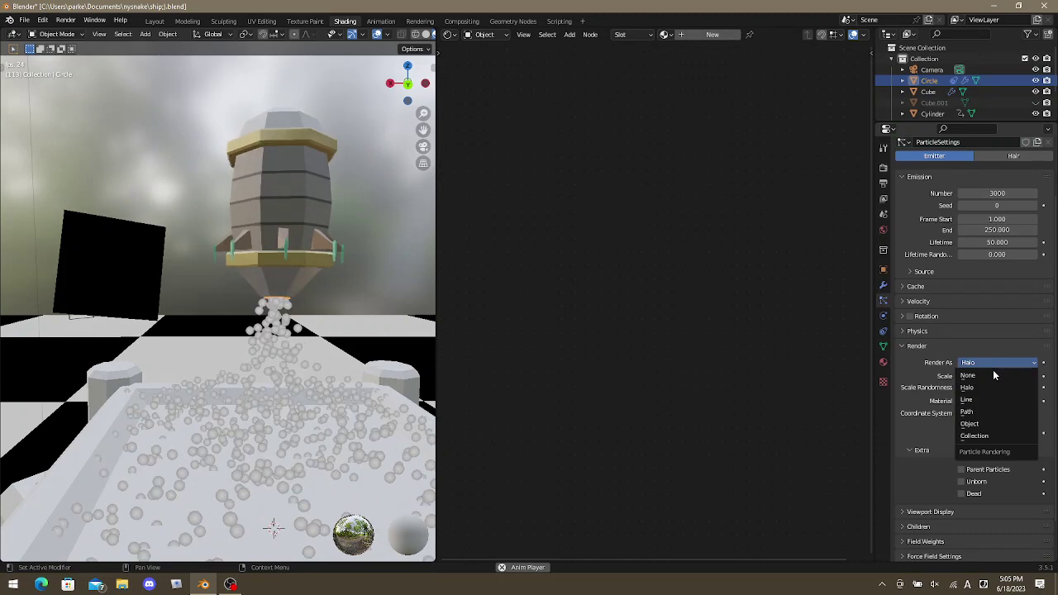
pyautogui.click(996, 412)
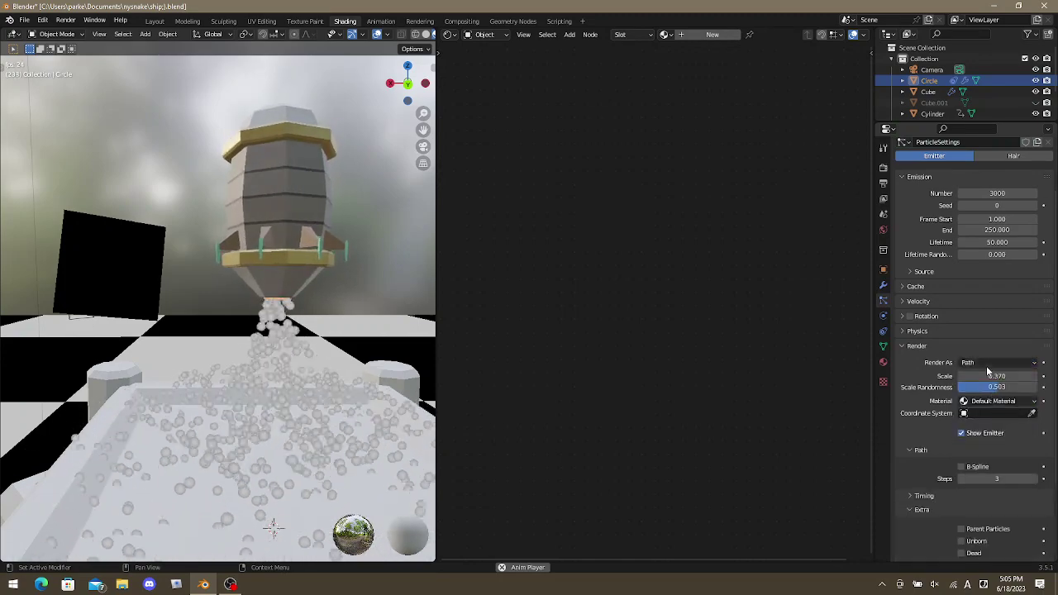
pyautogui.click(999, 402)
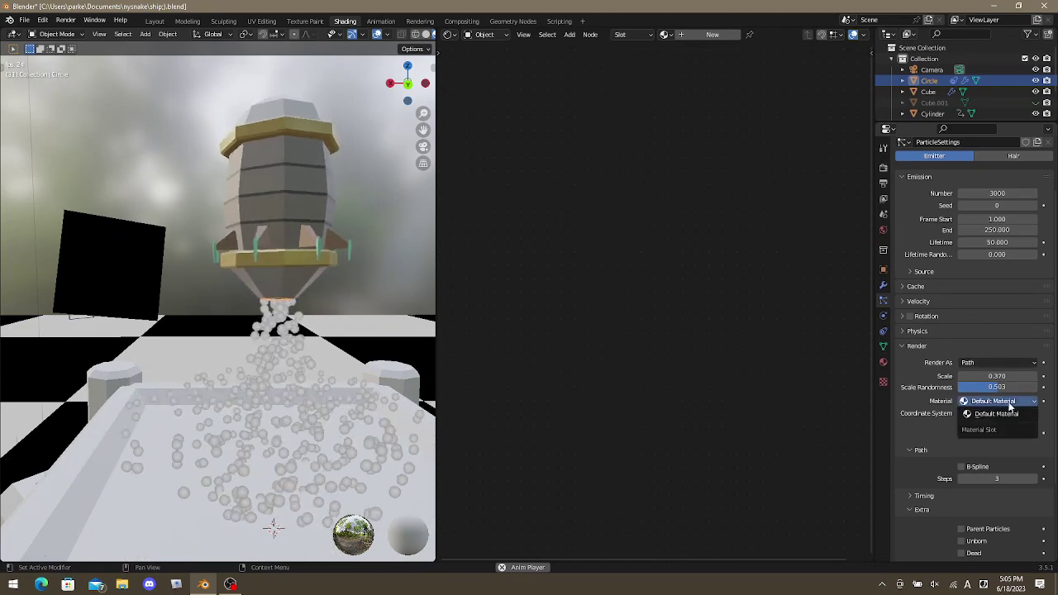
pyautogui.click(1026, 403)
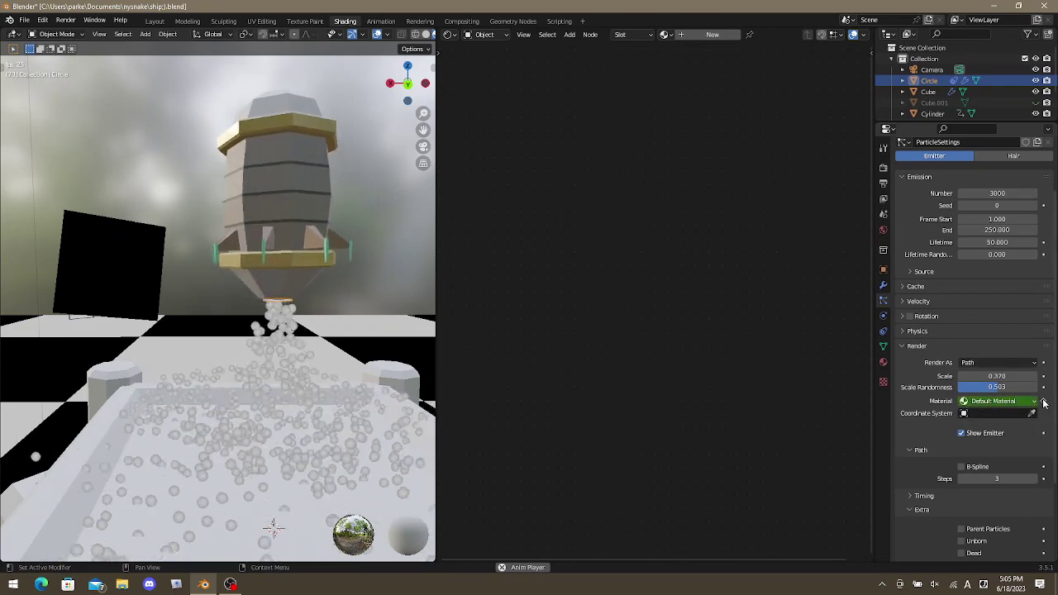
# Split the particle properties area horizontally and merge the two halves back into one.
pyautogui.rightClick(1044, 406)
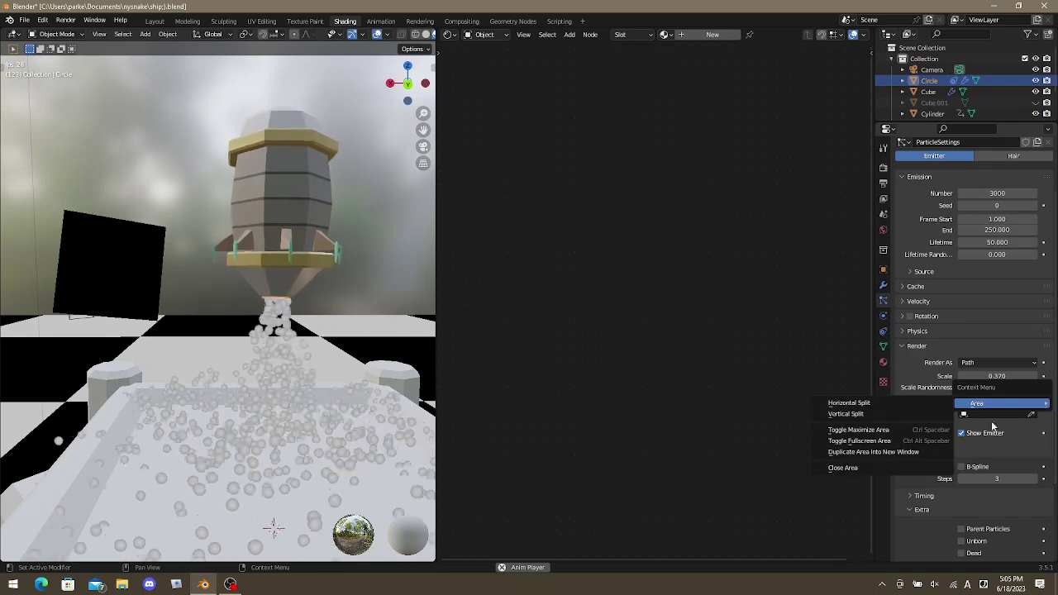
pyautogui.click(922, 402)
pyautogui.click(922, 361)
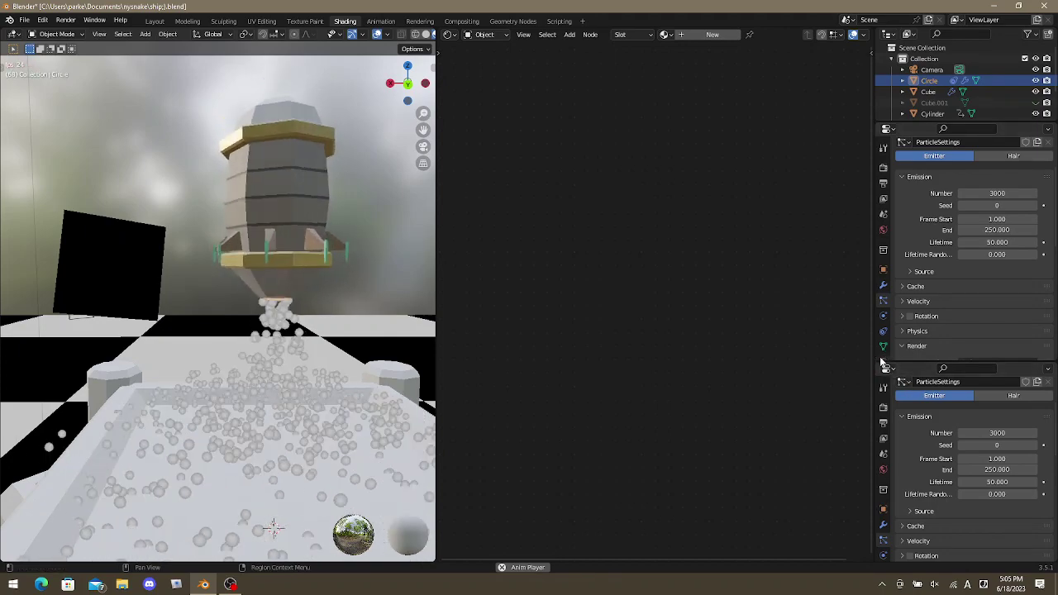
pyautogui.moveTo(882, 364); pyautogui.dragTo(879, 400)
pyautogui.moveTo(884, 523); pyautogui.dragTo(927, 488)
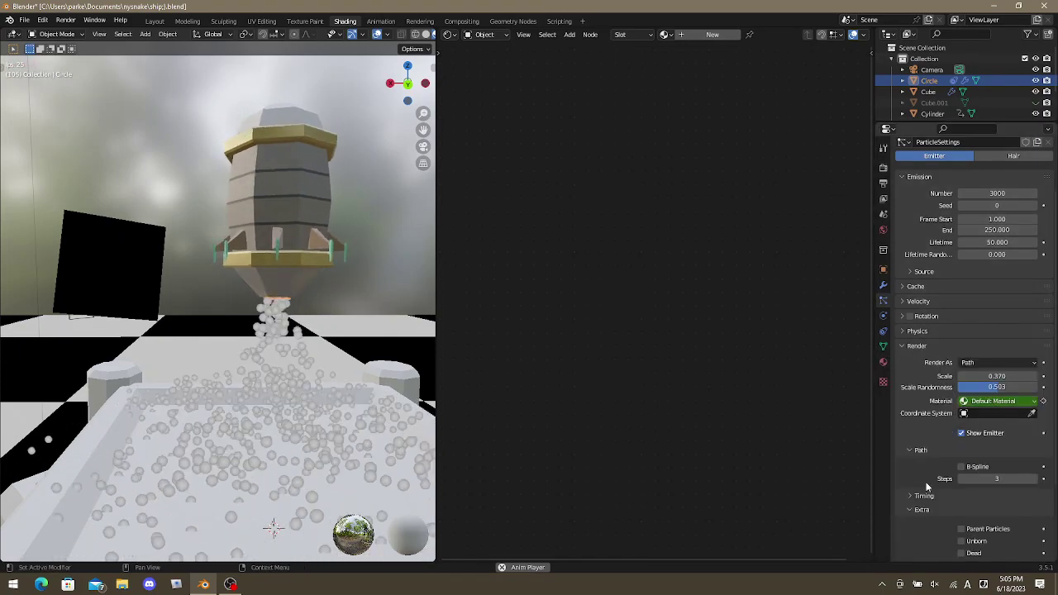
# Clear the keyframe from the particle Material setting, keep Default Material, and render the particles as Object again.
pyautogui.rightClick(985, 405)
pyautogui.click(956, 414)
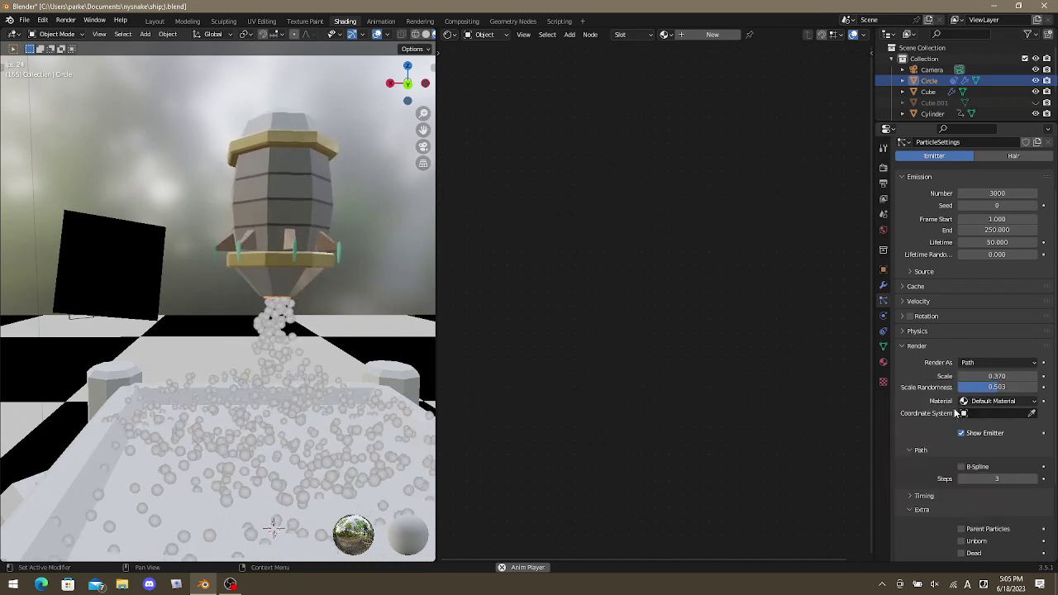
pyautogui.click(1000, 401)
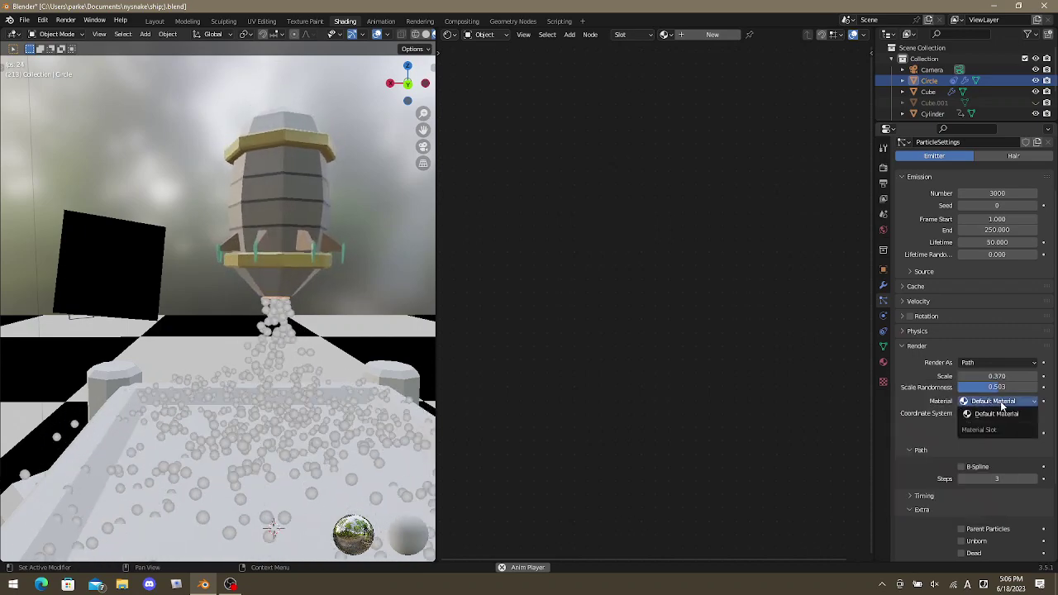
pyautogui.click(995, 415)
pyautogui.click(988, 364)
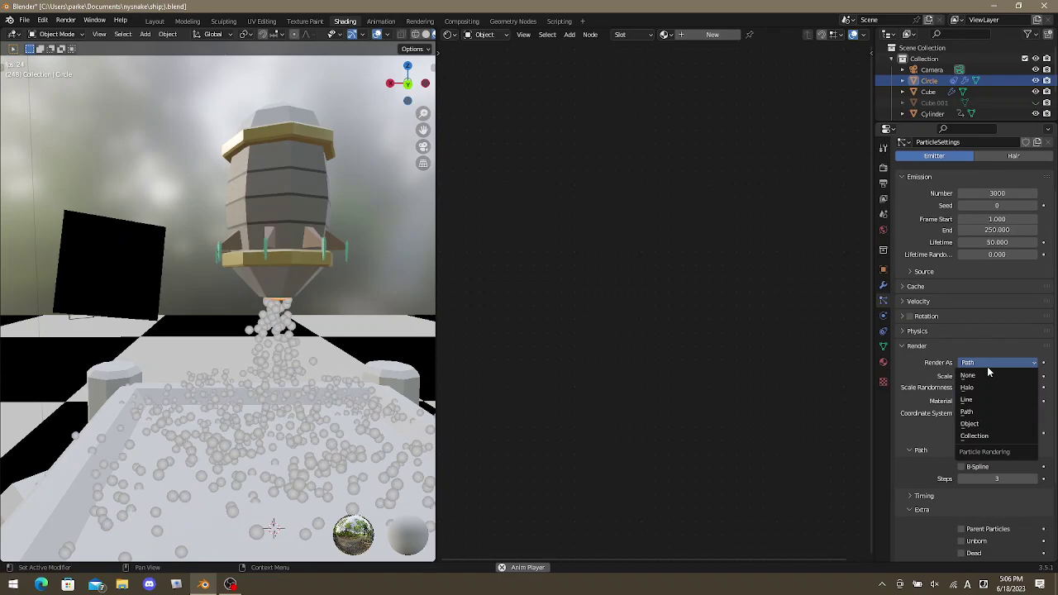
pyautogui.click(985, 424)
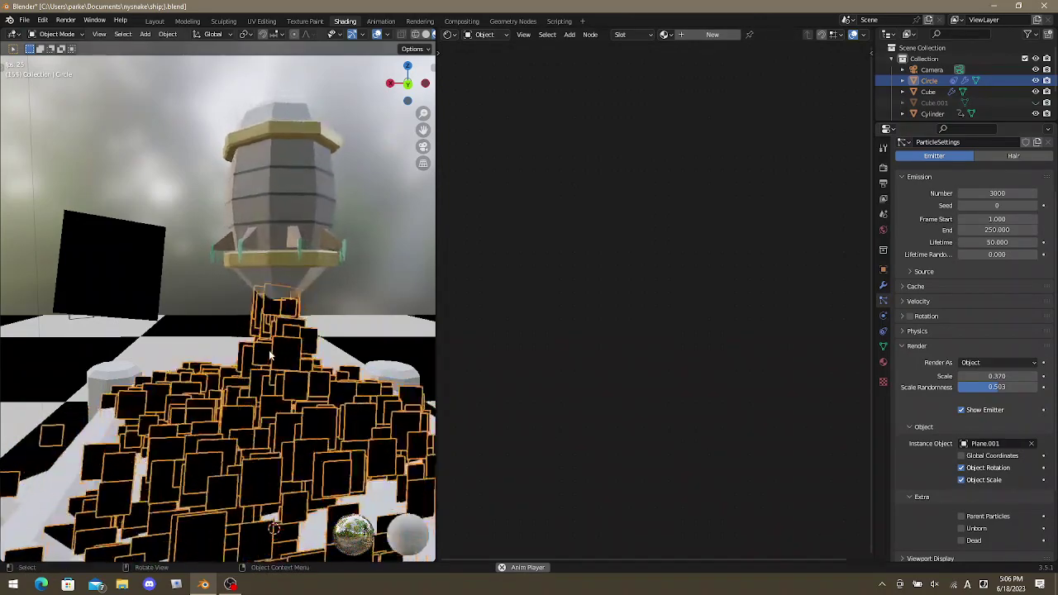
# Review the plane's material nodes, then examine the Circle emitter's Extra, Viewport Display and Textures particle settings.
pyautogui.click(142, 286)
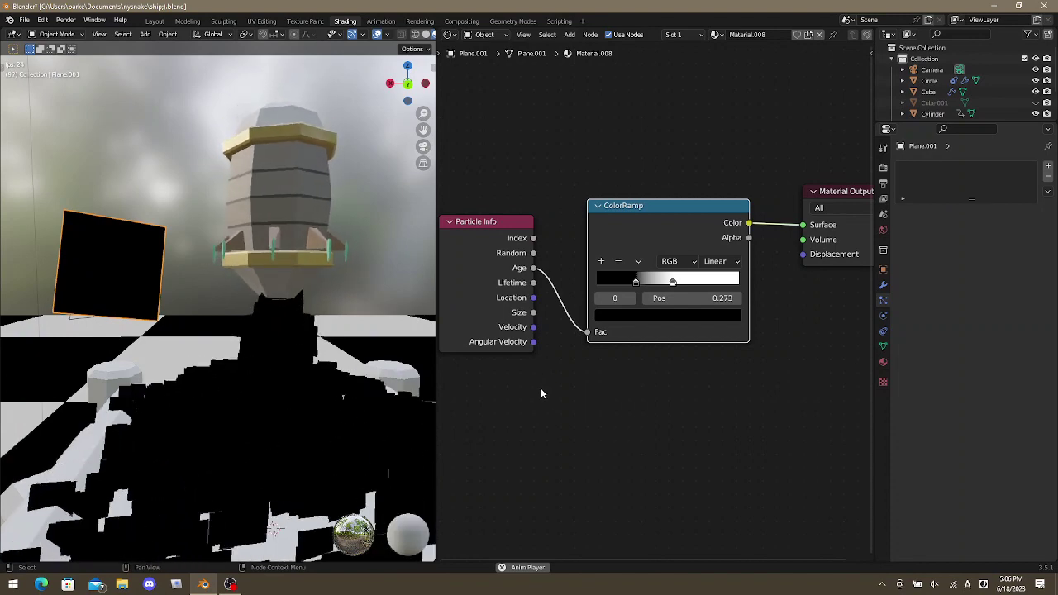
pyautogui.click(290, 306)
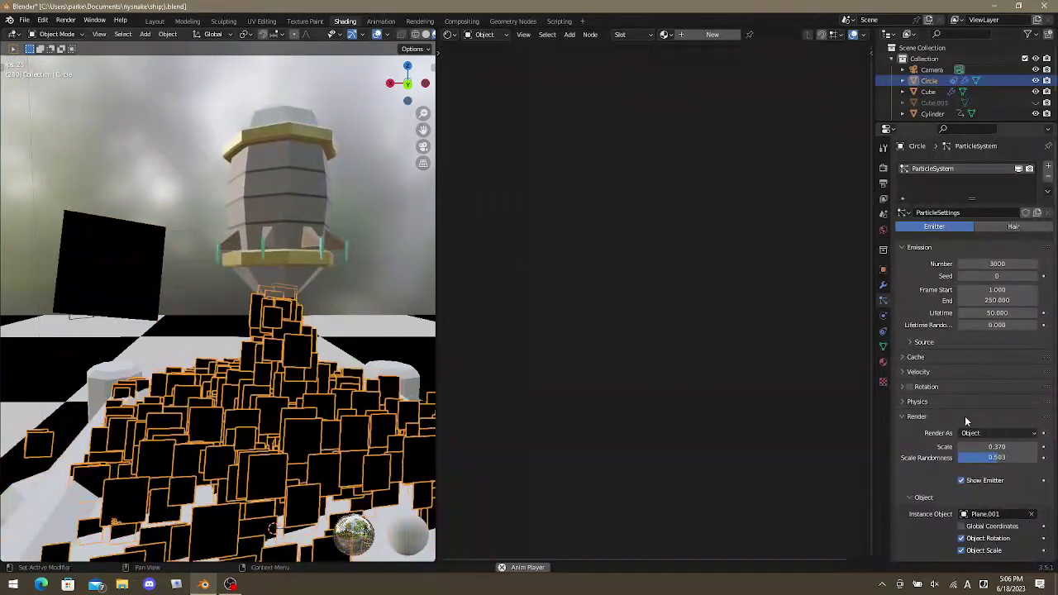
pyautogui.scroll(-5, 948, 387)
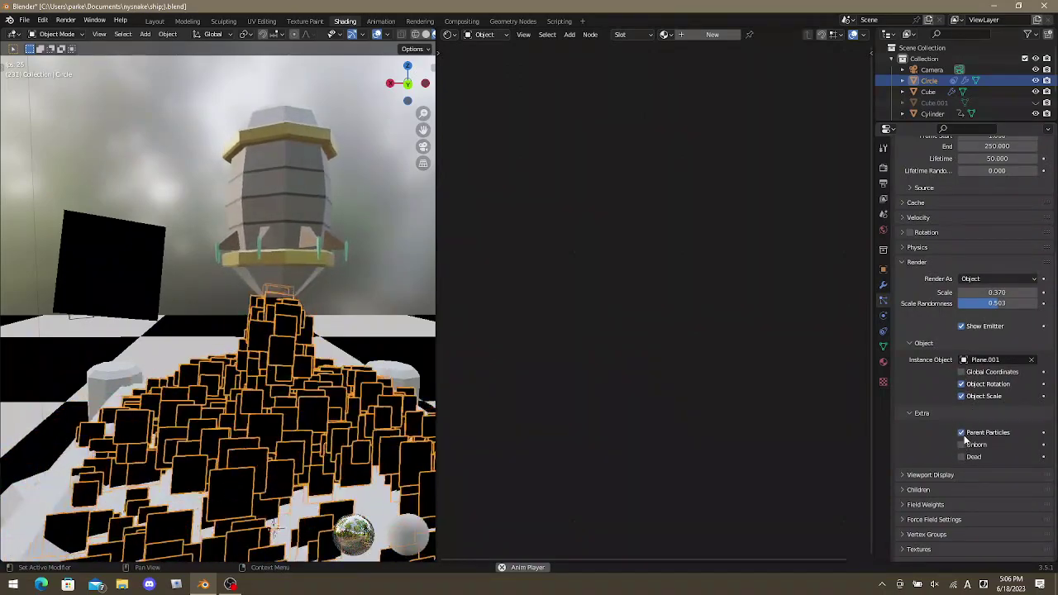
pyautogui.click(914, 475)
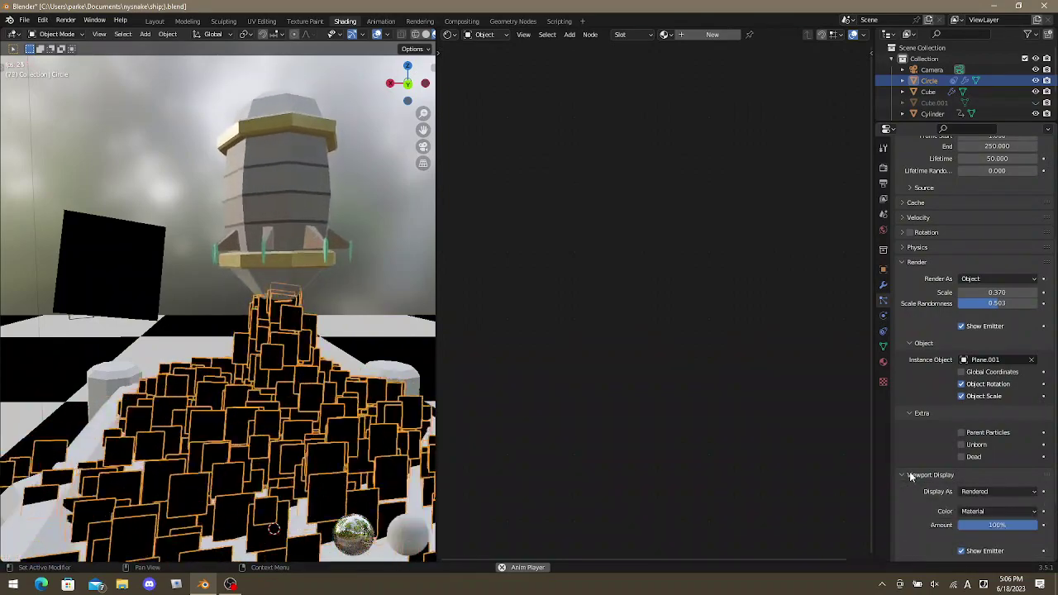
pyautogui.click(910, 476)
pyautogui.scroll(-1, 908, 475)
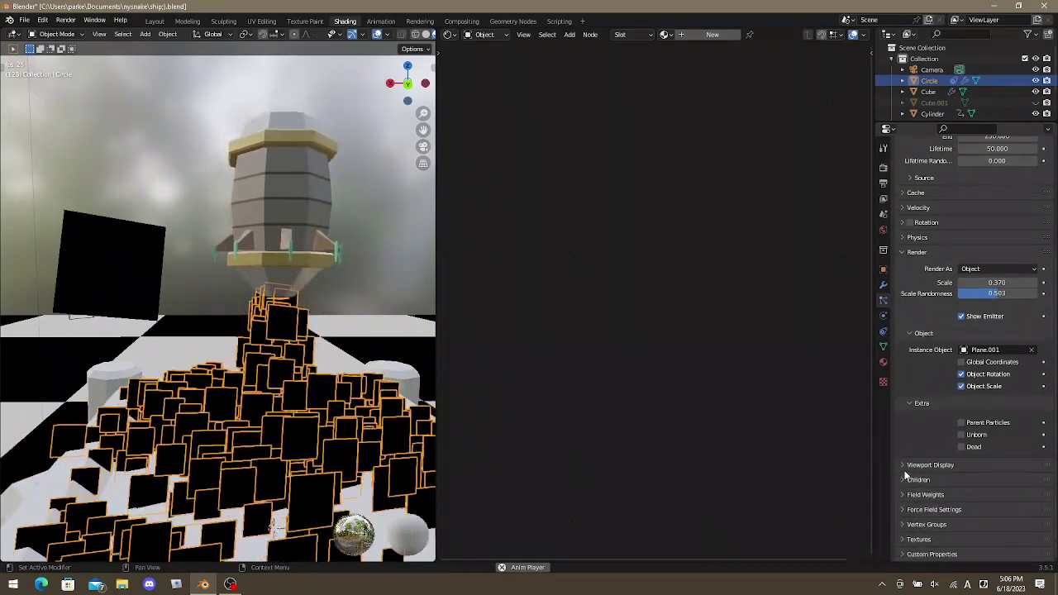
pyautogui.click(921, 540)
pyautogui.scroll(-2, 920, 542)
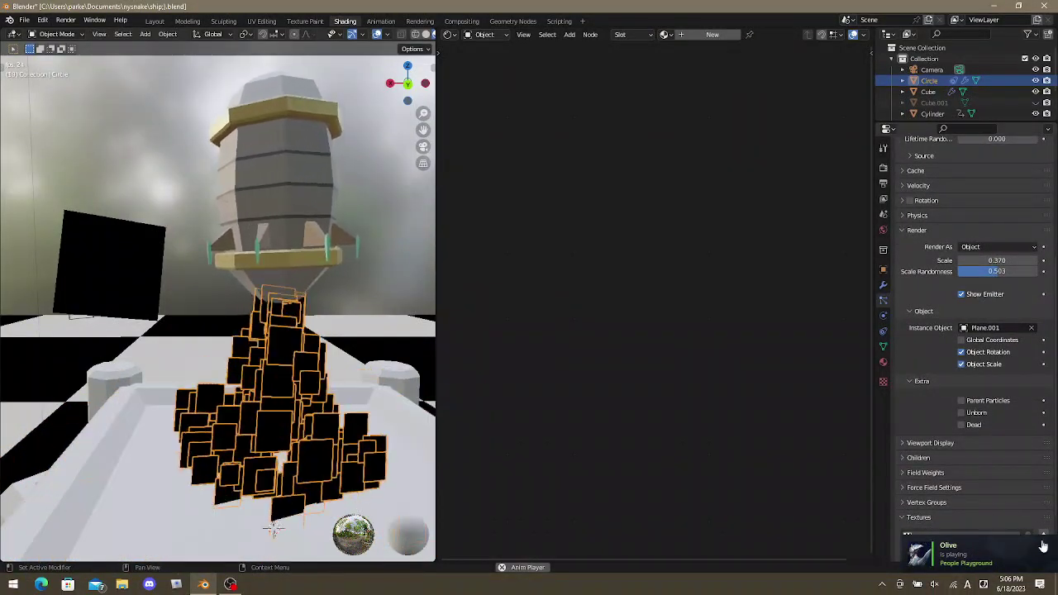
# Collapse the Circle emitter's Textures section and review its Emission and Render settings.
pyautogui.click(932, 519)
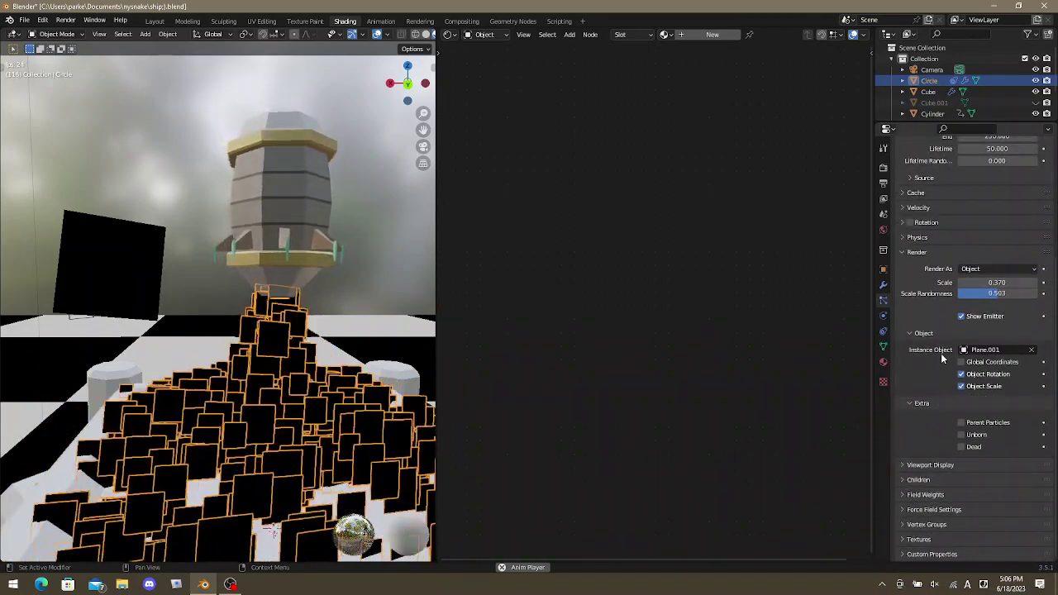
pyautogui.scroll(3, 935, 397)
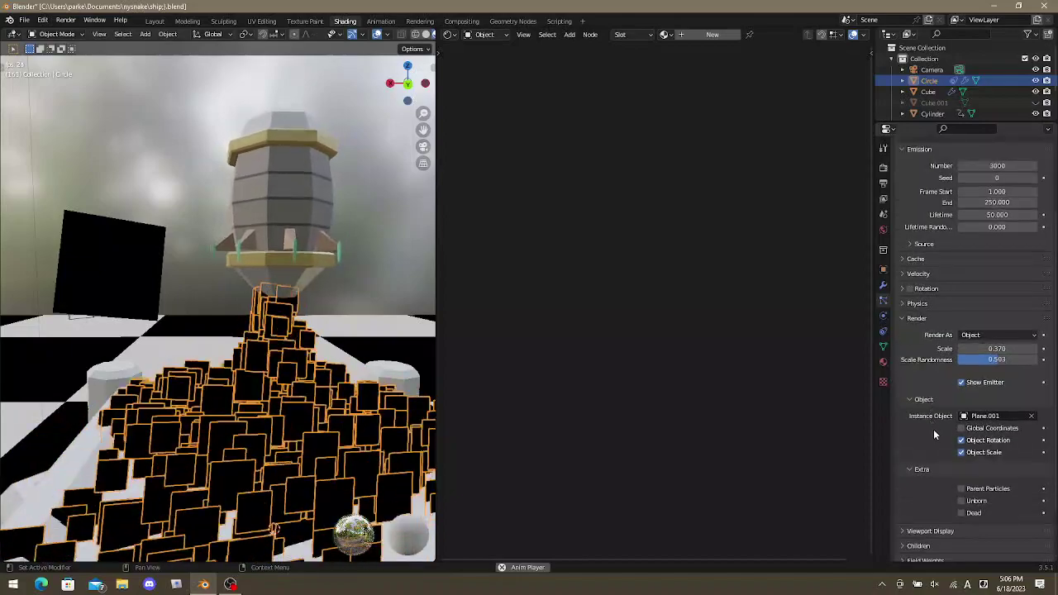
pyautogui.scroll(1, 939, 440)
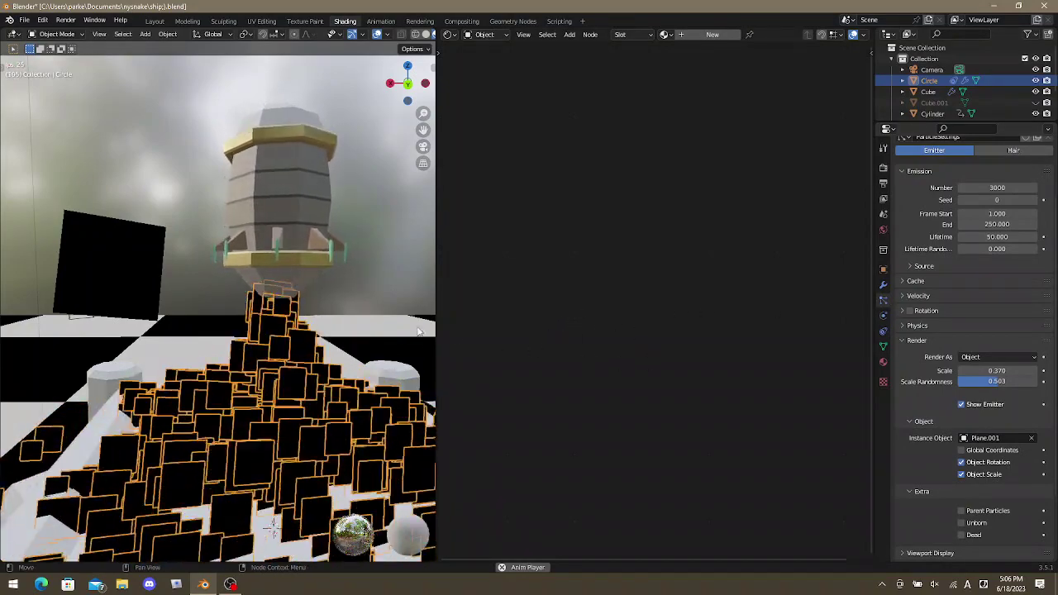
pyautogui.press('Tab')
pyautogui.press('Tab')
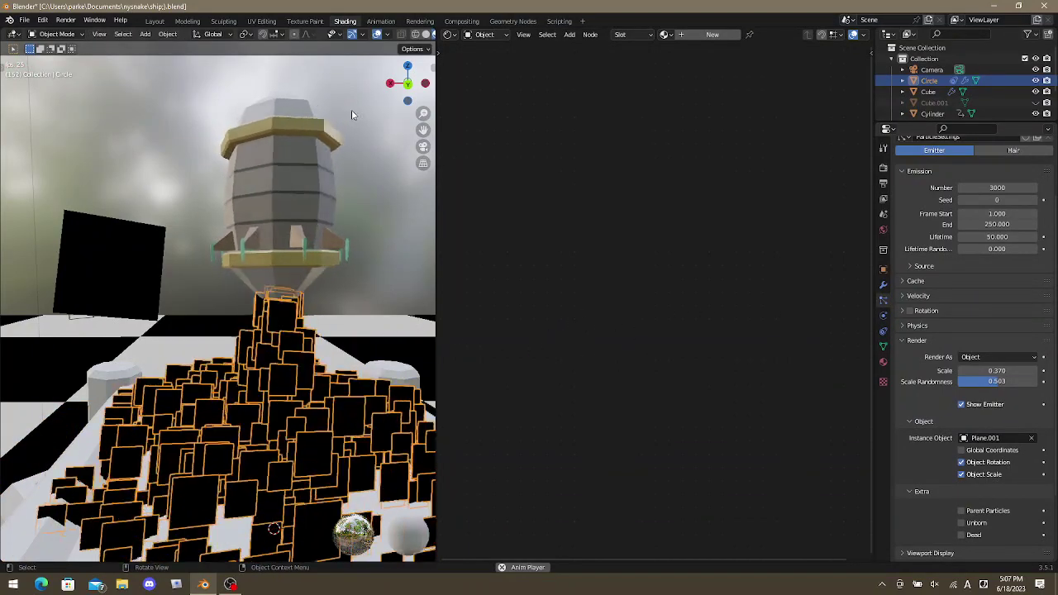
# Check the World and Line Style shader types in the node editor, then return it to Object.
pyautogui.click(498, 37)
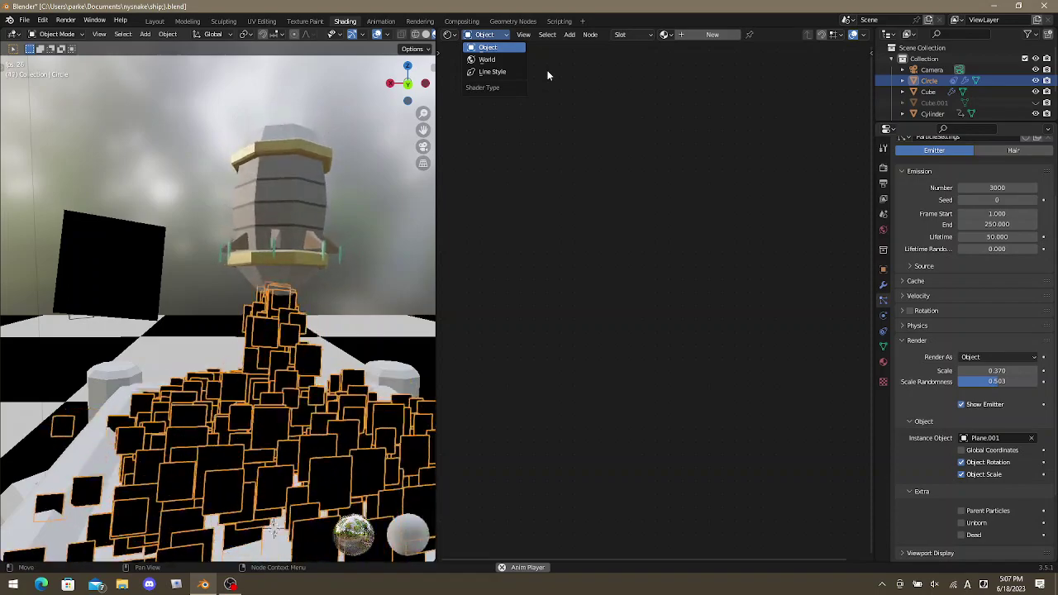
pyautogui.click(496, 58)
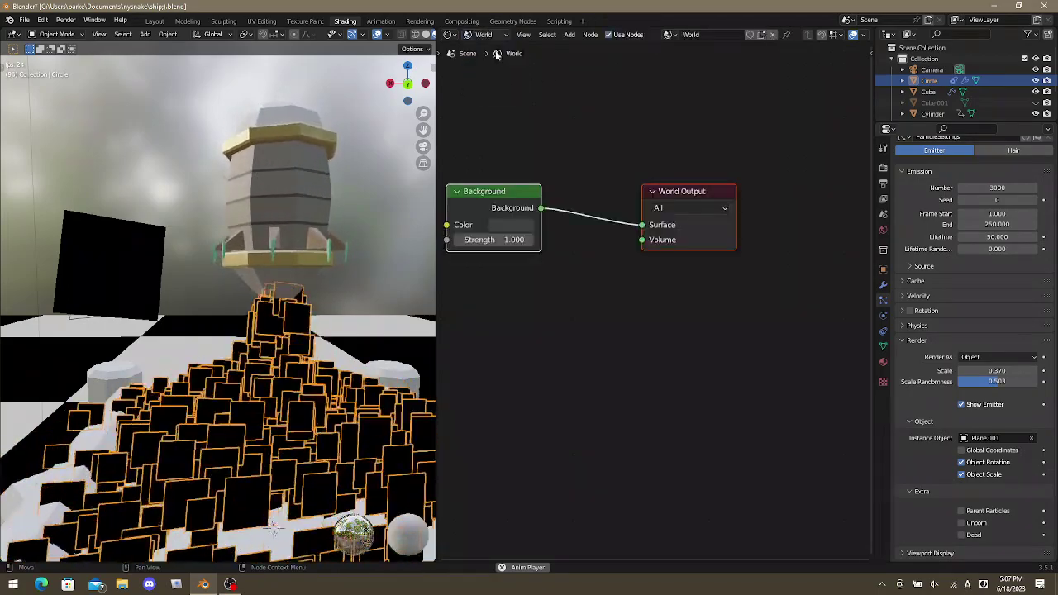
pyautogui.click(488, 34)
pyautogui.click(496, 72)
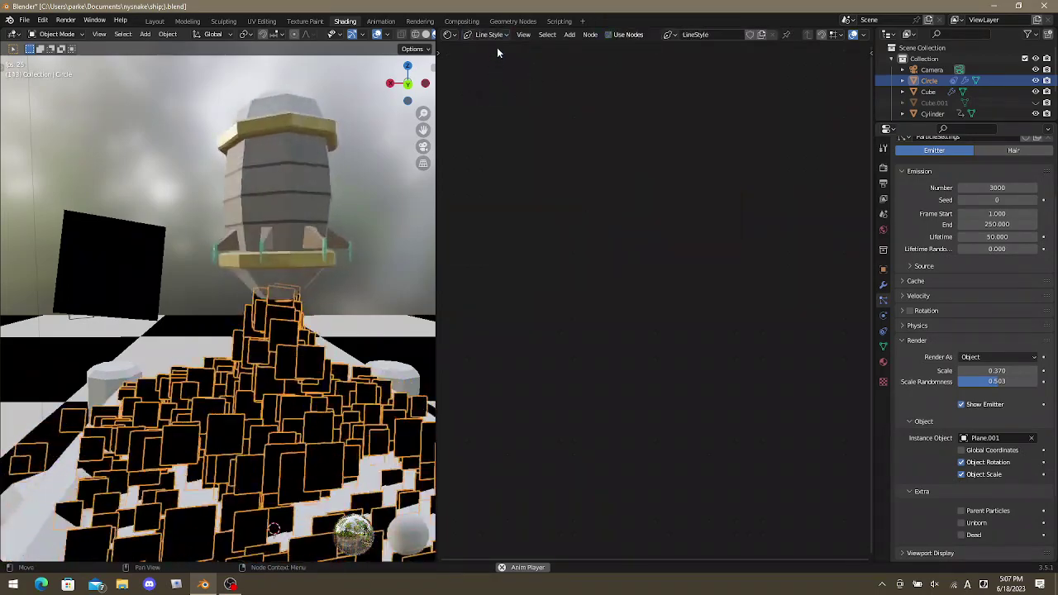
pyautogui.click(488, 34)
pyautogui.click(498, 49)
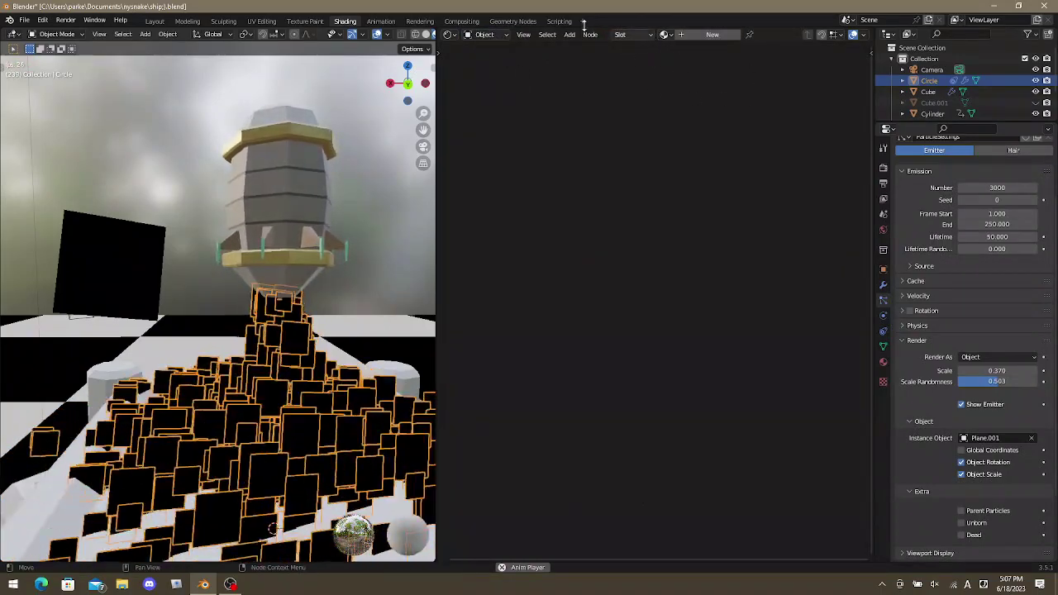
# Look through the shader editor's selection and node commands, the list of existing materials and the Active Tool settings.
pyautogui.click(524, 34)
pyautogui.moveTo(550, 34)
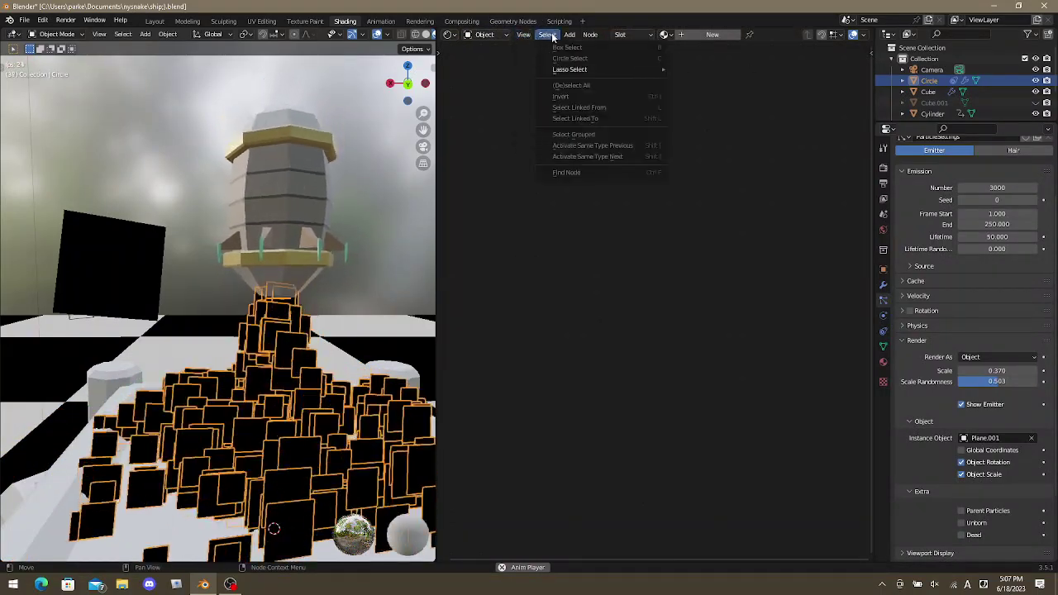
pyautogui.moveTo(590, 35)
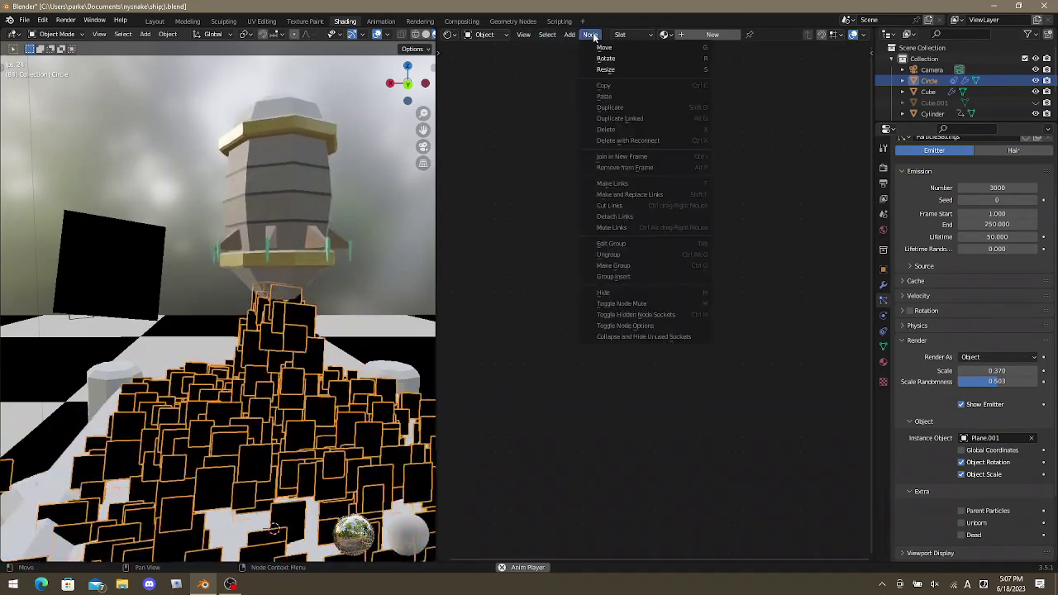
pyautogui.click(664, 34)
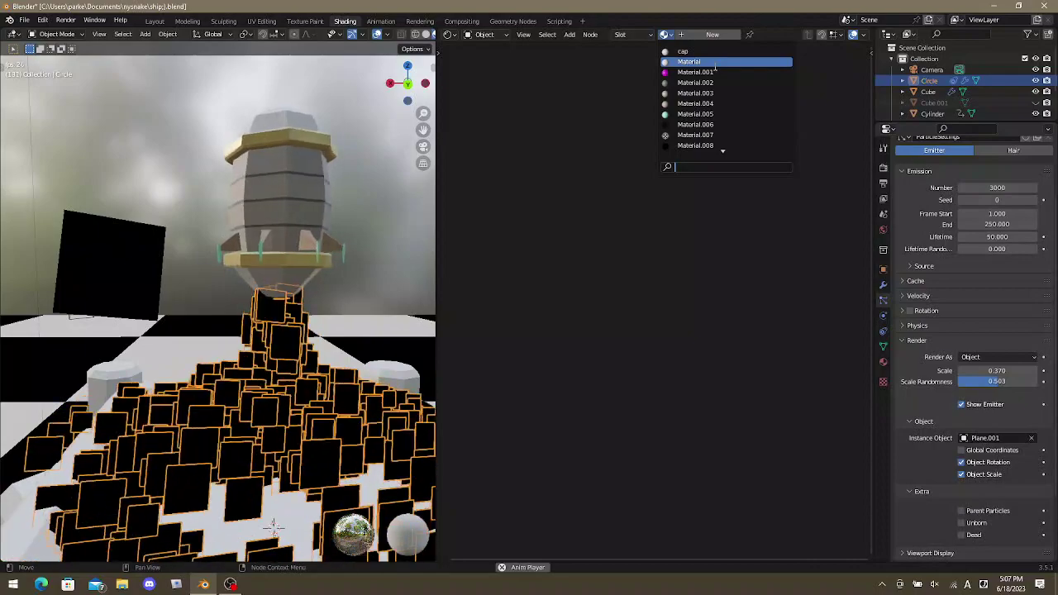
pyautogui.scroll(-8, 711, 73)
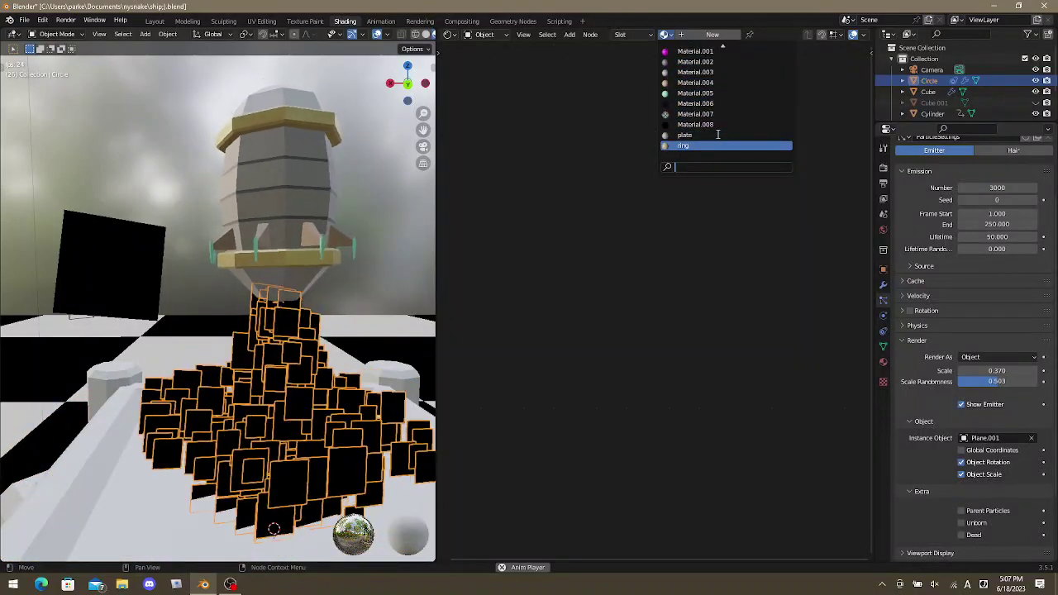
pyautogui.scroll(-2, 716, 116)
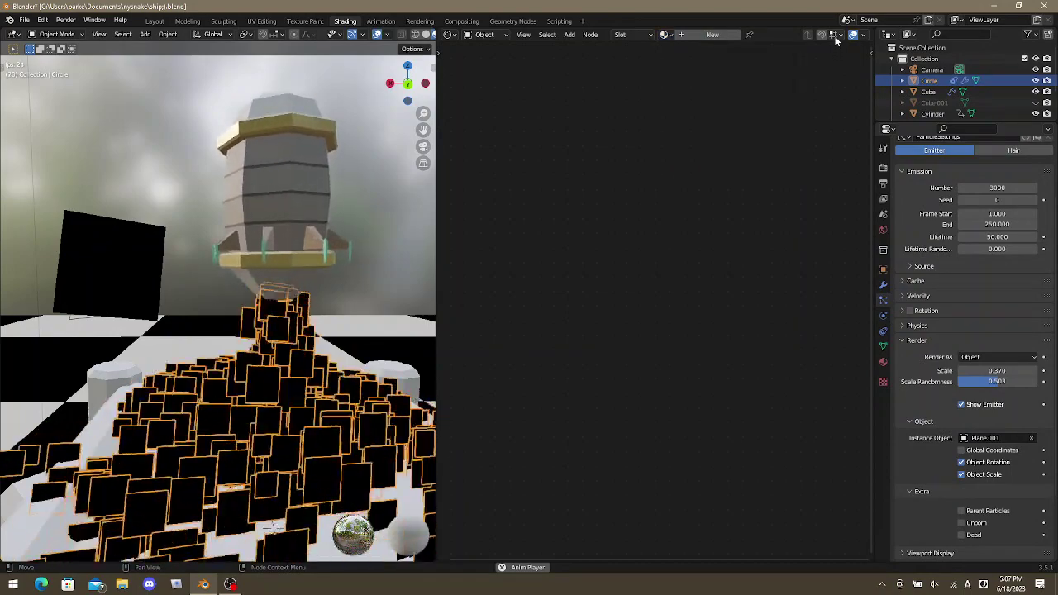
pyautogui.press('n')
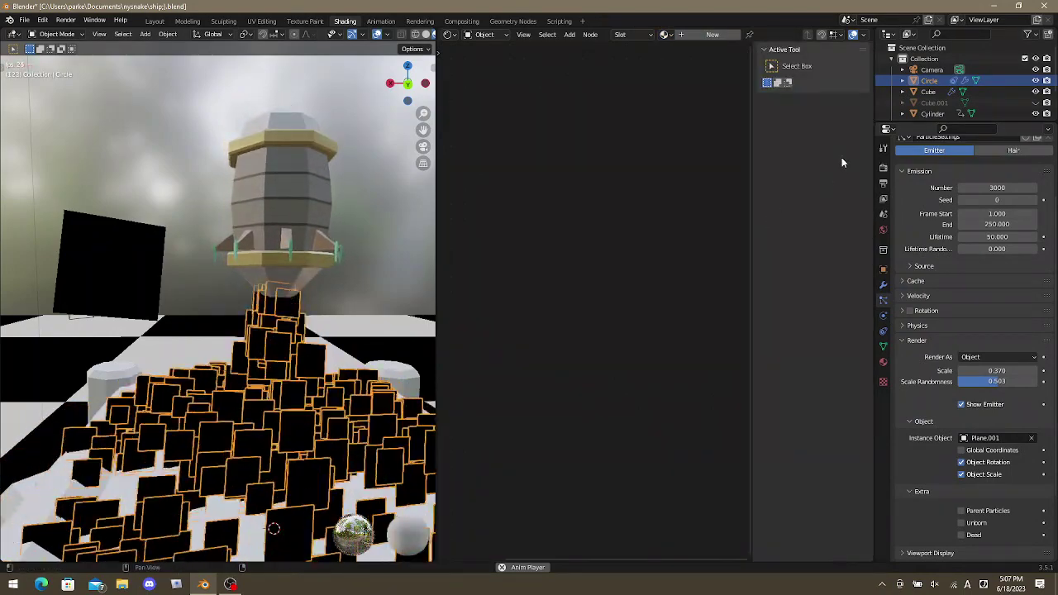
pyautogui.press('n')
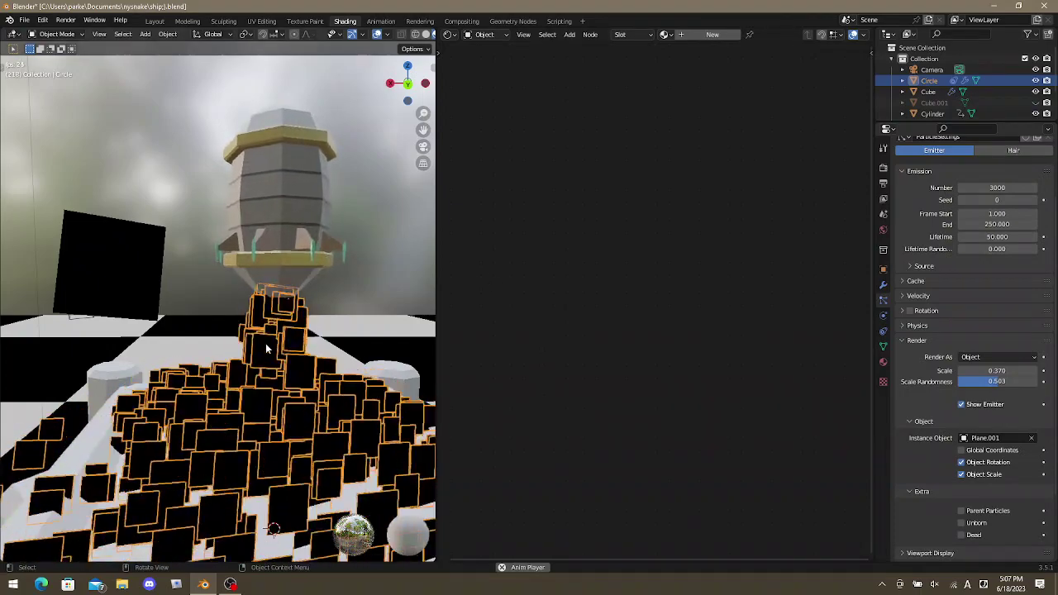
# Link Particle Info's Location to the ColorRamp factor in the standalone plane's material and test it by moving the plane.
pyautogui.click(107, 280)
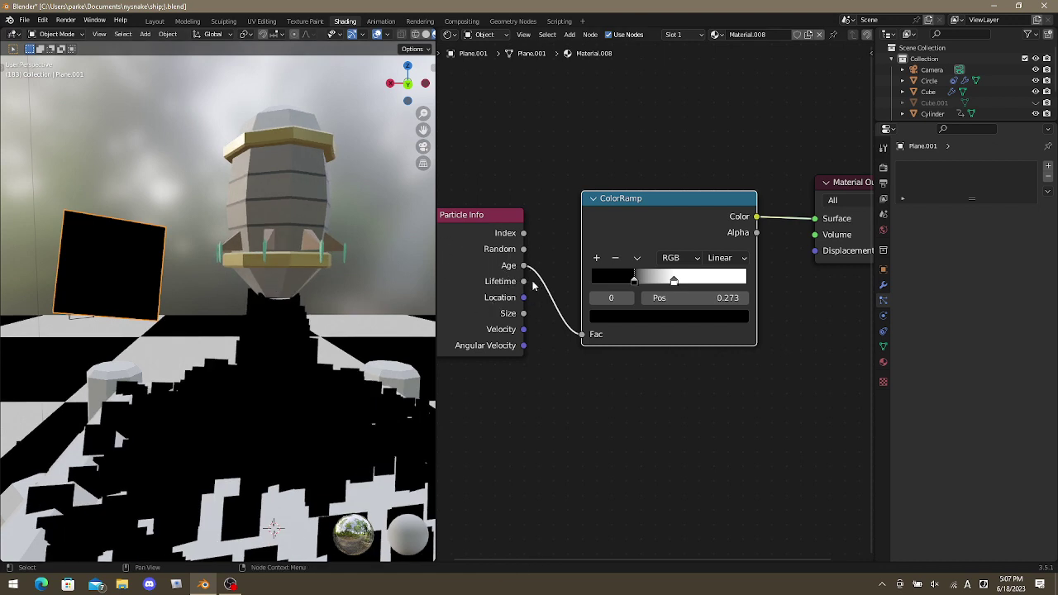
pyautogui.click(481, 221)
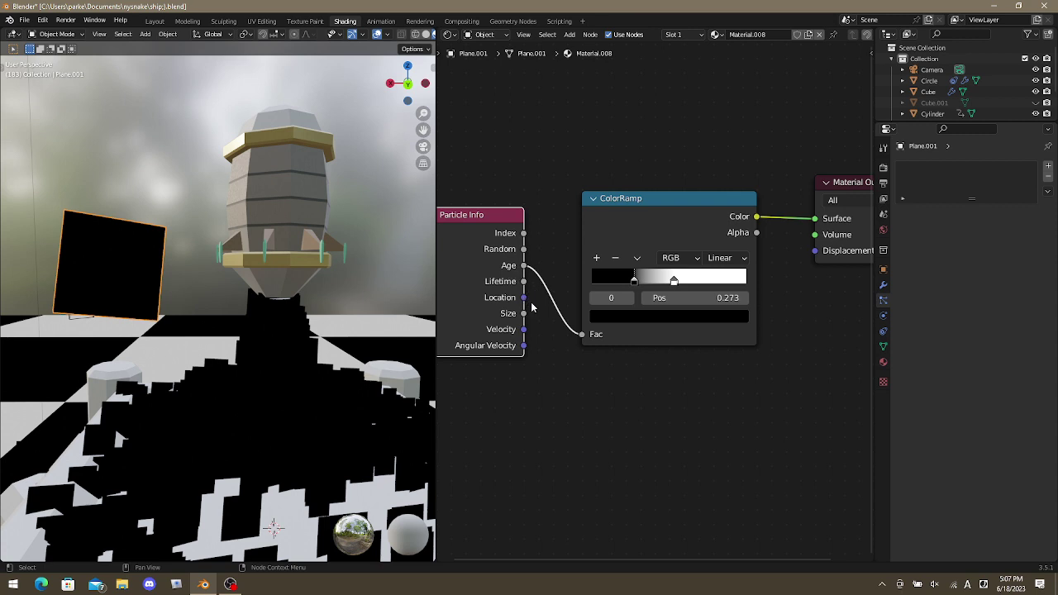
pyautogui.moveTo(576, 341); pyautogui.dragTo(576, 339)
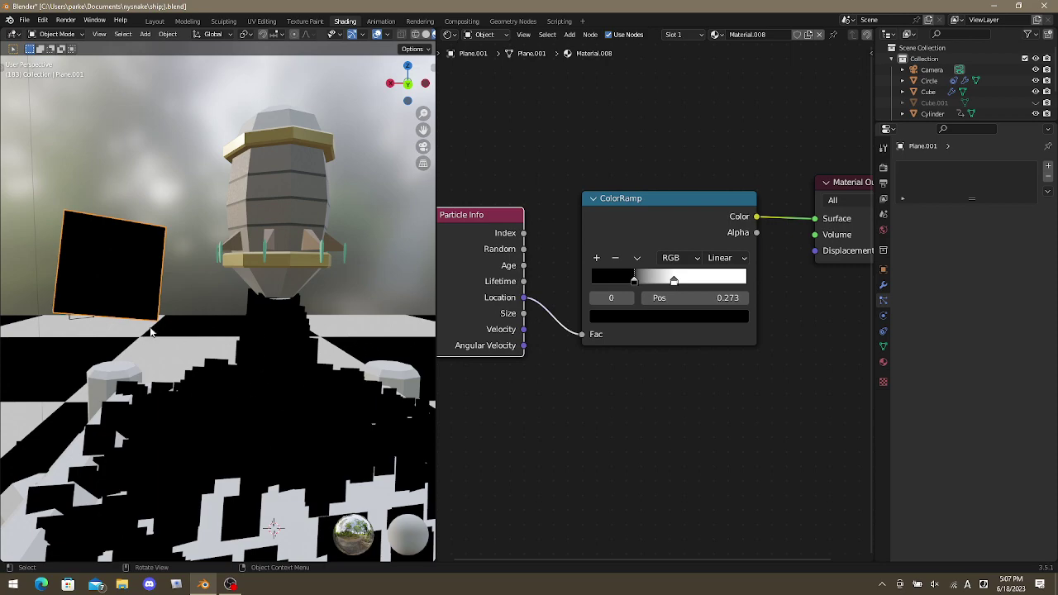
pyautogui.moveTo(151, 332); pyautogui.dragTo(215, 347, button='middle')
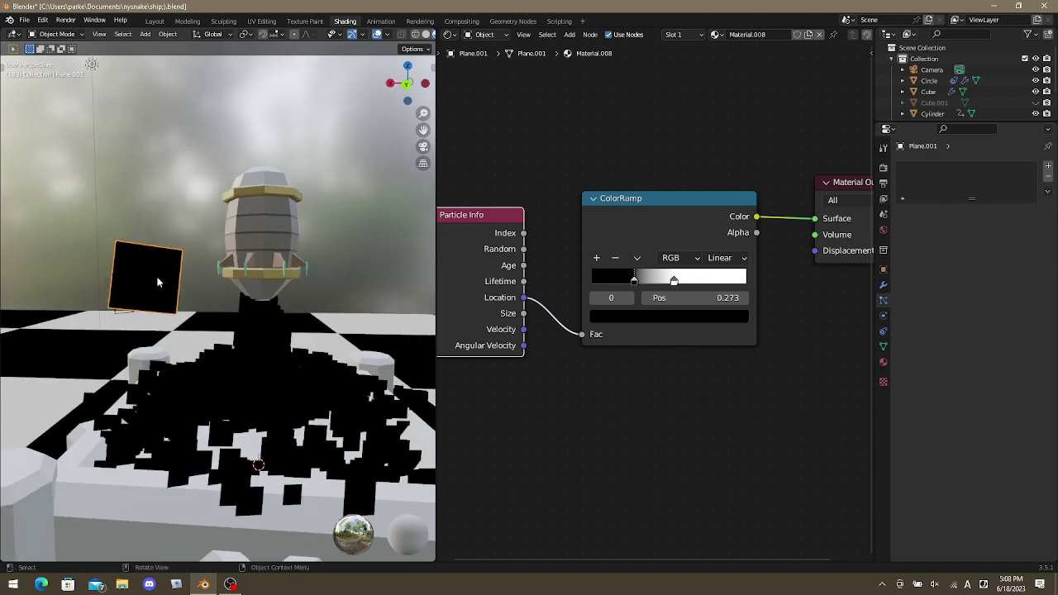
pyautogui.press('g')
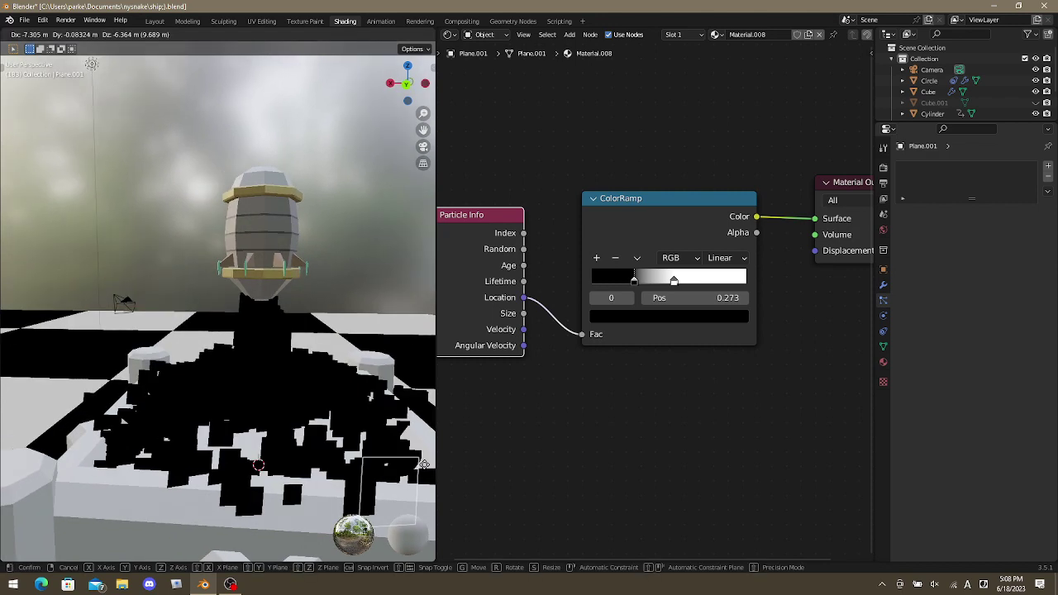
pyautogui.press('Escape')
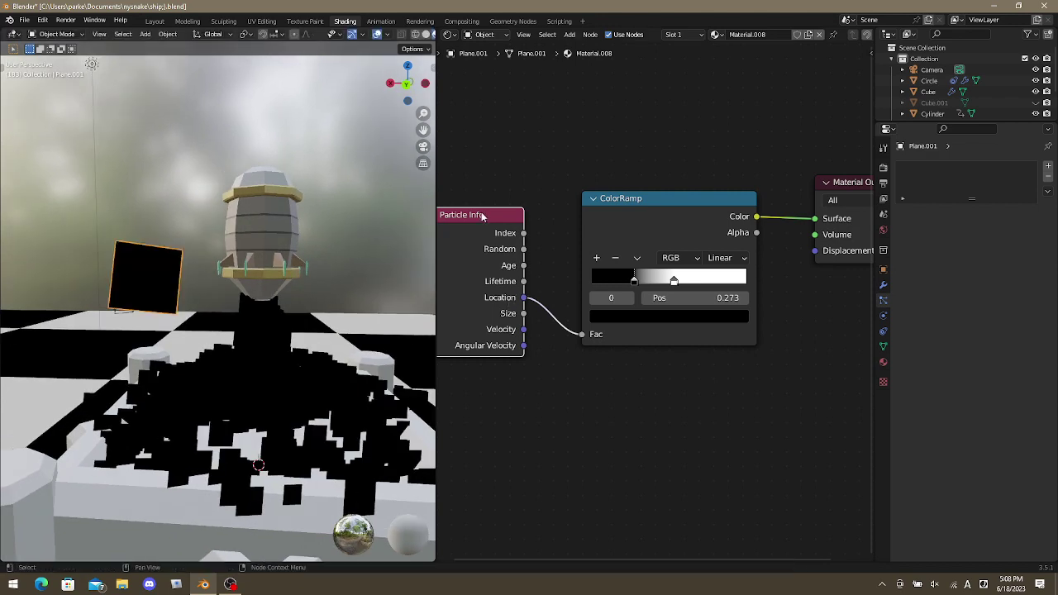
# Replace the Particle Info node with an Object Info node and link its Location to the ColorRamp factor.
pyautogui.press('x')
pyautogui.hotkey('shift', 'a')
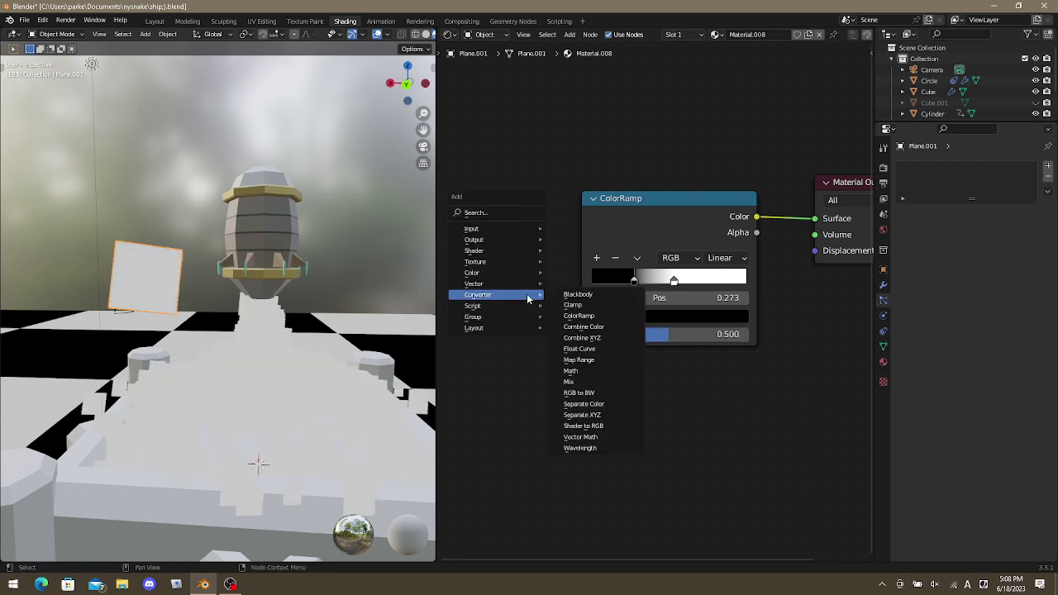
pyautogui.moveTo(507, 237)
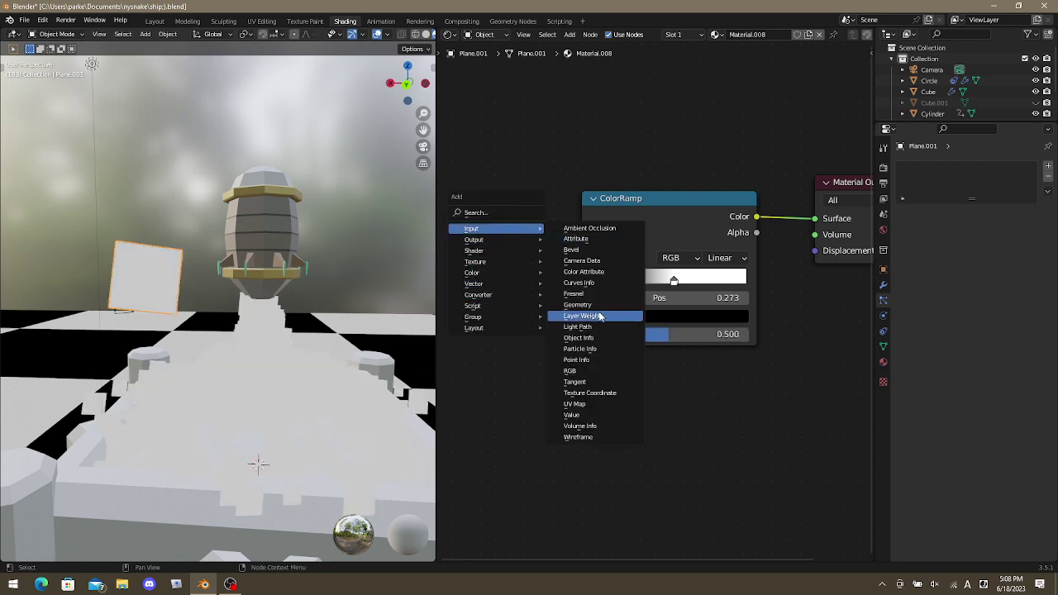
pyautogui.click(581, 338)
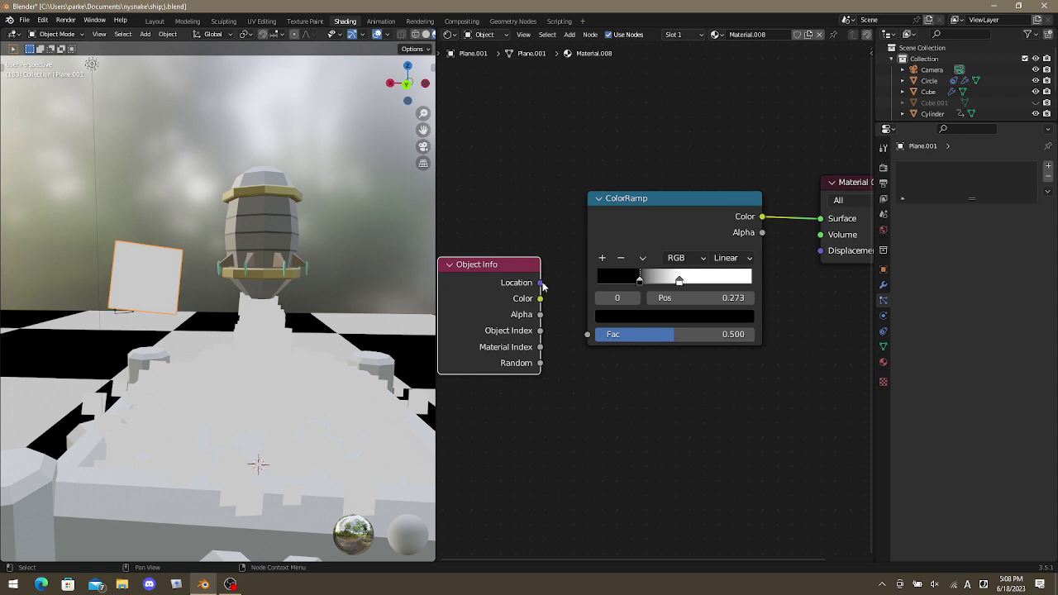
pyautogui.moveTo(541, 283)
pyautogui.mouseDown()
pyautogui.moveTo(580, 310)
pyautogui.moveTo(583, 339)
pyautogui.mouseUp()
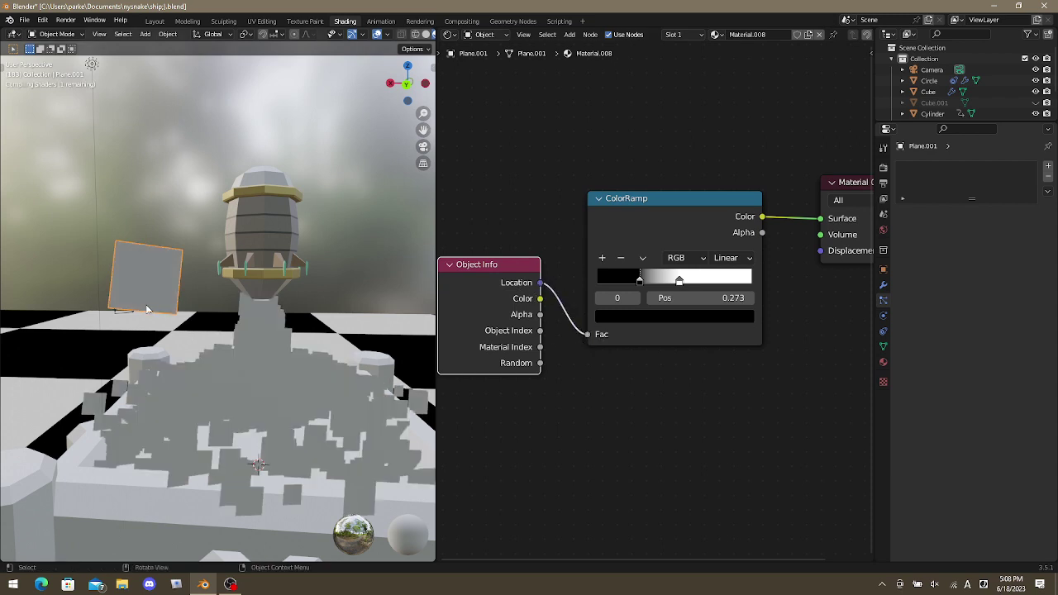
# Try moving the plane several times from different viewpoints to test how its location affects the particle shading.
pyautogui.press('g')
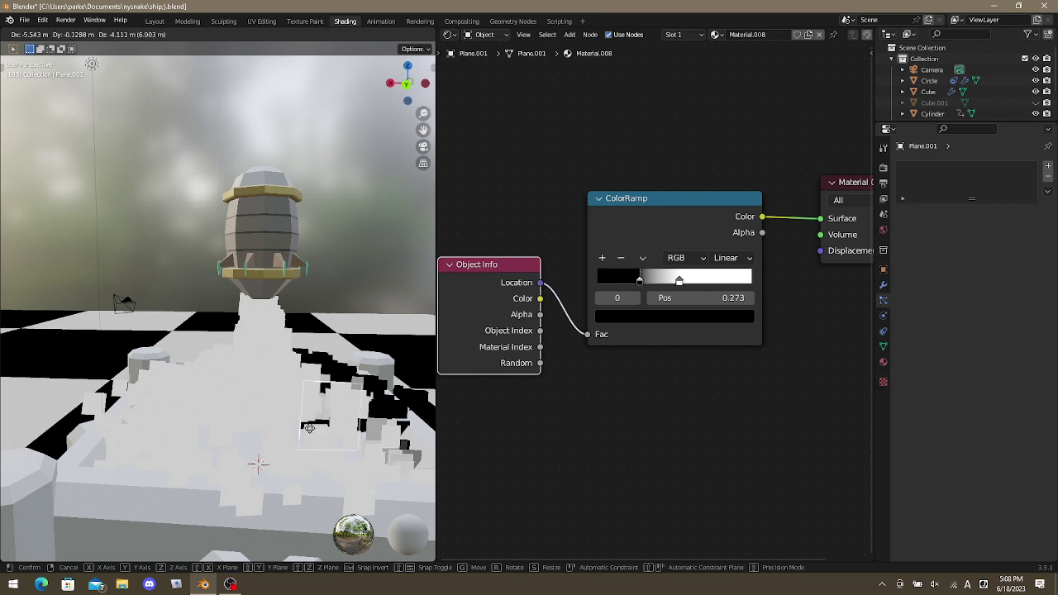
pyautogui.click(230, 381)
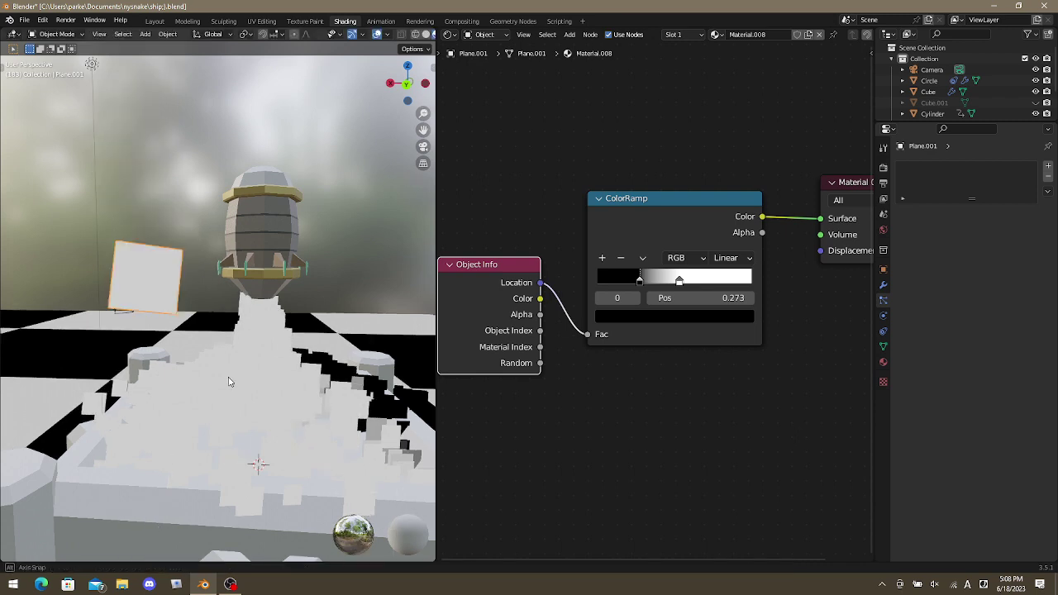
pyautogui.press('g')
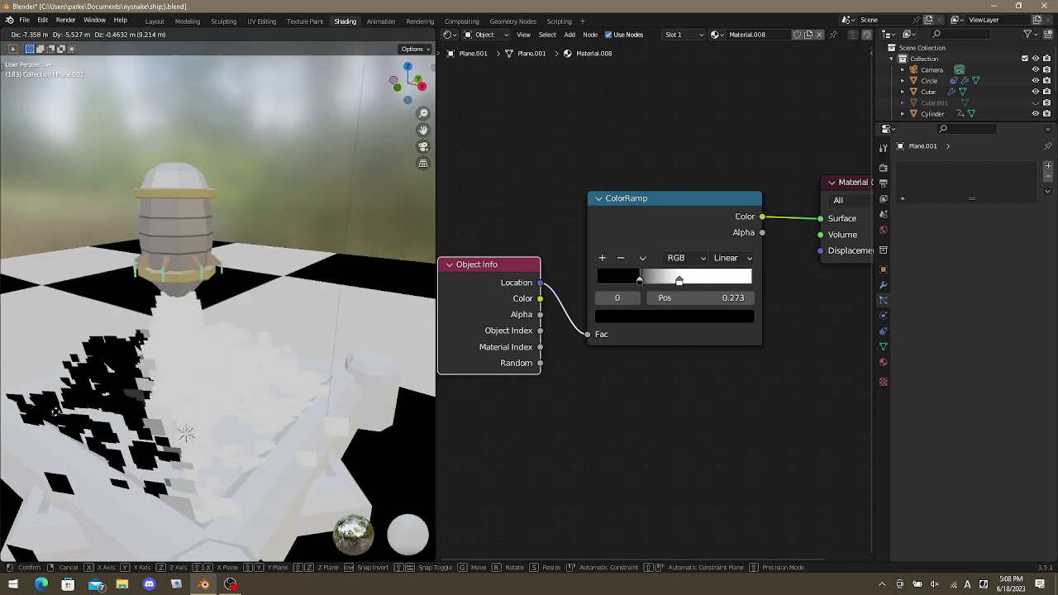
pyautogui.press('Escape')
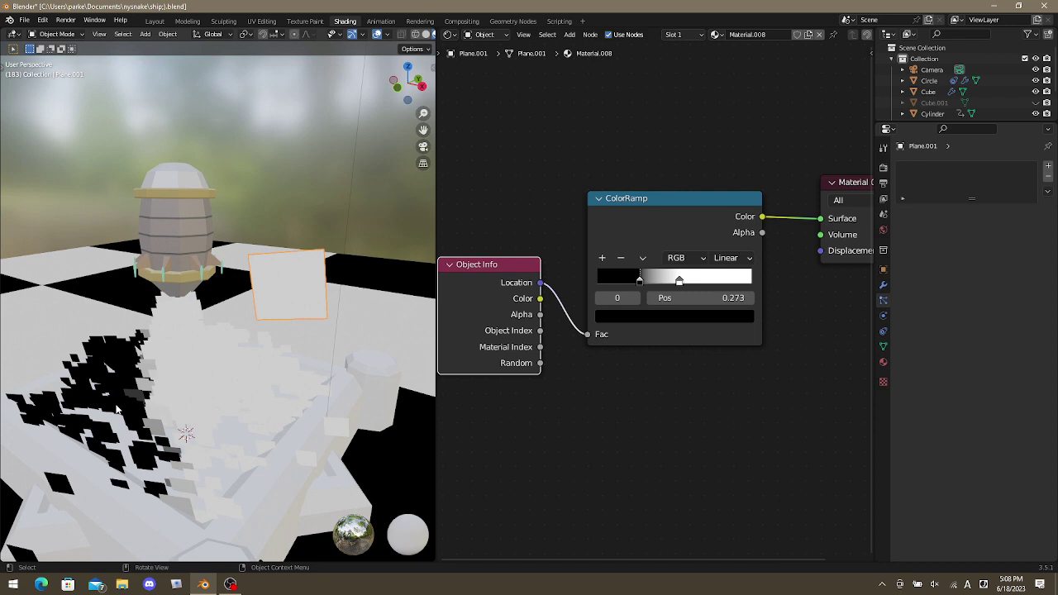
pyautogui.press('g')
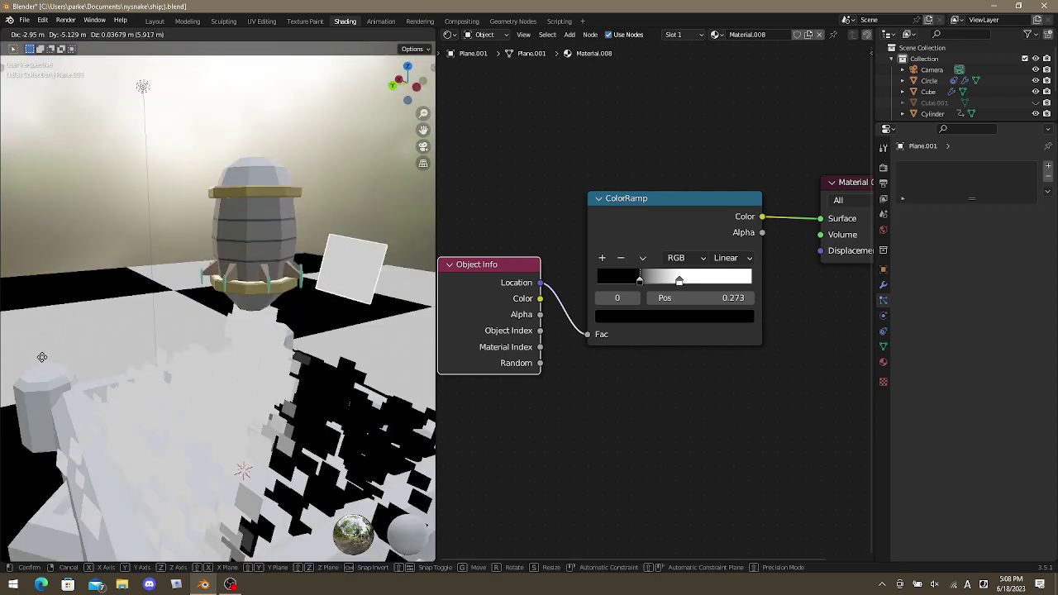
pyautogui.click(42, 357)
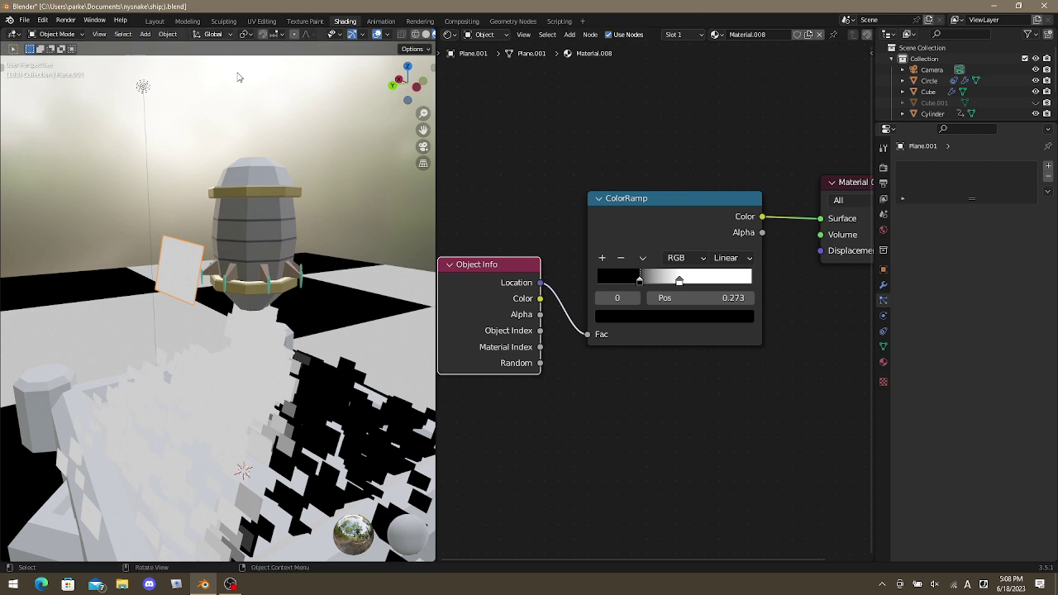
pyautogui.hotkey('shift', 'a')
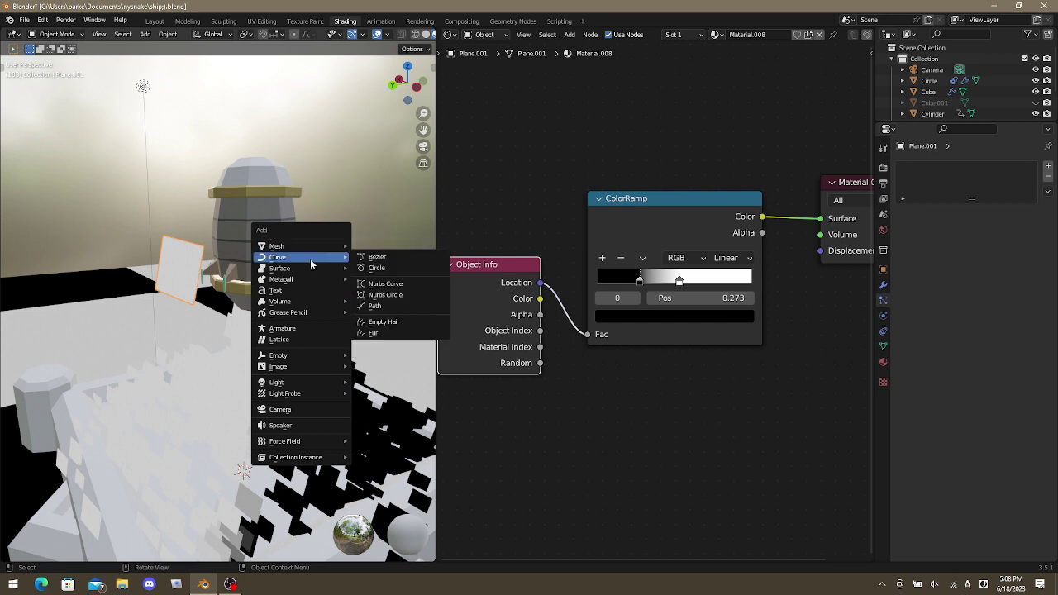
pyautogui.moveTo(304, 355)
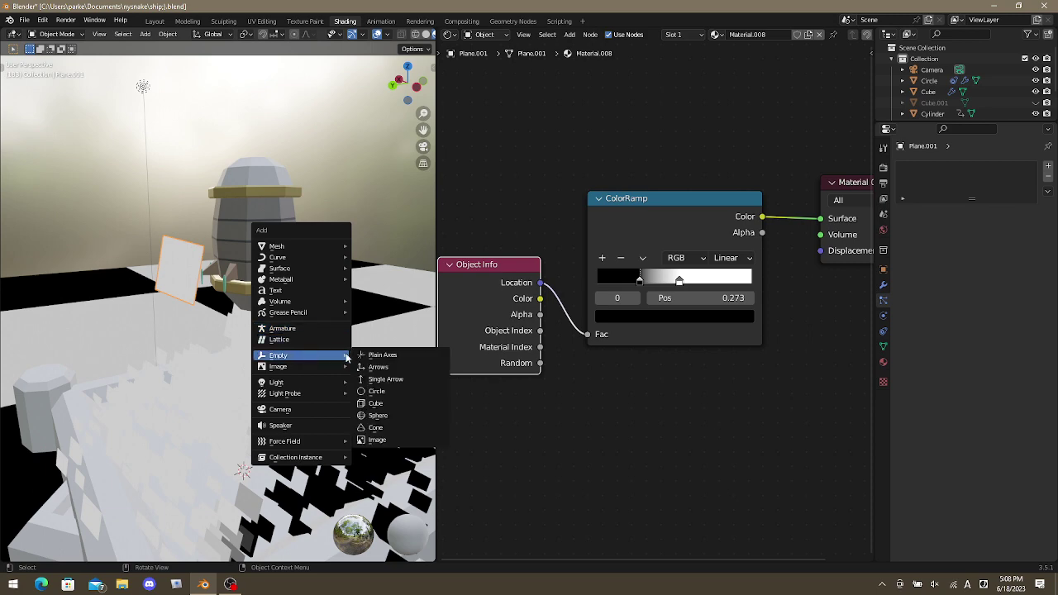
pyautogui.press('Escape')
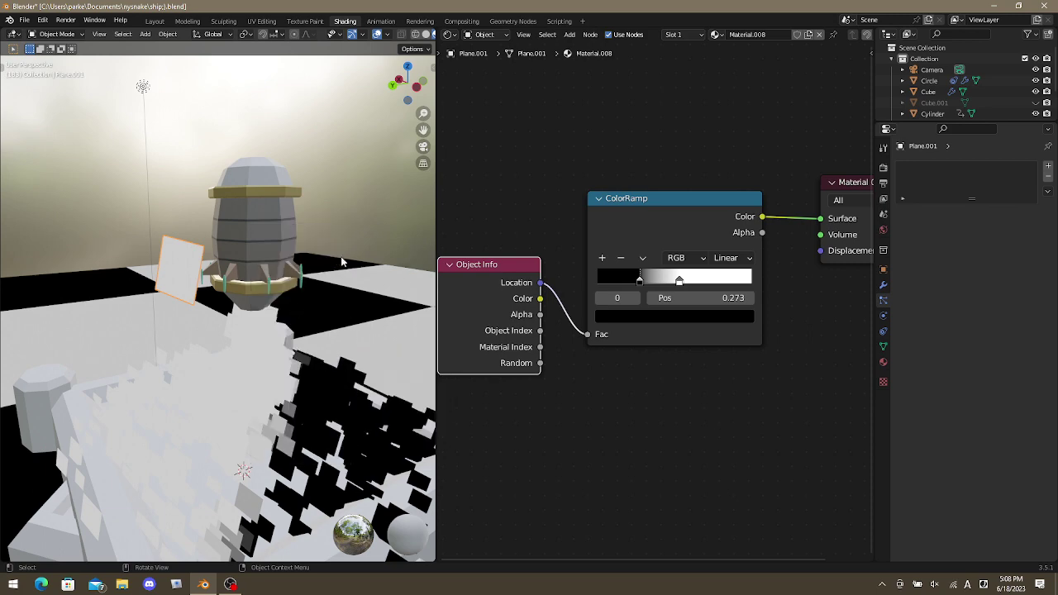
pyautogui.moveTo(351, 208); pyautogui.dragTo(300, 309, button='middle')
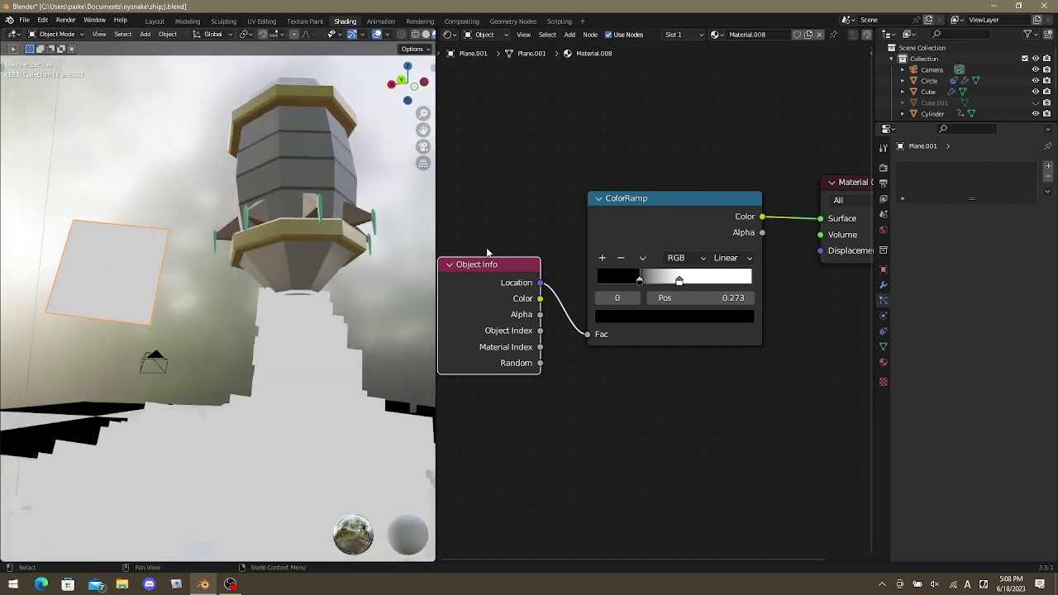
# Delete the Object Info node that feeds the ColorRamp in the standalone plane's material.
pyautogui.moveTo(526, 264); pyautogui.dragTo(527, 309)
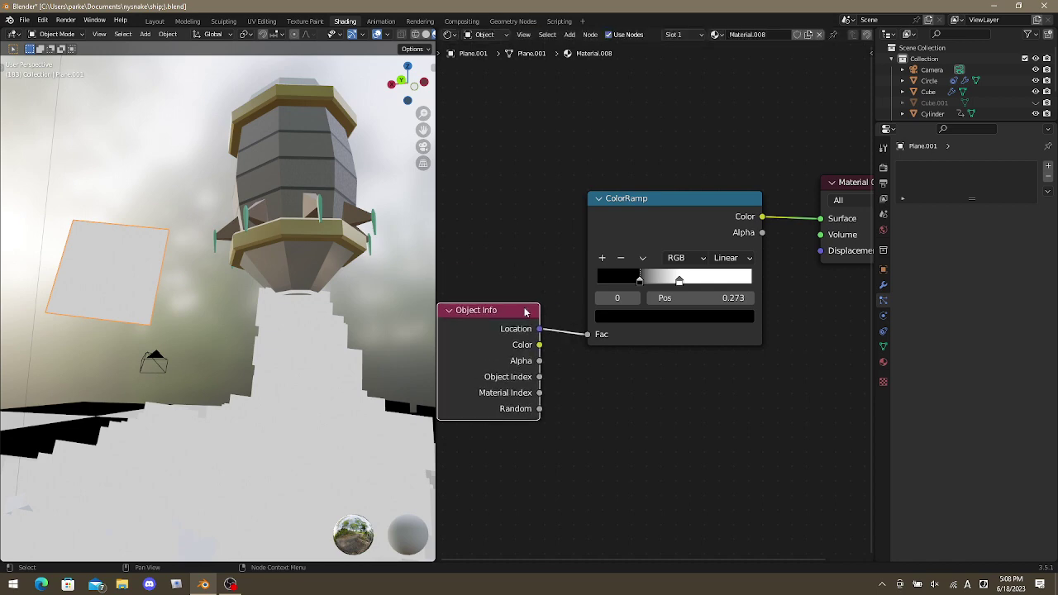
pyautogui.press('x')
# Try giving the circle emitter its own new material with a red base color, and play the animation to check the particles.
pyautogui.click(308, 306)
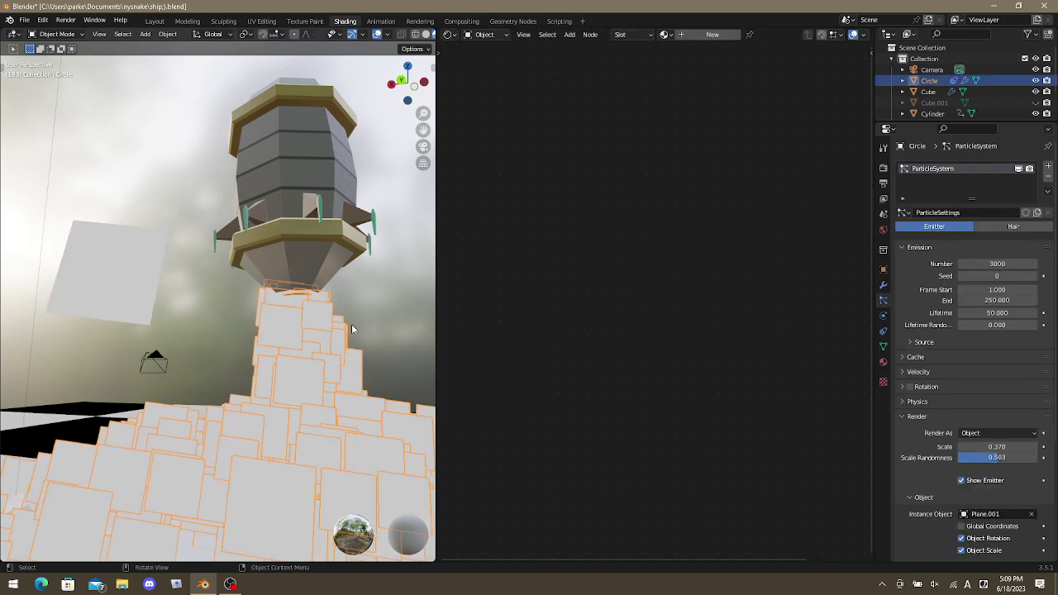
pyautogui.click(687, 36)
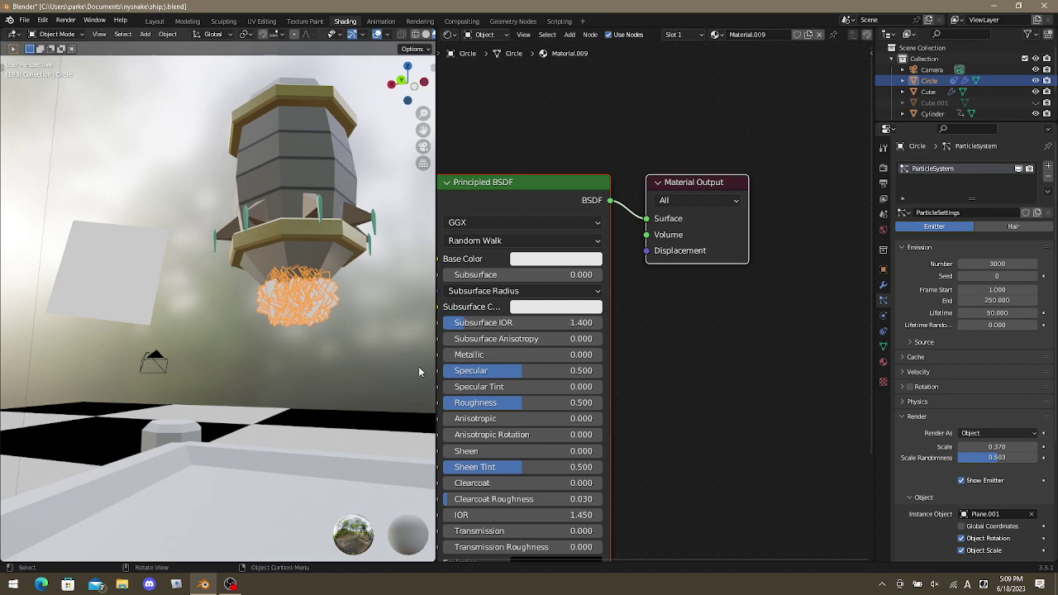
pyautogui.press('space')
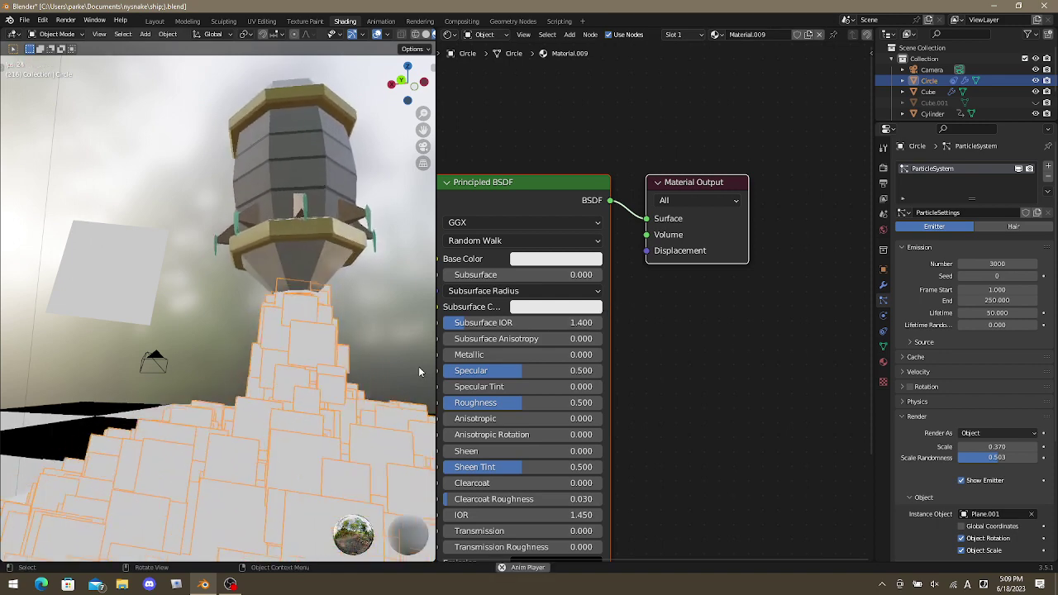
pyautogui.moveTo(579, 266); pyautogui.dragTo(635, 237, button='middle')
pyautogui.click(635, 237)
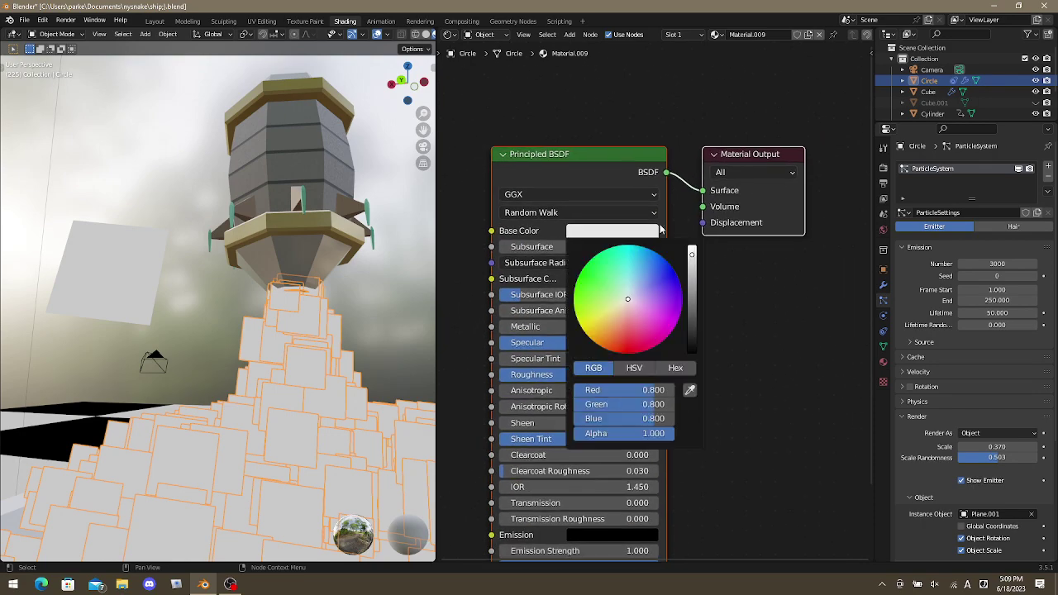
pyautogui.click(660, 359)
pyautogui.moveTo(447, 290); pyautogui.dragTo(469, 301, button='middle')
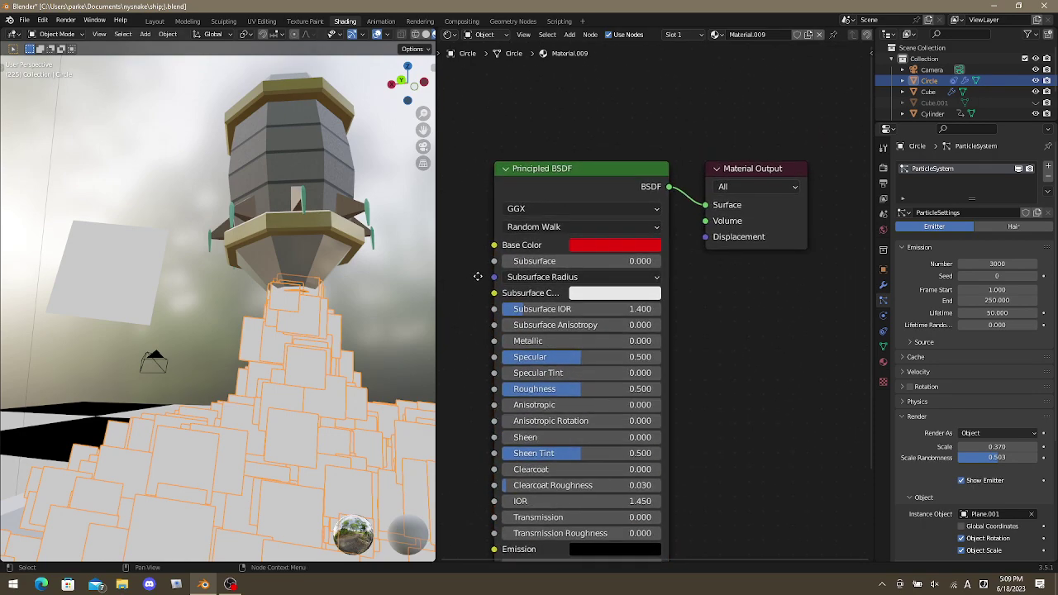
pyautogui.moveTo(389, 281); pyautogui.dragTo(364, 298, button='middle')
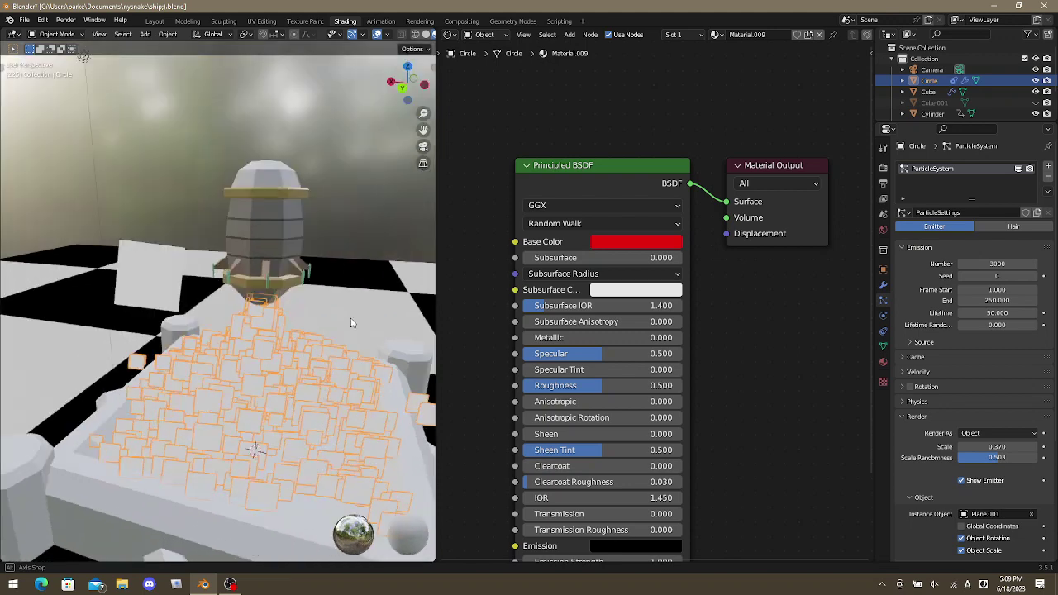
# Replace the emitter material's Principled BSDF with a Mapping node and link its Vector output to the Material Output's Surface.
pyautogui.click(603, 169)
pyautogui.press('x')
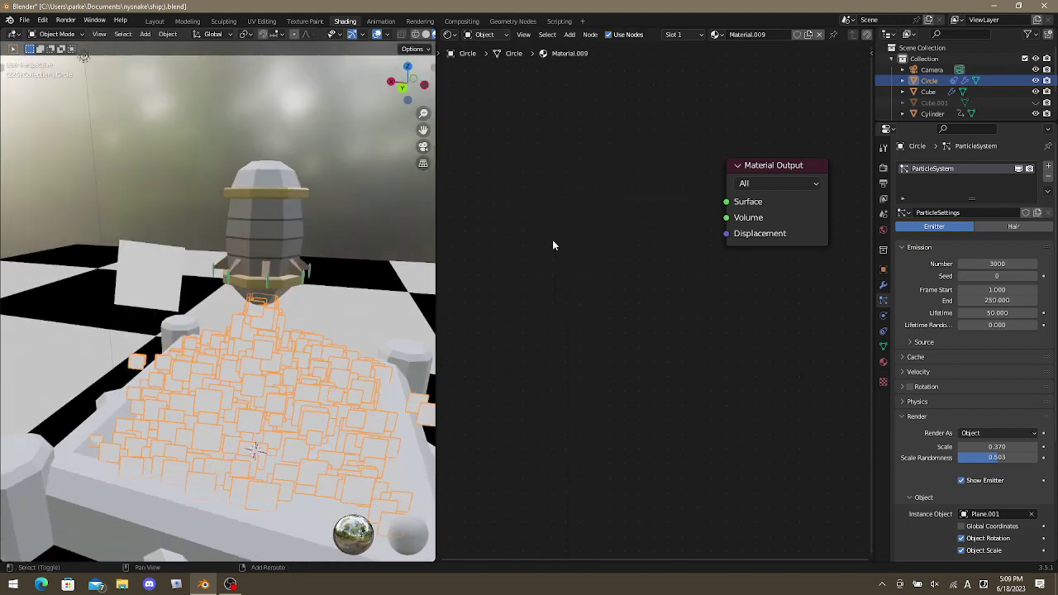
pyautogui.hotkey('shift', 'a')
pyautogui.moveTo(549, 241)
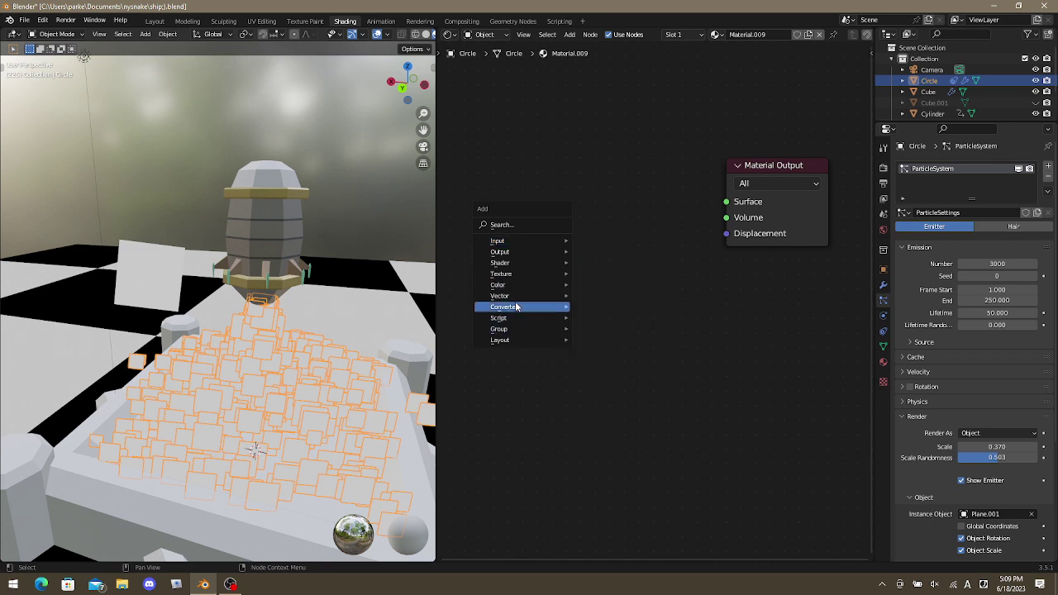
pyautogui.moveTo(529, 296)
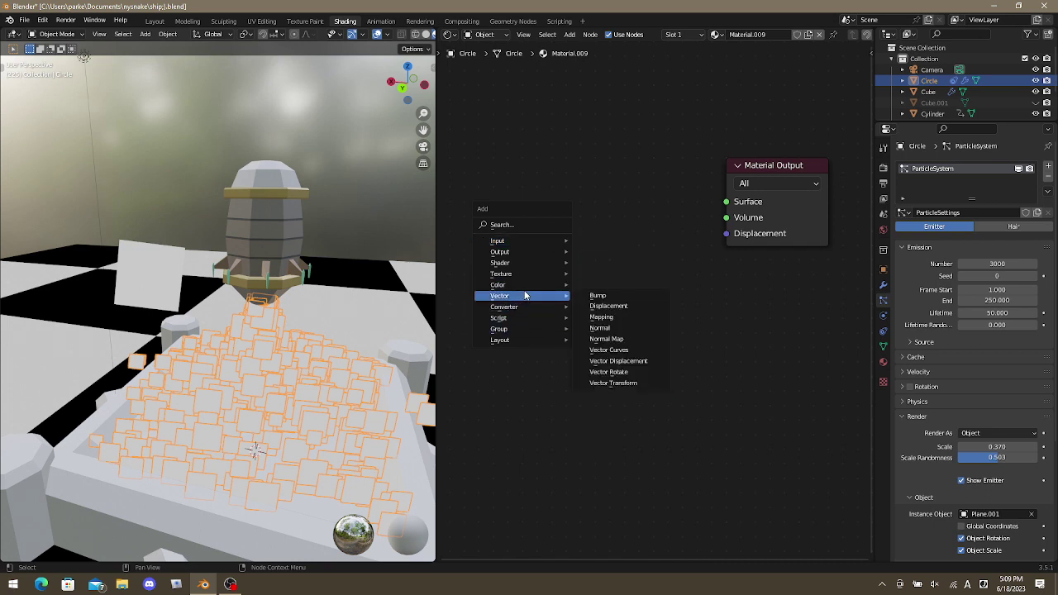
pyautogui.click(631, 318)
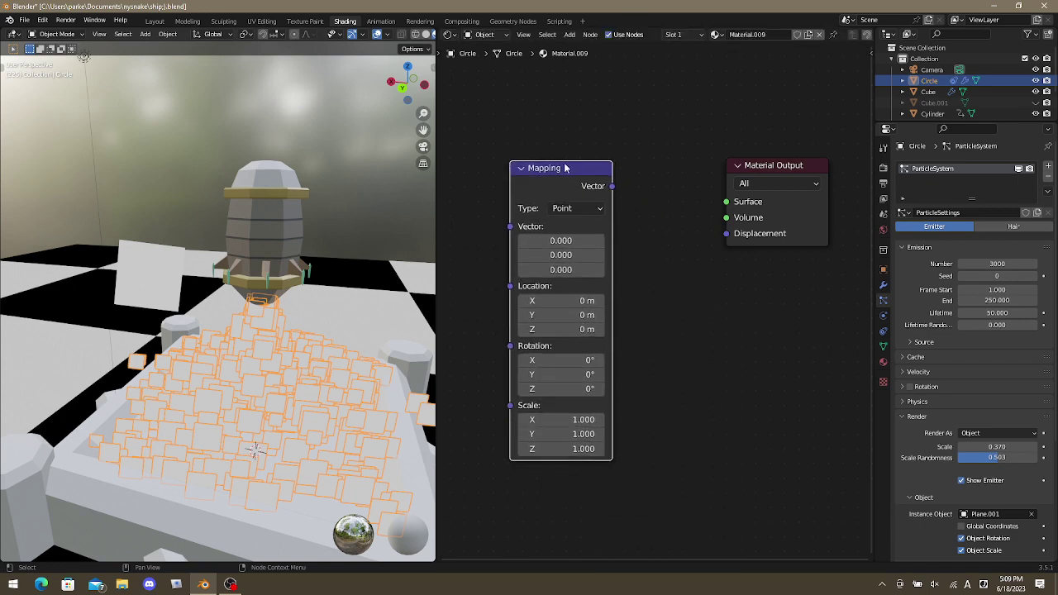
pyautogui.click(588, 197)
pyautogui.moveTo(585, 194); pyautogui.dragTo(726, 202)
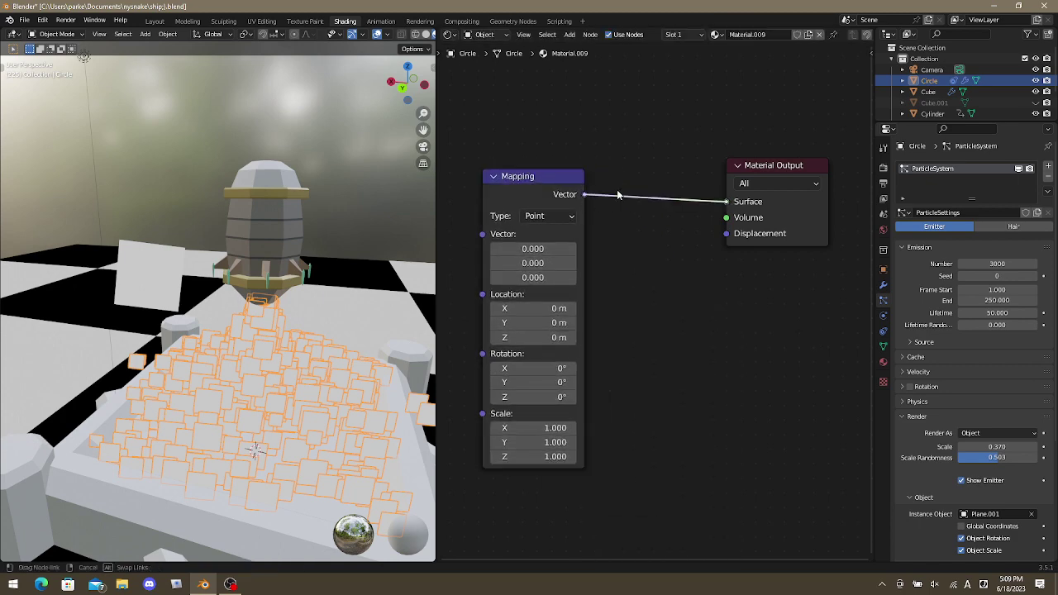
pyautogui.press('g')
pyautogui.click(518, 205)
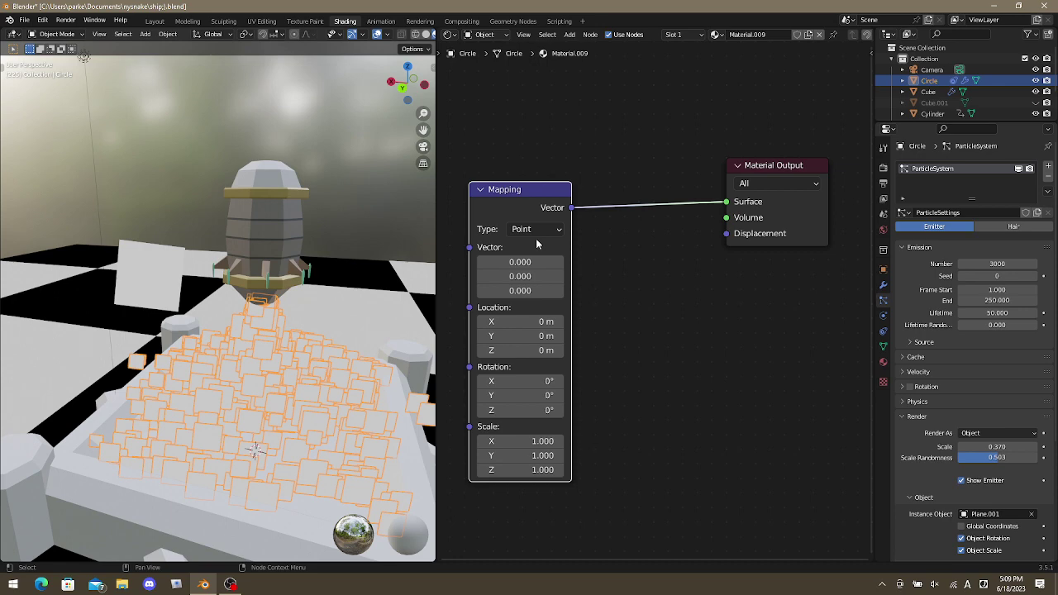
# Add an Object Info node and a Particle Info node beside the Mapping node in the emitter's material.
pyautogui.moveTo(494, 170); pyautogui.dragTo(560, 141, button='middle')
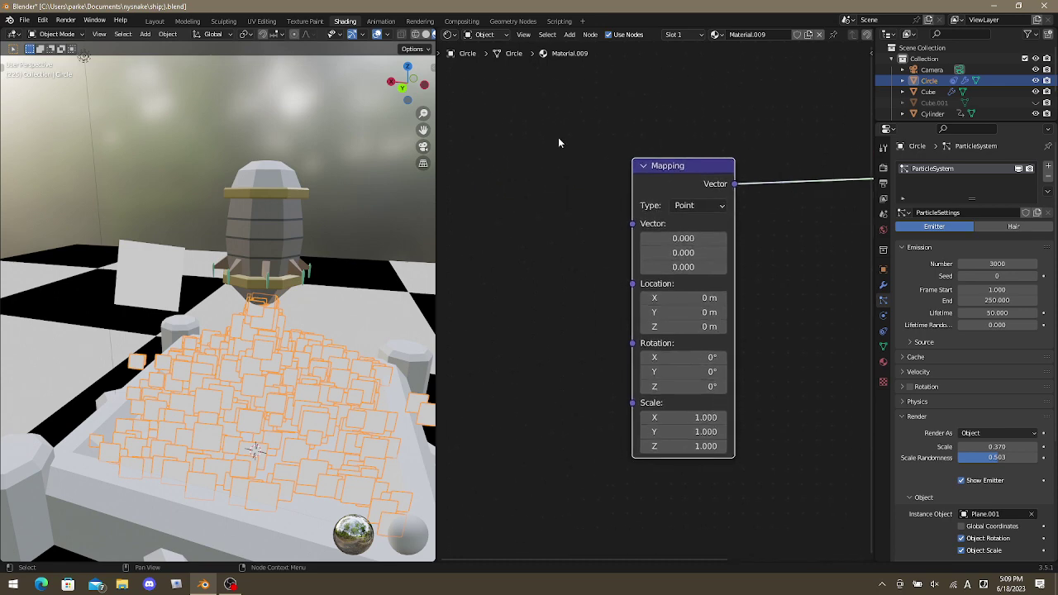
pyautogui.hotkey('shift', 'a')
pyautogui.moveTo(488, 101)
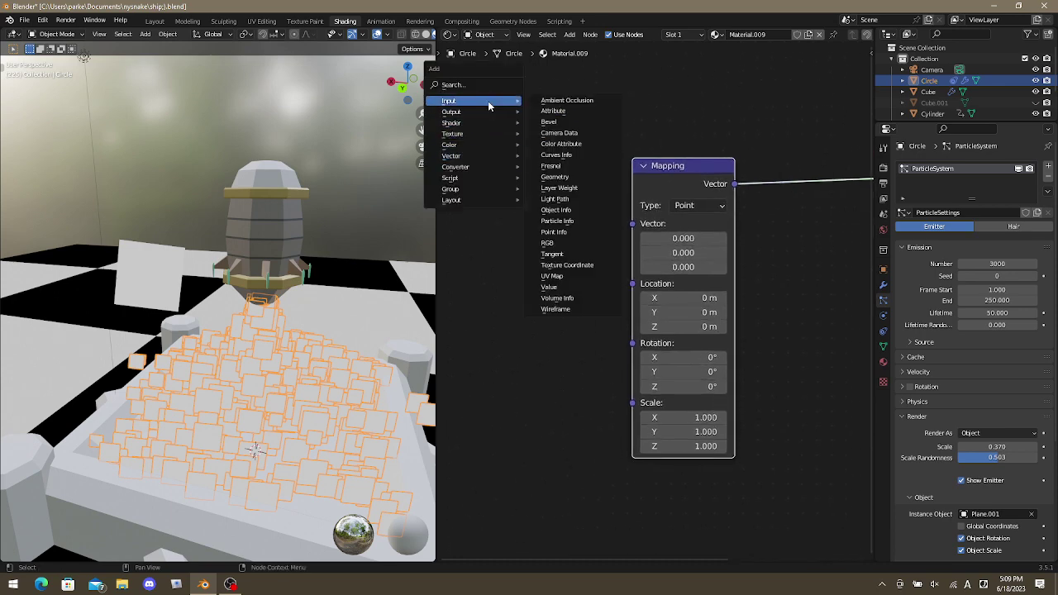
pyautogui.click(582, 214)
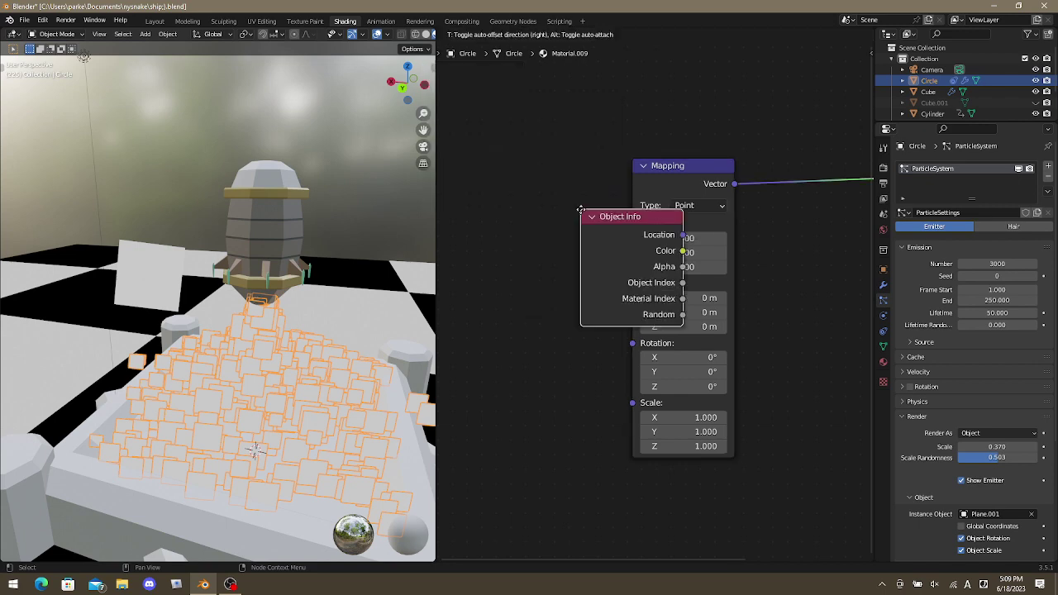
pyautogui.click(522, 199)
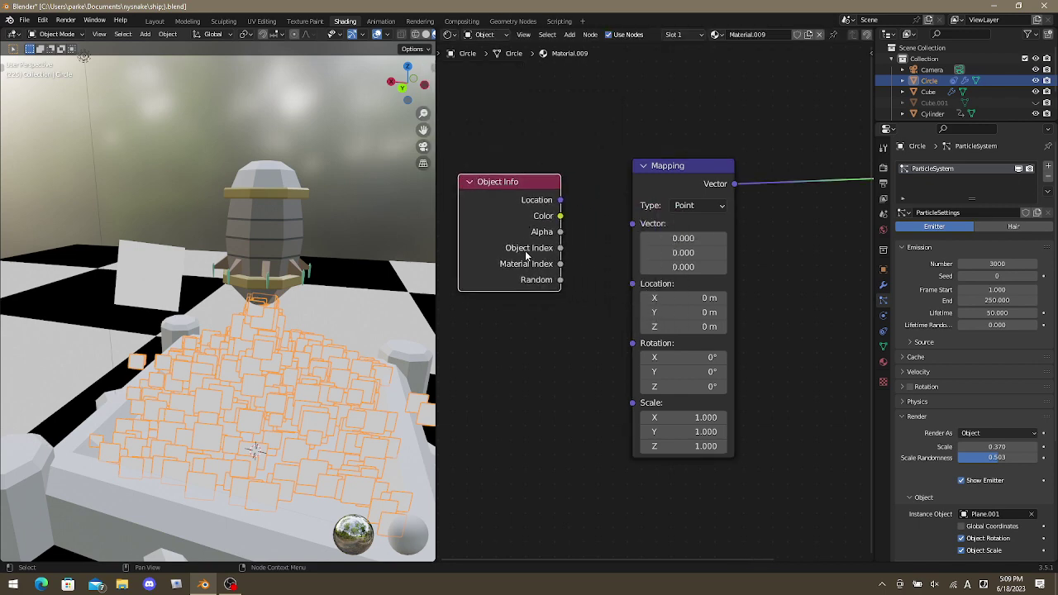
pyautogui.hotkey('shift', 'a')
pyautogui.moveTo(550, 143)
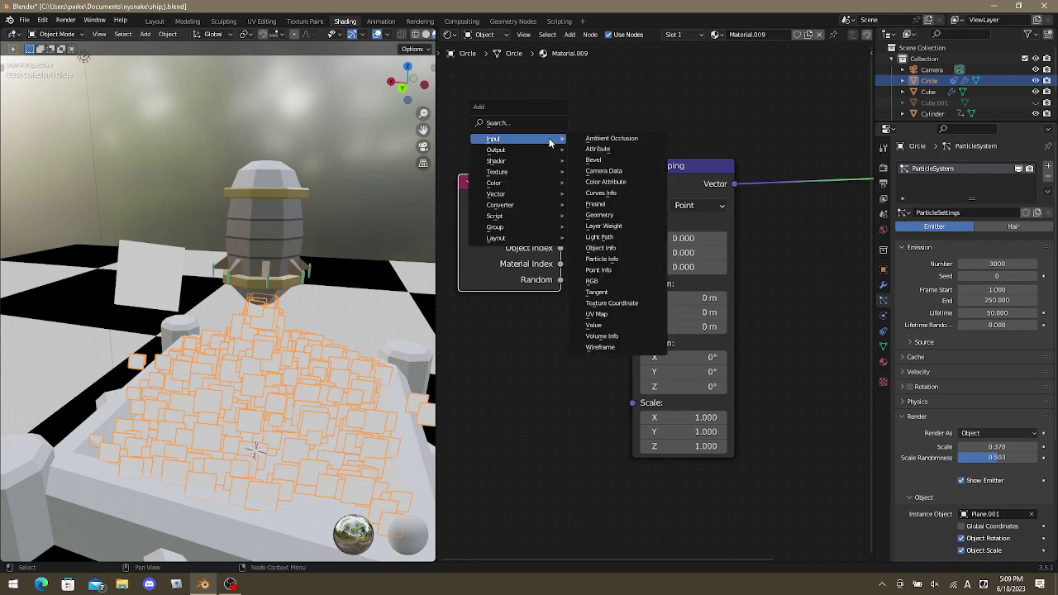
pyautogui.click(625, 261)
pyautogui.click(499, 349)
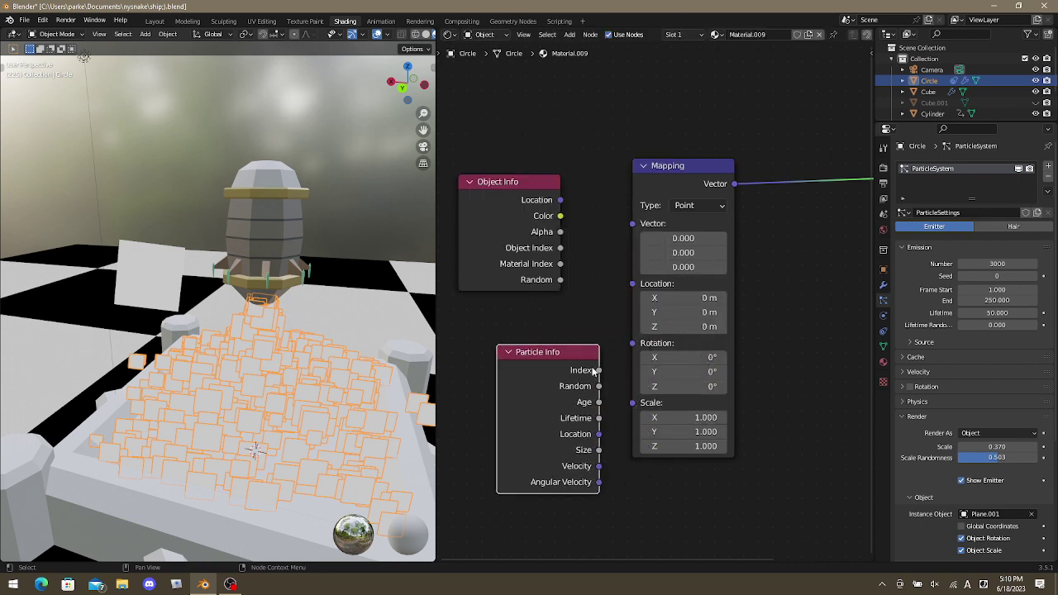
pyautogui.moveTo(586, 368); pyautogui.dragTo(686, 106)
# Delete the Mapping node and link Particle Info's Velocity directly to the Material Output's Surface.
pyautogui.moveTo(740, 168); pyautogui.dragTo(605, 171, button='middle')
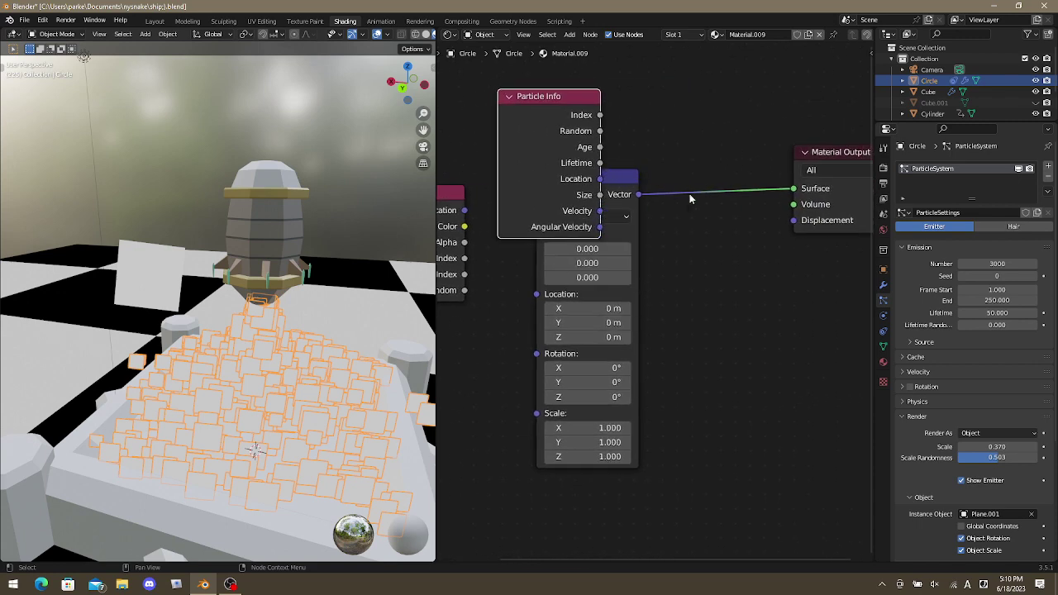
pyautogui.click(619, 176)
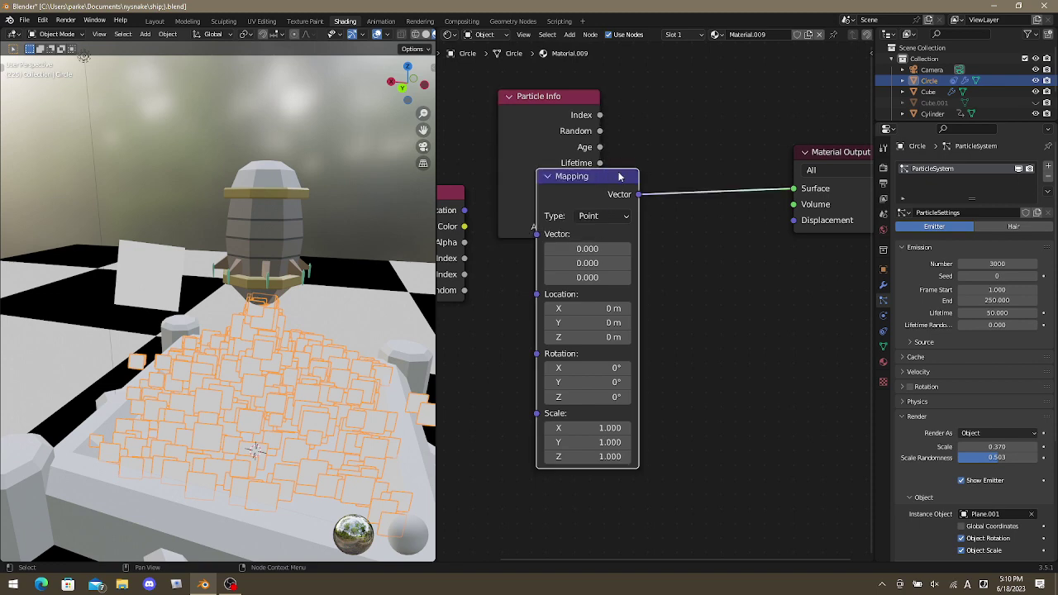
pyautogui.press('x')
pyautogui.moveTo(600, 210); pyautogui.dragTo(795, 190)
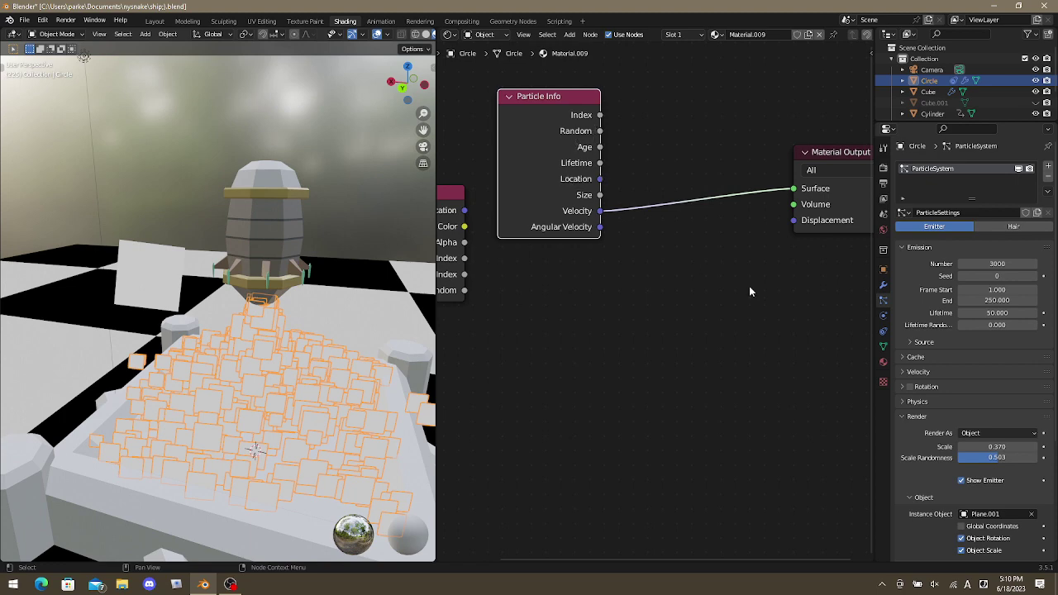
# Try rendering the particles as Halo and as Path, and set Render As back to Object.
pyautogui.click(981, 434)
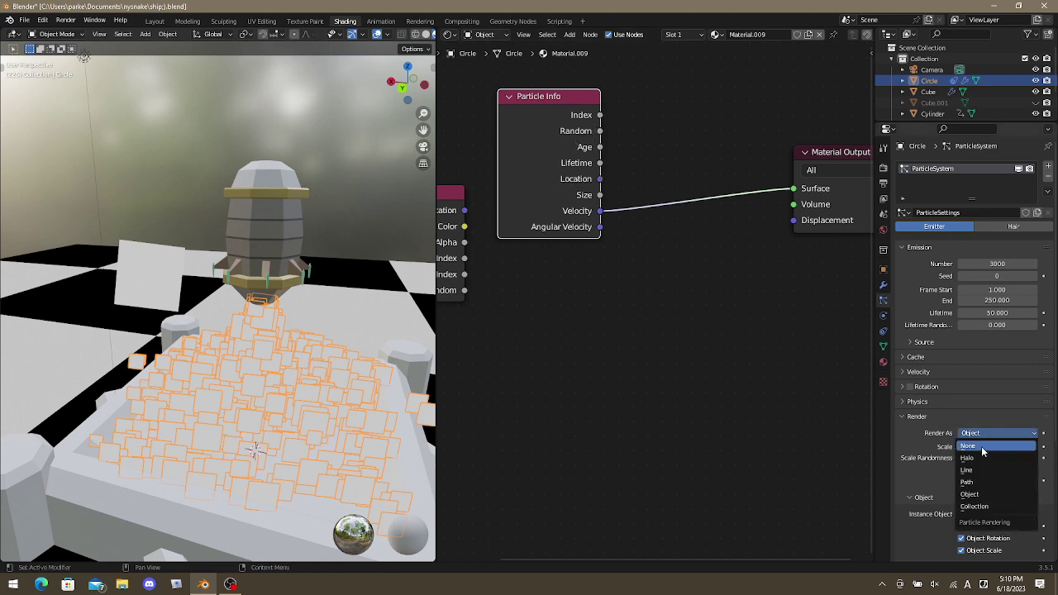
pyautogui.click(982, 457)
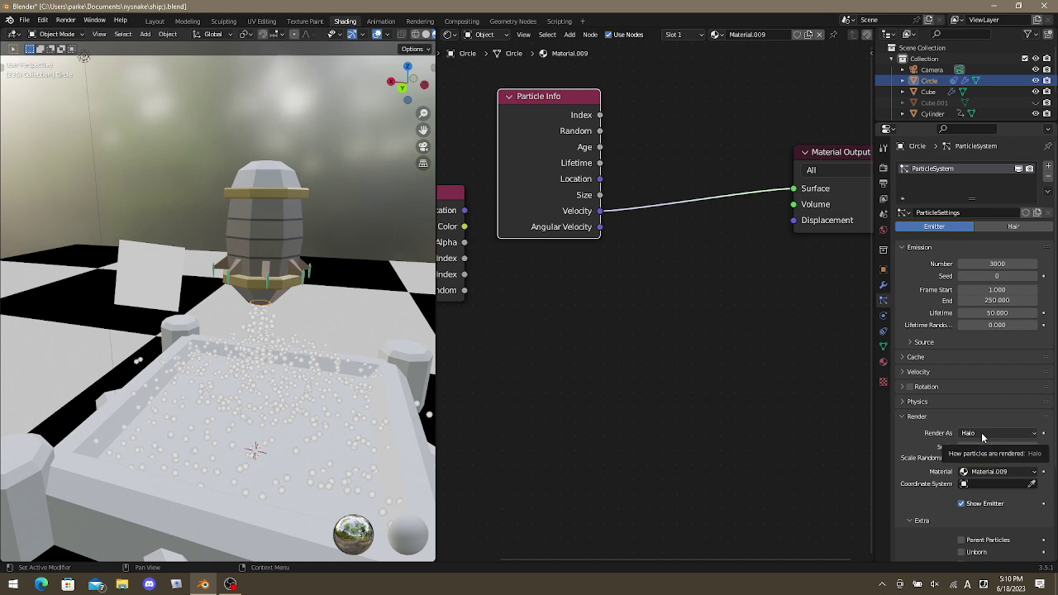
pyautogui.click(982, 433)
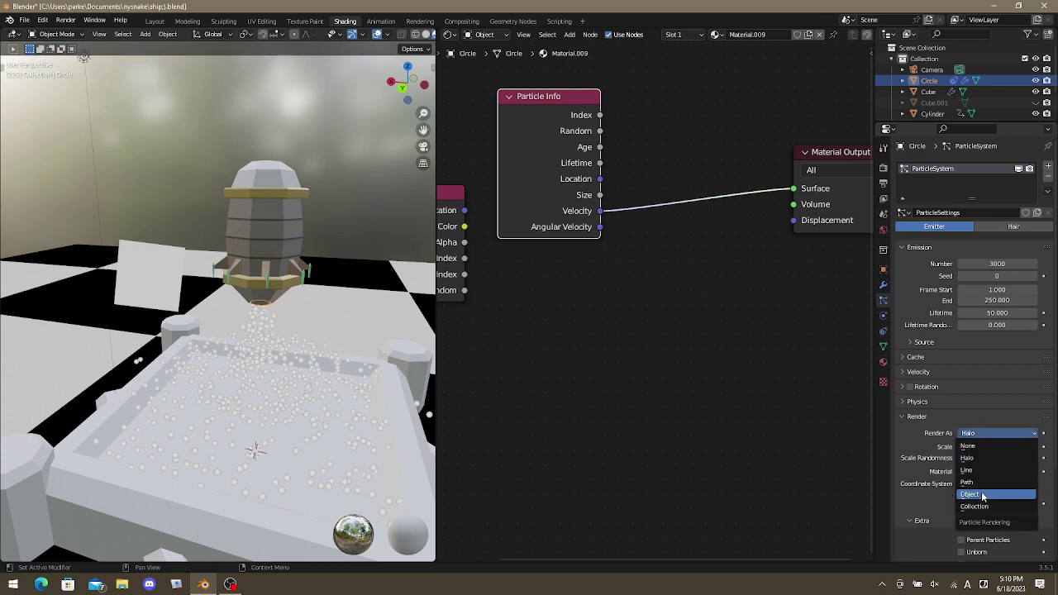
pyautogui.click(983, 483)
pyautogui.click(992, 439)
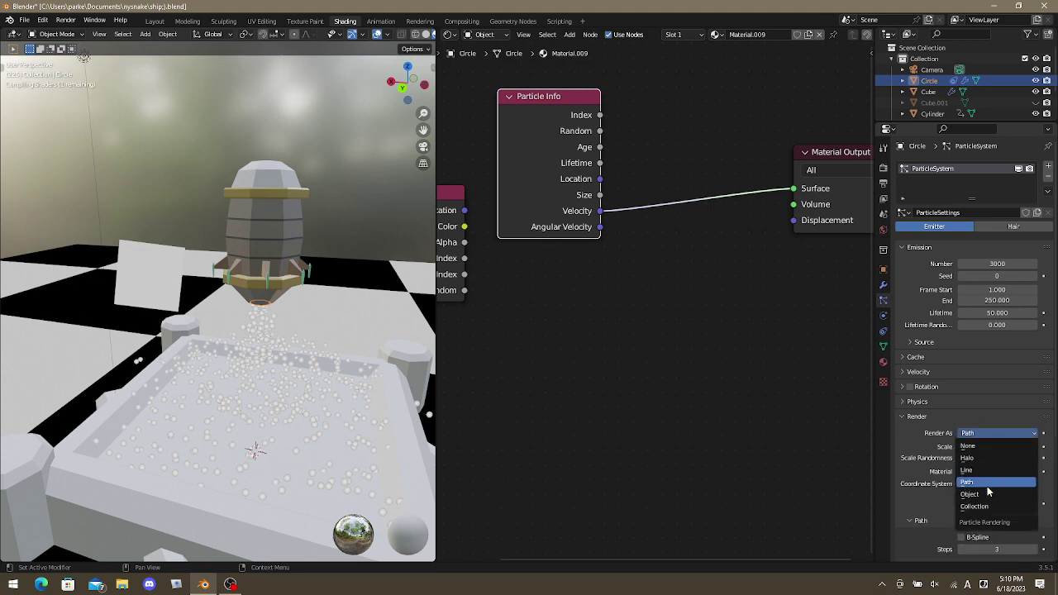
pyautogui.click(988, 494)
pyautogui.click(996, 433)
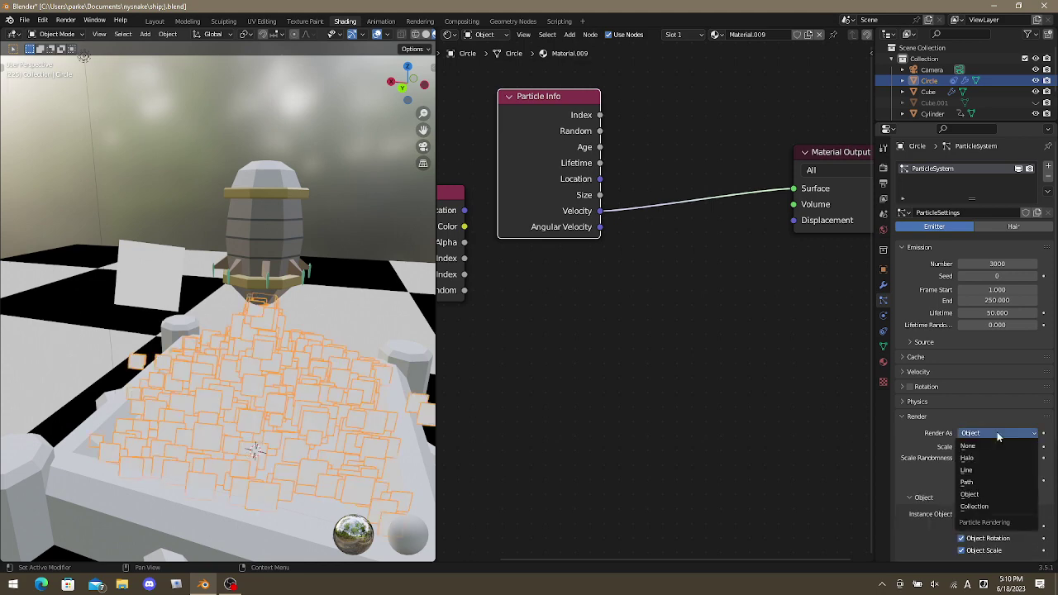
# Try deleting the info nodes from the emitter's material, and undo the edits back to the standalone plane's ColorRamp material.
pyautogui.moveTo(583, 274); pyautogui.dragTo(737, 383, button='middle')
pyautogui.moveTo(738, 381); pyautogui.dragTo(537, 168)
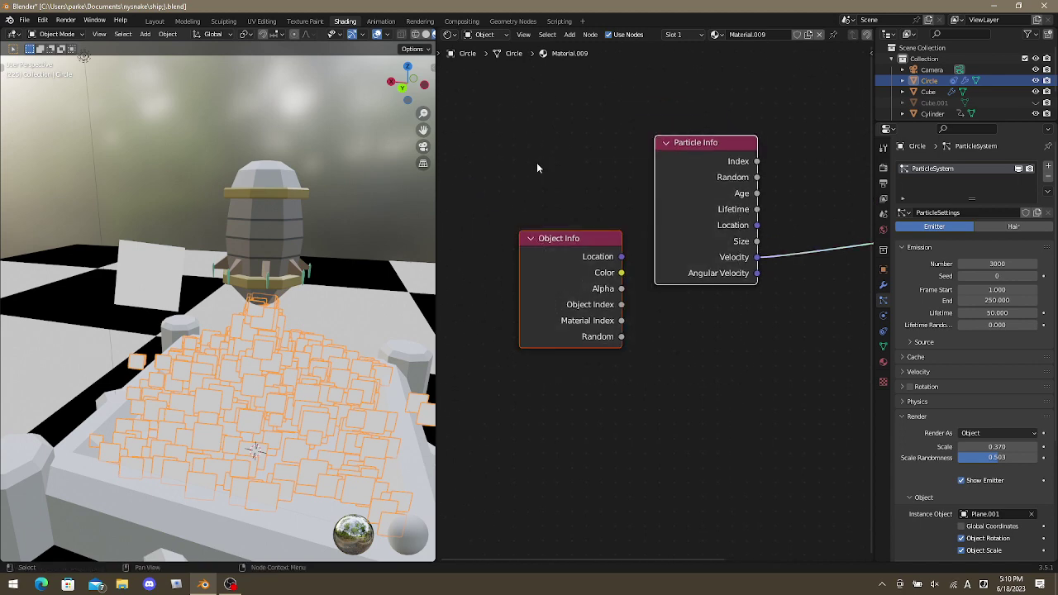
pyautogui.press('x')
pyautogui.hotkey('ctrl', 'z')
pyautogui.hotkey('ctrl', 'z')
pyautogui.hotkey('ctrl', 'z')
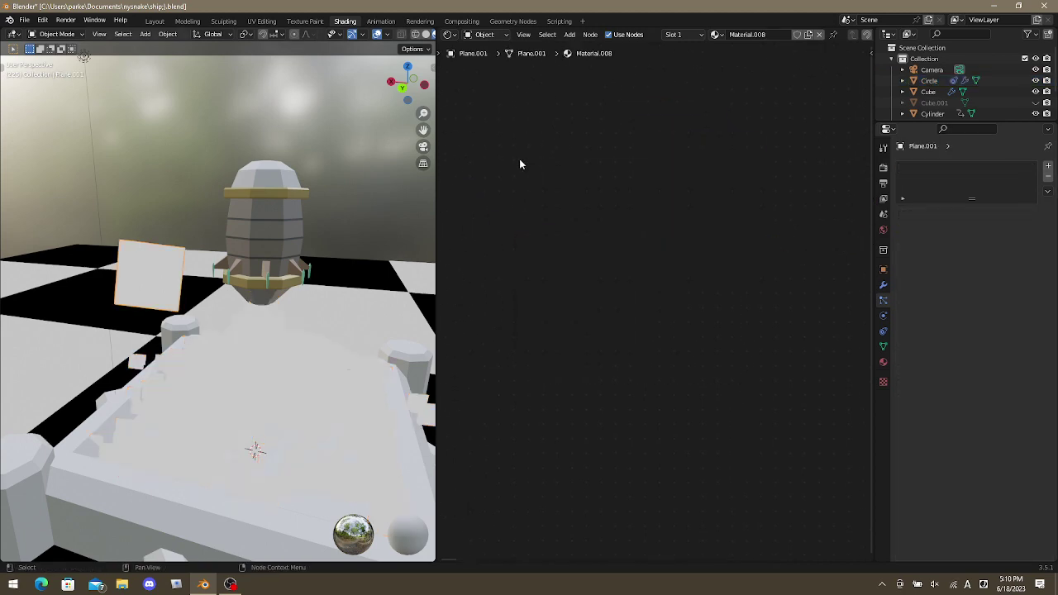
pyautogui.keyDown('ctrl'); pyautogui.hscroll(10, 664, 255); pyautogui.keyUp('ctrl')
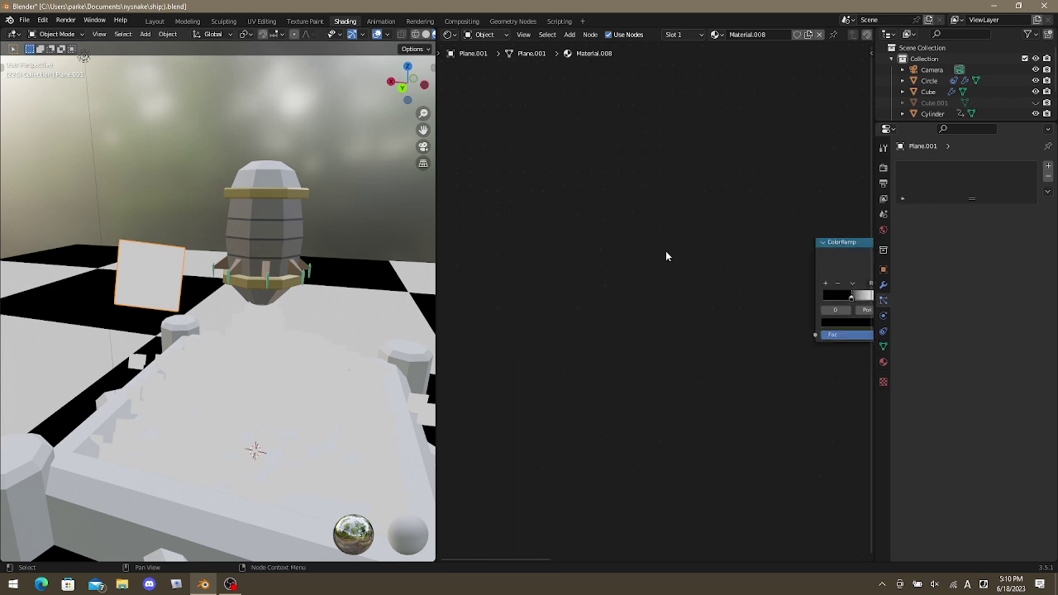
# Add a Texture Coordinate node that references the Circle object and connect its Generated output to the ColorRamp's Fac input.
pyautogui.keyDown('ctrl'); pyautogui.hscroll(-8, 739, 295); pyautogui.keyUp('ctrl')
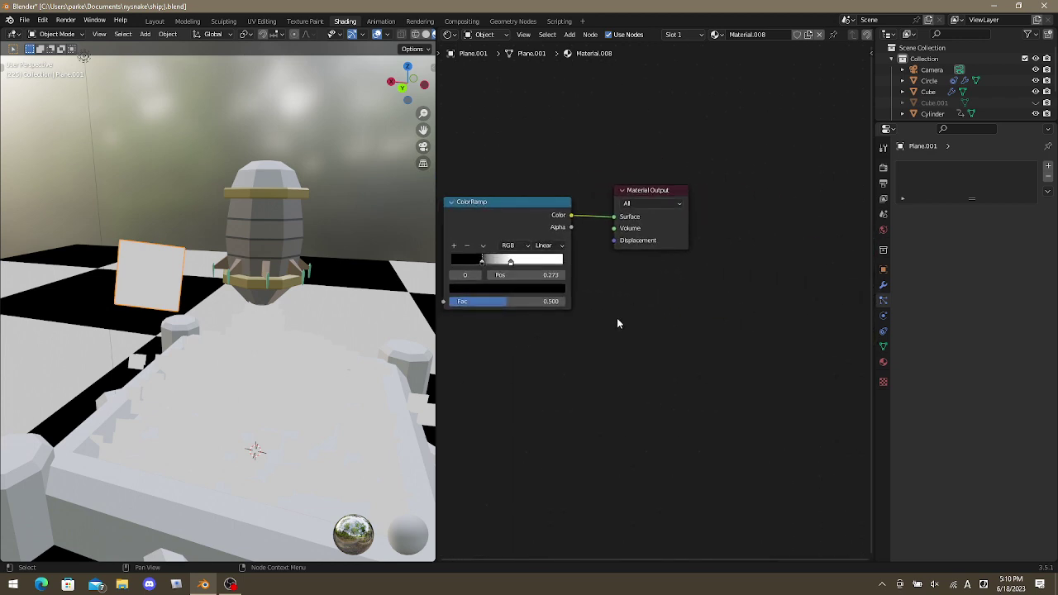
pyautogui.hotkey('shift', 'a')
pyautogui.moveTo(550, 218)
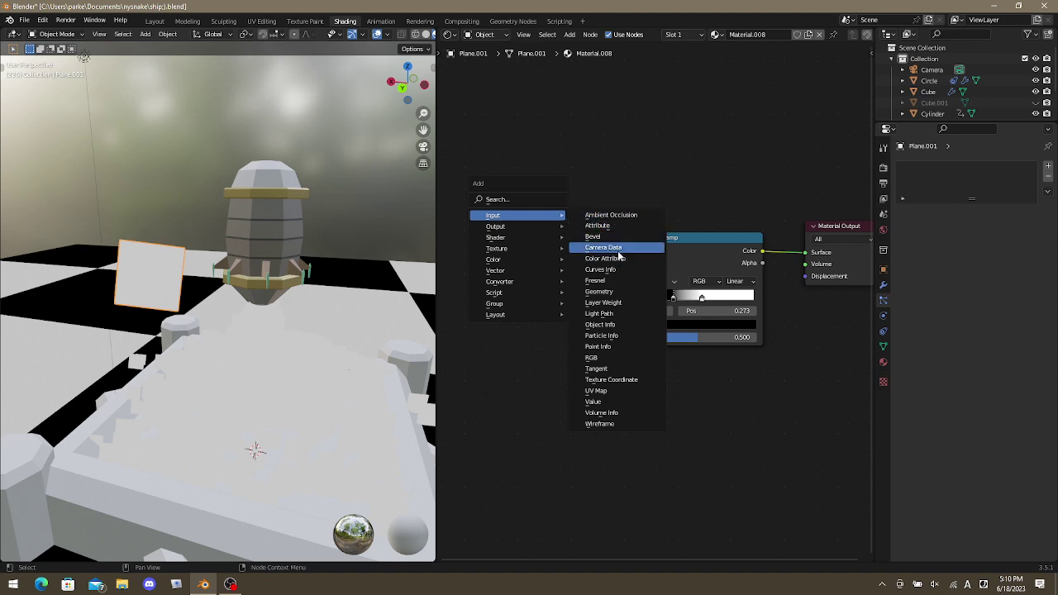
pyautogui.click(612, 380)
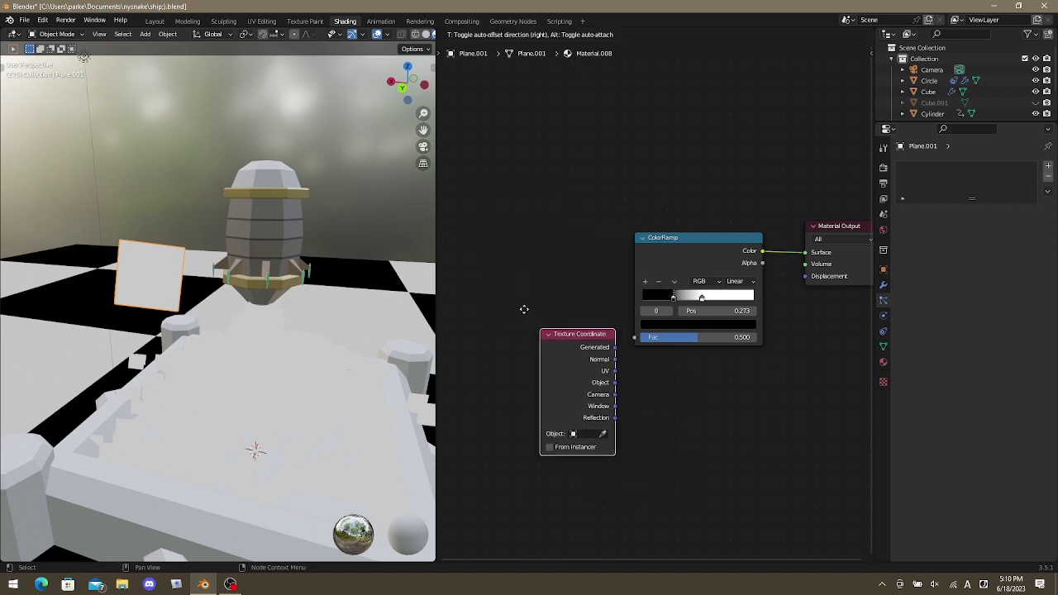
pyautogui.click(550, 348)
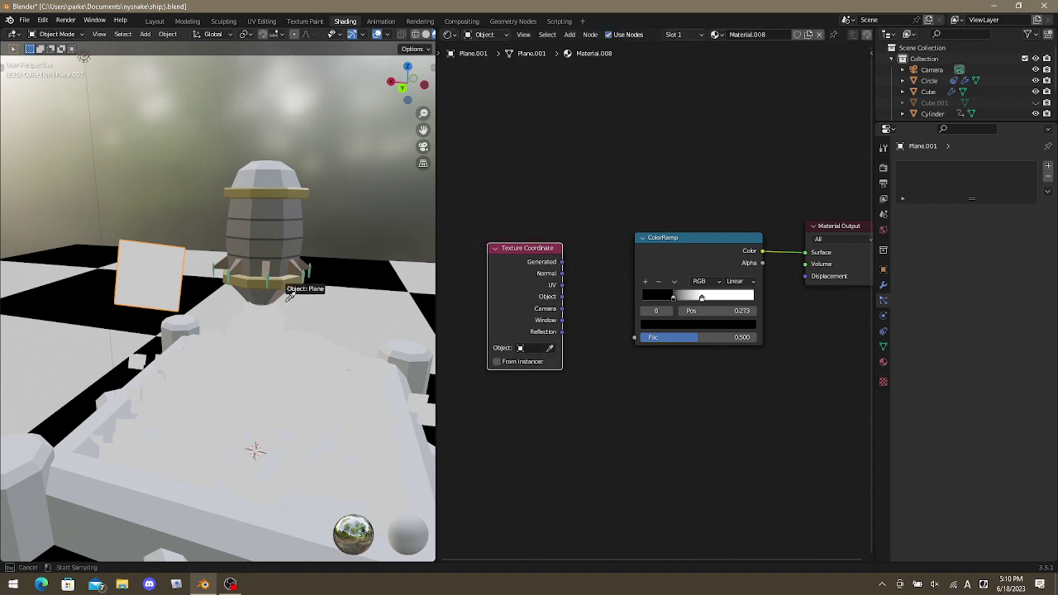
pyautogui.click(263, 305)
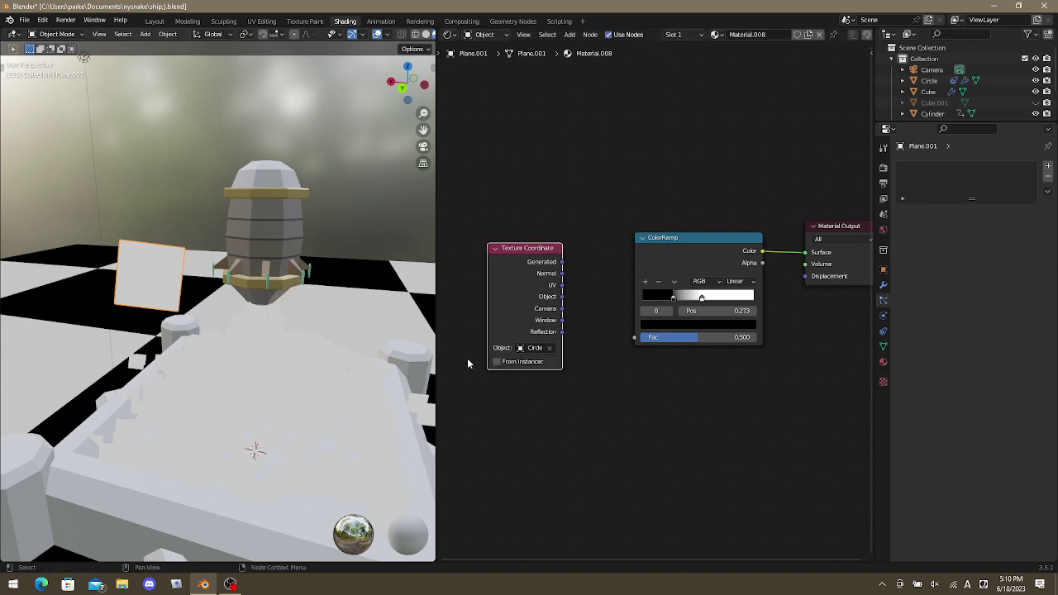
pyautogui.moveTo(563, 263); pyautogui.dragTo(634, 337)
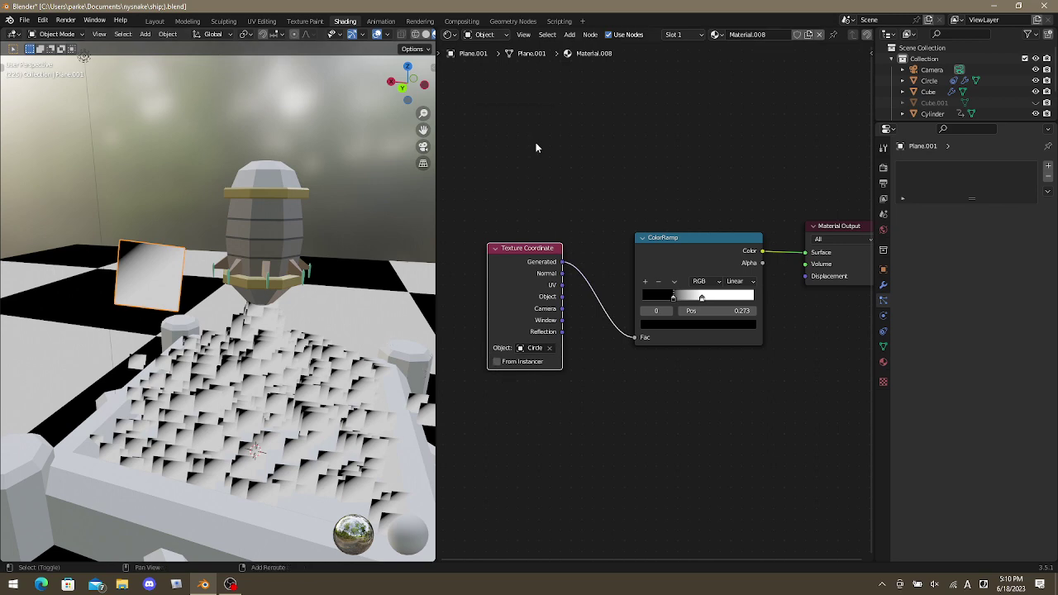
# Insert a Mapping node into the link between the Texture Coordinate and ColorRamp nodes.
pyautogui.hotkey('shift', 'a')
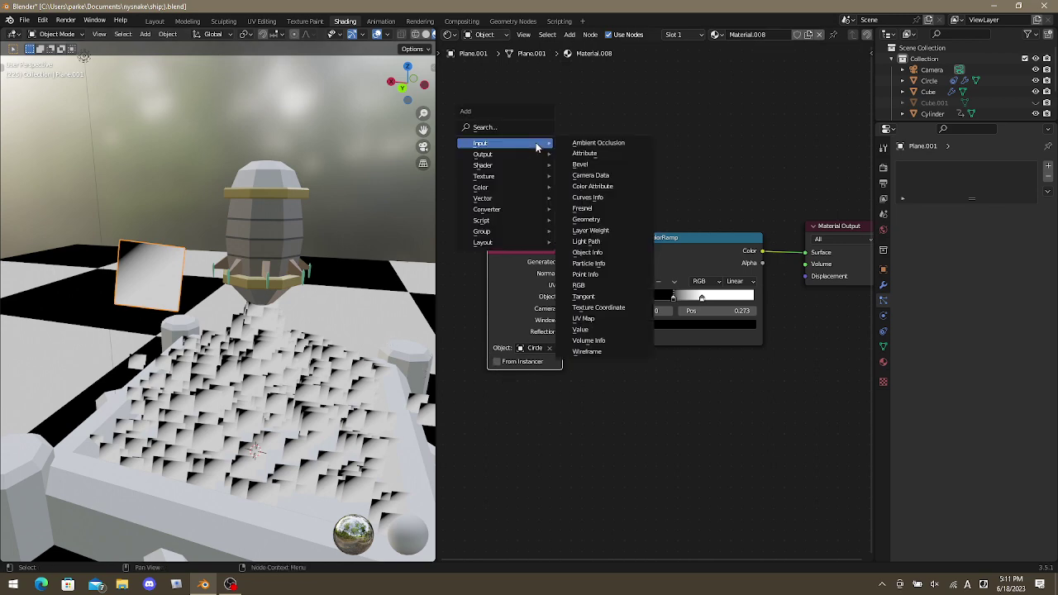
pyautogui.moveTo(508, 187)
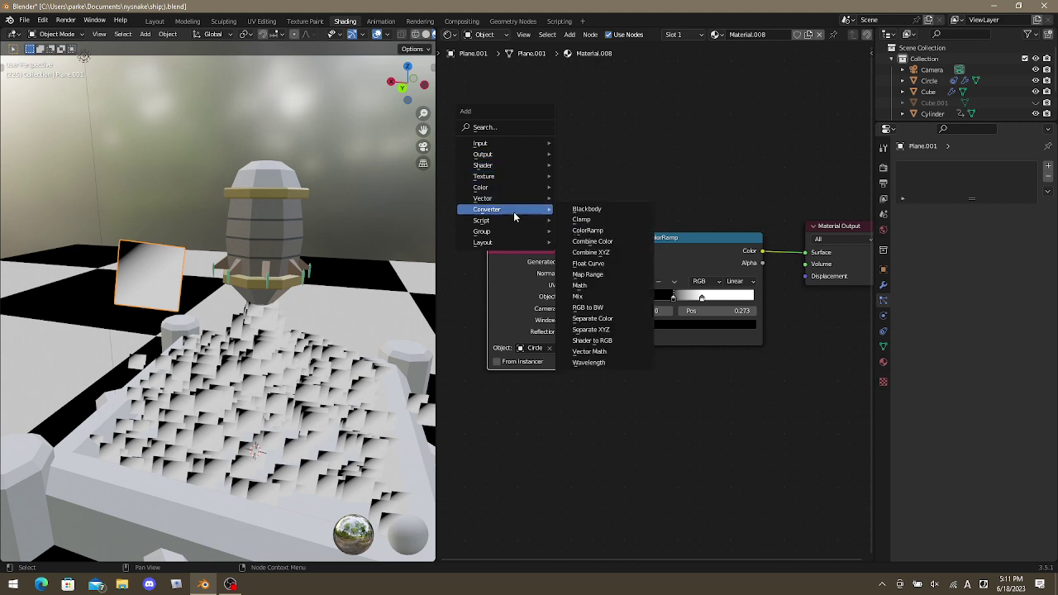
pyautogui.moveTo(515, 211)
pyautogui.moveTo(544, 198)
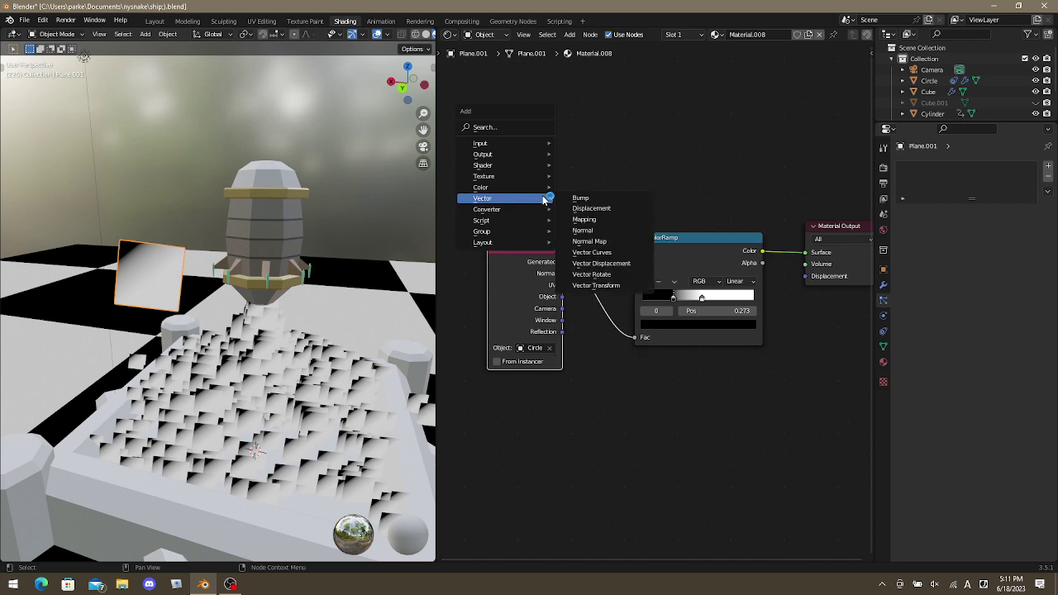
pyautogui.click(620, 220)
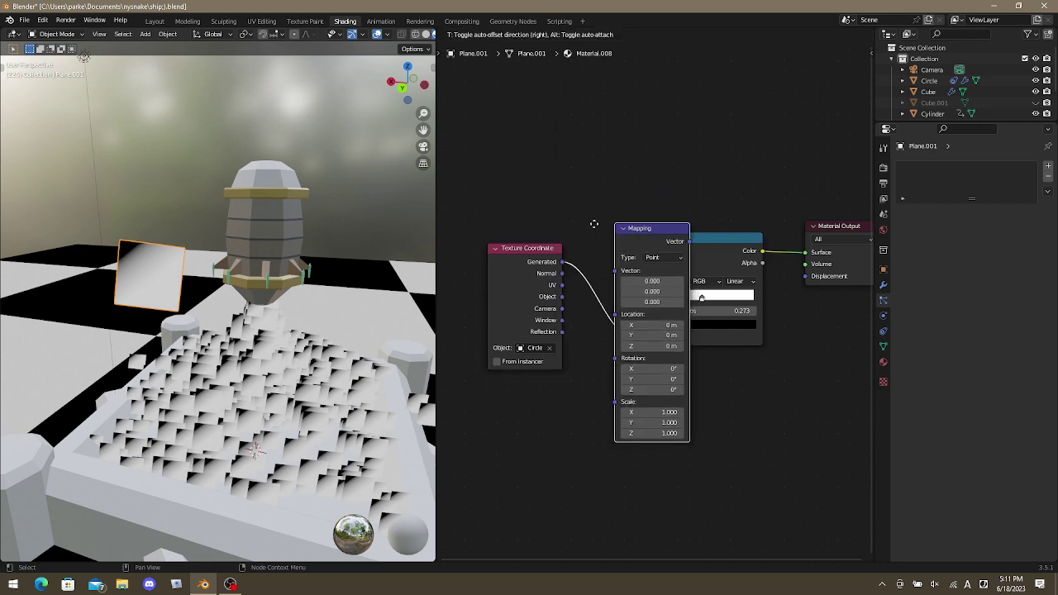
pyautogui.click(621, 252)
pyautogui.hotkey('shift', 'a')
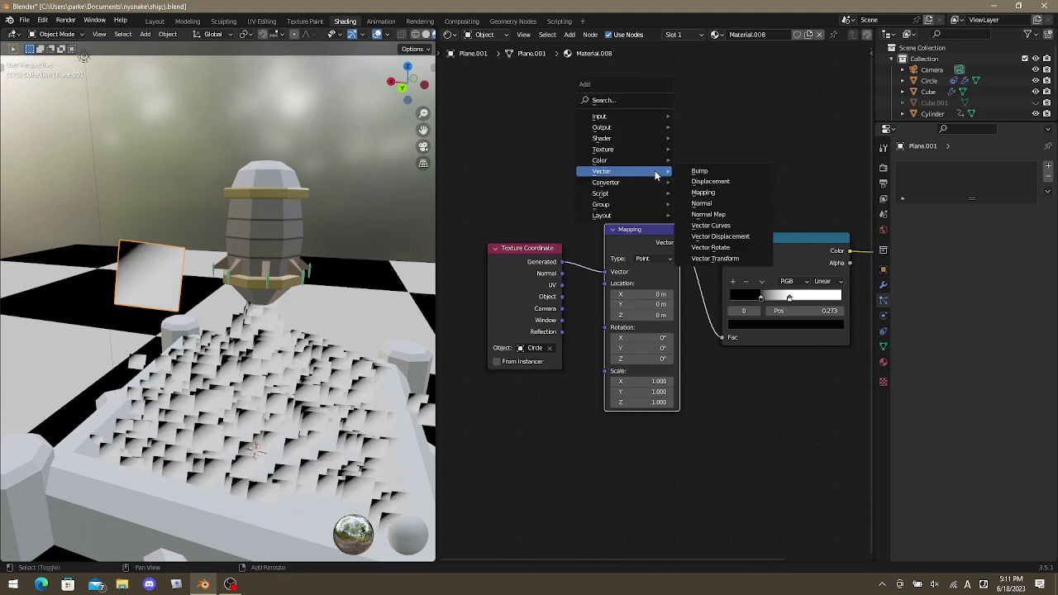
pyautogui.moveTo(660, 123)
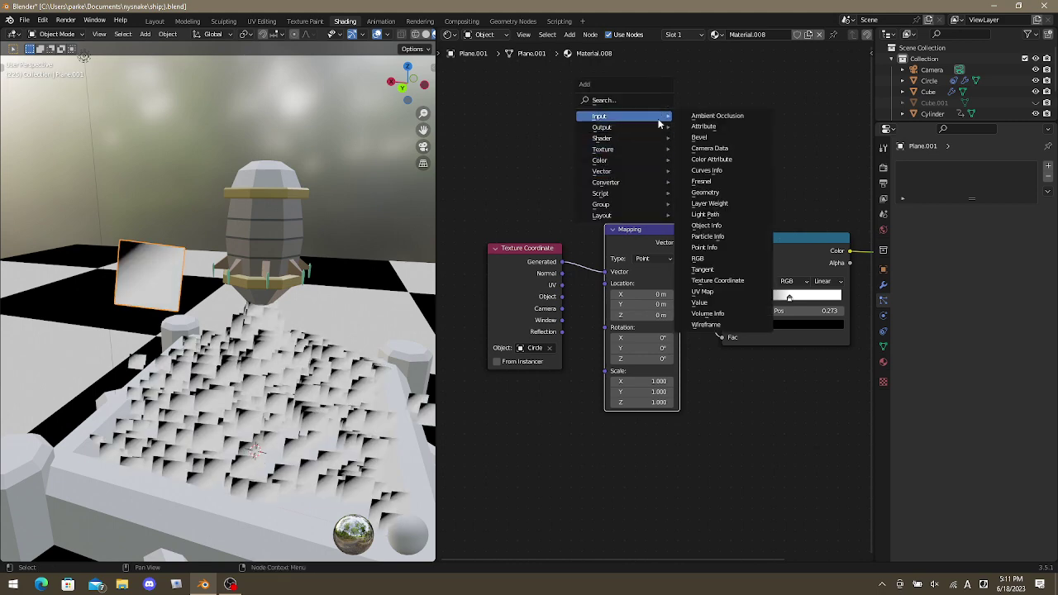
pyautogui.moveTo(643, 142)
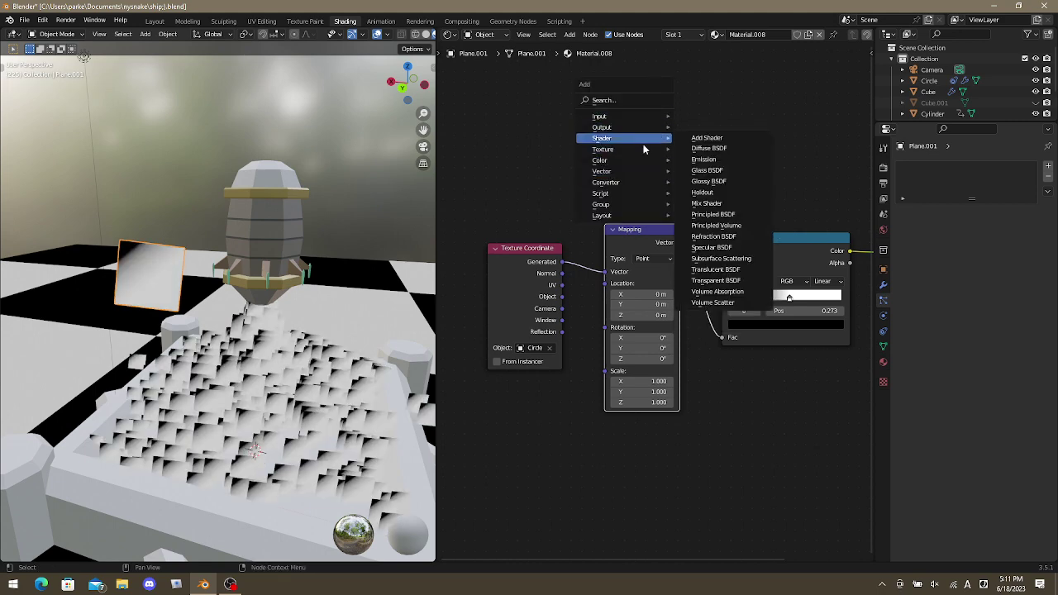
pyautogui.moveTo(624, 176)
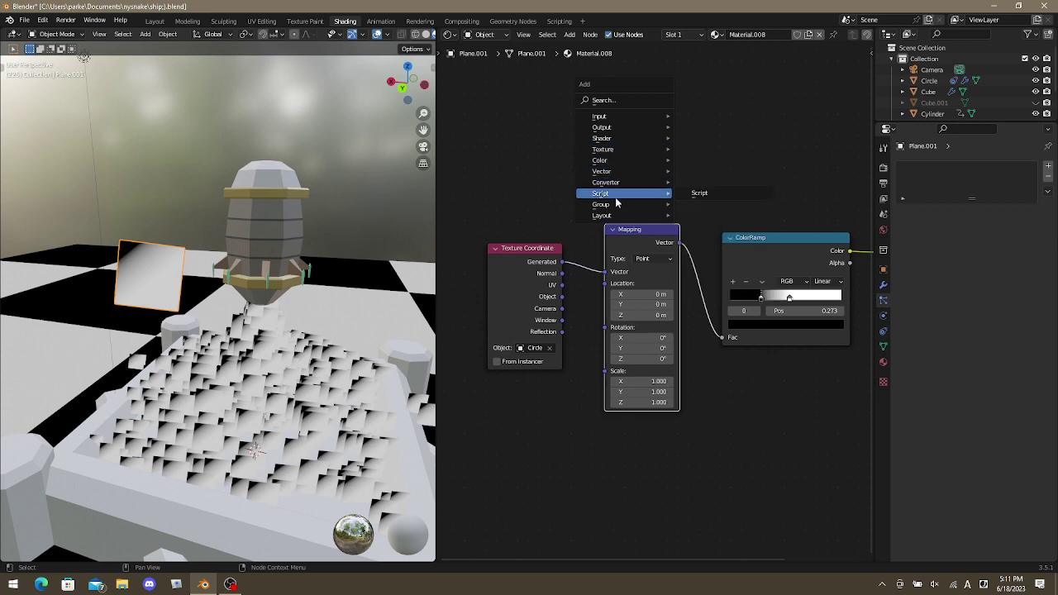
pyautogui.moveTo(645, 216)
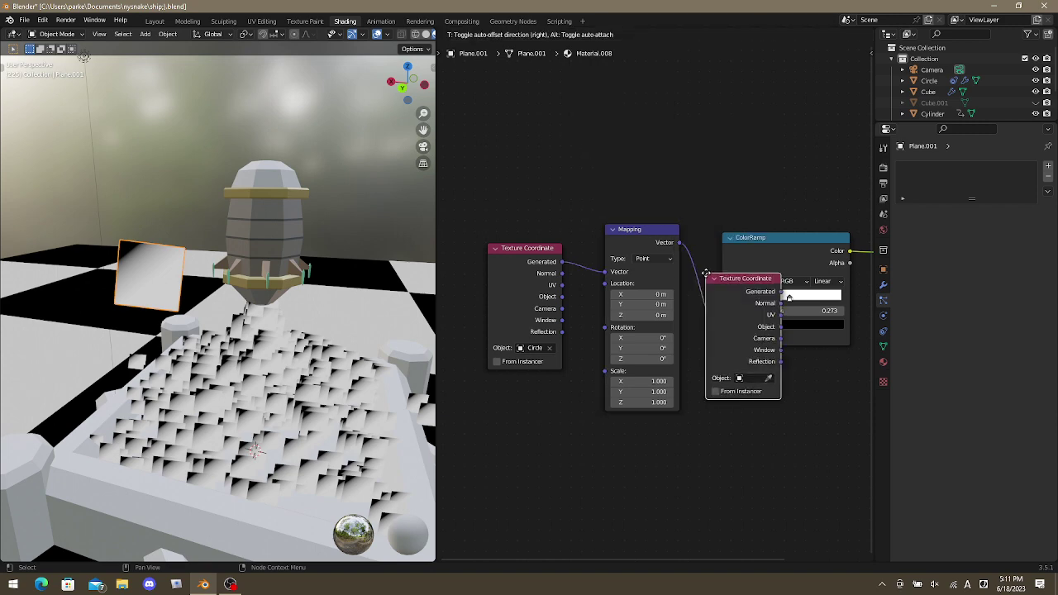
pyautogui.click(679, 397)
pyautogui.press('x')
pyautogui.hotkey('shift', 'a')
pyautogui.moveTo(627, 152)
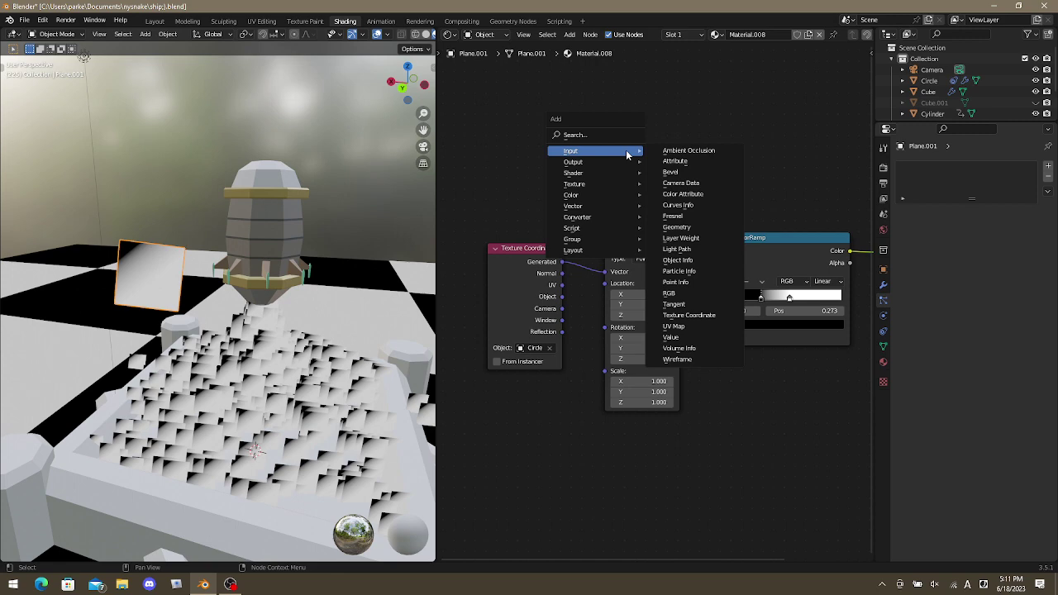
pyautogui.click(674, 325)
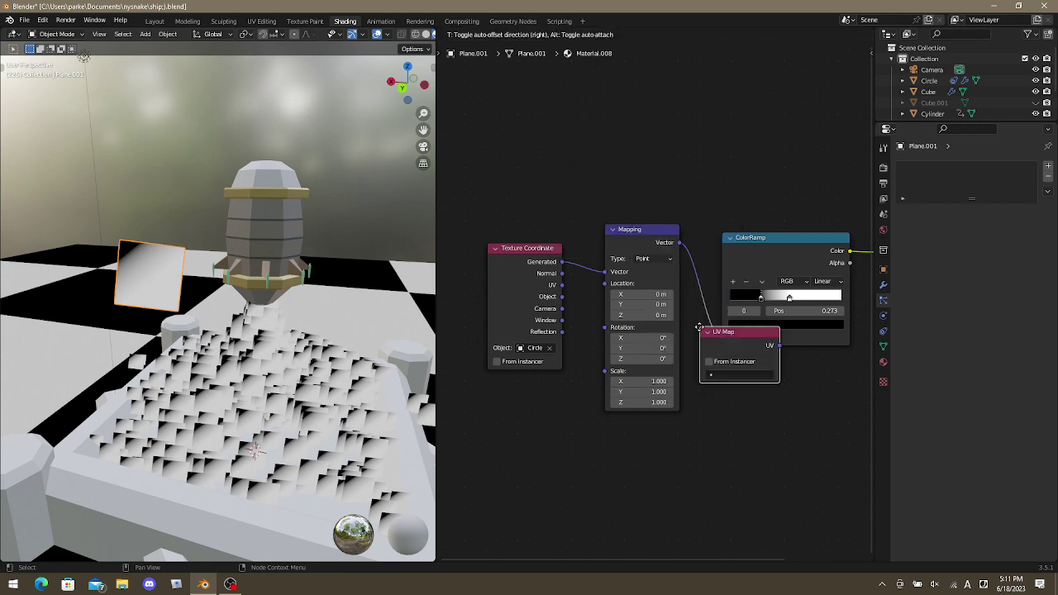
pyautogui.press('Escape')
pyautogui.hotkey('shift', 'a')
pyautogui.moveTo(678, 323)
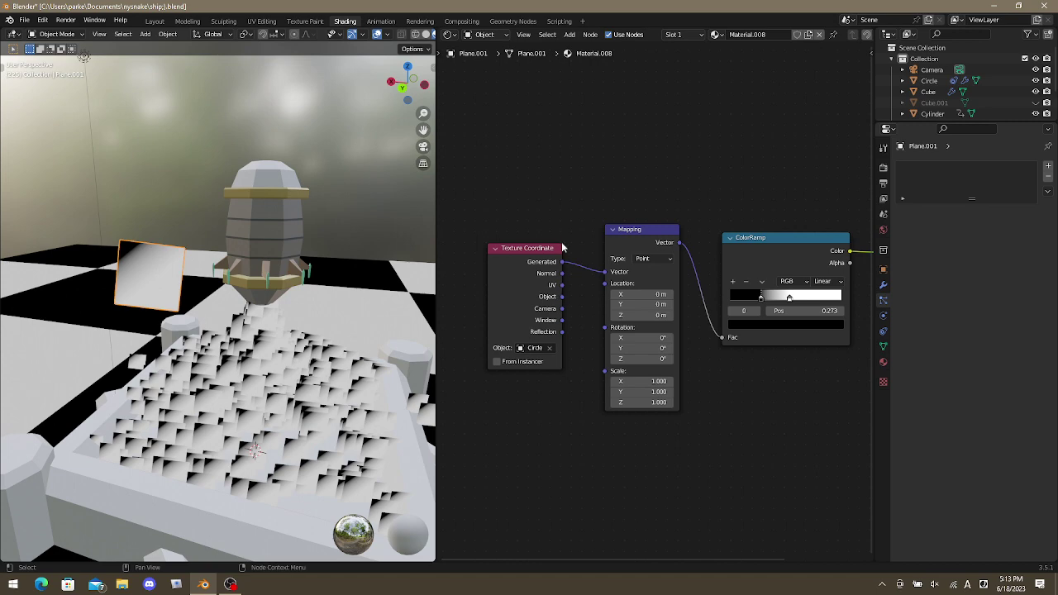
# Insert a Point Density texture node between Texture Coordinate and Mapping, and disconnect its Vector input.
pyautogui.hotkey('shift', 'a')
pyautogui.moveTo(564, 248)
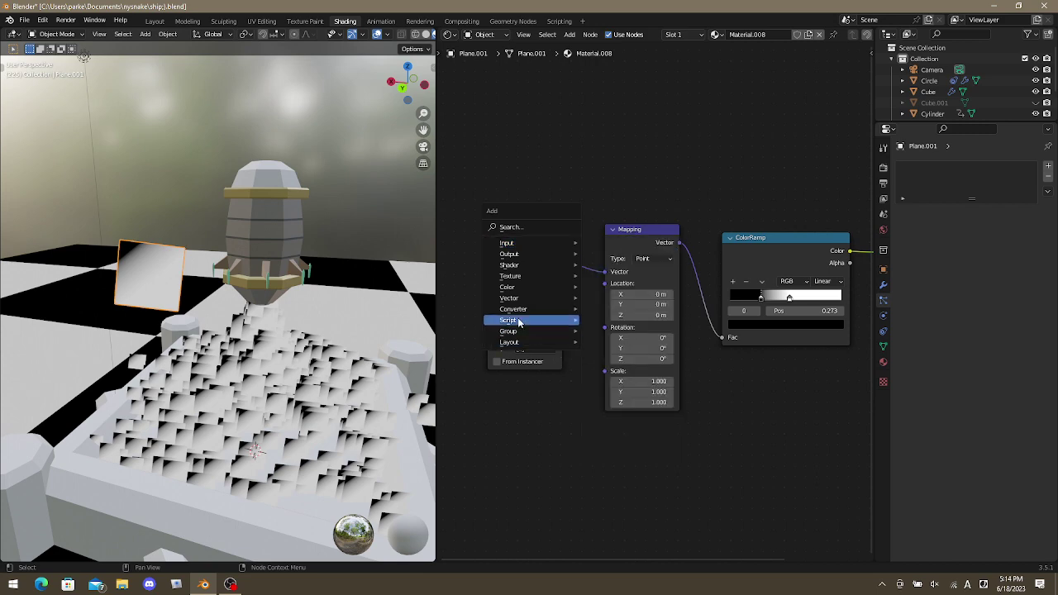
pyautogui.moveTo(531, 300)
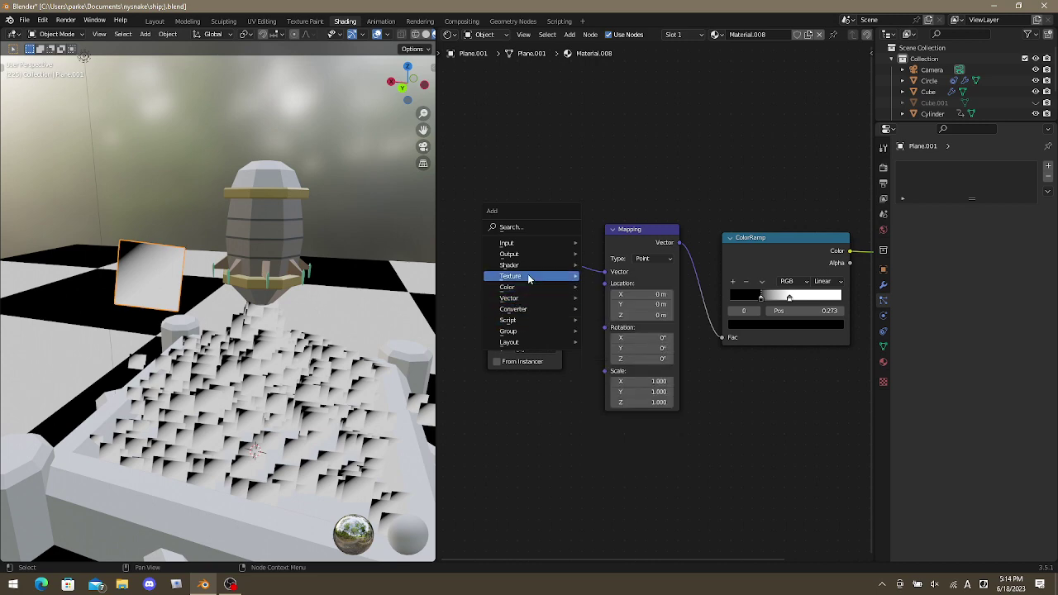
pyautogui.moveTo(530, 278)
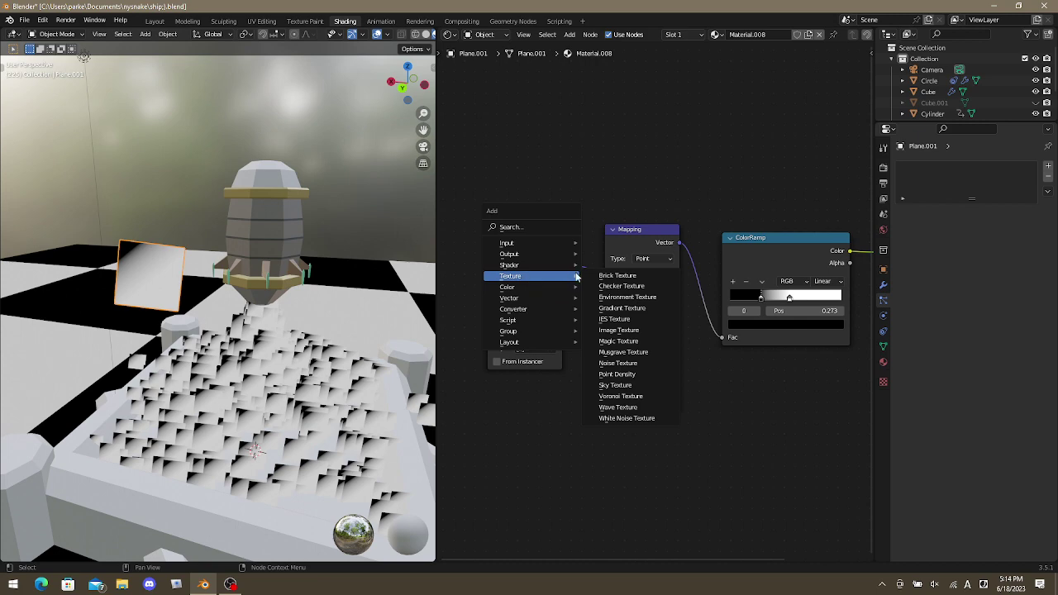
pyautogui.click(616, 377)
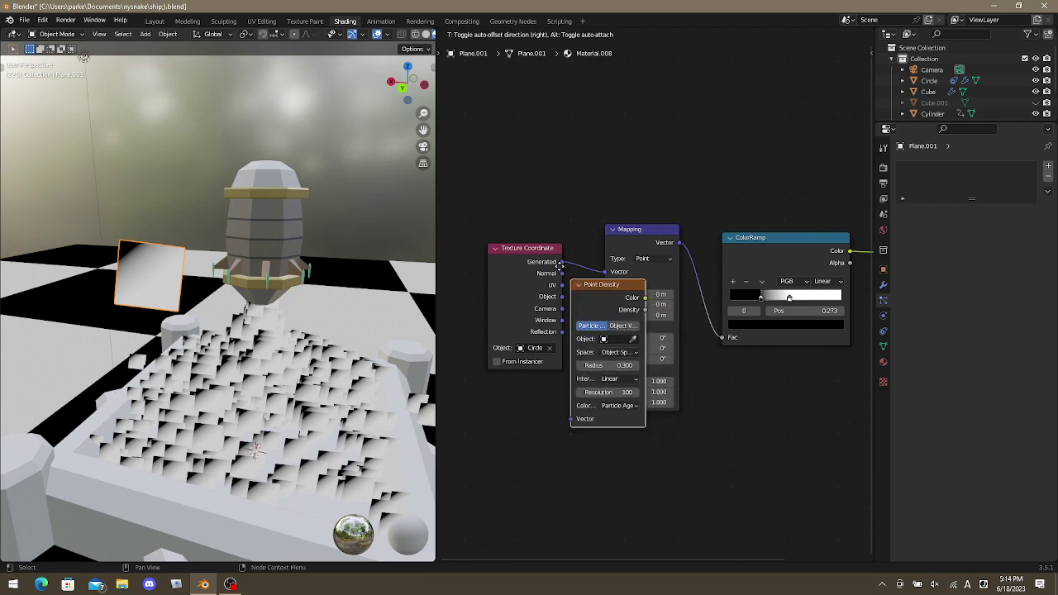
pyautogui.click(605, 227)
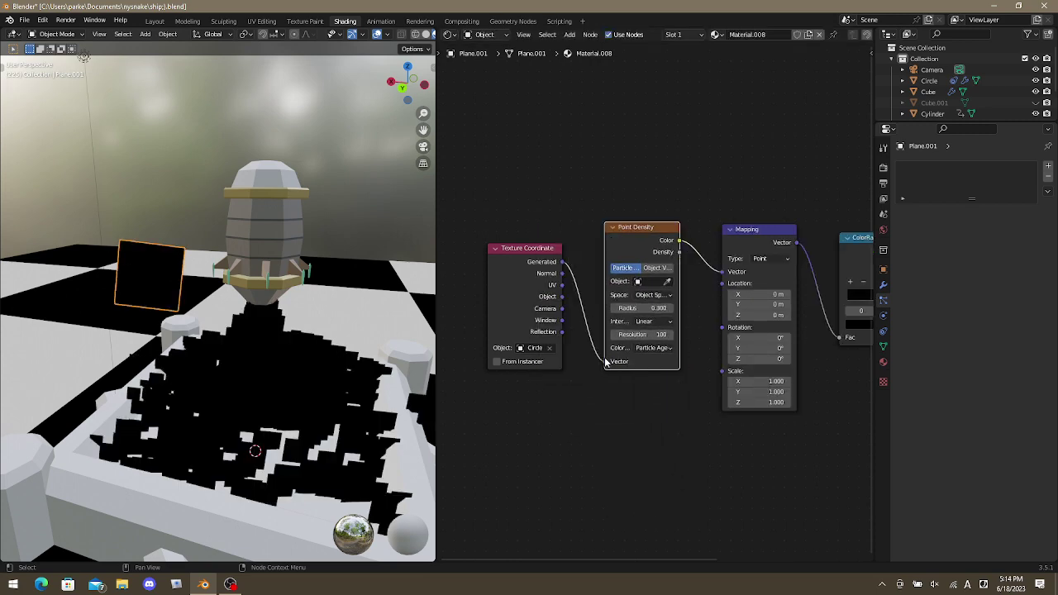
pyautogui.moveTo(605, 362); pyautogui.dragTo(609, 355)
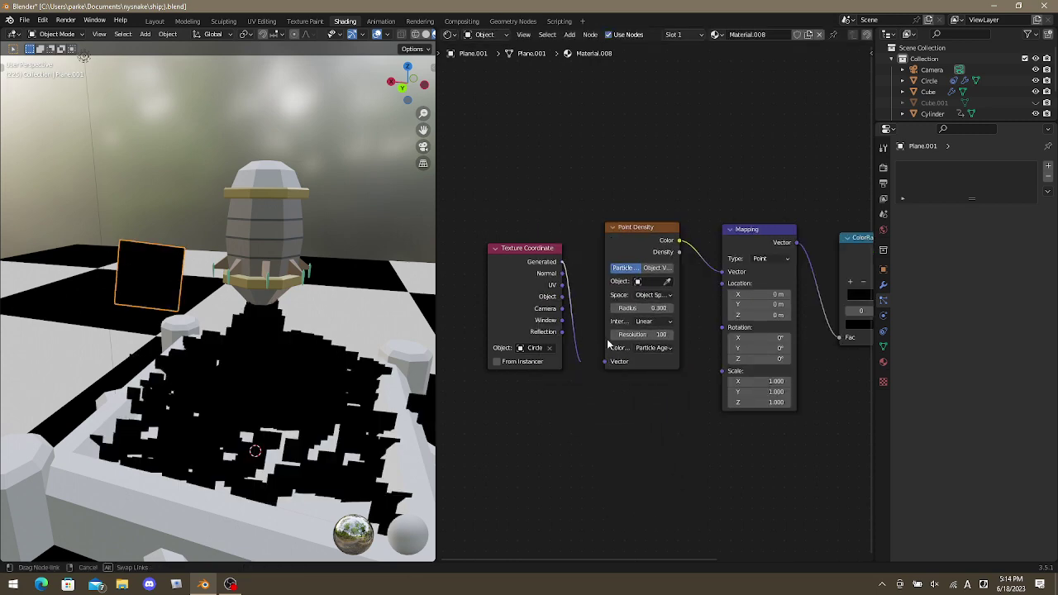
# Set the Point Density node's object to Circle and switch its point source to Object Vertices.
pyautogui.click(668, 281)
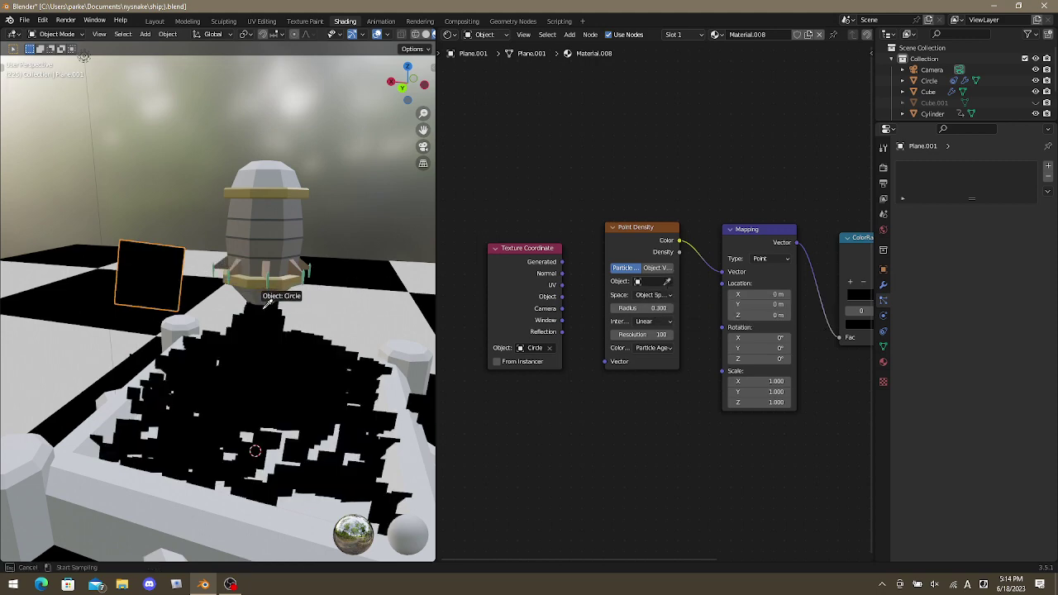
pyautogui.click(269, 306)
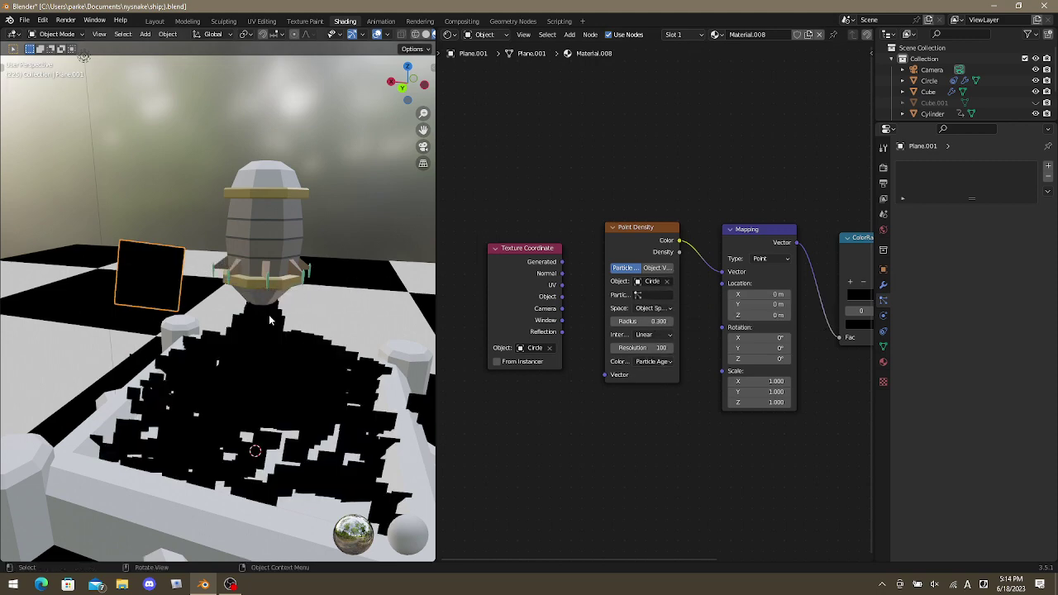
pyautogui.click(653, 295)
pyautogui.click(653, 311)
pyautogui.moveTo(704, 339); pyautogui.dragTo(584, 295, button='middle')
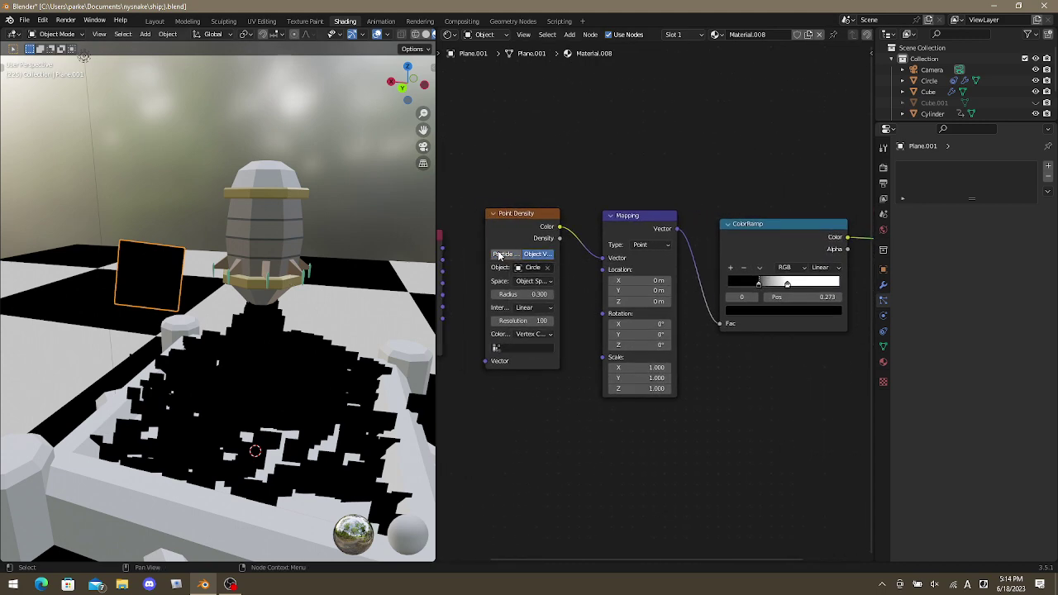
# Delete the Point Density node.
pyautogui.click(548, 220)
pyautogui.press('x')
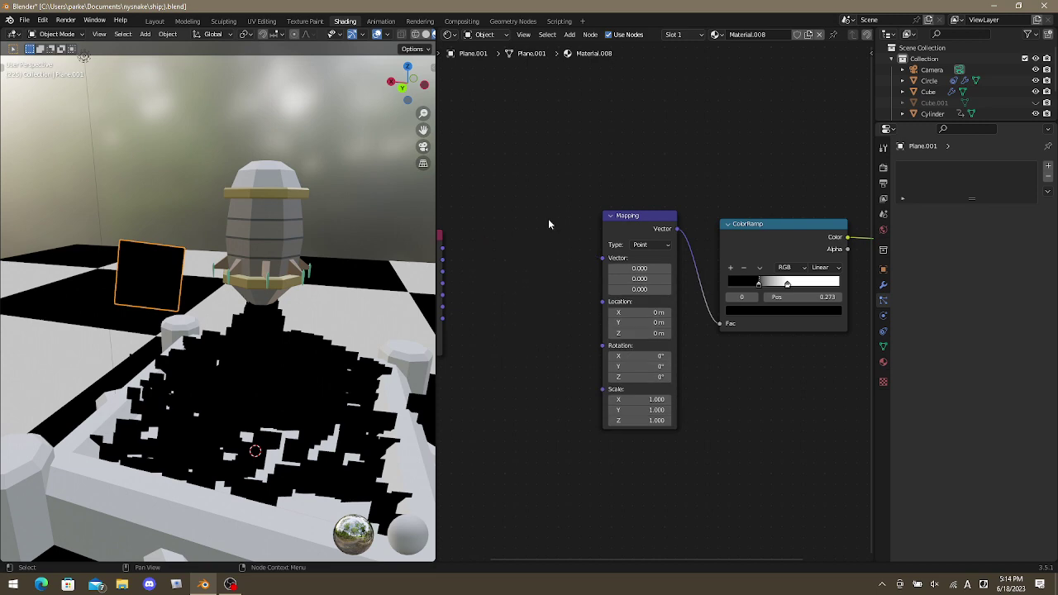
pyautogui.hotkey('shift', 'a')
pyautogui.moveTo(552, 220)
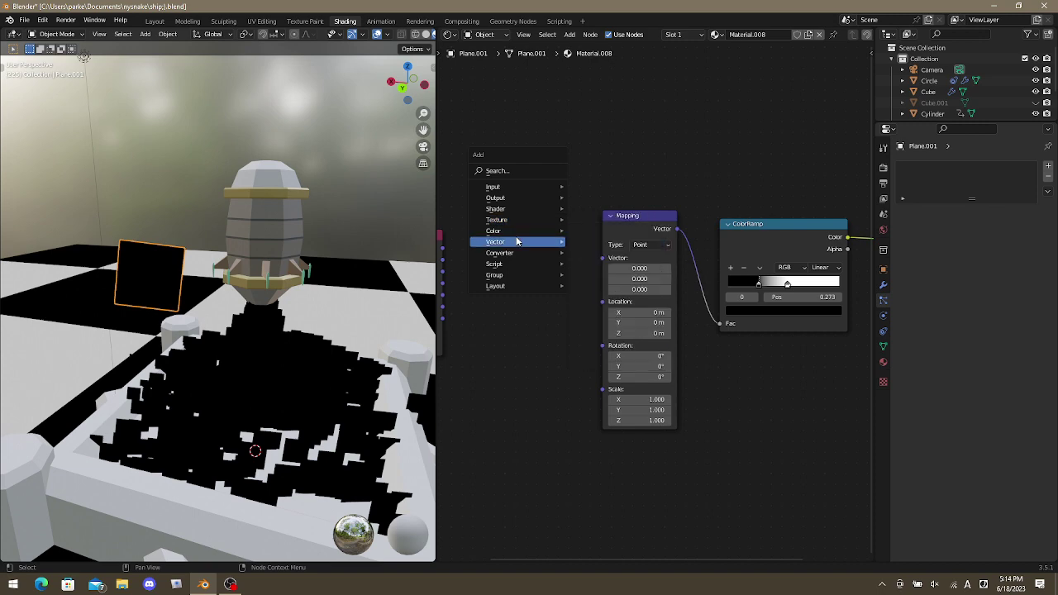
pyautogui.moveTo(521, 242)
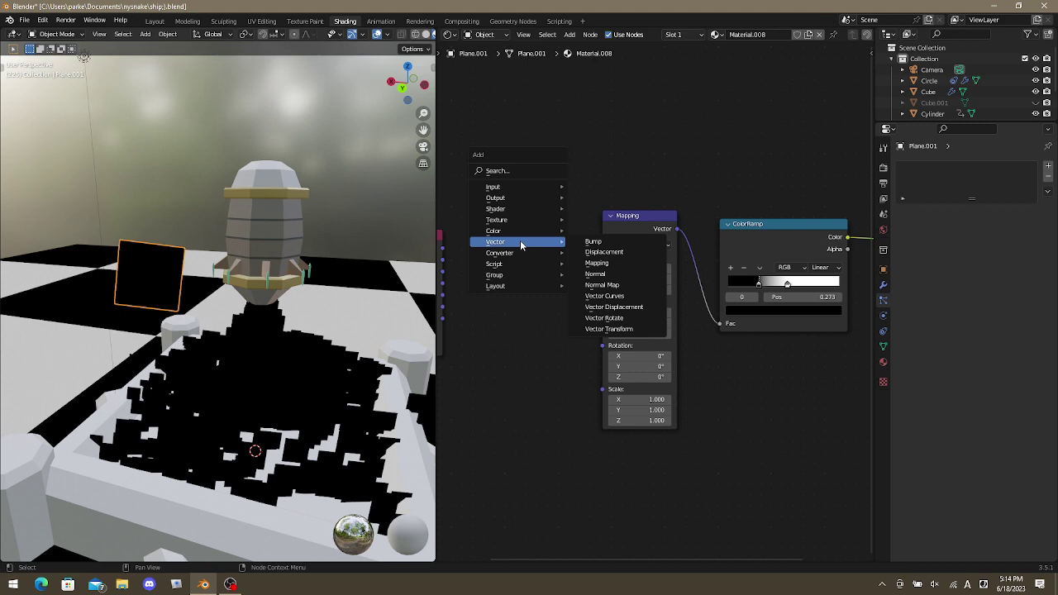
pyautogui.moveTo(513, 252)
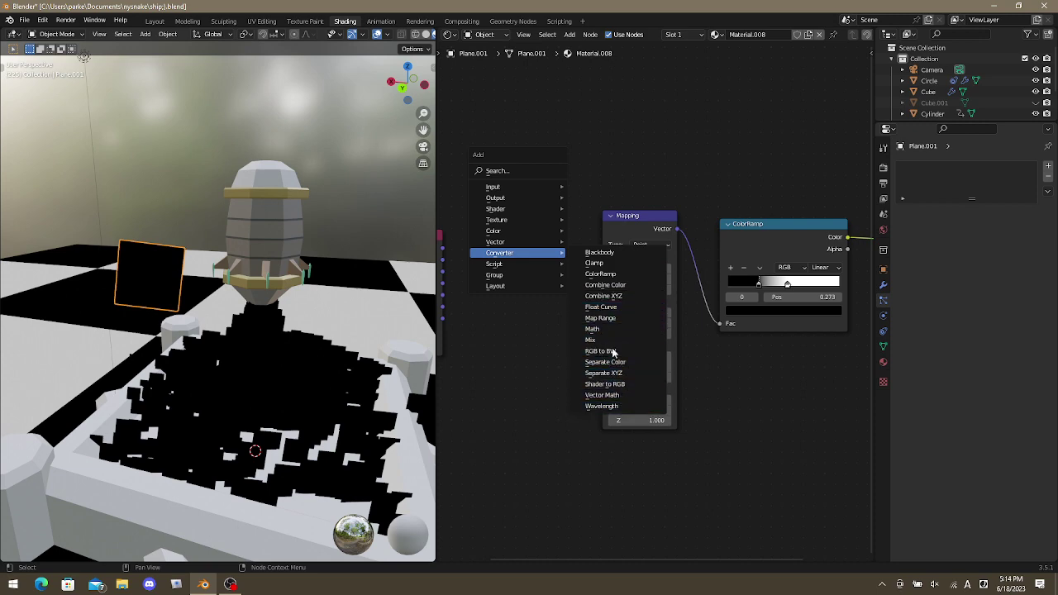
pyautogui.moveTo(510, 231)
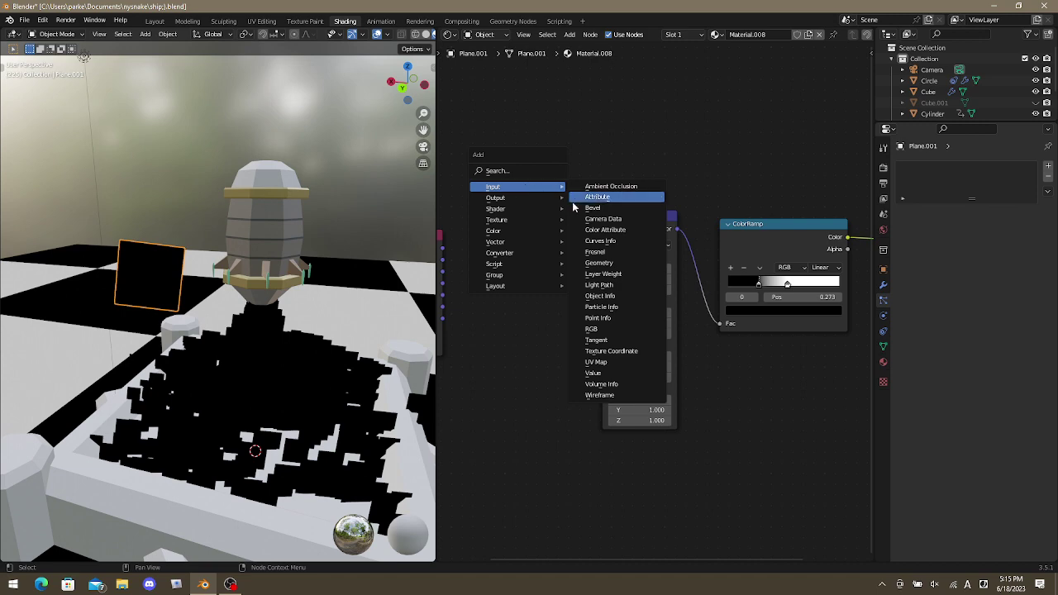
pyautogui.click(614, 318)
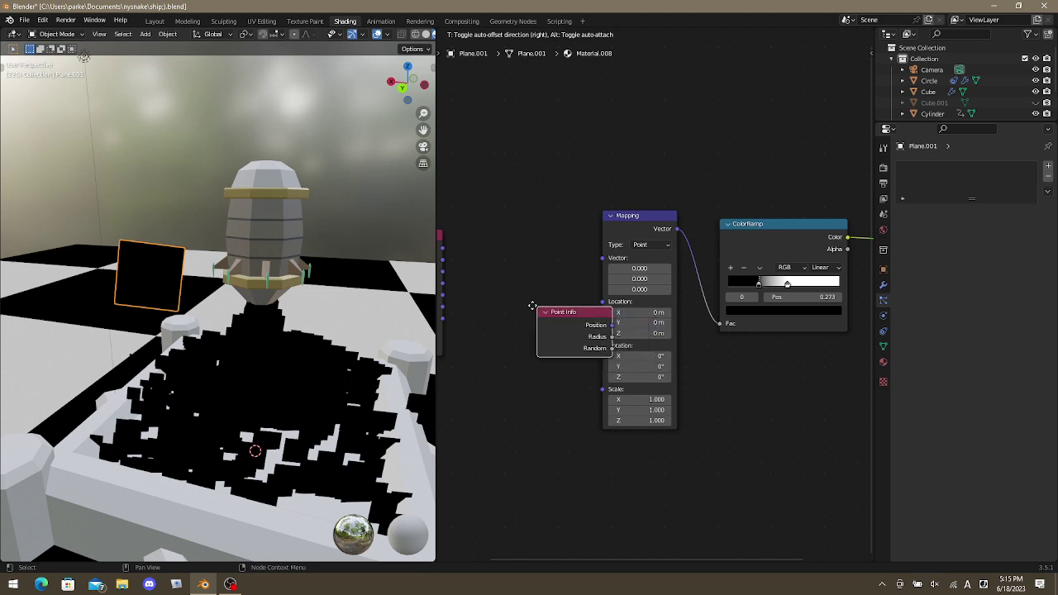
pyautogui.press('Escape')
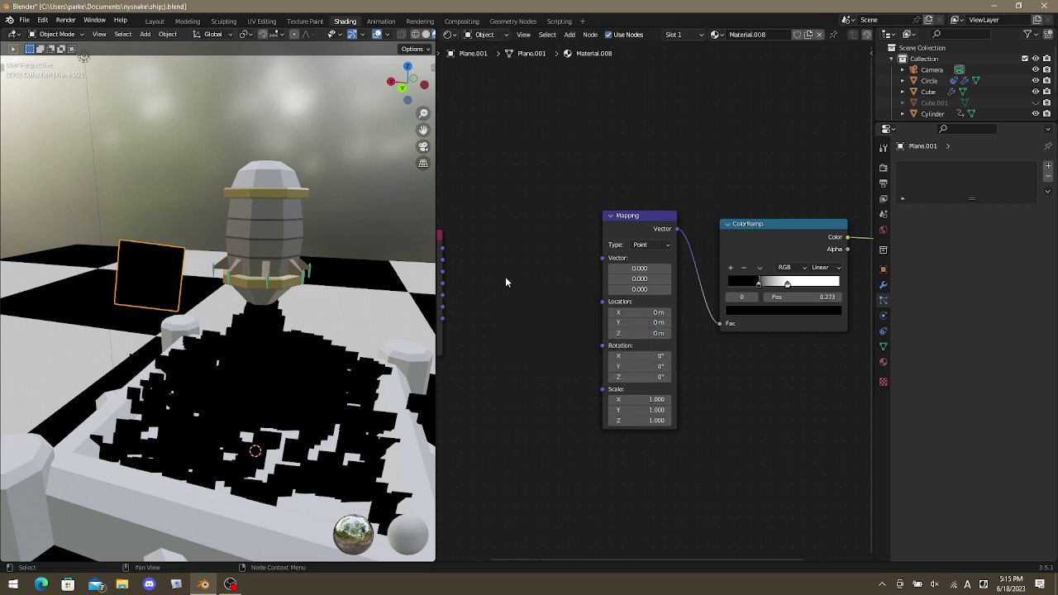
pyautogui.moveTo(506, 283); pyautogui.dragTo(563, 273, button='middle')
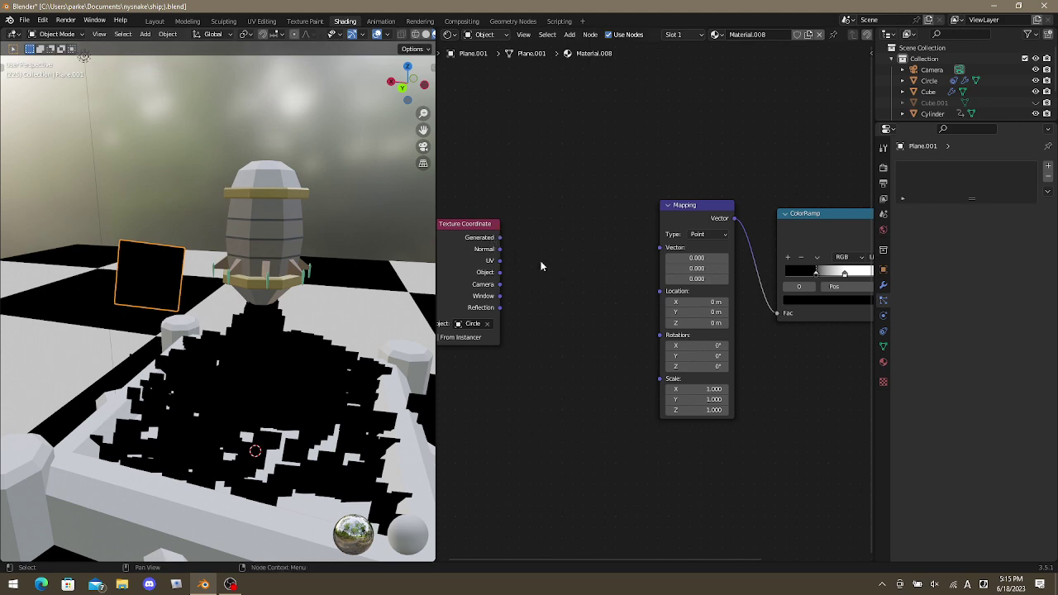
pyautogui.hotkey('shift', 'a')
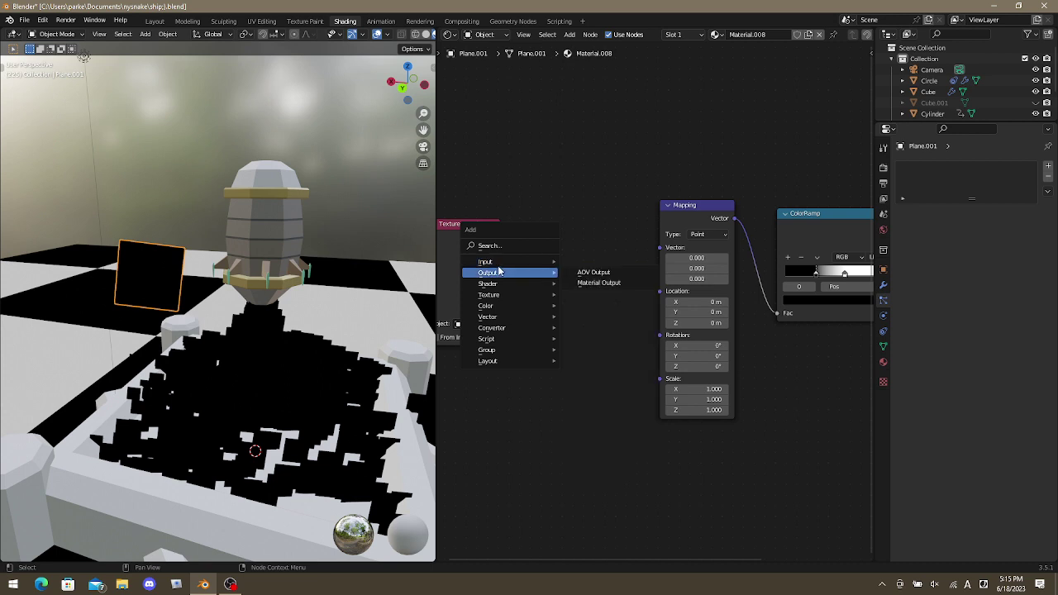
pyautogui.moveTo(503, 298)
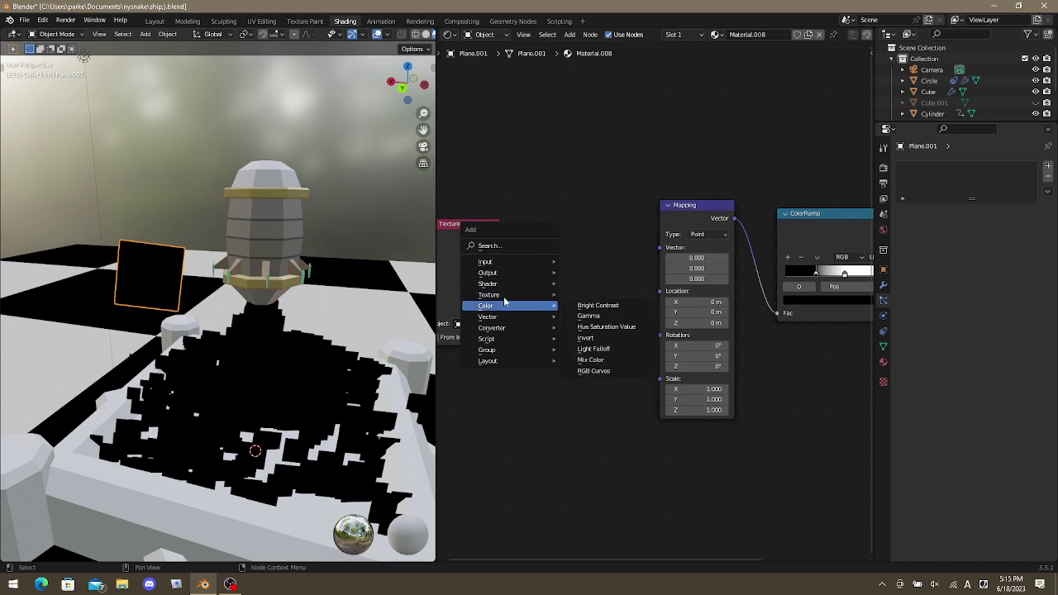
pyautogui.moveTo(519, 315)
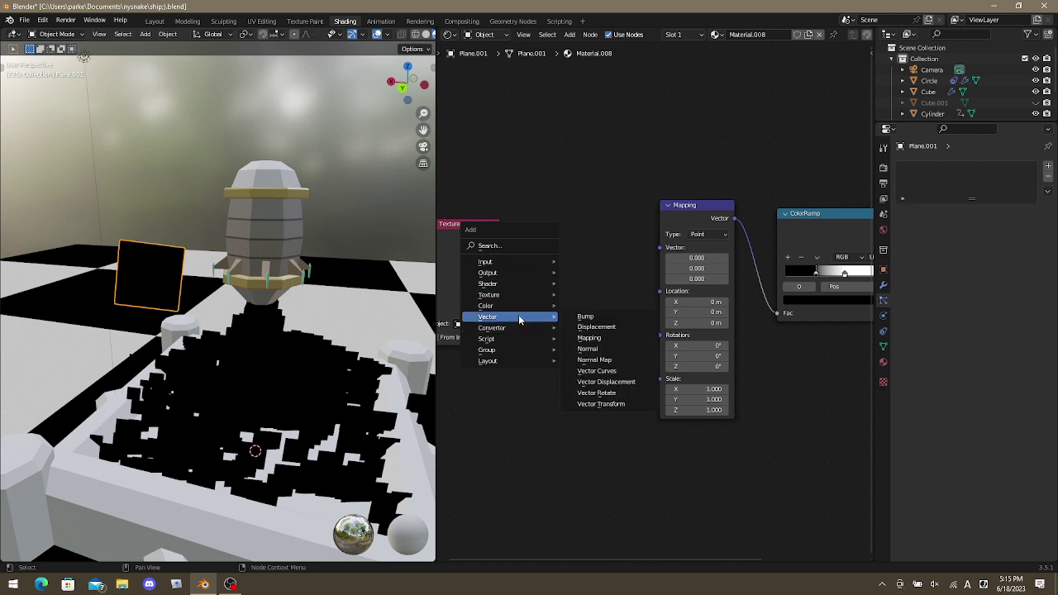
pyautogui.click(617, 350)
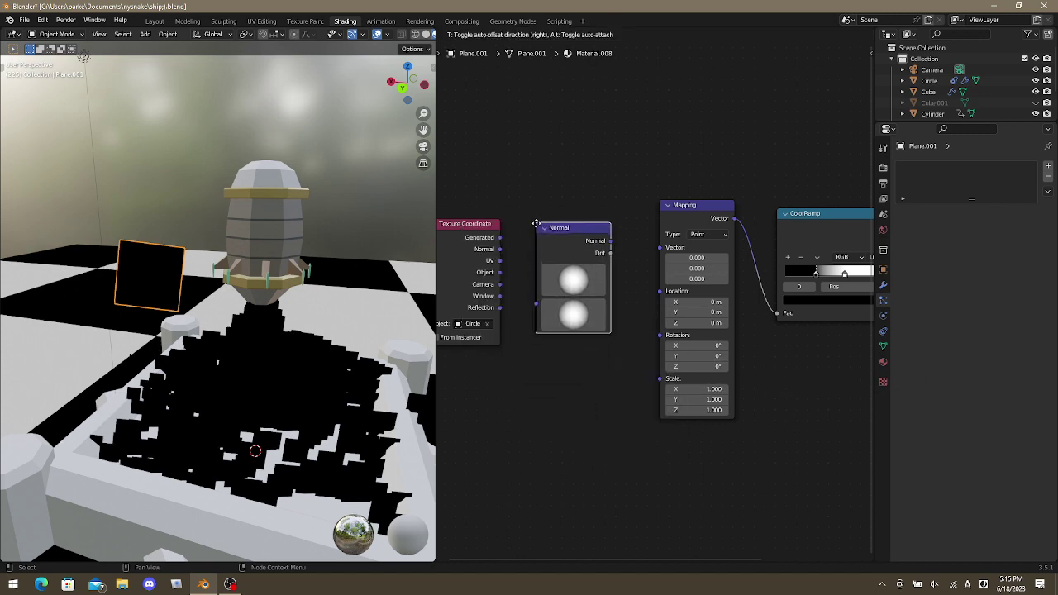
pyautogui.rightClick(536, 223)
# Add a Vector Curves node between the Texture Coordinate and Mapping nodes.
pyautogui.hotkey('shift', 'a')
pyautogui.moveTo(535, 223)
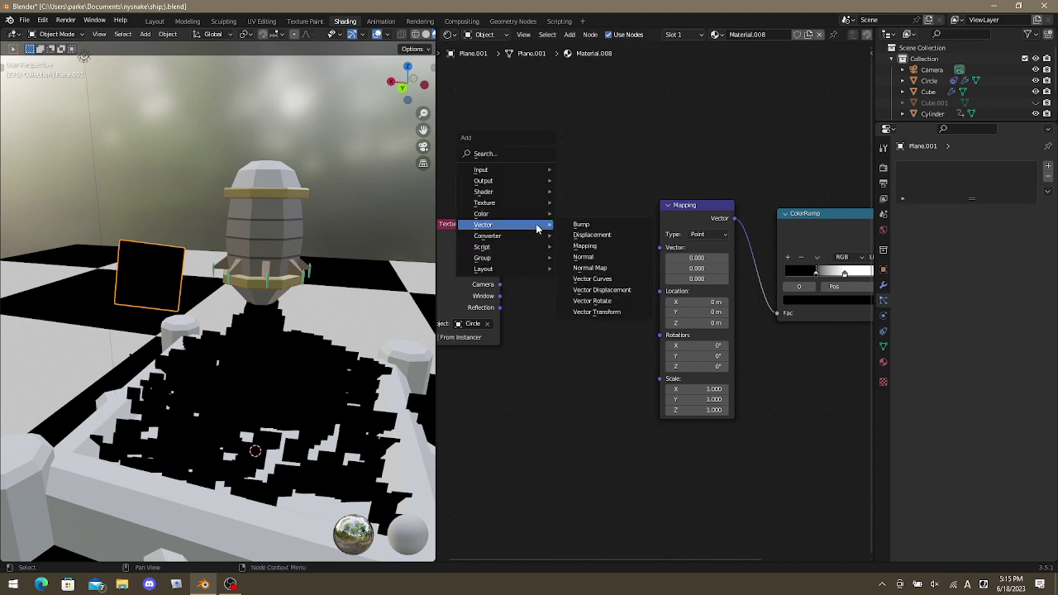
pyautogui.click(612, 279)
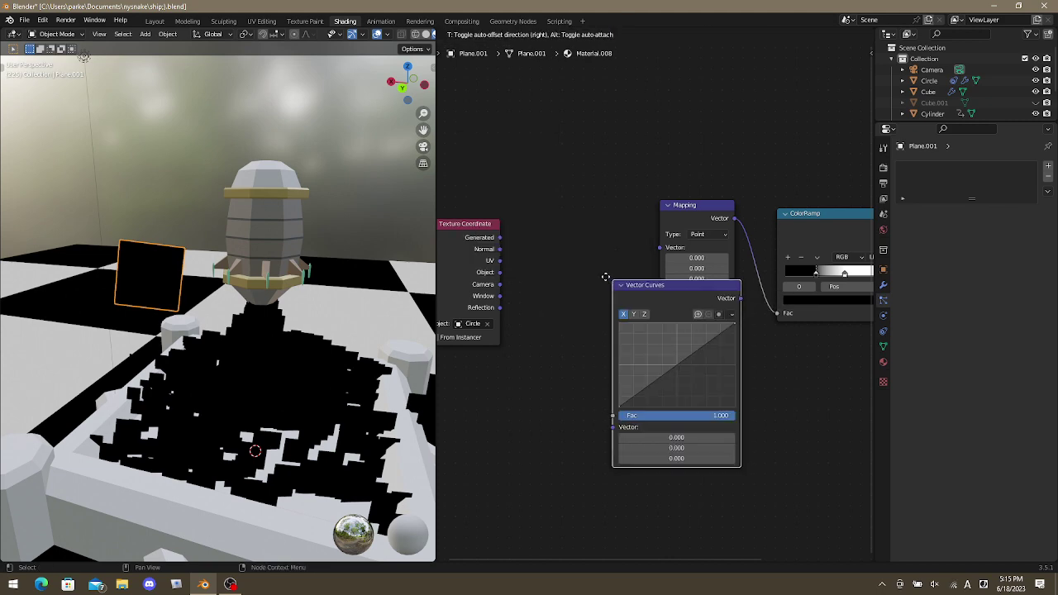
pyautogui.click(567, 239)
pyautogui.keyDown('shift'); pyautogui.scroll(-2, 570, 228); pyautogui.keyUp('shift')
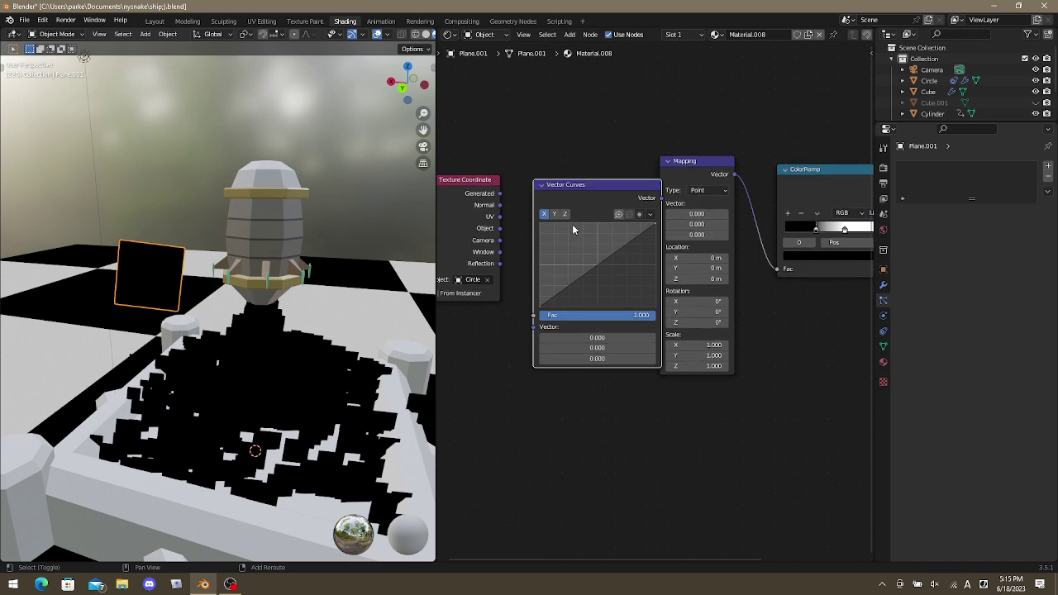
pyautogui.keyDown('ctrl'); pyautogui.hscroll(1, 568, 199); pyautogui.keyUp('ctrl')
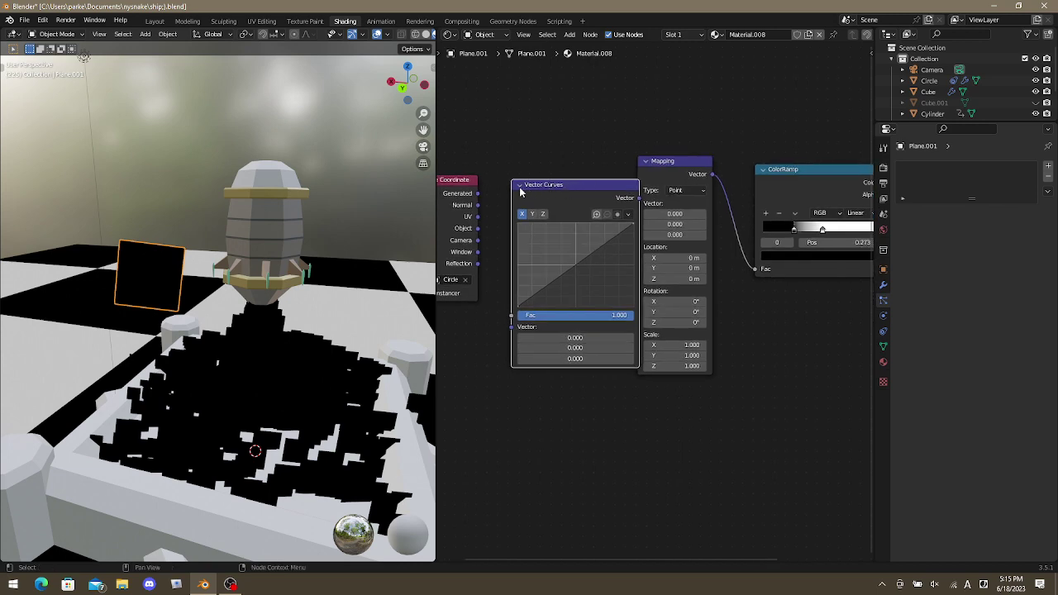
# Delete the Vector Curves node.
pyautogui.click(521, 186)
pyautogui.click(520, 185)
pyautogui.rightClick(533, 189)
pyautogui.press('Delete')
pyautogui.hotkey('shift', 'a')
pyautogui.moveTo(538, 206)
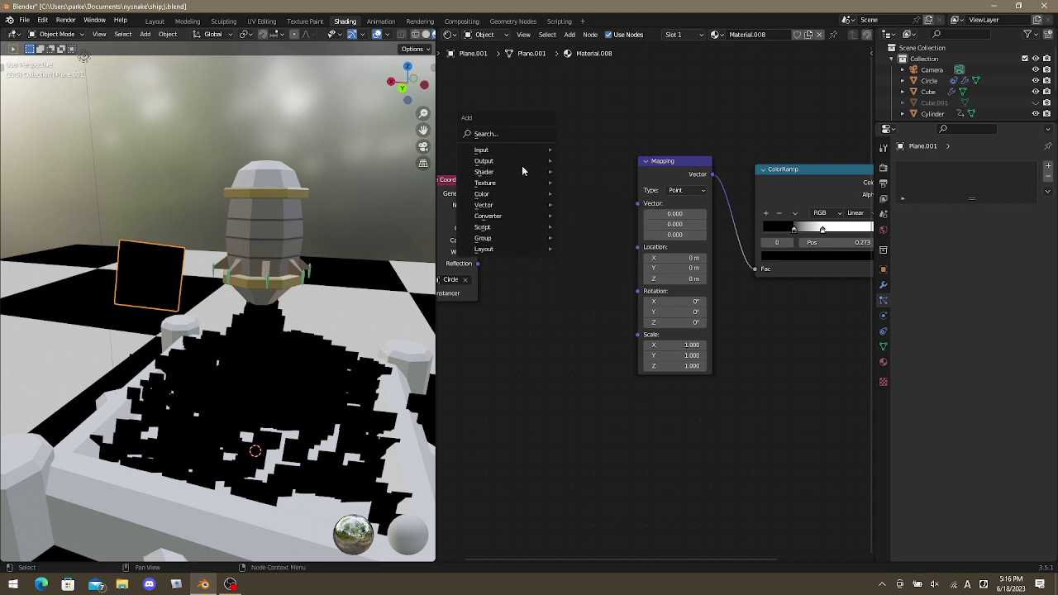
pyautogui.moveTo(521, 152)
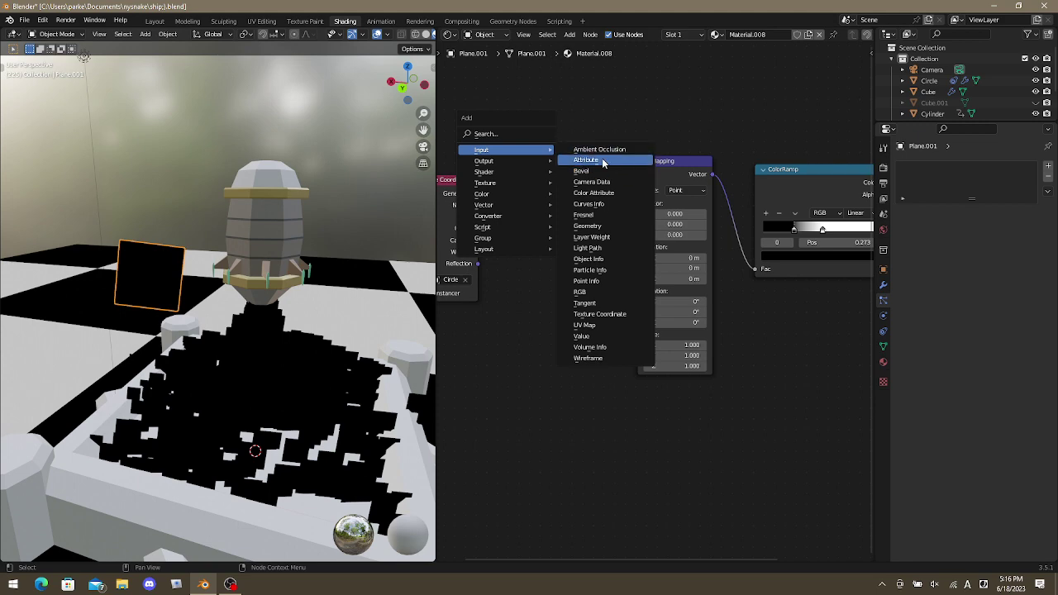
pyautogui.click(634, 227)
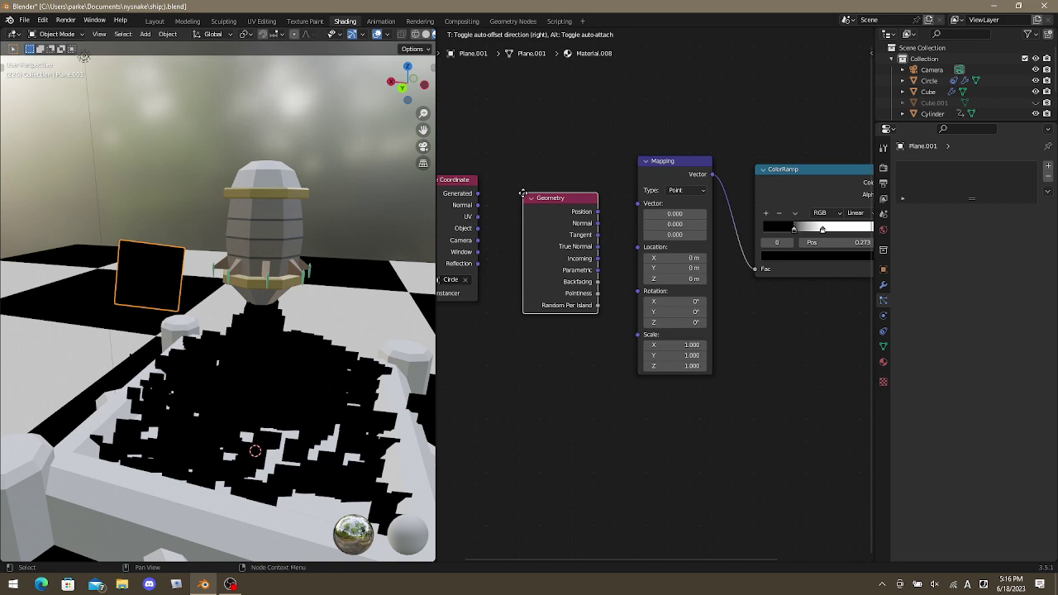
pyautogui.press('Escape')
pyautogui.hotkey('shift', 'a')
pyautogui.moveTo(478, 370)
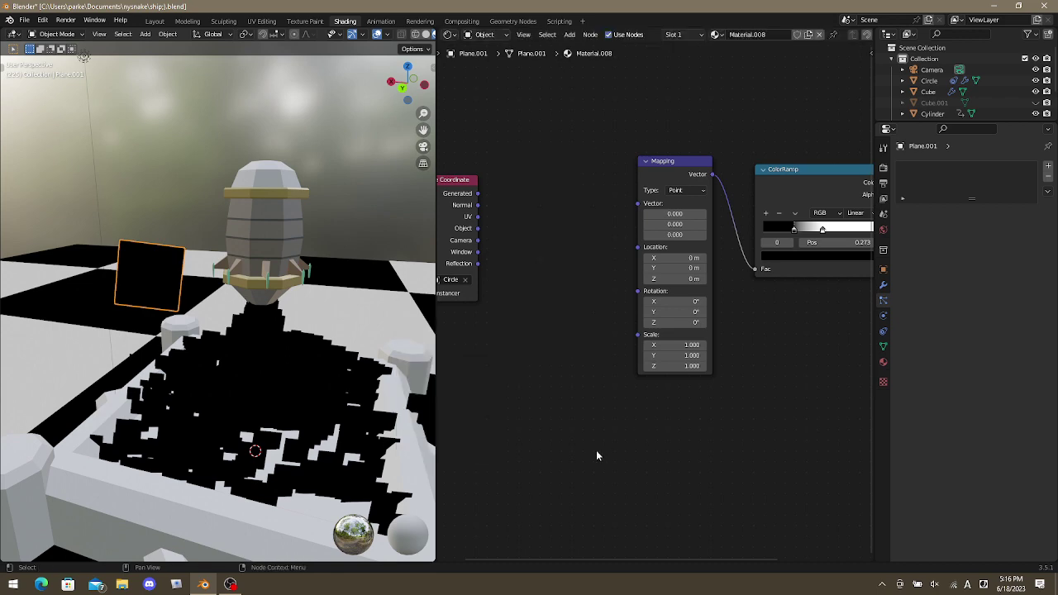
# Add a second Texture Coordinate node and link its Object output to the Mapping node's Vector input.
pyautogui.hotkey('shift', 'a')
pyautogui.moveTo(522, 328)
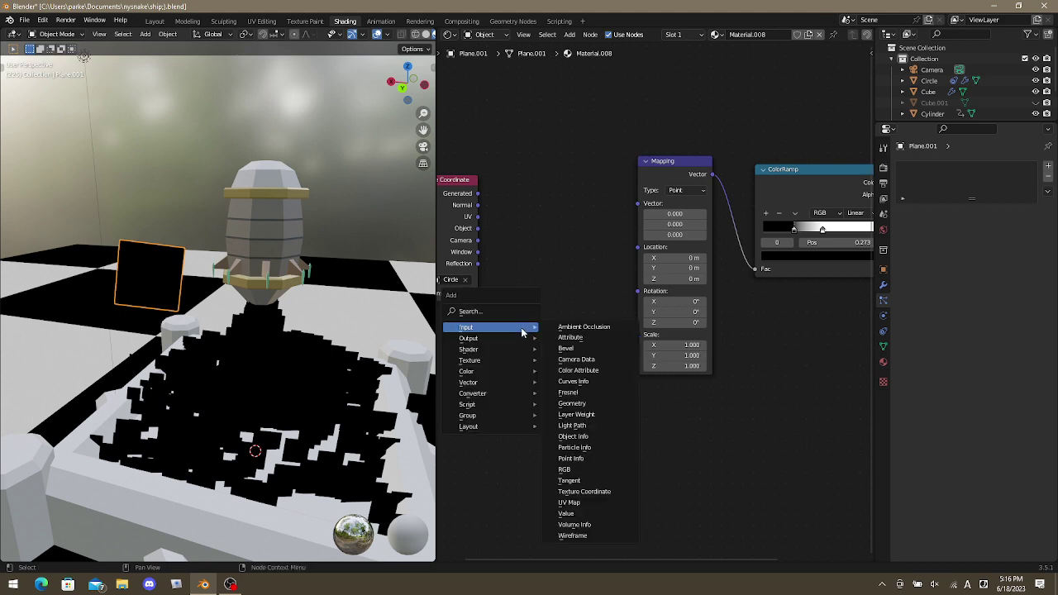
pyautogui.click(570, 493)
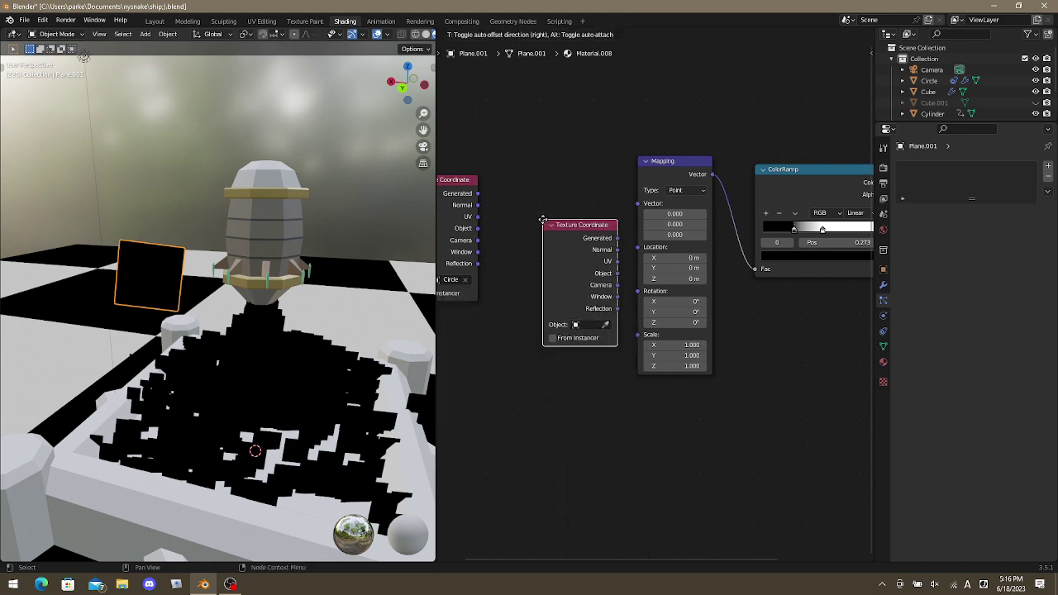
pyautogui.click(488, 175)
pyautogui.moveTo(569, 232); pyautogui.dragTo(639, 209)
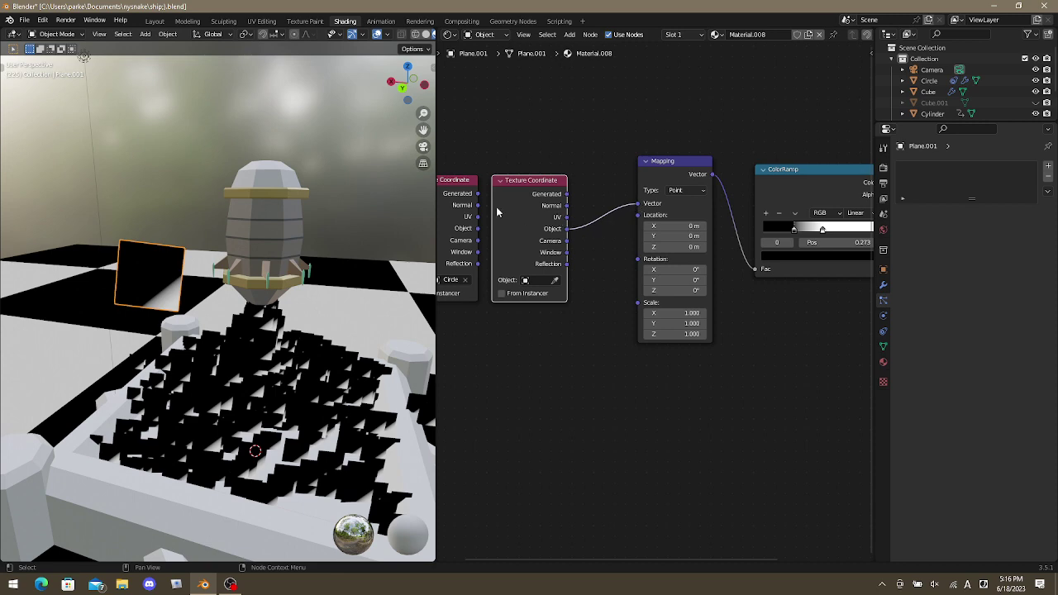
# Delete the second Texture Coordinate node, the one without an assigned object.
pyautogui.click(469, 223)
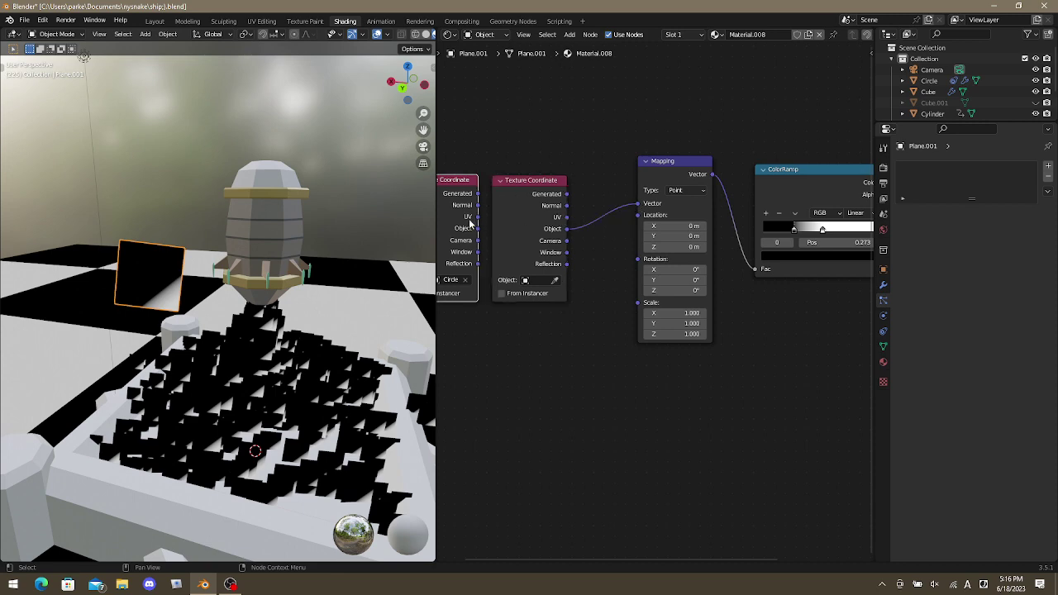
pyautogui.click(559, 207)
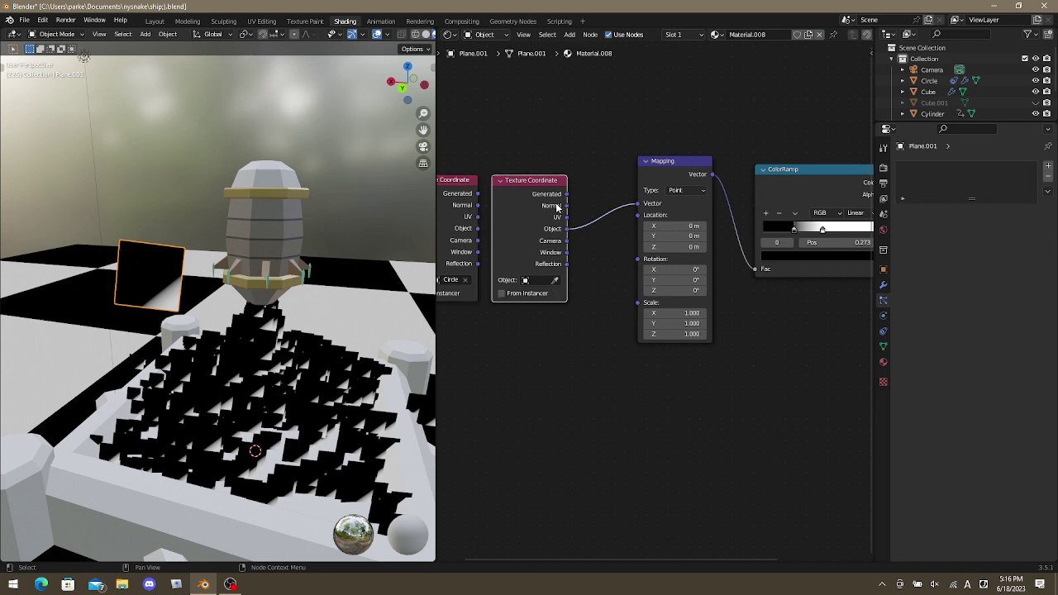
pyautogui.press('x')
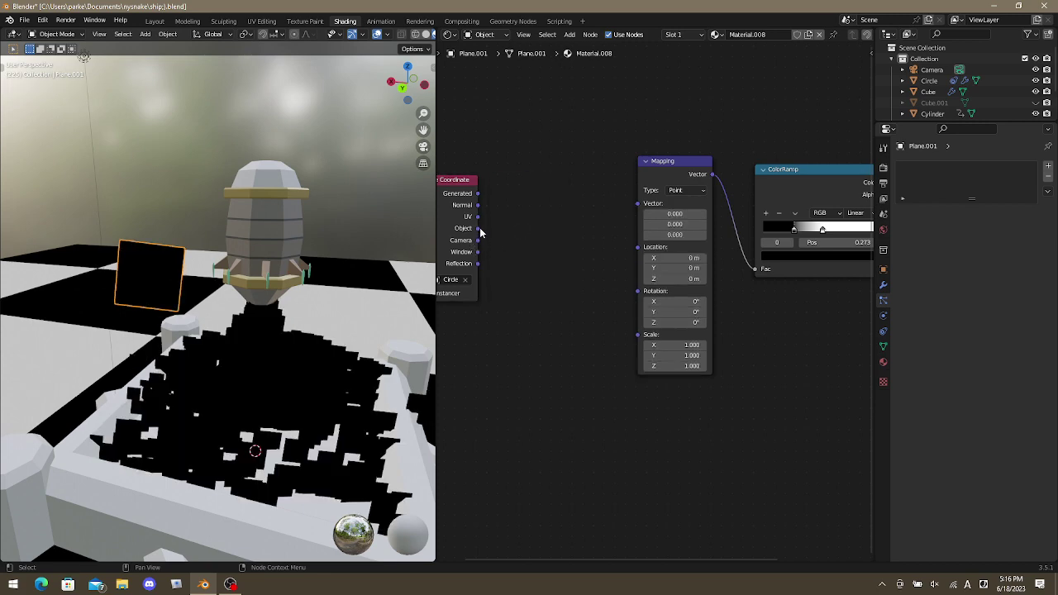
# Link the Object output of the Circle-based Texture Coordinate node to the Mapping node's Location input, and try moving the plane to check the shading.
pyautogui.moveTo(479, 229); pyautogui.dragTo(638, 246)
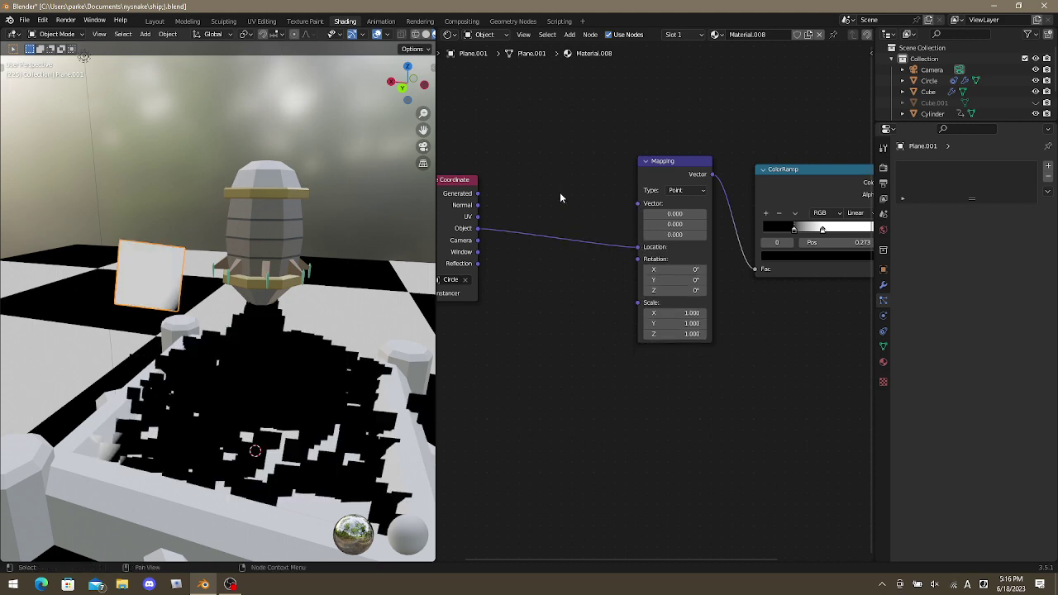
pyautogui.hotkey('shift', 'a')
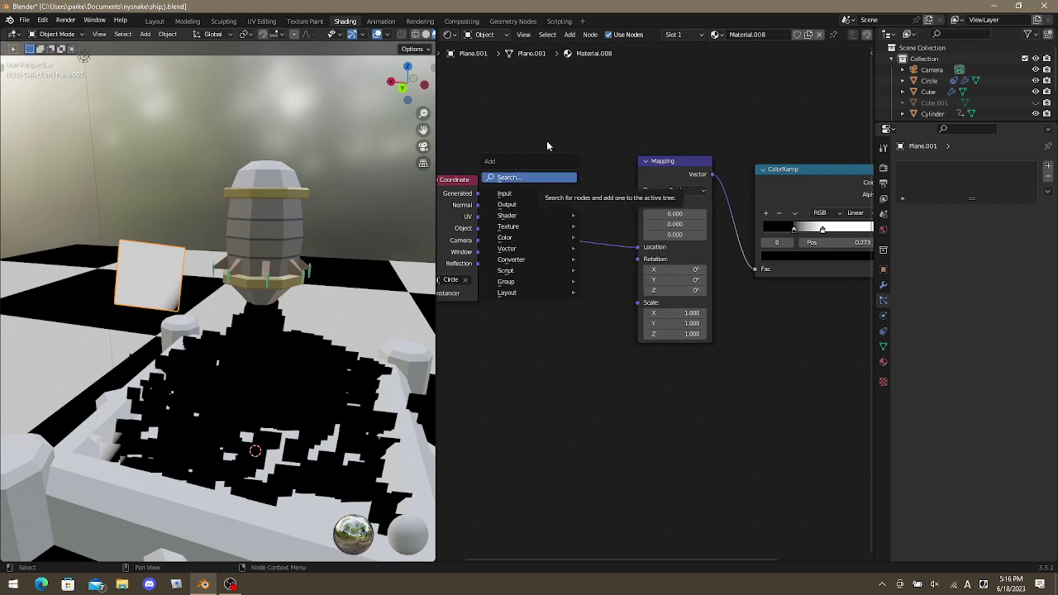
pyautogui.press('Escape')
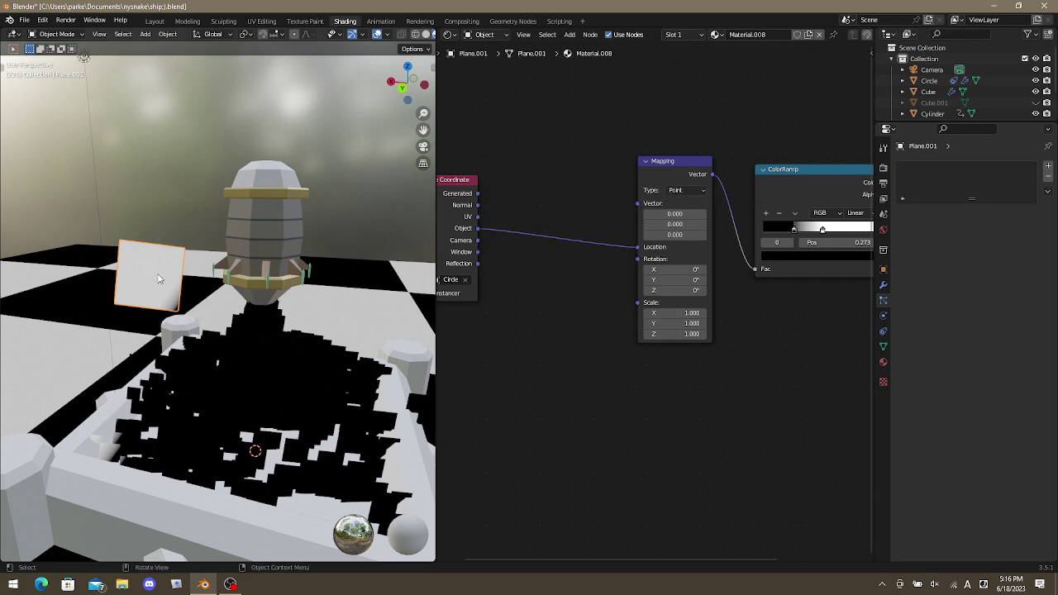
pyautogui.press('g')
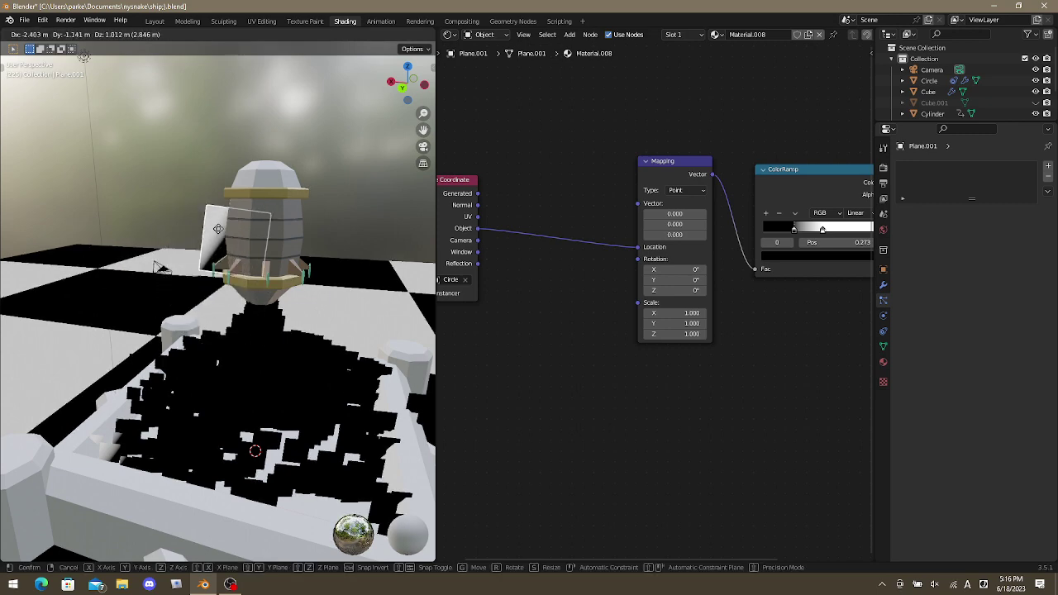
pyautogui.rightClick(158, 248)
pyautogui.hotkey('shift', 'a')
pyautogui.moveTo(527, 364)
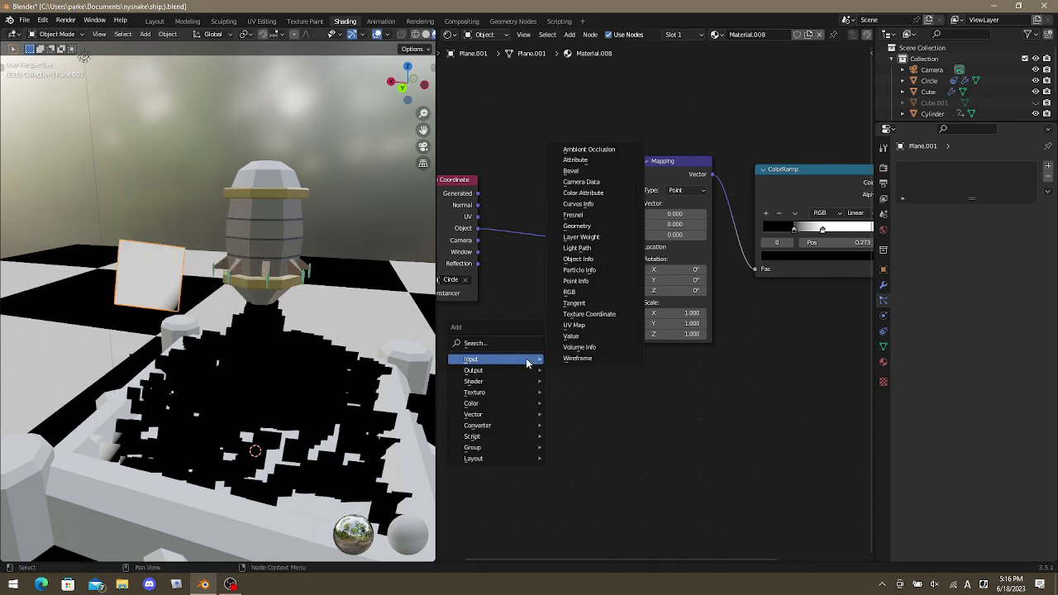
pyautogui.moveTo(534, 393)
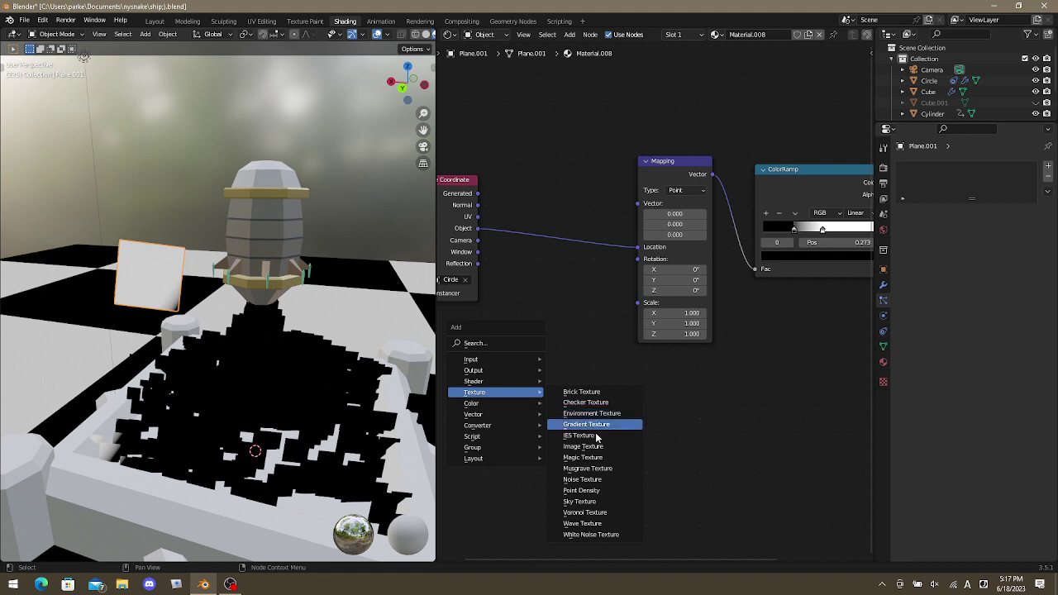
pyautogui.click(583, 490)
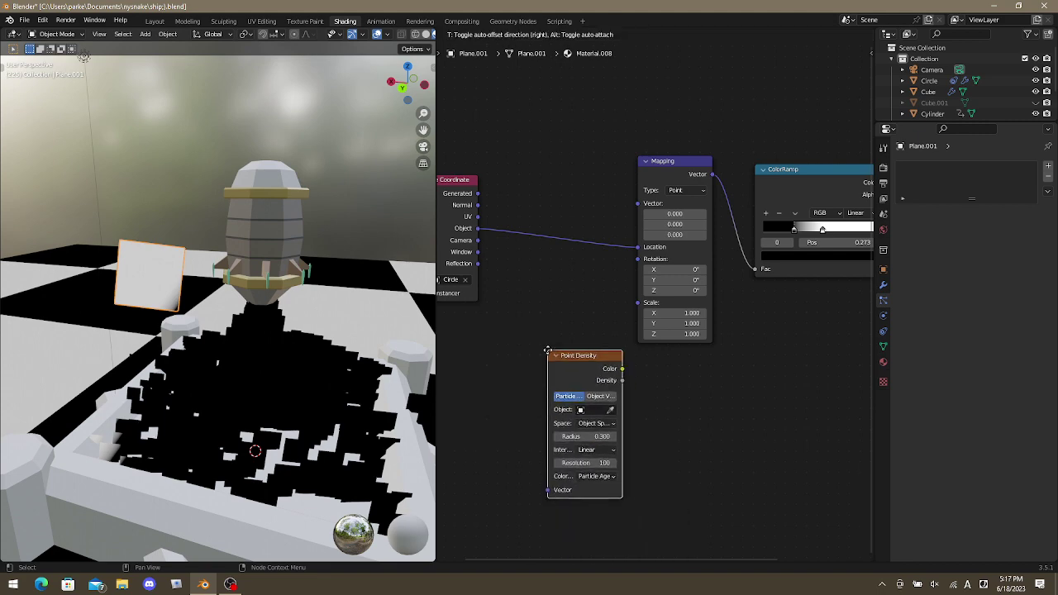
pyautogui.press('Escape')
# Add a Gradient Texture node and place it in the link between the Mapping and ColorRamp nodes, keeping Texture Coordinate linked directly to Mapping's Location.
pyautogui.hotkey('shift', 'a')
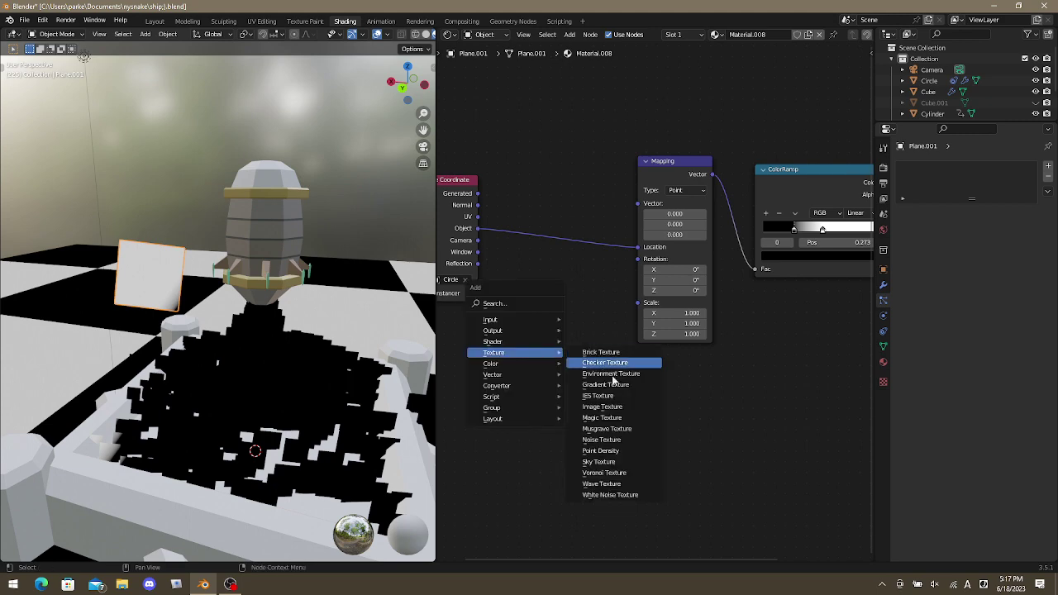
pyautogui.click(597, 386)
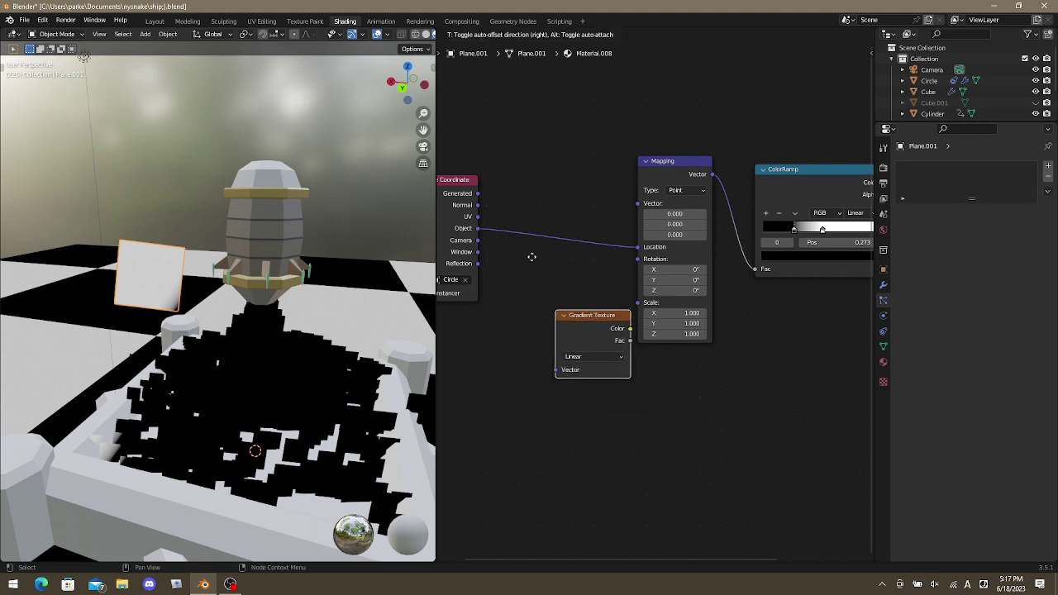
pyautogui.click(532, 219)
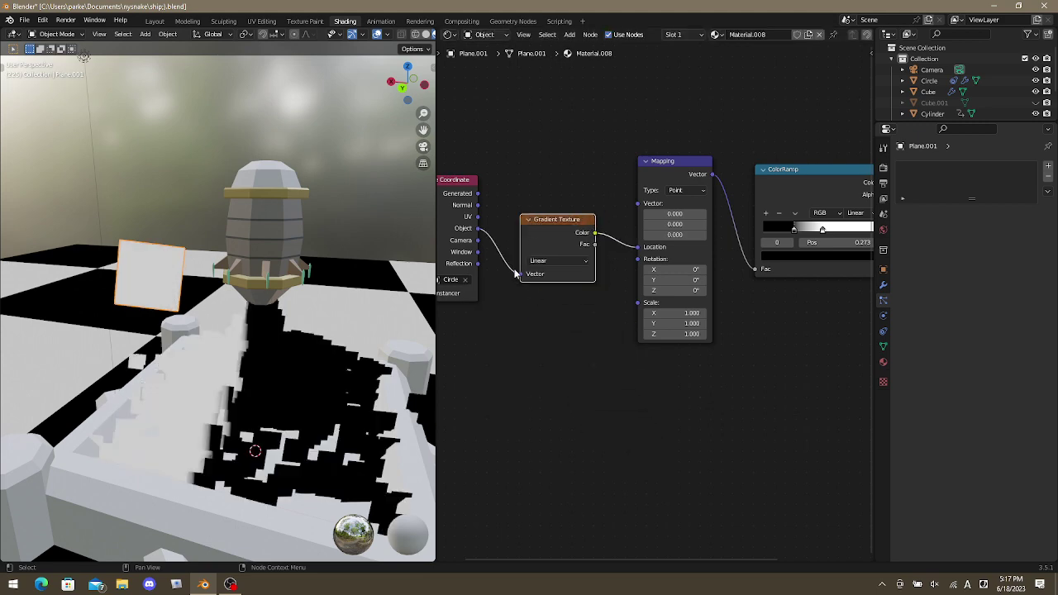
pyautogui.moveTo(519, 275); pyautogui.dragTo(640, 247)
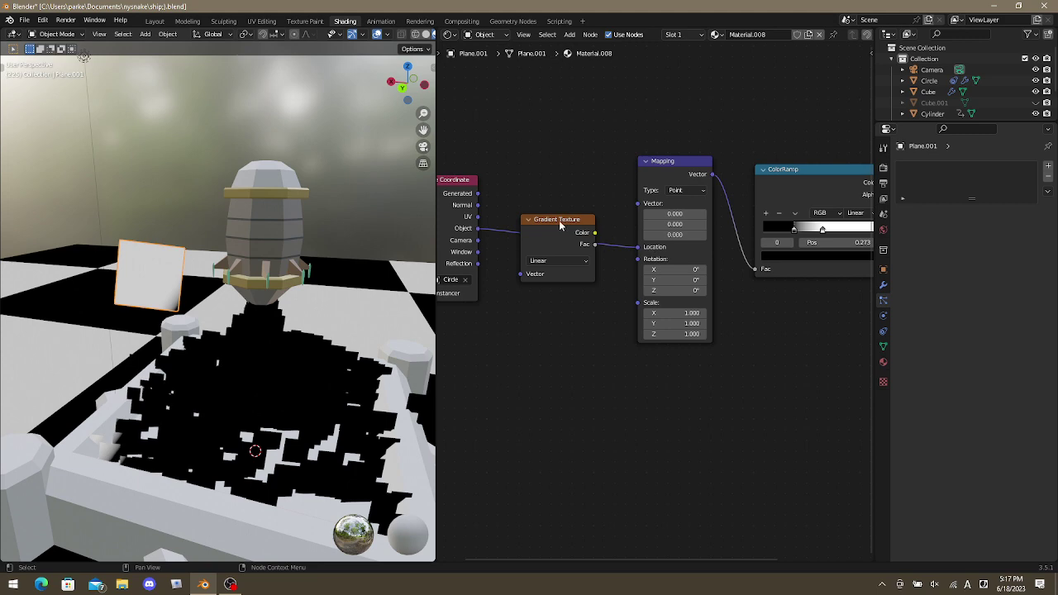
pyautogui.moveTo(579, 217); pyautogui.dragTo(819, 196)
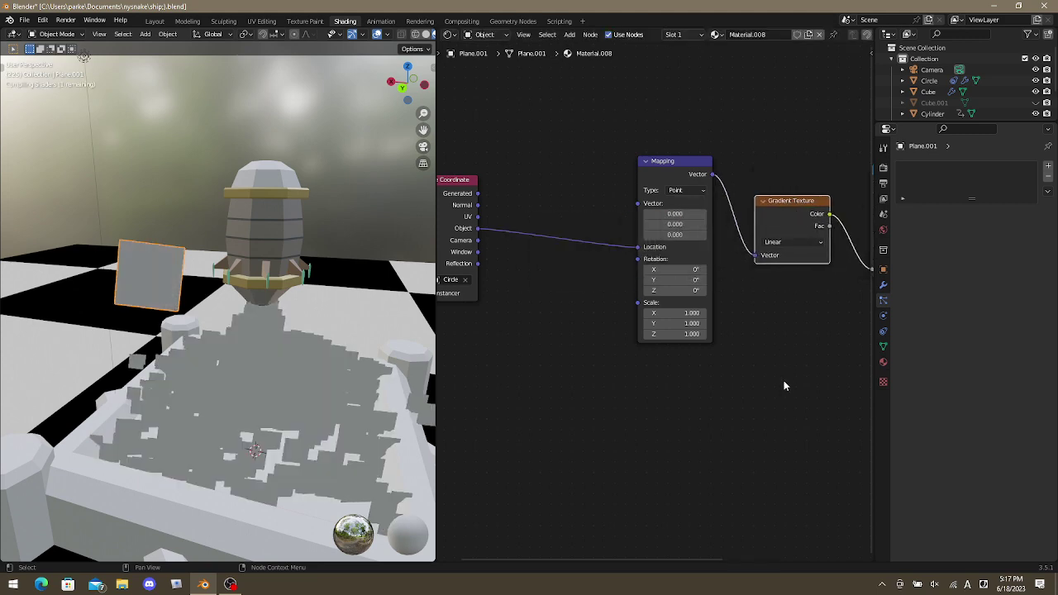
# Try the Quadratic type on the Gradient Texture node and set it to Spherical.
pyautogui.moveTo(785, 386); pyautogui.dragTo(485, 408, button='middle')
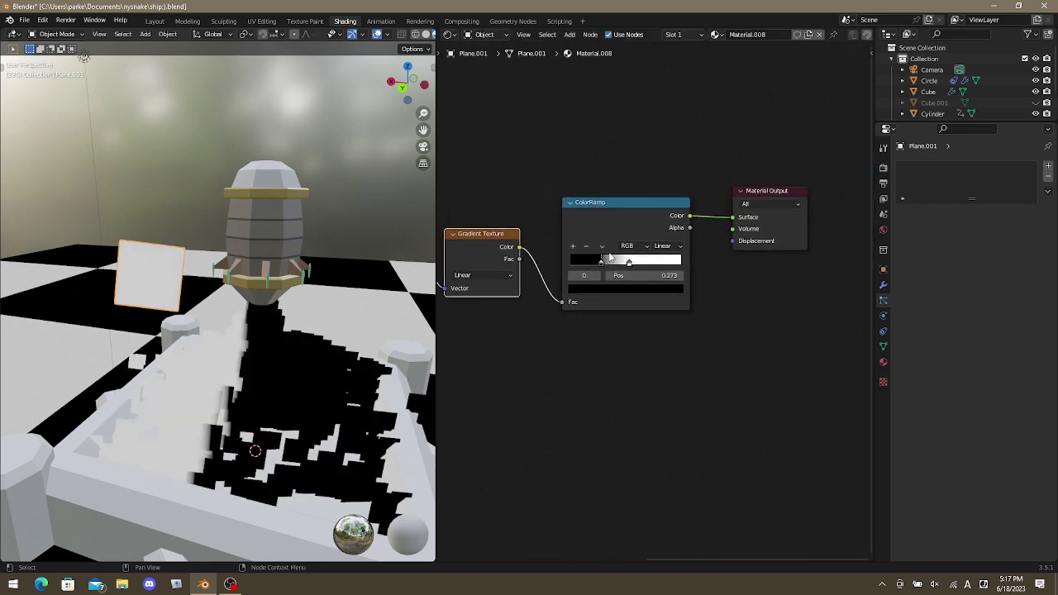
pyautogui.click(465, 277)
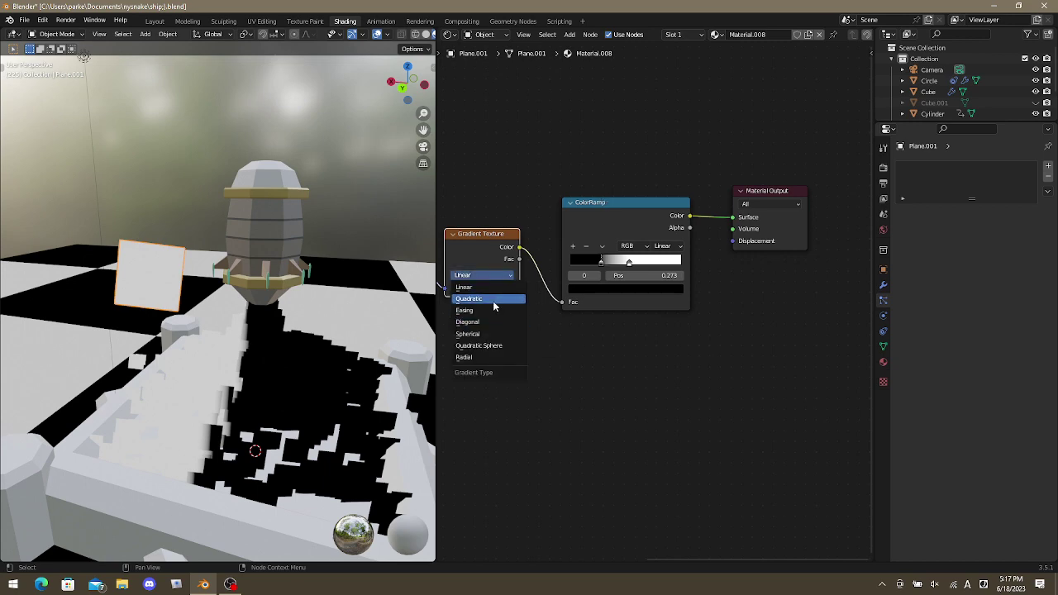
pyautogui.click(494, 299)
pyautogui.moveTo(516, 336); pyautogui.dragTo(564, 347, button='middle')
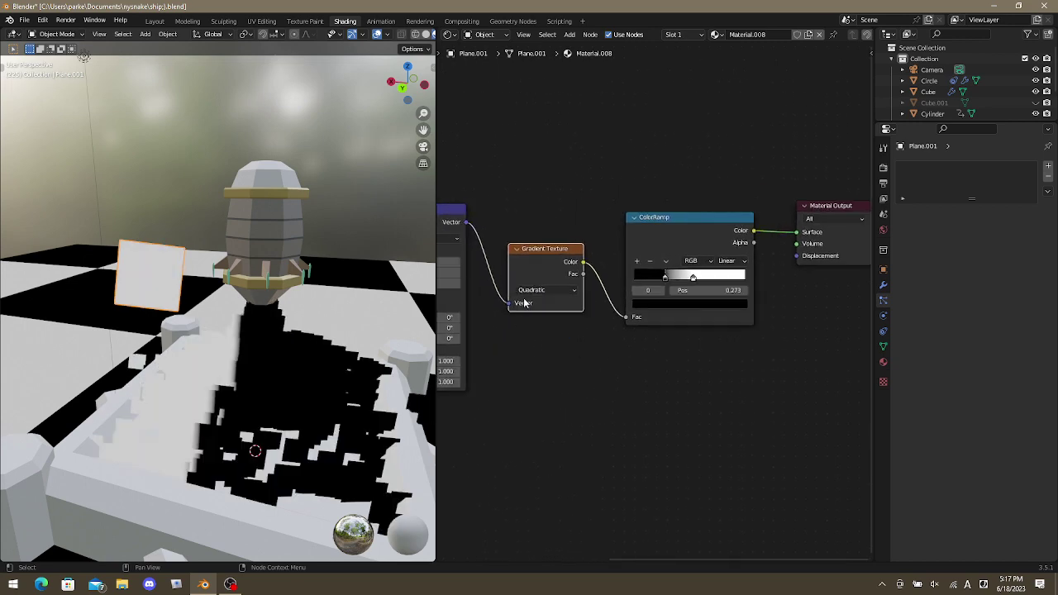
pyautogui.click(533, 290)
pyautogui.click(560, 349)
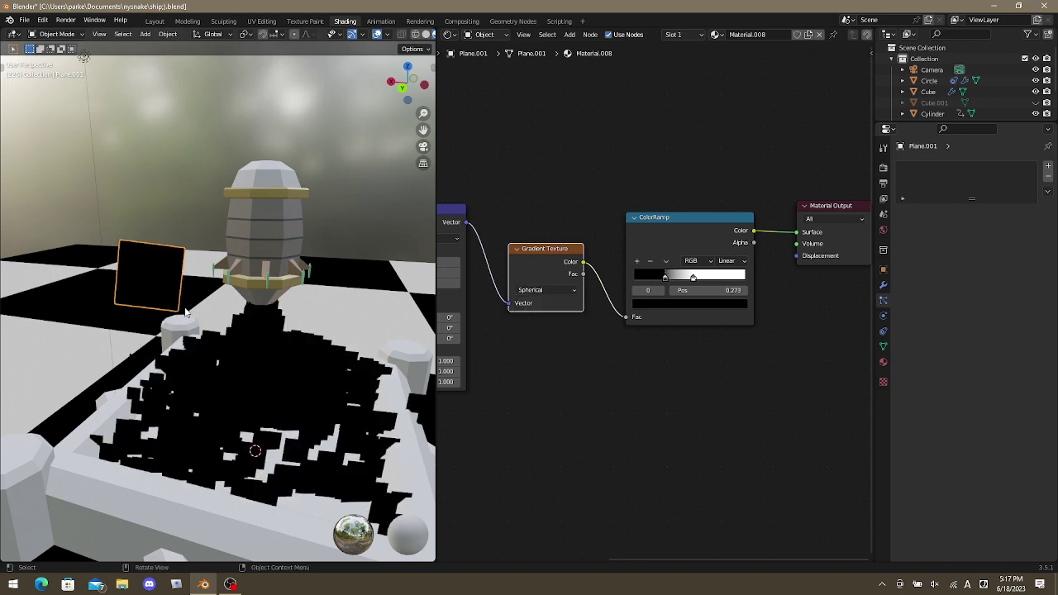
# Try moving the plane close to the rocket's nozzle to check the Spherical gradient's shading on it.
pyautogui.moveTo(187, 313); pyautogui.dragTo(258, 291, button='middle')
pyautogui.press('g')
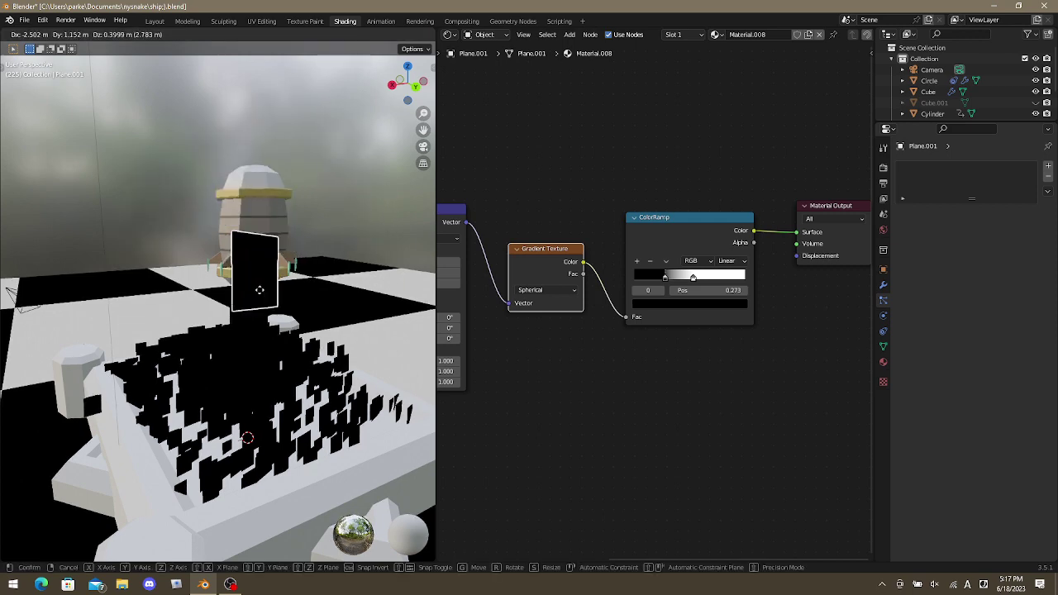
pyautogui.click(257, 308)
pyautogui.scroll(3, 257, 309)
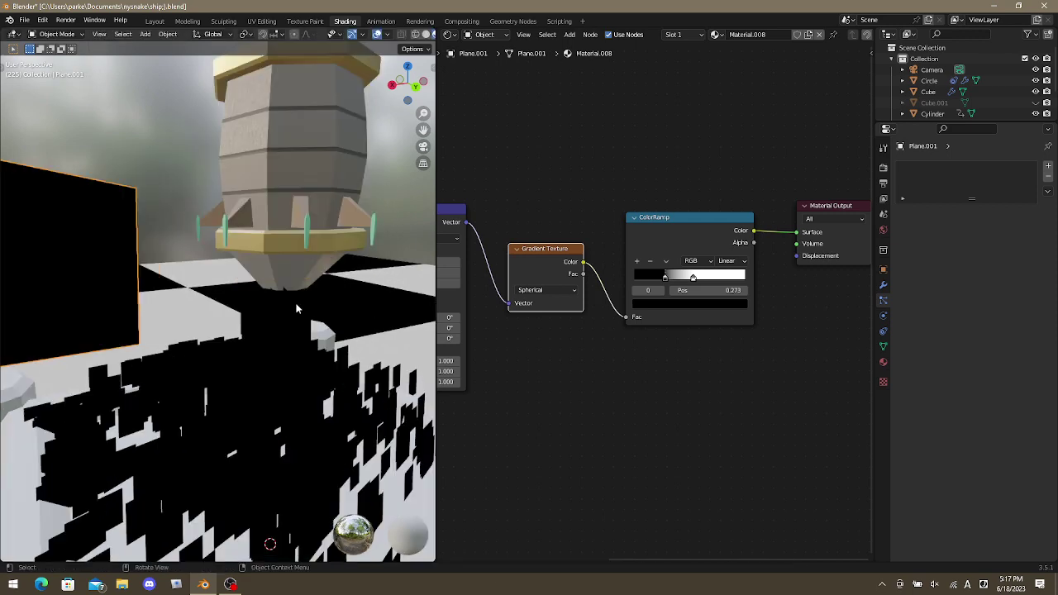
pyautogui.moveTo(286, 311); pyautogui.dragTo(323, 339, button='middle')
pyautogui.press('g')
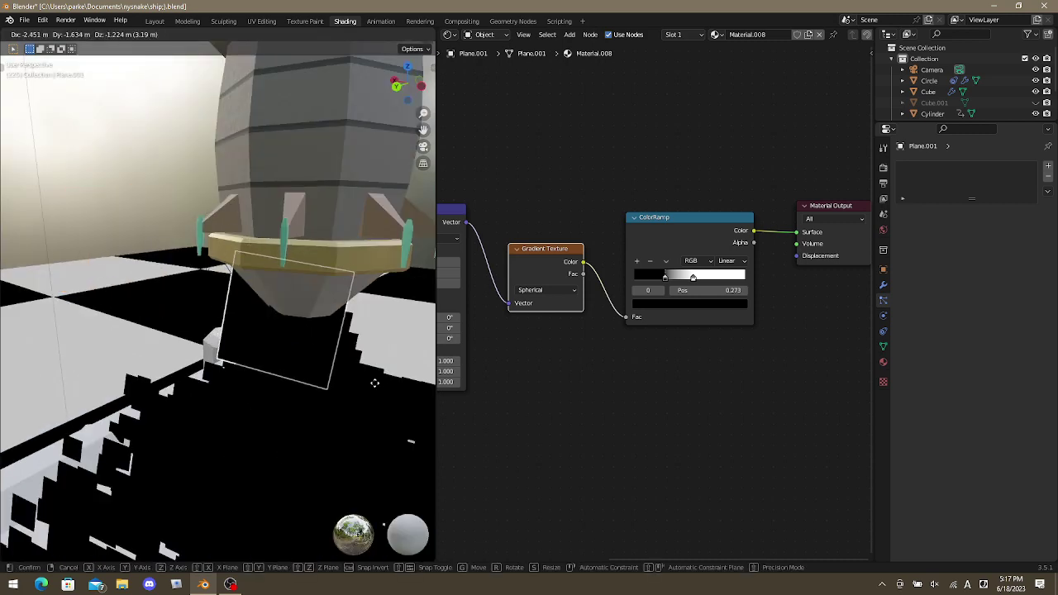
pyautogui.press('Escape')
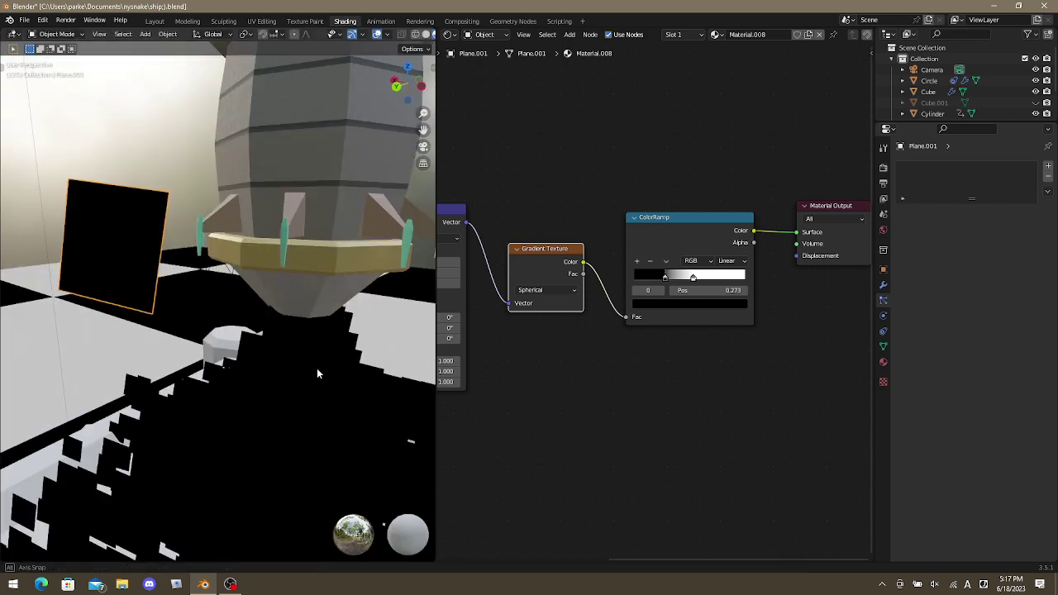
# Try moving the plane far away from the rocket to see whether distance changes its shading.
pyautogui.scroll(-5, 318, 370)
pyautogui.press('g')
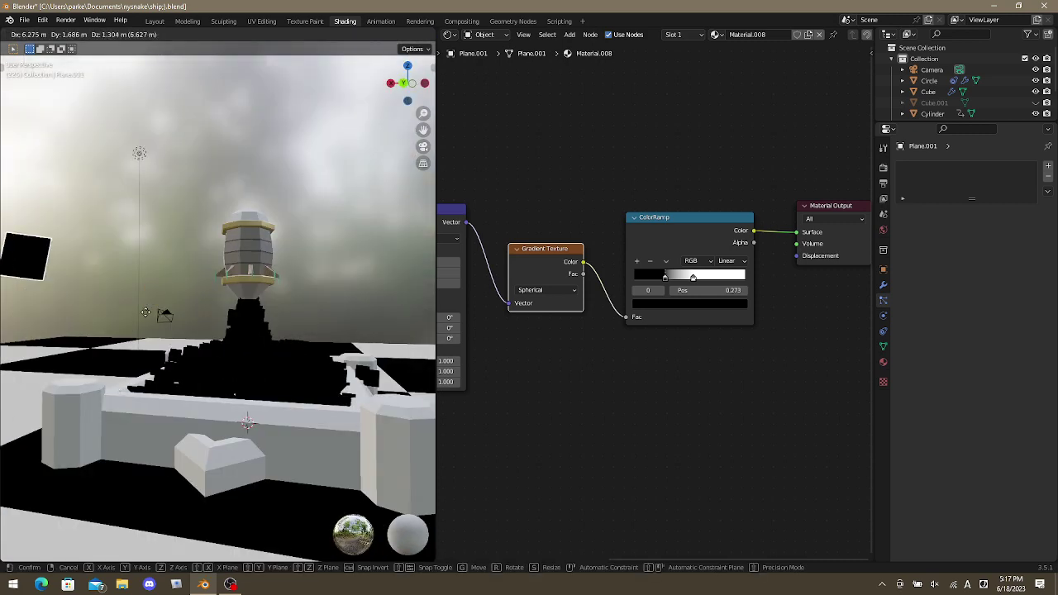
pyautogui.click(142, 157)
pyautogui.scroll(-3, 142, 157)
pyautogui.press('g')
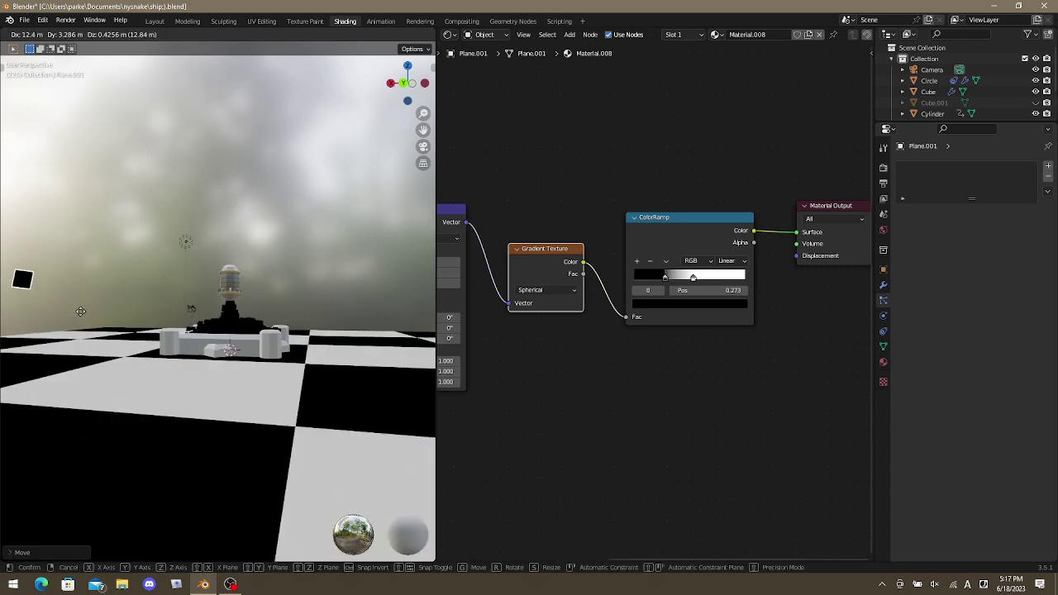
pyautogui.press('Escape')
# Set the Gradient Texture type to Quadratic Sphere and move the plane slightly to check the shading.
pyautogui.click(546, 289)
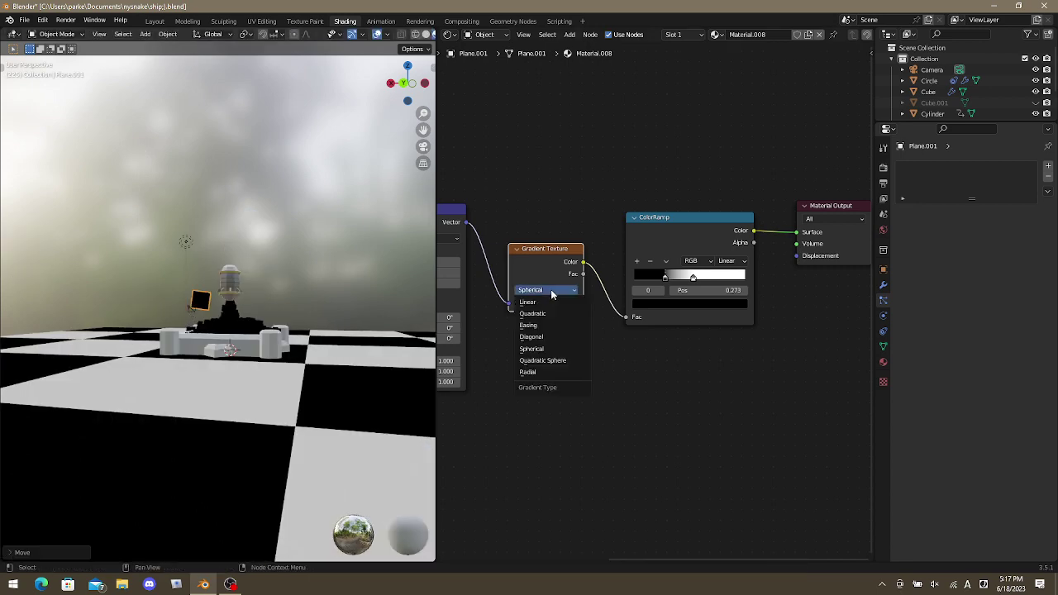
pyautogui.click(567, 362)
pyautogui.scroll(5, 215, 311)
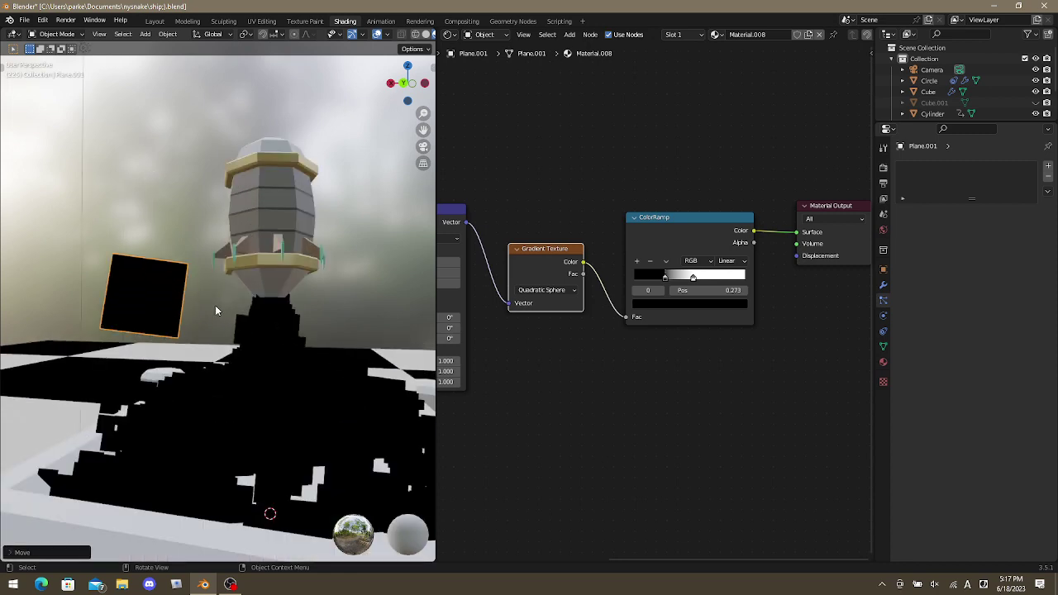
pyautogui.press('g')
pyautogui.click(211, 308)
pyautogui.moveTo(436, 367); pyautogui.dragTo(525, 377, button='middle')
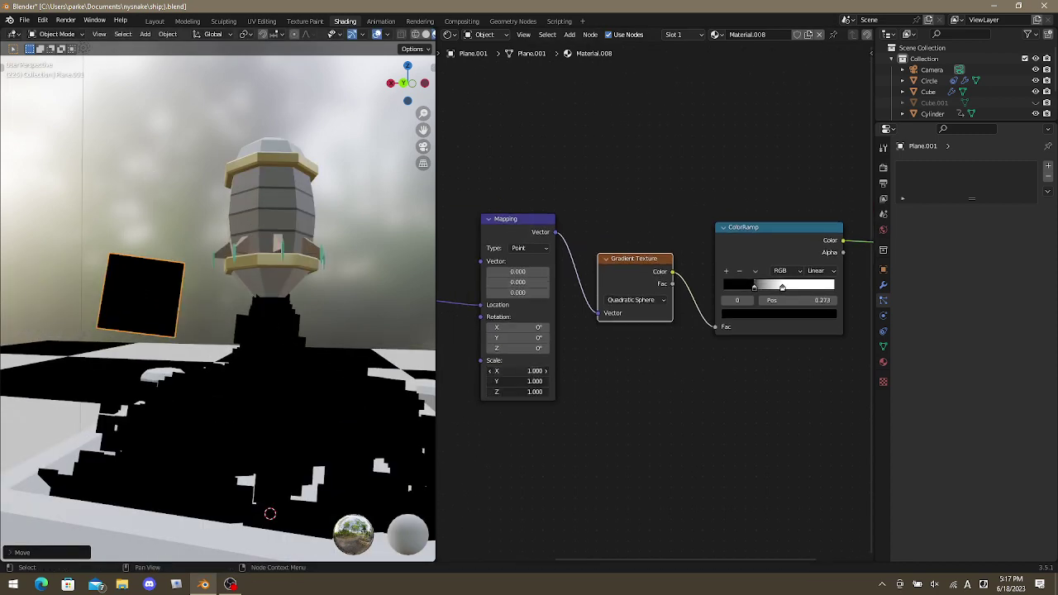
pyautogui.keyDown('alt'); pyautogui.moveTo(518, 371); pyautogui.dragTo(445, 401); pyautogui.keyUp('alt')
pyautogui.press('Escape')
# Move the ColorRamp's black stop to position 0.000, switch the Gradient Texture type to Radial and inspect the particles' shading.
pyautogui.scroll(1, 763, 294)
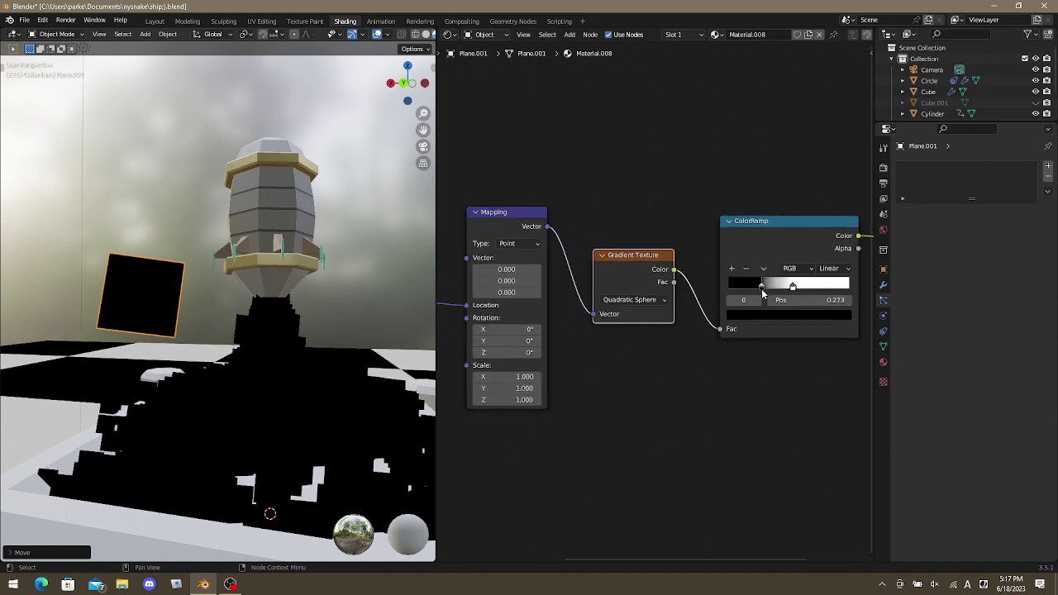
pyautogui.moveTo(763, 289); pyautogui.dragTo(704, 313)
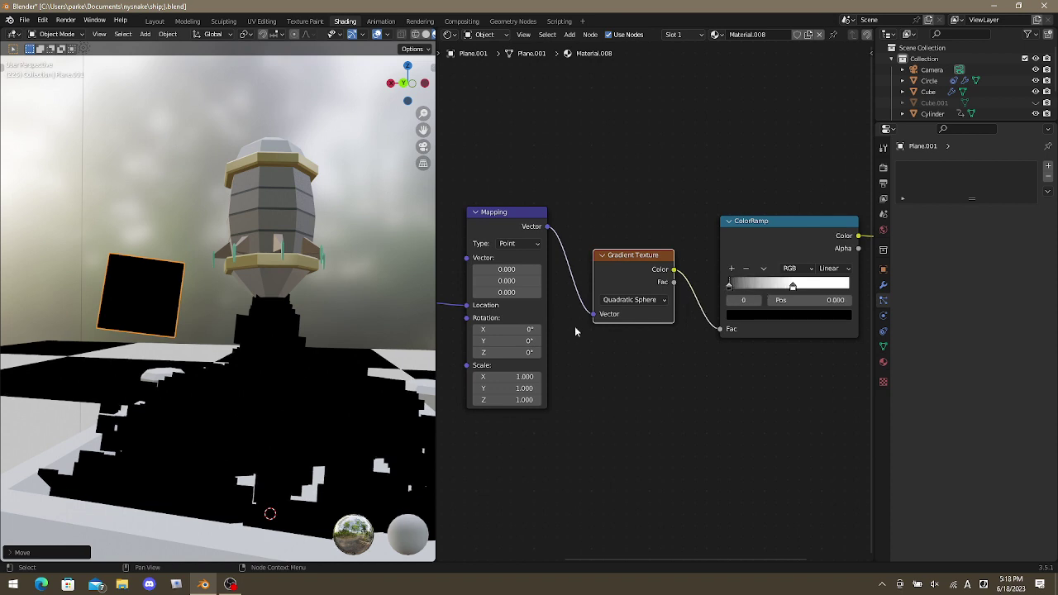
pyautogui.click(633, 300)
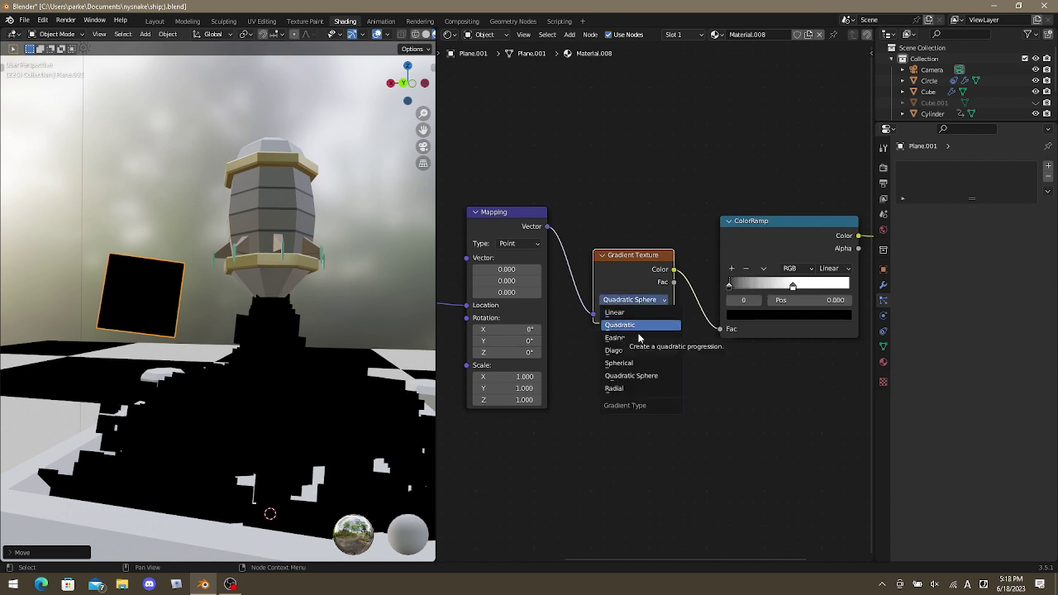
pyautogui.click(648, 388)
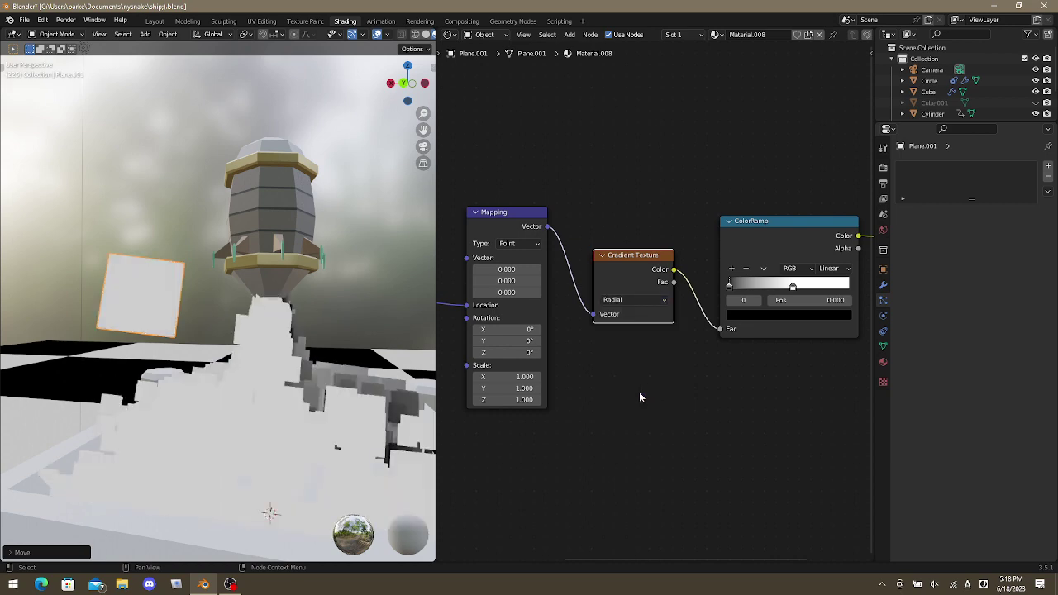
pyautogui.moveTo(405, 384); pyautogui.dragTo(354, 398, button='middle')
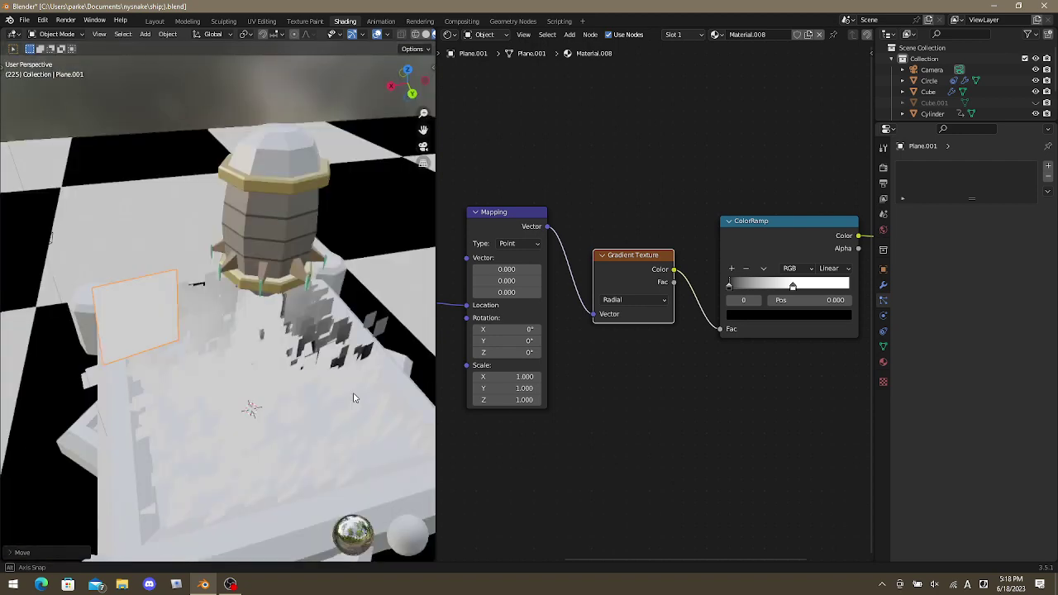
pyautogui.moveTo(353, 398)
pyautogui.mouseDown(button='middle')
pyautogui.moveTo(254, 378)
pyautogui.moveTo(291, 401)
pyautogui.moveTo(267, 471)
pyautogui.moveTo(295, 389)
pyautogui.moveTo(592, 364)
pyautogui.mouseUp(button='middle')
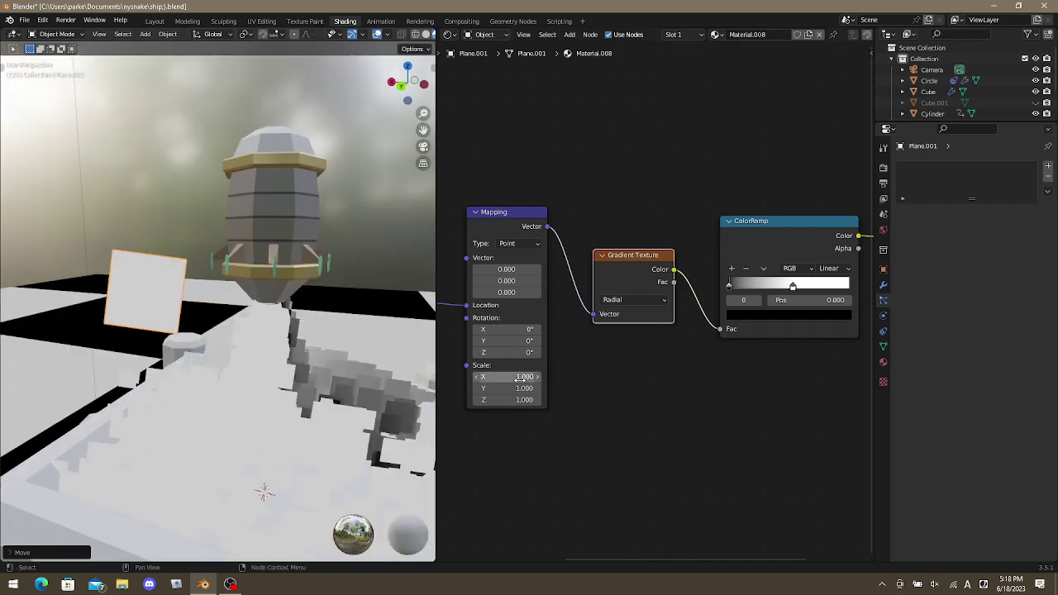
# Try different ColorRamp stop positions, leaving the black stop at 0.000 and the white stop at 1.000.
pyautogui.moveTo(512, 377); pyautogui.dragTo(604, 377)
pyautogui.press('Escape')
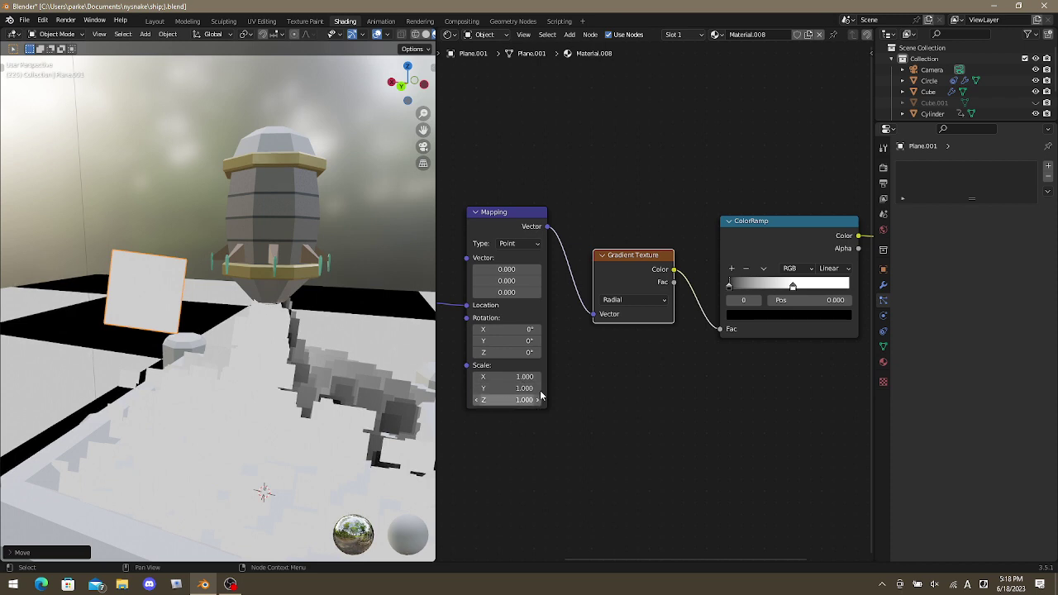
pyautogui.moveTo(731, 287)
pyautogui.mouseDown()
pyautogui.moveTo(749, 286)
pyautogui.moveTo(740, 286)
pyautogui.mouseUp()
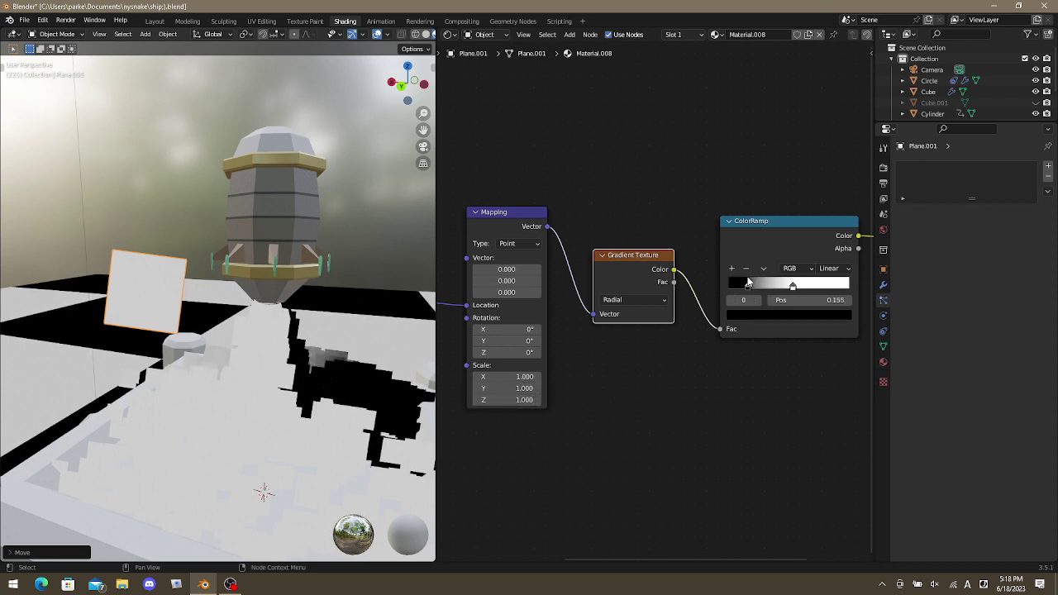
pyautogui.moveTo(154, 354); pyautogui.dragTo(223, 397, button='middle')
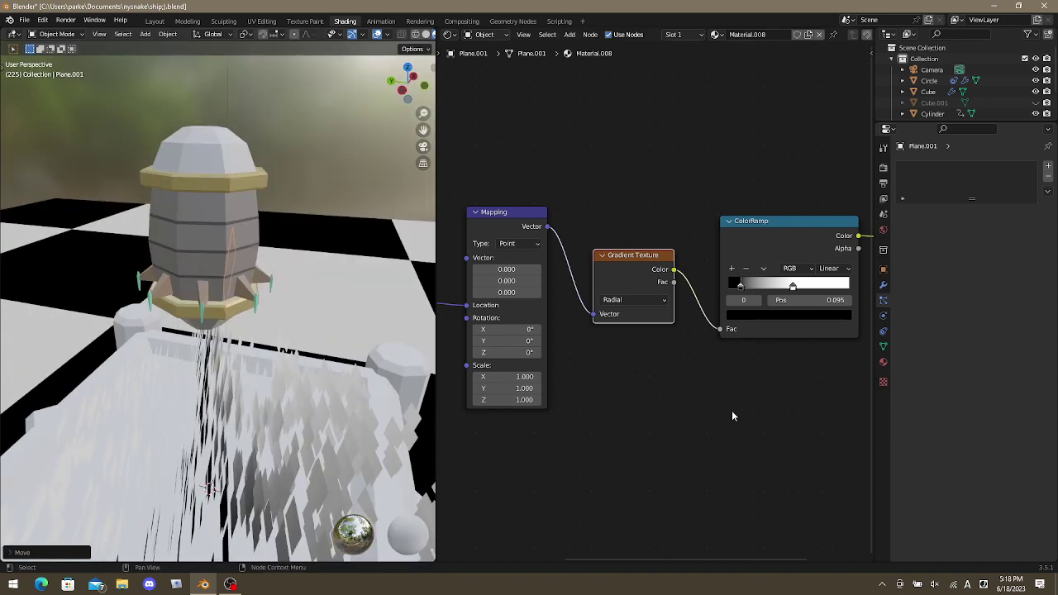
pyautogui.moveTo(794, 286); pyautogui.dragTo(829, 286)
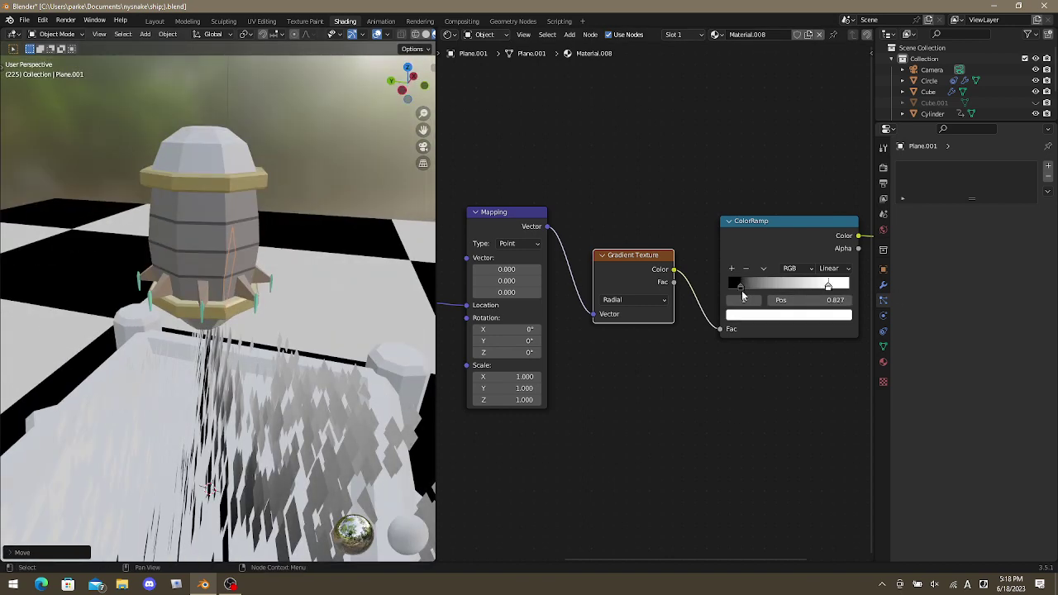
pyautogui.moveTo(741, 288); pyautogui.dragTo(918, 288)
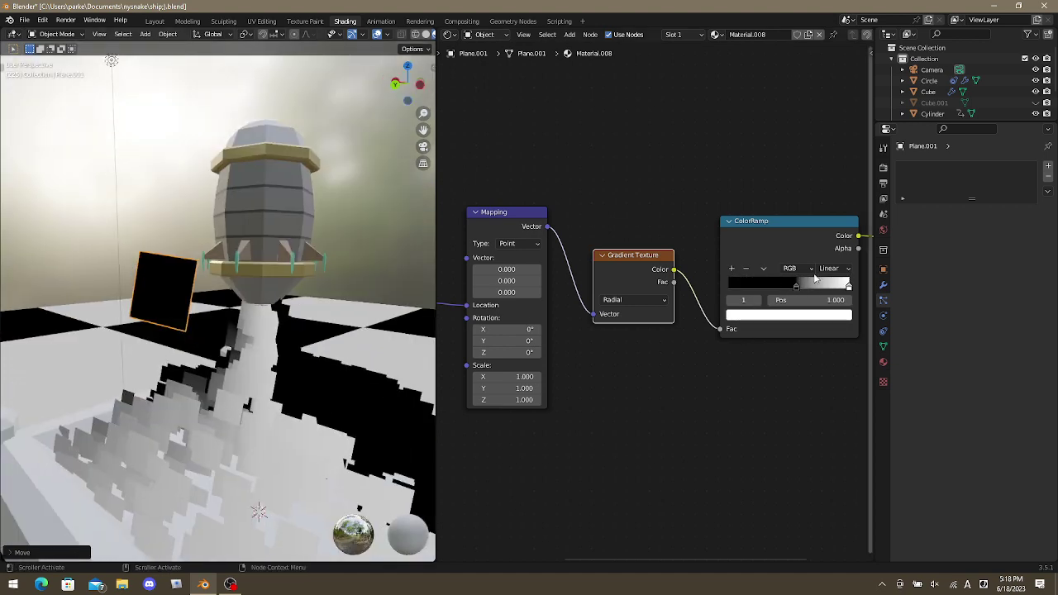
pyautogui.moveTo(798, 290)
pyautogui.mouseDown()
pyautogui.moveTo(842, 286)
pyautogui.moveTo(725, 287)
pyautogui.mouseUp()
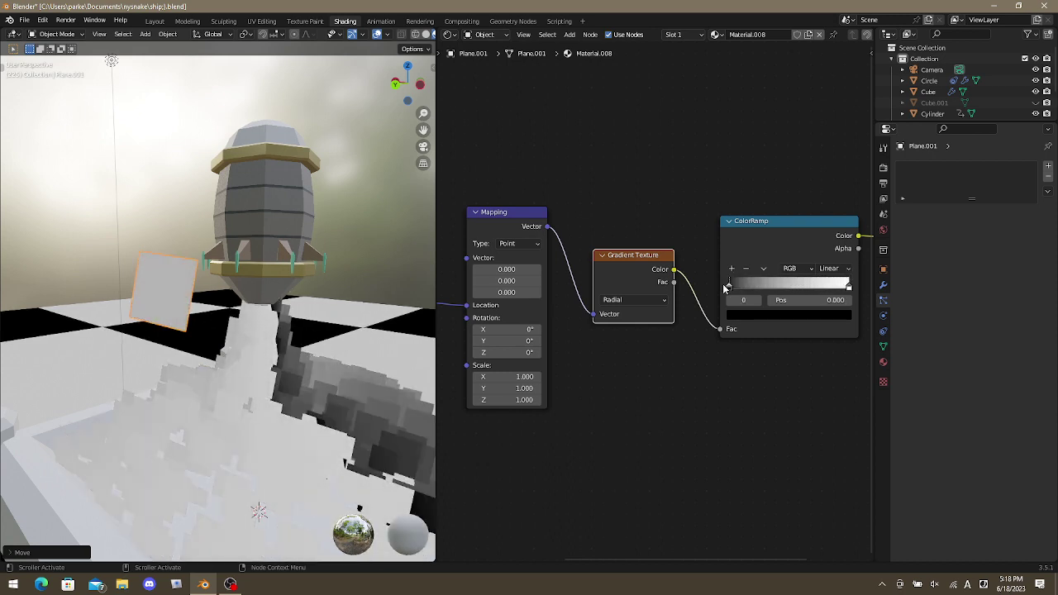
# Set the Gradient Texture type to Quadratic Sphere and disconnect the link from the Mapping node's Location input.
pyautogui.click(637, 300)
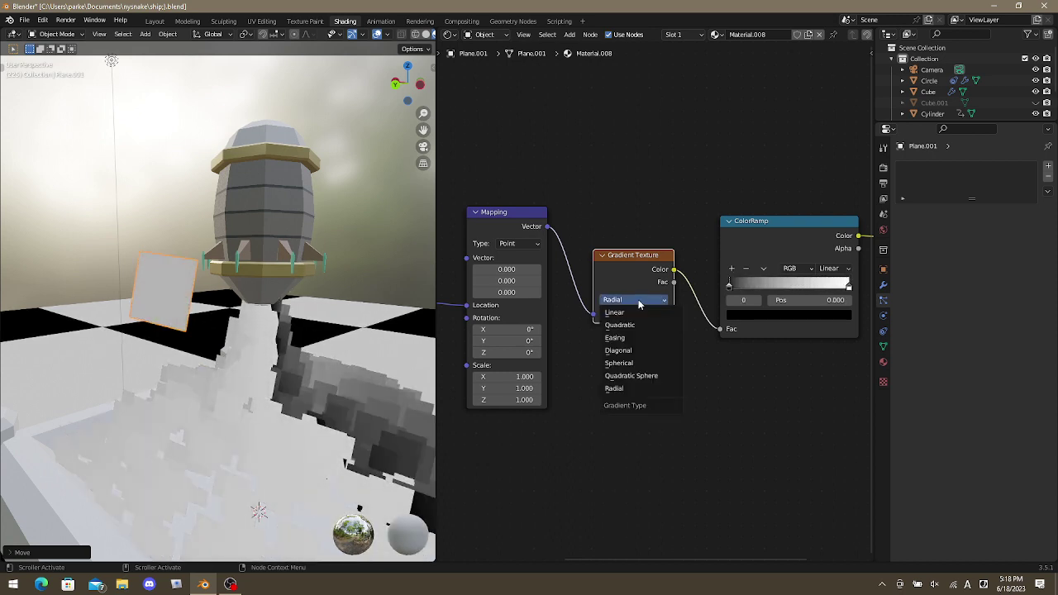
pyautogui.click(640, 377)
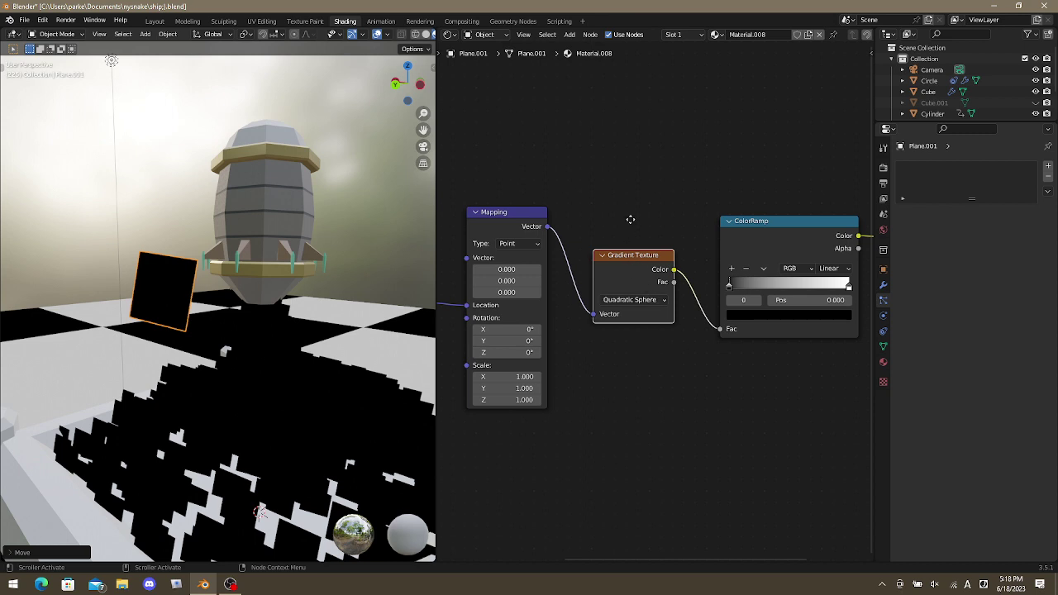
pyautogui.moveTo(630, 220); pyautogui.dragTo(717, 174, button='middle')
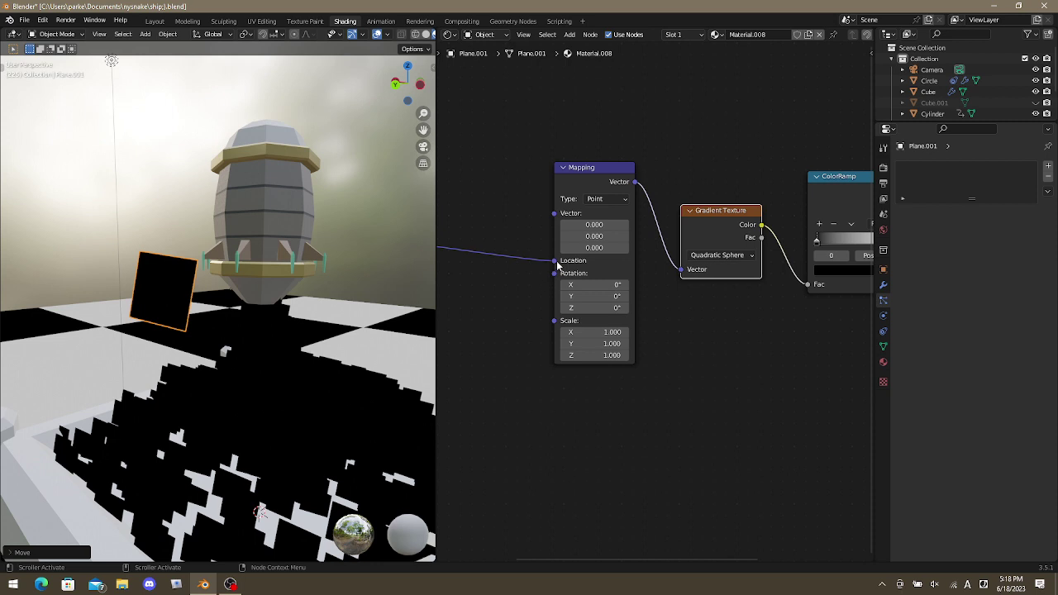
pyautogui.moveTo(554, 264); pyautogui.dragTo(524, 263)
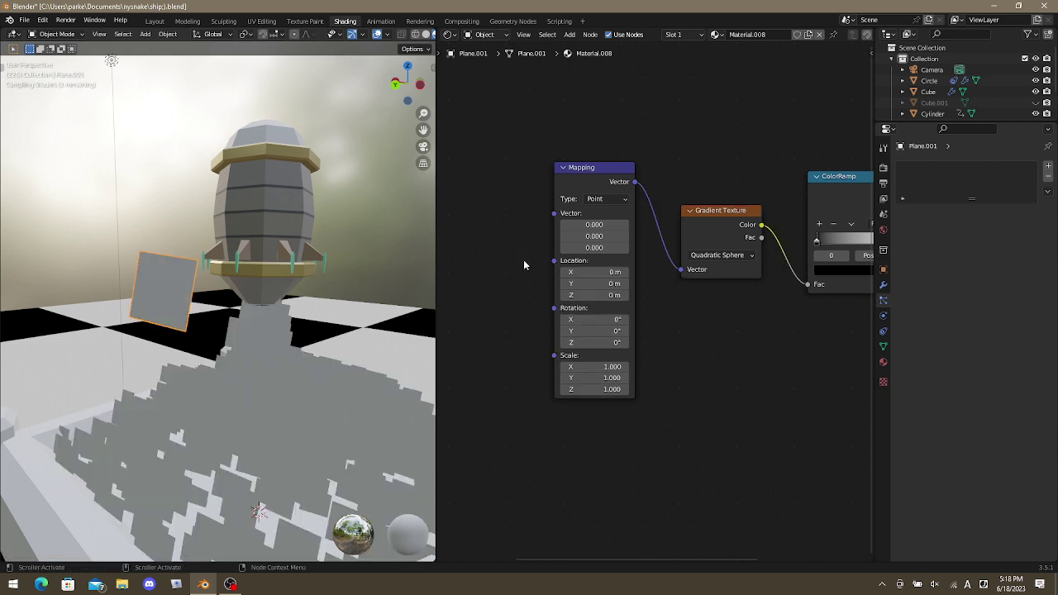
# Move the Texture Coordinate node closer to Mapping and link its Object output directly to the Gradient Texture's Vector input.
pyautogui.moveTo(508, 267); pyautogui.dragTo(669, 295, button='middle')
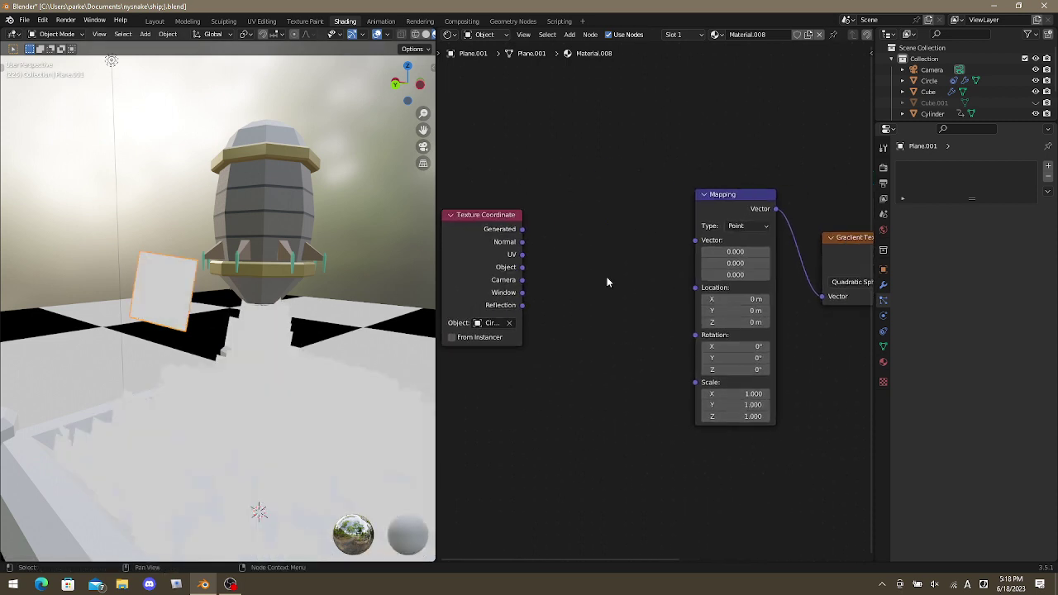
pyautogui.moveTo(510, 234); pyautogui.dragTo(620, 264)
pyautogui.moveTo(631, 314); pyautogui.dragTo(580, 294, button='middle')
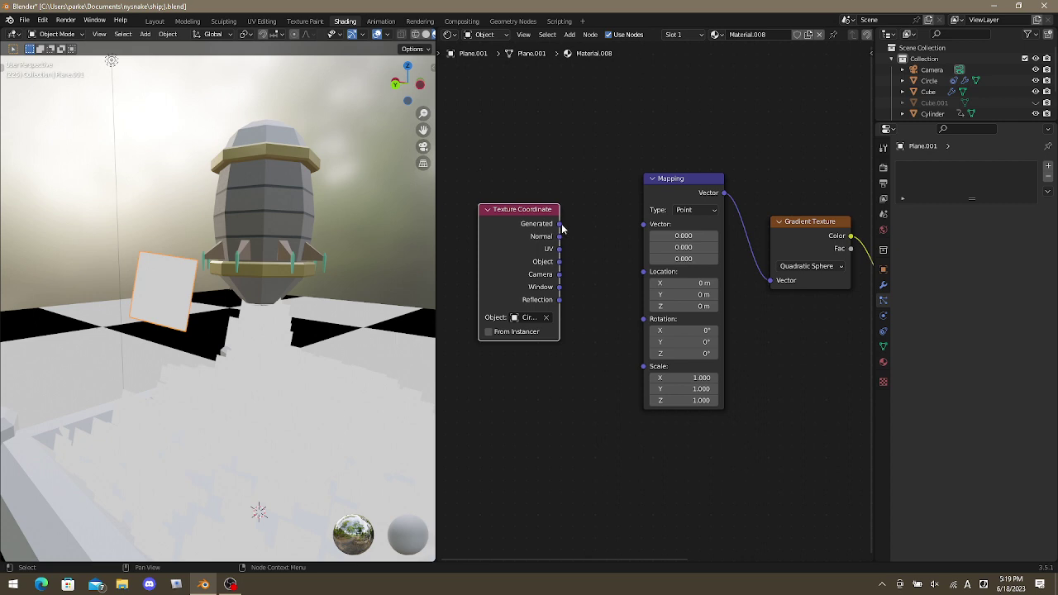
pyautogui.moveTo(560, 267); pyautogui.dragTo(770, 286)
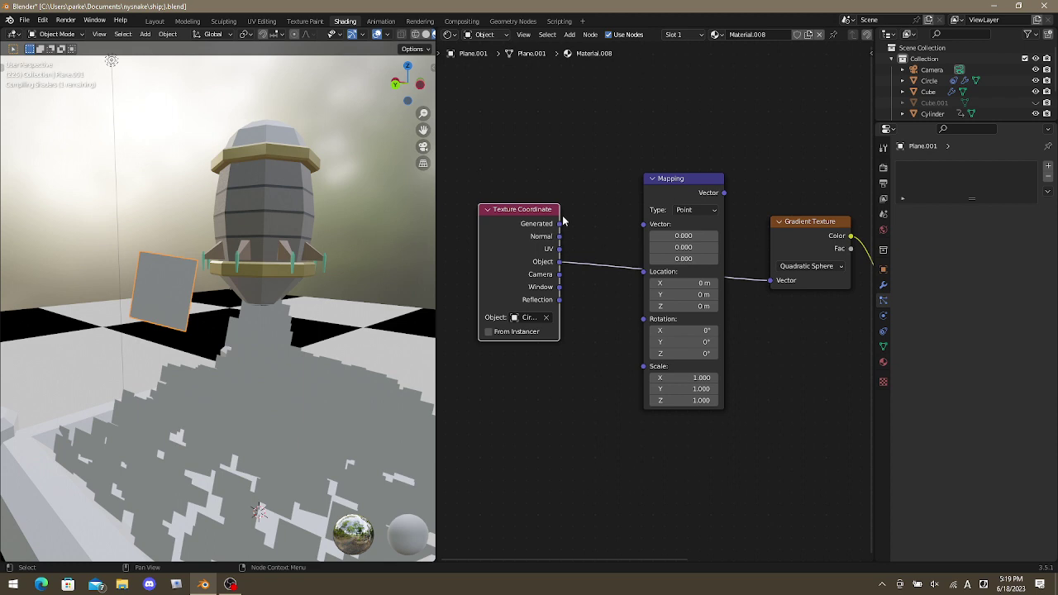
# Try the Generated output as the Gradient Texture's Vector input, test the shading by moving the plane, and deselect the plane.
pyautogui.moveTo(560, 223); pyautogui.dragTo(770, 281)
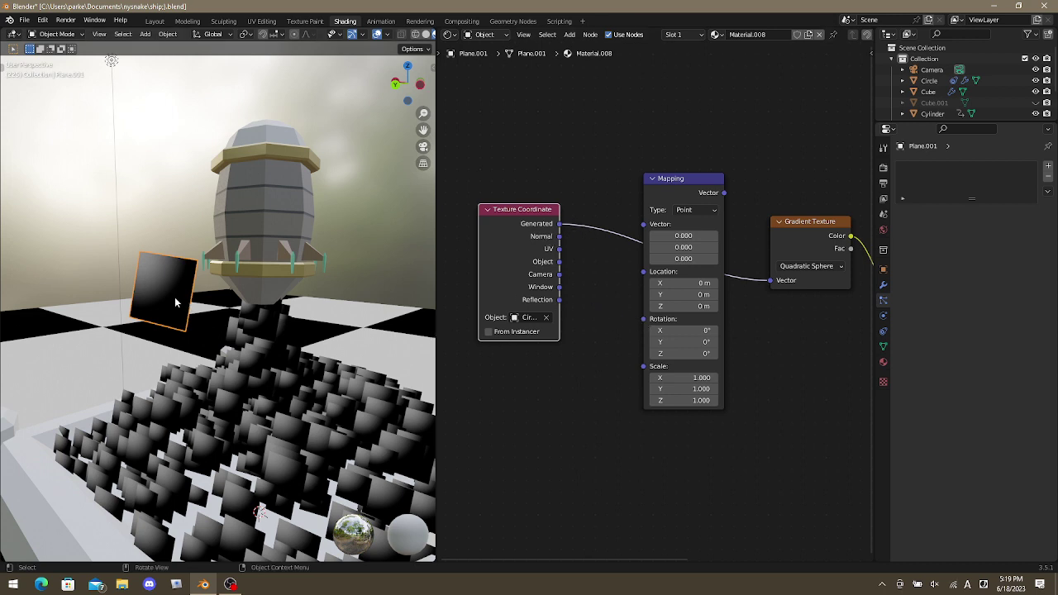
pyautogui.press('g')
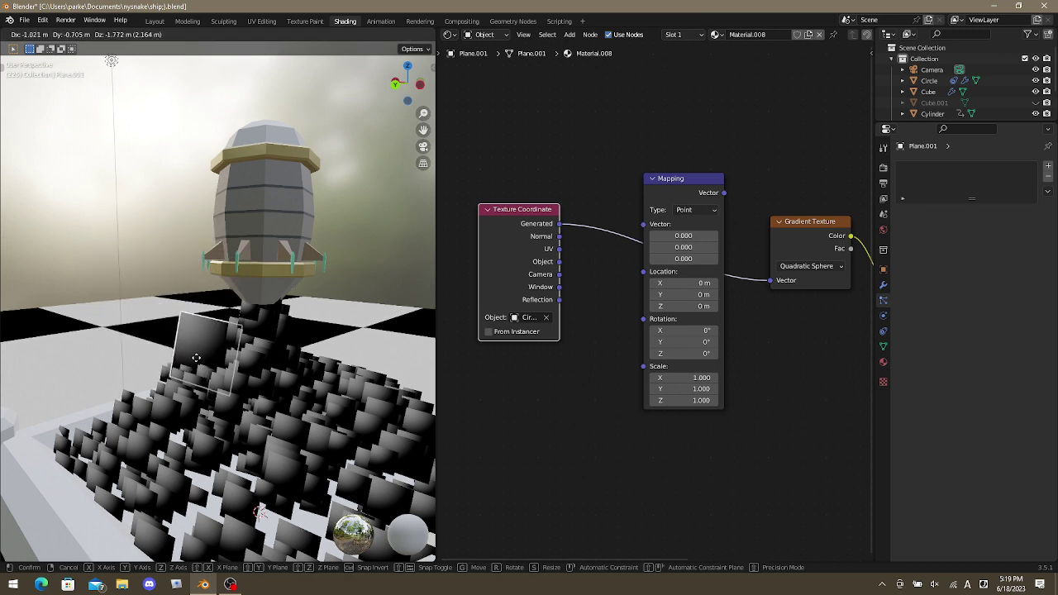
pyautogui.click(175, 322)
pyautogui.press('b')
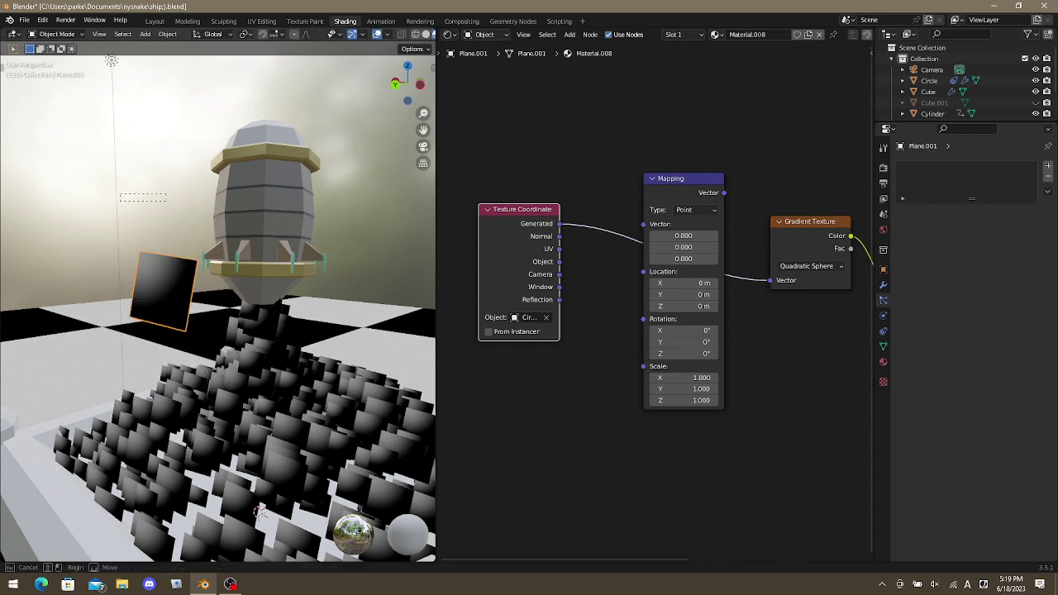
pyautogui.moveTo(18, 182); pyautogui.dragTo(196, 216)
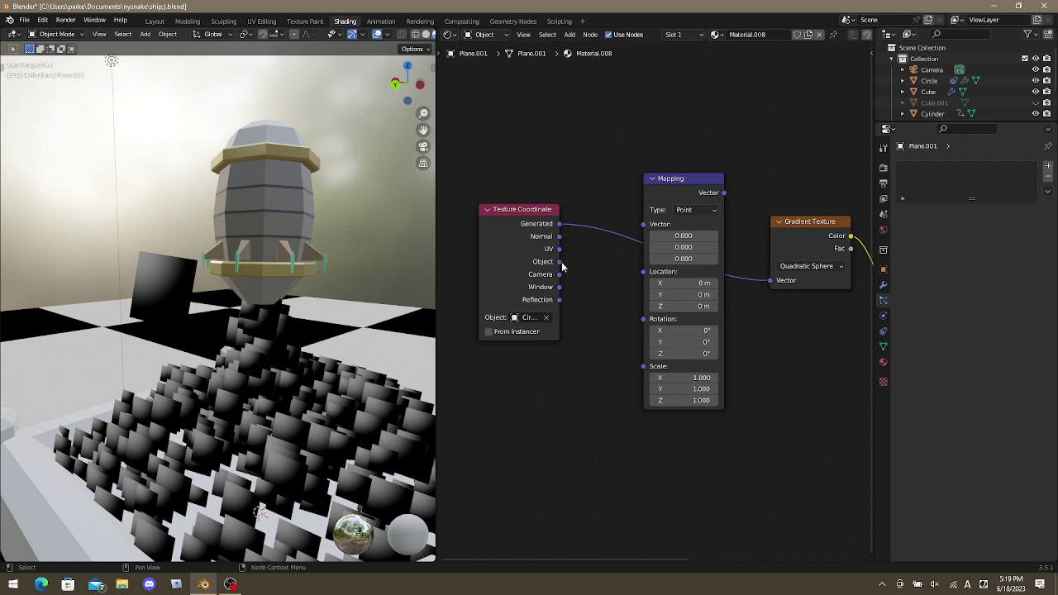
# Link the Texture Coordinate node's Object output to the Gradient Texture's Vector input and inspect the exhaust particles.
pyautogui.moveTo(560, 262)
pyautogui.mouseDown()
pyautogui.moveTo(789, 285)
pyautogui.moveTo(779, 287)
pyautogui.mouseUp()
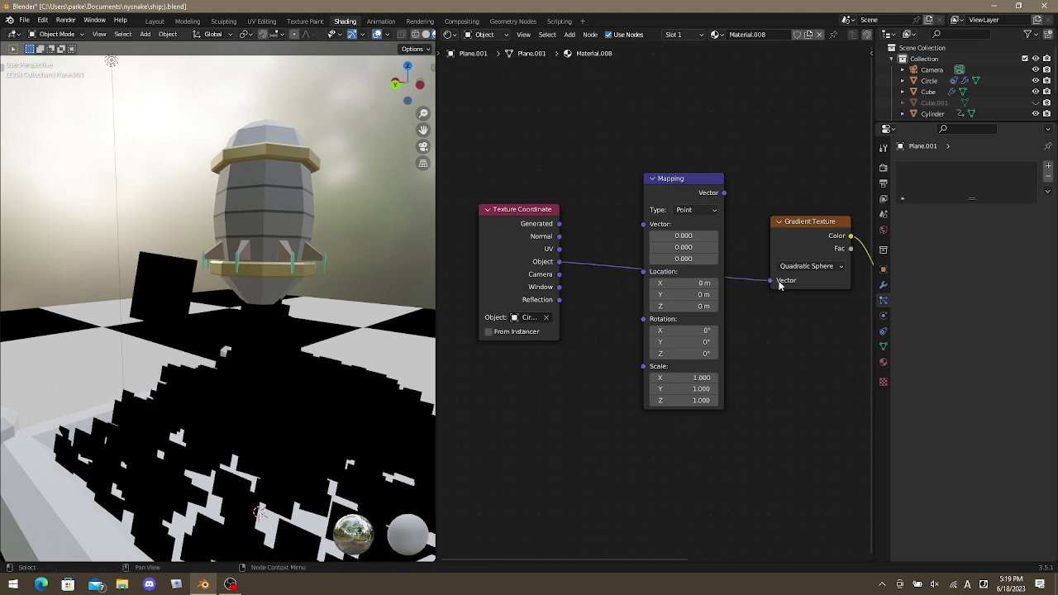
pyautogui.scroll(-5, 294, 384)
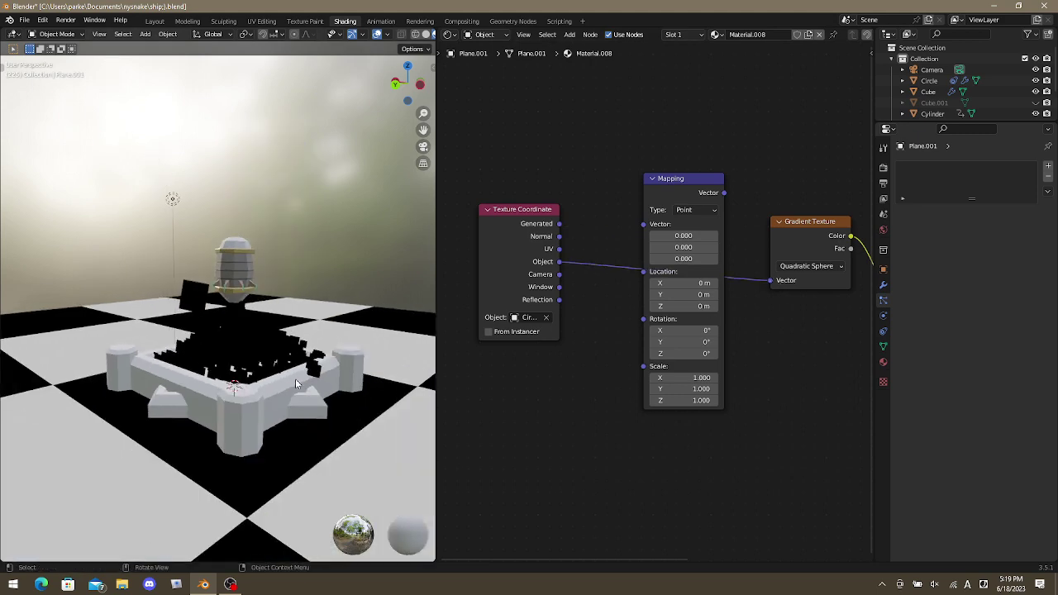
pyautogui.moveTo(295, 379); pyautogui.dragTo(248, 330, button='middle')
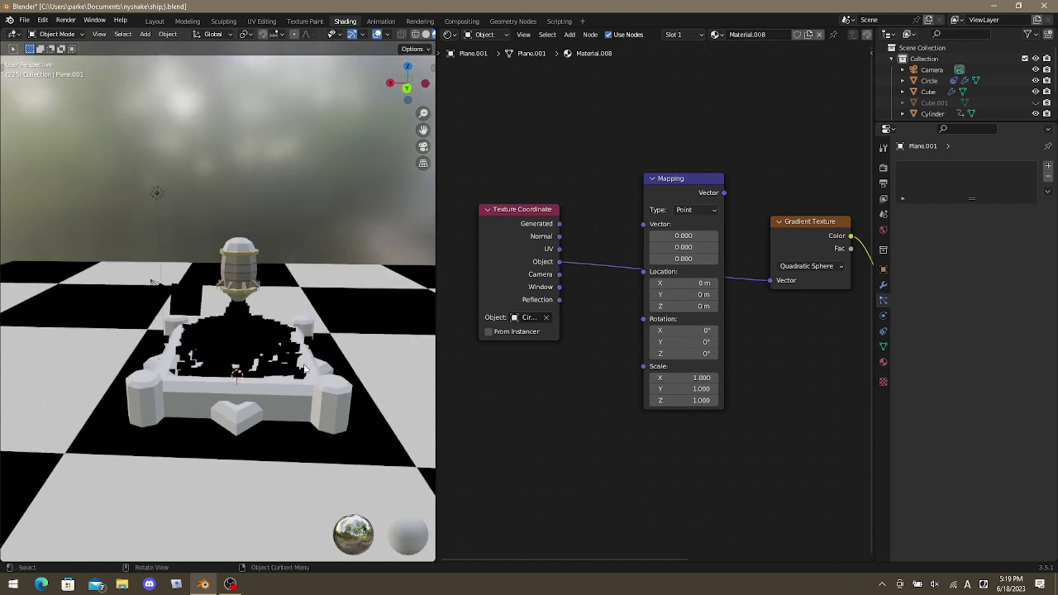
# Try moving the exhaust plane across the rocket to test how its shading responds, and inspect the particles.
pyautogui.scroll(3, 199, 314)
pyautogui.click(159, 298)
pyautogui.press('g')
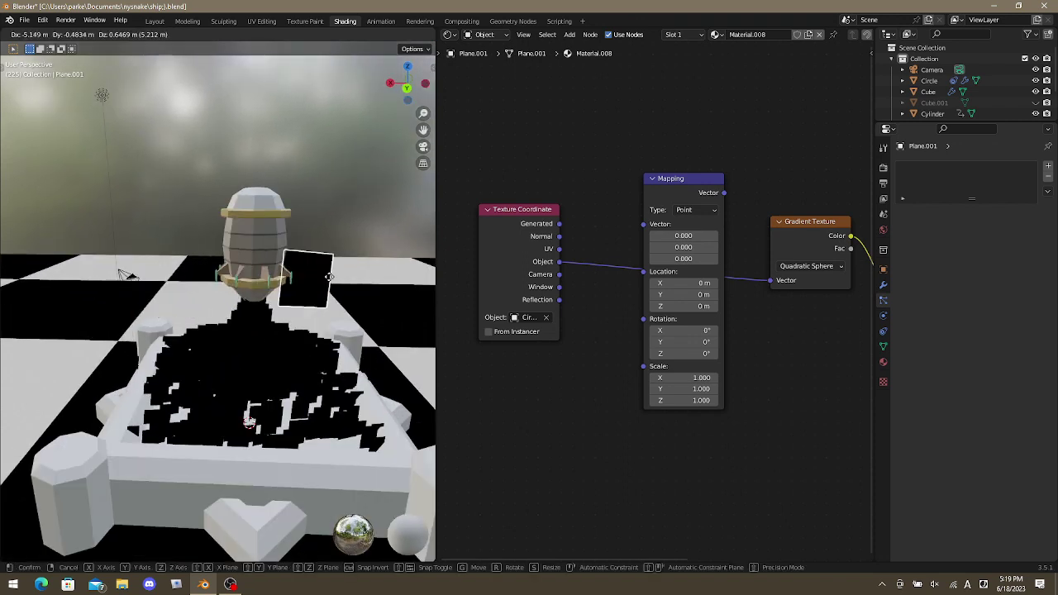
pyautogui.rightClick(307, 276)
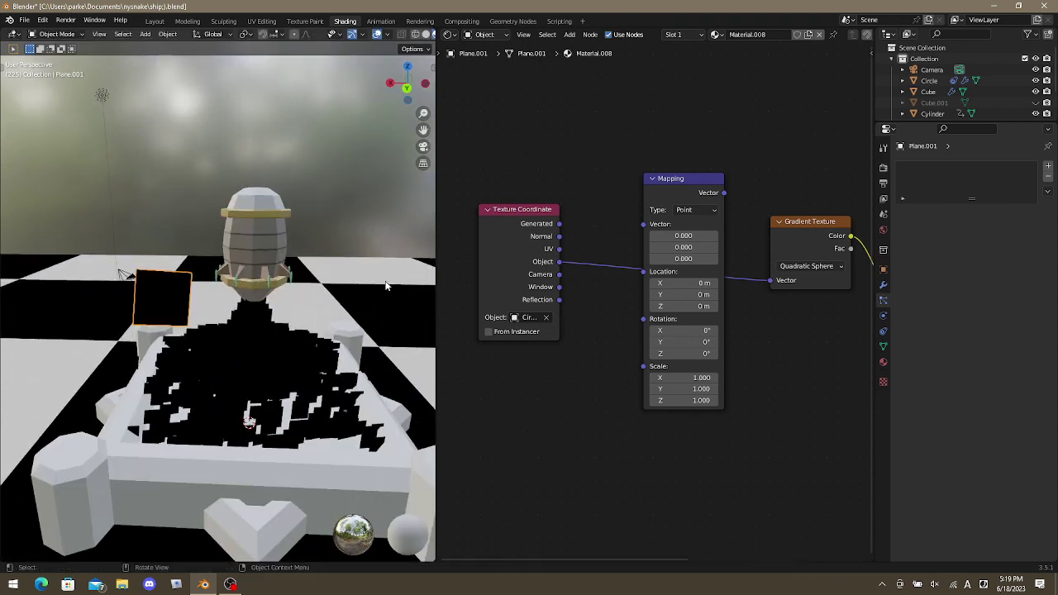
pyautogui.moveTo(307, 275); pyautogui.dragTo(350, 318, button='middle')
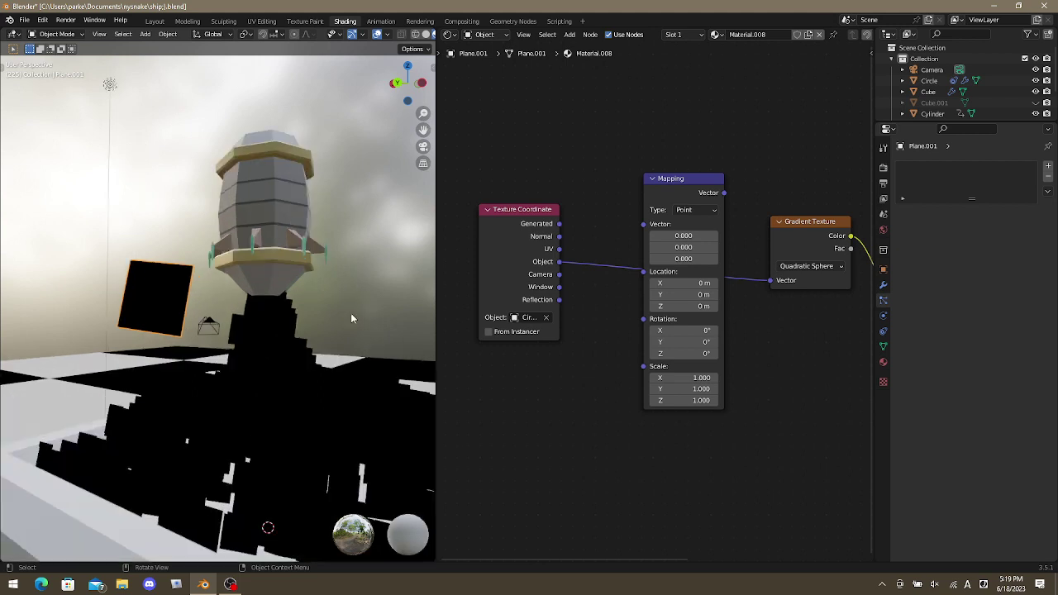
# Set the Texture Coordinate node's reference object to Cylinder and inspect the exhaust particles.
pyautogui.click(533, 317)
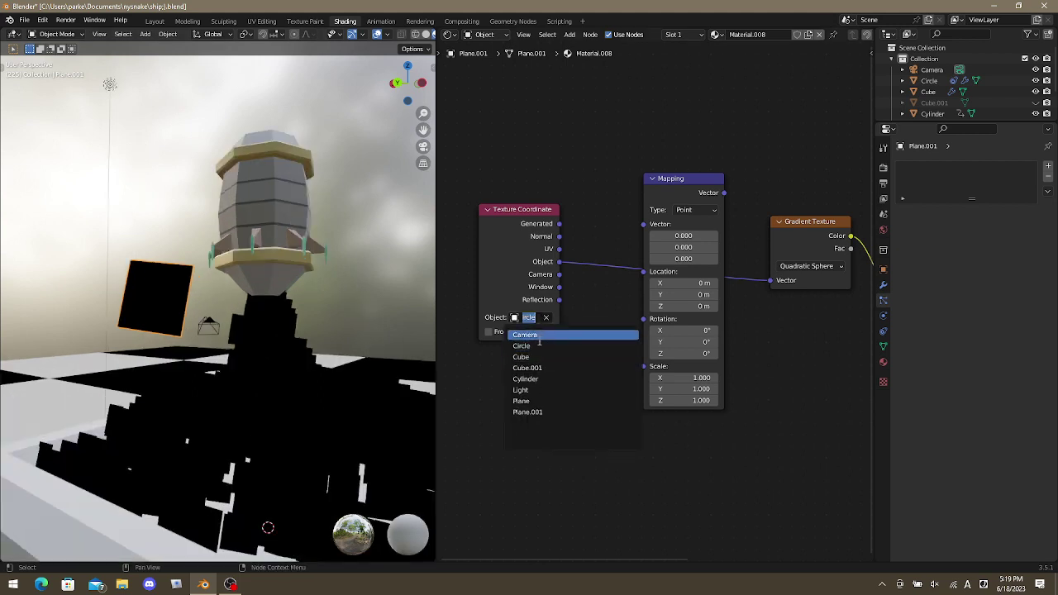
pyautogui.click(551, 379)
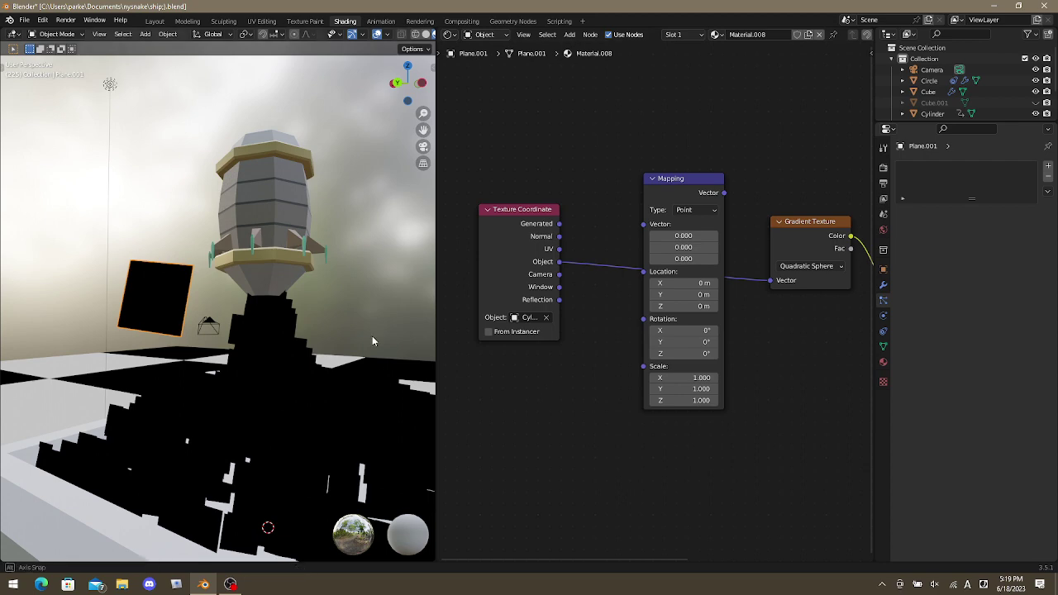
pyautogui.moveTo(372, 336); pyautogui.dragTo(298, 337, button='middle')
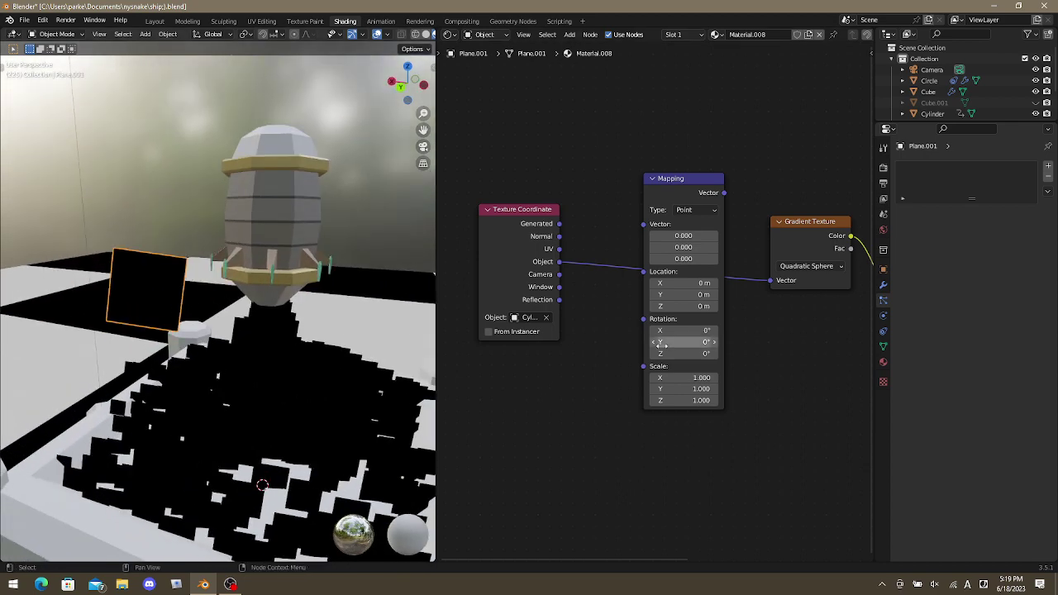
# Insert the Mapping node into the link between the Texture Coordinate node's Object output and the Gradient Texture.
pyautogui.moveTo(670, 226); pyautogui.dragTo(644, 235)
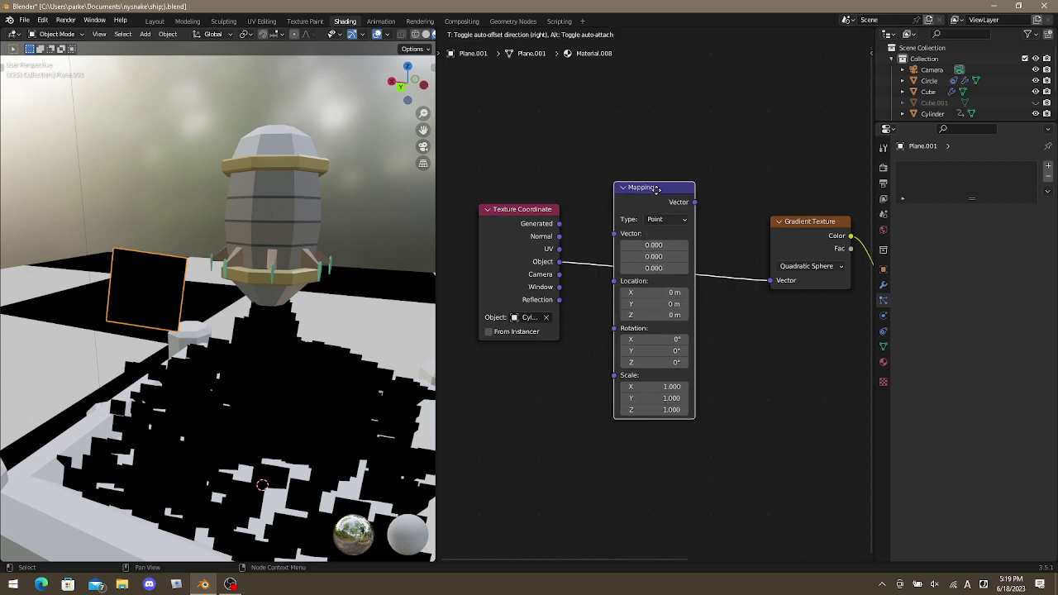
pyautogui.click(686, 220)
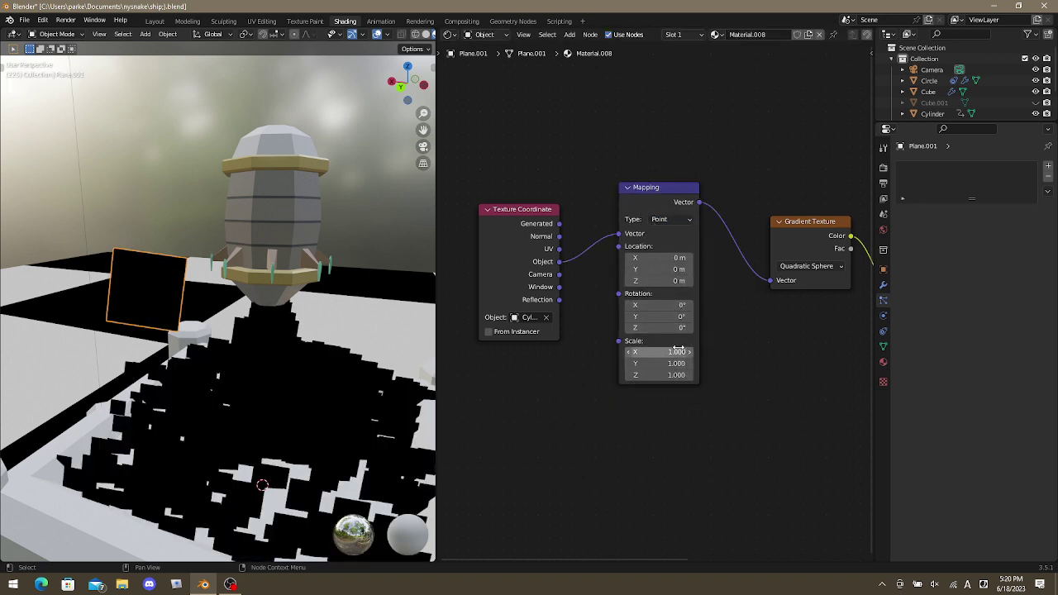
pyautogui.moveTo(657, 352); pyautogui.dragTo(662, 375)
pyautogui.moveTo(760, 336); pyautogui.dragTo(635, 321, button='middle')
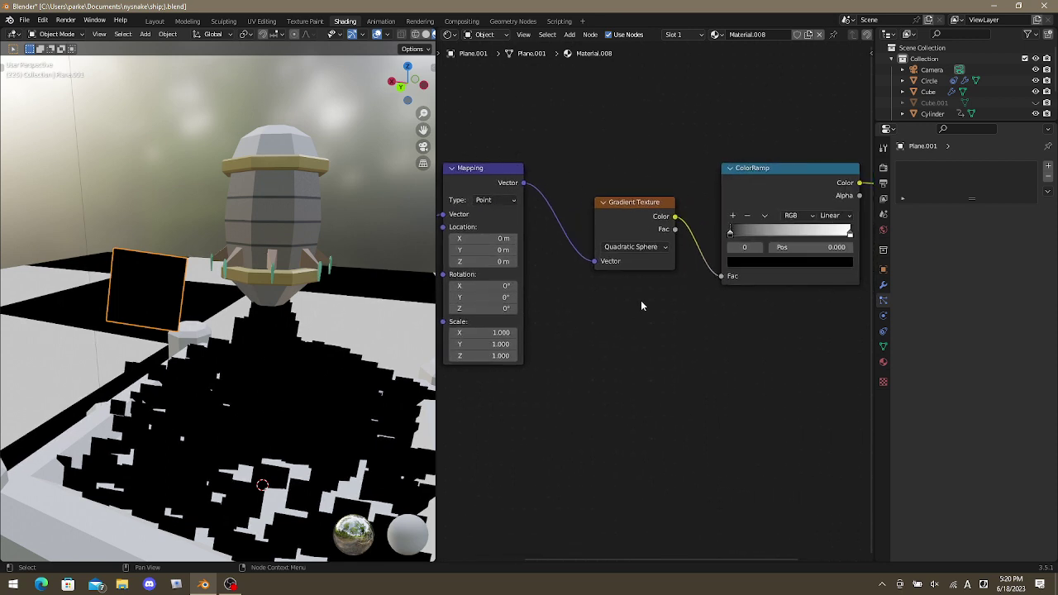
# Switch the viewport to Rendered shading to check the exhaust particles.
pyautogui.press('z')
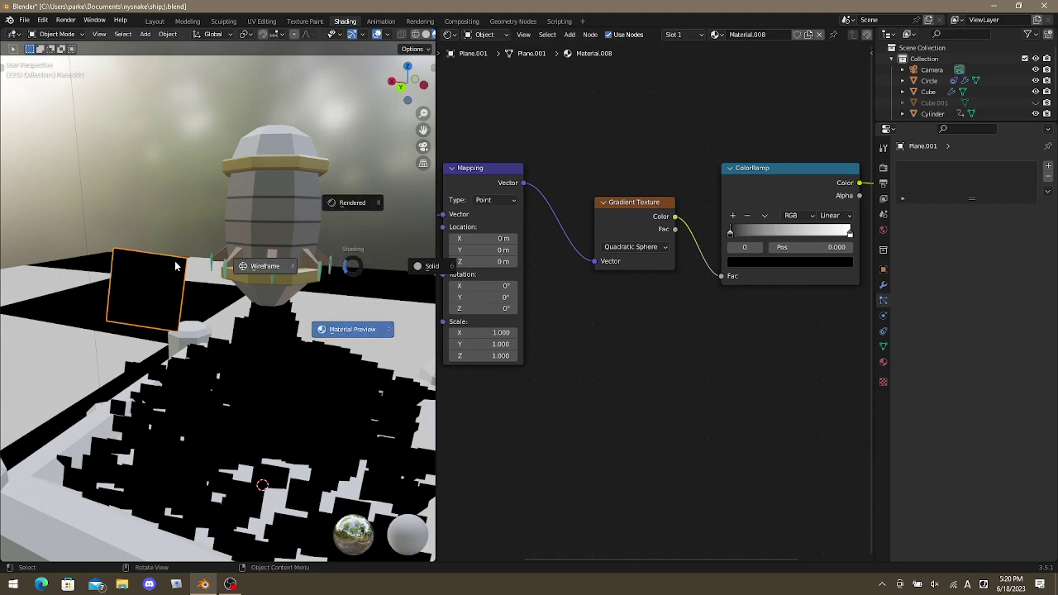
pyautogui.click(280, 275)
pyautogui.press('z')
pyautogui.click(311, 213)
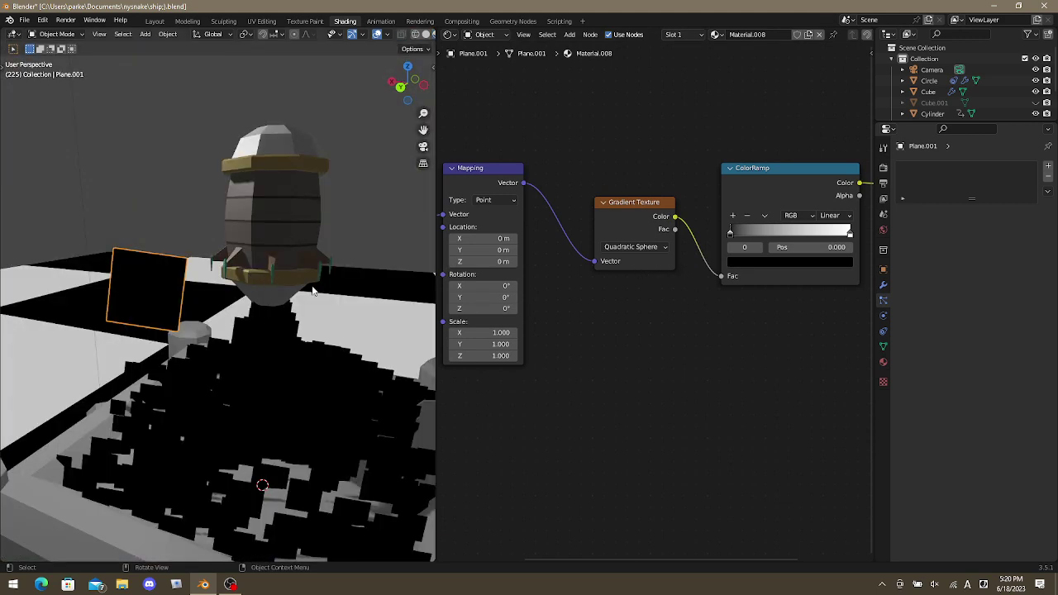
# Disconnect the Mapping node's Vector input and move the ColorRamp's black stop to position 0.400.
pyautogui.moveTo(480, 305); pyautogui.dragTo(660, 333, button='middle')
pyautogui.moveTo(624, 243); pyautogui.dragTo(602, 256)
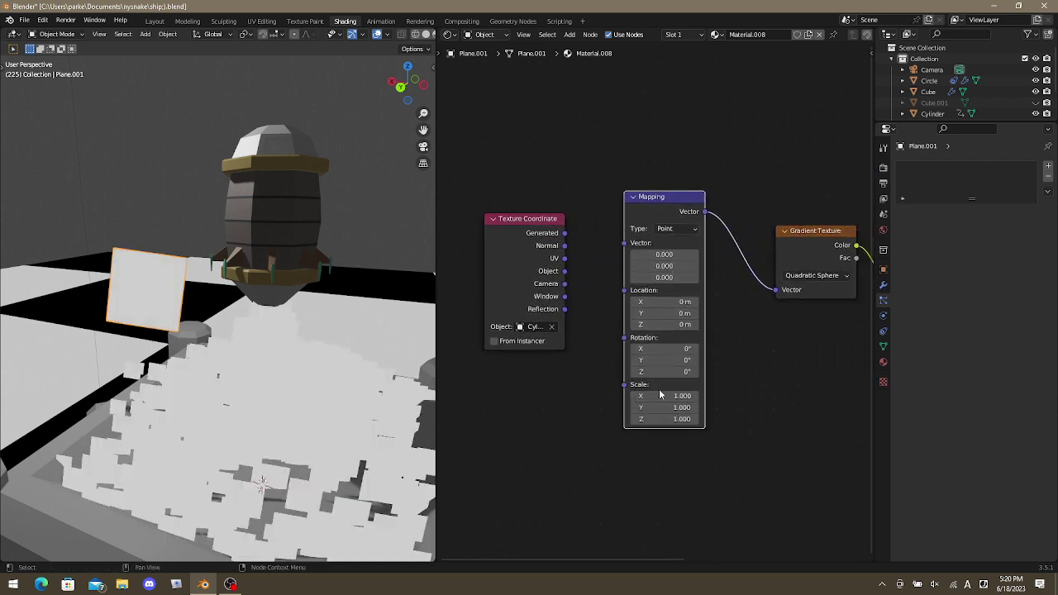
pyautogui.moveTo(754, 383); pyautogui.dragTo(529, 364, button='middle')
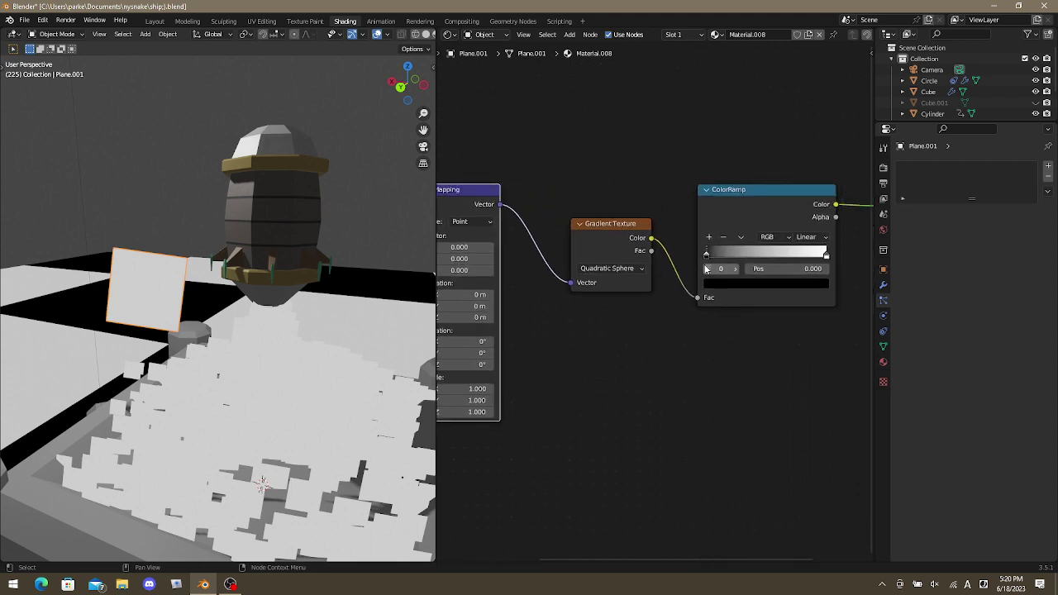
pyautogui.moveTo(707, 256); pyautogui.dragTo(760, 258)
# Disconnect Mapping from the Gradient Texture, try Generated as its Vector input, and link the Object output there instead.
pyautogui.moveTo(574, 372); pyautogui.dragTo(736, 356, button='middle')
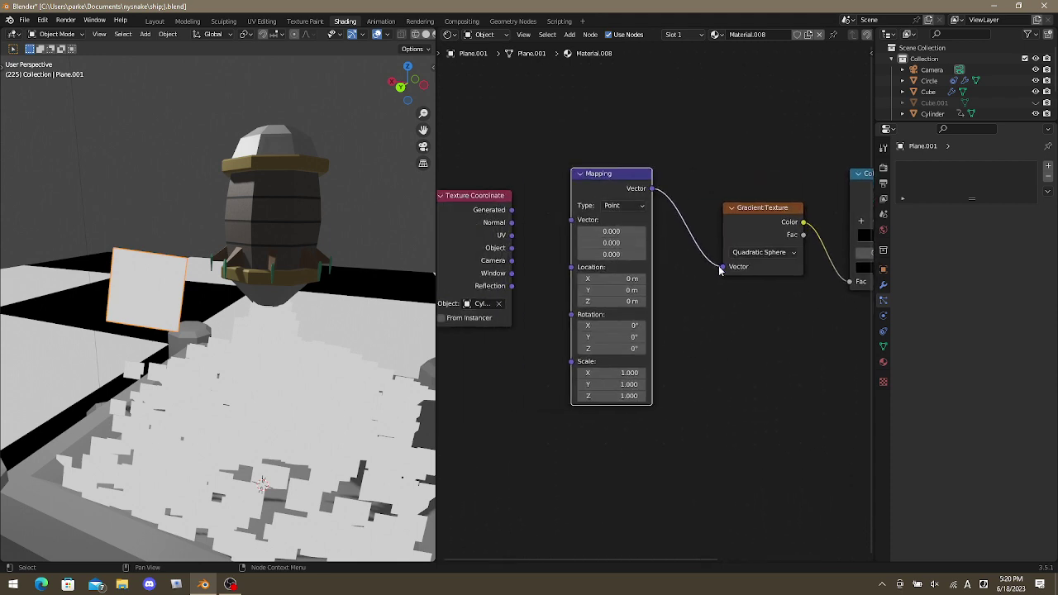
pyautogui.moveTo(723, 267); pyautogui.dragTo(685, 244)
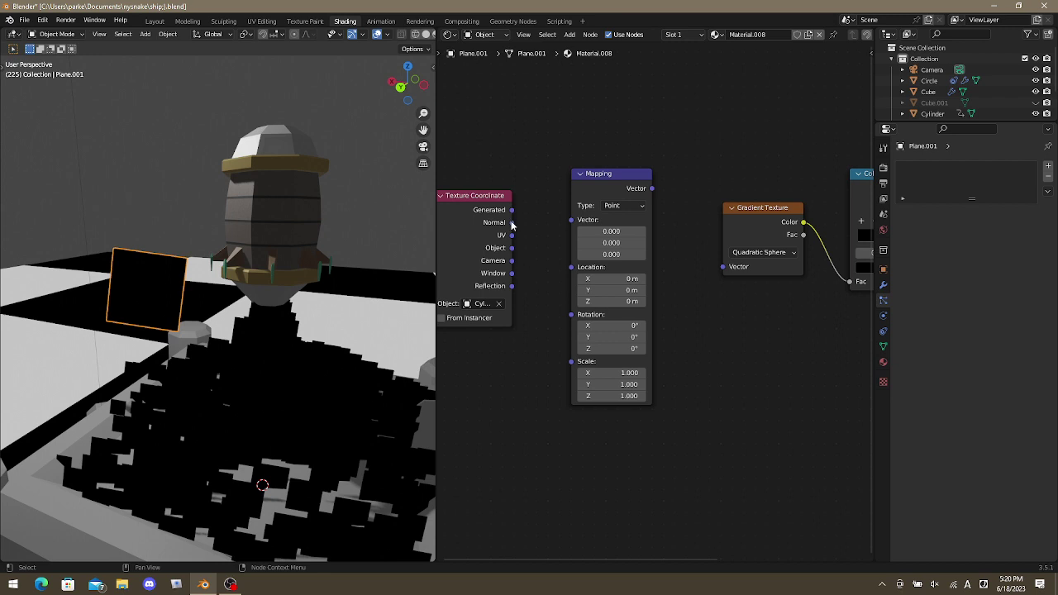
pyautogui.moveTo(513, 210); pyautogui.dragTo(727, 273)
pyautogui.moveTo(387, 280); pyautogui.dragTo(368, 258, button='middle')
pyautogui.moveTo(513, 248); pyautogui.dragTo(724, 267)
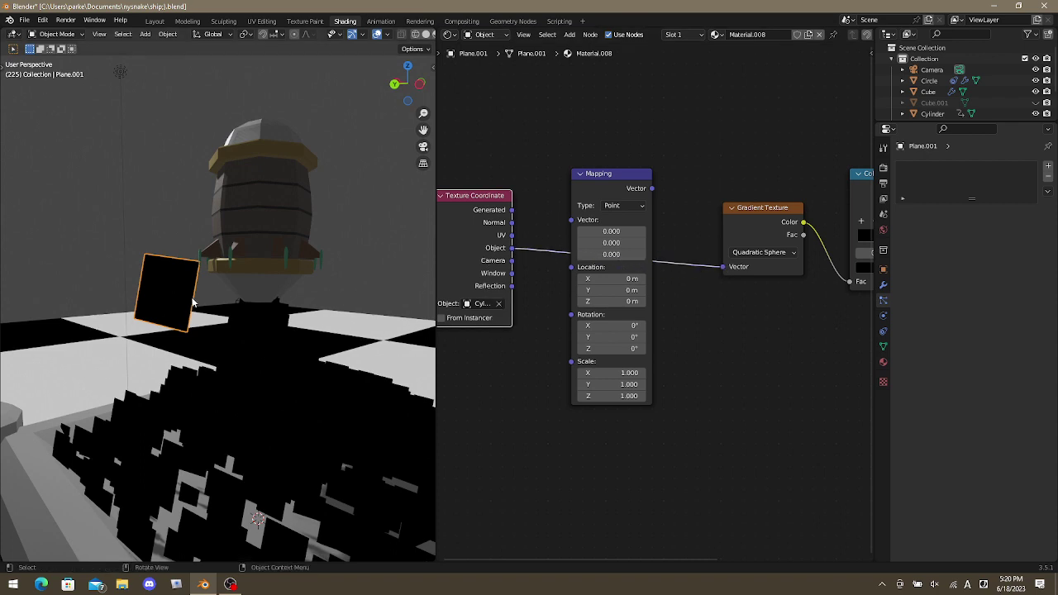
# Test the shading by moving the plane, and set the Texture Coordinate node's reference object to Circle.
pyautogui.press('g')
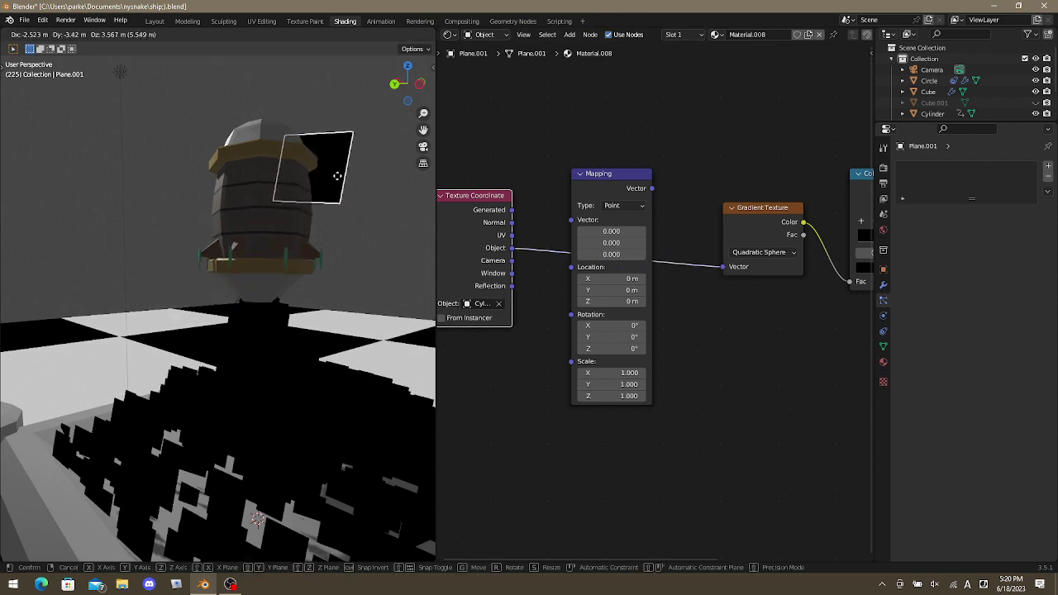
pyautogui.click(183, 312)
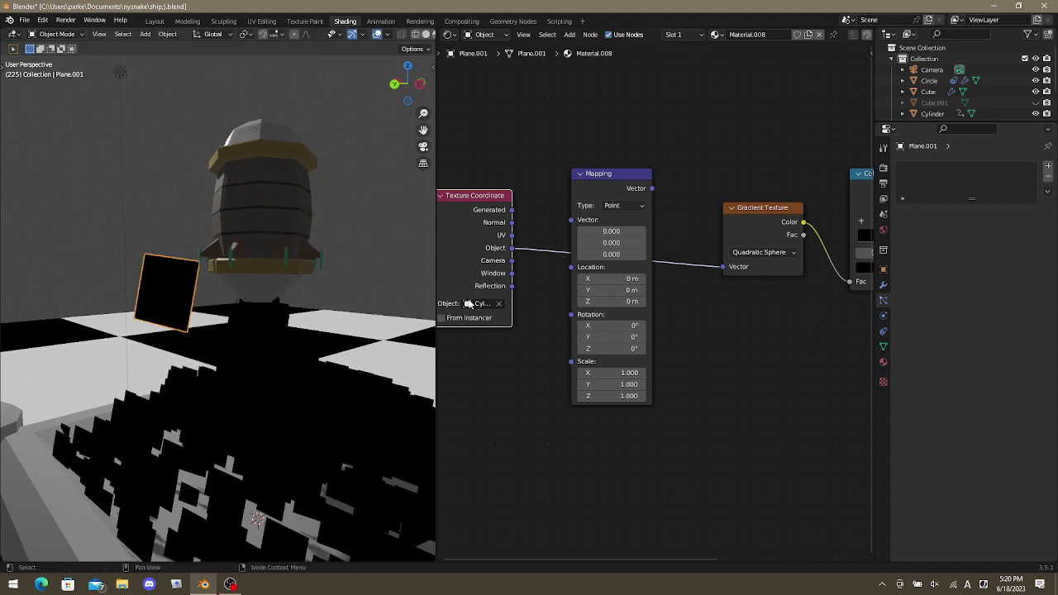
pyautogui.click(480, 304)
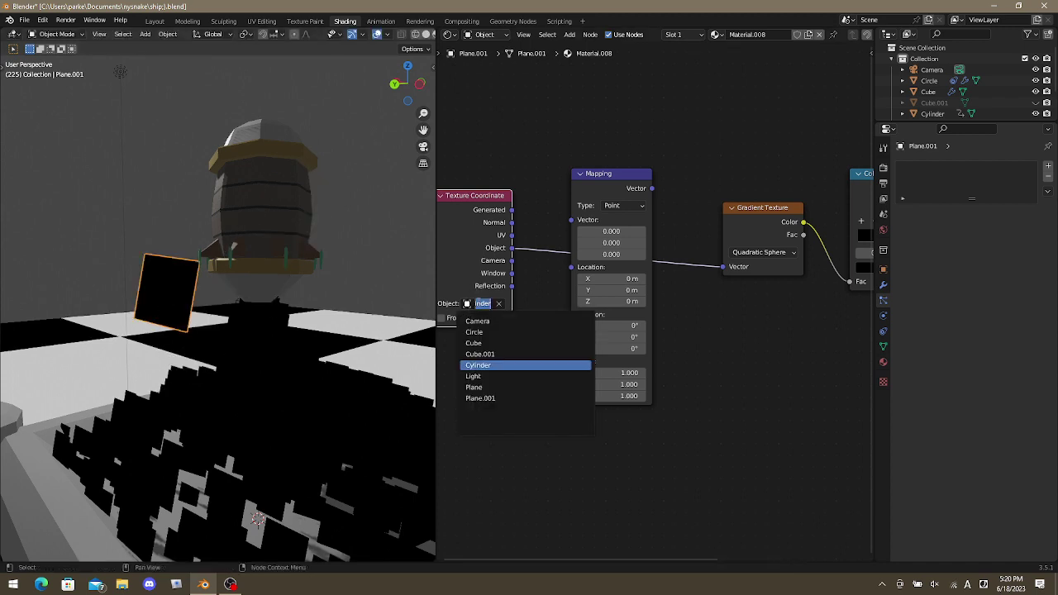
pyautogui.click(498, 332)
pyautogui.moveTo(67, 281); pyautogui.dragTo(44, 263, button='middle')
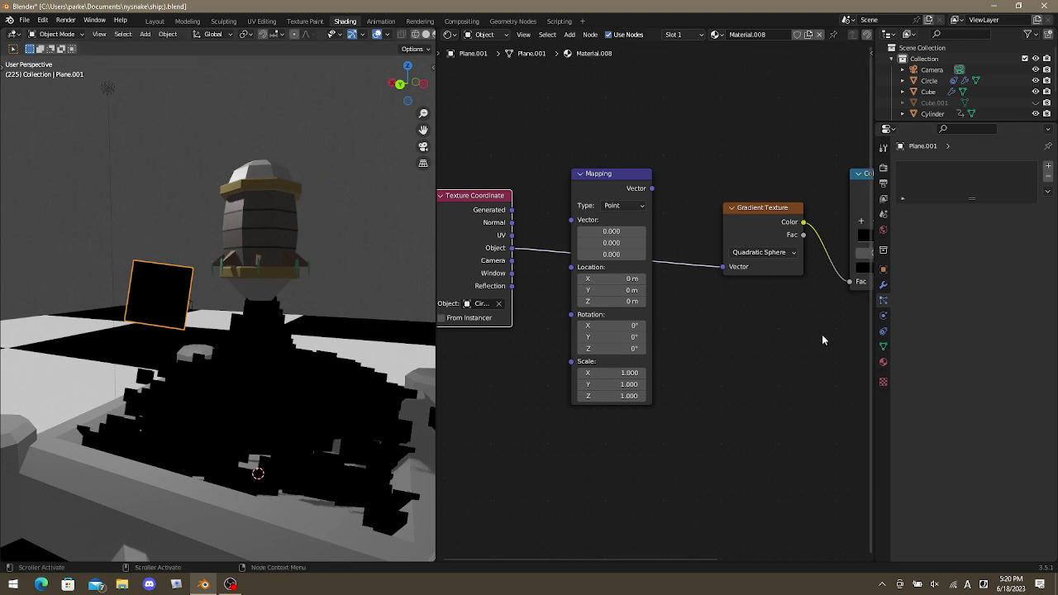
# Move the ColorRamp's black stop to position 0.032 and review the node links back to Texture Coordinate.
pyautogui.moveTo(748, 316); pyautogui.dragTo(559, 295, button='middle')
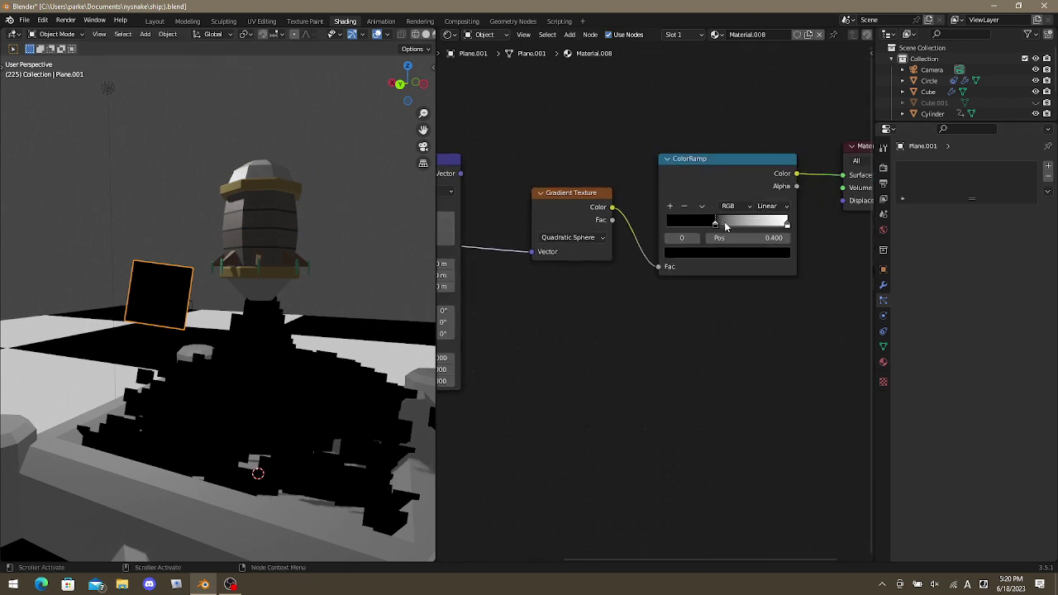
pyautogui.moveTo(716, 227); pyautogui.dragTo(671, 225)
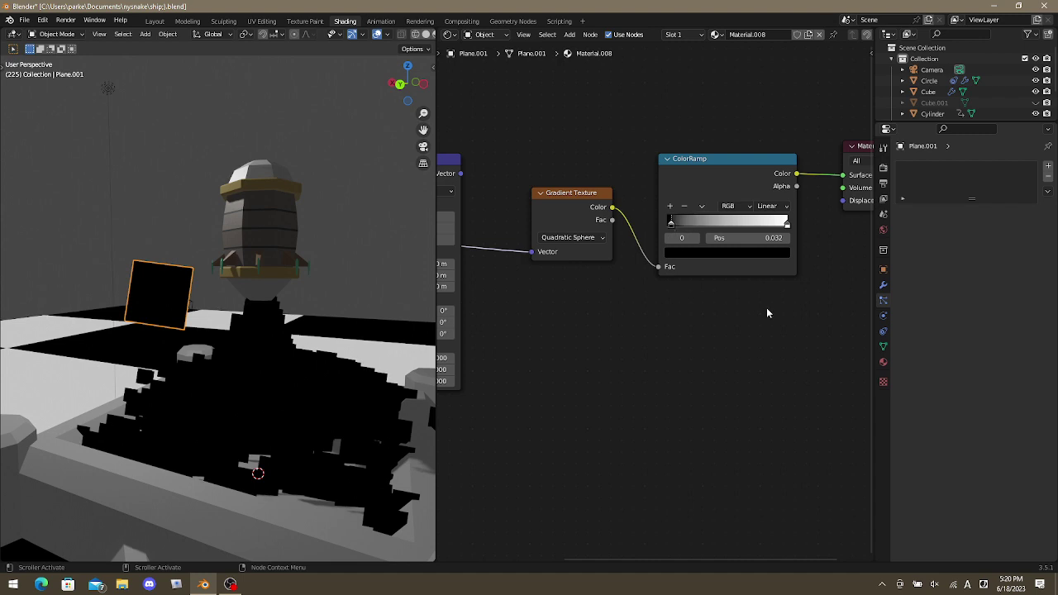
pyautogui.moveTo(770, 314); pyautogui.dragTo(437, 359, button='middle')
pyautogui.moveTo(595, 359); pyautogui.dragTo(745, 350, button='middle')
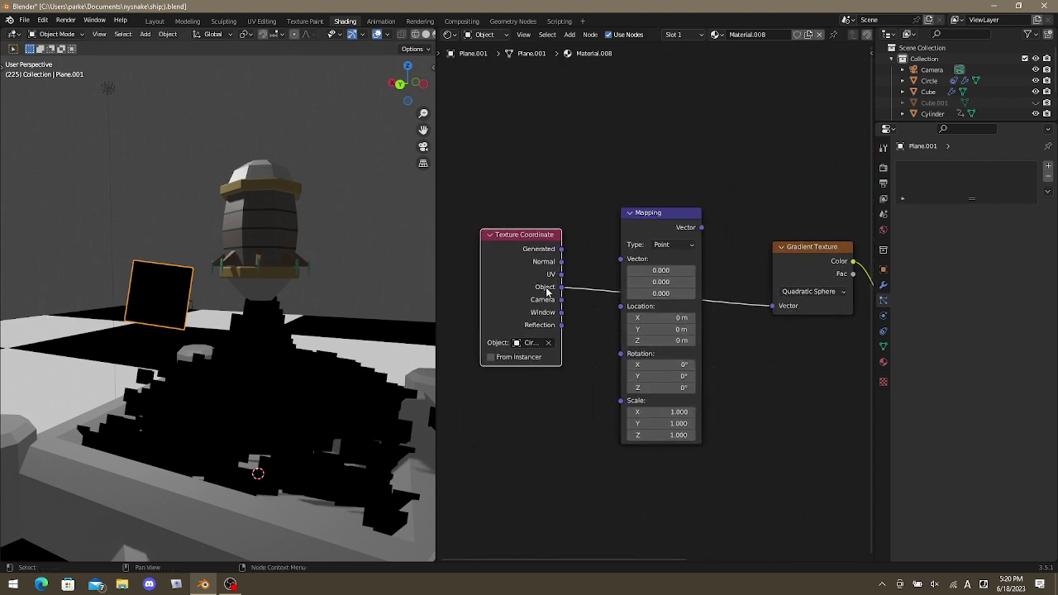
# Switch the viewport to Material Preview shading and inspect the exhaust particles from another angle.
pyautogui.moveTo(240, 318)
pyautogui.mouseDown(button='middle')
pyautogui.moveTo(267, 339)
pyautogui.moveTo(282, 259)
pyautogui.mouseUp(button='middle')
pyautogui.press('z')
pyautogui.press('Escape')
pyautogui.press('z')
pyautogui.click(285, 296)
pyautogui.moveTo(285, 296); pyautogui.dragTo(295, 358, button='middle')
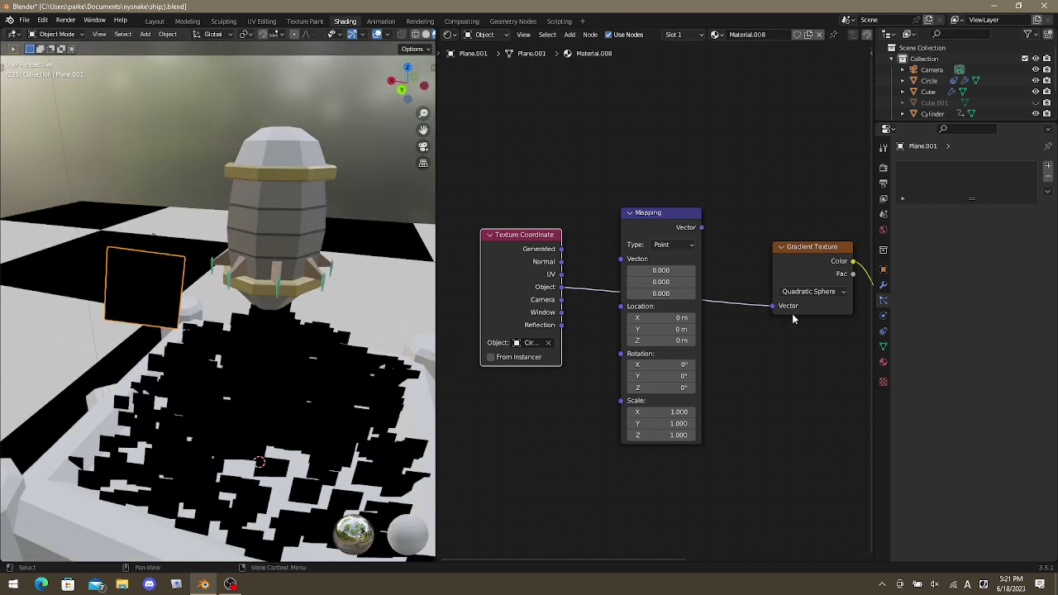
# Move the Gradient Texture node closer to Mapping and link its Color output directly to the Material Output's Surface input.
pyautogui.moveTo(793, 318); pyautogui.dragTo(664, 320, button='middle')
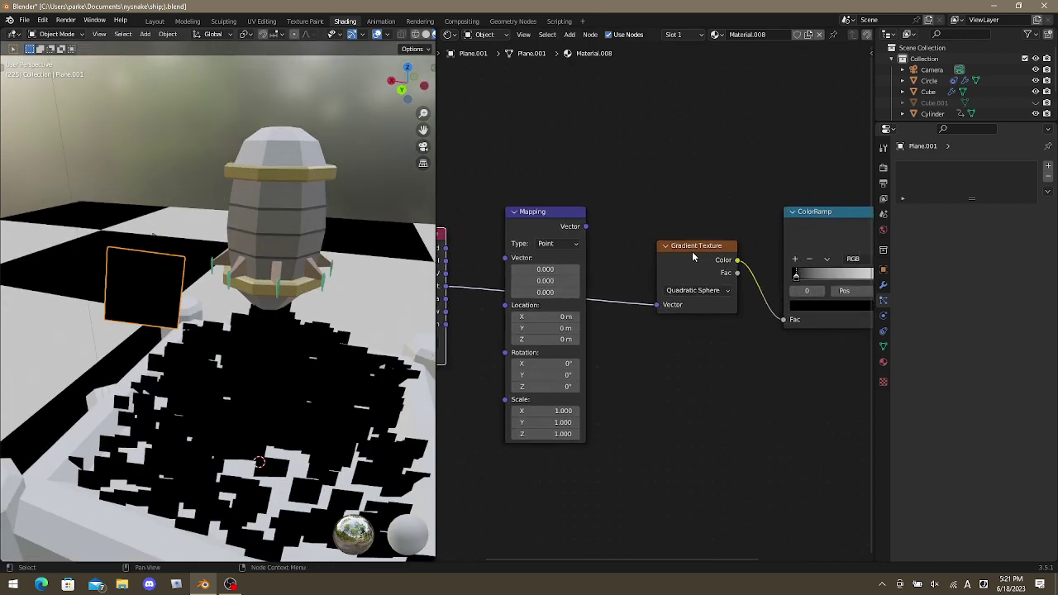
pyautogui.moveTo(692, 251); pyautogui.dragTo(668, 250)
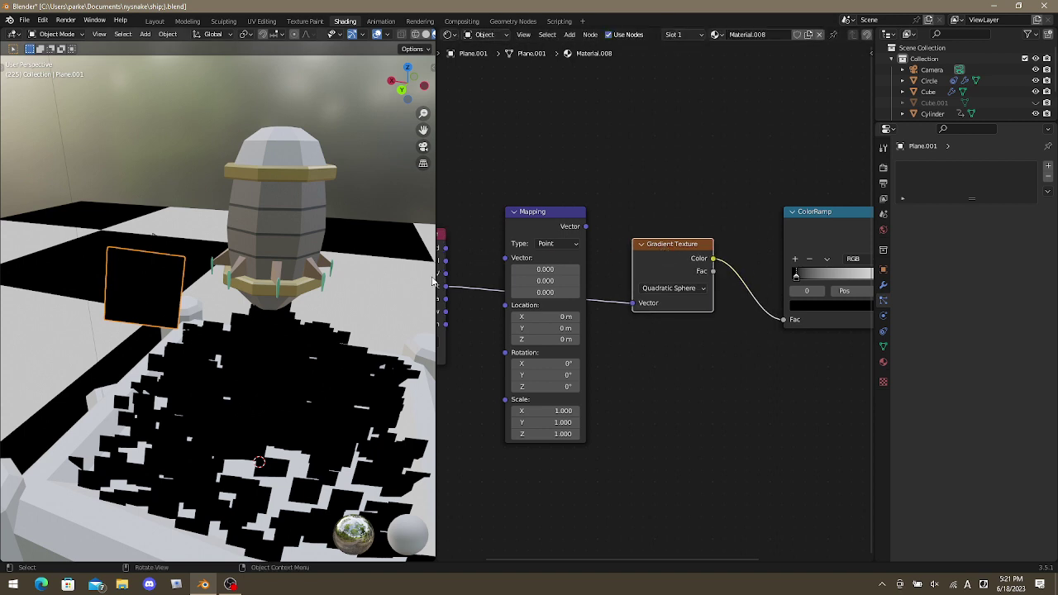
pyautogui.moveTo(656, 362); pyautogui.dragTo(457, 321, button='middle')
pyautogui.moveTo(495, 240); pyautogui.dragTo(751, 209)
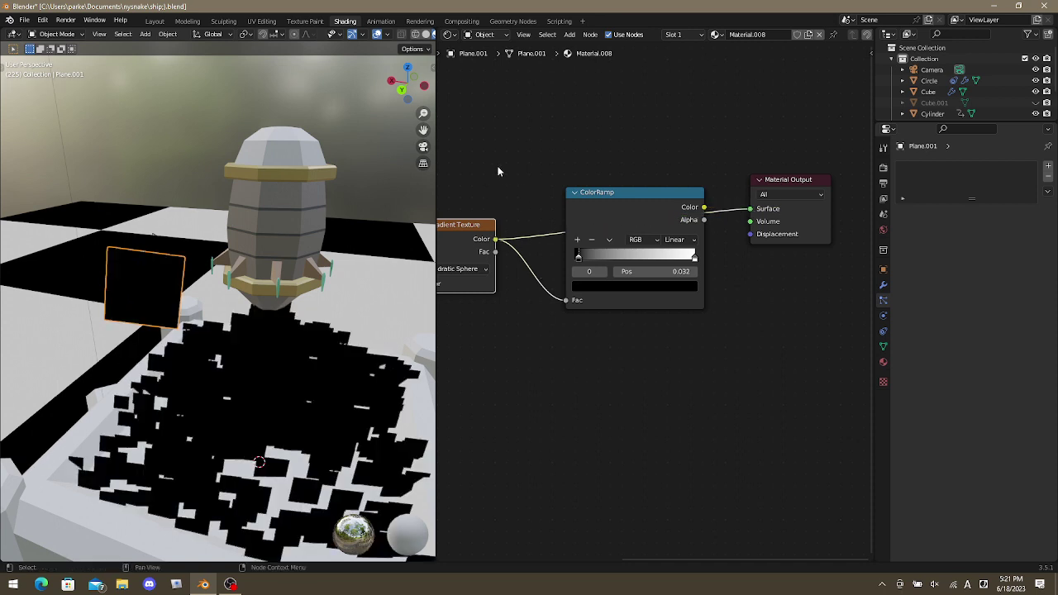
# Clear the reference object from the Texture Coordinate node.
pyautogui.moveTo(489, 193); pyautogui.dragTo(629, 156, button='middle')
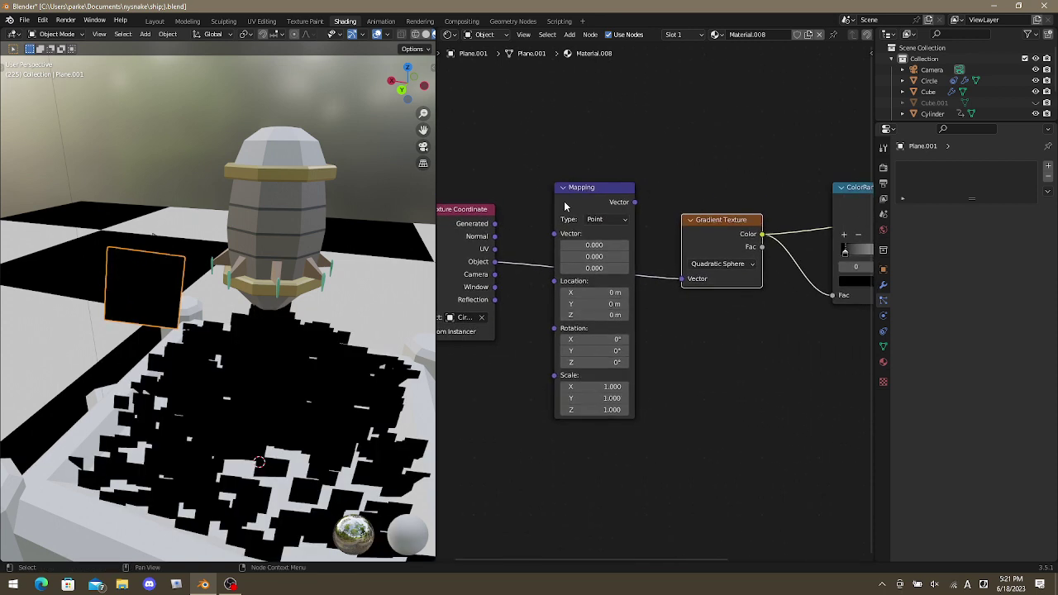
pyautogui.click(461, 317)
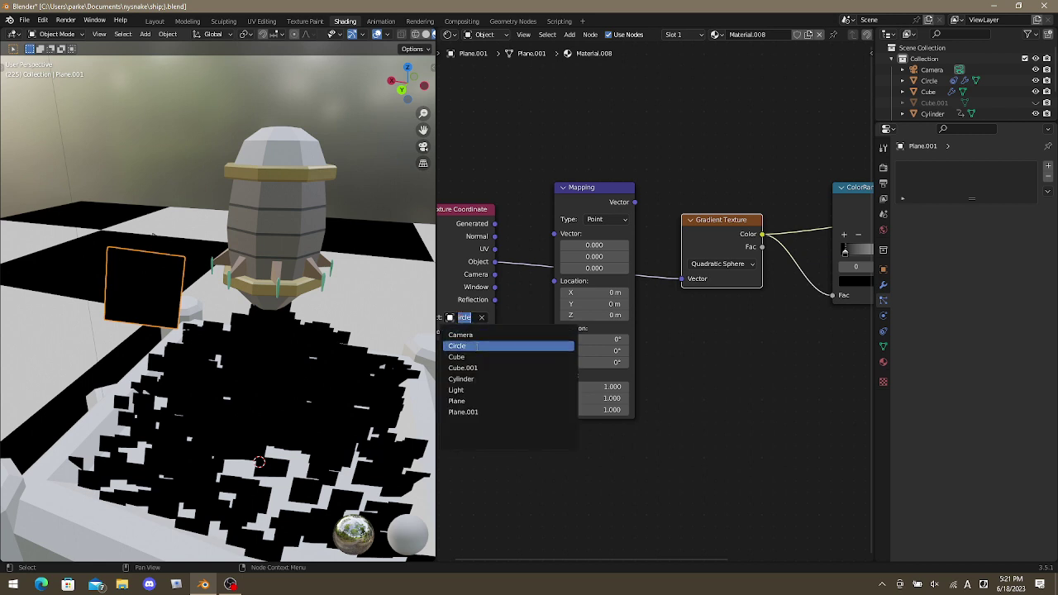
pyautogui.click(477, 346)
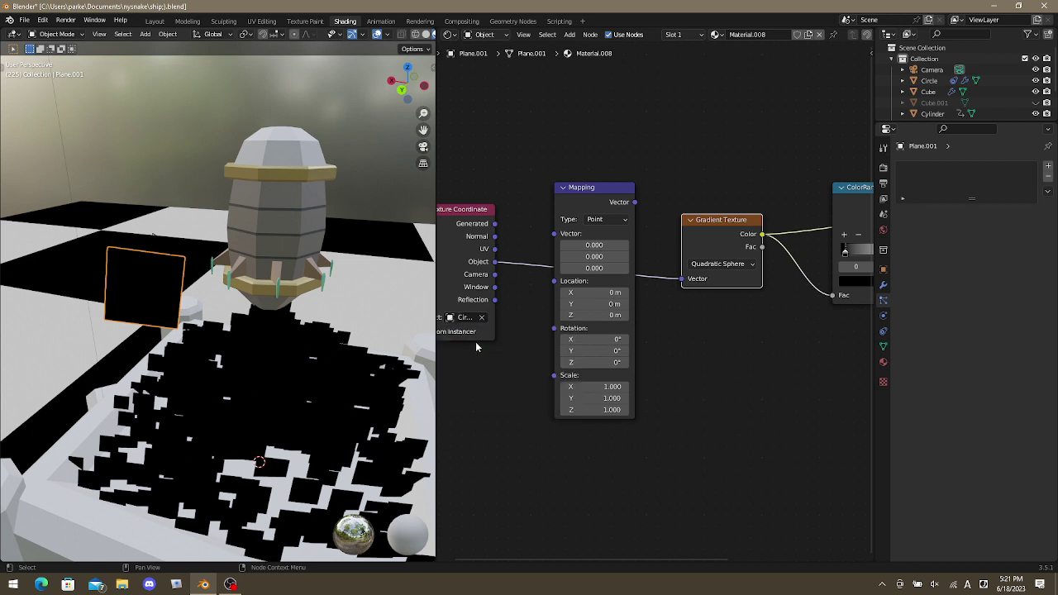
pyautogui.click(481, 319)
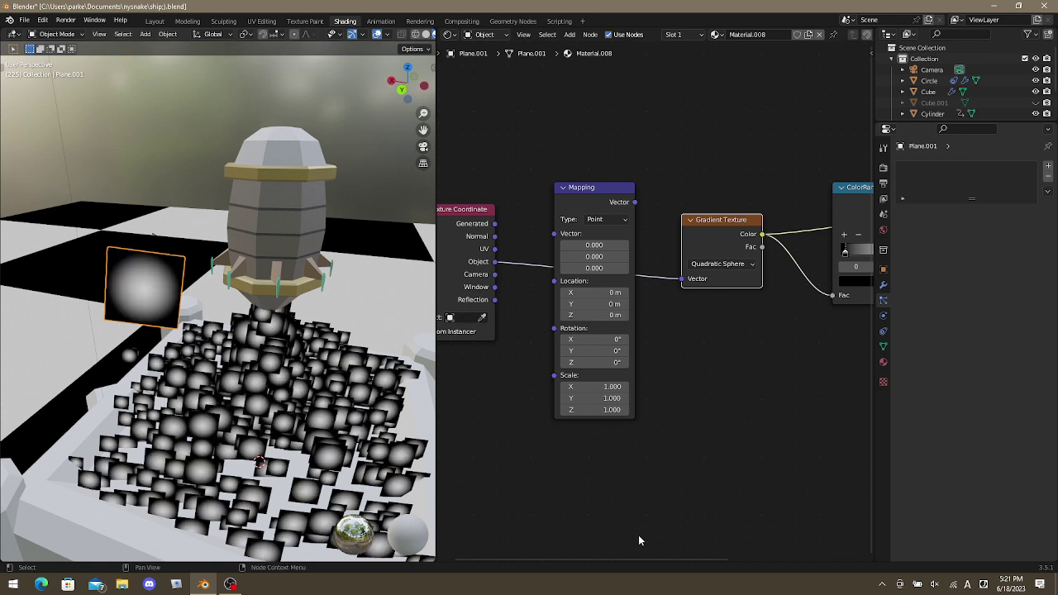
# Try the Texture Coordinate node's Generated output as the Gradient Texture's Vector input, and disconnect that link.
pyautogui.scroll(-2, 701, 321)
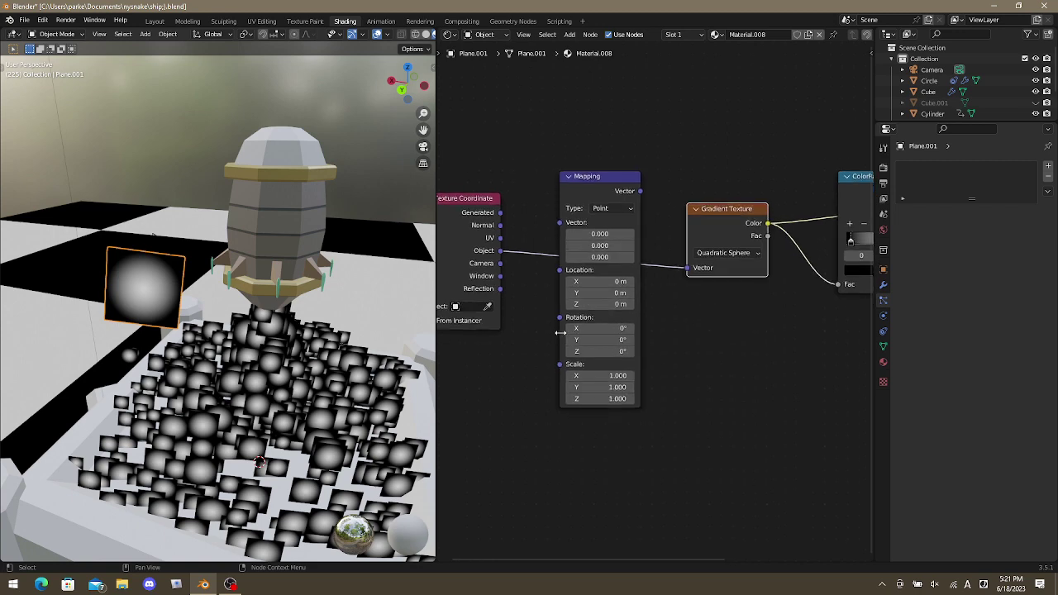
pyautogui.scroll(-3, 547, 329)
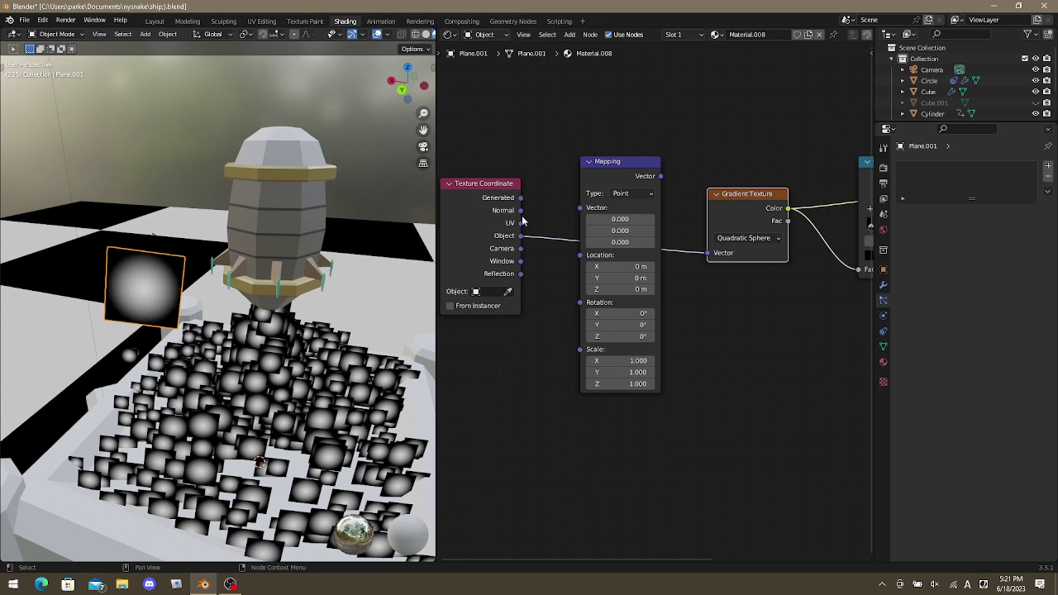
pyautogui.moveTo(521, 198); pyautogui.dragTo(708, 253)
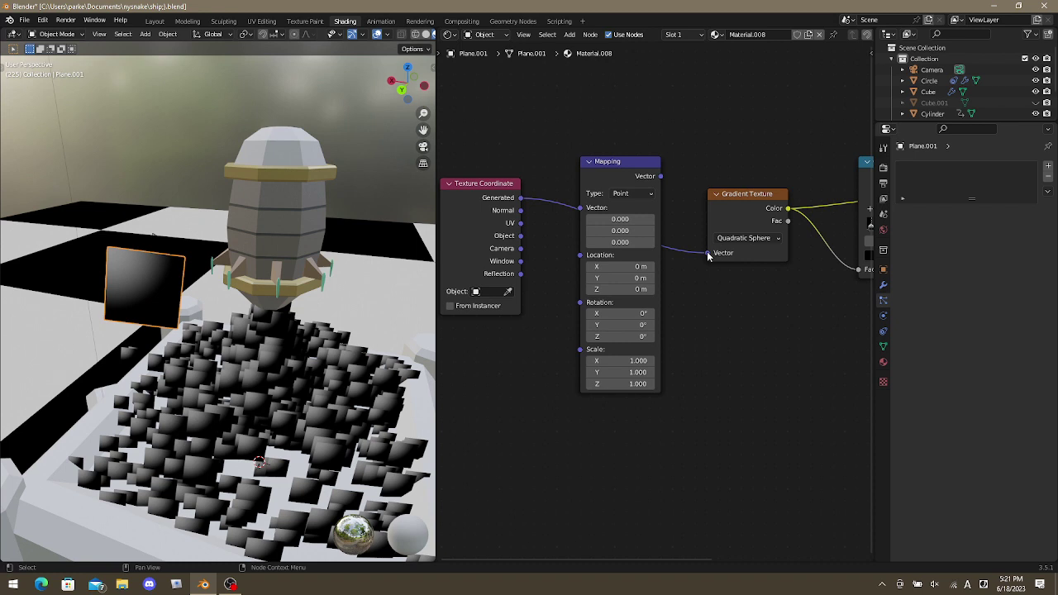
pyautogui.moveTo(707, 252); pyautogui.dragTo(579, 165)
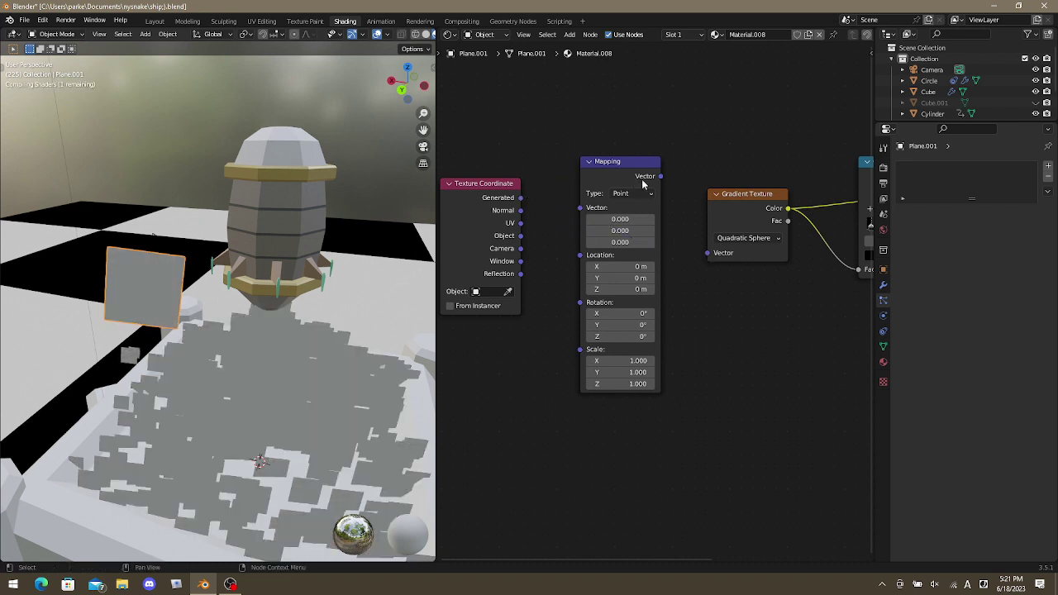
# Link the Mapping node's Vector output to the Gradient Texture's Vector input, and shift the ColorRamp's black stop to about 0.923.
pyautogui.moveTo(661, 176); pyautogui.dragTo(707, 252)
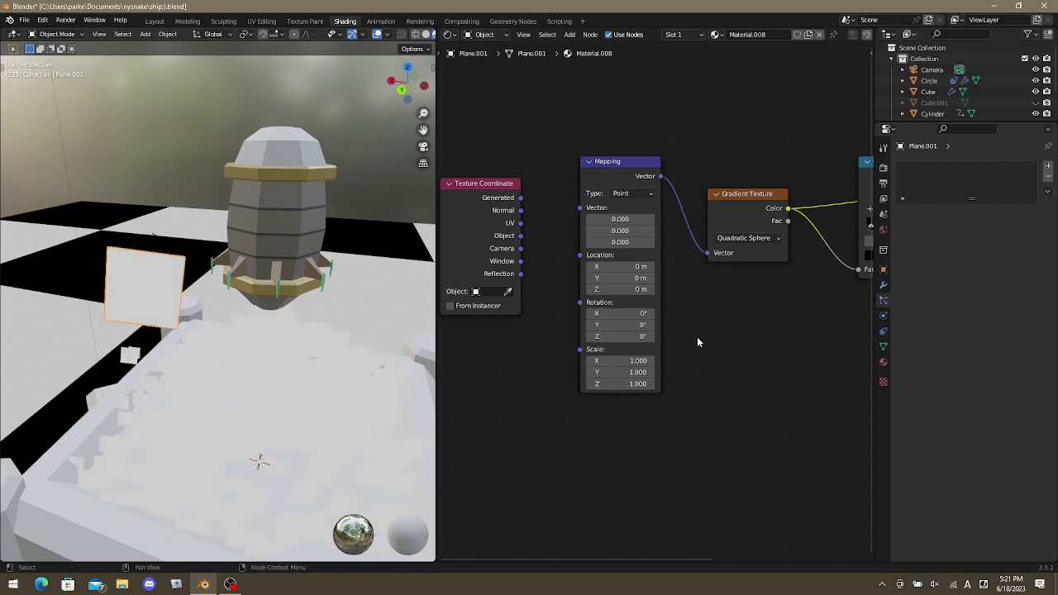
pyautogui.moveTo(344, 314); pyautogui.dragTo(331, 273, button='middle')
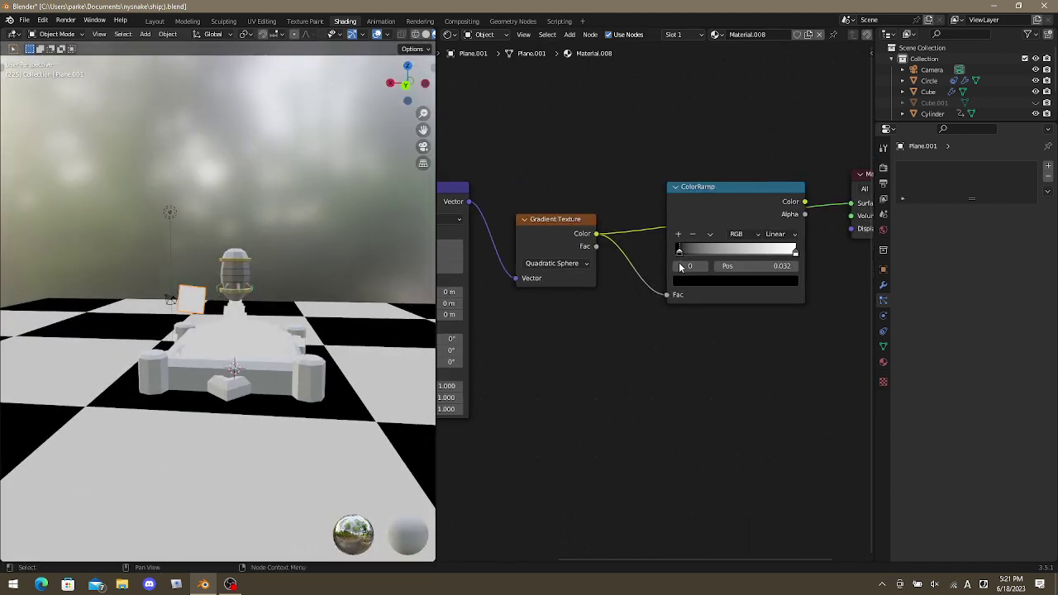
pyautogui.keyDown('ctrl'); pyautogui.hscroll(5, 673, 338); pyautogui.keyUp('ctrl')
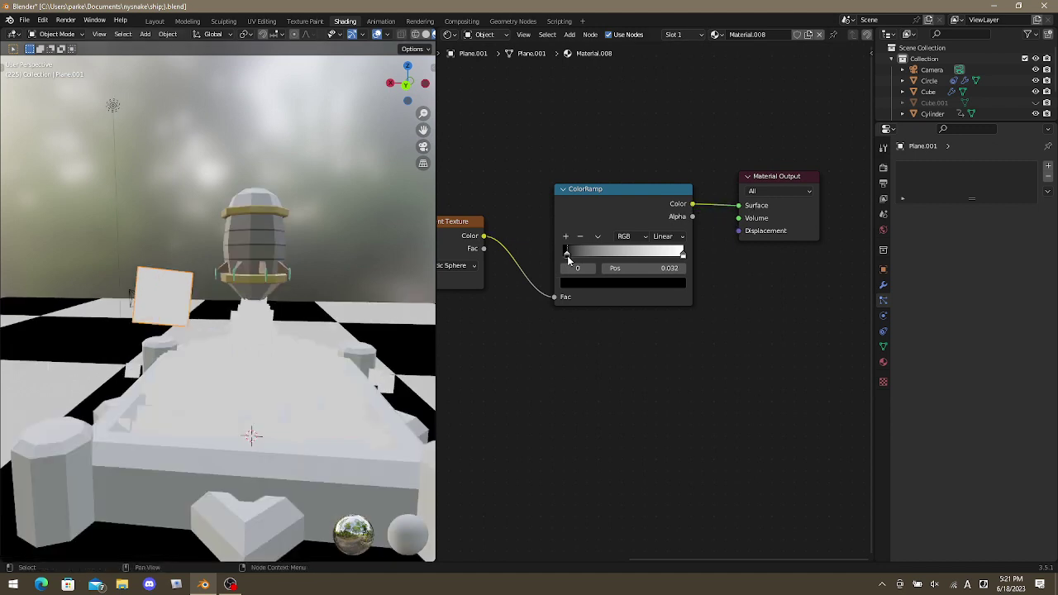
pyautogui.moveTo(568, 260); pyautogui.dragTo(679, 258)
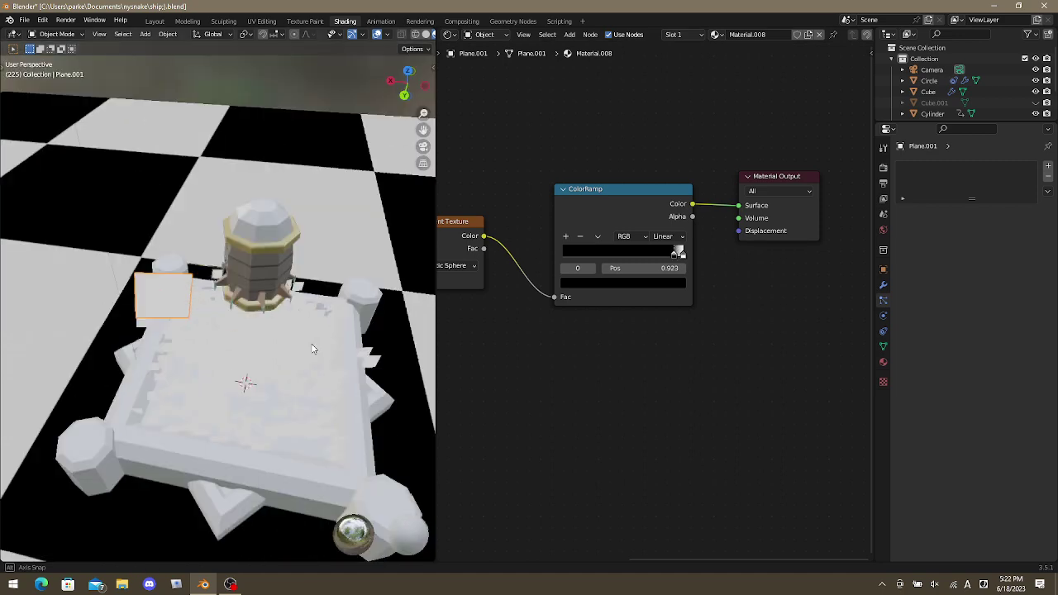
# Set the Mapping node's X location to 0.1 m and slide the ColorRamp's black stop back to the start of the ramp.
pyautogui.moveTo(588, 350); pyautogui.dragTo(683, 342, button='middle')
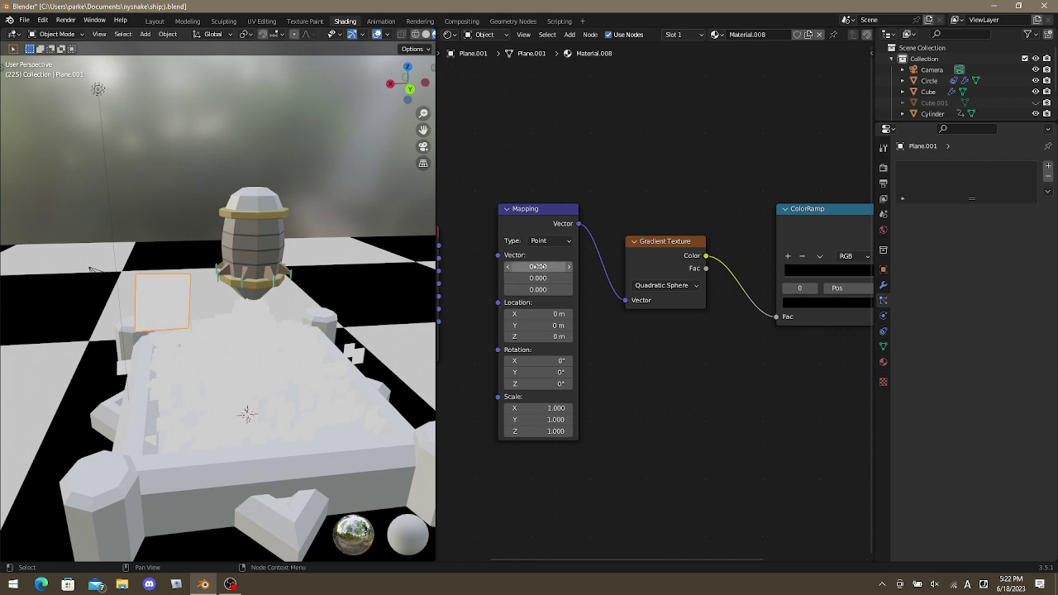
pyautogui.moveTo(538, 314); pyautogui.dragTo(571, 314)
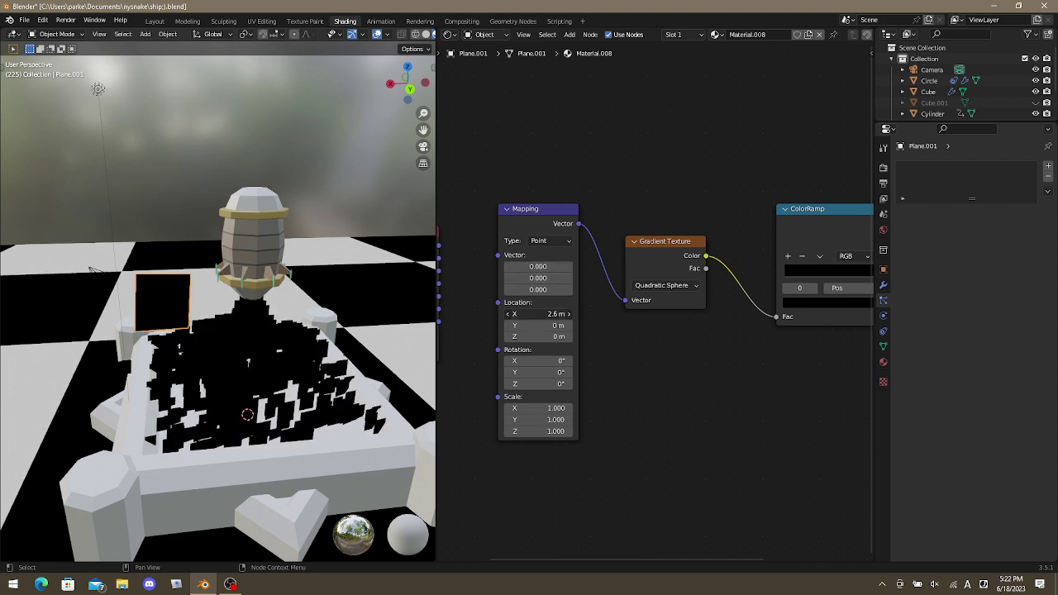
pyautogui.moveTo(560, 315)
pyautogui.mouseDown()
pyautogui.moveTo(546, 315)
pyautogui.moveTo(570, 314)
pyautogui.mouseUp()
pyautogui.moveTo(720, 343); pyautogui.dragTo(570, 339, button='middle')
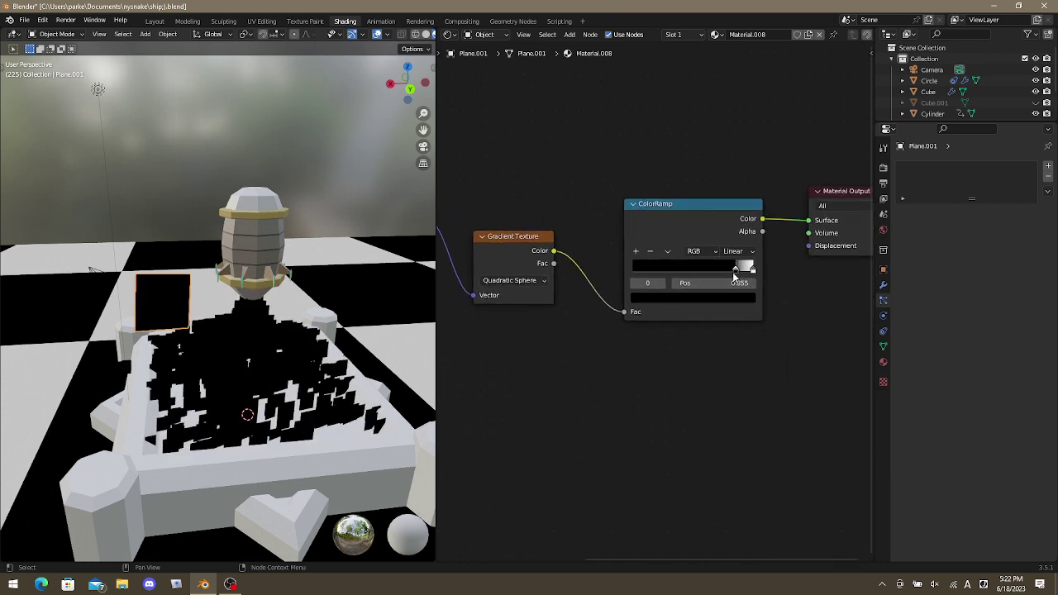
pyautogui.moveTo(745, 272); pyautogui.dragTo(627, 283)
pyautogui.moveTo(546, 375); pyautogui.dragTo(763, 383, button='middle')
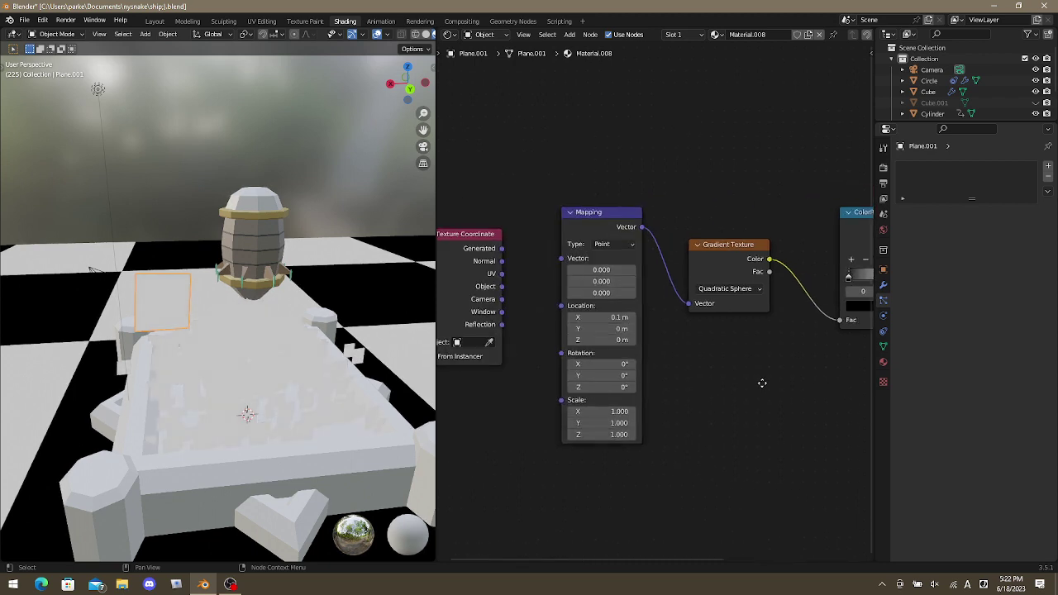
# Set the Mapping node's scale to 552 on all three axes and its X location to 0.7 m.
pyautogui.moveTo(601, 411); pyautogui.dragTo(639, 435)
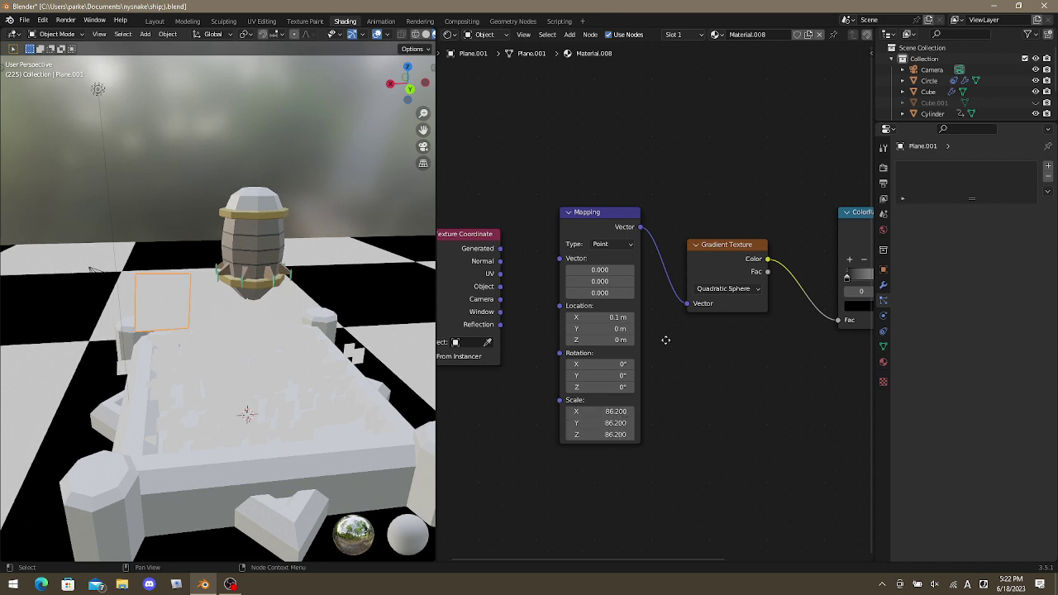
pyautogui.moveTo(611, 293); pyautogui.dragTo(546, 299, button='middle')
pyautogui.moveTo(537, 323); pyautogui.dragTo(556, 324)
pyautogui.moveTo(534, 417); pyautogui.dragTo(589, 441)
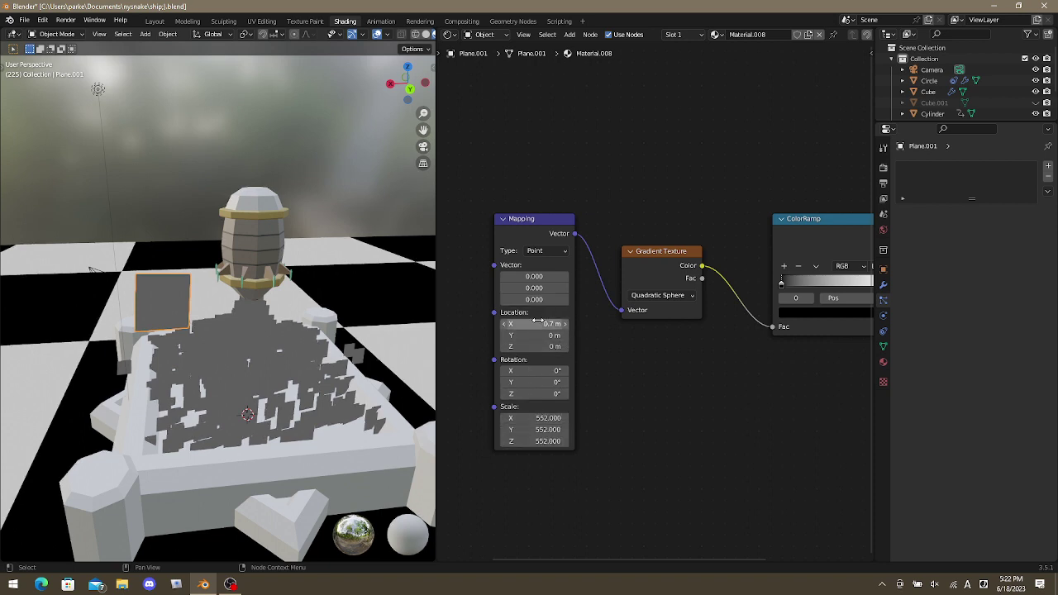
pyautogui.moveTo(544, 324)
pyautogui.mouseDown()
pyautogui.moveTo(579, 324)
pyautogui.moveTo(521, 324)
pyautogui.moveTo(561, 323)
pyautogui.moveTo(551, 324)
pyautogui.mouseUp()
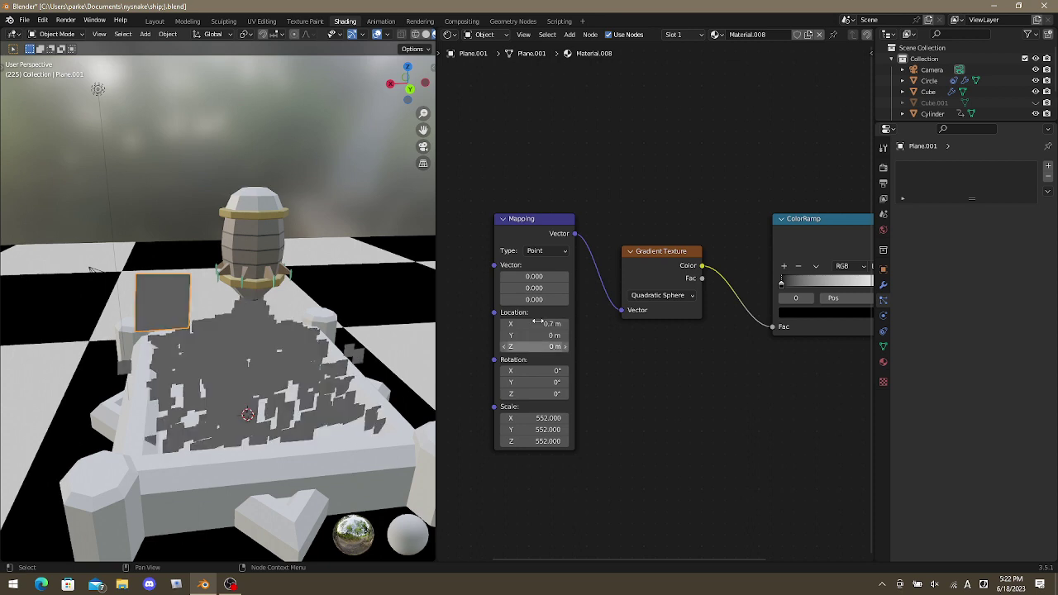
# Reset the Mapping node's X location to 0 m.
pyautogui.click(551, 324)
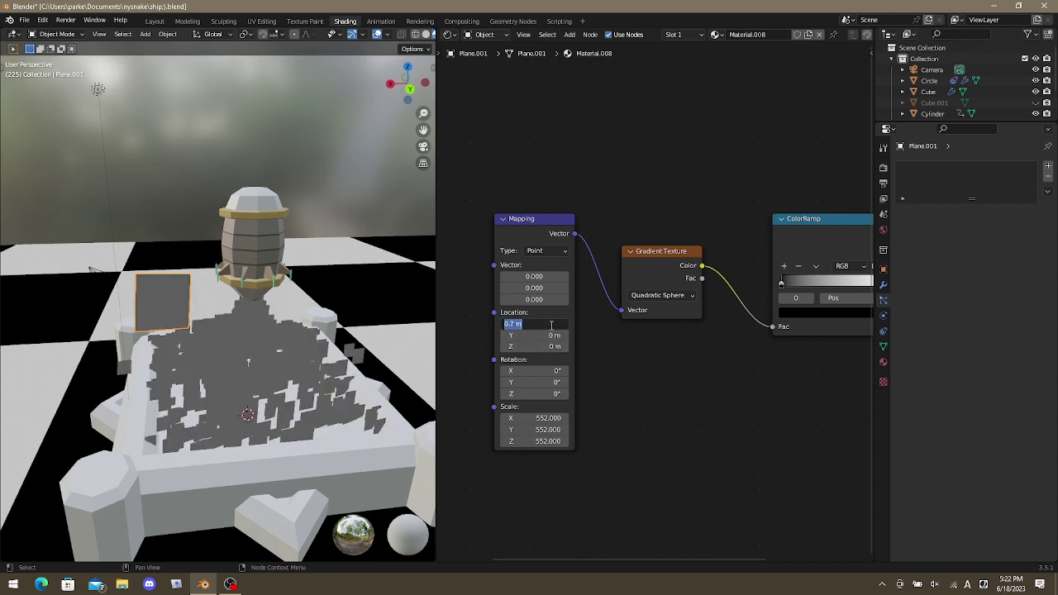
pyautogui.press('BackSpace')
pyautogui.press('Return')
pyautogui.hotkey('ctrl', 't')
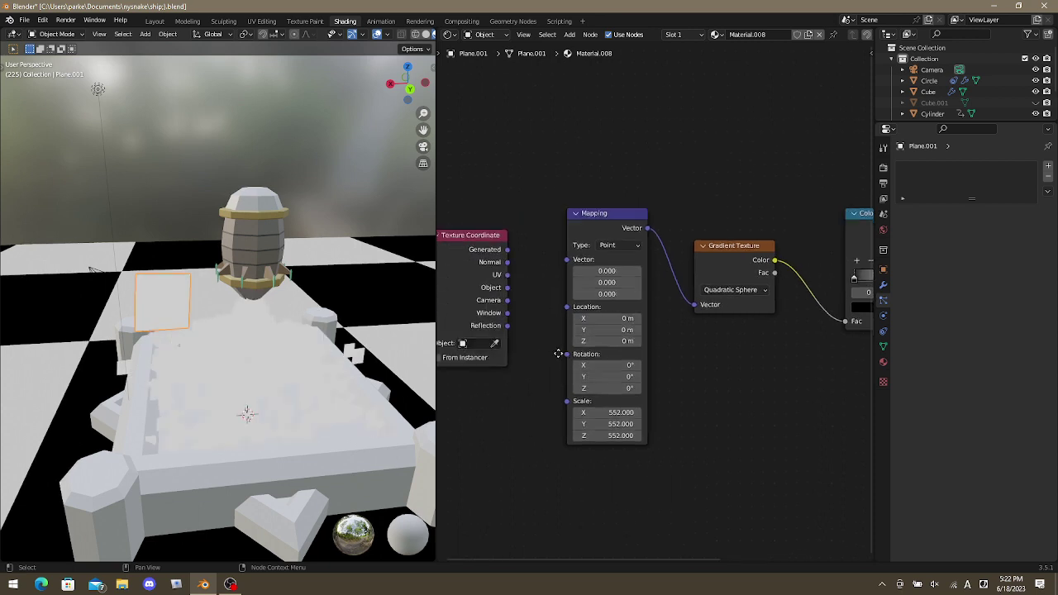
# Add an Empty to the scene and move it above the exhaust plane, to about X 2.75, Y -0.69, Z 7.57 m.
pyautogui.hotkey('shift', 'a')
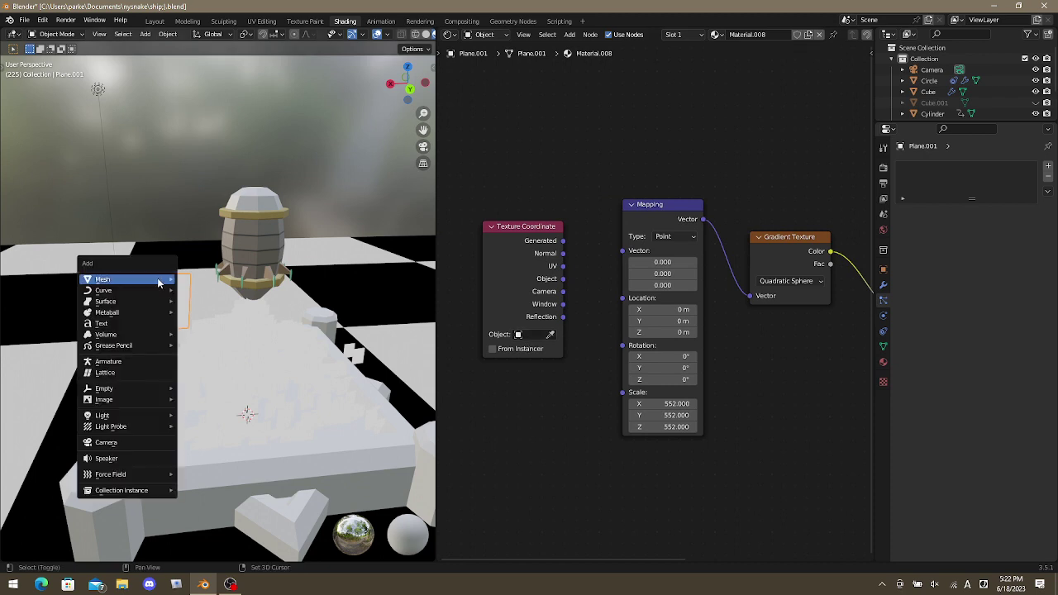
pyautogui.moveTo(161, 279)
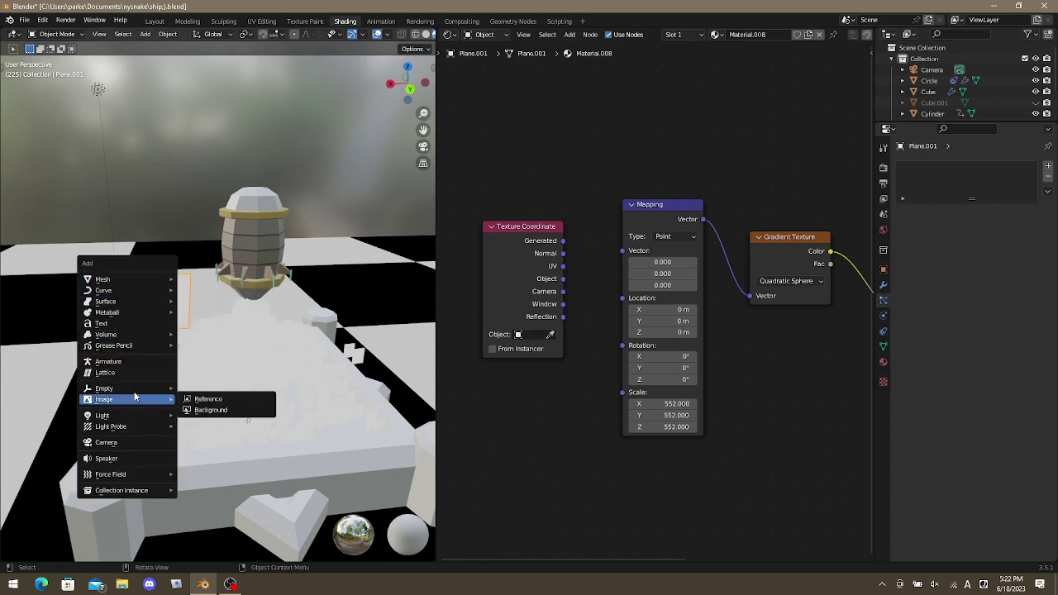
pyautogui.moveTo(151, 388)
pyautogui.click(231, 389)
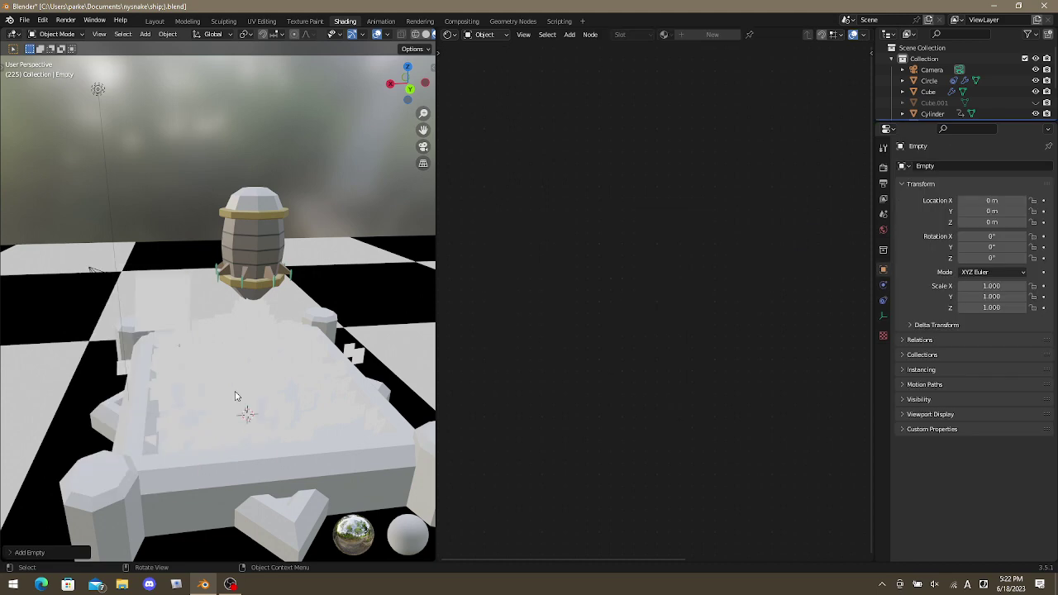
pyautogui.press('KP_1')
pyautogui.press('g')
pyautogui.click(235, 232)
pyautogui.moveTo(235, 232); pyautogui.dragTo(161, 306, button='middle')
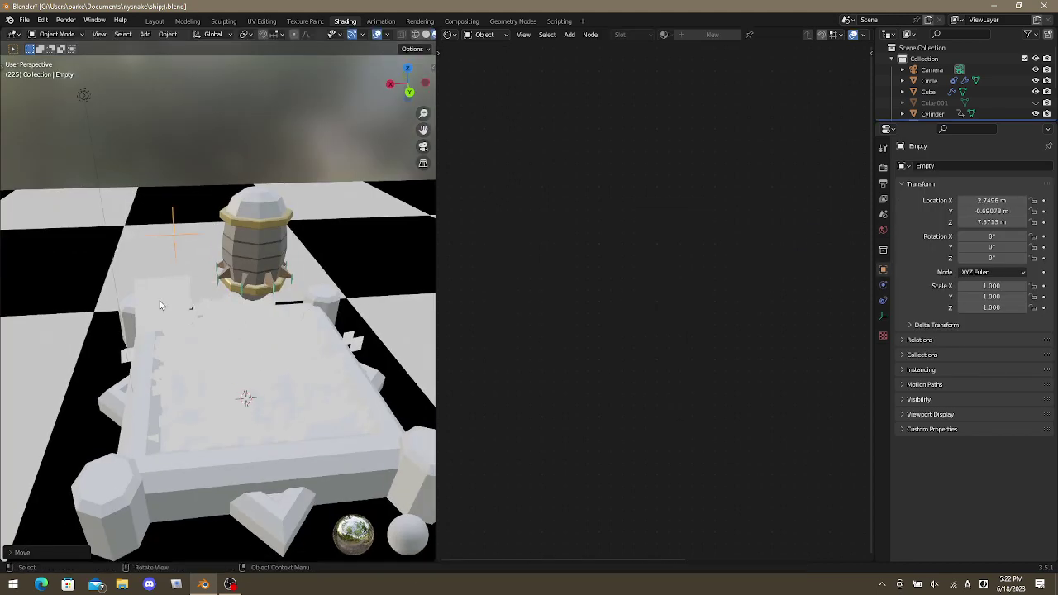
# Select the exhaust plane and set the Empty as the Texture Coordinate node's reference object.
pyautogui.click(161, 306)
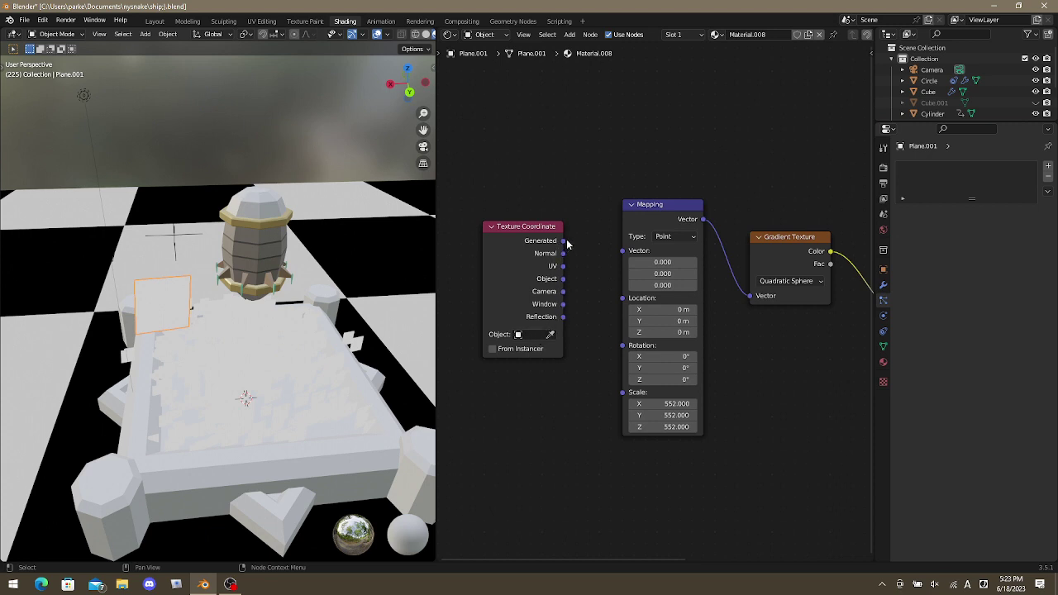
pyautogui.click(541, 339)
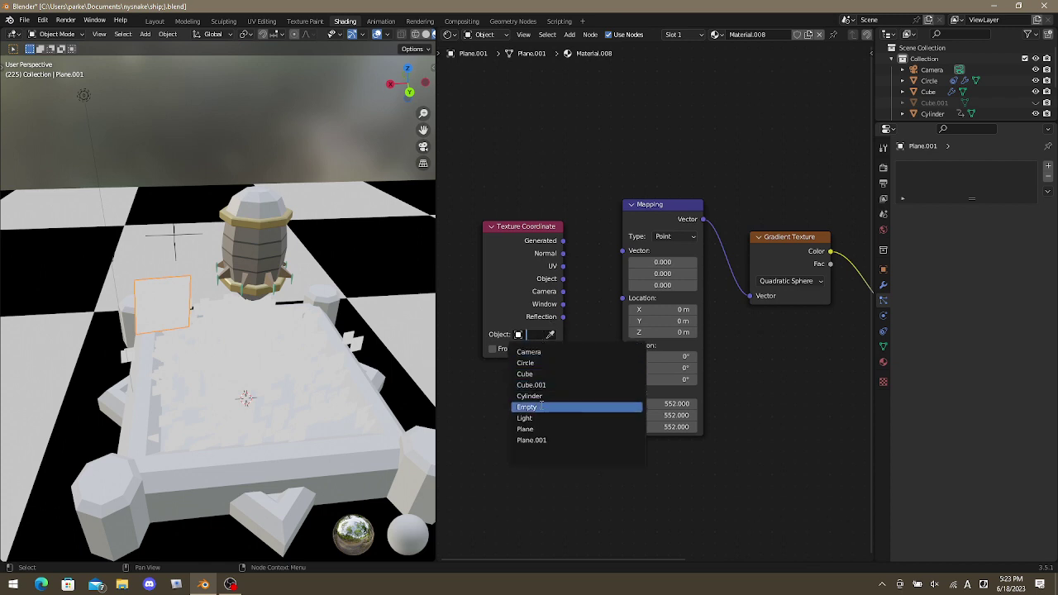
pyautogui.click(569, 406)
# Try the Texture Coordinate's Generated output as the Mapping node's Location input, and link the Object output there instead.
pyautogui.moveTo(585, 266); pyautogui.dragTo(575, 238, button='middle')
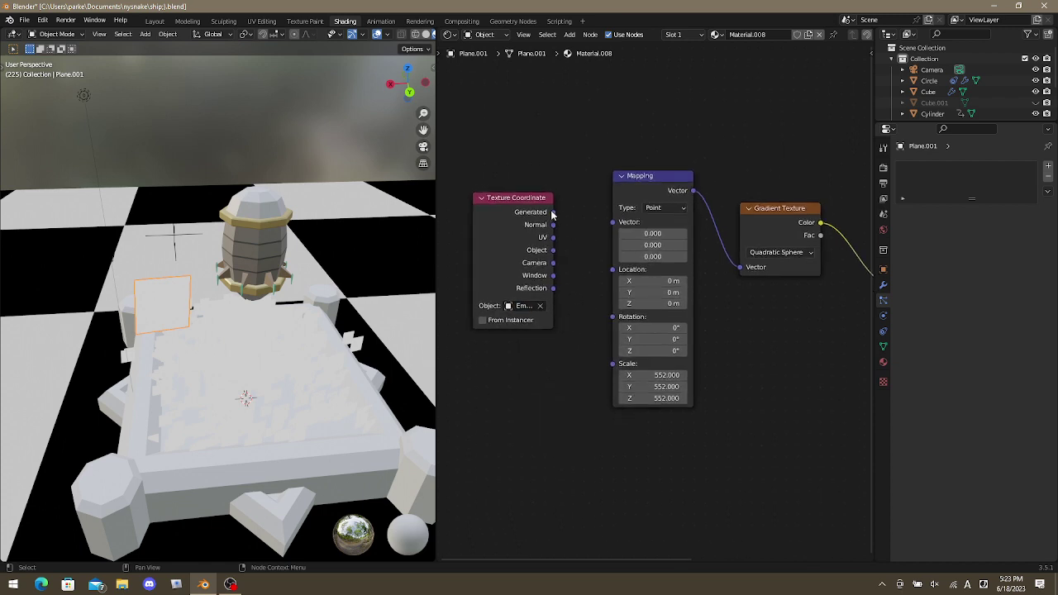
pyautogui.moveTo(553, 213); pyautogui.dragTo(613, 270)
pyautogui.moveTo(322, 246); pyautogui.dragTo(319, 249, button='middle')
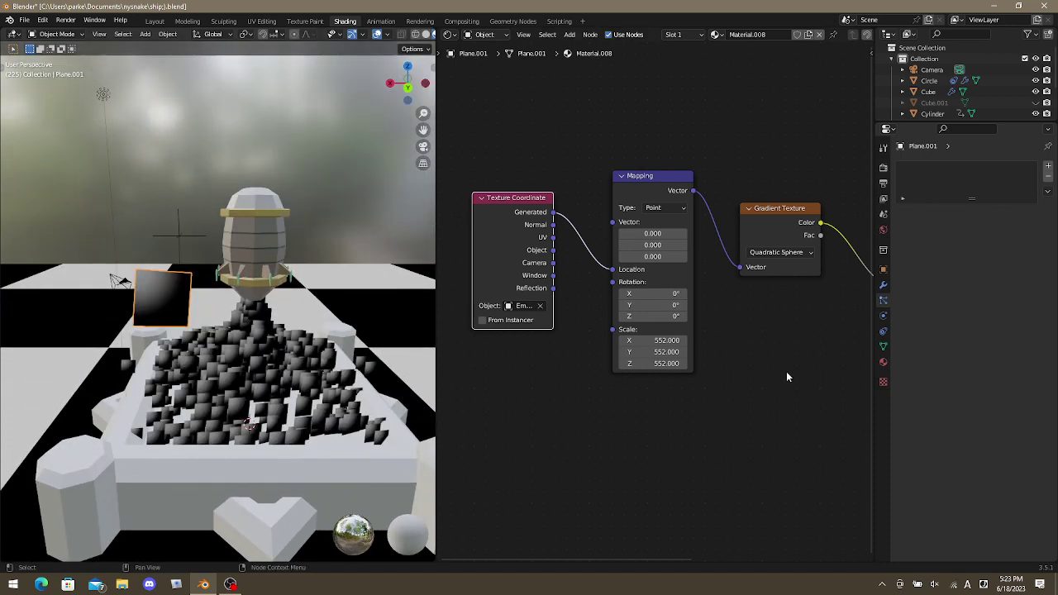
pyautogui.moveTo(554, 252); pyautogui.dragTo(614, 271)
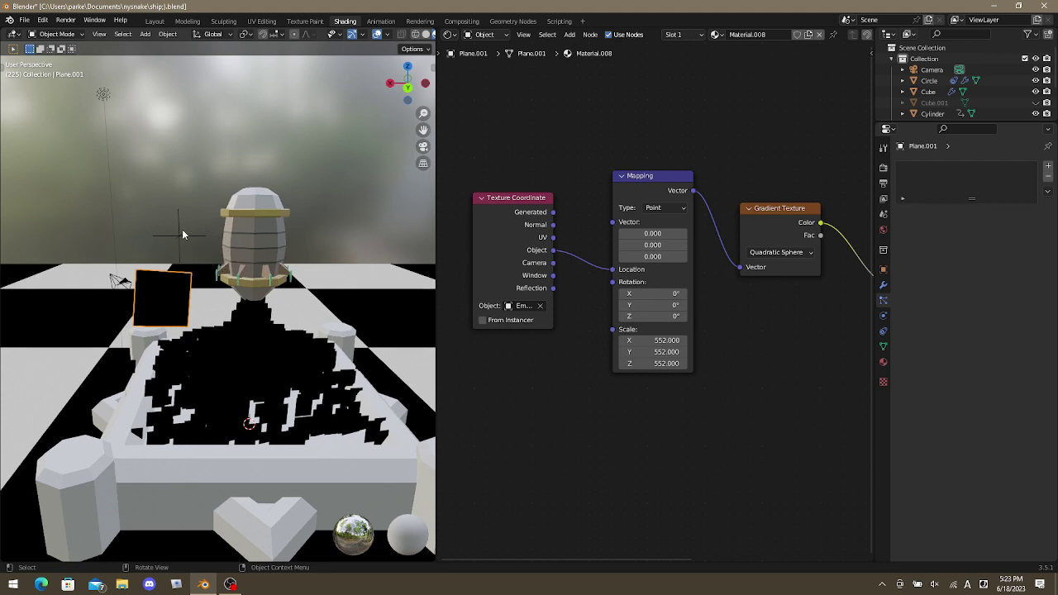
pyautogui.click(181, 234)
pyautogui.press('g')
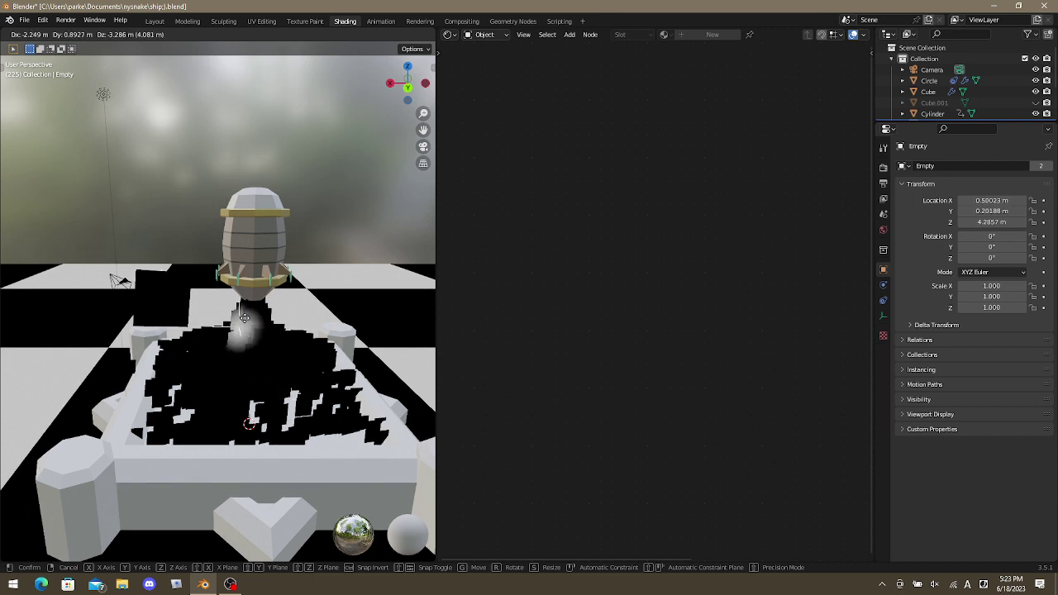
pyautogui.press('Escape')
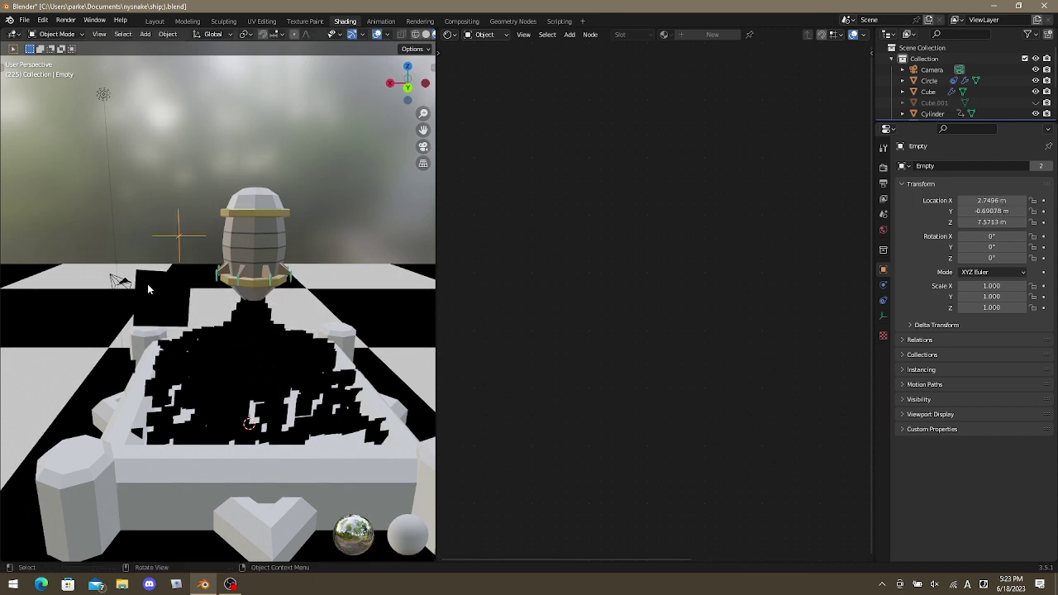
pyautogui.click(181, 288)
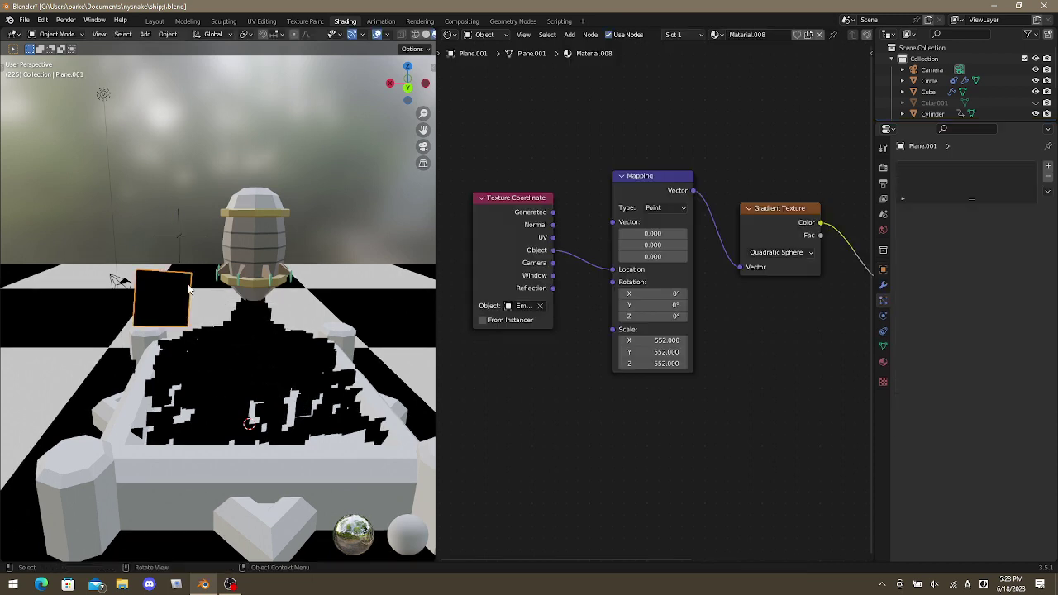
# Try Circle as the Texture Coordinate node's reference object, and set it back to Empty.
pyautogui.click(528, 306)
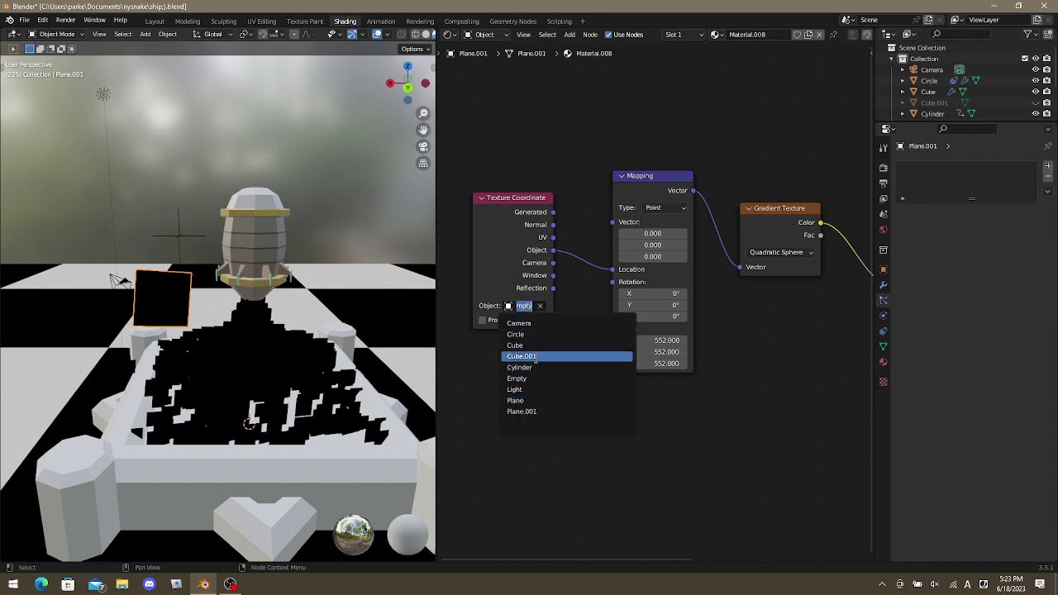
pyautogui.click(537, 335)
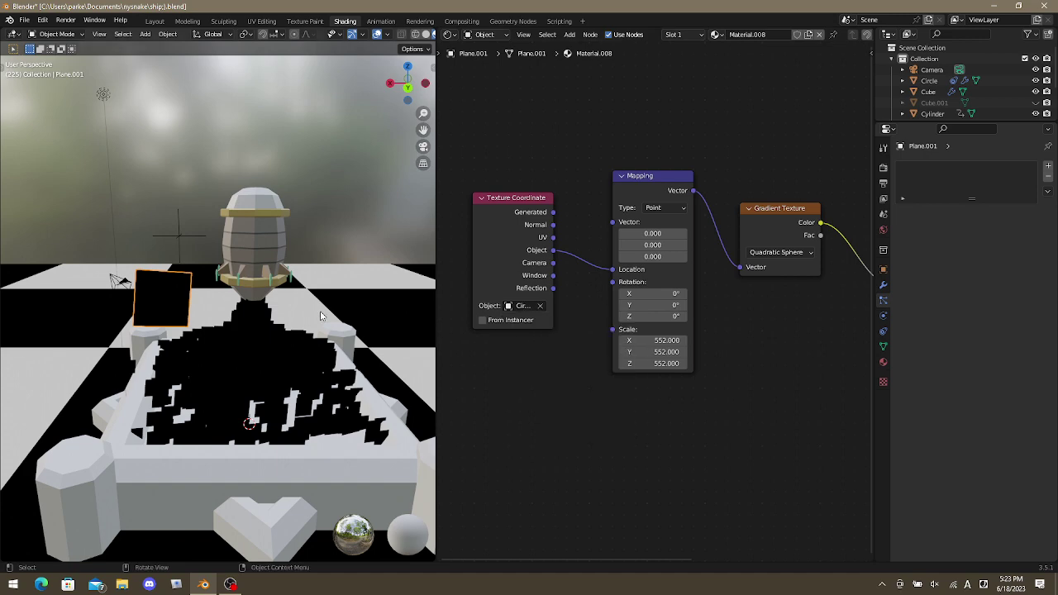
pyautogui.moveTo(322, 312)
pyautogui.mouseDown(button='middle')
pyautogui.moveTo(248, 271)
pyautogui.moveTo(156, 280)
pyautogui.moveTo(306, 324)
pyautogui.mouseUp(button='middle')
pyautogui.click(183, 235)
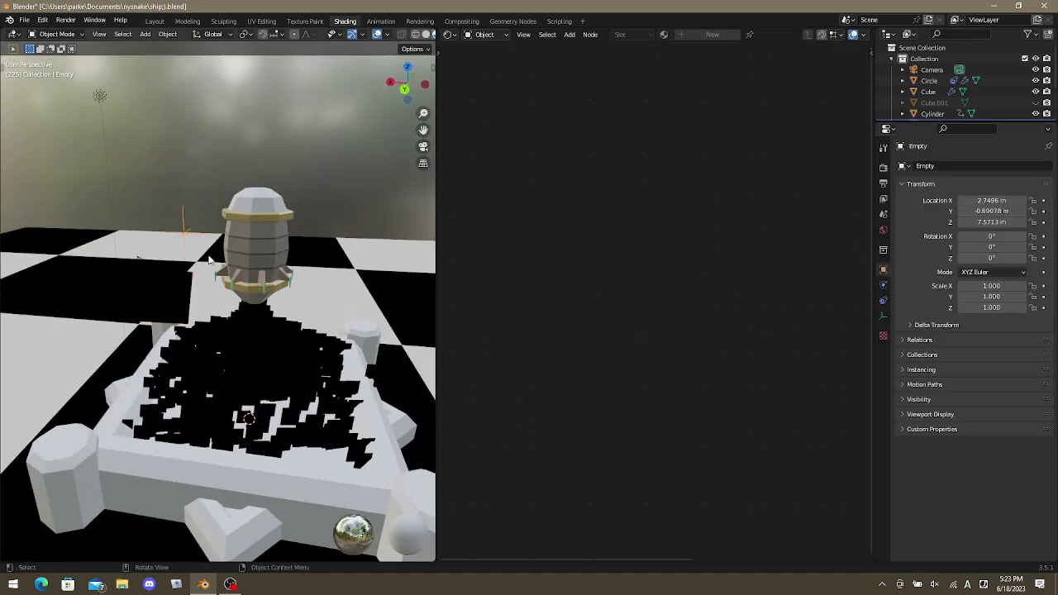
pyautogui.click(186, 284)
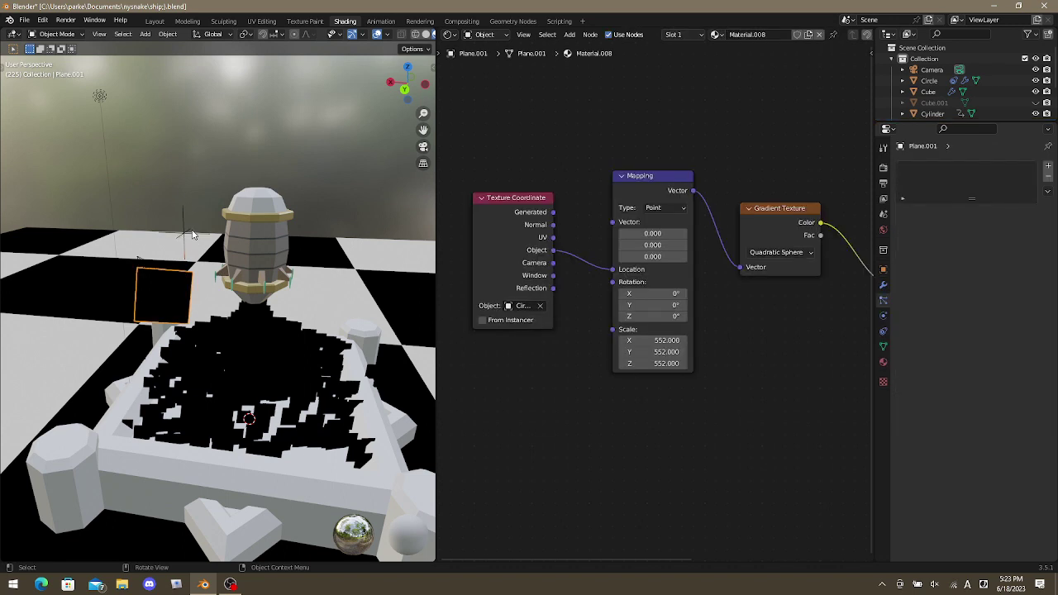
pyautogui.click(187, 236)
pyautogui.moveTo(187, 236); pyautogui.dragTo(160, 286, button='middle')
pyautogui.click(160, 289)
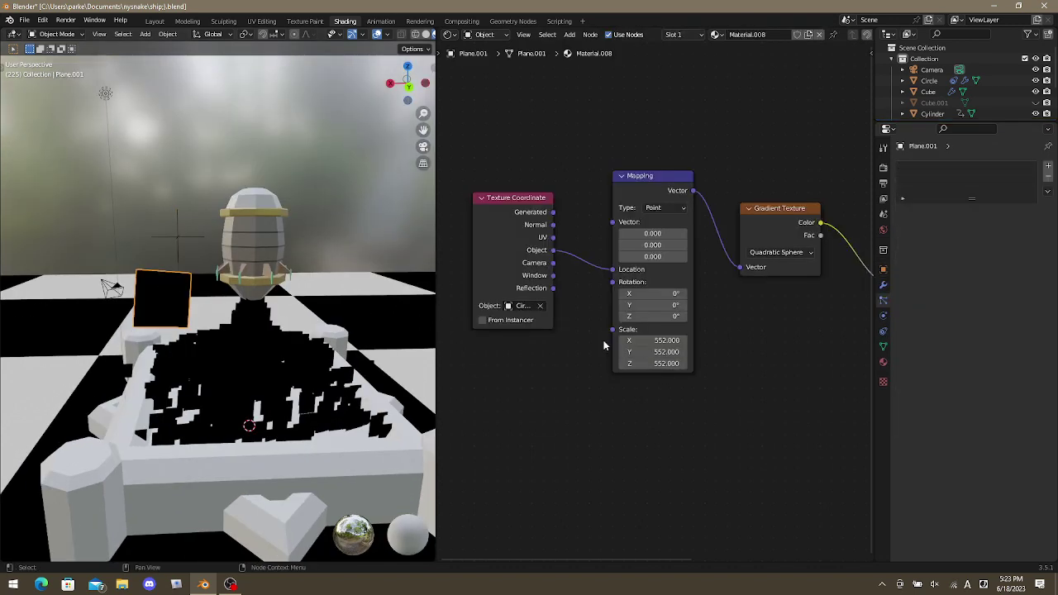
pyautogui.click(523, 306)
pyautogui.click(517, 378)
# Move the Empty down between the exhaust plane and the rocket's exhaust, to about X 1.64 m and Z 5.05 m.
pyautogui.click(178, 237)
pyautogui.moveTo(287, 263); pyautogui.dragTo(281, 236, button='middle')
pyautogui.press('g')
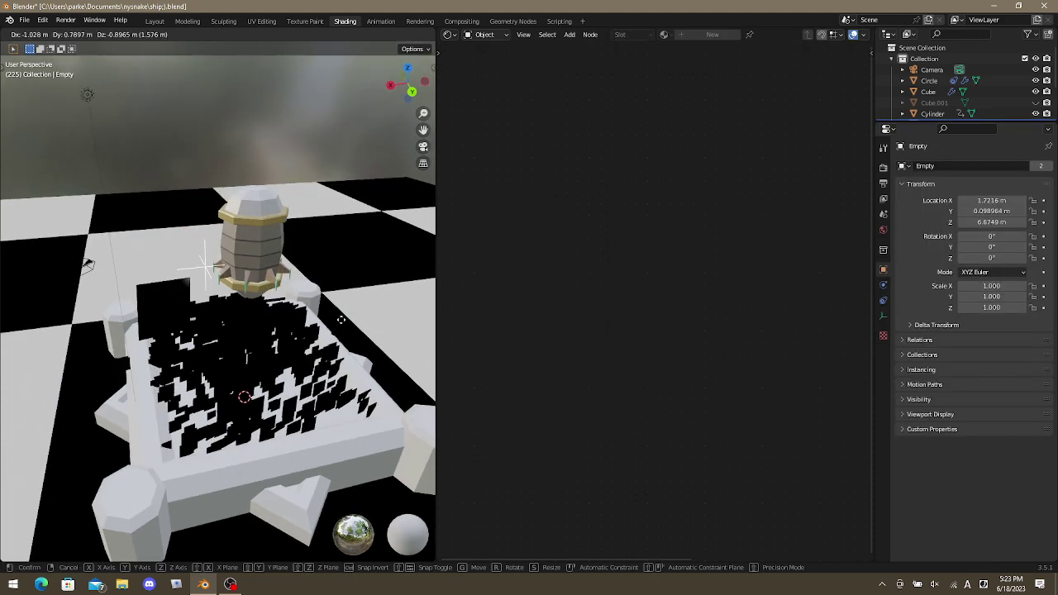
pyautogui.click(314, 358)
pyautogui.moveTo(314, 358); pyautogui.dragTo(316, 389, button='middle')
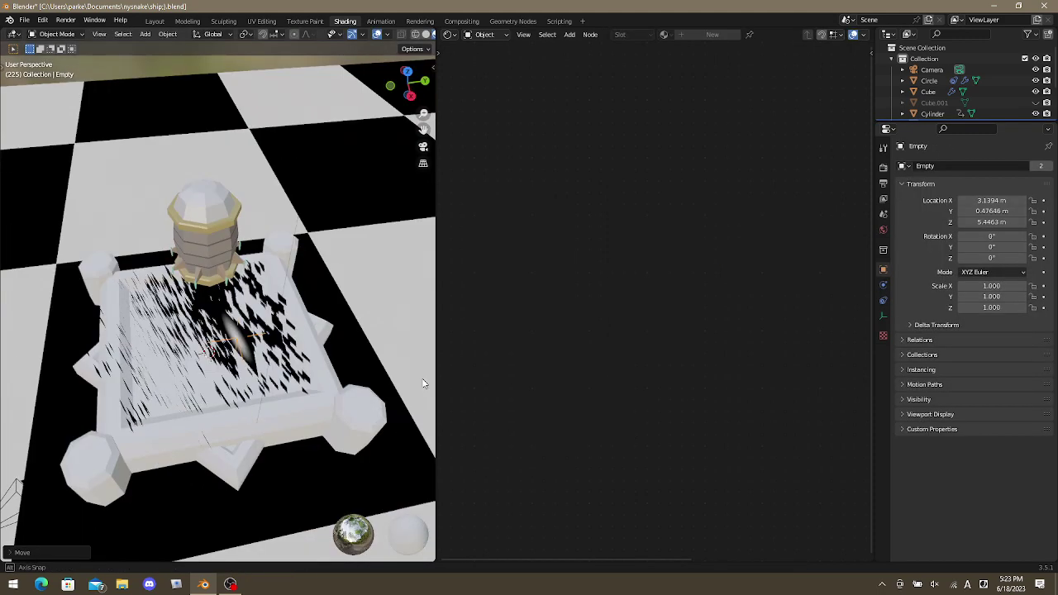
pyautogui.press('g')
pyautogui.click(217, 289)
pyautogui.press('g')
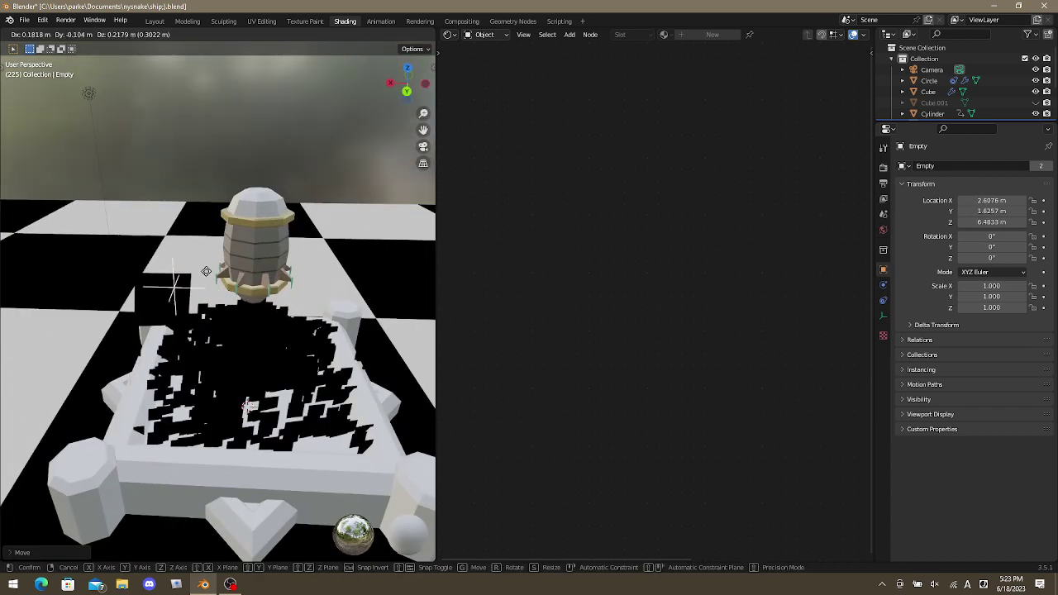
pyautogui.moveTo(264, 308); pyautogui.dragTo(413, 333, button='middle')
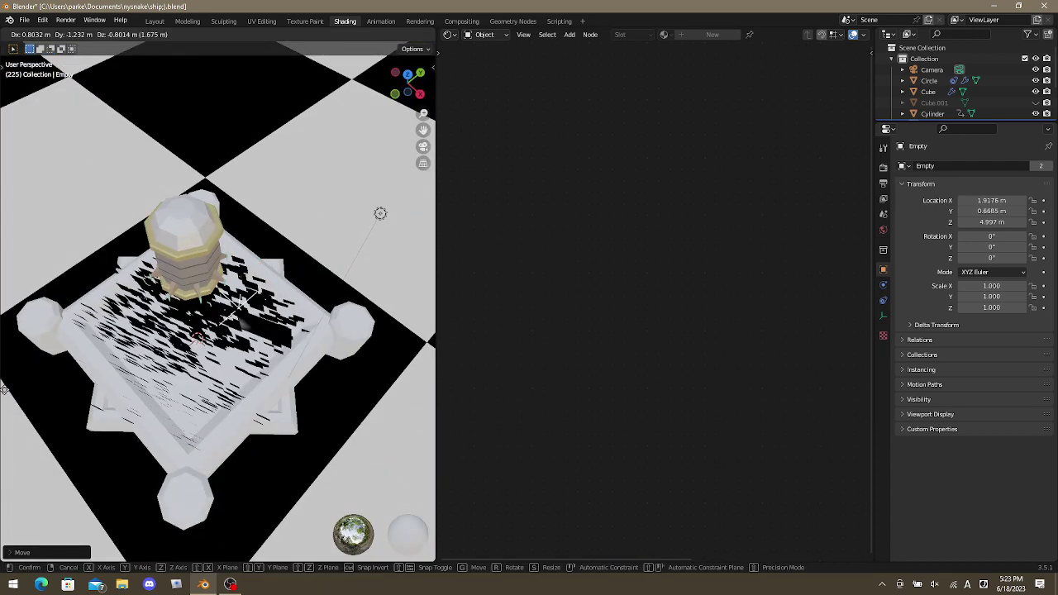
pyautogui.click(248, 327)
pyautogui.moveTo(248, 327); pyautogui.dragTo(222, 279, button='middle')
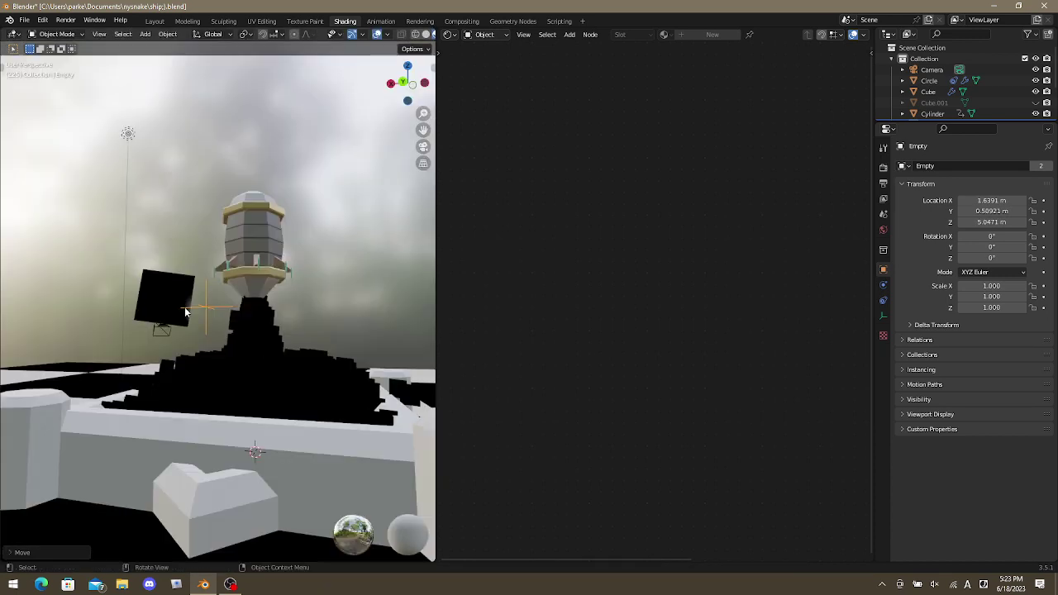
# Set the exhaust material's Mapping node Scale to 1 on X, Y and Z.
pyautogui.moveTo(782, 335); pyautogui.dragTo(623, 359, button='middle')
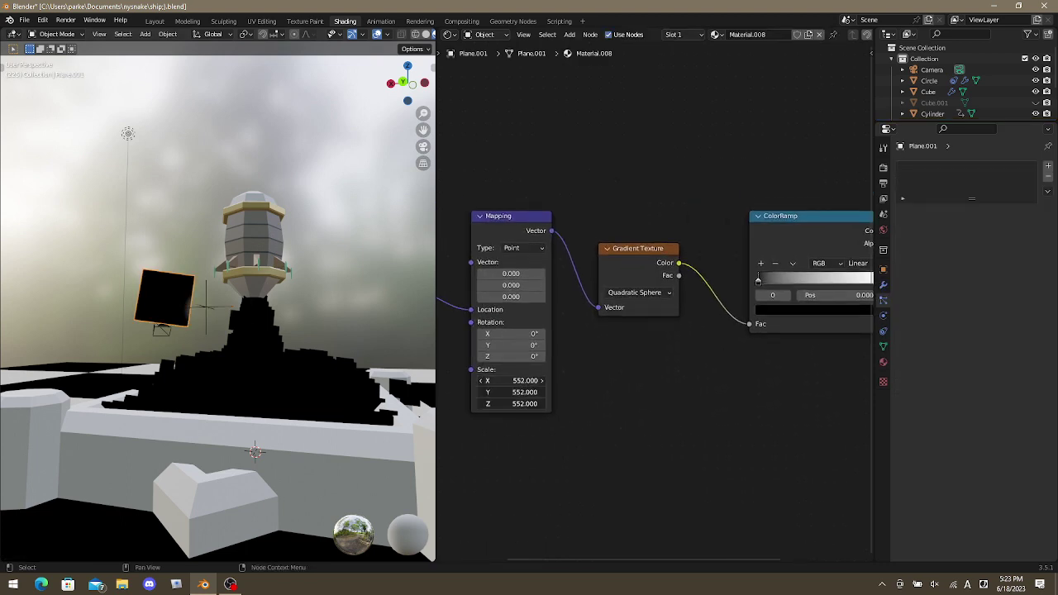
pyautogui.moveTo(525, 380)
pyautogui.mouseDown()
pyautogui.moveTo(479, 380)
pyautogui.moveTo(534, 403)
pyautogui.moveTo(534, 380)
pyautogui.mouseUp()
pyautogui.write('1')
pyautogui.press('Return')
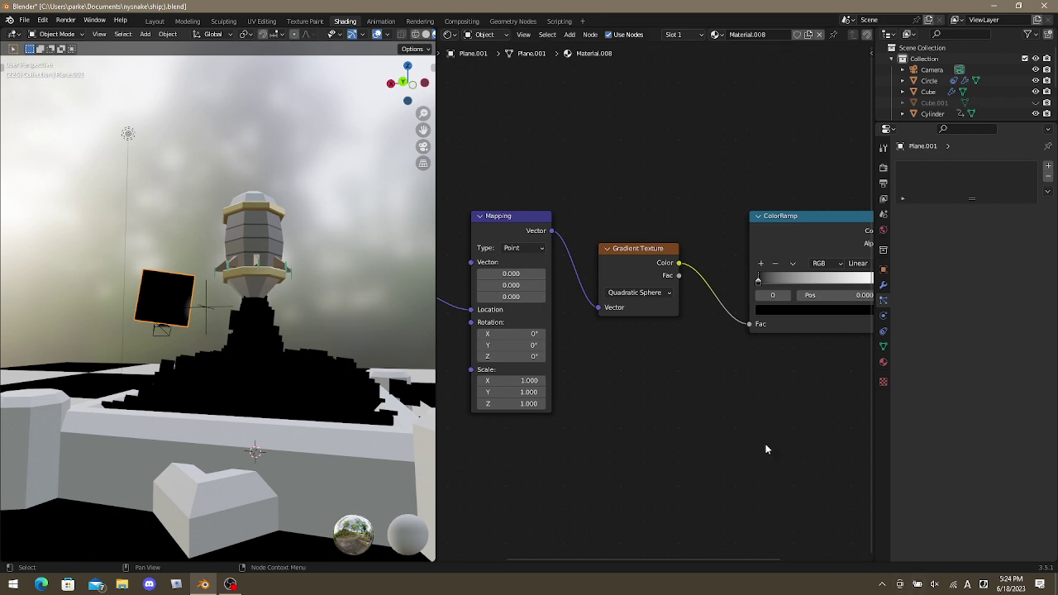
pyautogui.keyDown('ctrl'); pyautogui.scroll(-4, 650, 386); pyautogui.keyUp('ctrl')
pyautogui.keyDown('ctrl'); pyautogui.scroll(5, 519, 230); pyautogui.keyUp('ctrl')
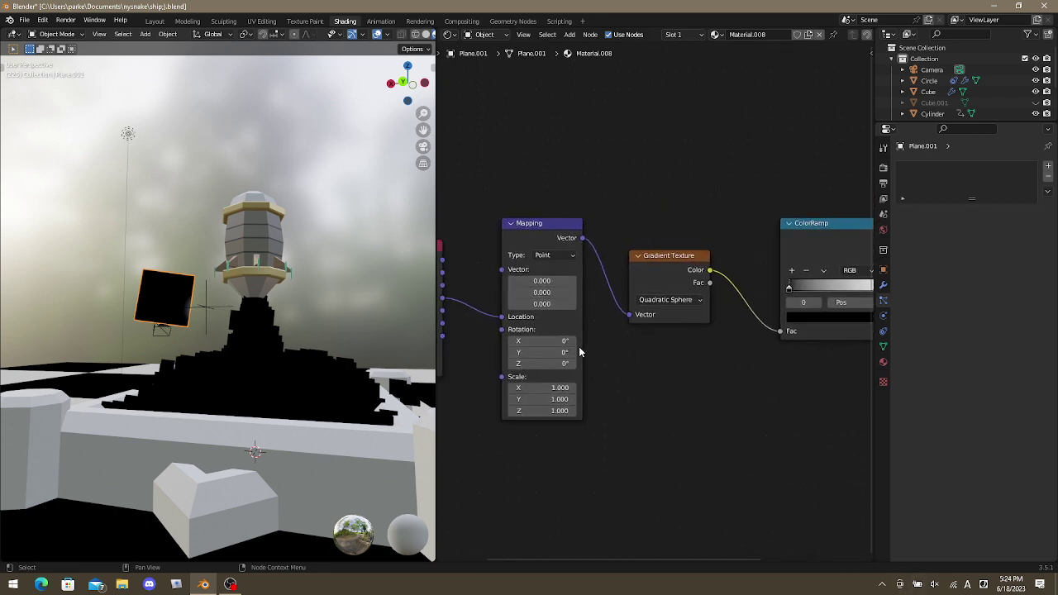
# Try other X values in the Mapping node's Vector input and return it to 0.
pyautogui.moveTo(541, 281); pyautogui.dragTo(576, 289)
pyautogui.write('21')
pyautogui.press('Return')
pyautogui.click(573, 282)
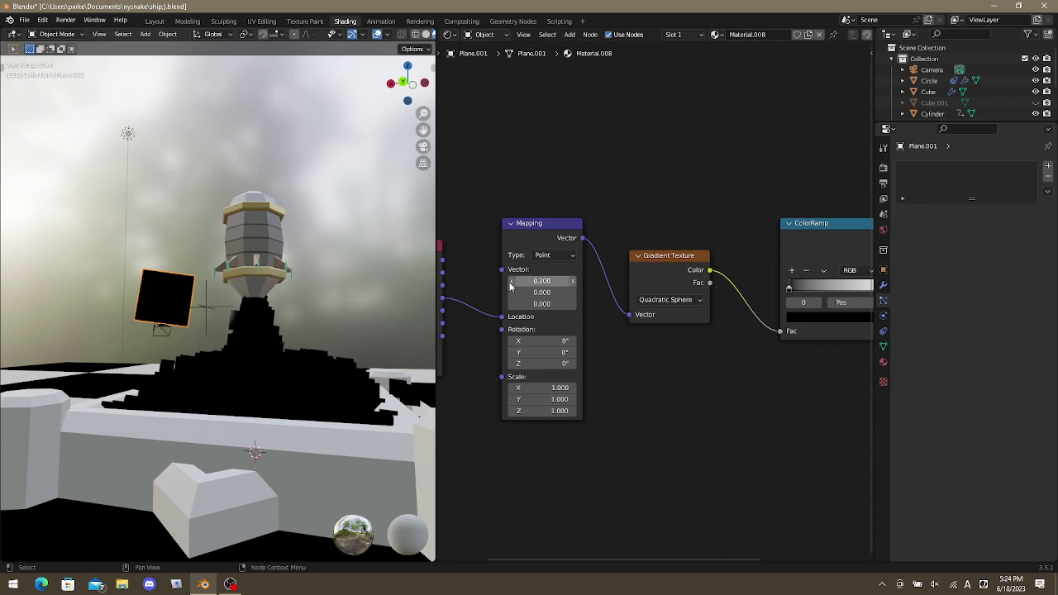
pyautogui.click(574, 283)
pyautogui.click(511, 282)
pyautogui.click(511, 282)
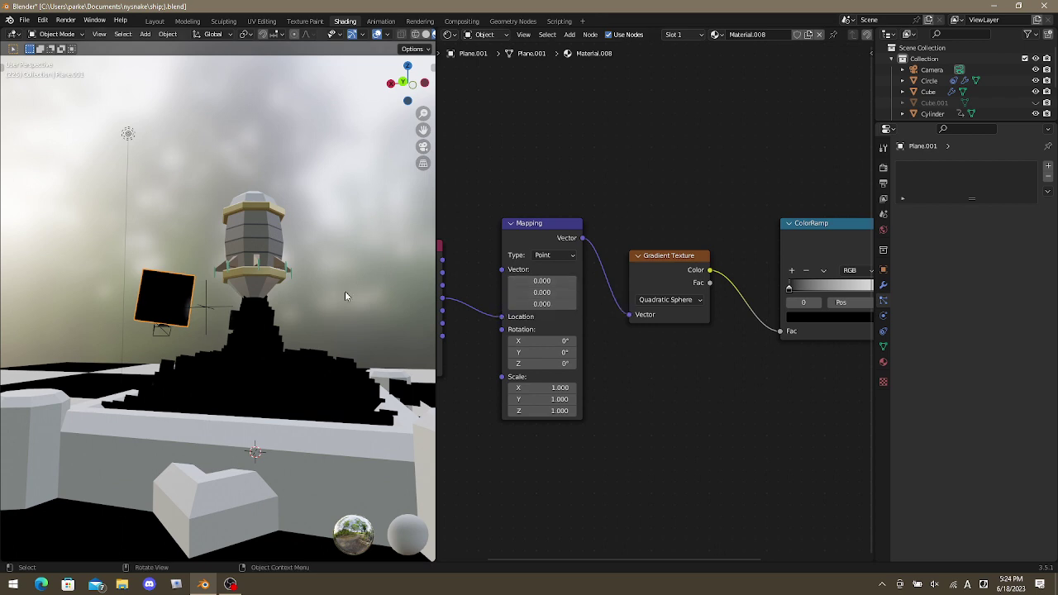
# Move the Texture Coordinate's Object link from the Mapping node's Location to its Vector input, and test the gradient by moving the exhaust plane.
pyautogui.moveTo(498, 317); pyautogui.dragTo(501, 269)
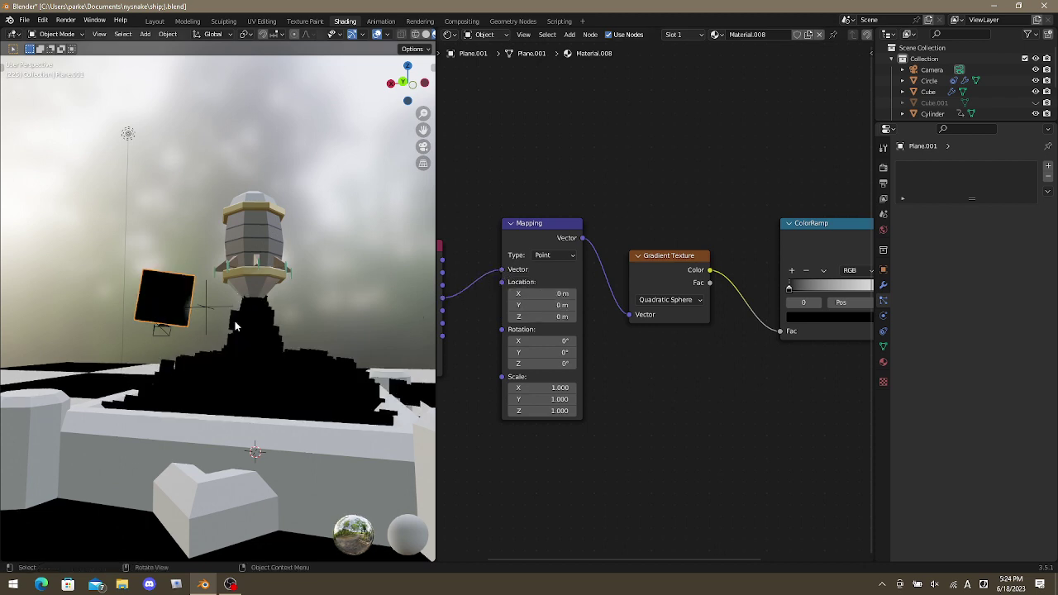
pyautogui.press('g')
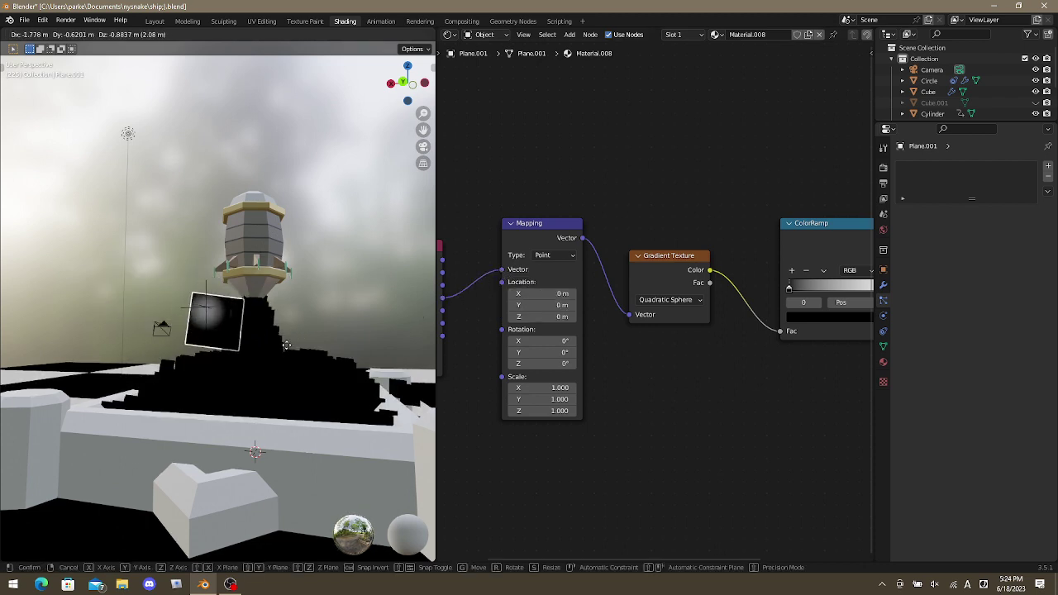
pyautogui.click(267, 328)
pyautogui.moveTo(267, 328); pyautogui.dragTo(228, 327, button='middle')
pyautogui.press('g')
# Move the Empty down into the exhaust particles, to about X 2.17 m, Y 0.76 m and Z 3.61 m.
pyautogui.click(210, 314)
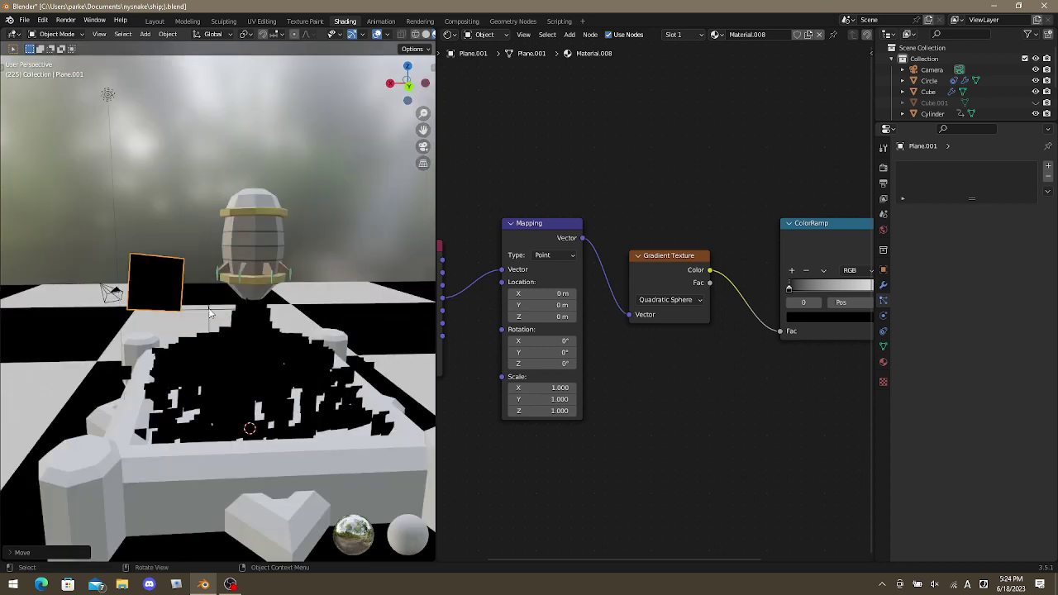
pyautogui.click(195, 354)
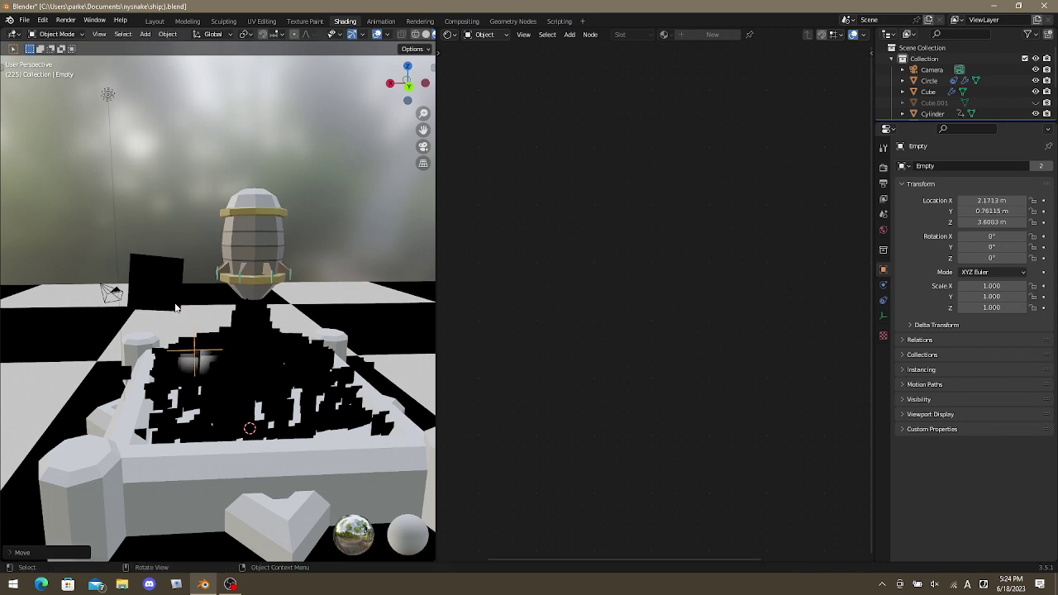
# Select the exhaust plane and set its Mapping node Scale to 0.2 on all three axes.
pyautogui.click(175, 308)
pyautogui.scroll(3, 688, 356)
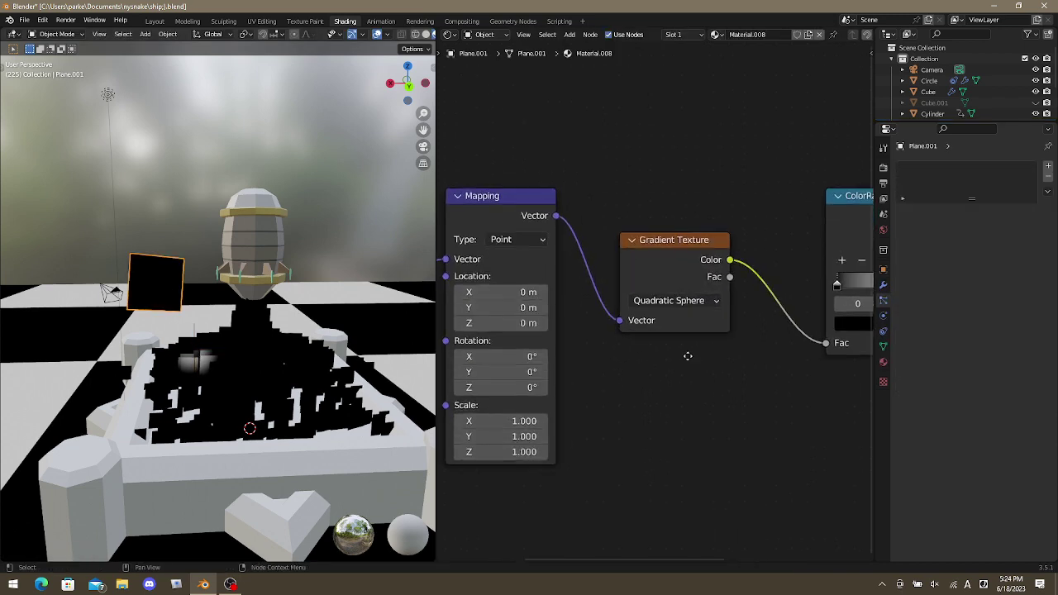
pyautogui.moveTo(688, 356); pyautogui.dragTo(541, 418, button='middle')
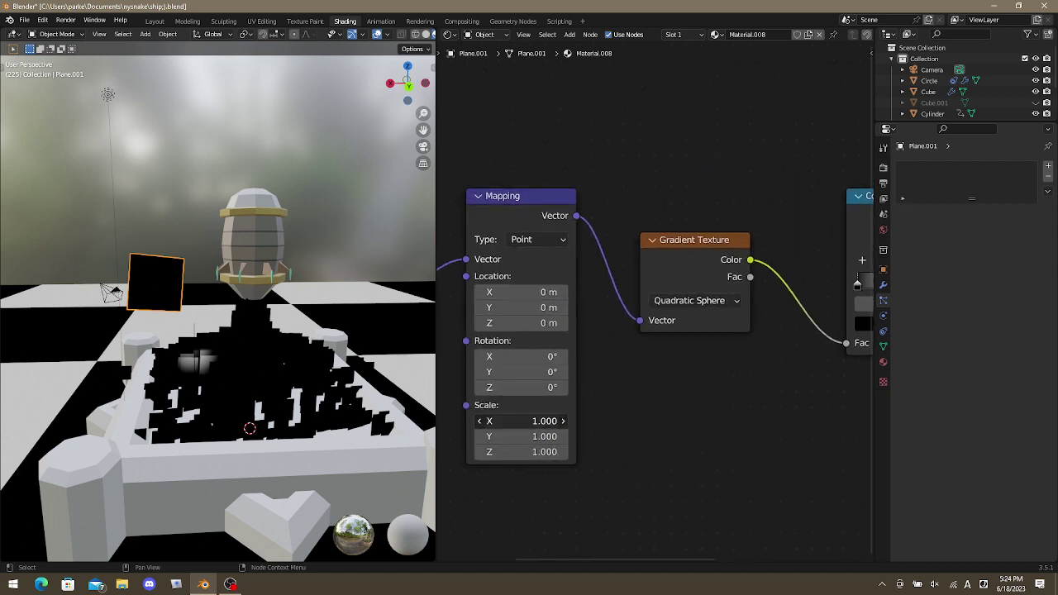
pyautogui.keyDown('alt'); pyautogui.moveTo(529, 421); pyautogui.dragTo(505, 421); pyautogui.keyUp('alt')
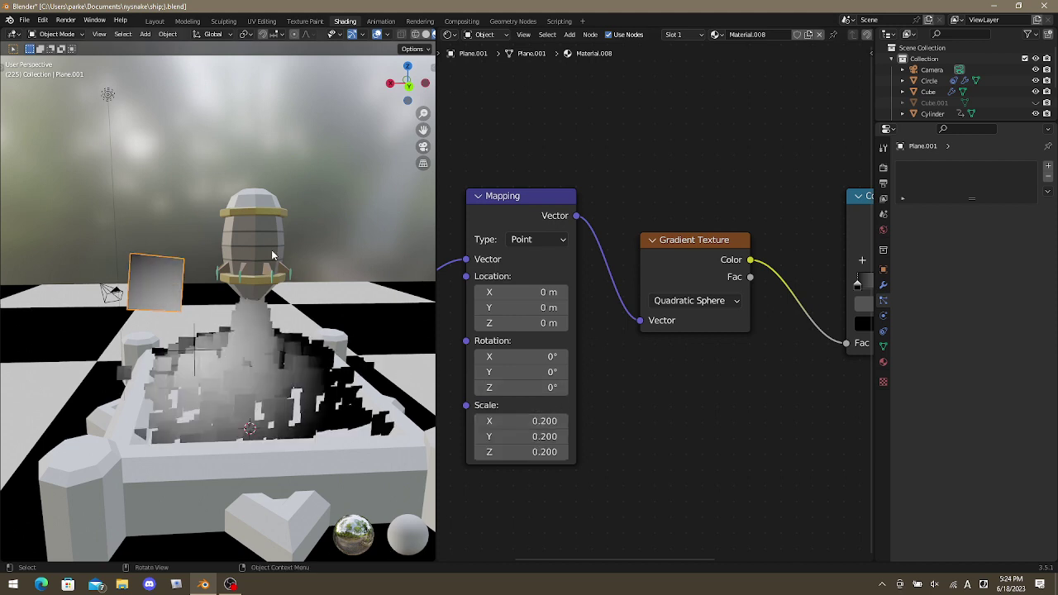
# Add a Copy Transforms constraint to the Empty with Cylinder as its target.
pyautogui.click(195, 351)
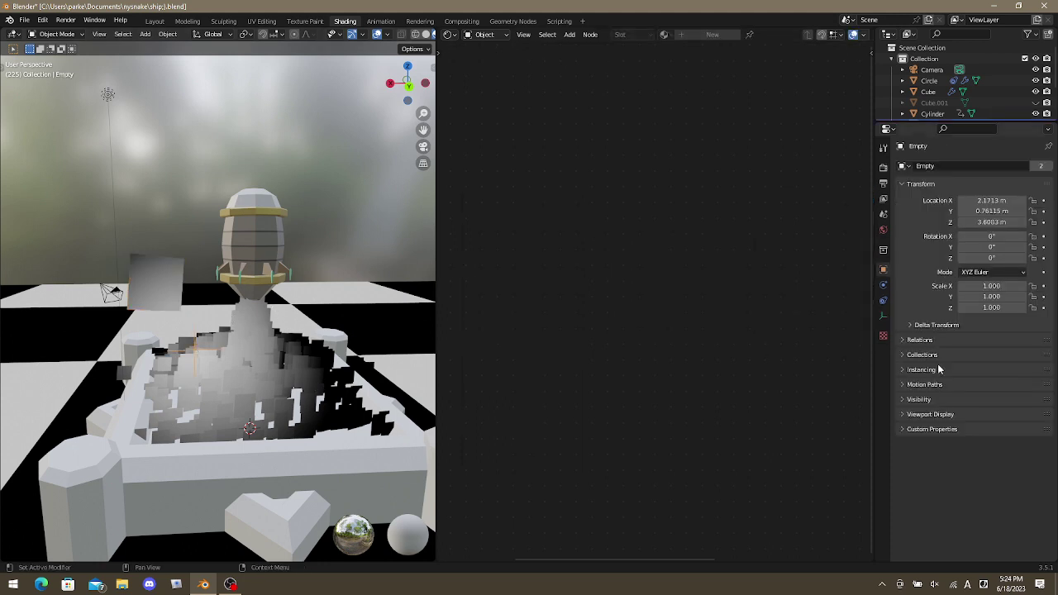
pyautogui.click(884, 300)
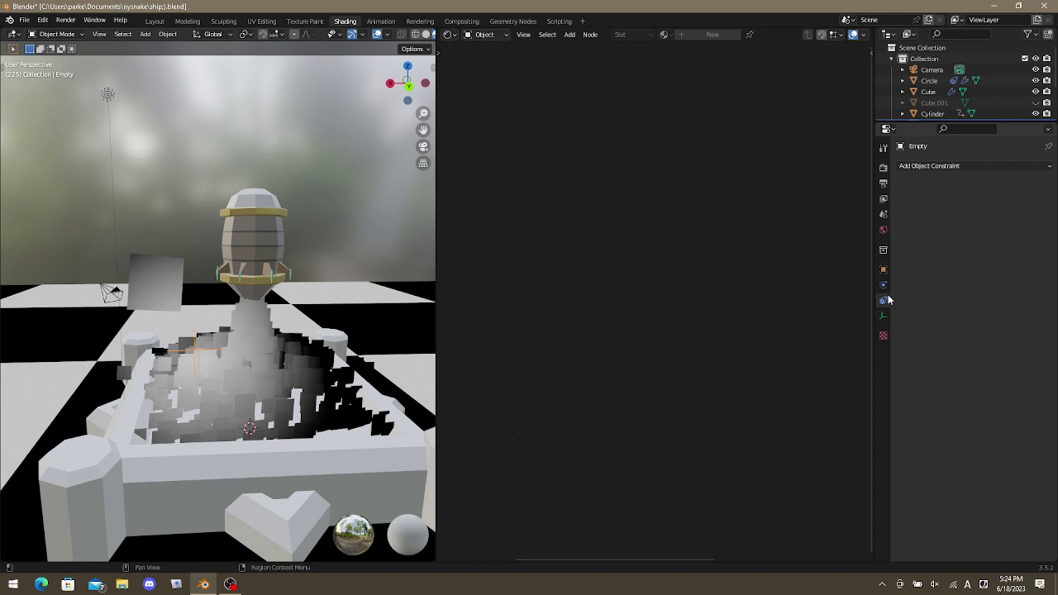
pyautogui.click(950, 168)
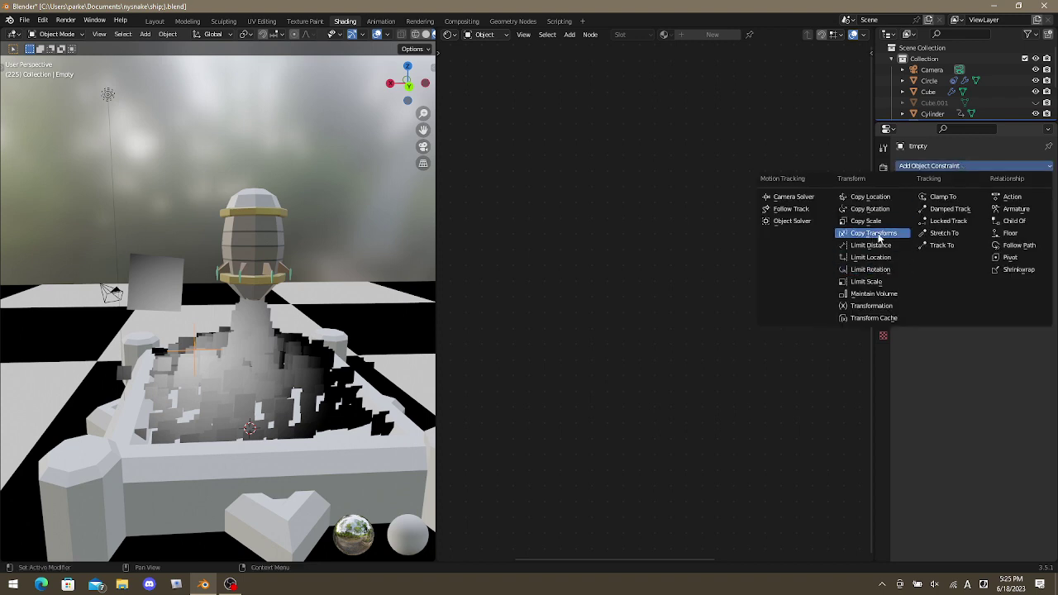
pyautogui.click(874, 234)
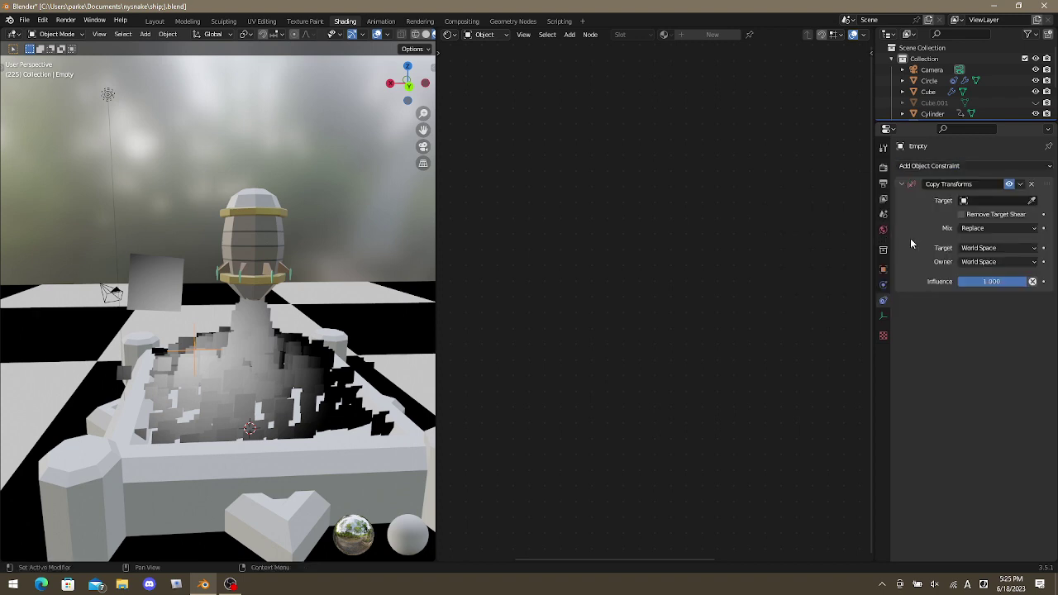
pyautogui.click(1019, 203)
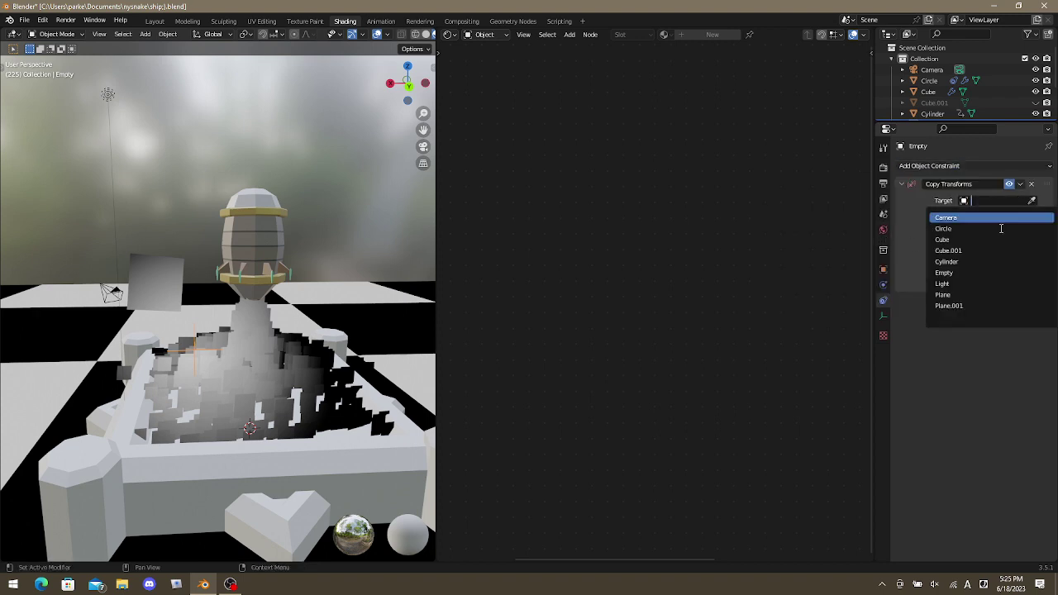
pyautogui.click(971, 261)
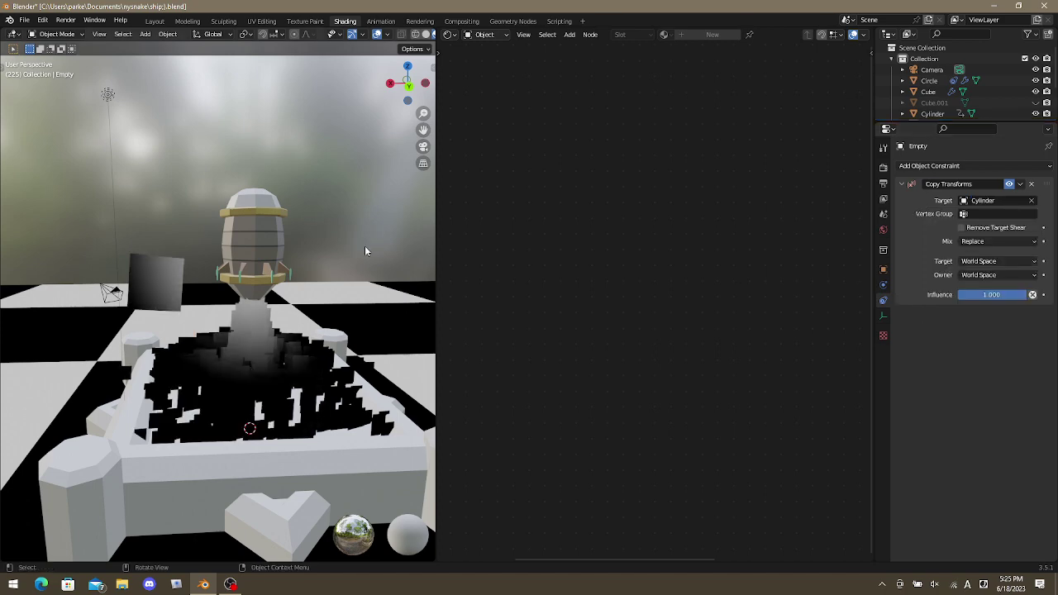
# Play the animation to check the gradient on the moving rocket's exhaust, and select the exhaust plane.
pyautogui.moveTo(366, 246); pyautogui.dragTo(348, 237, button='middle')
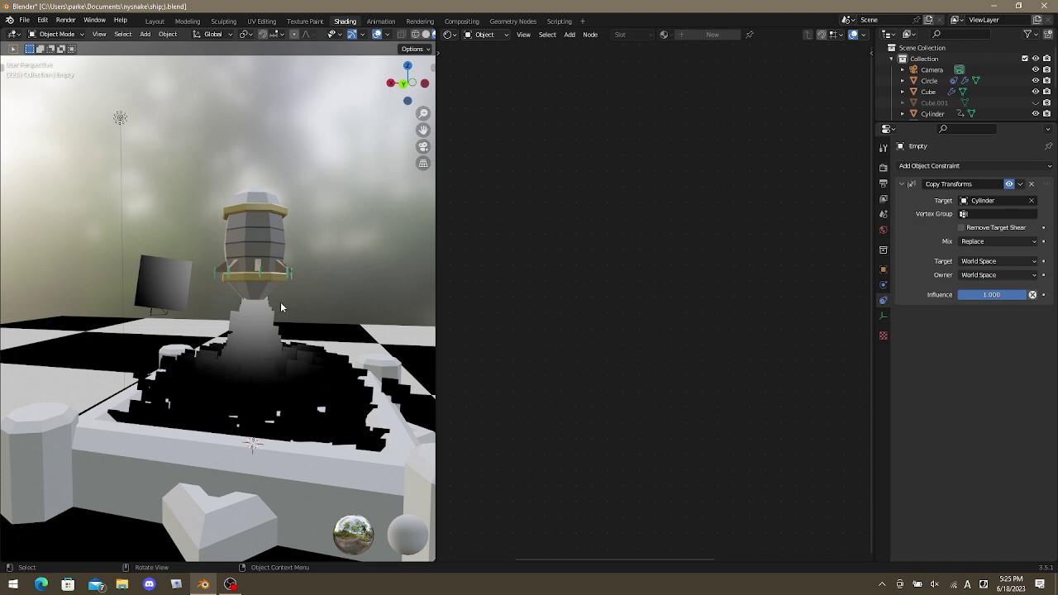
pyautogui.press('space')
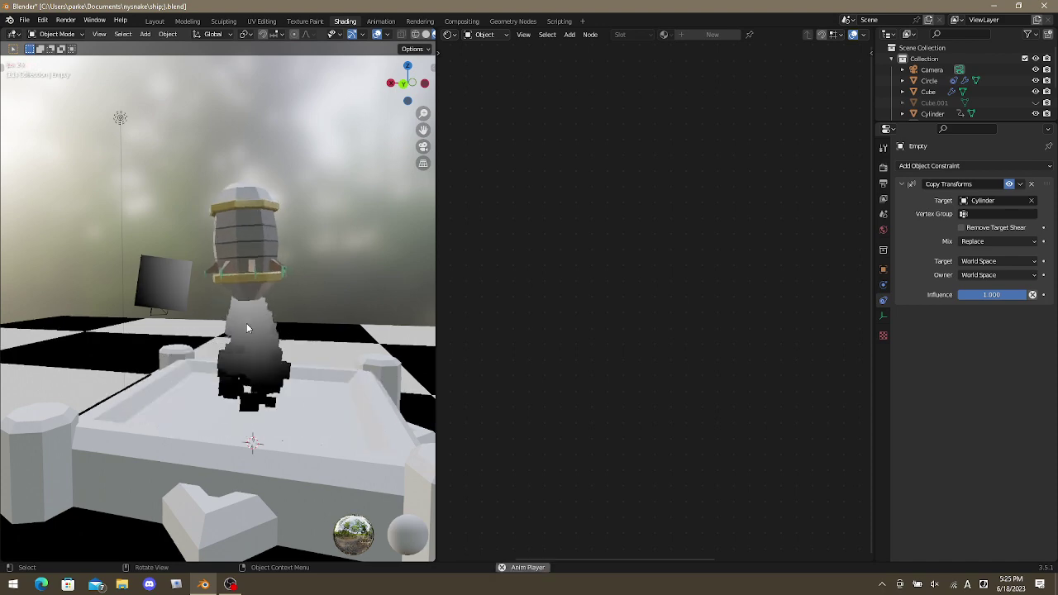
pyautogui.click(168, 263)
pyautogui.moveTo(310, 311)
pyautogui.mouseDown(button='middle')
pyautogui.moveTo(431, 386)
pyautogui.moveTo(404, 320)
pyautogui.moveTo(325, 316)
pyautogui.mouseUp(button='middle')
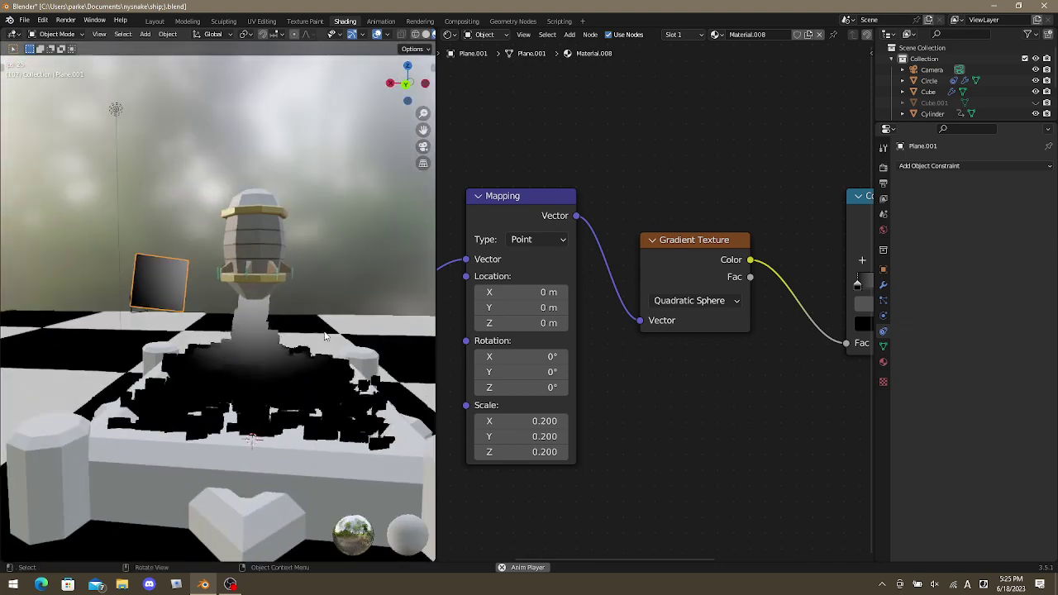
# Set the Mapping node's Scale to 0.1 on X, Y and Z while the animation plays.
pyautogui.moveTo(732, 401); pyautogui.dragTo(455, 416, button='middle')
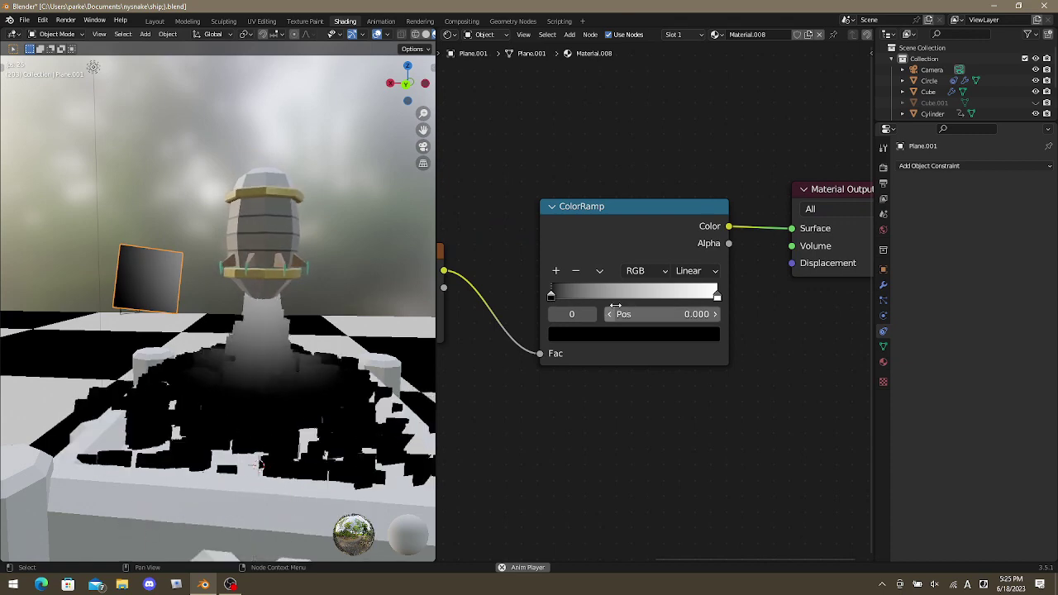
pyautogui.click(563, 335)
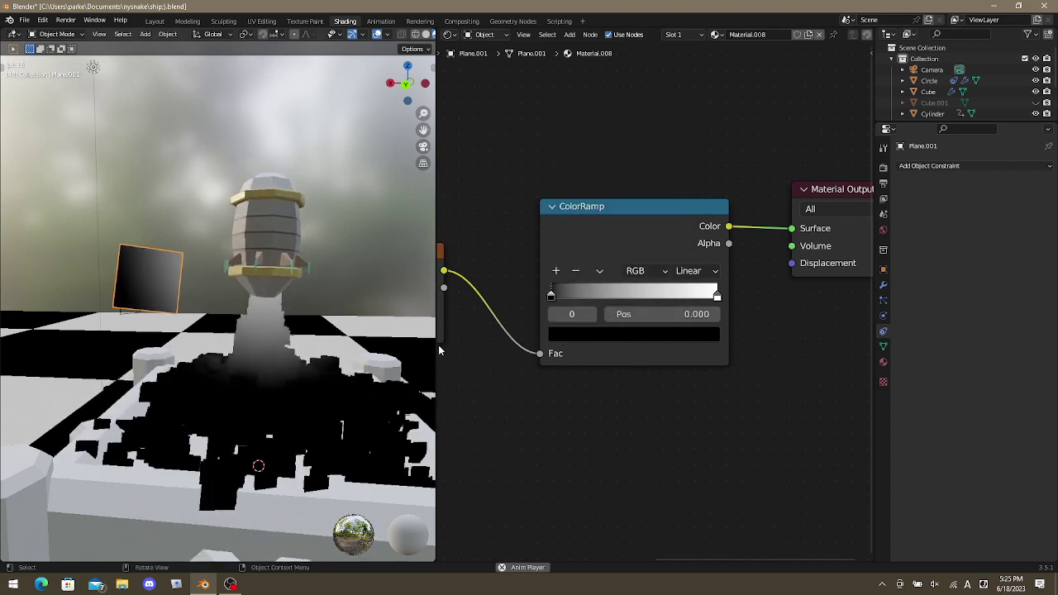
pyautogui.moveTo(438, 350); pyautogui.dragTo(738, 346, button='middle')
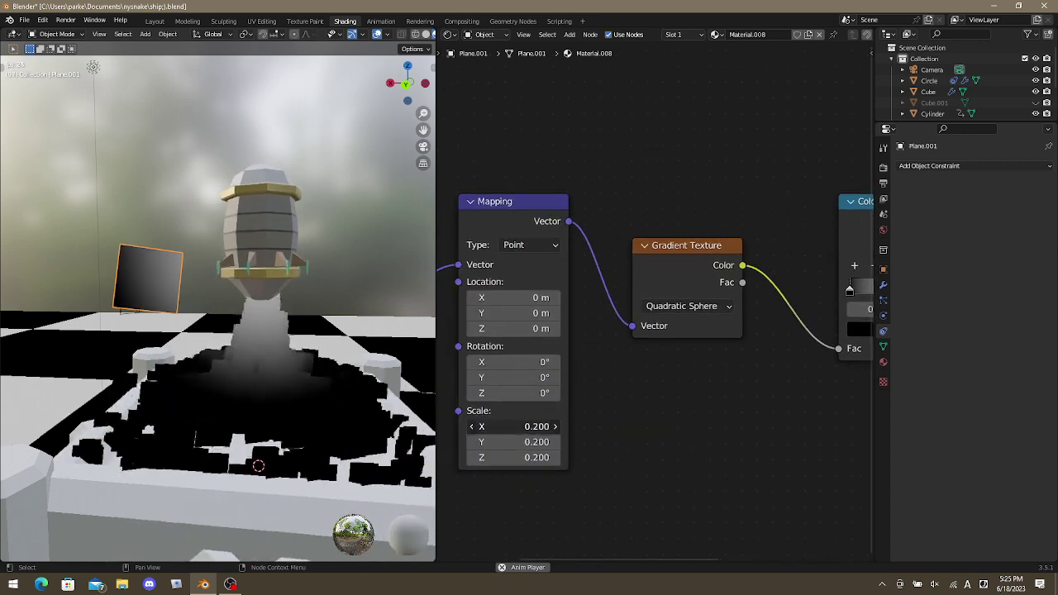
pyautogui.moveTo(536, 427); pyautogui.dragTo(538, 423)
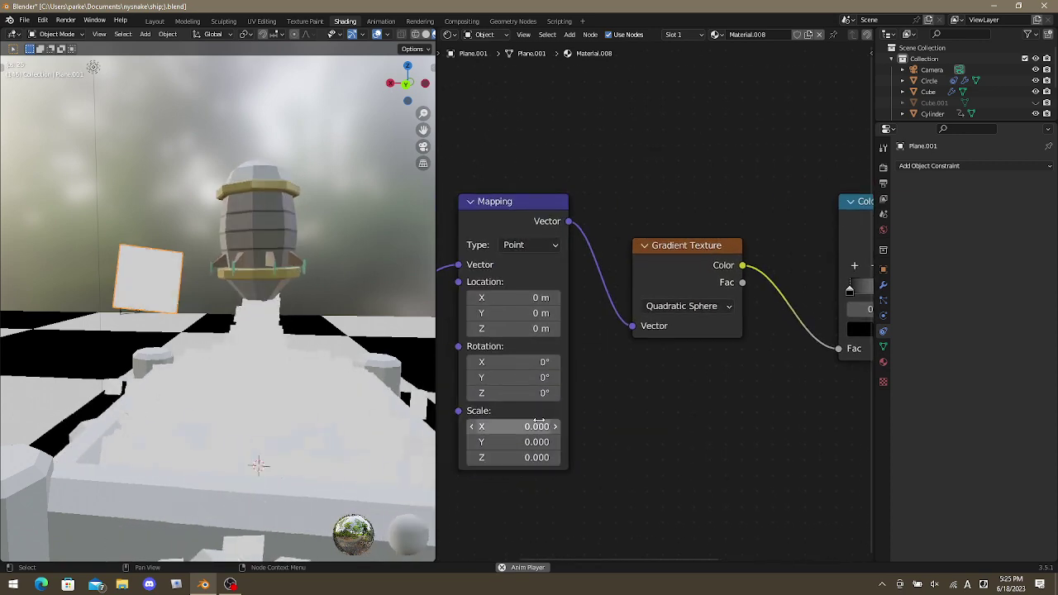
pyautogui.click(516, 426)
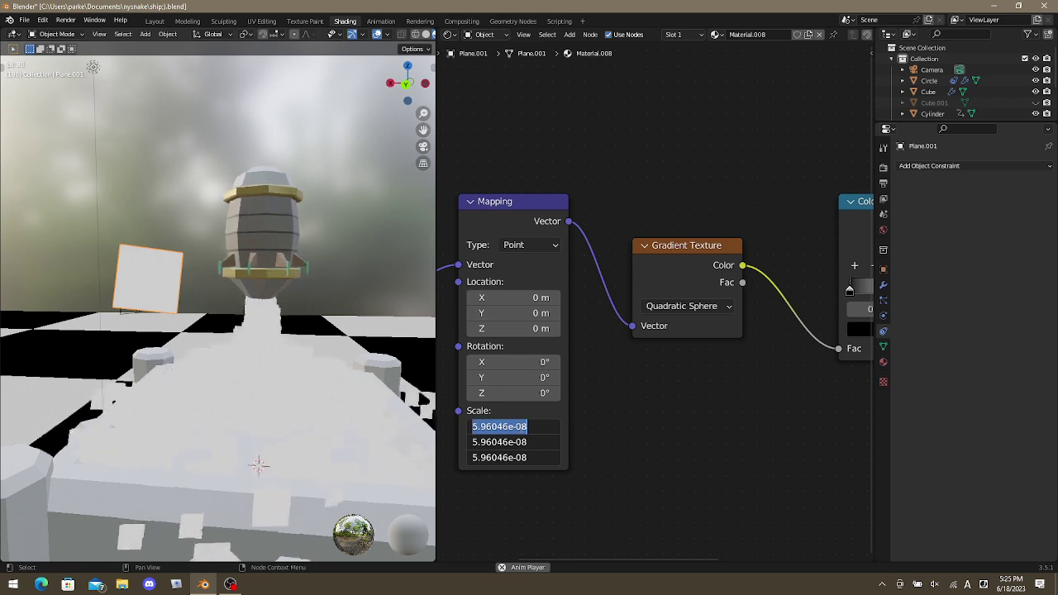
pyautogui.press('Return')
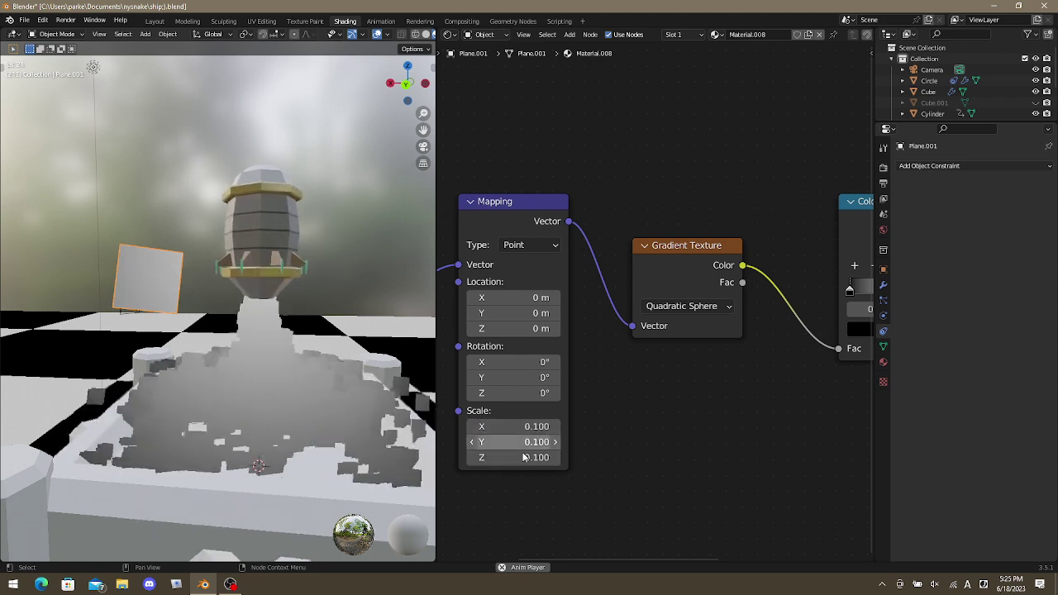
# Try pale yellow for the ColorRamp's stop at position 1, and settle on a pale peach colour.
pyautogui.moveTo(747, 395); pyautogui.dragTo(576, 430, button='middle')
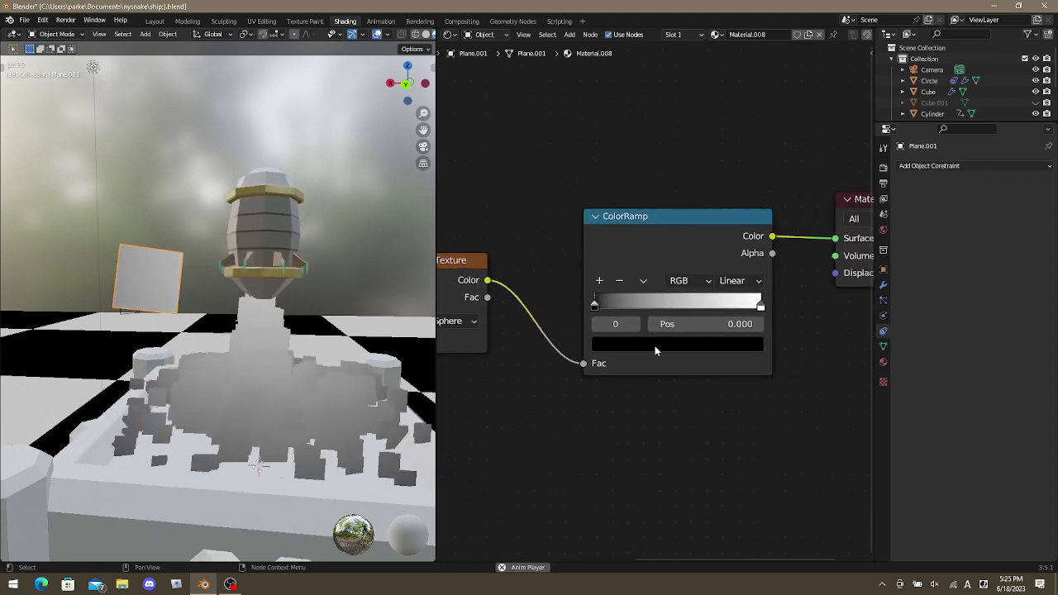
pyautogui.click(759, 305)
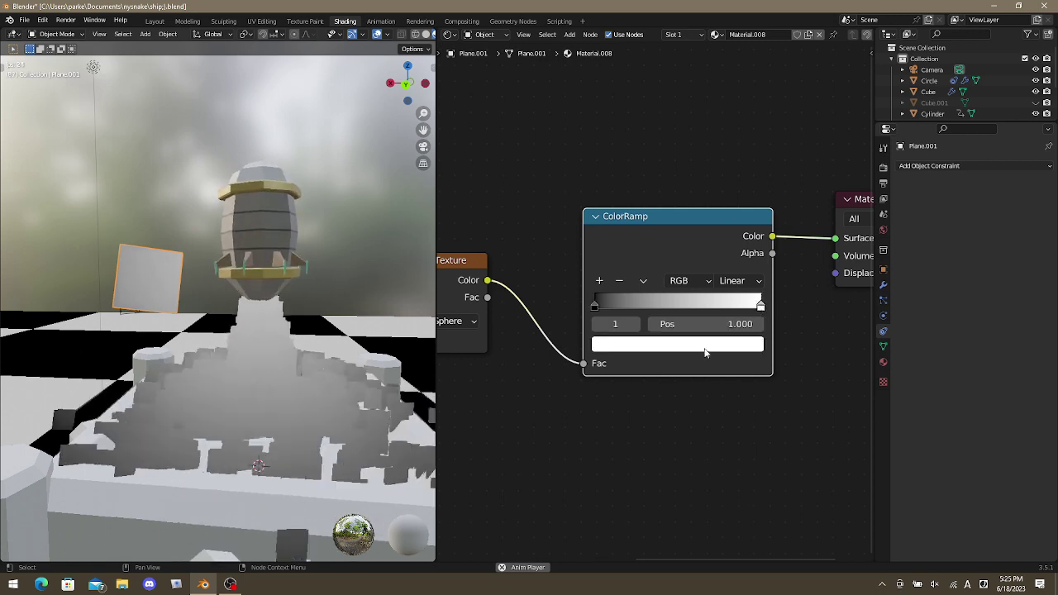
pyautogui.click(676, 346)
pyautogui.moveTo(657, 178)
pyautogui.mouseDown()
pyautogui.moveTo(650, 206)
pyautogui.moveTo(637, 189)
pyautogui.mouseUp()
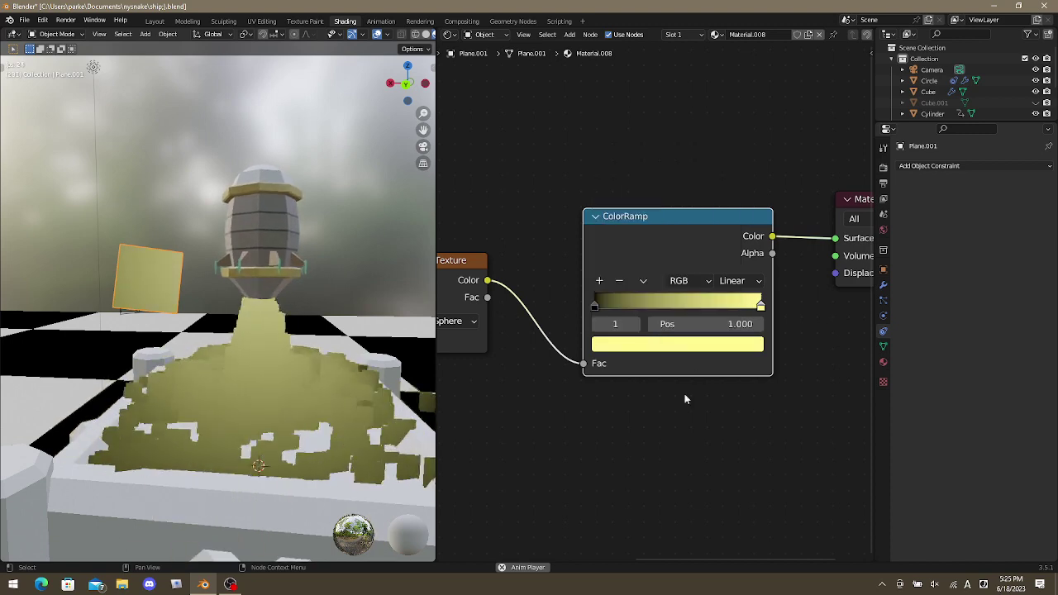
pyautogui.click(723, 342)
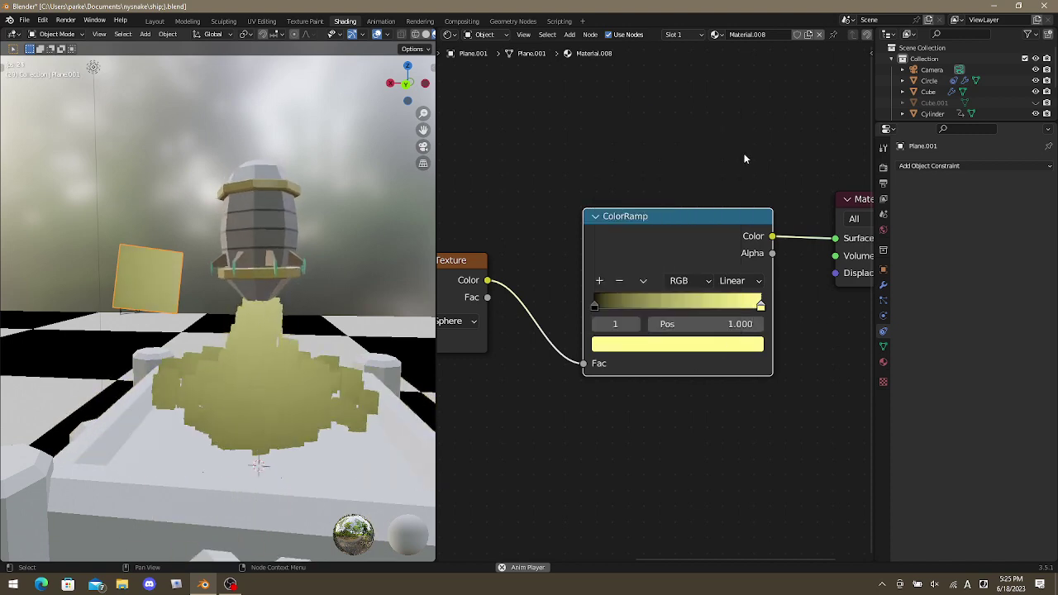
pyautogui.click(674, 345)
pyautogui.moveTo(647, 188); pyautogui.dragTo(650, 189)
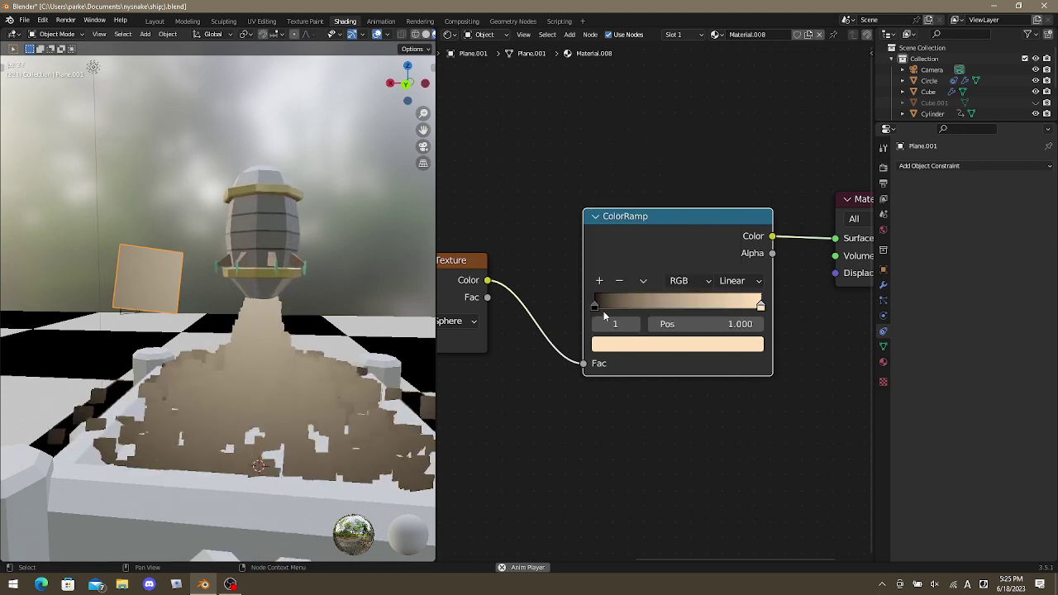
# Add two stops to the ColorRamp, then try yellow-green for the second one and settle on red at position 0.595.
pyautogui.click(600, 282)
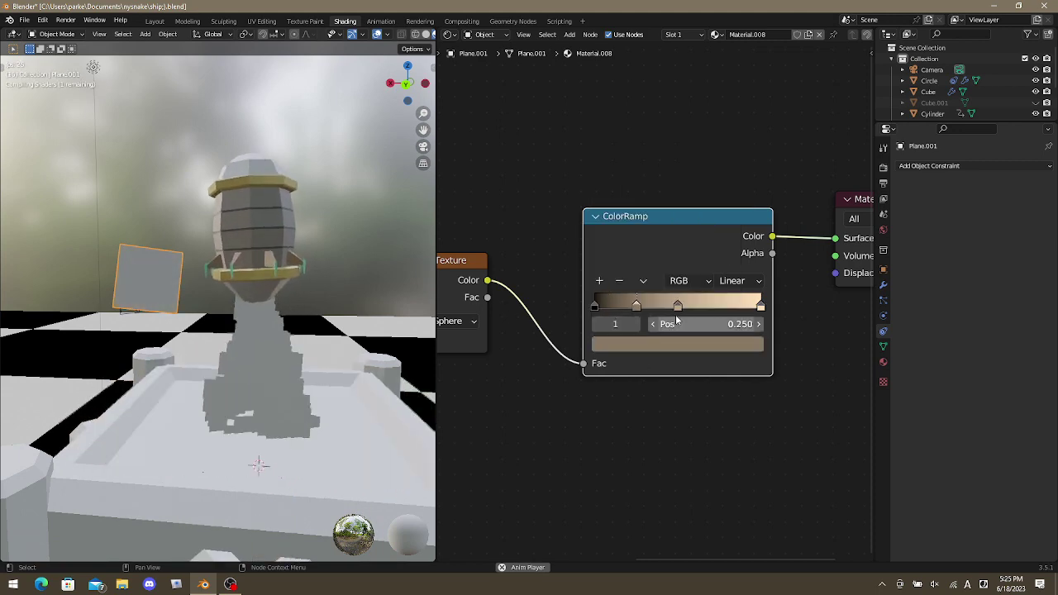
pyautogui.click(651, 344)
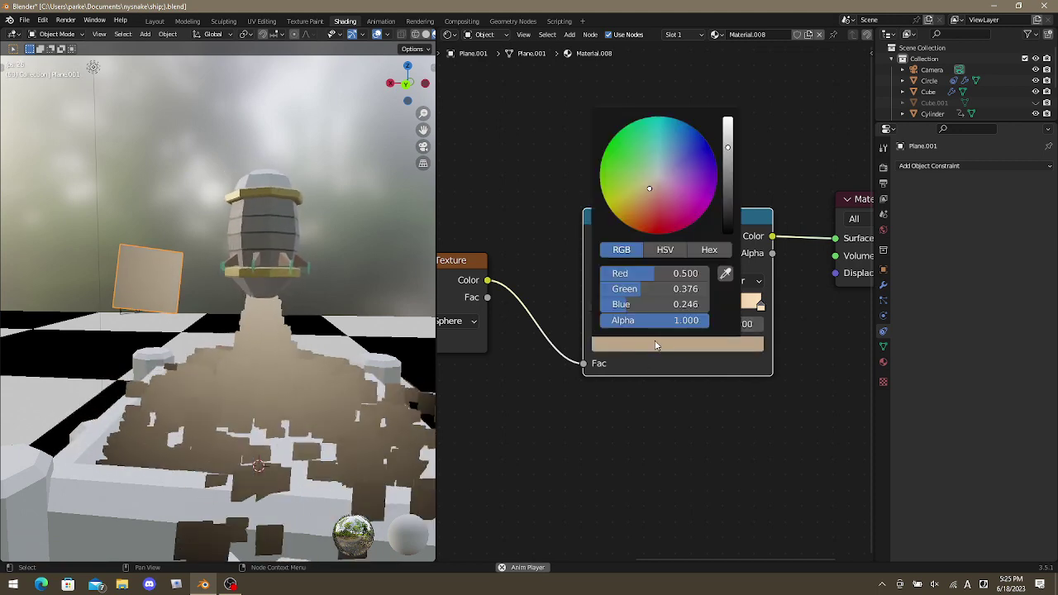
pyautogui.moveTo(643, 218); pyautogui.dragTo(645, 188)
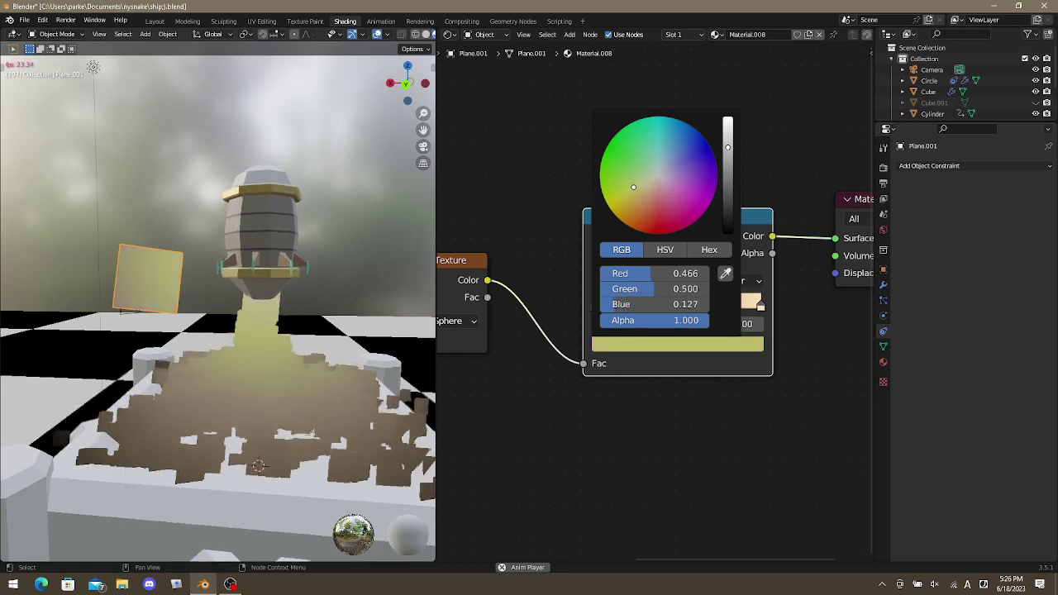
pyautogui.click(680, 346)
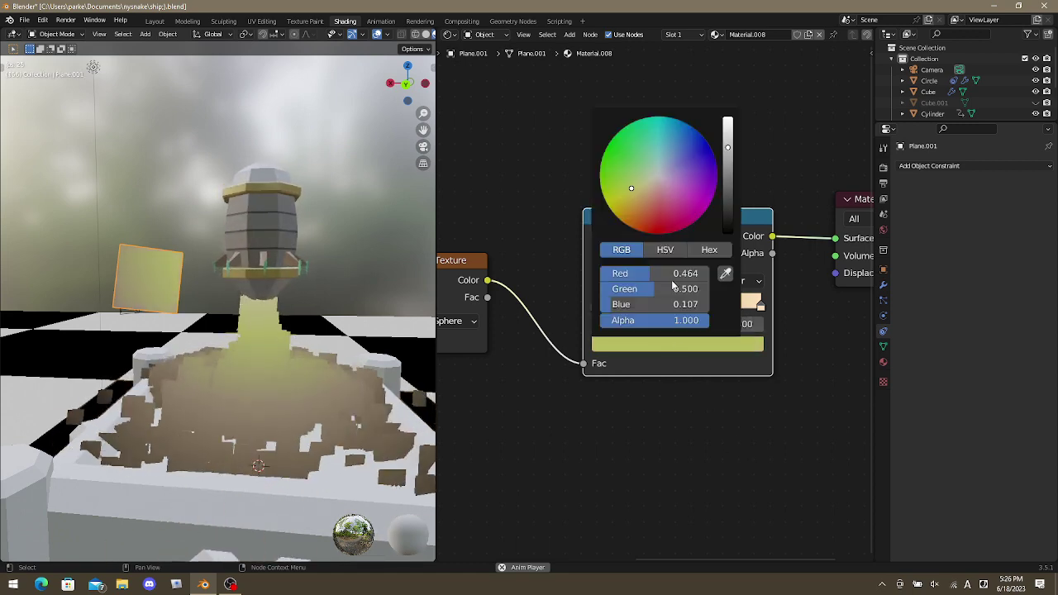
pyautogui.click(656, 220)
pyautogui.moveTo(656, 220); pyautogui.dragTo(656, 229)
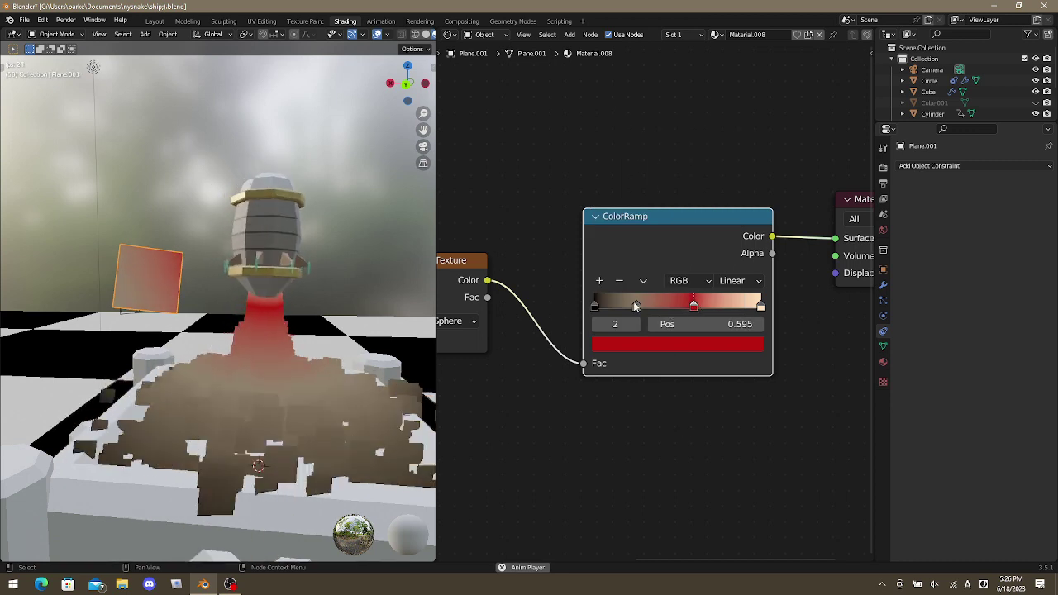
# Move the ColorRamp's first added stop to position 0.286 and colour it bright orange.
pyautogui.moveTo(634, 307); pyautogui.dragTo(628, 307)
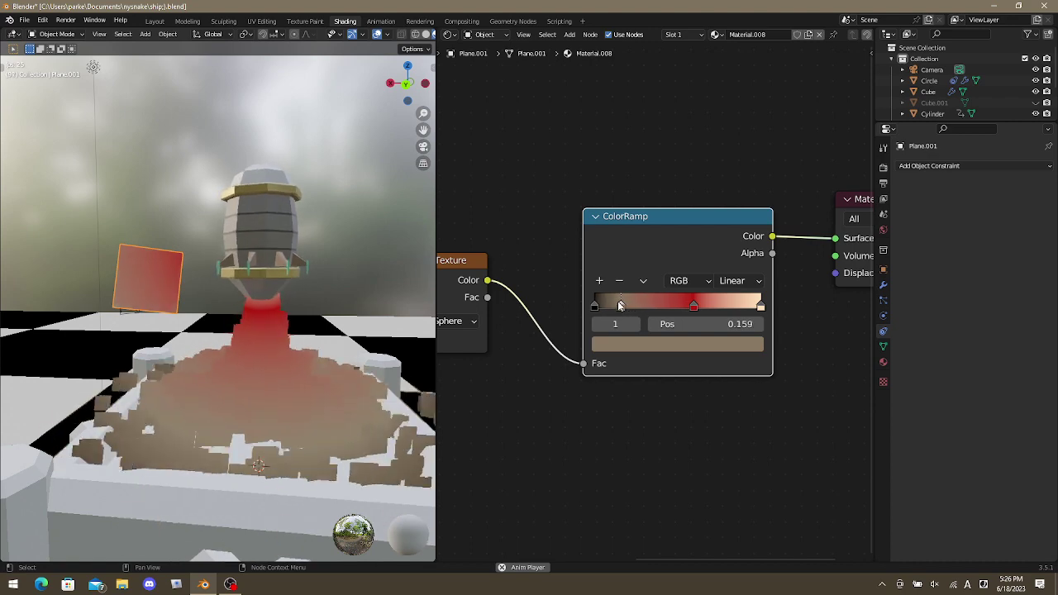
pyautogui.click(648, 344)
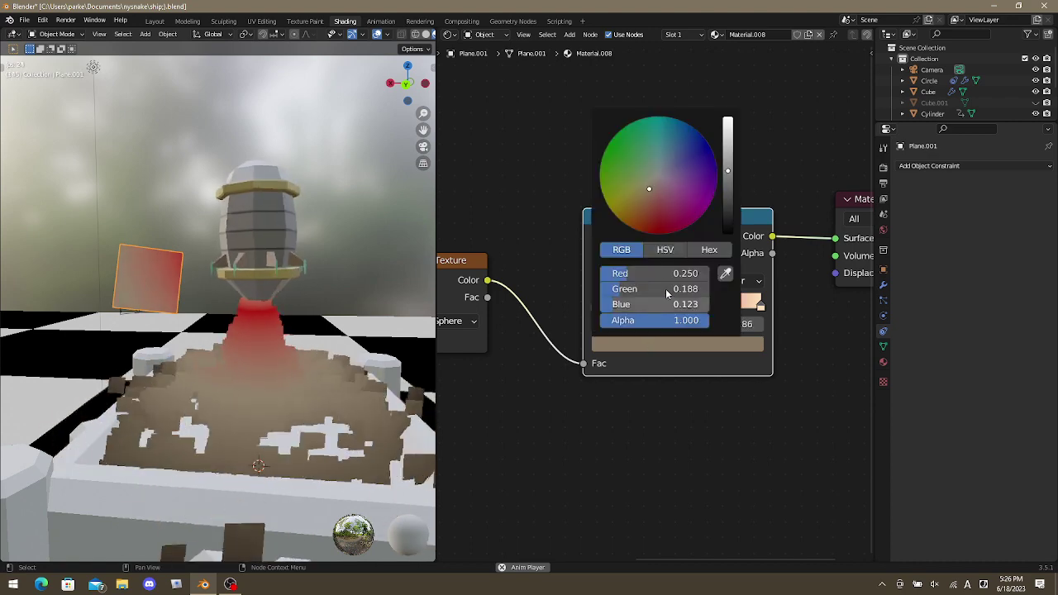
pyautogui.moveTo(729, 169); pyautogui.dragTo(728, 120)
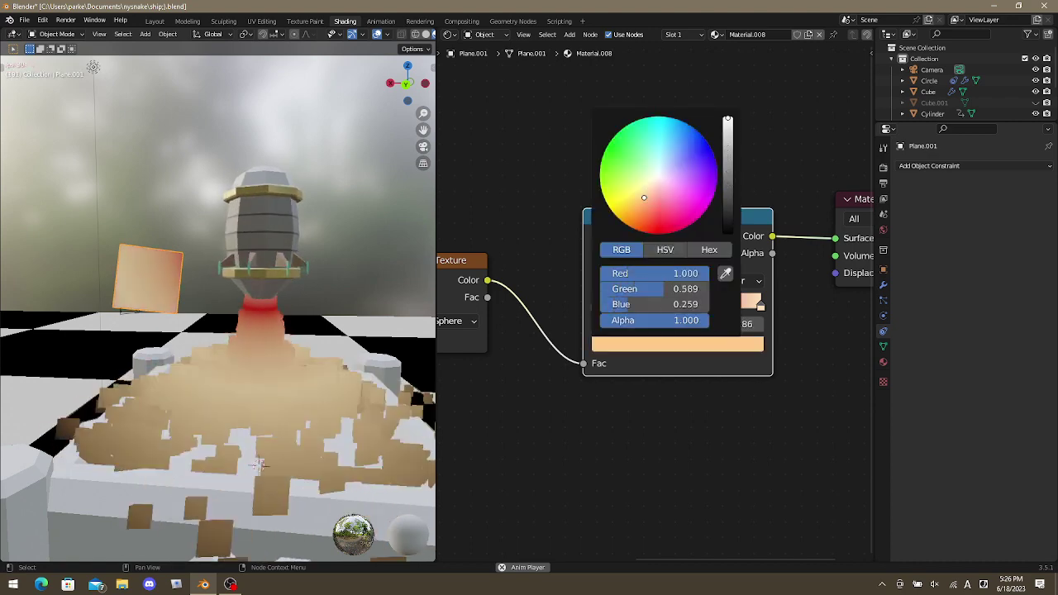
pyautogui.moveTo(637, 202); pyautogui.dragTo(637, 209)
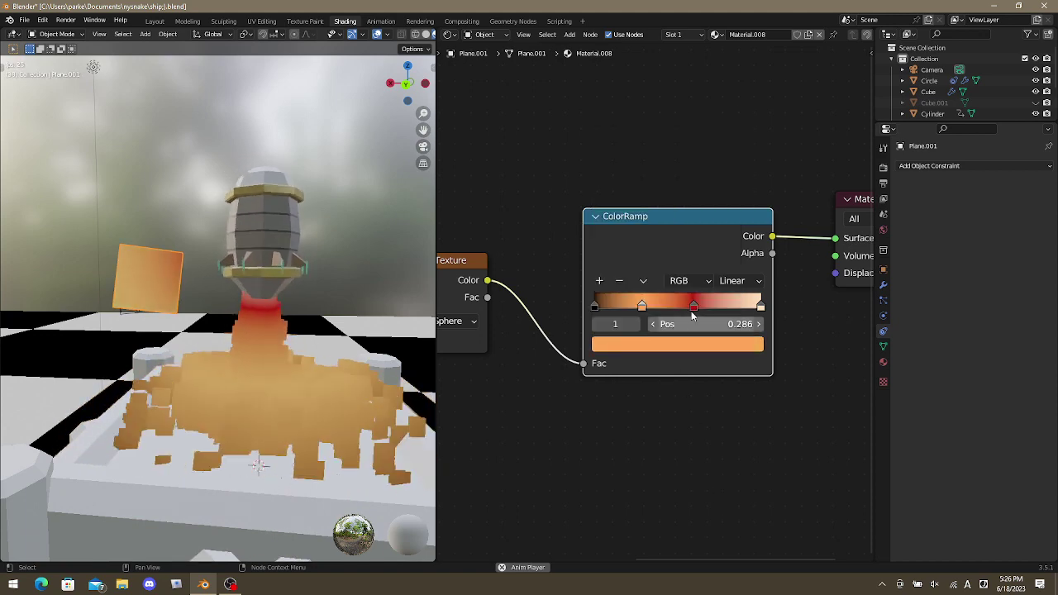
# Brighten the ColorRamp's red stop and make the stop at position 1 pure white.
pyautogui.click(693, 309)
pyautogui.click(694, 342)
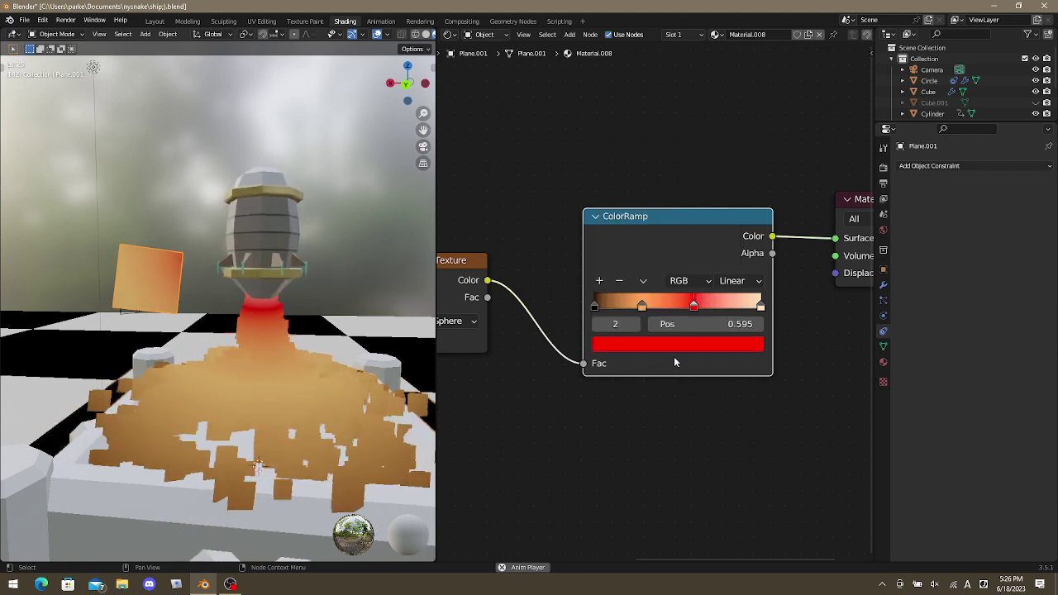
pyautogui.click(762, 307)
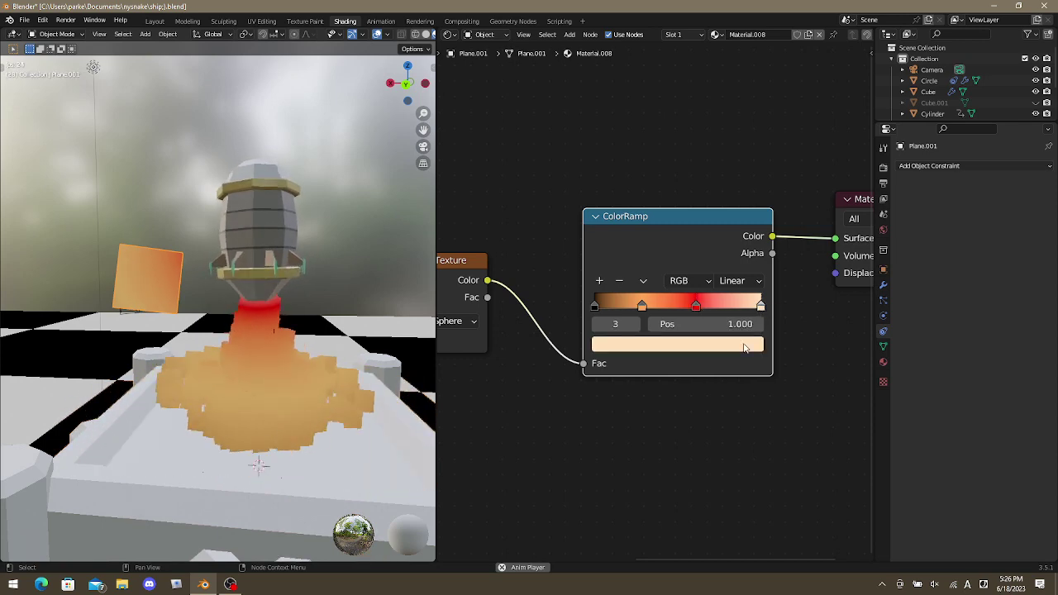
pyautogui.click(745, 344)
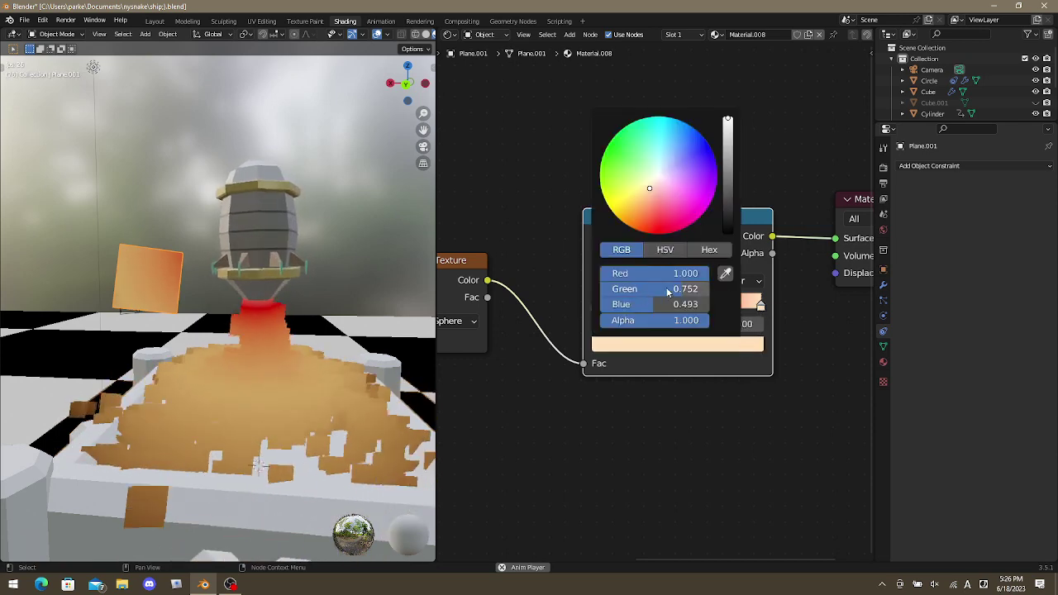
pyautogui.moveTo(662, 289); pyautogui.dragTo(709, 289)
pyautogui.moveTo(661, 304); pyautogui.dragTo(711, 311)
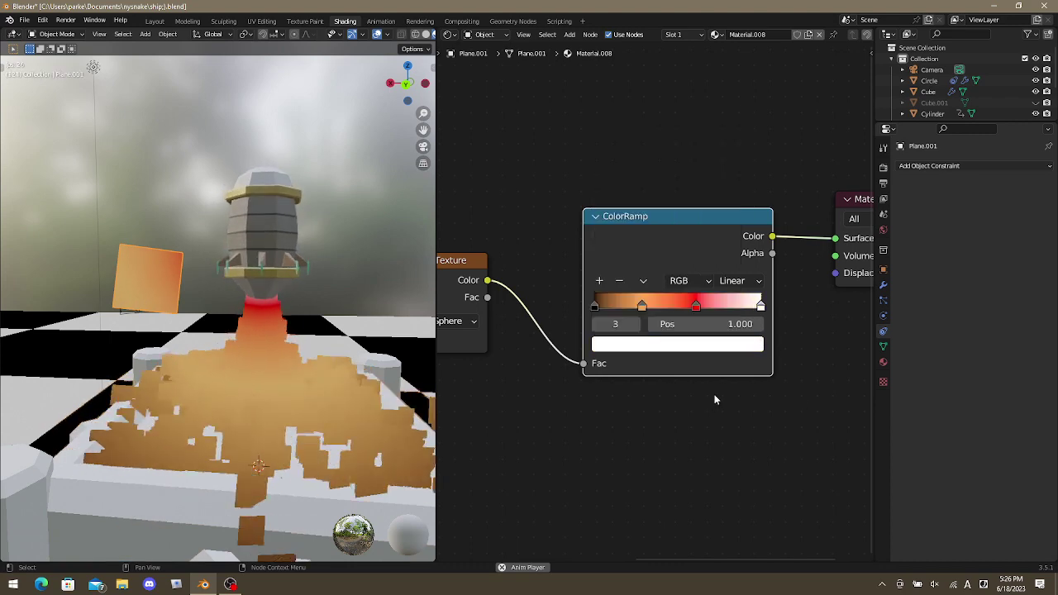
# Place the ColorRamp's red stop at position 0.605 and its black stop at position 0.086.
pyautogui.click(698, 307)
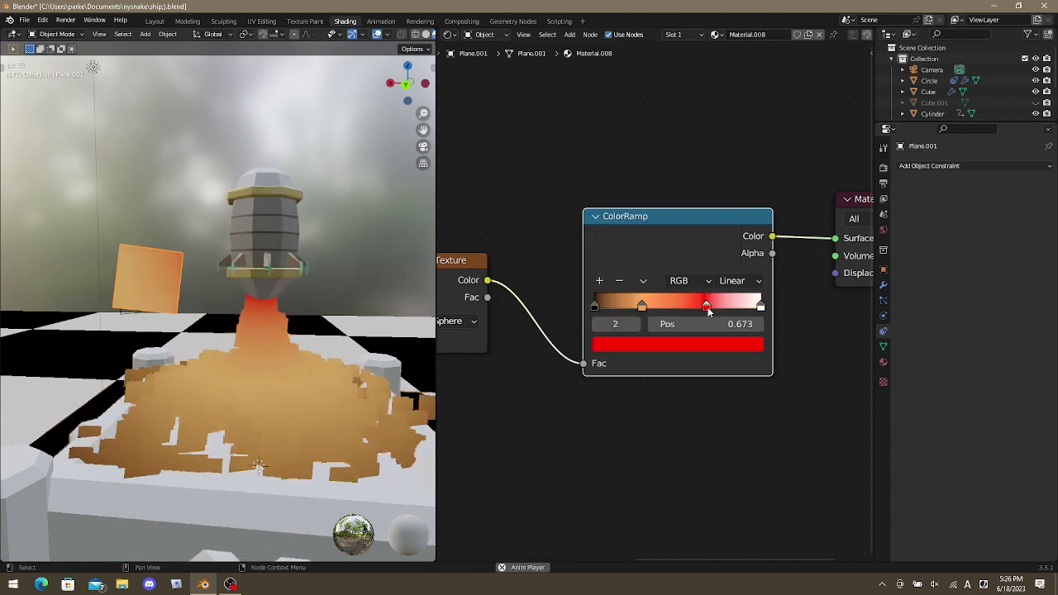
pyautogui.moveTo(699, 310); pyautogui.dragTo(697, 311)
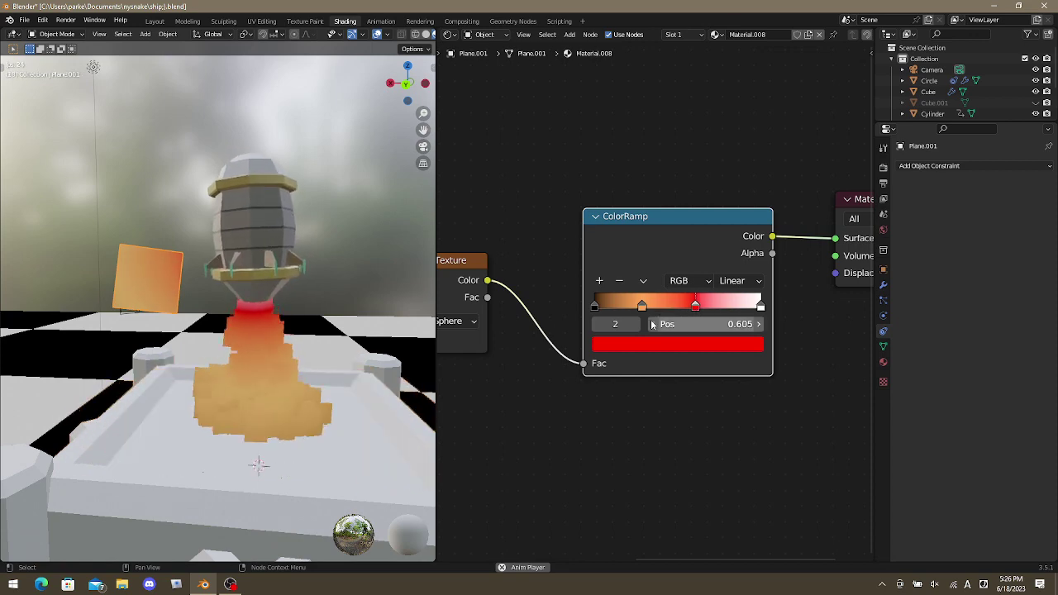
pyautogui.click(599, 309)
pyautogui.moveTo(600, 311); pyautogui.dragTo(612, 312)
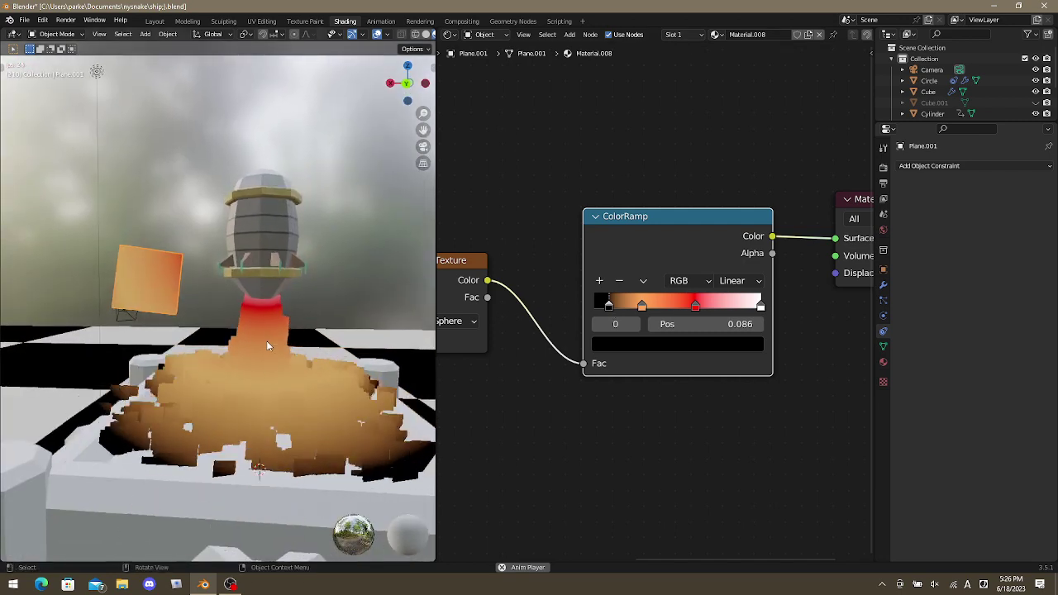
# Insert an Emission shader between the ColorRamp and Material Output nodes and set its Strength to 22.5.
pyautogui.keyDown('ctrl'); pyautogui.scroll(-5, 643, 344); pyautogui.keyUp('ctrl')
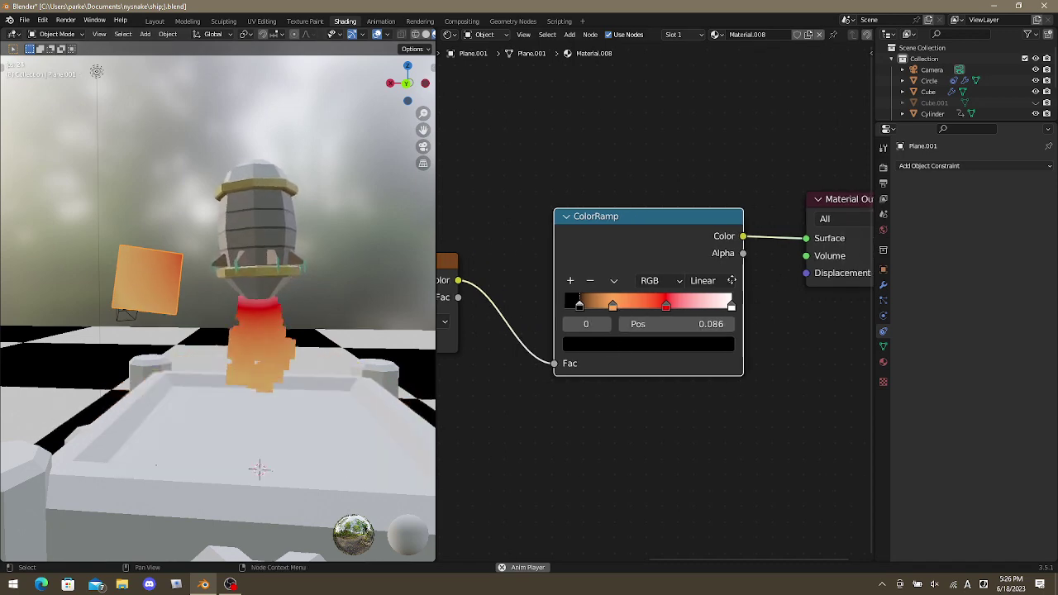
pyautogui.moveTo(739, 237)
pyautogui.mouseDown()
pyautogui.moveTo(744, 254)
pyautogui.moveTo(739, 238)
pyautogui.mouseUp()
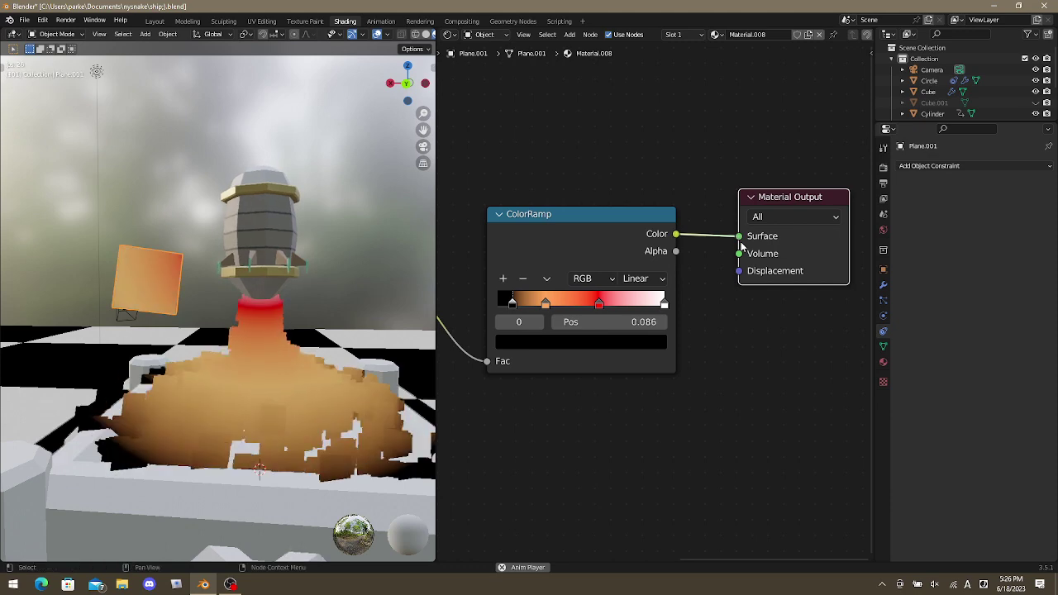
pyautogui.moveTo(716, 361); pyautogui.dragTo(675, 369, button='middle')
pyautogui.hotkey('shift', 'a')
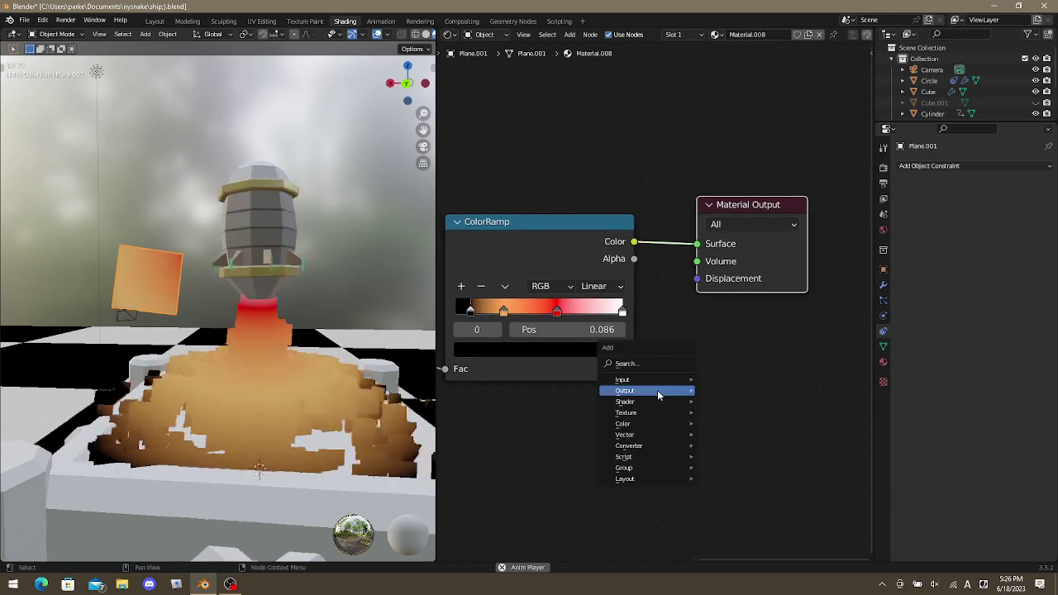
pyautogui.moveTo(634, 426)
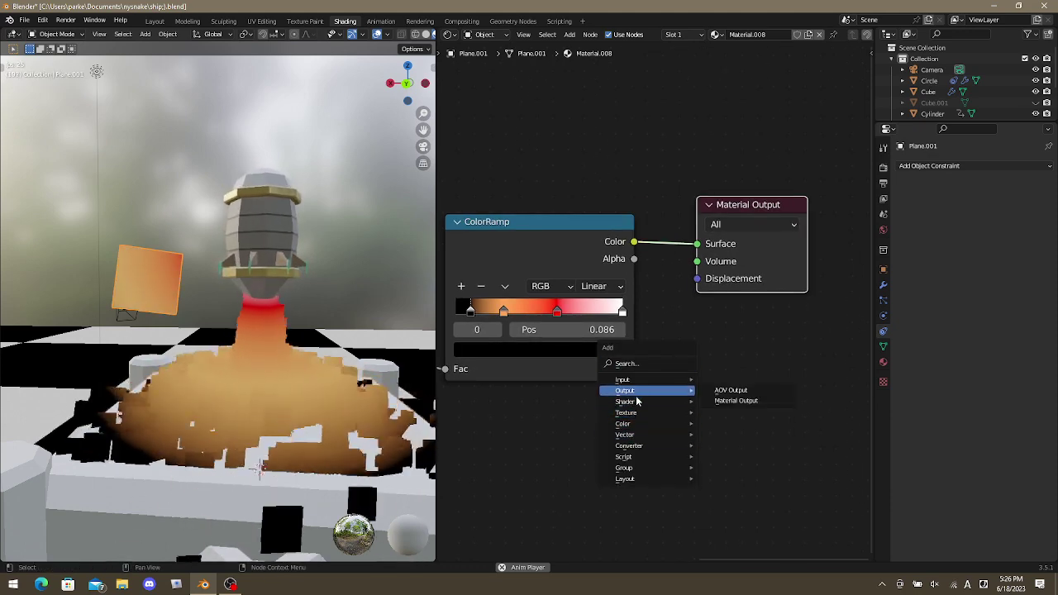
pyautogui.moveTo(647, 401)
pyautogui.click(728, 257)
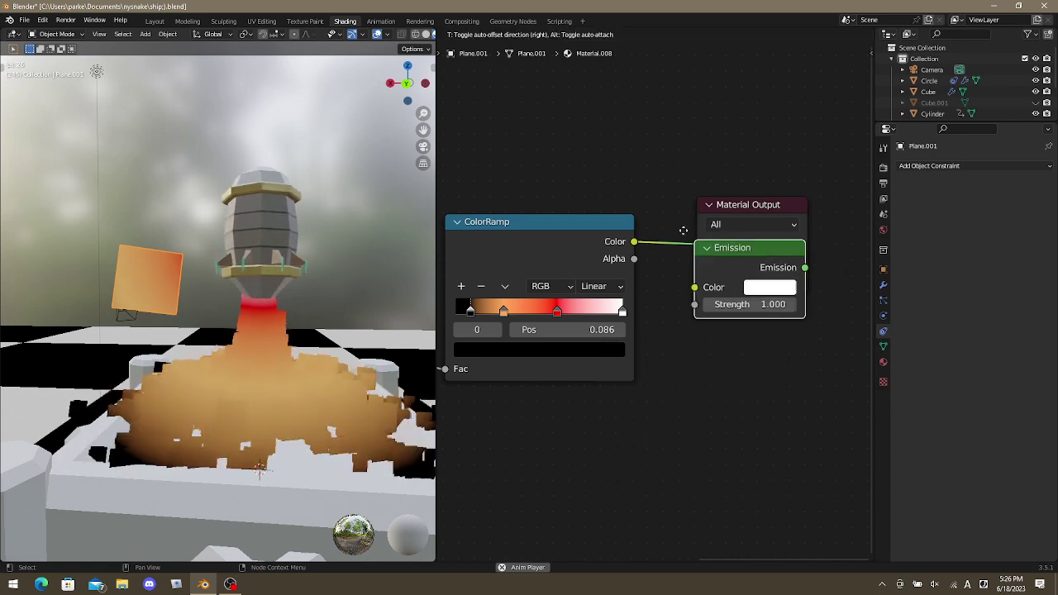
pyautogui.click(736, 227)
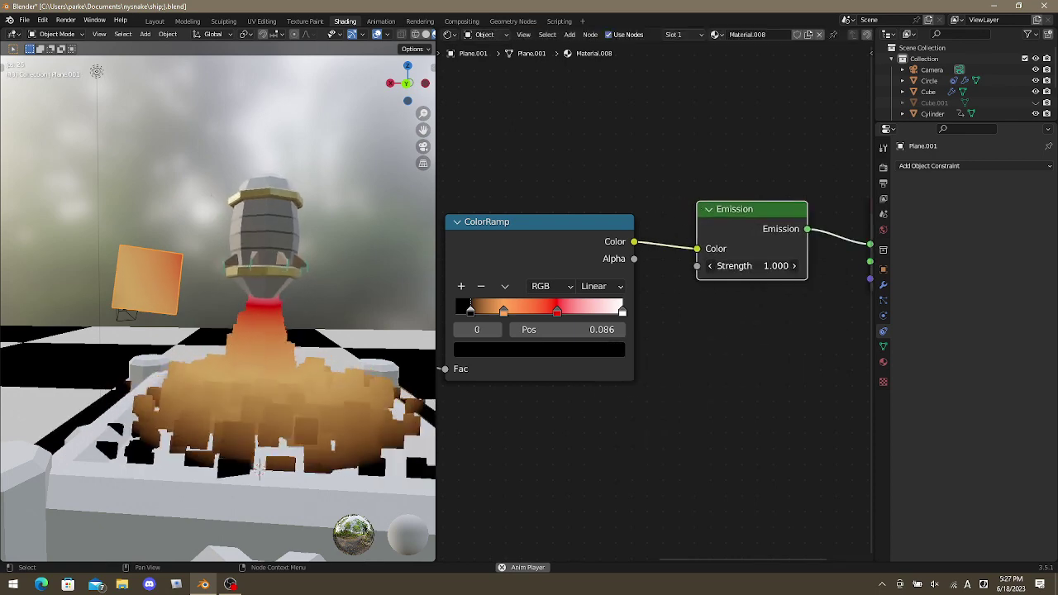
pyautogui.moveTo(753, 265)
pyautogui.mouseDown()
pyautogui.moveTo(827, 265)
pyautogui.moveTo(760, 265)
pyautogui.mouseUp()
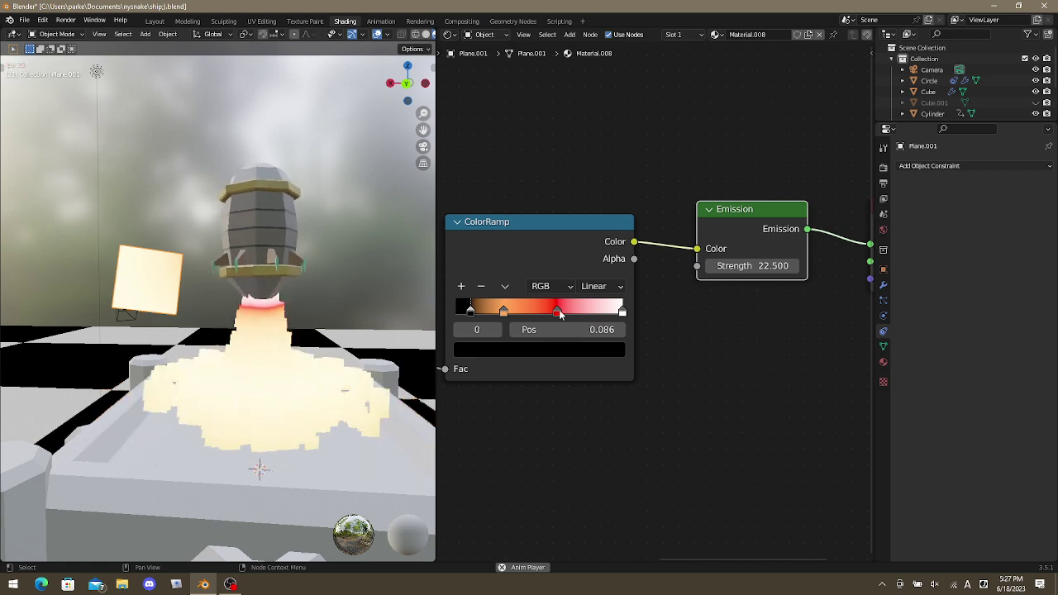
# Move the ColorRamp's red stop to position 0.759 and add another red stop at position 0.523.
pyautogui.moveTo(561, 314); pyautogui.dragTo(586, 314)
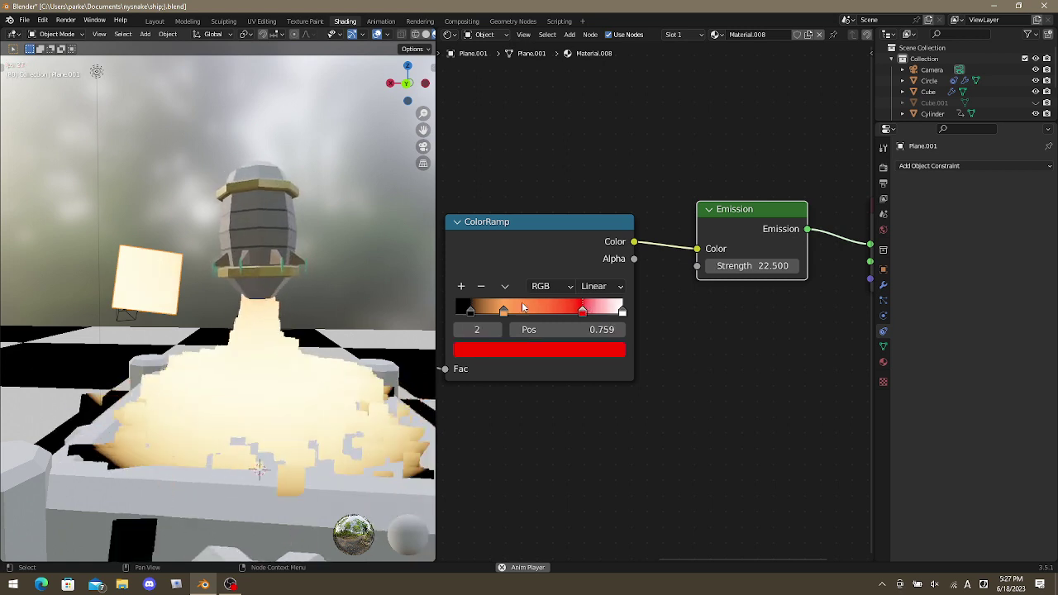
pyautogui.click(461, 287)
pyautogui.click(541, 351)
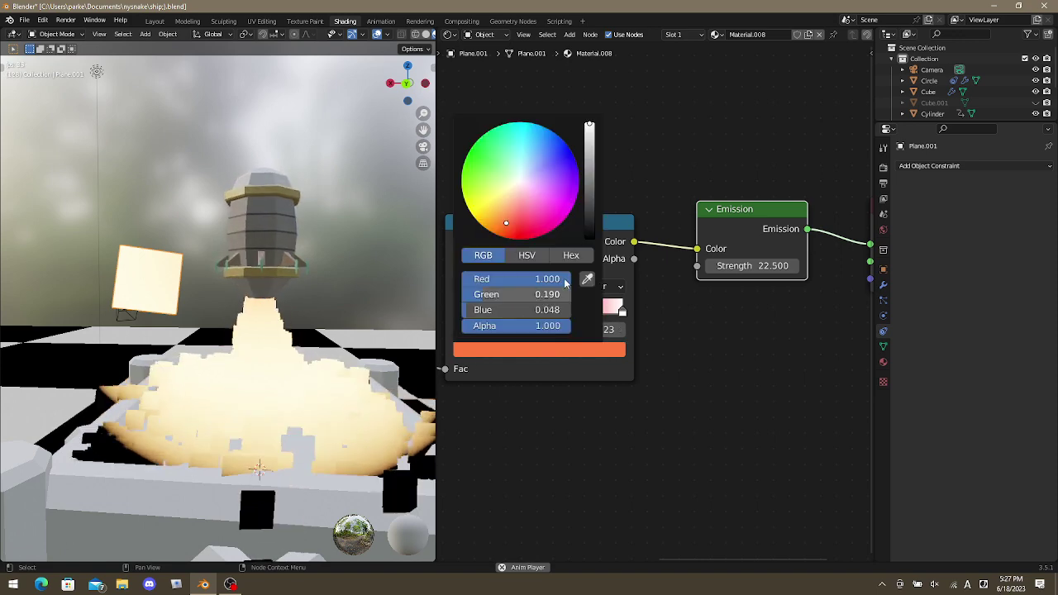
pyautogui.moveTo(533, 221); pyautogui.dragTo(519, 239)
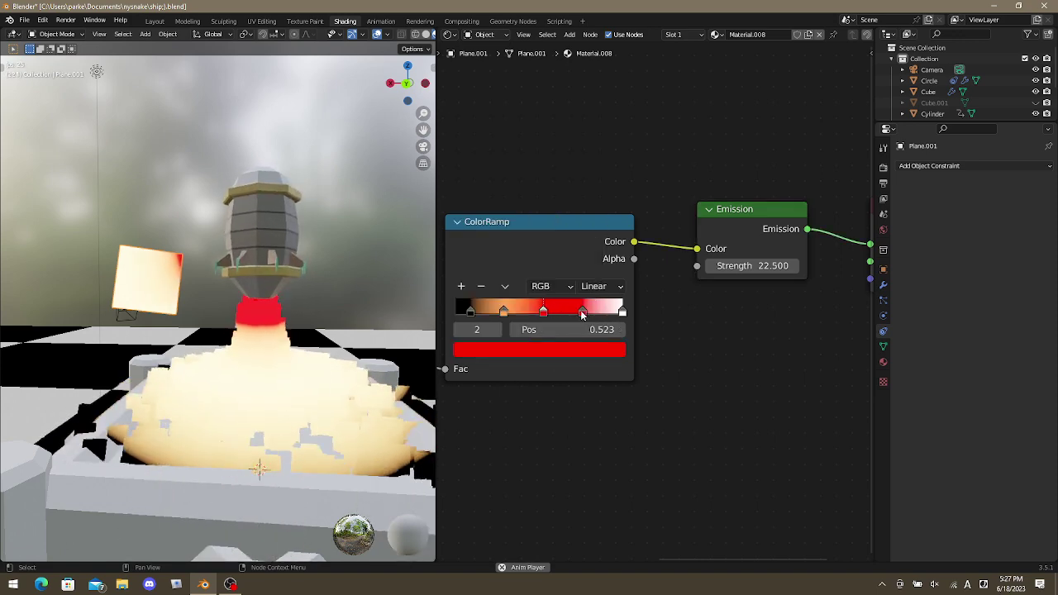
# Try Cardinal and Linear interpolation on the ColorRamp, and settle on B-Spline.
pyautogui.click(590, 288)
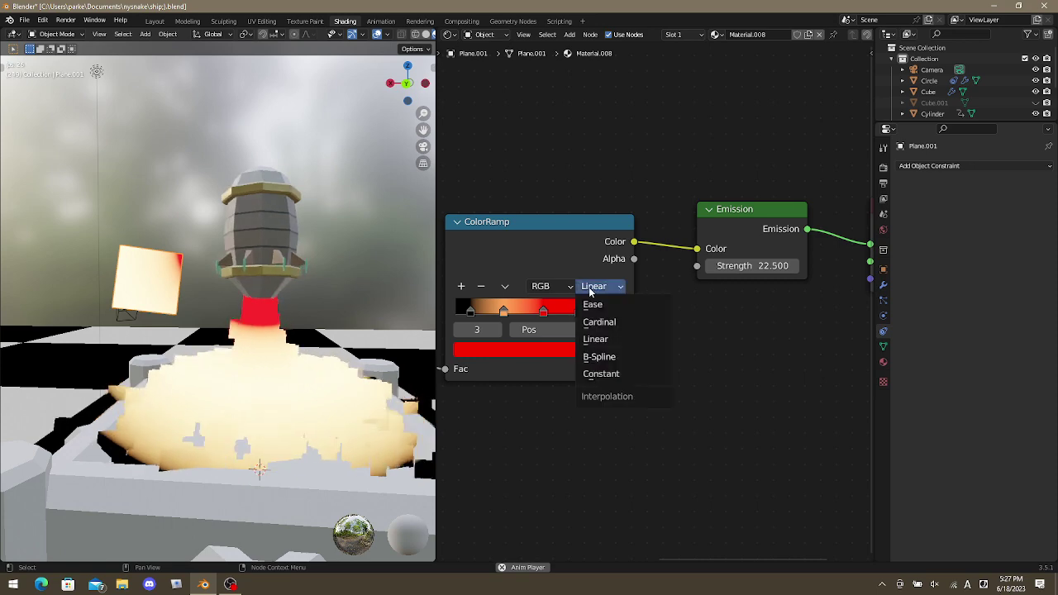
pyautogui.click(602, 322)
pyautogui.click(602, 287)
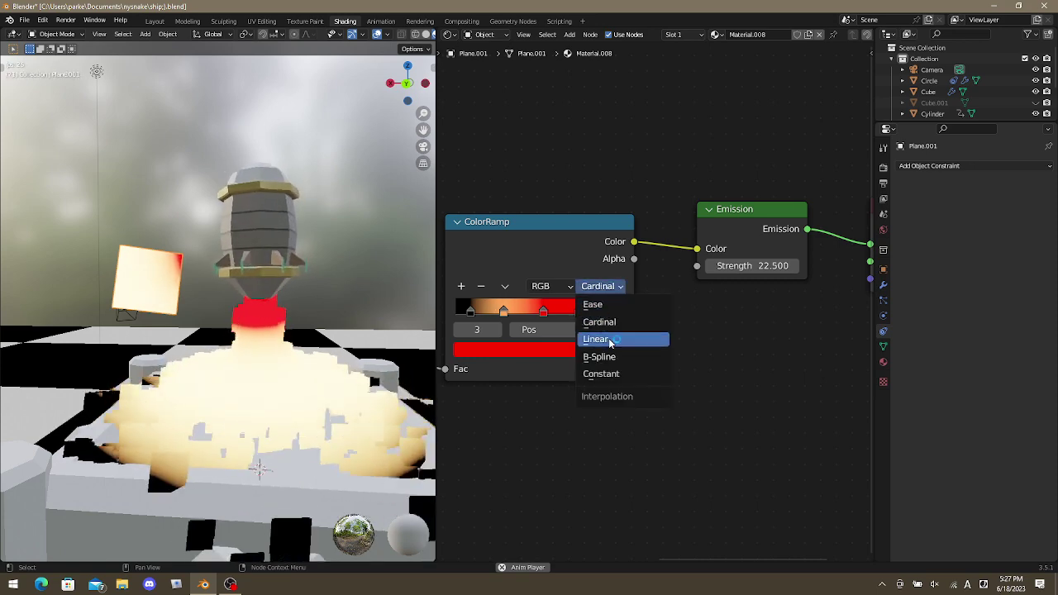
pyautogui.click(608, 338)
pyautogui.click(602, 287)
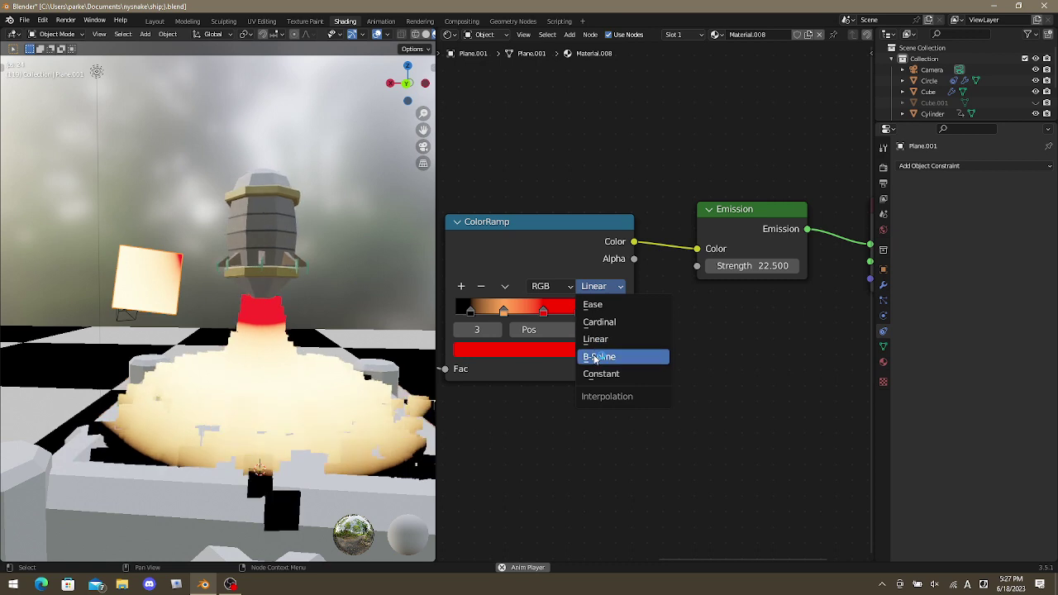
pyautogui.click(608, 355)
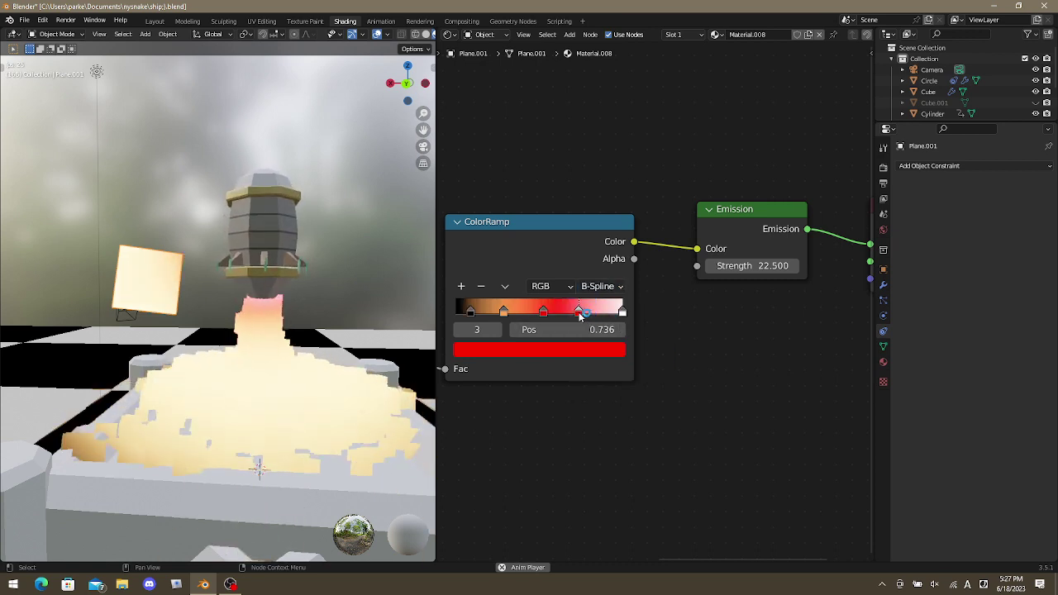
# Move the ColorRamp's black stop to position 0.191 and the lower red stop to 0.473, removing the orange stop.
pyautogui.click(503, 312)
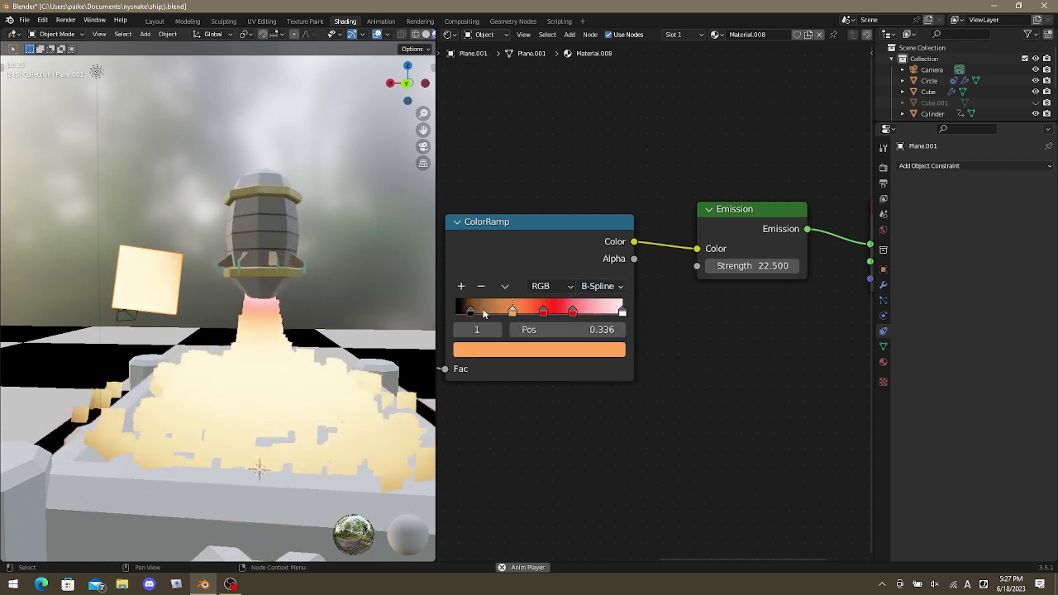
pyautogui.moveTo(474, 311); pyautogui.dragTo(488, 317)
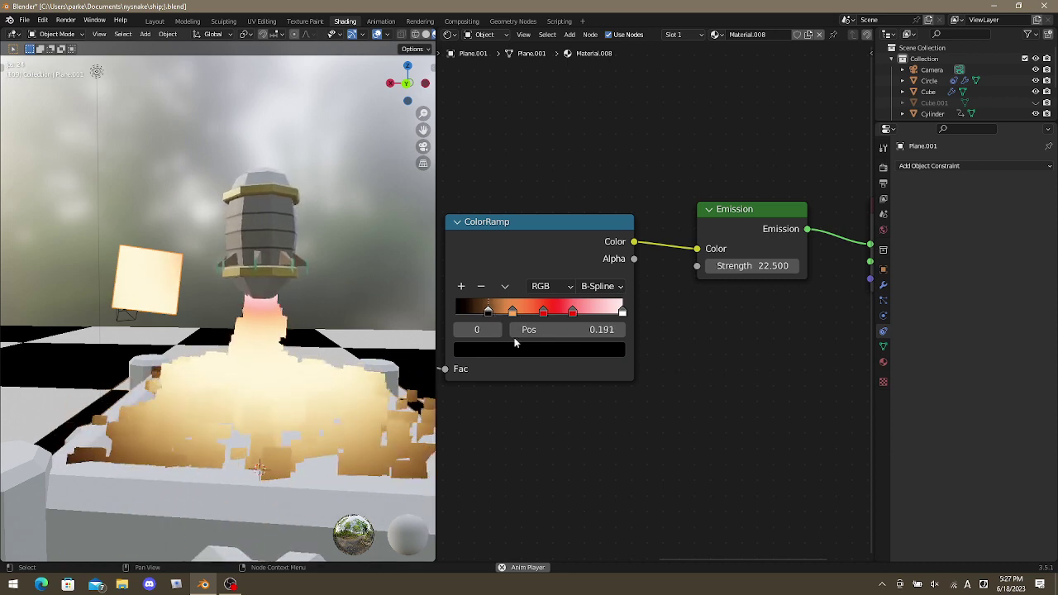
pyautogui.click(513, 311)
pyautogui.press('Delete')
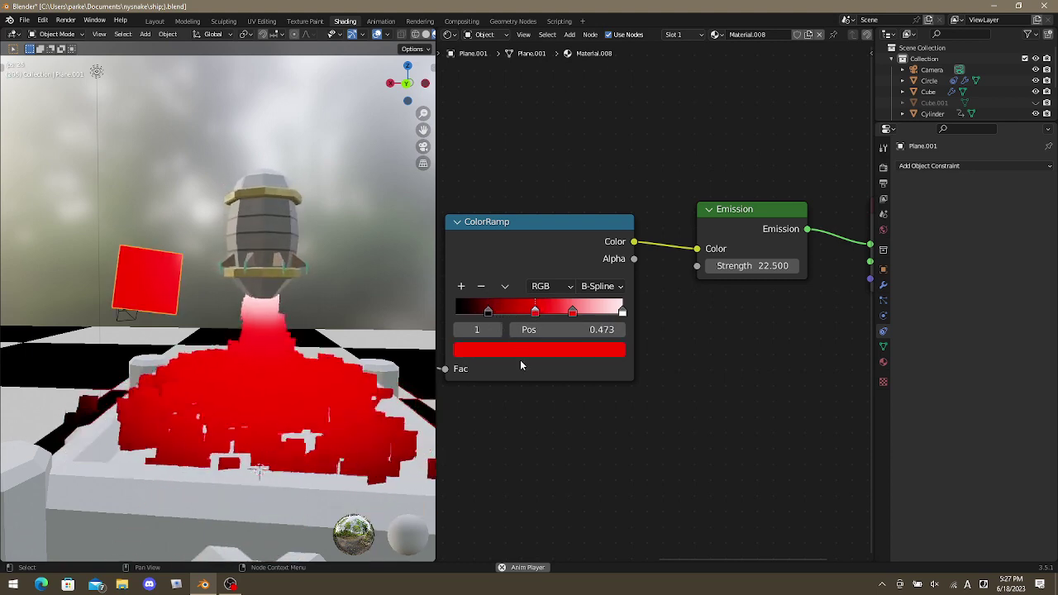
# Add a ColorRamp stop at position 0.332 and colour it dark orange-red, RGB 0.500, 0.024, 0.001.
pyautogui.click(463, 286)
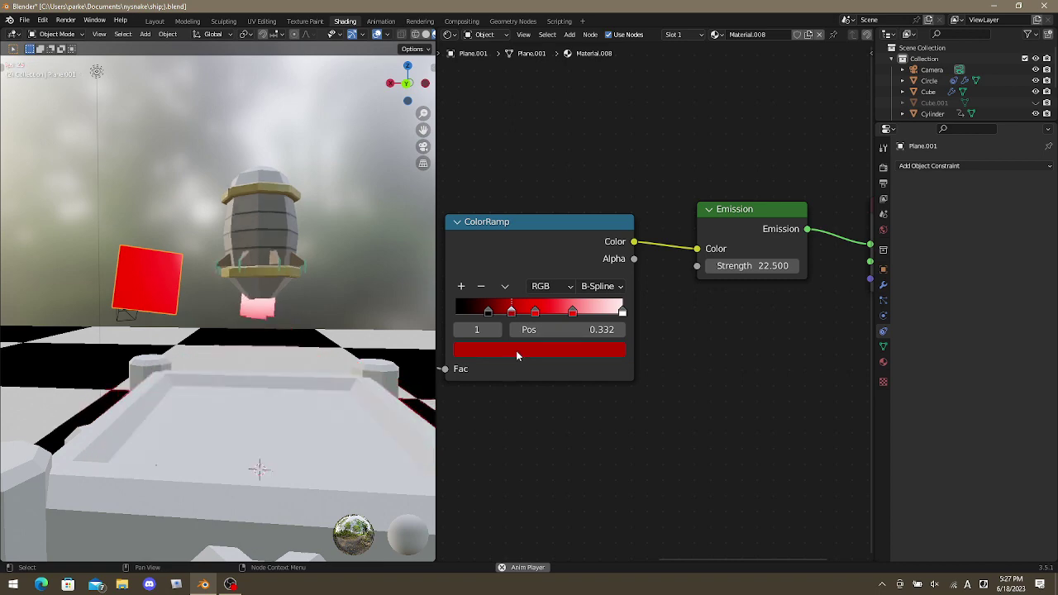
pyautogui.click(516, 353)
pyautogui.moveTo(516, 240); pyautogui.dragTo(508, 235)
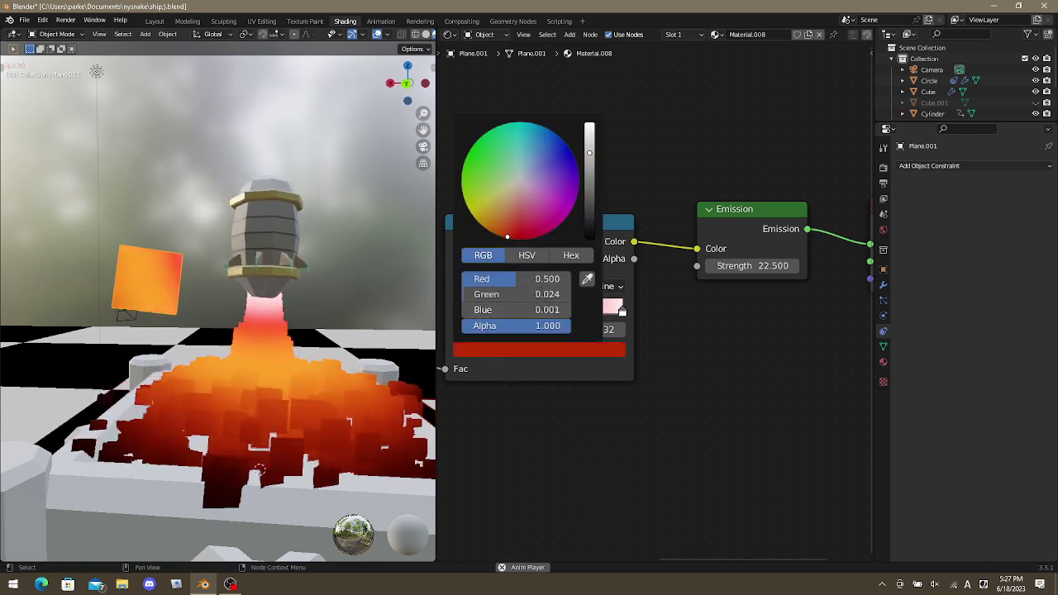
# Recolour the ColorRamp's white end stop at position 1.000 to light blue.
pyautogui.click(623, 312)
pyautogui.click(539, 350)
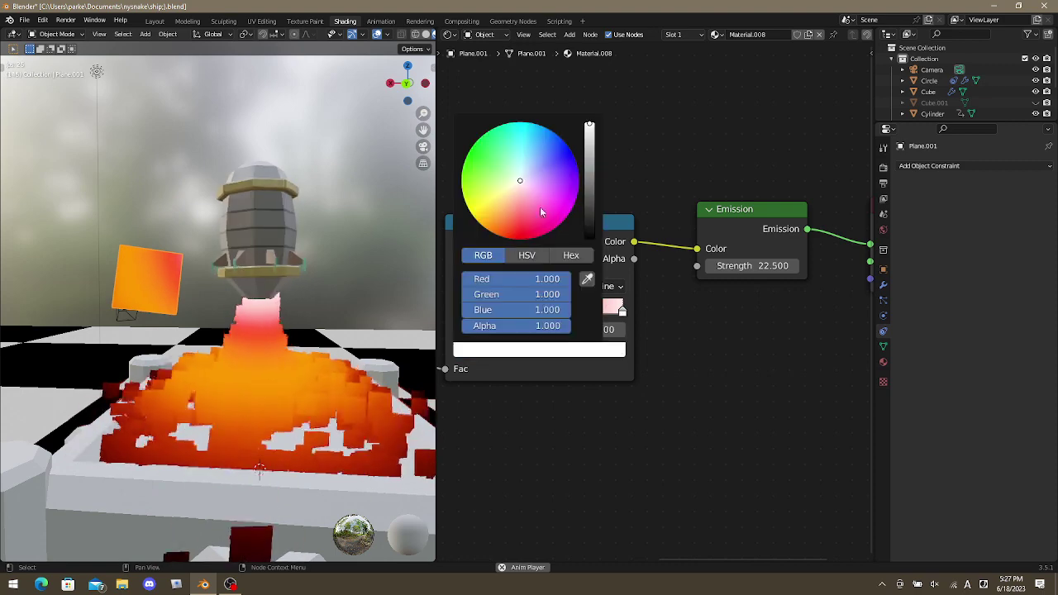
pyautogui.moveTo(513, 182); pyautogui.dragTo(509, 190)
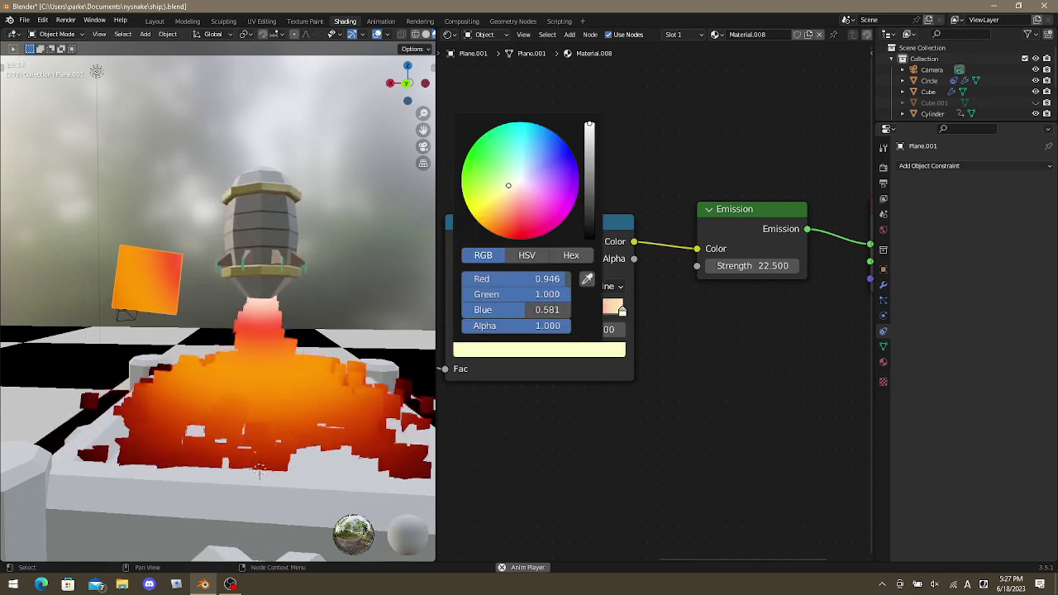
pyautogui.moveTo(507, 186); pyautogui.dragTo(536, 161)
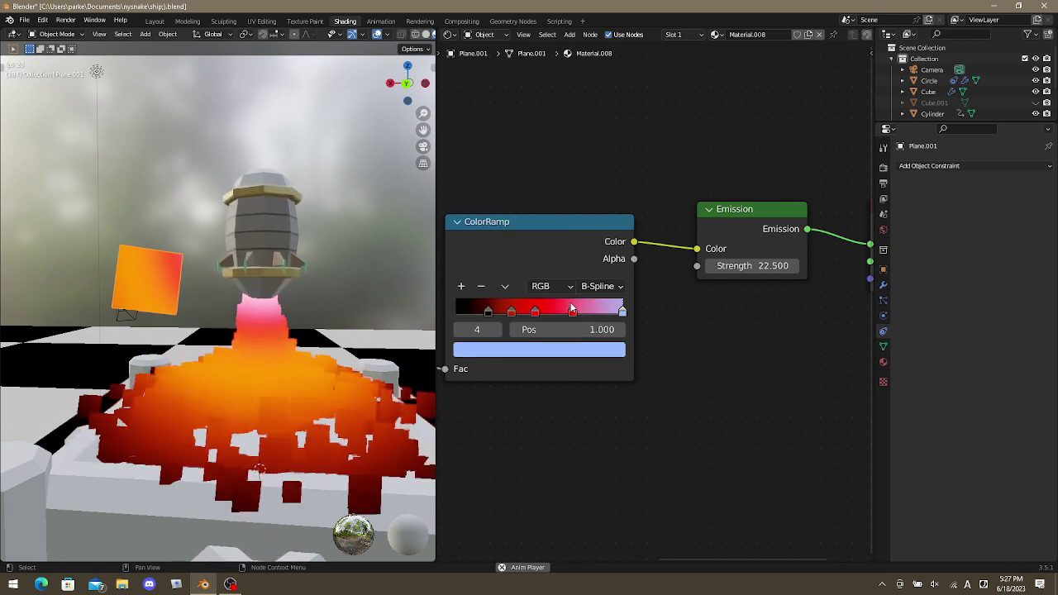
# Recolour the ColorRamp's red stop at position 0.473 to pinkish red and save the file.
pyautogui.click(534, 312)
pyautogui.click(535, 351)
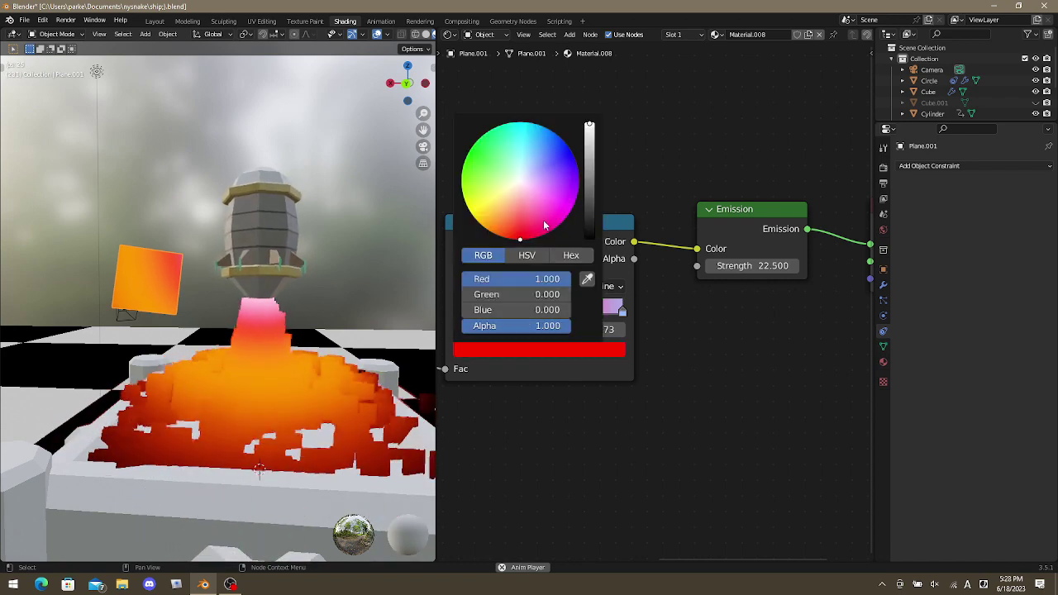
pyautogui.moveTo(521, 234)
pyautogui.mouseDown()
pyautogui.moveTo(536, 222)
pyautogui.moveTo(526, 227)
pyautogui.mouseUp()
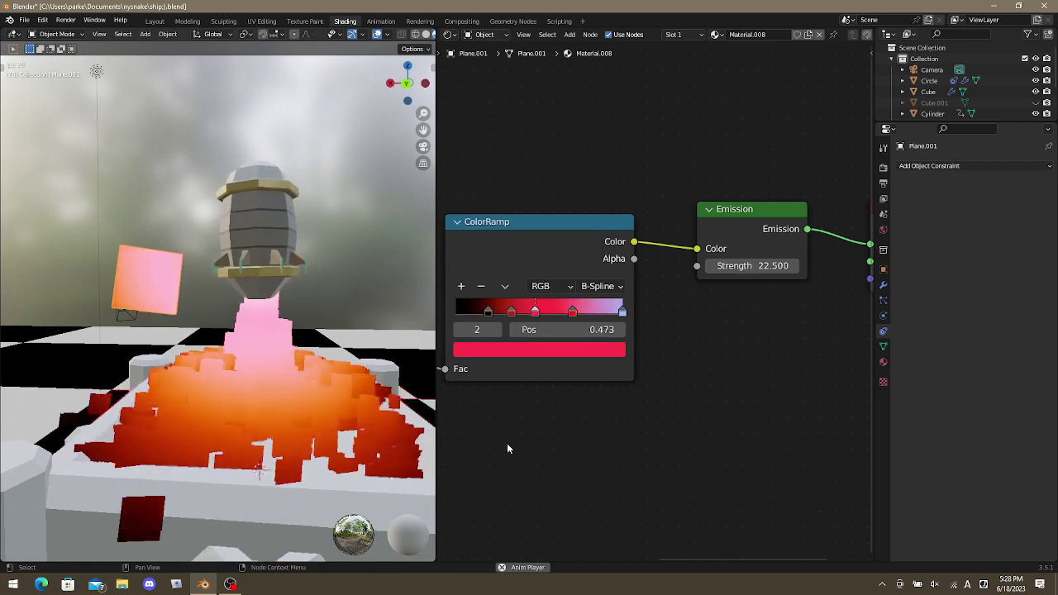
pyautogui.moveTo(496, 447); pyautogui.dragTo(562, 426, button='middle')
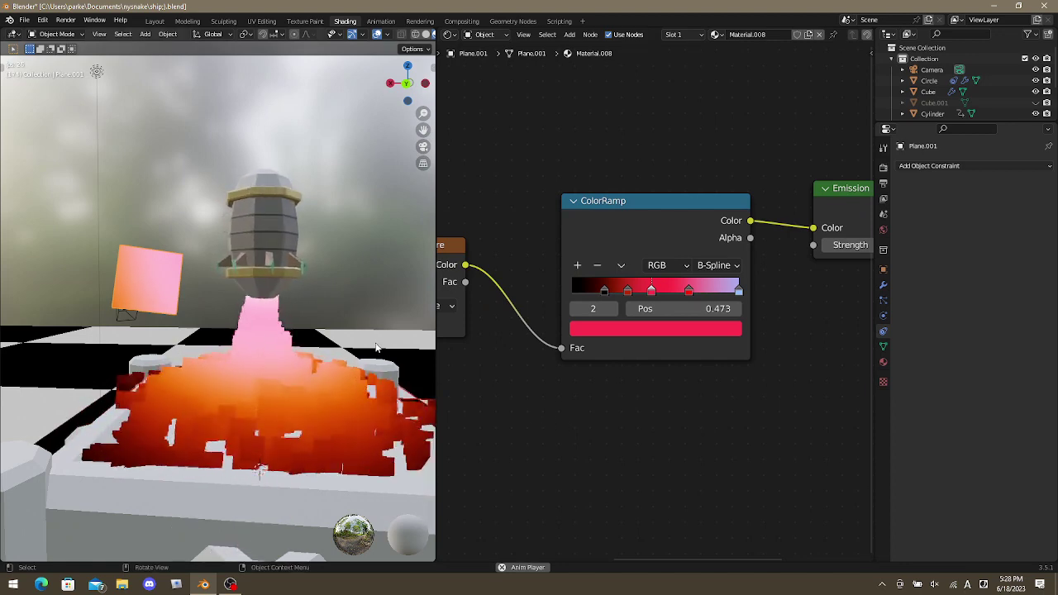
pyautogui.hotkey('ctrl', 's')
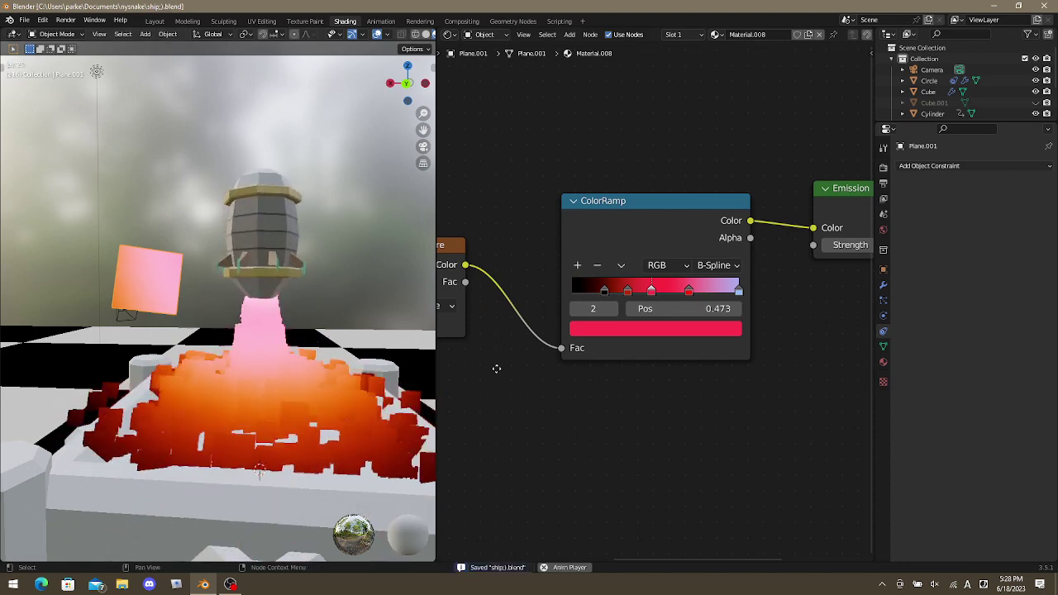
# Insert a Noise Texture node between the Gradient Texture and the ColorRamp.
pyautogui.moveTo(497, 369); pyautogui.dragTo(676, 384, button='middle')
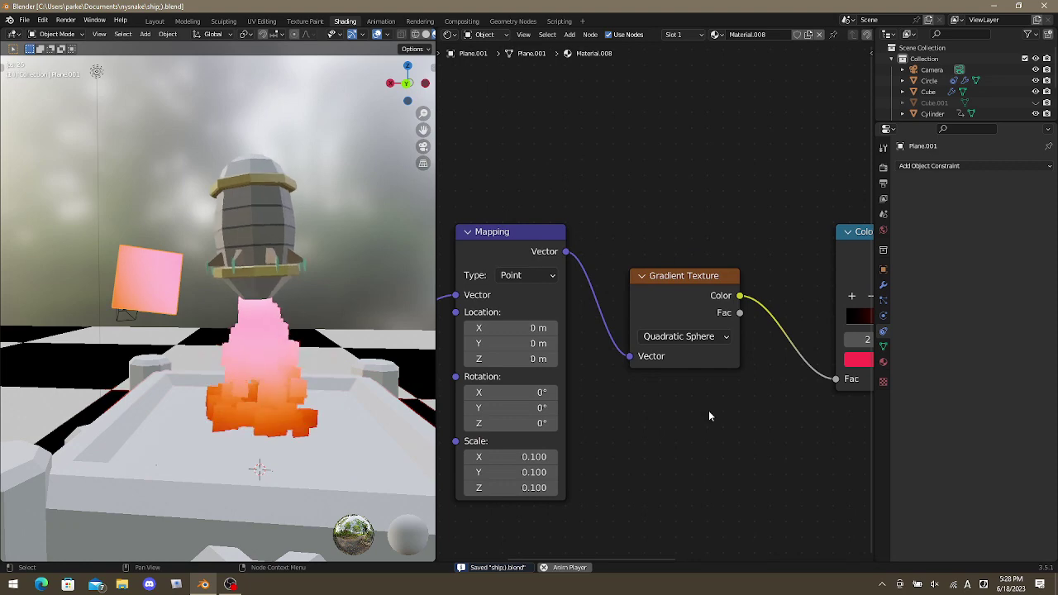
pyautogui.moveTo(653, 285); pyautogui.dragTo(501, 255, button='middle')
pyautogui.moveTo(666, 256); pyautogui.dragTo(504, 196, button='middle')
pyautogui.hotkey('shift', 'a')
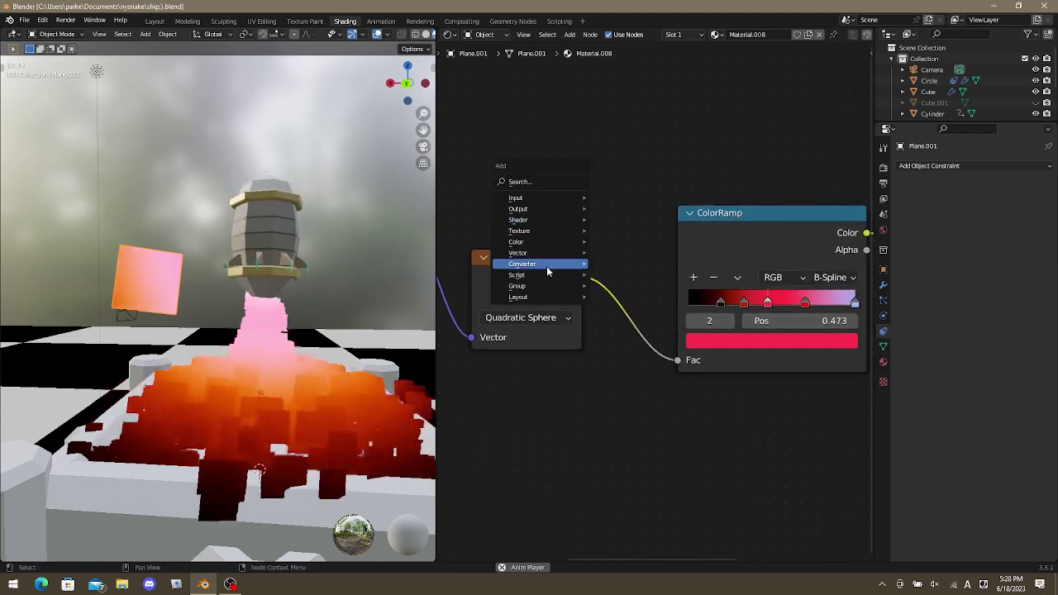
pyautogui.moveTo(554, 264)
pyautogui.moveTo(544, 230)
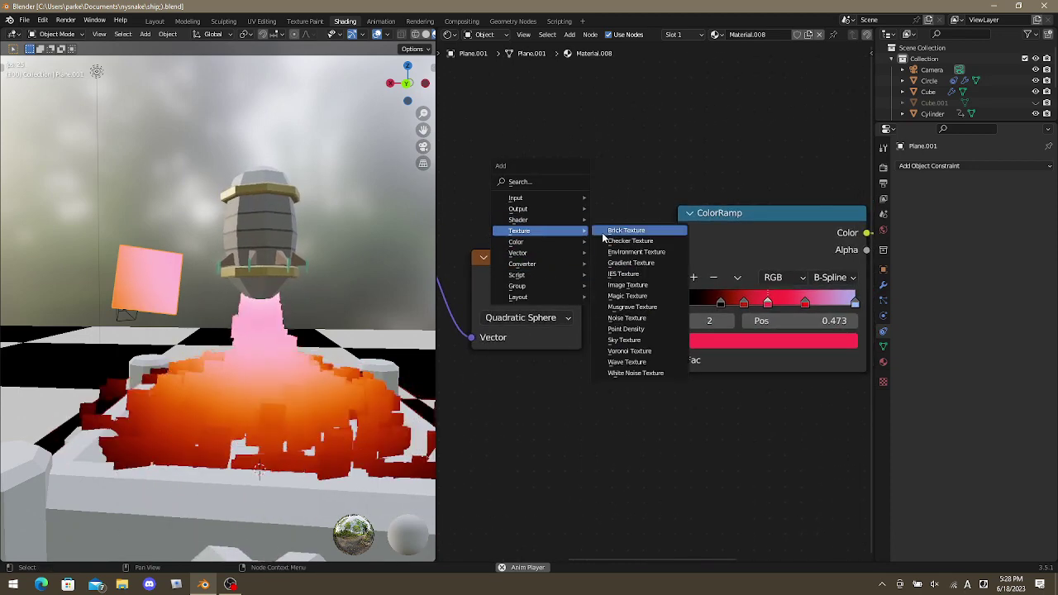
pyautogui.click(634, 321)
pyautogui.click(654, 253)
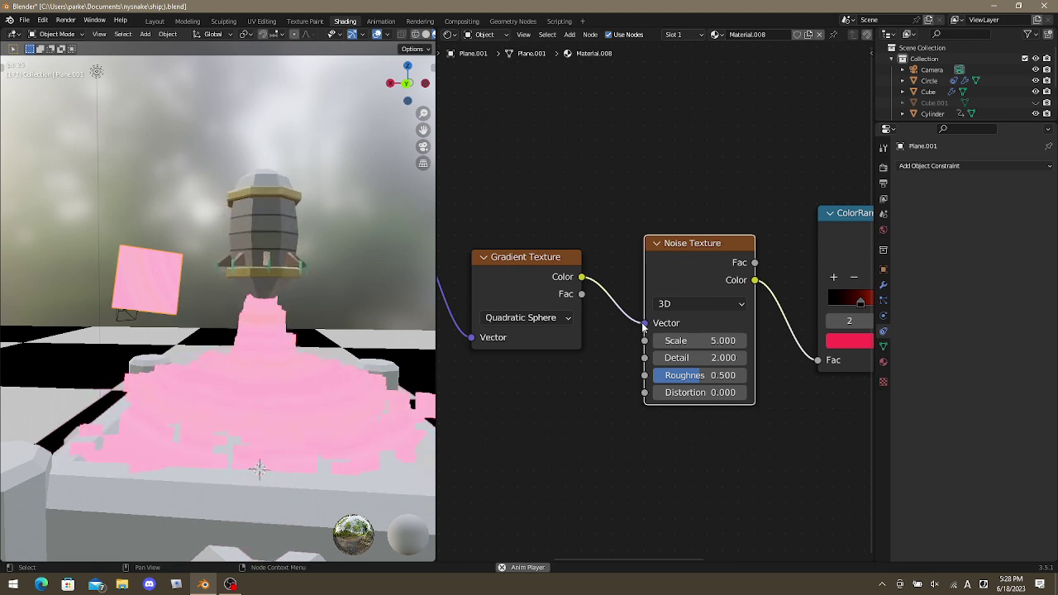
# Link the Gradient Texture's Color directly to the ColorRamp and try the Noise Texture between Mapping and Gradient Texture.
pyautogui.moveTo(644, 324); pyautogui.dragTo(827, 363)
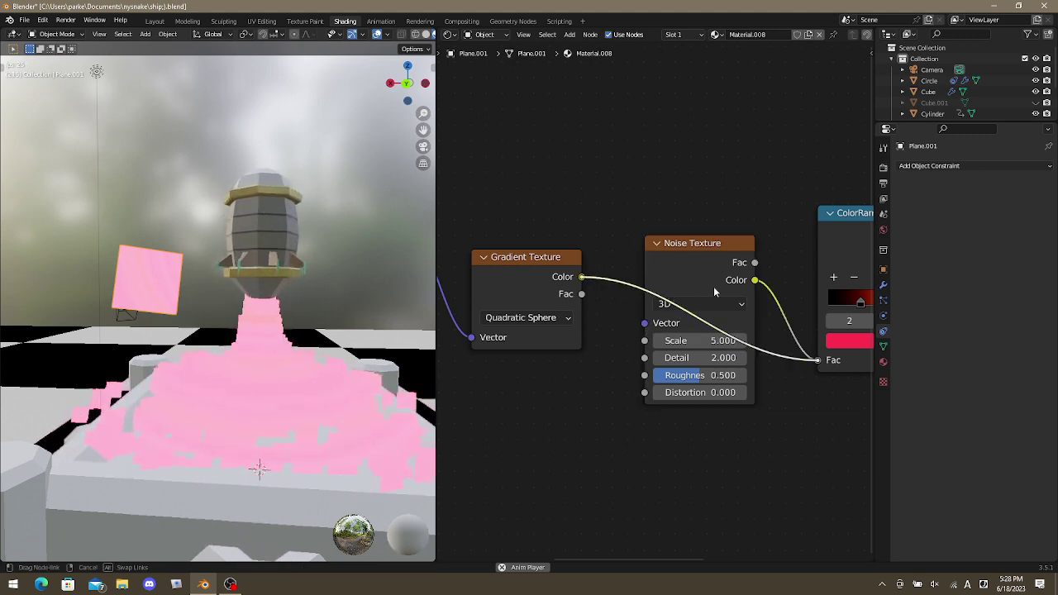
pyautogui.moveTo(714, 286); pyautogui.dragTo(818, 360)
pyautogui.moveTo(700, 243); pyautogui.dragTo(519, 228)
pyautogui.moveTo(581, 265); pyautogui.dragTo(644, 337)
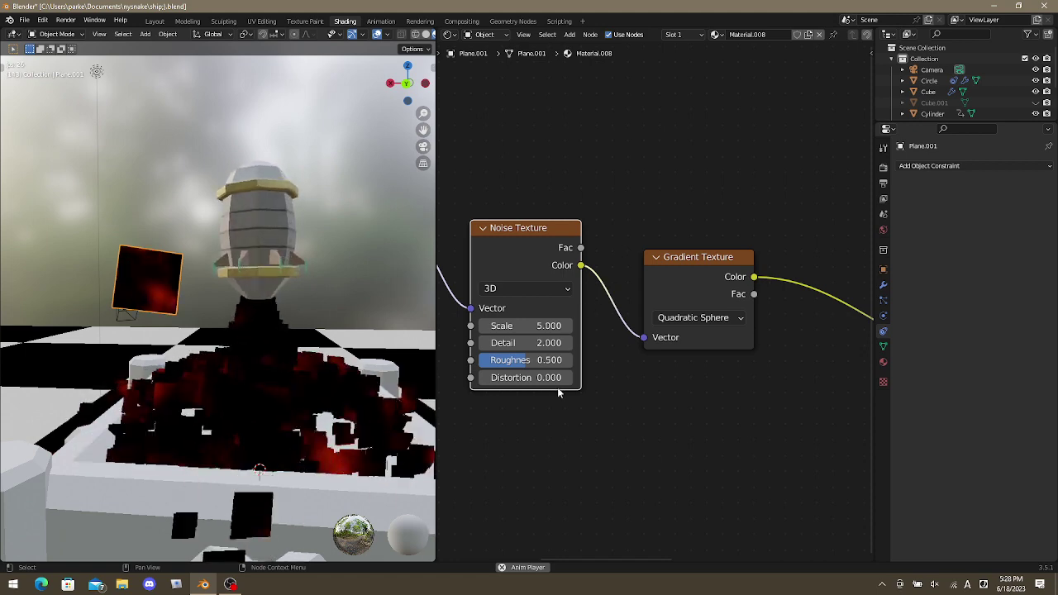
# Link Mapping directly to the Gradient Texture and place the Noise Texture below it, with its Color feeding the ColorRamp's Fac.
pyautogui.moveTo(633, 377); pyautogui.dragTo(533, 314, button='middle')
pyautogui.moveTo(451, 189)
pyautogui.mouseDown()
pyautogui.moveTo(489, 215)
pyautogui.moveTo(647, 419)
pyautogui.moveTo(659, 357)
pyautogui.mouseUp()
pyautogui.moveTo(653, 447); pyautogui.dragTo(642, 313)
pyautogui.moveTo(755, 356); pyautogui.dragTo(593, 322, button='middle')
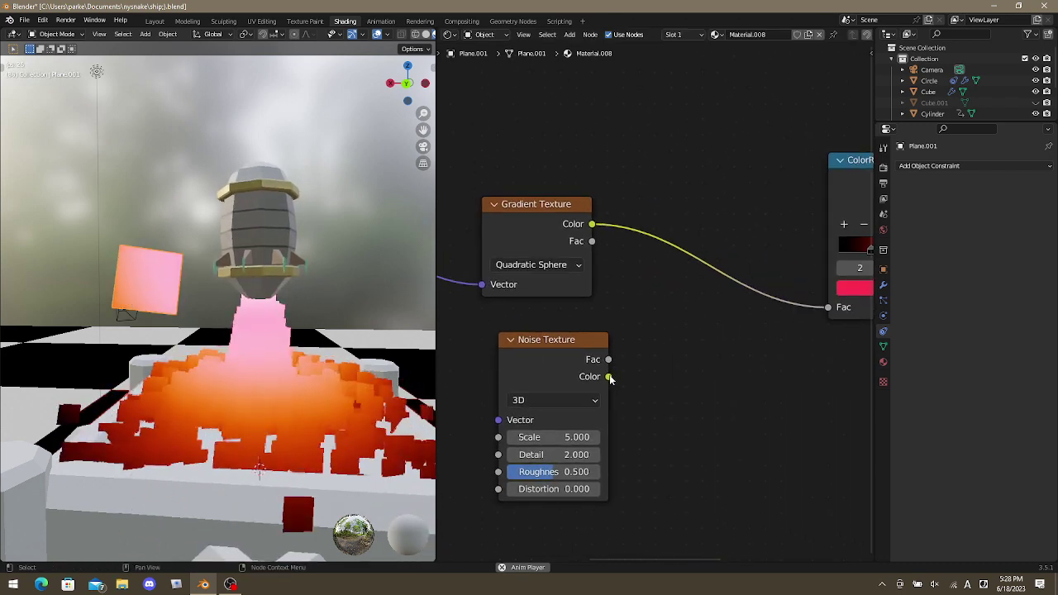
pyautogui.moveTo(833, 307); pyautogui.dragTo(829, 308)
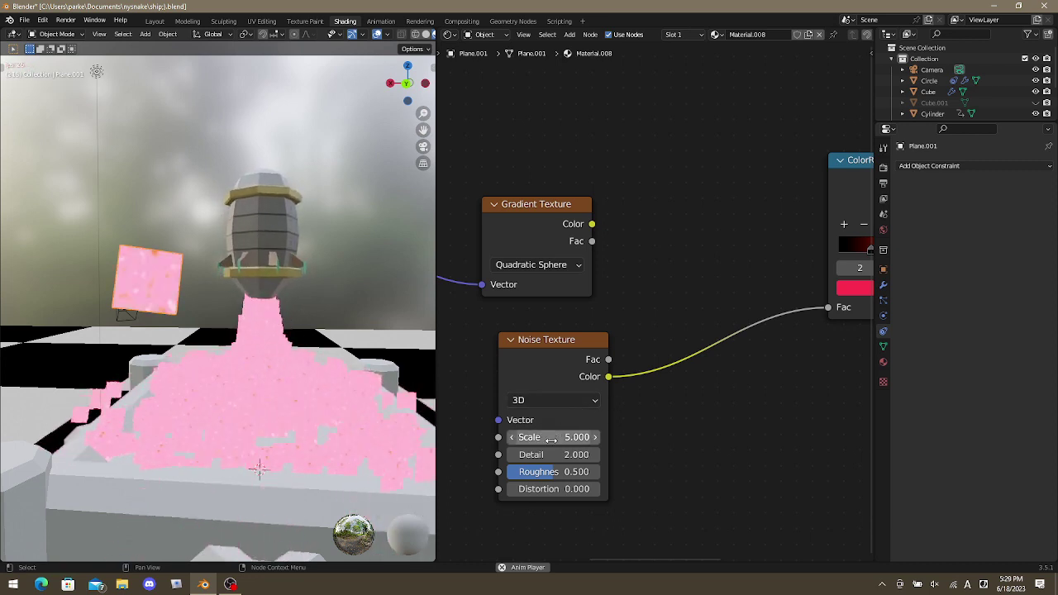
# Insert a Mix node before the ColorRamp, with the Gradient Texture's Color in A and the Noise Texture's Color in B.
pyautogui.hotkey('shift', 'a')
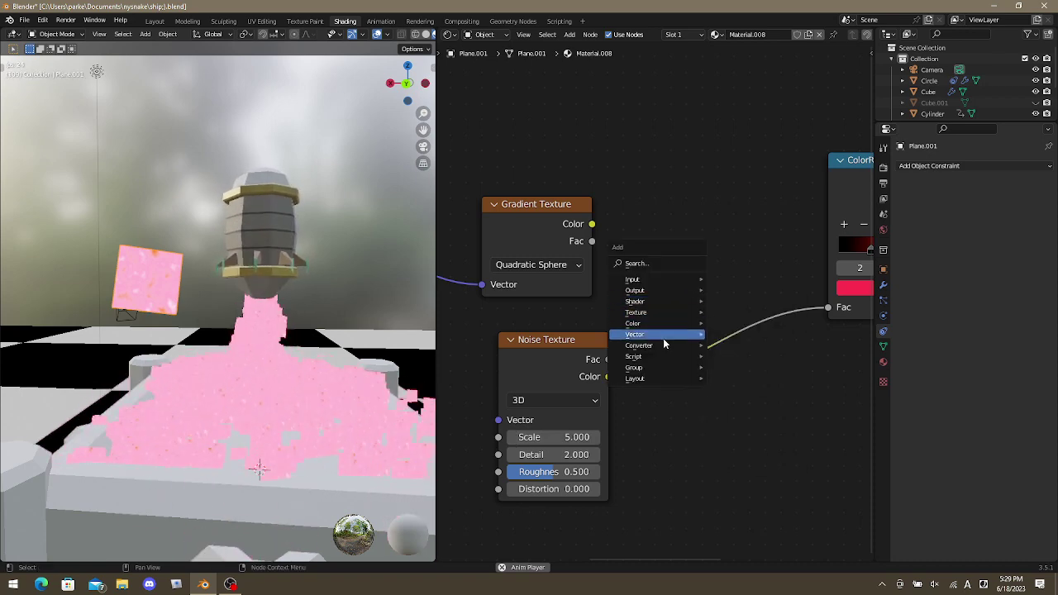
pyautogui.moveTo(669, 349)
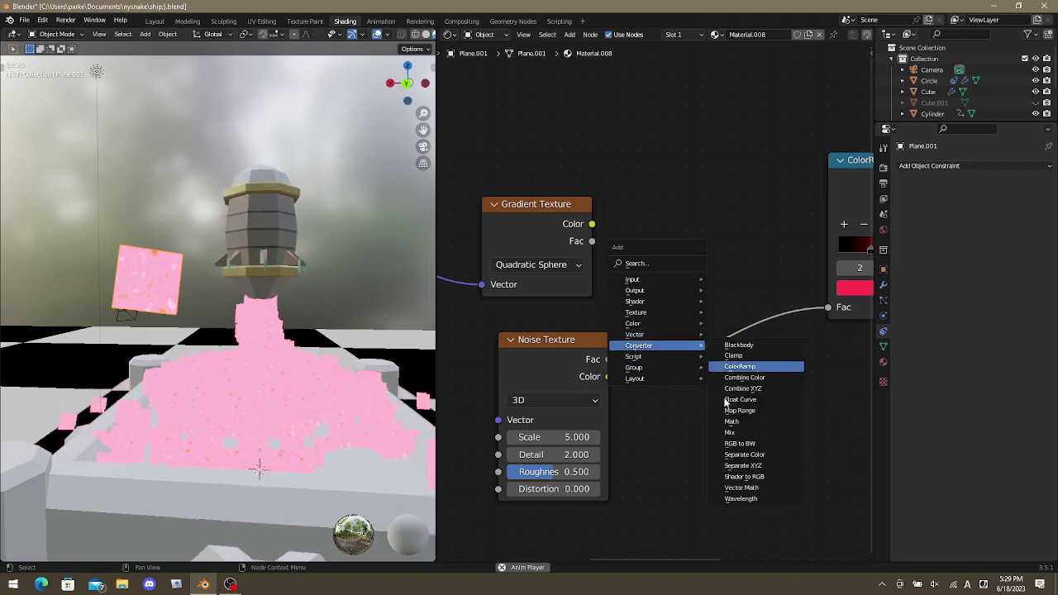
pyautogui.click(741, 434)
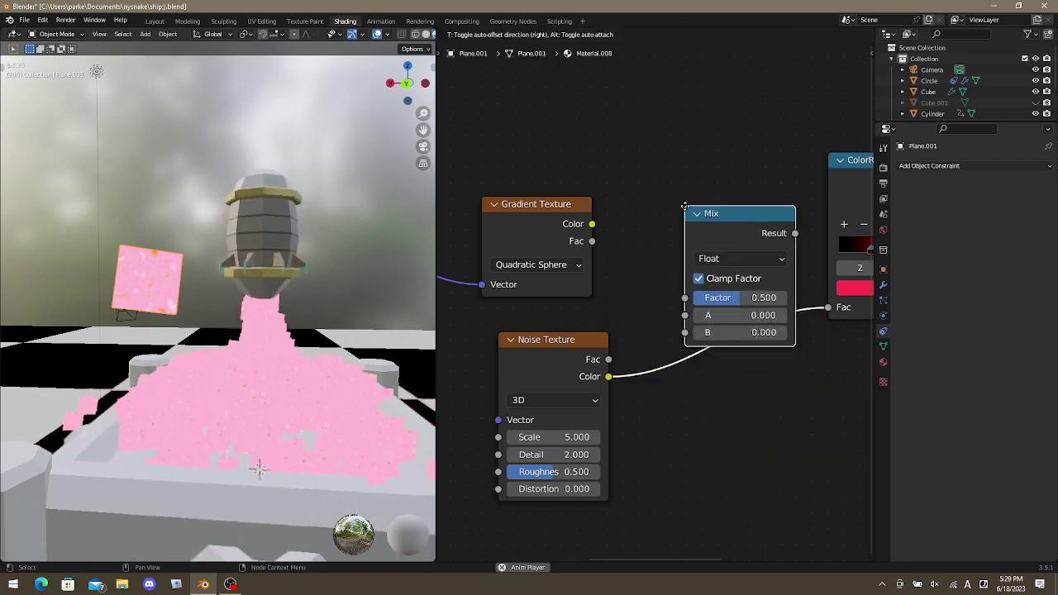
pyautogui.click(716, 239)
pyautogui.moveTo(593, 225); pyautogui.dragTo(690, 321)
pyautogui.moveTo(737, 237); pyautogui.dragTo(734, 230)
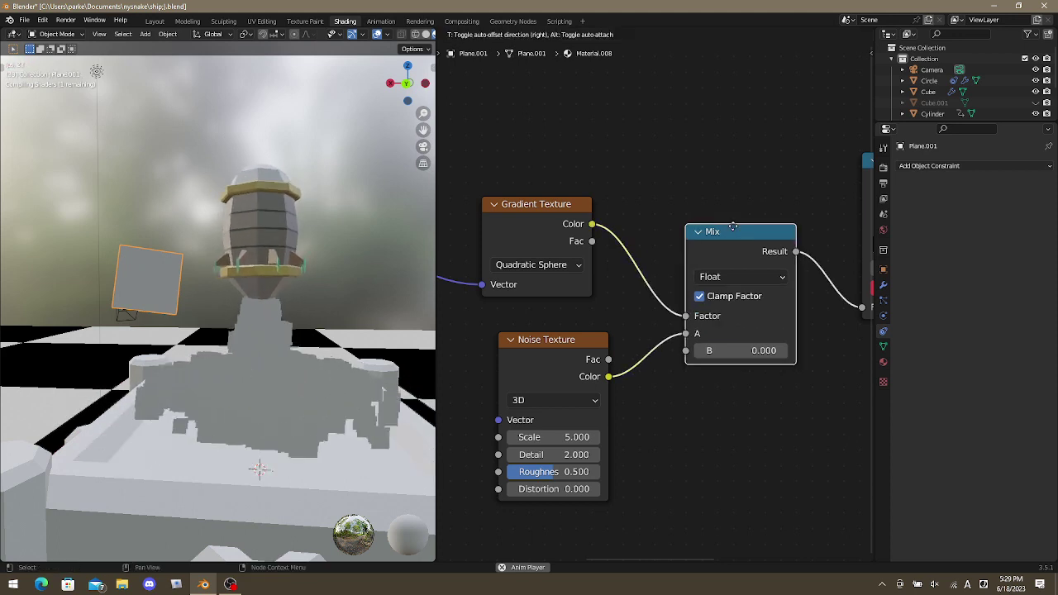
pyautogui.moveTo(686, 331)
pyautogui.mouseDown()
pyautogui.moveTo(686, 347)
pyautogui.moveTo(685, 329)
pyautogui.mouseUp()
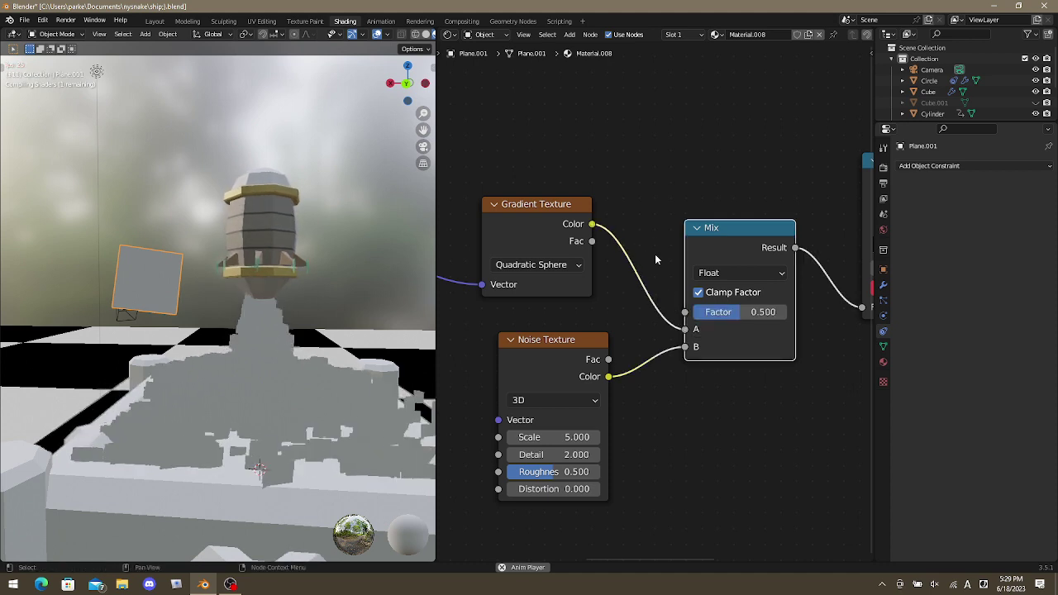
pyautogui.moveTo(655, 254); pyautogui.dragTo(647, 244, button='middle')
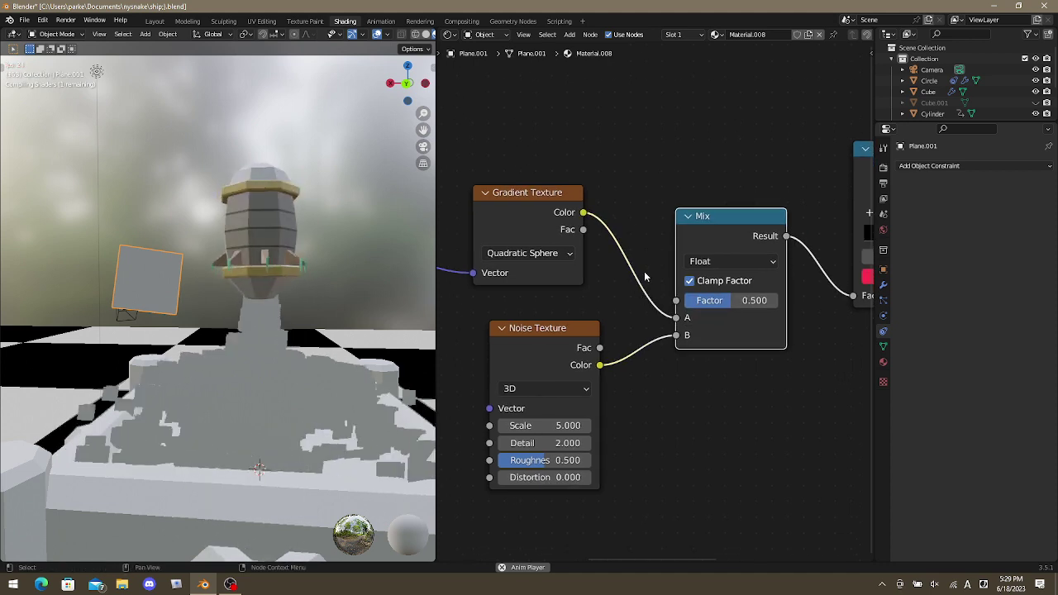
# Try the Vector data type on the Mix node and settle on Color.
pyautogui.click(702, 261)
pyautogui.click(704, 186)
pyautogui.click(708, 261)
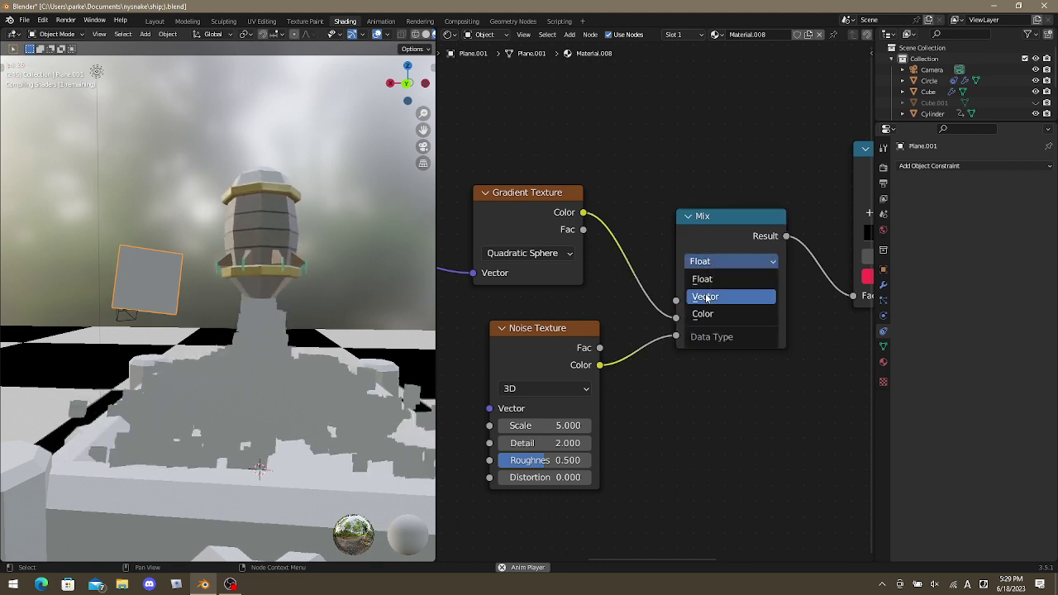
pyautogui.click(707, 297)
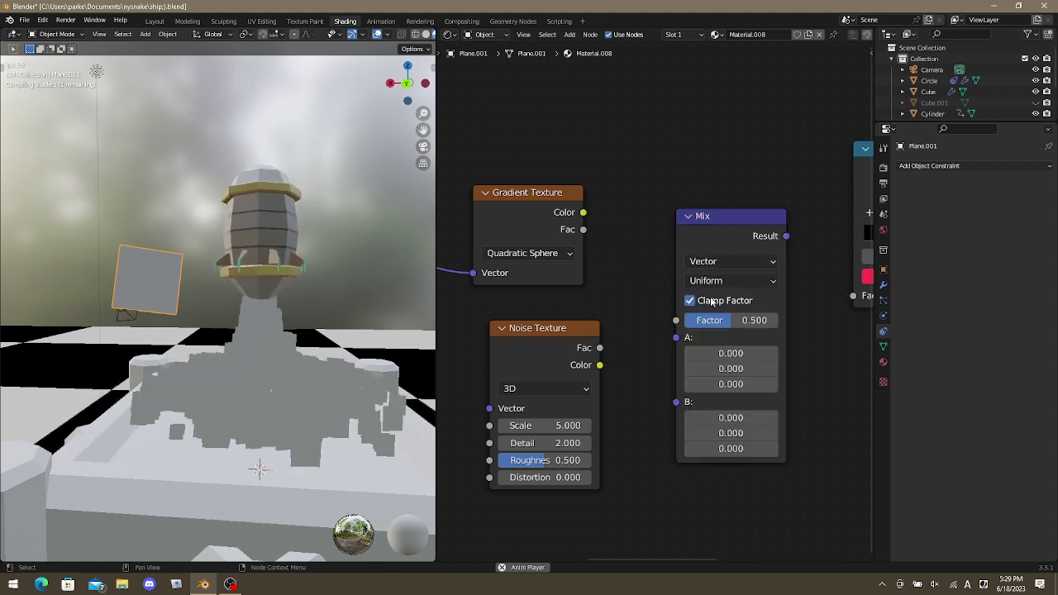
pyautogui.click(708, 261)
pyautogui.click(707, 312)
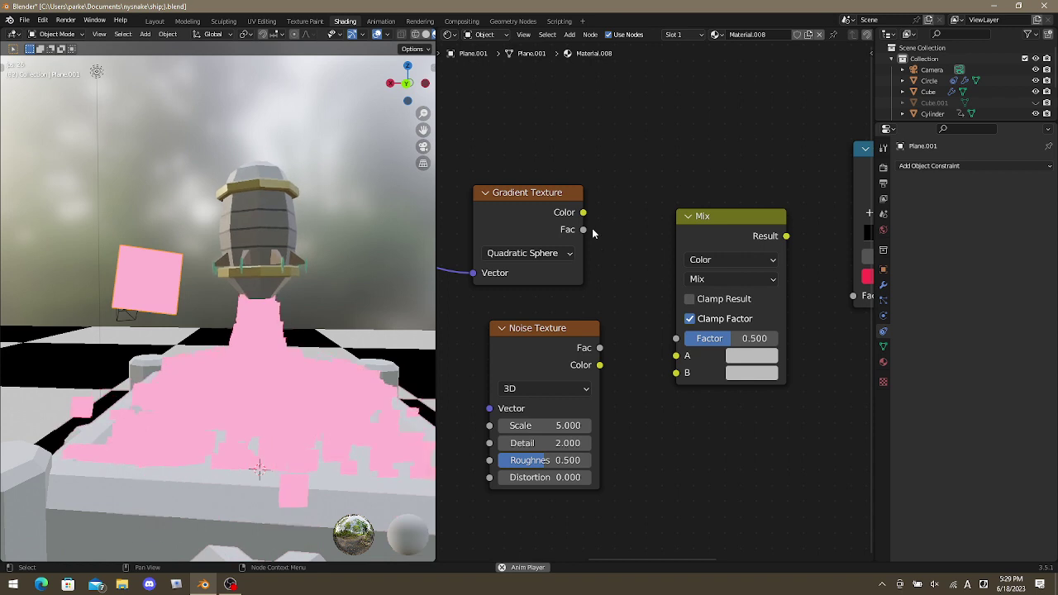
# Reconnect the gradient Color to Mix input A, the noise Color to B, and the Mix Result to the ColorRamp's Fac.
pyautogui.moveTo(584, 213); pyautogui.dragTo(676, 357)
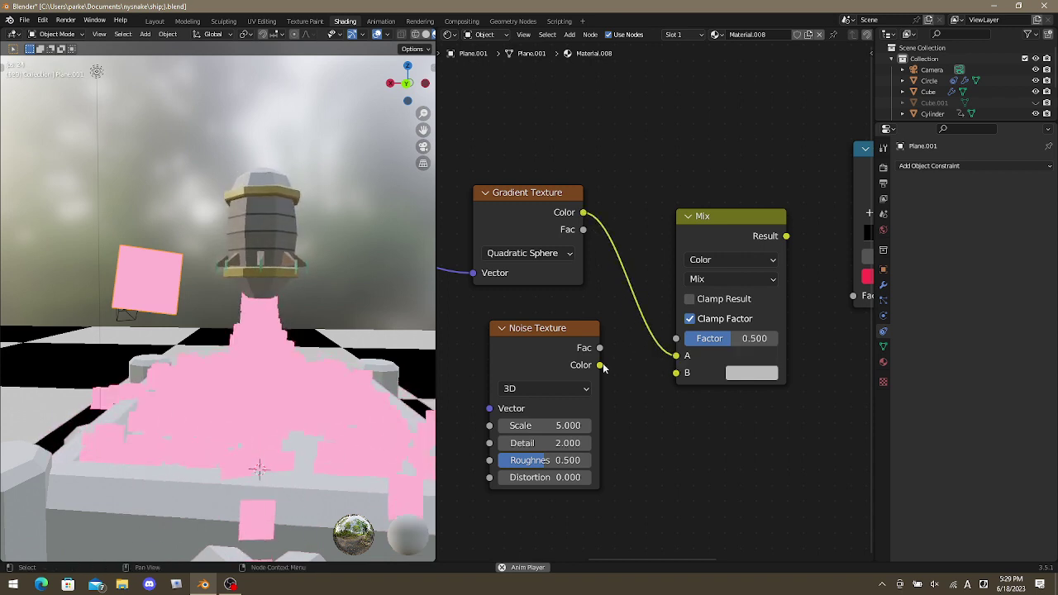
pyautogui.moveTo(600, 365); pyautogui.dragTo(678, 374)
pyautogui.moveTo(726, 217); pyautogui.dragTo(730, 162)
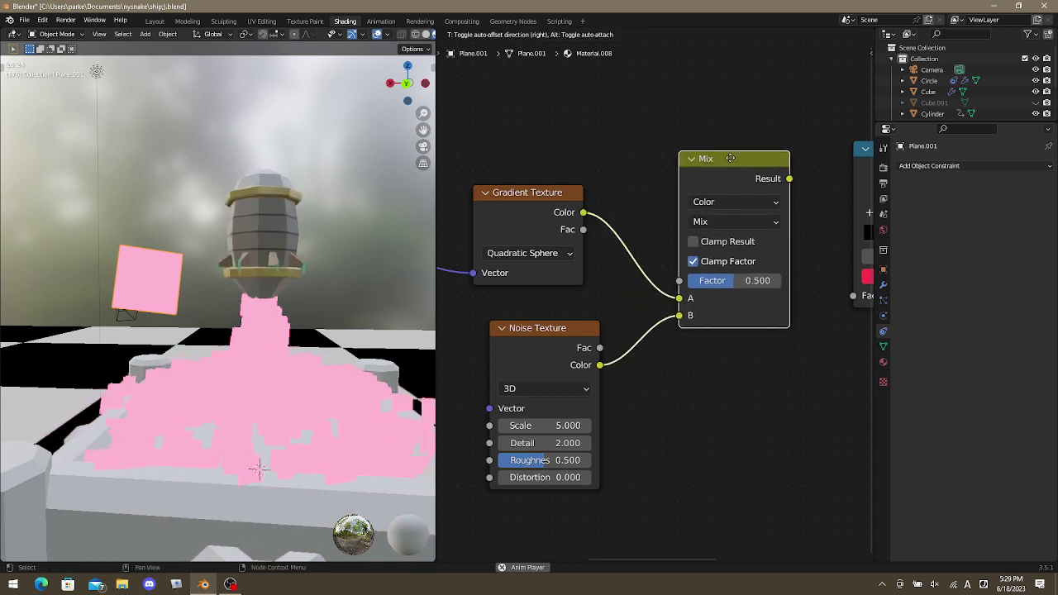
pyautogui.moveTo(819, 215); pyautogui.dragTo(714, 231, button='middle')
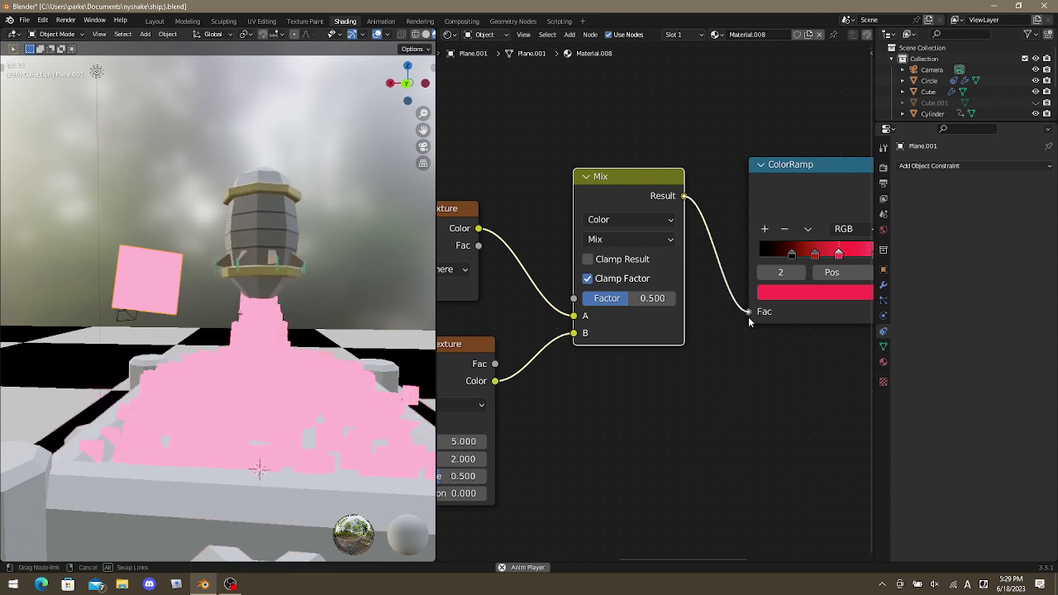
pyautogui.moveTo(748, 317); pyautogui.dragTo(748, 314)
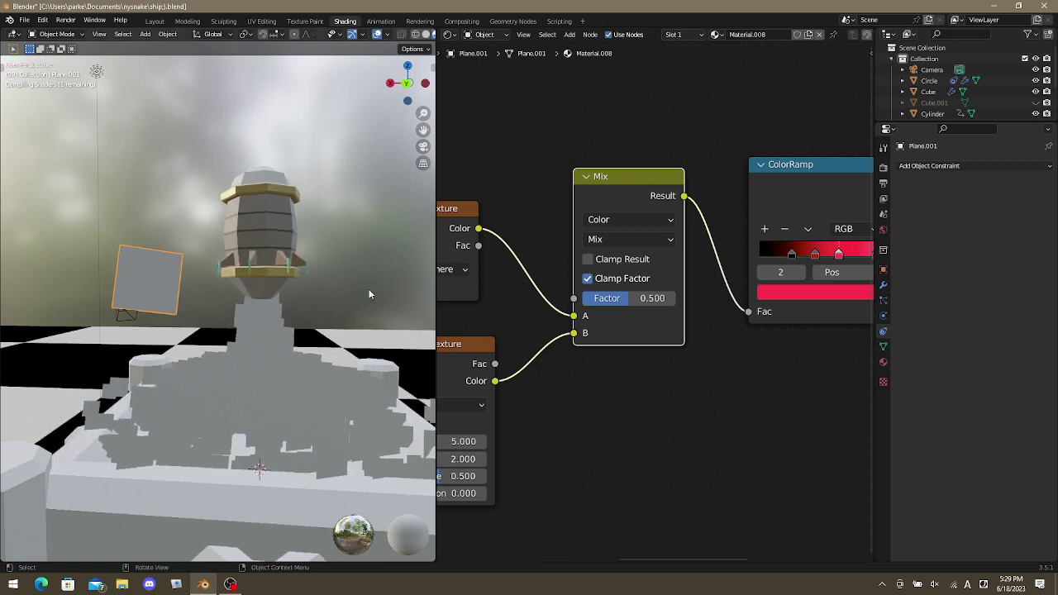
pyautogui.moveTo(533, 218); pyautogui.dragTo(554, 212, button='middle')
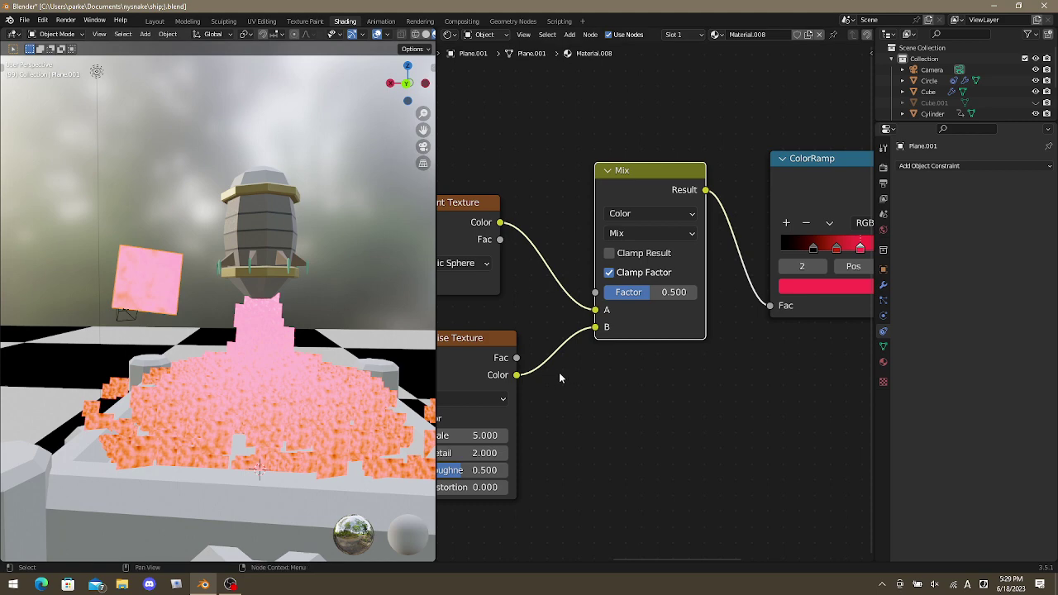
# Set the Noise Texture's Roughness to 0.725 and its Scale to 1.800.
pyautogui.scroll(1, 579, 407)
pyautogui.moveTo(579, 407); pyautogui.dragTo(774, 247, button='middle')
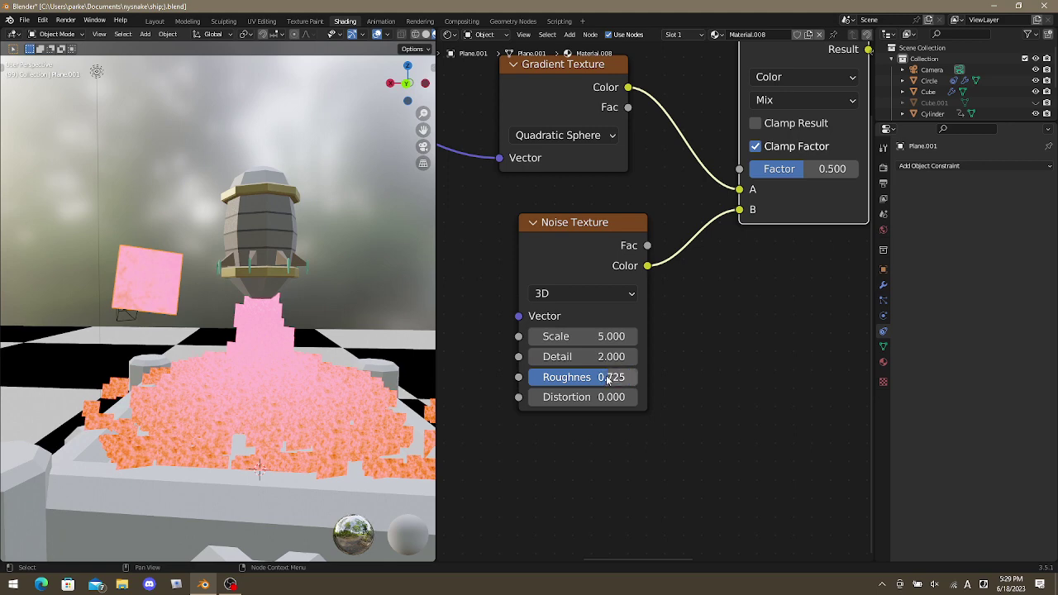
pyautogui.moveTo(583, 336); pyautogui.dragTo(616, 337)
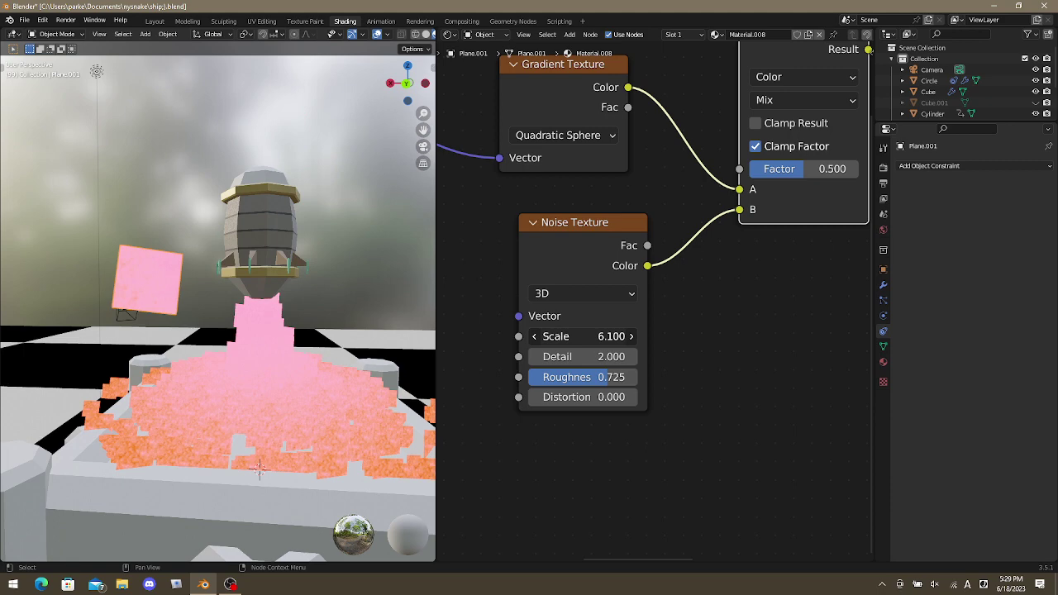
pyautogui.moveTo(612, 337); pyautogui.dragTo(578, 337)
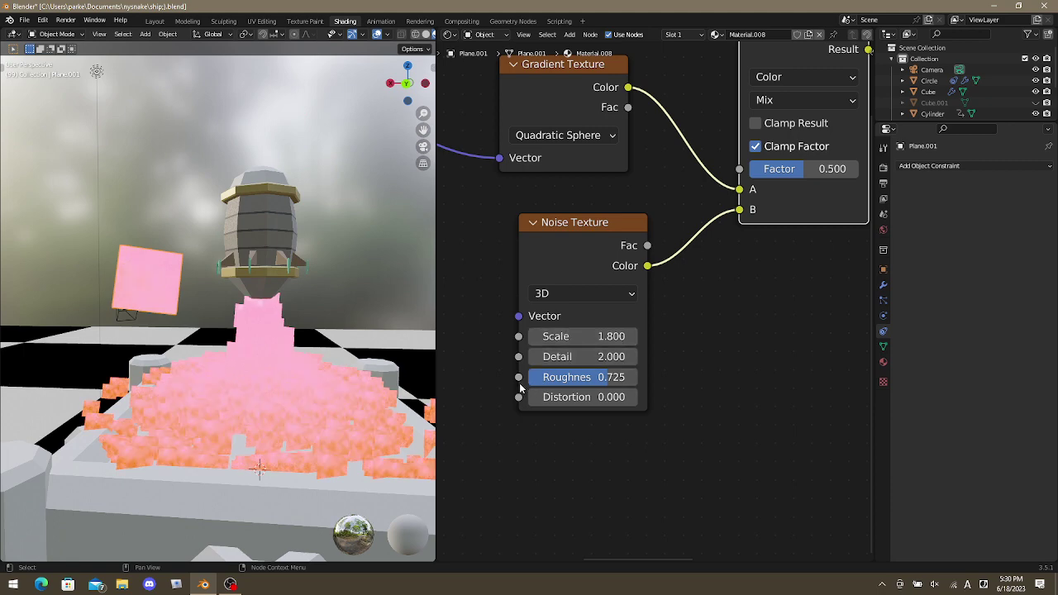
pyautogui.moveTo(519, 383); pyautogui.dragTo(648, 437, button='middle')
pyautogui.scroll(-1, 597, 416)
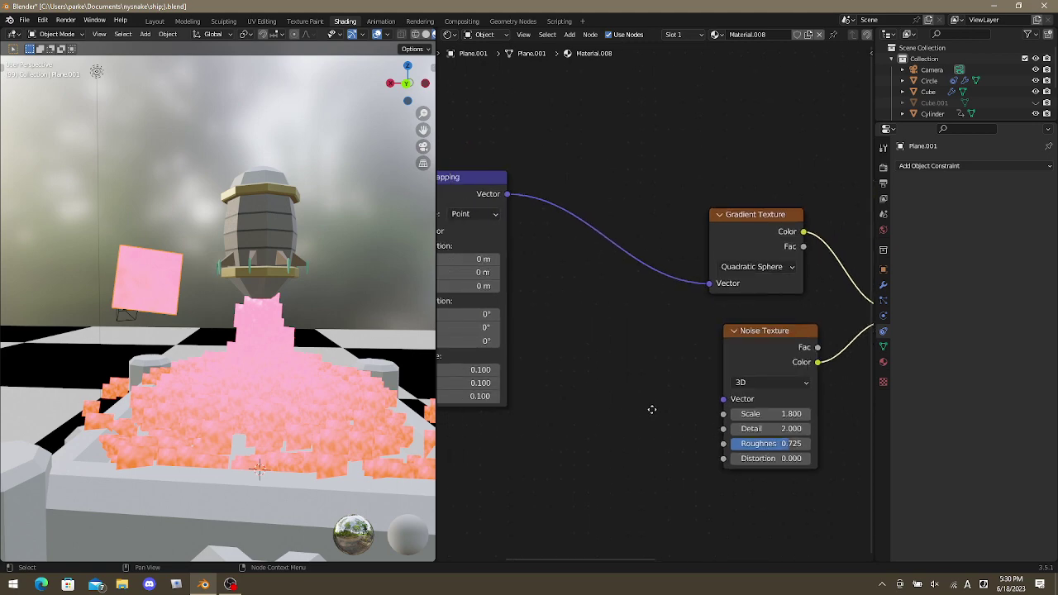
# Connect the Mapping node's Vector output to the Noise Texture's Vector input.
pyautogui.moveTo(731, 398); pyautogui.dragTo(804, 408, button='middle')
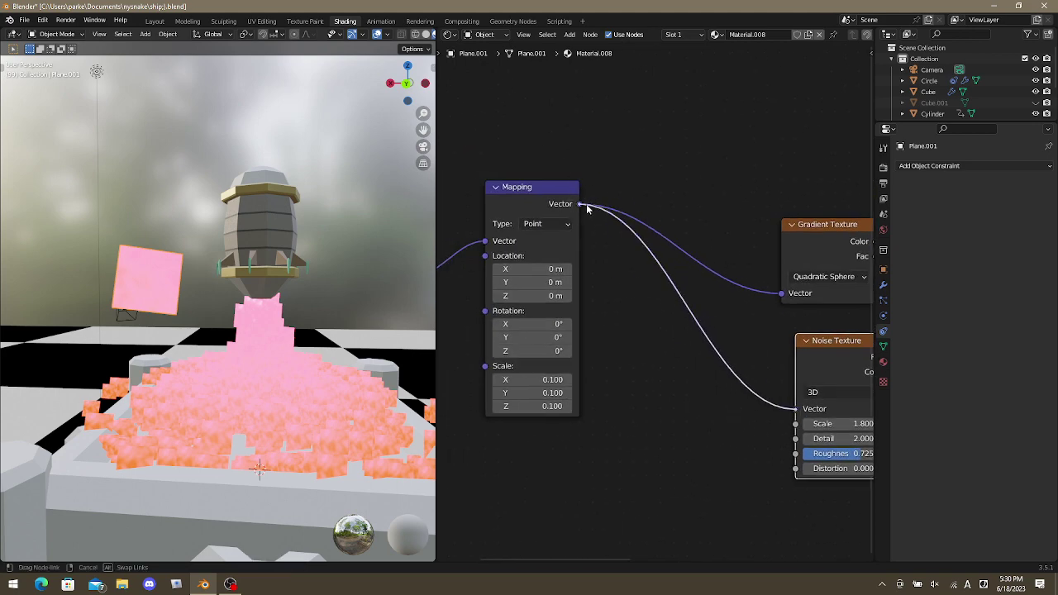
pyautogui.moveTo(586, 203); pyautogui.dragTo(586, 204)
pyautogui.moveTo(685, 355); pyautogui.dragTo(484, 260, button='middle')
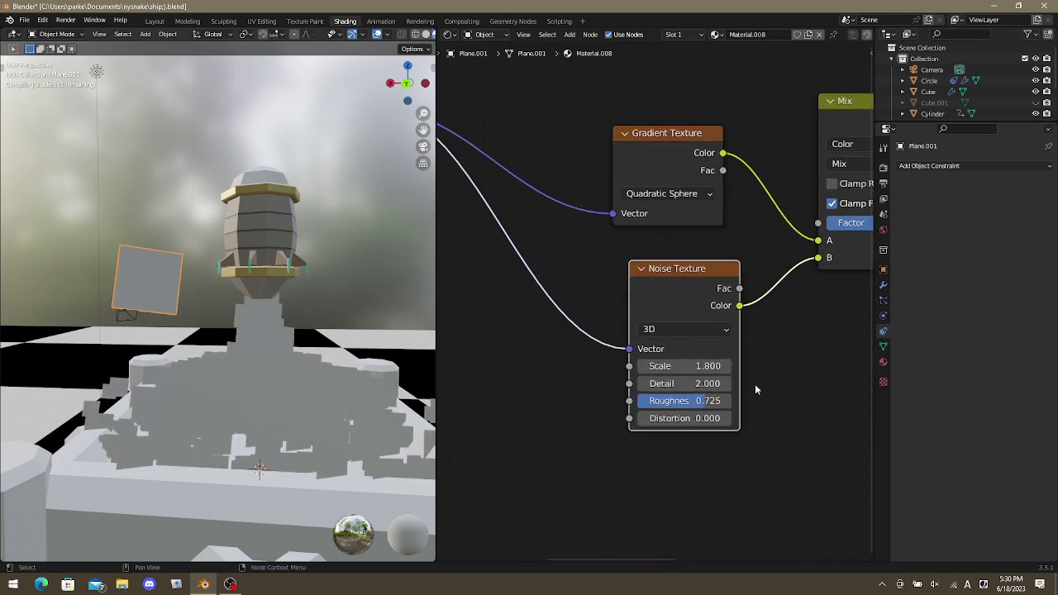
# Set the Noise Texture's Scale to 4.100 and play the animation to check the exhaust.
pyautogui.scroll(1, 755, 384)
pyautogui.moveTo(779, 344); pyautogui.dragTo(647, 344, button='middle')
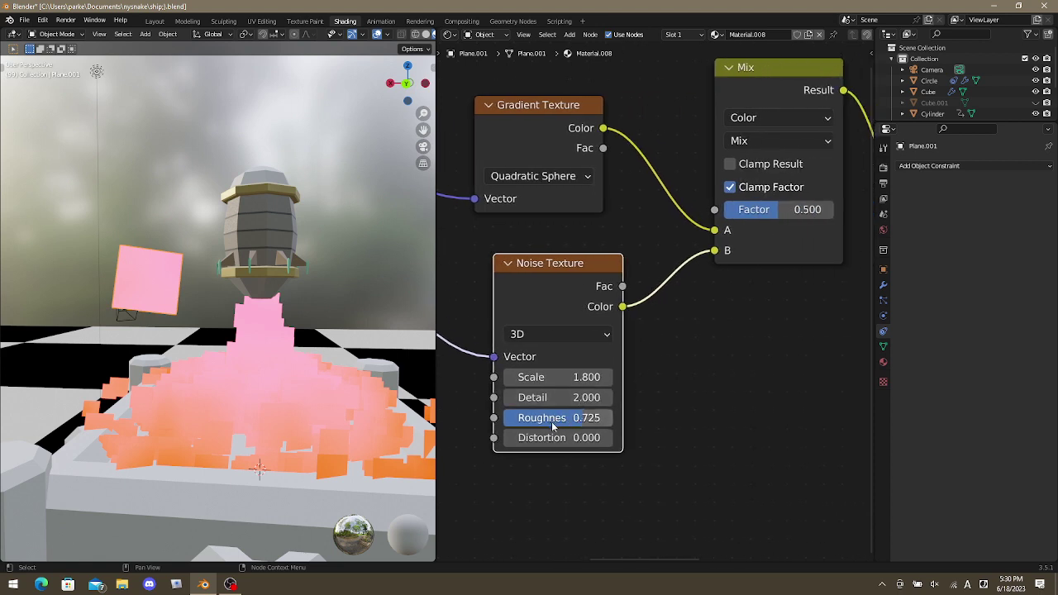
pyautogui.moveTo(554, 377); pyautogui.dragTo(592, 378)
pyautogui.press('space')
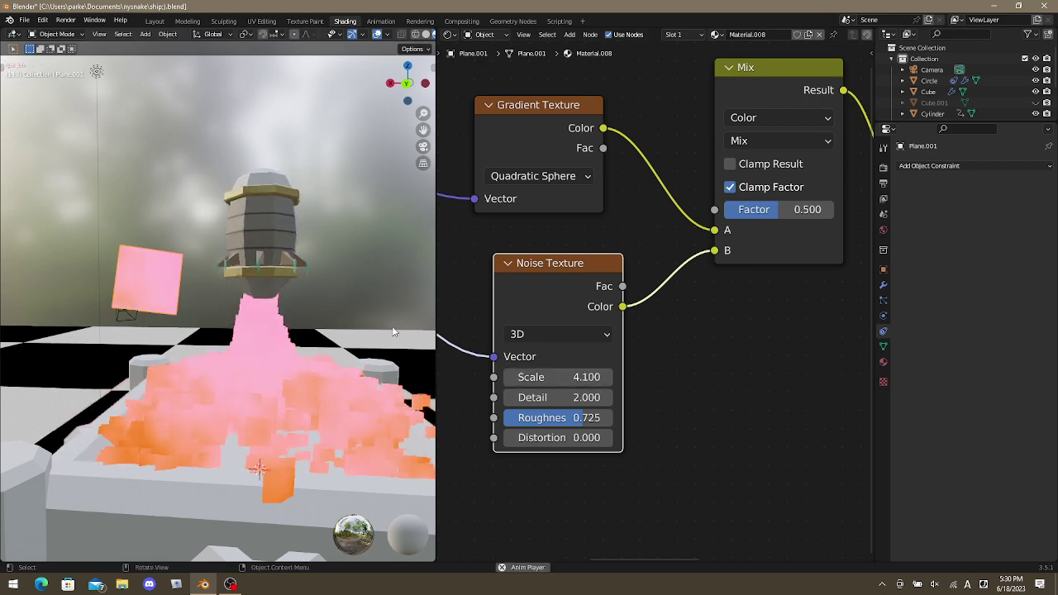
pyautogui.moveTo(314, 273); pyautogui.dragTo(376, 319, button='middle')
pyautogui.scroll(-2, 369, 323)
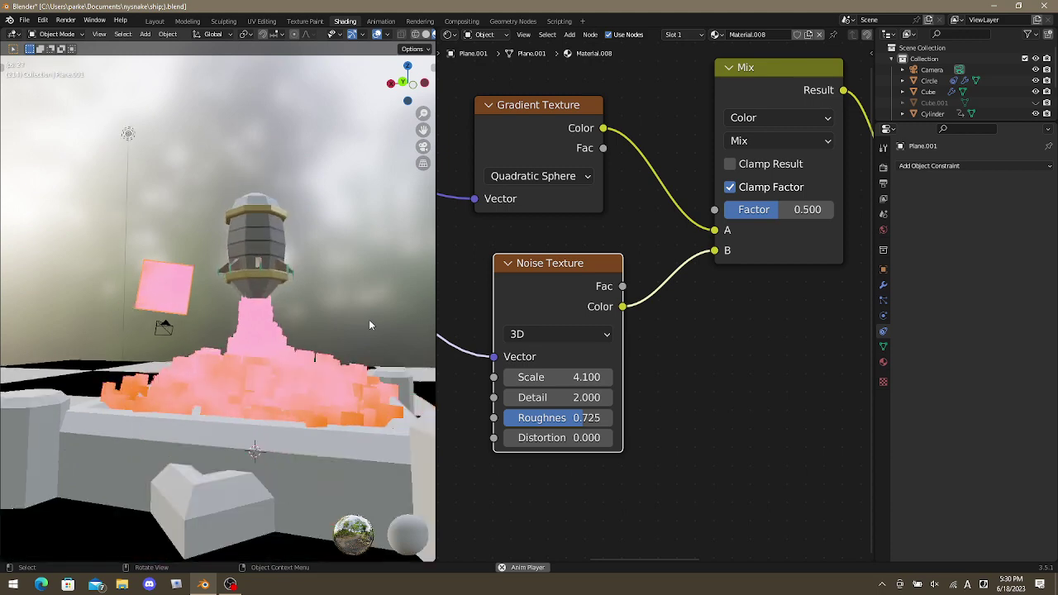
# Switch to the camera's view and lock the camera to the view, leaving the lock to the 3D cursor off.
pyautogui.press('KP_0')
pyautogui.press('n')
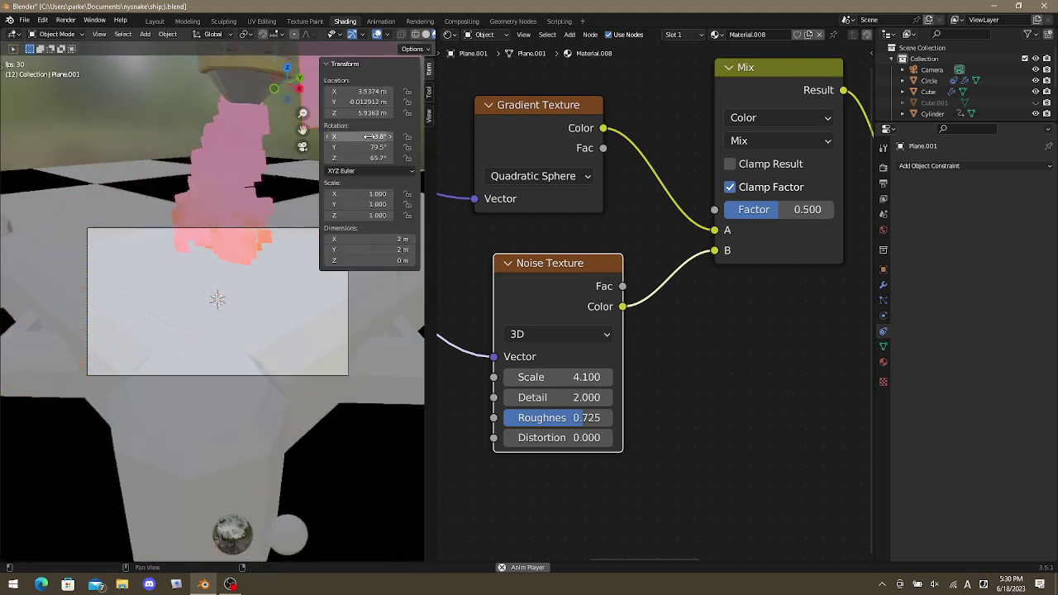
pyautogui.click(430, 93)
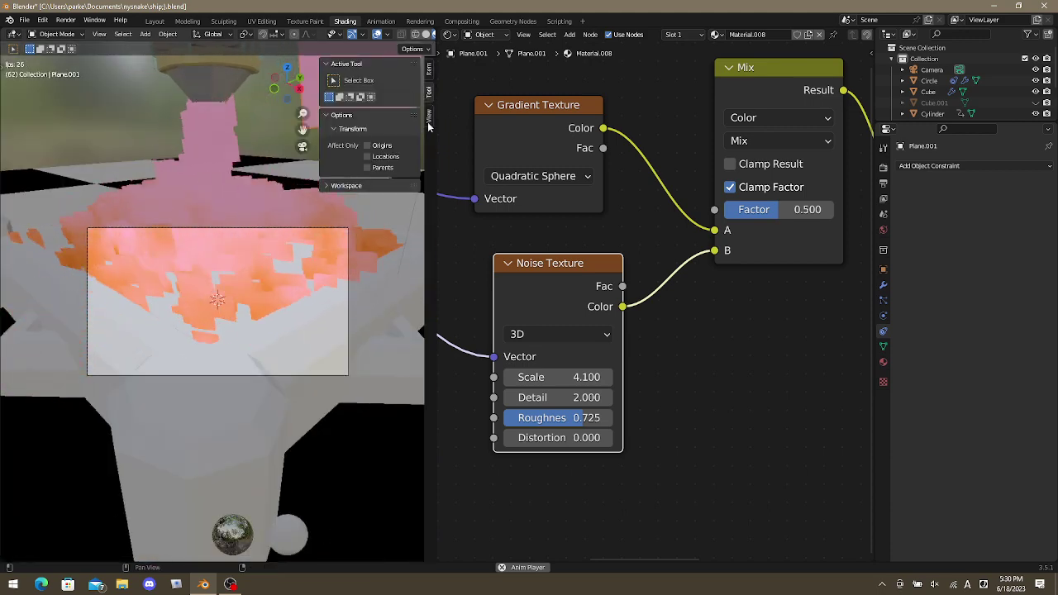
pyautogui.click(429, 118)
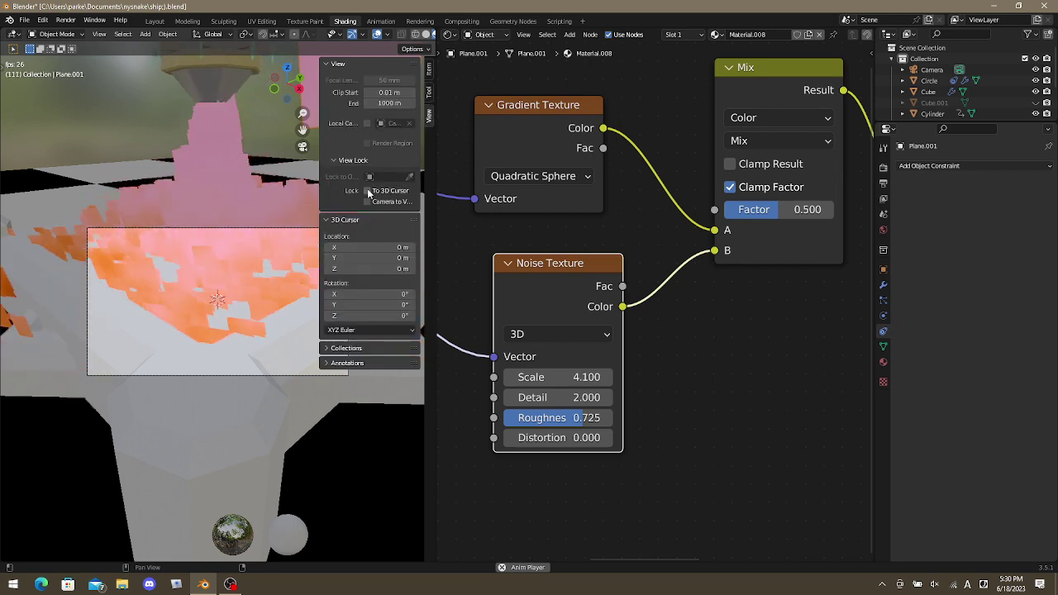
pyautogui.click(367, 191)
pyautogui.moveTo(273, 192); pyautogui.dragTo(287, 180, button='middle')
pyautogui.press('KP_0')
pyautogui.click(367, 191)
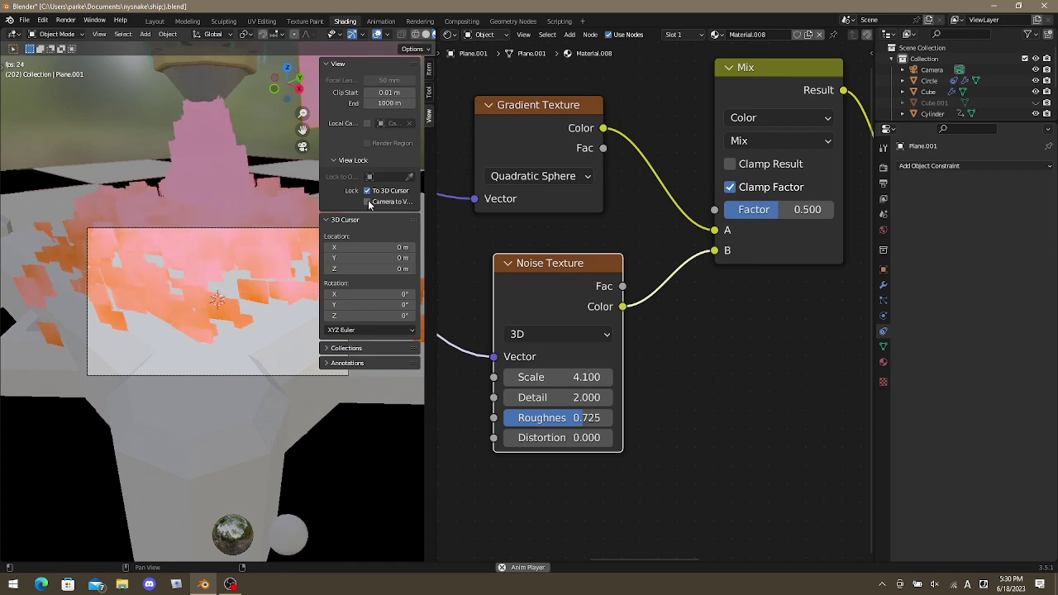
pyautogui.click(367, 202)
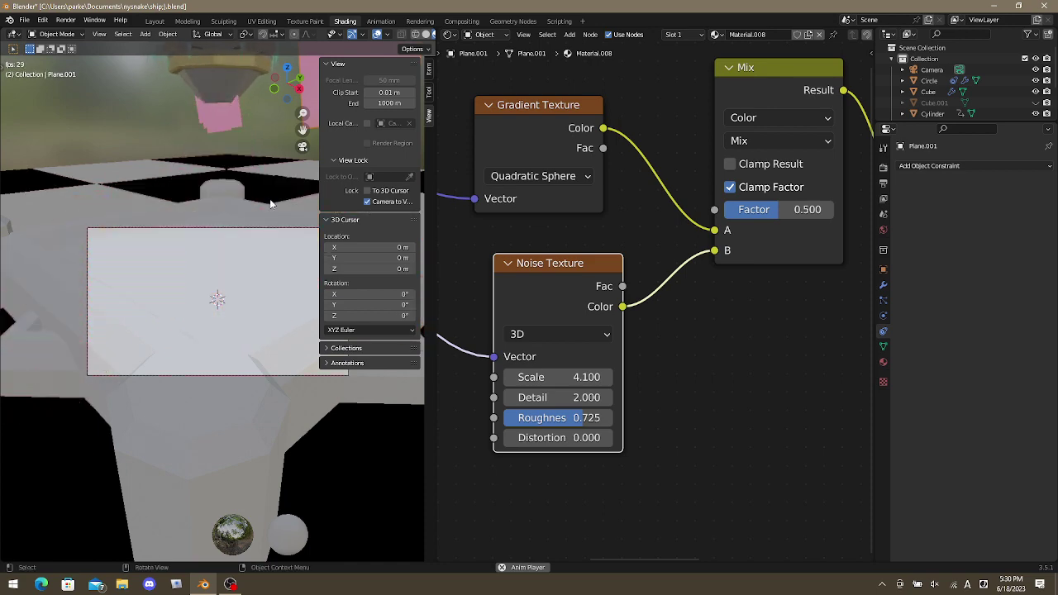
# Reframe the camera to look down on the whole launch pad and rocket from farther away, and unlock it from the view.
pyautogui.scroll(-5, 270, 204)
pyautogui.moveTo(270, 203); pyautogui.dragTo(234, 267, button='middle')
pyautogui.scroll(5, 169, 259)
pyautogui.scroll(-4, 179, 261)
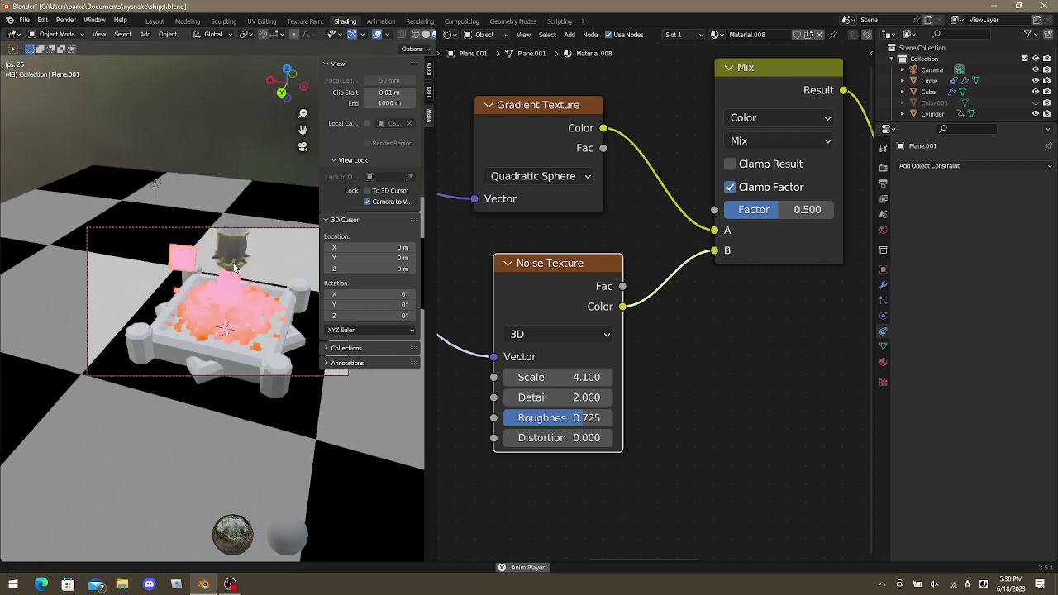
pyautogui.scroll(-2, 234, 268)
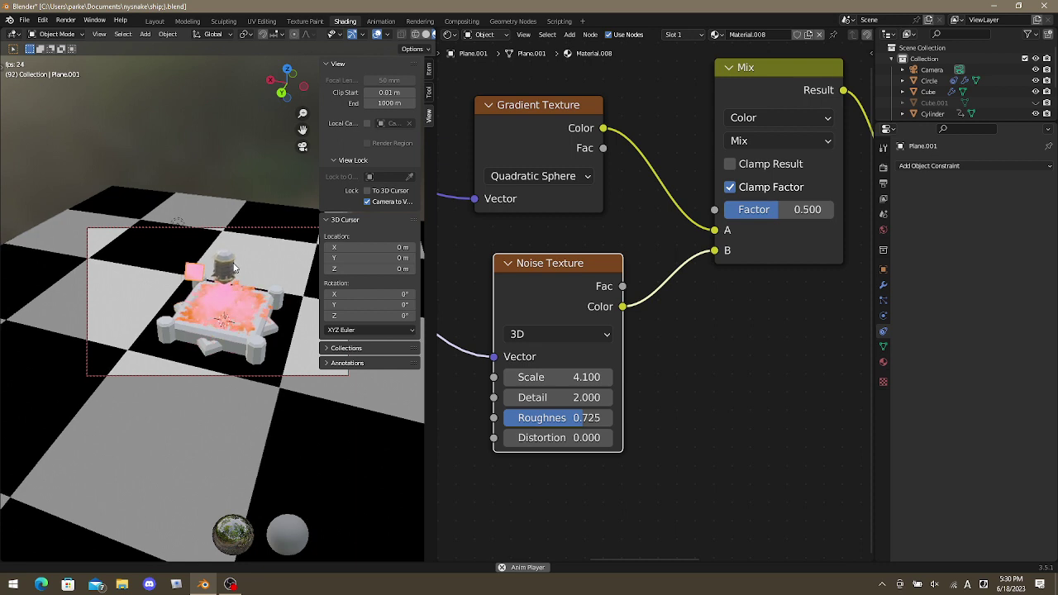
pyautogui.keyDown('shift'); pyautogui.moveTo(234, 267); pyautogui.dragTo(233, 263, button='middle'); pyautogui.keyUp('shift')
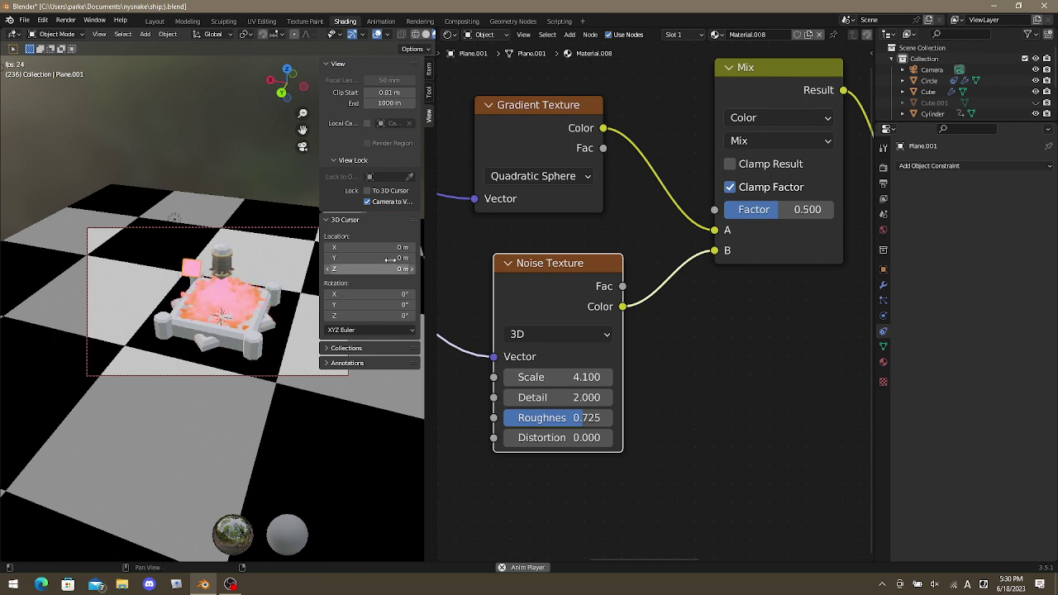
pyautogui.click(368, 202)
# Rotate the particle plane Plane.001 to face the camera.
pyautogui.scroll(3, 182, 239)
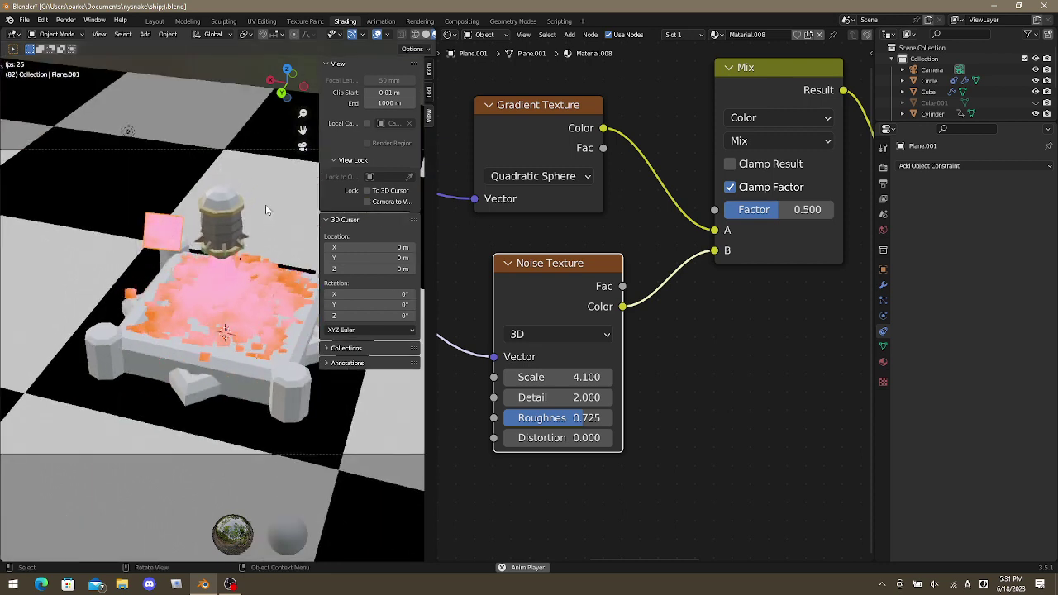
pyautogui.press('r')
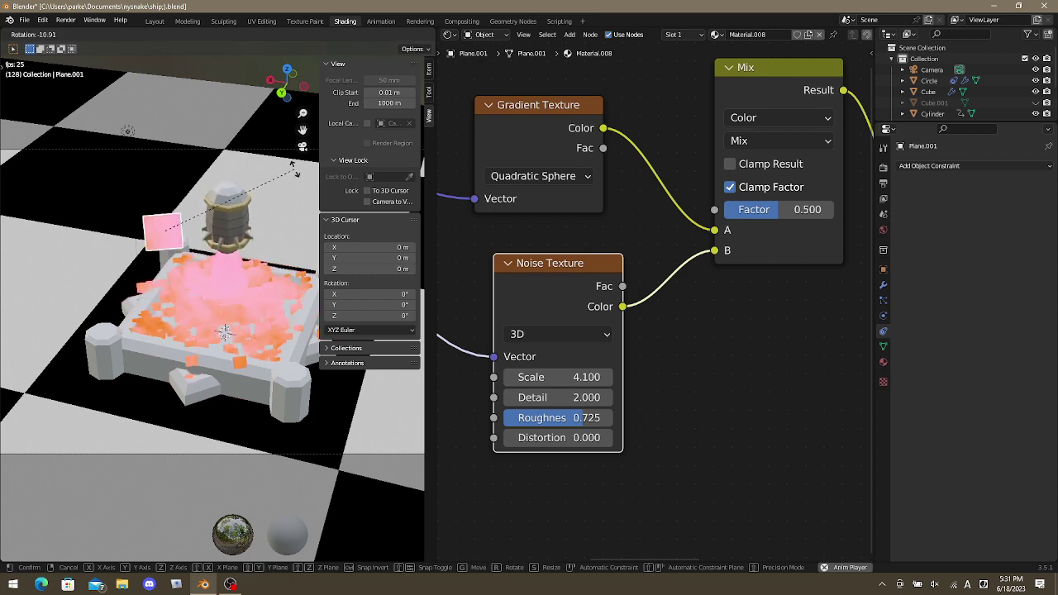
pyautogui.click(186, 231)
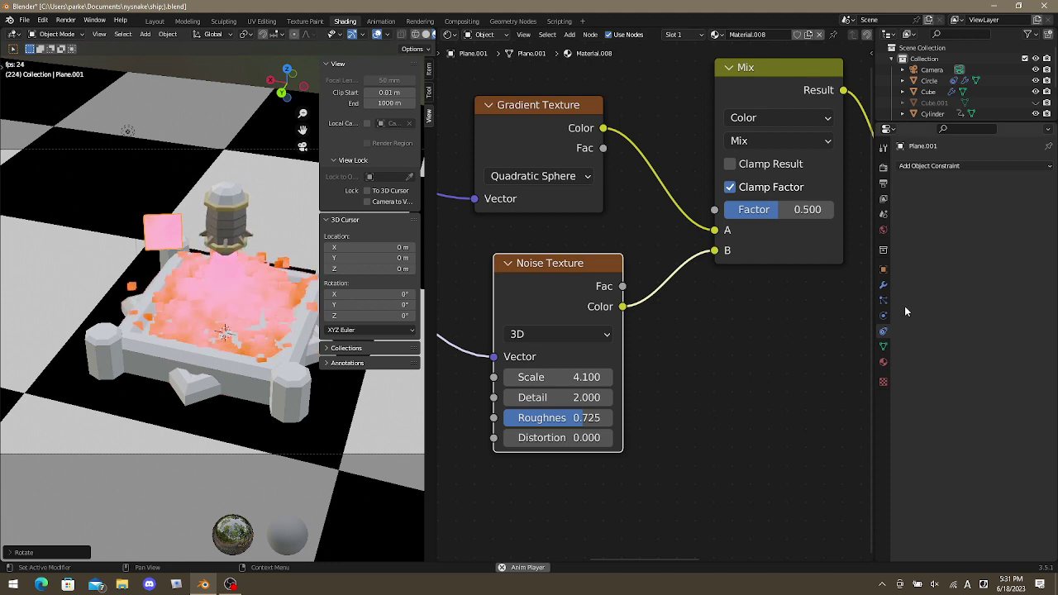
pyautogui.click(883, 286)
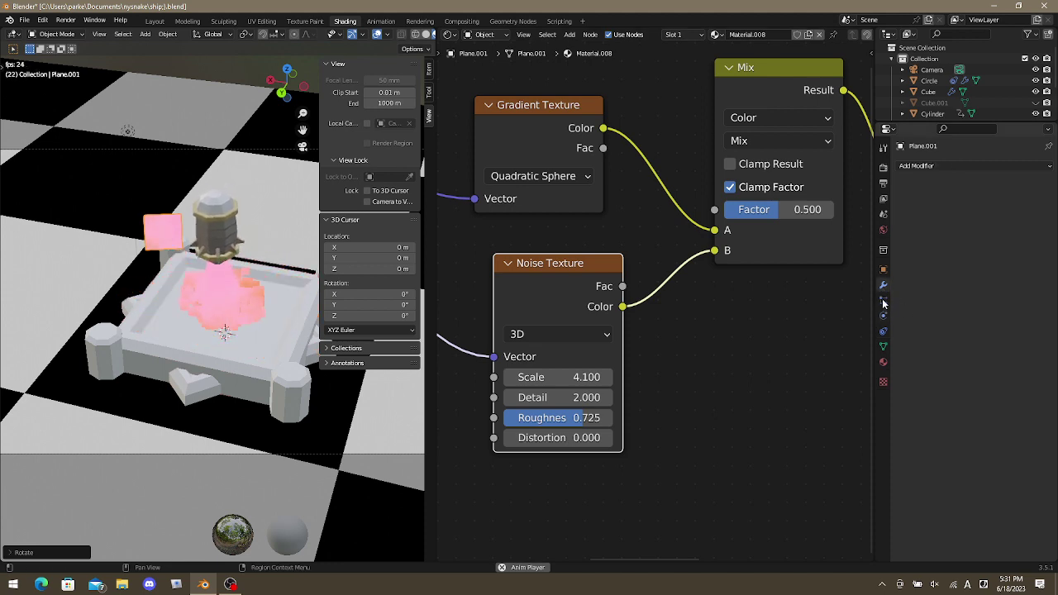
pyautogui.click(883, 300)
pyautogui.click(883, 270)
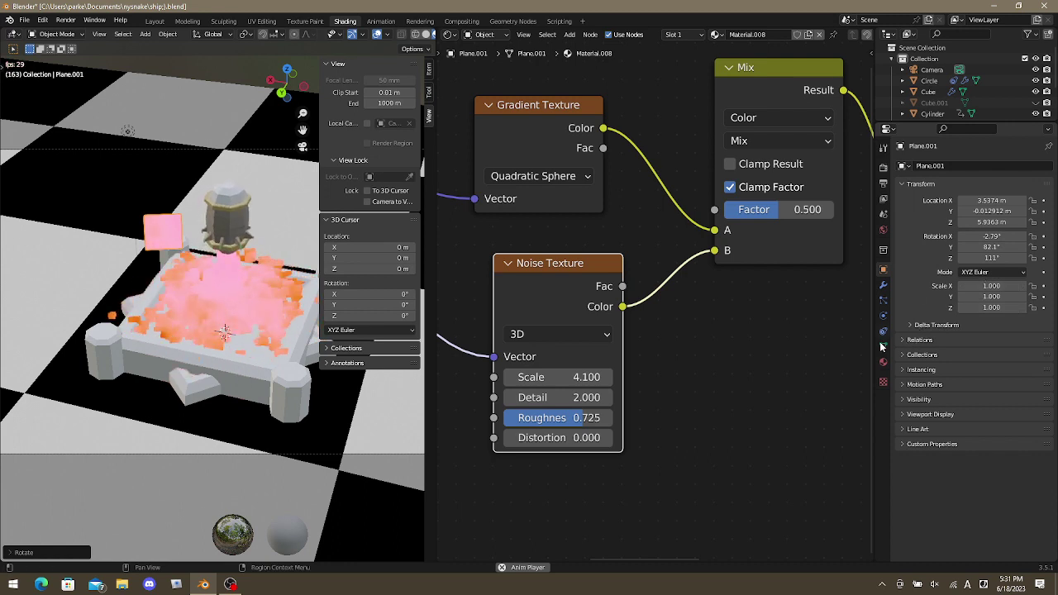
pyautogui.click(883, 286)
pyautogui.click(961, 167)
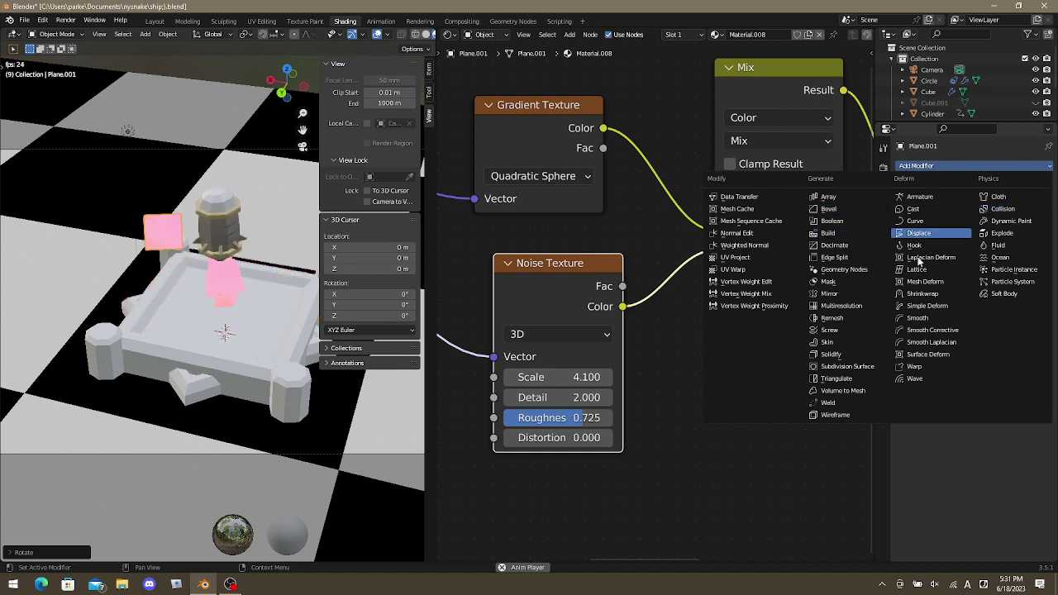
pyautogui.press('Escape')
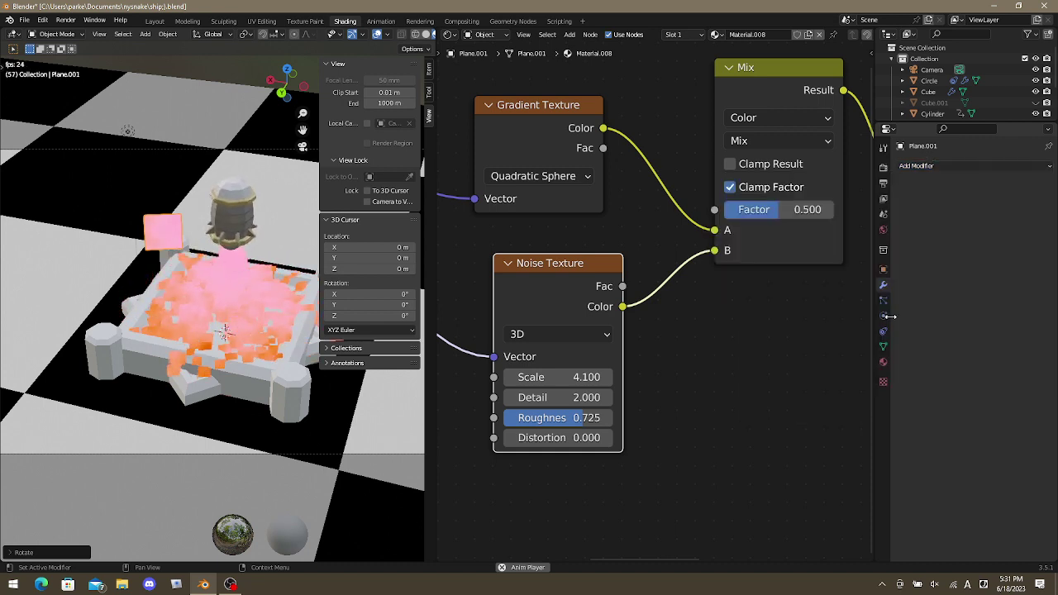
pyautogui.click(884, 318)
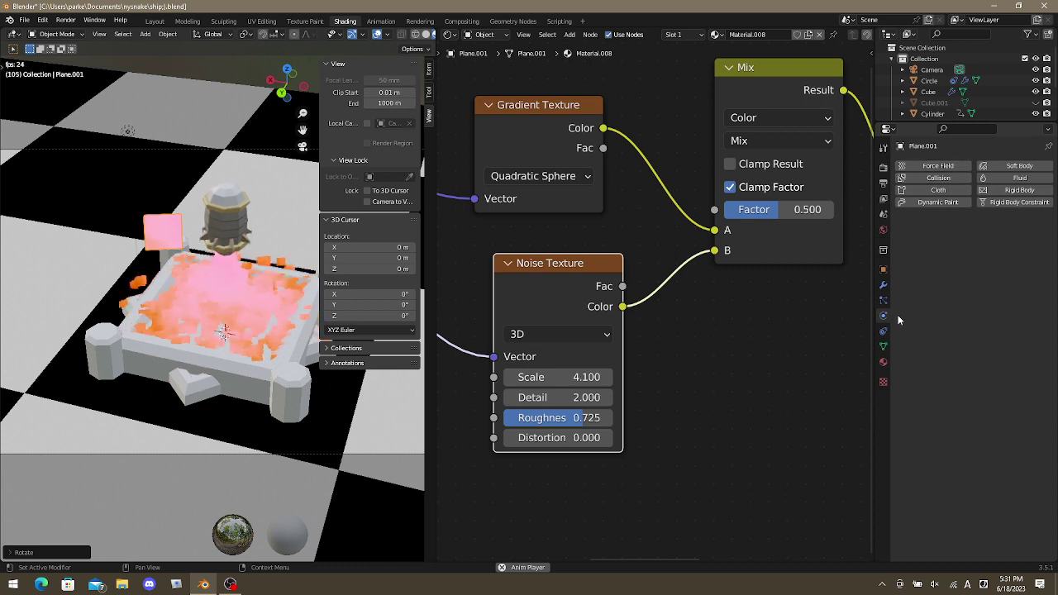
# Add a Track To constraint to Plane.001 with the Camera as its target.
pyautogui.click(884, 332)
pyautogui.click(955, 168)
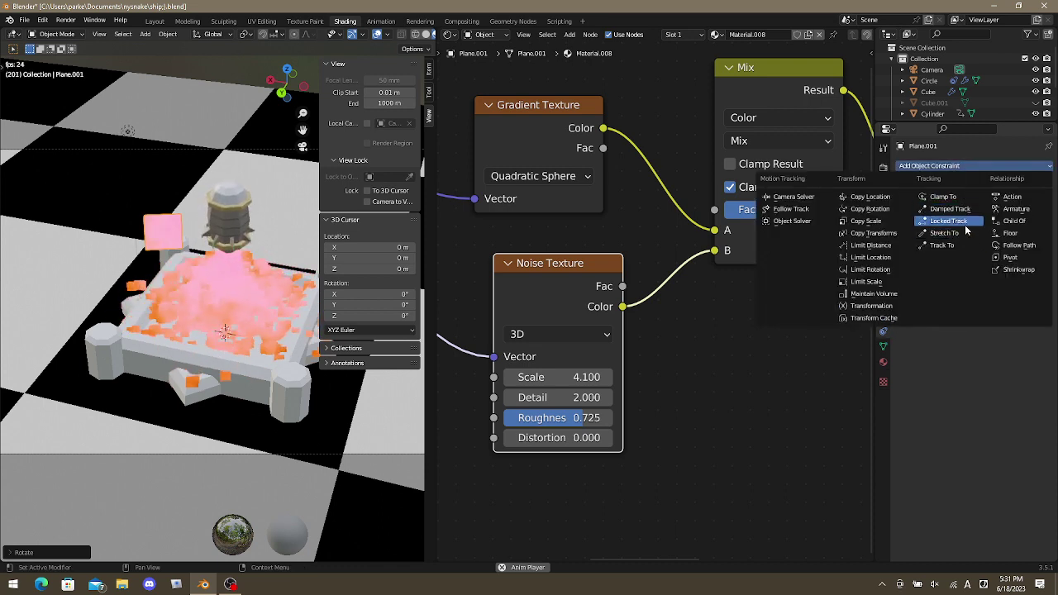
pyautogui.click(943, 246)
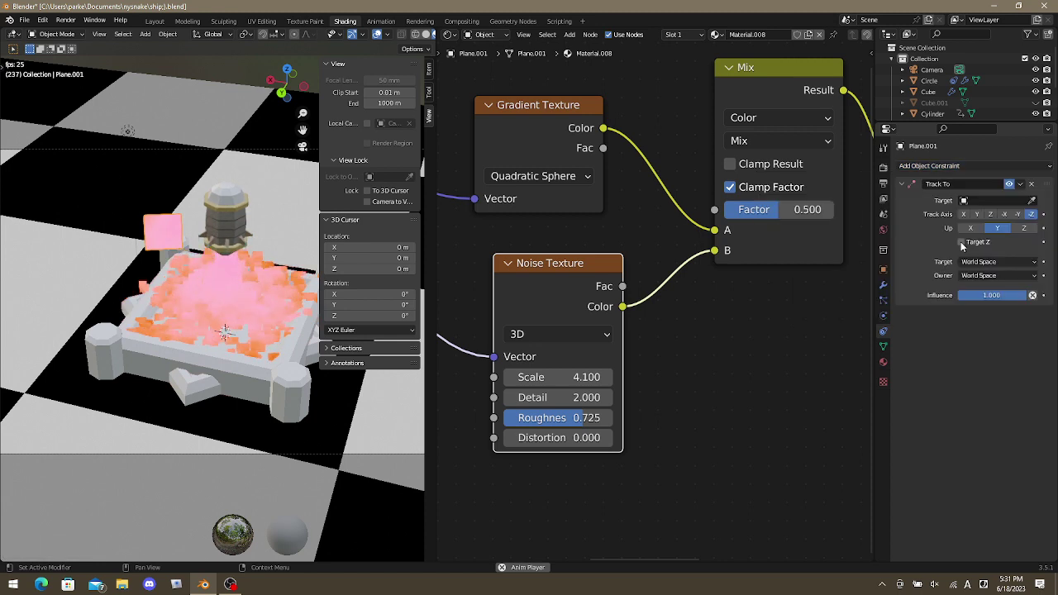
pyautogui.click(999, 201)
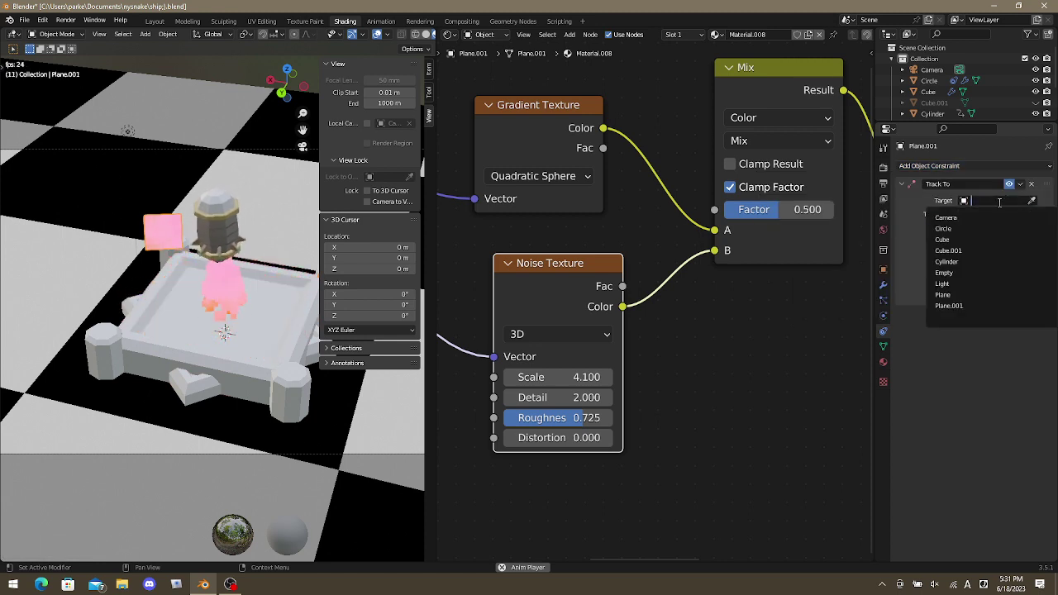
pyautogui.click(947, 217)
# Move Plane.001 down from beside the rocket to the launch pad area and hide the viewport sidebar.
pyautogui.moveTo(74, 294); pyautogui.dragTo(208, 286, button='middle')
pyautogui.moveTo(208, 286); pyautogui.dragTo(219, 279)
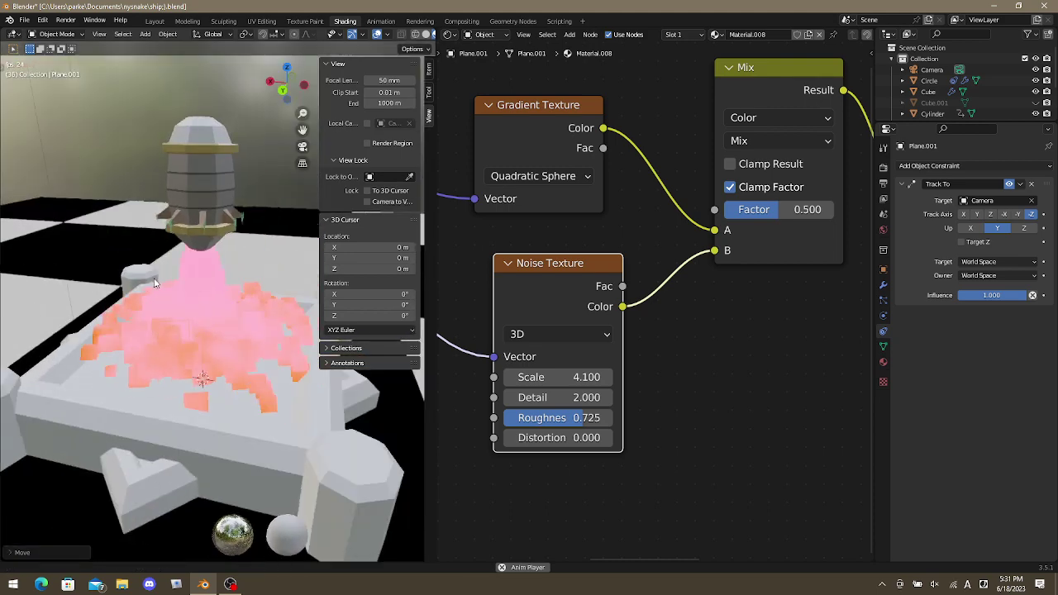
pyautogui.press('n')
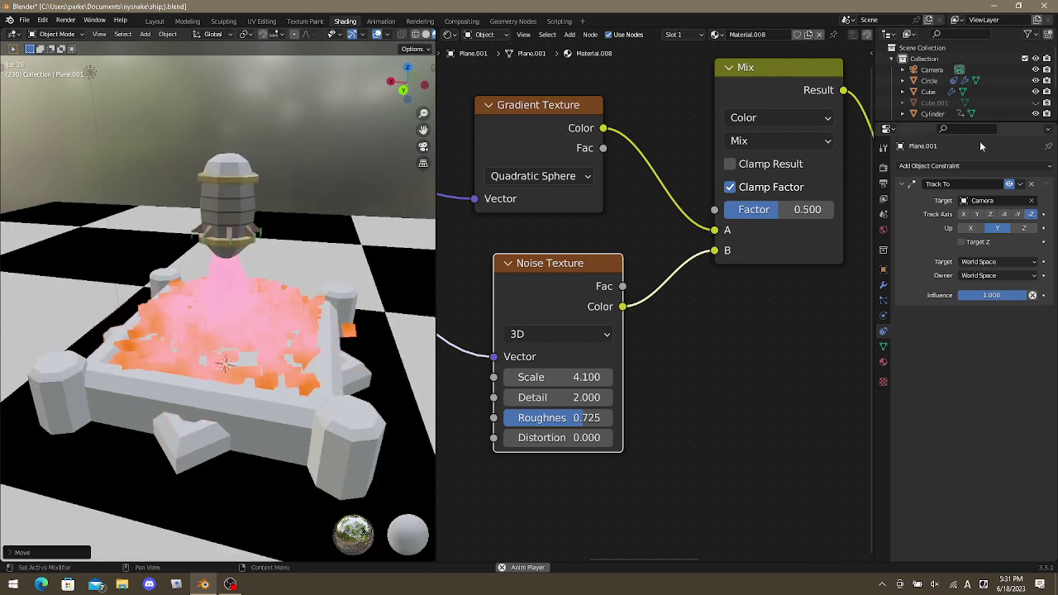
# Unhide Cube.001, select it and delete the Transparent BSDF node from its material.
pyautogui.click(1036, 102)
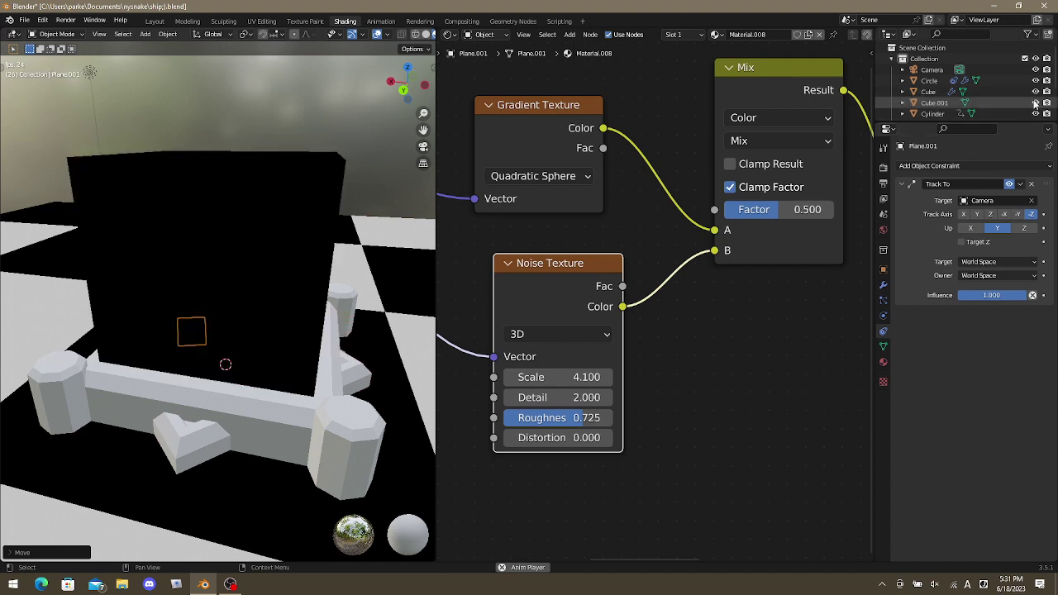
pyautogui.click(145, 179)
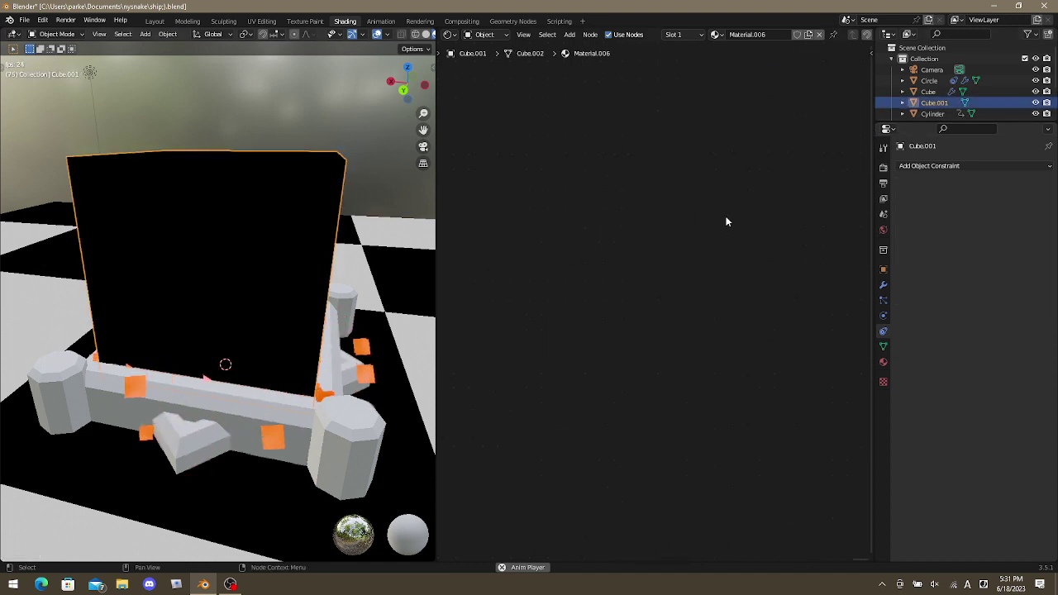
pyautogui.press('Home')
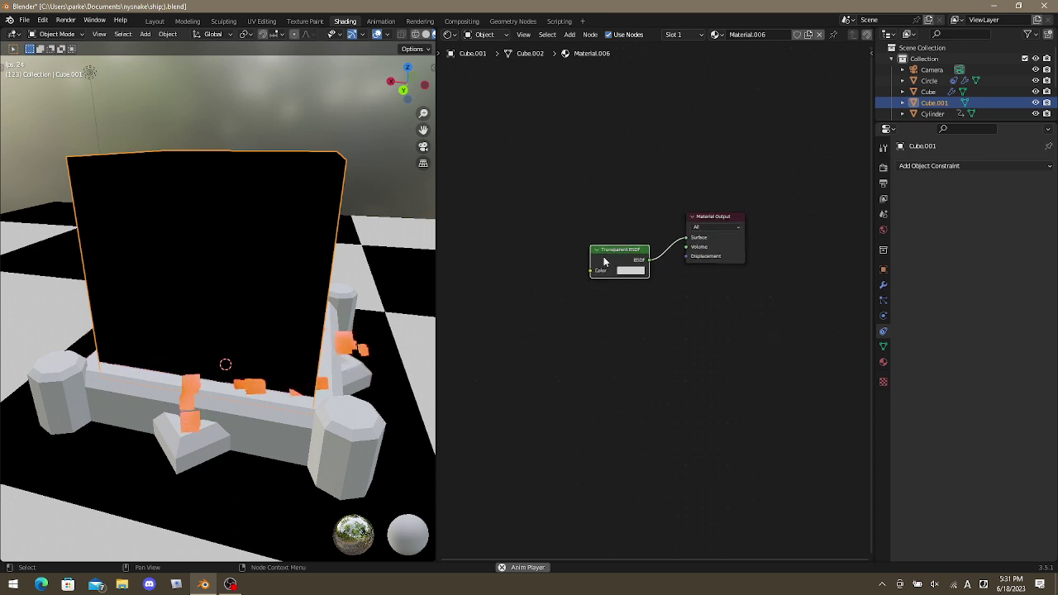
pyautogui.scroll(2, 620, 298)
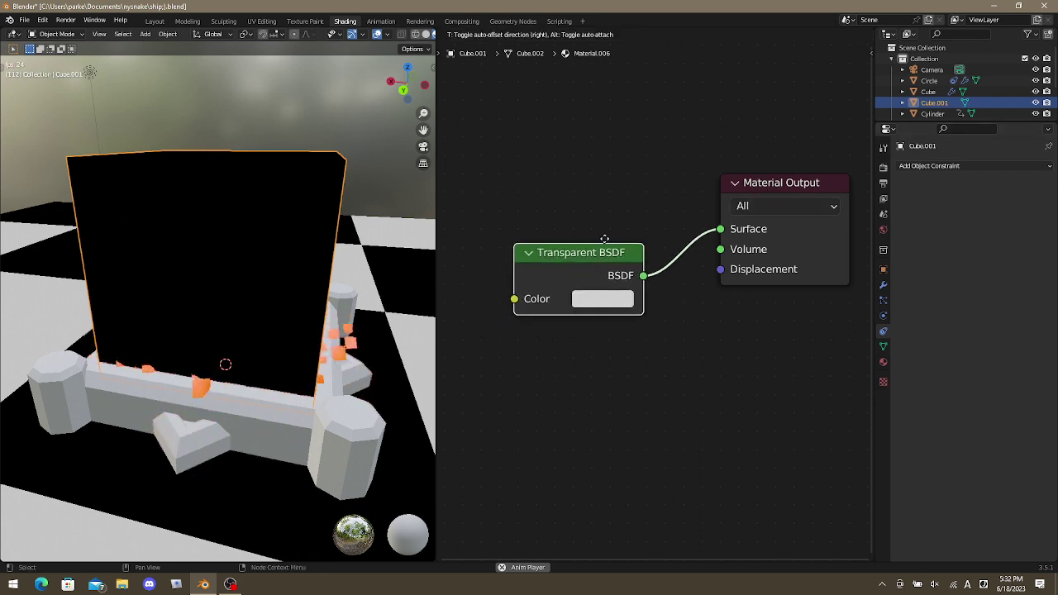
pyautogui.press('x')
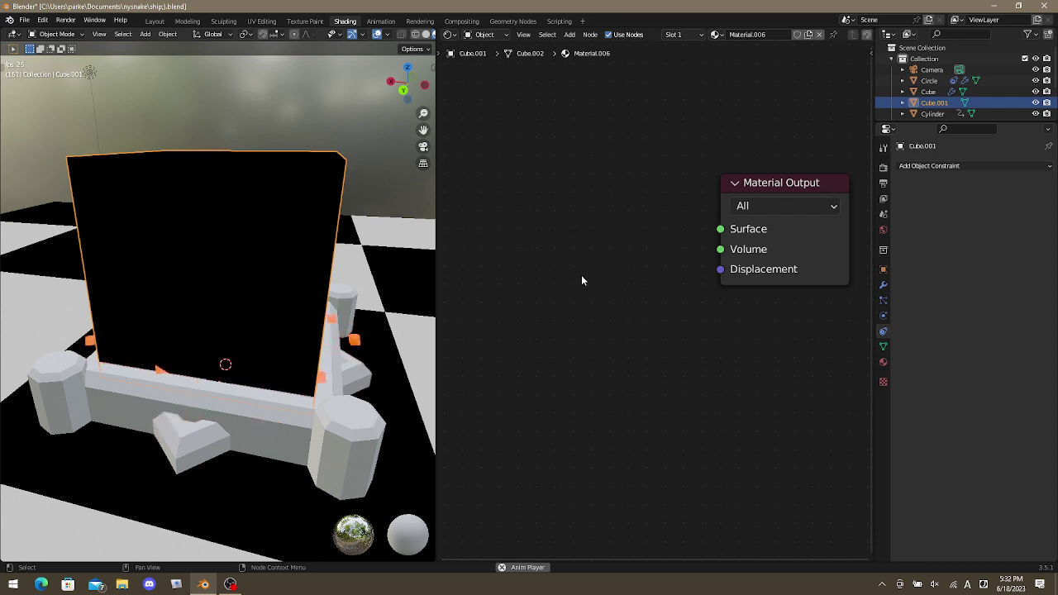
# Duplicate Cube.001 in place and add a Wireframe modifier to the copy.
pyautogui.hotkey('shift', 'd')
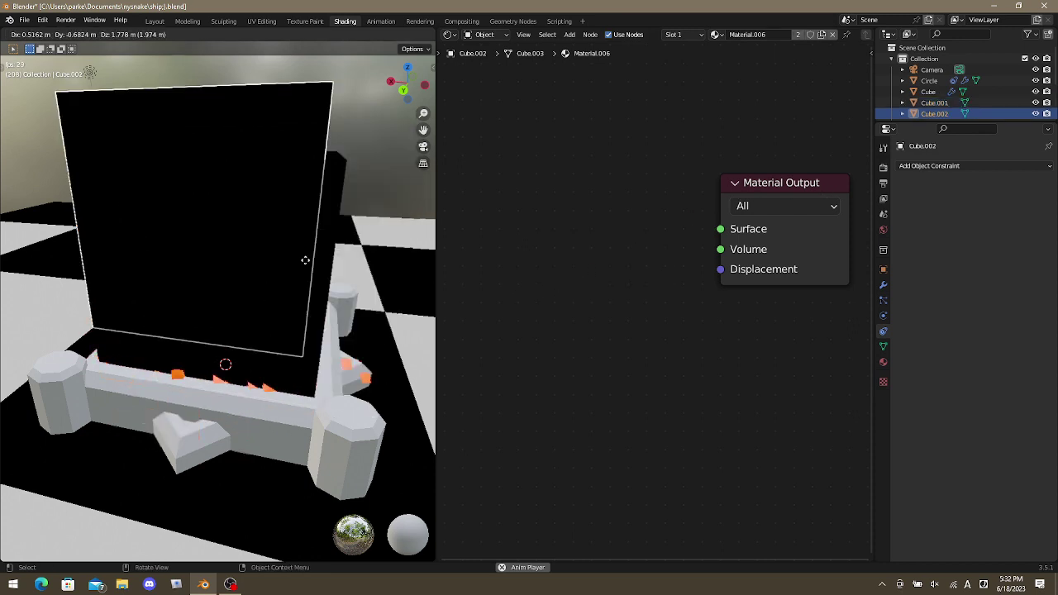
pyautogui.rightClick(320, 266)
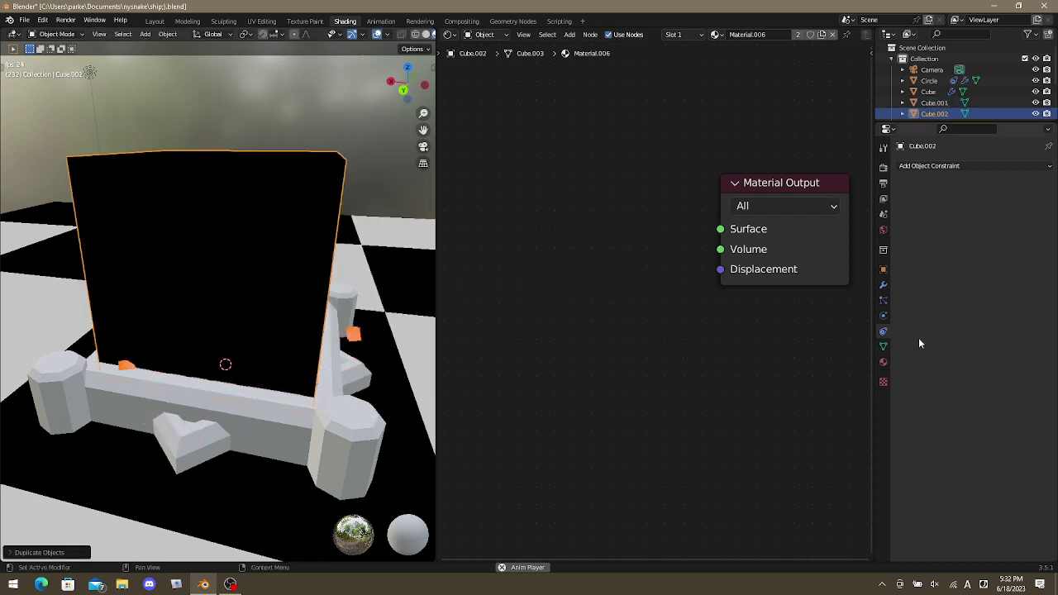
pyautogui.click(885, 301)
pyautogui.click(883, 286)
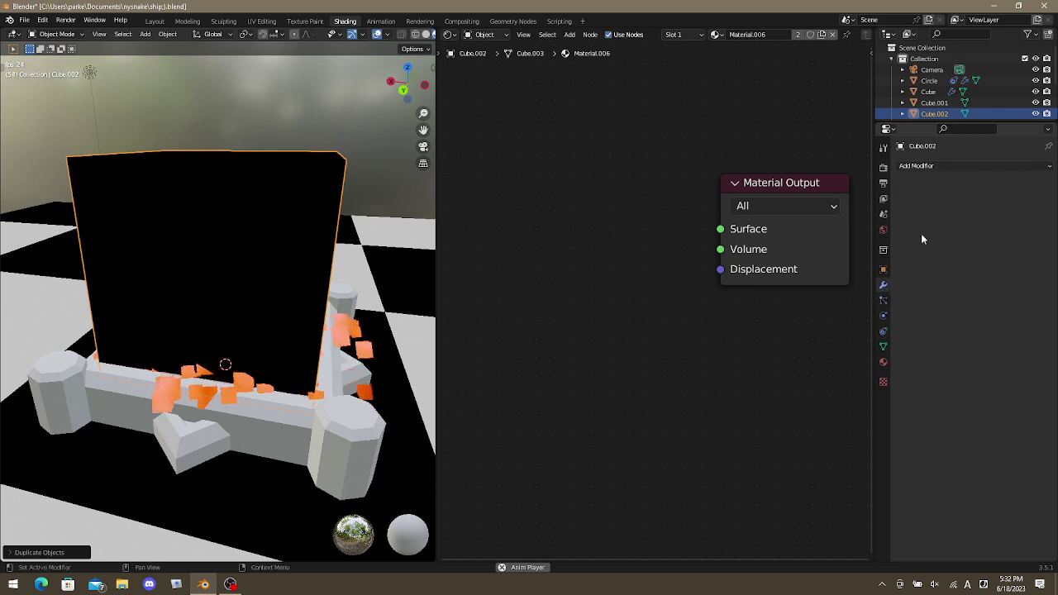
pyautogui.click(916, 166)
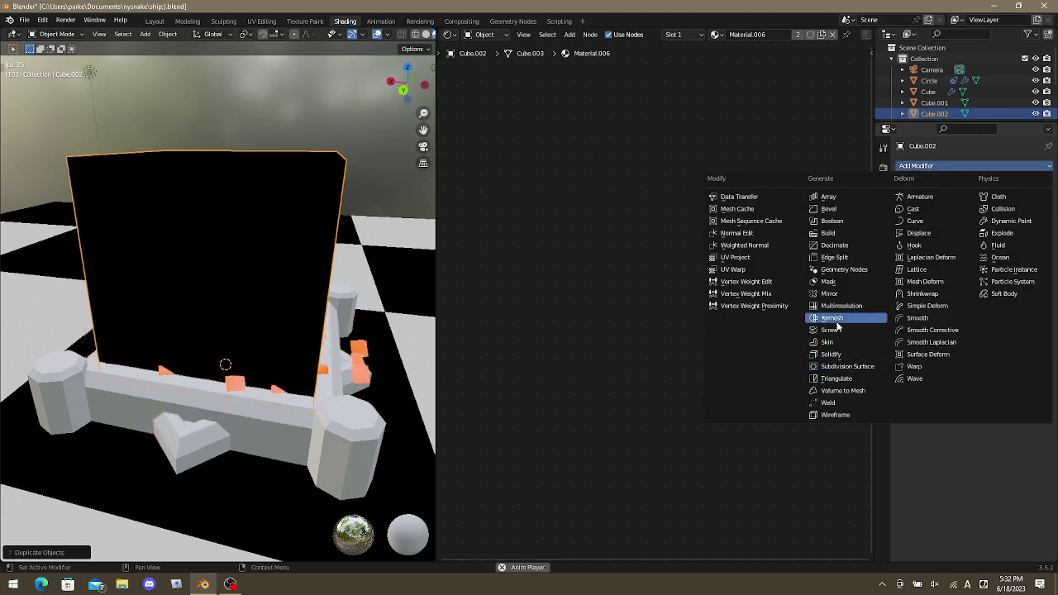
pyautogui.click(837, 415)
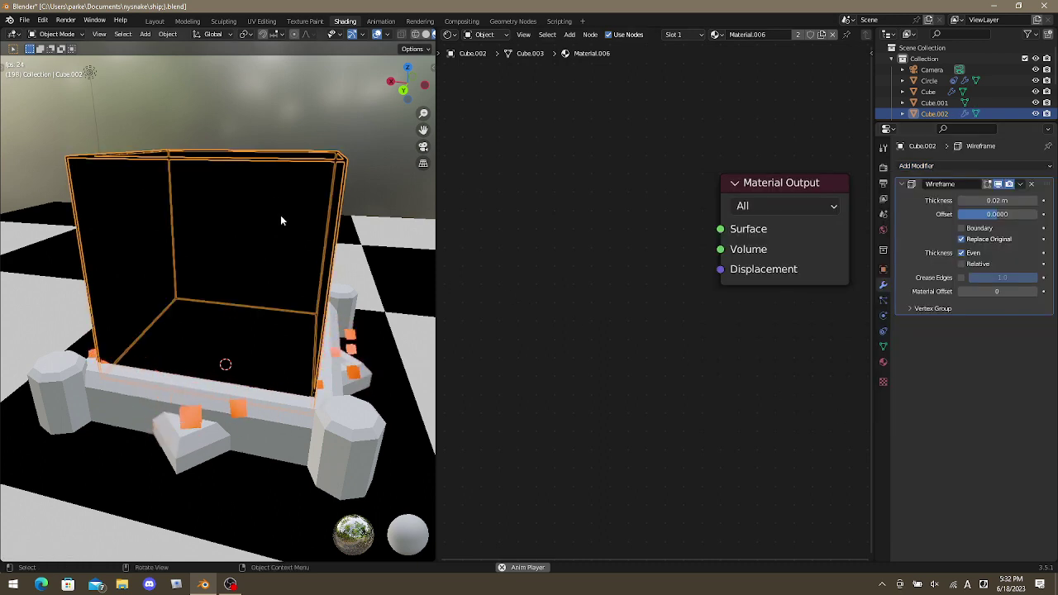
# Add a Principled BSDF to Material.006, connect it to Surface, and set Metallic to about 0.418 and Roughness to about 0.223.
pyautogui.hotkey('shift', 'a')
pyautogui.moveTo(614, 256)
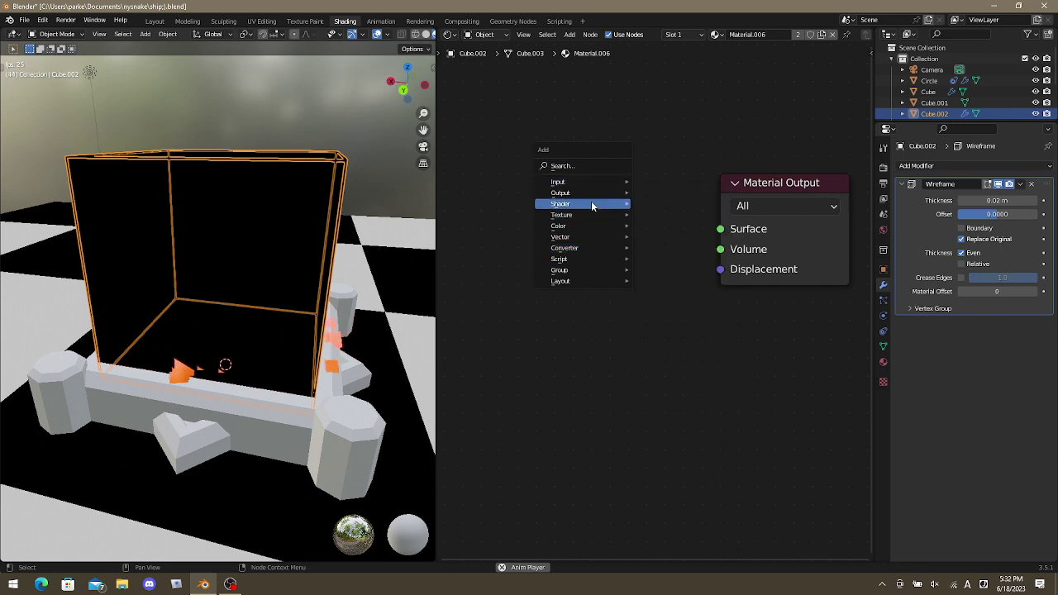
pyautogui.moveTo(583, 204)
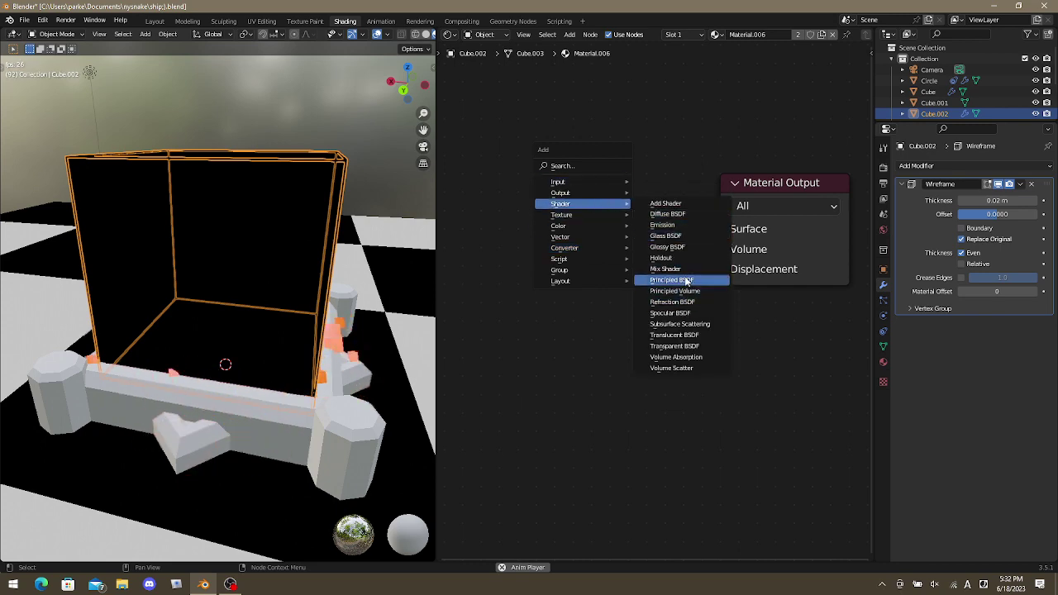
pyautogui.click(686, 281)
pyautogui.moveTo(646, 225); pyautogui.dragTo(723, 229)
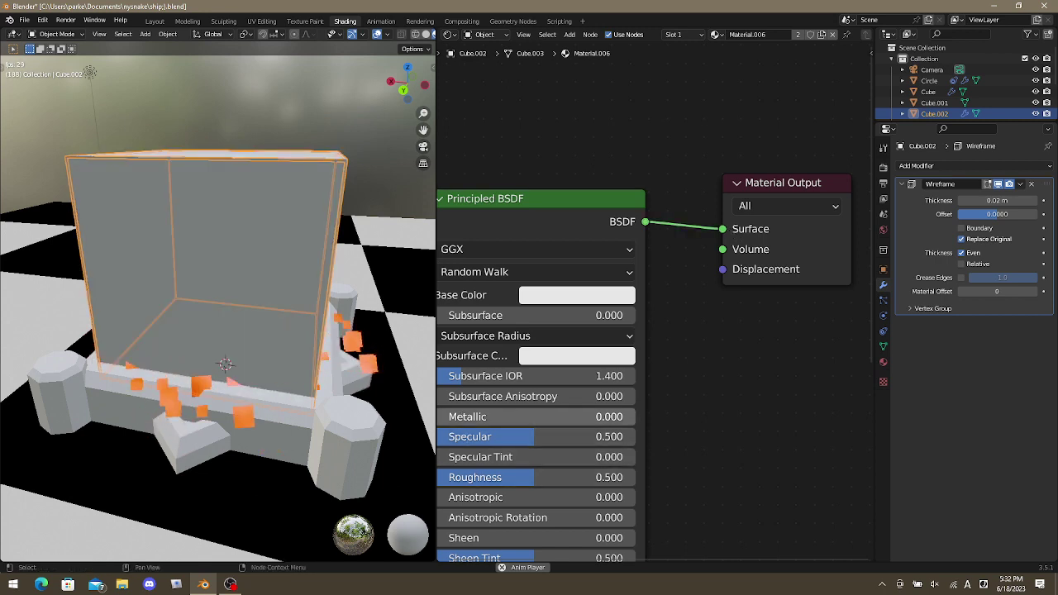
pyautogui.moveTo(468, 417); pyautogui.dragTo(530, 417)
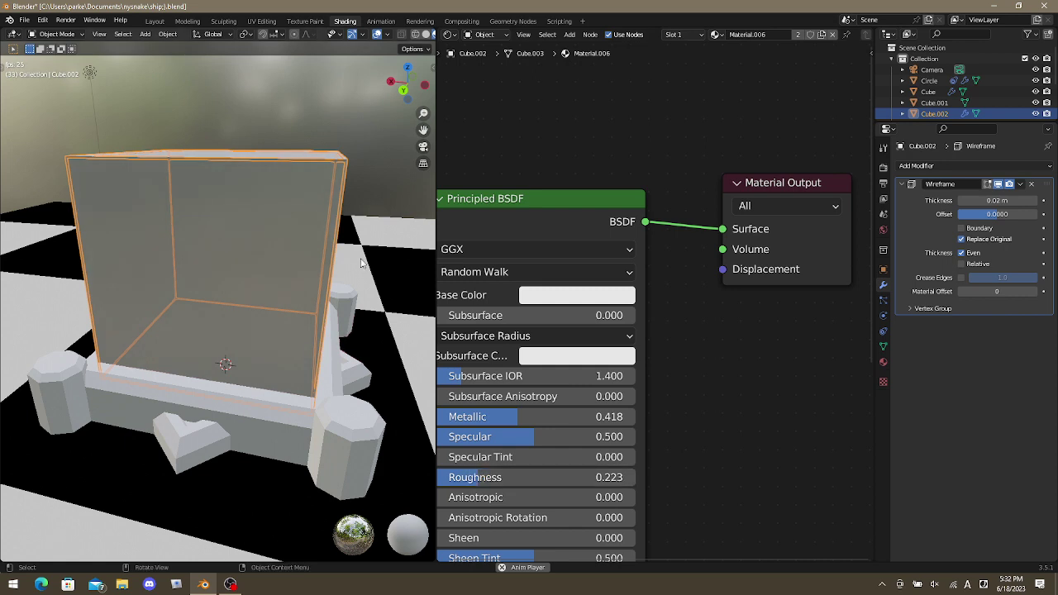
# Hide the solid Cube.001 in the viewport and add Collision physics to it.
pyautogui.click(276, 206)
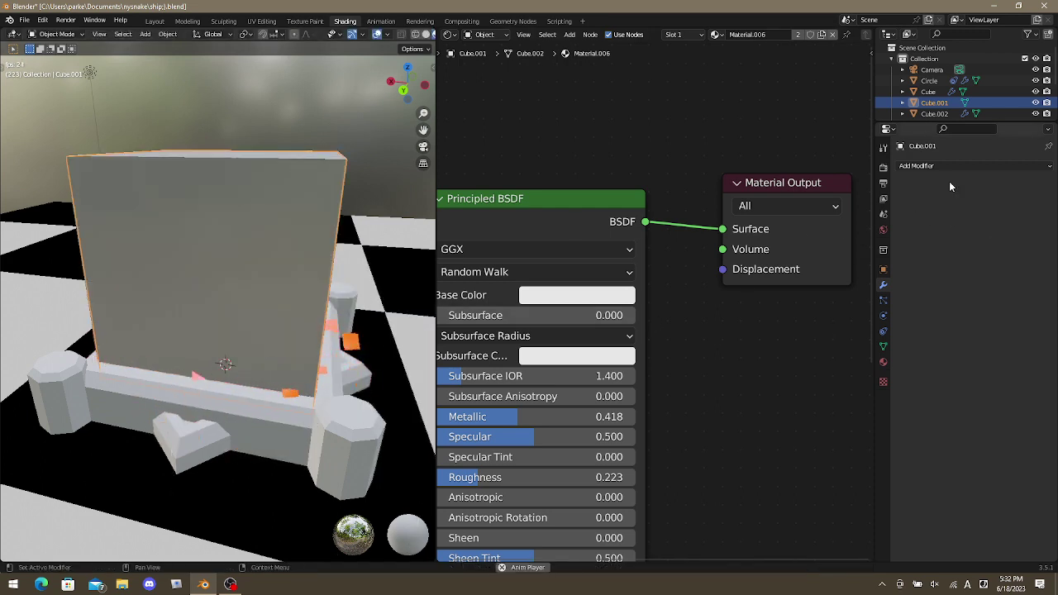
pyautogui.click(1037, 103)
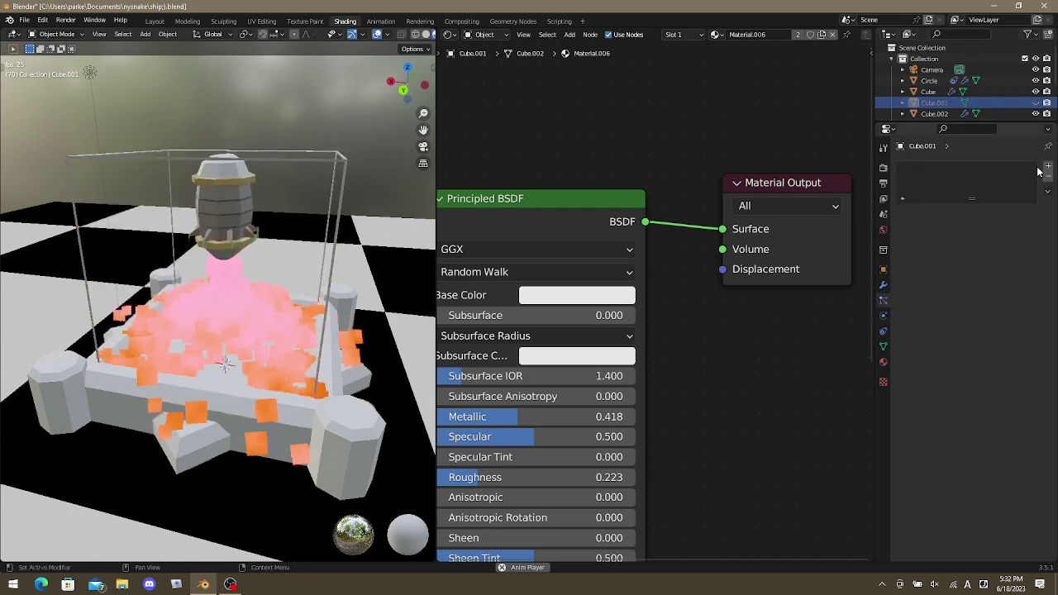
pyautogui.click(884, 316)
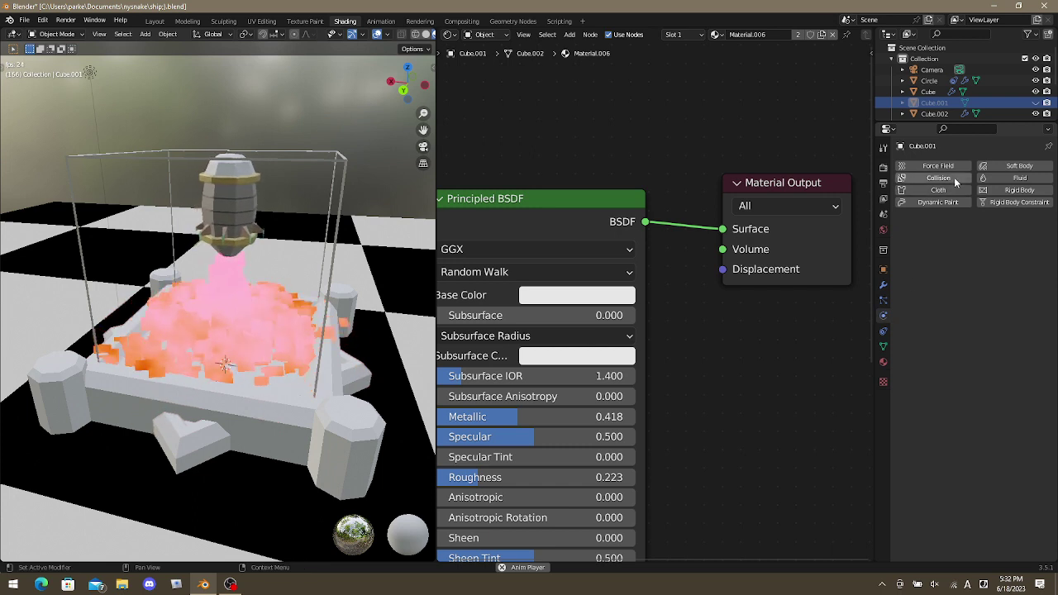
pyautogui.click(939, 179)
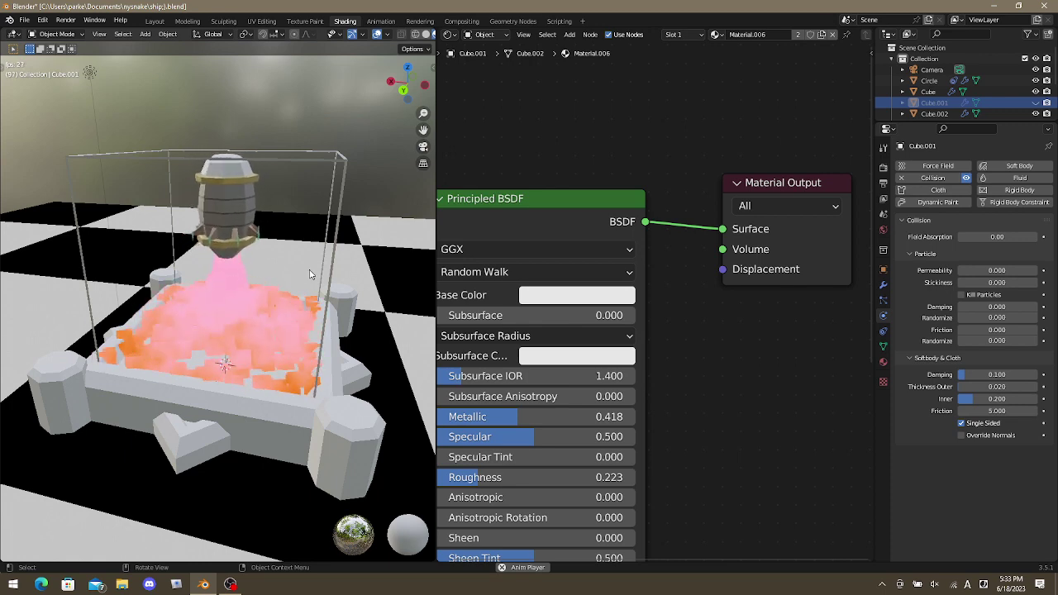
# Add a Reflection Plane light probe and place it beside the rocket near one side of the wireframe cube.
pyautogui.moveTo(222, 254); pyautogui.dragTo(263, 244, button='middle')
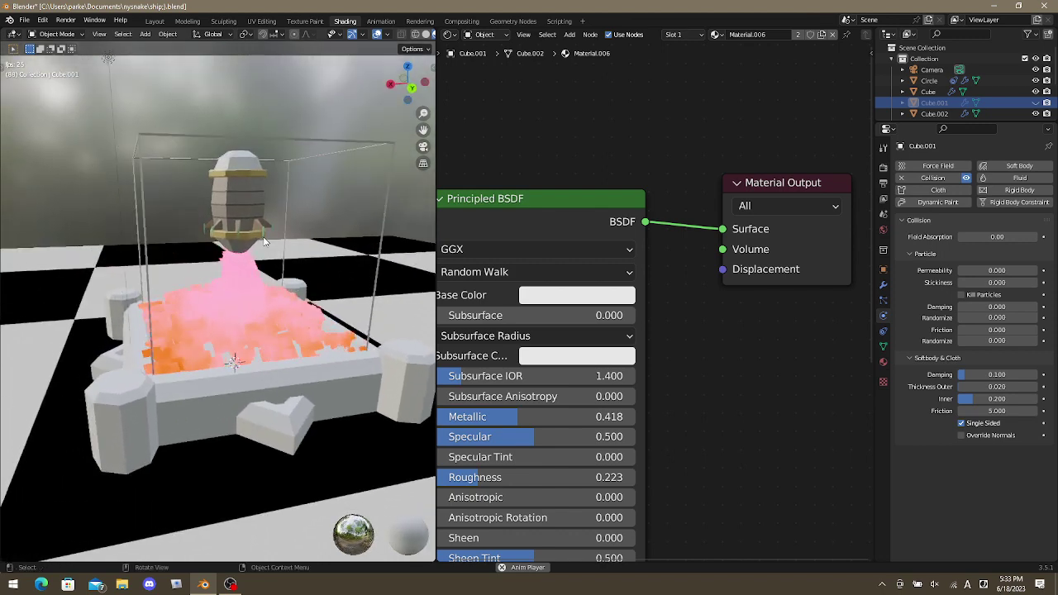
pyautogui.moveTo(289, 200); pyautogui.dragTo(264, 221, button='middle')
pyautogui.hotkey('shift', 'a')
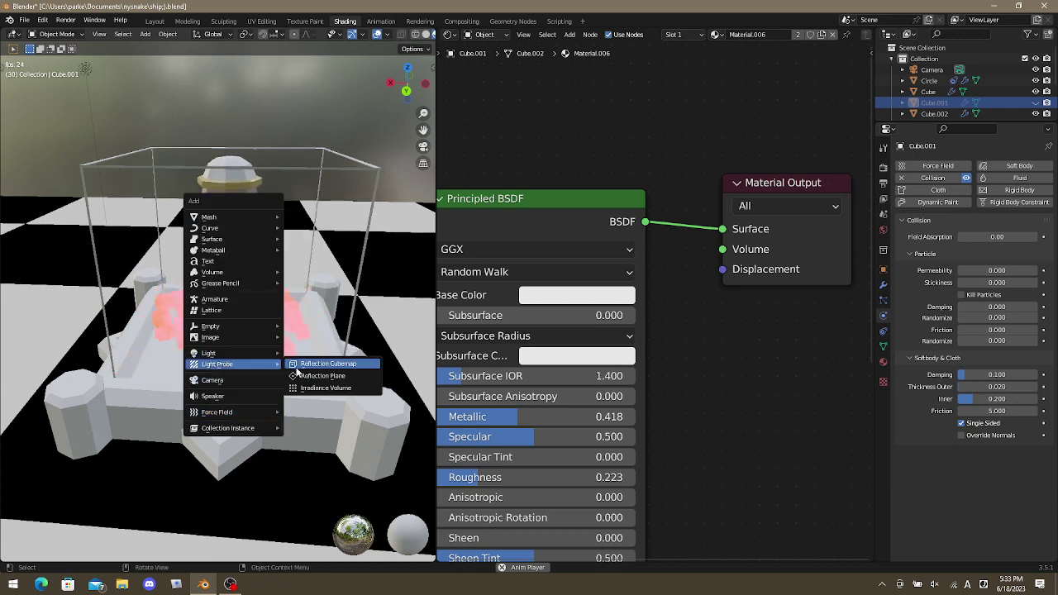
pyautogui.click(363, 380)
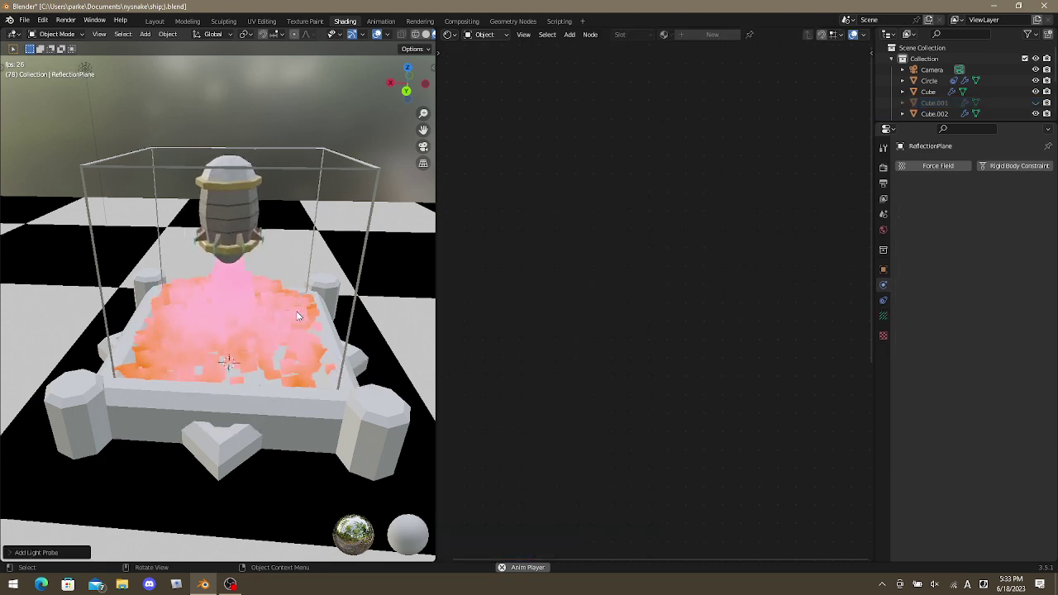
pyautogui.moveTo(275, 263)
pyautogui.mouseDown(button='middle')
pyautogui.moveTo(255, 213)
pyautogui.moveTo(265, 278)
pyautogui.mouseUp(button='middle')
pyautogui.press('g')
pyautogui.click(200, 196)
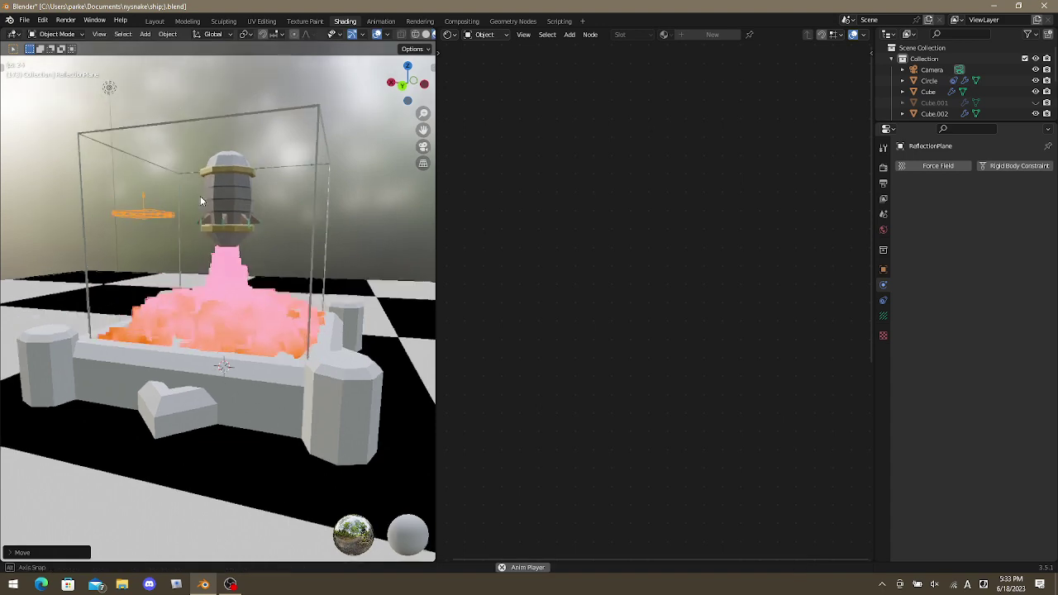
# Rotate the reflection plane 90° about the Y axis so it stands upright facing the rocket.
pyautogui.moveTo(200, 196); pyautogui.dragTo(269, 170, button='middle')
pyautogui.press('r')
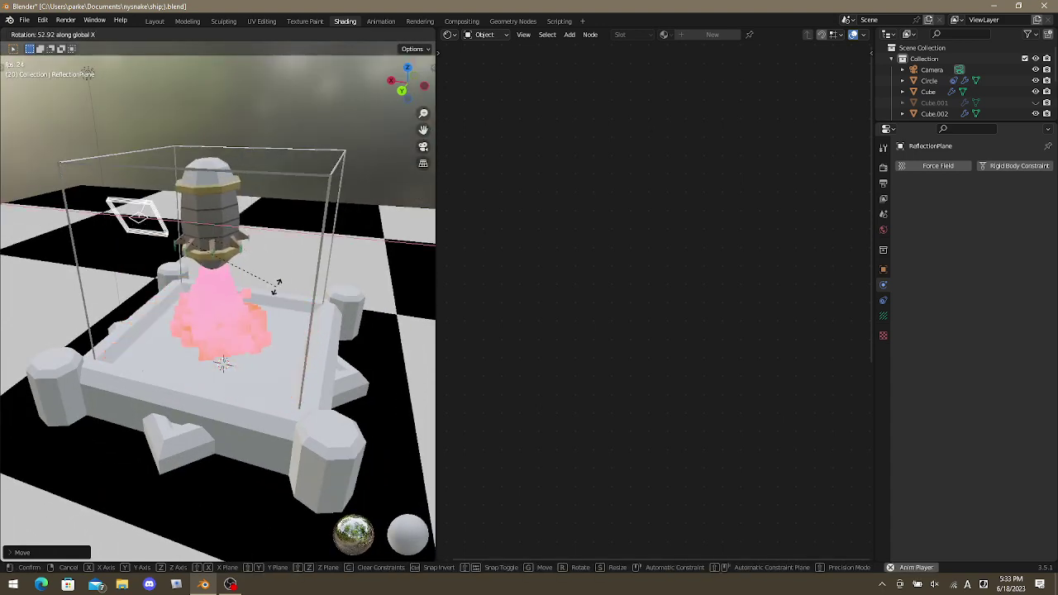
pyautogui.press('y')
pyautogui.click(272, 303)
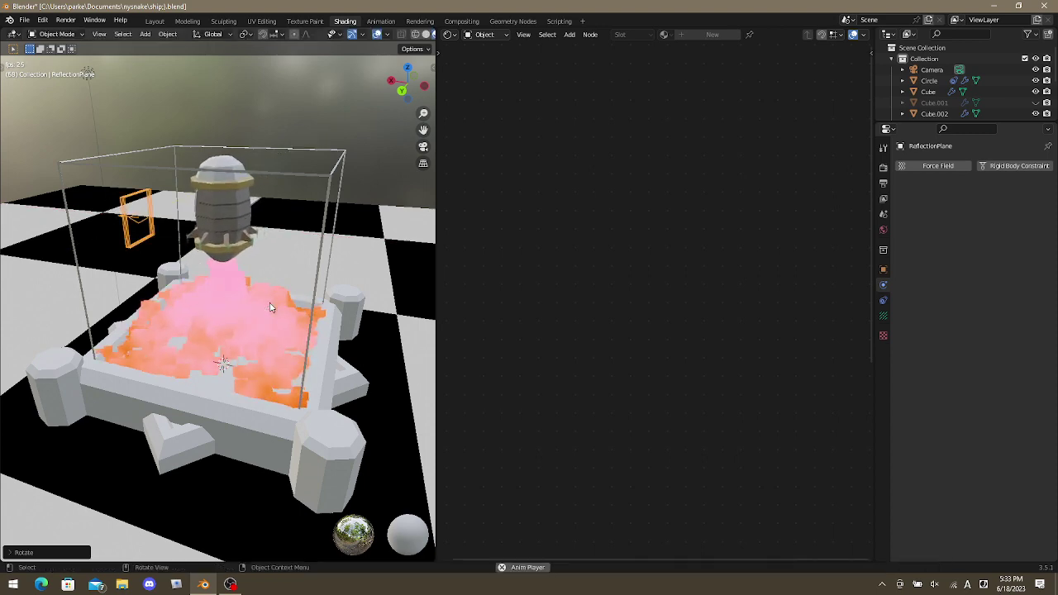
pyautogui.moveTo(145, 283); pyautogui.dragTo(198, 304, button='middle')
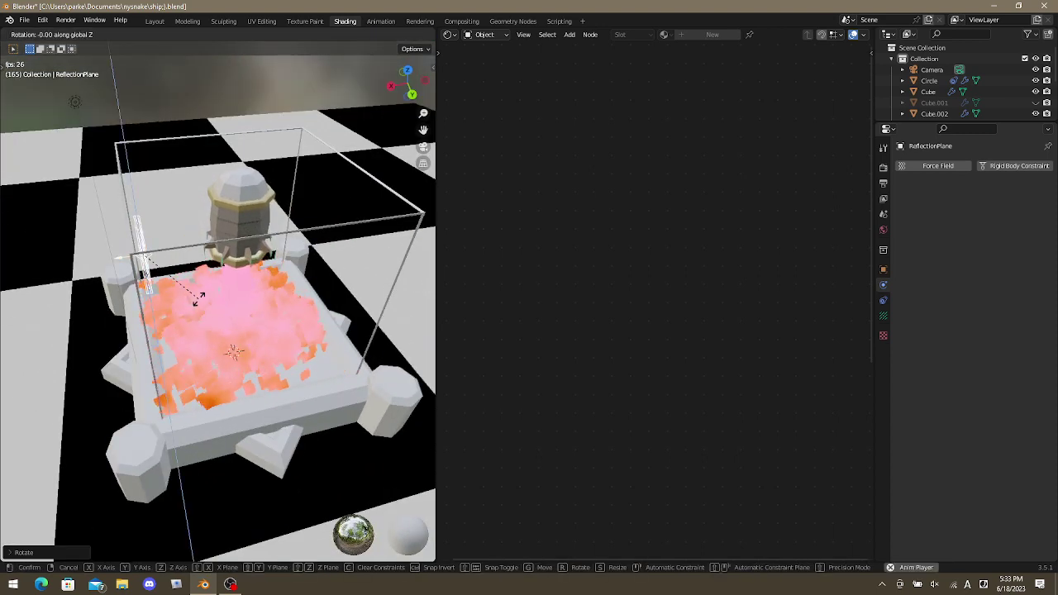
pyautogui.moveTo(199, 304); pyautogui.dragTo(112, 254, button='middle')
# Switch the viewport to Rendered shading.
pyautogui.press('z')
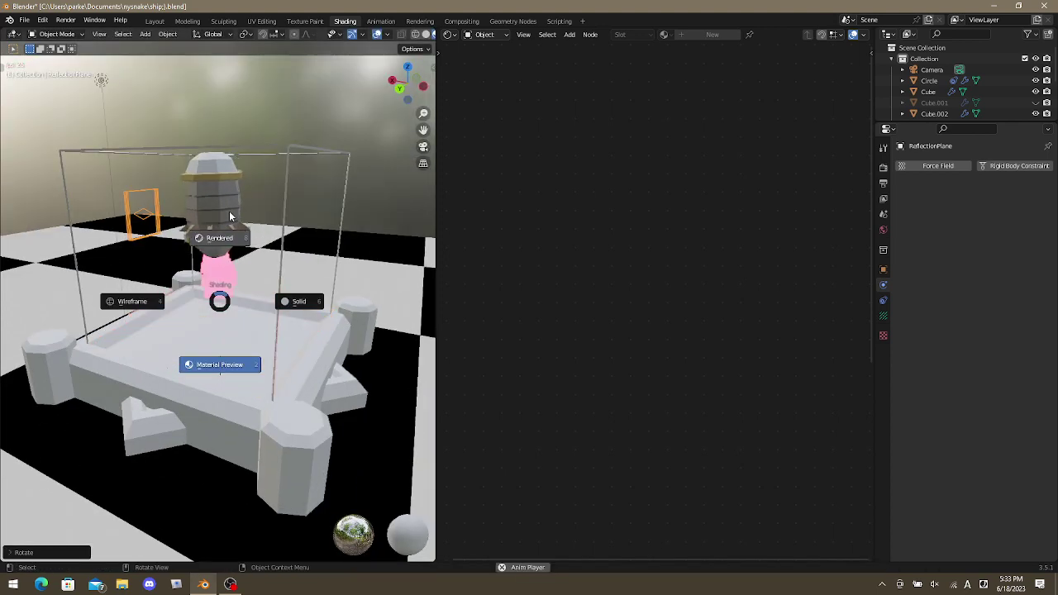
pyautogui.click(229, 211)
pyautogui.moveTo(226, 206)
pyautogui.mouseDown(button='middle')
pyautogui.moveTo(335, 209)
pyautogui.moveTo(226, 213)
pyautogui.mouseUp(button='middle')
# Scale the reflection plane up about 3.2 times and move it to about X 4.96, Y 0.13, Z 6.64 m.
pyautogui.press('s')
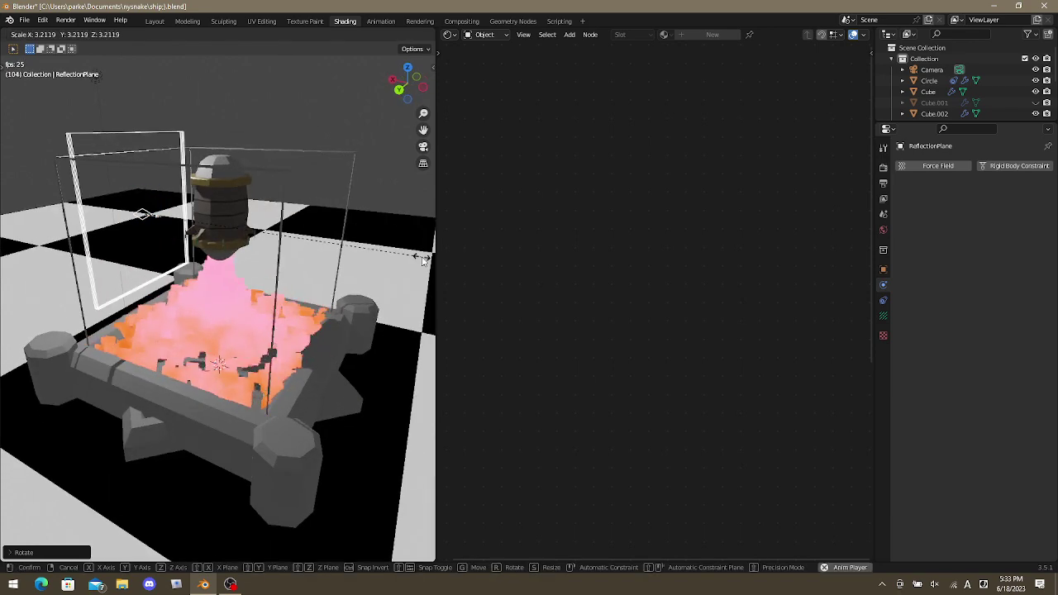
pyautogui.click(324, 253)
pyautogui.moveTo(323, 253); pyautogui.dragTo(175, 236, button='middle')
pyautogui.press('g')
pyautogui.click(348, 260)
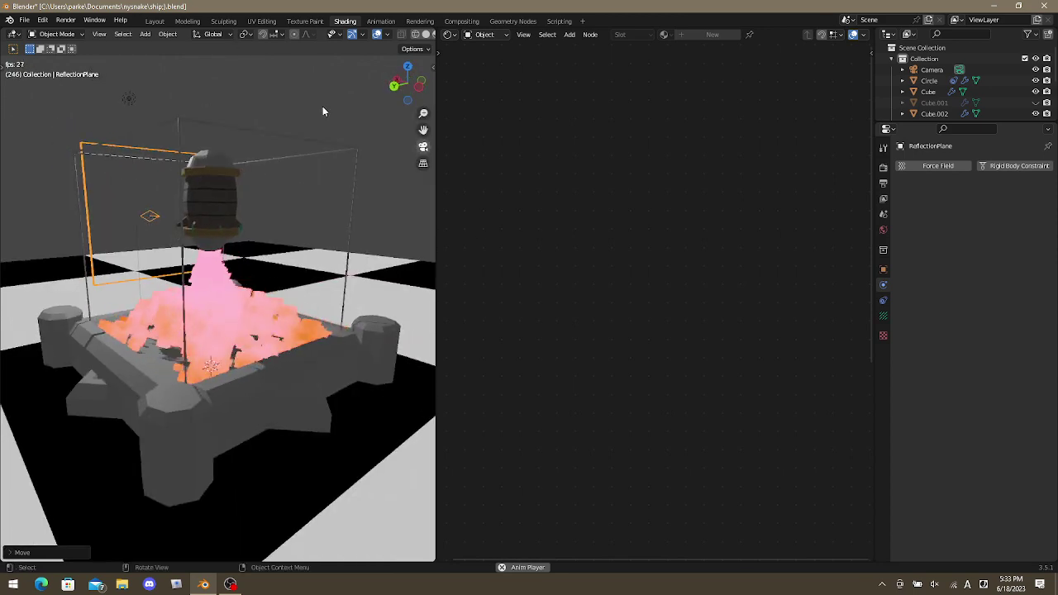
# Switch to the Layout workspace and view the reflection plane beside the rocket.
pyautogui.click(155, 20)
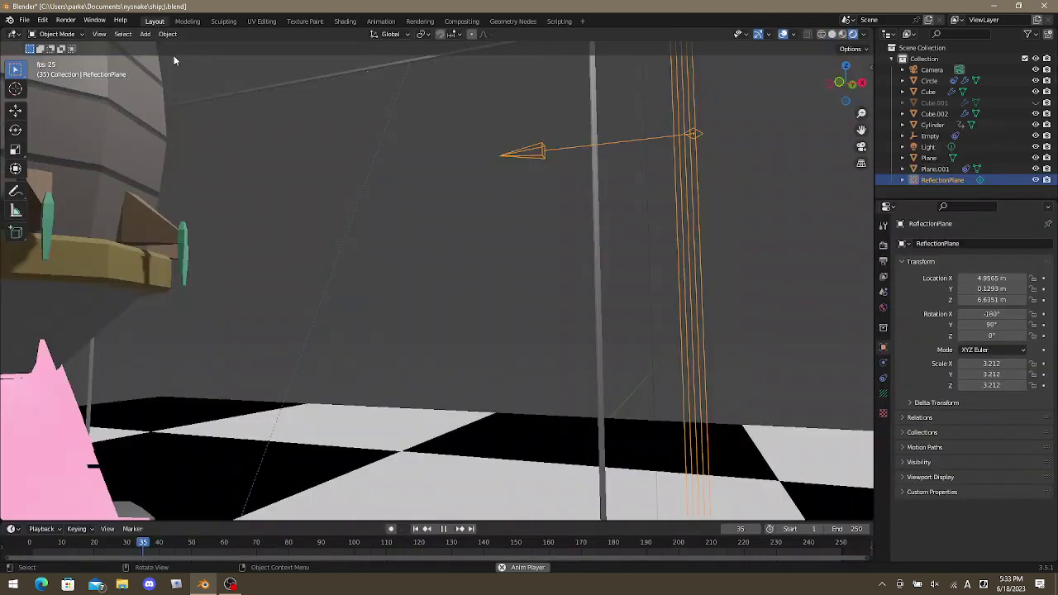
pyautogui.moveTo(363, 199); pyautogui.dragTo(472, 174, button='middle')
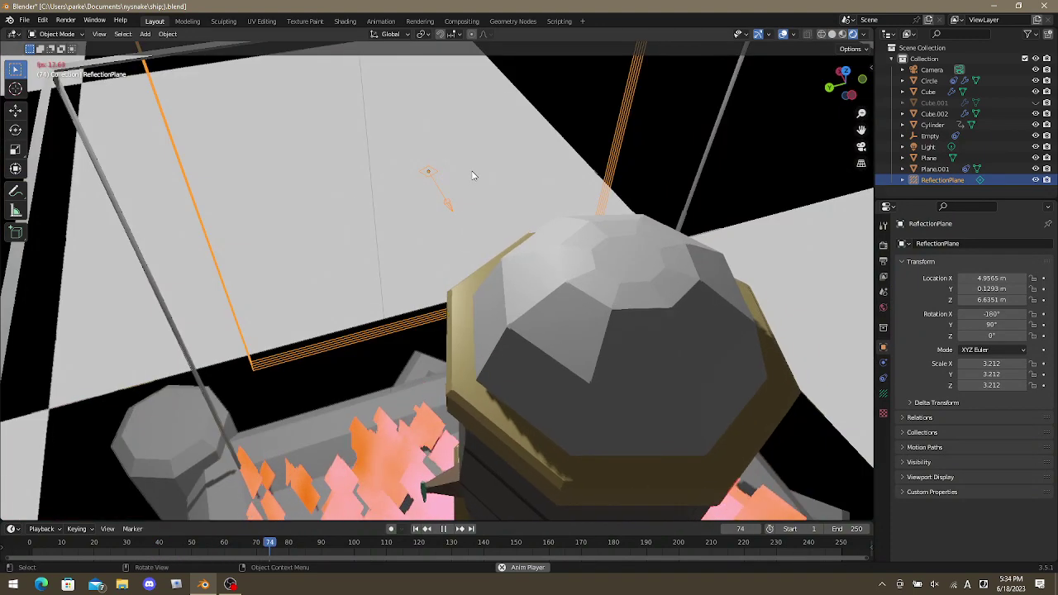
pyautogui.moveTo(466, 231); pyautogui.dragTo(547, 201, button='middle')
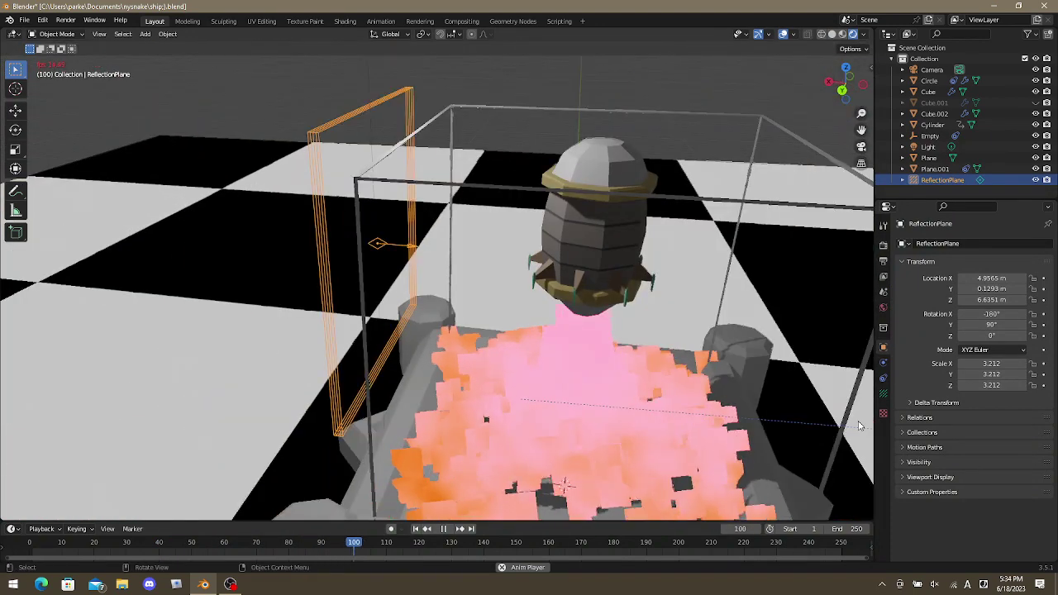
# Set the reflection plane's probe Falloff to 1.000.
pyautogui.click(884, 393)
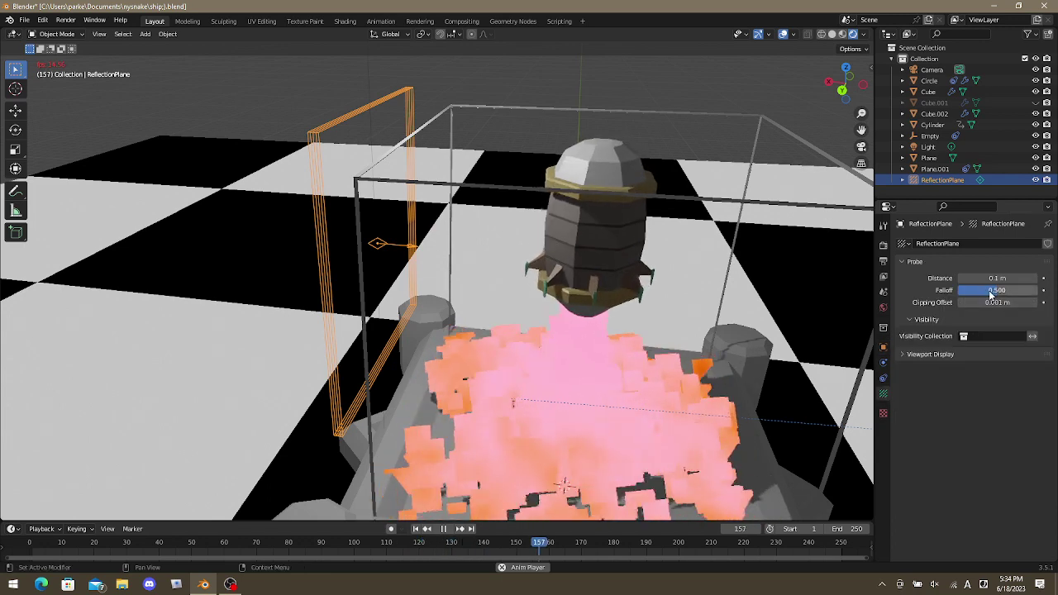
pyautogui.moveTo(990, 290); pyautogui.dragTo(1042, 291)
pyautogui.moveTo(554, 255); pyautogui.dragTo(496, 264, button='middle')
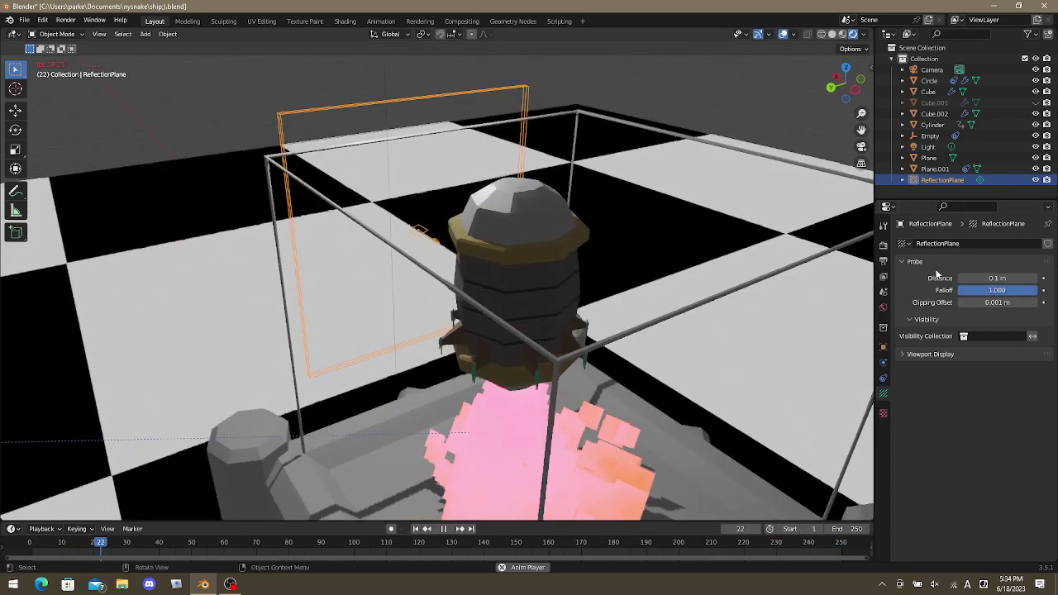
pyautogui.moveTo(997, 277)
pyautogui.mouseDown()
pyautogui.moveTo(968, 278)
pyautogui.moveTo(997, 278)
pyautogui.mouseUp()
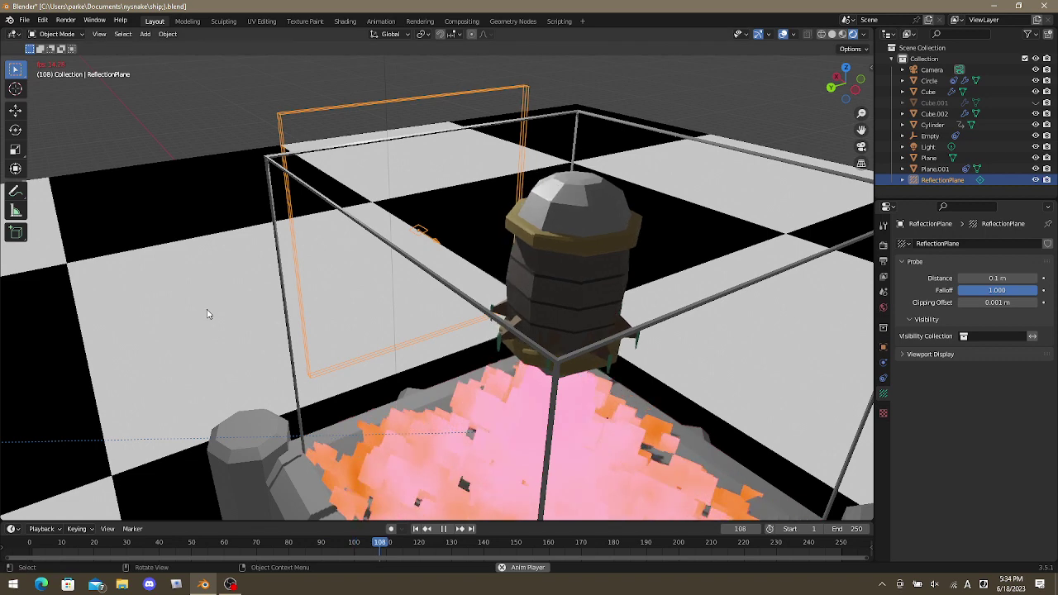
pyautogui.hotkey('shift', 'a')
pyautogui.moveTo(233, 304)
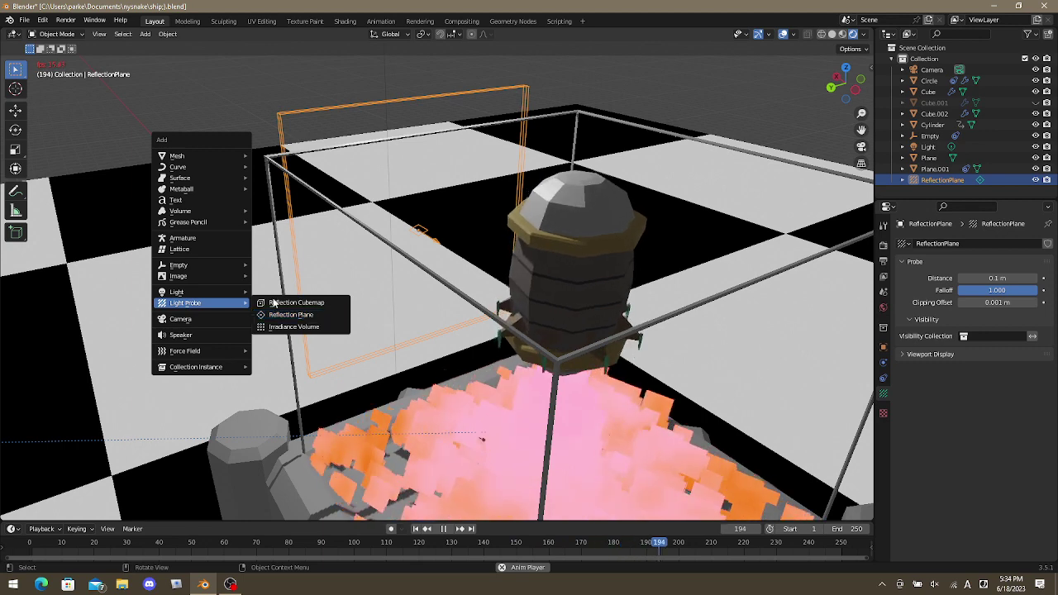
pyautogui.moveTo(196, 295)
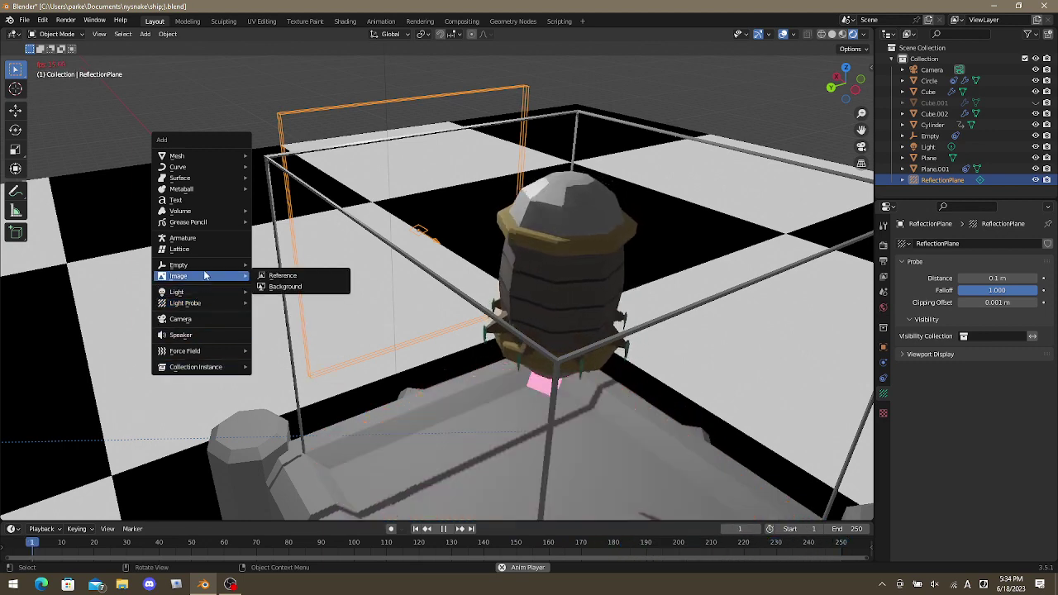
pyautogui.moveTo(181, 270)
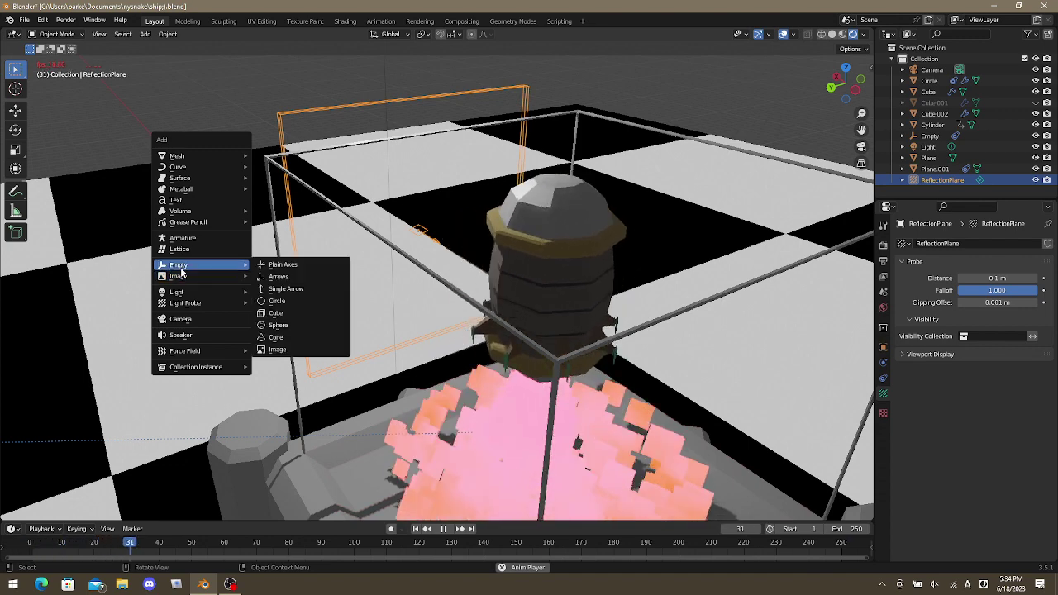
# Delete the reflection plane.
pyautogui.moveTo(369, 207); pyautogui.dragTo(345, 175, button='middle')
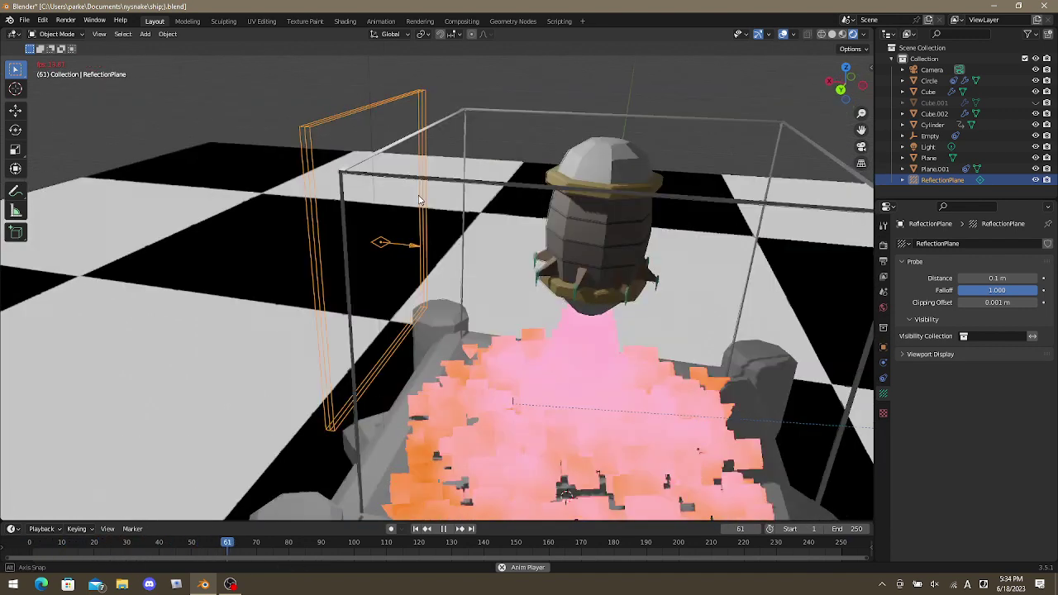
pyautogui.press('Delete')
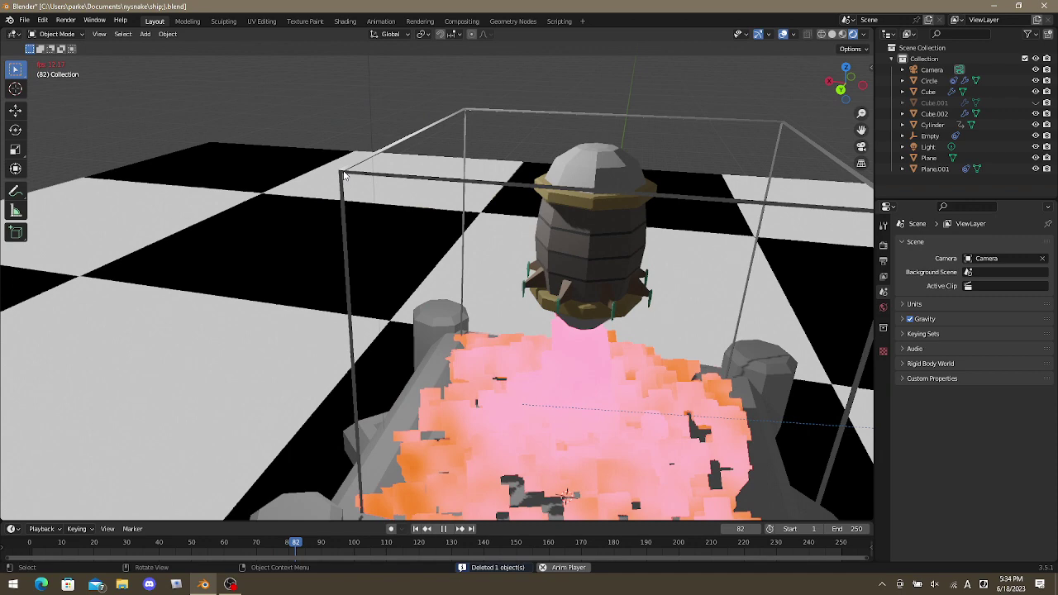
pyautogui.scroll(-5, 555, 347)
pyautogui.scroll(3, 554, 347)
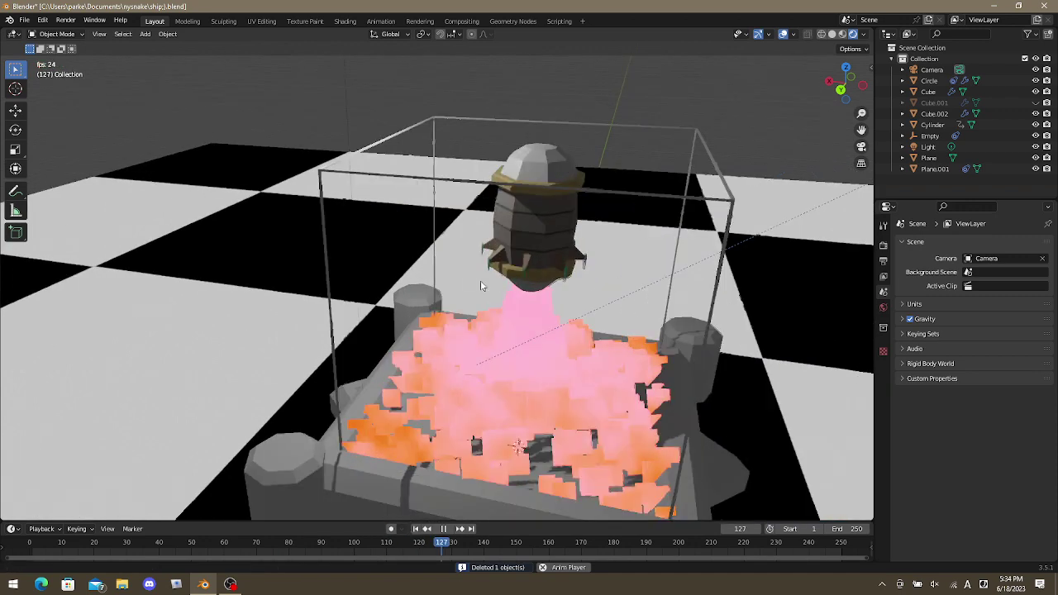
# Save the rocket launch scene file.
pyautogui.moveTo(482, 285); pyautogui.dragTo(482, 207, button='middle')
pyautogui.hotkey('ctrl', 's')
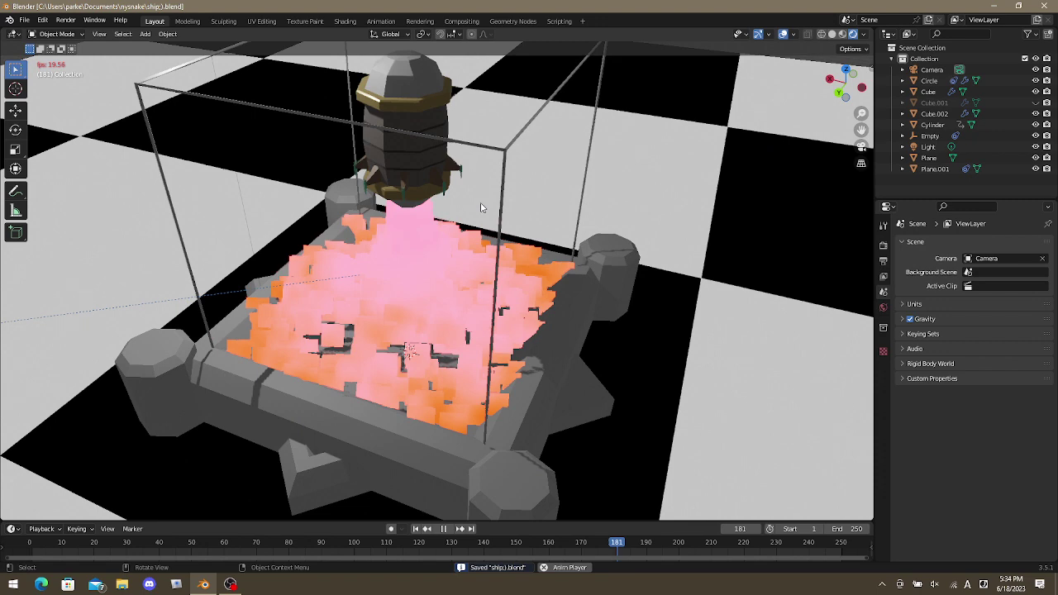
pyautogui.moveTo(482, 208); pyautogui.dragTo(472, 226, button='middle')
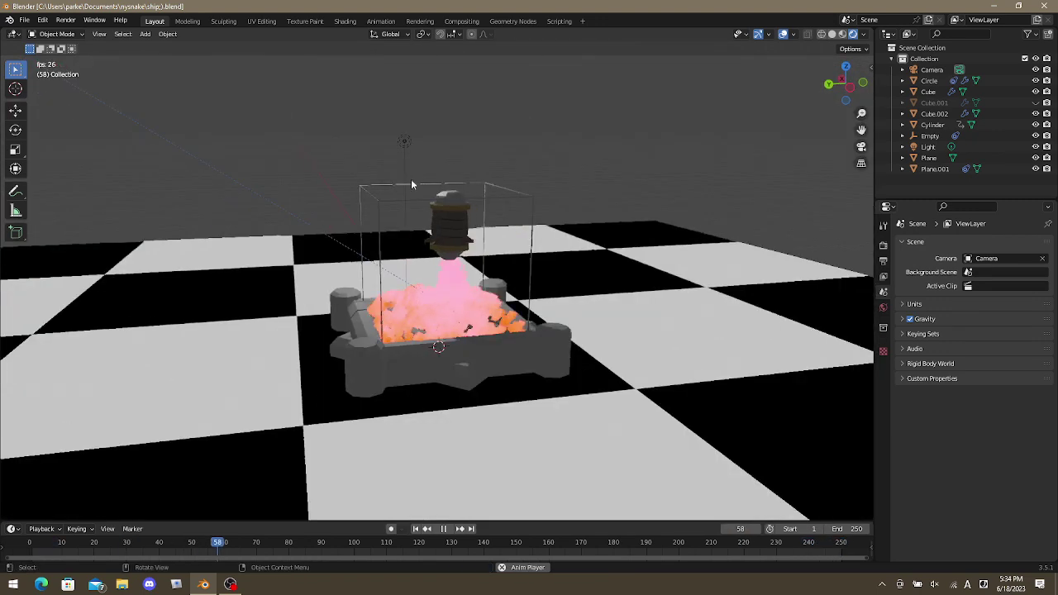
# Move the point light down to the launch pad, by about X -5.46, Y 1.55, Z -8.82 m.
pyautogui.moveTo(411, 183); pyautogui.dragTo(346, 147, button='middle')
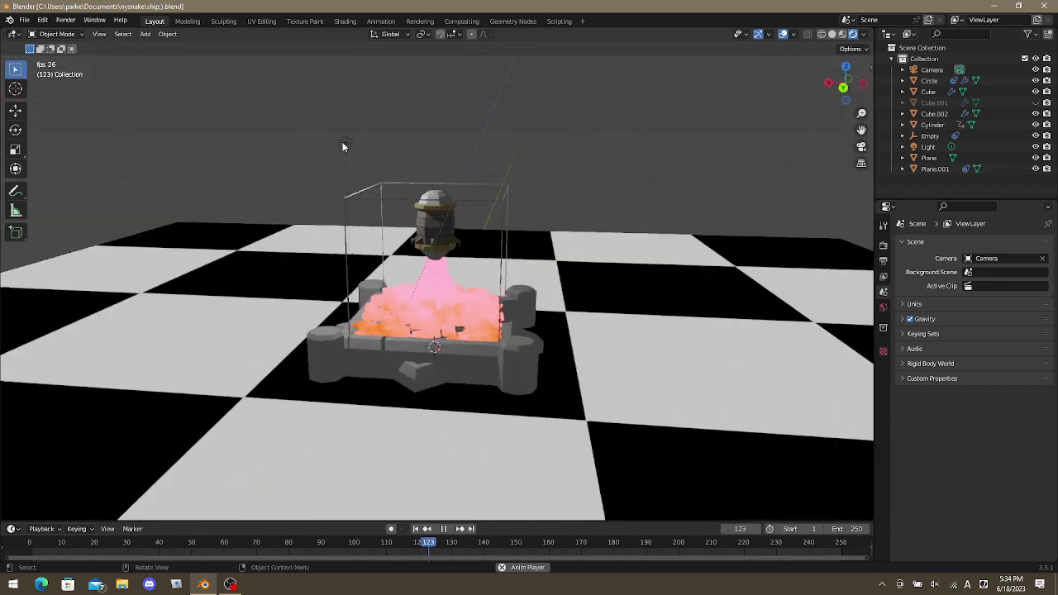
pyautogui.click(345, 144)
pyautogui.press('g')
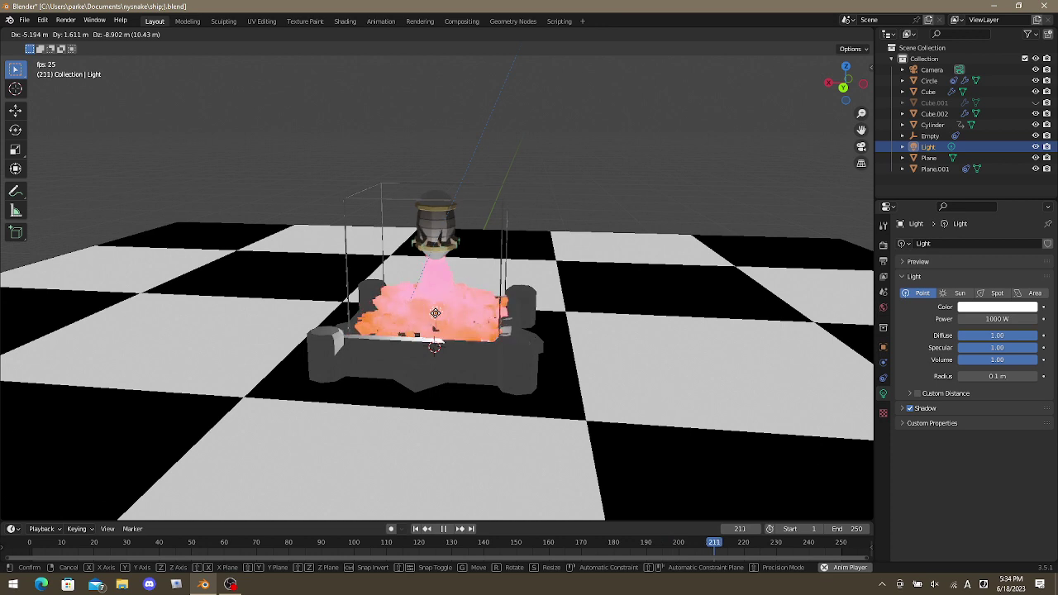
pyautogui.click(441, 316)
# In the top view, move the point light towards the pad's centre by about X 0.80, Y -2.23 m.
pyautogui.press('KP_7')
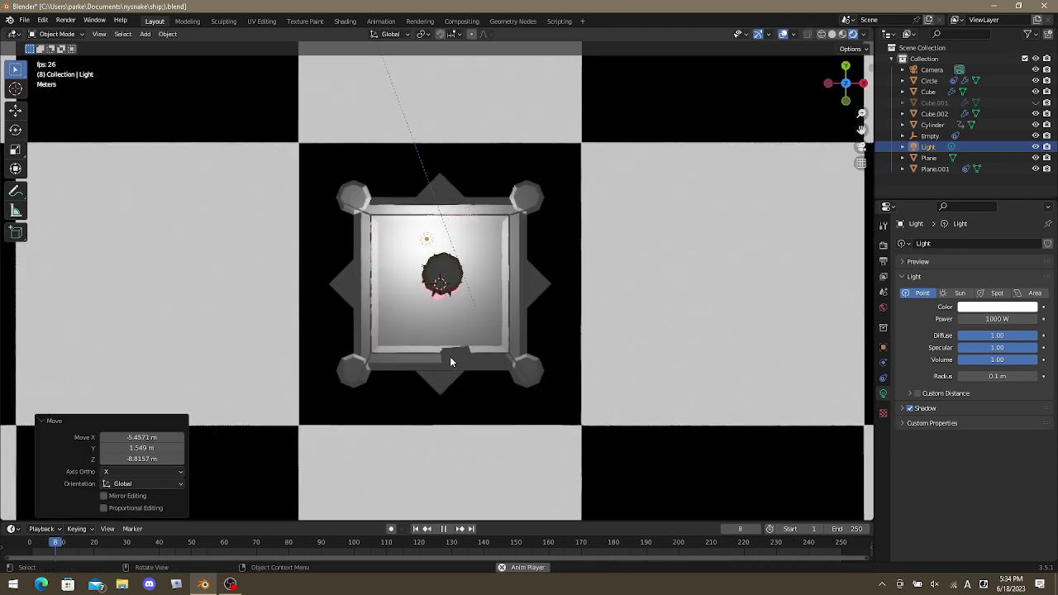
pyautogui.press('g')
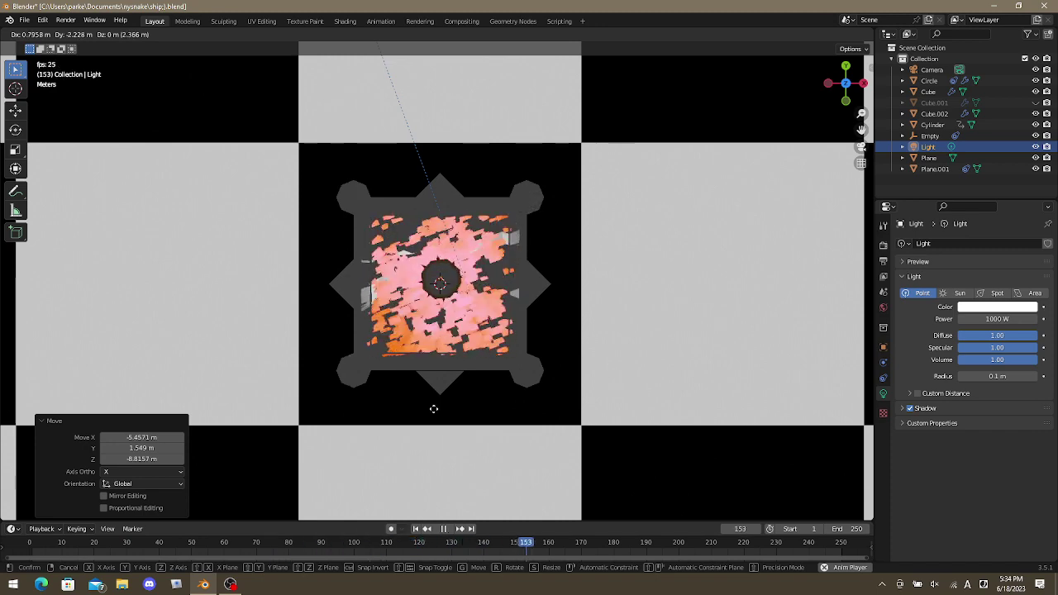
pyautogui.click(433, 406)
# Stop the animation at frame 0 and nudge the point light by about X -0.03, Y -0.34 m in the top view.
pyautogui.press('space')
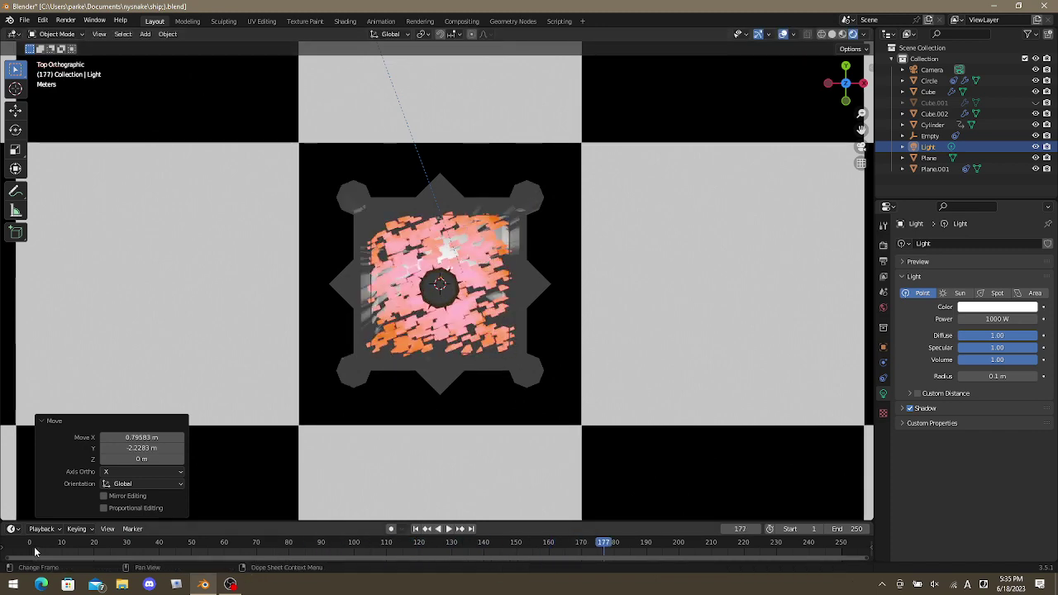
pyautogui.click(30, 546)
pyautogui.moveTo(241, 329); pyautogui.dragTo(500, 401, button='middle')
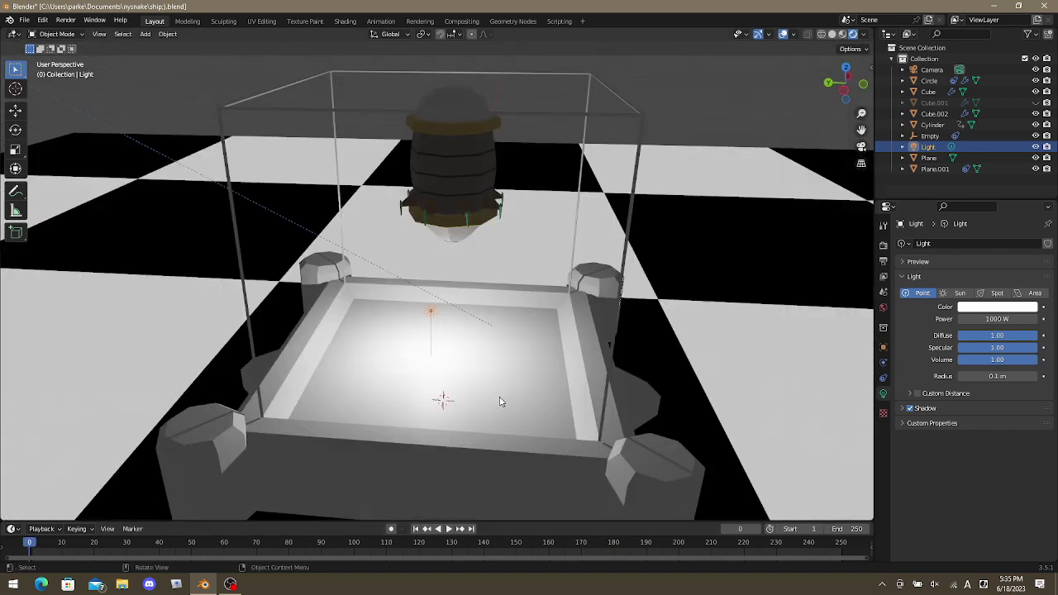
pyautogui.press('KP_7')
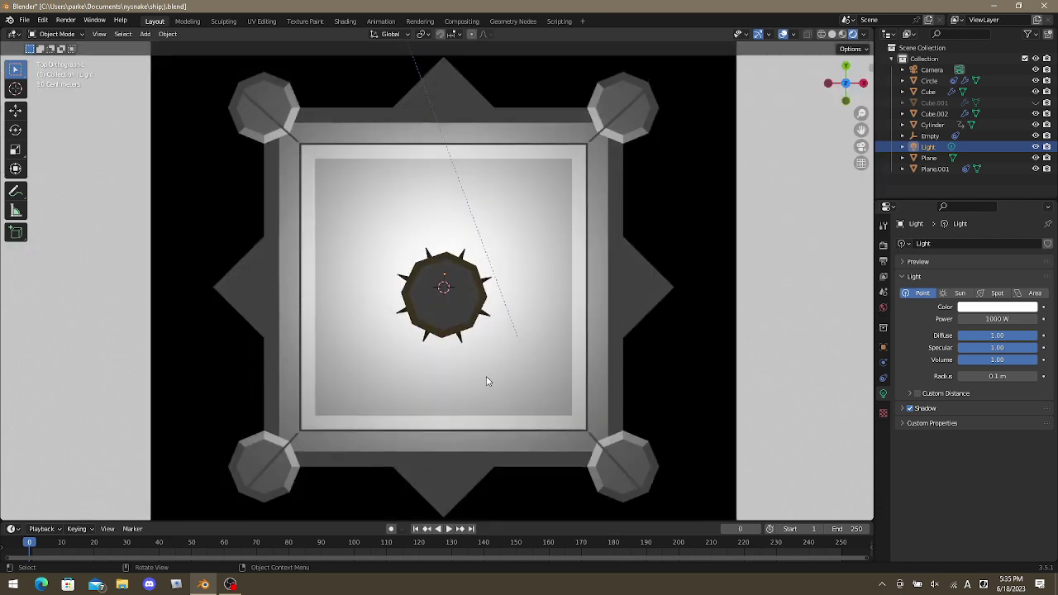
pyautogui.press('g')
pyautogui.click(485, 389)
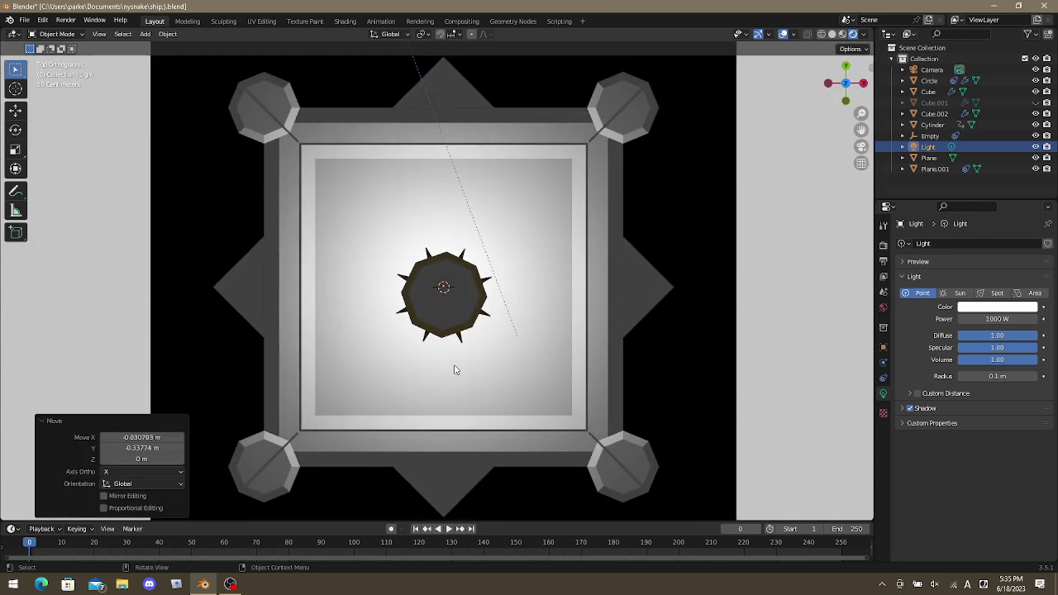
# Raise the point light about 0.81 m along Z, between the pad and the rocket nozzle.
pyautogui.moveTo(454, 369); pyautogui.dragTo(582, 301, button='middle')
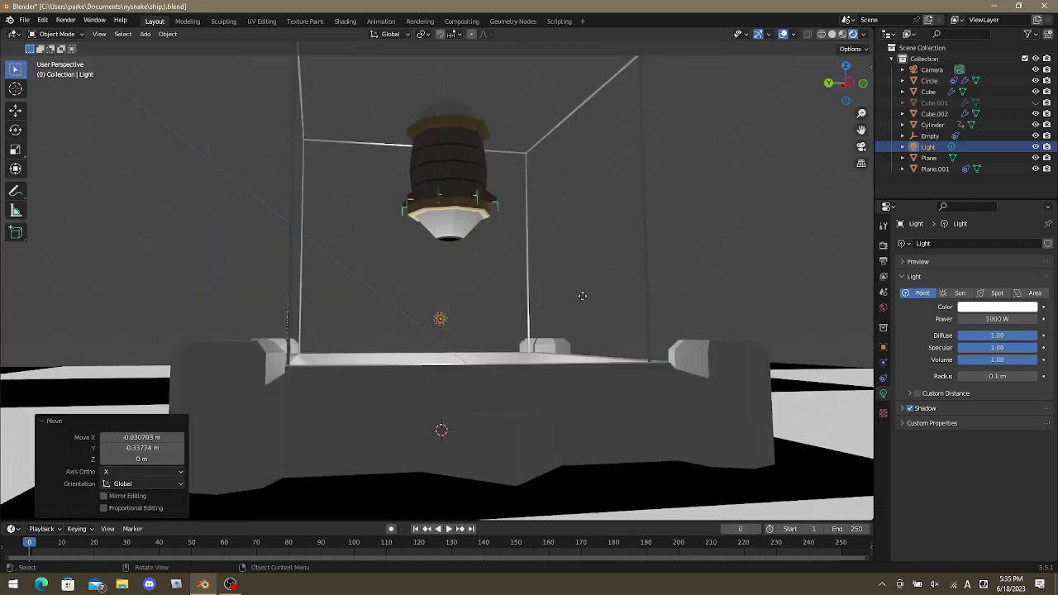
pyautogui.press('g')
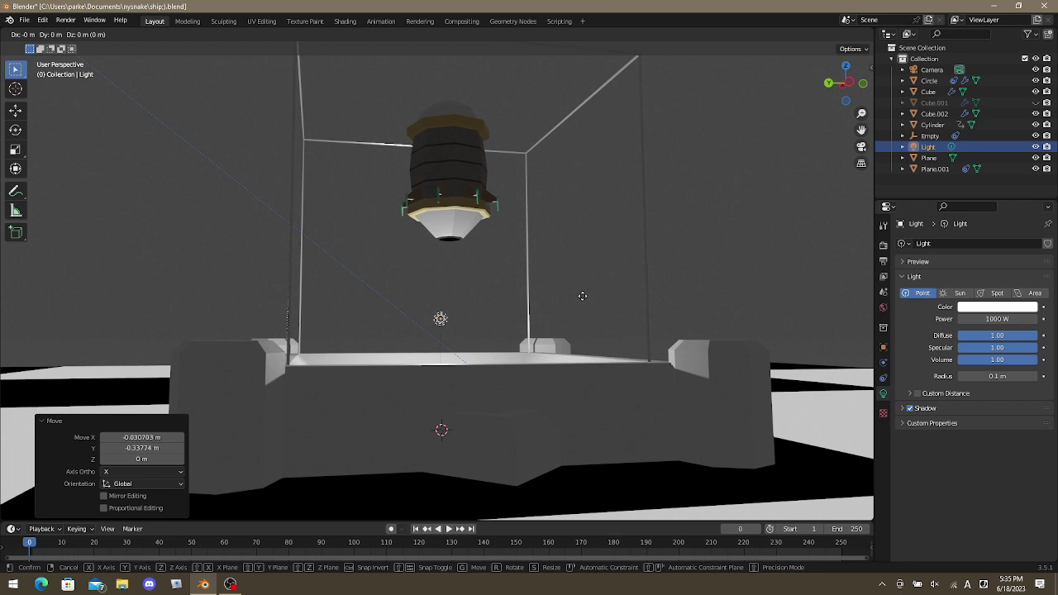
pyautogui.press('z')
pyautogui.click(569, 266)
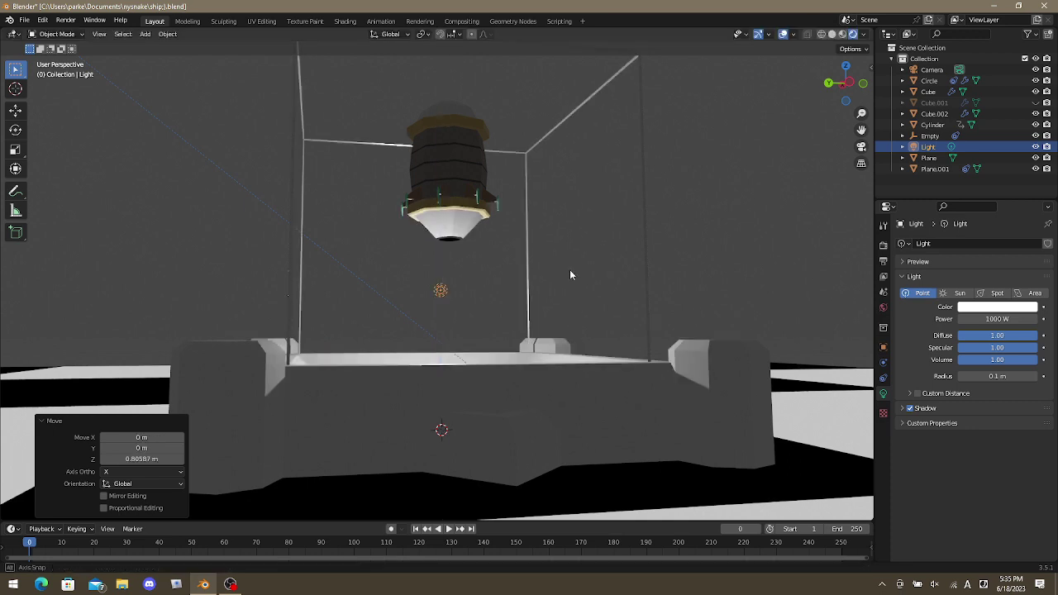
pyautogui.moveTo(569, 269); pyautogui.dragTo(559, 296, button='middle')
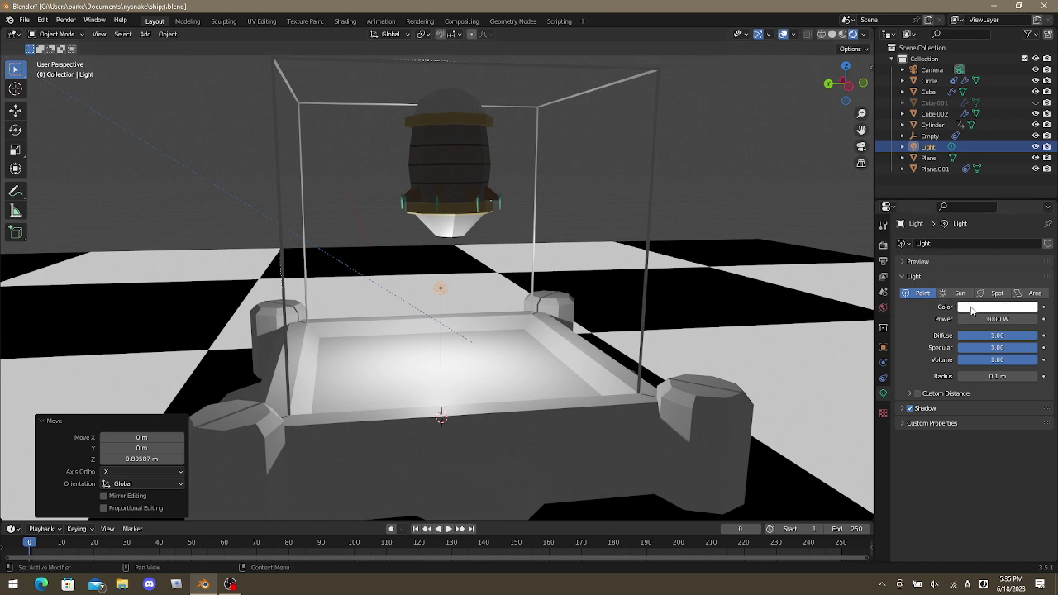
# Change the point light's colour to a soft salmon red and preview its effect by playing the animation to frame 47.
pyautogui.click(972, 310)
pyautogui.click(1020, 199)
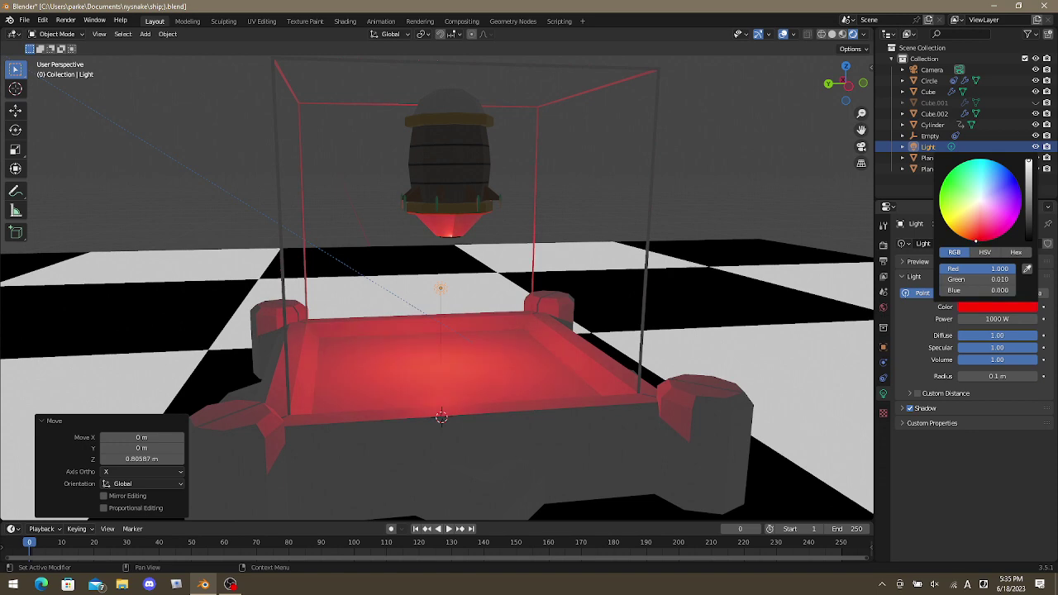
pyautogui.click(979, 219)
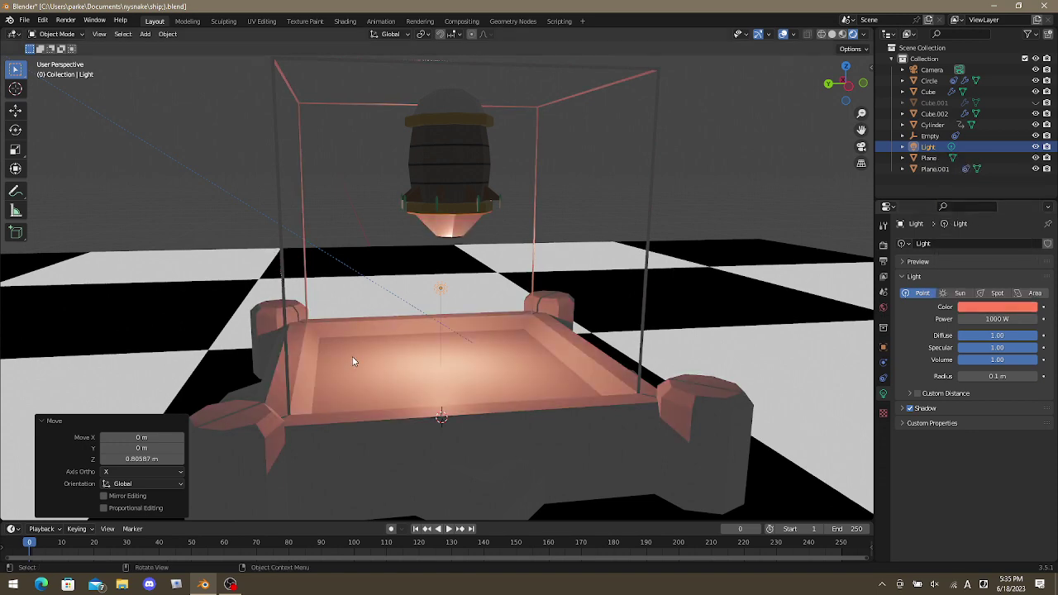
pyautogui.press('space')
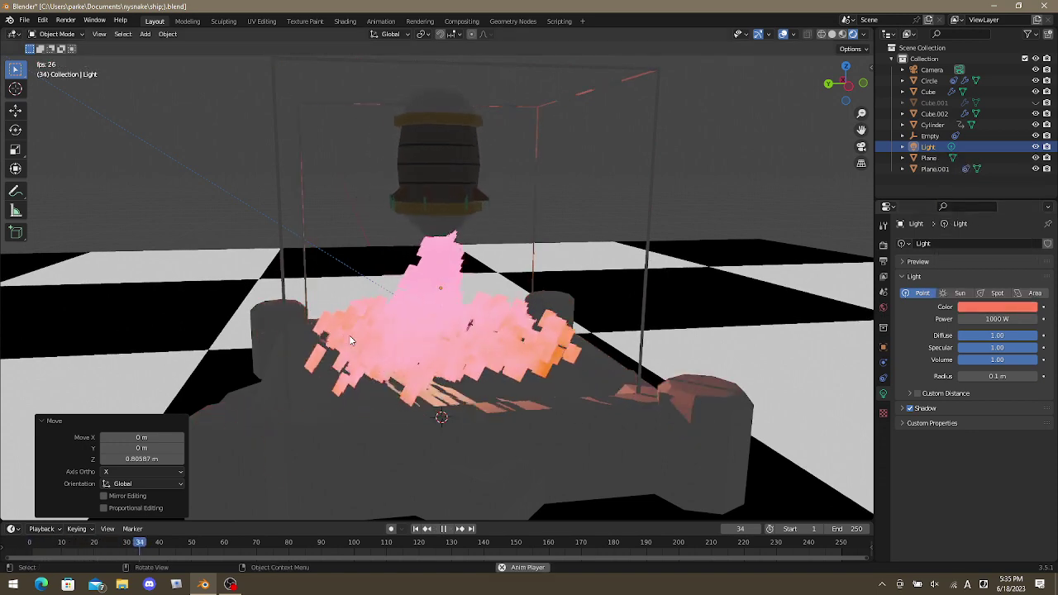
pyautogui.press('space')
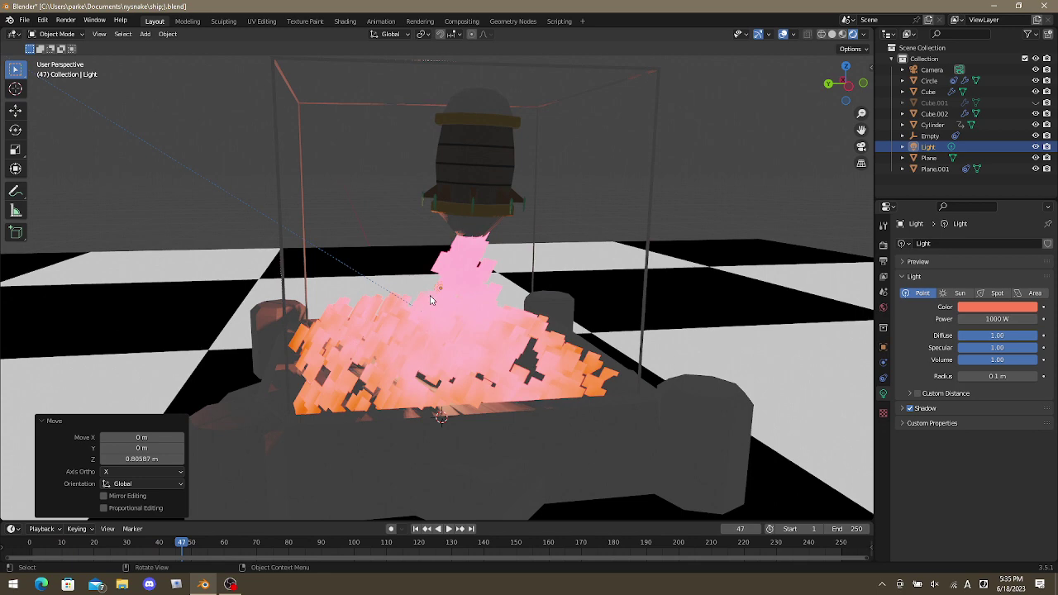
# Set the Shadow Mode of Plane.001's emission material to None.
pyautogui.click(465, 262)
pyautogui.scroll(-4, 818, 327)
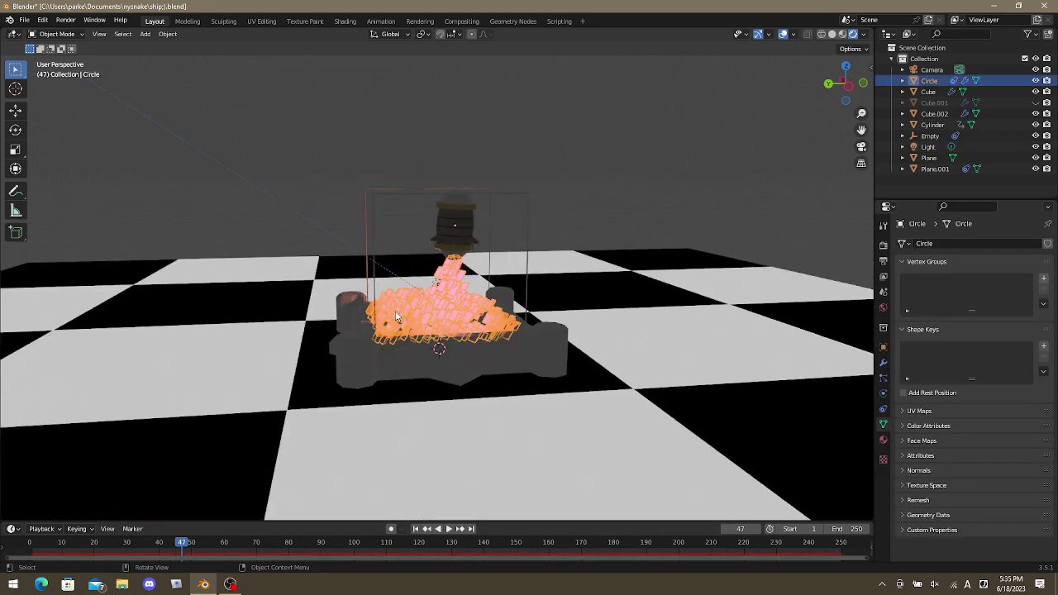
pyautogui.moveTo(398, 306); pyautogui.dragTo(398, 206, button='middle')
pyautogui.click(936, 168)
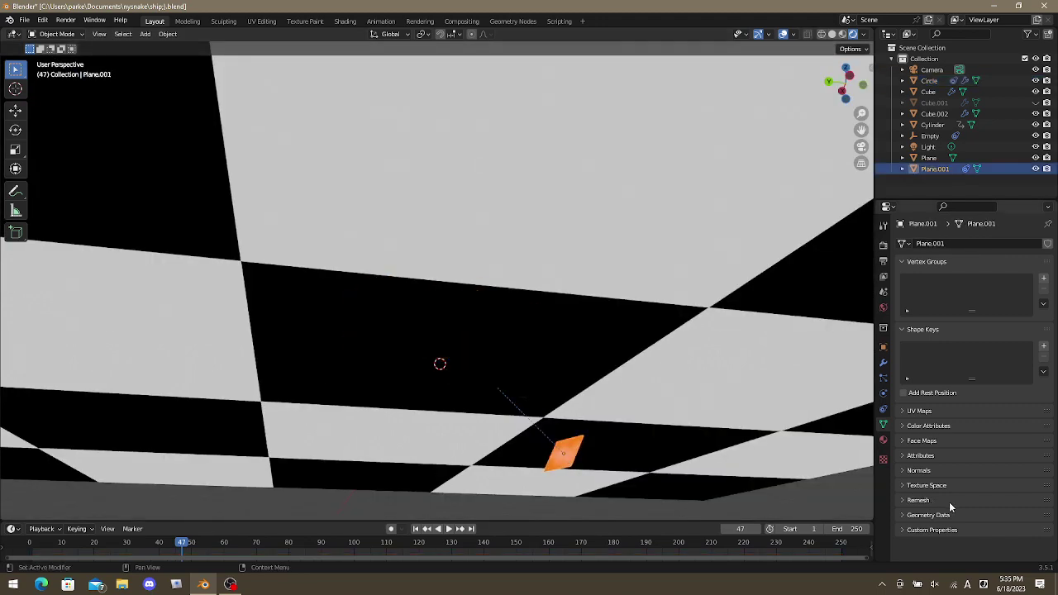
pyautogui.moveTo(738, 369); pyautogui.dragTo(490, 327, button='middle')
pyautogui.scroll(3, 491, 328)
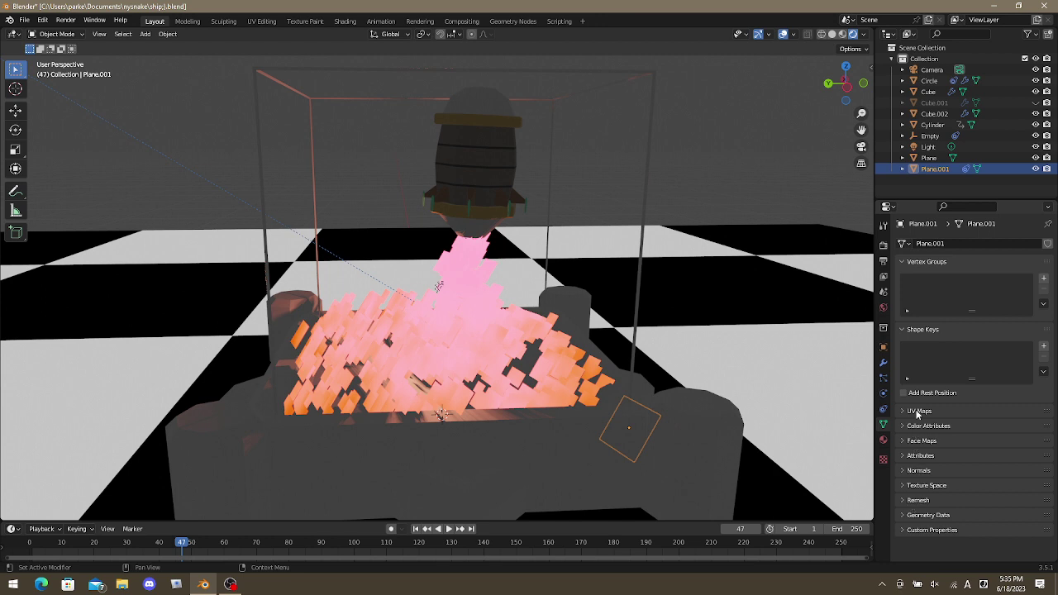
pyautogui.click(883, 440)
pyautogui.scroll(-2, 938, 493)
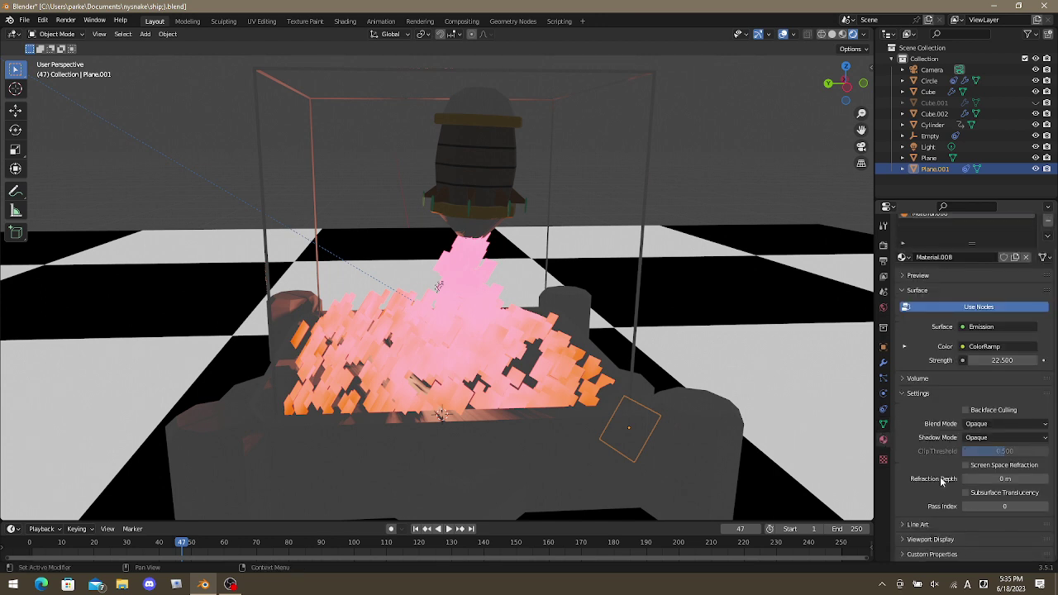
pyautogui.click(981, 437)
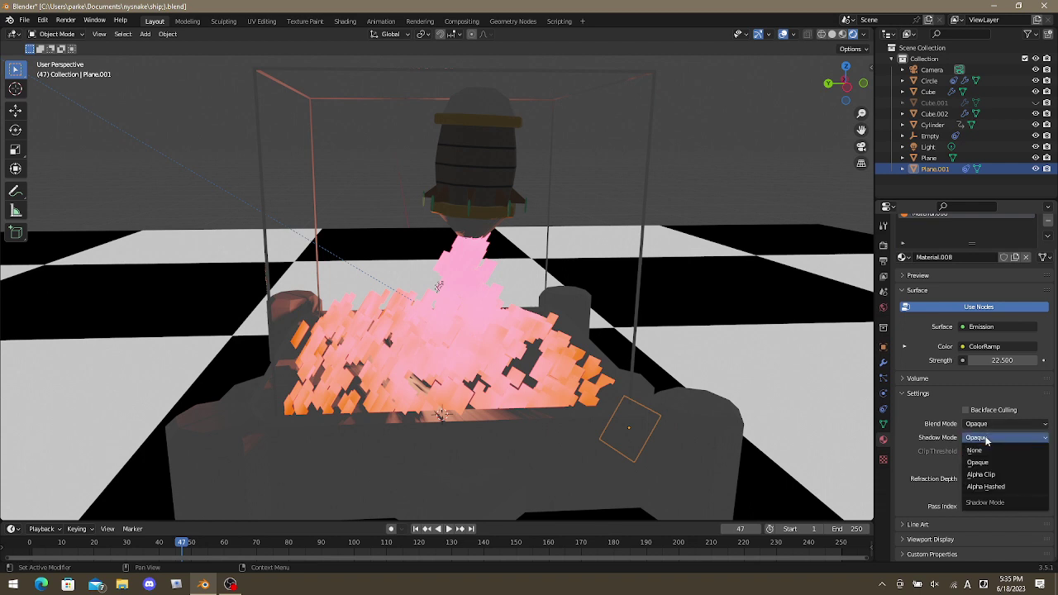
pyautogui.click(986, 453)
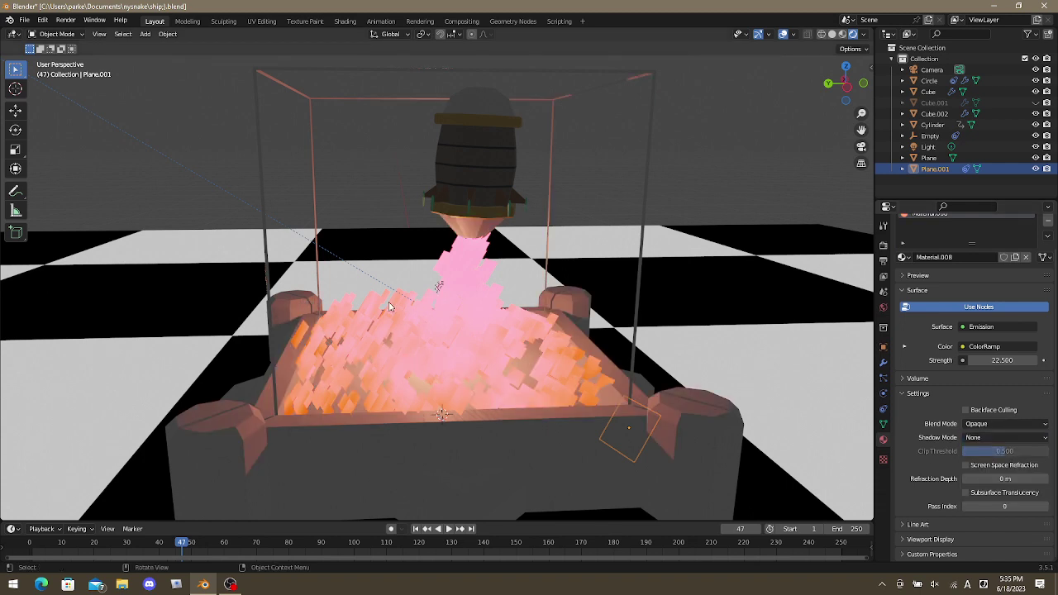
# Switch the viewport to solid shading and return the animation to frame 1.
pyautogui.moveTo(416, 293); pyautogui.dragTo(495, 279, button='middle')
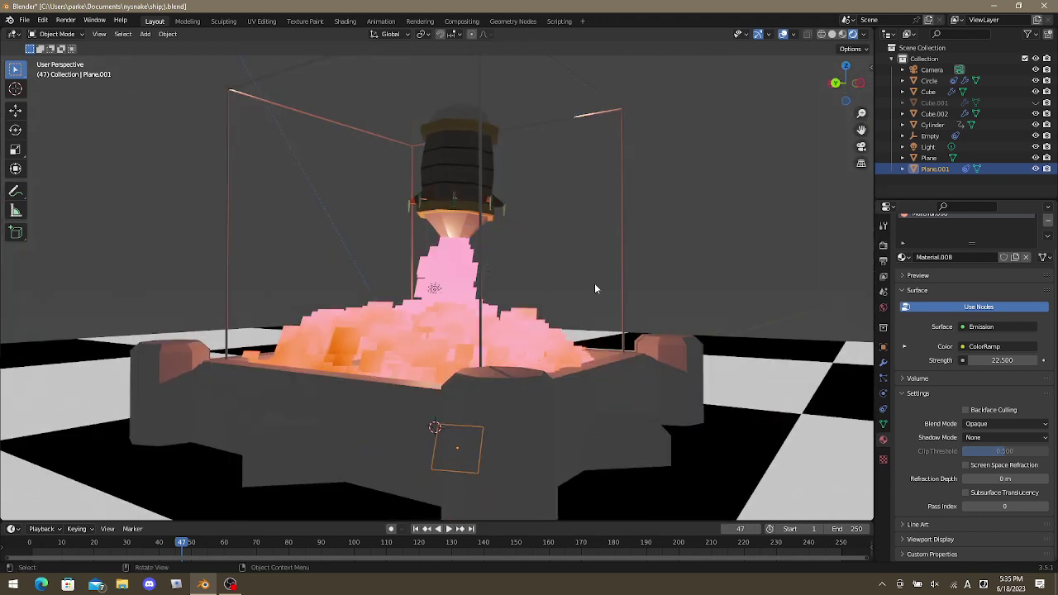
pyautogui.press('z')
pyautogui.click(375, 267)
pyautogui.press('z')
pyautogui.click(538, 258)
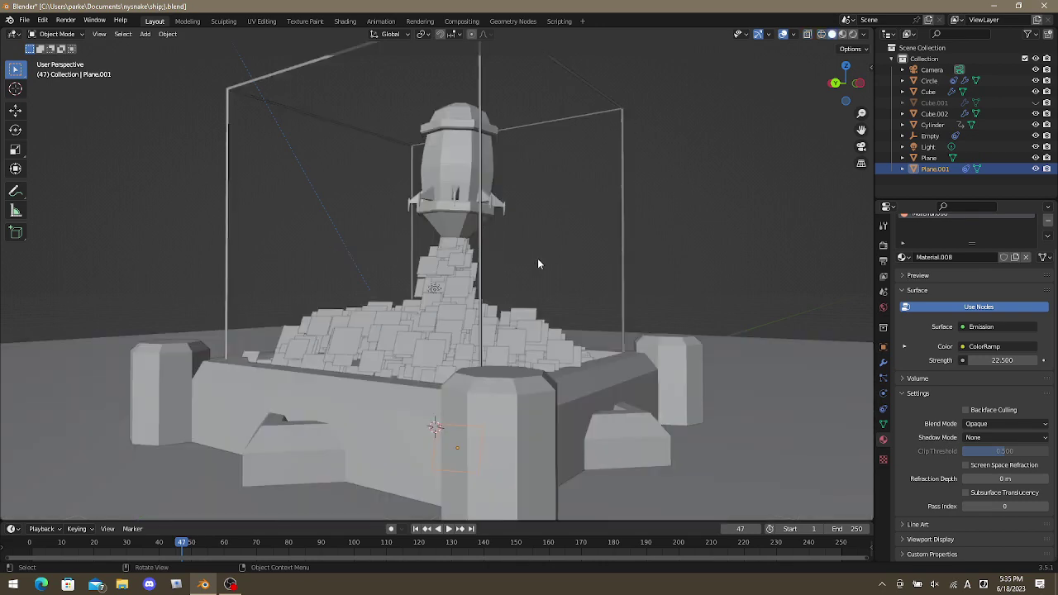
pyautogui.moveTo(506, 303); pyautogui.dragTo(300, 511, button='middle')
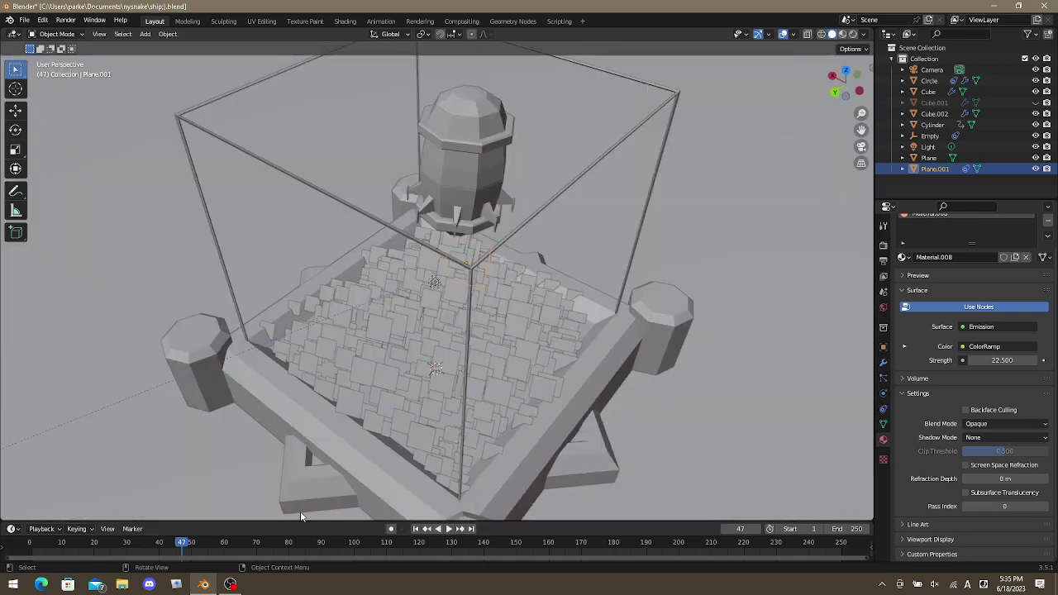
pyautogui.click(416, 528)
# Add an area light at the pad's centre and raise it about 2.12 m along Z.
pyautogui.moveTo(453, 361); pyautogui.dragTo(494, 315, button='middle')
pyautogui.hotkey('shift', 'a')
pyautogui.moveTo(498, 313)
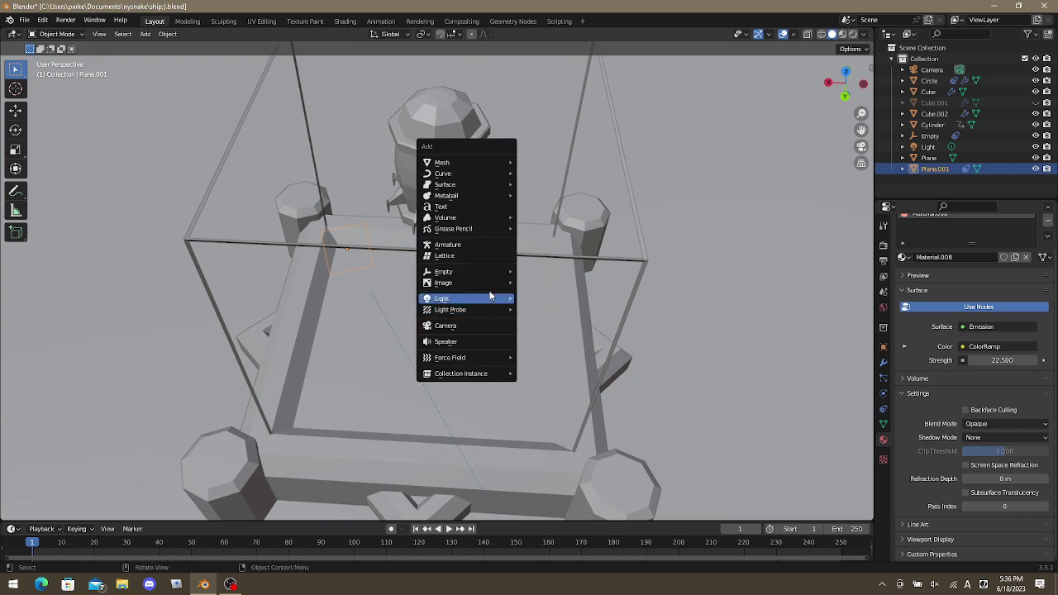
pyautogui.click(547, 335)
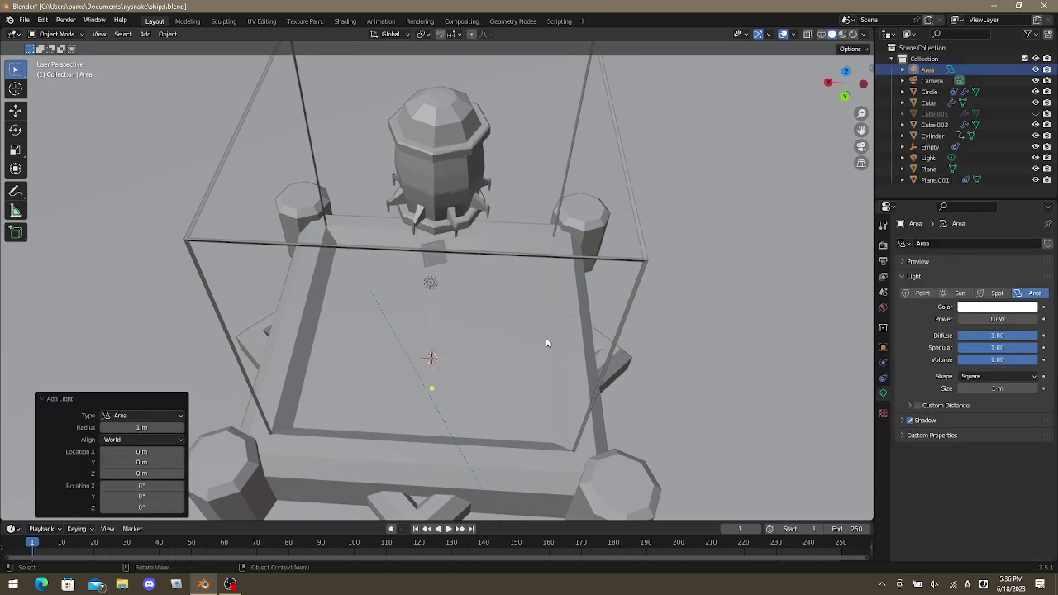
pyautogui.press('g')
pyautogui.press('z')
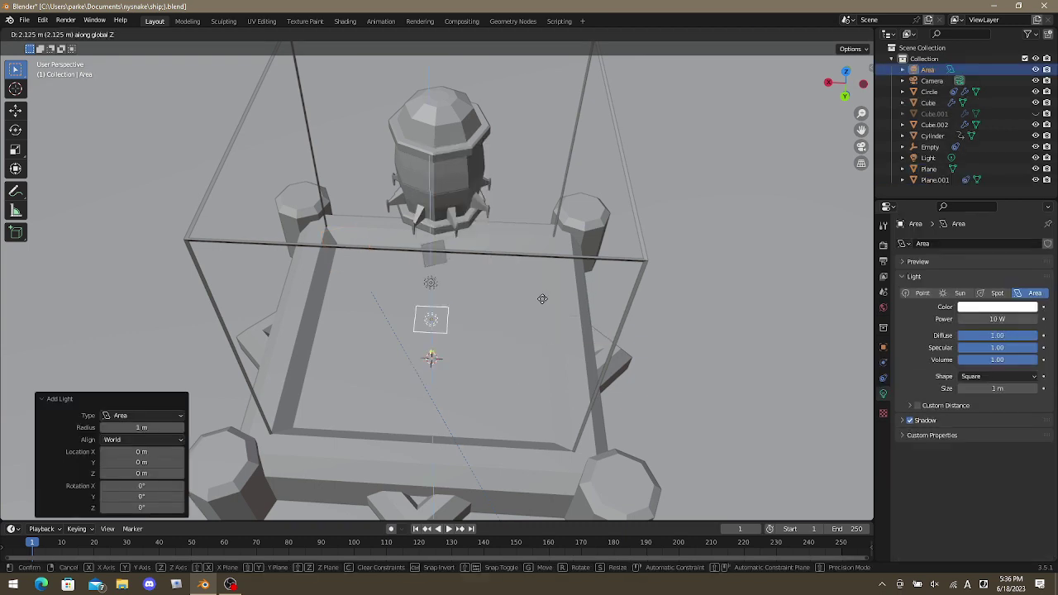
pyautogui.click(535, 341)
# Rotate the area light 180° about X and scale it by 7.08 to fill the pad's inner floor.
pyautogui.moveTo(534, 341); pyautogui.dragTo(538, 283, button='middle')
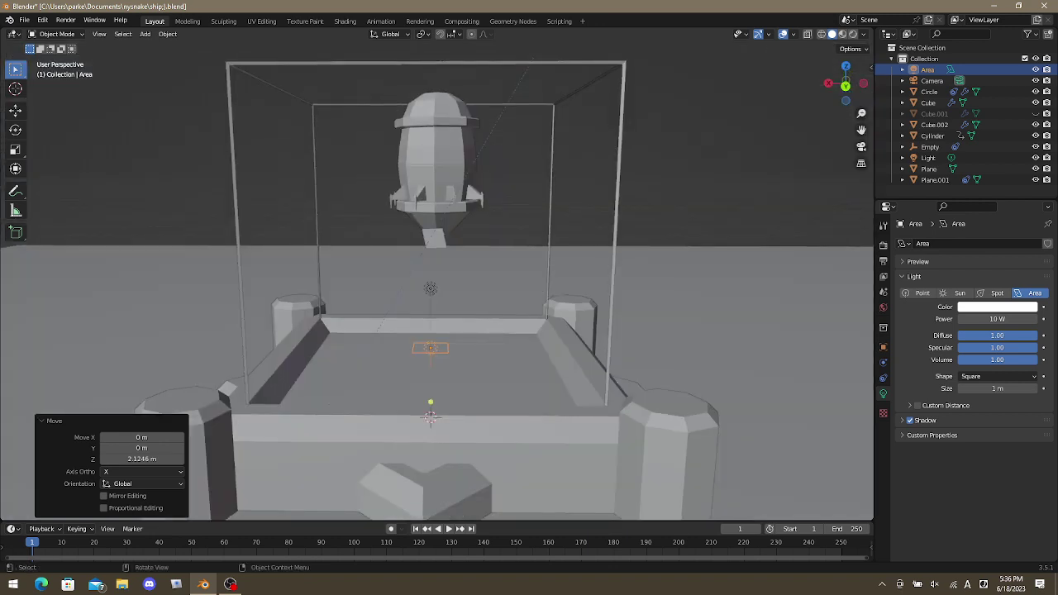
pyautogui.write('rx180')
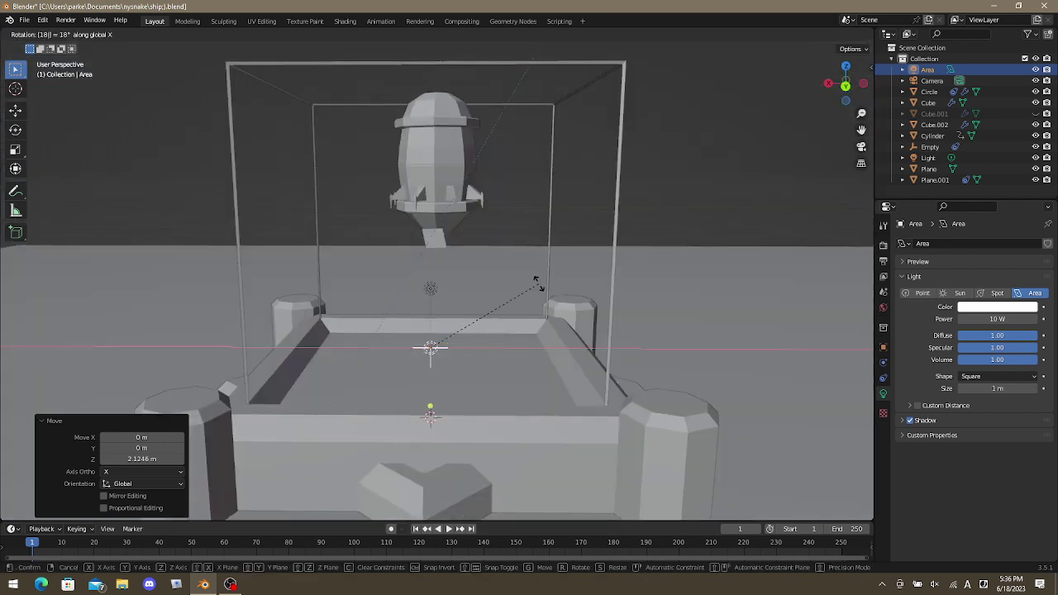
pyautogui.press('Return')
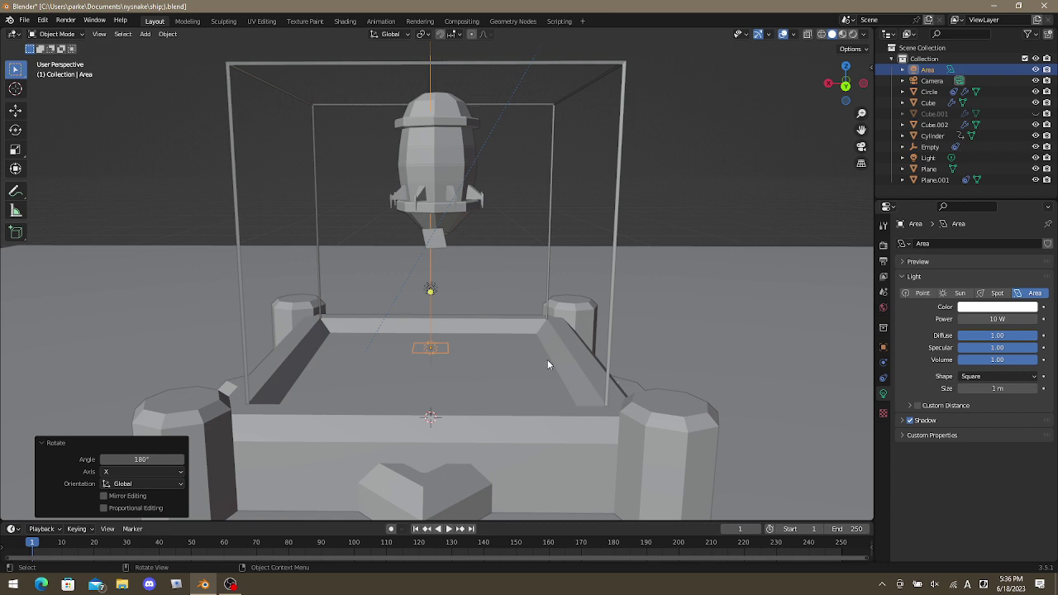
pyautogui.press('KP_7')
pyautogui.write('s')
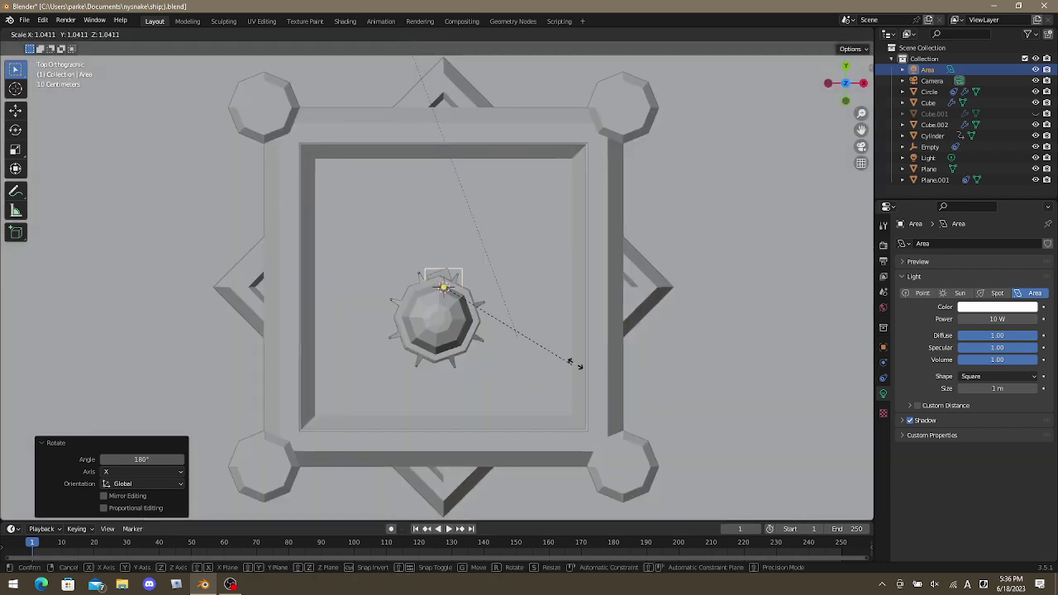
pyautogui.write('7.08')
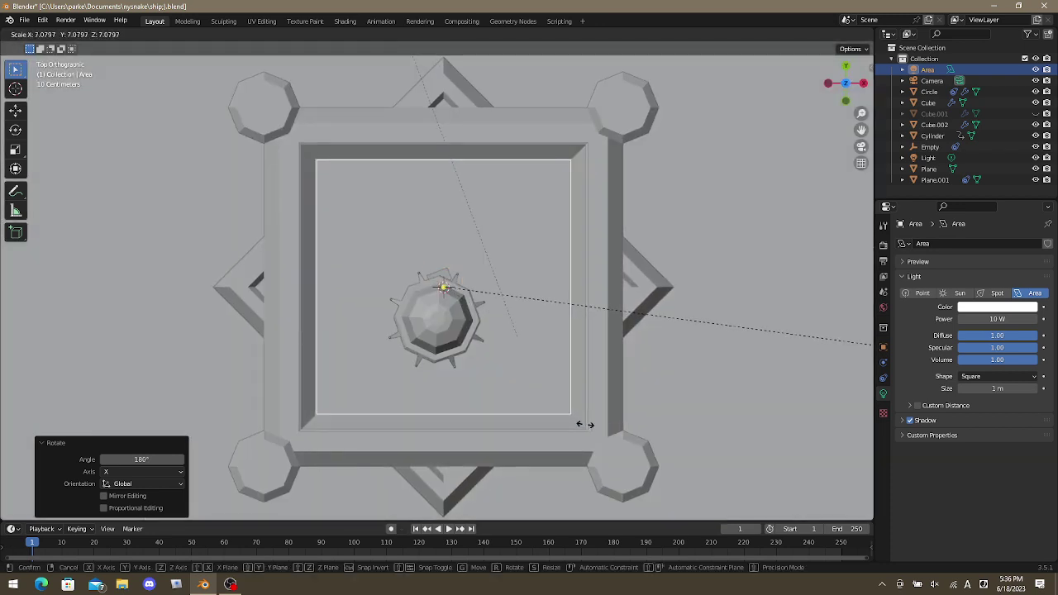
pyautogui.press('Return')
# Lower the area light into the pad's recess, moving it about X -0.03, Y 0.01, Z -0.45 m.
pyautogui.moveTo(472, 392); pyautogui.dragTo(508, 287, button='middle')
pyautogui.press('g')
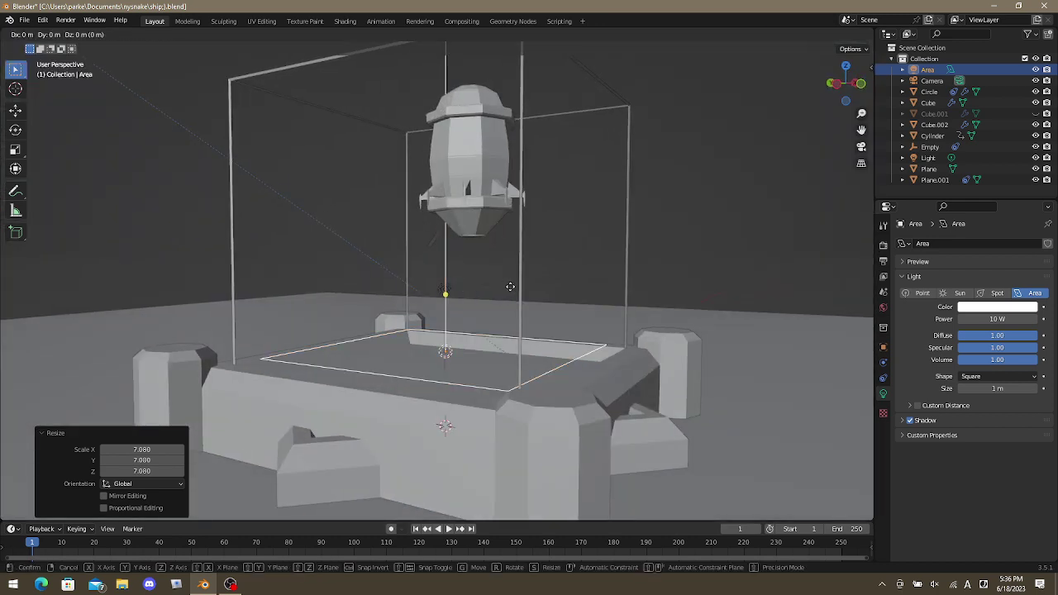
pyautogui.click(444, 361)
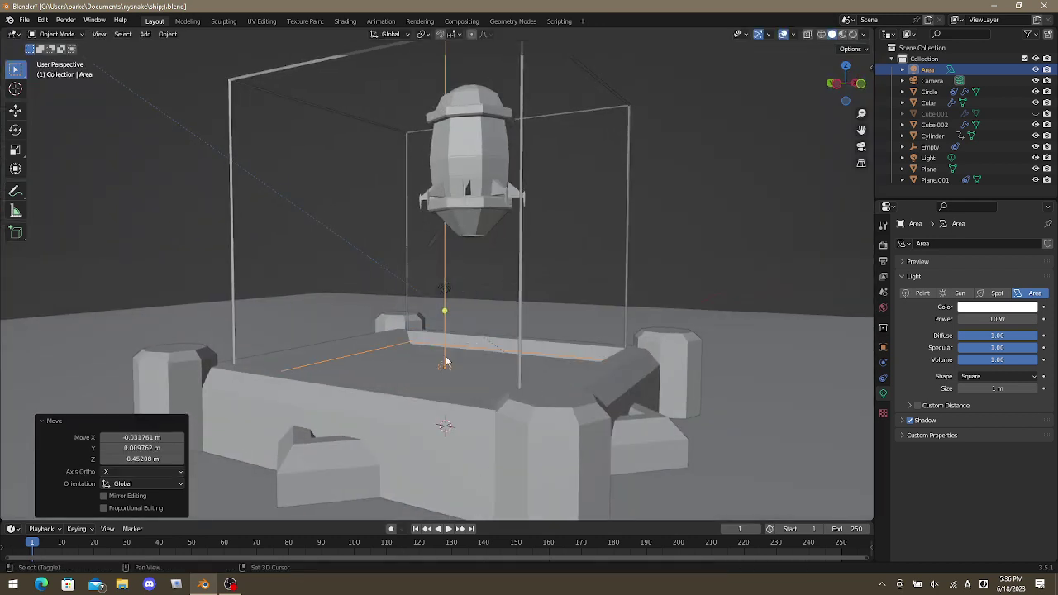
# Switch the viewport back to rendered shading and view the lit launch pad.
pyautogui.moveTo(445, 361); pyautogui.dragTo(472, 331, button='middle')
pyautogui.press('z')
pyautogui.click(481, 278)
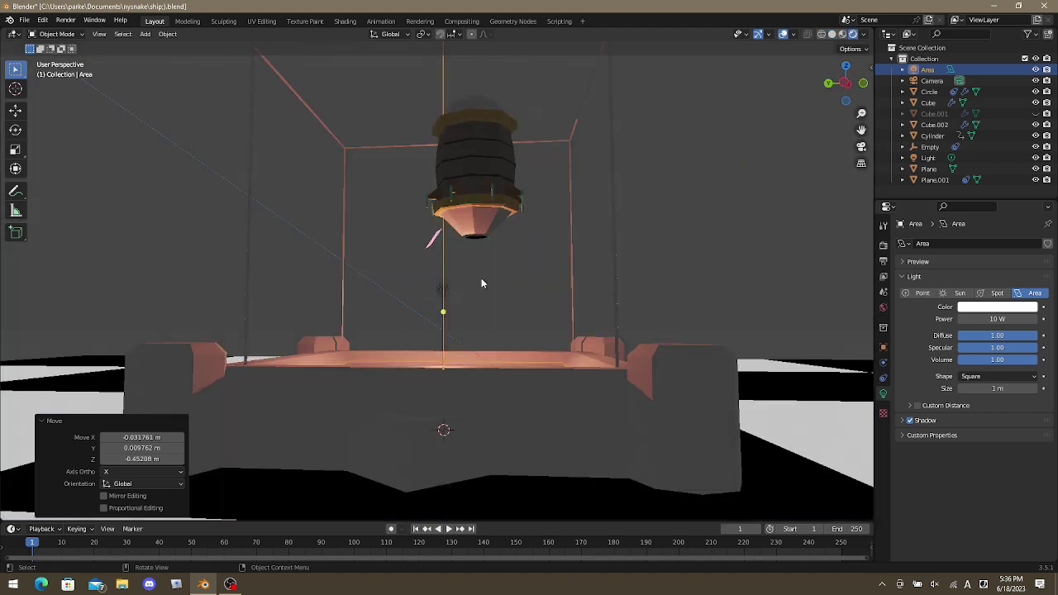
pyautogui.moveTo(483, 283); pyautogui.dragTo(445, 349, button='middle')
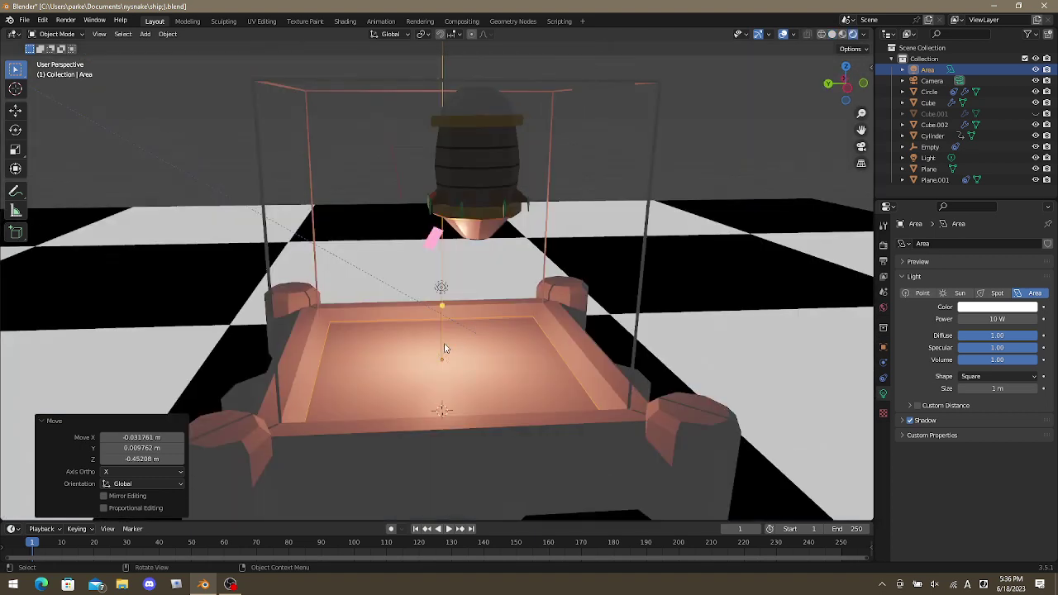
# Hide the point light above the basin and select the area light beneath it.
pyautogui.click(444, 289)
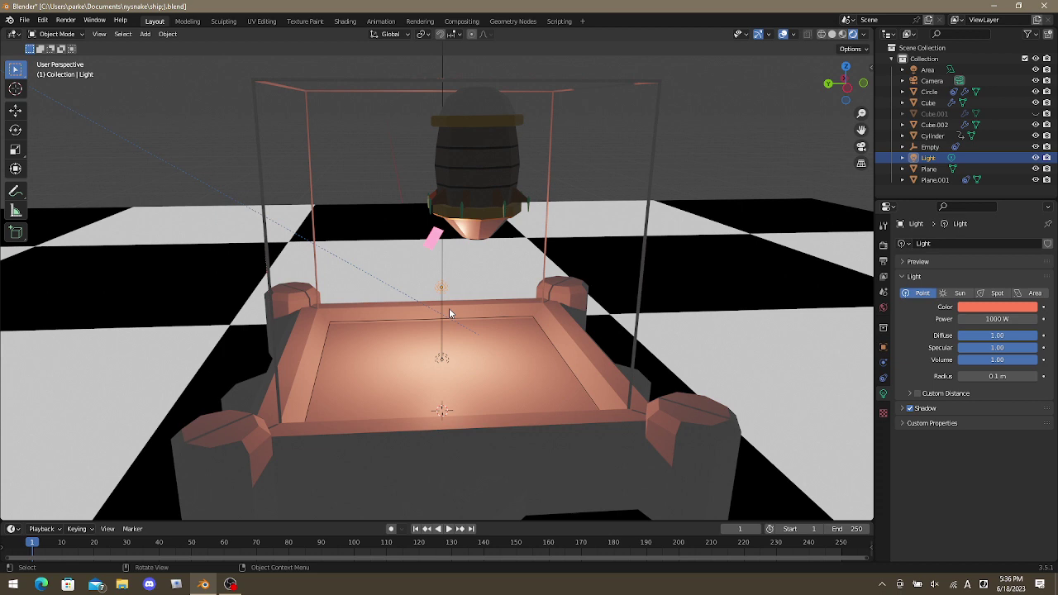
pyautogui.press('h')
pyautogui.click(473, 314)
pyautogui.click(471, 317)
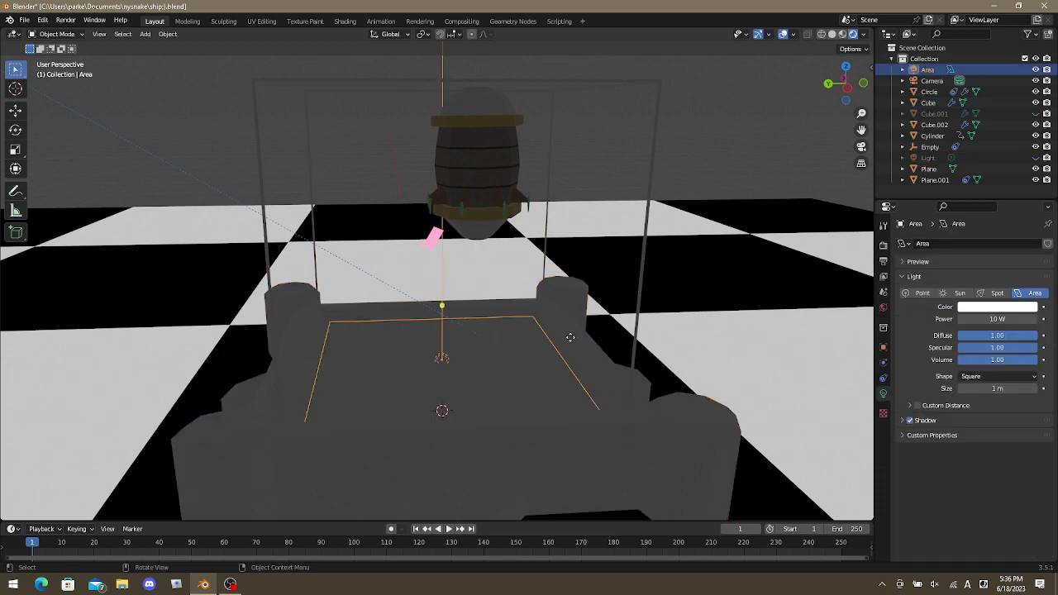
# Set the area light's power to 459.5 W and its color to light orange.
pyautogui.moveTo(985, 319)
pyautogui.mouseDown()
pyautogui.moveTo(1025, 320)
pyautogui.moveTo(992, 311)
pyautogui.mouseUp()
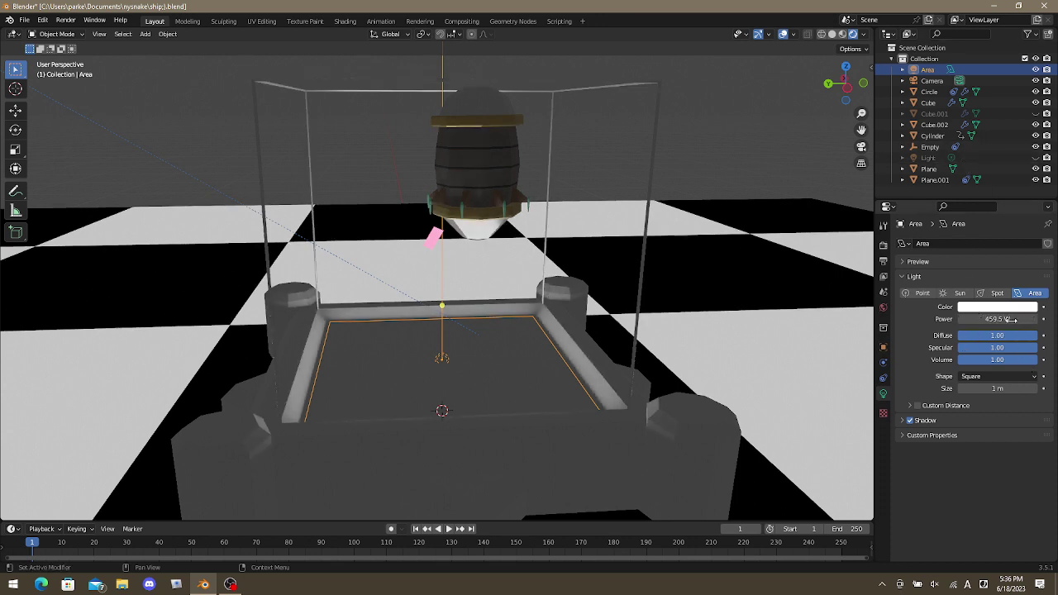
pyautogui.click(1011, 308)
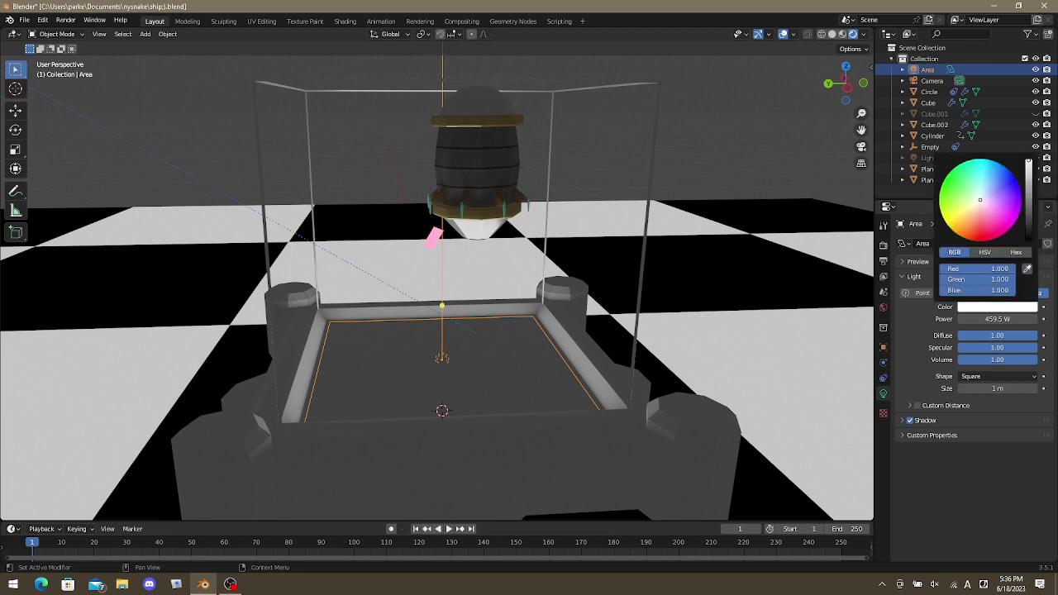
pyautogui.moveTo(980, 200); pyautogui.dragTo(973, 223)
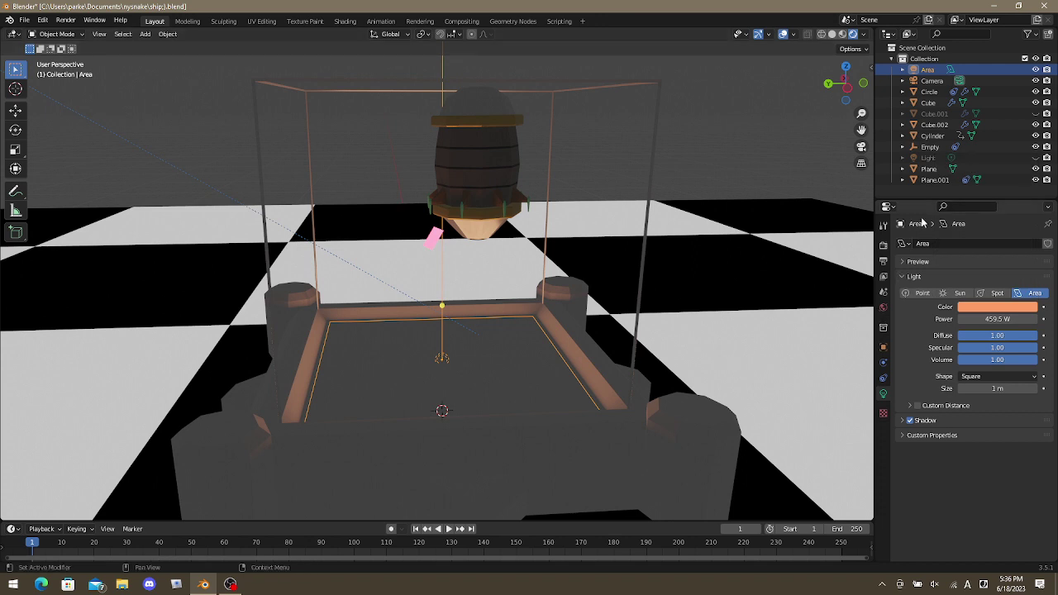
# Unhide the point light and change its color to a pinkish red.
pyautogui.click(1035, 158)
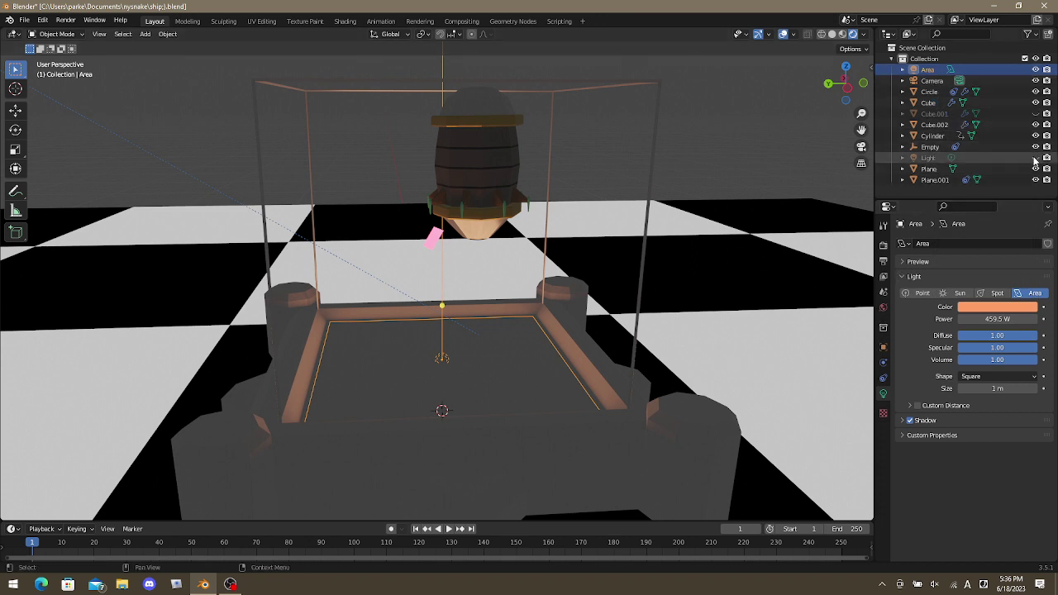
pyautogui.click(929, 158)
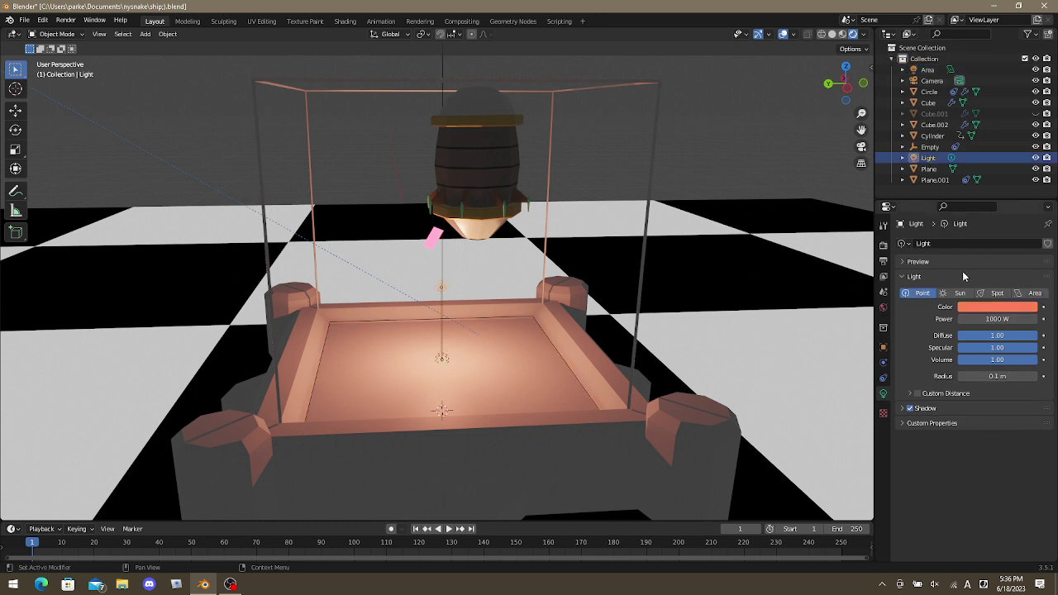
pyautogui.click(976, 308)
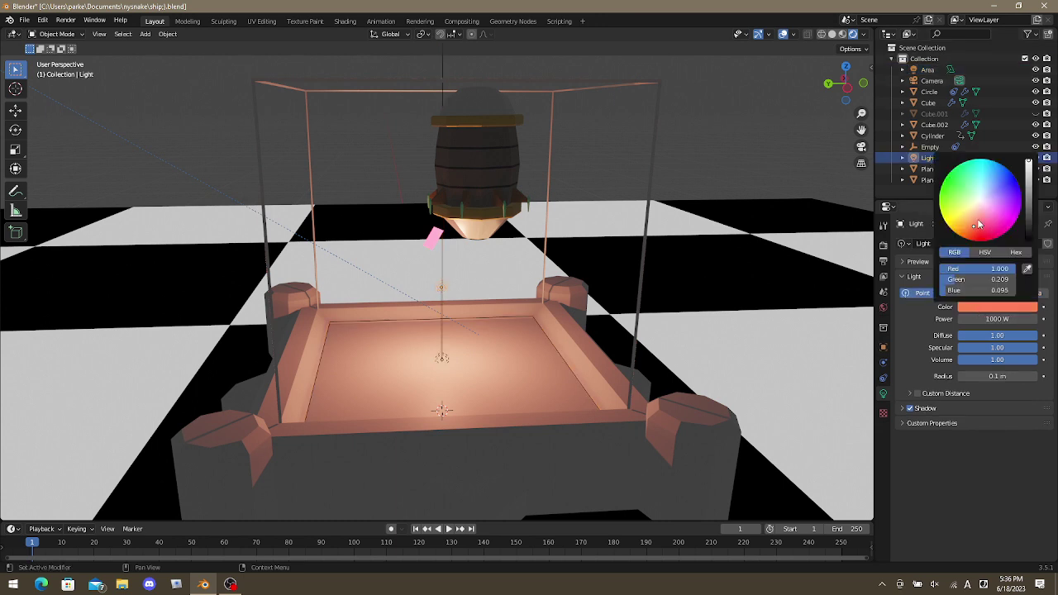
pyautogui.moveTo(976, 230); pyautogui.dragTo(983, 234)
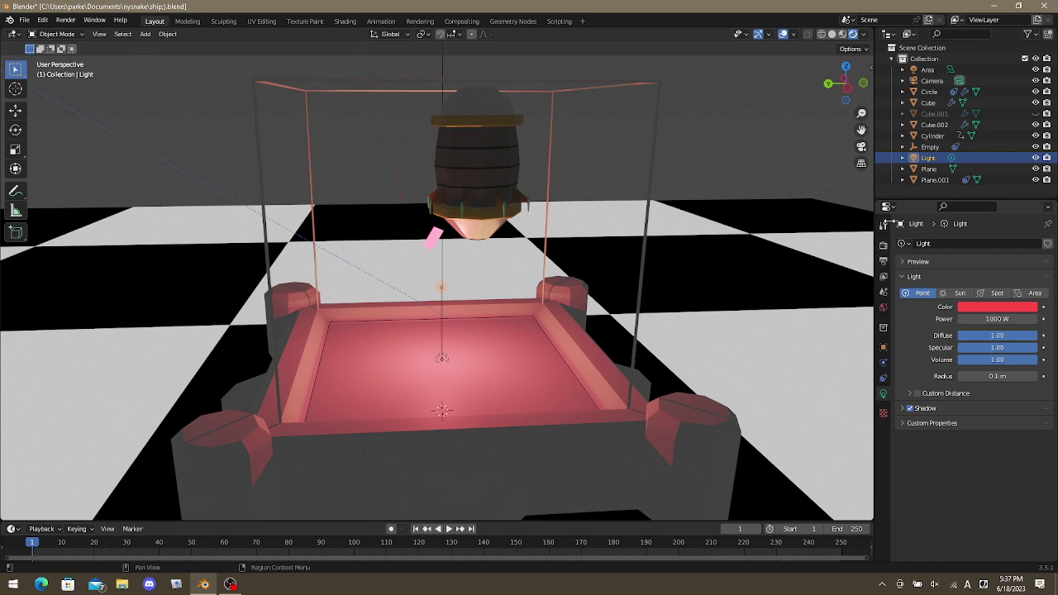
# Play the particle animation briefly to check the red lighting from a lower angle, and return to frame 1.
pyautogui.moveTo(683, 177); pyautogui.dragTo(467, 265, button='middle')
pyautogui.click(435, 249)
pyautogui.press('space')
pyautogui.press('Escape')
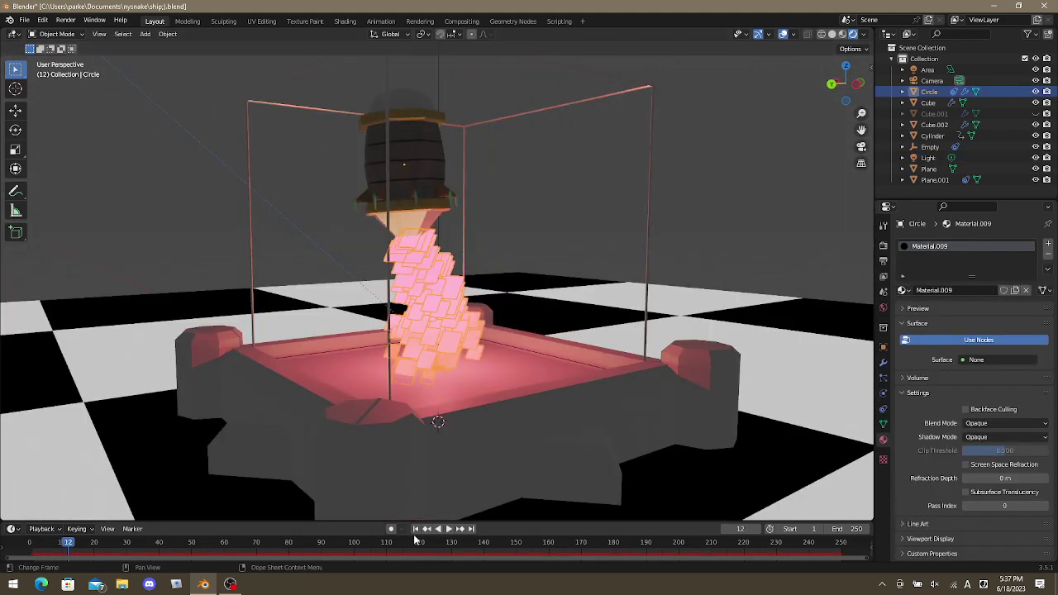
pyautogui.click(416, 529)
pyautogui.moveTo(426, 389)
pyautogui.mouseDown(button='middle')
pyautogui.moveTo(428, 337)
pyautogui.moveTo(430, 393)
pyautogui.mouseUp(button='middle')
# Raise the area light's power to 1000 W.
pyautogui.click(928, 157)
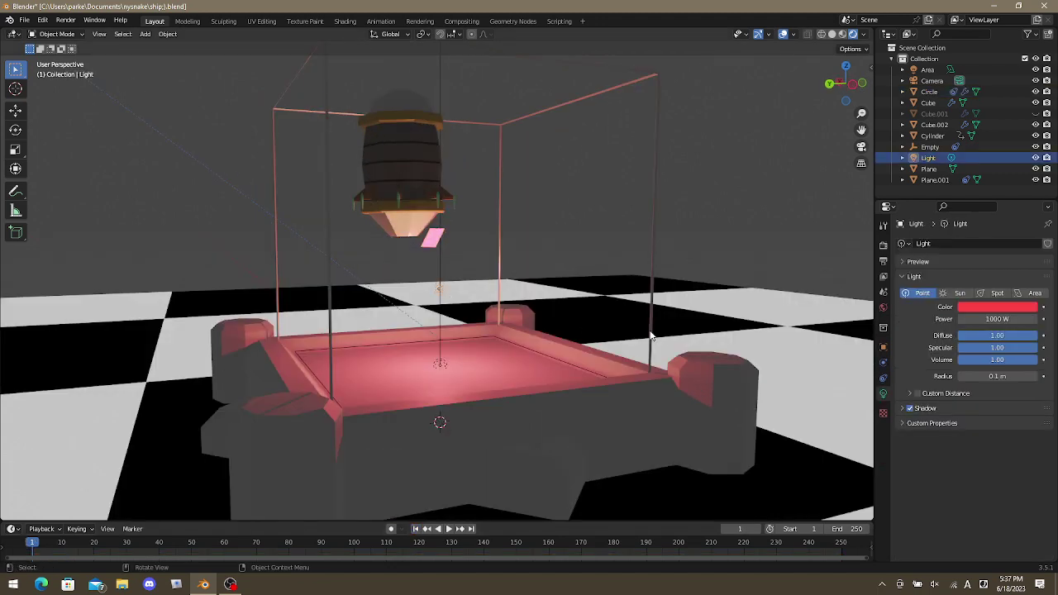
pyautogui.click(522, 346)
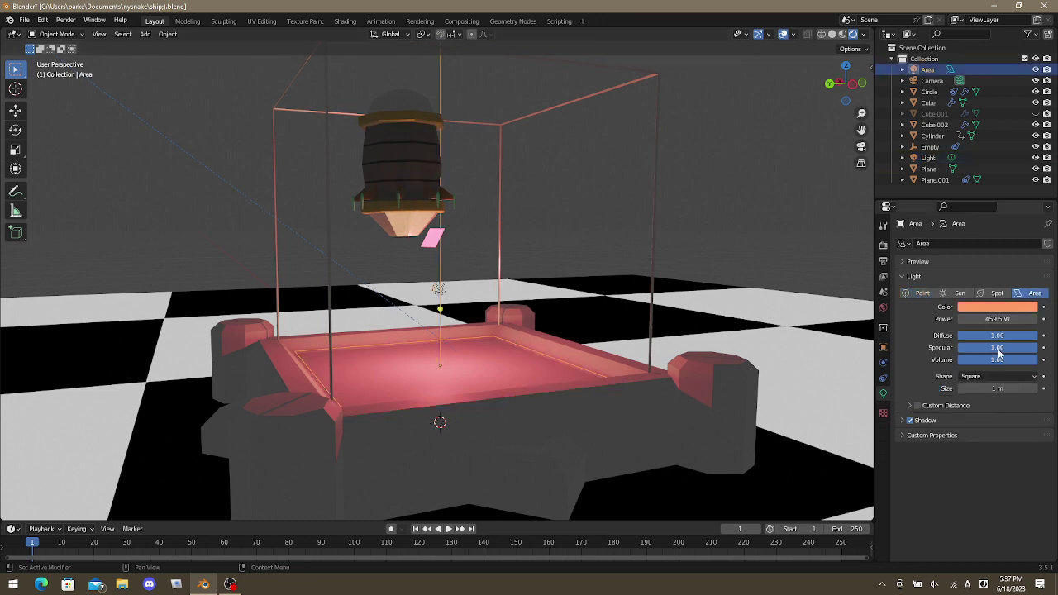
pyautogui.click(997, 319)
pyautogui.write('100')
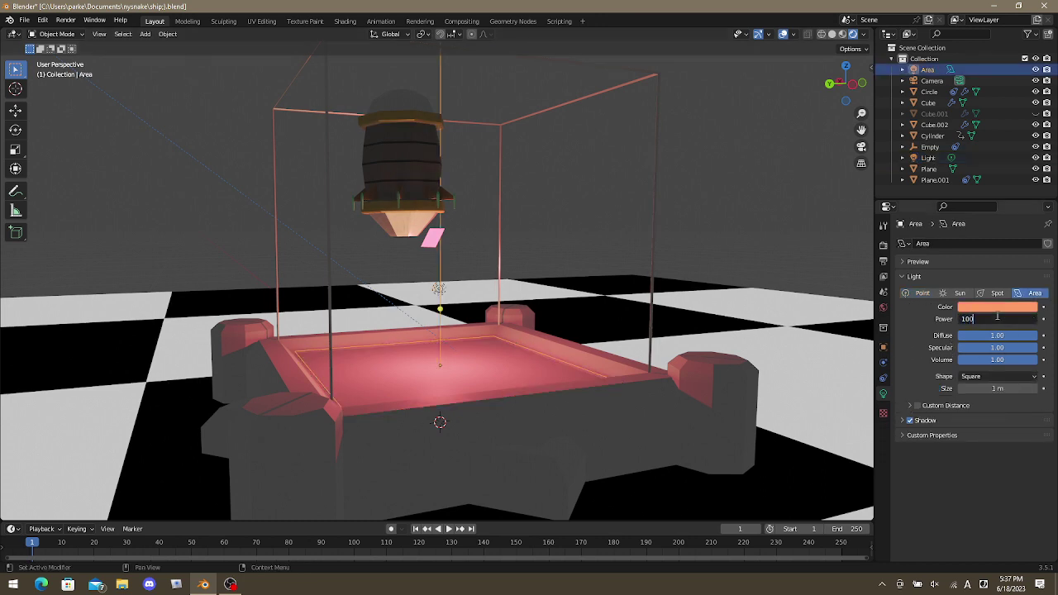
pyautogui.write('0 W')
pyautogui.press('Return')
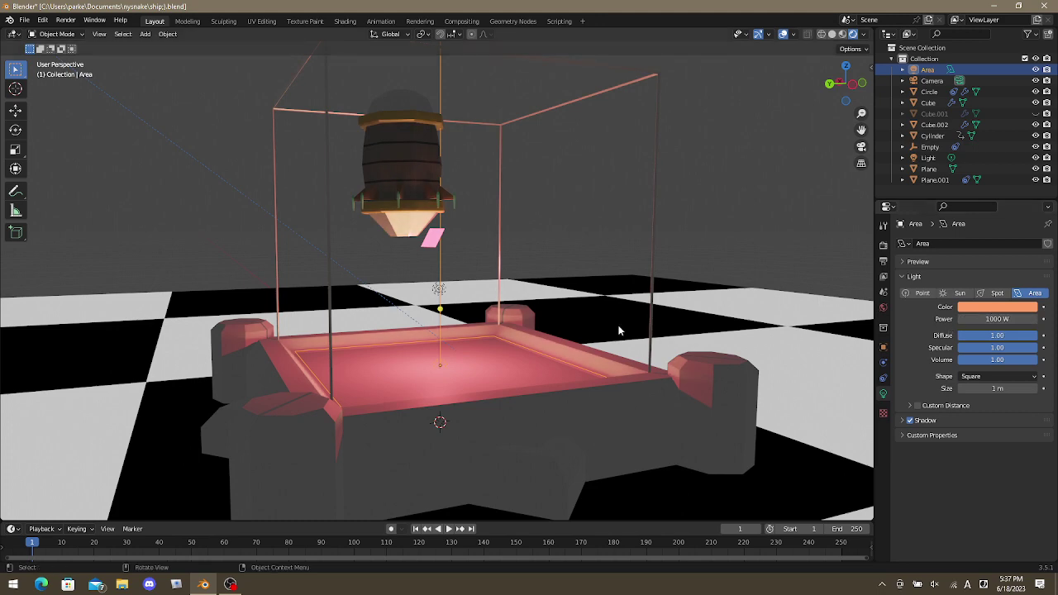
# Play the particle animation and examine the glow in the basin from several angles and through the camera.
pyautogui.press('space')
pyautogui.moveTo(599, 348); pyautogui.dragTo(624, 360, button='middle')
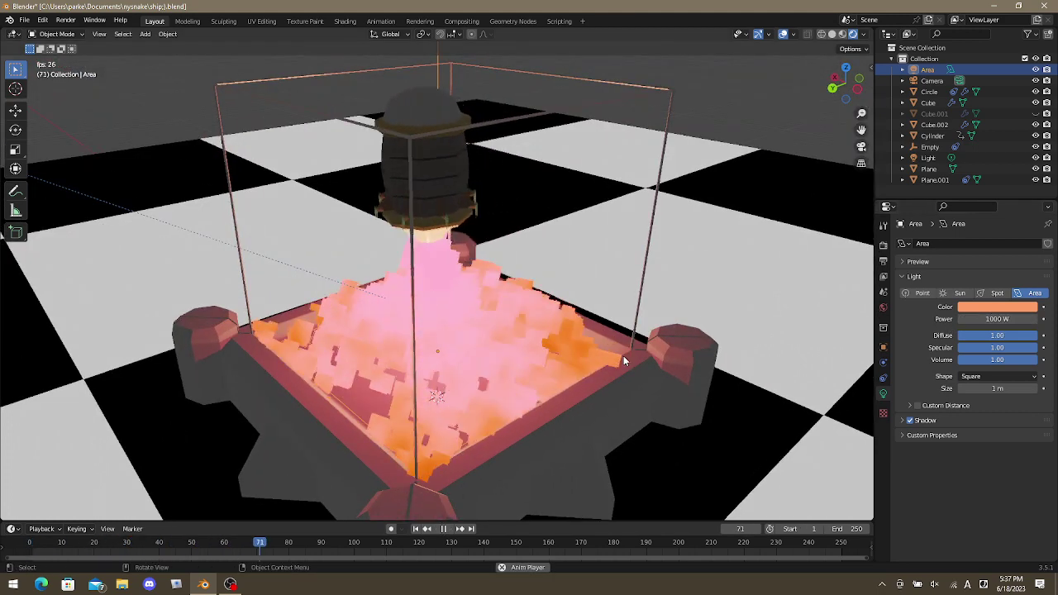
pyautogui.moveTo(623, 355); pyautogui.dragTo(454, 275, button='middle')
pyautogui.scroll(5, 430, 277)
pyautogui.scroll(-6, 454, 277)
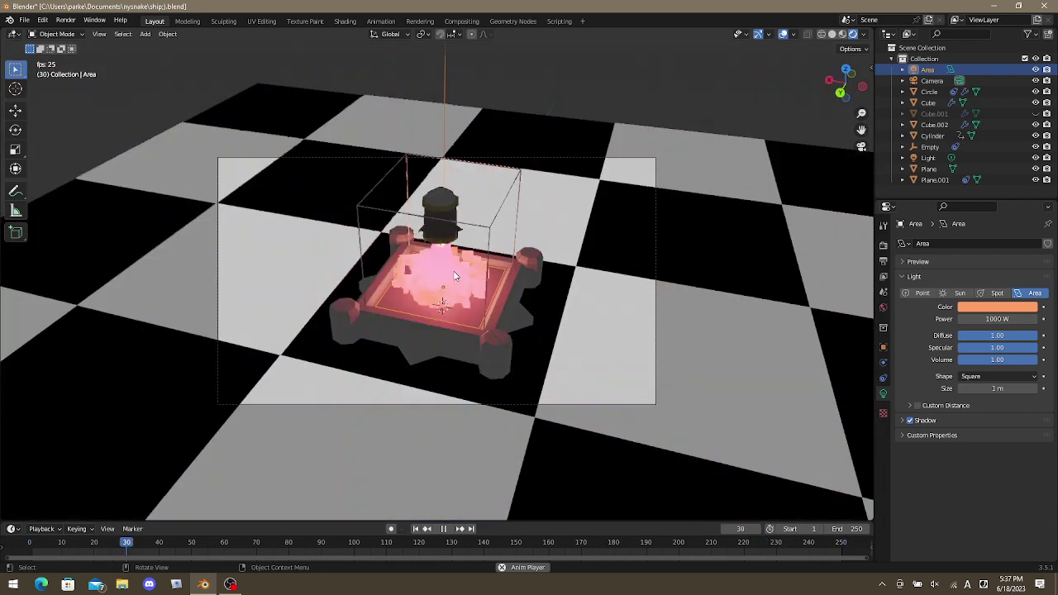
pyautogui.scroll(3, 454, 277)
pyautogui.scroll(1, 501, 279)
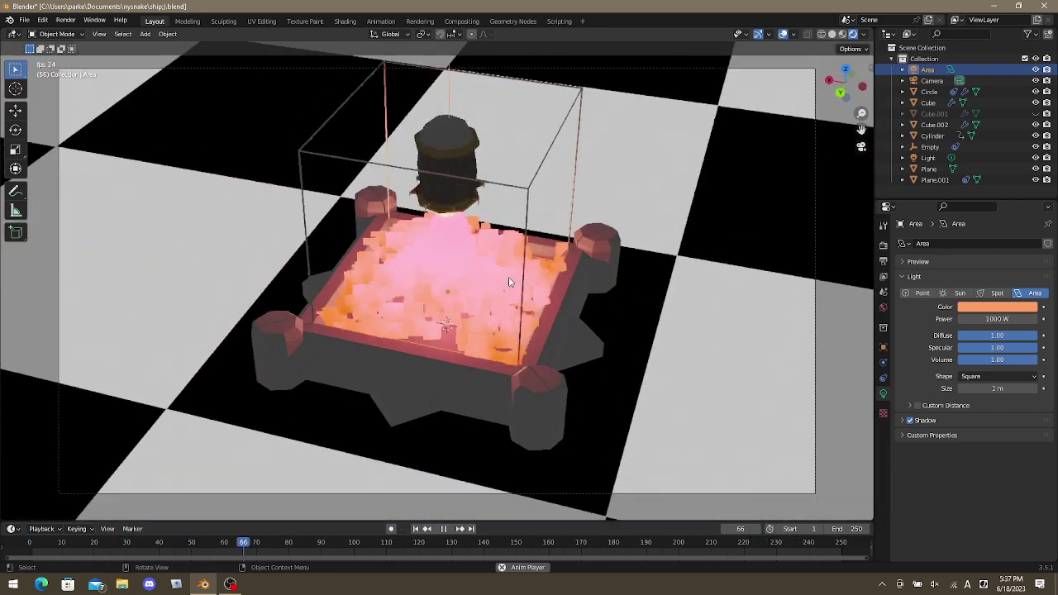
pyautogui.press('space')
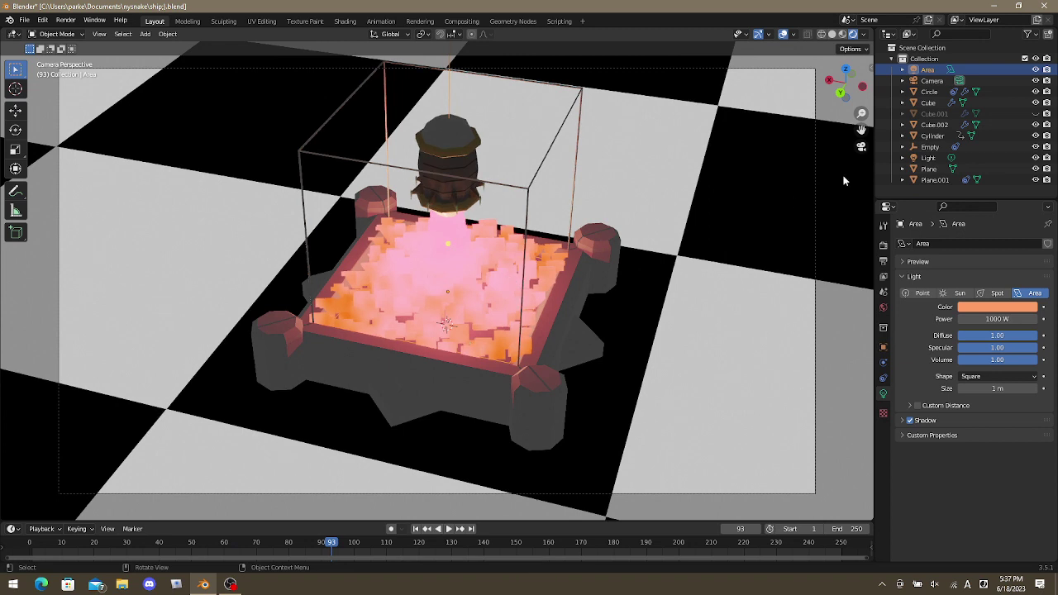
# Set the world background strength to 0 and delete the checkered floor plane.
pyautogui.click(884, 277)
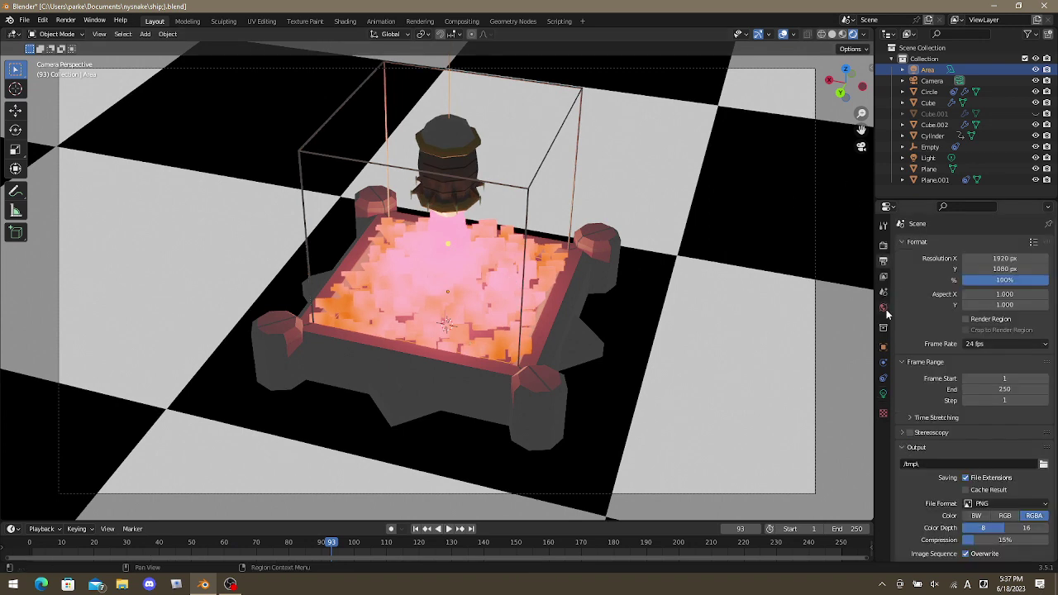
pyautogui.click(884, 307)
pyautogui.press('BackSpace')
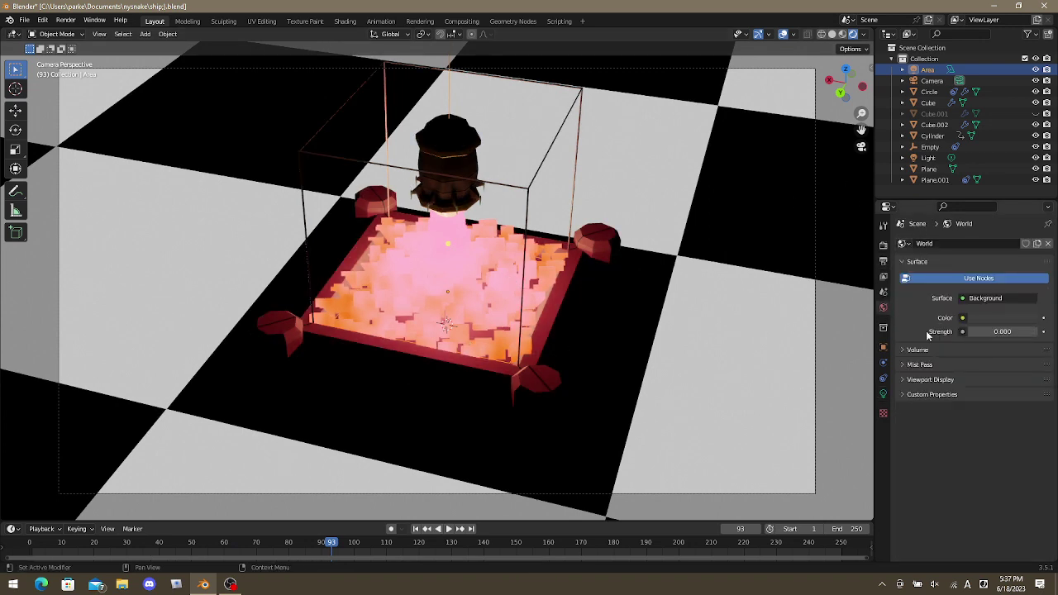
pyautogui.click(707, 250)
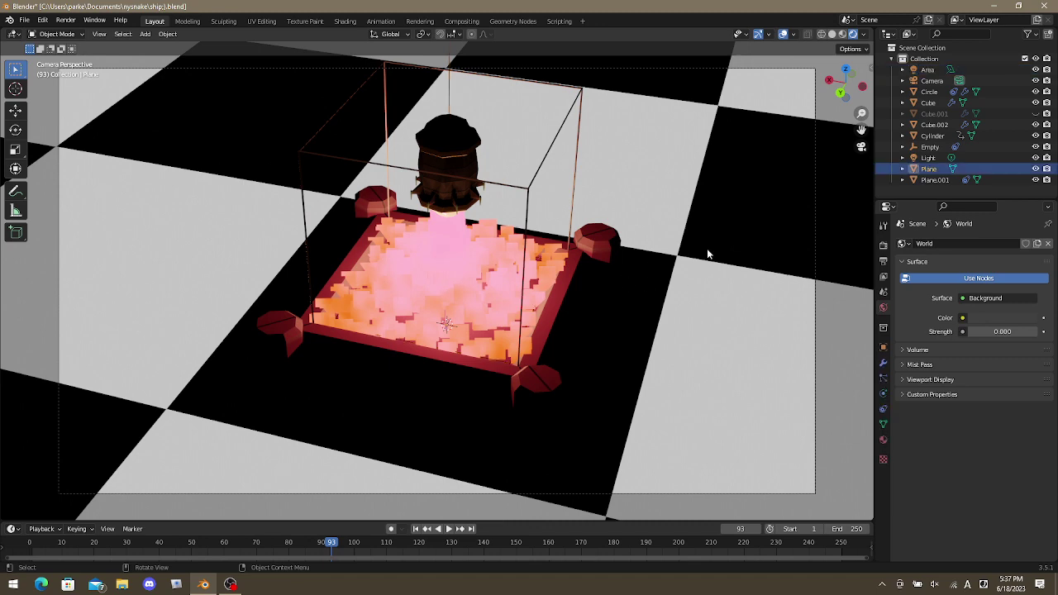
pyautogui.press('Delete')
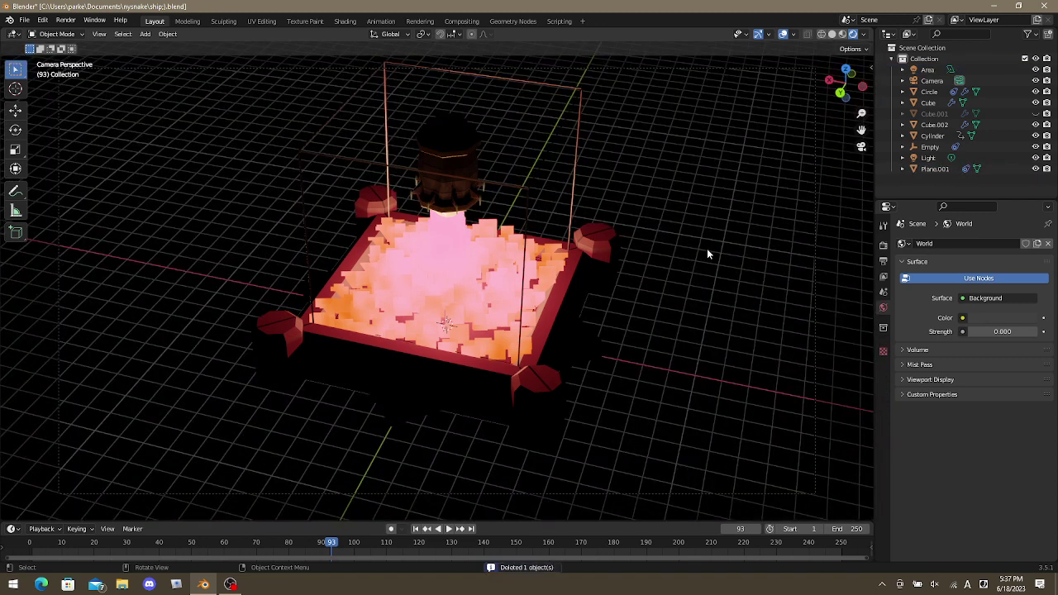
# Check the playback against the dark background, and move the camera up about 0.92 m within its view plane.
pyautogui.press('space')
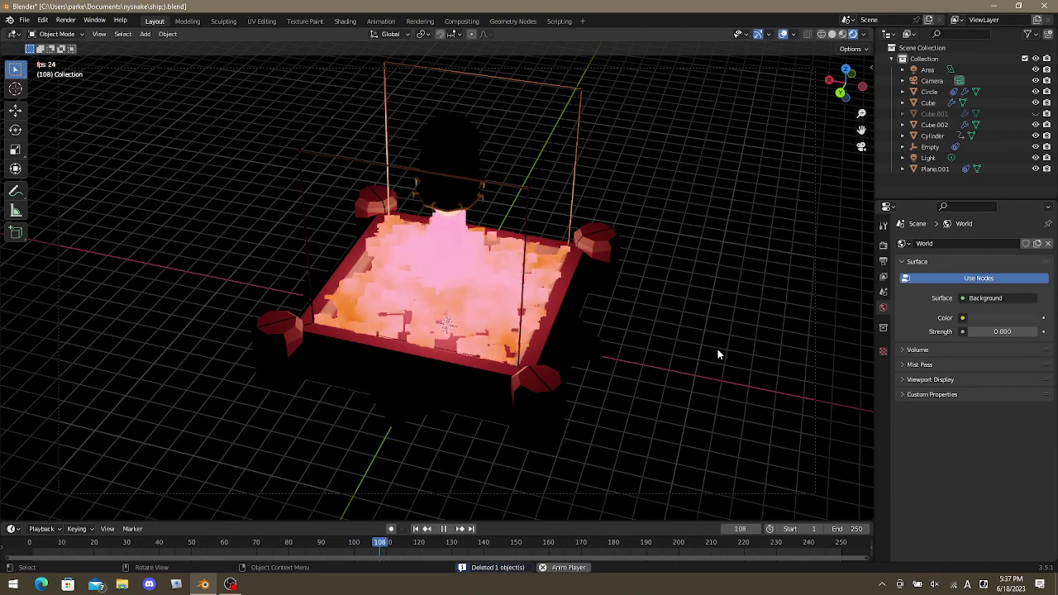
pyautogui.click(586, 496)
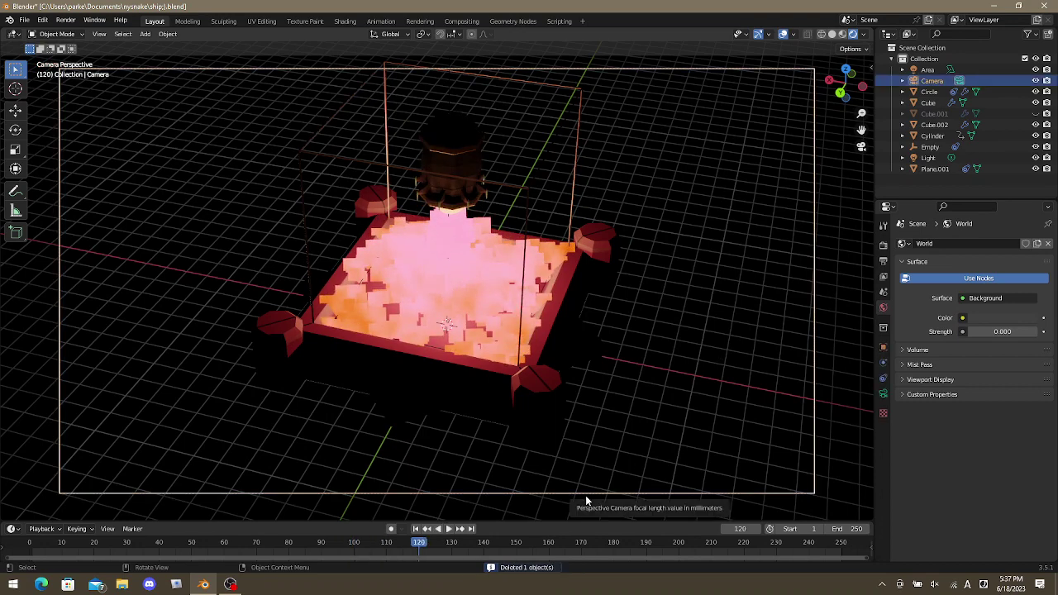
pyautogui.press('g')
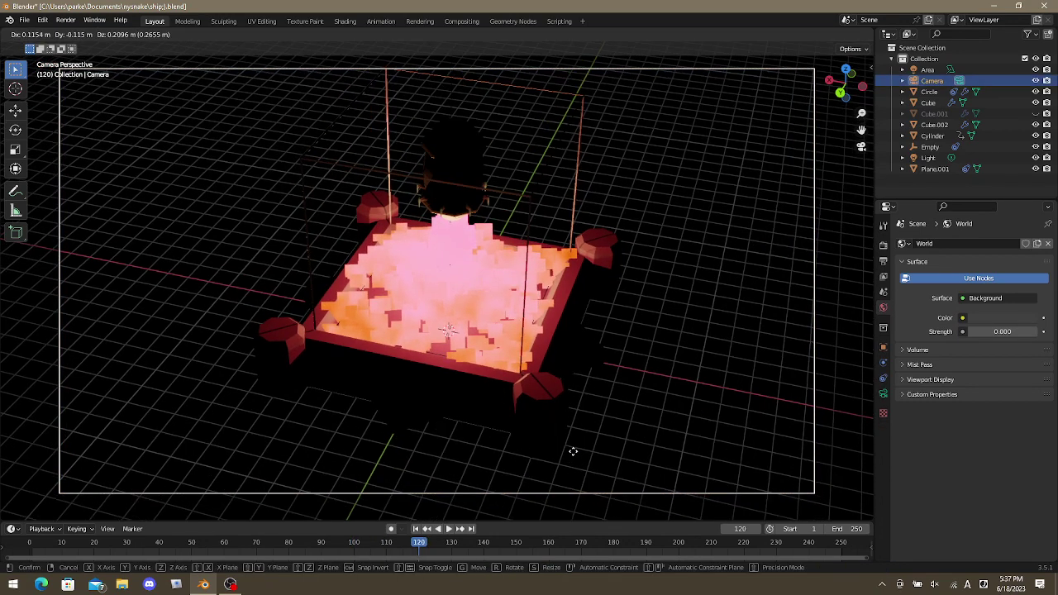
pyautogui.click(564, 359)
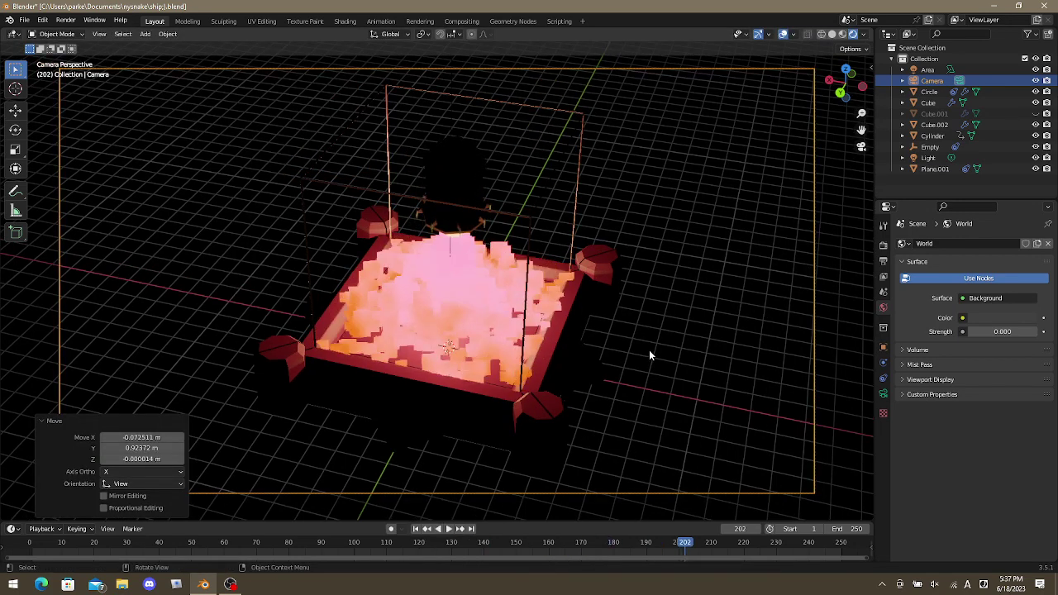
# Return to the camera perspective and lock the camera to the view.
pyautogui.moveTo(649, 350); pyautogui.dragTo(495, 274, button='middle')
pyautogui.scroll(3, 552, 302)
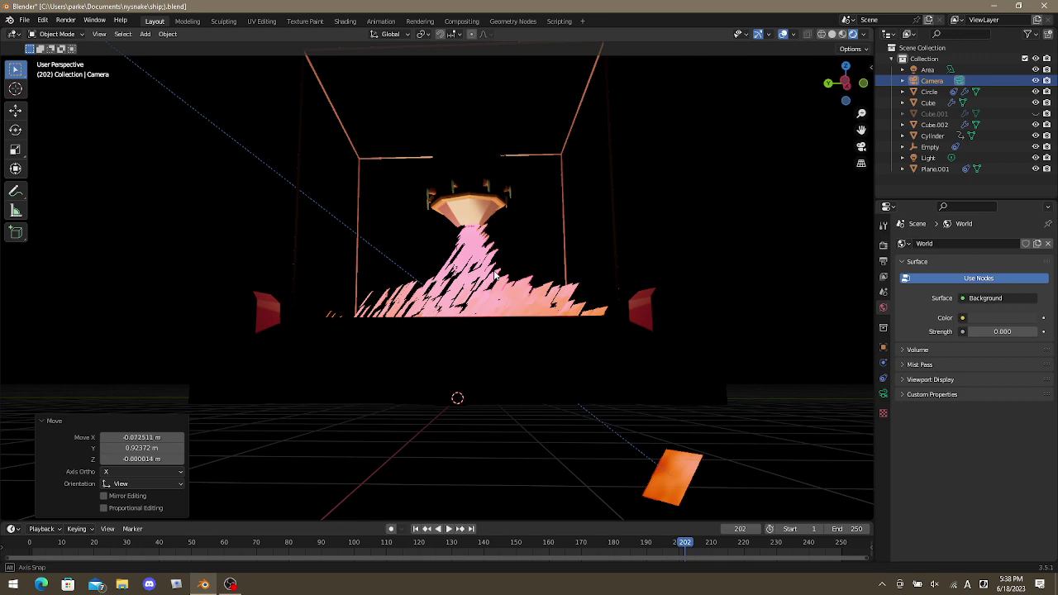
pyautogui.moveTo(495, 274); pyautogui.dragTo(517, 318, button='middle')
pyautogui.press('KP_0')
pyautogui.press('n')
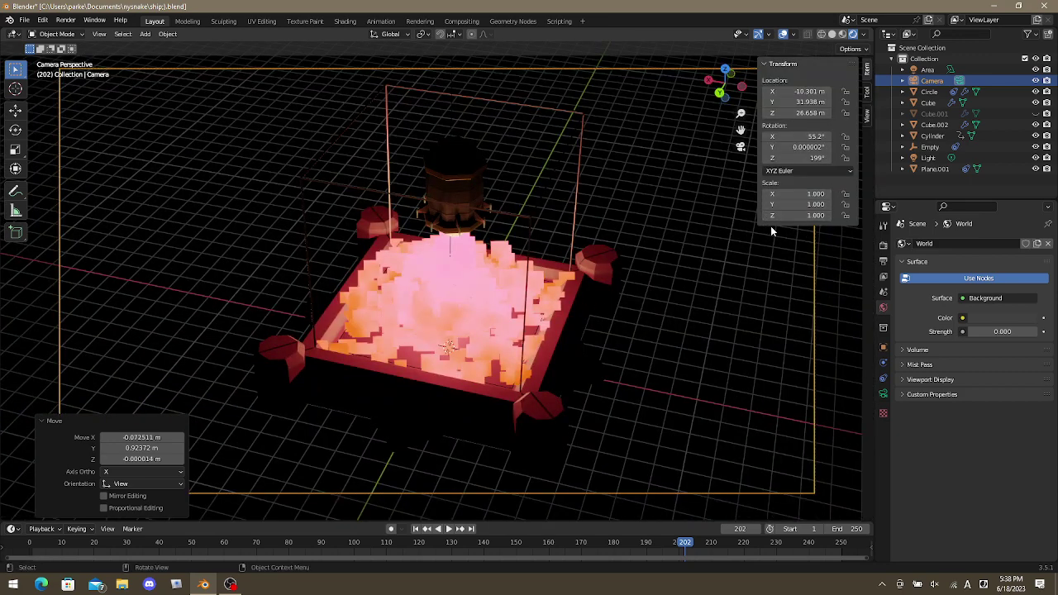
pyautogui.moveTo(874, 85); pyautogui.dragTo(871, 86)
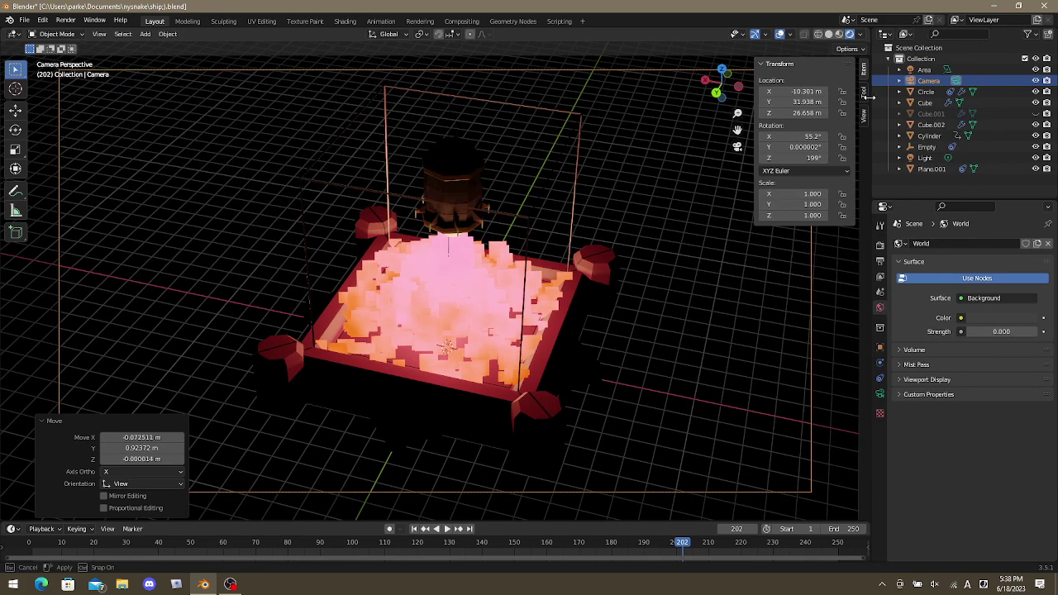
pyautogui.click(865, 116)
pyautogui.click(817, 202)
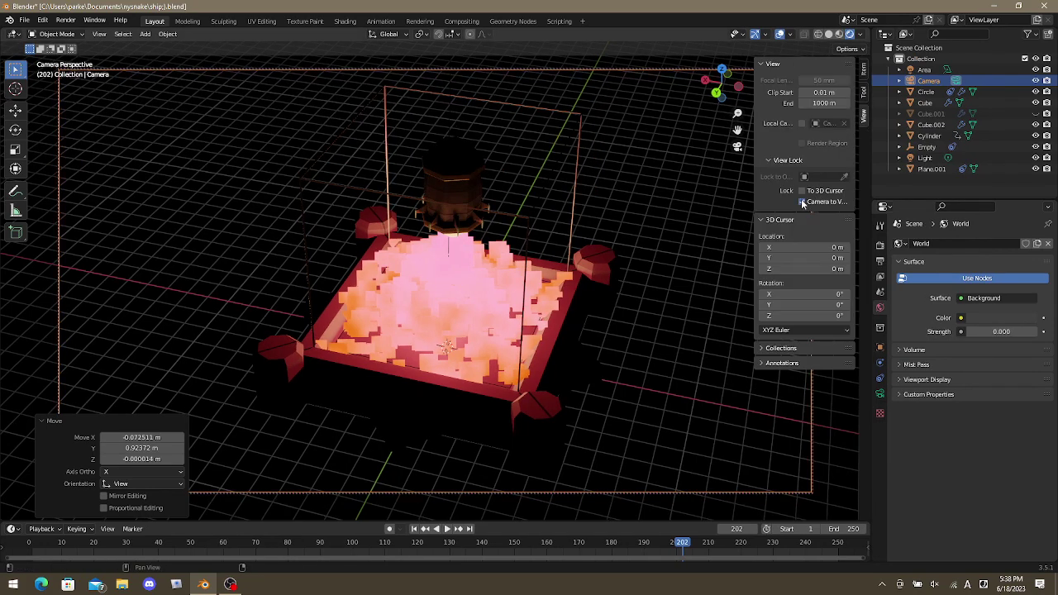
pyautogui.press('n')
# Orbit the locked camera to lower viewpoints around the basin while the particle animation plays.
pyautogui.moveTo(598, 267); pyautogui.dragTo(252, 237, button='middle')
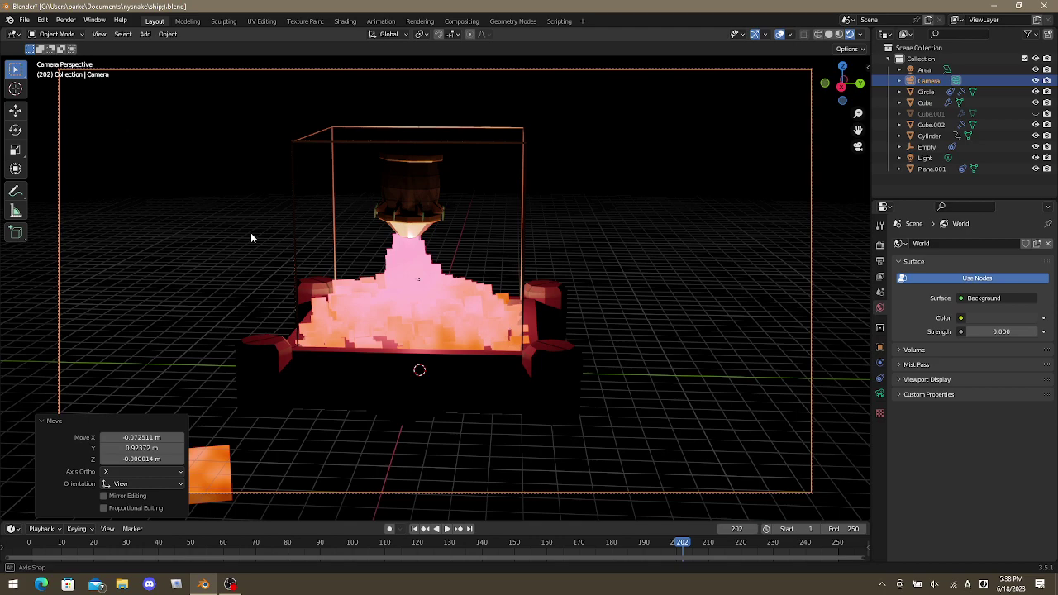
pyautogui.press('space')
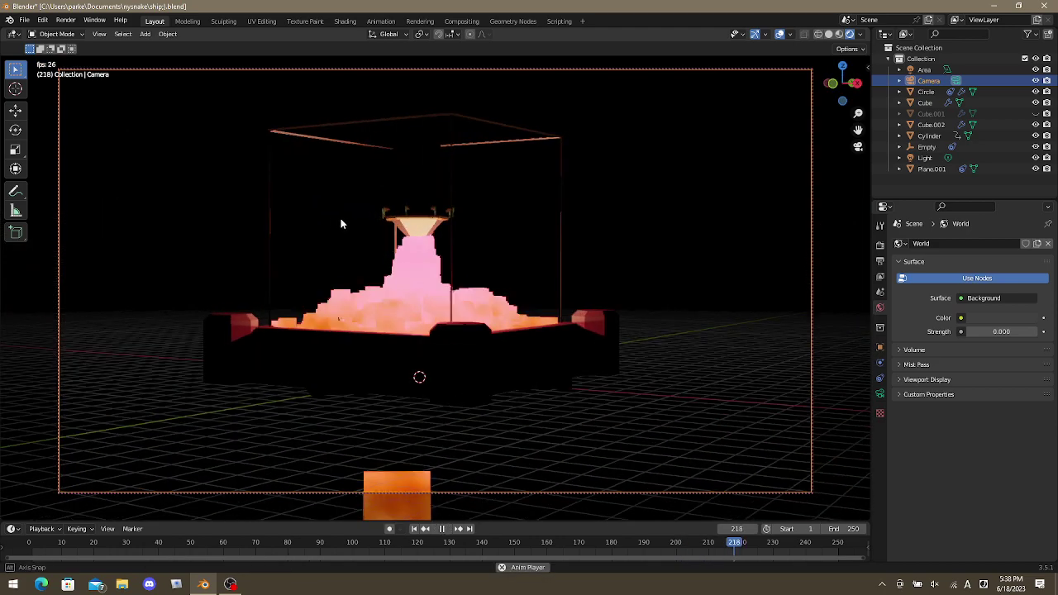
pyautogui.moveTo(343, 220); pyautogui.dragTo(553, 232, button='middle')
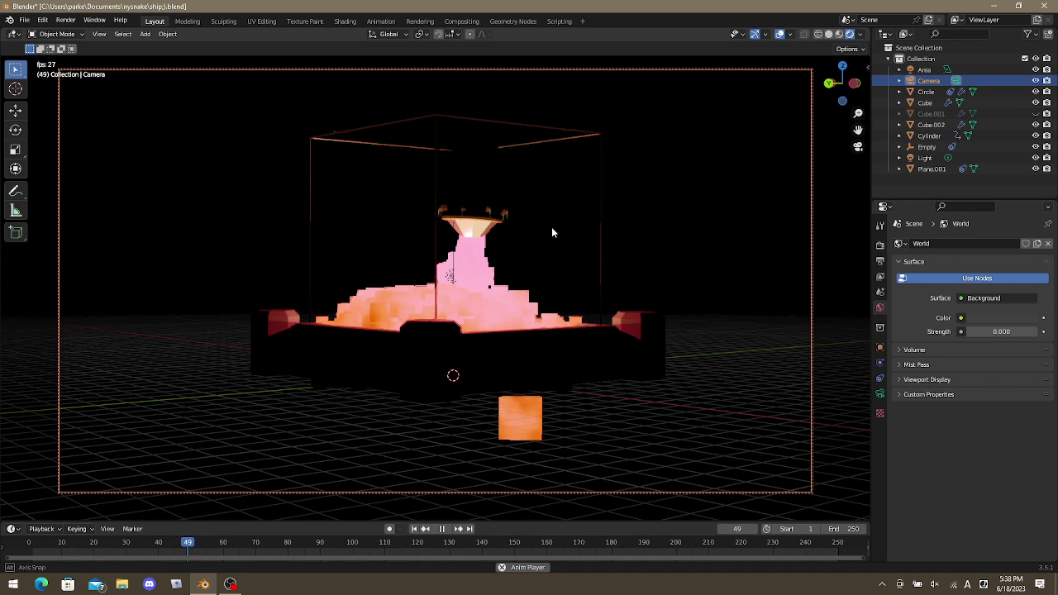
pyautogui.moveTo(553, 232); pyautogui.dragTo(850, 242, button='middle')
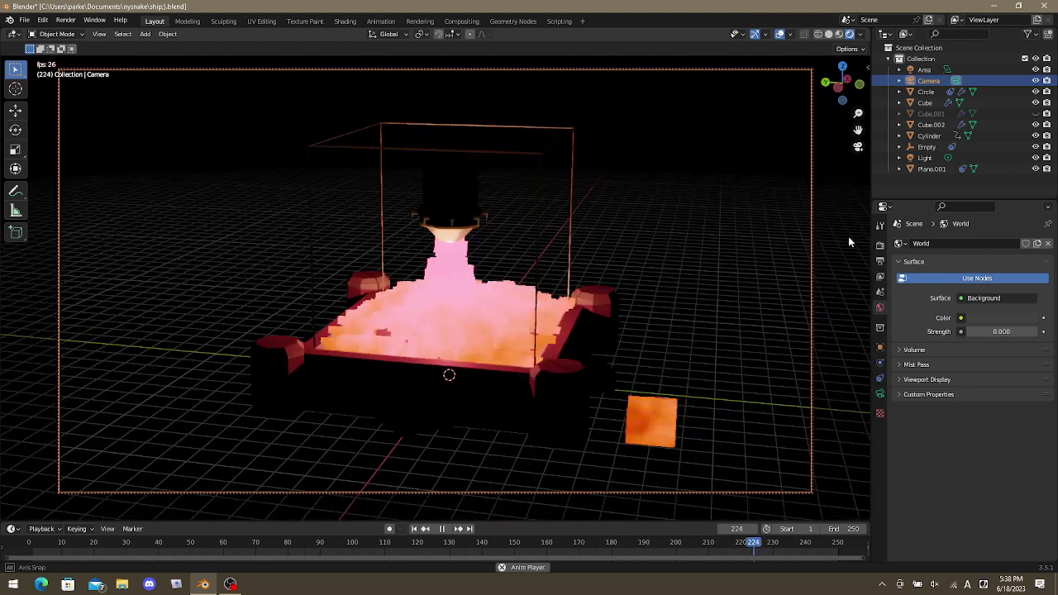
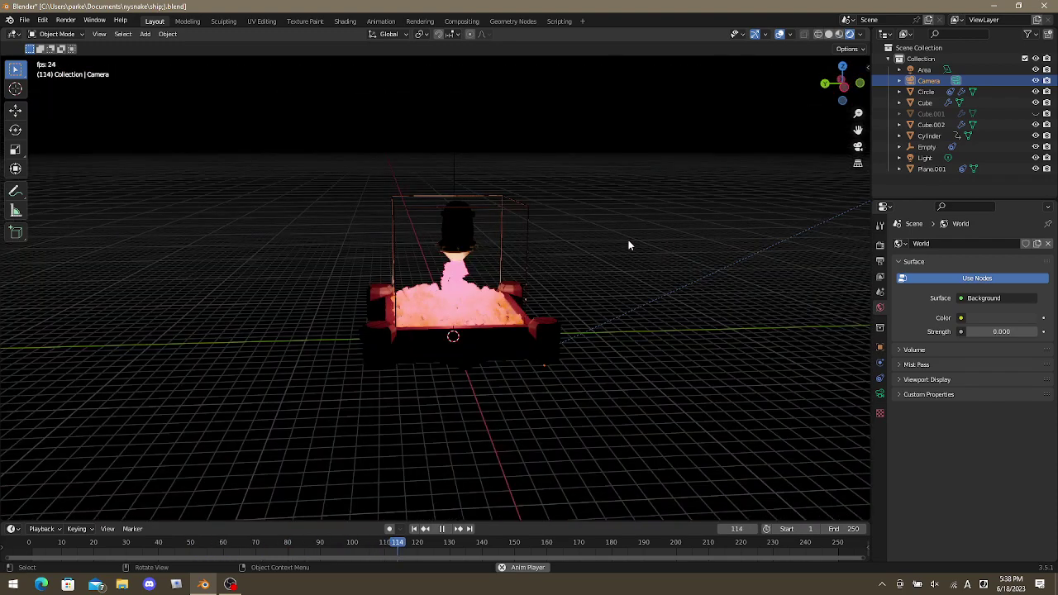
# Stop the animation playback, clear the selection, and switch the viewport to solid shading.
pyautogui.moveTo(628, 239); pyautogui.dragTo(560, 278, button='middle')
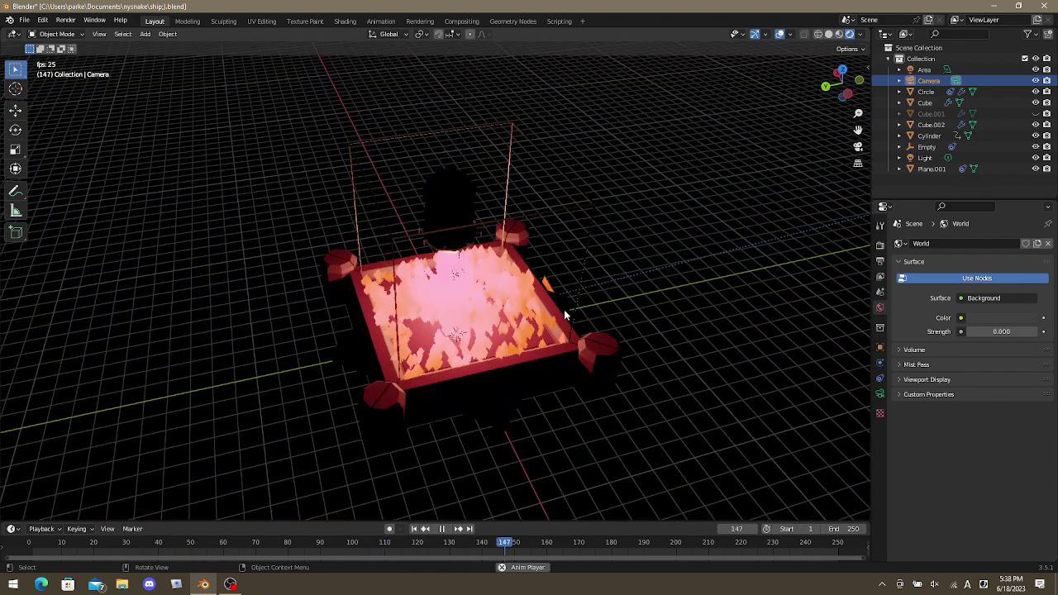
pyautogui.press('space')
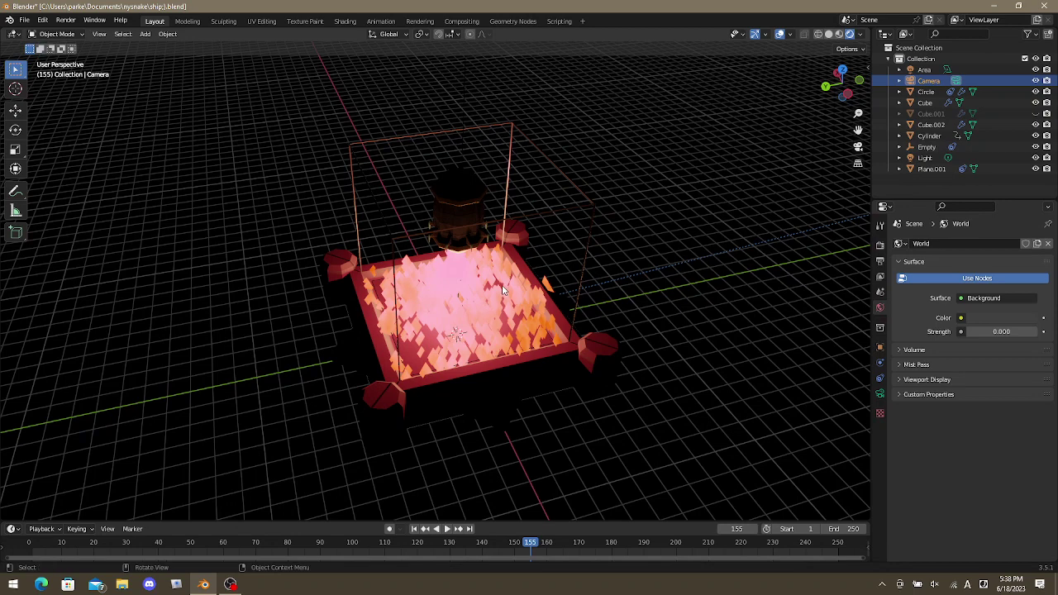
pyautogui.press('a')
pyautogui.hotkey('shift', 'a')
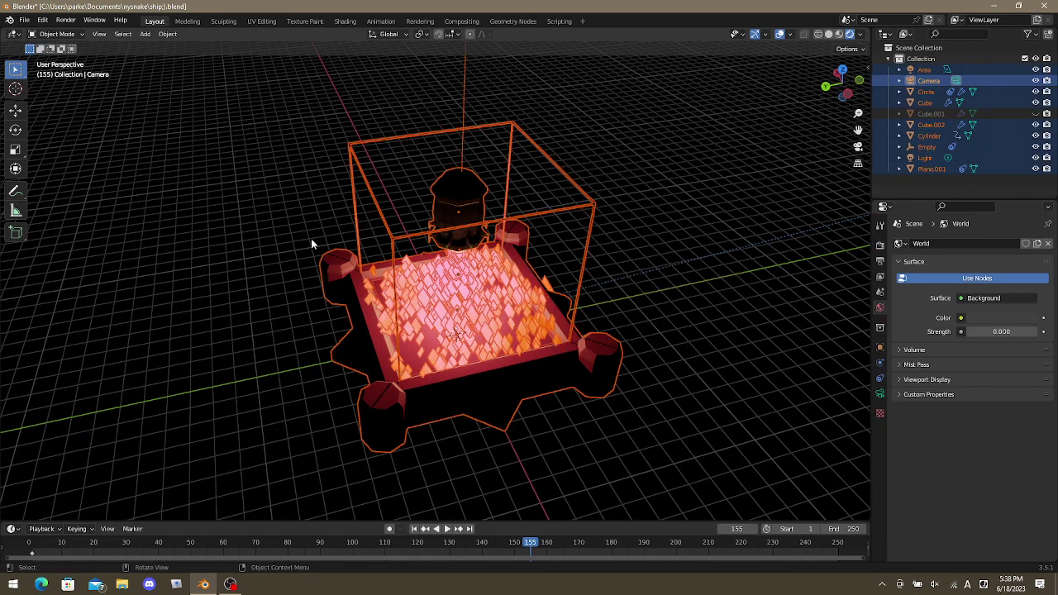
pyautogui.click(231, 222)
pyautogui.press('z')
pyautogui.click(427, 249)
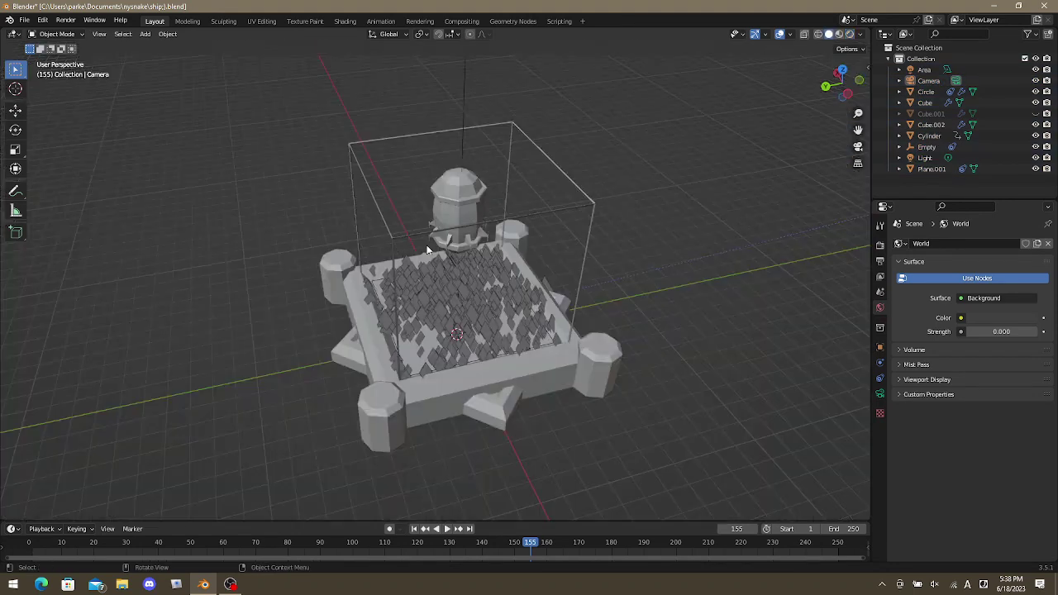
# Add a mesh cylinder at the scene origin with 5 vertices, 1 m radius and 2 m depth.
pyautogui.hotkey('shift', 'a')
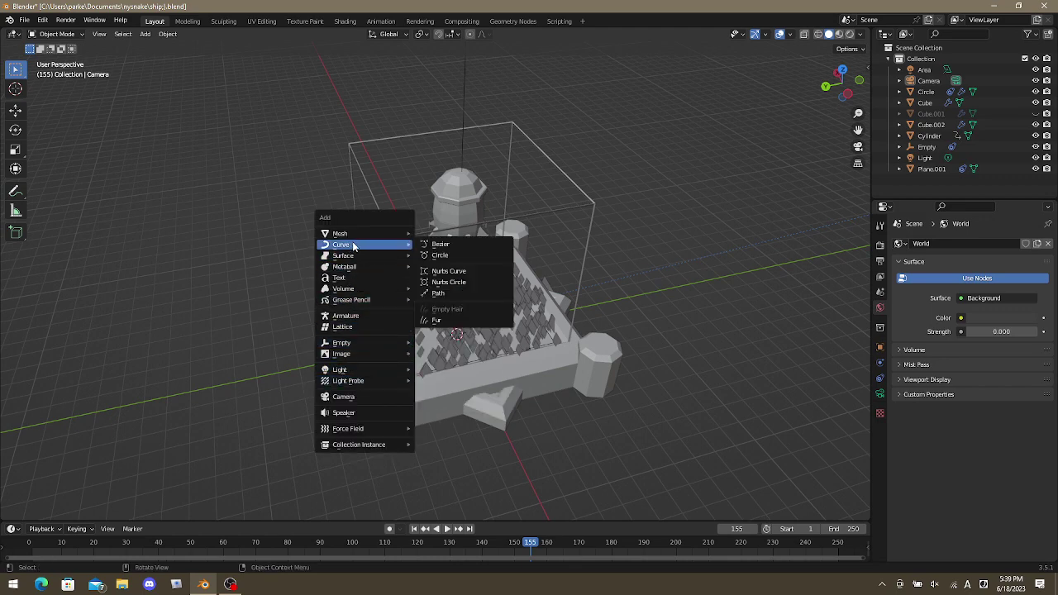
pyautogui.moveTo(368, 237)
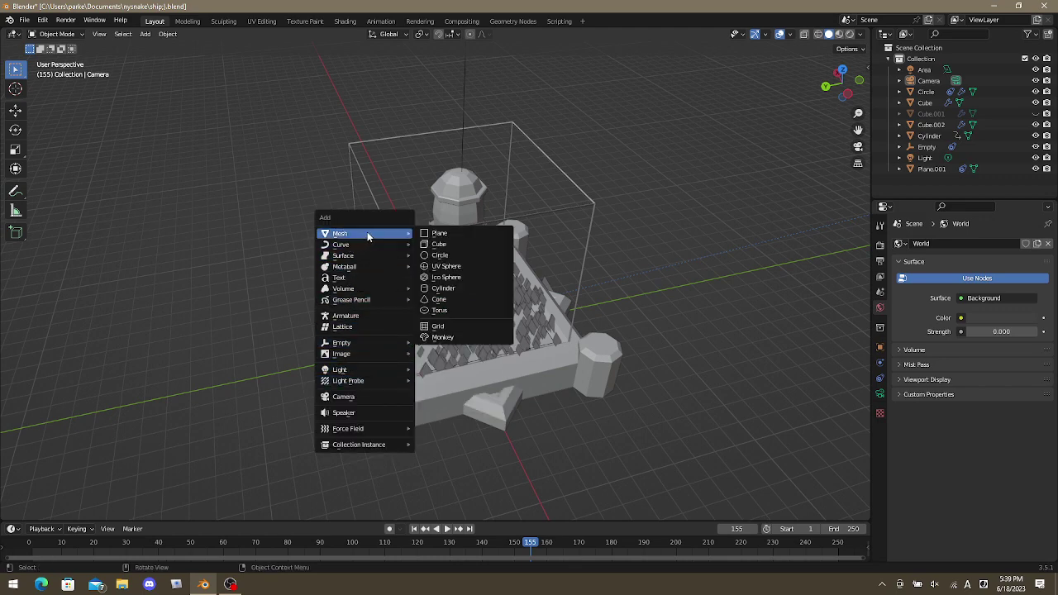
pyautogui.click(443, 288)
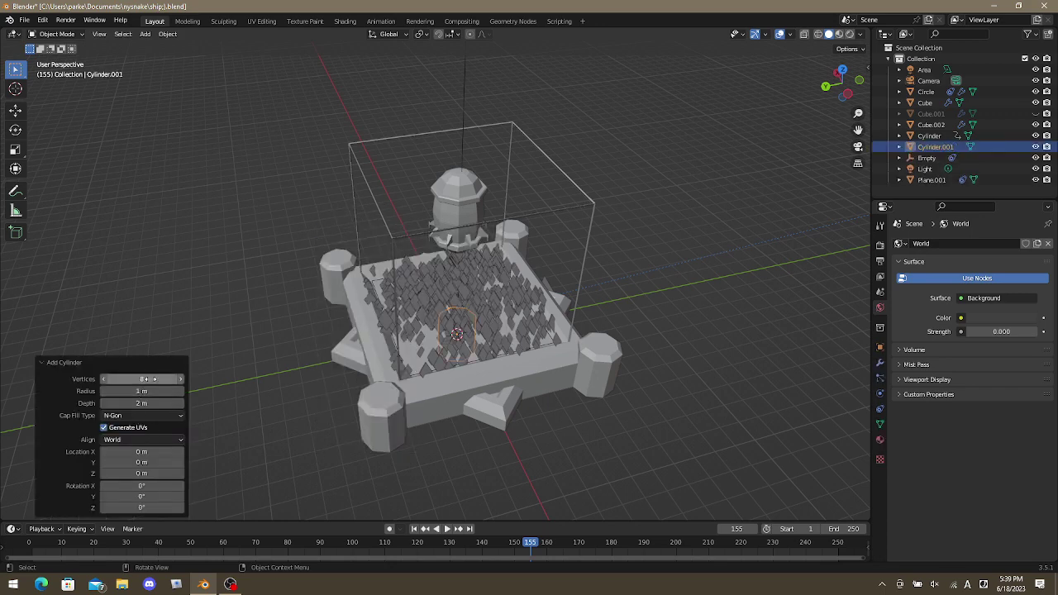
pyautogui.click(103, 378)
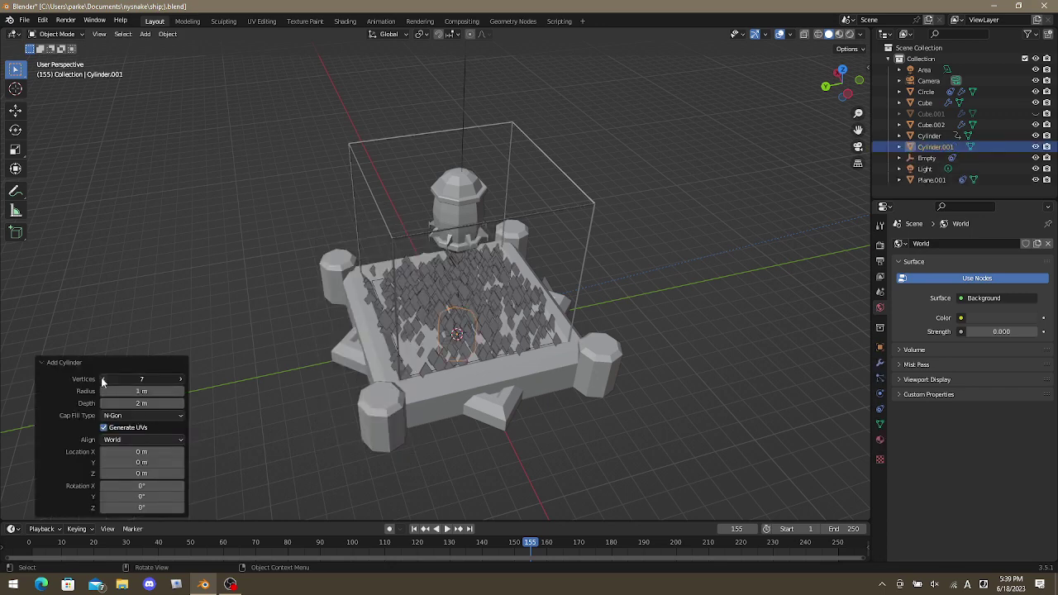
pyautogui.click(102, 379)
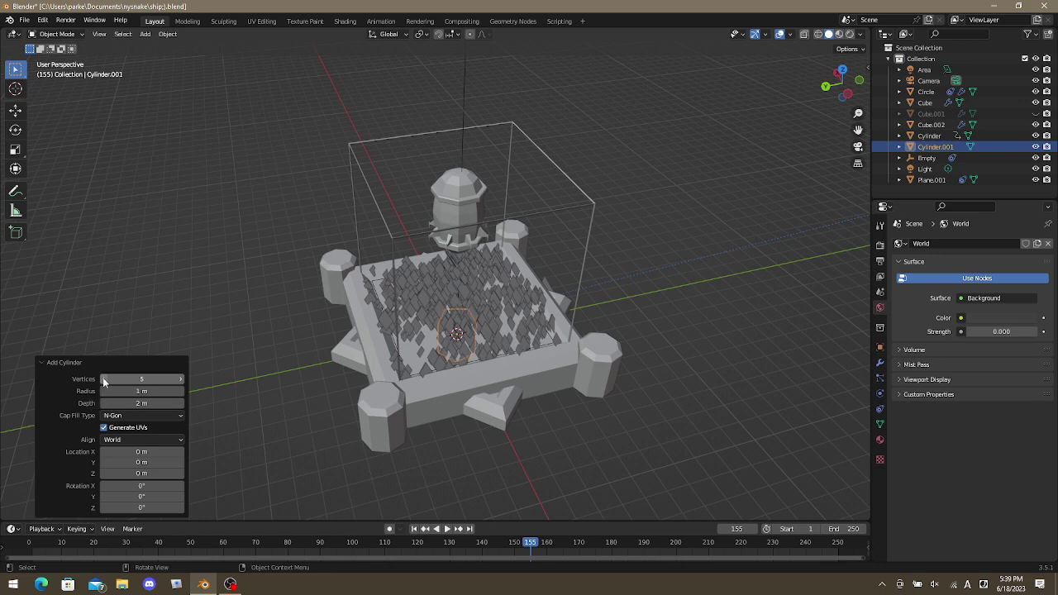
pyautogui.click(102, 379)
# In Edit Mode from the top view, move the new cylinder's mesh 5 m along X and display the scene in wireframe.
pyautogui.press('KP_7')
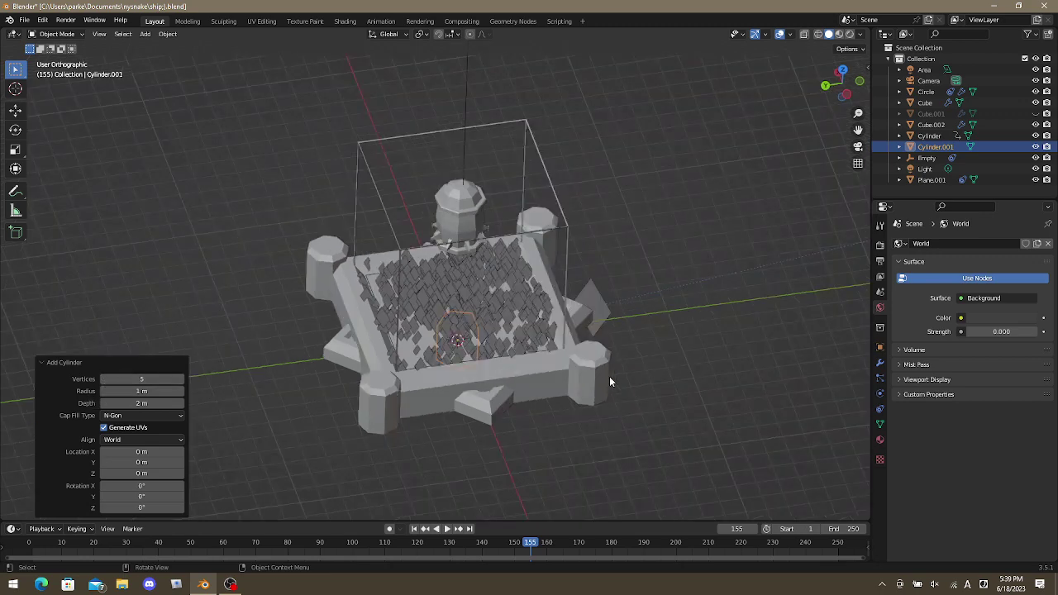
pyautogui.press('Tab')
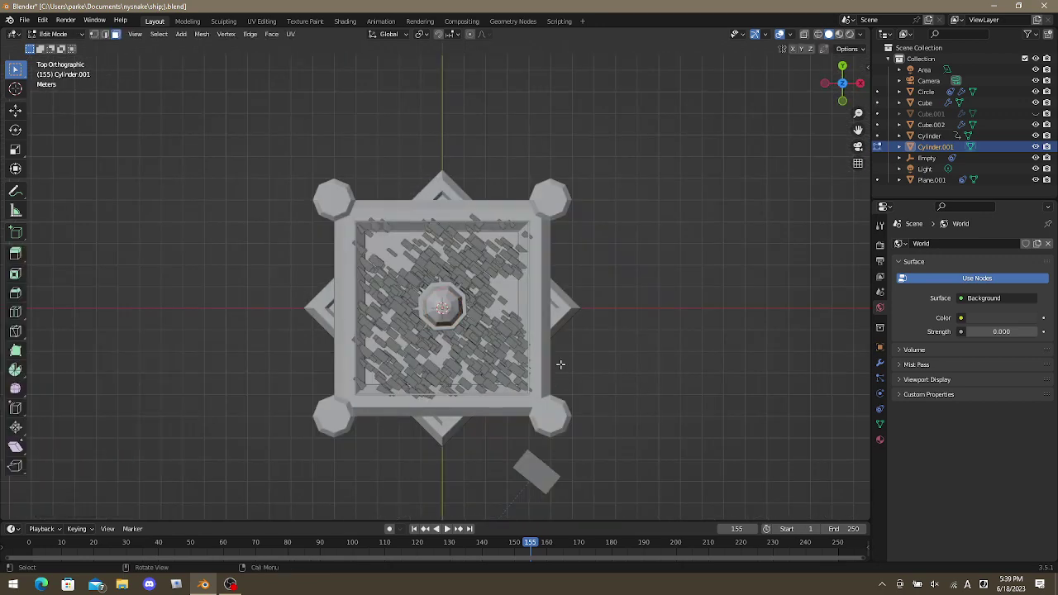
pyautogui.press('g')
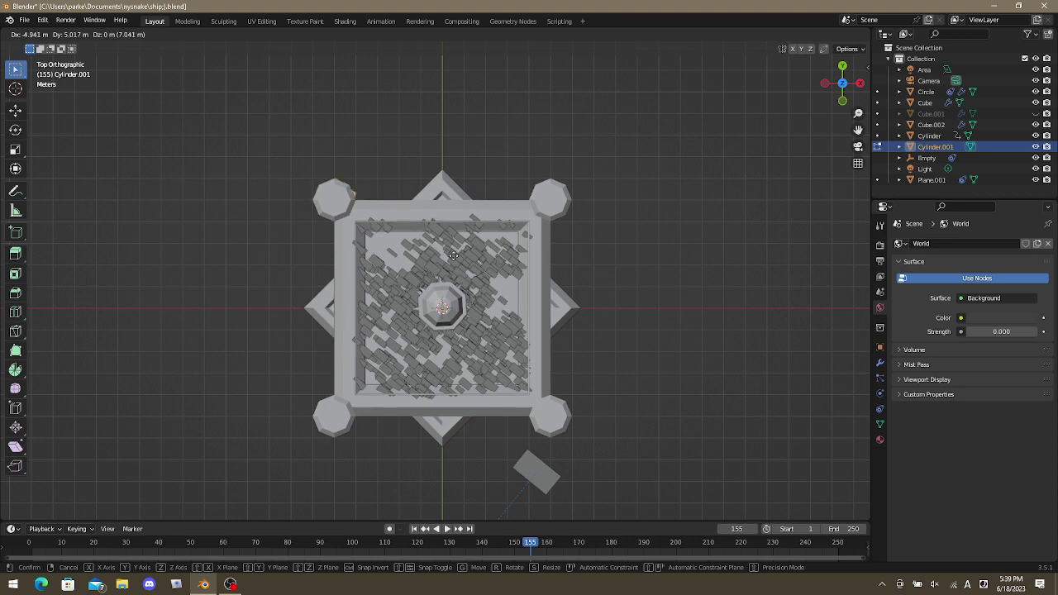
pyautogui.press('x')
pyautogui.press('5')
pyautogui.press('Return')
pyautogui.press('z')
pyautogui.click(218, 209)
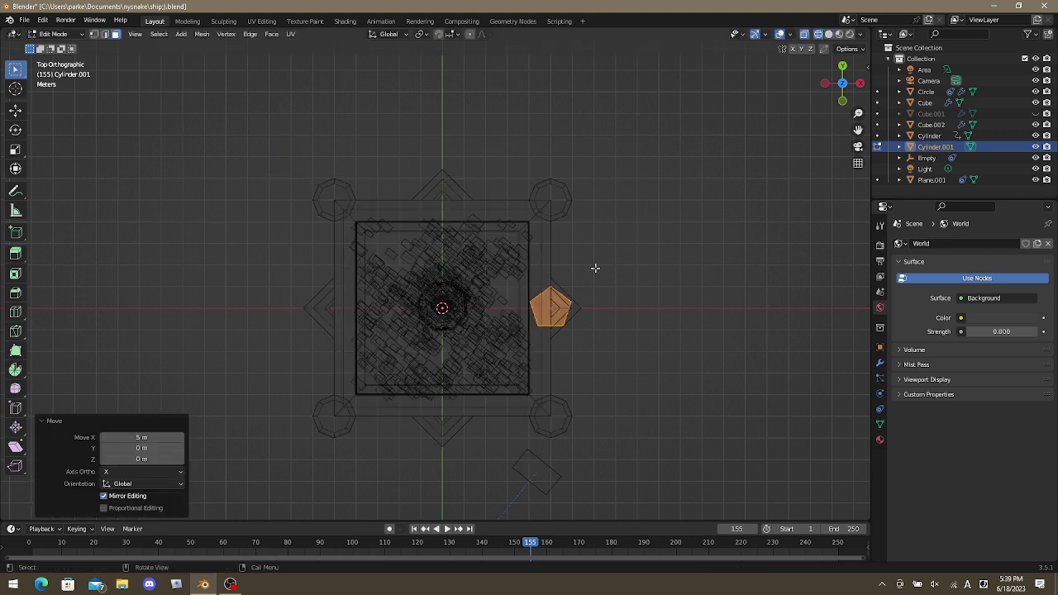
# Move the cylinder's mesh 5 m along Y onto the basin's corner tower.
pyautogui.press('g')
pyautogui.press('x')
pyautogui.press('5')
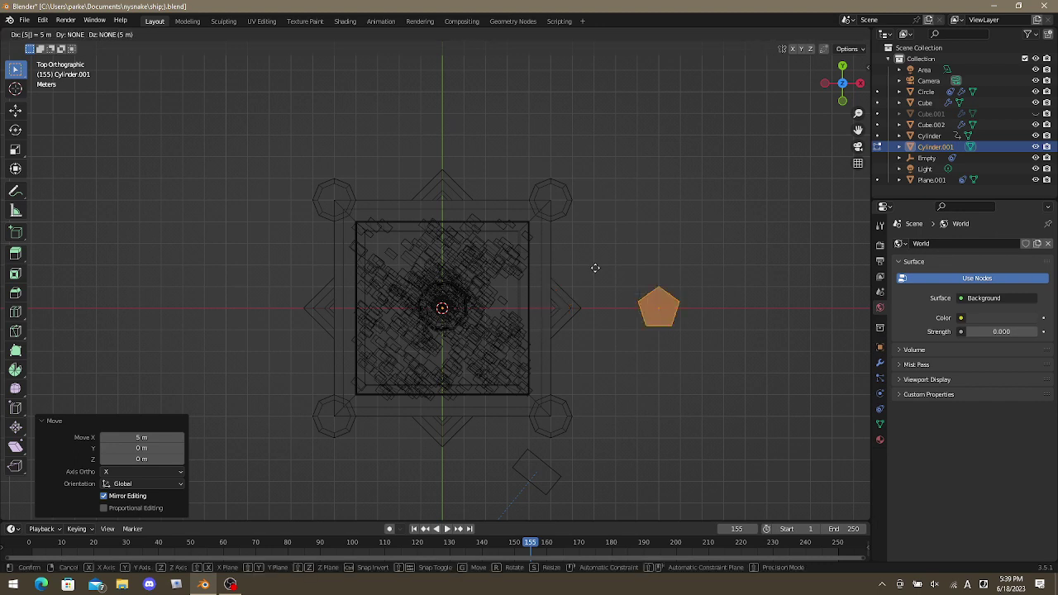
pyautogui.press('z')
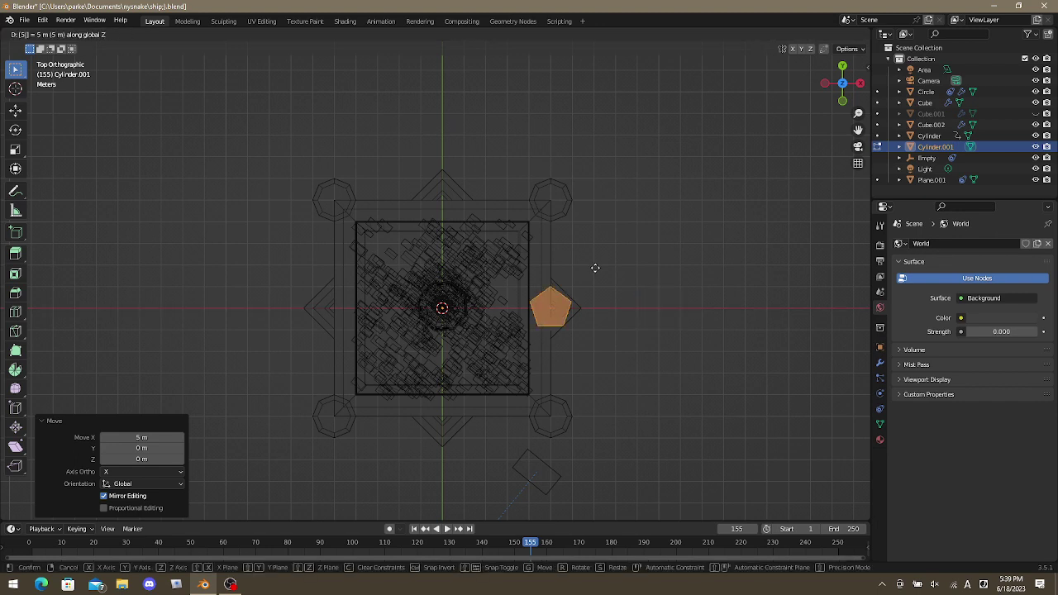
pyautogui.press('y')
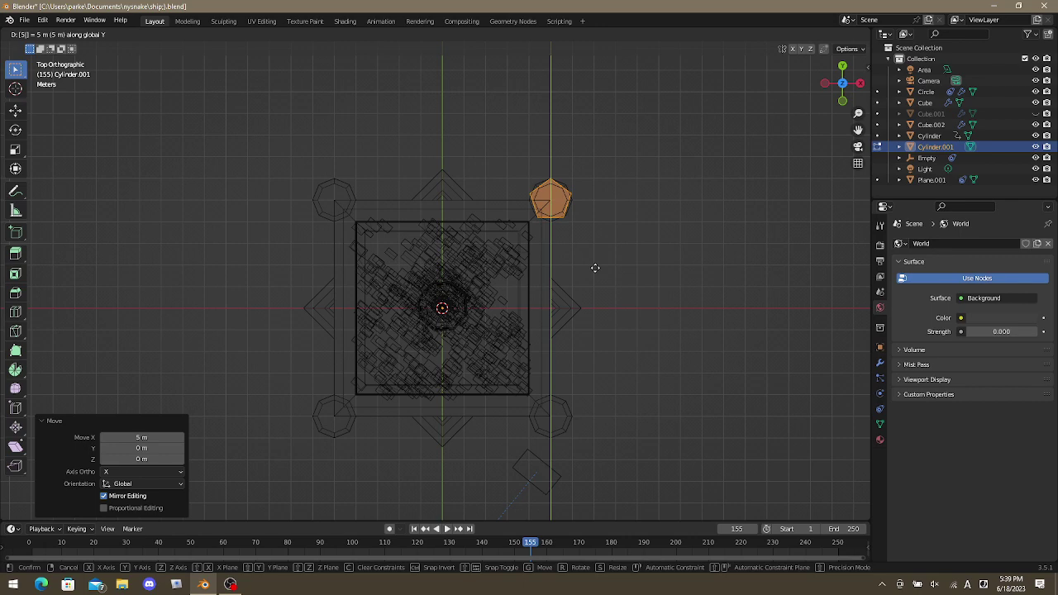
pyautogui.press('Return')
# Scale the five-sided cylinder uniformly to about 0.153 at the centre of the corner tower.
pyautogui.scroll(5, 589, 208)
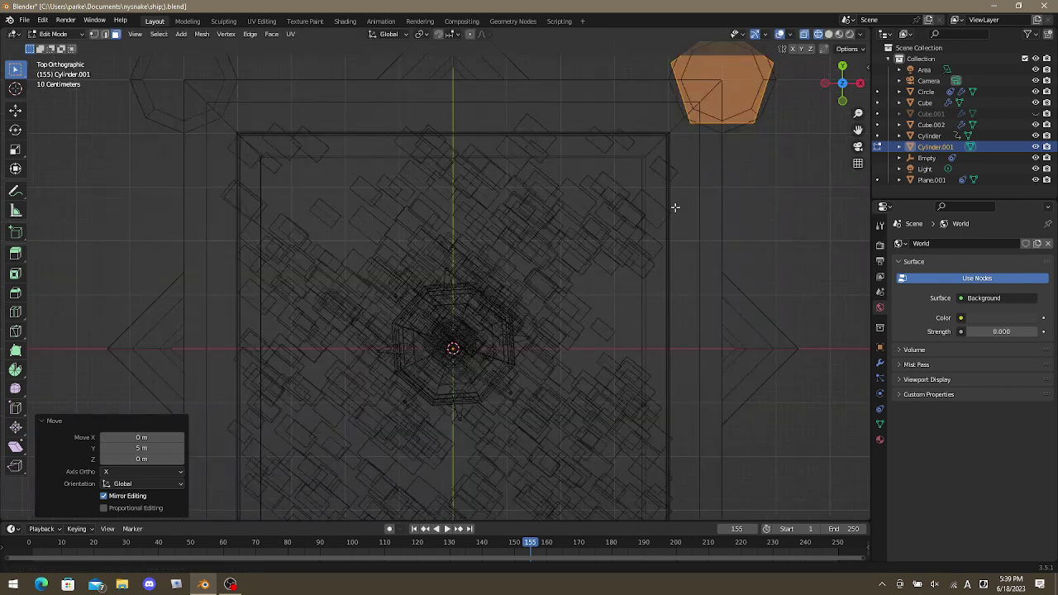
pyautogui.keyDown('shift'); pyautogui.moveTo(675, 208); pyautogui.dragTo(472, 390, button='middle'); pyautogui.keyUp('shift')
pyautogui.scroll(4, 652, 371)
pyautogui.keyDown('shift'); pyautogui.moveTo(652, 371); pyautogui.dragTo(588, 373, button='middle'); pyautogui.keyUp('shift')
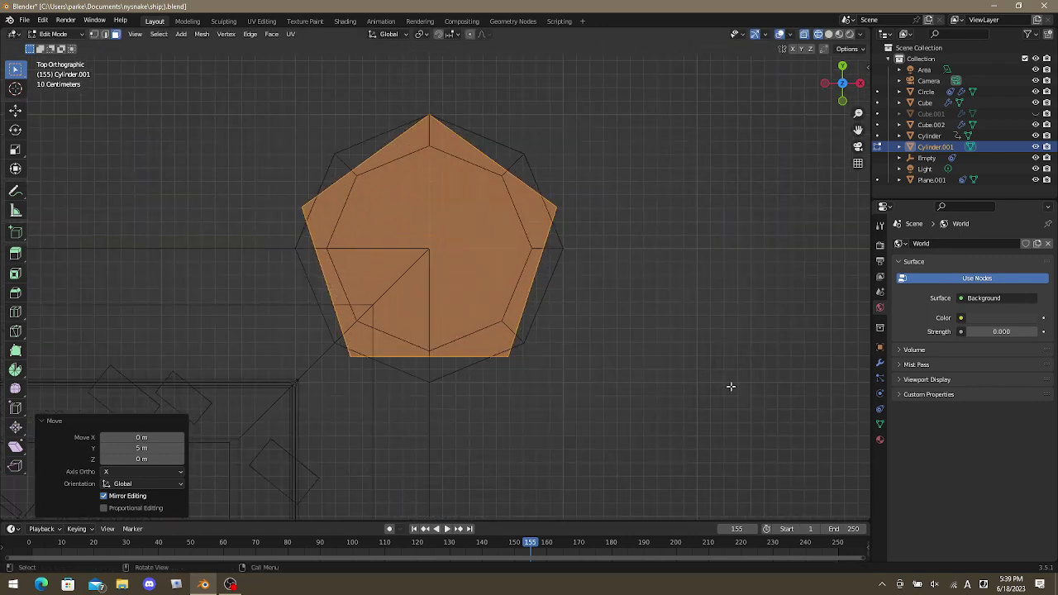
pyautogui.press('s')
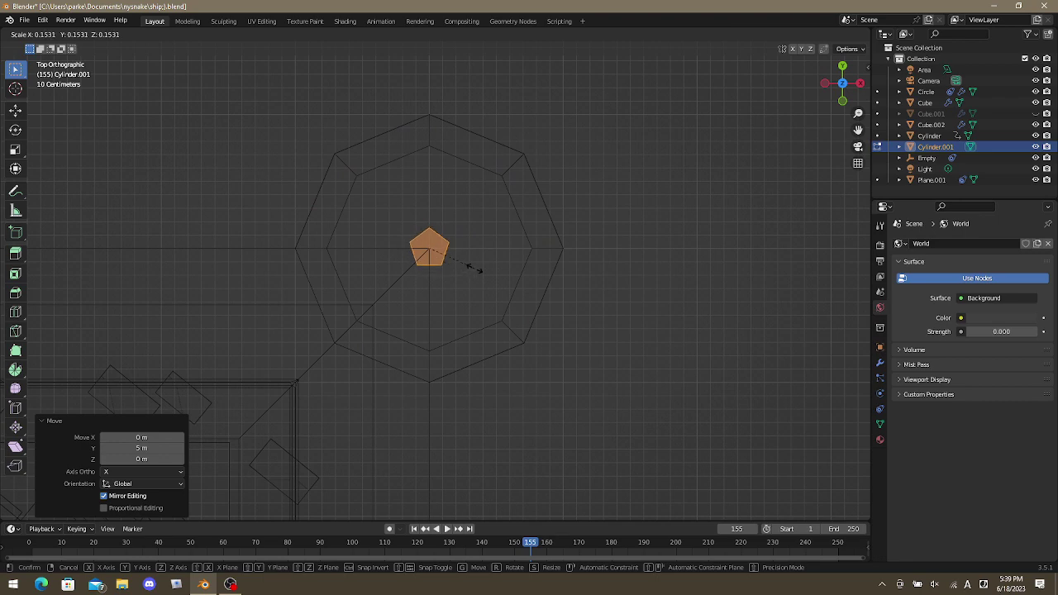
pyautogui.click(475, 269)
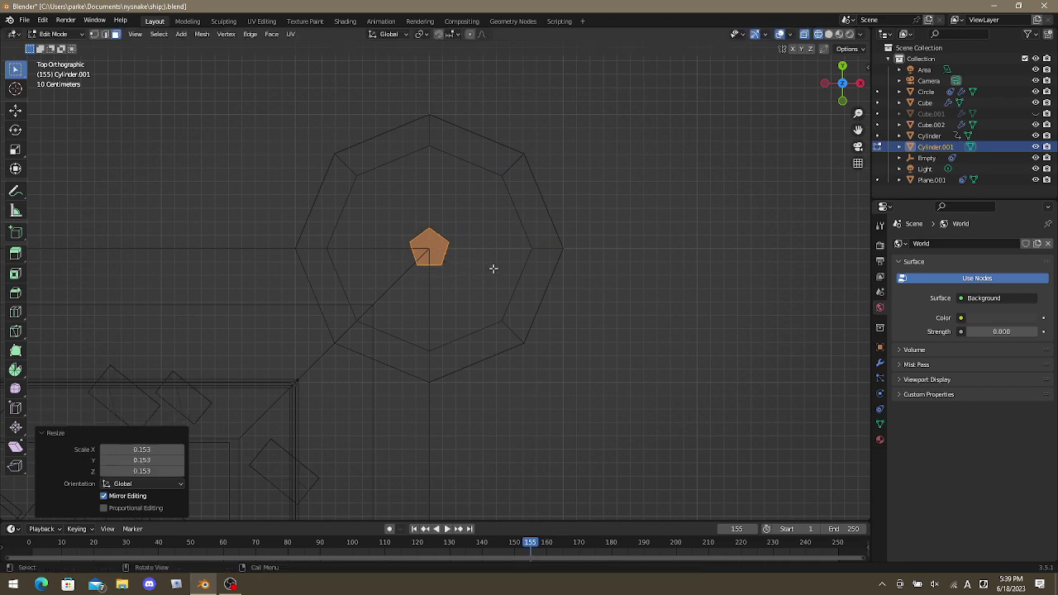
# From the front view, raise the small cylinder about 2.61 m along Z onto the tower's top.
pyautogui.press('KP_1')
pyautogui.press('g')
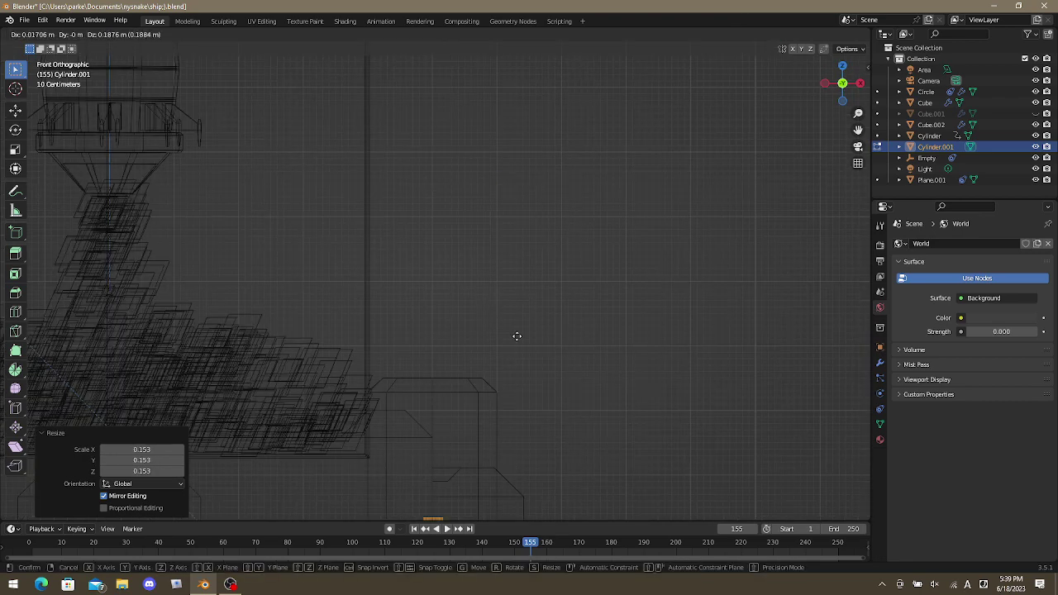
pyautogui.press('z')
pyautogui.click(521, 196)
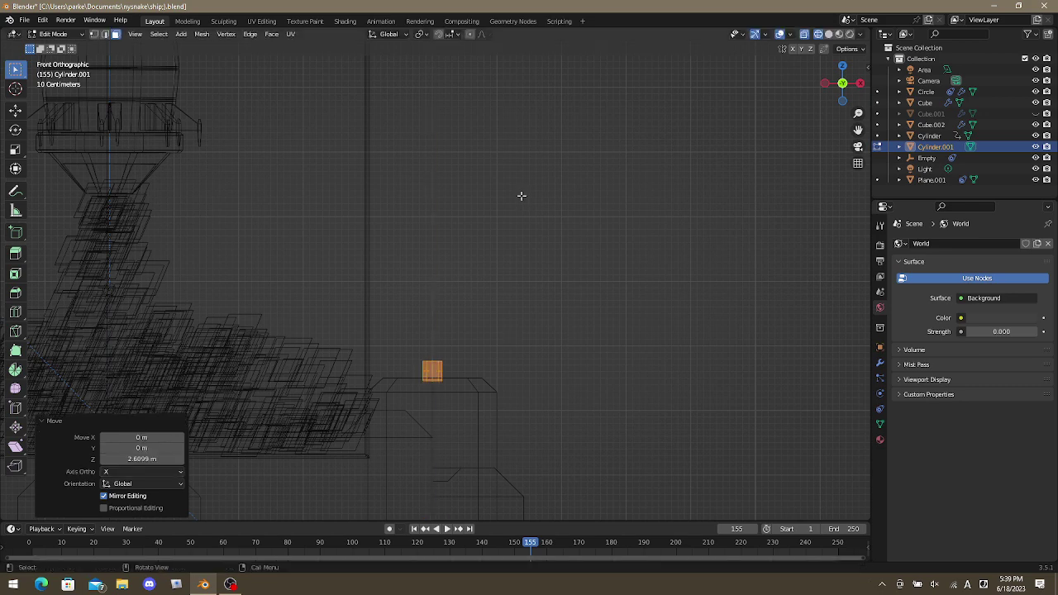
# Raise only the small cylinder's top face about 7.49 m along Z to form a tall pole.
pyautogui.moveTo(421, 349); pyautogui.dragTo(476, 354)
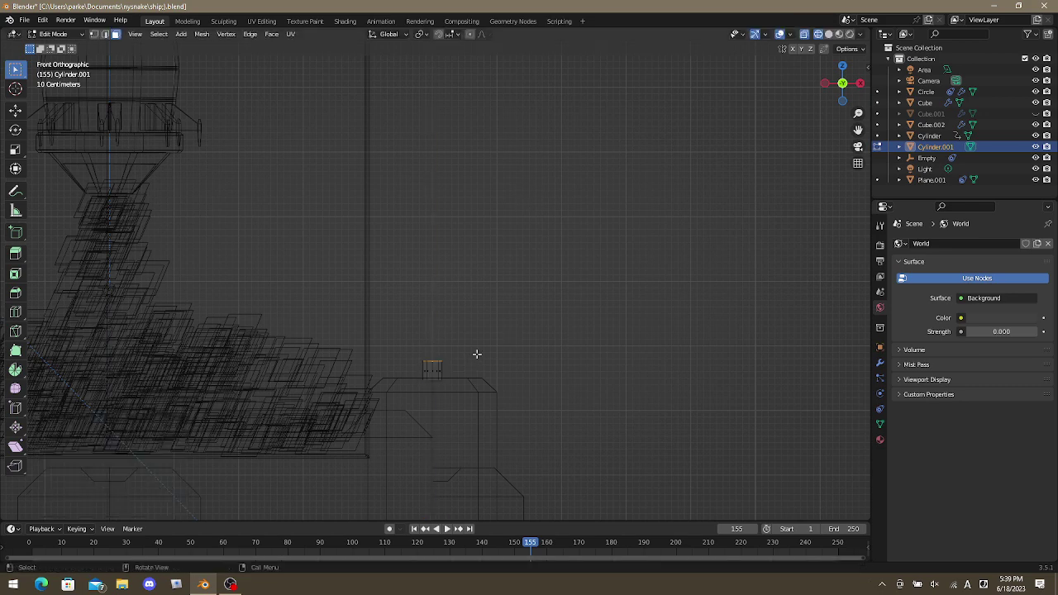
pyautogui.scroll(-6, 476, 354)
pyautogui.press('g')
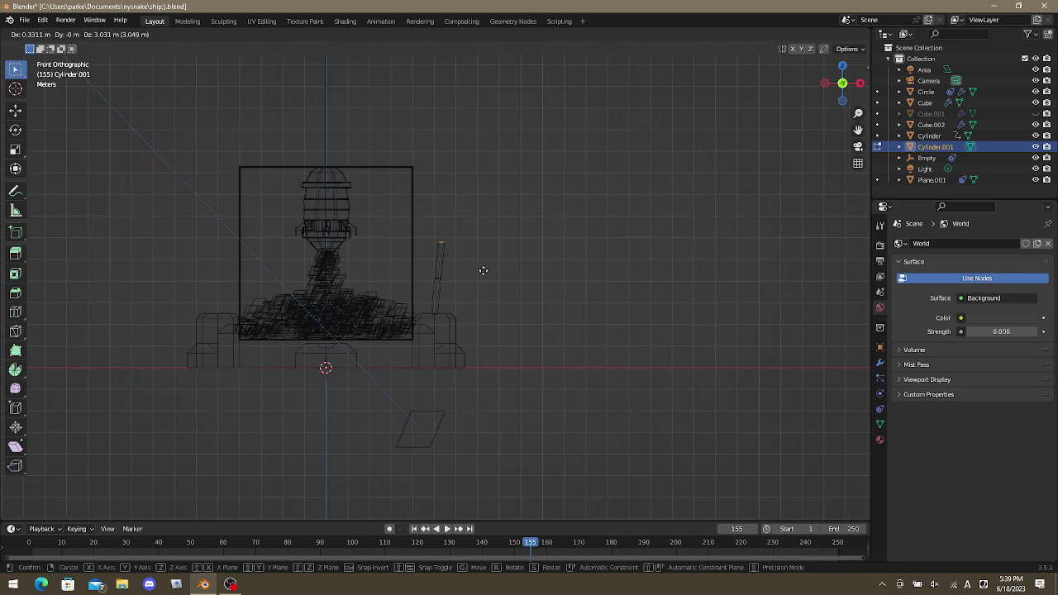
pyautogui.press('z')
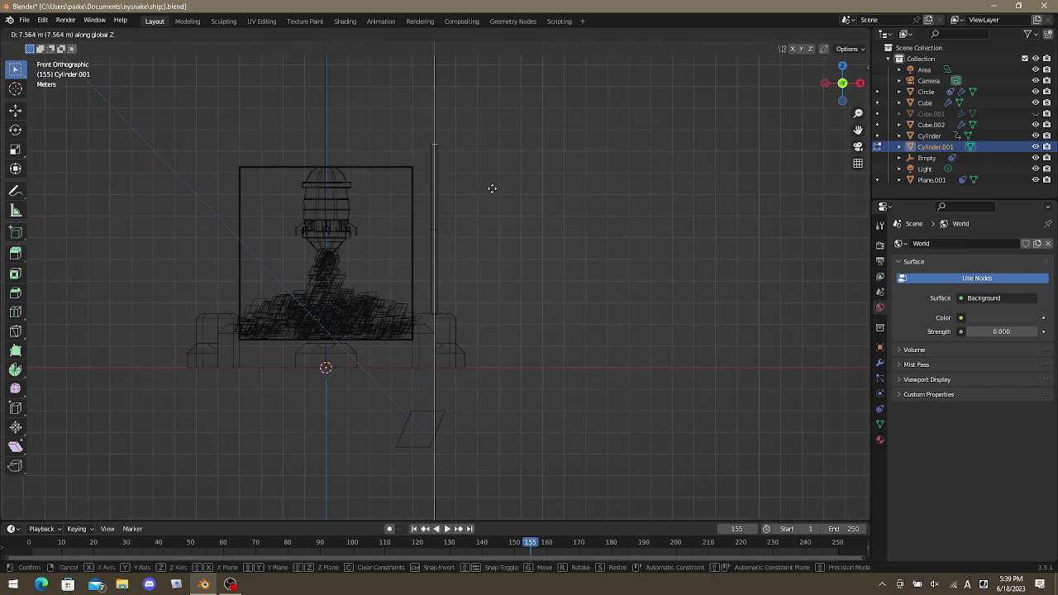
pyautogui.click(493, 192)
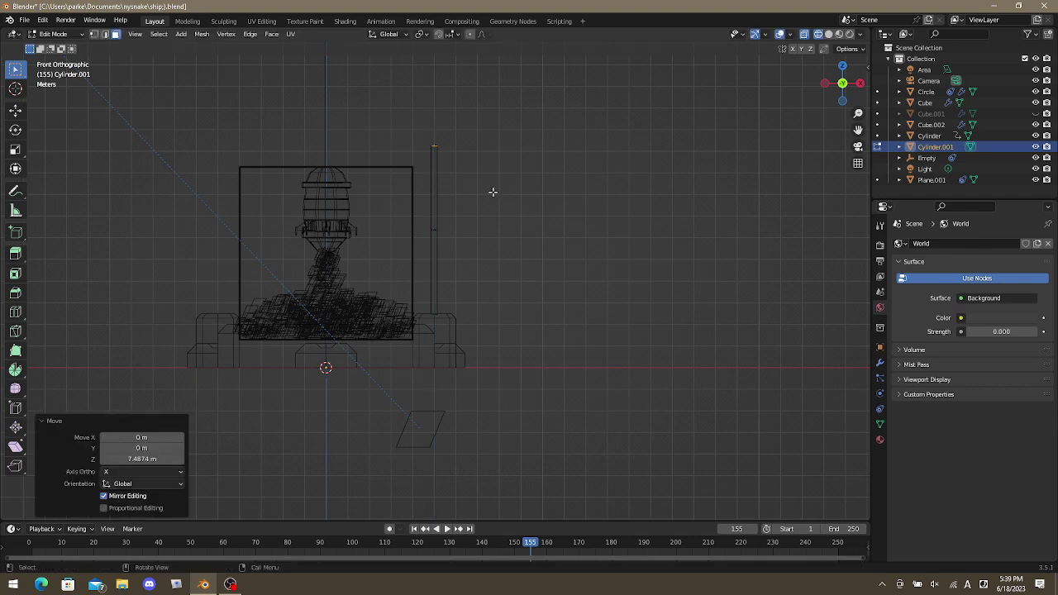
# Extrude the pole's top face in place and scale the new face uniformly to about 3.46.
pyautogui.scroll(3, 477, 223)
pyautogui.moveTo(477, 220); pyautogui.dragTo(442, 196, button='middle')
pyautogui.scroll(-5, 385, 163)
pyautogui.moveTo(413, 104); pyautogui.dragTo(535, 356, button='middle')
pyautogui.scroll(4, 442, 262)
pyautogui.press('g')
pyautogui.press('z')
pyautogui.press('z')
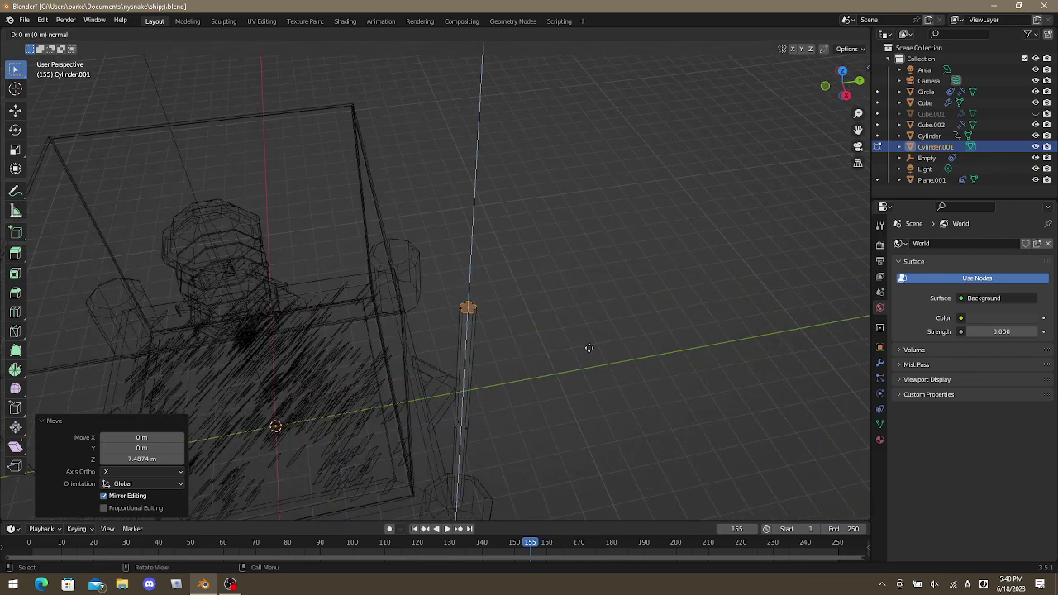
pyautogui.press('s')
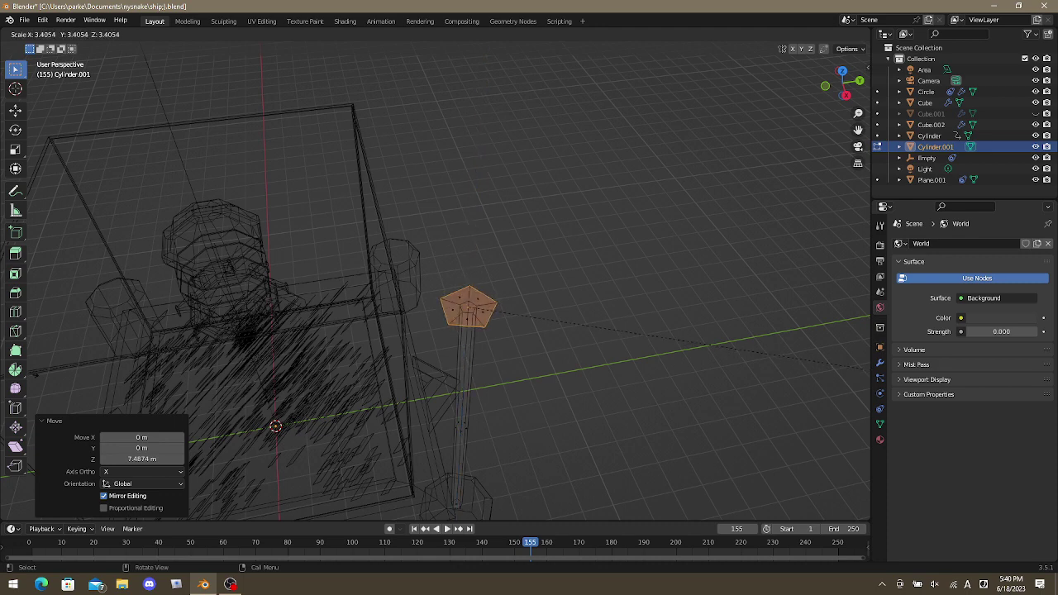
pyautogui.click(37, 374)
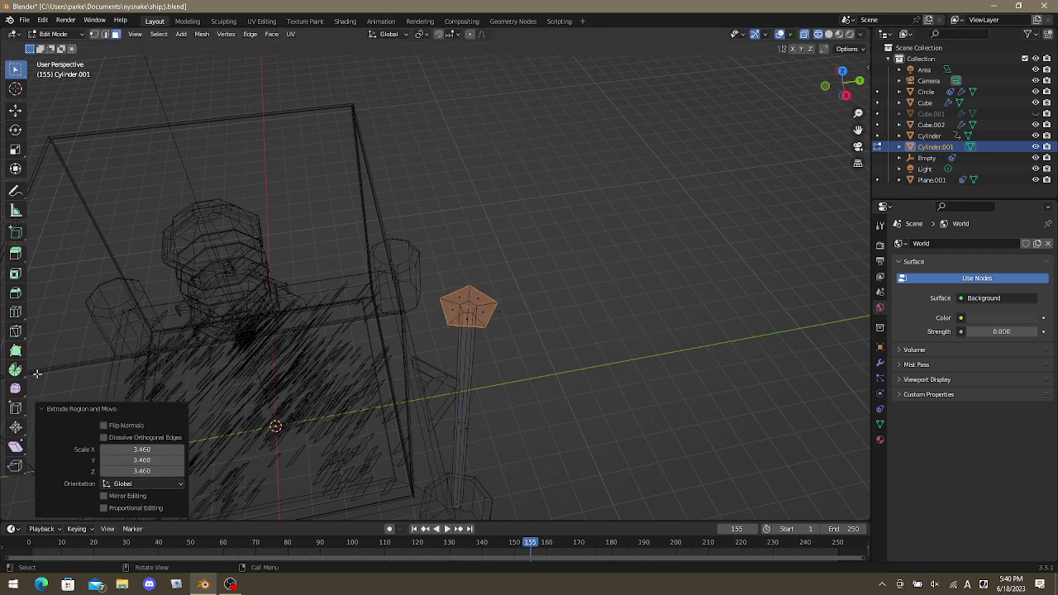
# Extrude the enlarged face upward about 0.29 m into a cap and lower its top face about 0.08 m along Z.
pyautogui.press('s')
pyautogui.press('Escape')
pyautogui.press('e')
pyautogui.click(430, 350)
pyautogui.moveTo(436, 313); pyautogui.dragTo(449, 265, button='middle')
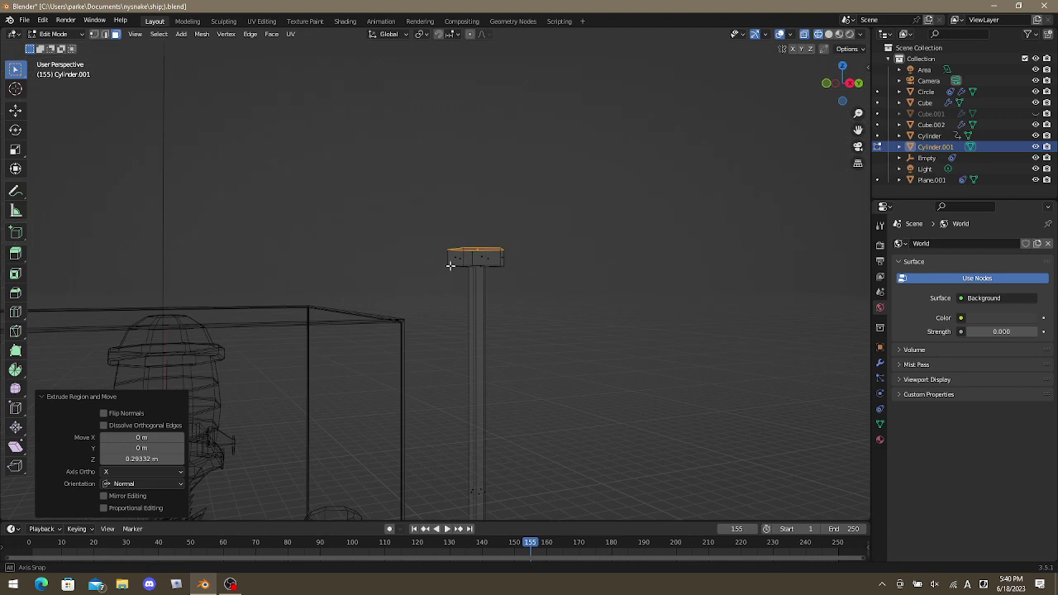
pyautogui.press('g')
pyautogui.press('z')
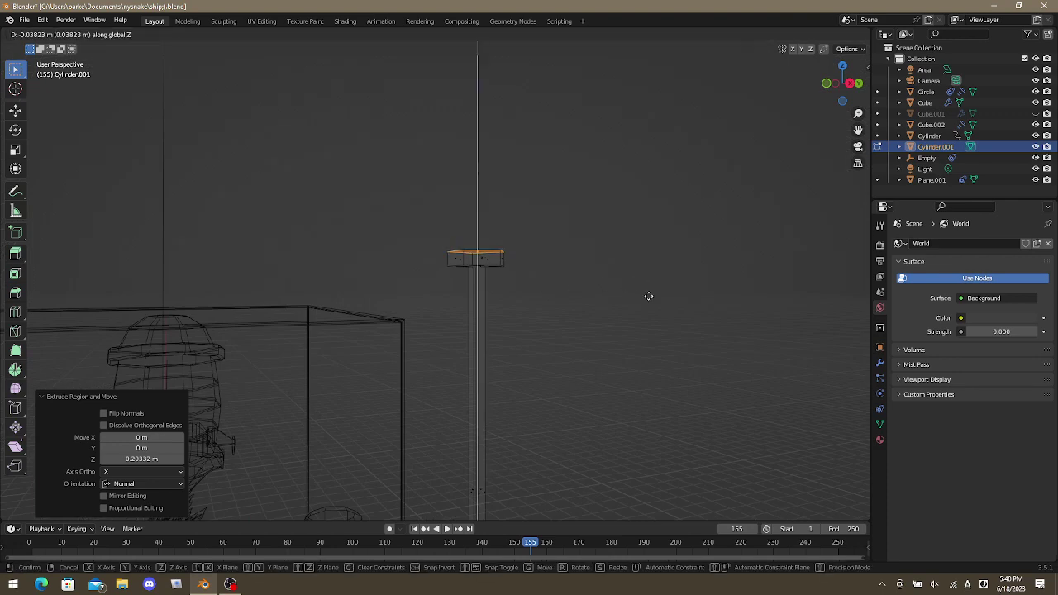
pyautogui.click(646, 313)
# Add a second cylinder with 8 vertices to the pole's mesh, keeping 1 m radius and 2 m depth.
pyautogui.moveTo(478, 269); pyautogui.dragTo(390, 321, button='middle')
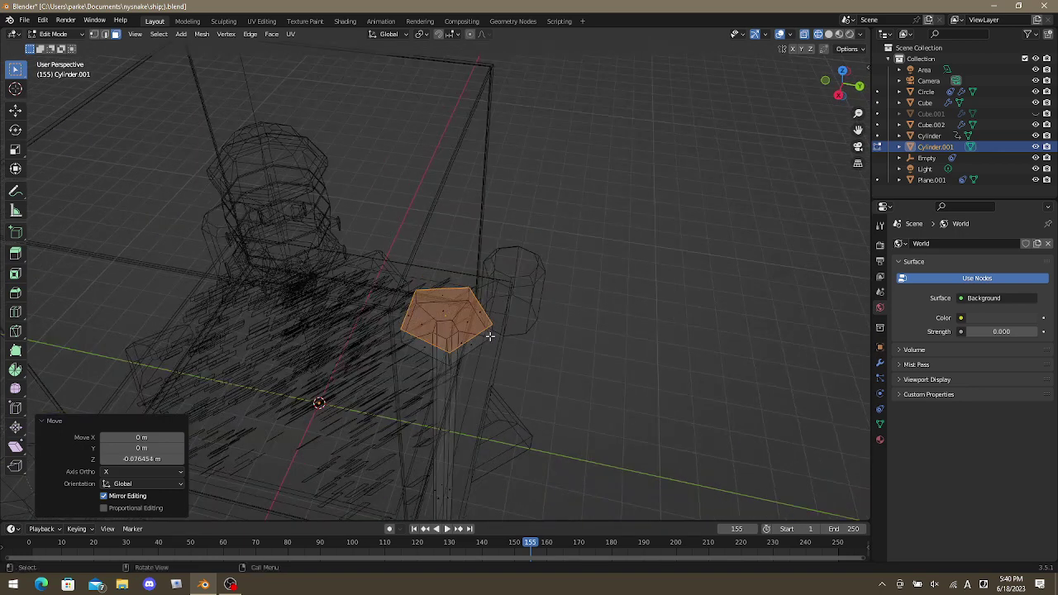
pyautogui.hotkey('shift', 'a')
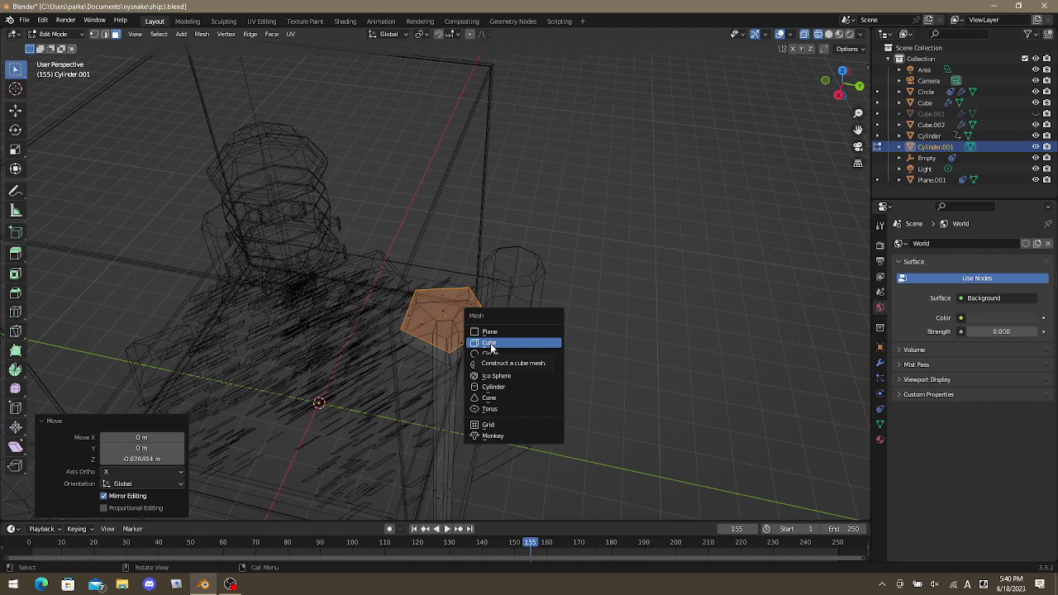
pyautogui.click(495, 386)
pyautogui.click(179, 379)
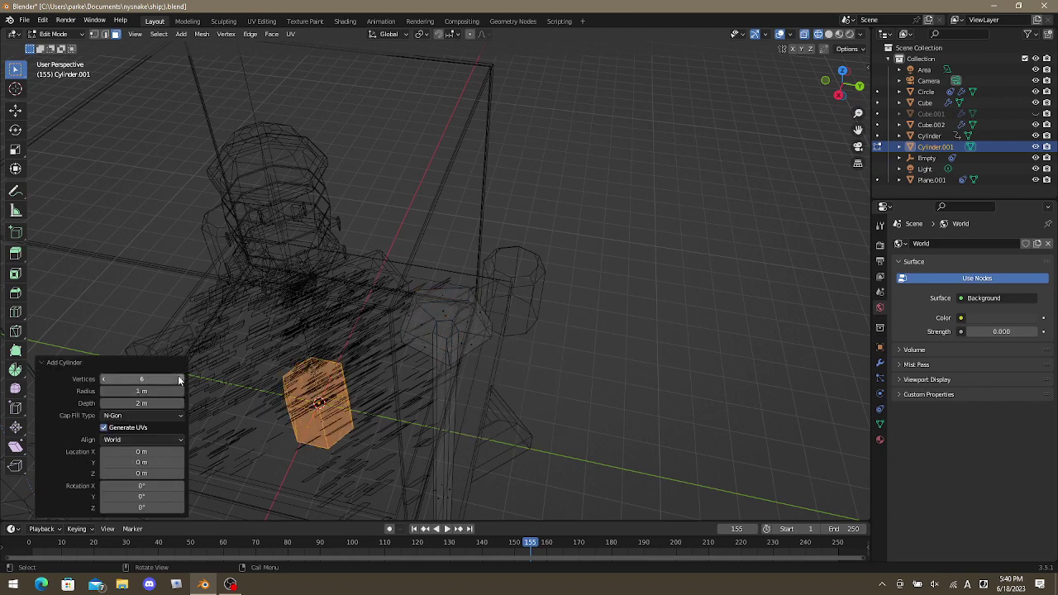
pyautogui.click(178, 379)
pyautogui.click(178, 378)
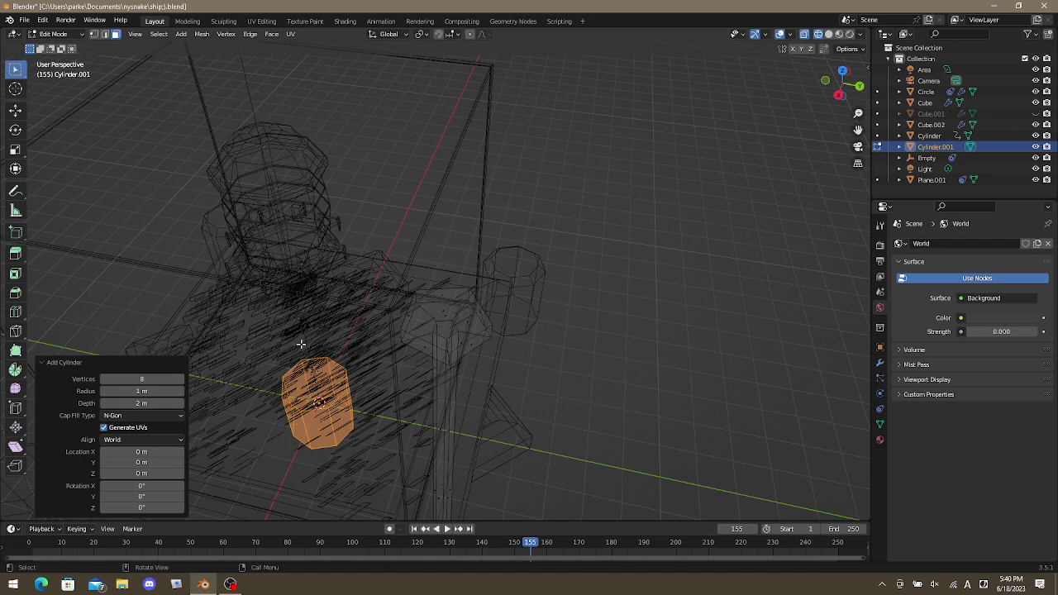
# Delete the newly added 8-vertex cylinder from the pole's mesh.
pyautogui.press('KP_7')
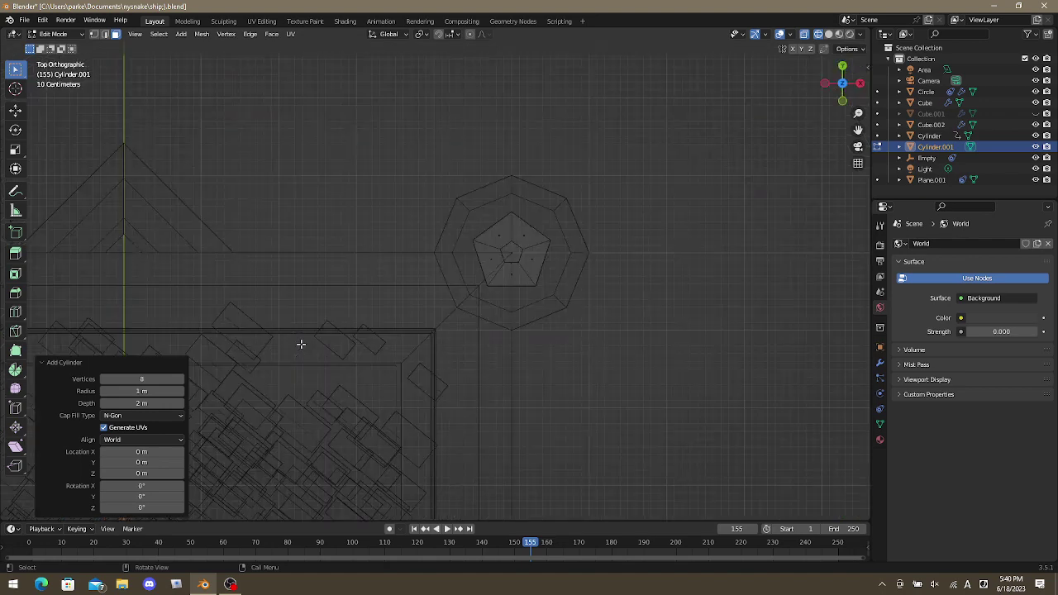
pyautogui.scroll(-5, 395, 381)
pyautogui.press('x')
pyautogui.click(398, 380)
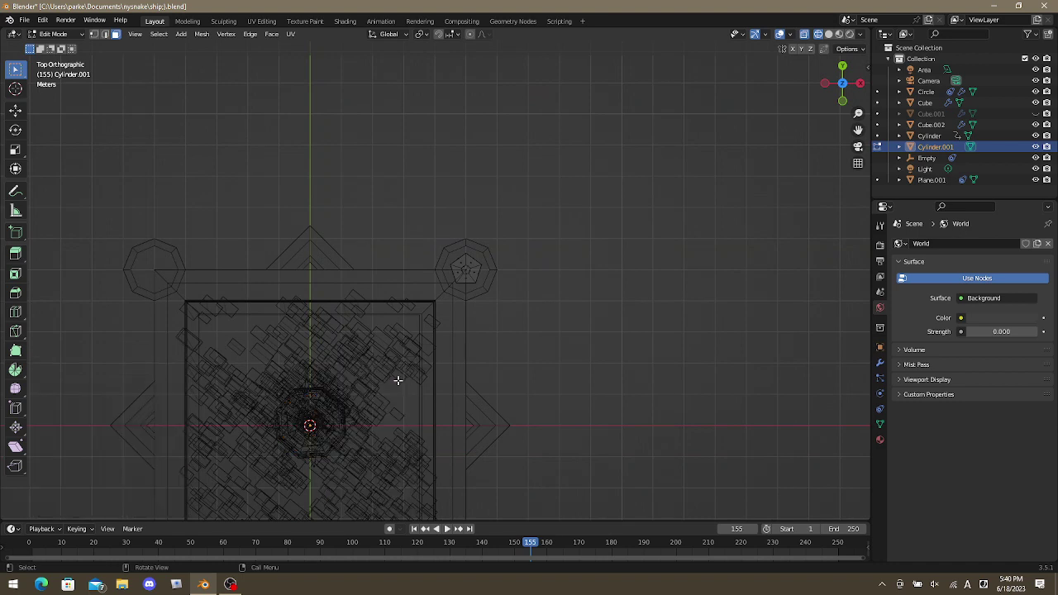
# Add a cylinder as a separate object with 8 vertices, 1 m radius and 2 m depth.
pyautogui.press('Tab')
pyautogui.hotkey('shift', 'a')
pyautogui.moveTo(398, 379)
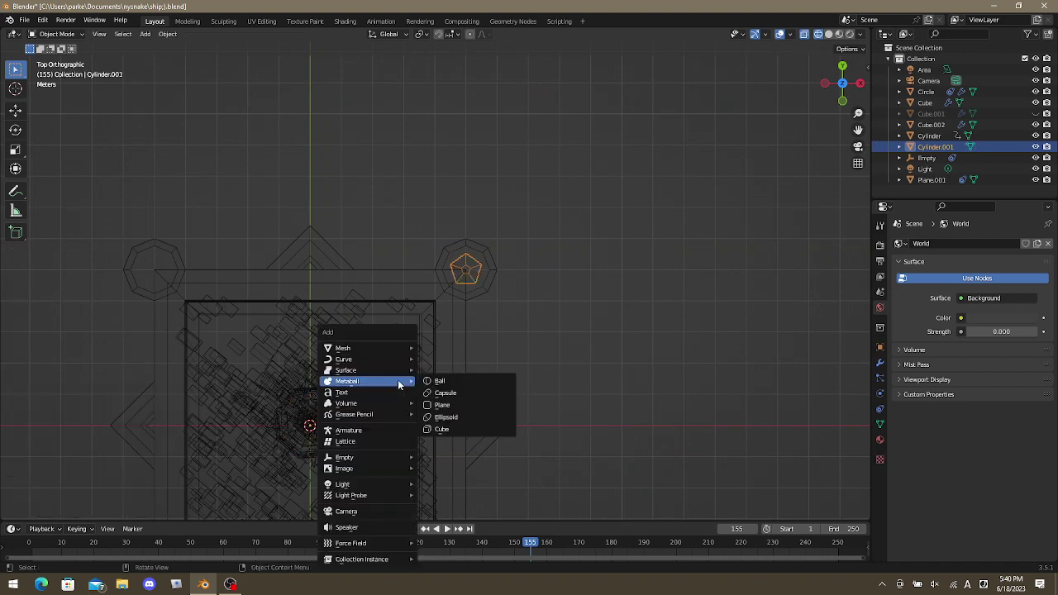
pyautogui.moveTo(367, 371)
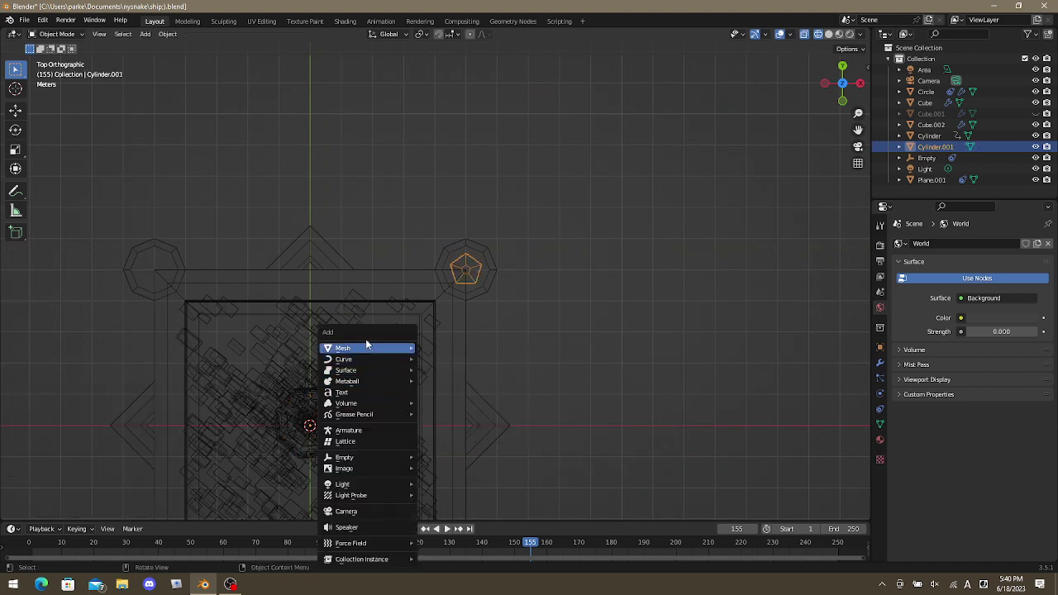
pyautogui.moveTo(370, 348)
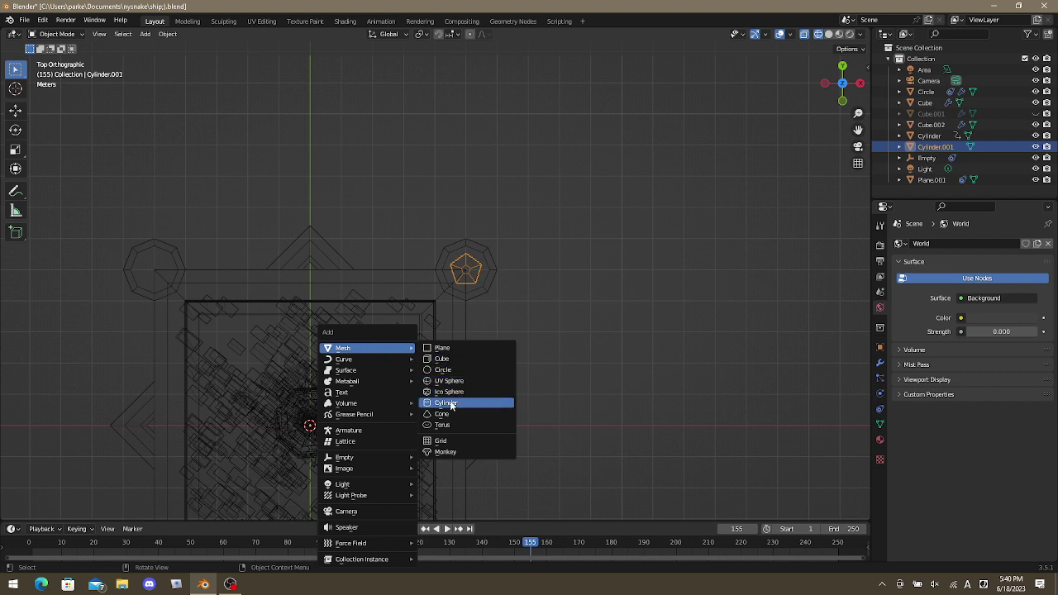
pyautogui.click(451, 404)
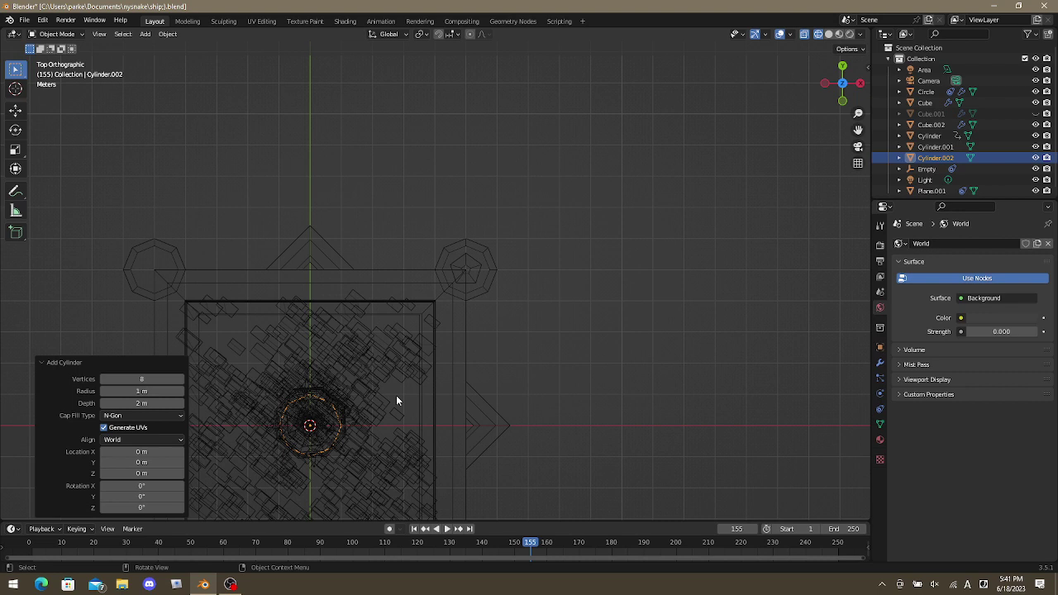
# Move the new cylinder 5 m along X and 5 m along Y onto the corner tower.
pyautogui.write('g')
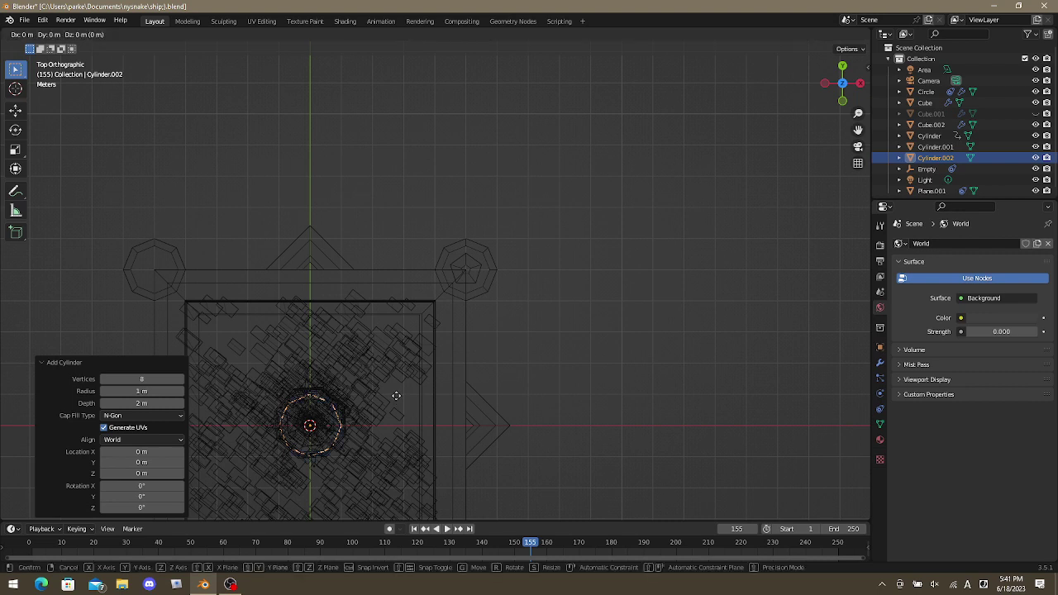
pyautogui.write('x5')
pyautogui.press('Return')
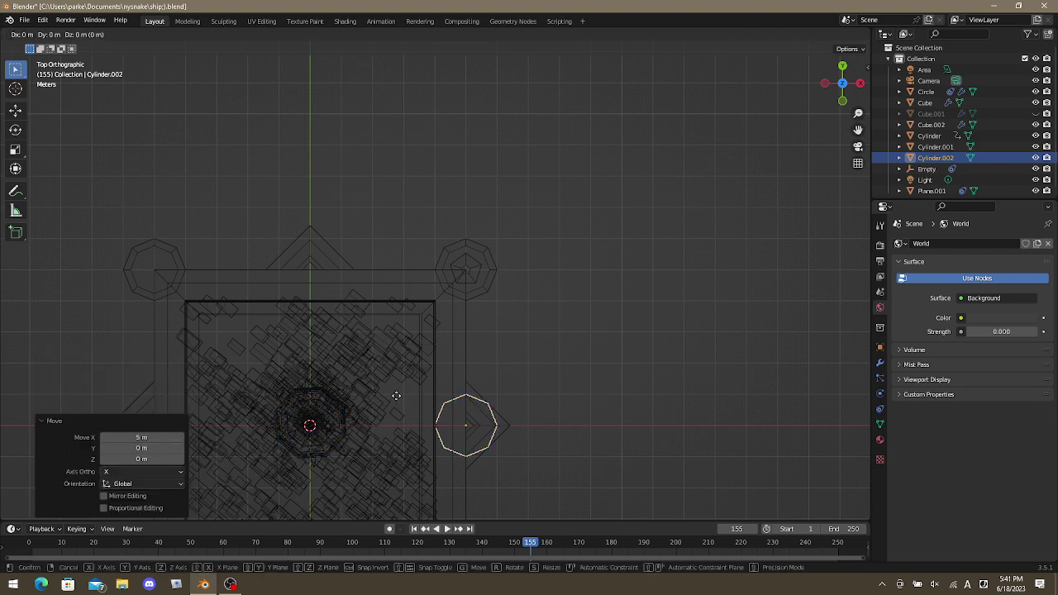
pyautogui.press('y')
pyautogui.press('Return')
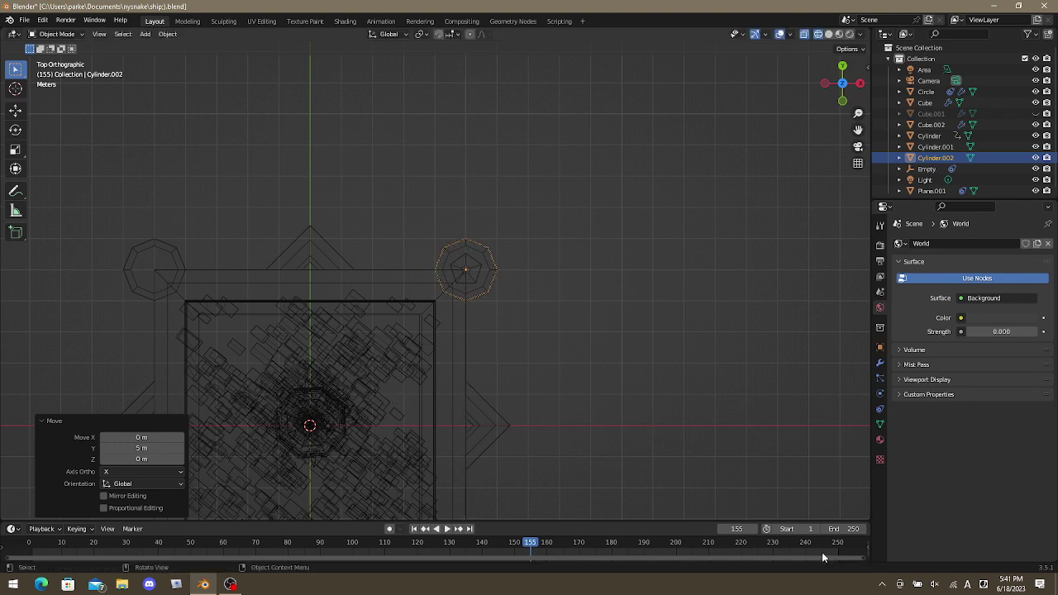
# Raise the 8-vertex cylinder about 11.37 m along Z so it rests at the top of the pole.
pyautogui.moveTo(847, 508); pyautogui.dragTo(824, 498, button='middle')
pyautogui.press('KP_1')
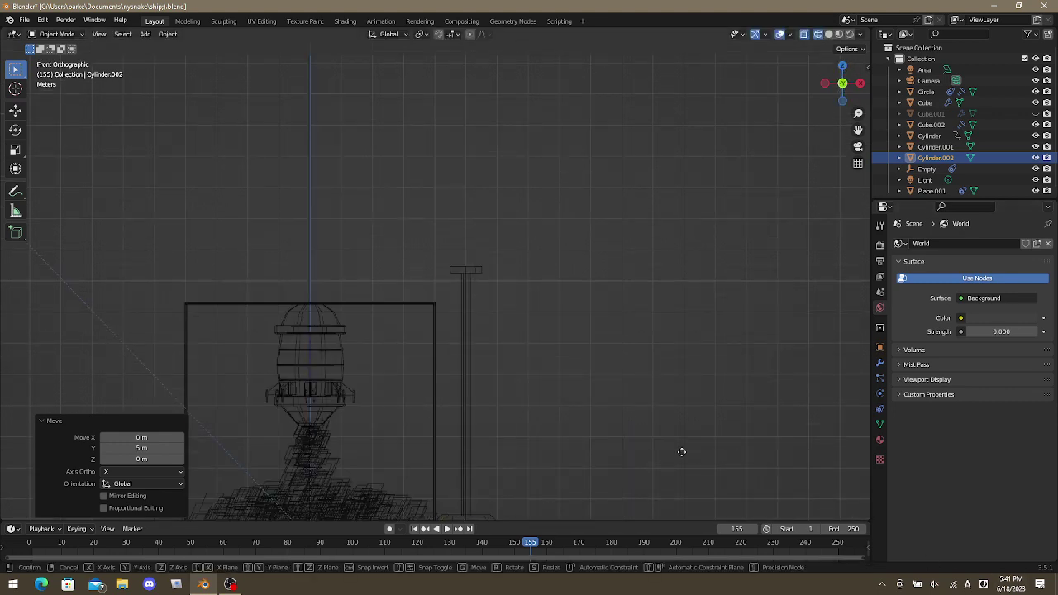
pyautogui.press('g')
pyautogui.press('z')
pyautogui.press('Return')
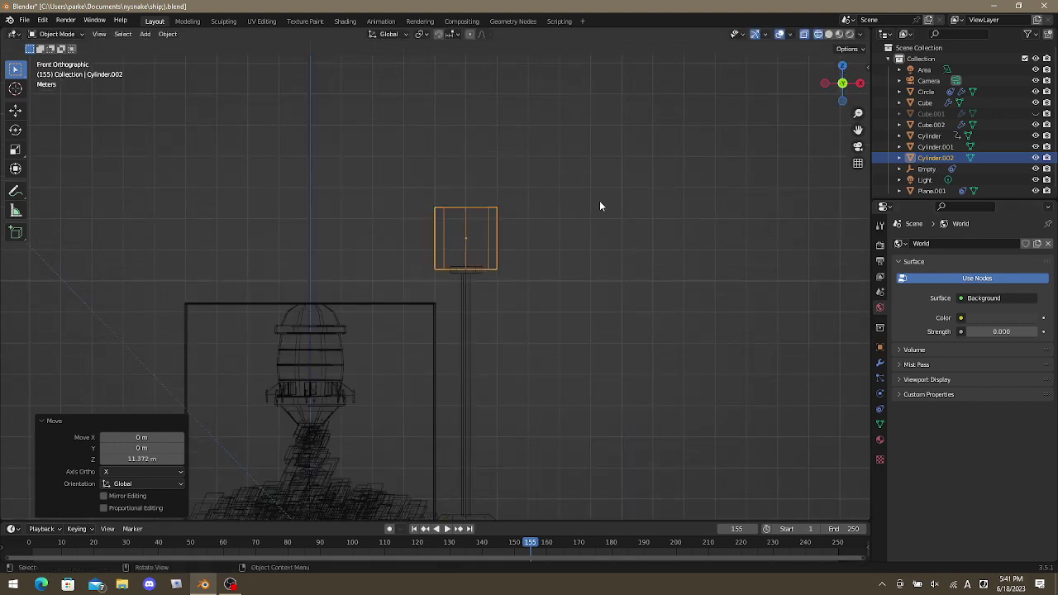
pyautogui.scroll(4, 599, 200)
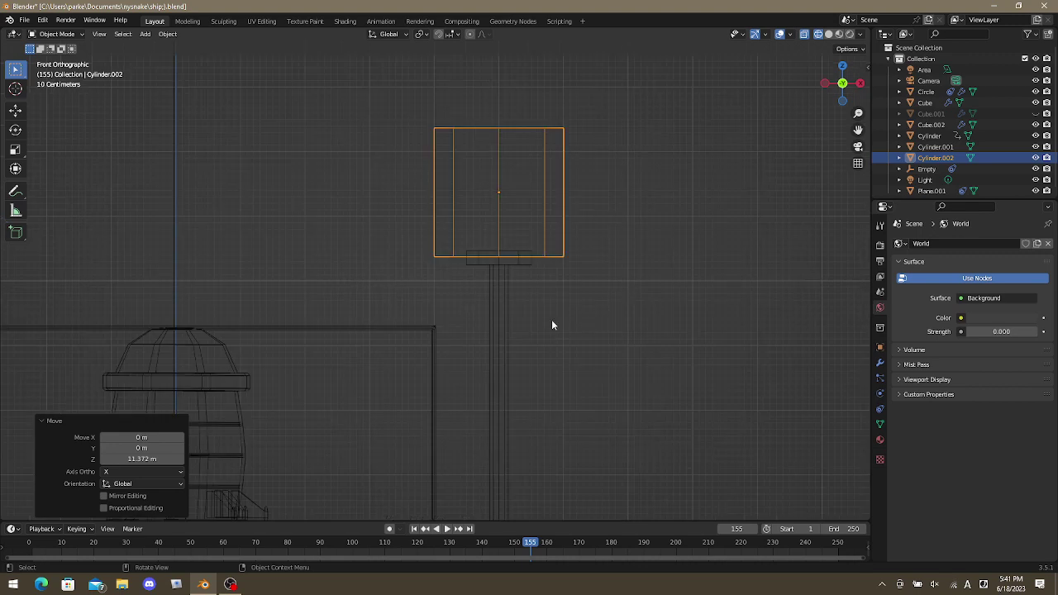
# Give the raised cylinder a Track To constraint targeting the object Cylinder.
pyautogui.click(882, 411)
pyautogui.click(951, 243)
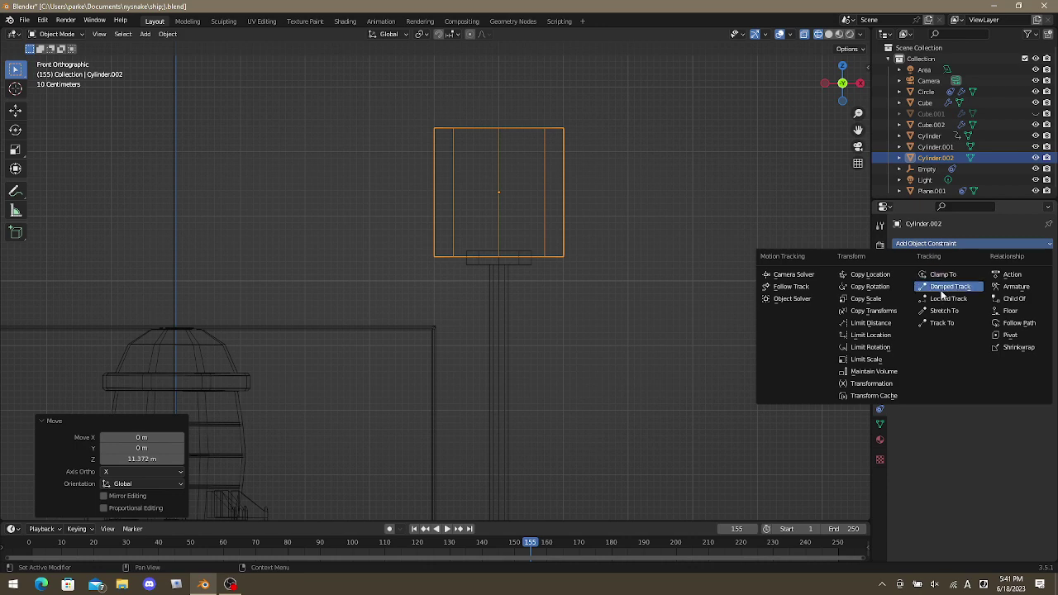
pyautogui.click(951, 323)
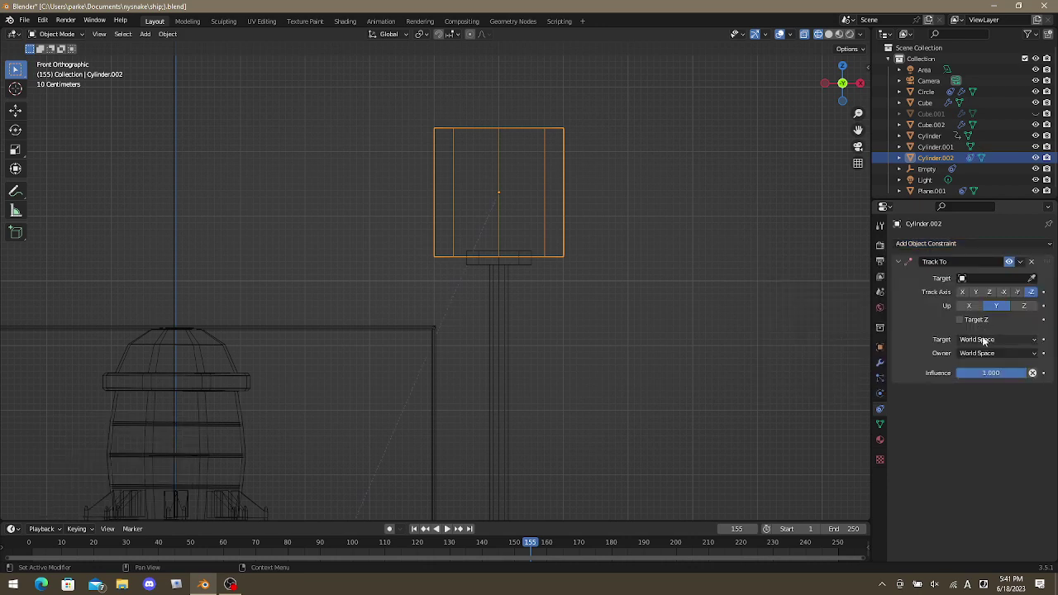
pyautogui.click(987, 279)
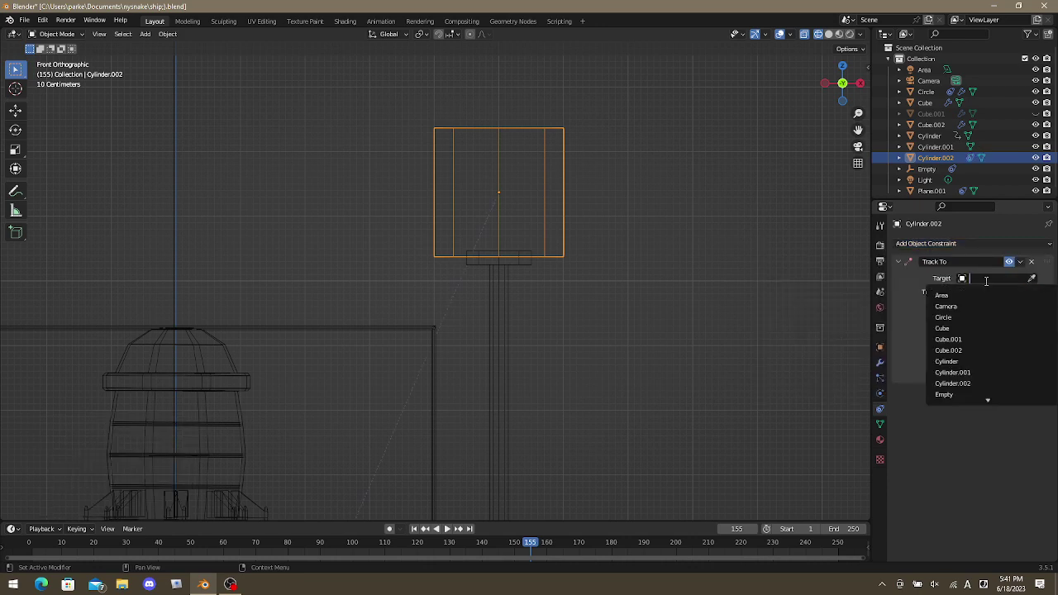
pyautogui.click(963, 363)
pyautogui.moveTo(659, 311); pyautogui.dragTo(636, 235, button='middle')
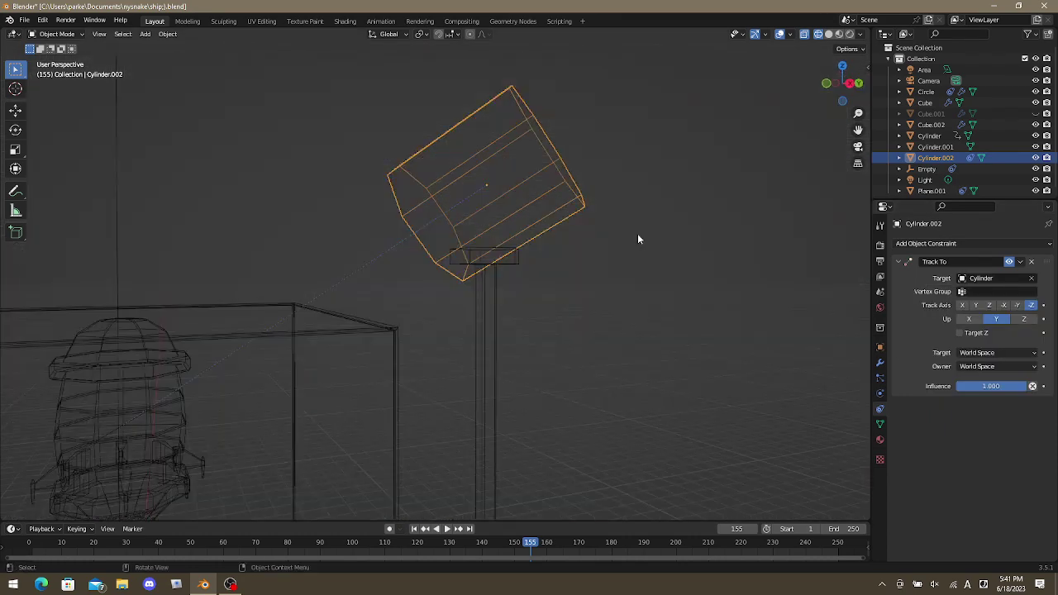
# Scale the tracking cylinder's whole mesh uniformly to about 0.35 in Edit Mode.
pyautogui.press('Tab')
pyautogui.scroll(3, 603, 219)
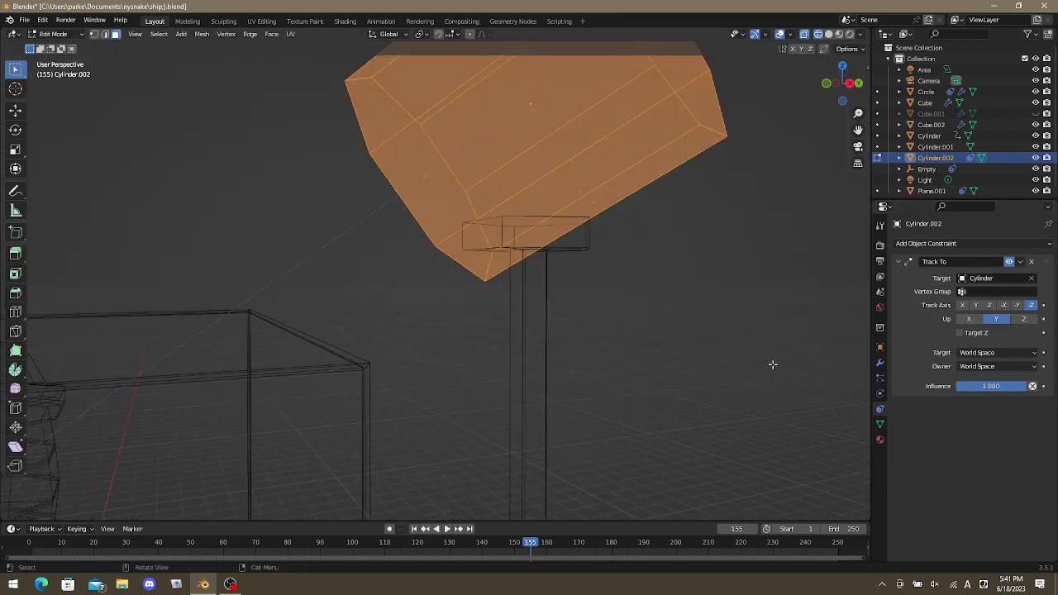
pyautogui.press('s')
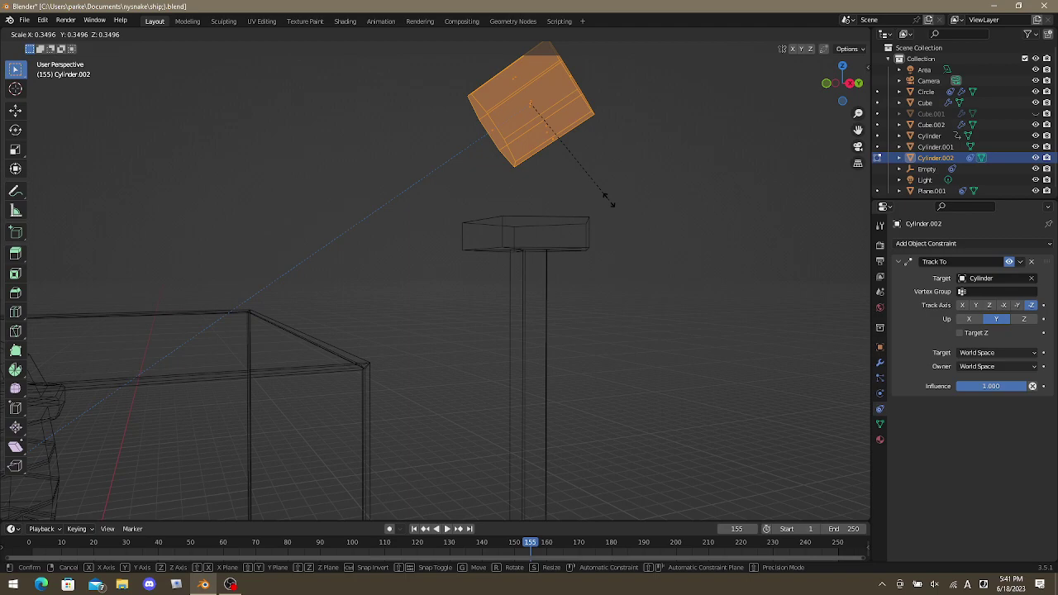
pyautogui.click(609, 200)
pyautogui.moveTo(610, 199); pyautogui.dragTo(523, 255, button='middle')
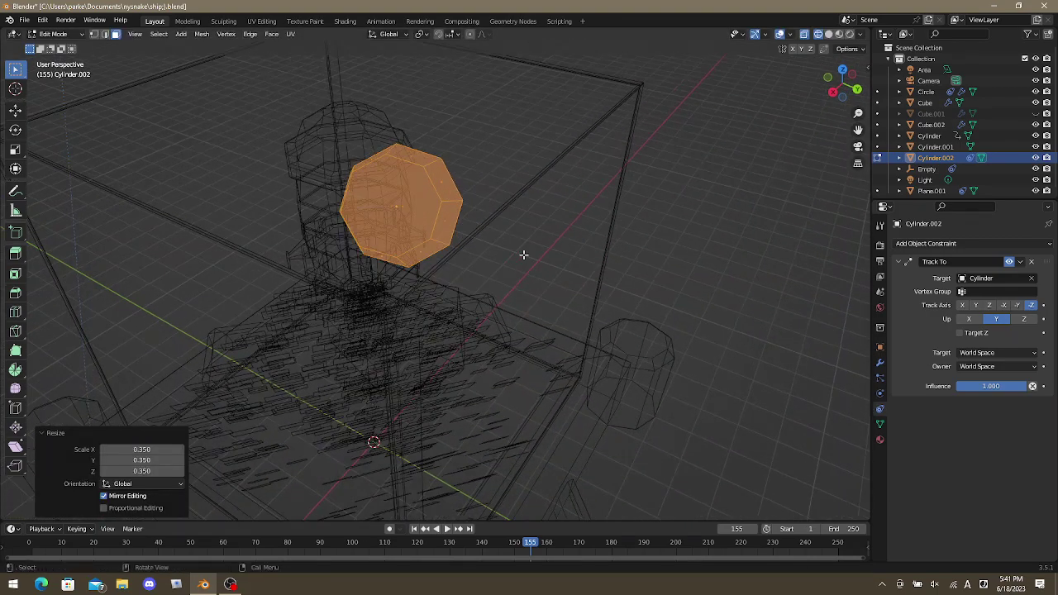
# Try Z as the constraint's up axis, restore Y, and play the animation to check the cylinder's tracking.
pyautogui.click(1016, 321)
pyautogui.click(997, 321)
pyautogui.moveTo(649, 312); pyautogui.dragTo(512, 293, button='middle')
pyautogui.press('space')
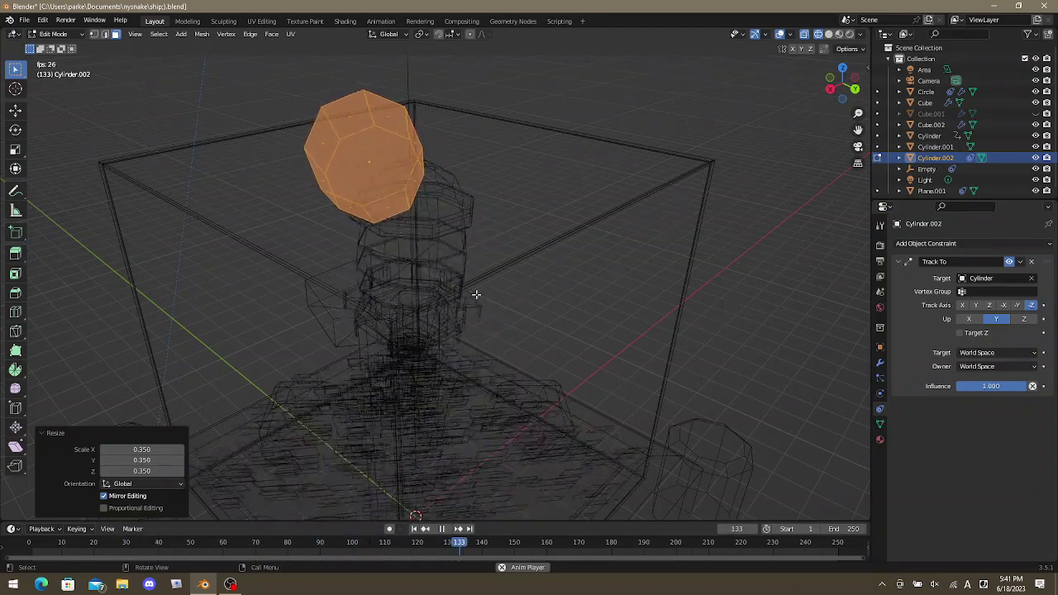
# Add another separate cylinder object and reduce it to 4 vertices, keeping 1 m radius and 2 m depth.
pyautogui.press('KP_Decimal')
pyautogui.press('KP_7')
pyautogui.press('Tab')
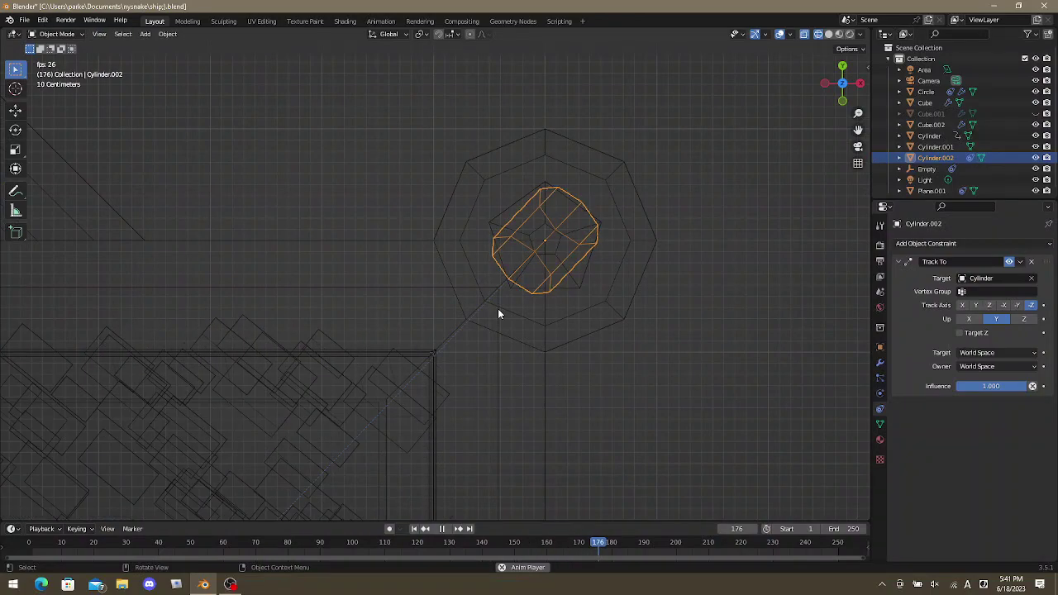
pyautogui.scroll(-4, 501, 322)
pyautogui.hotkey('shift', 'a')
pyautogui.moveTo(517, 337)
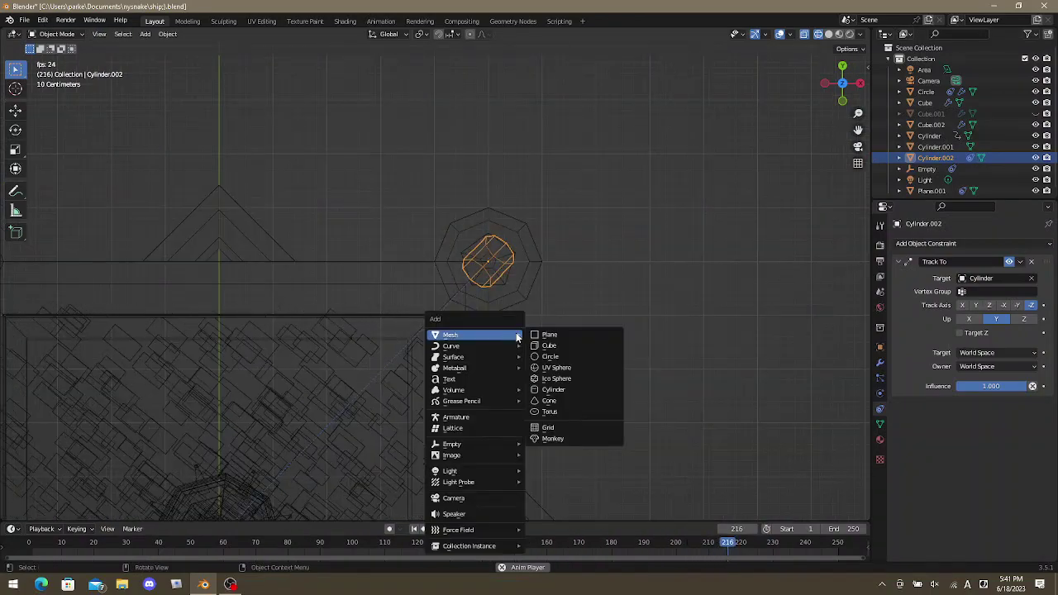
pyautogui.click(554, 391)
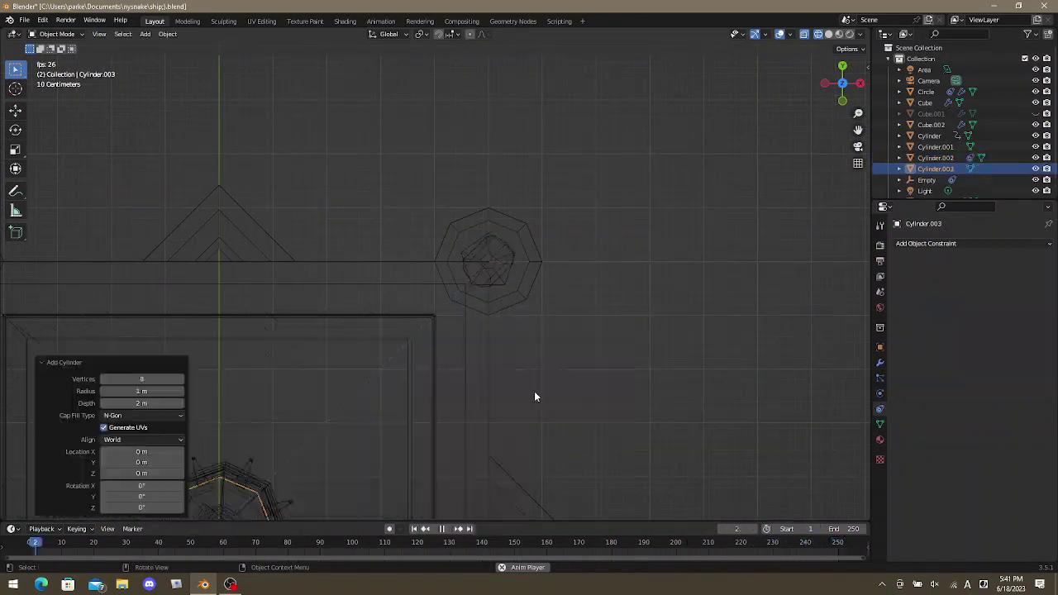
pyautogui.click(103, 380)
pyautogui.click(103, 380)
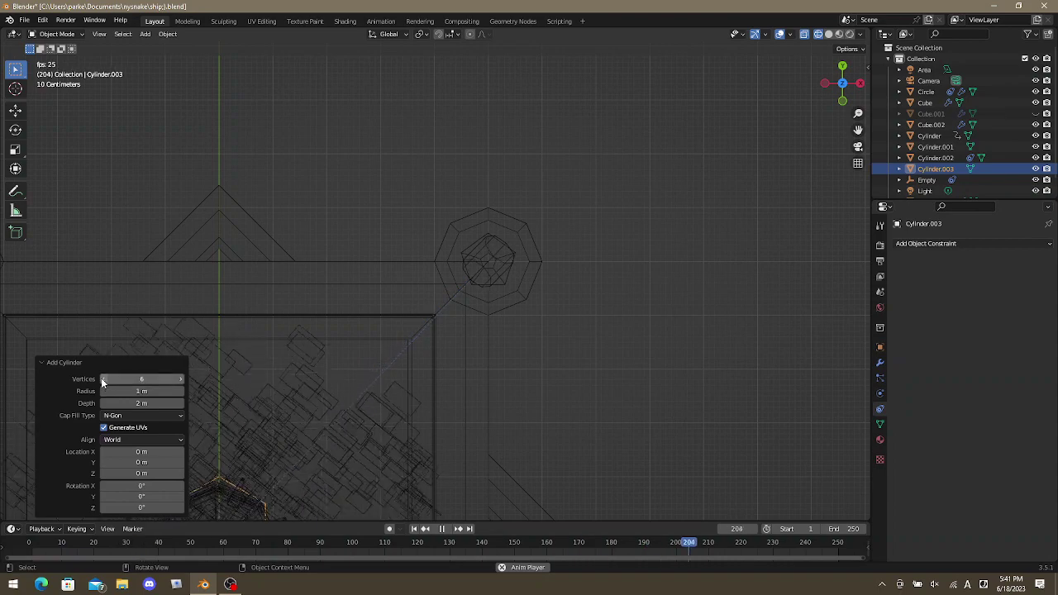
pyautogui.click(102, 379)
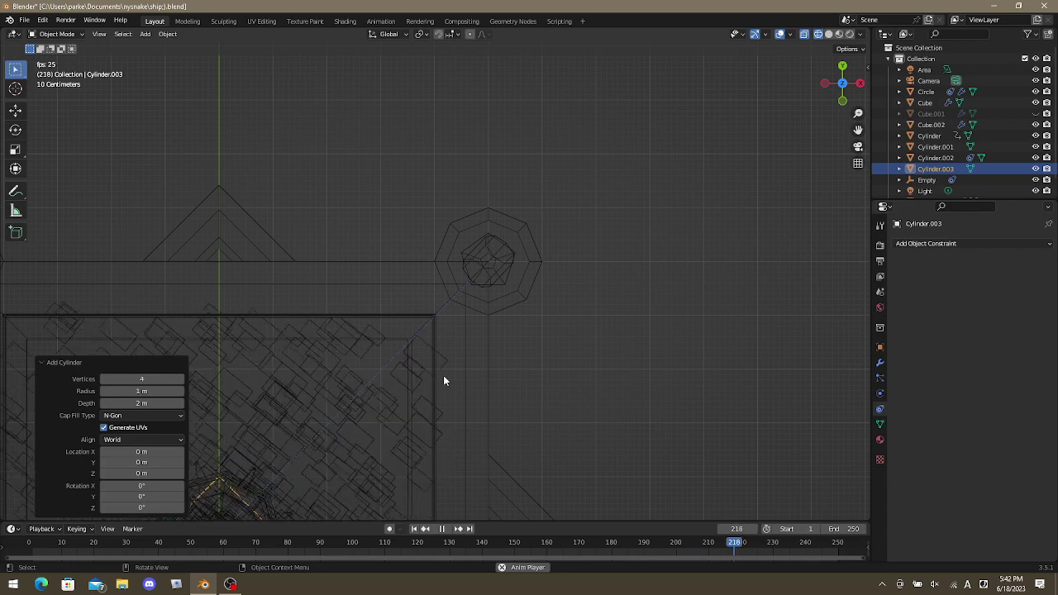
# Move the 4-vertex cylinder 5 m along X and 5 m along Y to centre it on the pole.
pyautogui.press('g')
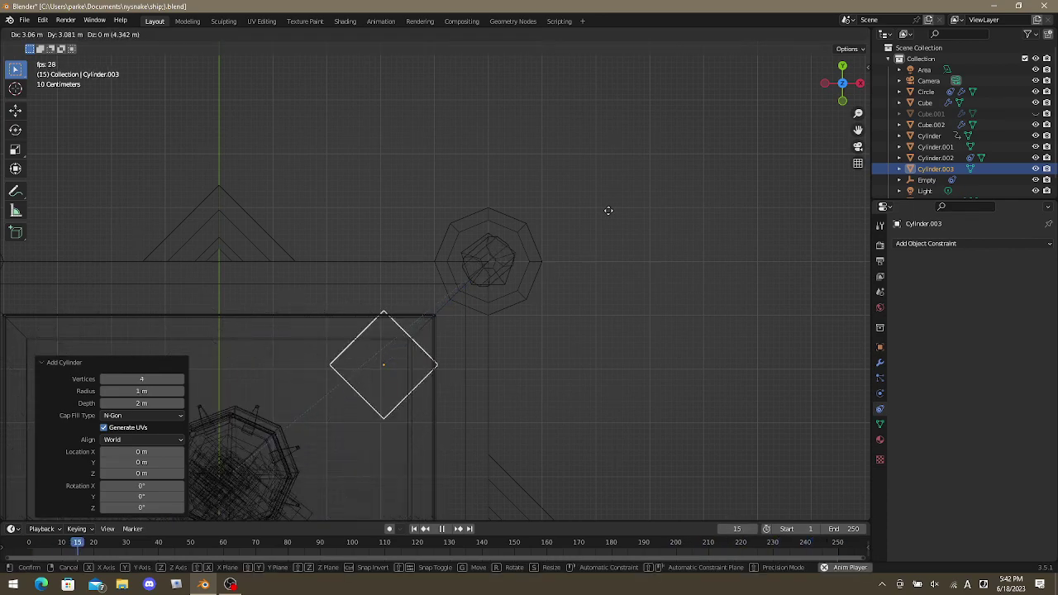
pyautogui.press('x')
pyautogui.press('5')
pyautogui.press('Return')
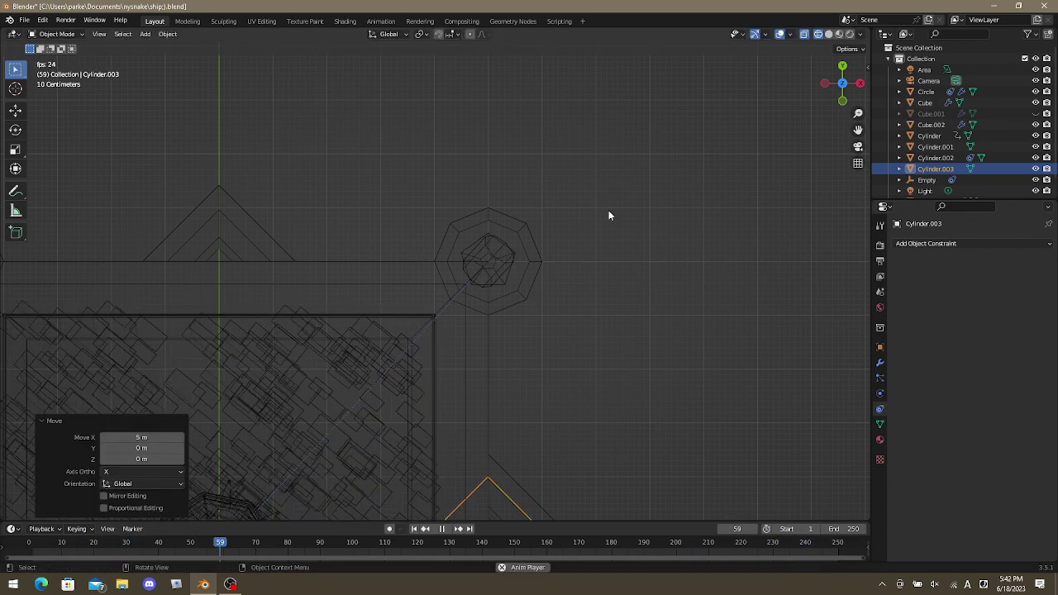
pyautogui.press('g')
pyautogui.press('y')
pyautogui.press('5')
pyautogui.press('Return')
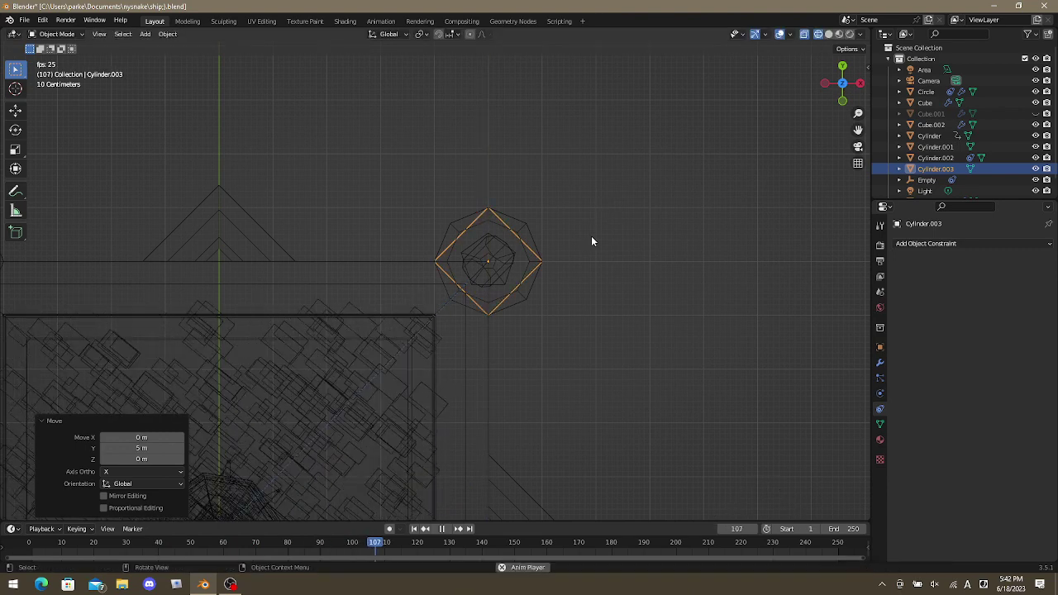
# Raise the 4-vertex cylinder about 11.45 m along Z to stand on the pole's cap.
pyautogui.press('KP_1')
pyautogui.press('g')
pyautogui.press('z')
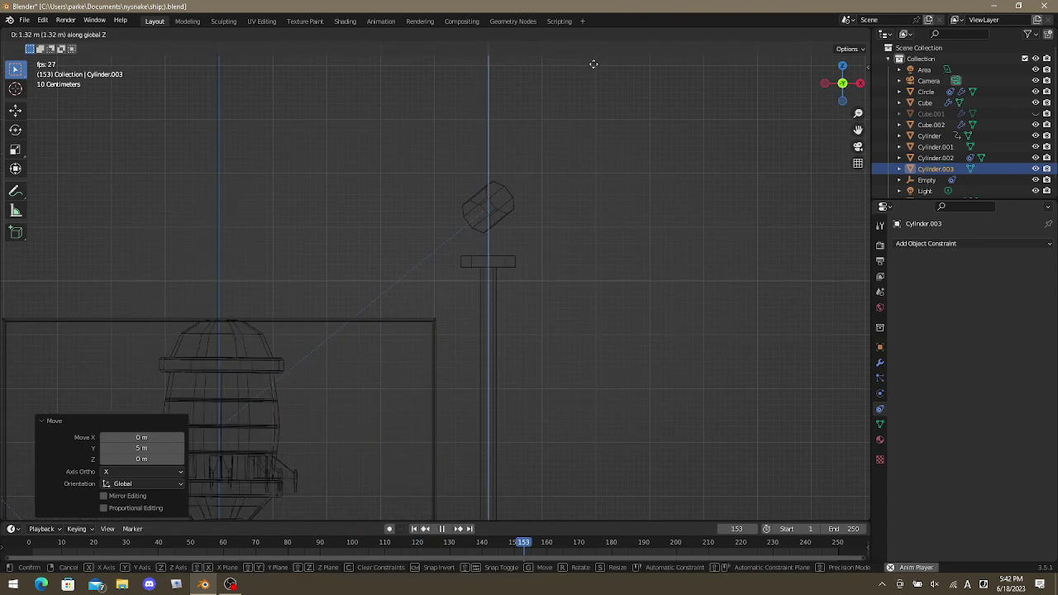
pyautogui.click(663, 94)
pyautogui.scroll(4, 554, 226)
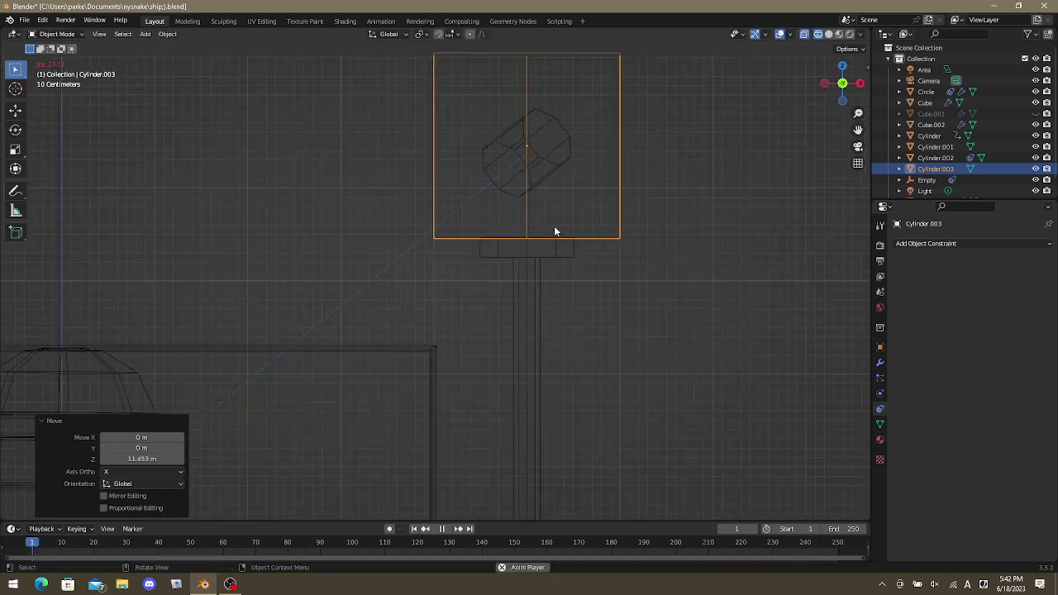
# Scale the 4-vertex cylinder's mesh only in X and Y into a thin post slightly narrower than the pole.
pyautogui.press('Tab')
pyautogui.keyDown('shift'); pyautogui.moveTo(706, 148); pyautogui.dragTo(631, 293, button='middle'); pyautogui.keyUp('shift')
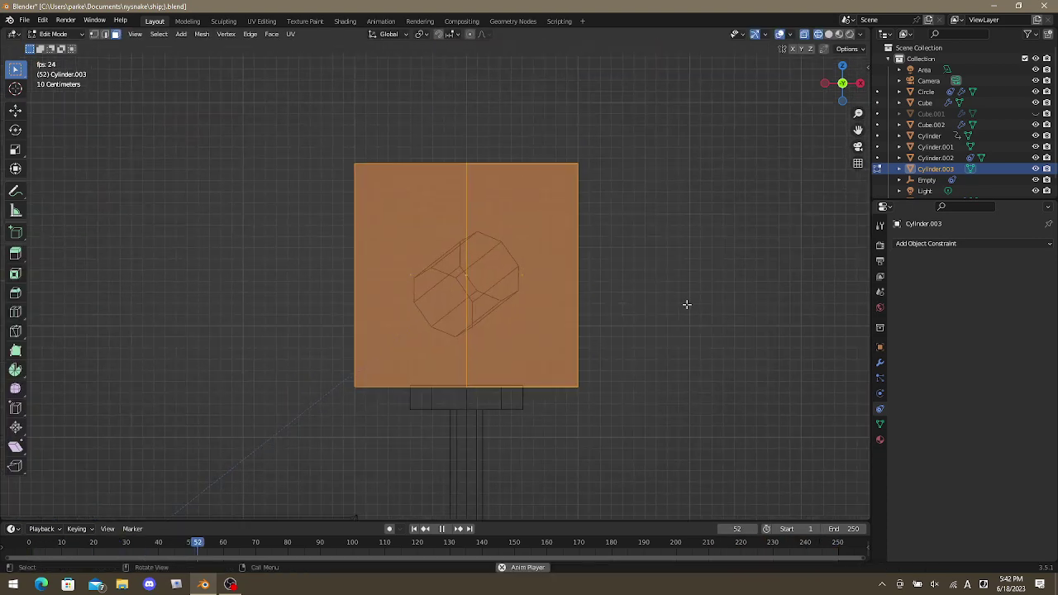
pyautogui.press('s')
pyautogui.hotkey('shift', 'z')
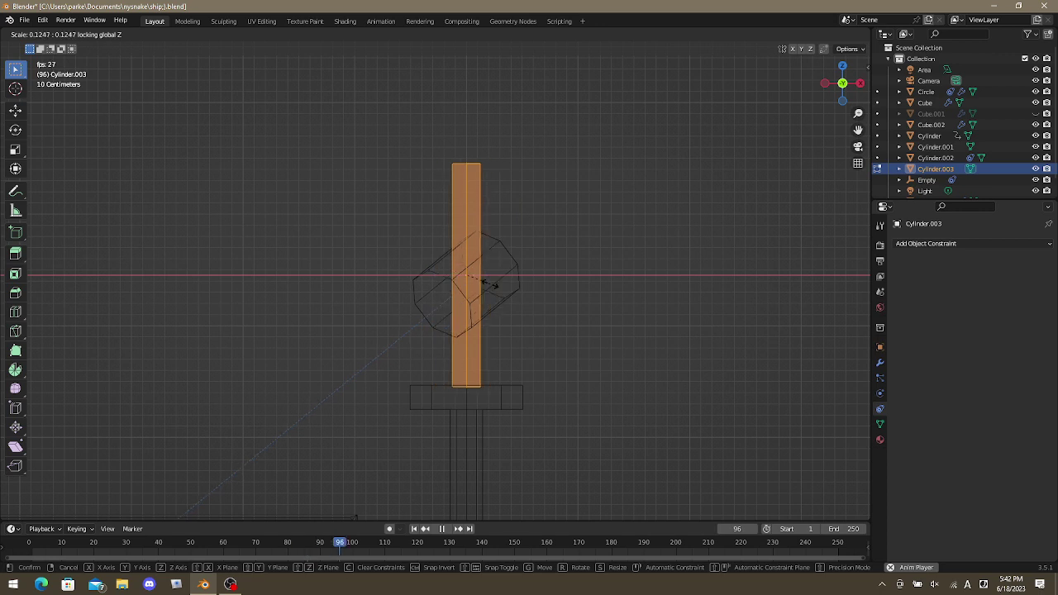
pyautogui.click(488, 288)
# Lower the thin post's top face about 1.05 m along Z so it ends inside the tracking cylinder.
pyautogui.moveTo(428, 125); pyautogui.dragTo(562, 207)
pyautogui.press('g')
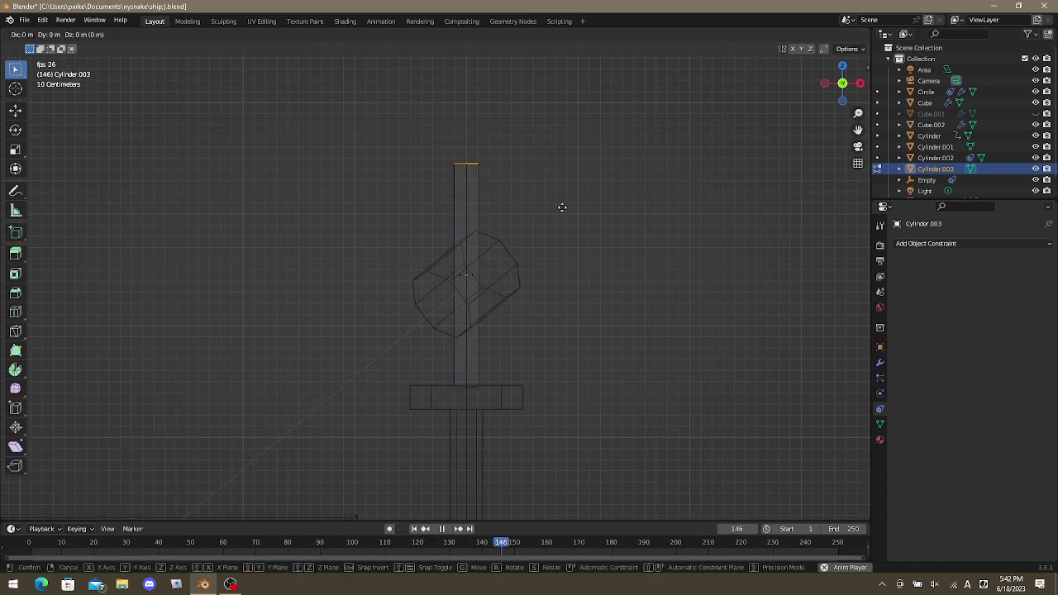
pyautogui.press('z')
pyautogui.click(579, 320)
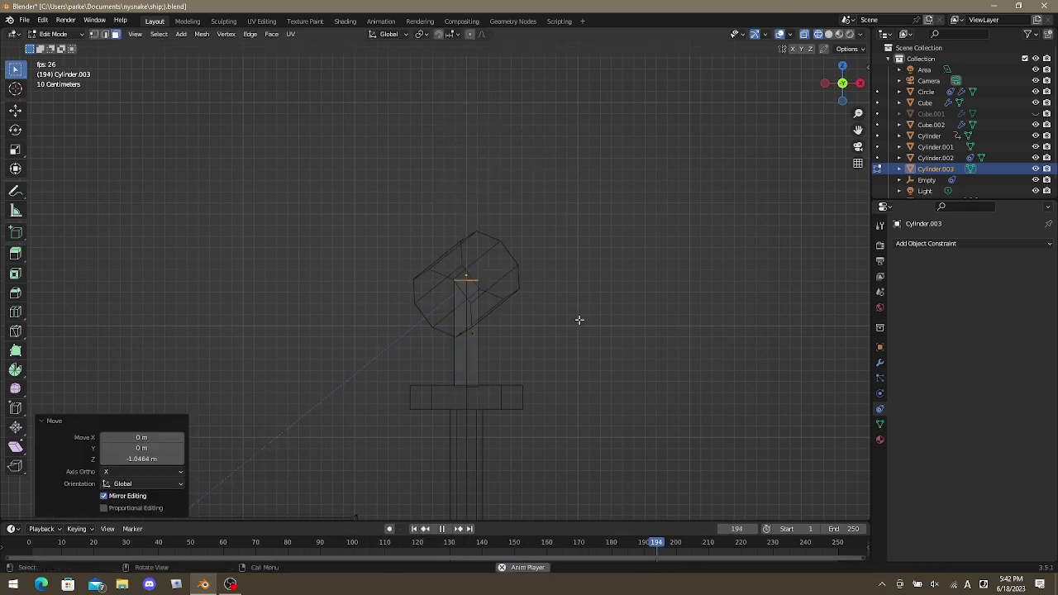
pyautogui.press('KP_7')
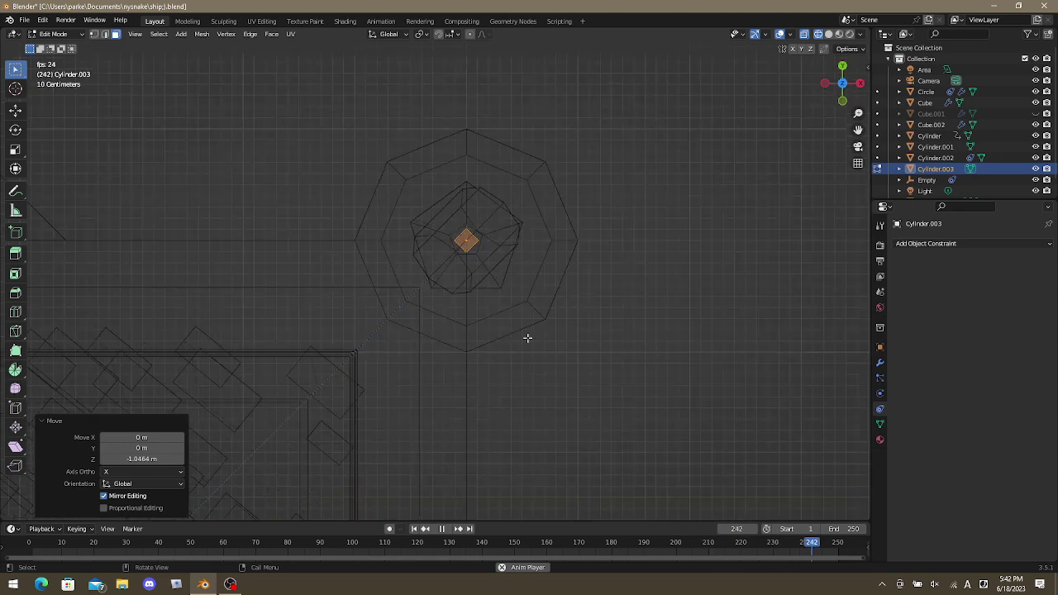
# Stop the animation playback and disable the Track To constraint on the tracking cylinder.
pyautogui.press('space')
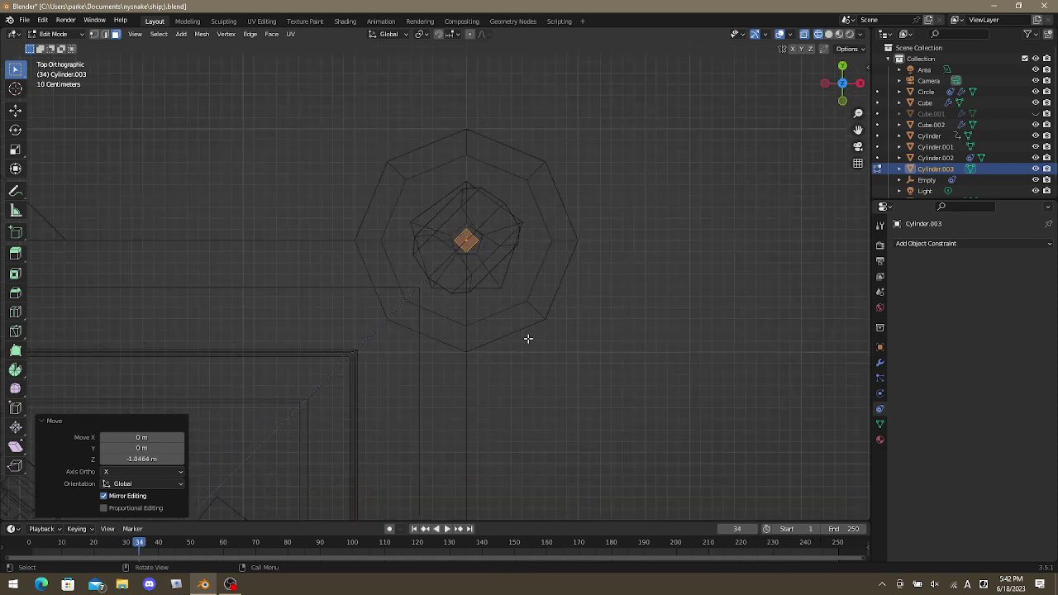
pyautogui.press('Tab')
pyautogui.click(501, 195)
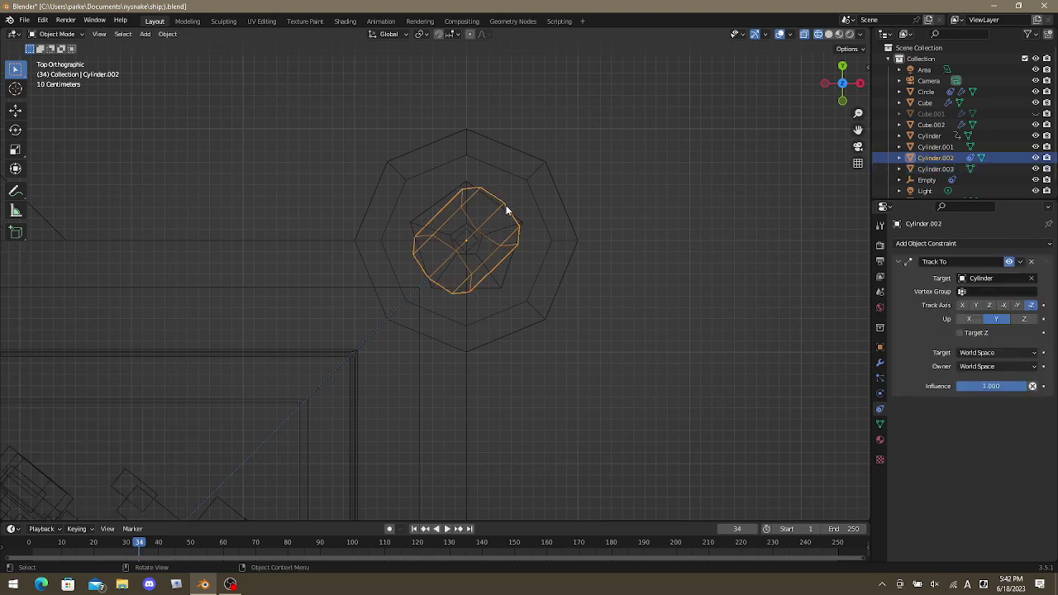
pyautogui.click(1010, 262)
# Move the thin post's mesh 0.5 m along X, off the tracking cylinder's centre.
pyautogui.click(472, 250)
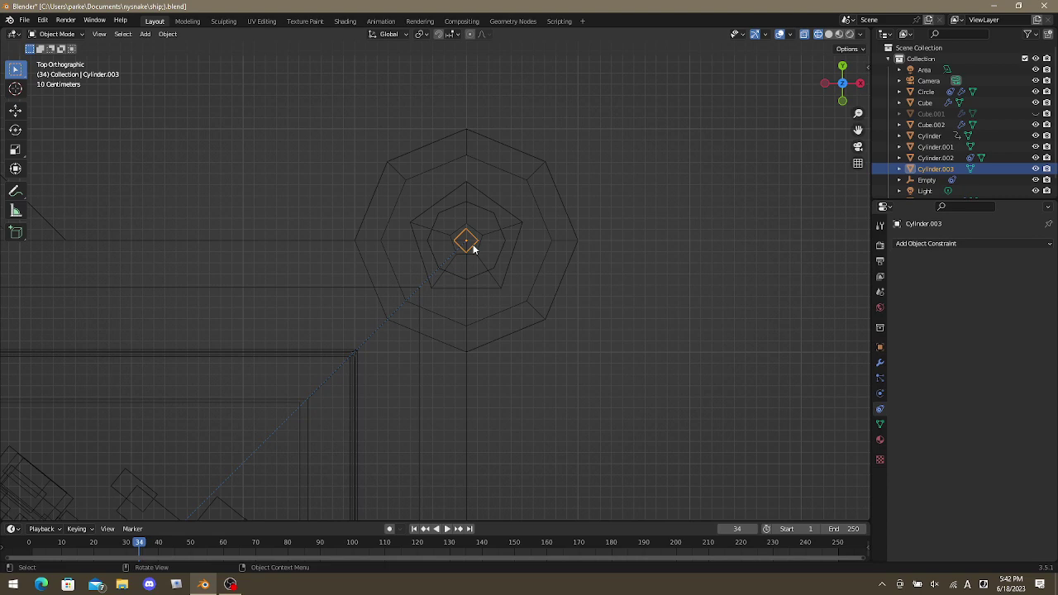
pyautogui.press('g')
pyautogui.press('Escape')
pyautogui.press('Tab')
pyautogui.press('g')
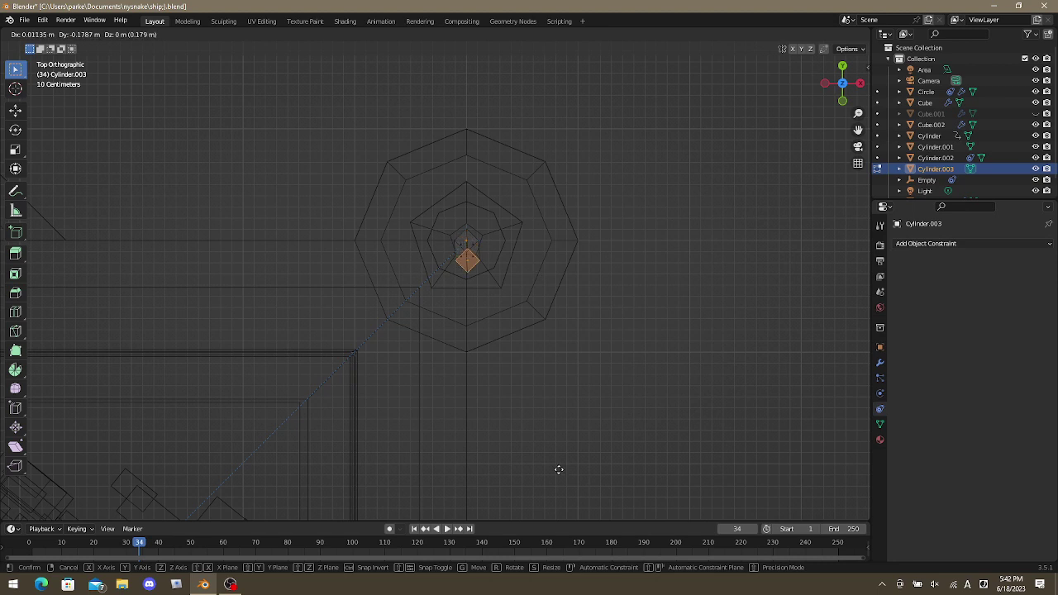
pyautogui.press('Escape')
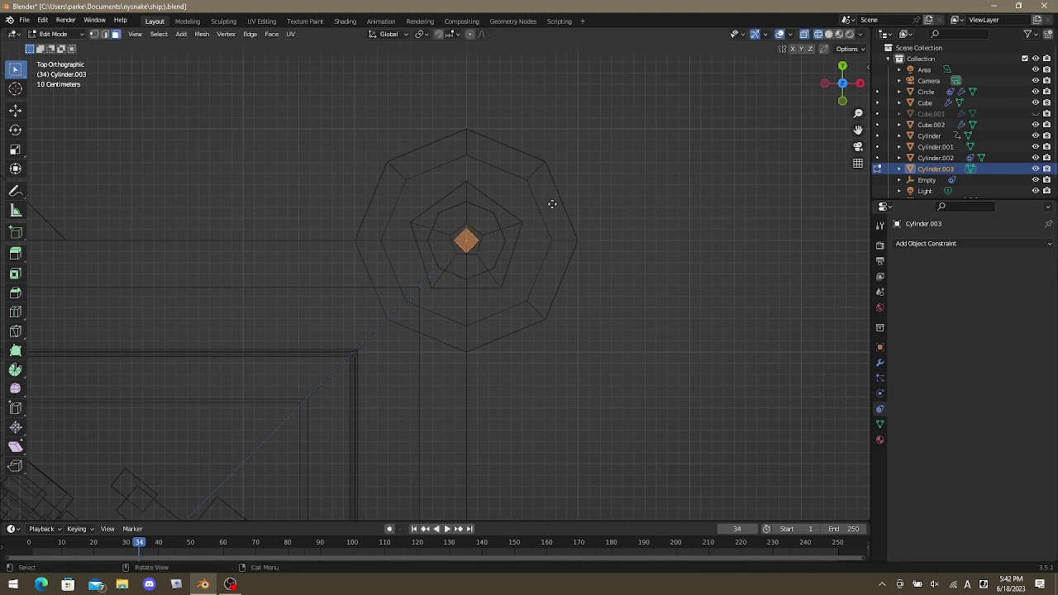
pyautogui.press('g')
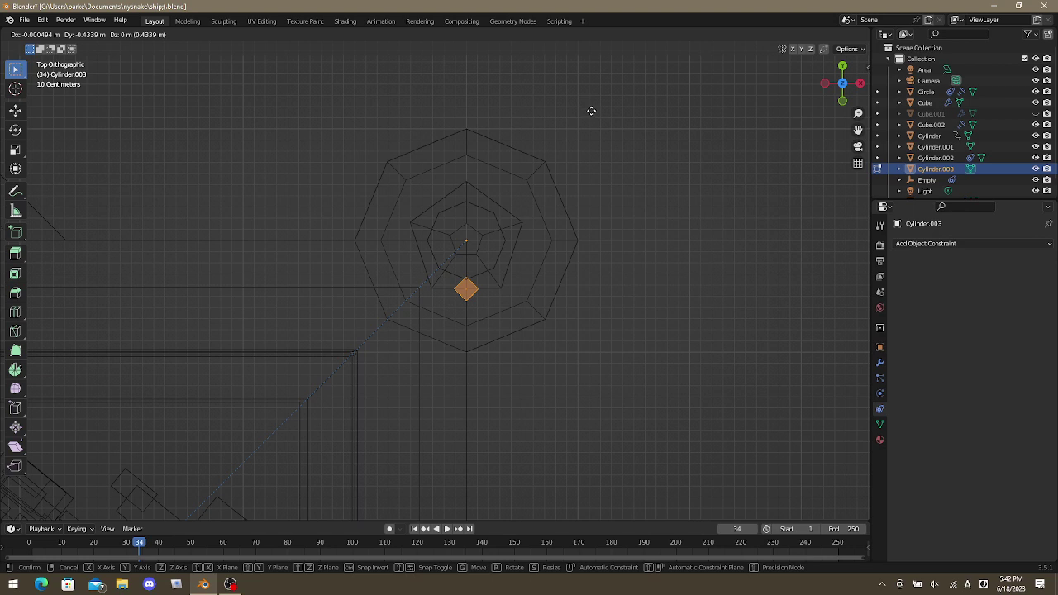
pyautogui.write('.5')
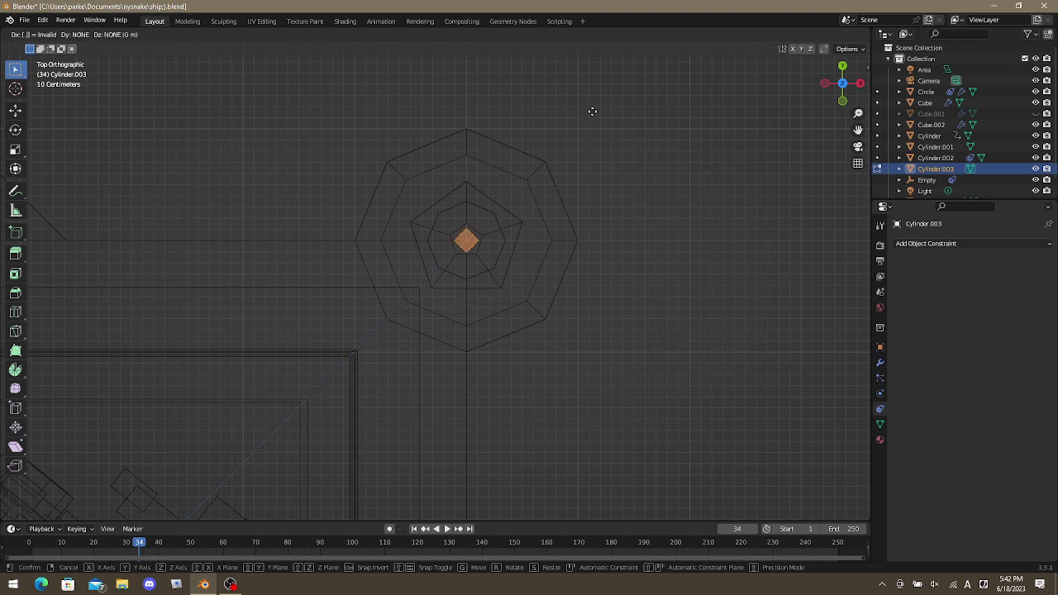
pyautogui.press('Return')
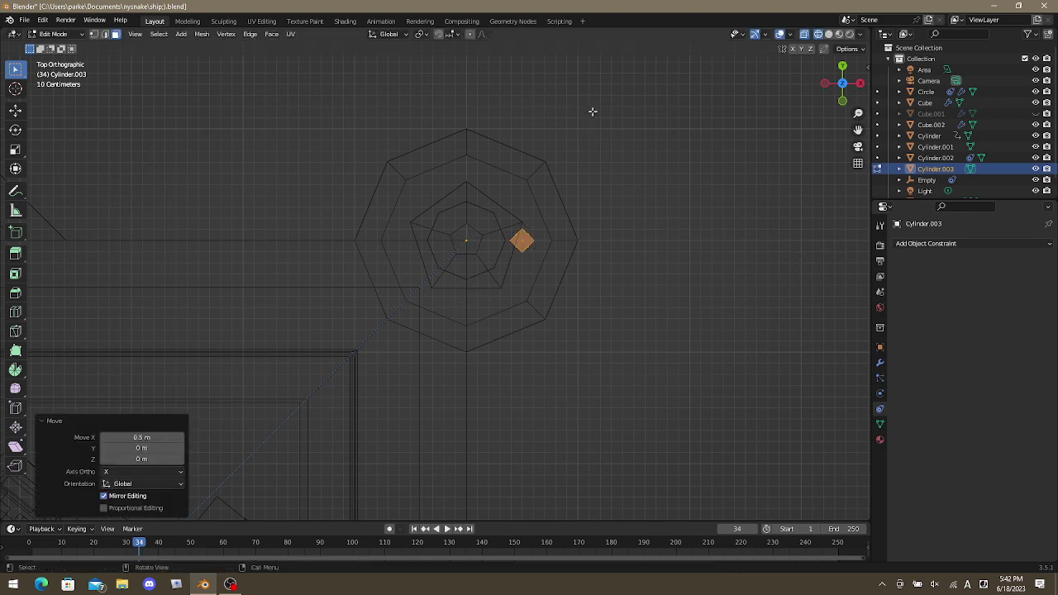
# Duplicate the post's mesh and move the copy -1 m along X to the opposite side of the tracking cylinder.
pyautogui.press('g')
pyautogui.write('g')
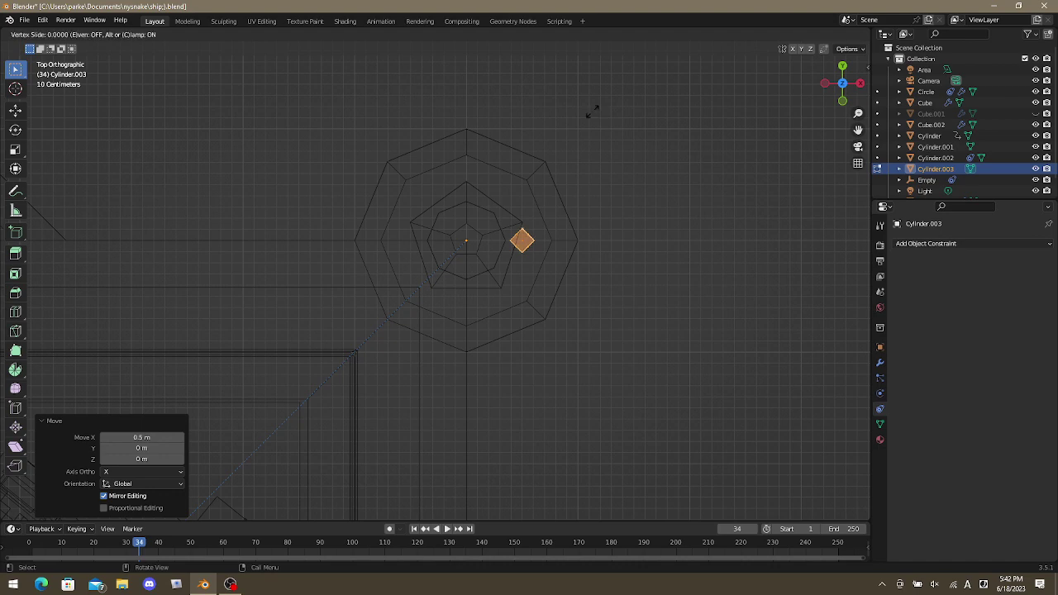
pyautogui.write('1')
pyautogui.press('Escape')
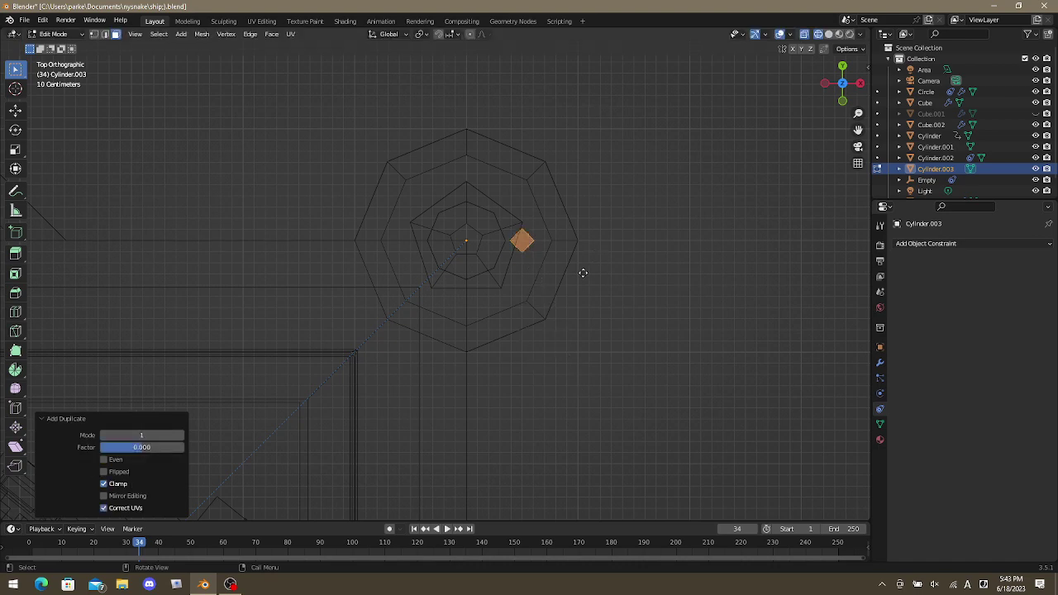
pyautogui.press('g')
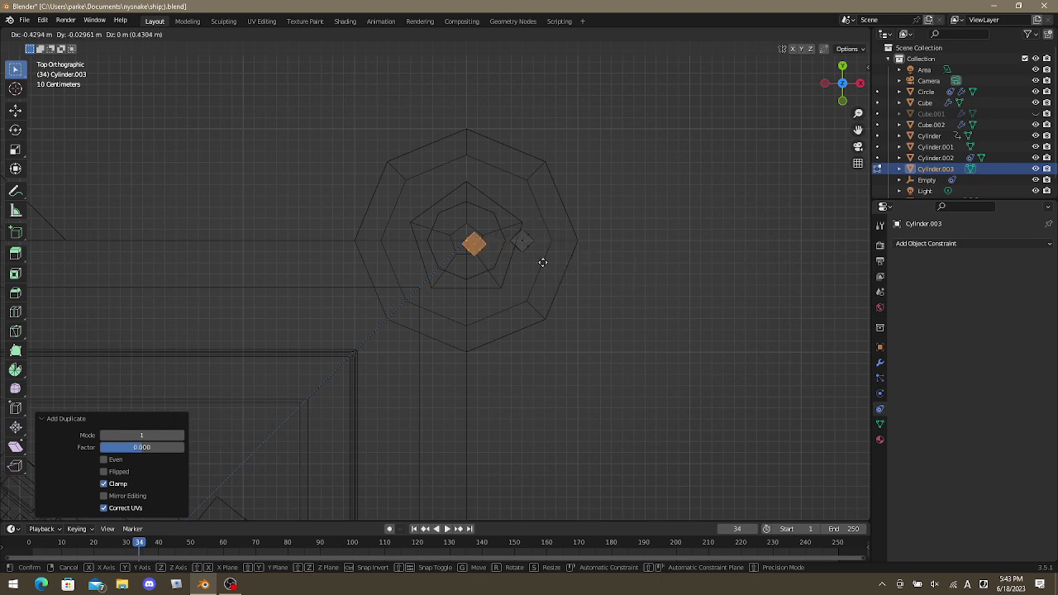
pyautogui.press('g')
pyautogui.press('Escape')
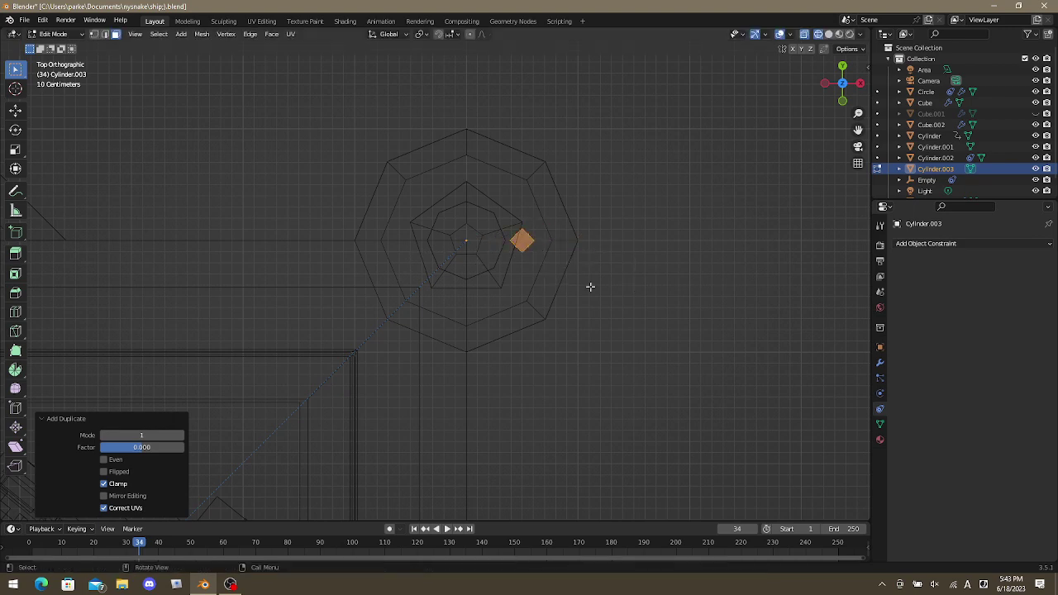
pyautogui.write('g1')
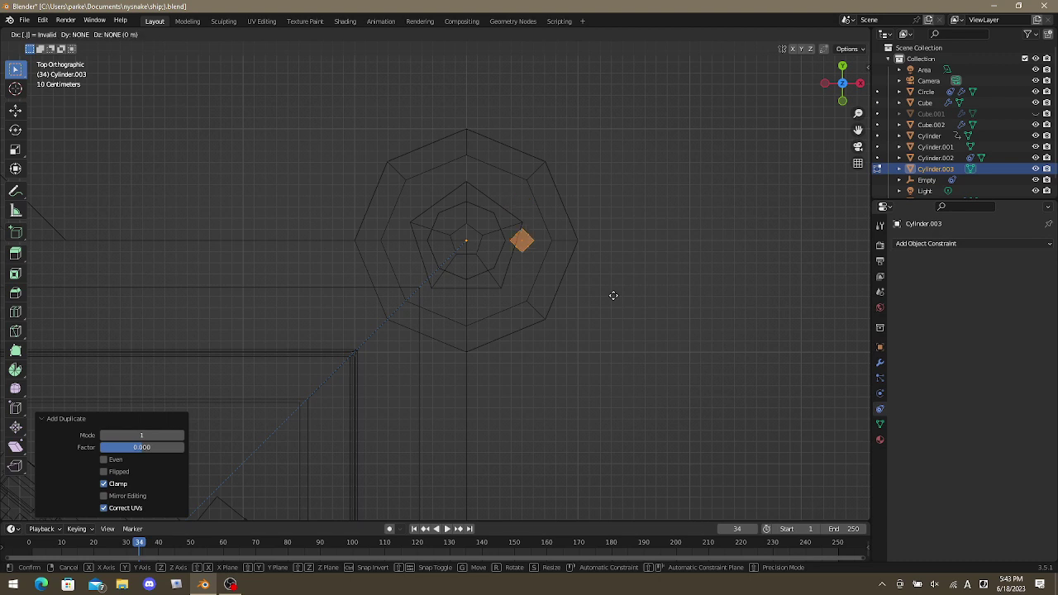
pyautogui.press('BackSpace')
pyautogui.press('BackSpace')
pyautogui.write('1')
pyautogui.write('-')
pyautogui.press('Return')
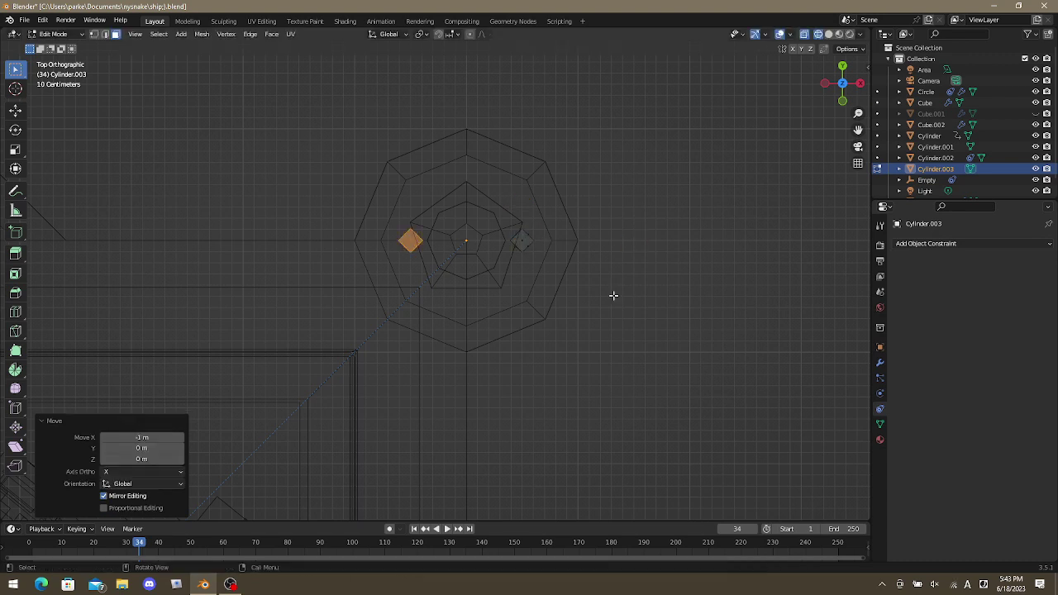
pyautogui.press('Tab')
# Move only the copied post 0.15 m along X, closer to the tracking cylinder.
pyautogui.moveTo(664, 317)
pyautogui.mouseDown(button='middle')
pyautogui.moveTo(655, 189)
pyautogui.moveTo(678, 281)
pyautogui.moveTo(681, 387)
pyautogui.moveTo(678, 316)
pyautogui.mouseUp(button='middle')
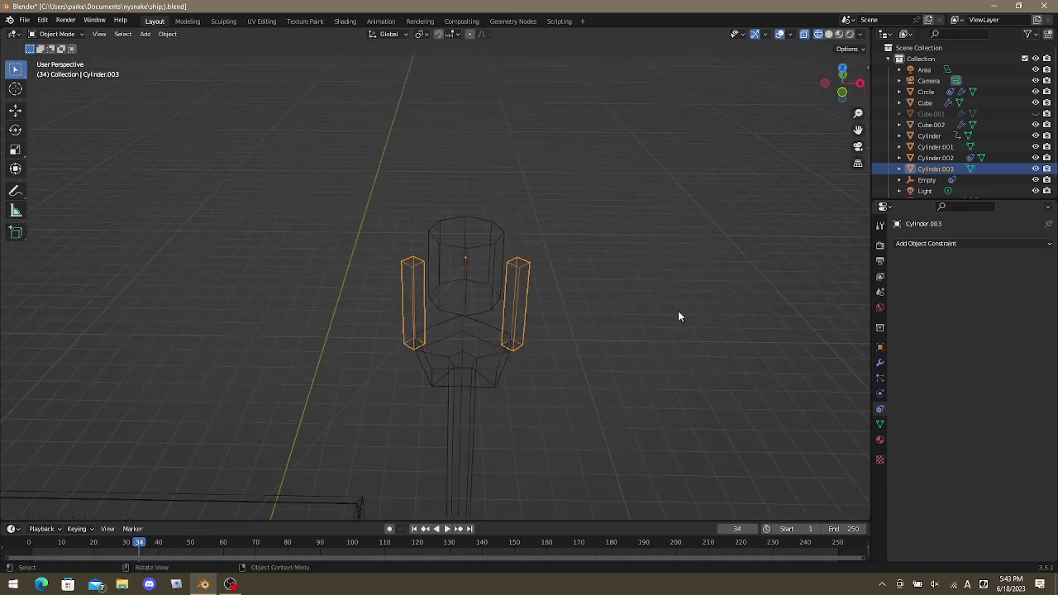
pyautogui.press('KP_7')
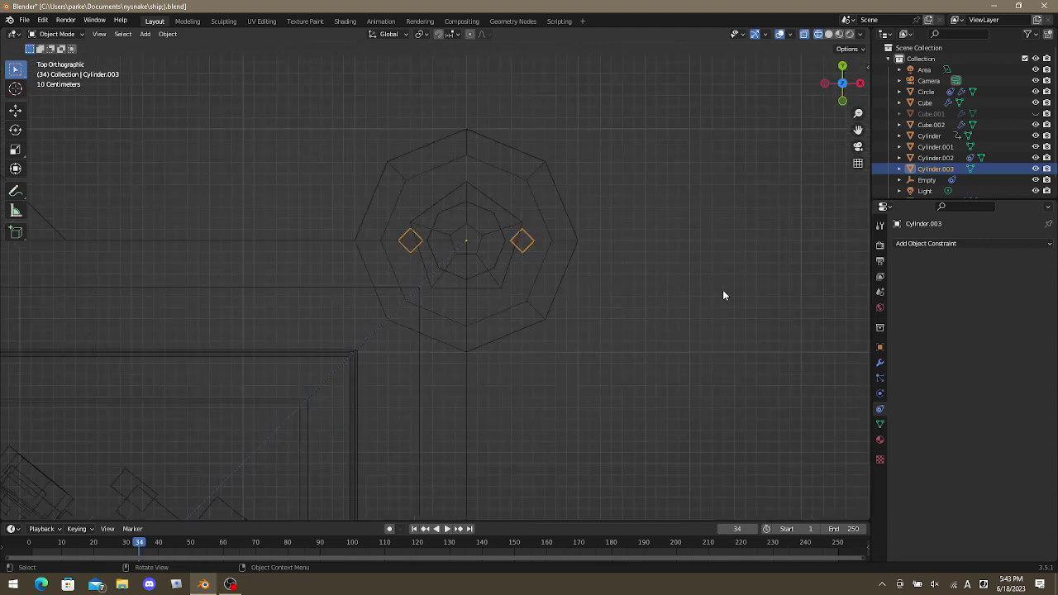
pyautogui.moveTo(374, 213); pyautogui.dragTo(463, 288)
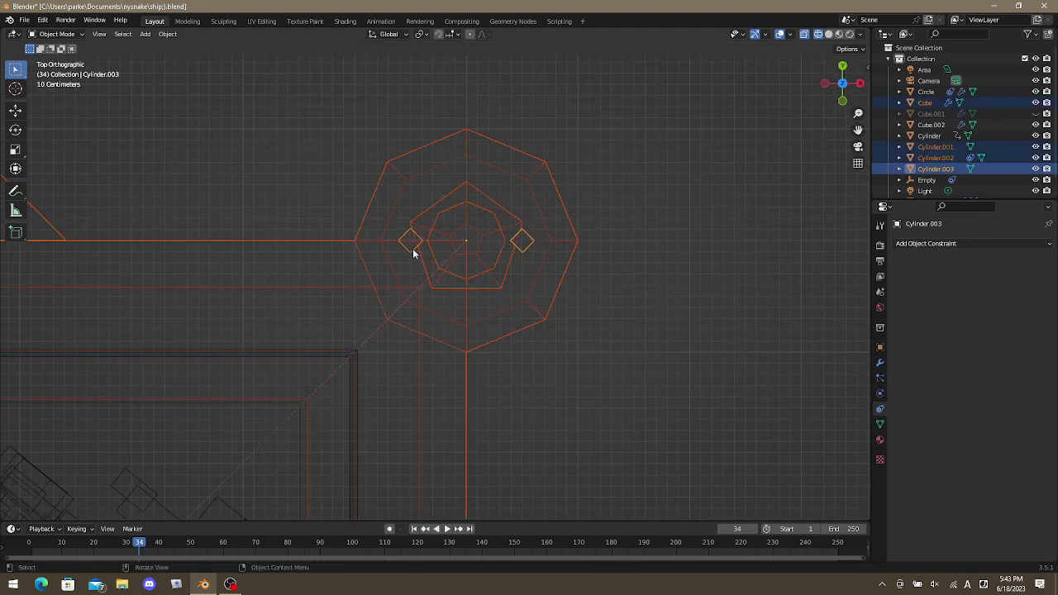
pyautogui.scroll(4, 414, 256)
pyautogui.click(388, 219)
pyautogui.press('Tab')
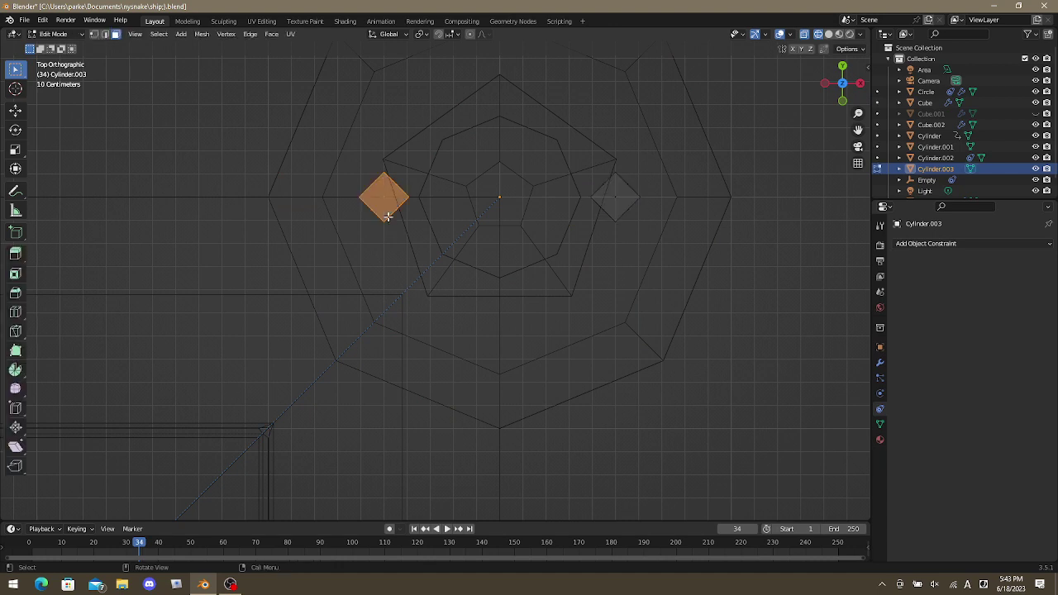
pyautogui.moveTo(334, 148); pyautogui.dragTo(425, 263)
pyautogui.press('g')
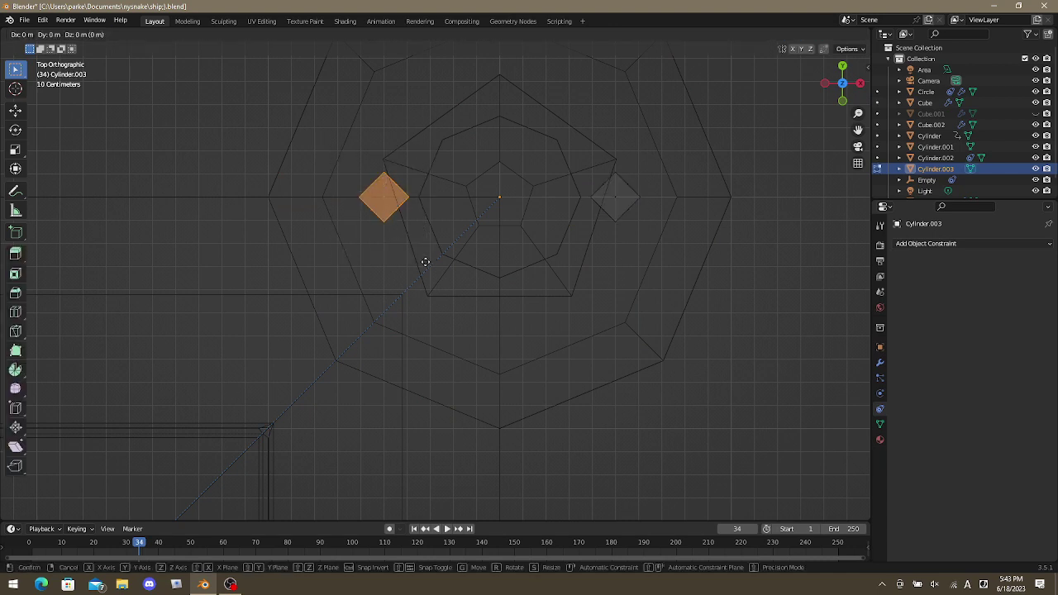
pyautogui.press('Escape')
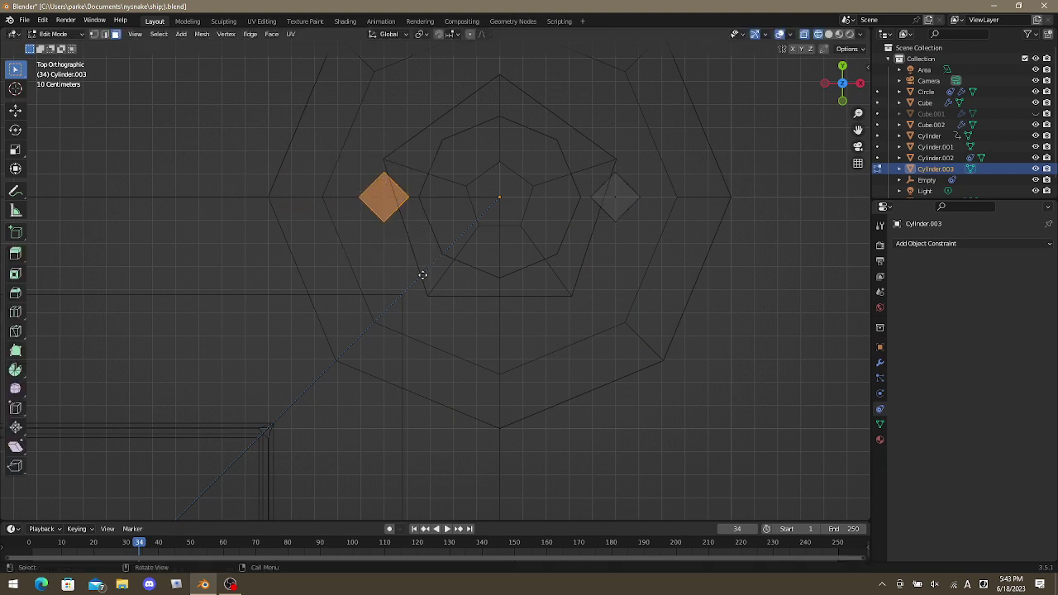
pyautogui.press('g')
pyautogui.press('y')
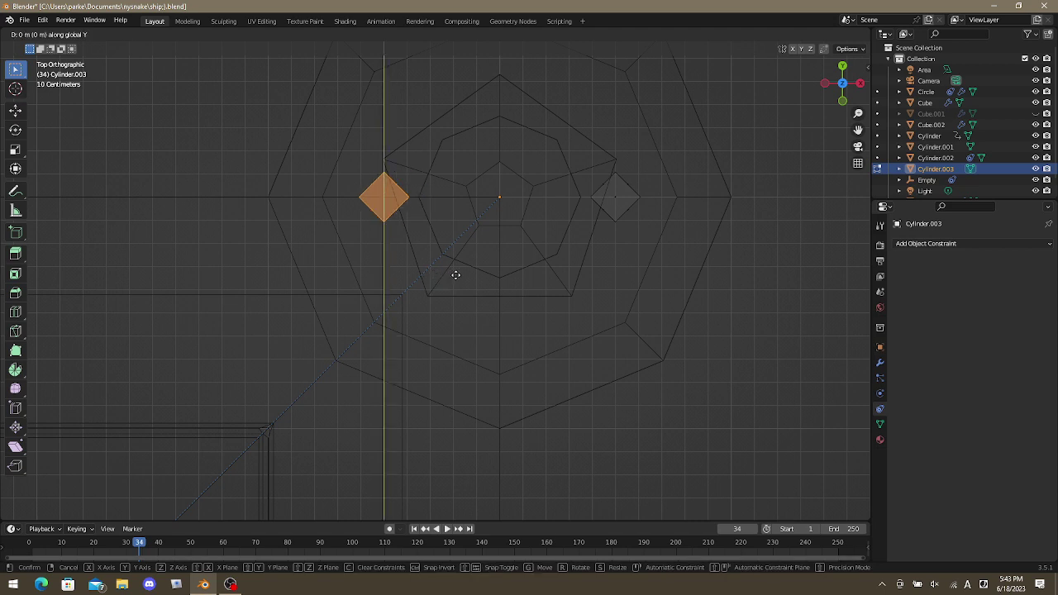
pyautogui.press('x')
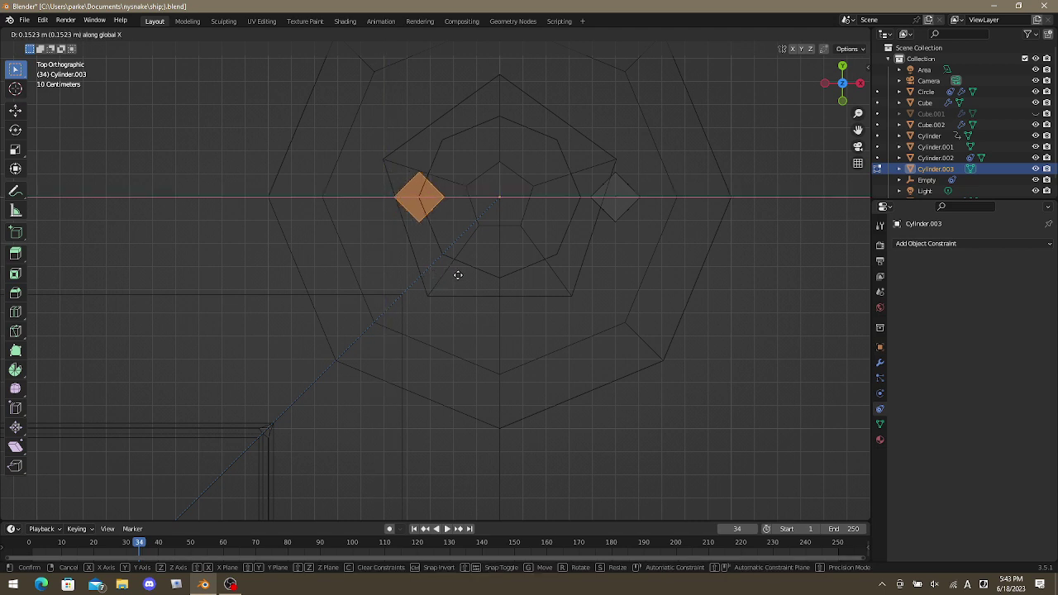
pyautogui.write('0.15')
pyautogui.press('Return')
# Move the original post -0.15 m along X so it sits symmetrically to the copy.
pyautogui.hotkey('ctrl', 'z')
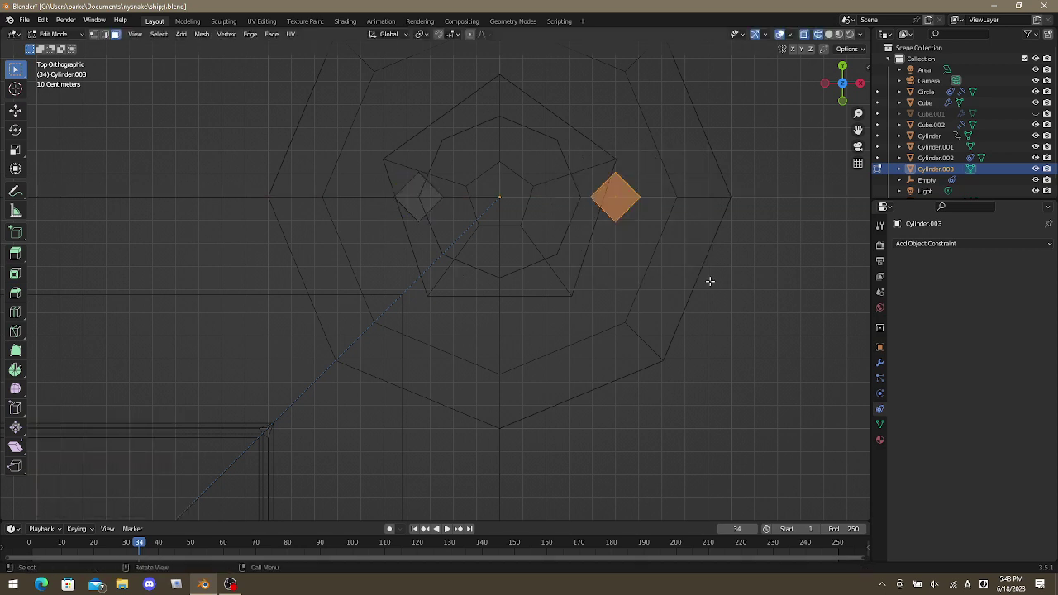
pyautogui.write('gx.15')
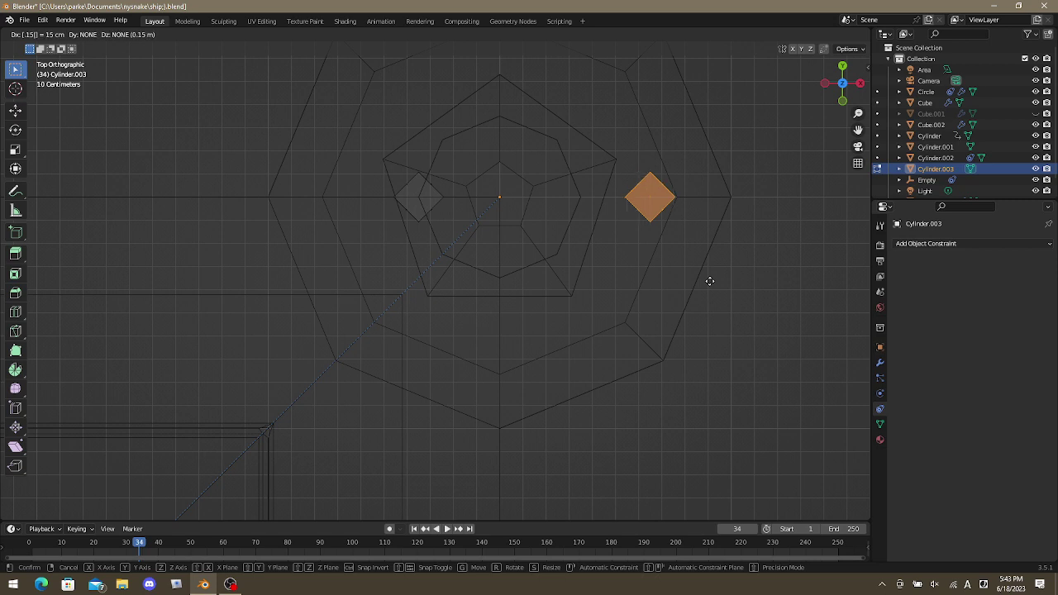
pyautogui.write('y')
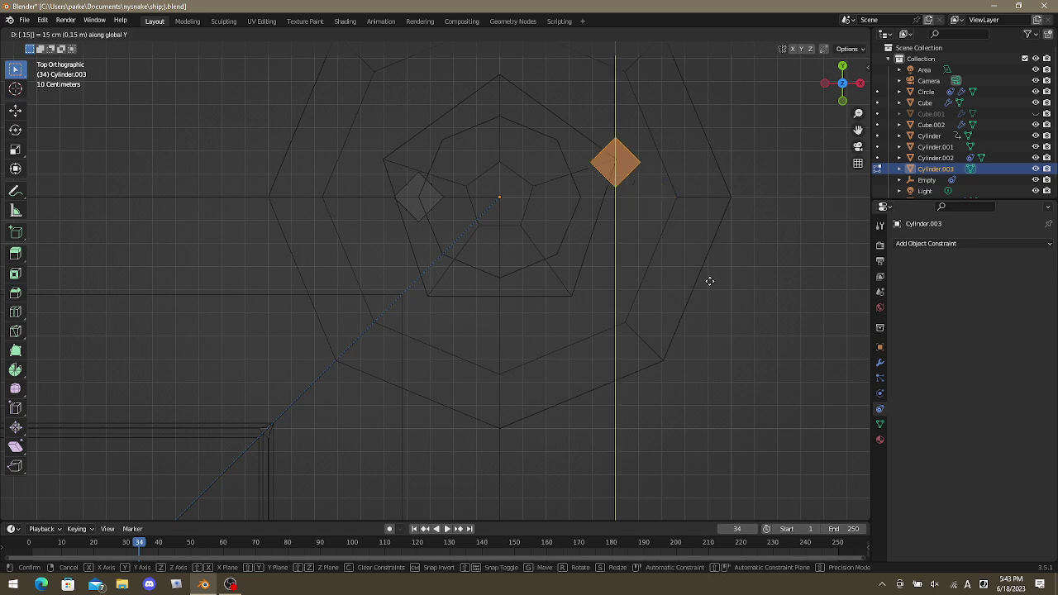
pyautogui.write('x')
pyautogui.press('-')
pyautogui.press('Return')
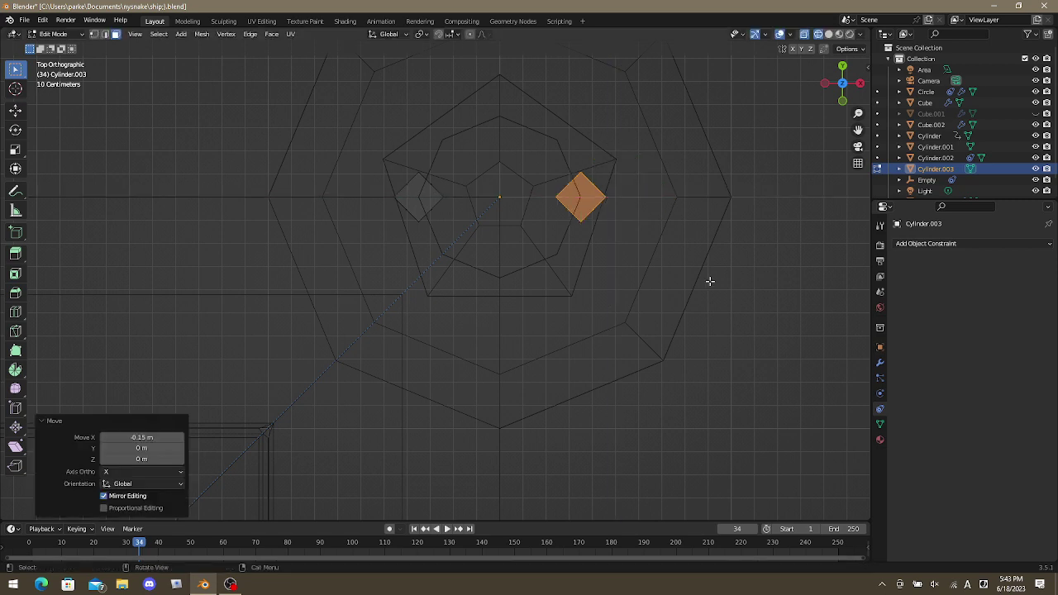
pyautogui.press('Tab')
# Add a Copy Rotation constraint targeting Cylinder.002 to the two posts and re-enable the tracking cylinder's Track To constraint.
pyautogui.moveTo(662, 301); pyautogui.dragTo(628, 207, button='middle')
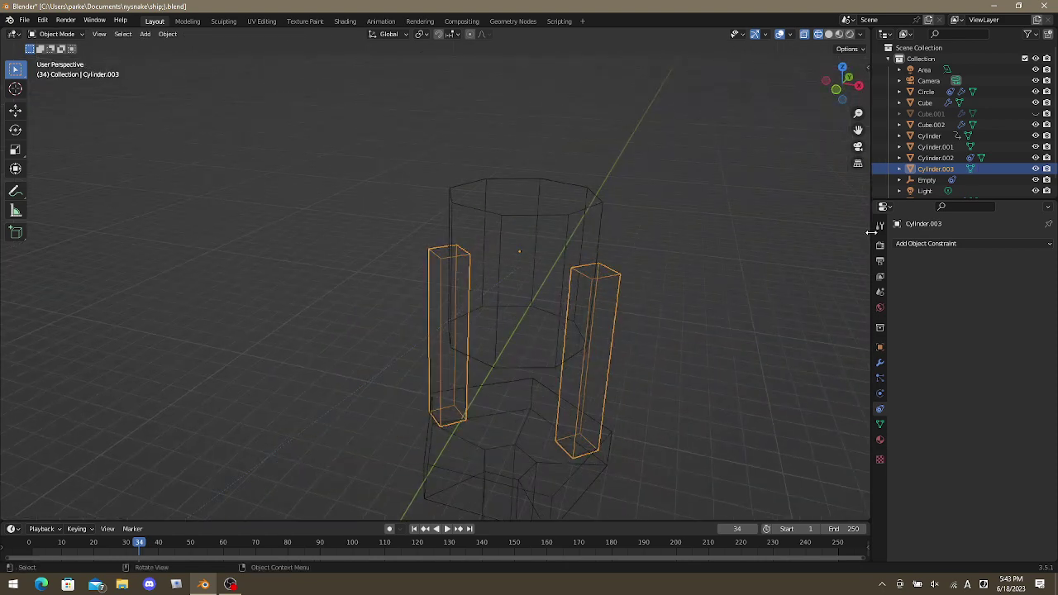
pyautogui.click(926, 243)
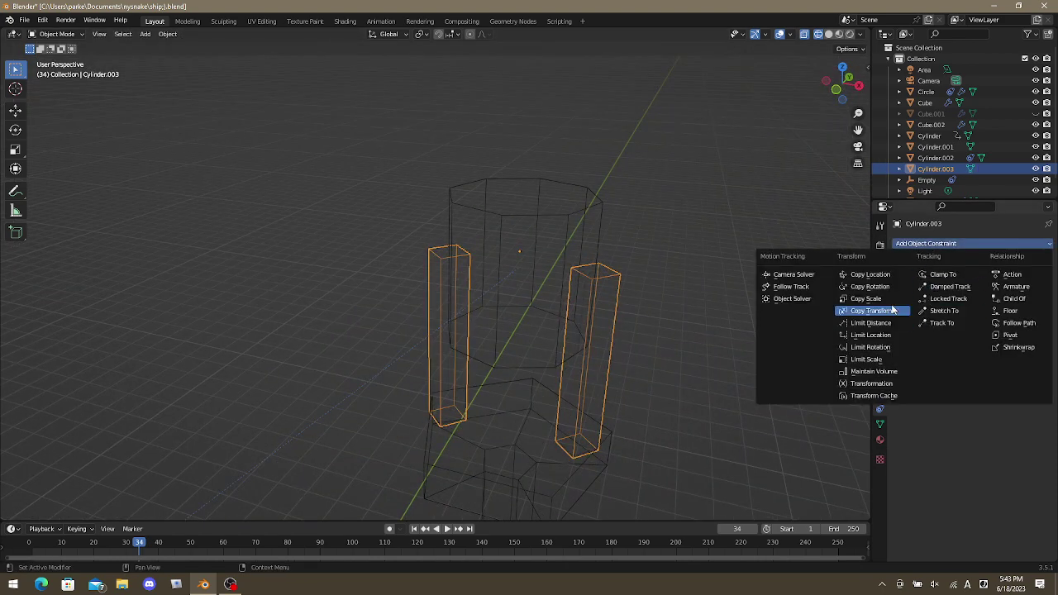
pyautogui.click(872, 287)
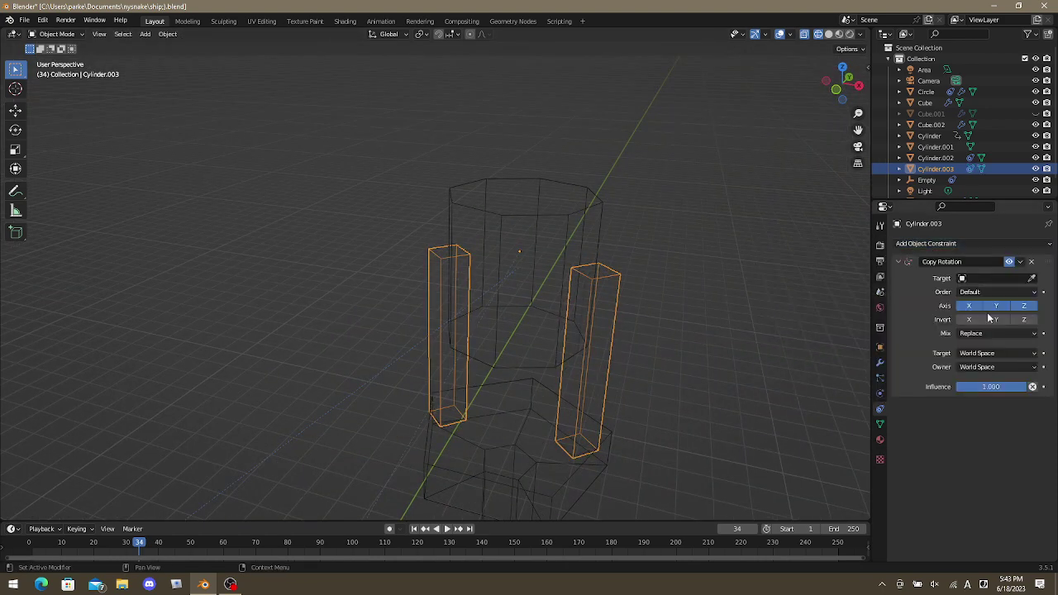
pyautogui.click(1032, 282)
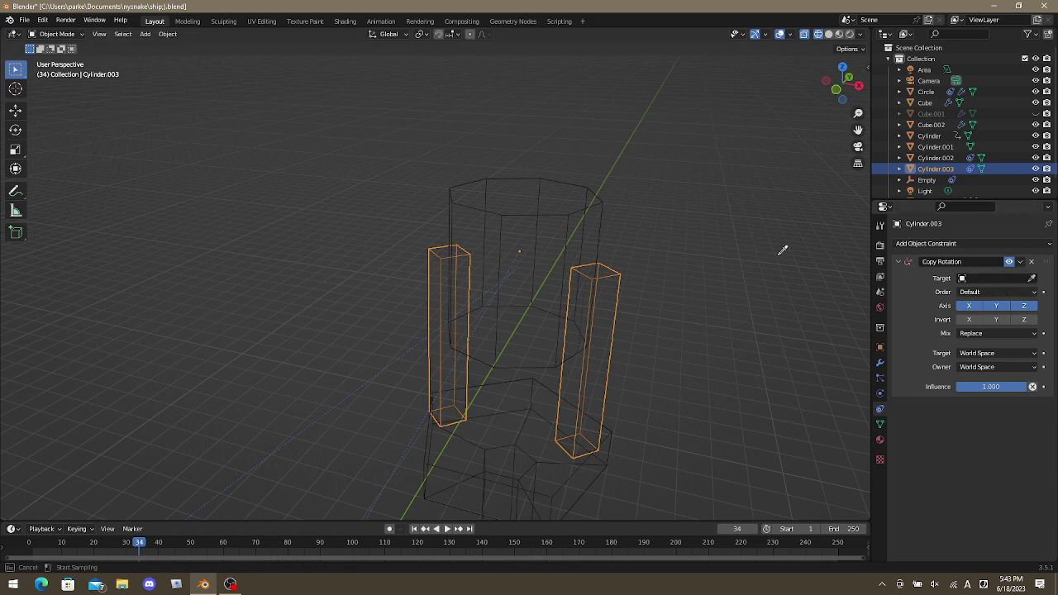
pyautogui.click(483, 188)
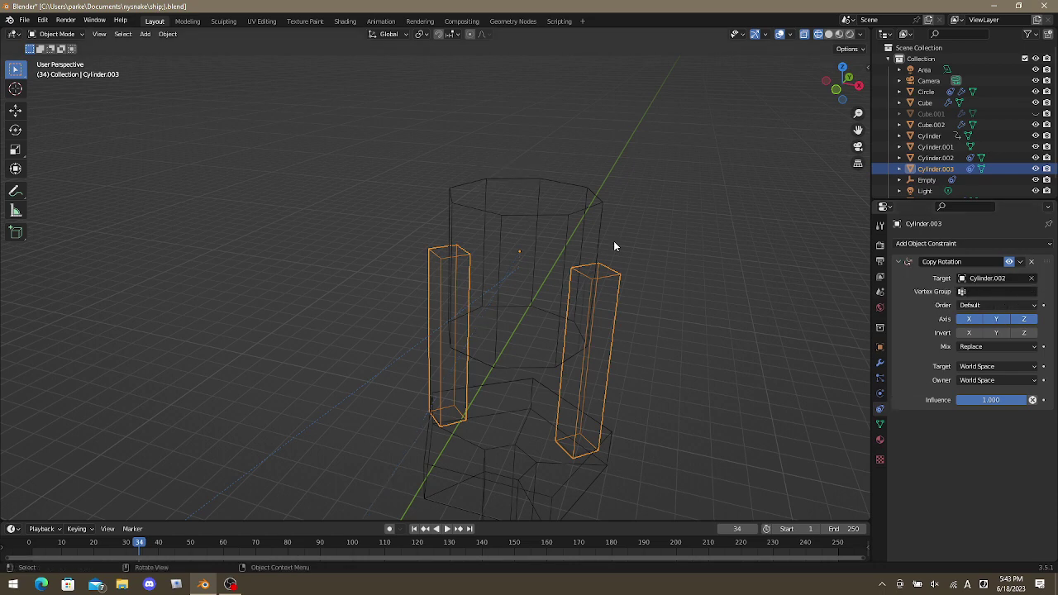
pyautogui.click(598, 212)
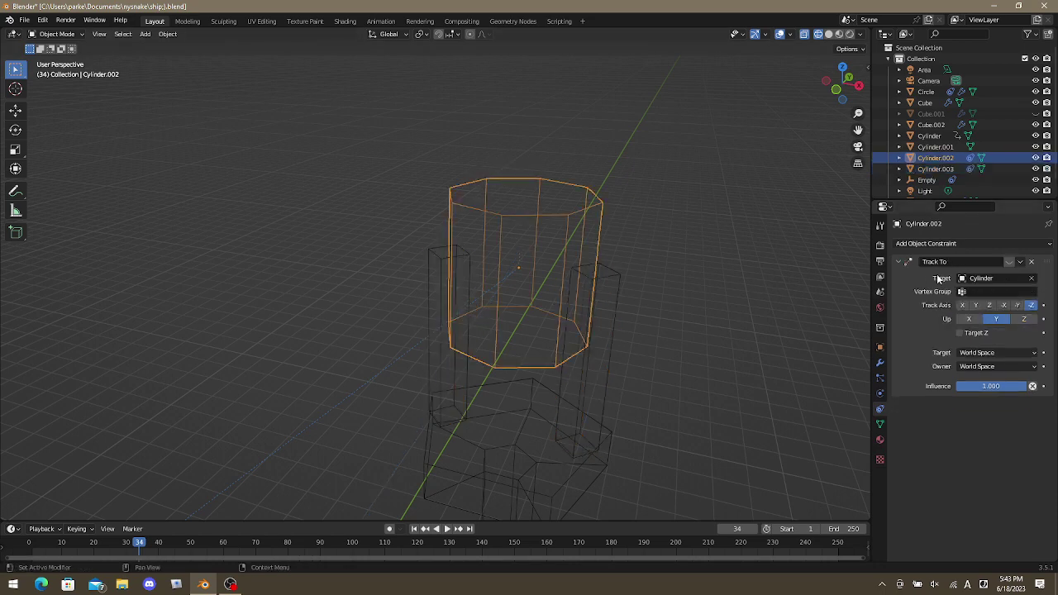
pyautogui.click(1009, 262)
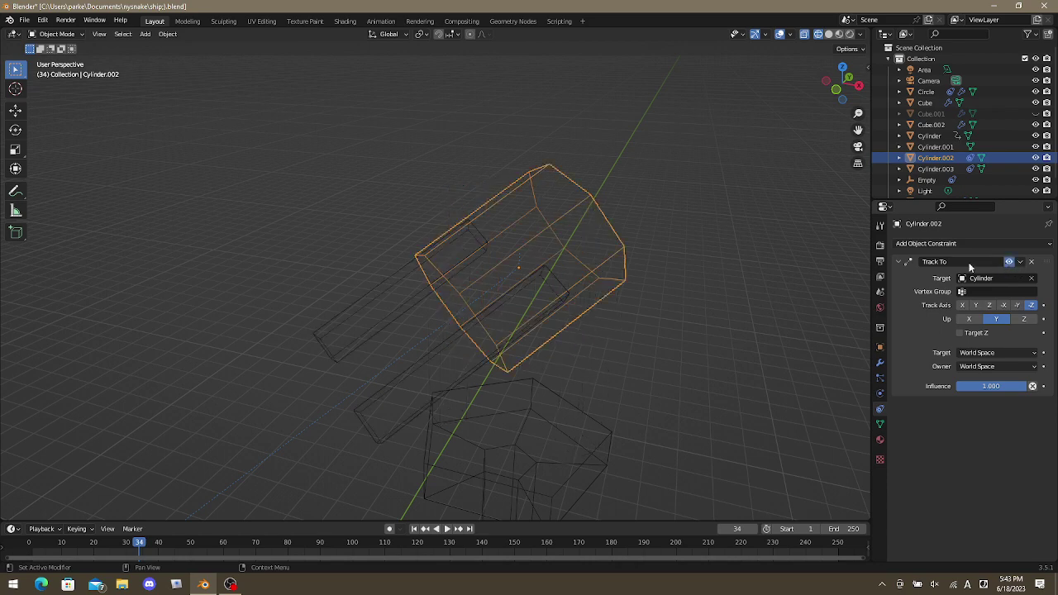
# Exclude the X axis from the posts' Copy Rotation constraint and play the animation to check it.
pyautogui.click(403, 299)
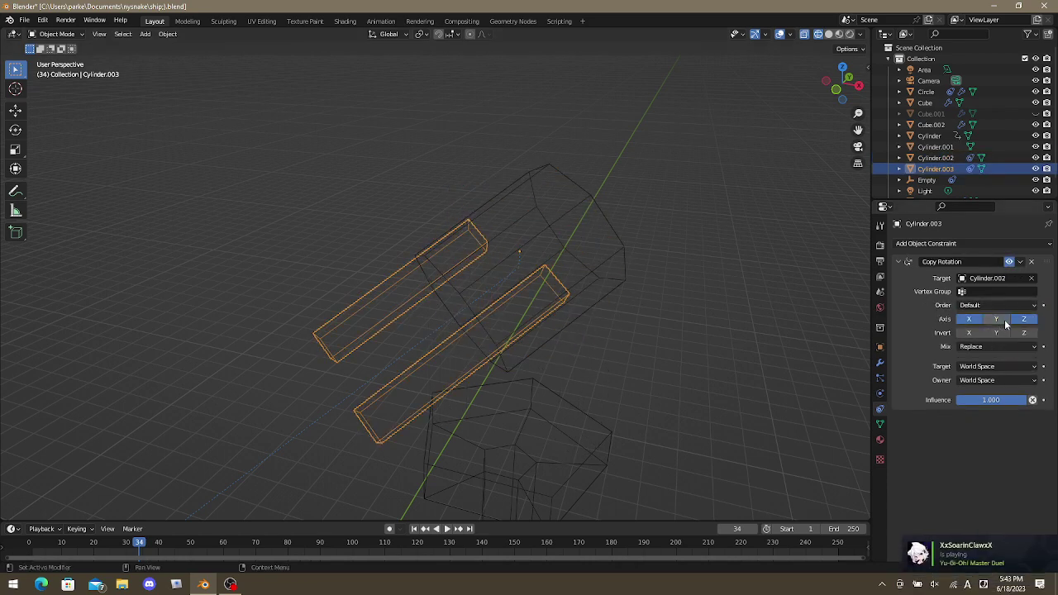
pyautogui.click(968, 320)
pyautogui.press('space')
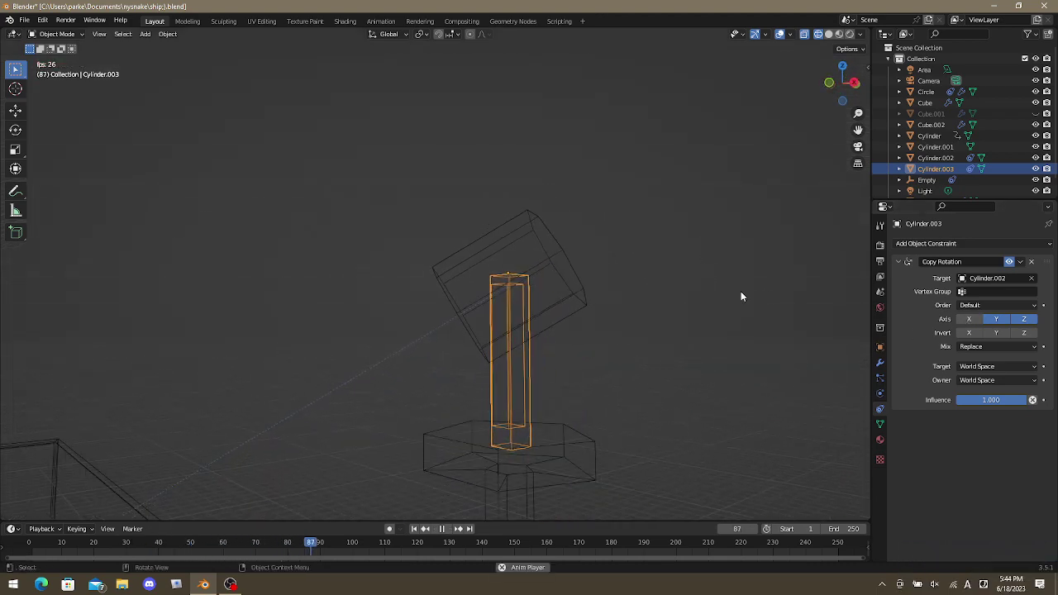
# Exclude the Y axis from the posts' Copy Rotation constraint and open both posts in Edit Mode with solid shading, all geometry selected.
pyautogui.click(997, 320)
pyautogui.scroll(-5, 577, 328)
pyautogui.moveTo(576, 328); pyautogui.dragTo(521, 301, button='middle')
pyautogui.scroll(-3, 496, 347)
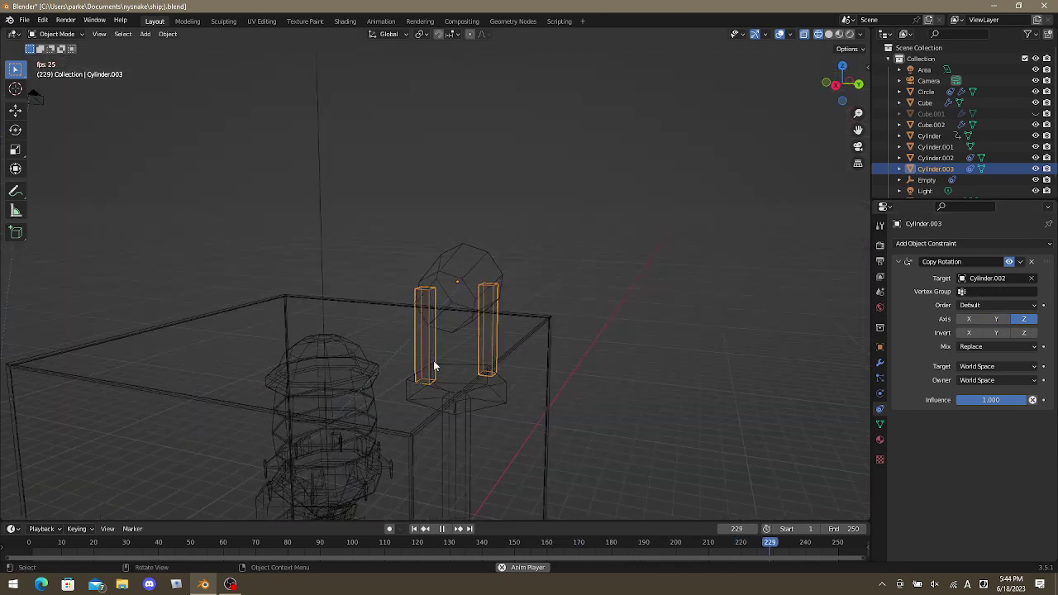
pyautogui.hotkey('shift', 'z')
pyautogui.moveTo(454, 381)
pyautogui.mouseDown(button='middle')
pyautogui.moveTo(523, 358)
pyautogui.moveTo(486, 397)
pyautogui.moveTo(508, 349)
pyautogui.mouseUp(button='middle')
pyautogui.scroll(3, 523, 358)
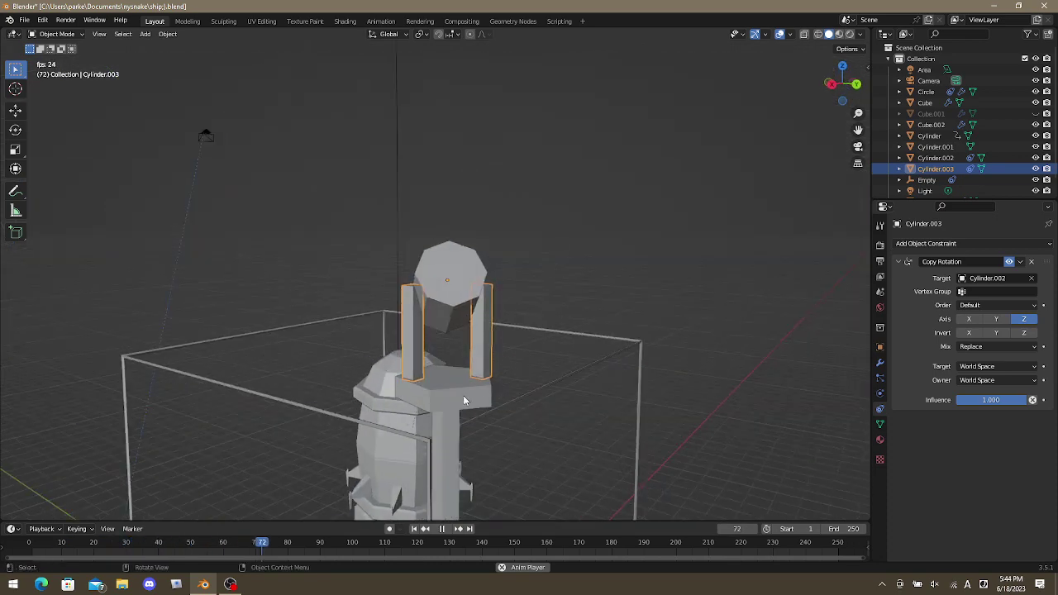
pyautogui.press('Tab')
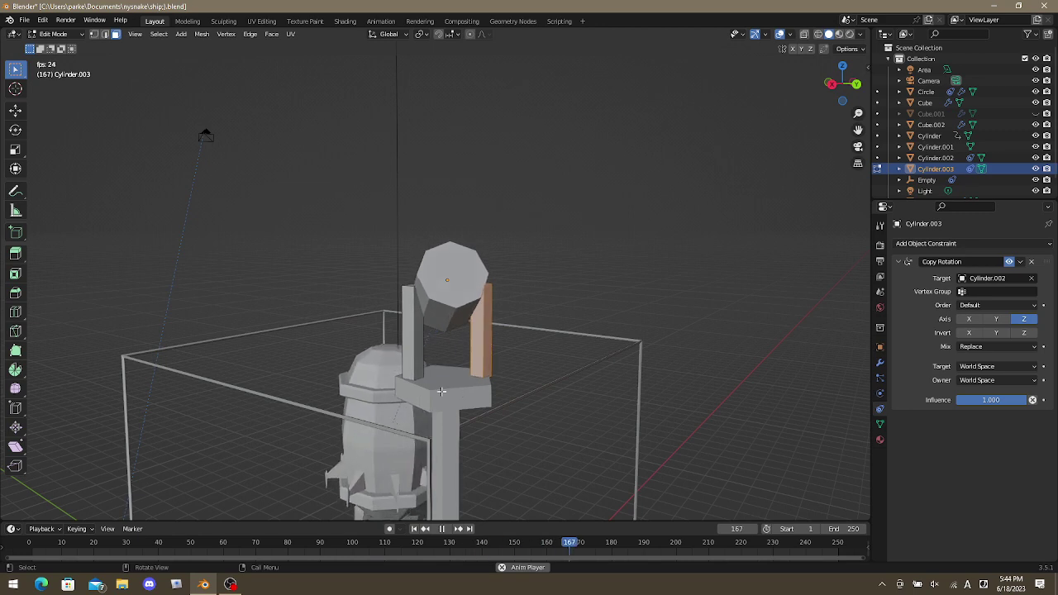
pyautogui.moveTo(431, 384); pyautogui.dragTo(391, 378, button='middle')
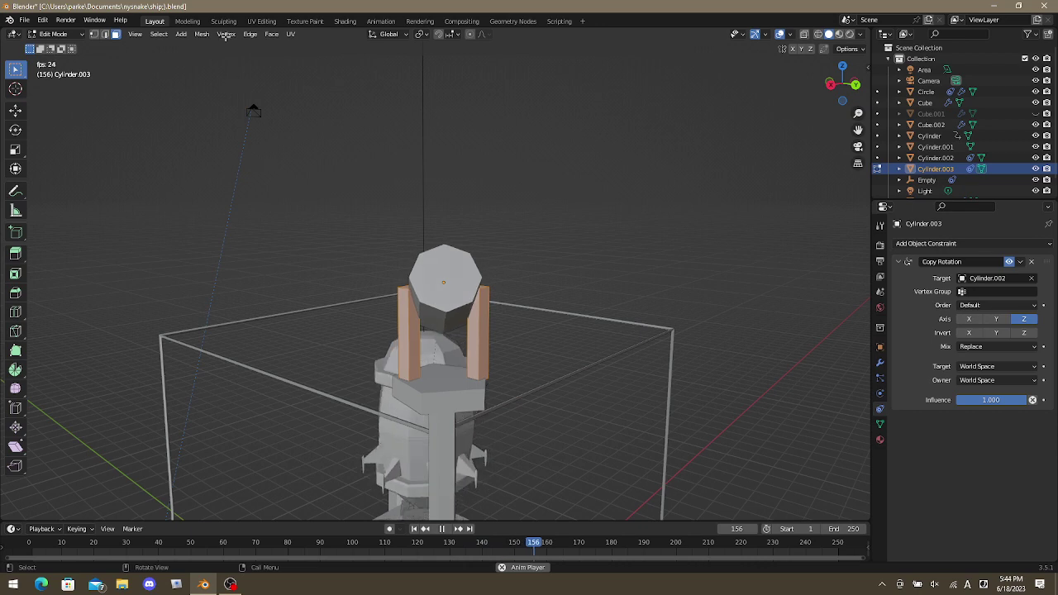
# Look through the viewport commands, transform orientations and active tool options for a way to position the 3D cursor.
pyautogui.click(181, 34)
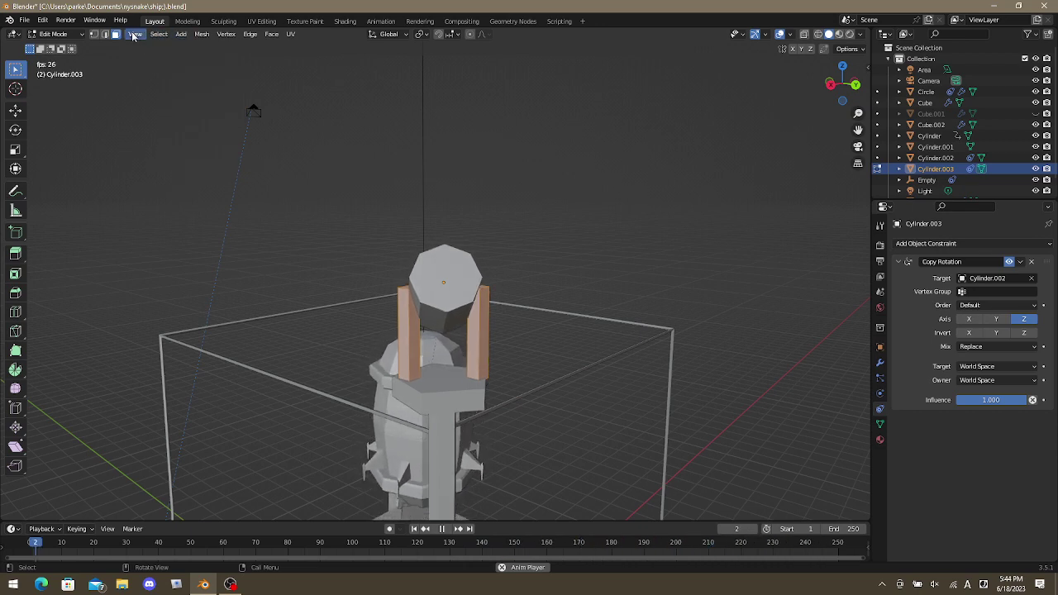
pyautogui.click(134, 35)
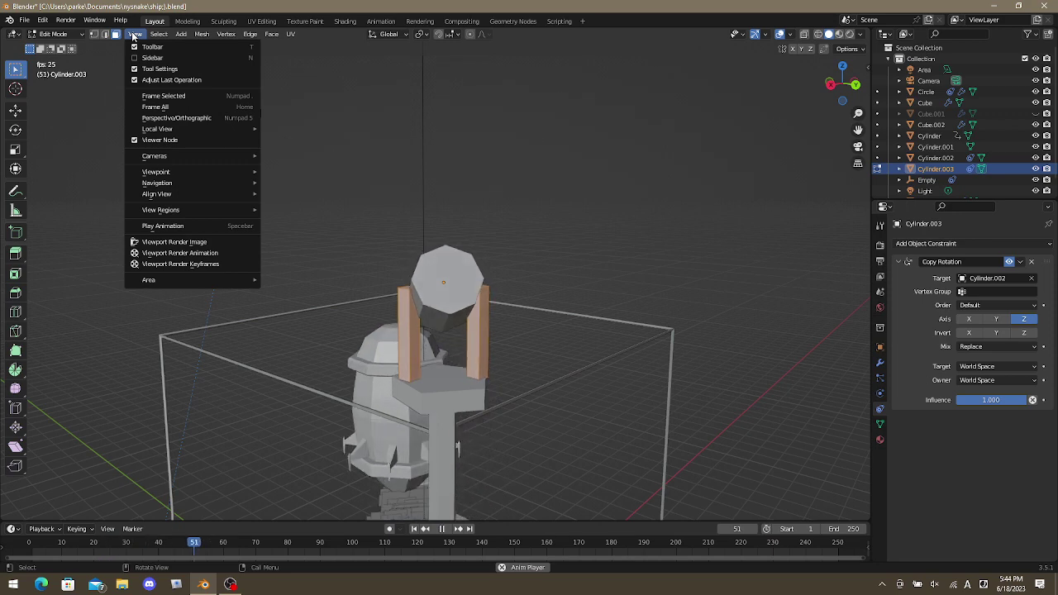
pyautogui.moveTo(152, 37)
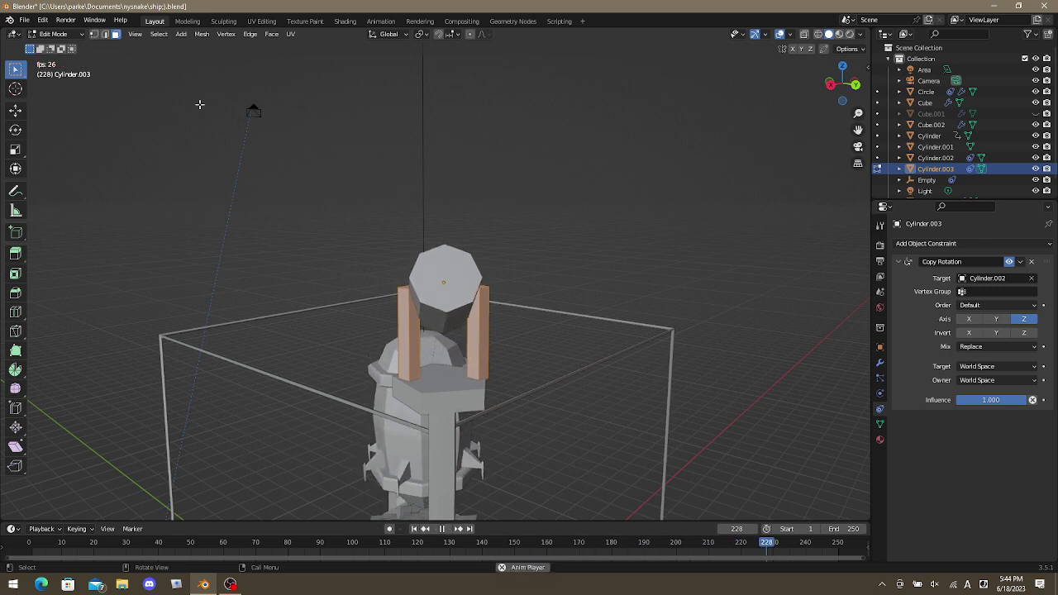
pyautogui.click(136, 34)
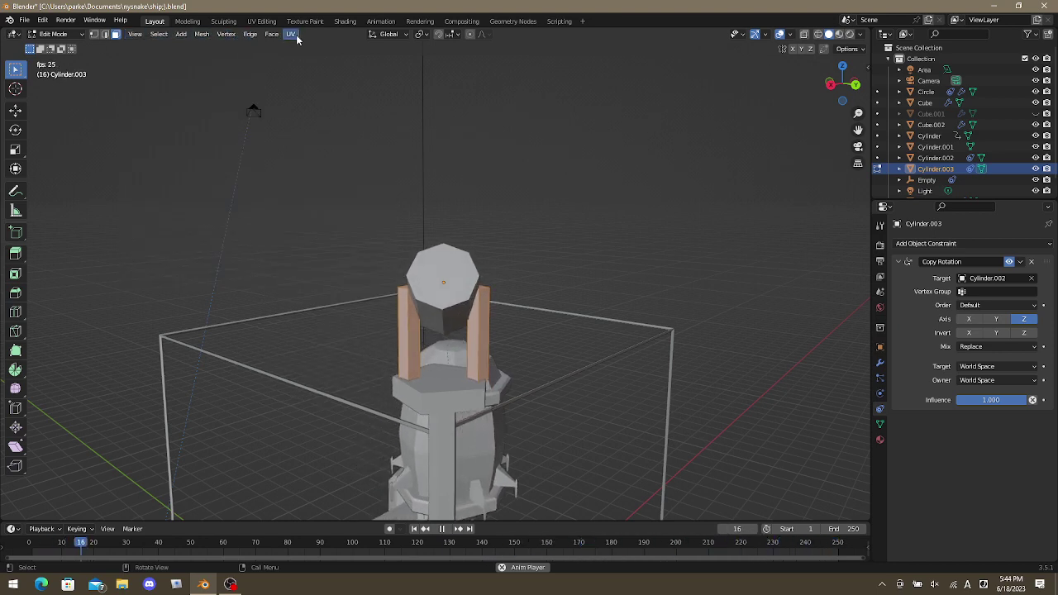
pyautogui.click(389, 34)
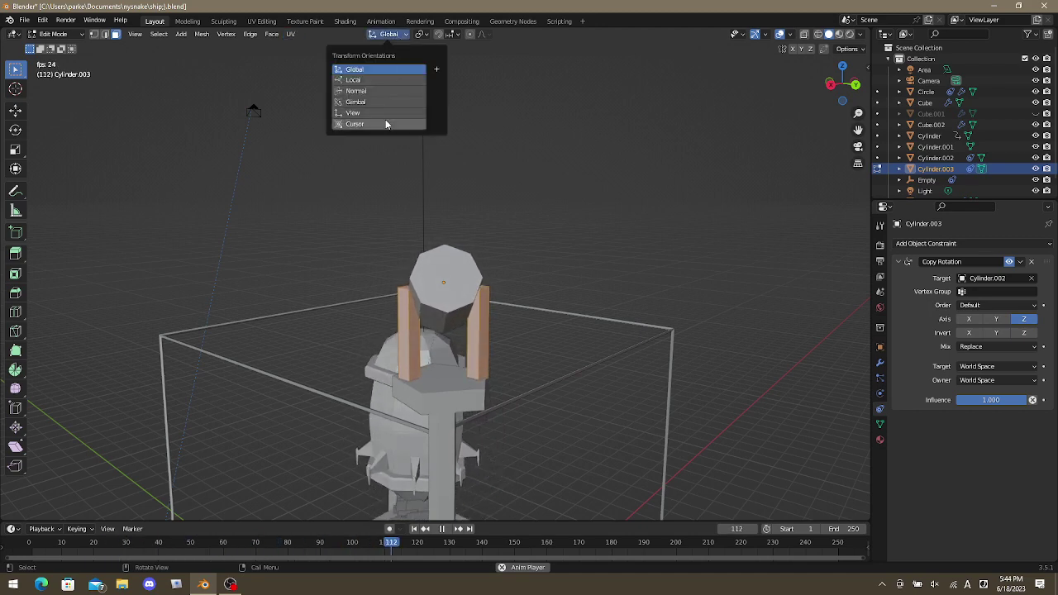
pyautogui.click(425, 36)
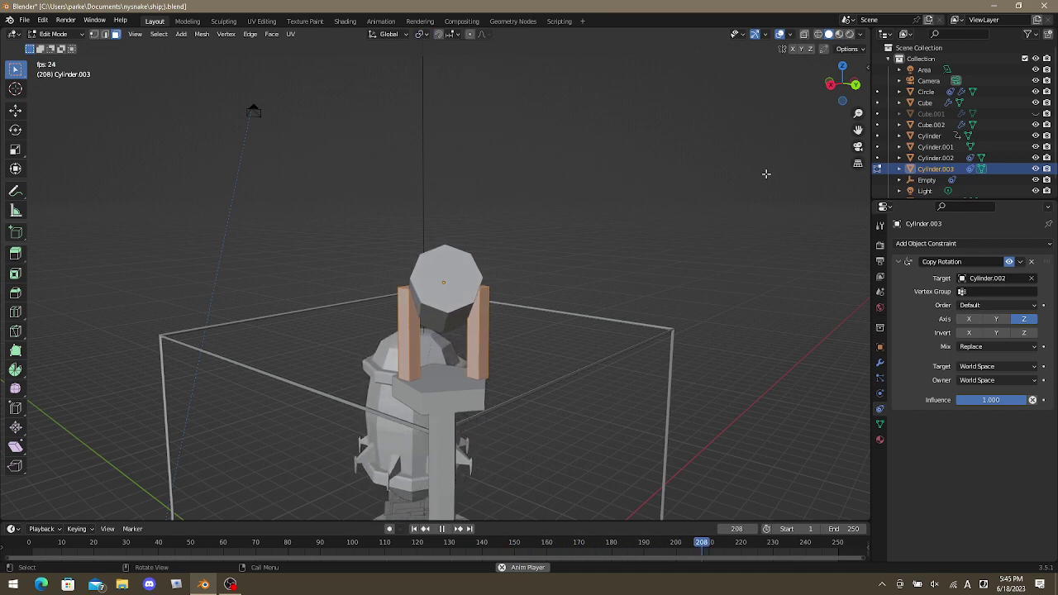
pyautogui.press('n')
pyautogui.click(864, 89)
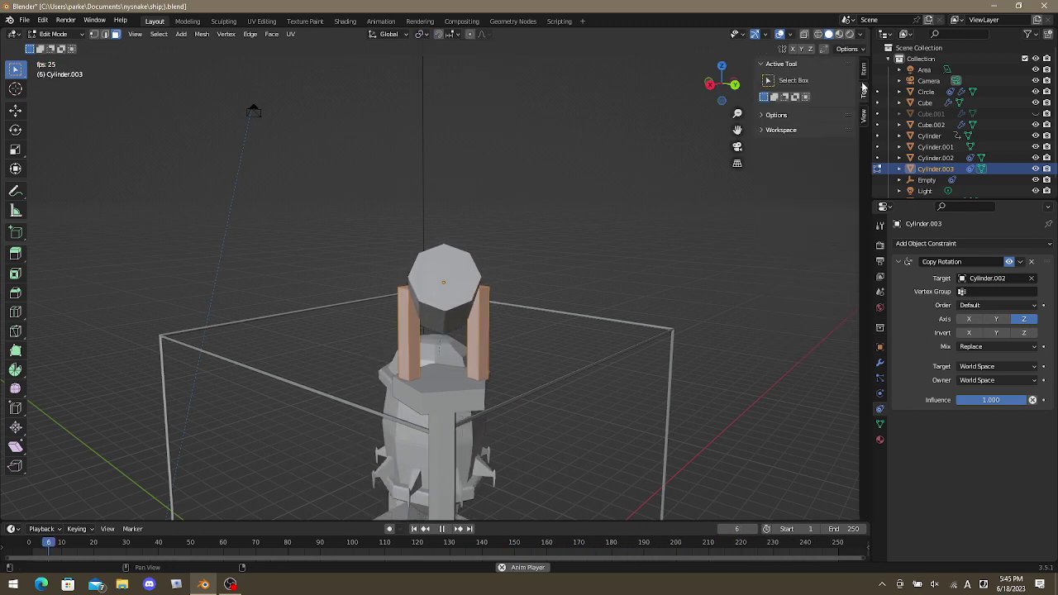
pyautogui.click(778, 116)
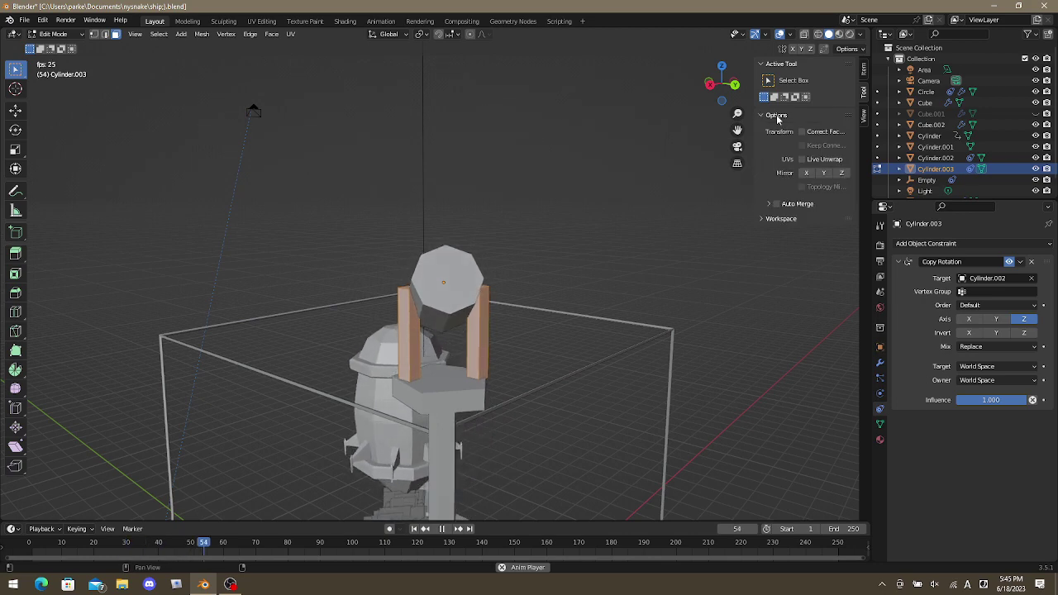
pyautogui.click(776, 116)
# Activate the Cursor tool, keep its View orientation, and place the 3D cursor on the platform between the two posts.
pyautogui.click(21, 92)
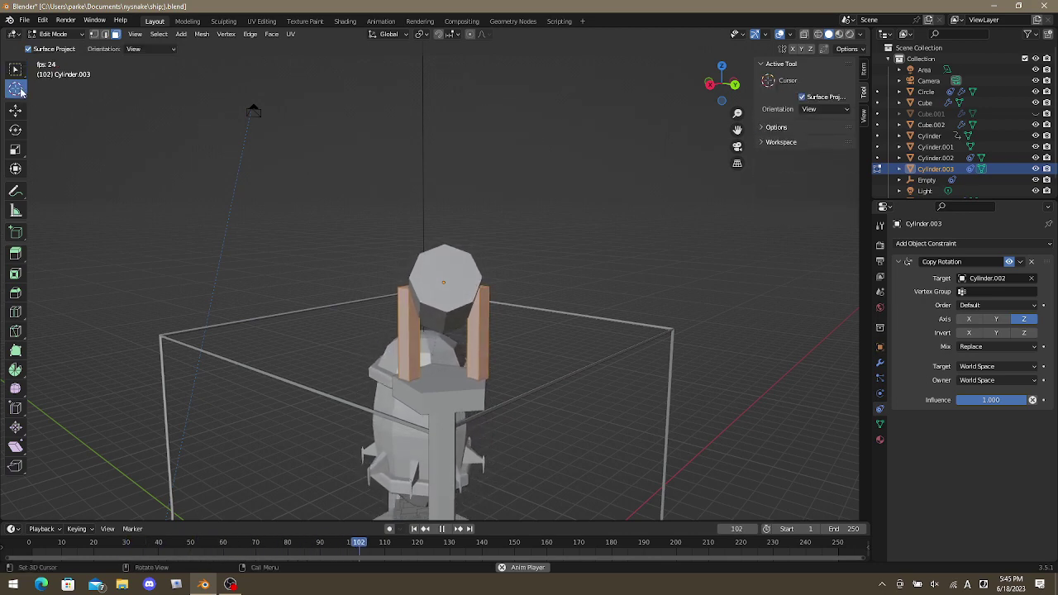
pyautogui.click(150, 50)
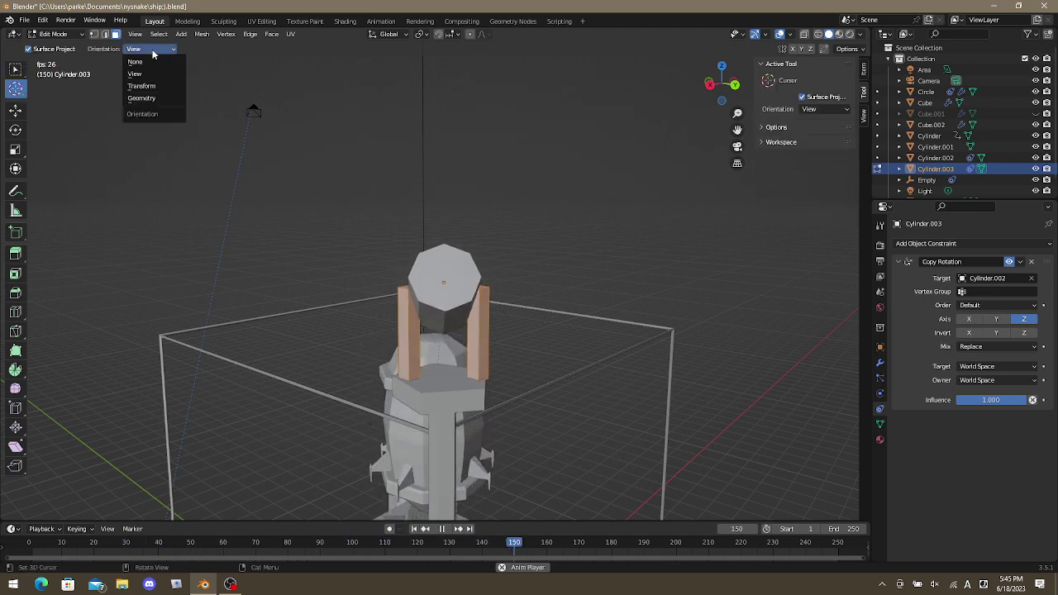
pyautogui.click(154, 53)
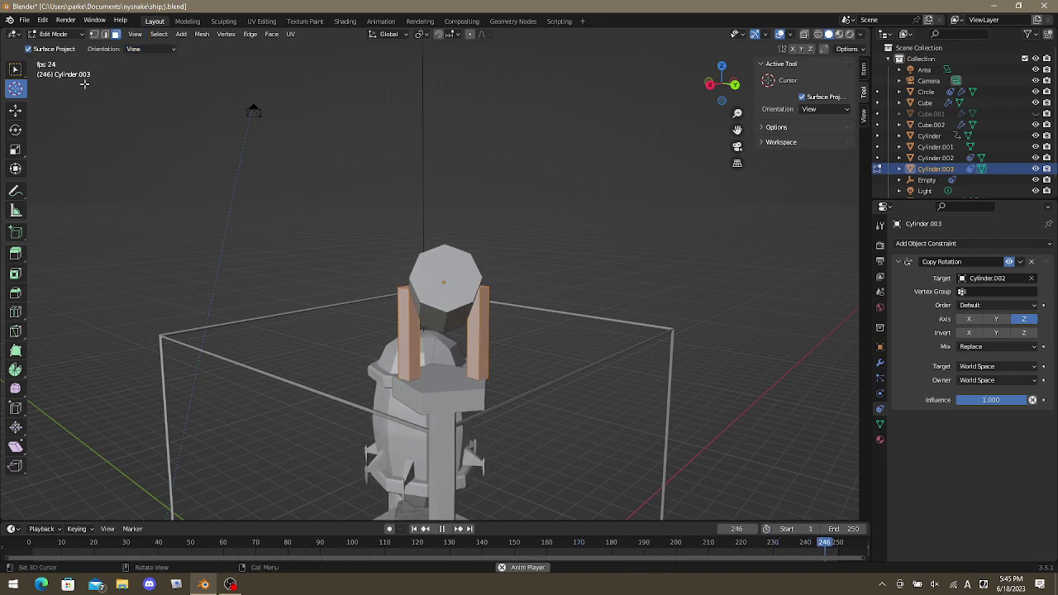
pyautogui.click(443, 378)
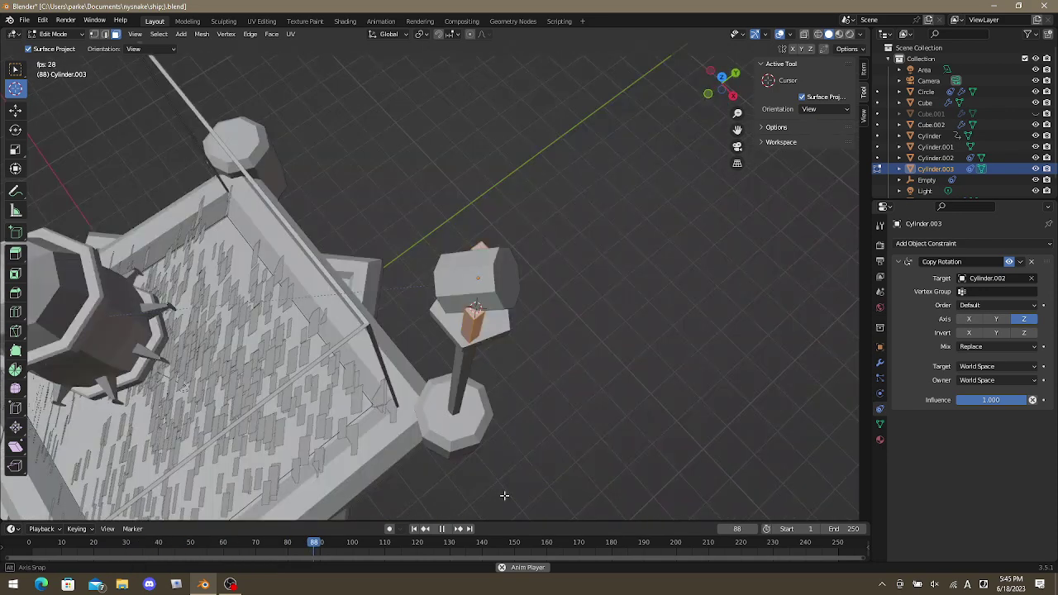
# Examine the Cursor tool's options, its orientation choices and the mesh and face commands for precise cursor placement.
pyautogui.click(763, 129)
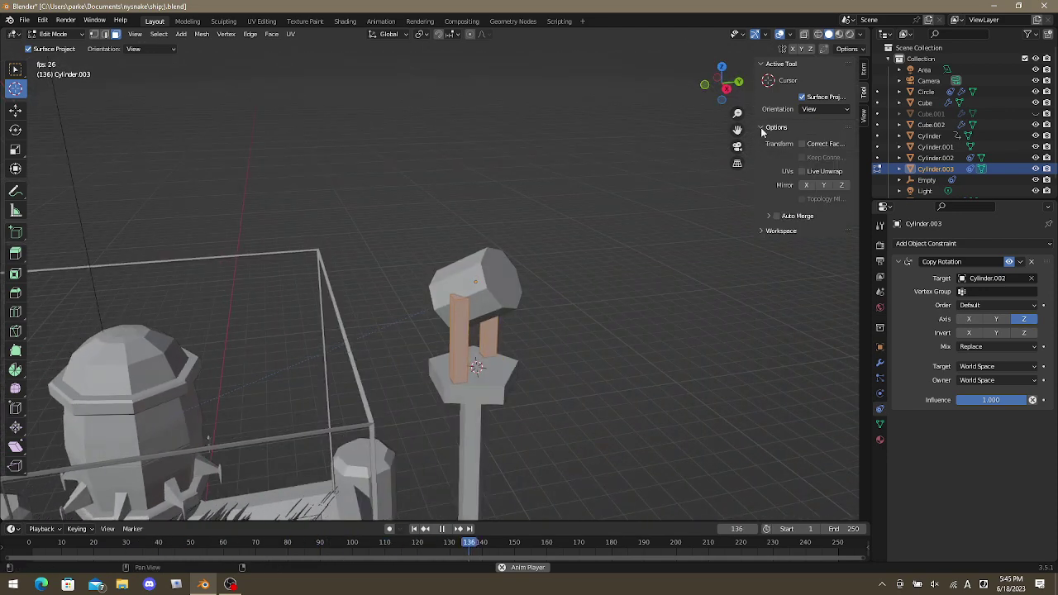
pyautogui.click(769, 129)
pyautogui.click(814, 109)
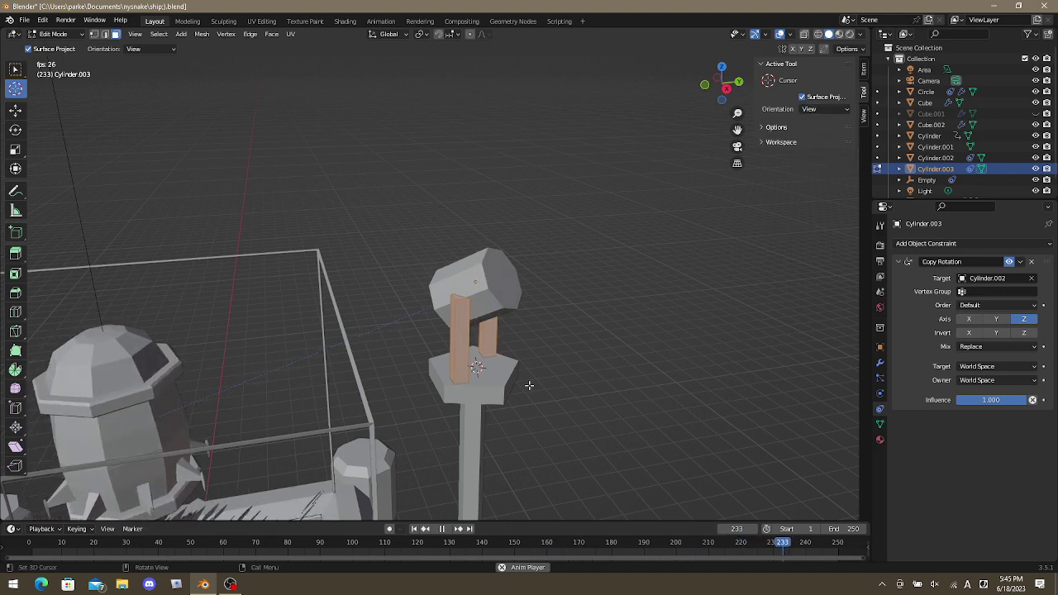
pyautogui.click(169, 51)
pyautogui.click(165, 34)
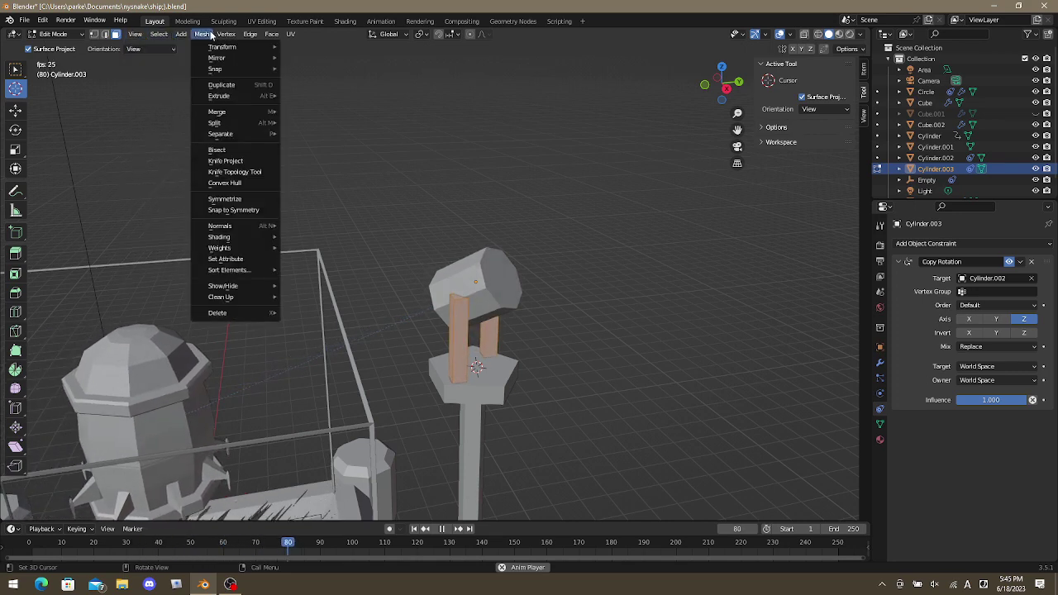
pyautogui.click(158, 34)
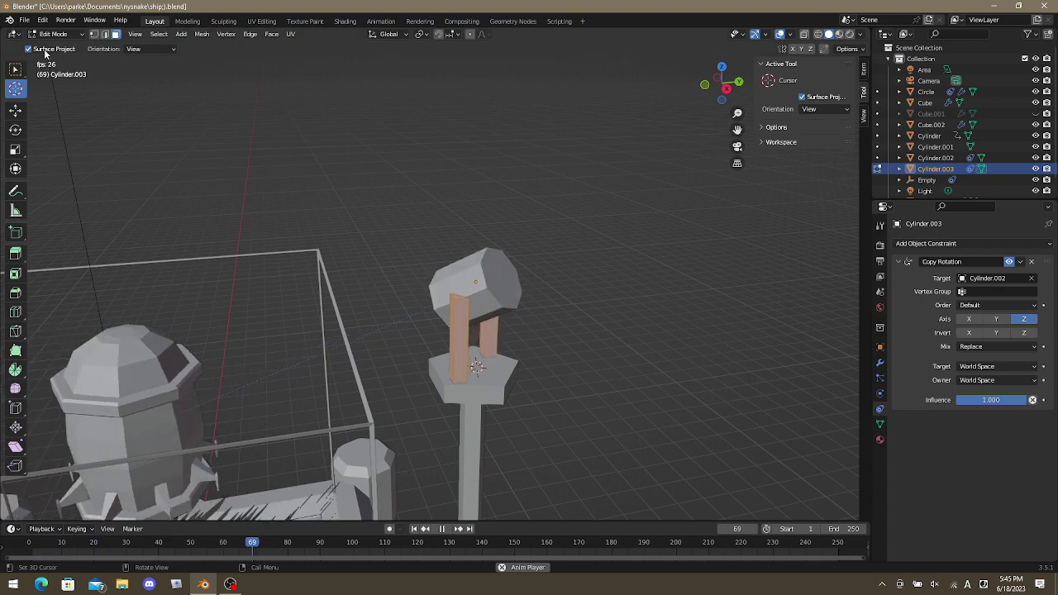
pyautogui.rightClick(467, 358)
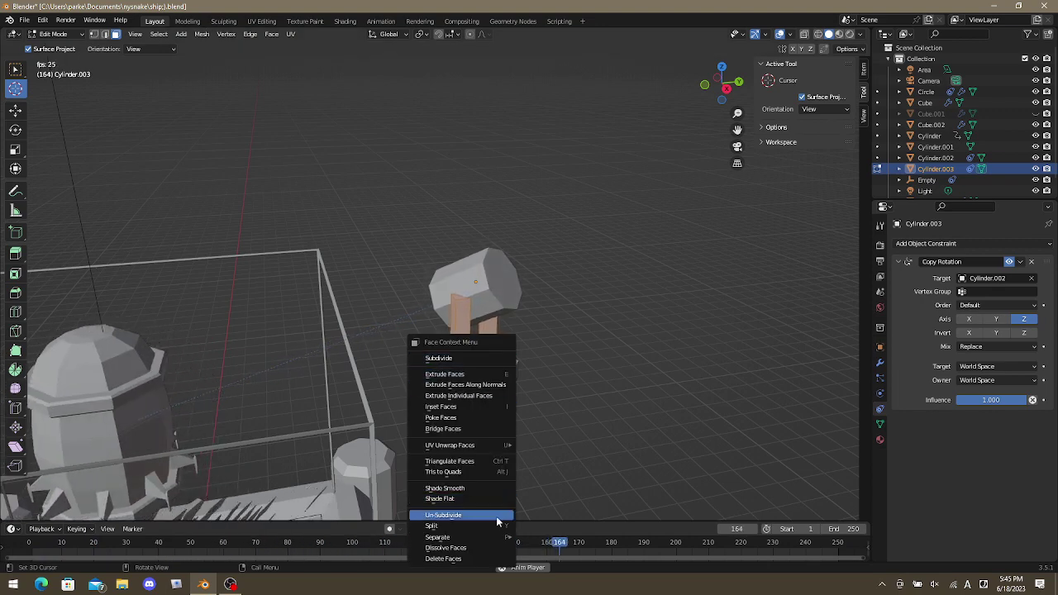
# Reposition the 3D cursor freehand, first onto the platform between the posts and finally to the upper end of one post.
pyautogui.moveTo(580, 340); pyautogui.dragTo(522, 354)
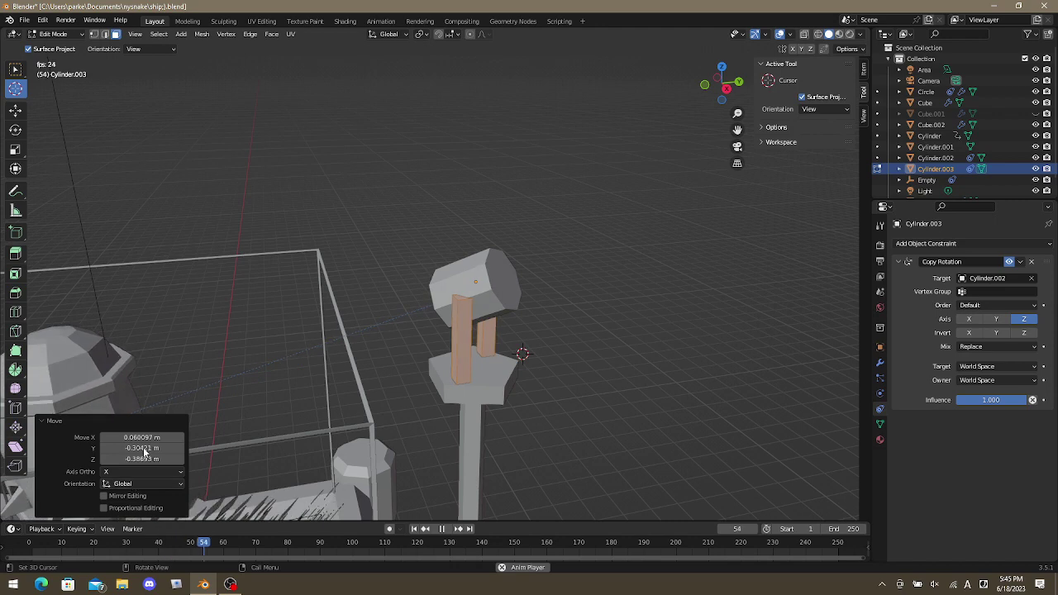
pyautogui.moveTo(203, 463); pyautogui.dragTo(472, 357)
pyautogui.moveTo(585, 389); pyautogui.dragTo(440, 376, button='middle')
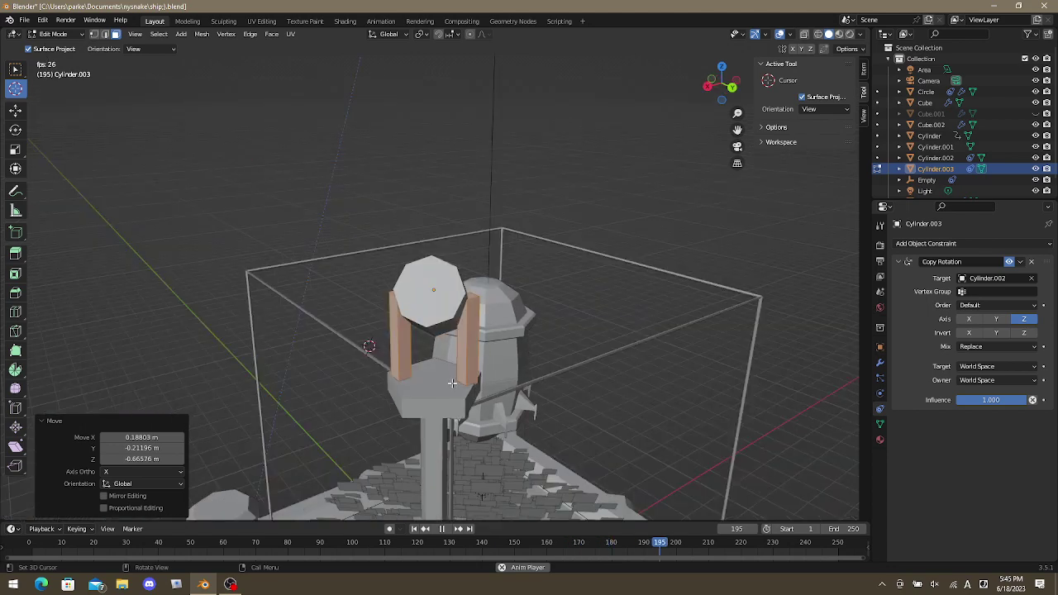
pyautogui.click(436, 376)
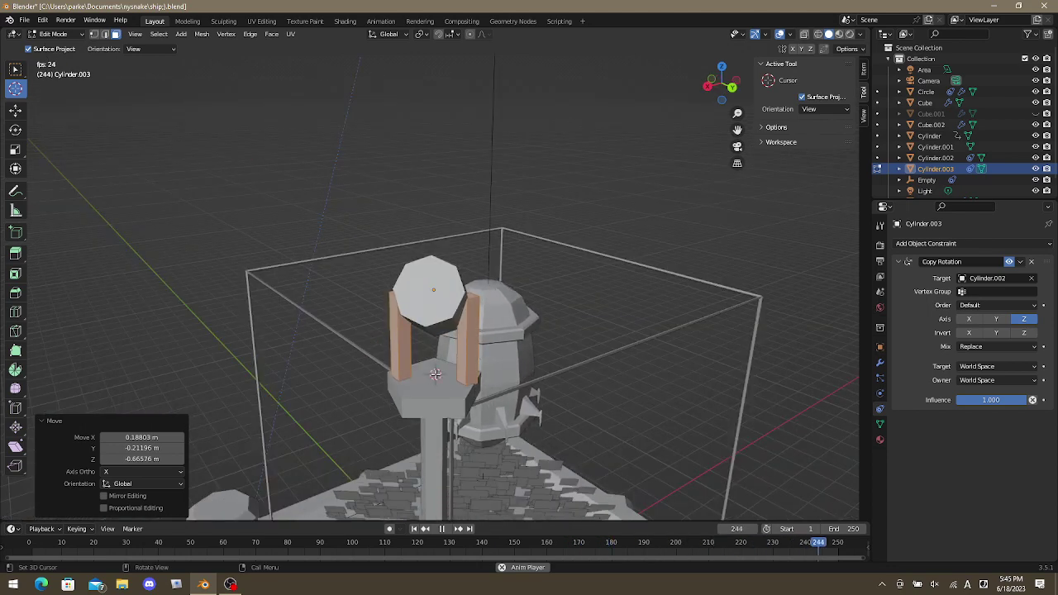
pyautogui.moveTo(451, 378); pyautogui.dragTo(507, 357)
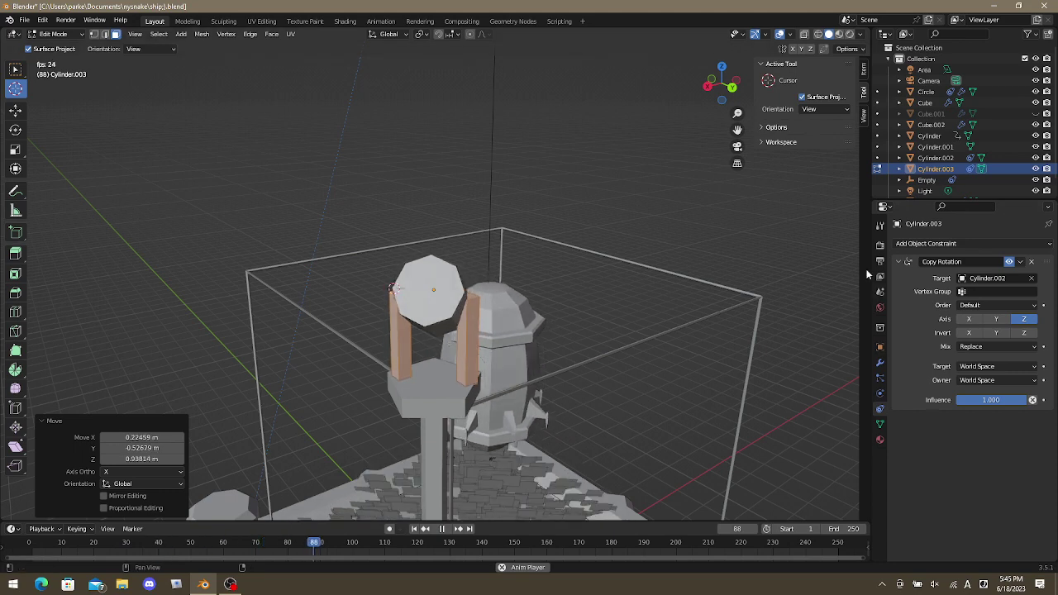
# Set the X offset of the last 3D cursor move to 3 m.
pyautogui.click(881, 349)
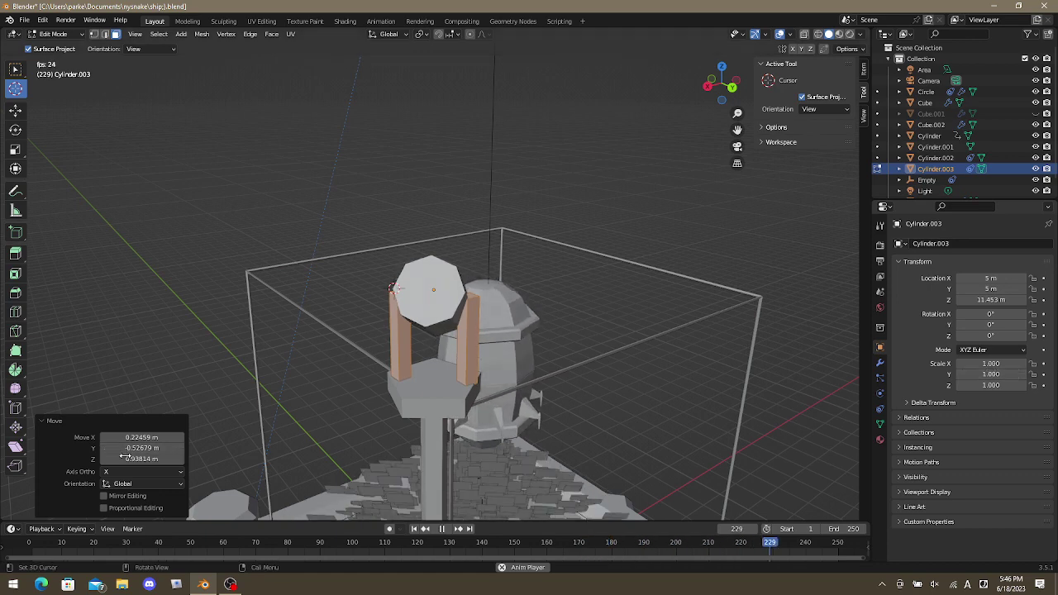
pyautogui.click(151, 437)
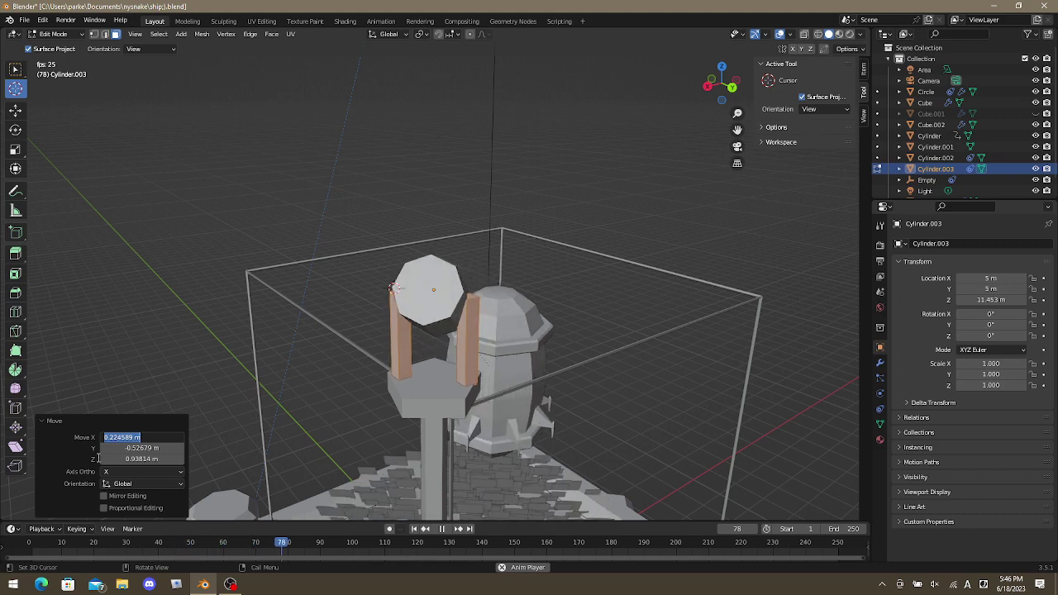
pyautogui.write('3')
pyautogui.press('Return')
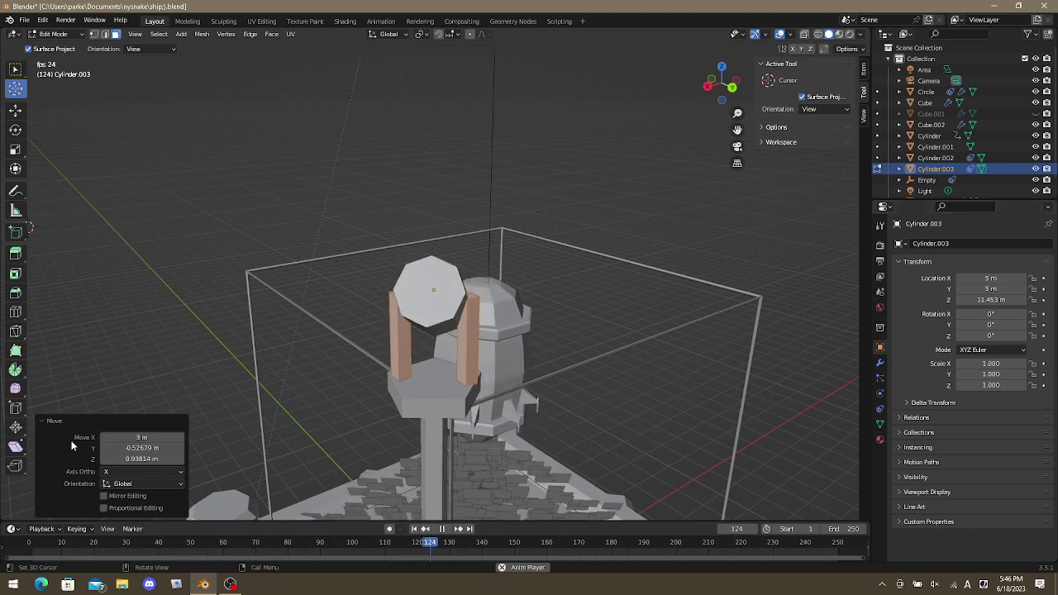
pyautogui.click(136, 437)
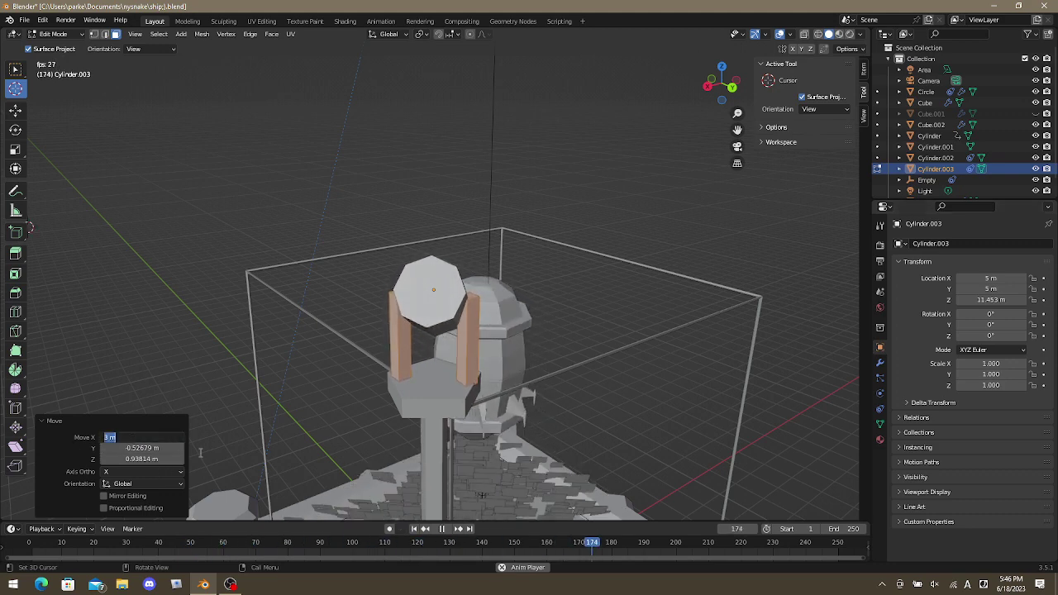
pyautogui.press('Return')
# Look through the tool, workspace and transform settings for numeric cursor placement and display the 3D cursor's location fields.
pyautogui.click(776, 126)
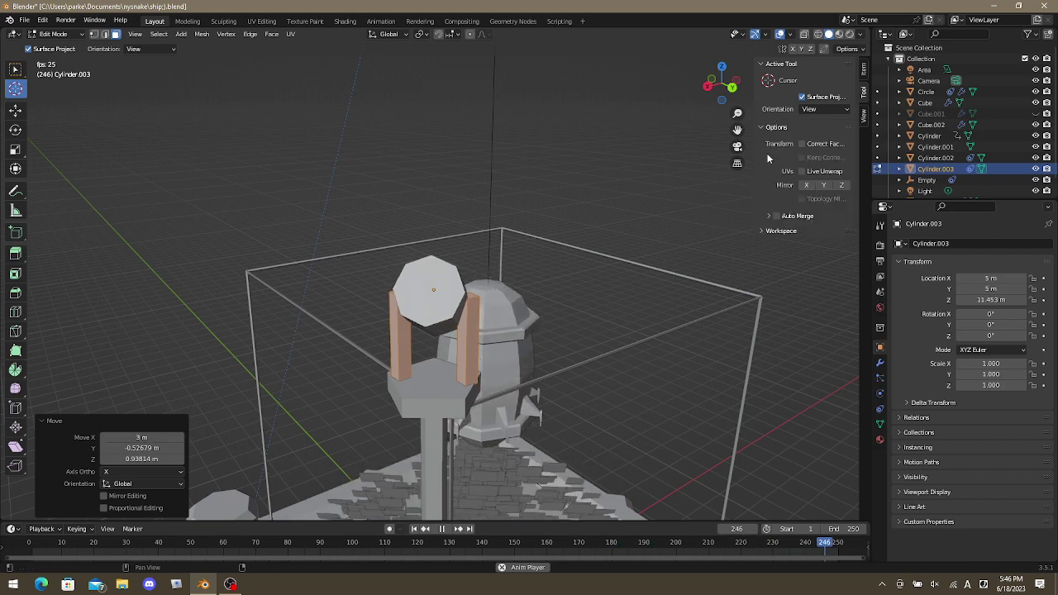
pyautogui.click(765, 232)
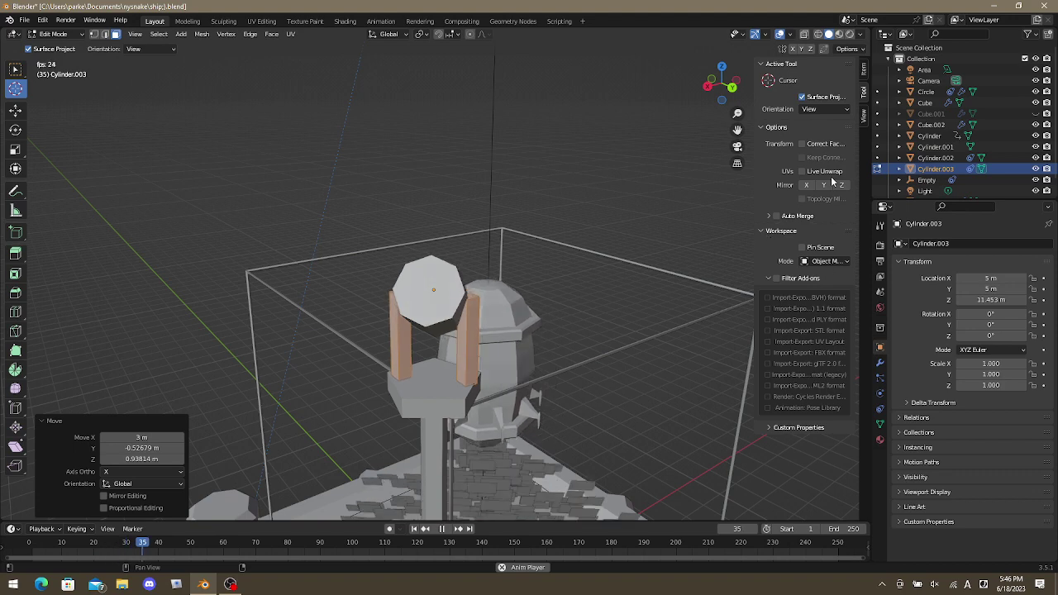
pyautogui.click(771, 128)
pyautogui.click(762, 144)
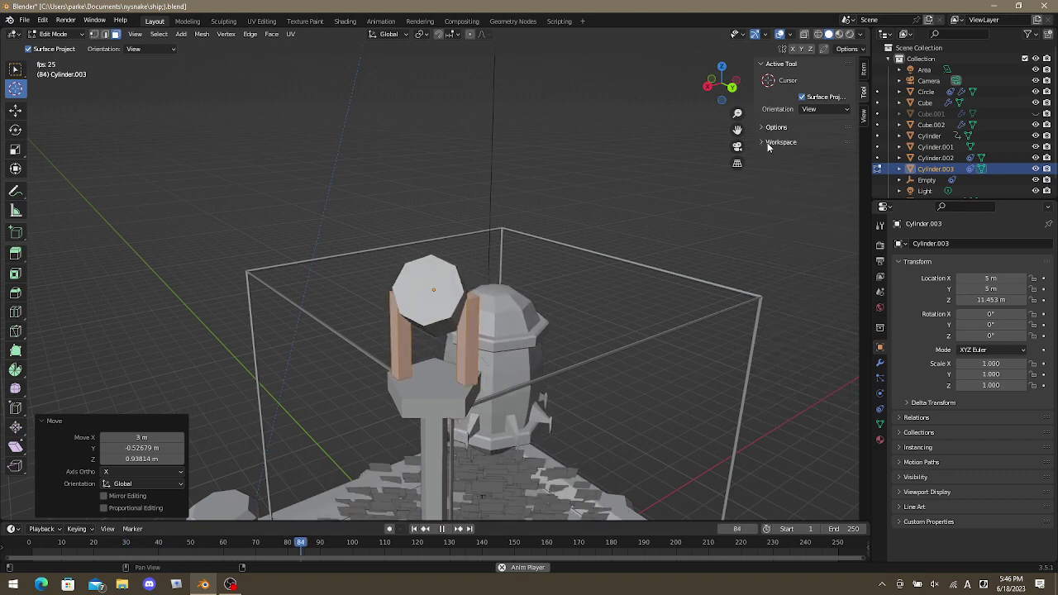
pyautogui.click(864, 74)
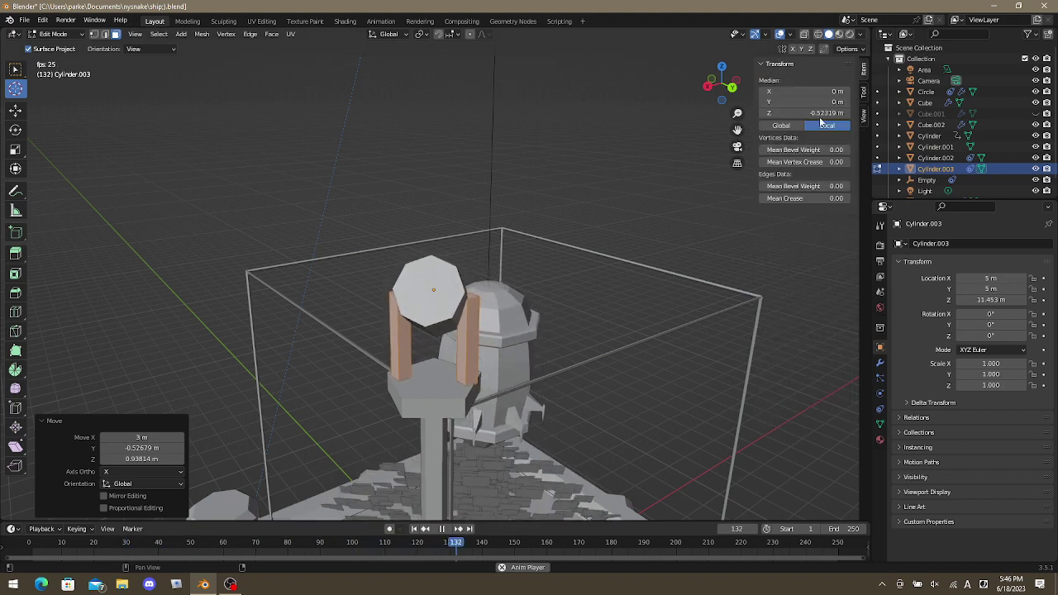
pyautogui.moveTo(819, 113); pyautogui.dragTo(844, 113)
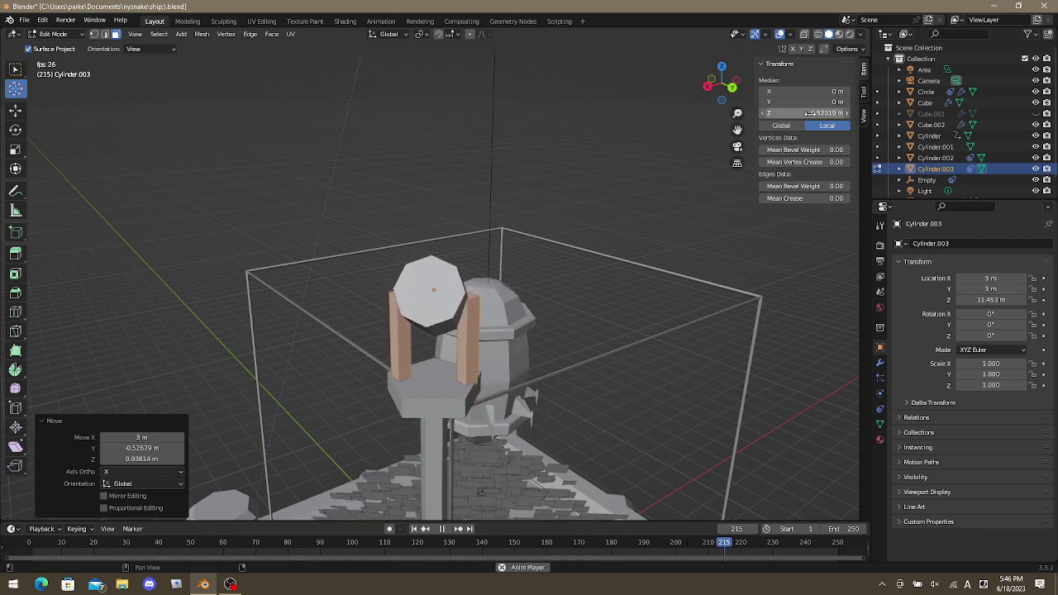
pyautogui.click(865, 96)
pyautogui.click(865, 116)
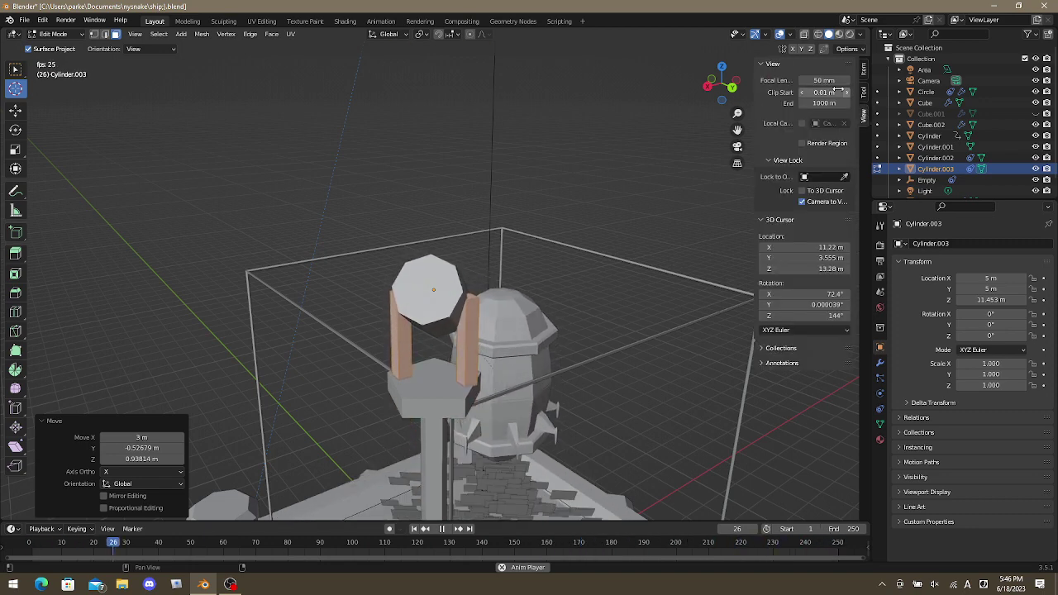
# Set the 3D cursor's location to X 5 m, Y 5 m and Z 11 m.
pyautogui.click(808, 246)
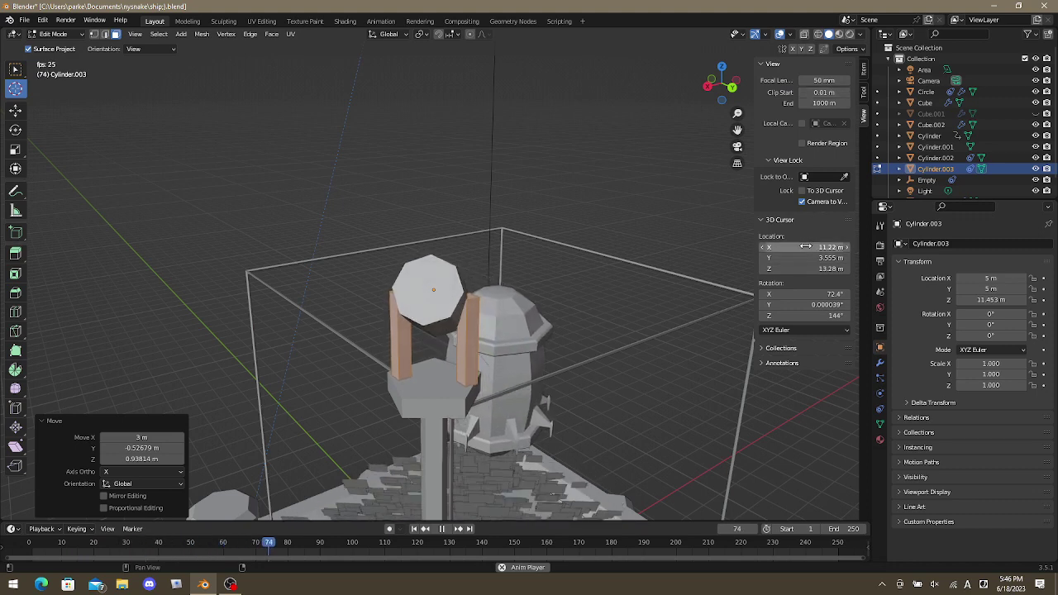
pyautogui.write('5')
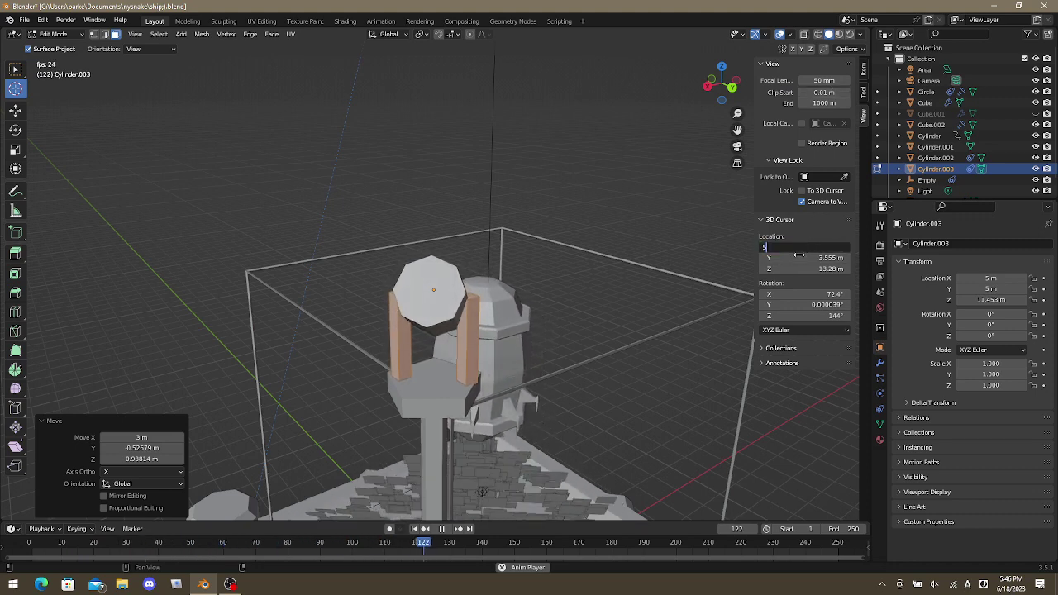
pyautogui.press('Tab')
pyautogui.write('5')
pyautogui.press('Return')
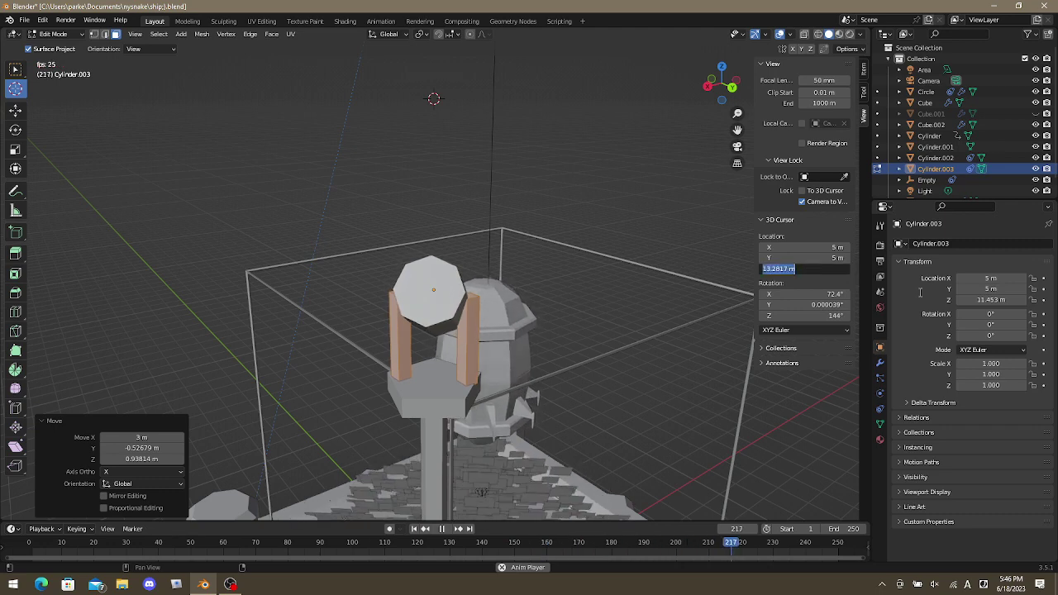
pyautogui.write('11')
pyautogui.press('Return')
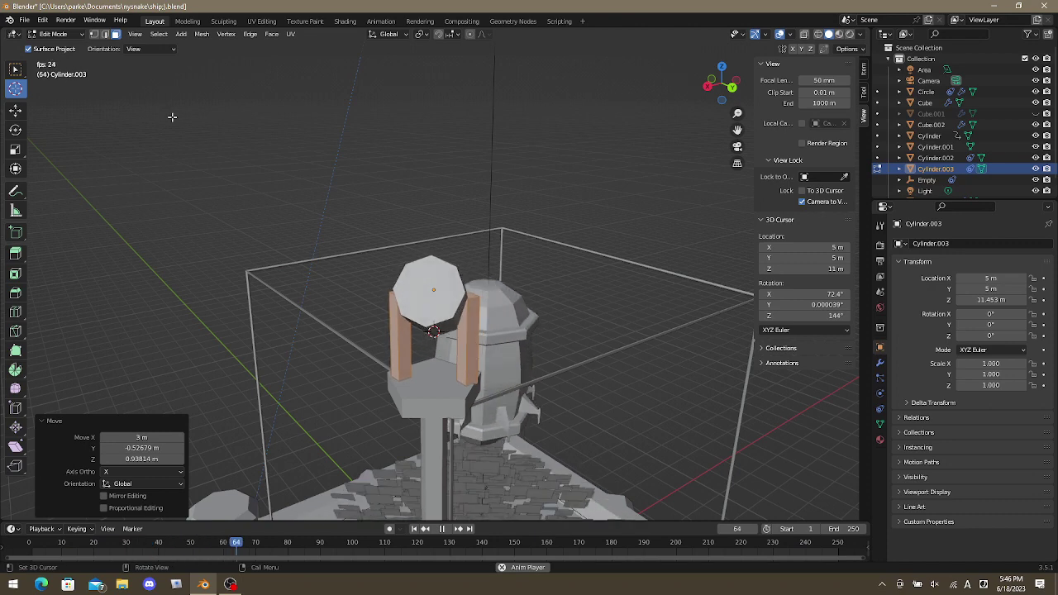
# Add a cylinder with 8 vertices at the 3D cursor within the bracket mesh.
pyautogui.hotkey('shift', 'a')
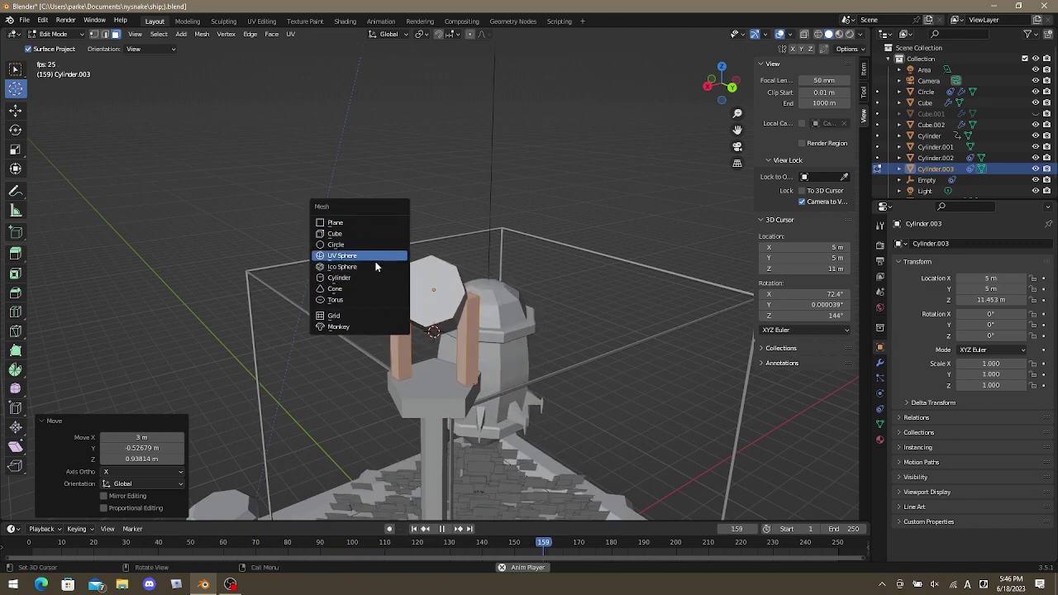
pyautogui.click(372, 279)
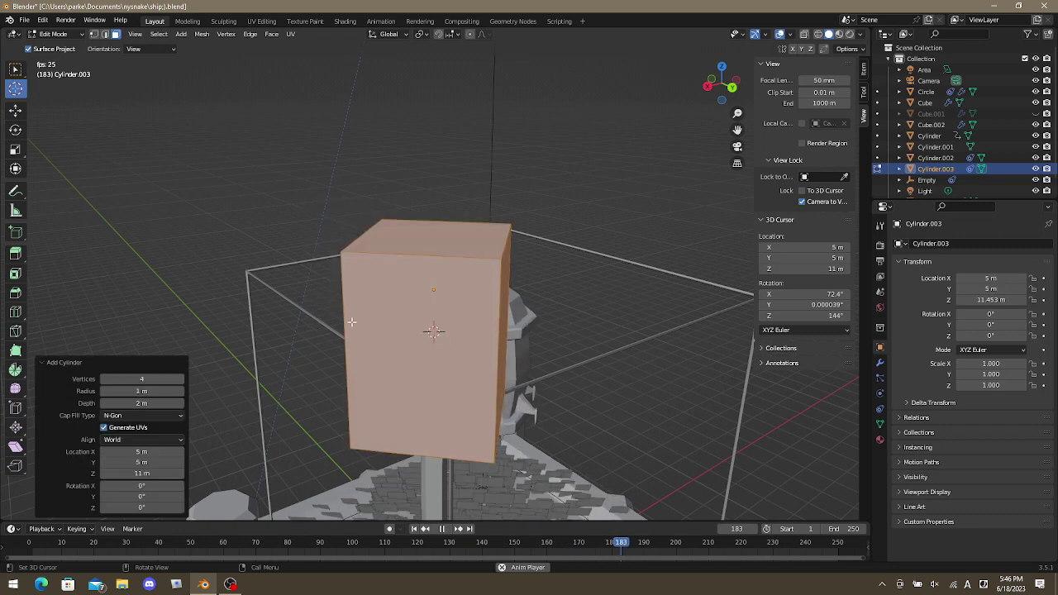
pyautogui.click(181, 379)
pyautogui.click(181, 379)
pyautogui.click(183, 379)
pyautogui.click(183, 379)
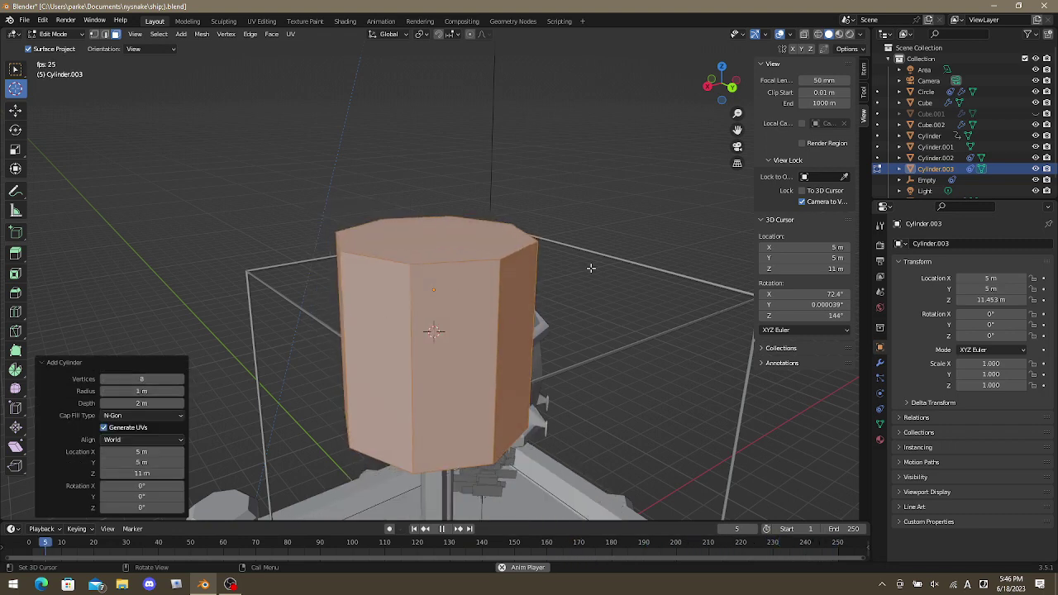
pyautogui.press('Tab')
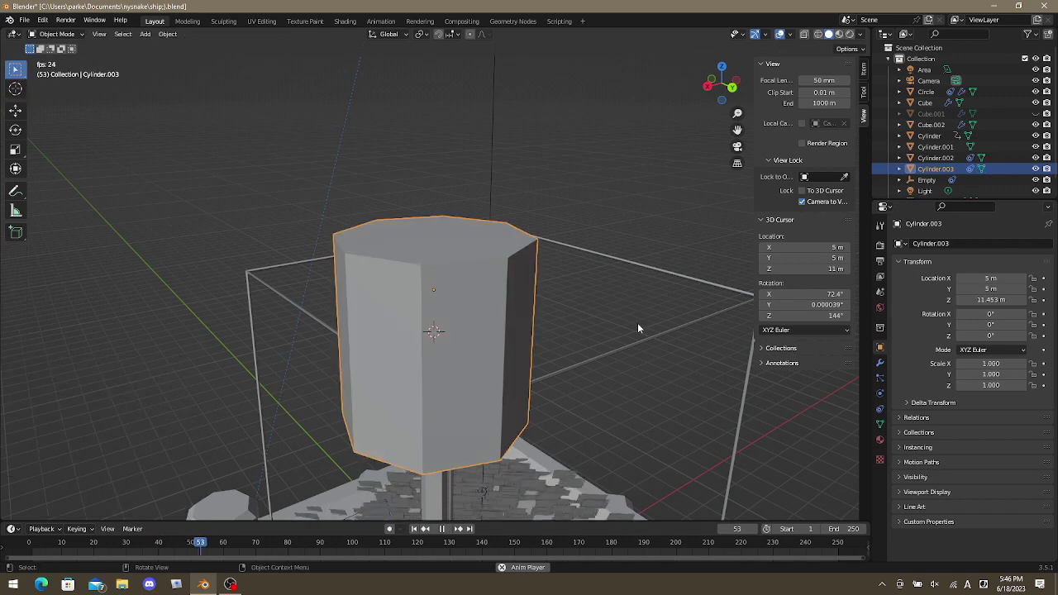
# Flatten the new cylinder into a thin disc by scaling it along Z to about 0.061.
pyautogui.press('Tab')
pyautogui.press('s')
pyautogui.hotkey('shift', 'z')
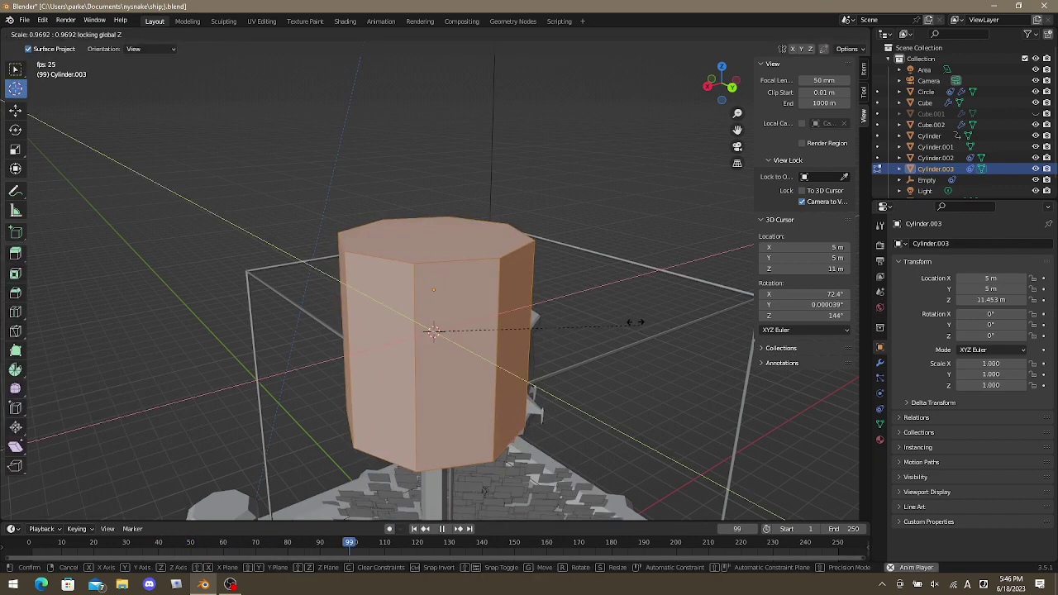
pyautogui.press('z')
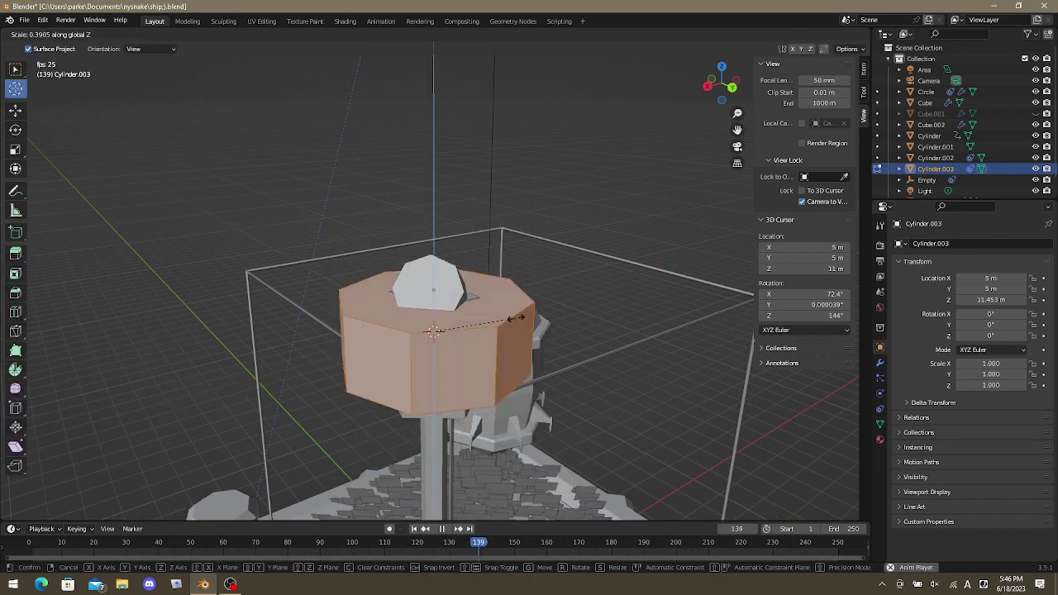
pyautogui.press('Return')
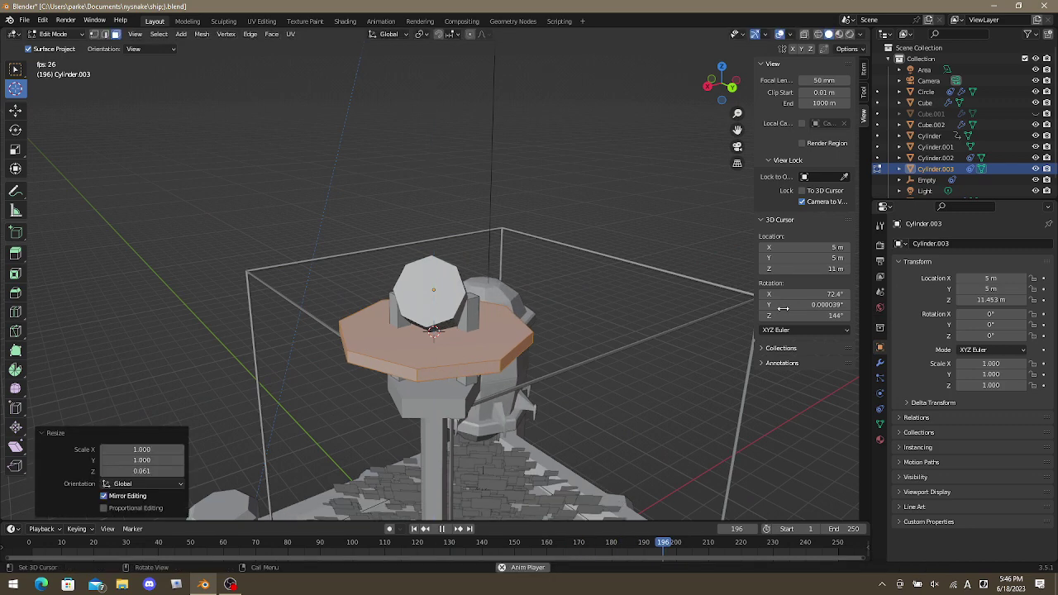
# Reset the 3D cursor's location to 0 m on all axes and return to the Select Box tool.
pyautogui.click(814, 248)
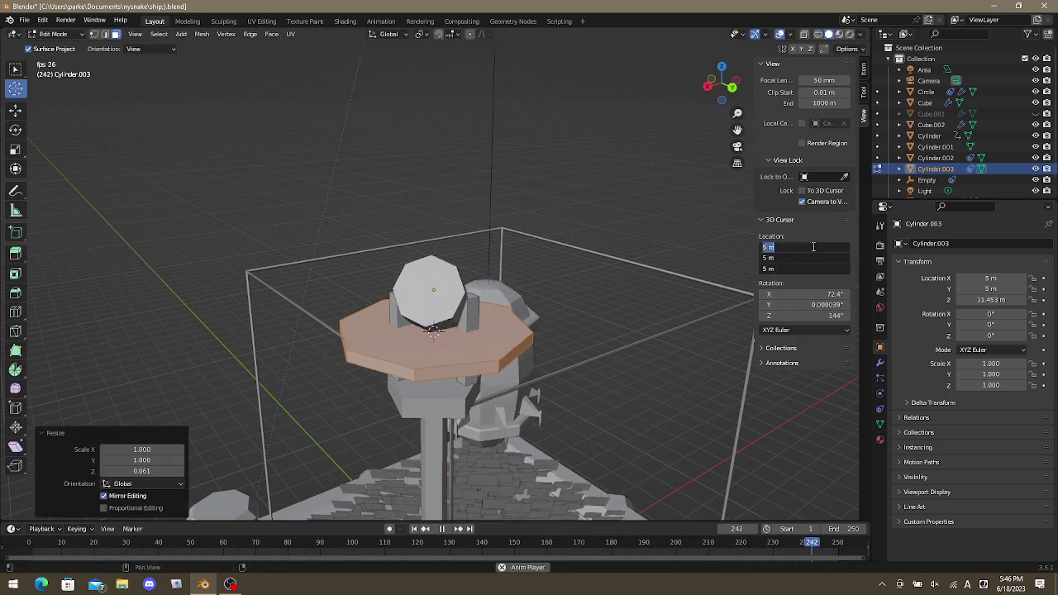
pyautogui.press('Return')
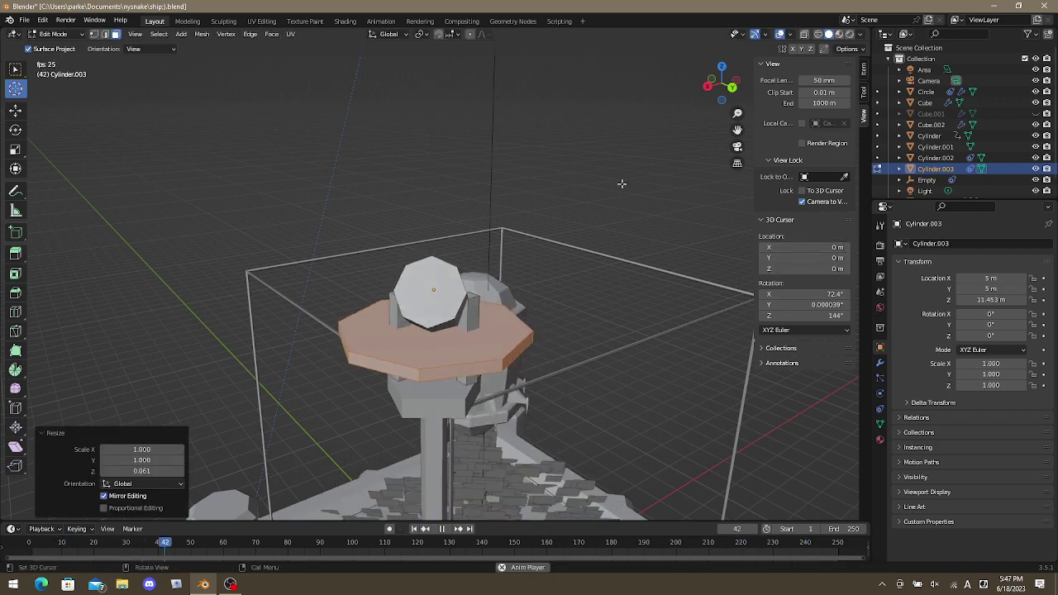
pyautogui.press('n')
pyautogui.click(15, 70)
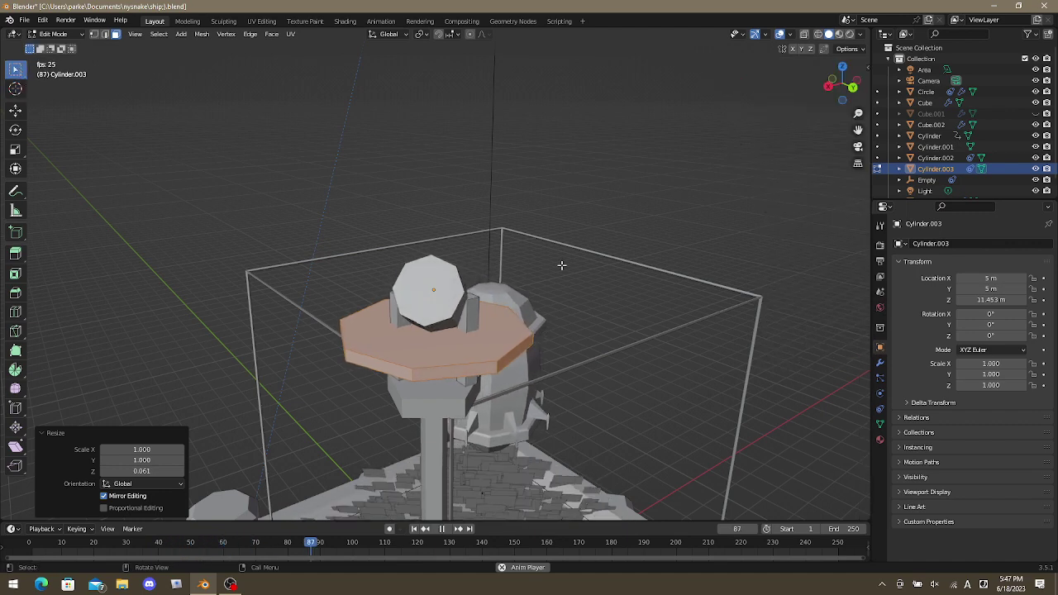
# Lower the disc about 0.53 m along Z so it rests on the pole's platform beneath the brackets.
pyautogui.scroll(3, 571, 296)
pyautogui.moveTo(571, 296); pyautogui.dragTo(587, 236, button='middle')
pyautogui.press('g')
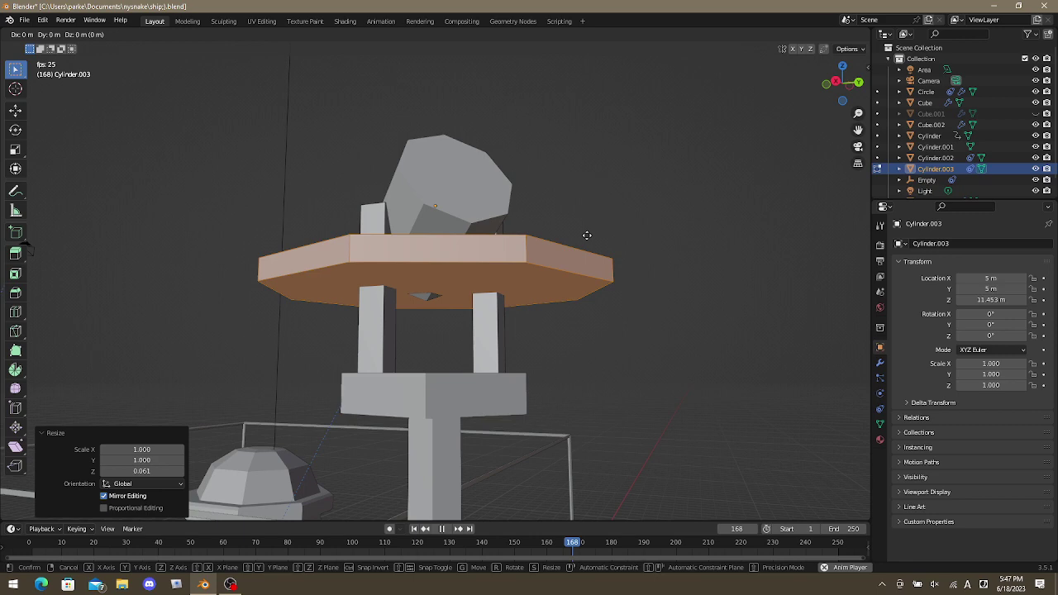
pyautogui.press('z')
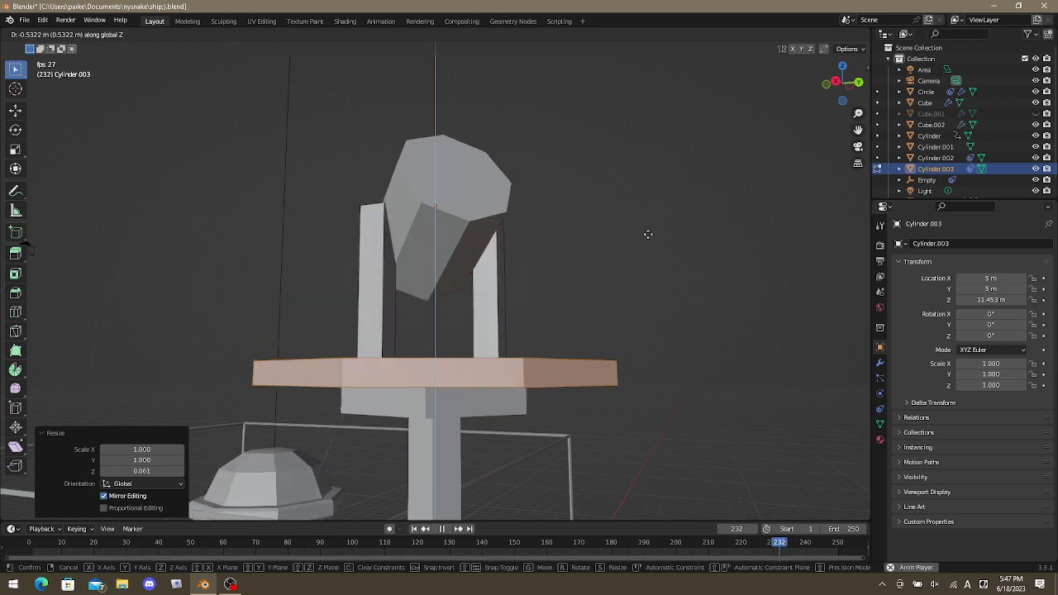
pyautogui.click(648, 234)
# Shrink the disc horizontally, keeping its thickness, until it only slightly overhangs the pole's platform, and deselect it.
pyautogui.moveTo(640, 191); pyautogui.dragTo(756, 347, button='middle')
pyautogui.press('s')
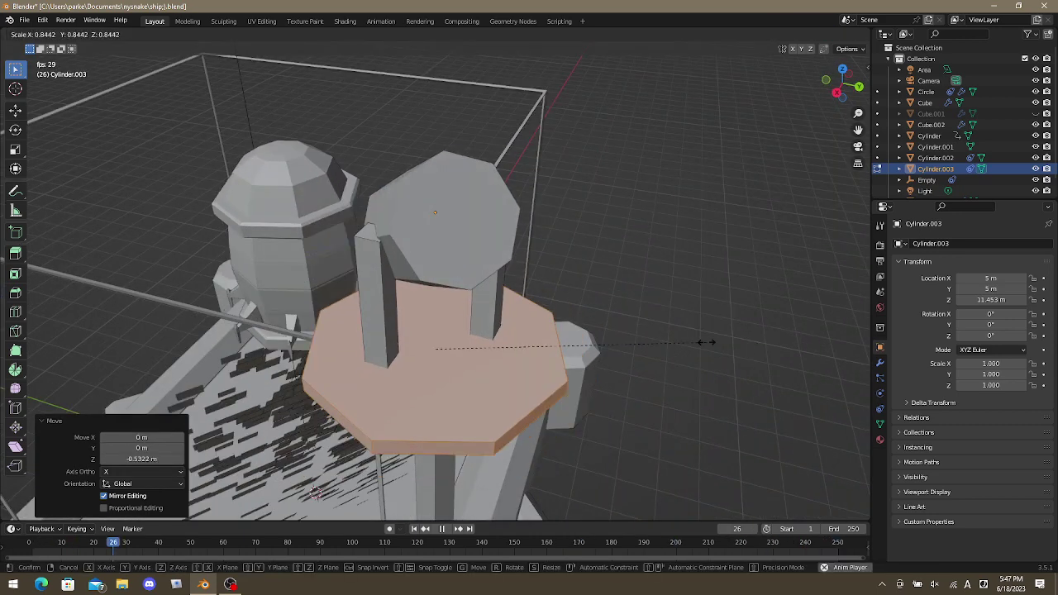
pyautogui.hotkey('shift', 'z')
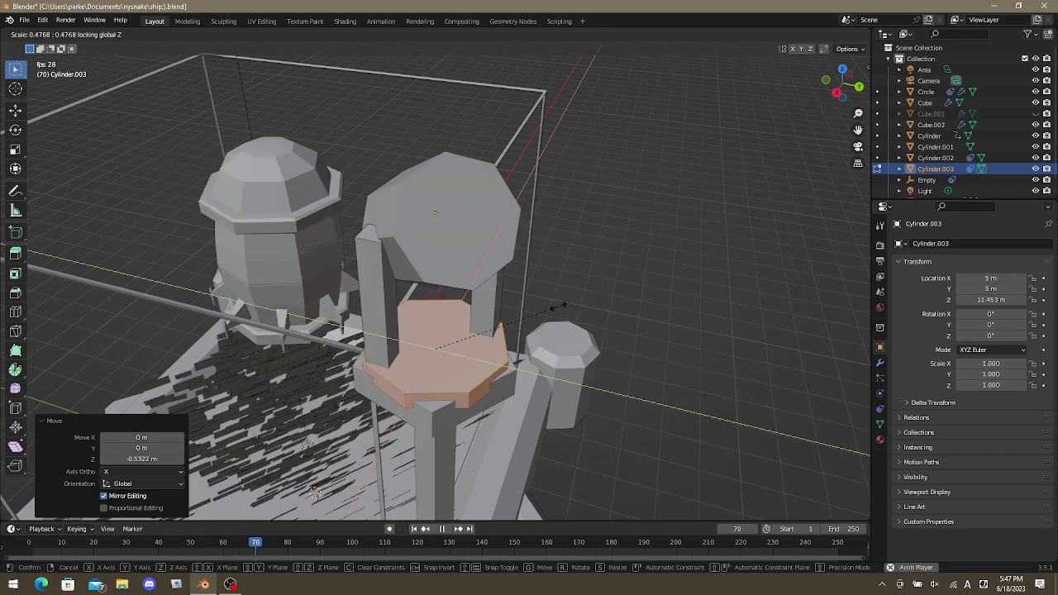
pyautogui.click(589, 296)
pyautogui.moveTo(588, 295); pyautogui.dragTo(593, 262, button='middle')
pyautogui.scroll(-4, 593, 262)
pyautogui.hotkey('alt', 'a')
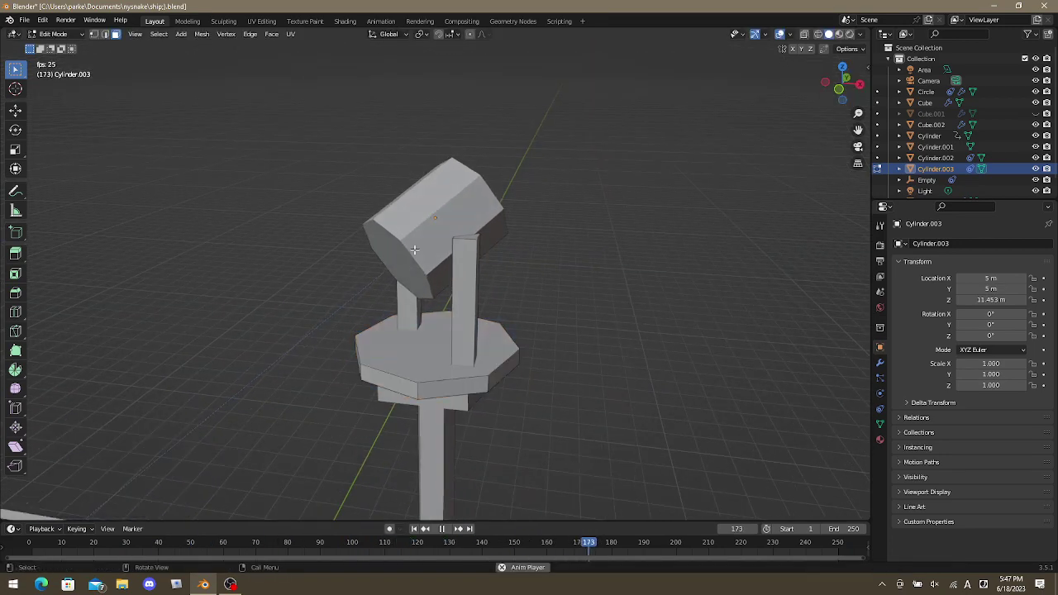
# Return to Object Mode, select the spotlight head and save the file.
pyautogui.press('Tab')
pyautogui.click(425, 219)
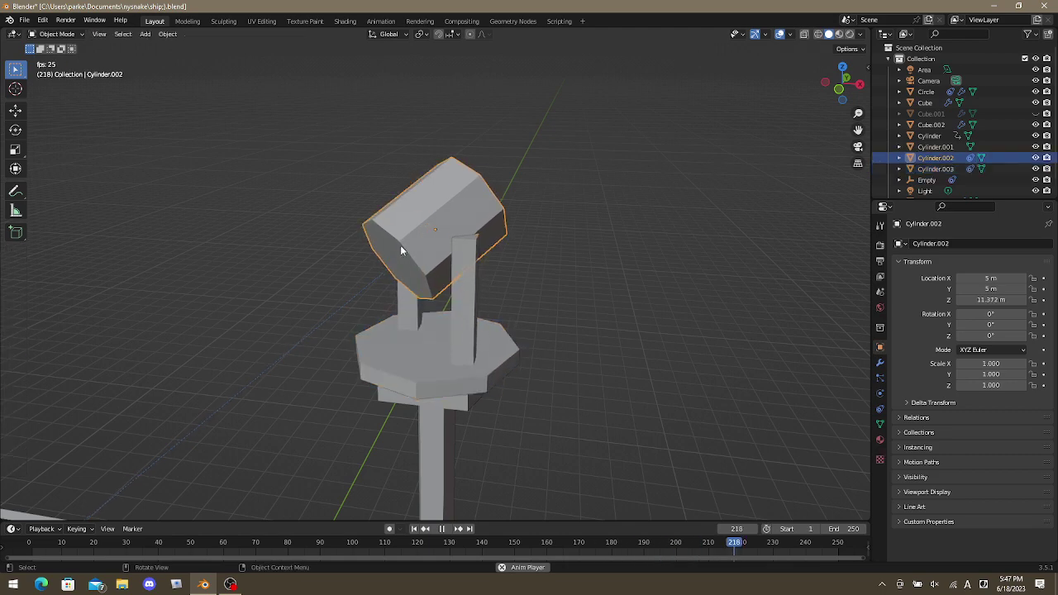
pyautogui.hotkey('ctrl', 's')
# Inset the head's front face by about 0.066 m and extrude it inward by about 0.085 m.
pyautogui.press('Tab')
pyautogui.moveTo(407, 265); pyautogui.dragTo(705, 278, button='middle')
pyautogui.click(420, 260)
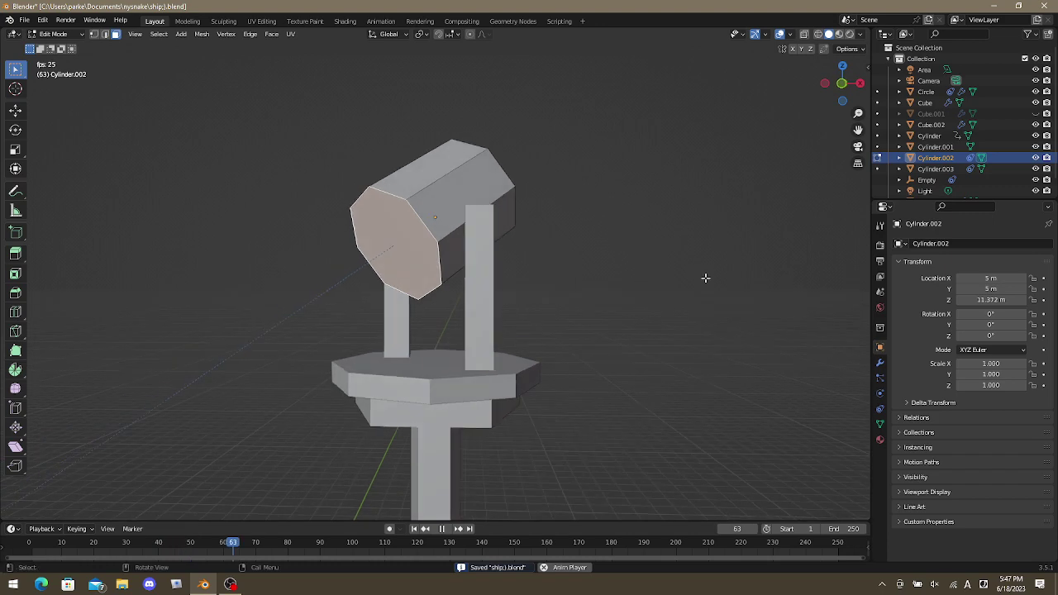
pyautogui.press('i')
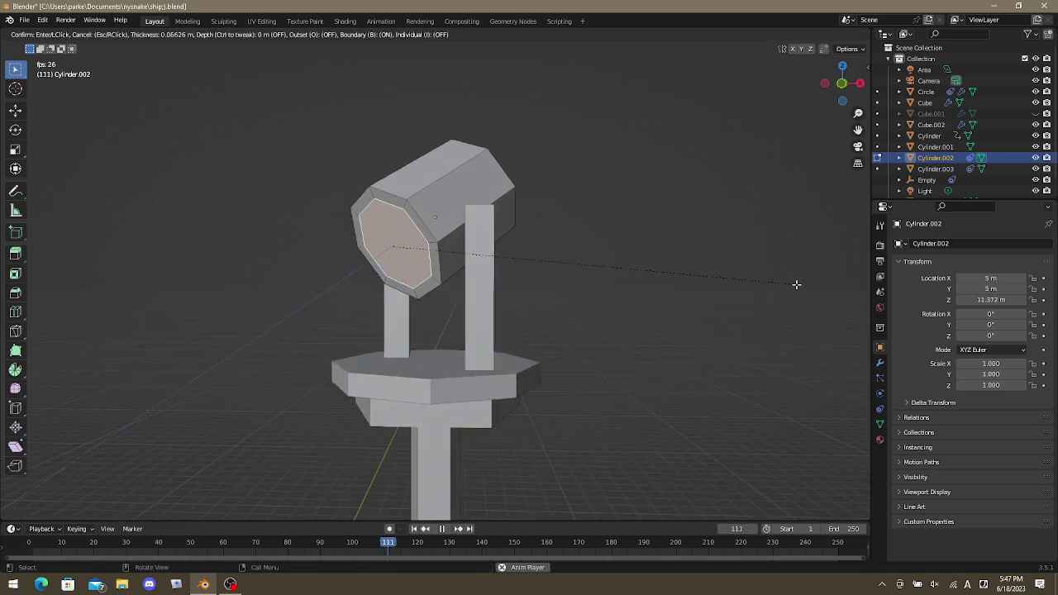
pyautogui.click(796, 285)
pyautogui.press('e')
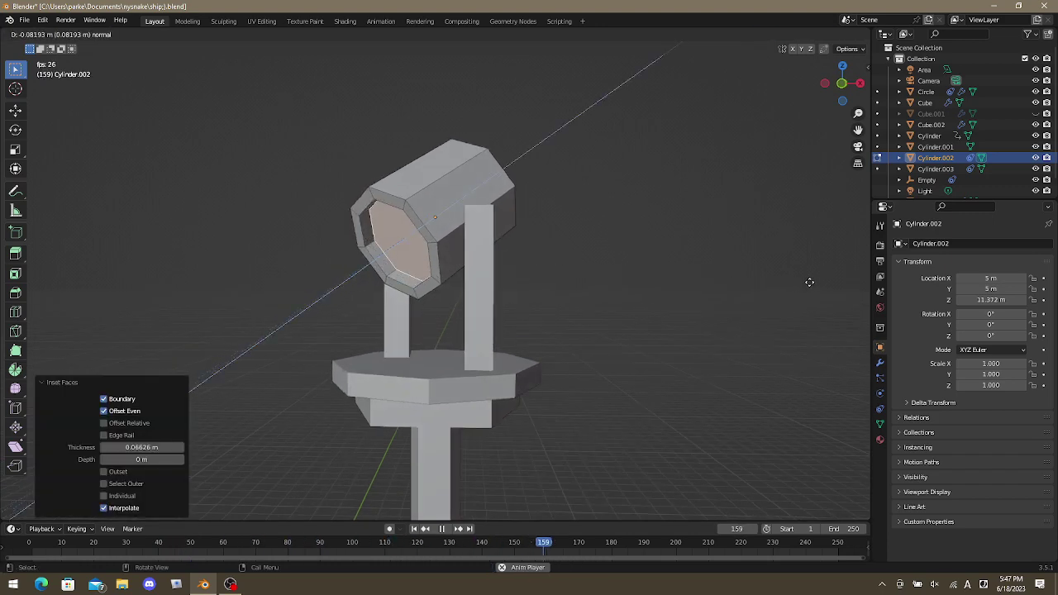
pyautogui.click(804, 283)
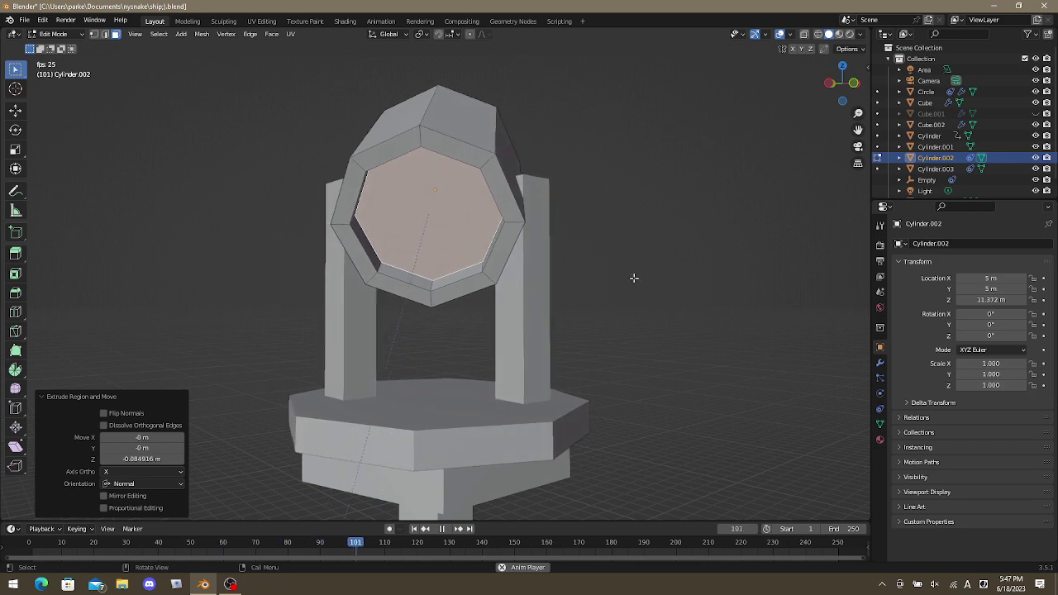
# Switch to Material Preview shading and add two new materials to the head, giving the second to the recessed front face.
pyautogui.moveTo(629, 277); pyautogui.dragTo(601, 382, button='middle')
pyautogui.press('`')
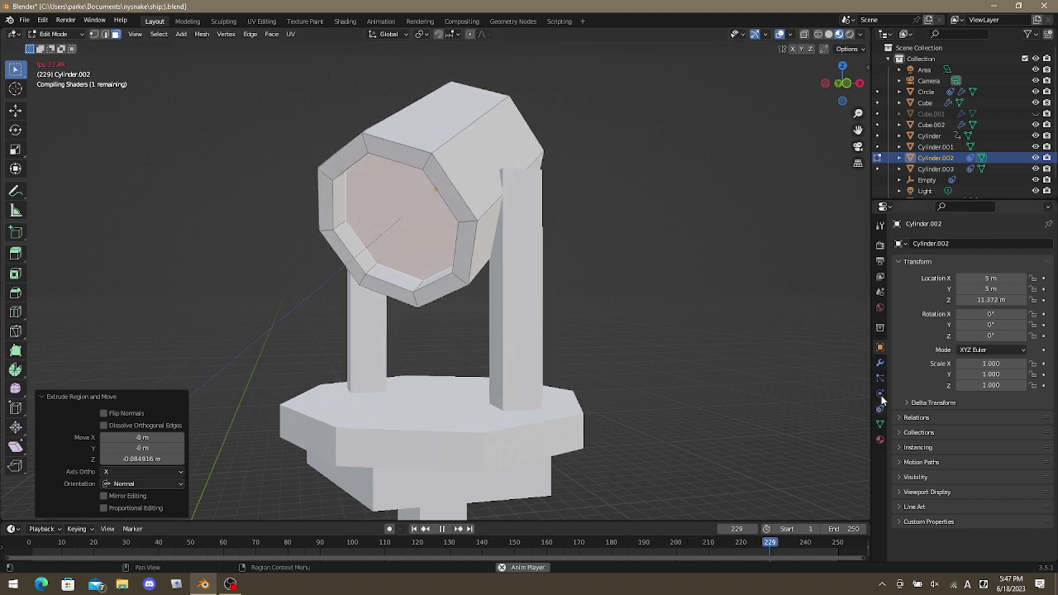
pyautogui.click(881, 440)
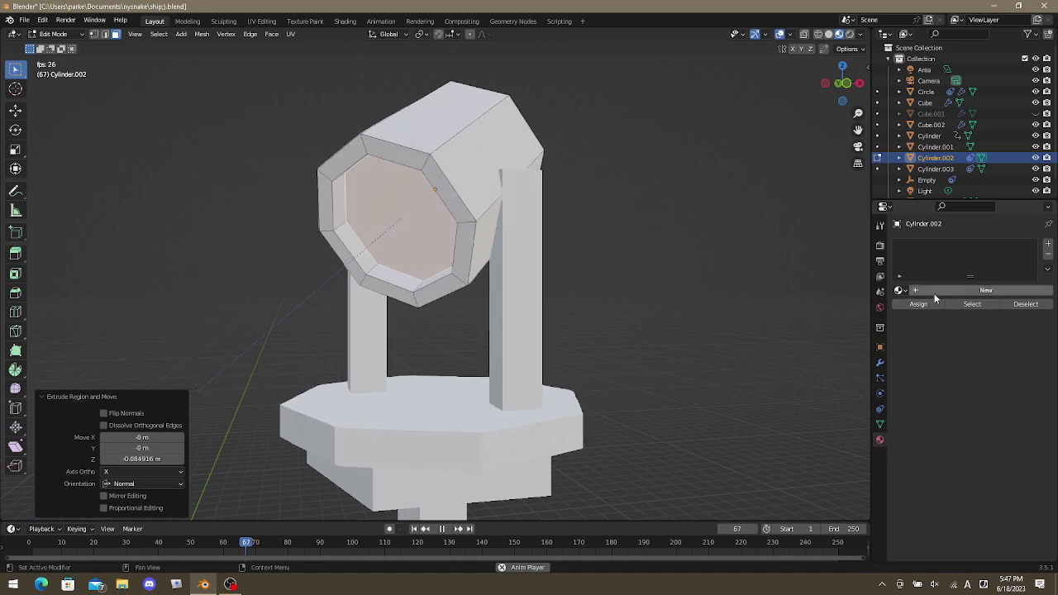
pyautogui.click(935, 293)
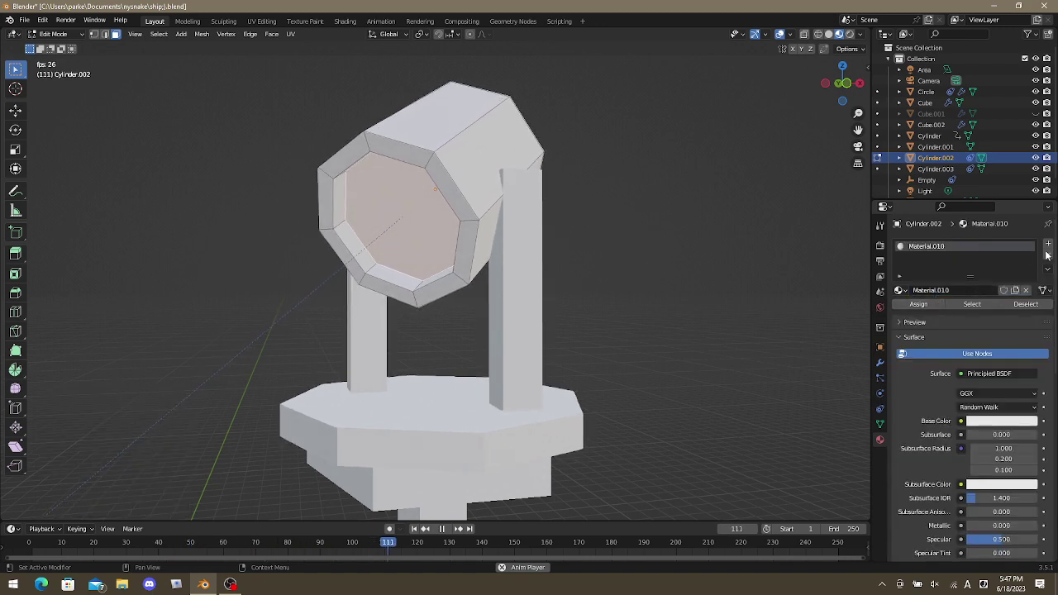
pyautogui.click(1048, 244)
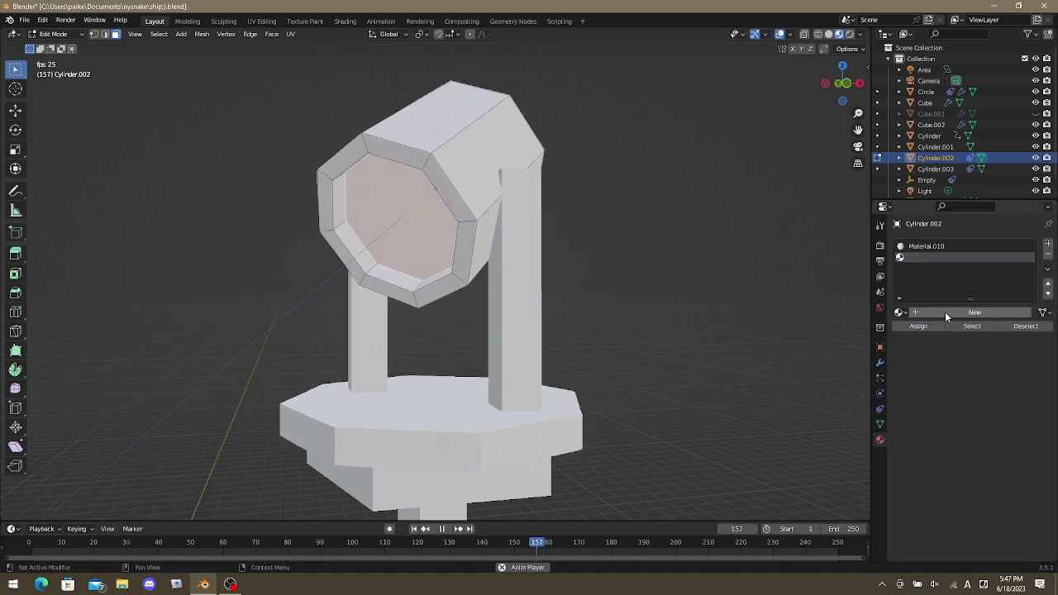
pyautogui.click(945, 313)
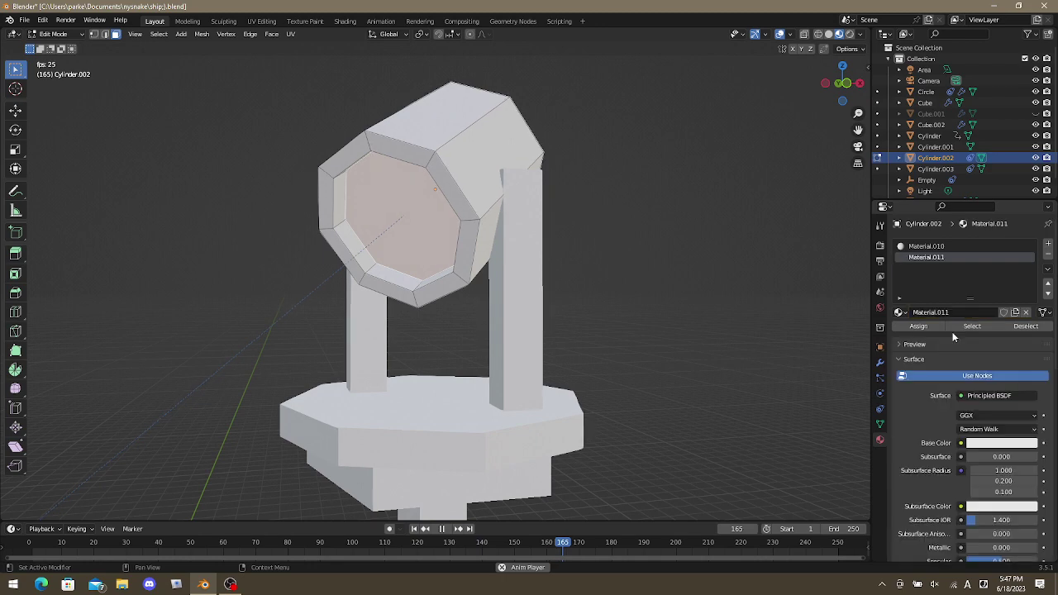
# Make the front face's material an Emission shader in yellow (red 1.000, green 0.754, blue 0.048) with strength 16.6.
pyautogui.click(971, 395)
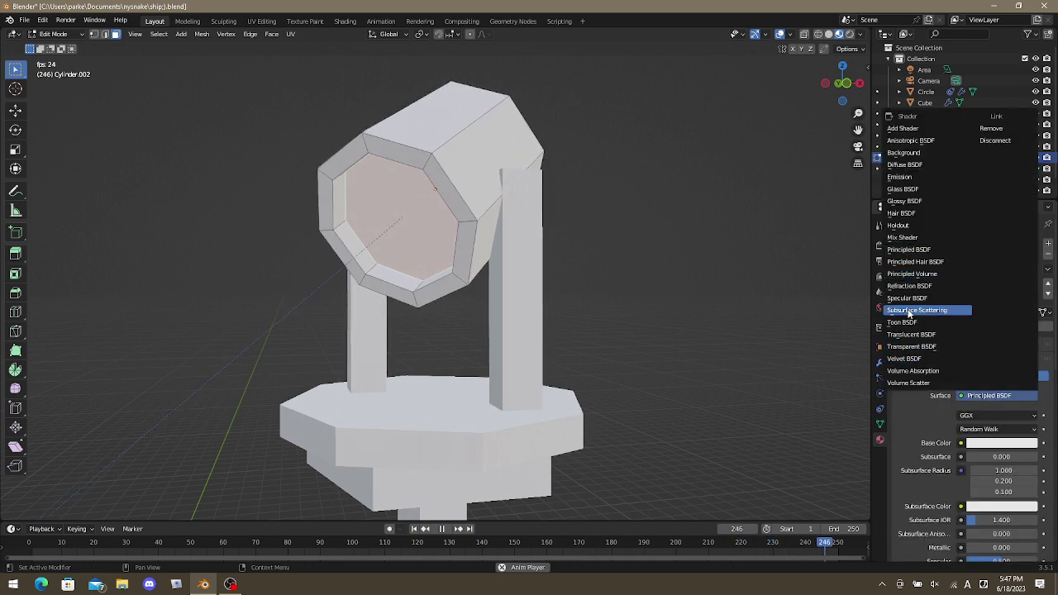
pyautogui.click(901, 177)
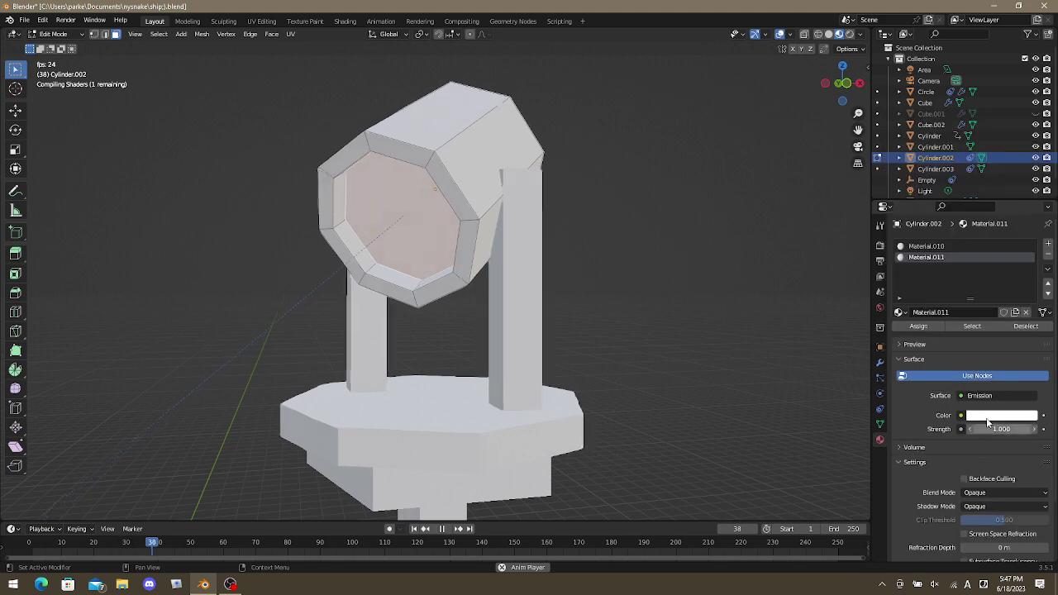
pyautogui.click(1003, 415)
pyautogui.click(957, 330)
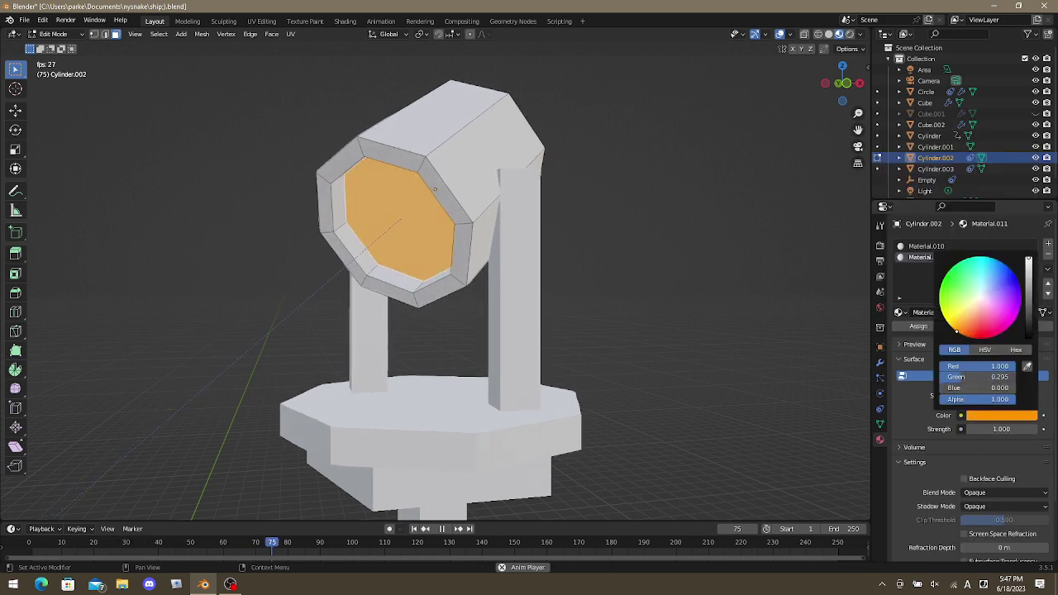
pyautogui.click(949, 316)
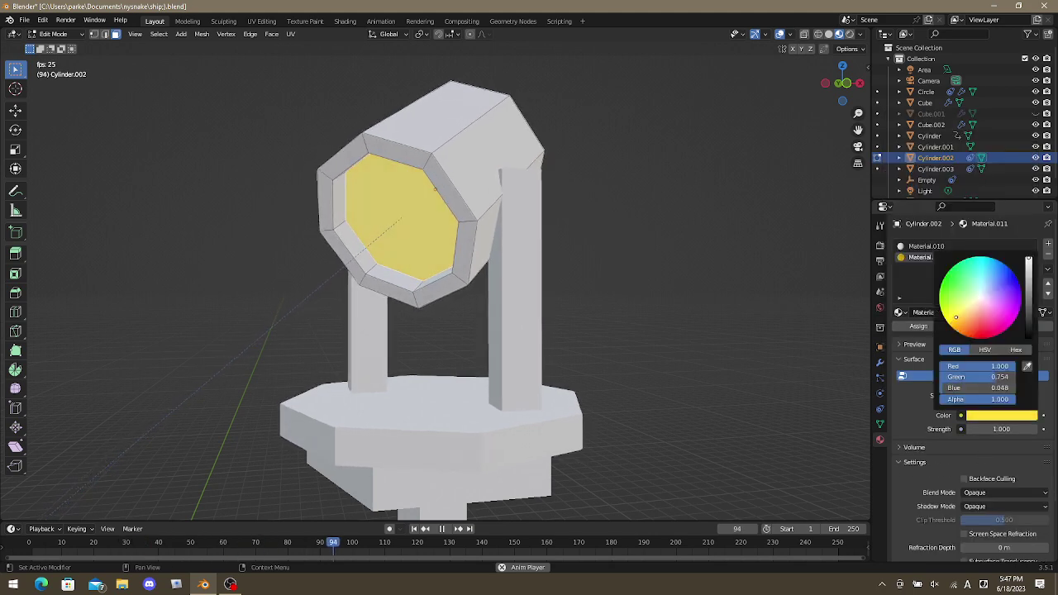
pyautogui.click(984, 429)
pyautogui.write('16.6')
pyautogui.press('Return')
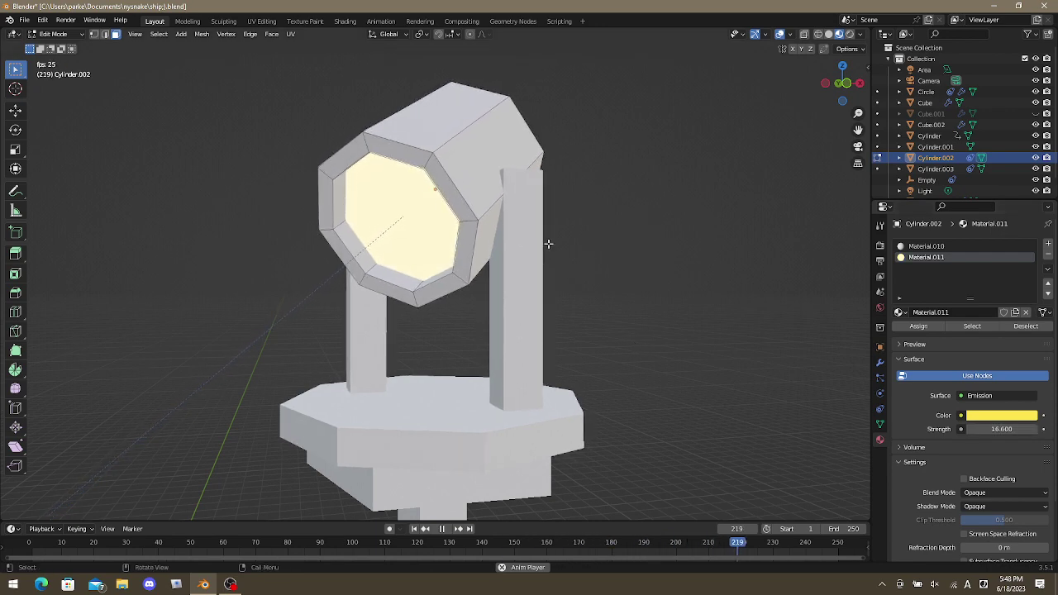
pyautogui.moveTo(548, 243); pyautogui.dragTo(588, 333, button='middle')
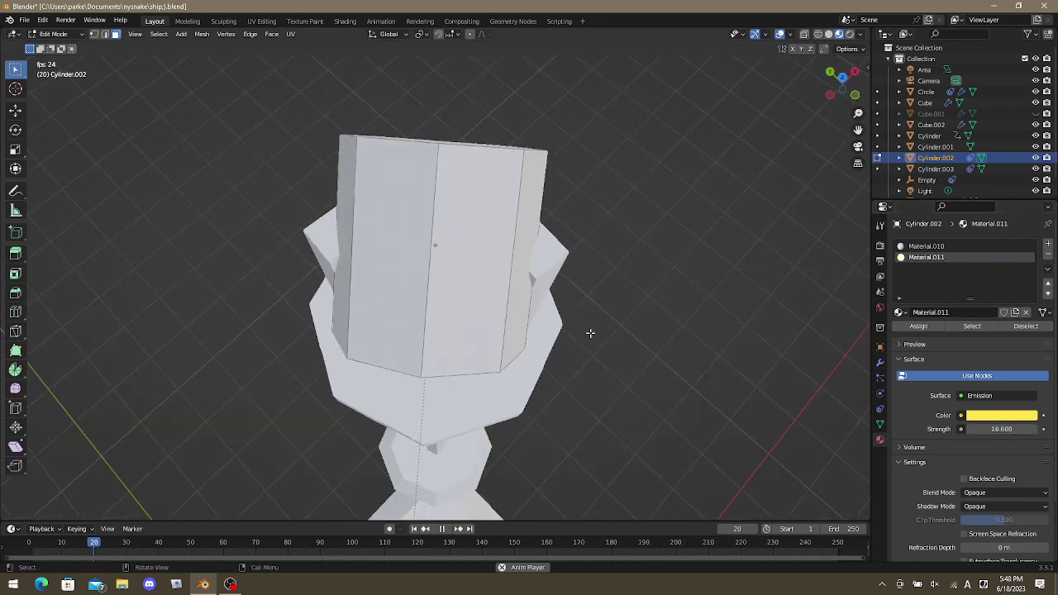
# Return to Object Mode and add a Spot light to the scene.
pyautogui.moveTo(590, 322); pyautogui.dragTo(520, 208, button='middle')
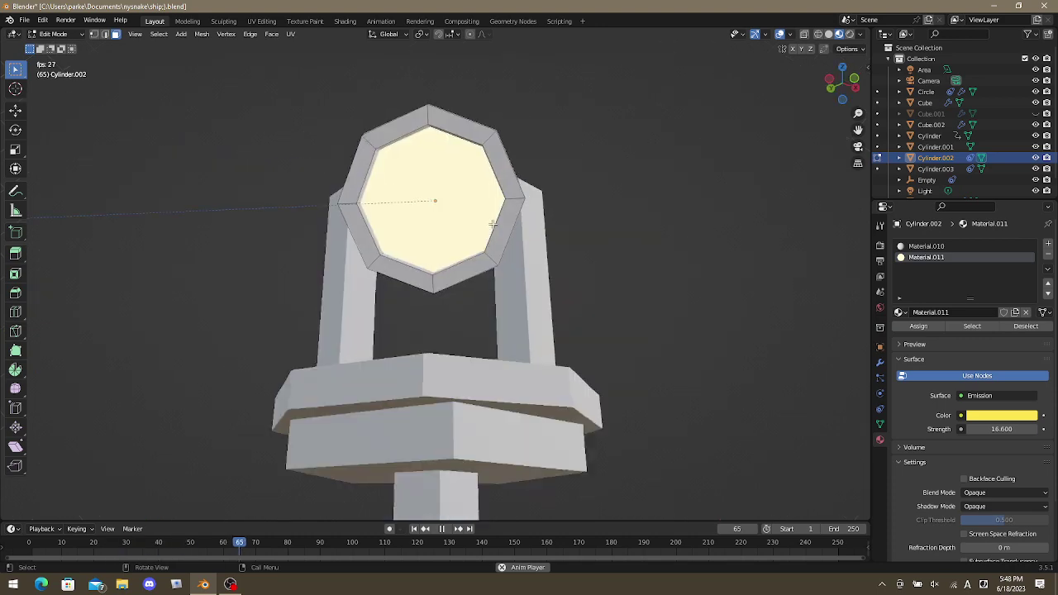
pyautogui.hotkey('shift', 'a')
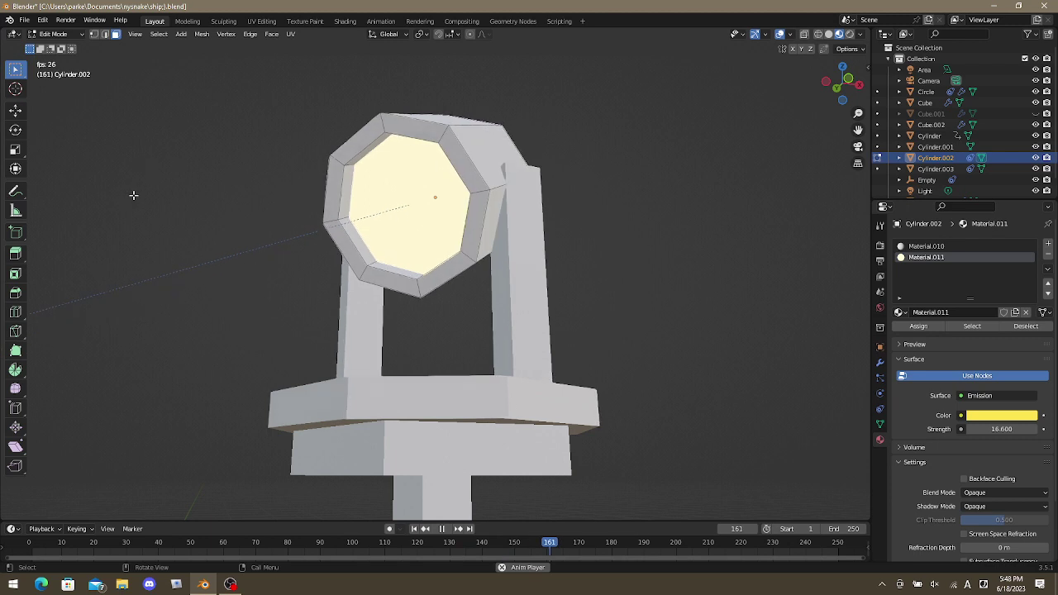
pyautogui.press('Tab')
pyautogui.hotkey('shift', 'a')
pyautogui.moveTo(172, 197)
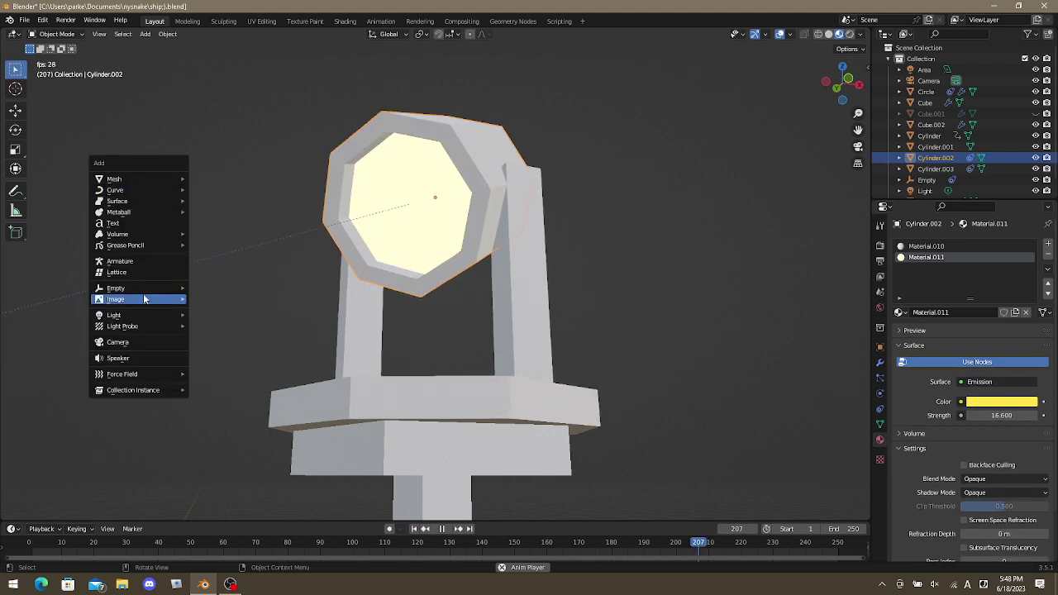
pyautogui.moveTo(130, 315)
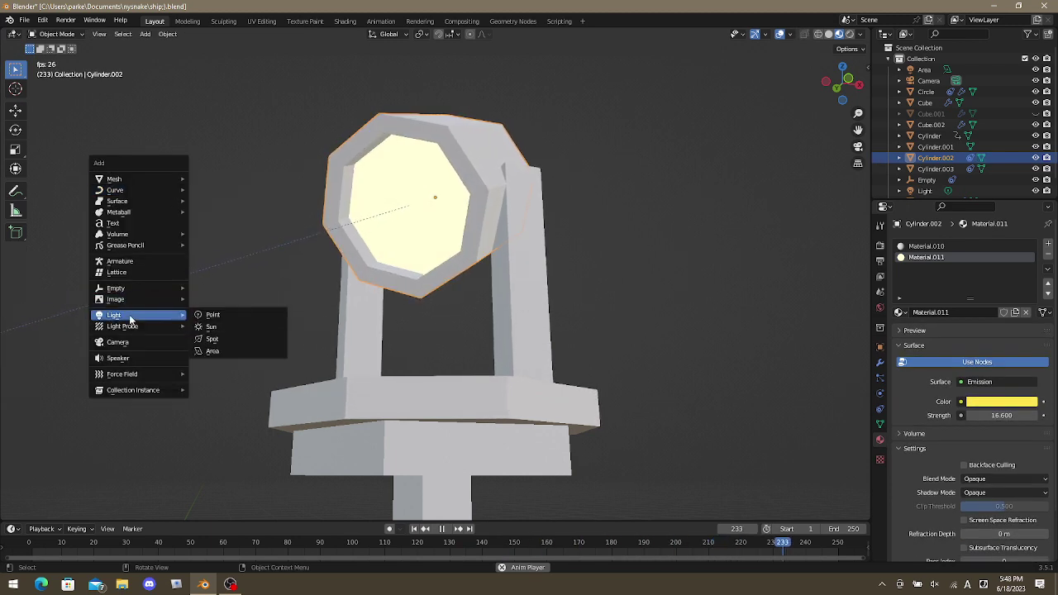
pyautogui.click(221, 337)
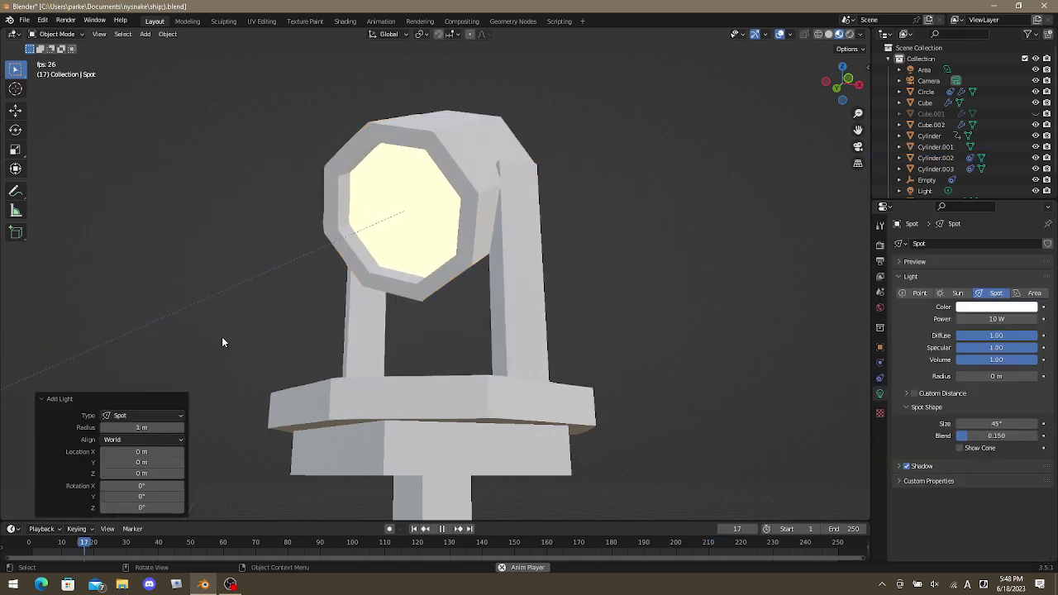
# Add a Copy Transforms constraint to the spot light and target it to the spotlight head, Cylinder.002.
pyautogui.click(880, 378)
pyautogui.click(943, 244)
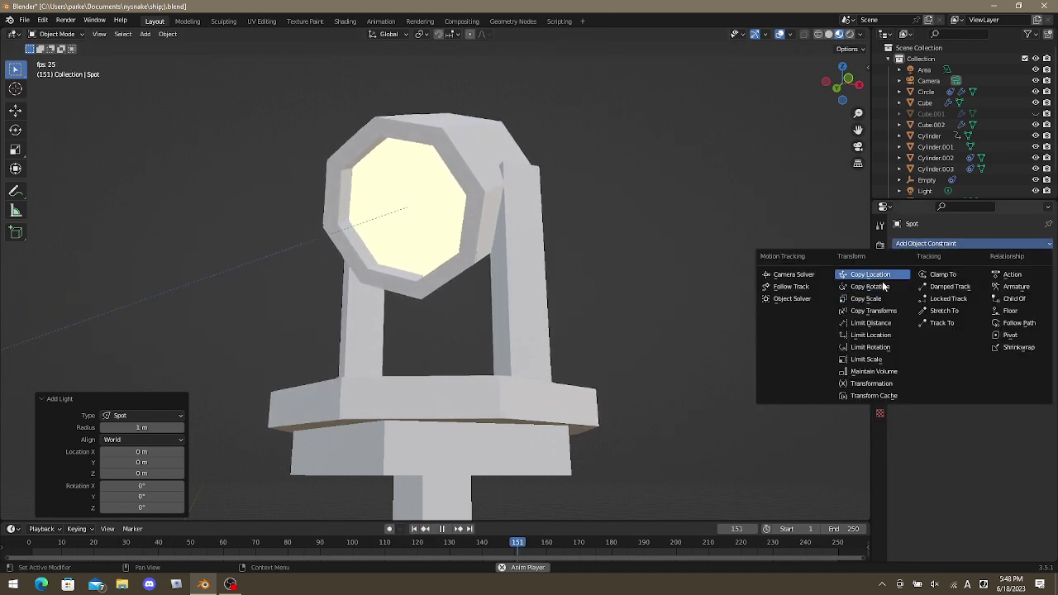
pyautogui.click(876, 314)
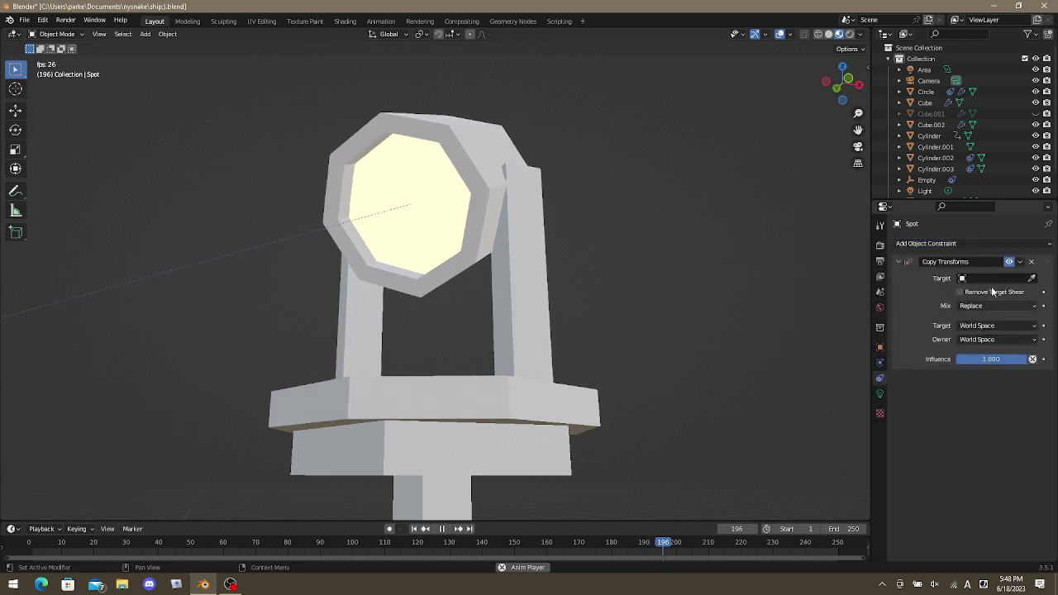
pyautogui.click(451, 142)
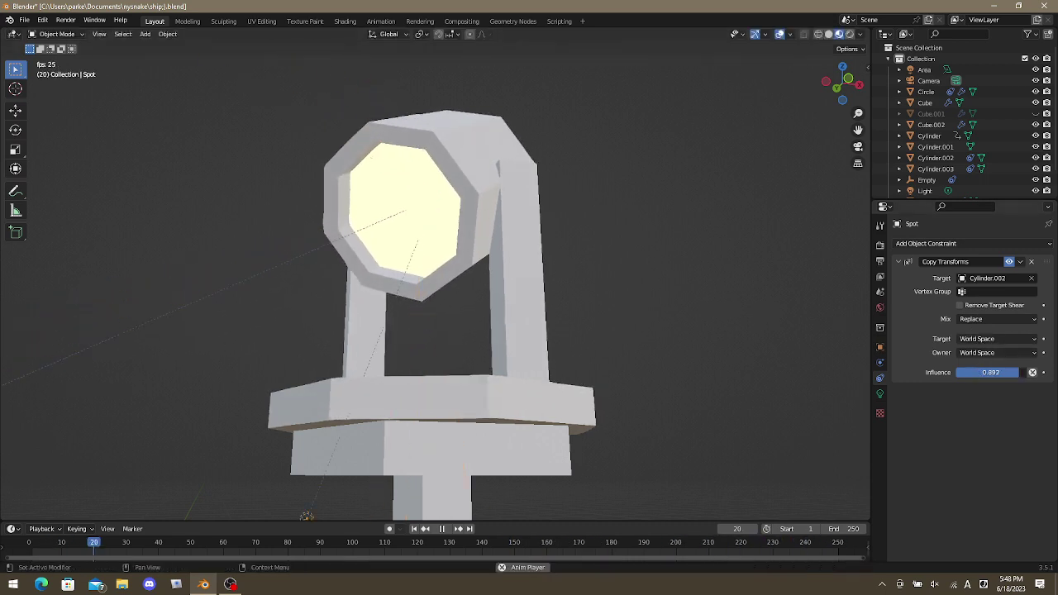
# Pause the playback, narrow the spot light's cone around the central object, and resume the playback.
pyautogui.moveTo(803, 333); pyautogui.dragTo(245, 260, button='middle')
pyautogui.scroll(-2, 224, 284)
pyautogui.scroll(-2, 229, 293)
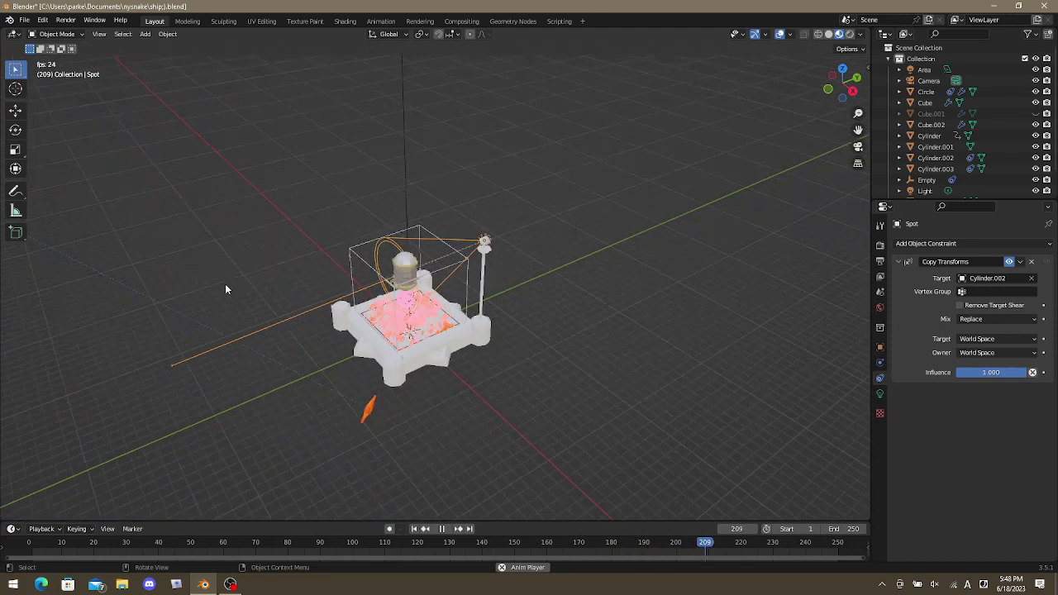
pyautogui.scroll(1, 154, 364)
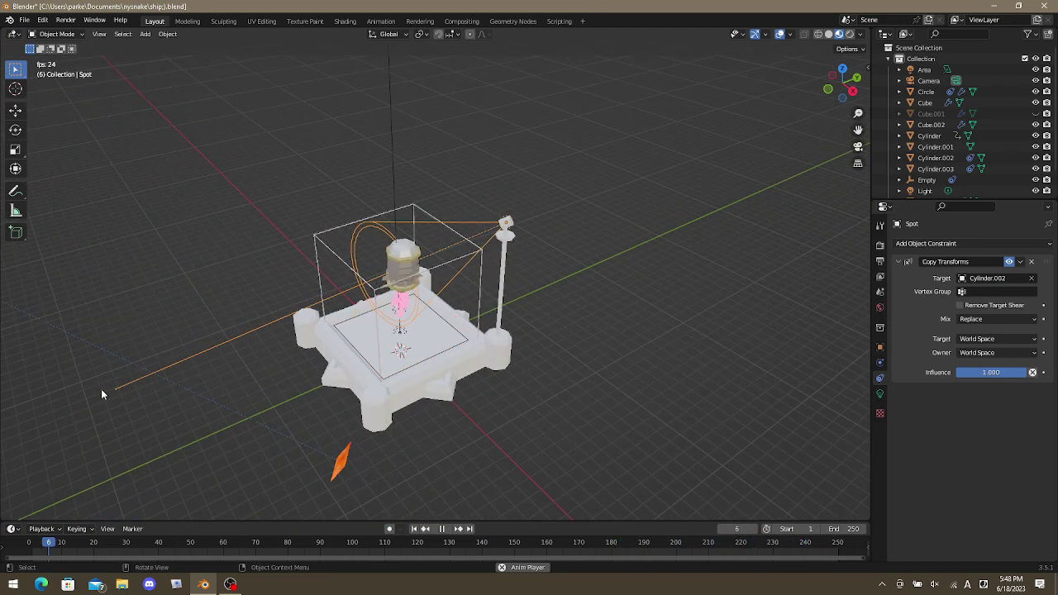
pyautogui.moveTo(101, 388)
pyautogui.mouseDown()
pyautogui.moveTo(180, 365)
pyautogui.moveTo(120, 383)
pyautogui.mouseUp()
pyautogui.press('space')
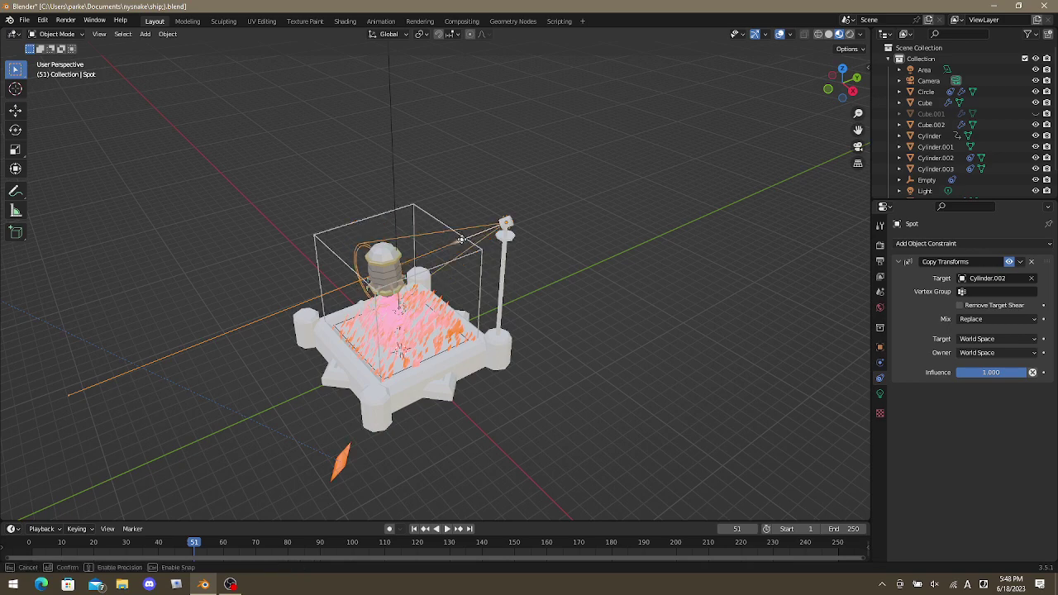
pyautogui.click(414, 248)
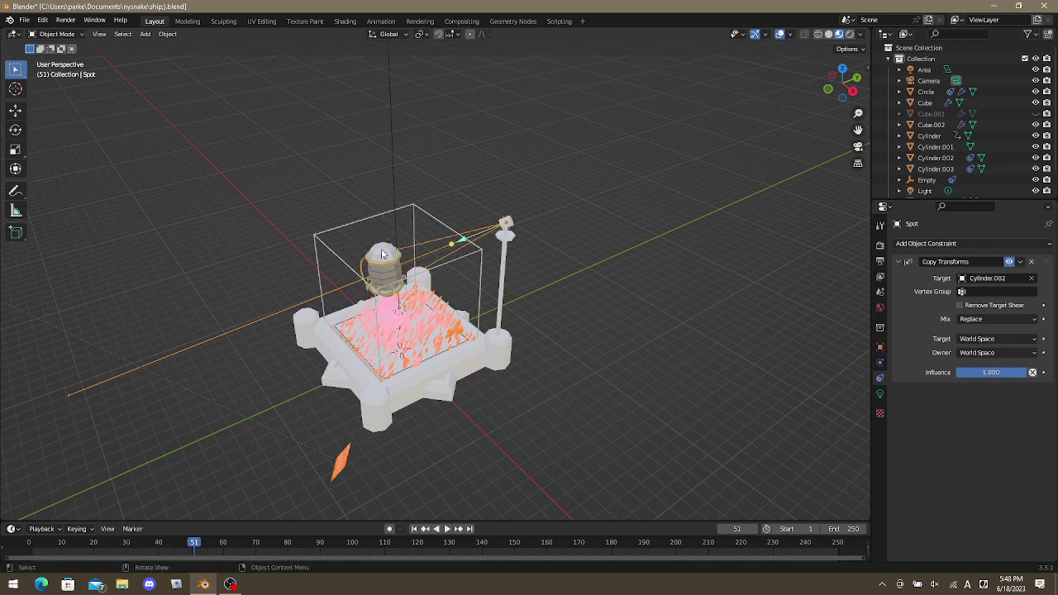
pyautogui.press('space')
# Examine how the spot light's beam follows the central object and lines up with the spotlight head during playback.
pyautogui.scroll(5, 436, 221)
pyautogui.scroll(3, 484, 204)
pyautogui.scroll(-3, 490, 217)
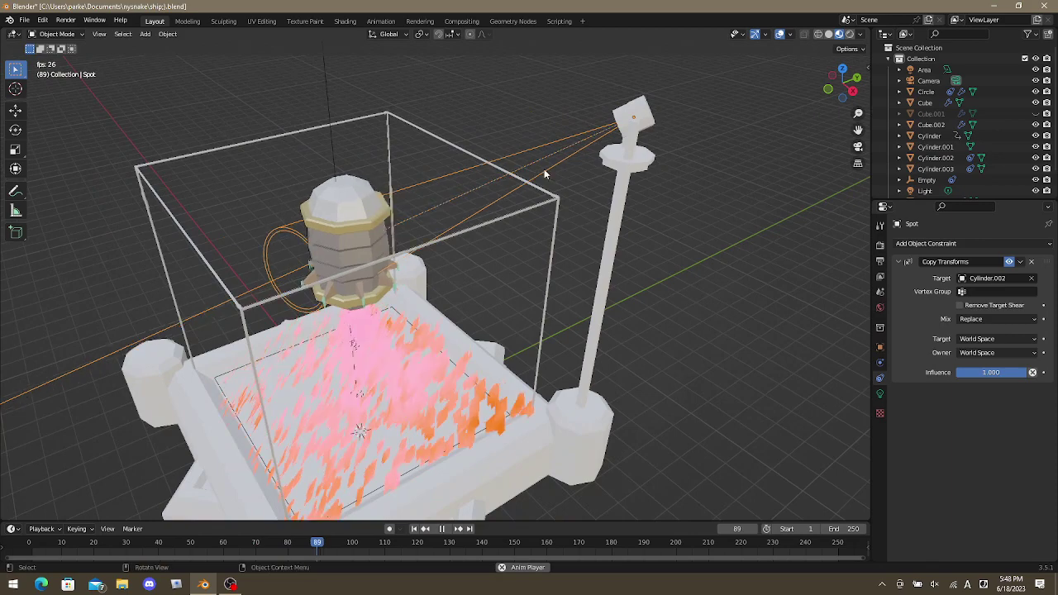
pyautogui.scroll(-3, 544, 169)
pyautogui.scroll(6, 530, 162)
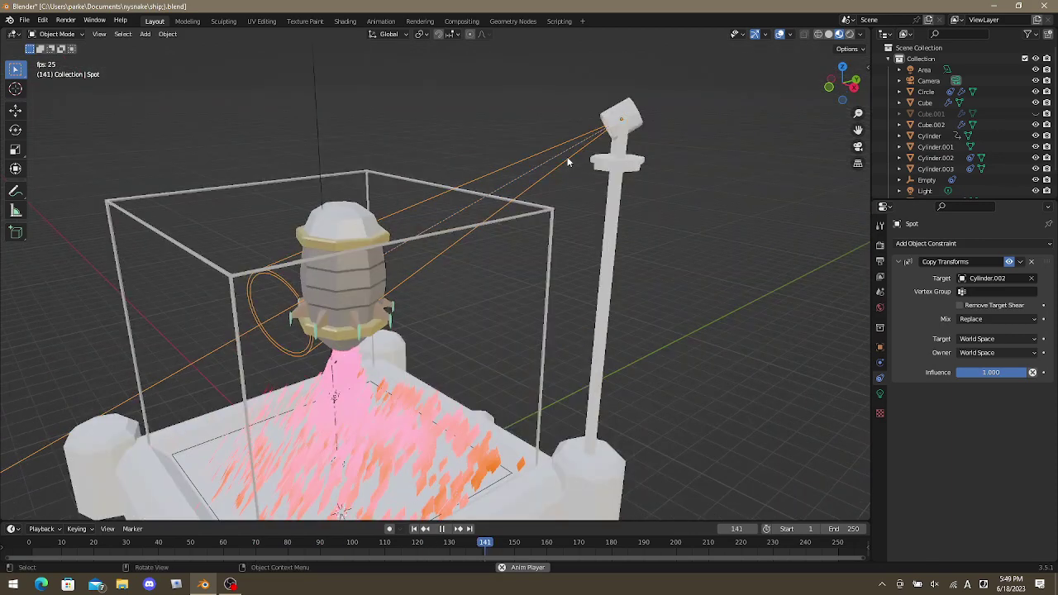
pyautogui.moveTo(501, 152); pyautogui.dragTo(556, 130, button='middle')
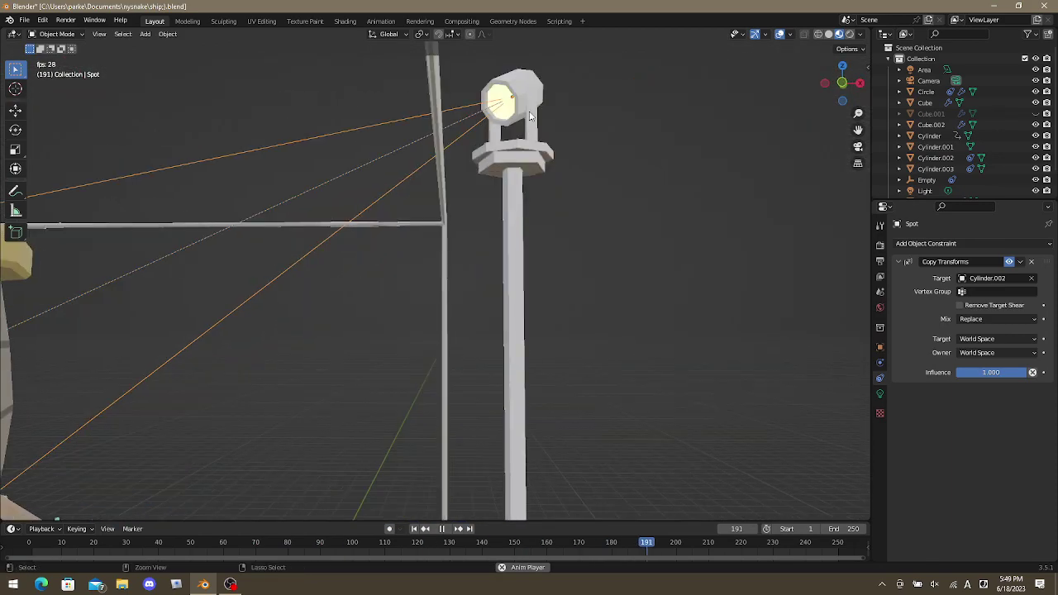
pyautogui.scroll(-4, 520, 248)
pyautogui.scroll(5, 520, 248)
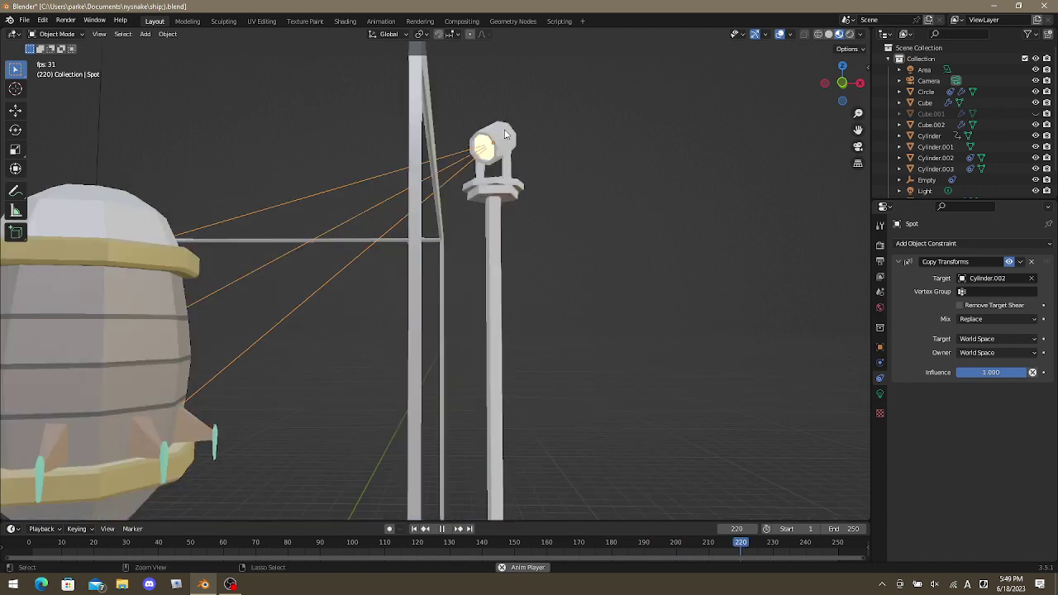
pyautogui.moveTo(506, 133); pyautogui.dragTo(470, 238, button='middle')
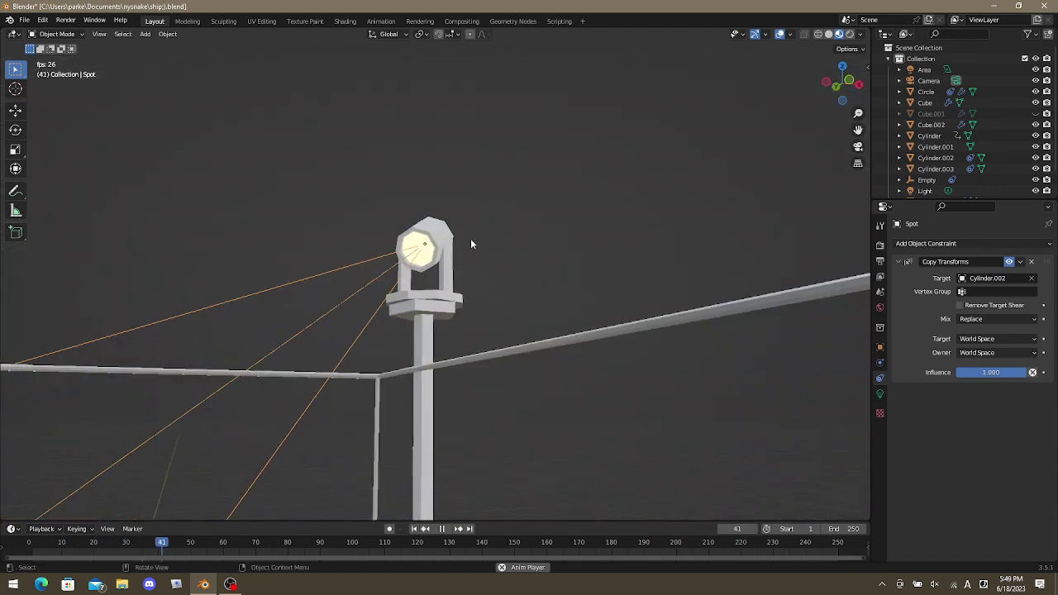
pyautogui.scroll(4, 472, 244)
pyautogui.moveTo(548, 359); pyautogui.dragTo(502, 373, button='middle')
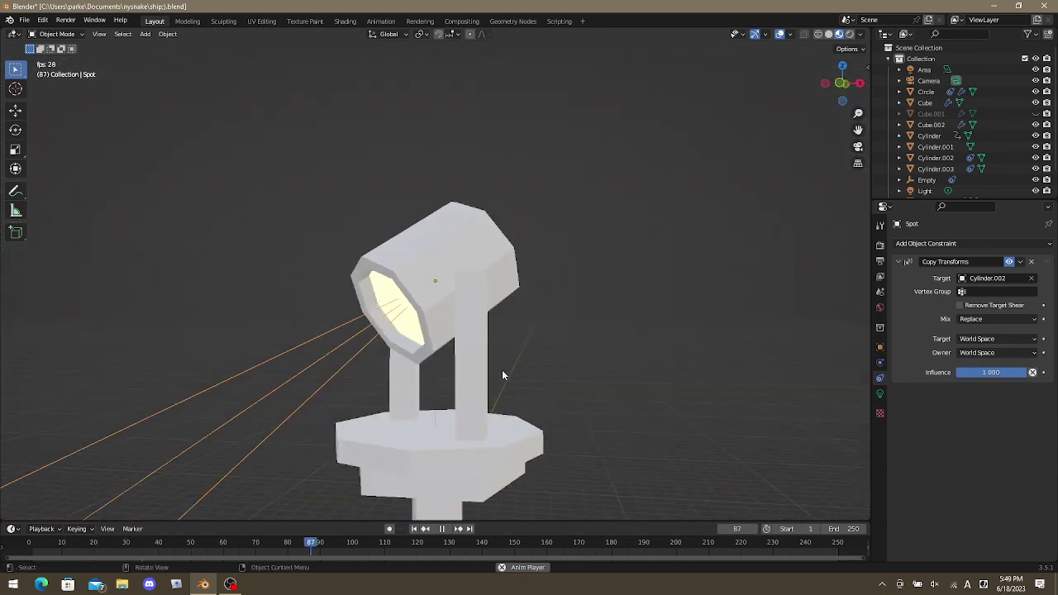
pyautogui.moveTo(429, 371); pyautogui.dragTo(488, 230, button='middle')
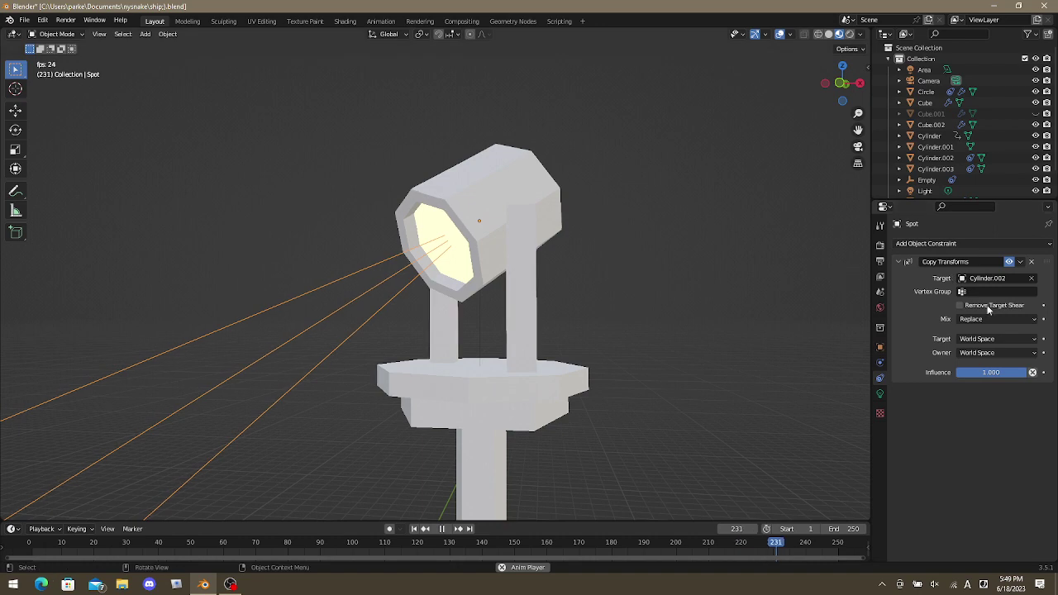
# Add a Copy Location constraint to the spot light and remove its Copy Transforms constraint.
pyautogui.click(926, 243)
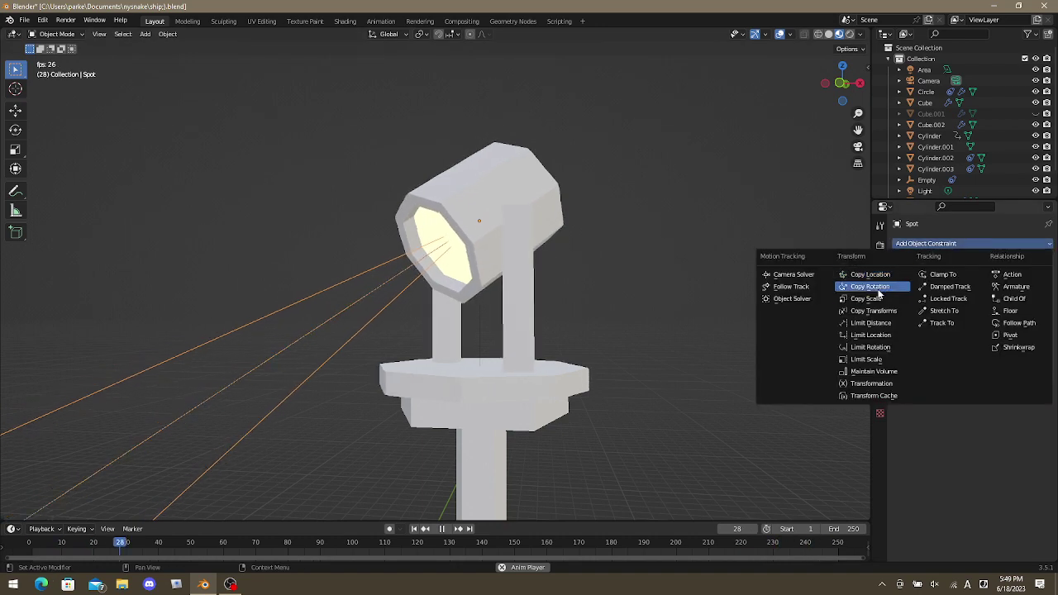
pyautogui.click(876, 275)
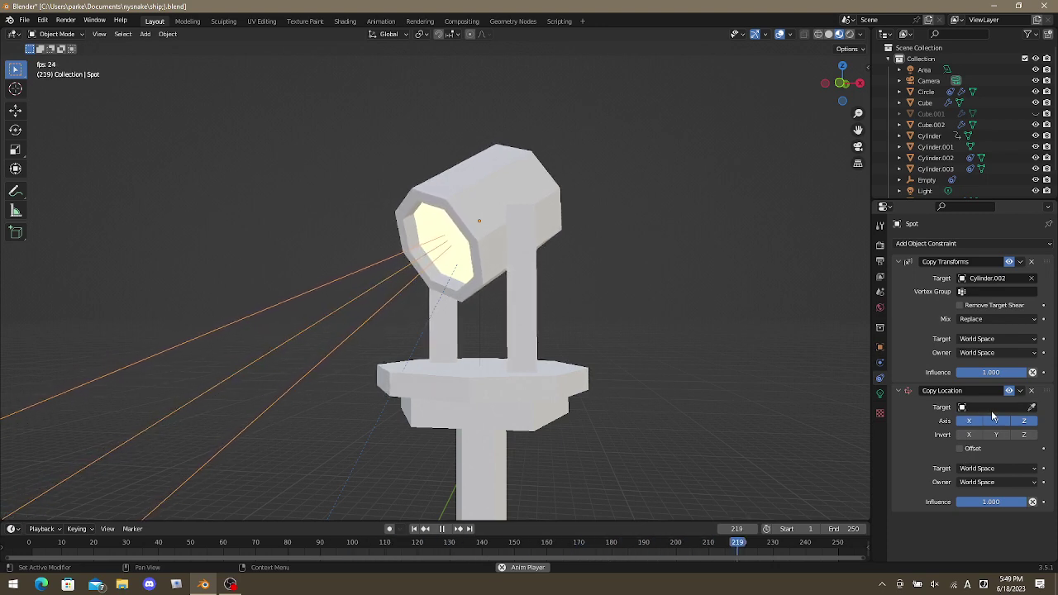
pyautogui.click(1032, 261)
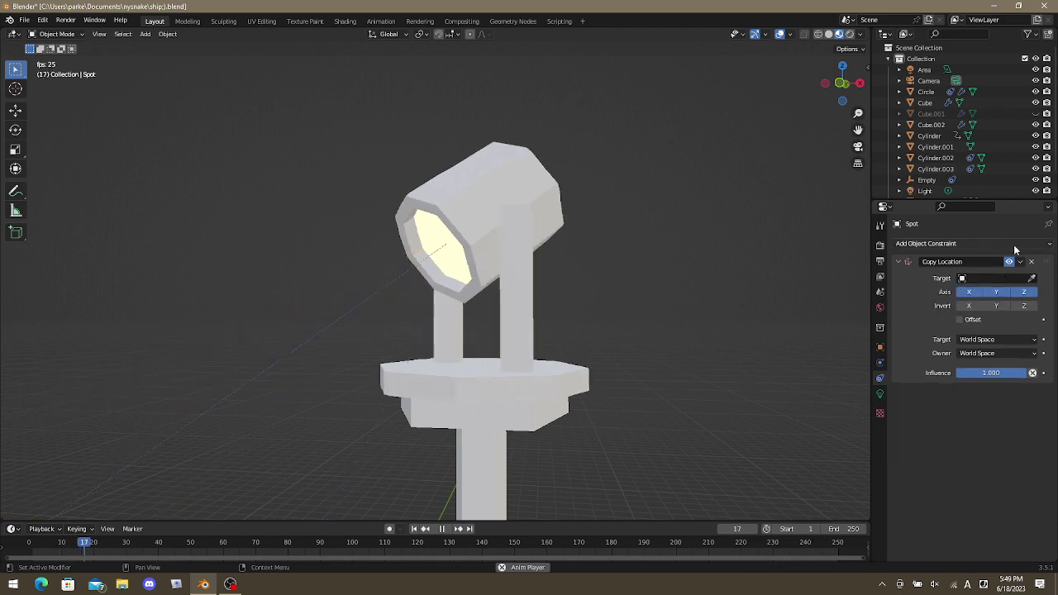
# Add a Copy Rotation constraint to the spot light and target both the rotation and location constraints to the head, Cylinder.002.
pyautogui.click(891, 243)
pyautogui.click(889, 287)
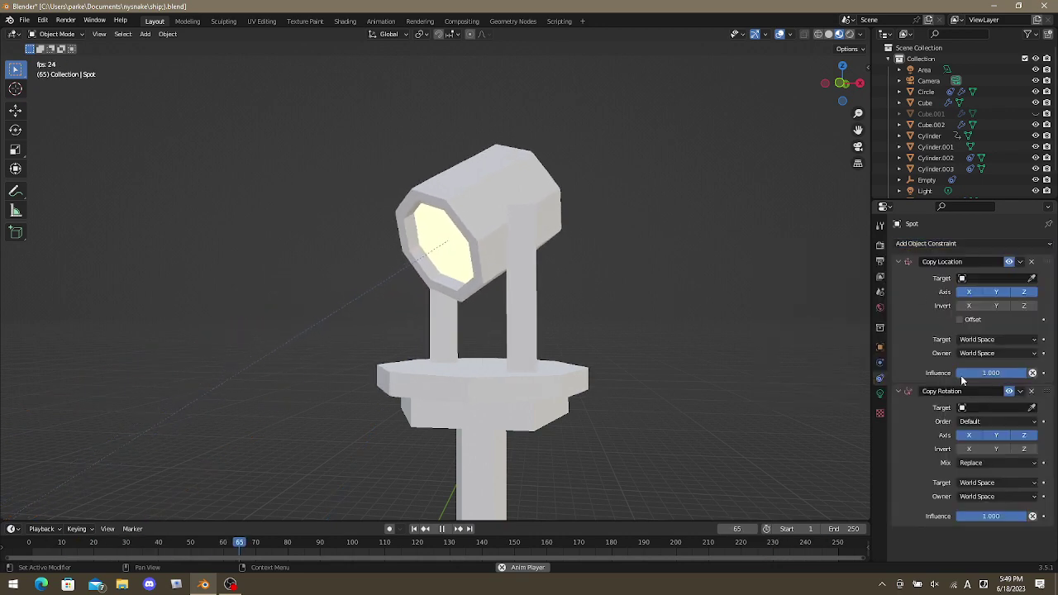
pyautogui.click(445, 183)
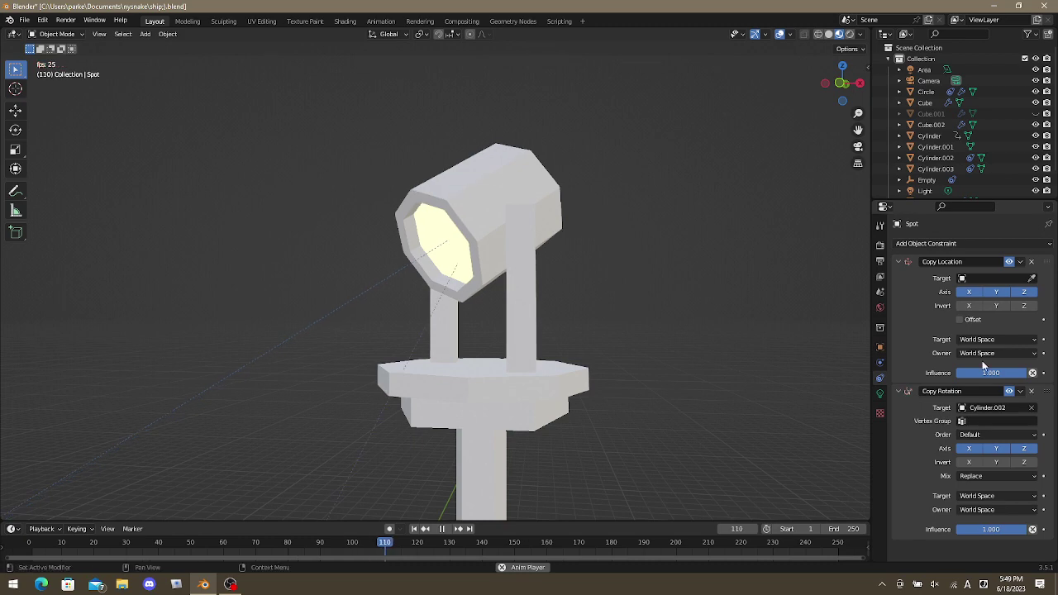
pyautogui.click(1032, 278)
pyautogui.click(492, 165)
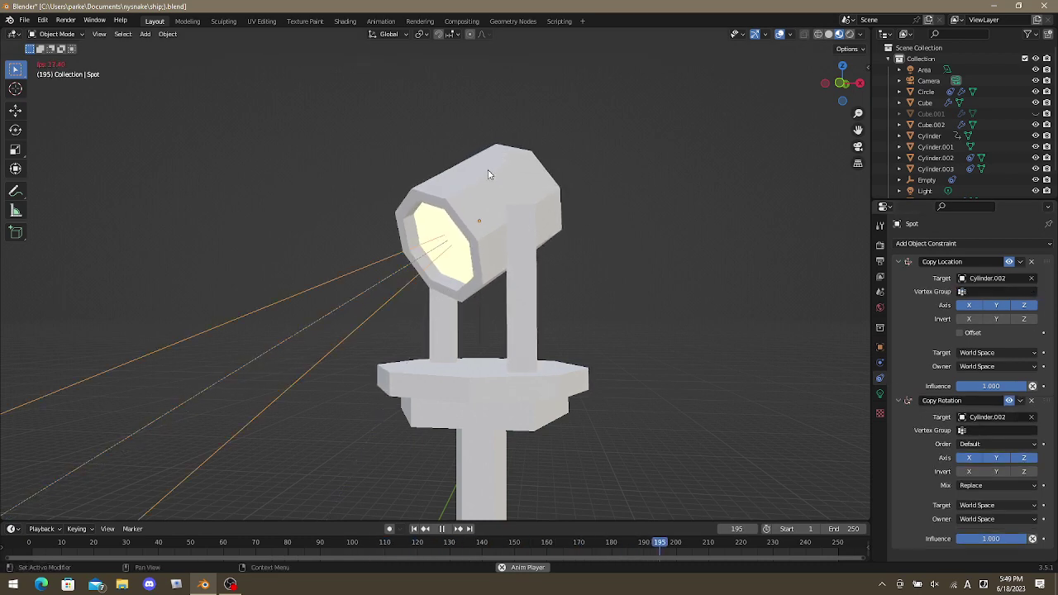
# Pause the playback, enable Offset on the Copy Location constraint, and move the spot light about -0.4022 m along its local Z axis.
pyautogui.press('space')
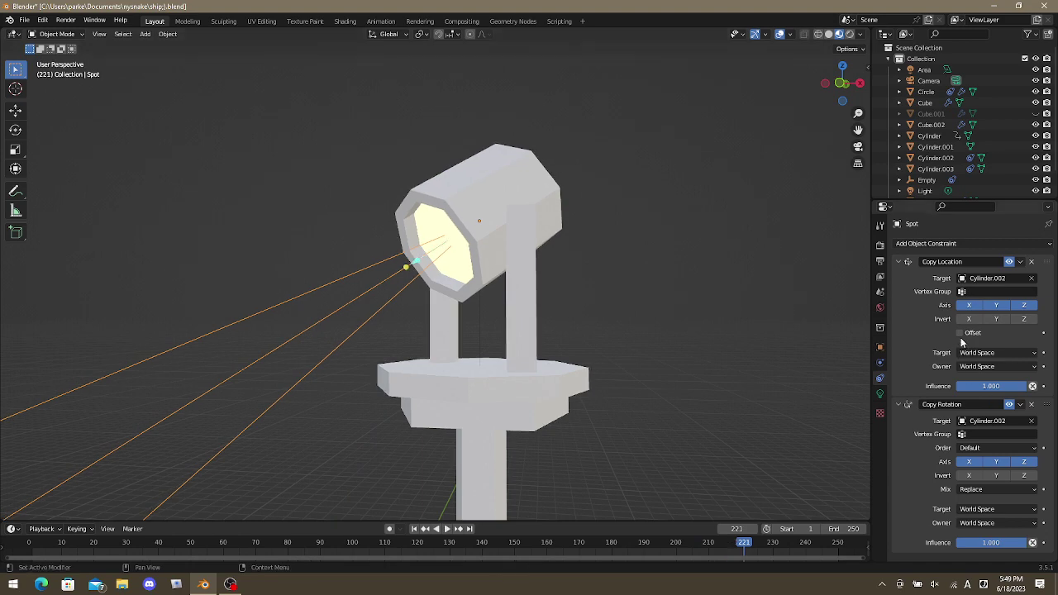
pyautogui.moveTo(742, 358); pyautogui.dragTo(670, 331, button='middle')
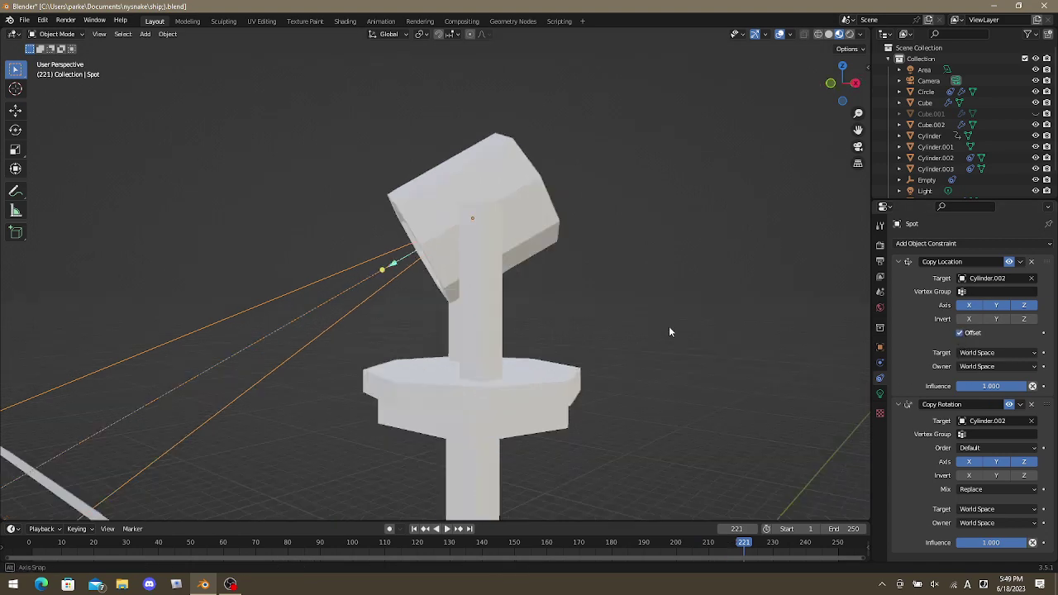
pyautogui.rightClick(461, 306)
pyautogui.moveTo(479, 300); pyautogui.dragTo(460, 364, button='middle')
pyautogui.press('g')
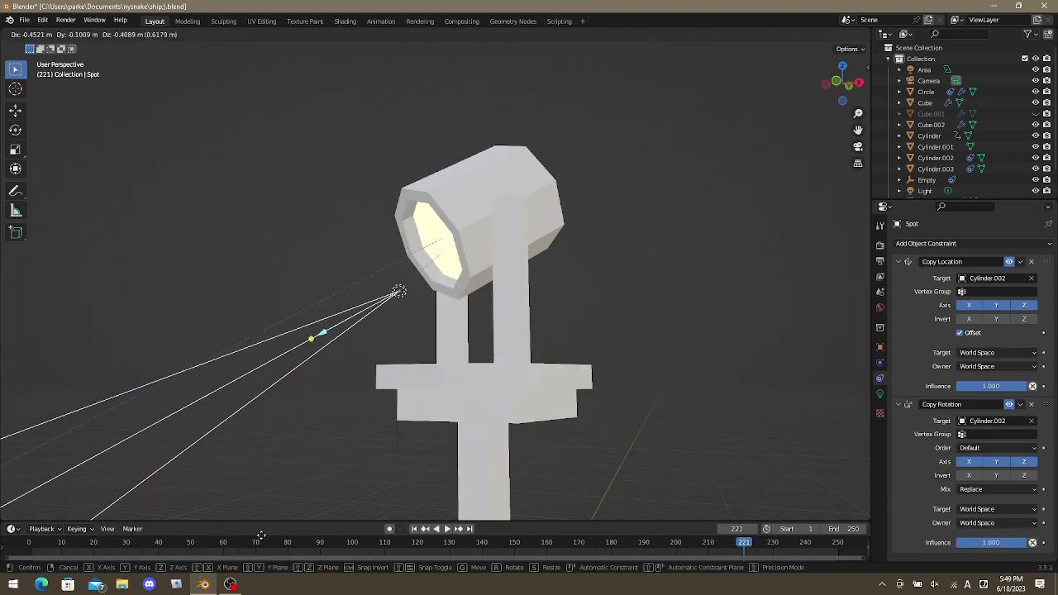
pyautogui.press('z')
pyautogui.press('z')
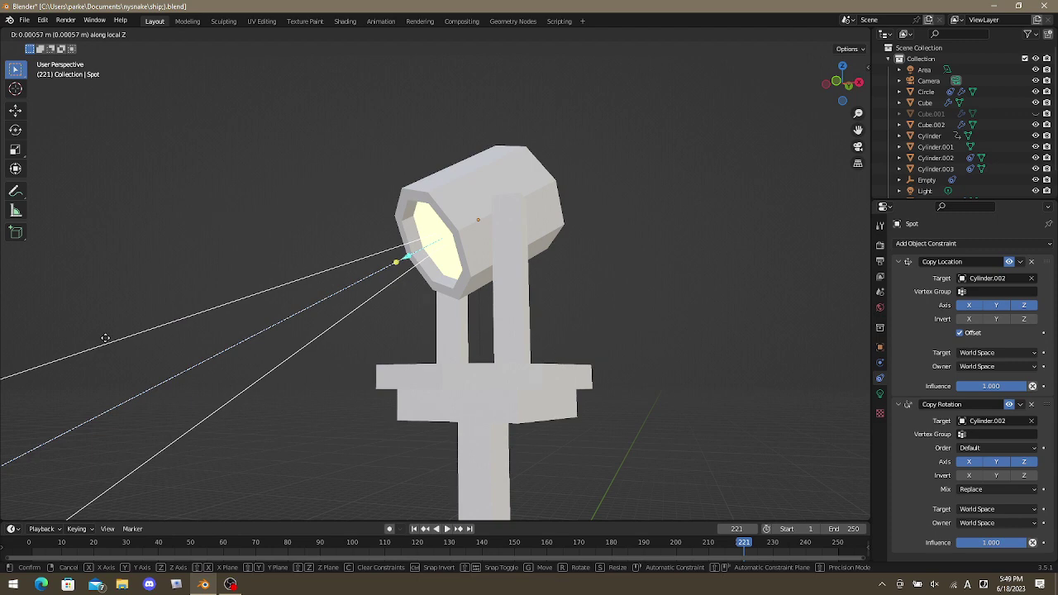
pyautogui.click(718, 436)
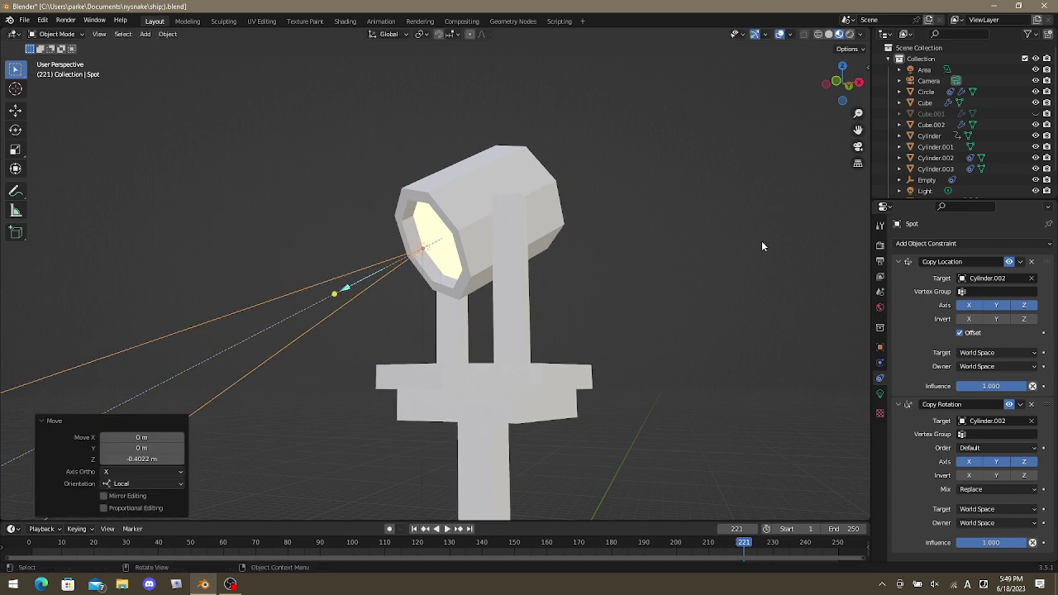
pyautogui.moveTo(762, 245); pyautogui.dragTo(525, 325, button='middle')
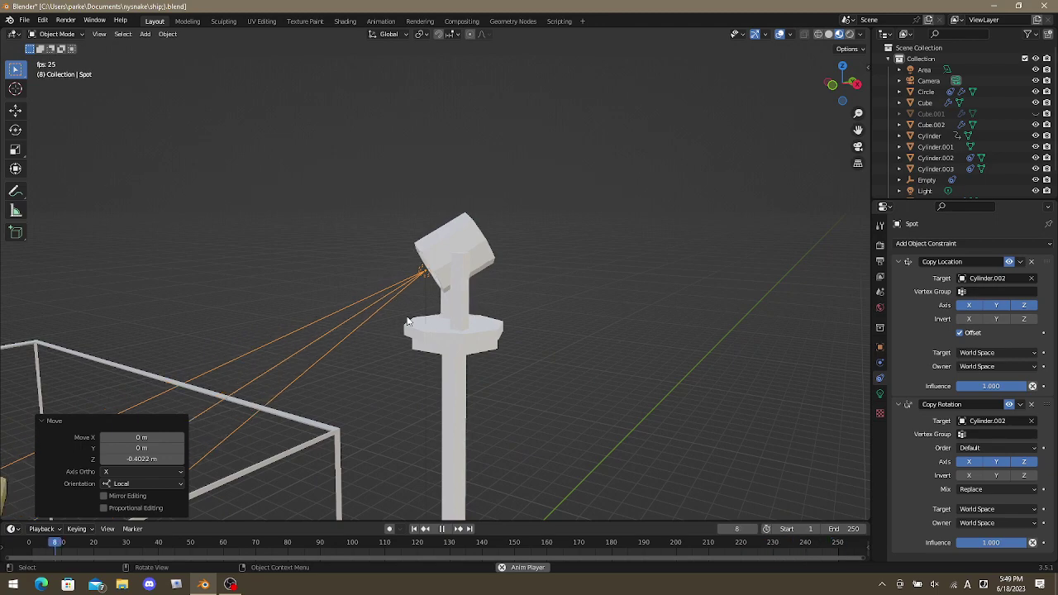
# Save the file and switch the viewport to Rendered shading.
pyautogui.hotkey('ctrl', 's')
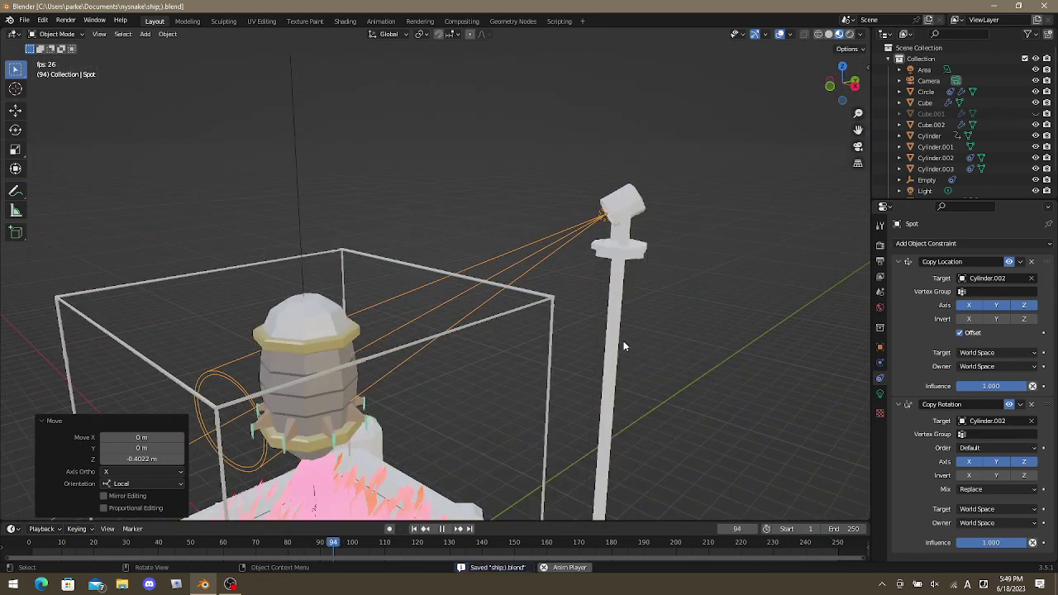
pyautogui.press('z')
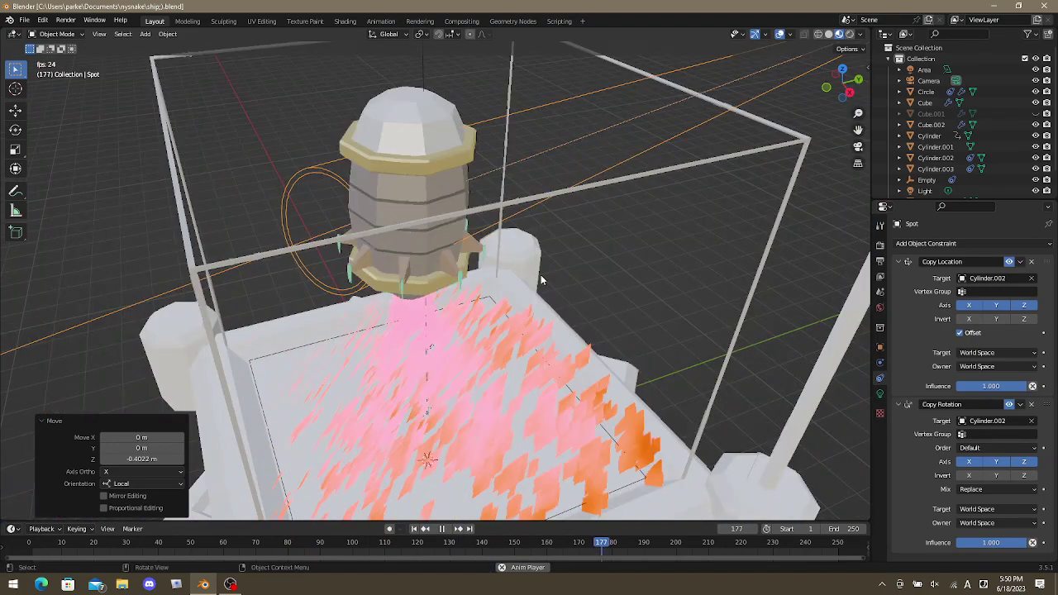
pyautogui.scroll(-5, 541, 275)
pyautogui.scroll(3, 430, 282)
pyautogui.press('z')
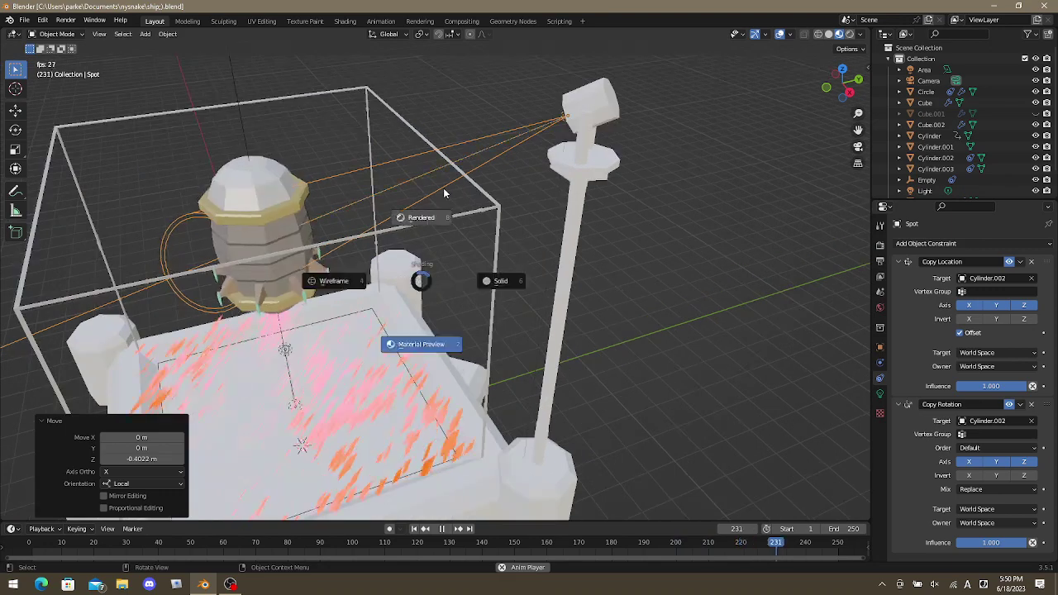
pyautogui.click(443, 192)
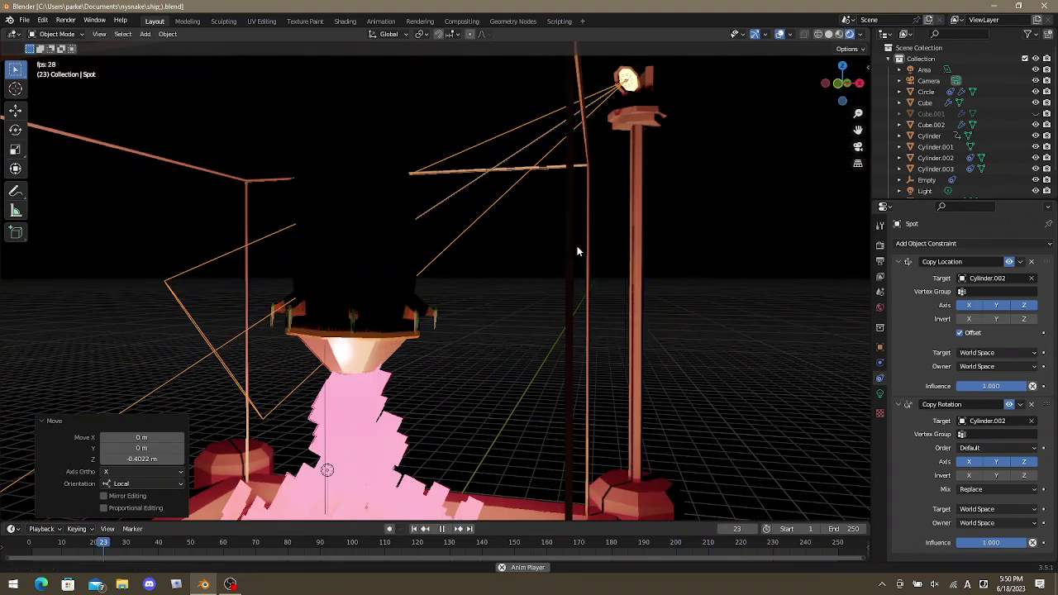
# Tint the spot light's color to a pale yellow-green.
pyautogui.moveTo(639, 237); pyautogui.dragTo(659, 215, button='middle')
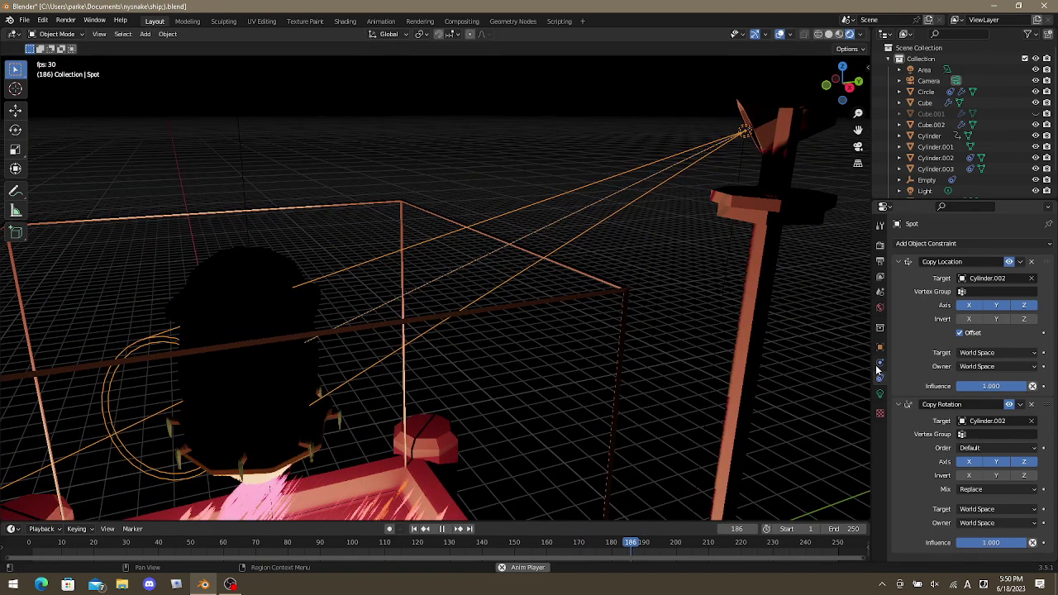
pyautogui.click(880, 394)
pyautogui.click(996, 307)
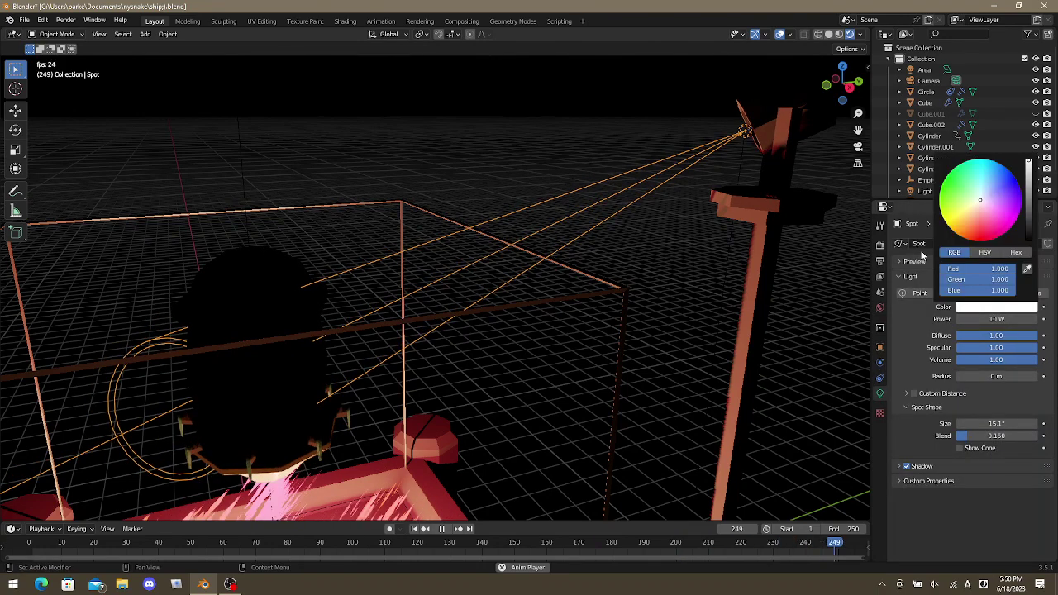
pyautogui.click(976, 307)
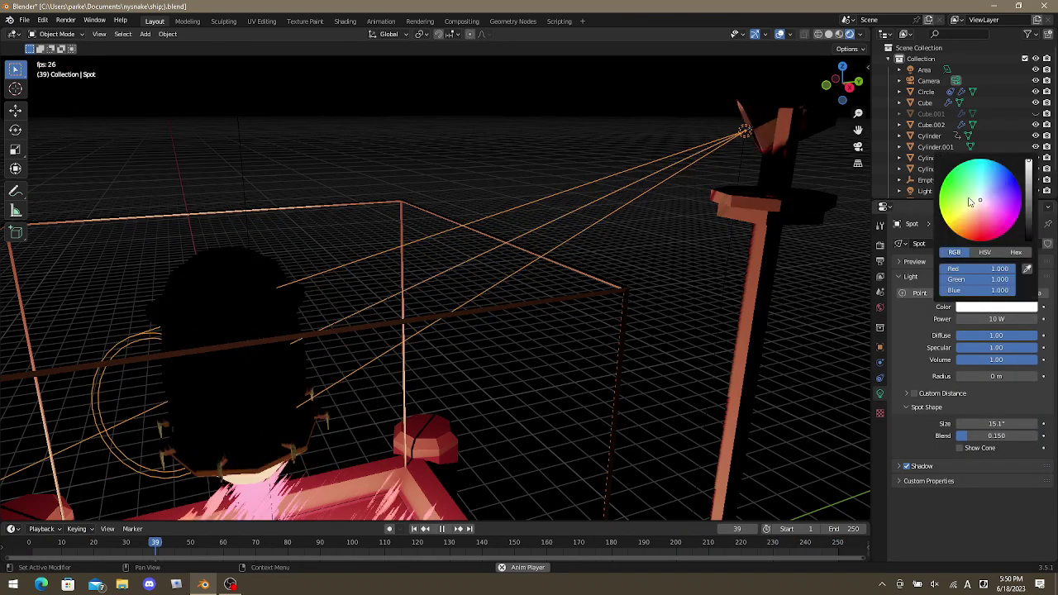
pyautogui.moveTo(982, 205); pyautogui.dragTo(975, 200)
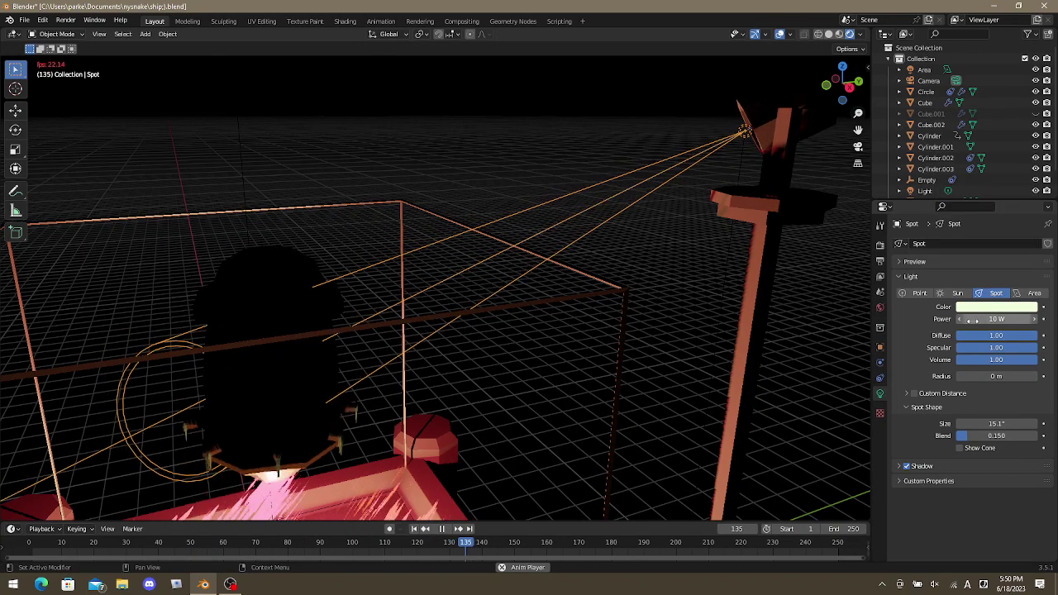
# Set the spot light's power to 200 W and save the file.
pyautogui.moveTo(976, 319); pyautogui.dragTo(1042, 319)
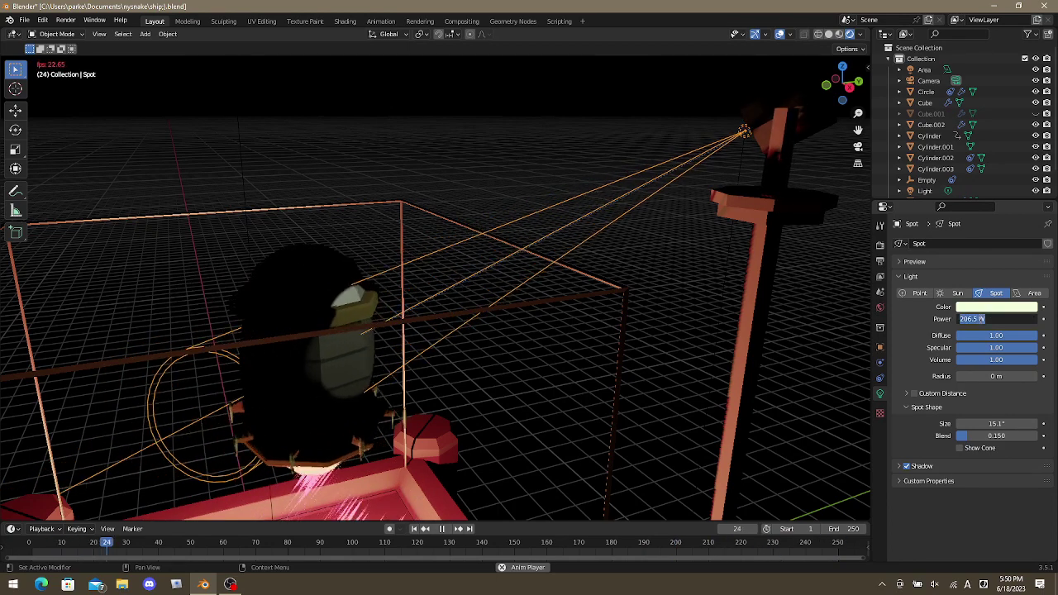
pyautogui.click(997, 320)
pyautogui.write('200')
pyautogui.press('Return')
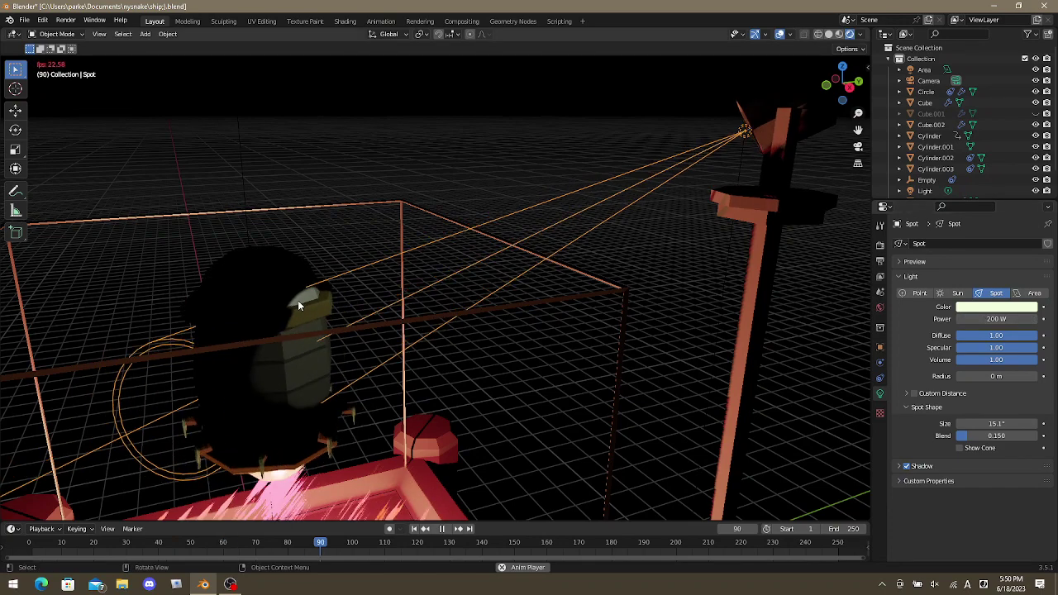
pyautogui.moveTo(298, 301)
pyautogui.mouseDown(button='middle')
pyautogui.moveTo(473, 283)
pyautogui.moveTo(395, 310)
pyautogui.moveTo(477, 351)
pyautogui.moveTo(458, 385)
pyautogui.moveTo(579, 289)
pyautogui.mouseUp(button='middle')
pyautogui.hotkey('ctrl', 's')
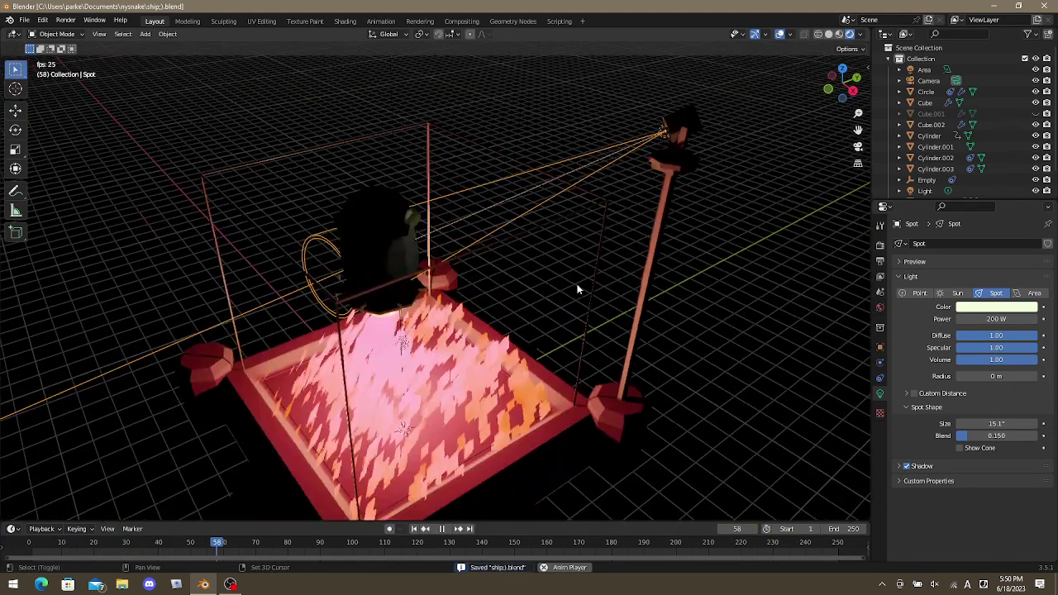
# Switch the viewport to Material Preview shading and put the base platform, Cube, into Edit Mode.
pyautogui.hotkey('shift', 'z')
pyautogui.press('z')
pyautogui.click(466, 287)
pyautogui.press('z')
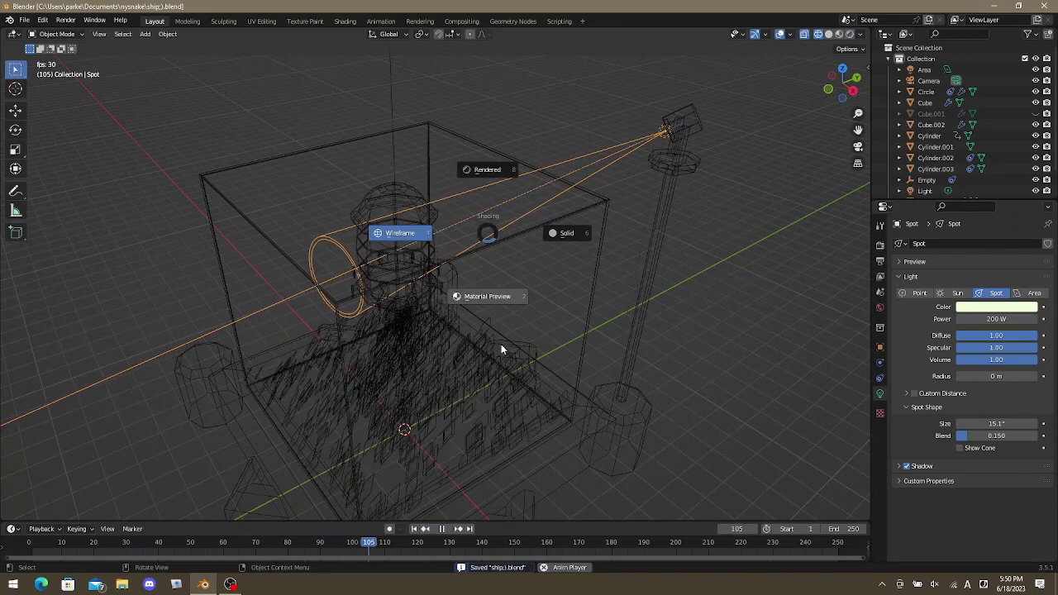
pyautogui.click(502, 328)
pyautogui.moveTo(502, 324); pyautogui.dragTo(448, 358, button='middle')
pyautogui.click(447, 361)
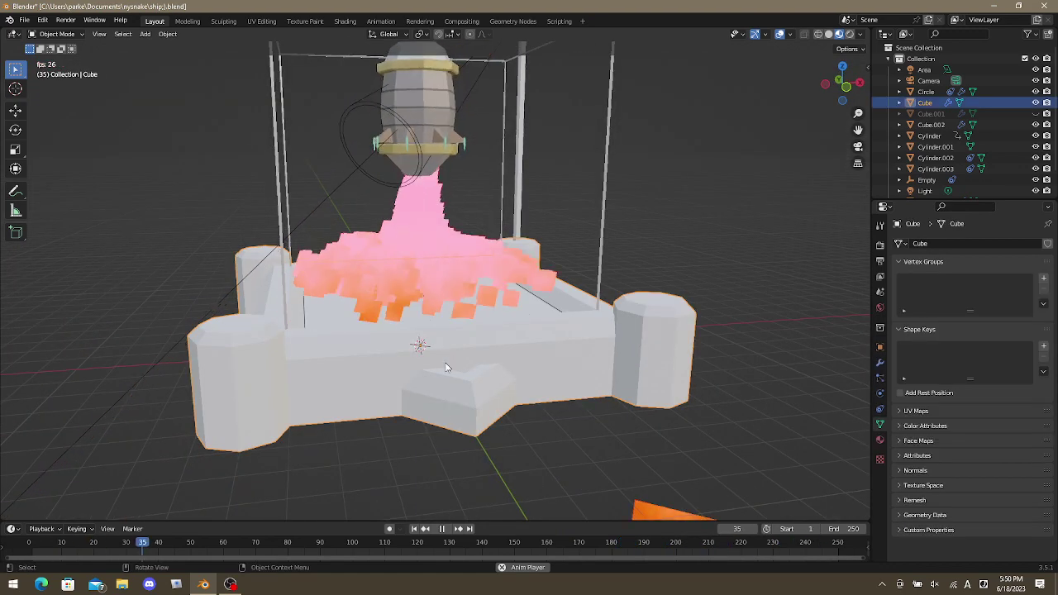
pyautogui.press('Tab')
pyautogui.moveTo(420, 346); pyautogui.dragTo(383, 416, button='middle')
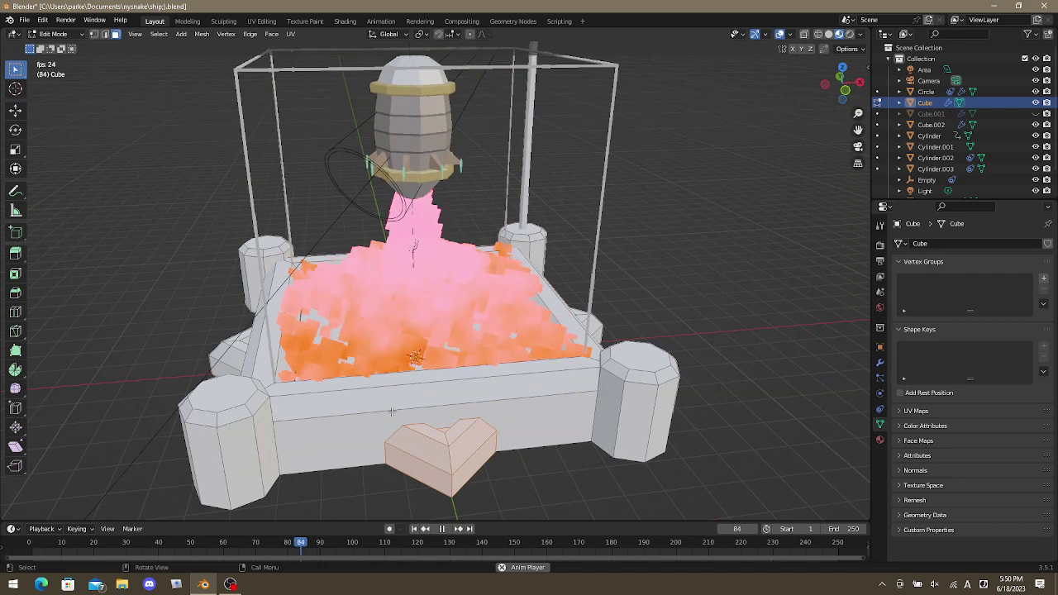
# Select the linked platform faces and darken the platform material's base color to a grey of 0.055.
pyautogui.press('l')
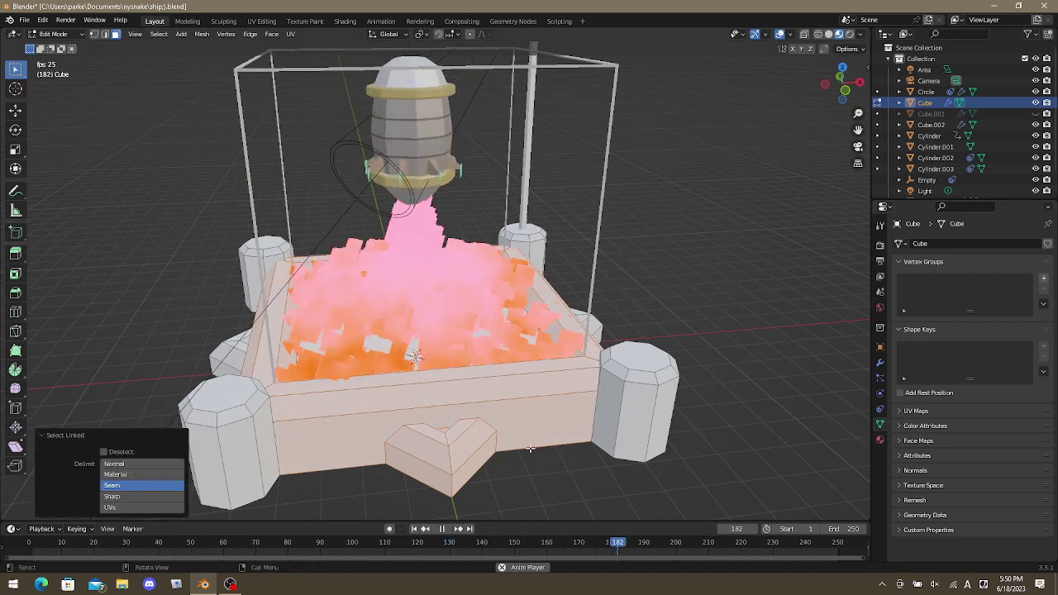
pyautogui.click(881, 439)
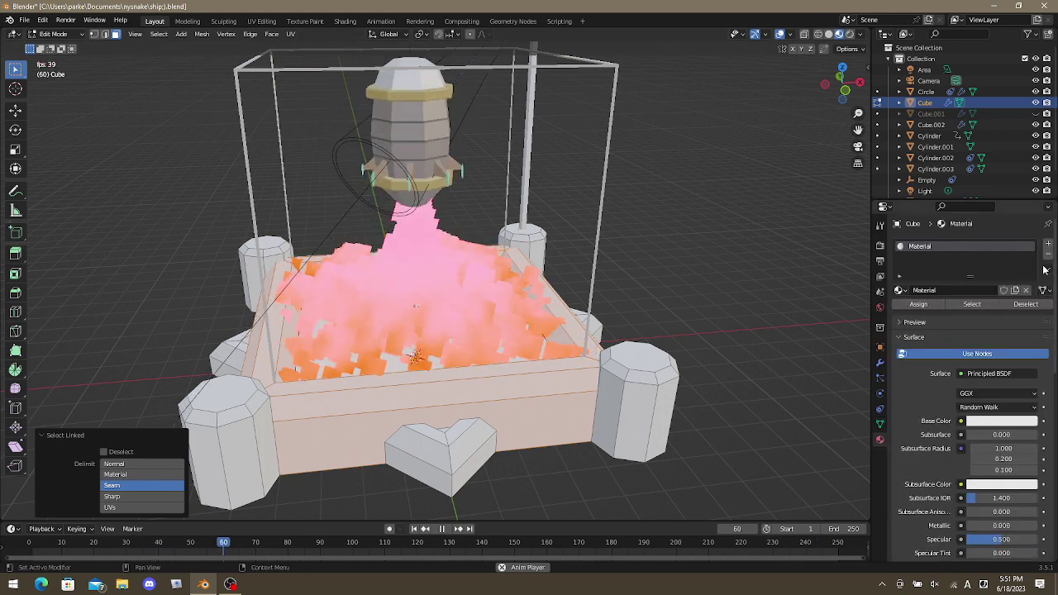
pyautogui.scroll(-1, 933, 382)
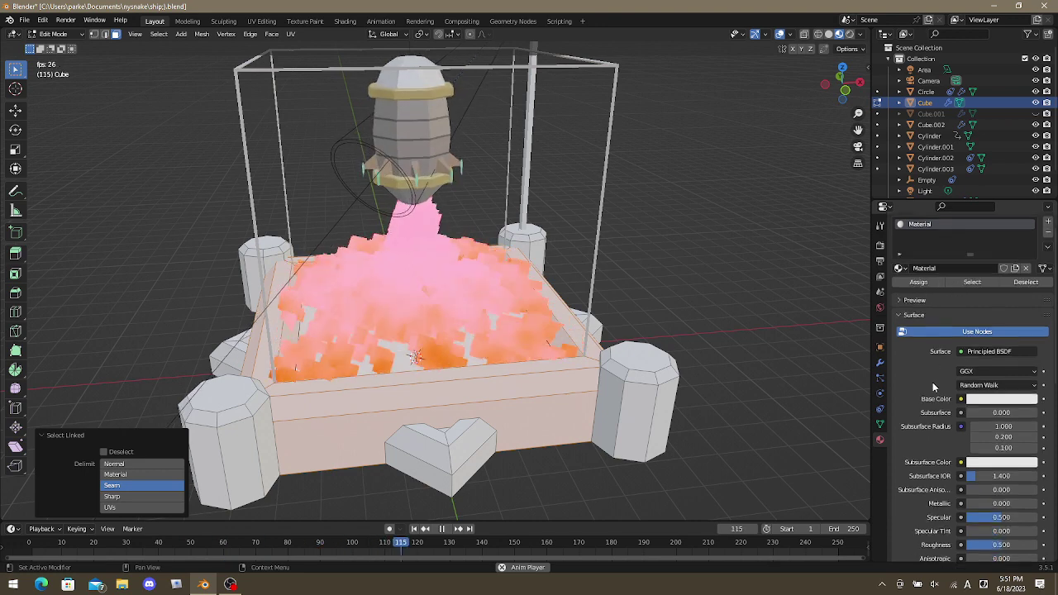
pyautogui.click(985, 400)
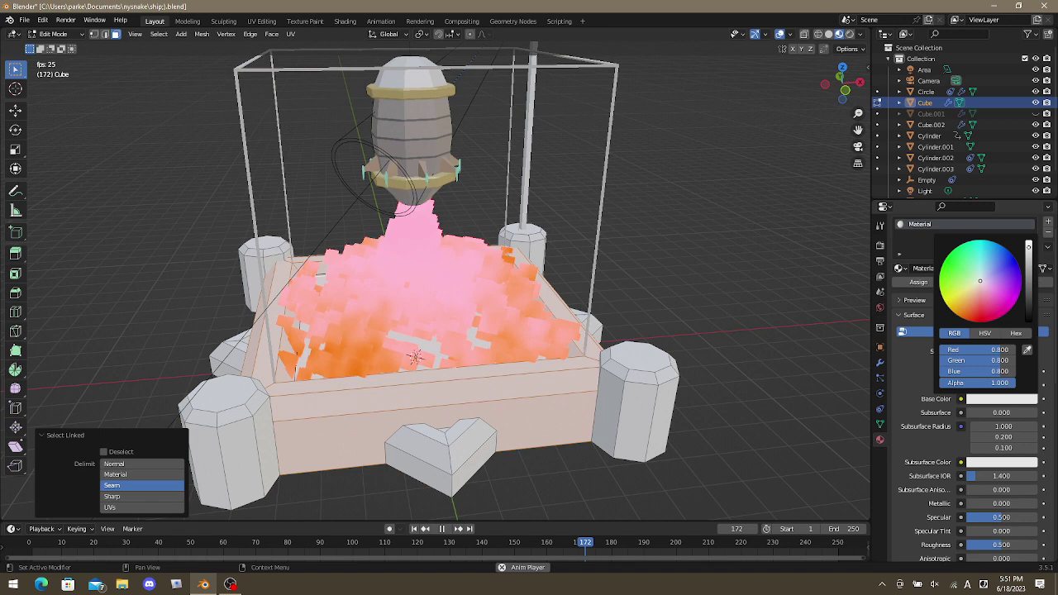
pyautogui.moveTo(1029, 247); pyautogui.dragTo(1028, 300)
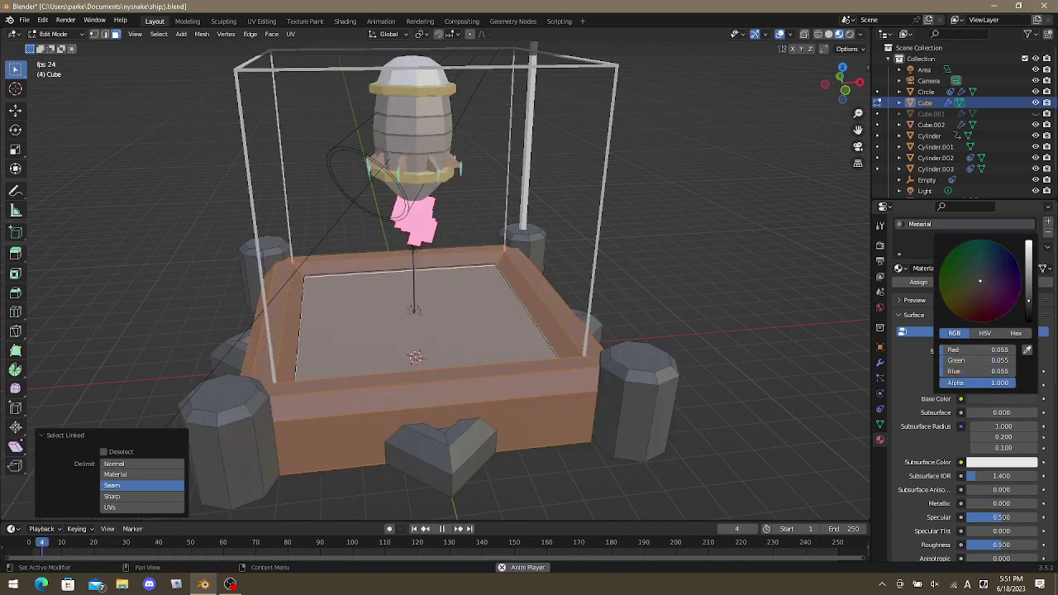
# Set the platform material's roughness to 0.323, metallic to 0.392 and specular to 0.385.
pyautogui.scroll(-3, 923, 428)
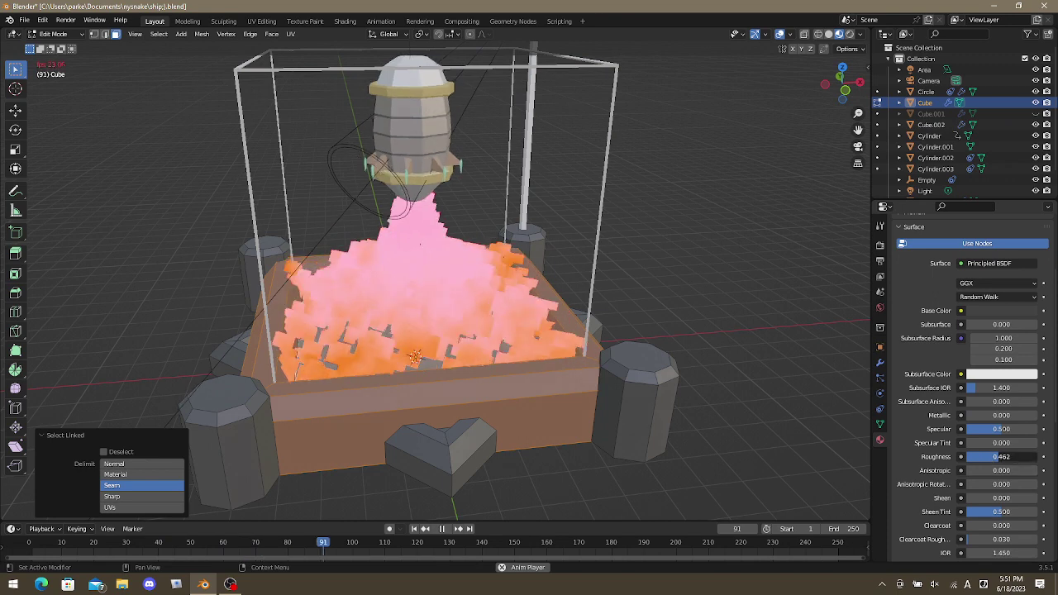
pyautogui.moveTo(997, 416); pyautogui.dragTo(1025, 415)
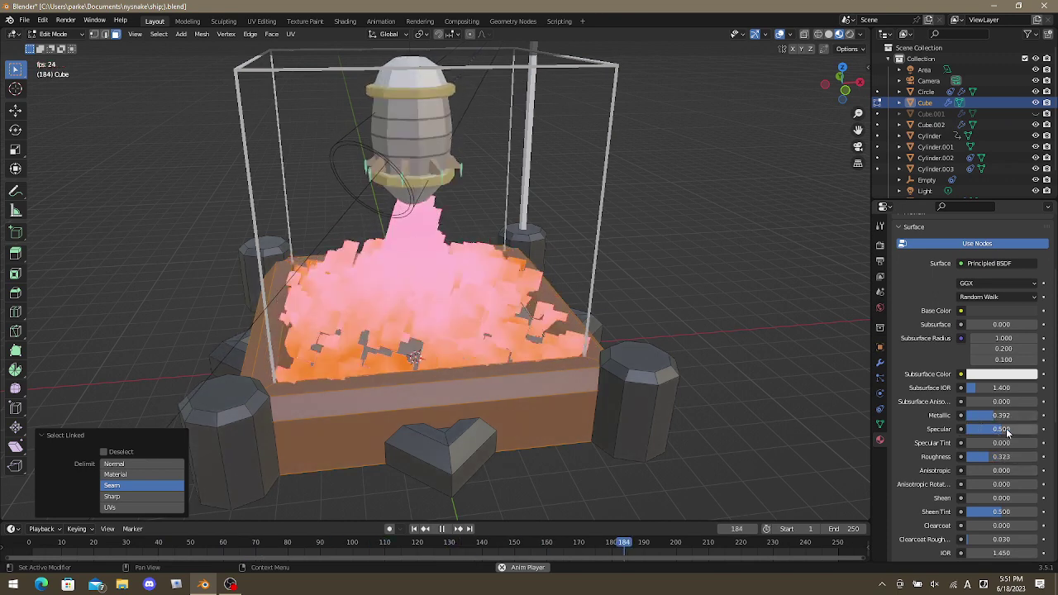
pyautogui.moveTo(1001, 429); pyautogui.dragTo(980, 429)
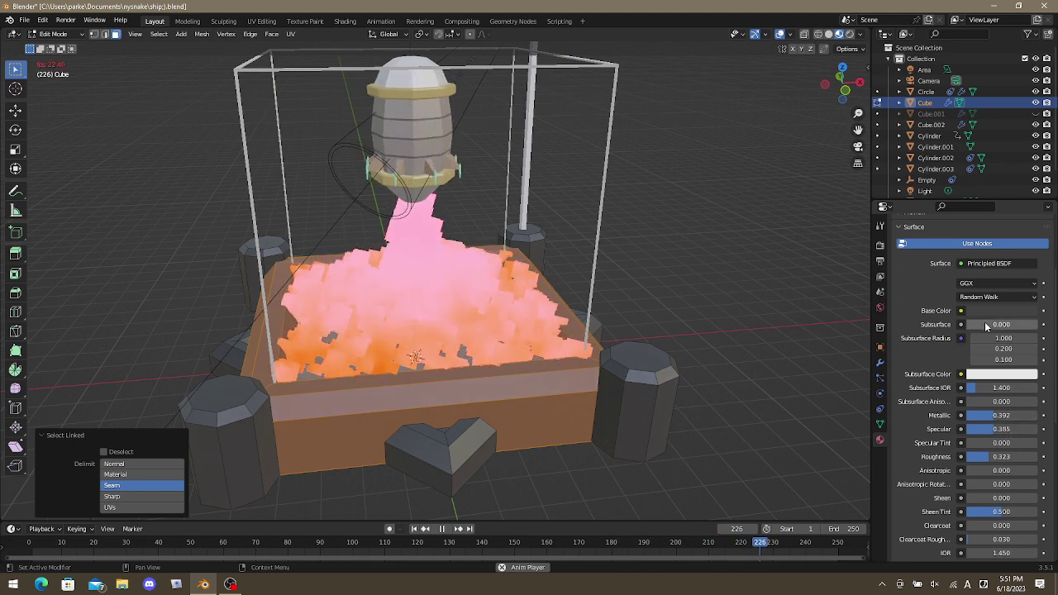
# Add a second material slot to the platform and assign a new material in it to the heart-shaped ornaments.
pyautogui.scroll(3, 925, 321)
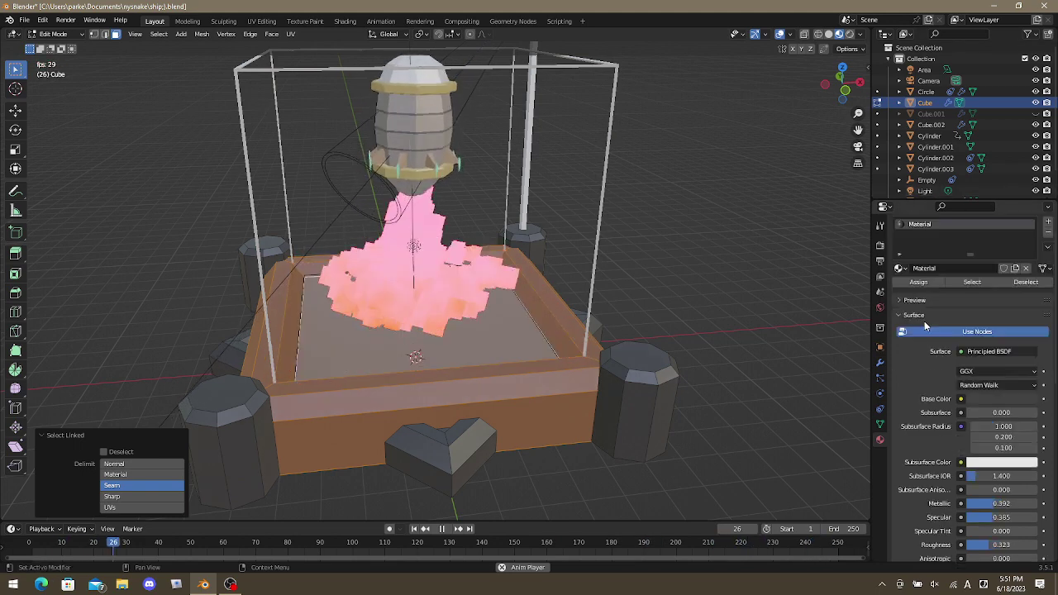
pyautogui.scroll(1, 925, 321)
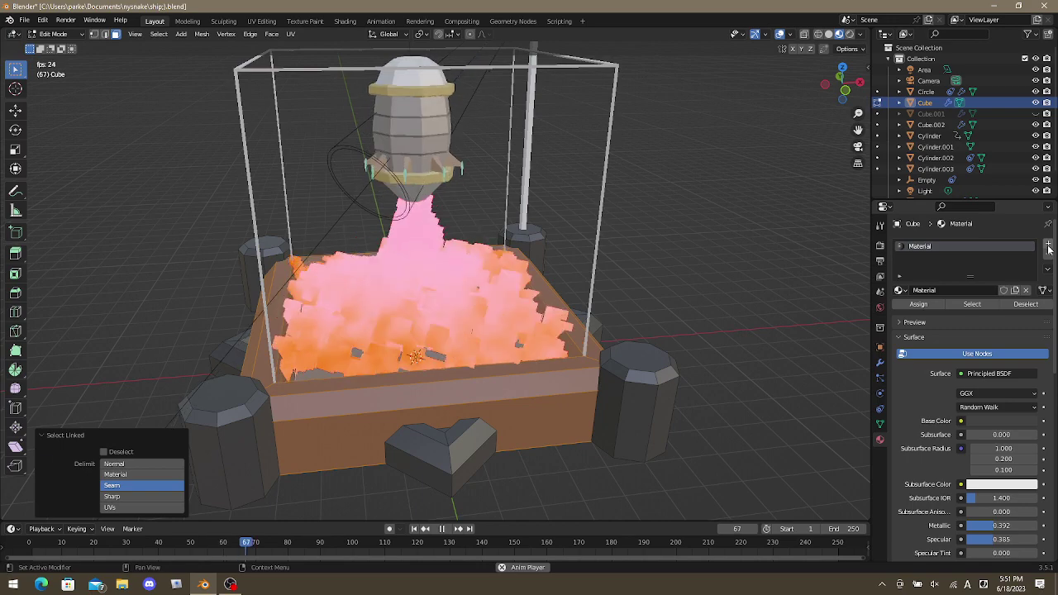
pyautogui.click(1049, 245)
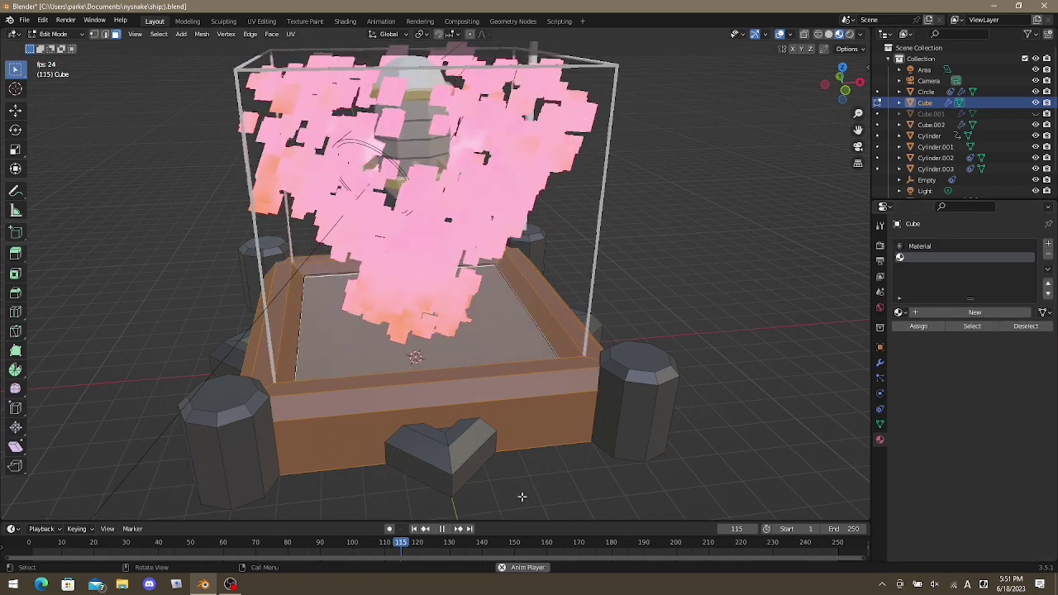
pyautogui.click(443, 458)
pyautogui.press('l')
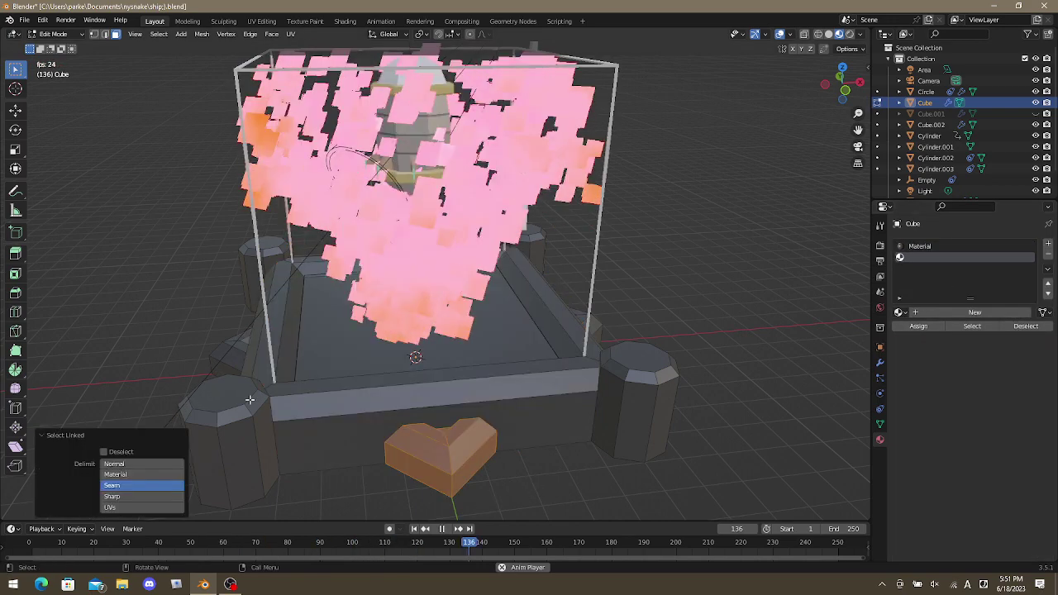
pyautogui.moveTo(250, 399); pyautogui.dragTo(631, 354, button='middle')
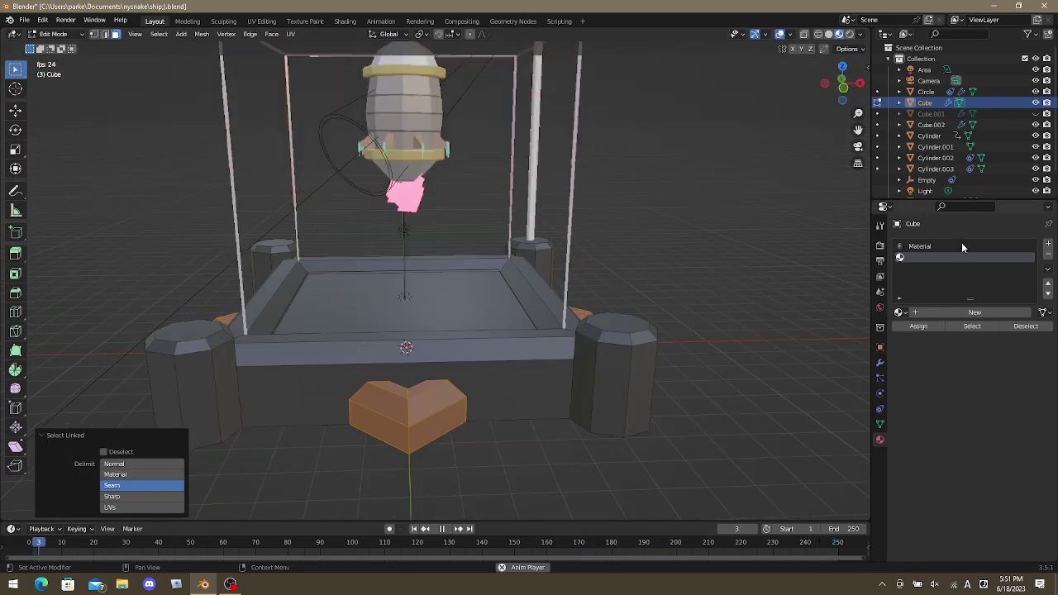
pyautogui.click(918, 327)
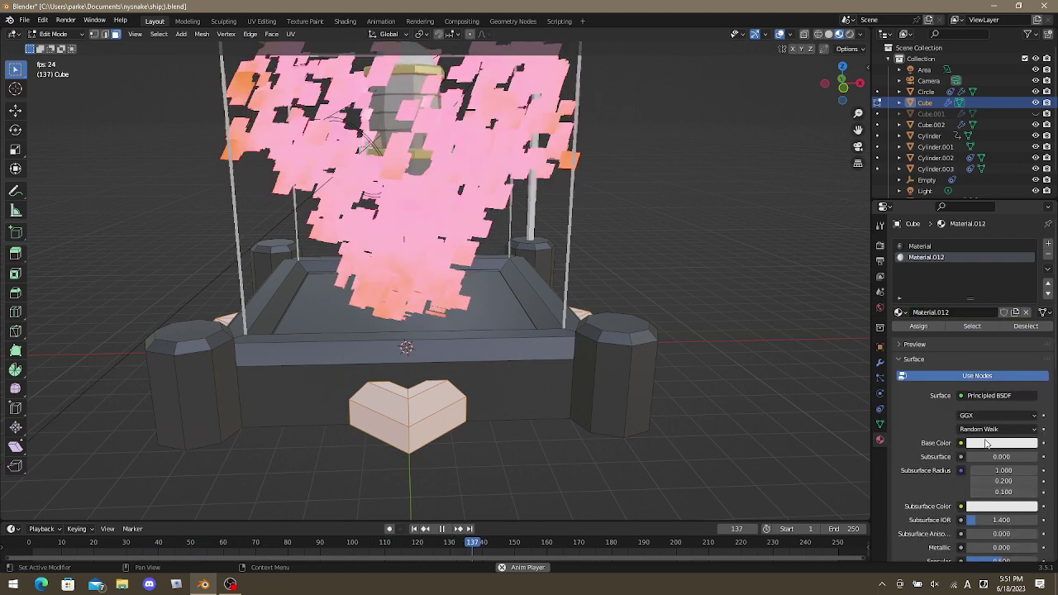
# Give the heart material a mid-grey base color, metallic 0.700, specular 0.438 and roughness 0.246.
pyautogui.click(987, 444)
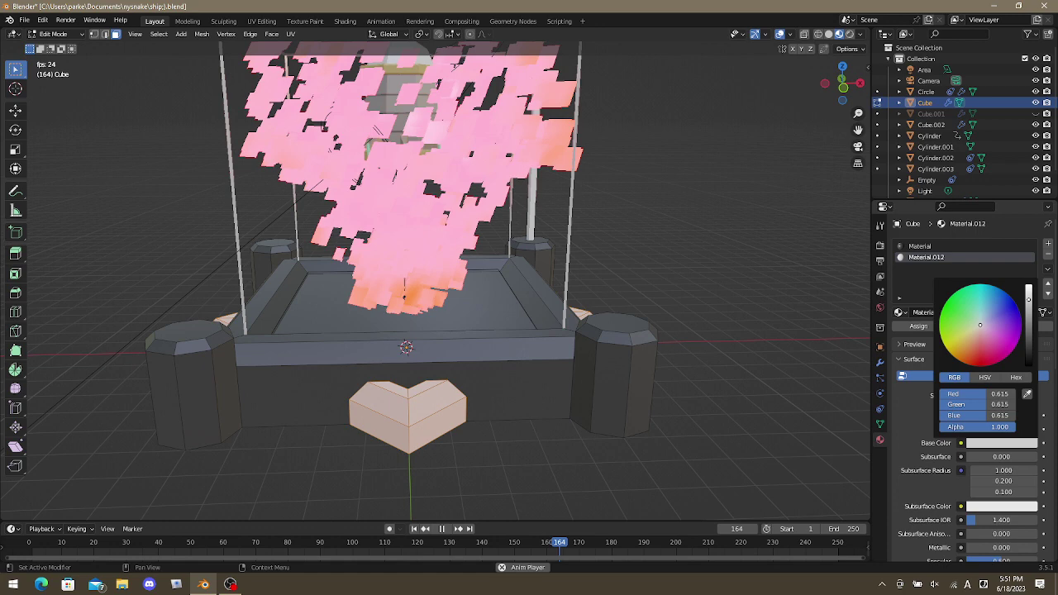
pyautogui.moveTo(1029, 290); pyautogui.dragTo(1029, 315)
pyautogui.scroll(-2, 978, 496)
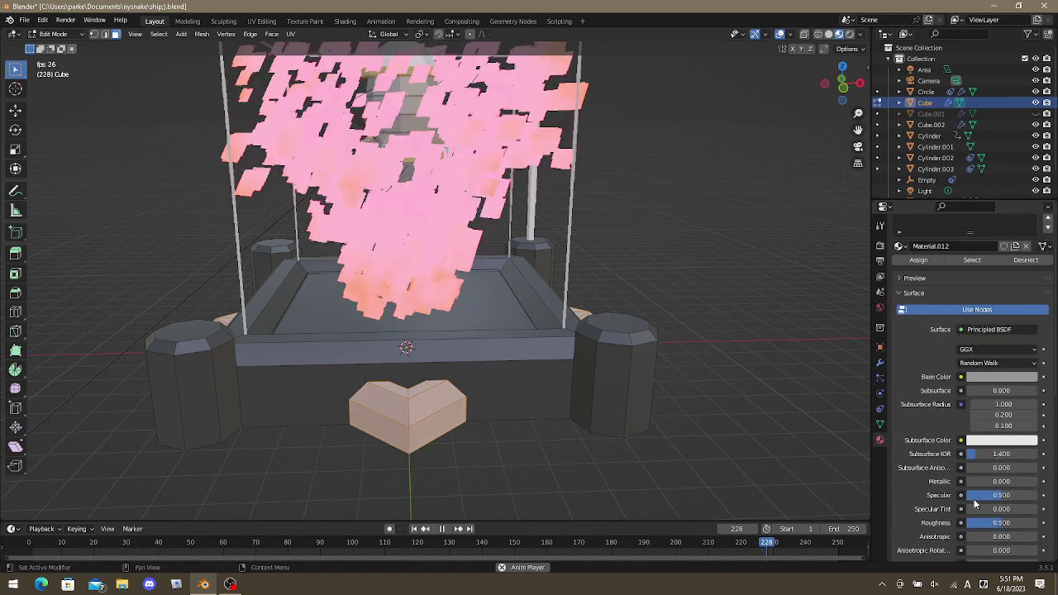
pyautogui.moveTo(979, 481)
pyautogui.mouseDown()
pyautogui.moveTo(1032, 481)
pyautogui.moveTo(1008, 481)
pyautogui.moveTo(1017, 481)
pyautogui.mouseUp()
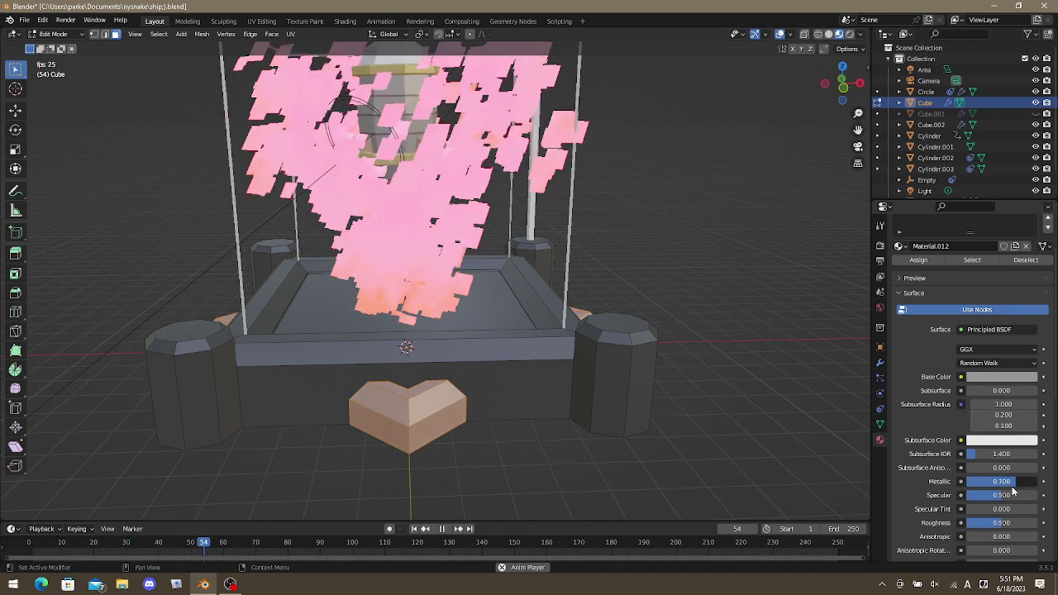
pyautogui.moveTo(999, 524); pyautogui.dragTo(992, 495)
# Select the platform's four corner pillars and assign them a new material in a third material slot.
pyautogui.moveTo(504, 377); pyautogui.dragTo(577, 377, button='middle')
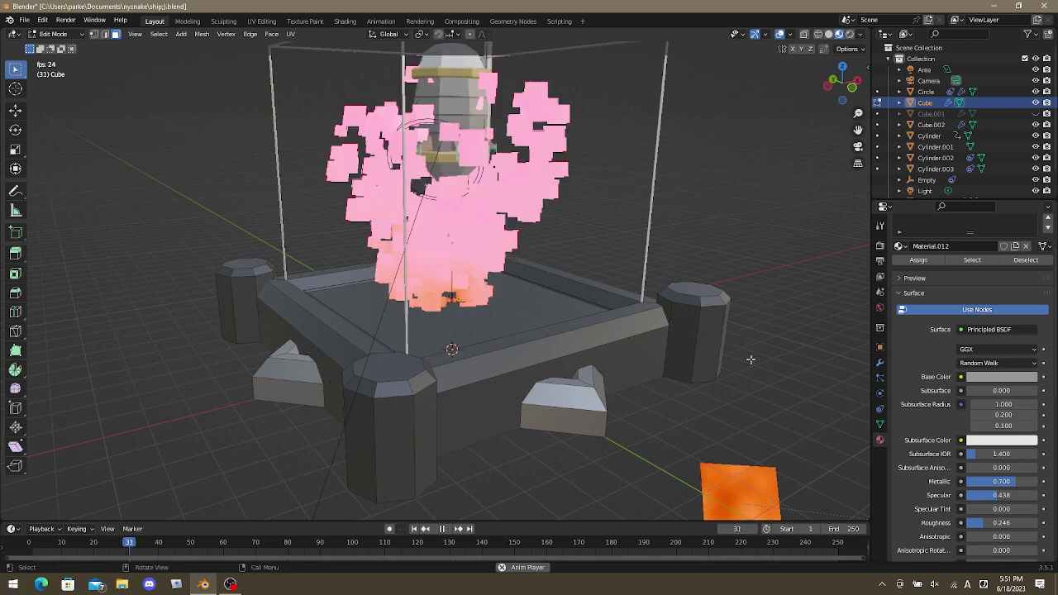
pyautogui.press('l')
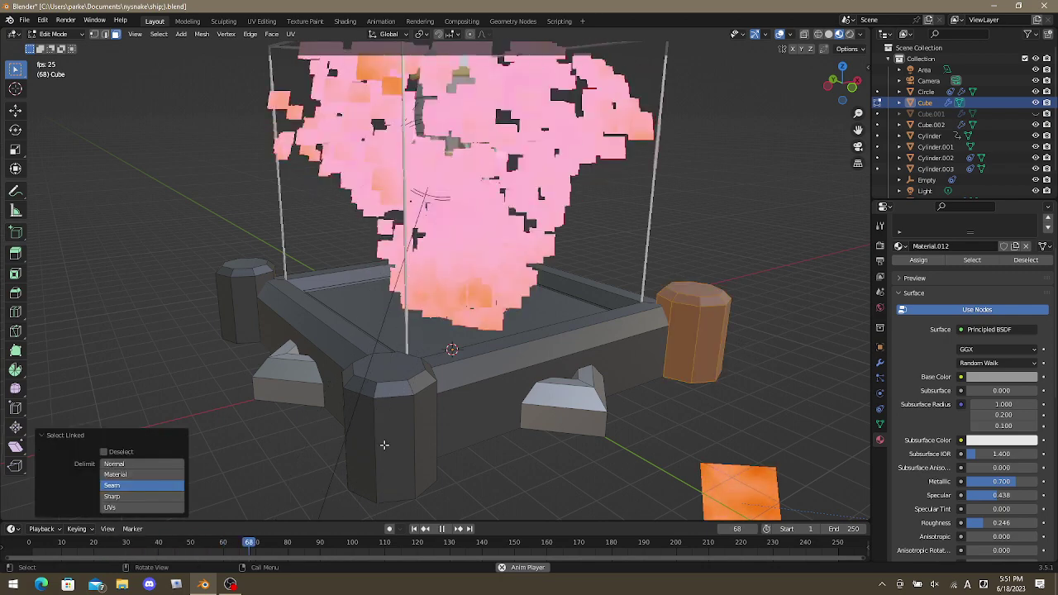
pyautogui.press('l')
pyautogui.moveTo(226, 289); pyautogui.dragTo(319, 267, button='middle')
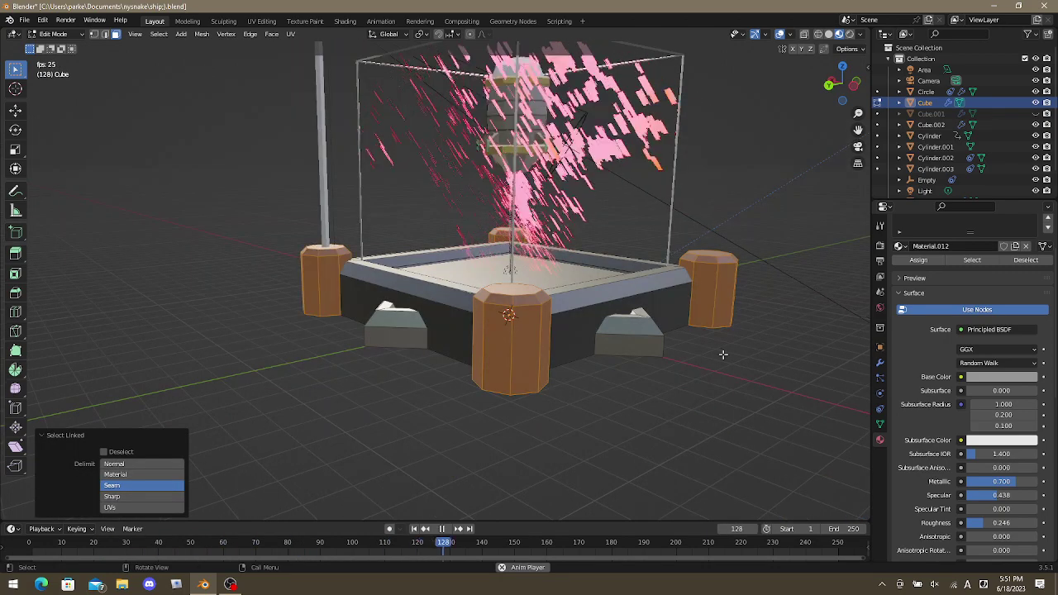
pyautogui.scroll(2, 1046, 258)
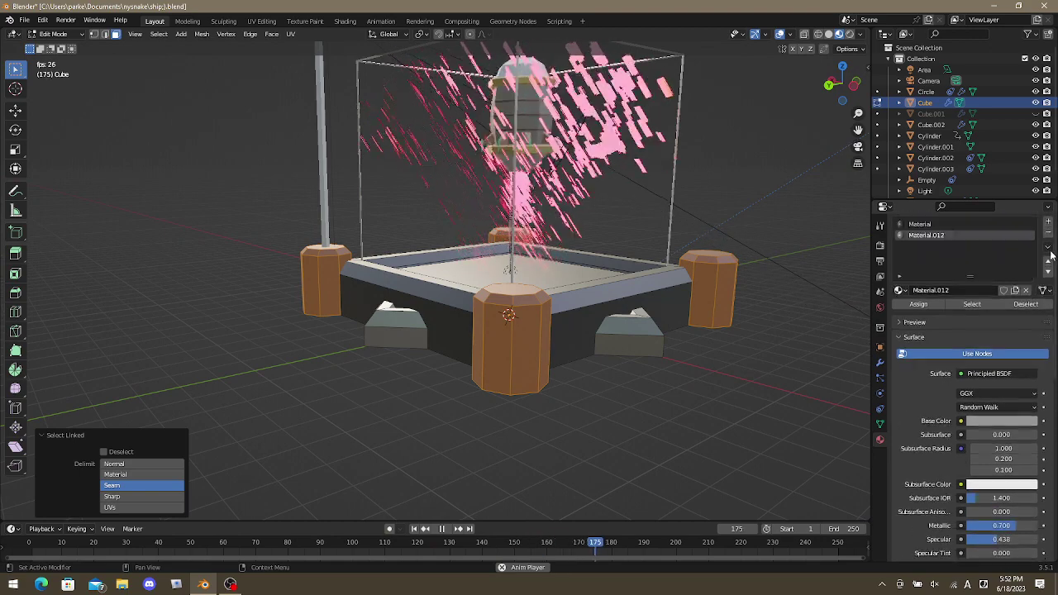
pyautogui.click(1048, 221)
pyautogui.click(920, 327)
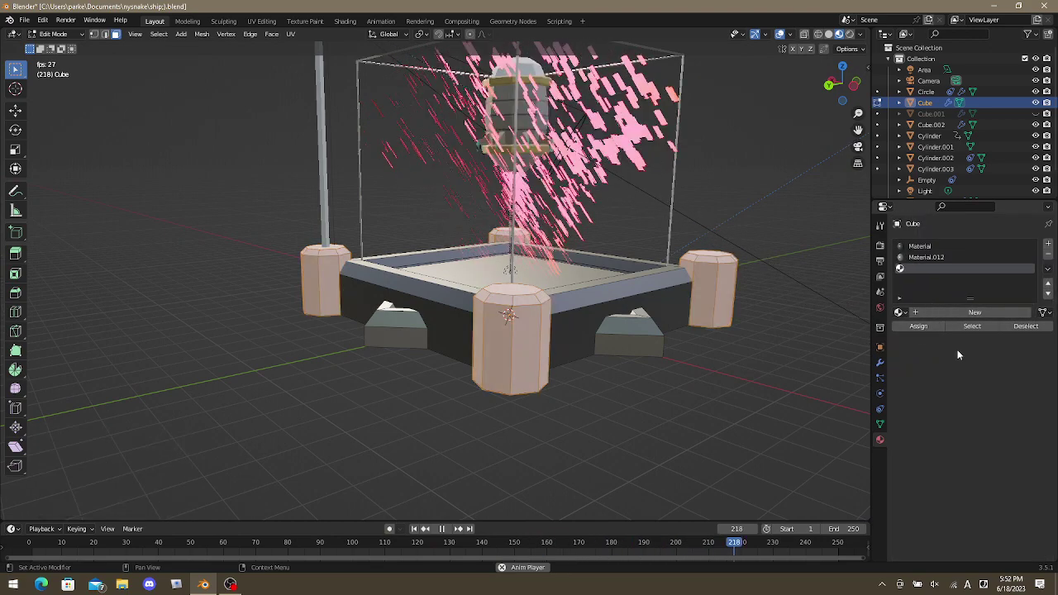
pyautogui.moveTo(641, 320); pyautogui.dragTo(653, 364, button='middle')
pyautogui.click(975, 312)
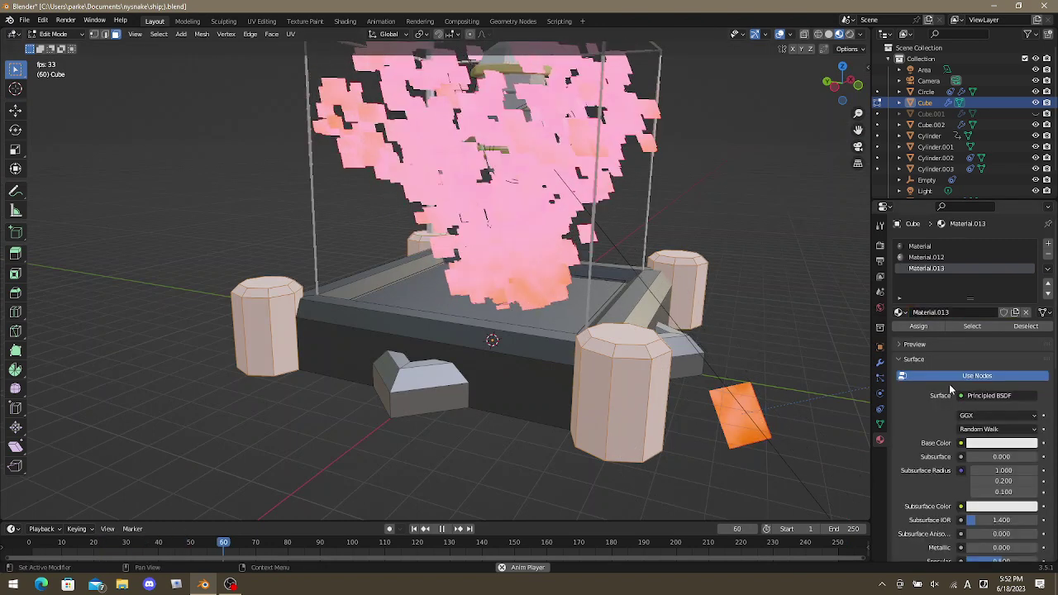
pyautogui.scroll(-4, 945, 463)
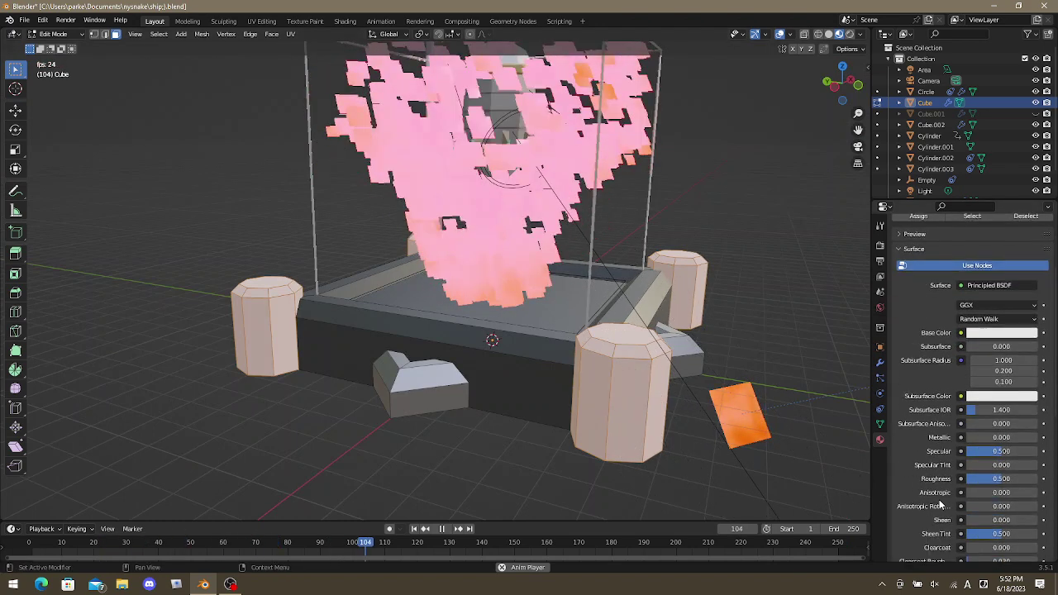
pyautogui.scroll(-1, 940, 506)
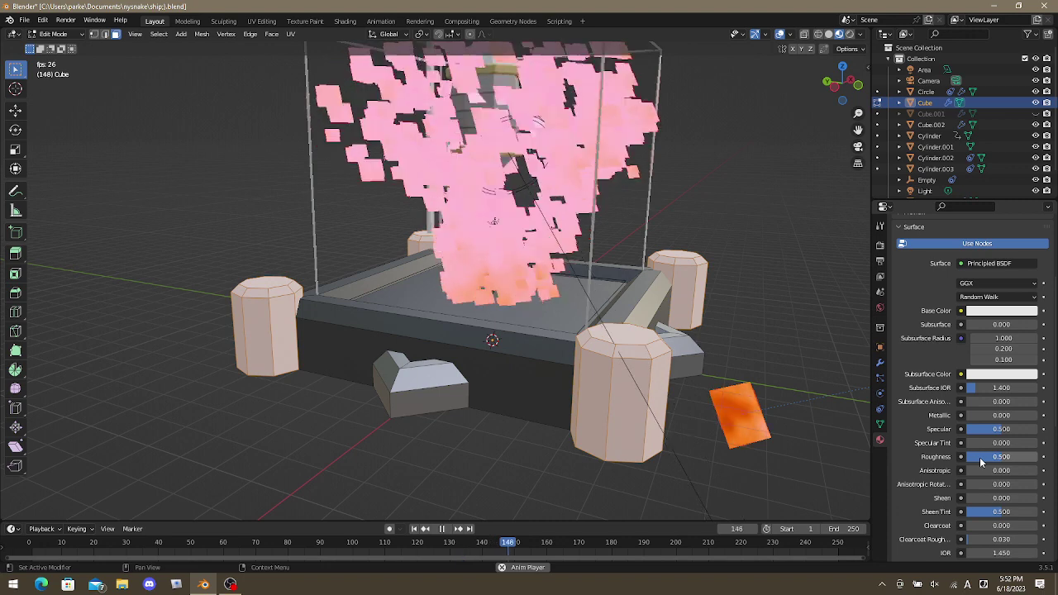
# Set the corner pillars' material to roughness 0.700, metallic 0.315 and specular 0.600.
pyautogui.click(994, 457)
pyautogui.write('0.7')
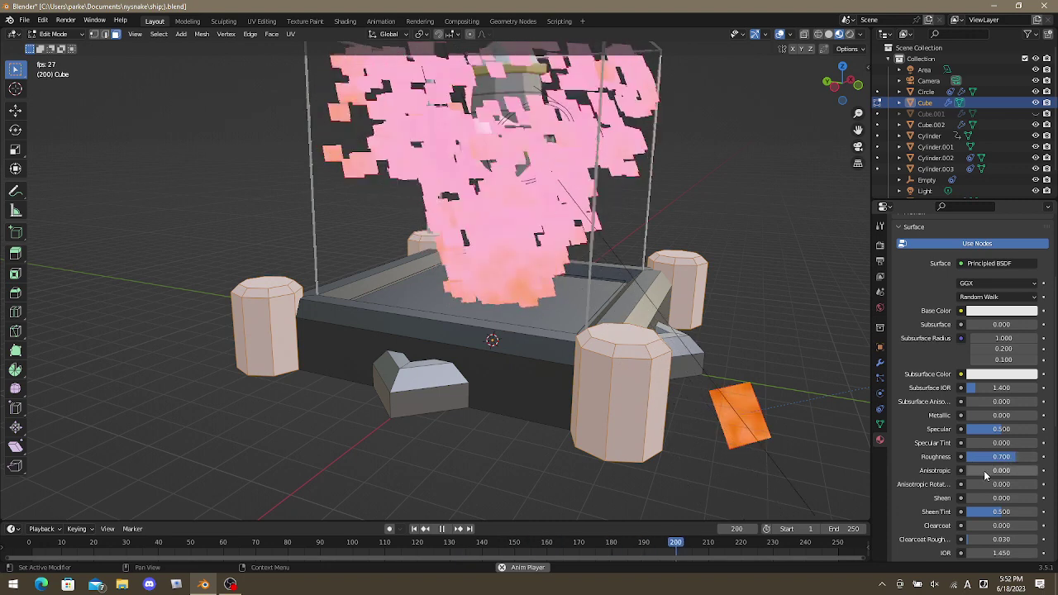
pyautogui.press('Return')
pyautogui.moveTo(989, 417); pyautogui.dragTo(1013, 417)
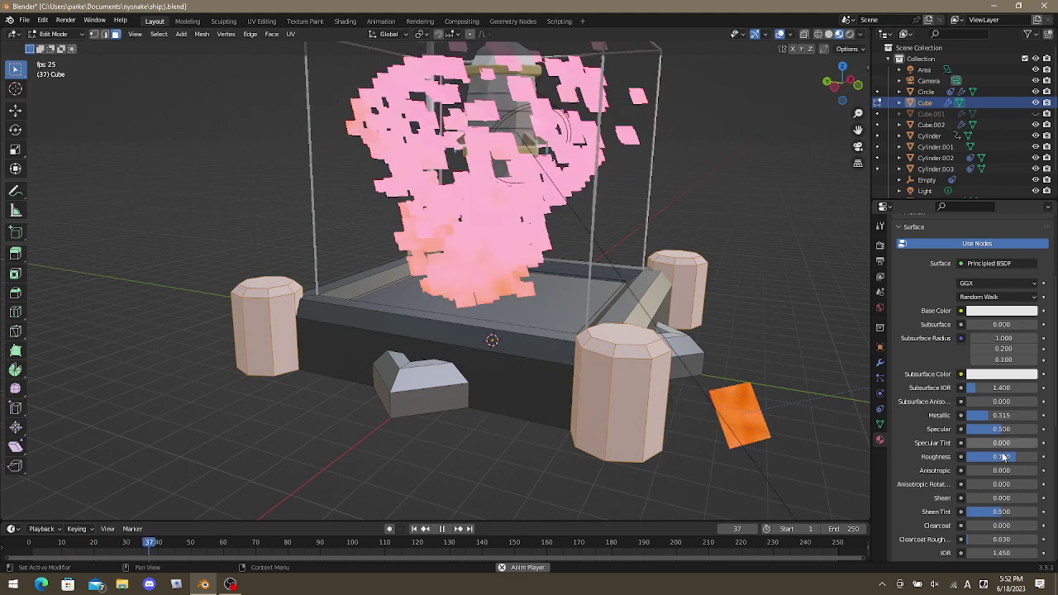
pyautogui.moveTo(775, 328); pyautogui.dragTo(728, 298, button='middle')
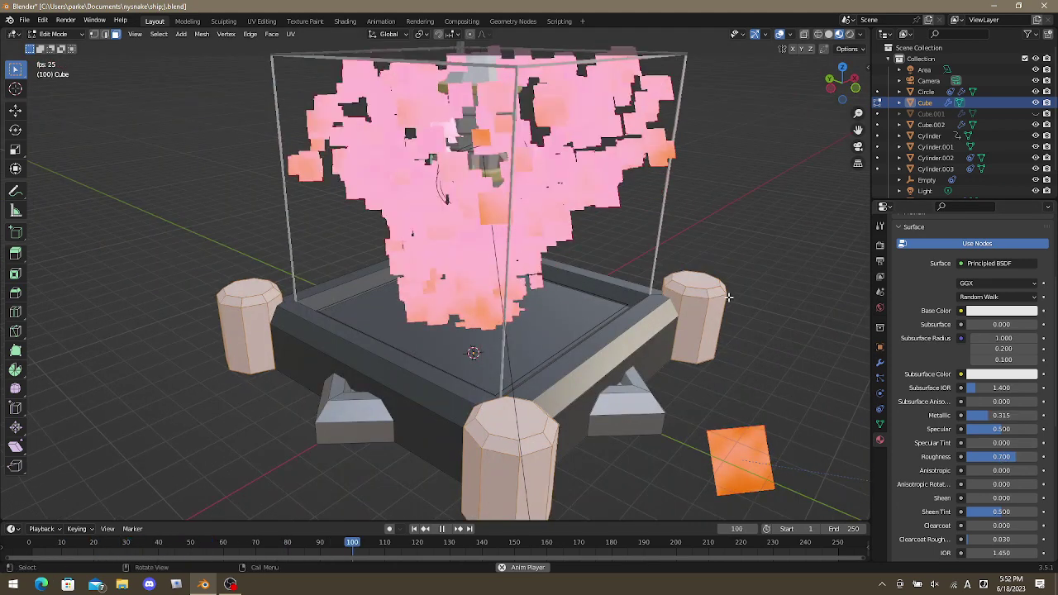
pyautogui.moveTo(728, 297); pyautogui.dragTo(648, 252, button='middle')
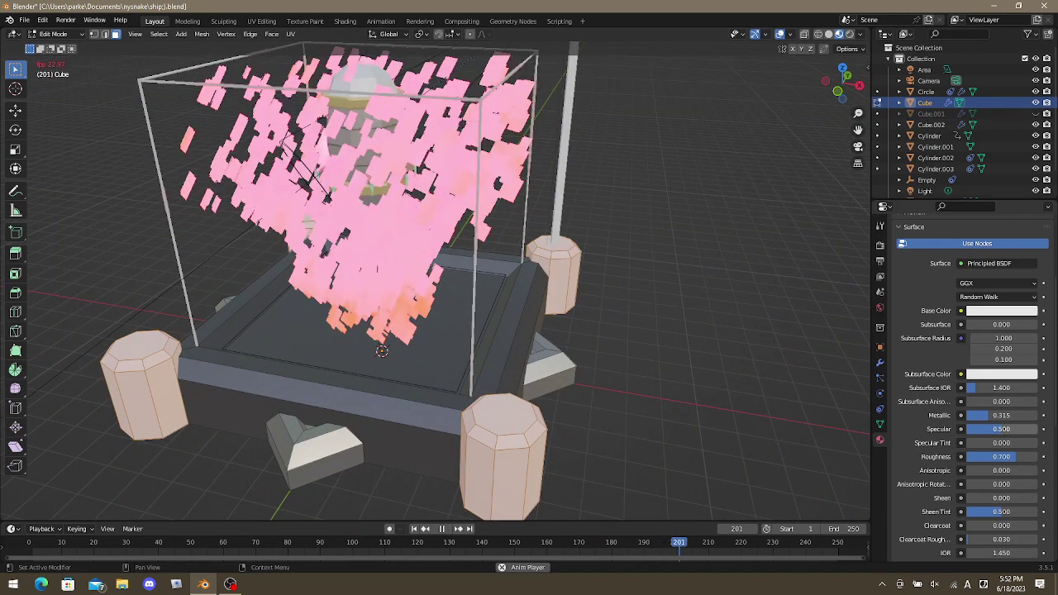
pyautogui.moveTo(586, 338); pyautogui.dragTo(560, 192, button='middle')
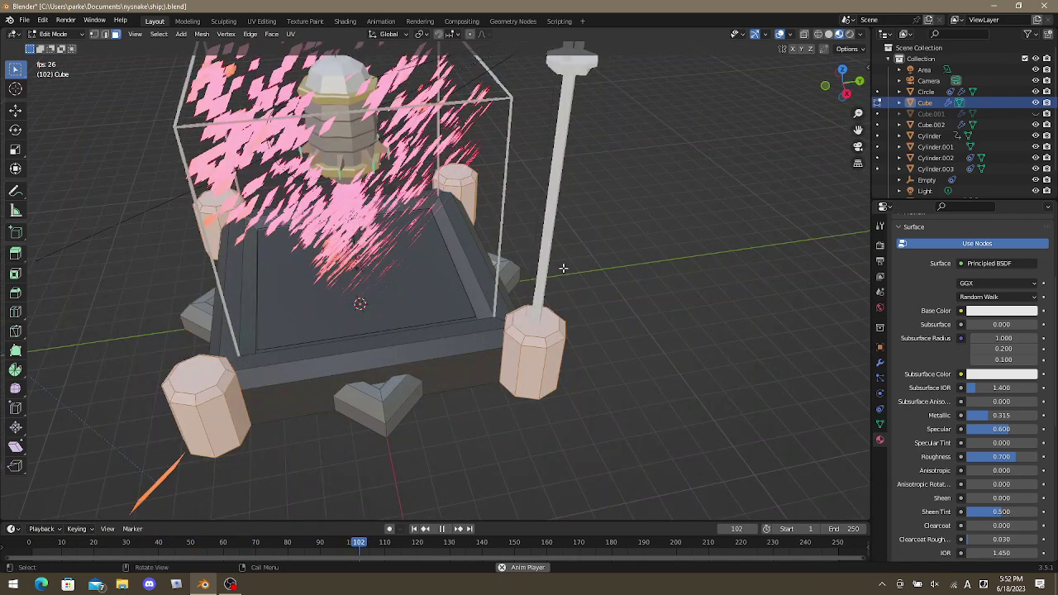
# Return to Object Mode and give the spotlight's pole a new material with a mid-grey base color.
pyautogui.press('Tab')
pyautogui.click(568, 102)
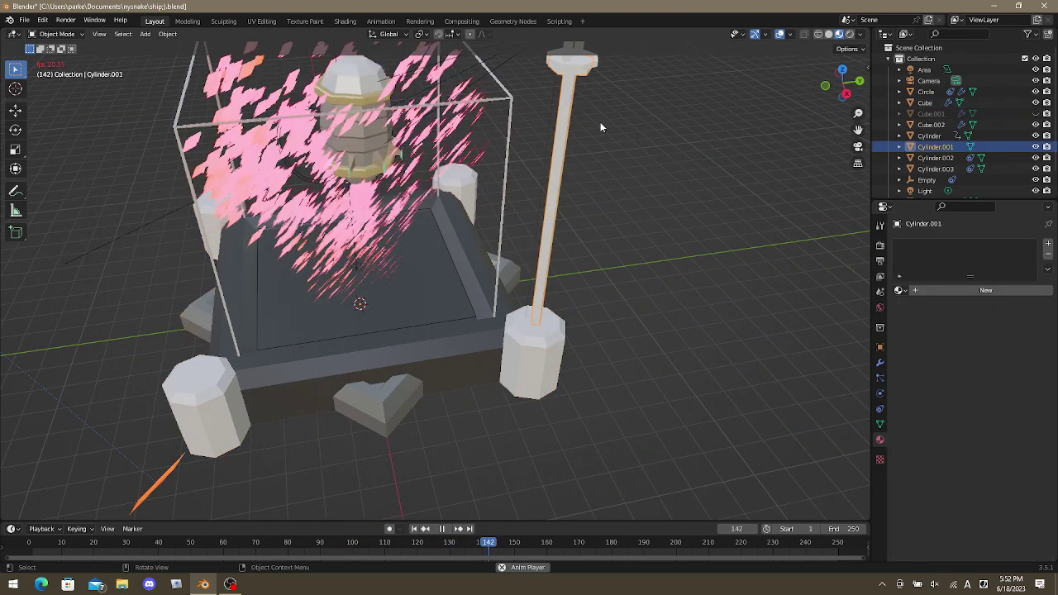
pyautogui.press('Tab')
pyautogui.press('Tab')
pyautogui.moveTo(636, 109); pyautogui.dragTo(744, 207, button='middle')
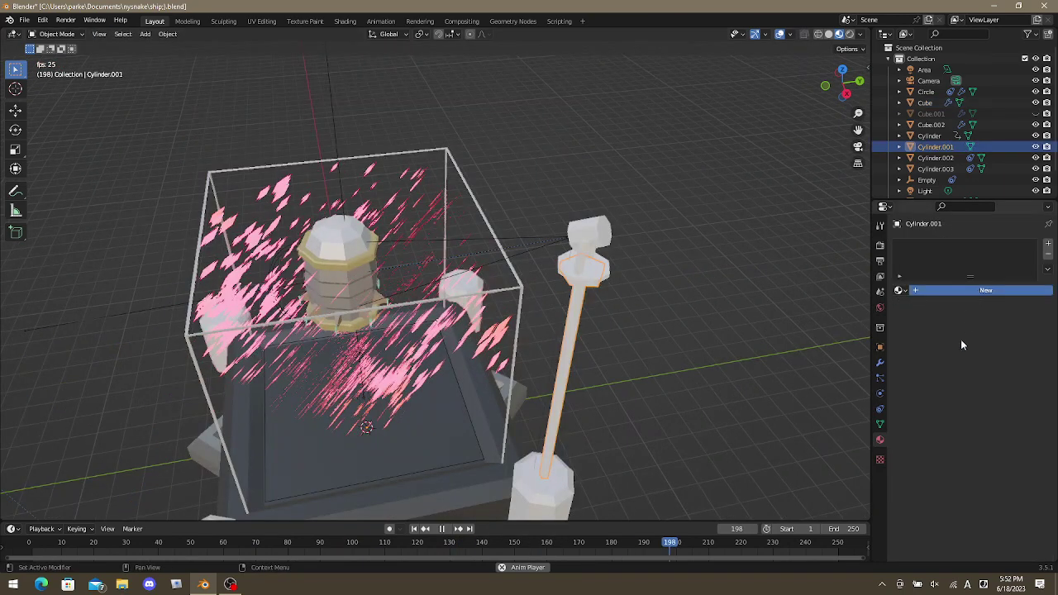
pyautogui.click(976, 290)
pyautogui.click(984, 408)
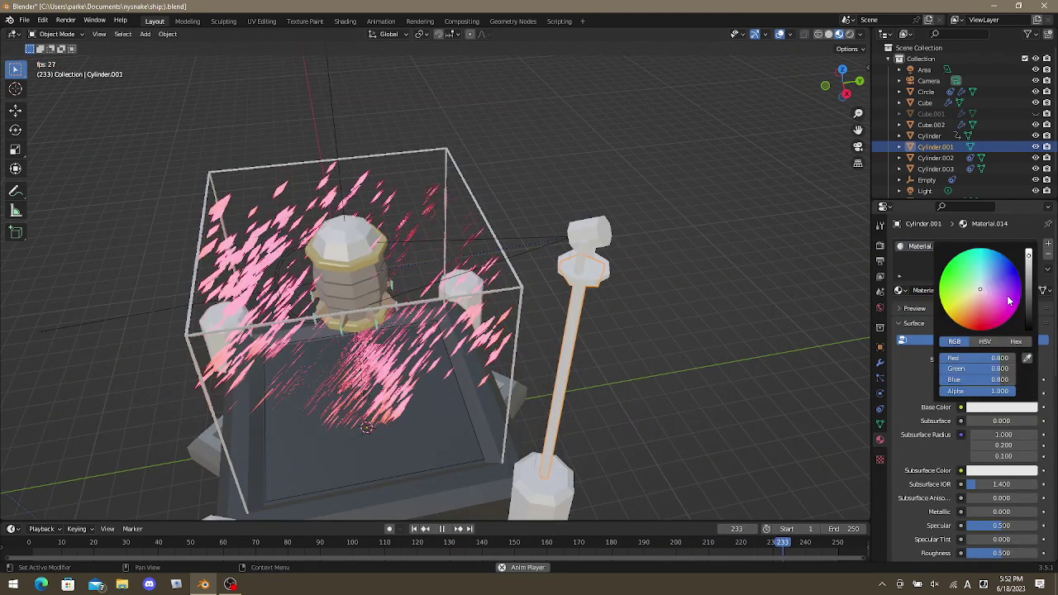
pyautogui.moveTo(826, 335); pyautogui.dragTo(757, 353, button='middle')
pyautogui.scroll(-2, 962, 474)
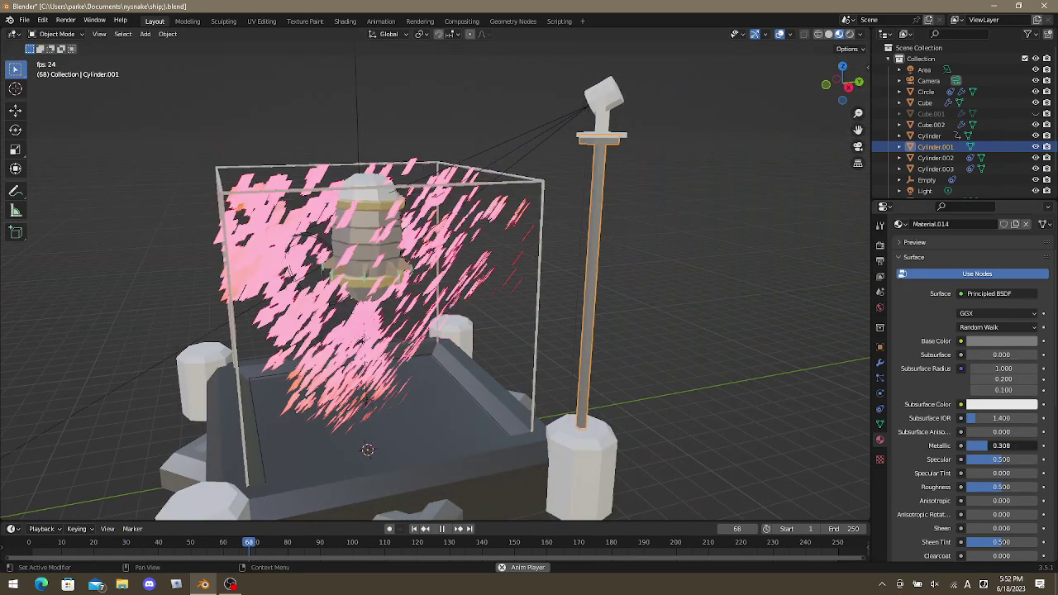
# Set the pole material's metallic to 0.731 and roughness to 0.277.
pyautogui.moveTo(989, 446); pyautogui.dragTo(1025, 446)
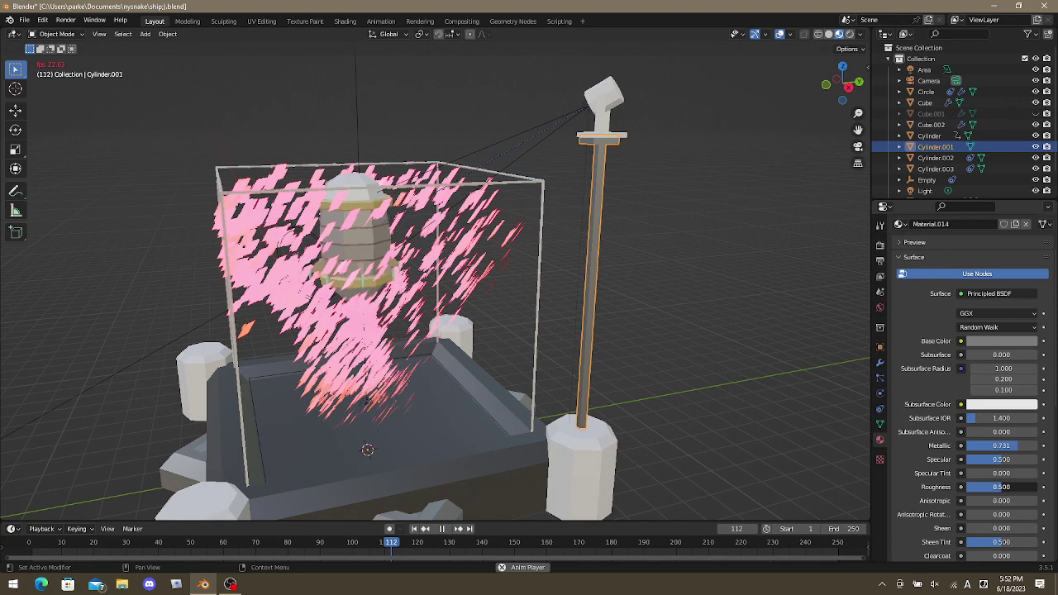
pyautogui.moveTo(1001, 487); pyautogui.dragTo(986, 485)
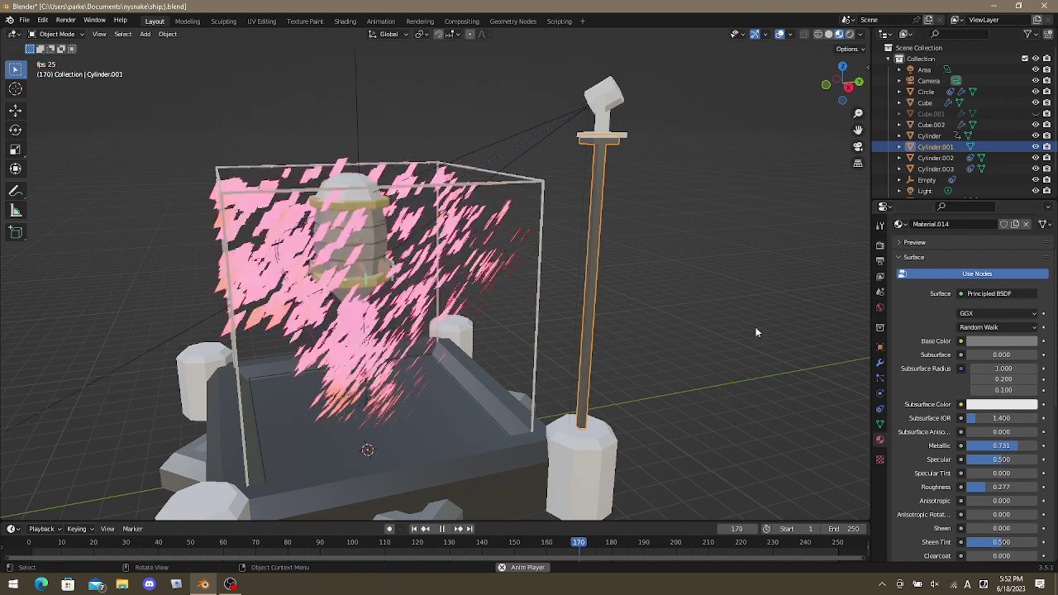
pyautogui.moveTo(666, 237); pyautogui.dragTo(703, 242, button='middle')
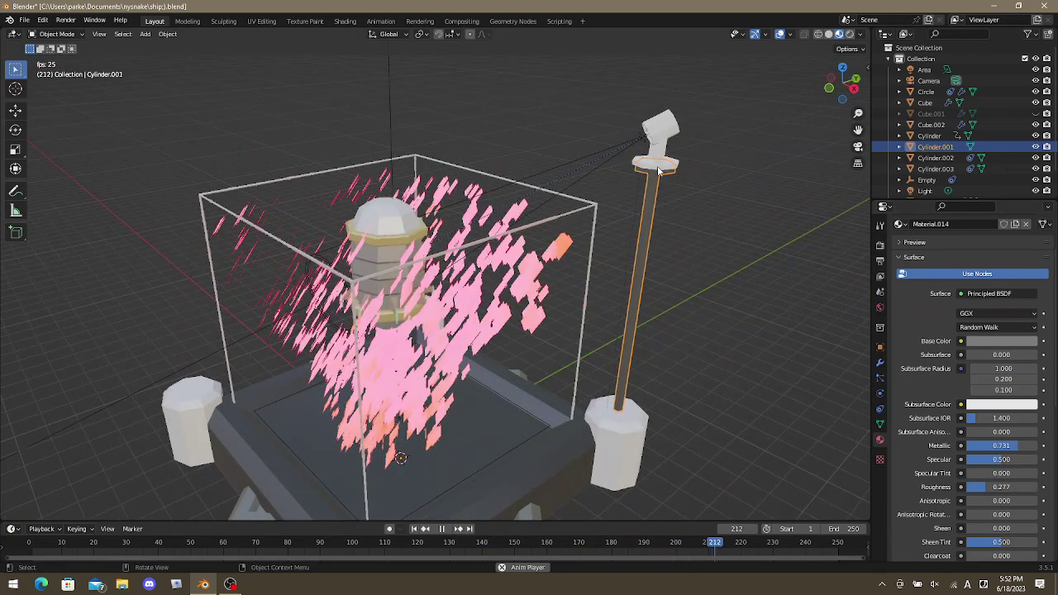
# Give the spotlight's bracket on top of the pole a new near-black material with metallic 0.615 and roughness about 0.331.
pyautogui.click(936, 169)
pyautogui.click(934, 290)
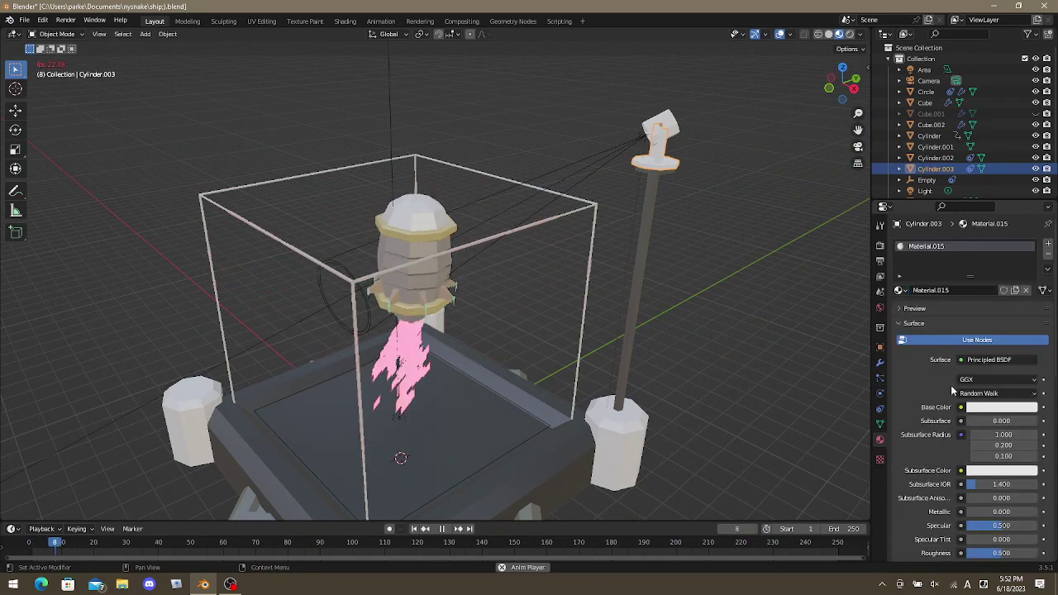
pyautogui.click(989, 407)
pyautogui.click(1028, 283)
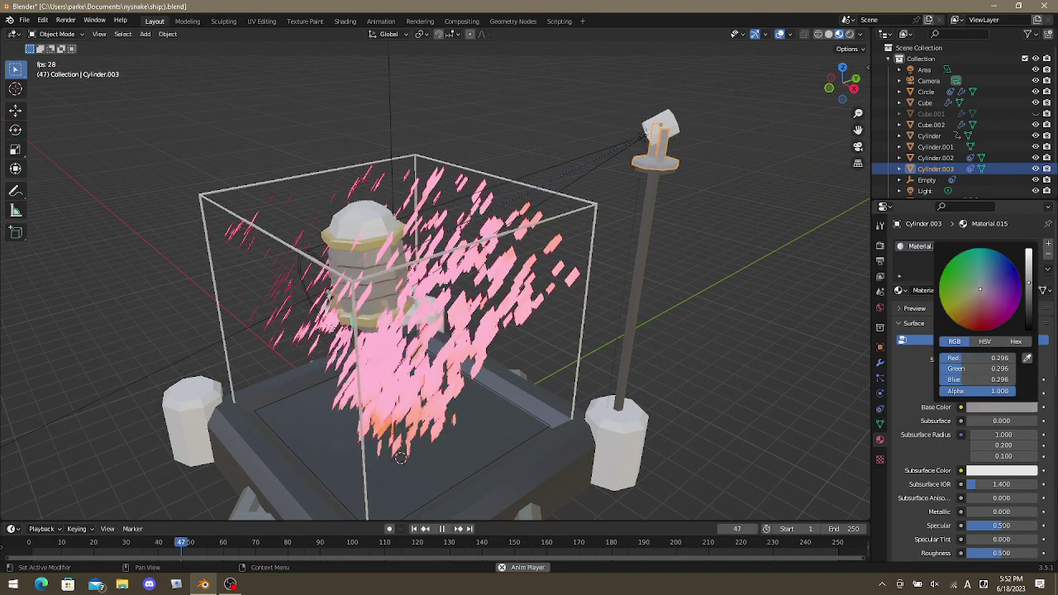
pyautogui.click(1028, 318)
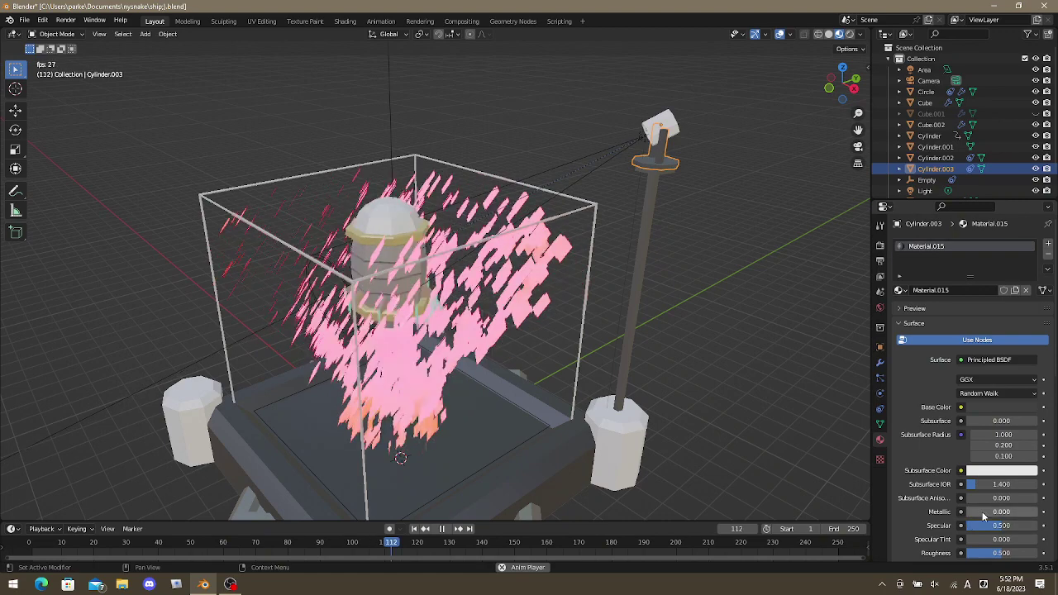
pyautogui.moveTo(982, 511); pyautogui.dragTo(1025, 512)
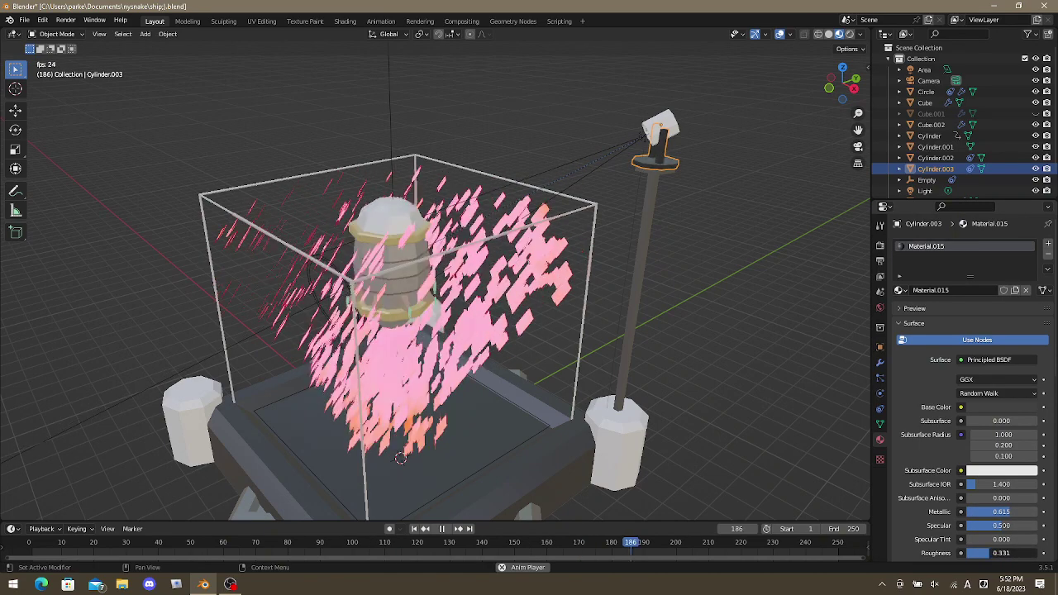
# Give the spotlight housing's Material.010 a mid-grey base color, metallic 0.562 and roughness 0.315.
pyautogui.click(662, 128)
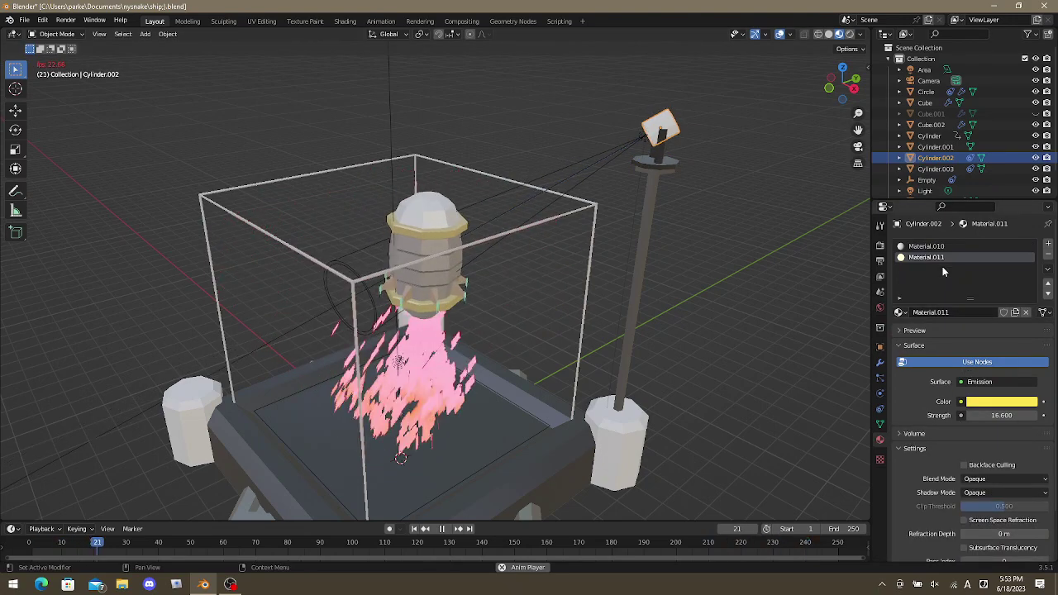
pyautogui.click(931, 246)
pyautogui.click(991, 428)
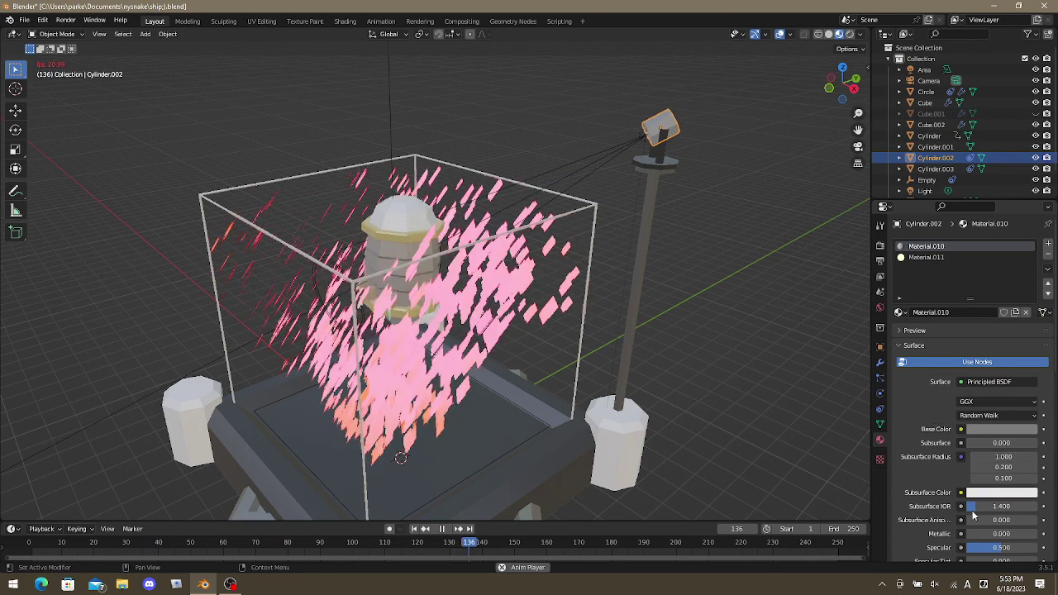
pyautogui.scroll(-2, 974, 515)
pyautogui.moveTo(993, 467); pyautogui.dragTo(1025, 467)
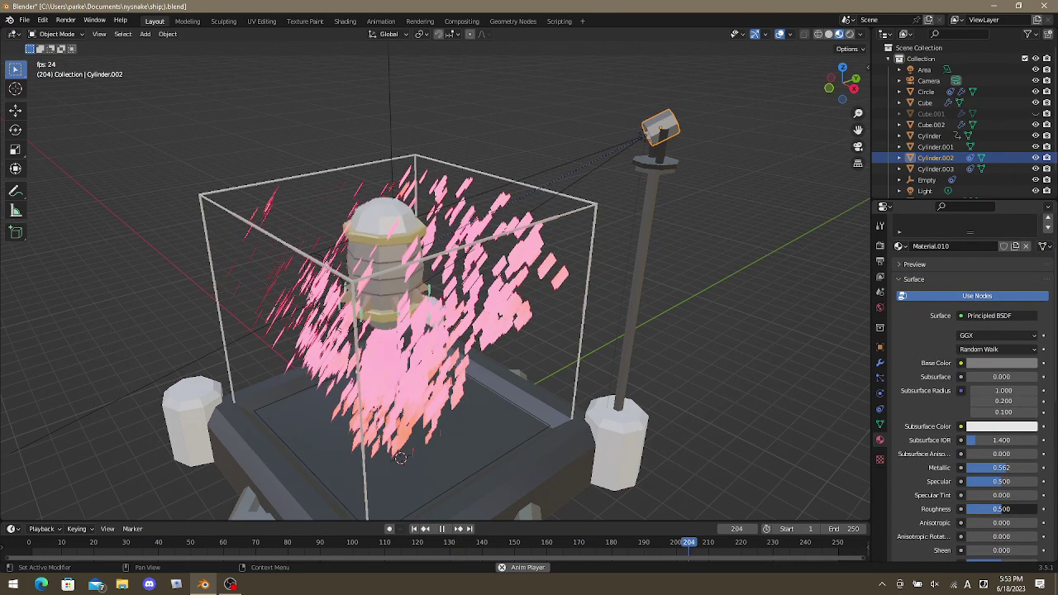
pyautogui.moveTo(996, 509); pyautogui.dragTo(979, 509)
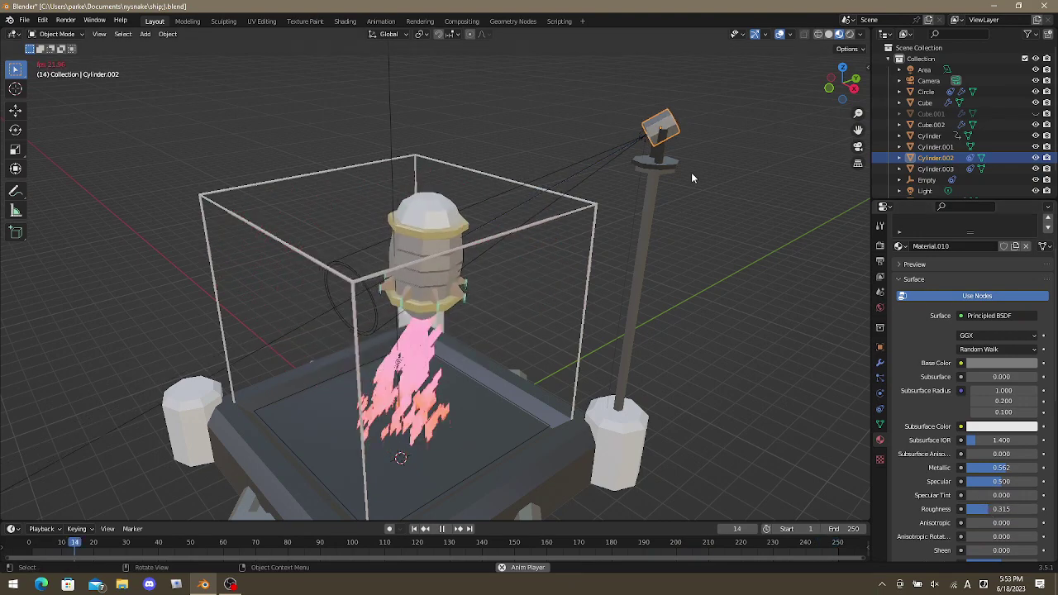
# Bevel the rear end face of the spotlight housing with a width of 0.0948 m and return to Object Mode.
pyautogui.moveTo(692, 172); pyautogui.dragTo(671, 248, button='middle')
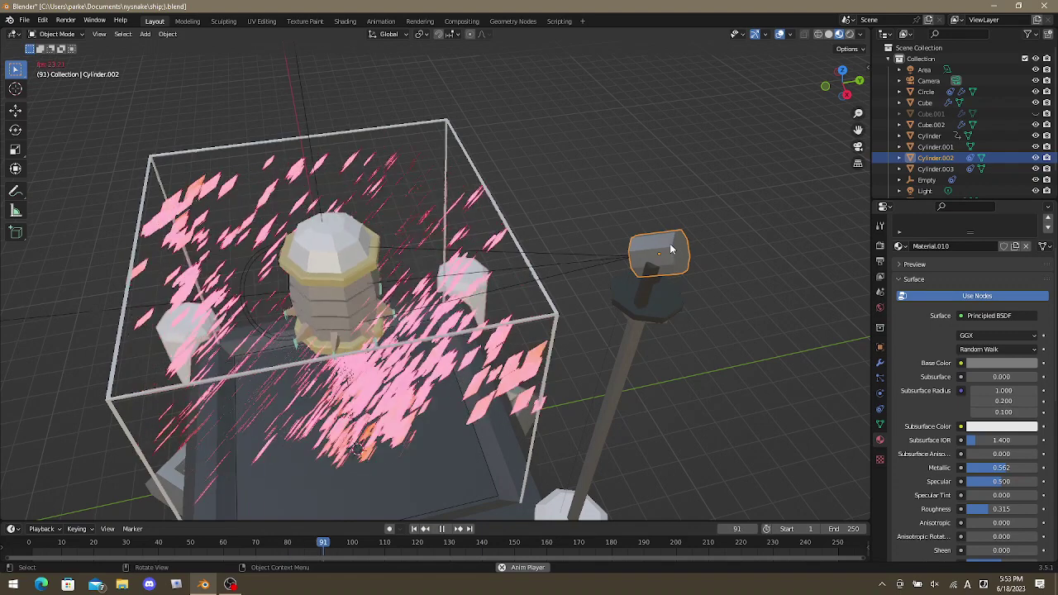
pyautogui.press('Tab')
pyautogui.scroll(3, 763, 257)
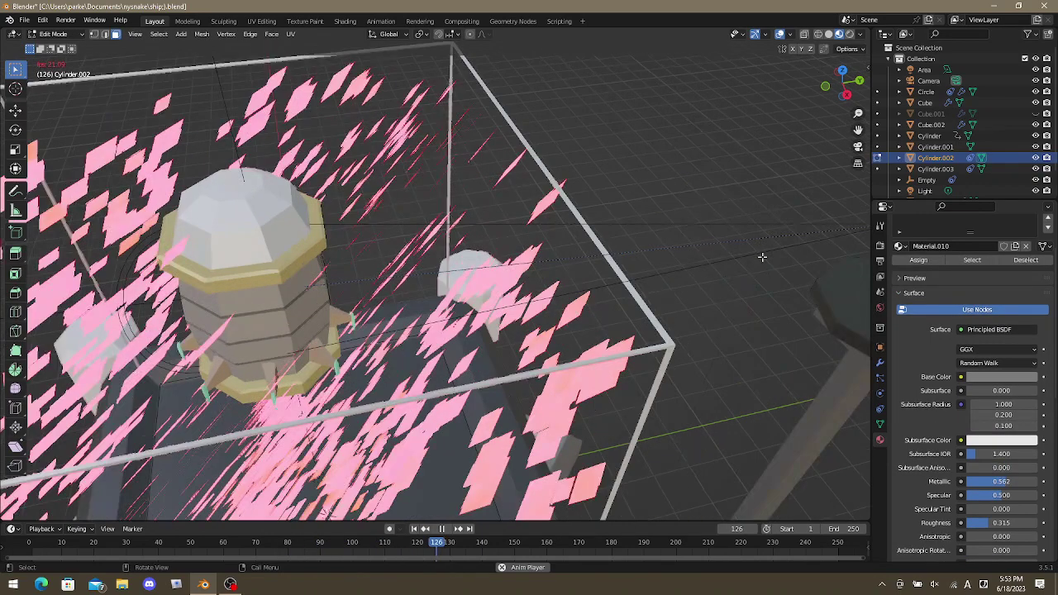
pyautogui.scroll(-4, 762, 257)
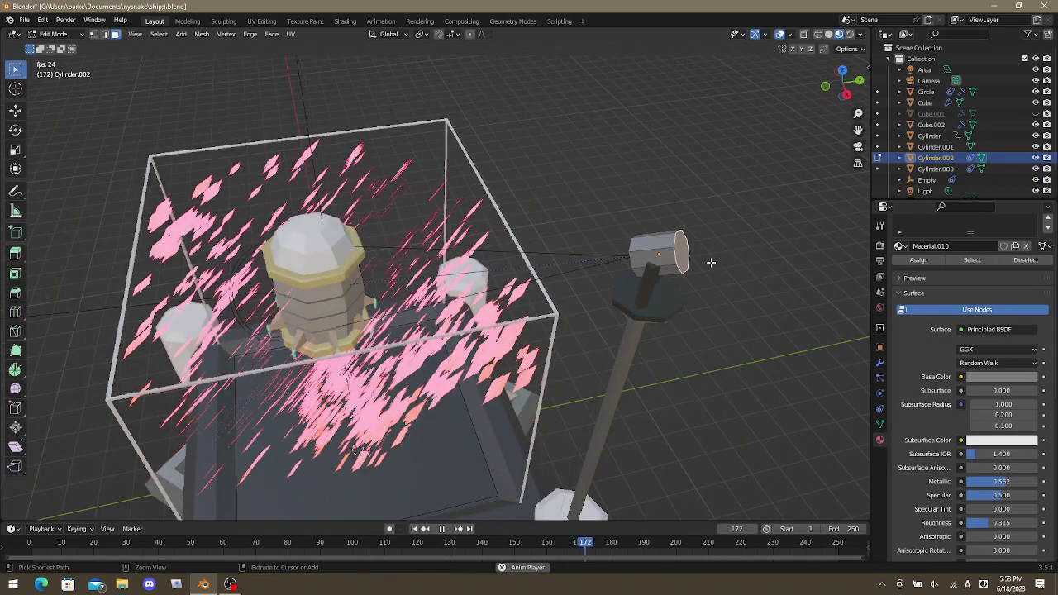
pyautogui.hotkey('ctrl', 'b')
pyautogui.click(723, 305)
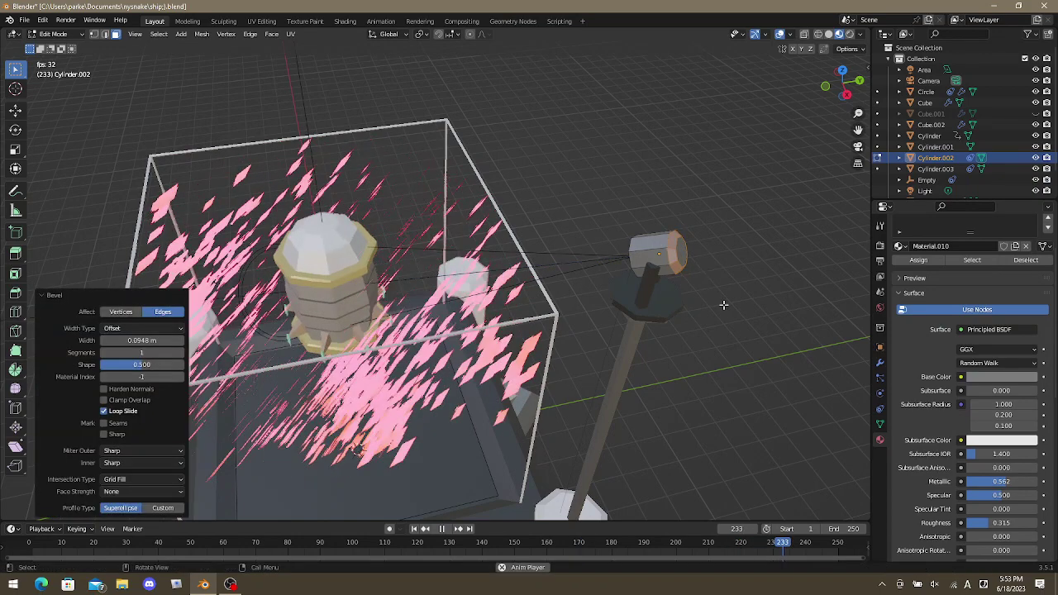
pyautogui.press('Tab')
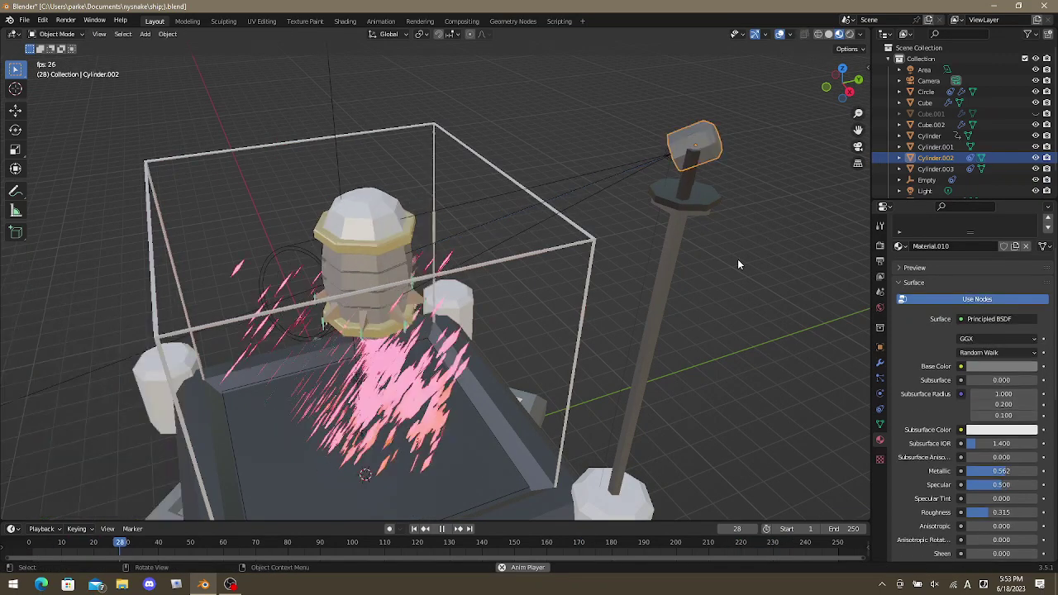
# Save the scene file.
pyautogui.moveTo(738, 259); pyautogui.dragTo(686, 266, button='middle')
pyautogui.scroll(-3, 609, 270)
pyautogui.hotkey('ctrl', 's')
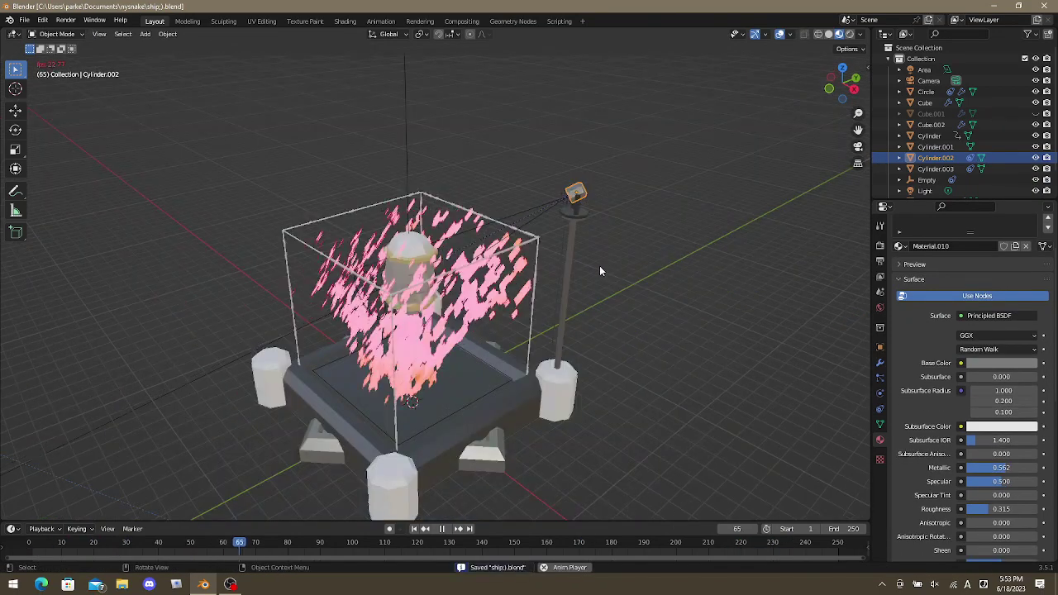
# Select the complete spotlight with its bracket and pole and duplicate it in place, working in top view.
pyautogui.moveTo(614, 246)
pyautogui.mouseDown(button='middle')
pyautogui.moveTo(619, 225)
pyautogui.moveTo(590, 312)
pyautogui.moveTo(622, 245)
pyautogui.mouseUp(button='middle')
pyautogui.keyDown('shift'); pyautogui.moveTo(620, 307); pyautogui.dragTo(588, 153); pyautogui.keyUp('shift')
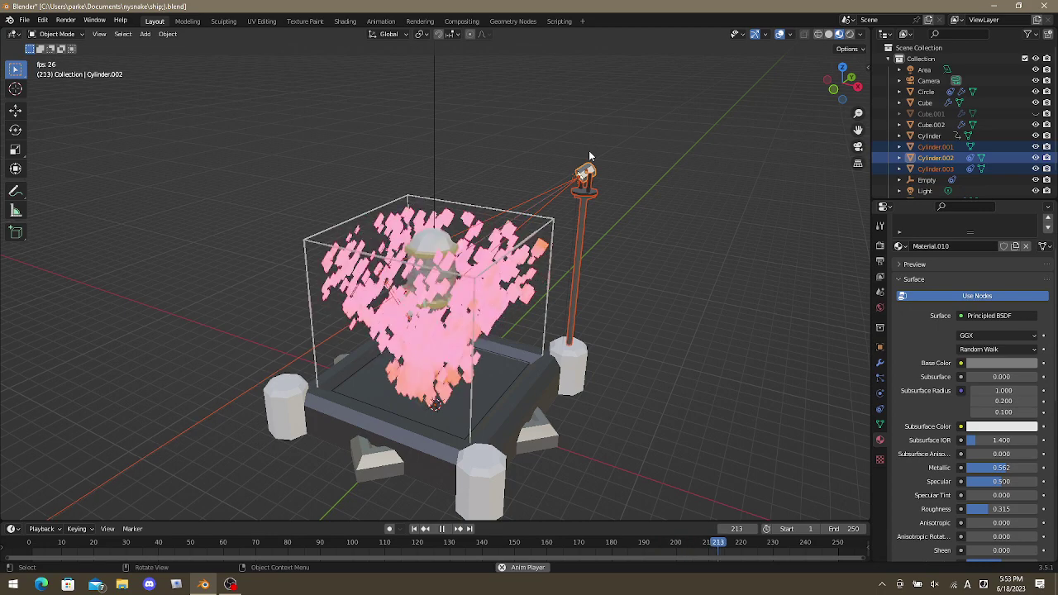
pyautogui.press('KP_7')
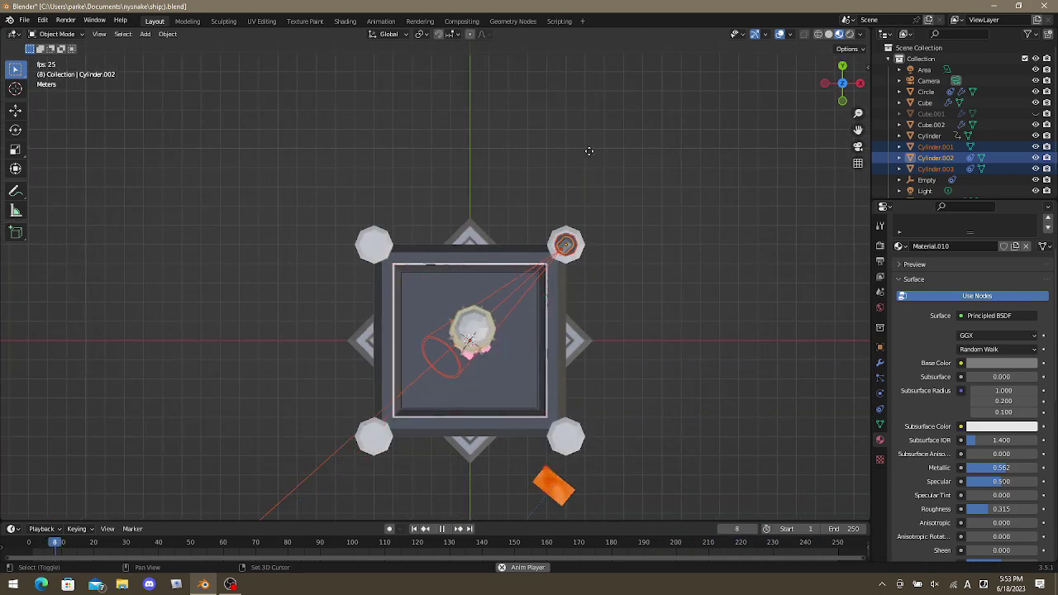
pyautogui.hotkey('shift', 'd')
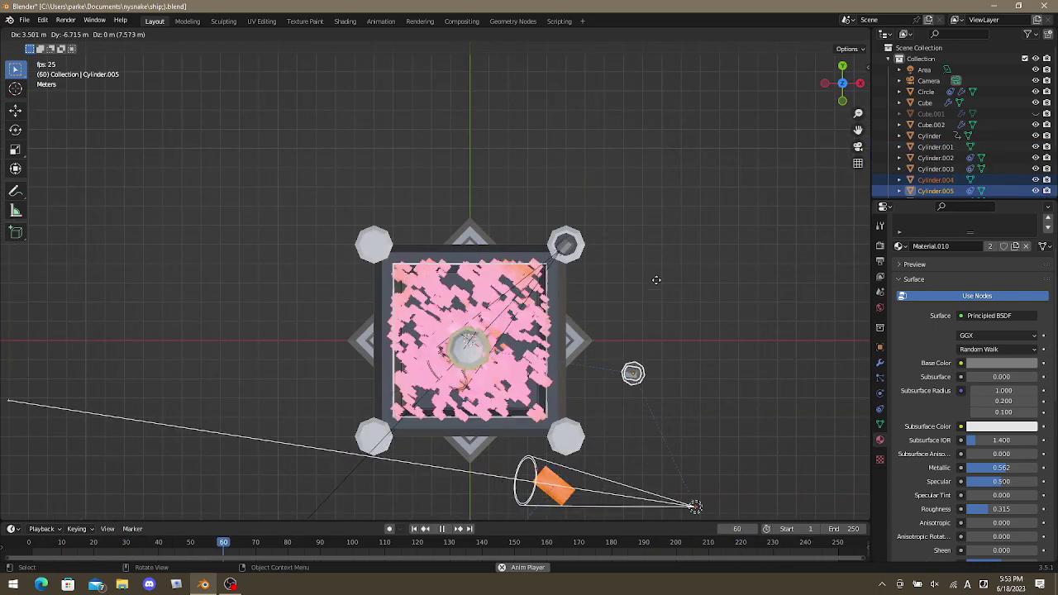
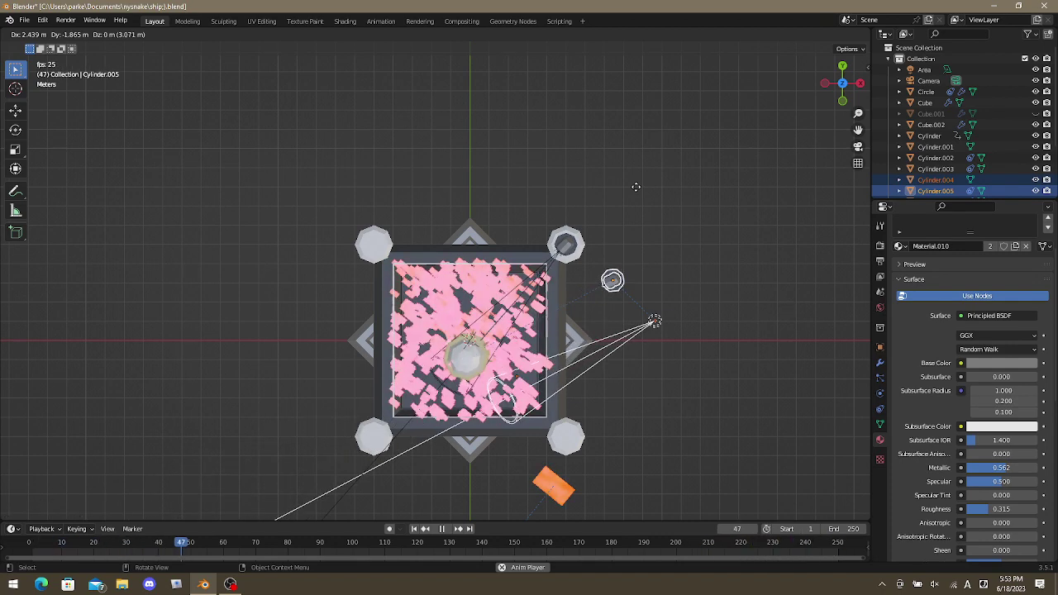
pyautogui.rightClick(636, 187)
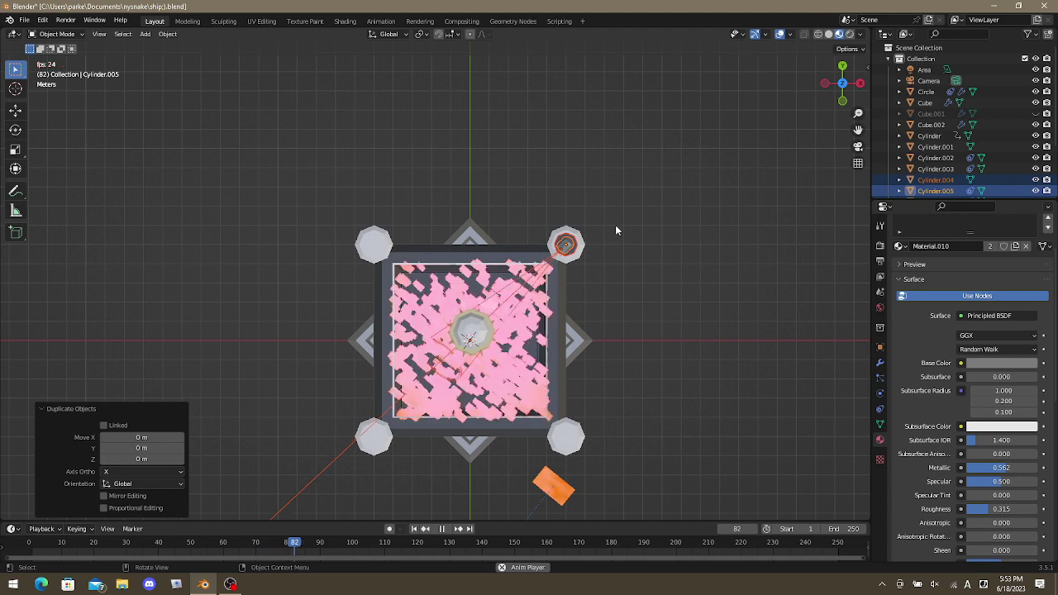
# Move the duplicated spotlight assembly -10 m along the X axis onto the neighboring corner pillar.
pyautogui.keyDown('ctrl'); pyautogui.moveTo(615, 230); pyautogui.dragTo(608, 267, button='middle'); pyautogui.keyUp('ctrl')
pyautogui.moveTo(569, 232); pyautogui.dragTo(689, 357)
pyautogui.moveTo(689, 357); pyautogui.dragTo(735, 258, button='middle')
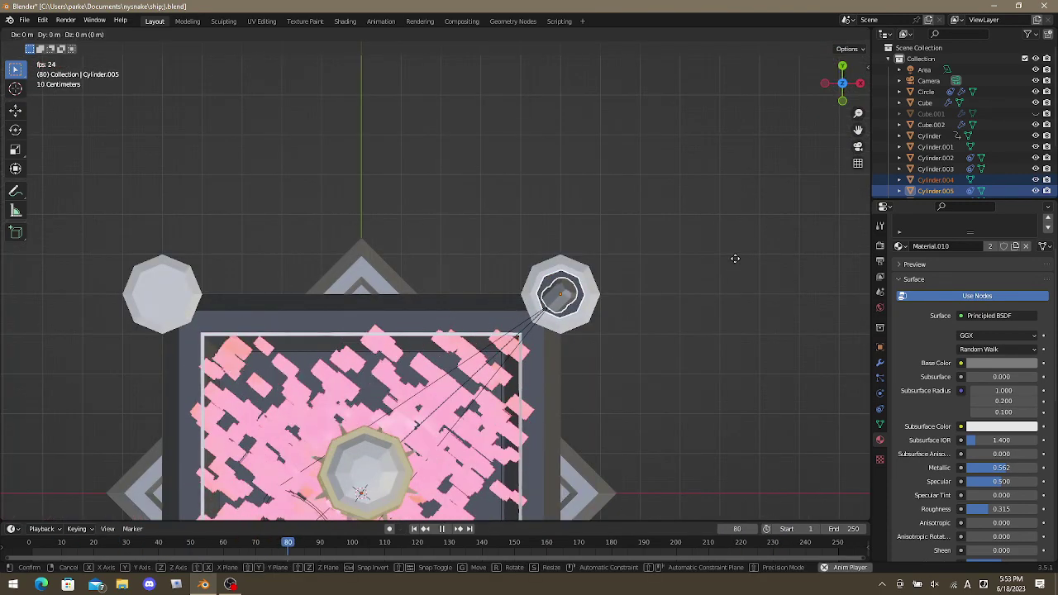
pyautogui.hotkey('shift', 'd')
pyautogui.press('x')
pyautogui.press('1')
pyautogui.press('y')
pyautogui.press('0')
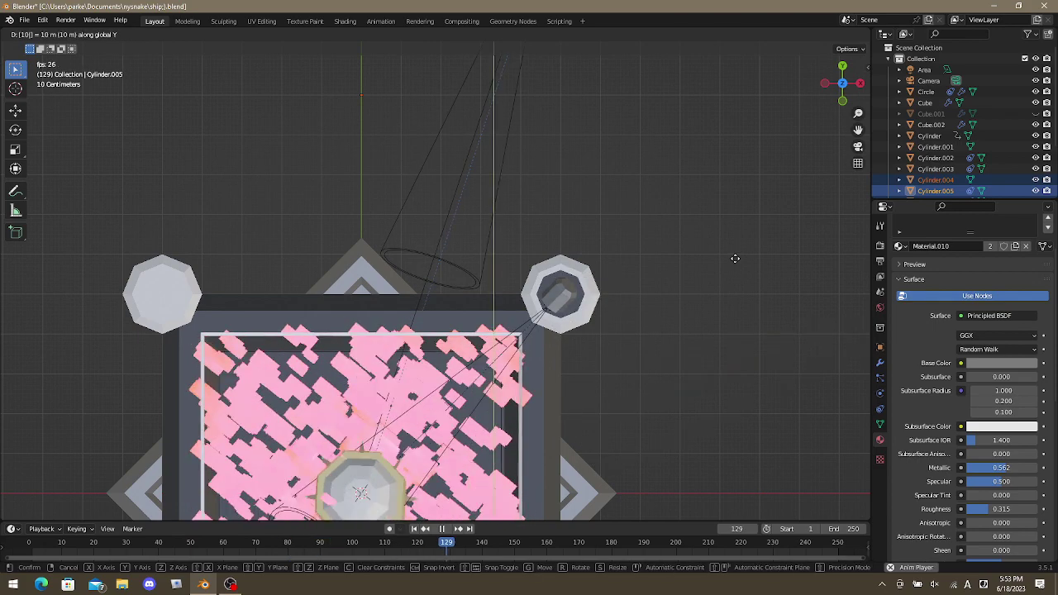
pyautogui.press('x')
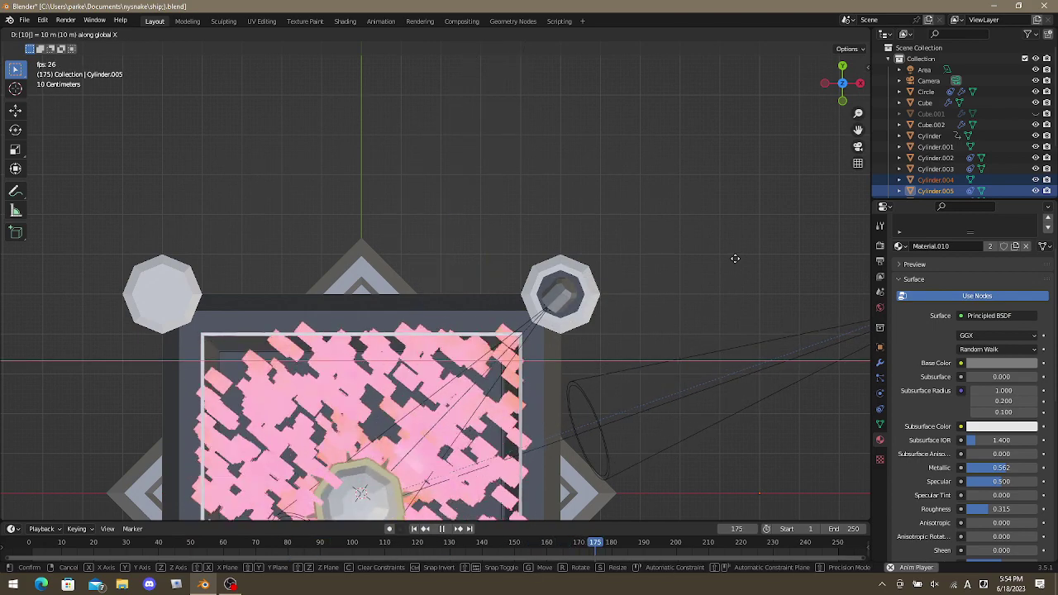
pyautogui.press('-')
pyautogui.press('Return')
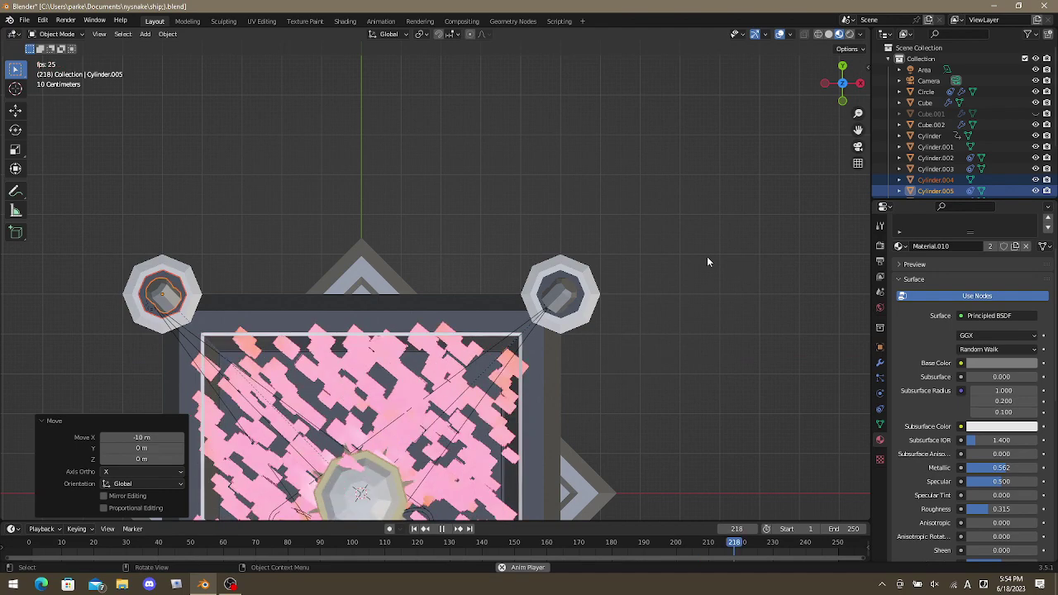
# Select both spotlight assemblies with their brackets and poles and duplicate them in place, working in top view.
pyautogui.keyDown('shift'); pyautogui.moveTo(553, 280); pyautogui.dragTo(649, 125, button='middle'); pyautogui.keyUp('shift')
pyautogui.moveTo(716, 194); pyautogui.dragTo(624, 80)
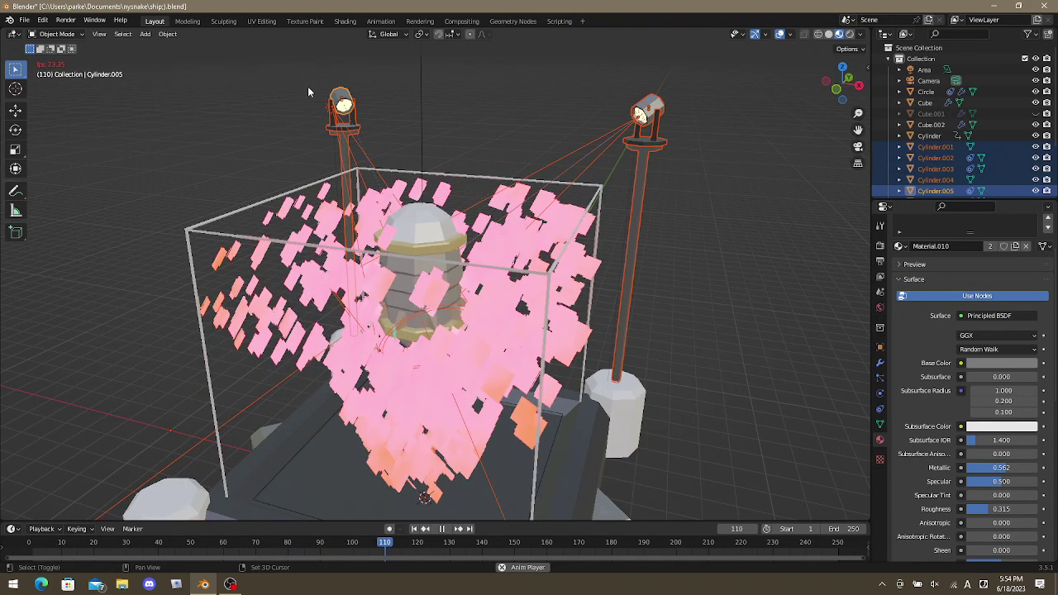
pyautogui.moveTo(309, 90); pyautogui.dragTo(366, 99, button='middle')
pyautogui.press('KP_7')
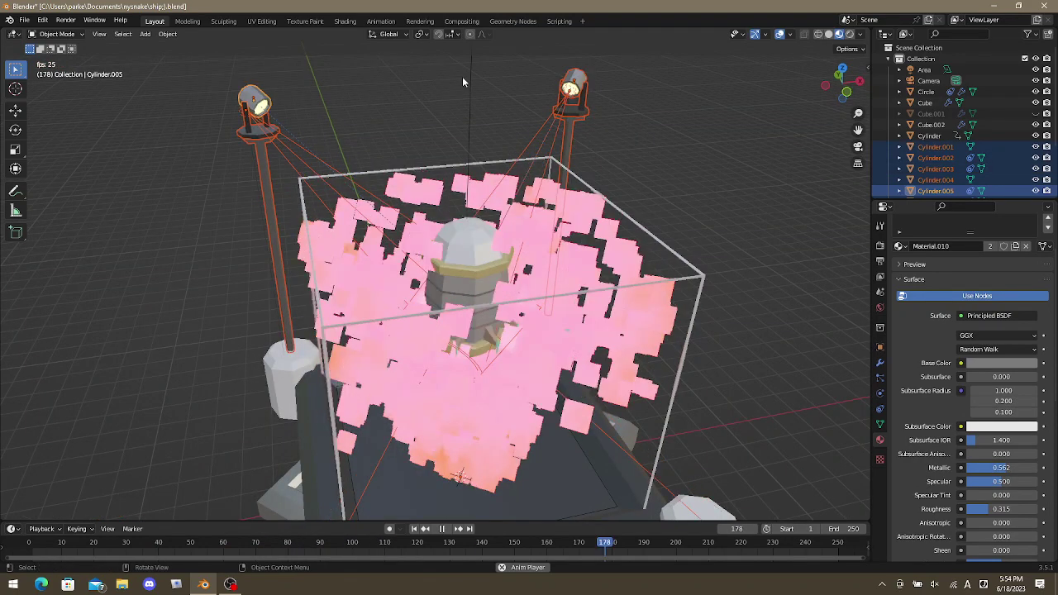
pyautogui.hotkey('shift', 'd')
pyautogui.press('Escape')
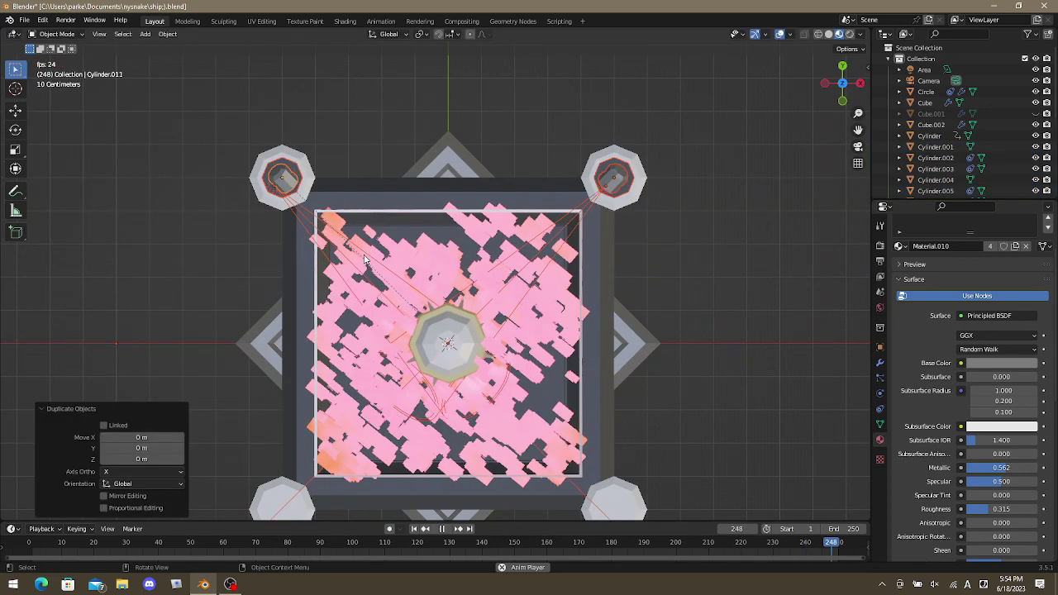
# Move the duplicated pair of spotlights -10 m along the Y axis onto the remaining corner pillars and save the scene file.
pyautogui.moveTo(354, 237); pyautogui.dragTo(549, 430)
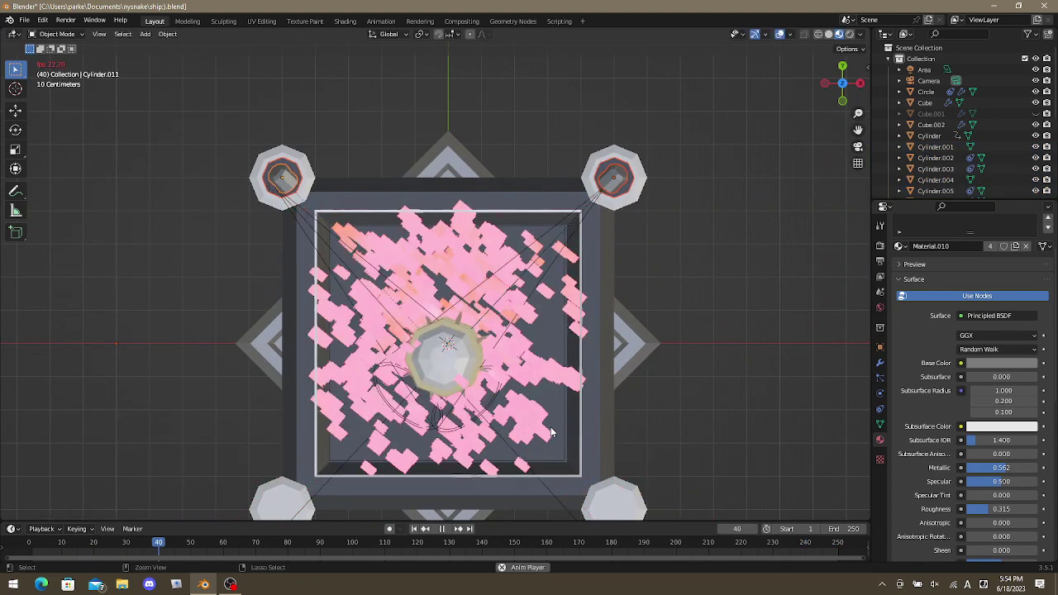
pyautogui.scroll(-2, 563, 377)
pyautogui.keyDown('shift'); pyautogui.moveTo(563, 377); pyautogui.dragTo(574, 312, button='middle'); pyautogui.keyUp('shift')
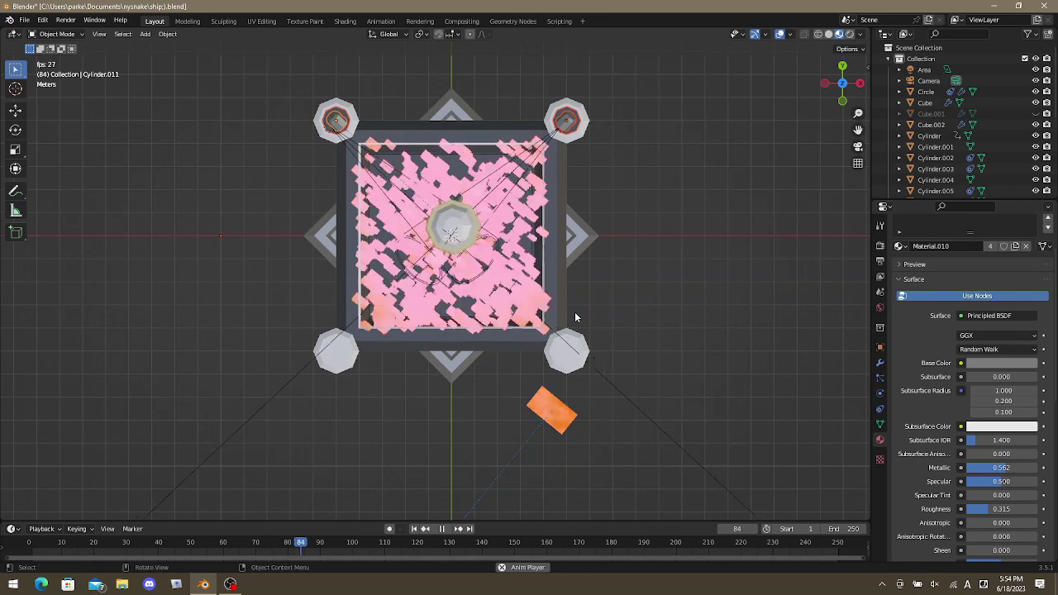
pyautogui.write('gy10')
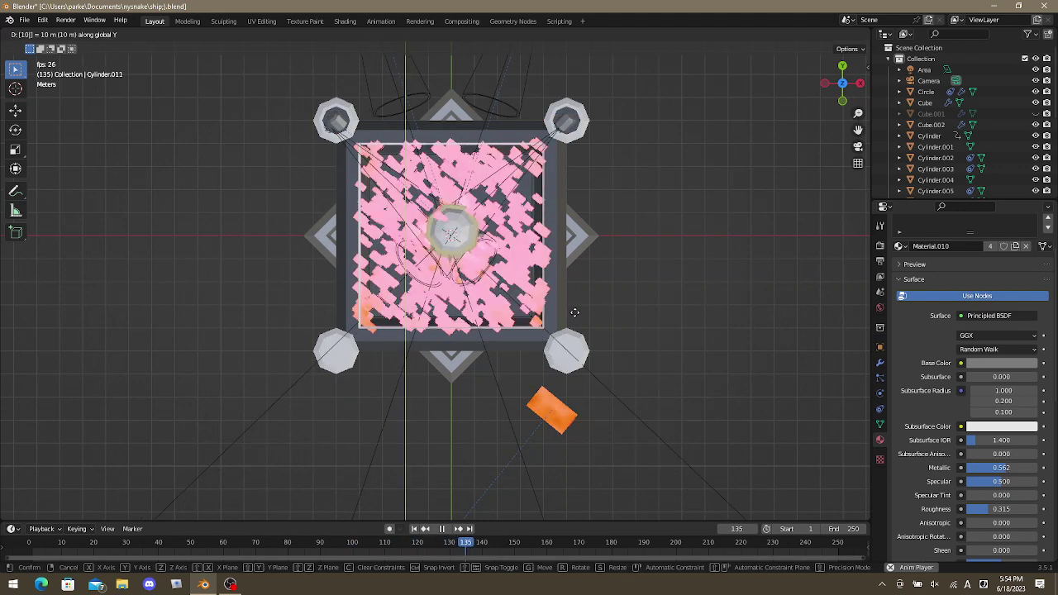
pyautogui.press('-')
pyautogui.press('Return')
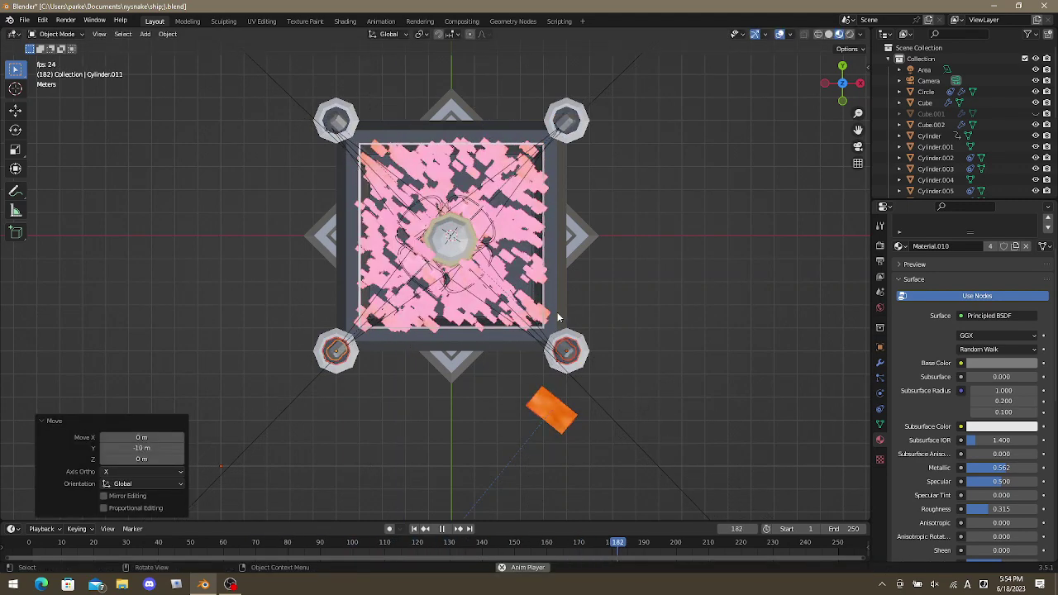
pyautogui.hotkey('ctrl', 's')
pyautogui.moveTo(622, 275); pyautogui.dragTo(740, 159, button='middle')
pyautogui.keyDown('shift'); pyautogui.moveTo(762, 246); pyautogui.dragTo(711, 221, button='middle'); pyautogui.keyUp('shift')
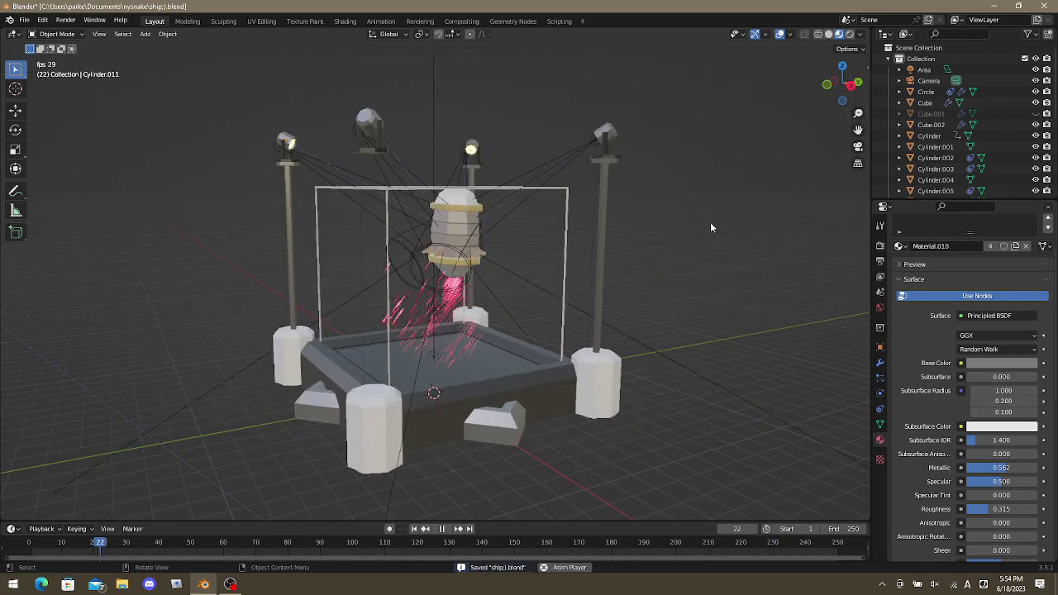
pyautogui.scroll(2, 548, 239)
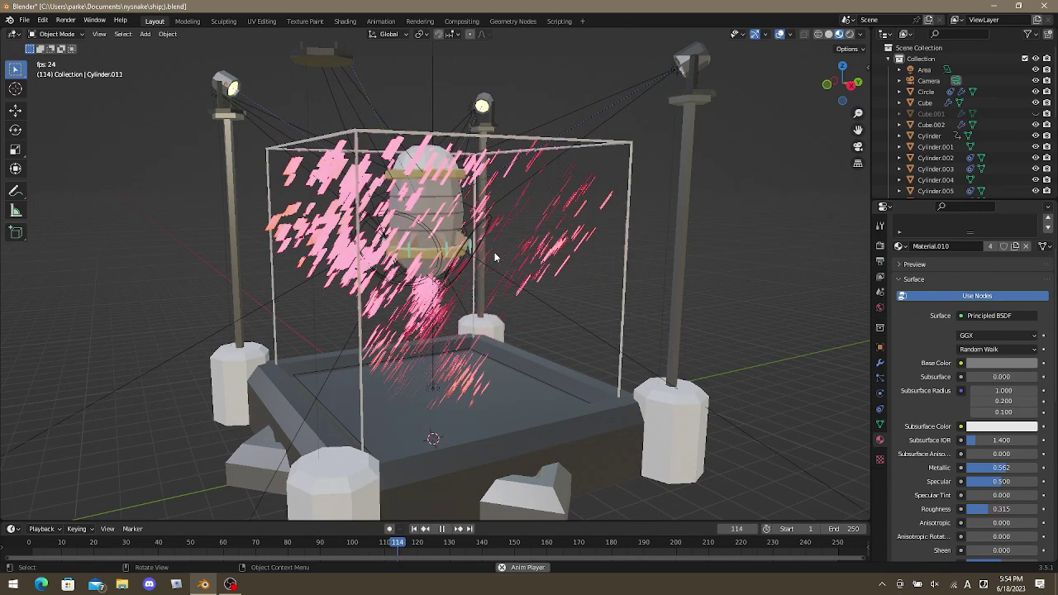
pyautogui.moveTo(496, 235)
pyautogui.mouseDown(button='middle')
pyautogui.moveTo(586, 226)
pyautogui.moveTo(607, 239)
pyautogui.moveTo(499, 251)
pyautogui.mouseUp(button='middle')
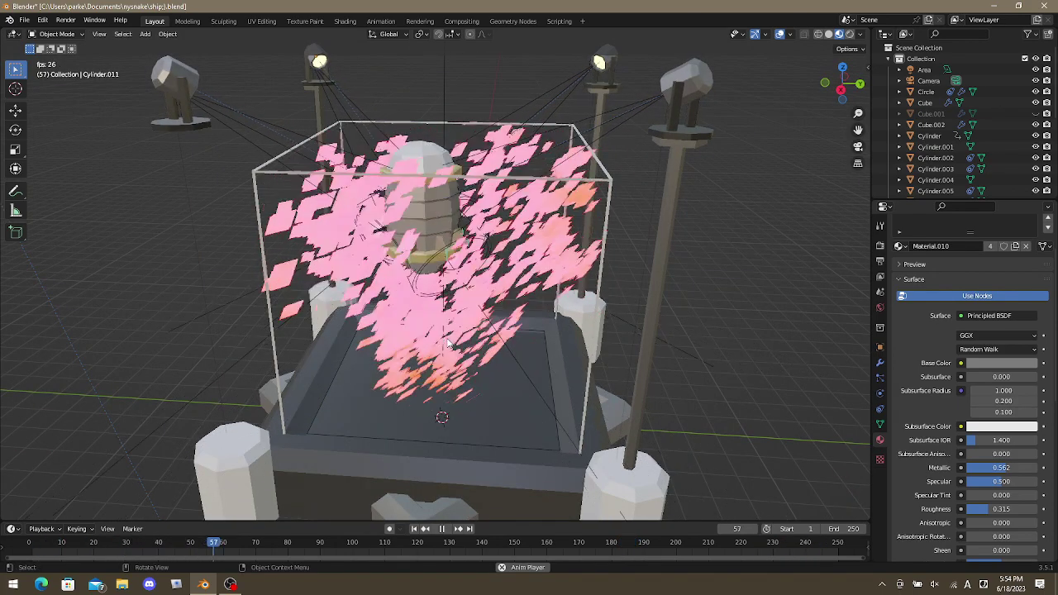
pyautogui.click(261, 179)
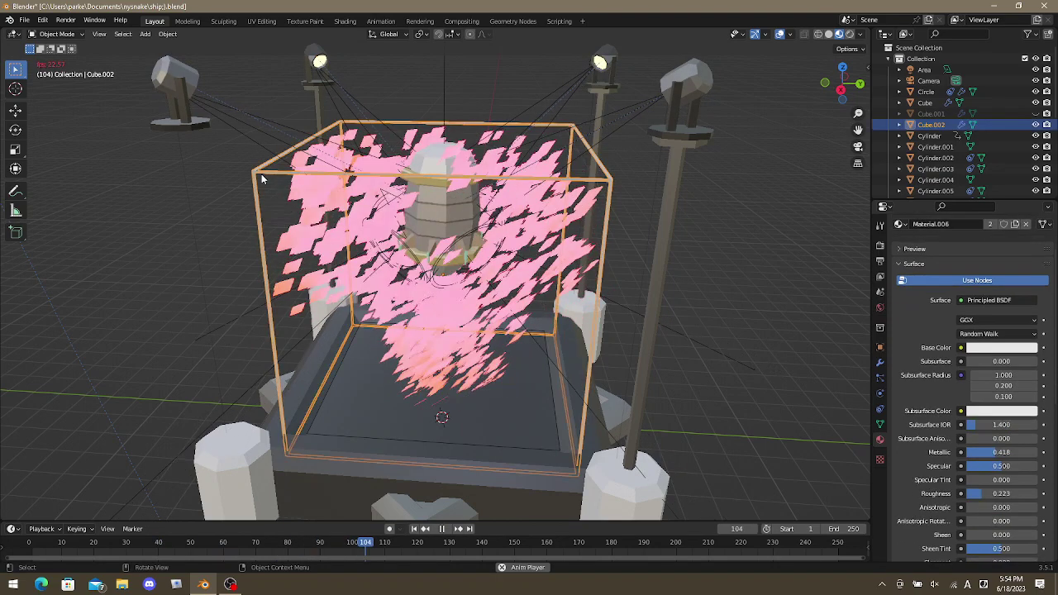
pyautogui.press('g')
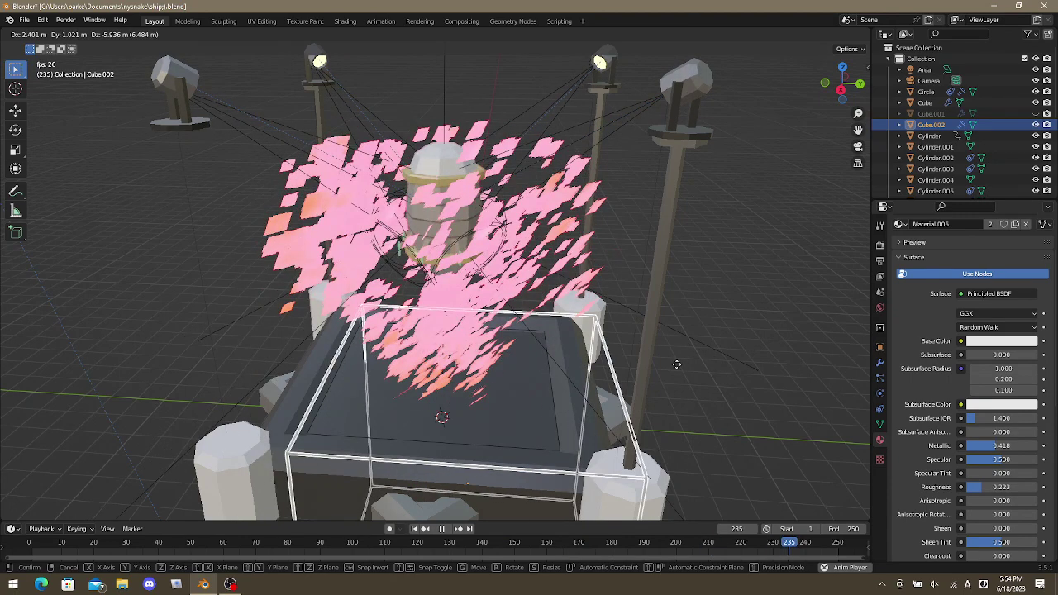
pyautogui.click(667, 312)
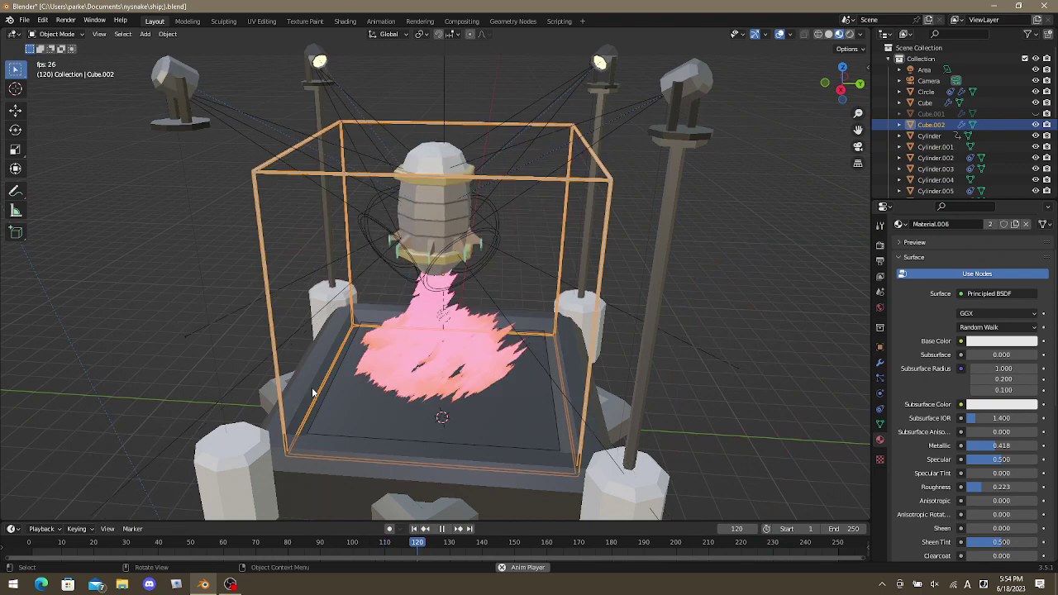
# Select the fire particle emitter under the nozzle and save the scene file.
pyautogui.click(357, 351)
pyautogui.moveTo(357, 350); pyautogui.dragTo(378, 327, button='middle')
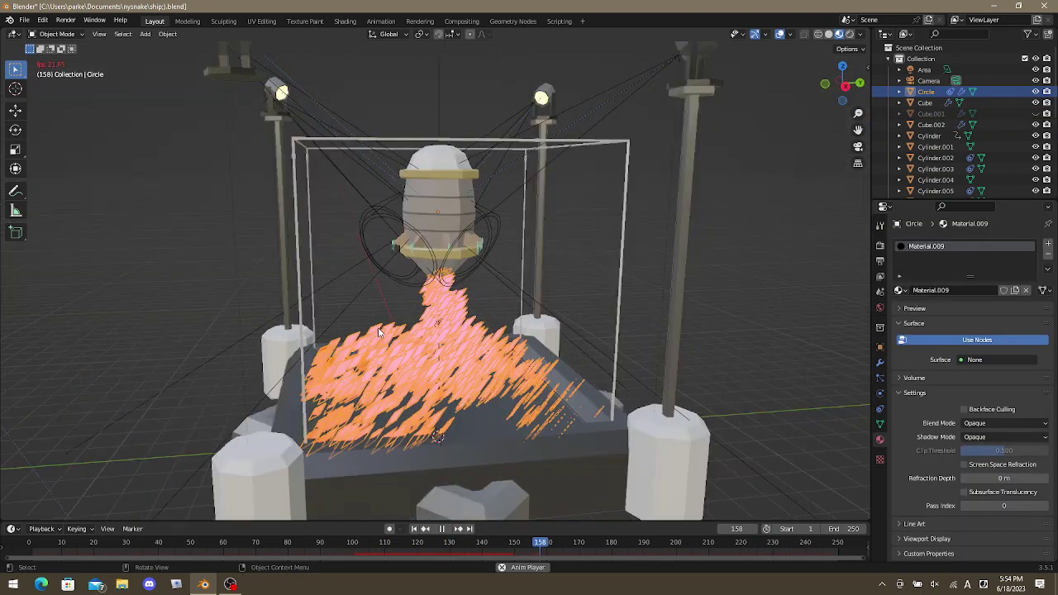
pyautogui.hotkey('ctrl', 's')
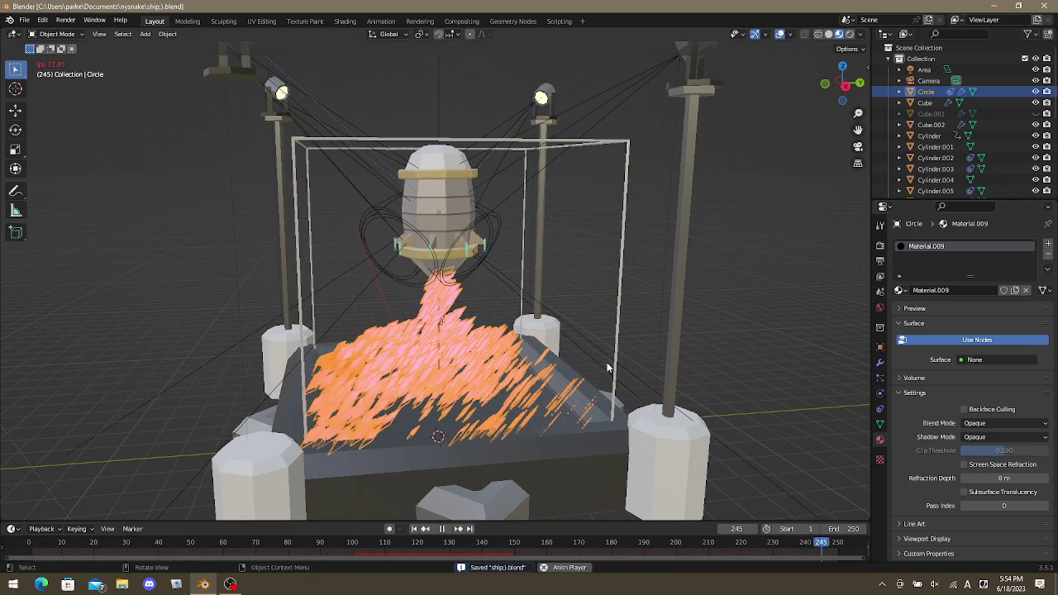
# Bake the particle cache of the fire emitter.
pyautogui.hotkey('shift', 'Left')
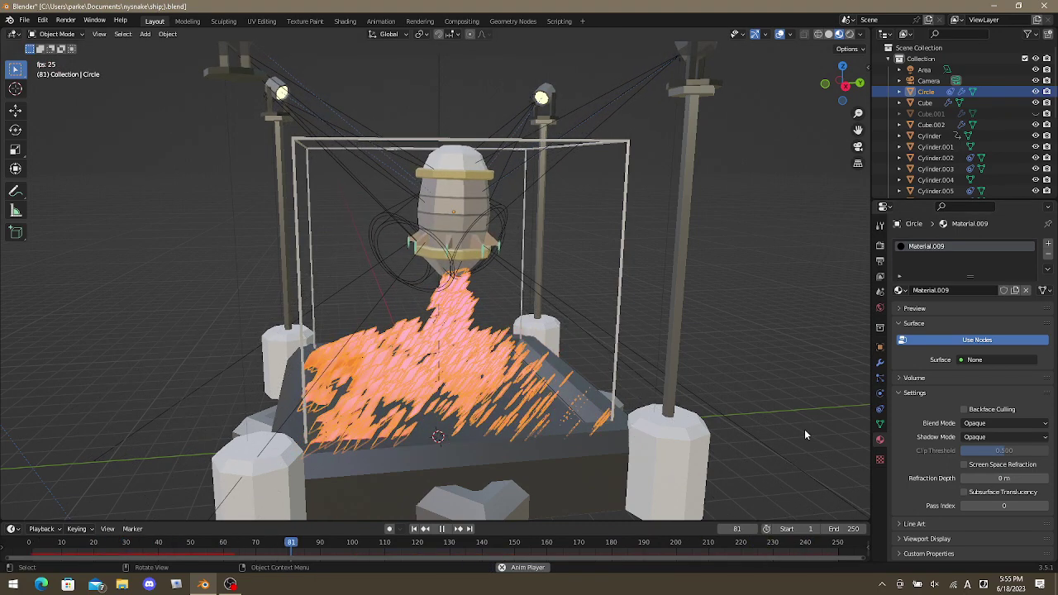
pyautogui.click(879, 378)
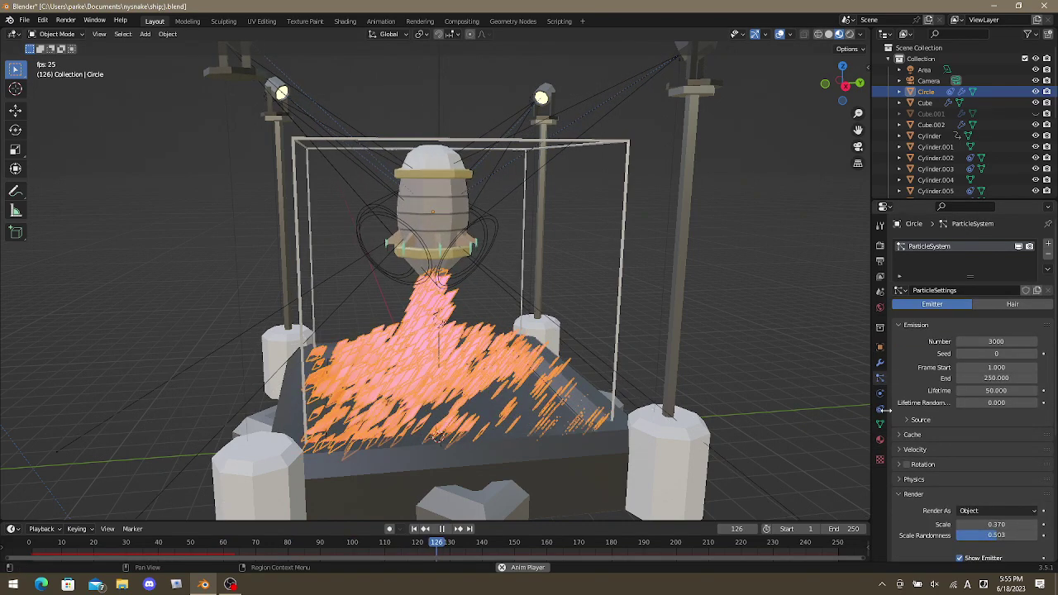
pyautogui.click(880, 424)
pyautogui.click(880, 378)
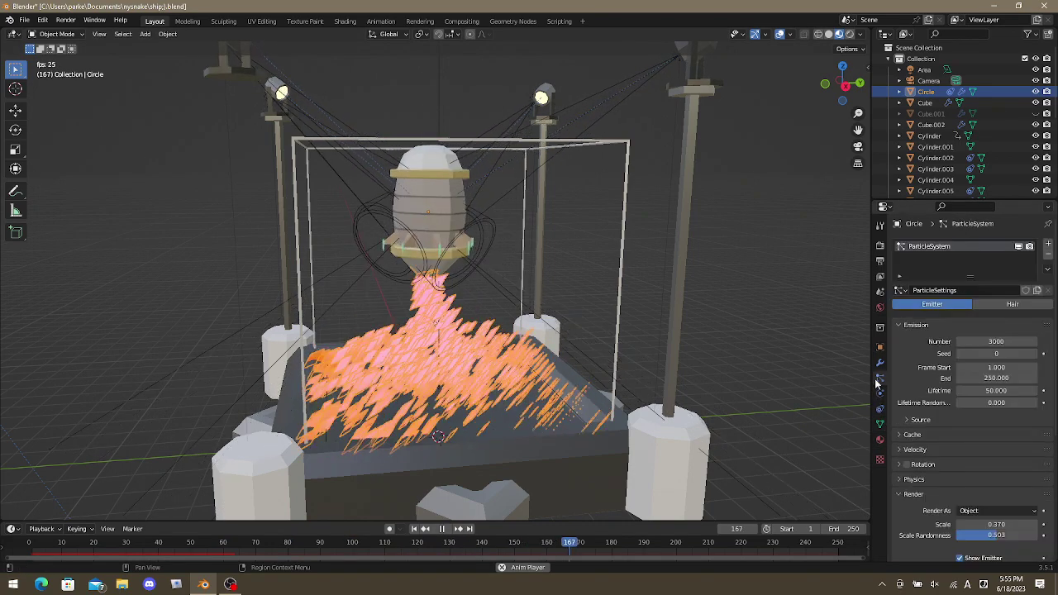
pyautogui.click(903, 433)
pyautogui.scroll(-3, 948, 469)
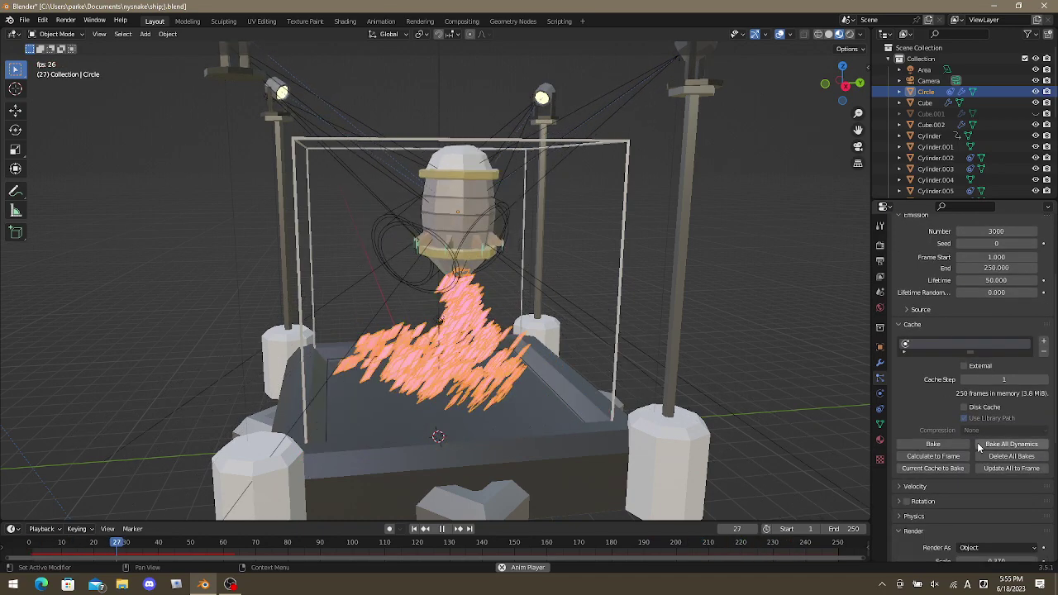
pyautogui.click(954, 444)
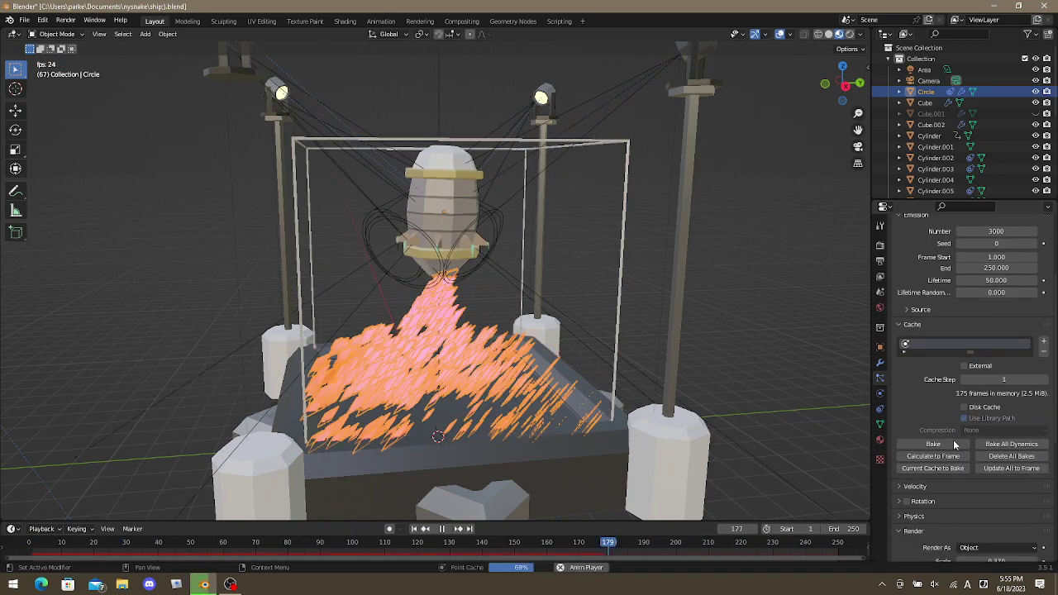
# Switch to the camera view, frame the platform and all four spotlights in it, and clear the selection.
pyautogui.moveTo(588, 452); pyautogui.dragTo(500, 389, button='middle')
pyautogui.press('KP_0')
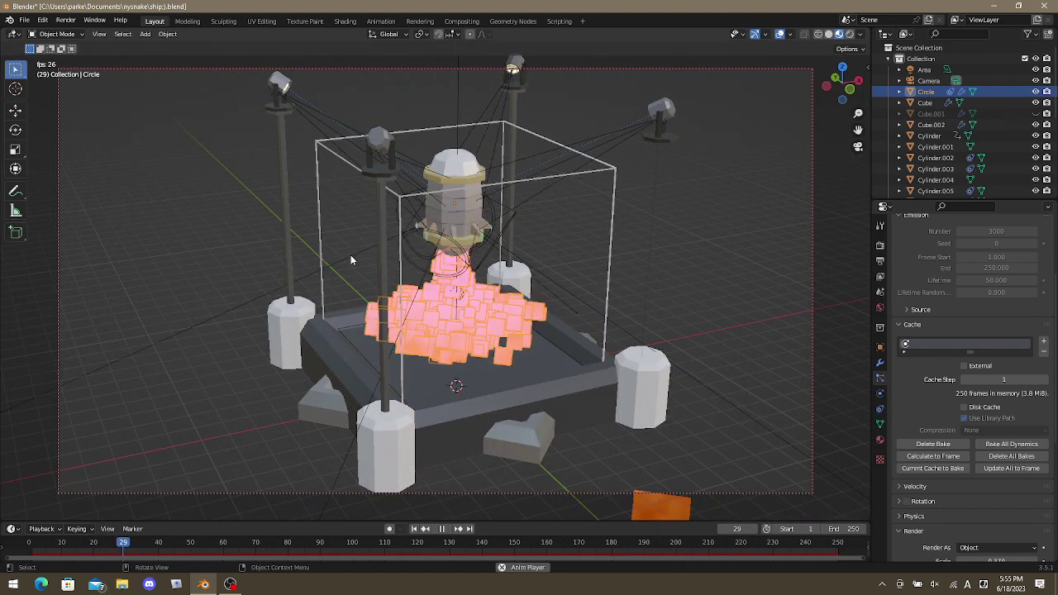
pyautogui.press('g')
pyautogui.rightClick(359, 282)
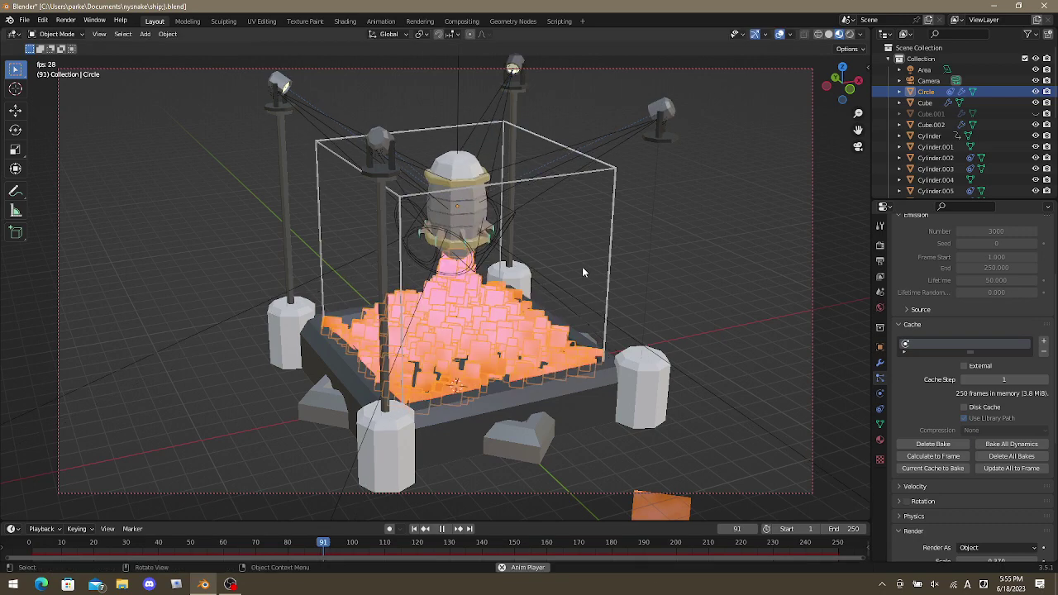
pyautogui.click(686, 281)
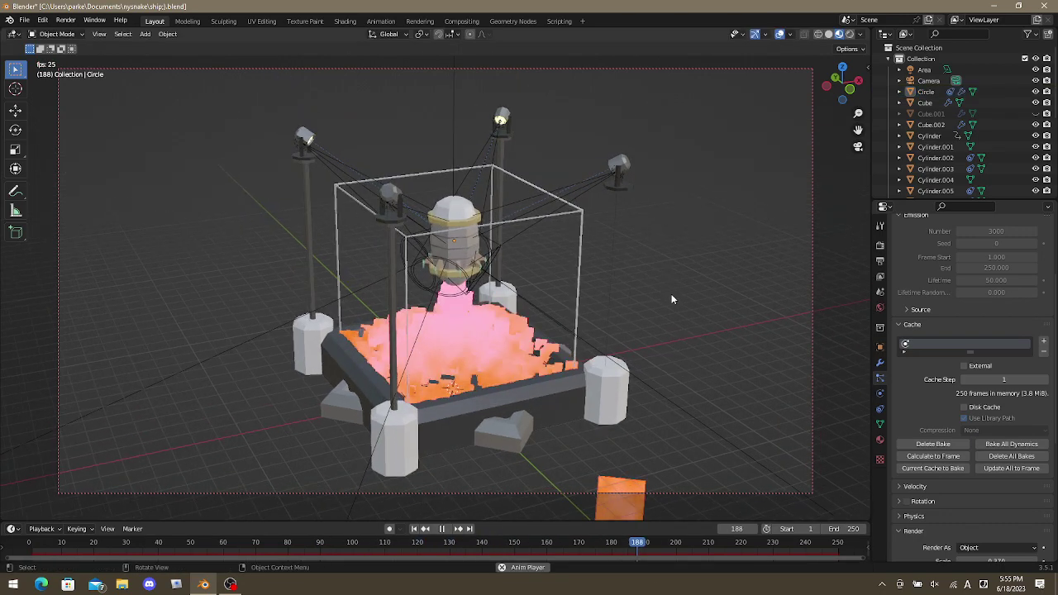
# Reset the orange particle plane's location to the origin and move it about -1.06 m along Z beneath the platform.
pyautogui.click(622, 487)
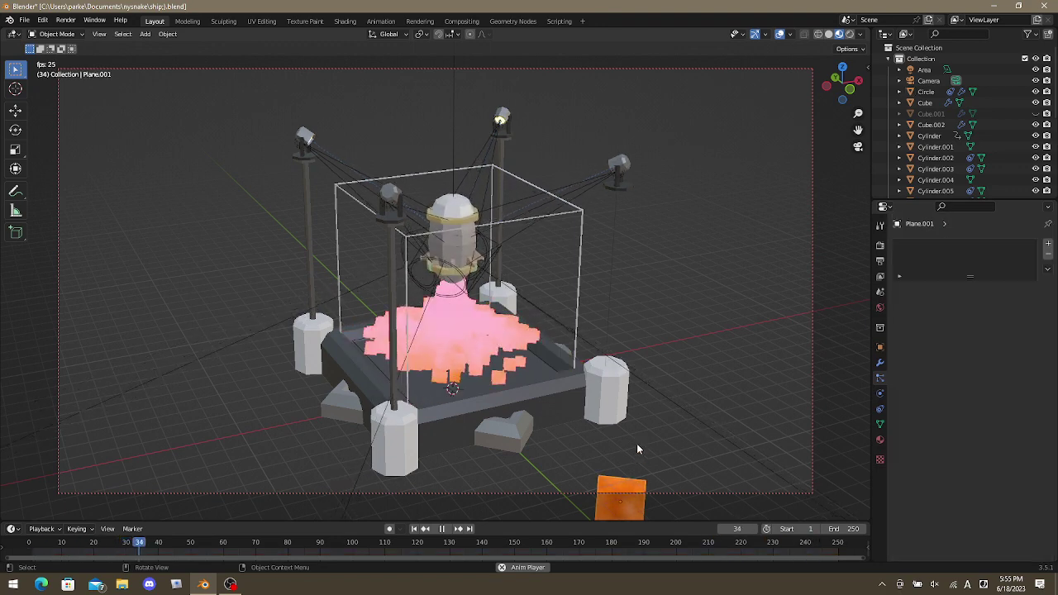
pyautogui.hotkey('alt', 'g')
pyautogui.moveTo(599, 392); pyautogui.dragTo(598, 336, button='middle')
pyautogui.press('g')
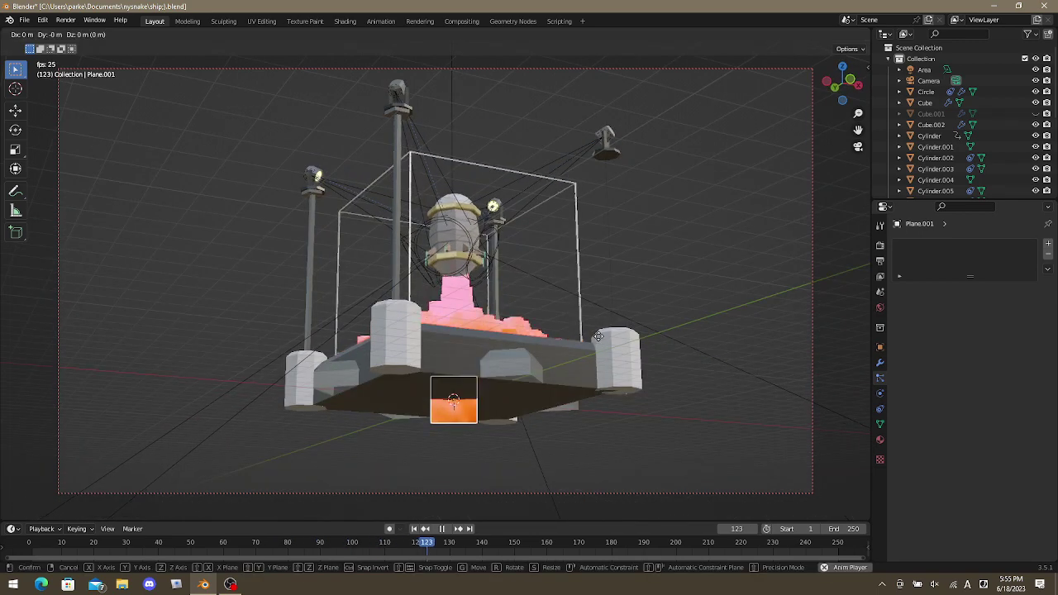
pyautogui.press('z')
pyautogui.click(598, 361)
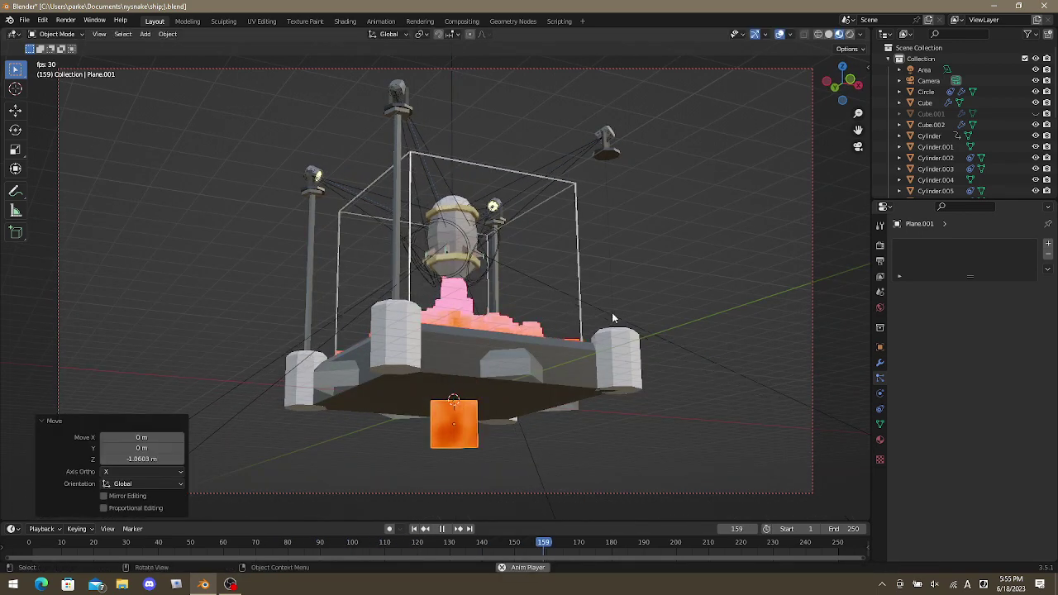
# Reframe the camera view on the whole platform from another corner and switch the viewport to rendered shading.
pyautogui.moveTo(614, 318); pyautogui.dragTo(635, 354, button='middle')
pyautogui.scroll(2, 636, 354)
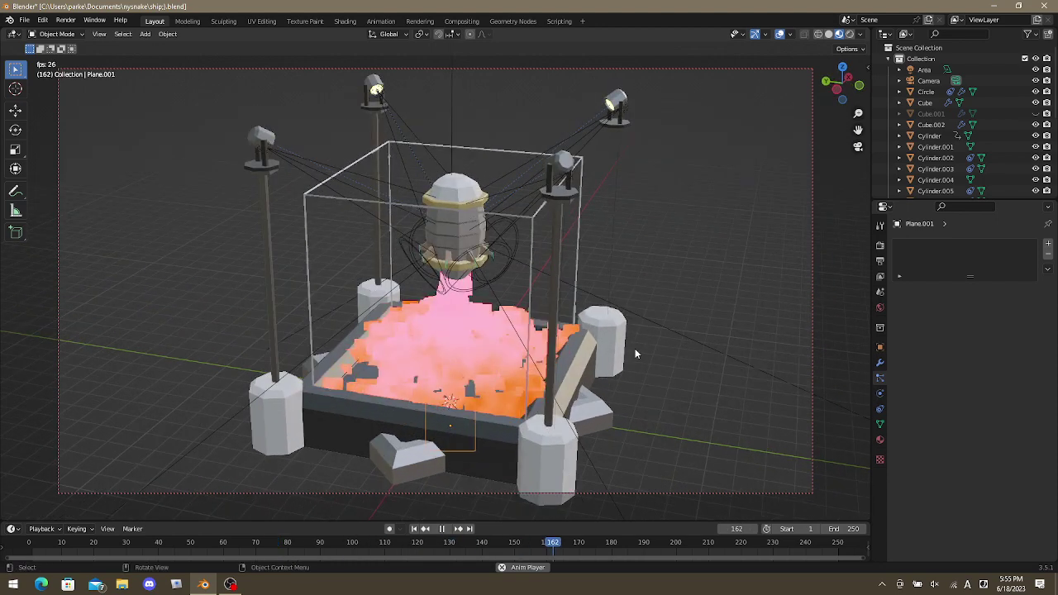
pyautogui.scroll(-2, 636, 354)
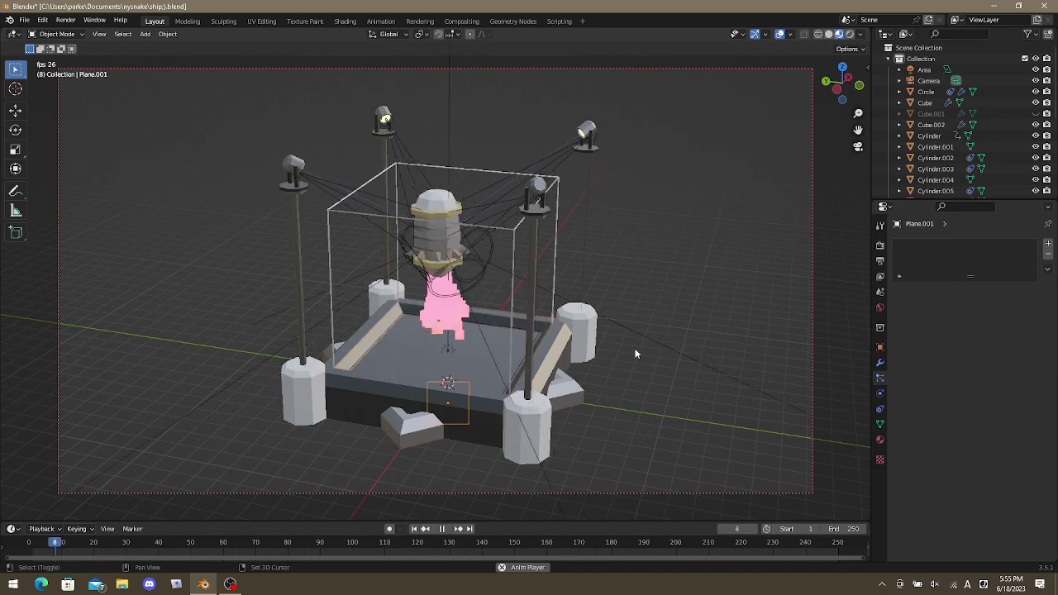
pyautogui.scroll(1, 636, 354)
pyautogui.scroll(-1, 636, 354)
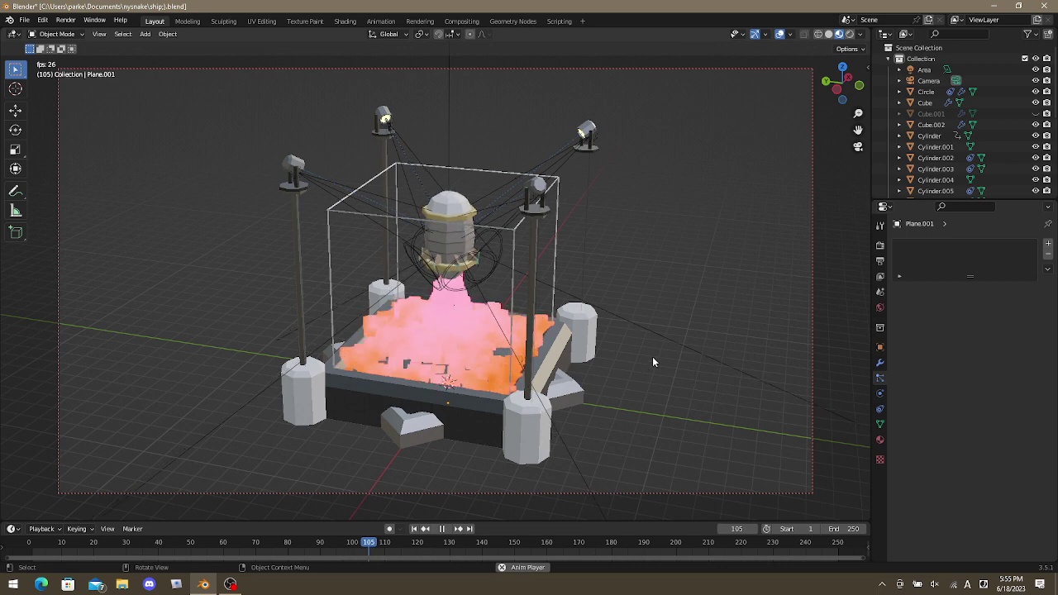
pyautogui.press('z')
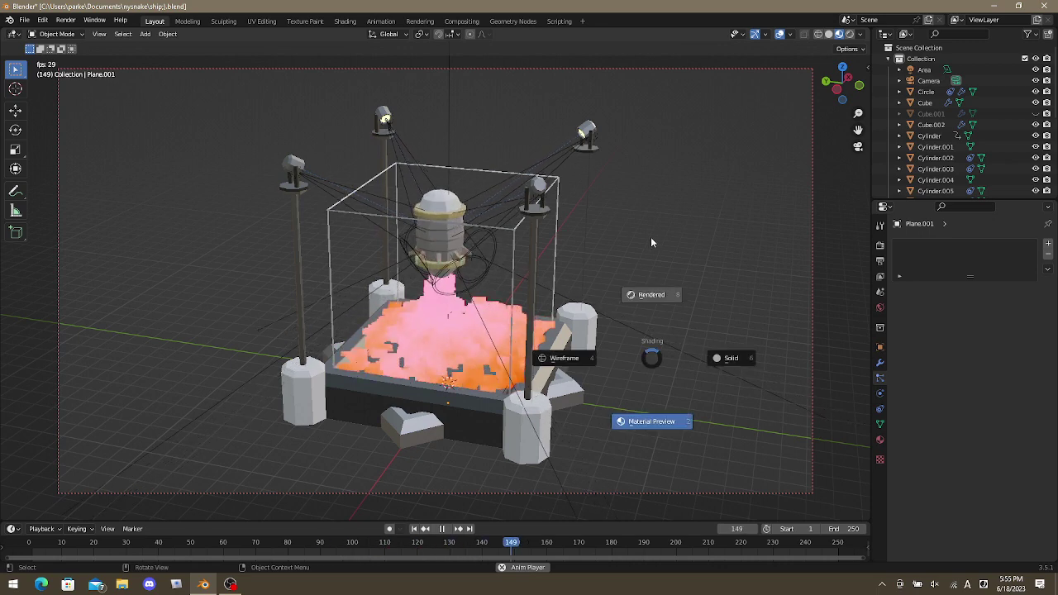
pyautogui.click(650, 236)
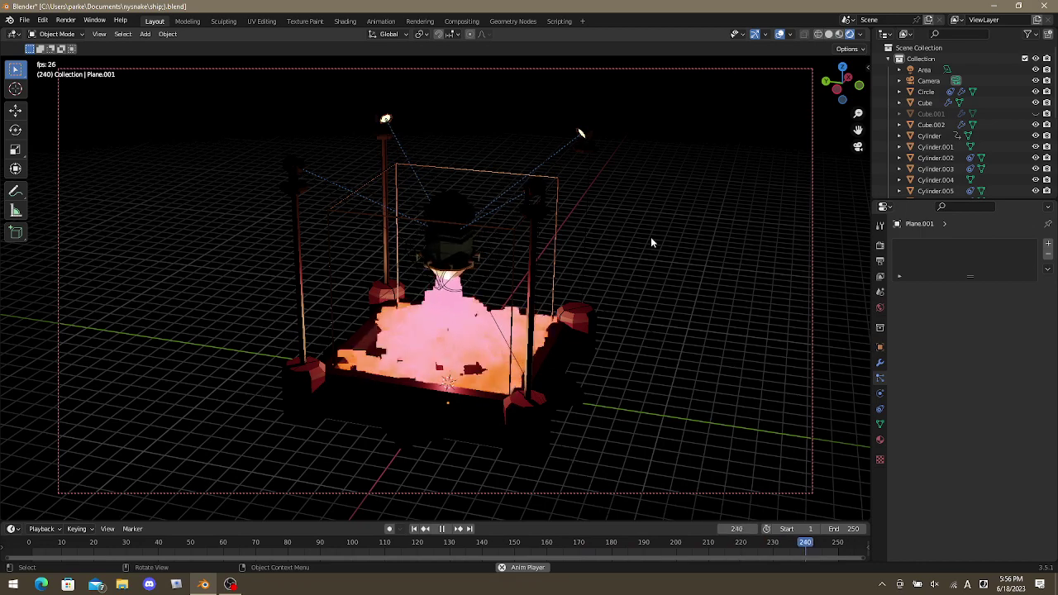
# Select the spot light on the -X/-Y corner pillar, stop the playback, and switch the viewport to Material Preview shading.
pyautogui.press('KP_1')
pyautogui.scroll(6, 567, 241)
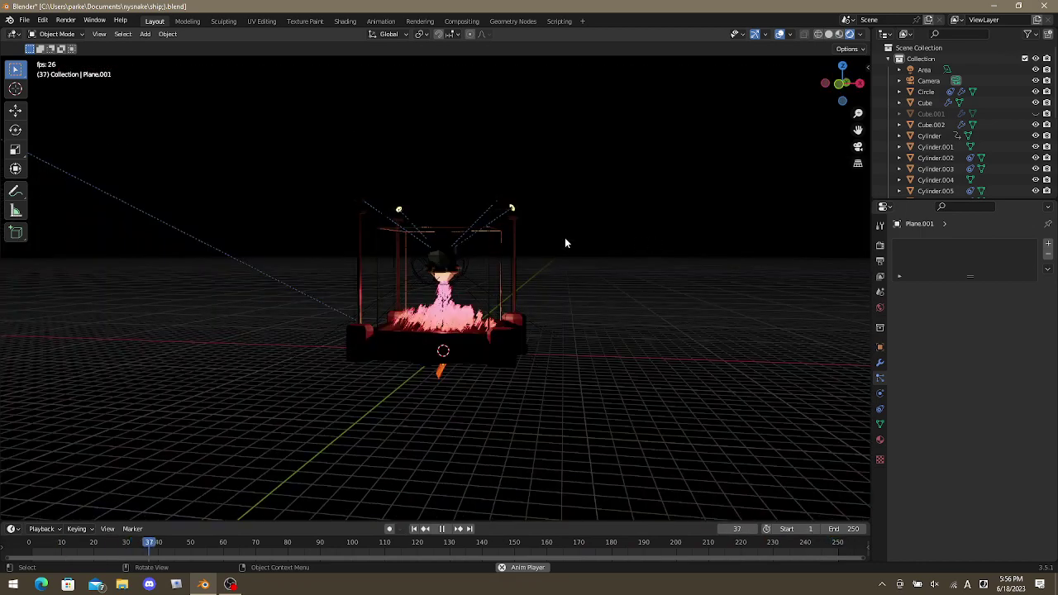
pyautogui.moveTo(504, 243); pyautogui.dragTo(335, 234, button='middle')
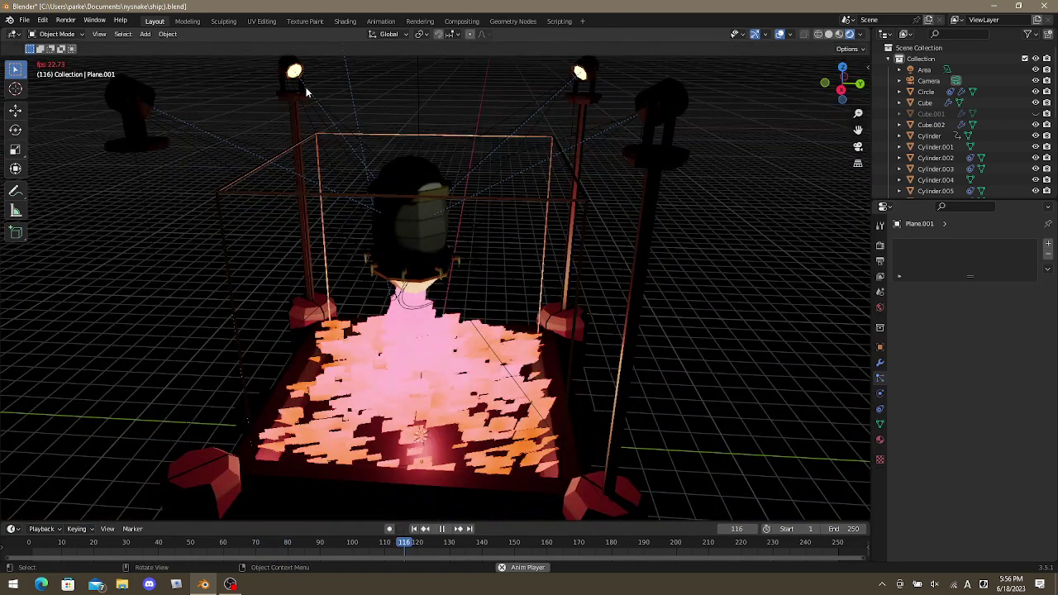
pyautogui.click(296, 73)
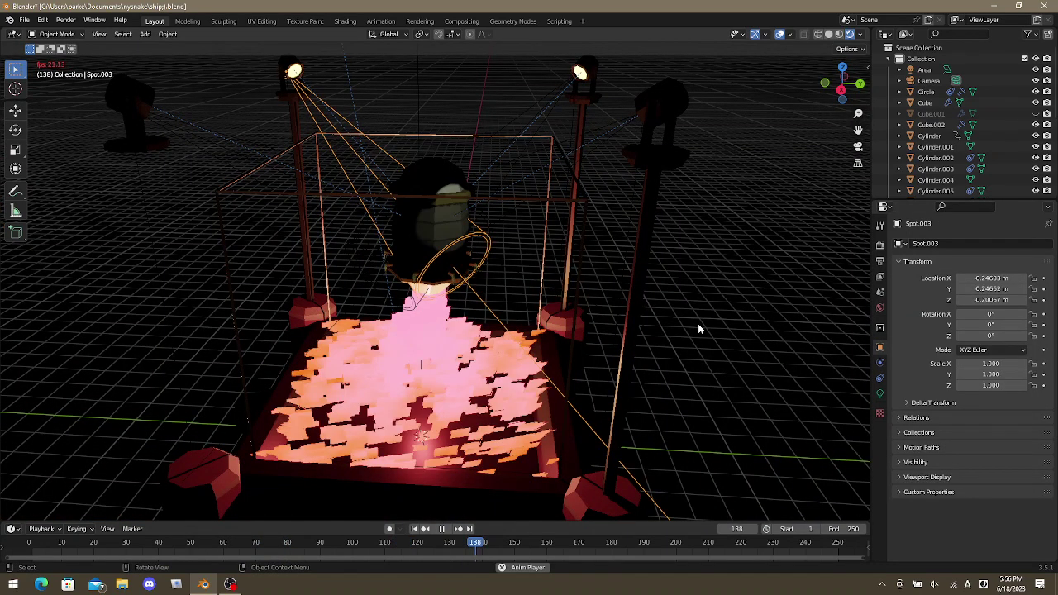
pyautogui.moveTo(698, 328); pyautogui.dragTo(427, 265, button='middle')
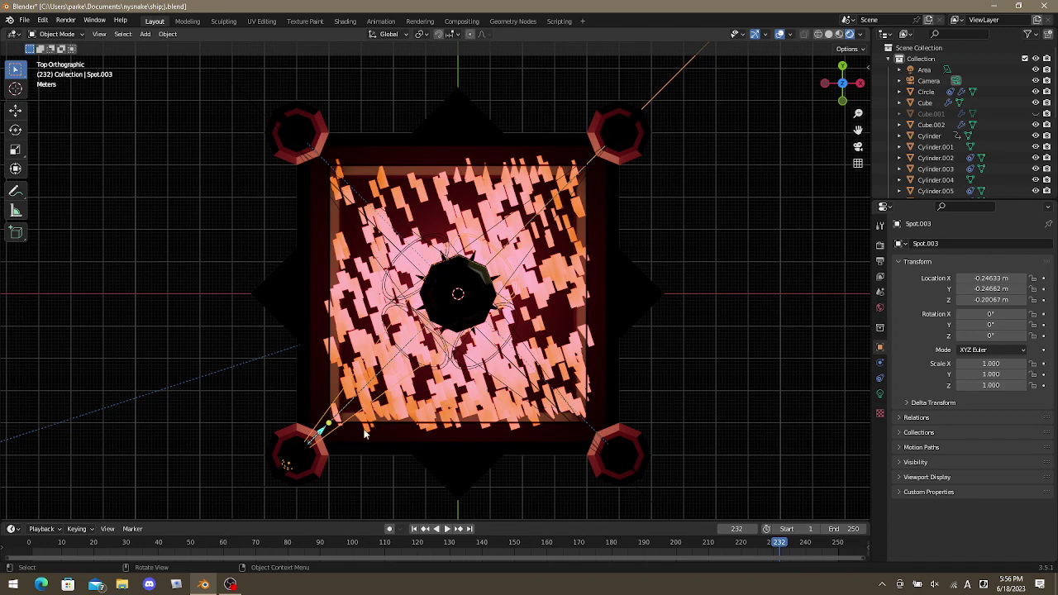
pyautogui.press('z')
pyautogui.click(394, 479)
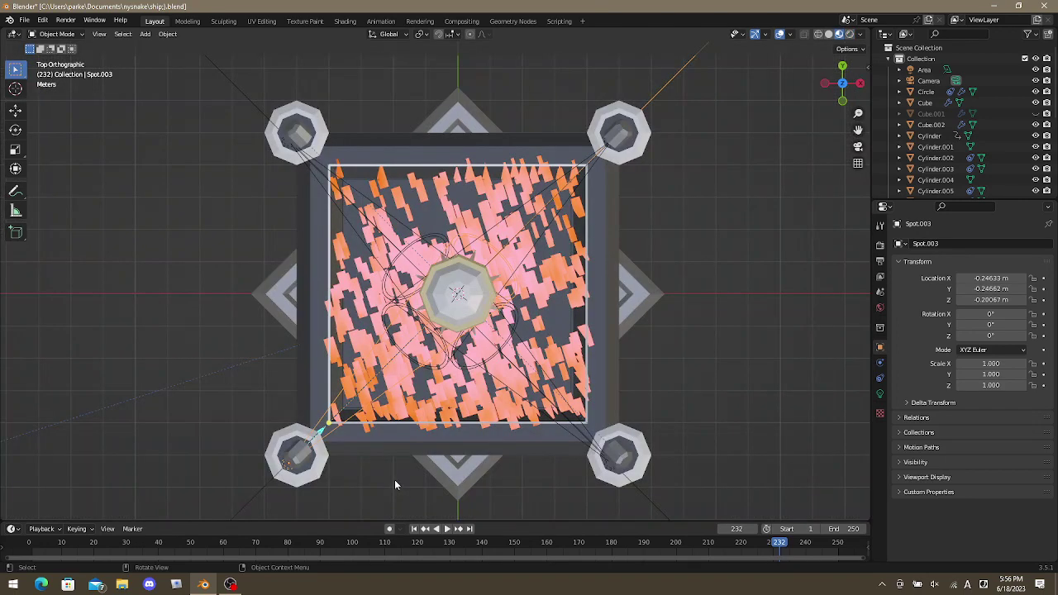
# Move the selected spot light about 0.44 m in X and 0.54 m in Y to the open front of its lamp housing.
pyautogui.scroll(1, 395, 479)
pyautogui.press('KP_Decimal')
pyautogui.moveTo(394, 479); pyautogui.dragTo(436, 220, button='middle')
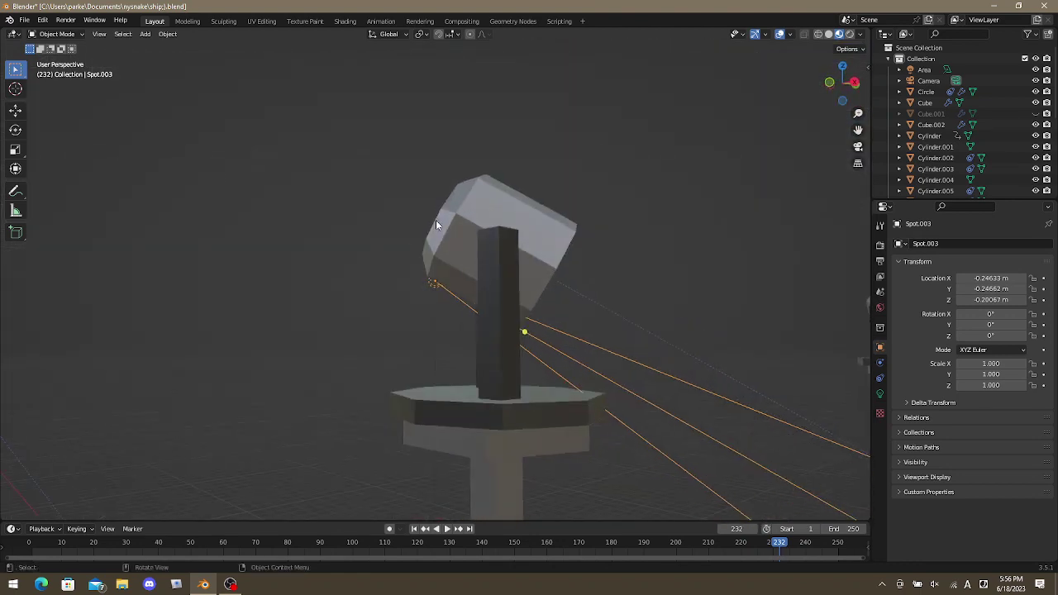
pyautogui.moveTo(504, 289); pyautogui.dragTo(467, 278, button='middle')
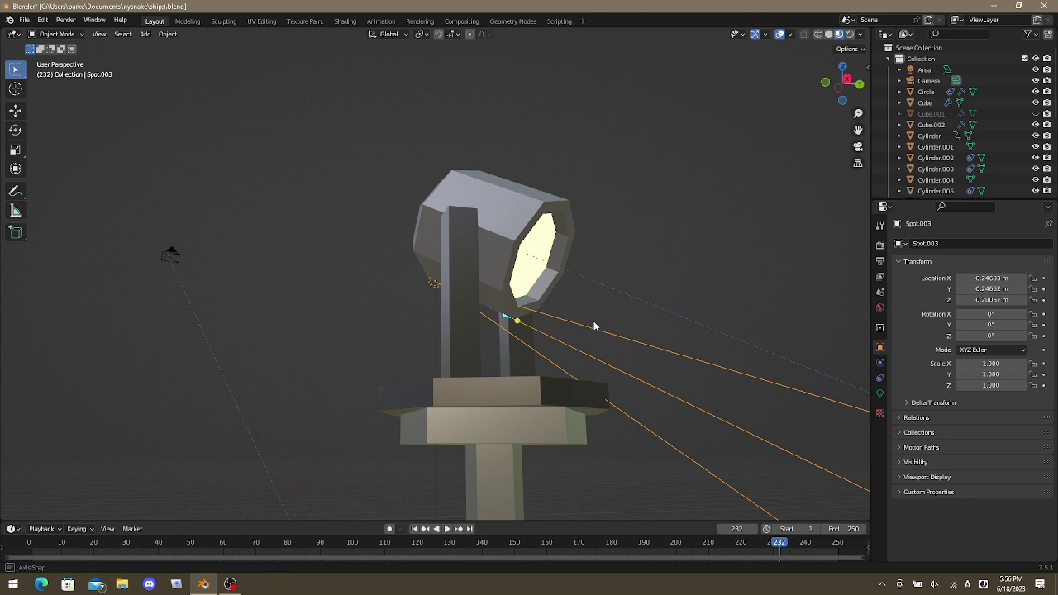
pyautogui.moveTo(595, 328); pyautogui.dragTo(647, 339, button='middle')
pyautogui.press('KP_7')
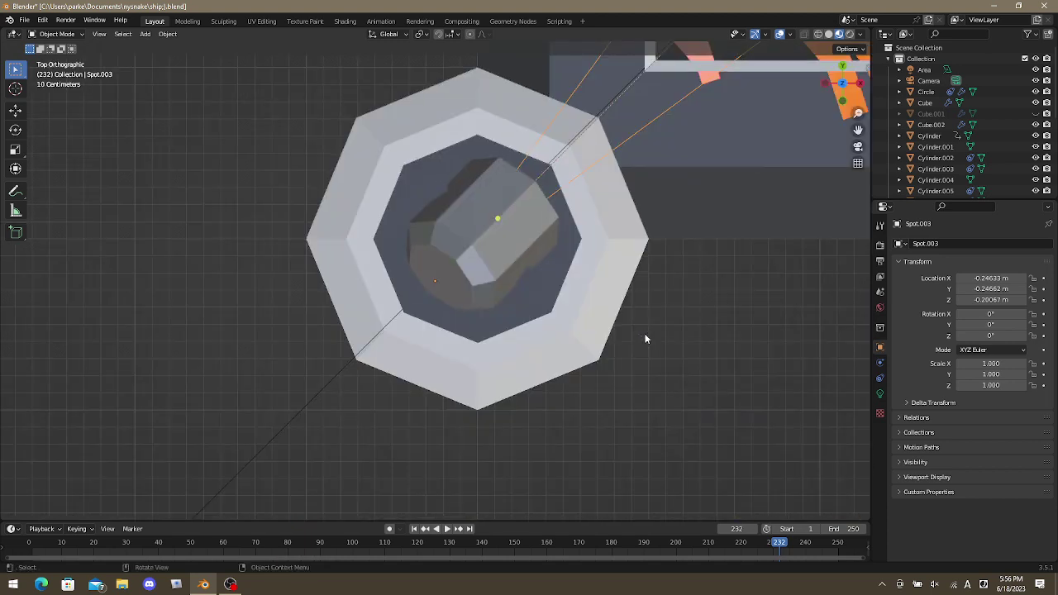
pyautogui.press('KP_1')
pyautogui.press('KP_3')
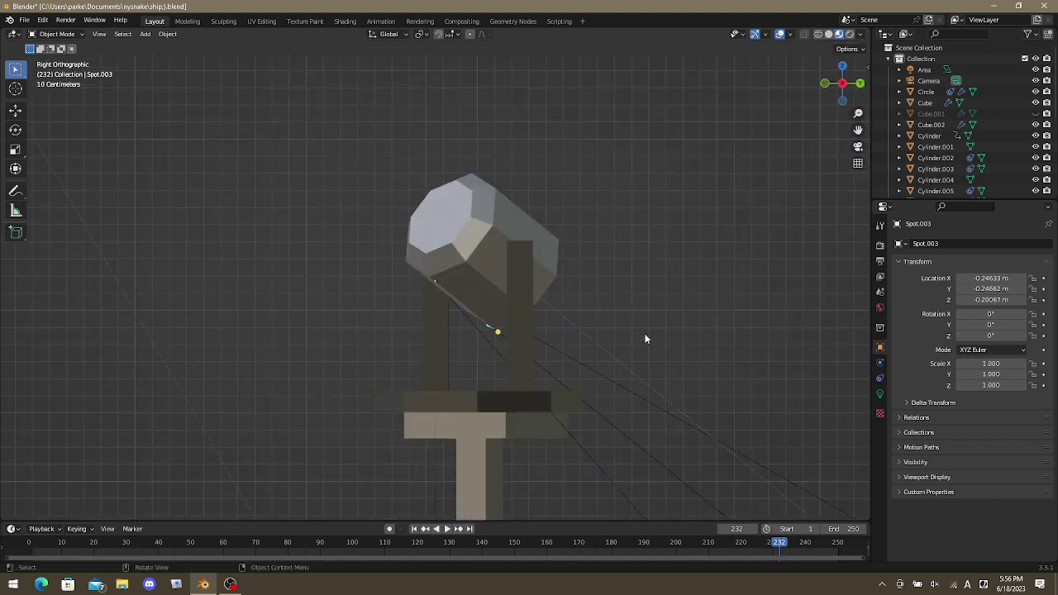
pyautogui.moveTo(646, 339); pyautogui.dragTo(700, 321, button='middle')
pyautogui.press('g')
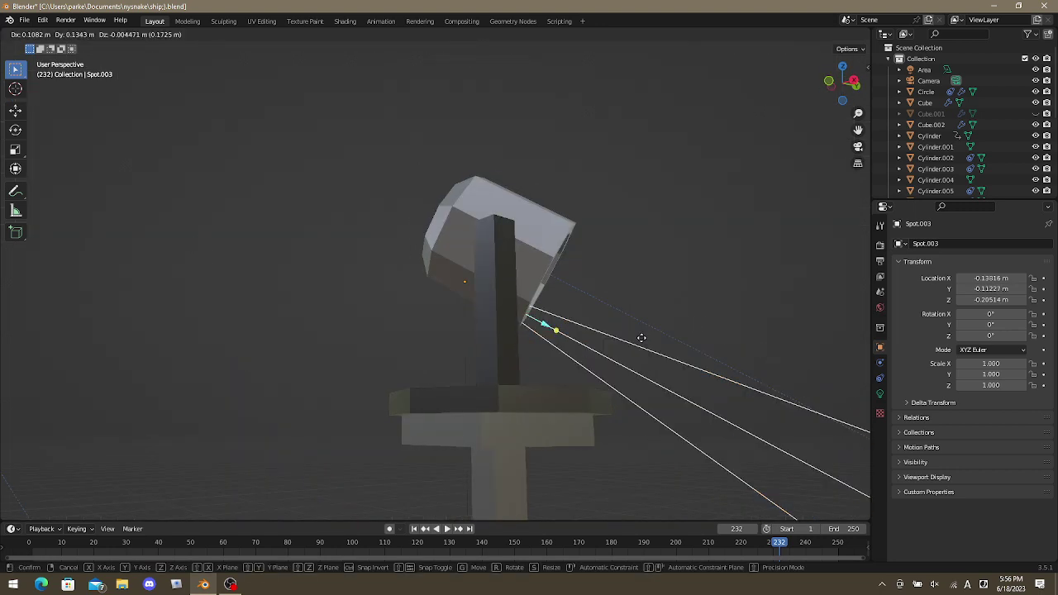
pyautogui.click(675, 323)
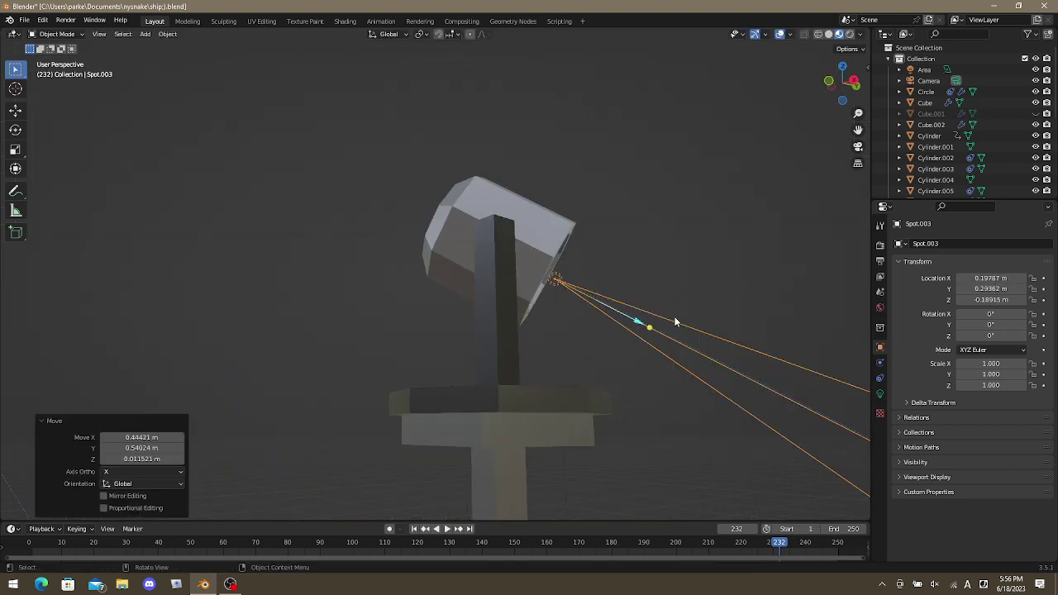
# Nudge the spot light to the centre of the lamp's glowing lens, at about X 0.229, Y 0.232, Z -0.180 m.
pyautogui.moveTo(675, 323); pyautogui.dragTo(566, 357, button='middle')
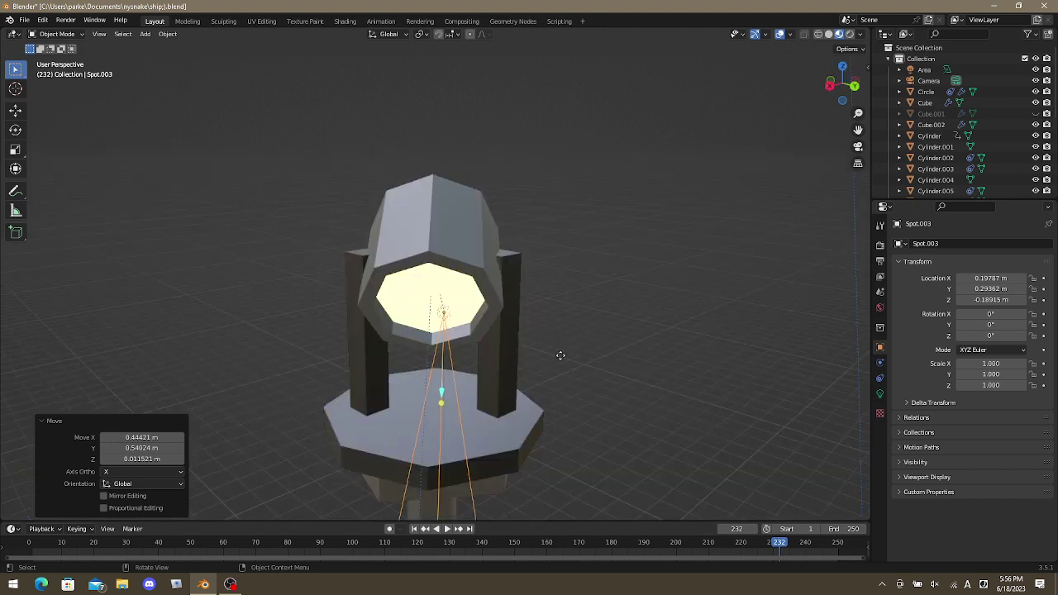
pyautogui.press('g')
pyautogui.click(477, 346)
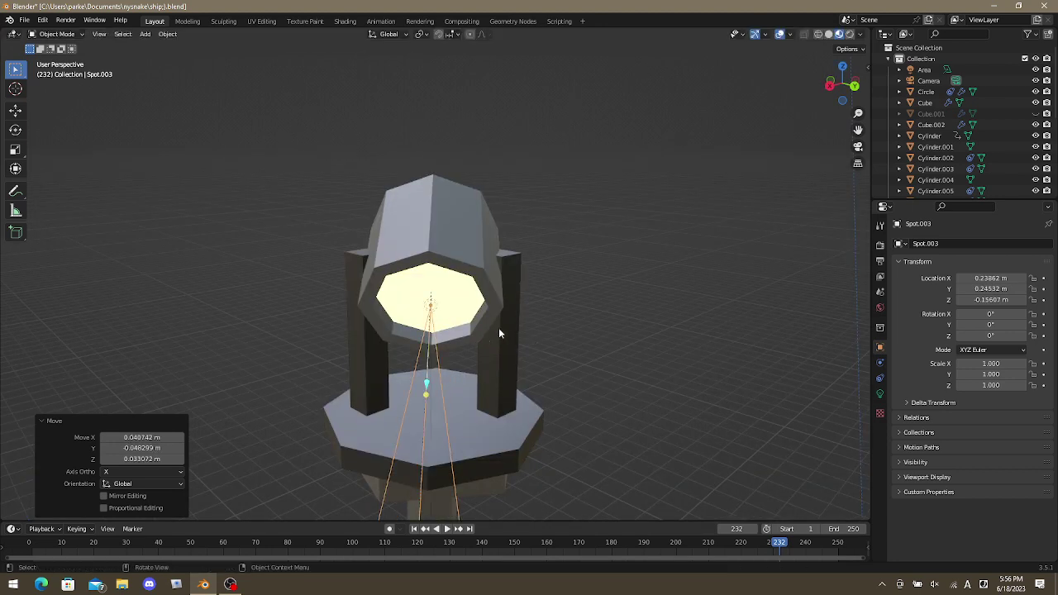
pyautogui.moveTo(498, 328); pyautogui.dragTo(562, 303, button='middle')
pyautogui.press('g')
pyautogui.click(565, 313)
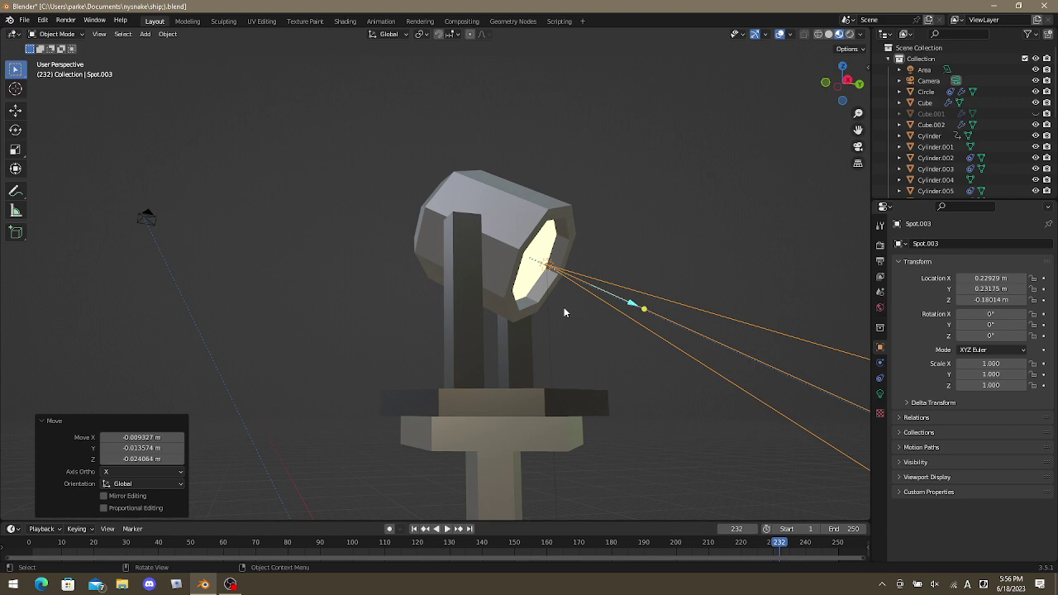
# Select the spot light on the +X/-Y corner pillar and move it about 0.48 m in Y to its lamp's front.
pyautogui.scroll(-5, 565, 312)
pyautogui.moveTo(496, 331); pyautogui.dragTo(435, 375, button='middle')
pyautogui.scroll(-3, 435, 374)
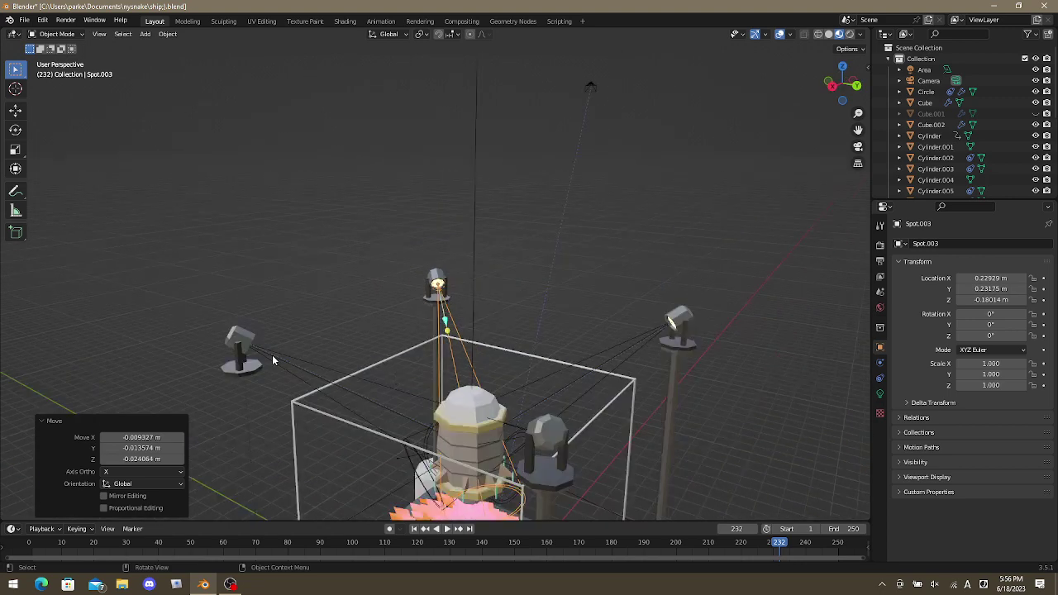
pyautogui.click(273, 359)
pyautogui.press('KP_Decimal')
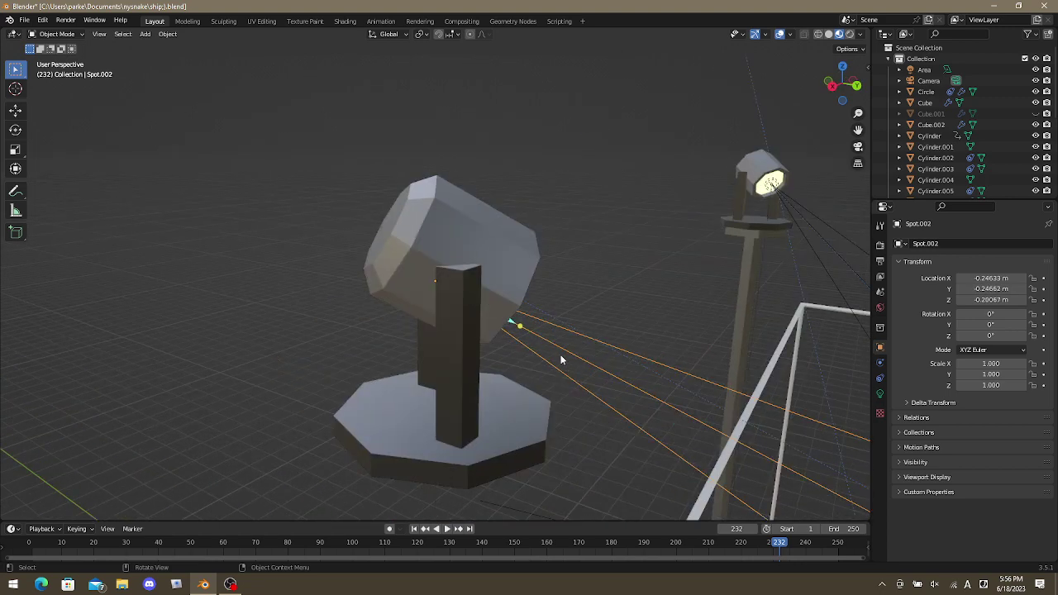
pyautogui.moveTo(533, 344); pyautogui.dragTo(316, 326, button='middle')
pyautogui.press('g')
pyautogui.click(168, 308)
# Centre this second spot light in front of its lamp's lens, at about X -0.220, Y 0.249, Z -0.195 m.
pyautogui.press('g')
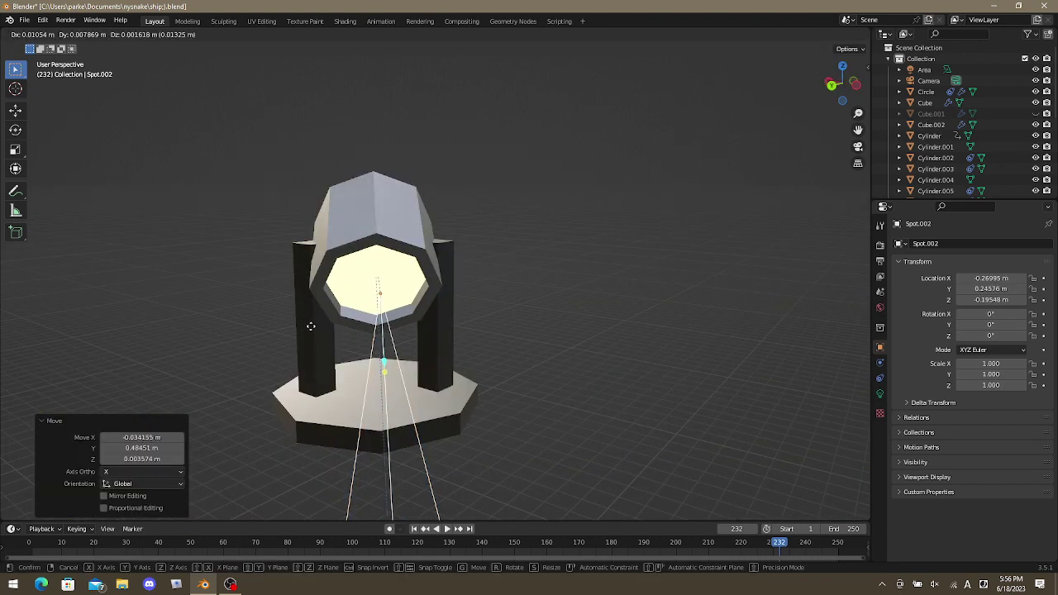
pyautogui.click(306, 327)
pyautogui.moveTo(326, 328); pyautogui.dragTo(382, 296, button='middle')
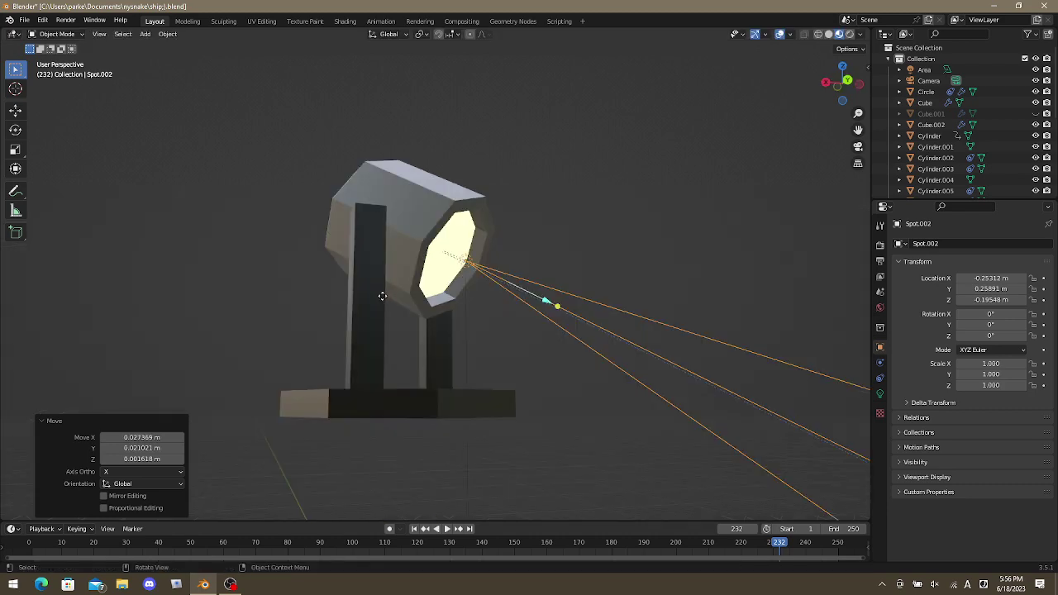
pyautogui.press('g')
pyautogui.click(413, 306)
# Move the spot light on the -X/+Y corner pillar about 0.49 m in X to its lens, centre it, and save the file.
pyautogui.scroll(-5, 449, 318)
pyautogui.moveTo(449, 318); pyautogui.dragTo(649, 343, button='middle')
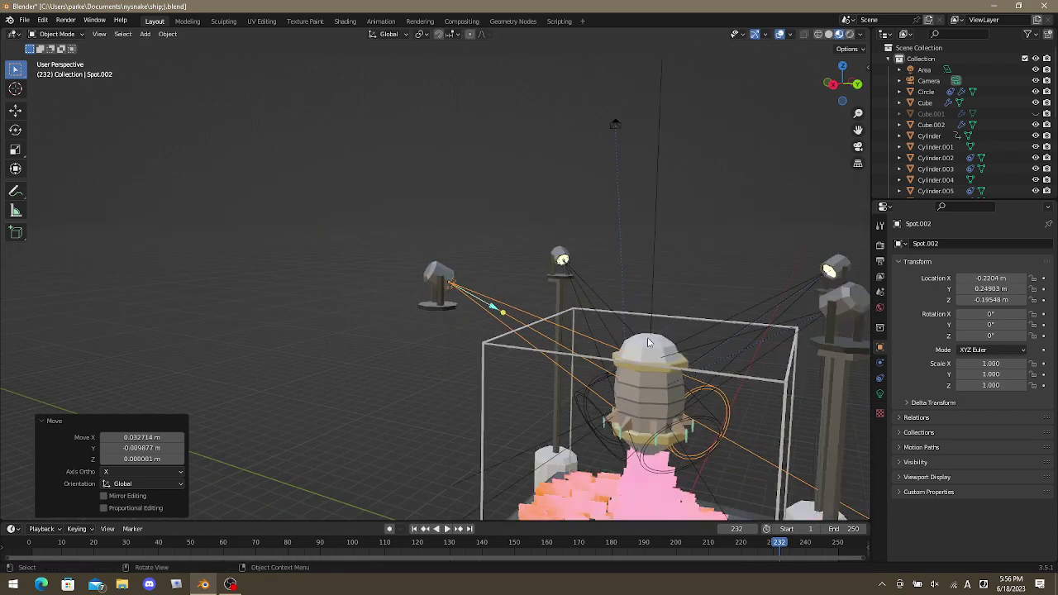
pyautogui.click(832, 273)
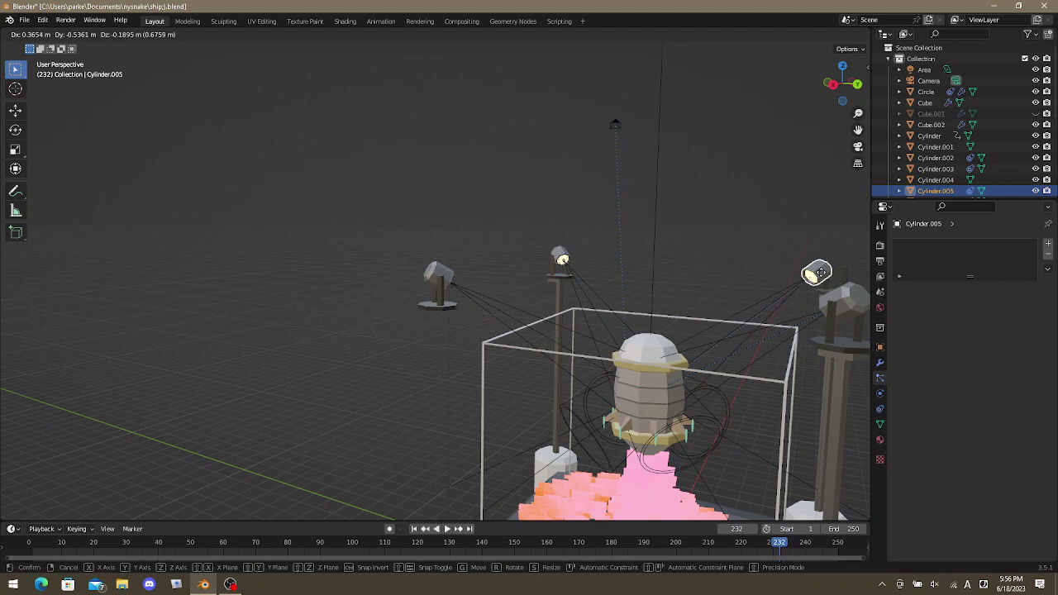
pyautogui.press('KP_Decimal')
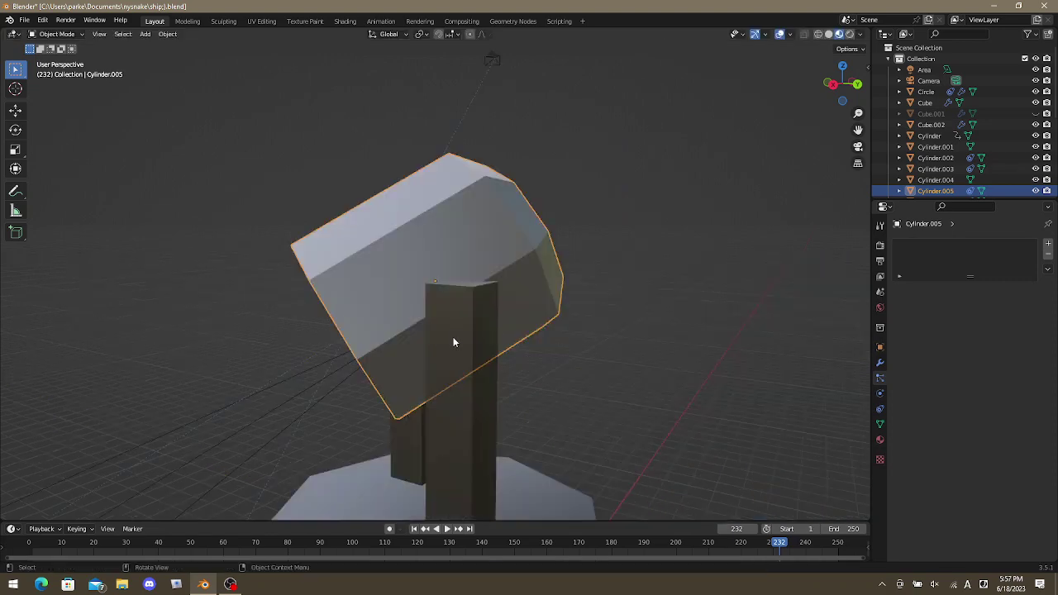
pyautogui.moveTo(453, 342); pyautogui.dragTo(316, 376, button='middle')
pyautogui.click(305, 376)
pyautogui.click(278, 473)
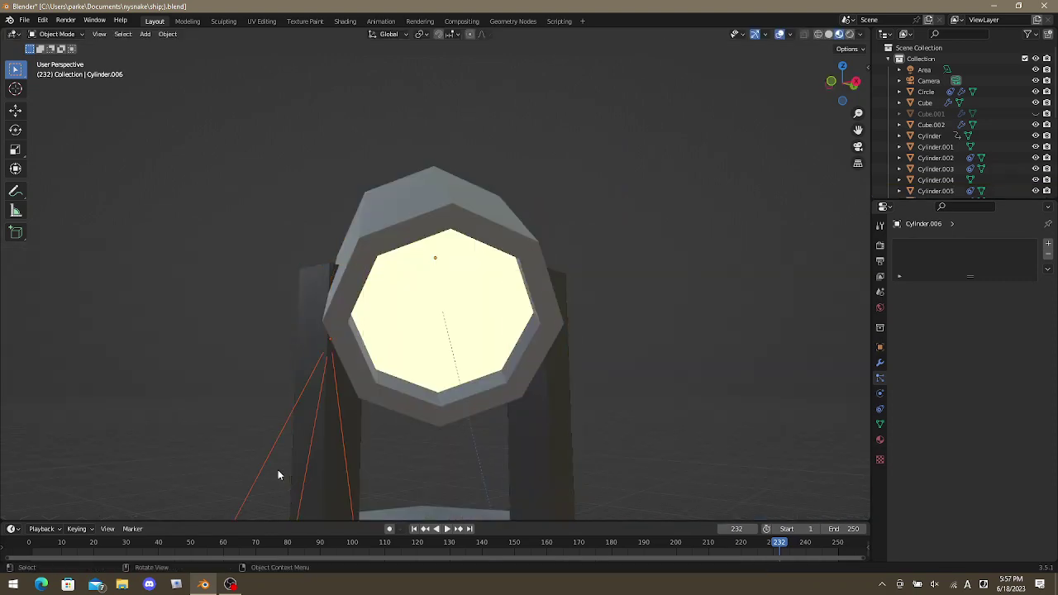
pyautogui.scroll(-3, 379, 437)
pyautogui.moveTo(379, 436); pyautogui.dragTo(429, 420, button='middle')
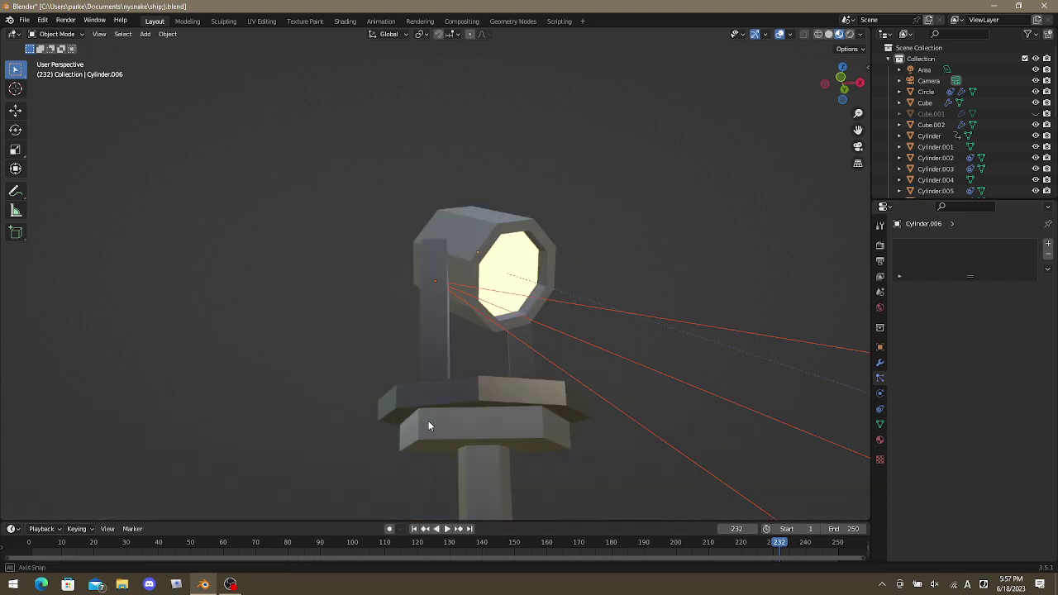
pyautogui.press('g')
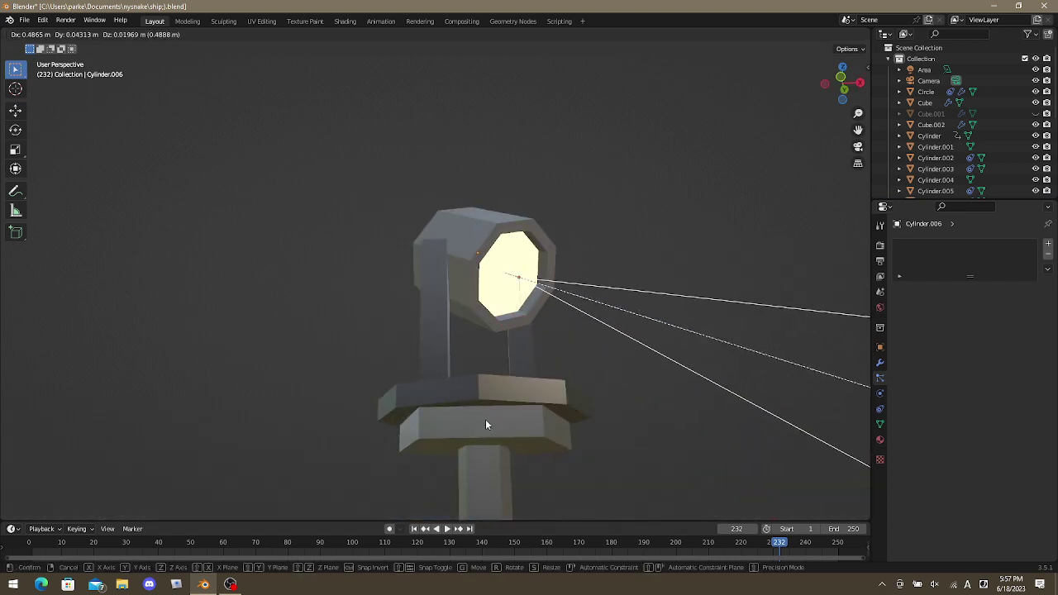
pyautogui.click(485, 419)
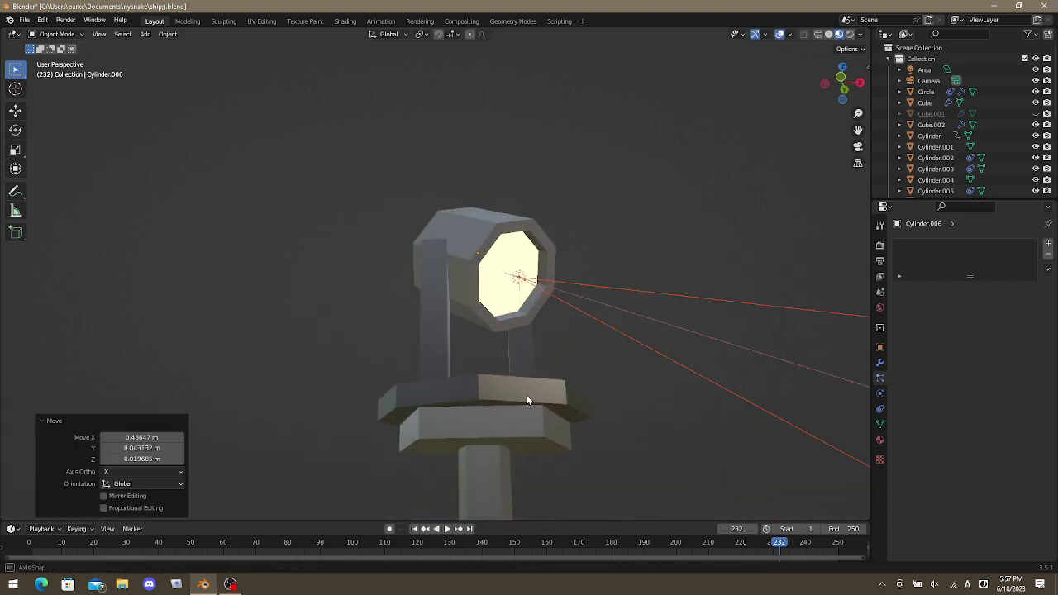
pyautogui.moveTo(525, 401); pyautogui.dragTo(397, 397, button='middle')
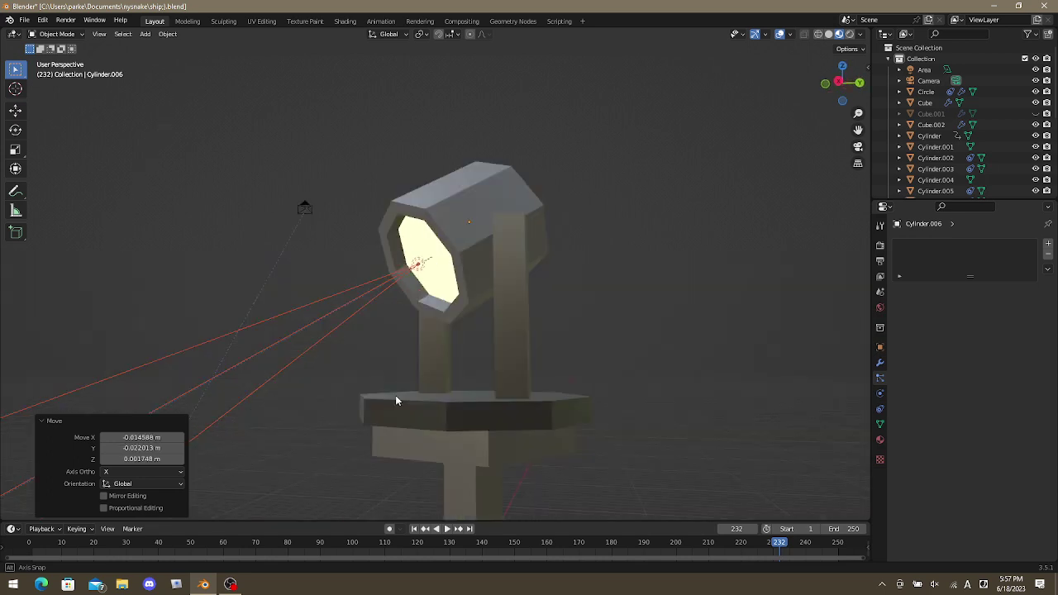
pyautogui.scroll(-8, 395, 395)
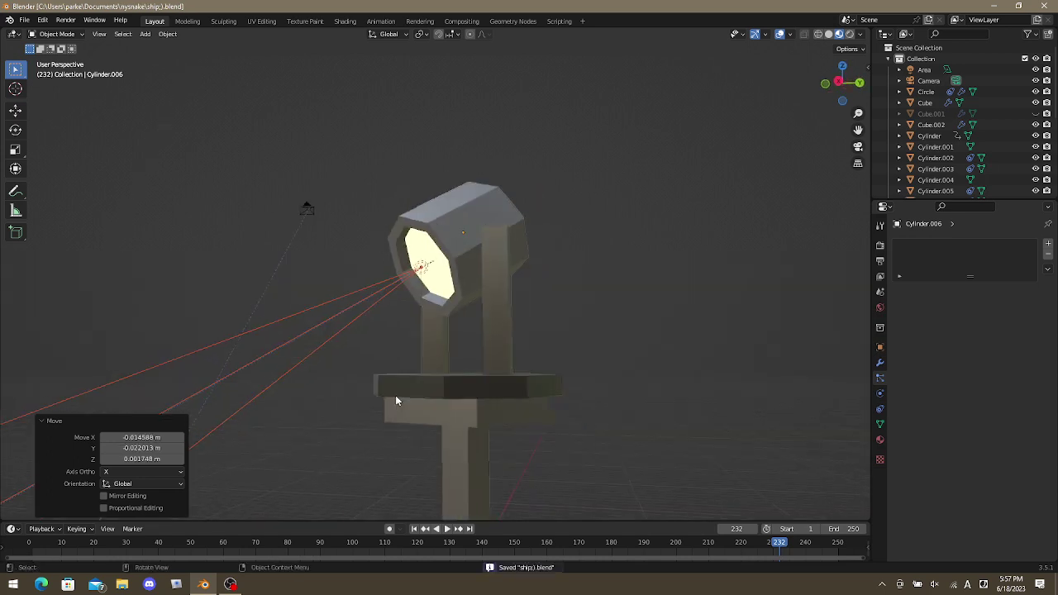
# Frame the ship hovering above the platform and switch the viewport to Rendered shading to check how the spotlights hit it.
pyautogui.click(240, 375)
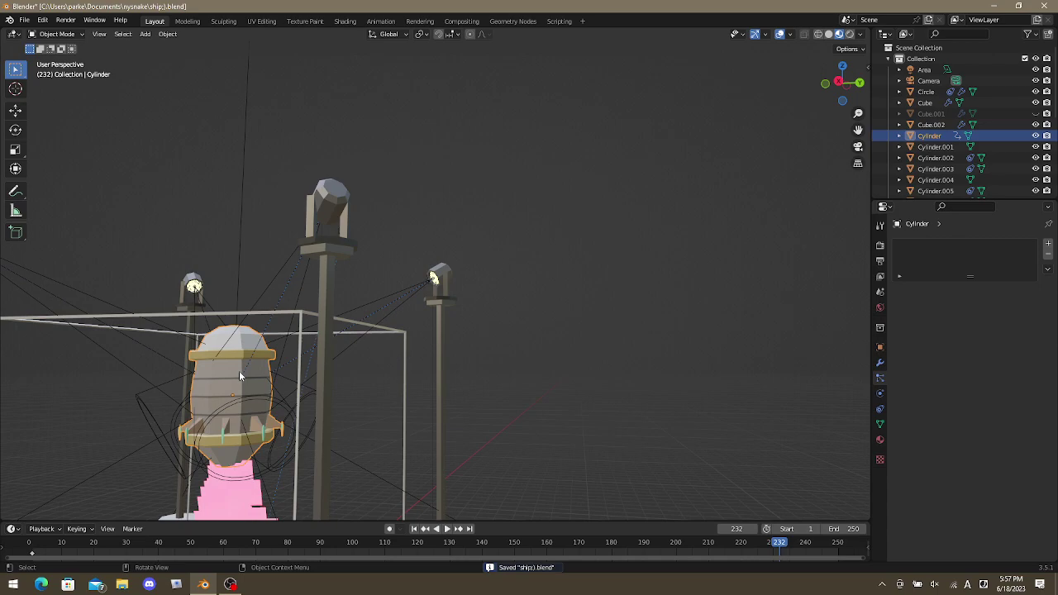
pyautogui.press('KP_Decimal')
pyautogui.press('z')
pyautogui.click(264, 372)
pyautogui.press('z')
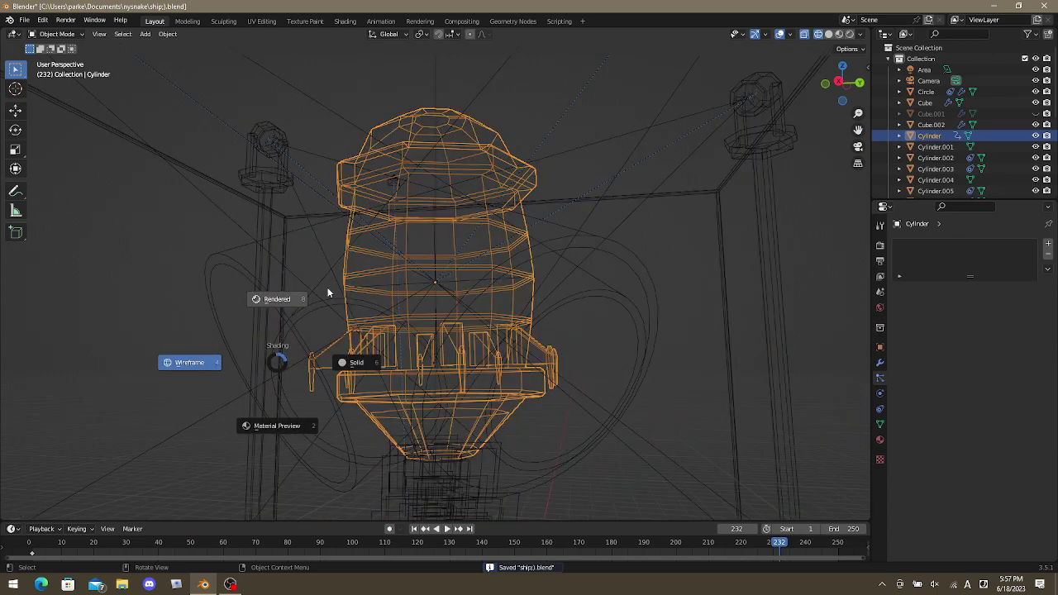
pyautogui.click(331, 288)
pyautogui.moveTo(301, 294); pyautogui.dragTo(539, 364, button='middle')
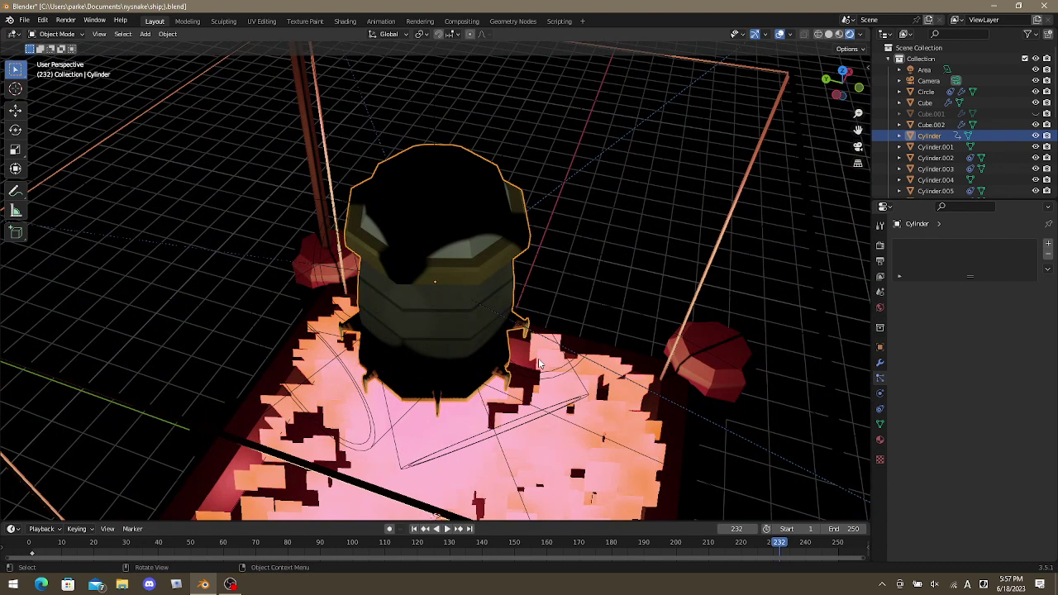
pyautogui.moveTo(539, 364); pyautogui.dragTo(570, 265, button='middle')
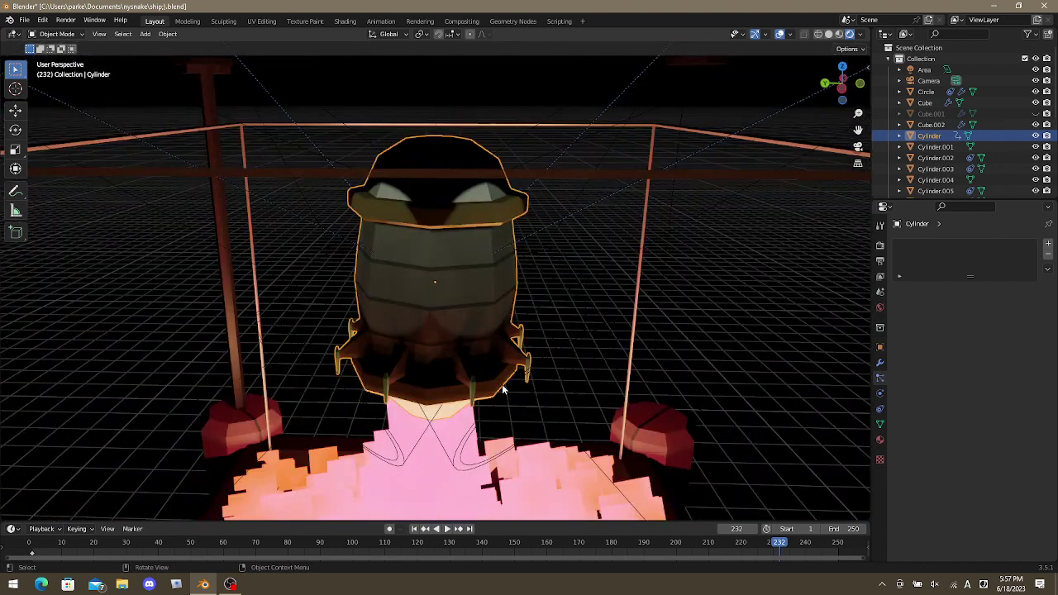
# Select the spot light on the +X/-Y corner pillar and open its light settings.
pyautogui.click(584, 184)
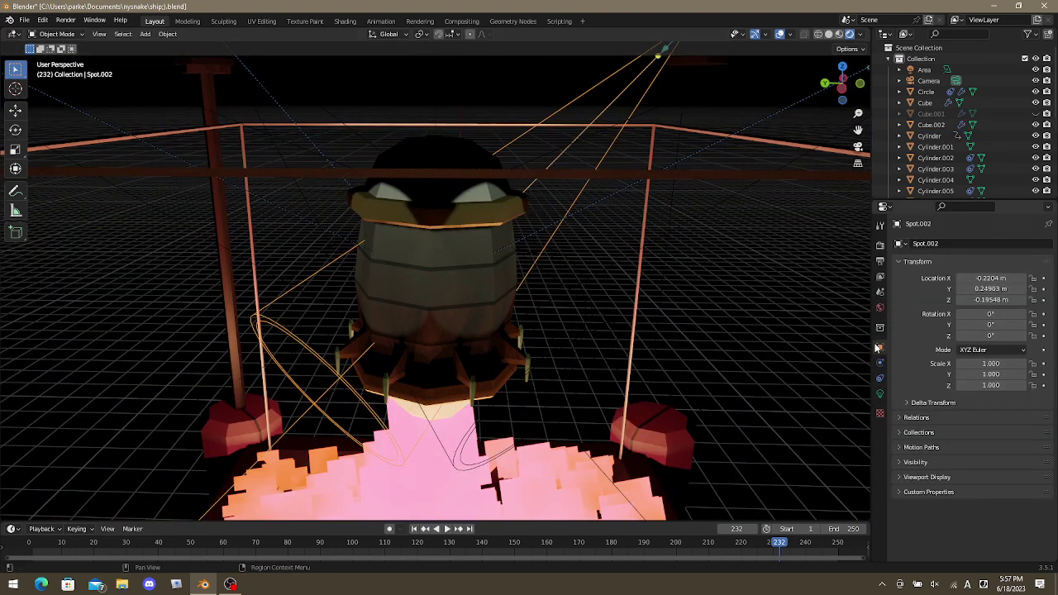
pyautogui.click(880, 393)
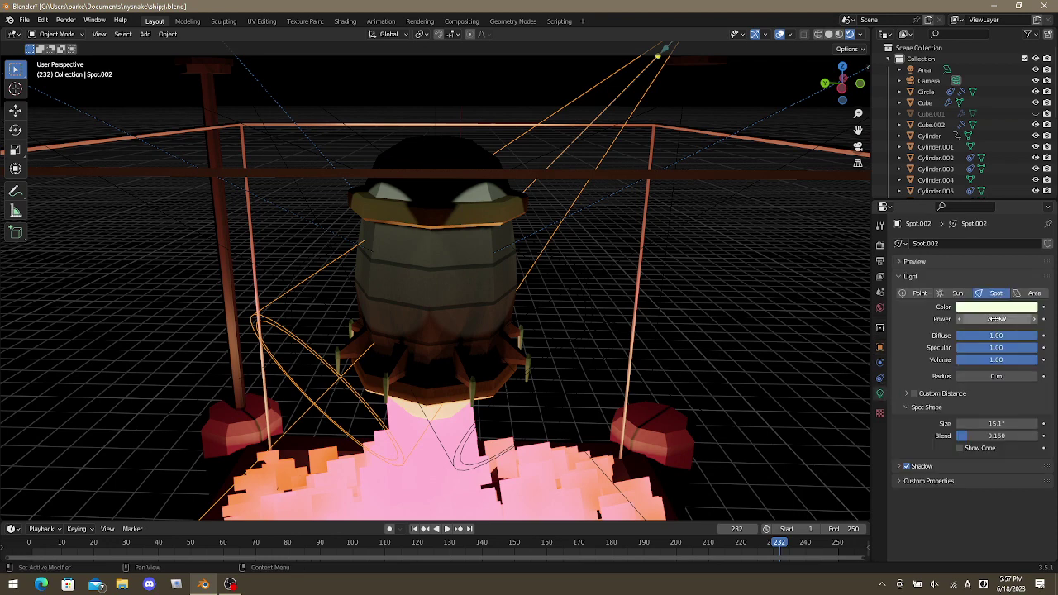
# Try radii of 0.01 m and 0.06 m on the Spot.002 light, and return its radius to 0 m.
pyautogui.doubleClick(997, 376)
pyautogui.write('0.01')
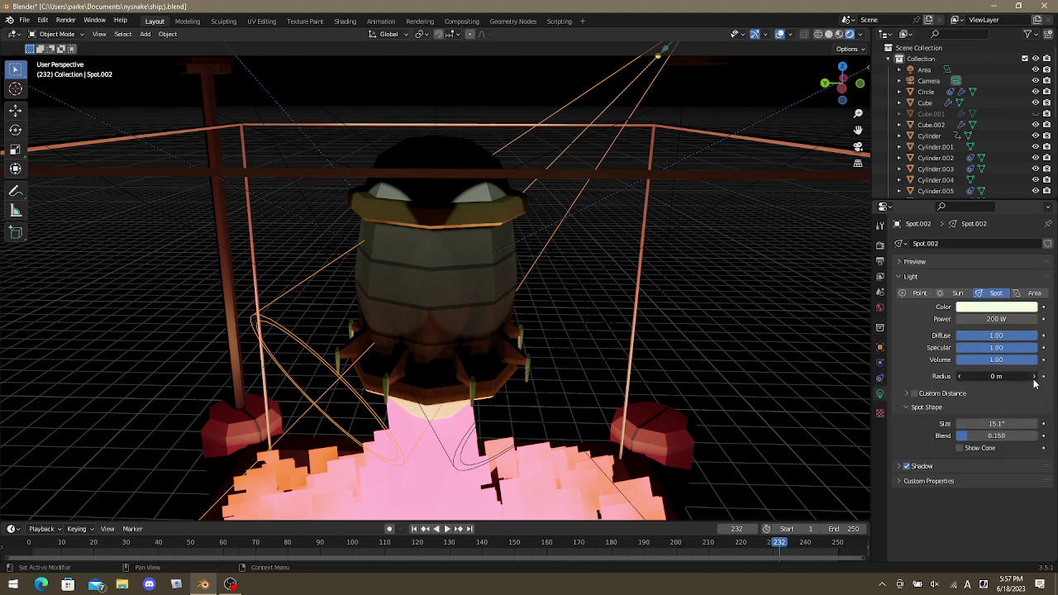
pyautogui.press('Return')
pyautogui.doubleClick(998, 376)
pyautogui.write('0.06')
pyautogui.press('Return')
pyautogui.doubleClick(1014, 378)
pyautogui.write('0')
pyautogui.press('Return')
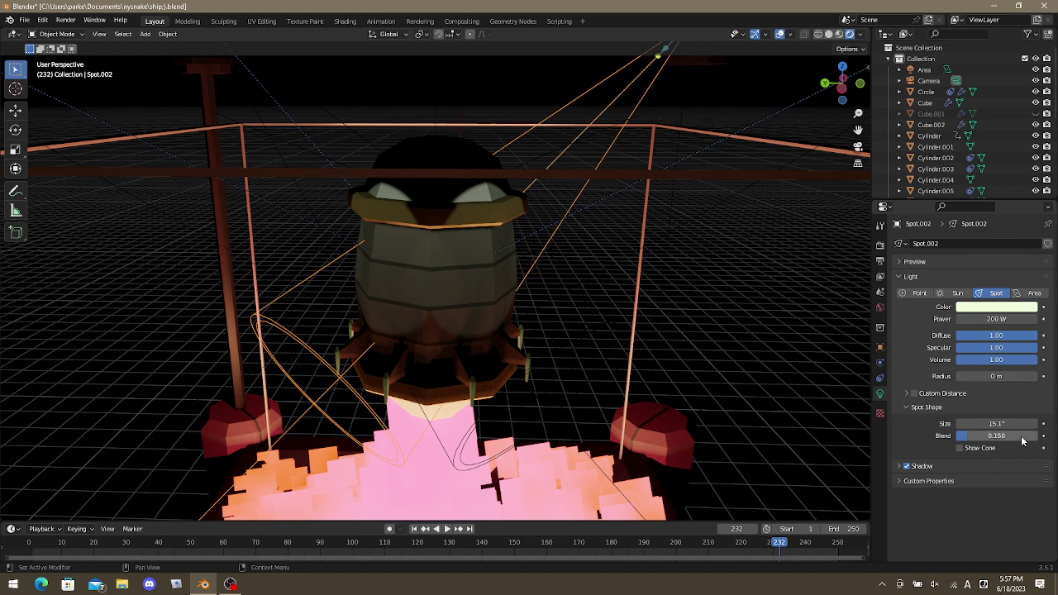
# Try widening Spot.002's cone size to about 31.1°, and enter 303 as the size.
pyautogui.click(997, 435)
pyautogui.moveTo(996, 436); pyautogui.dragTo(985, 473)
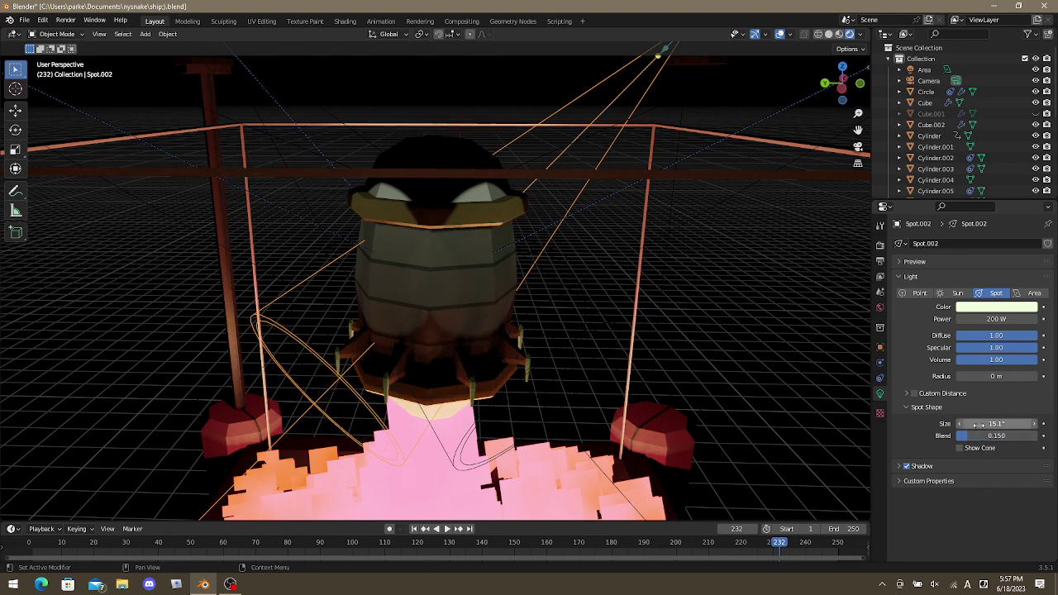
pyautogui.moveTo(997, 423); pyautogui.dragTo(1040, 423)
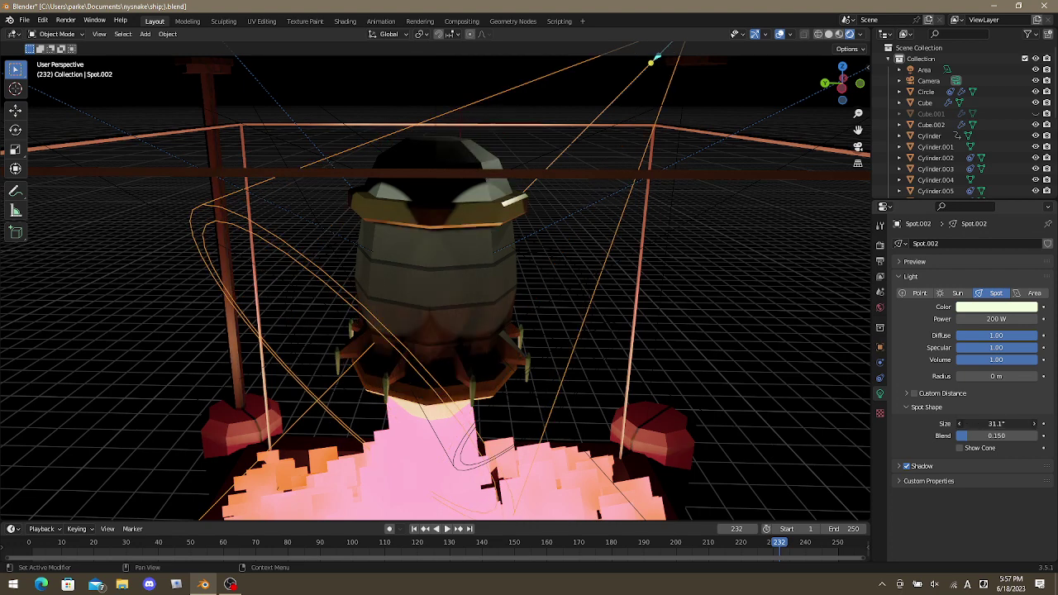
pyautogui.click(984, 423)
pyautogui.write('303')
pyautogui.press('Return')
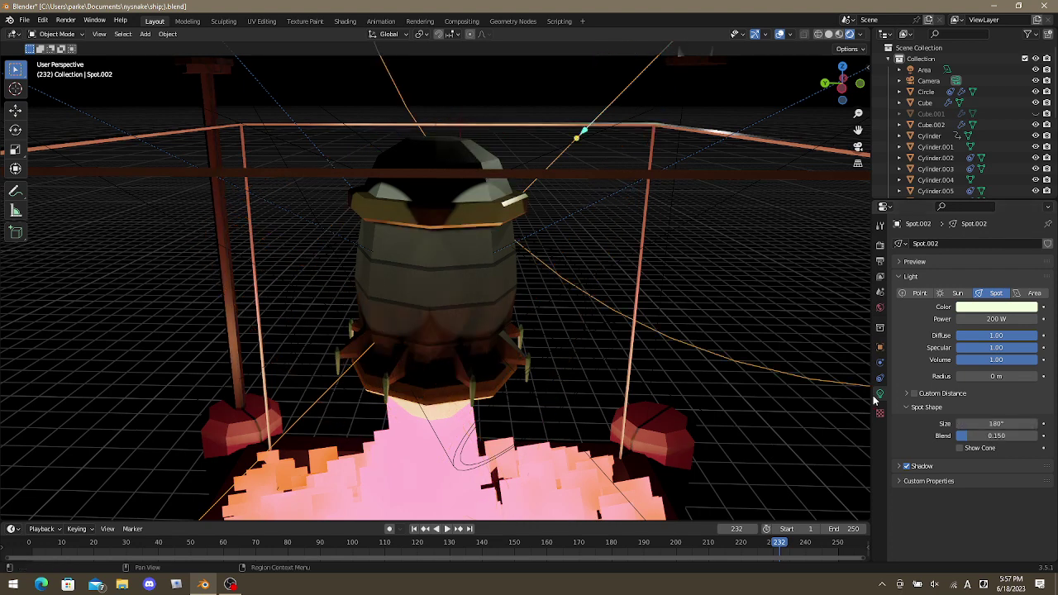
# Set the cone size of the Spot.002 light to 30°.
pyautogui.scroll(-5, 802, 317)
pyautogui.moveTo(803, 317); pyautogui.dragTo(728, 331, button='middle')
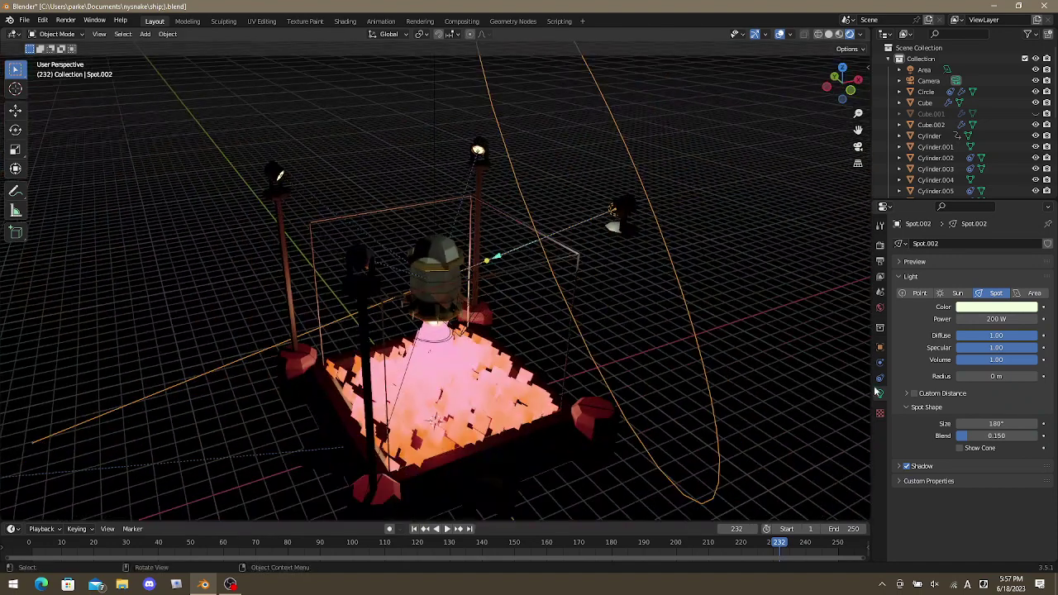
pyautogui.click(993, 427)
pyautogui.write('30')
pyautogui.press('Return')
# Select the light named Spot on its lamp post and set its cone size to 30°.
pyautogui.moveTo(695, 372); pyautogui.dragTo(524, 267, button='middle')
pyautogui.click(592, 182)
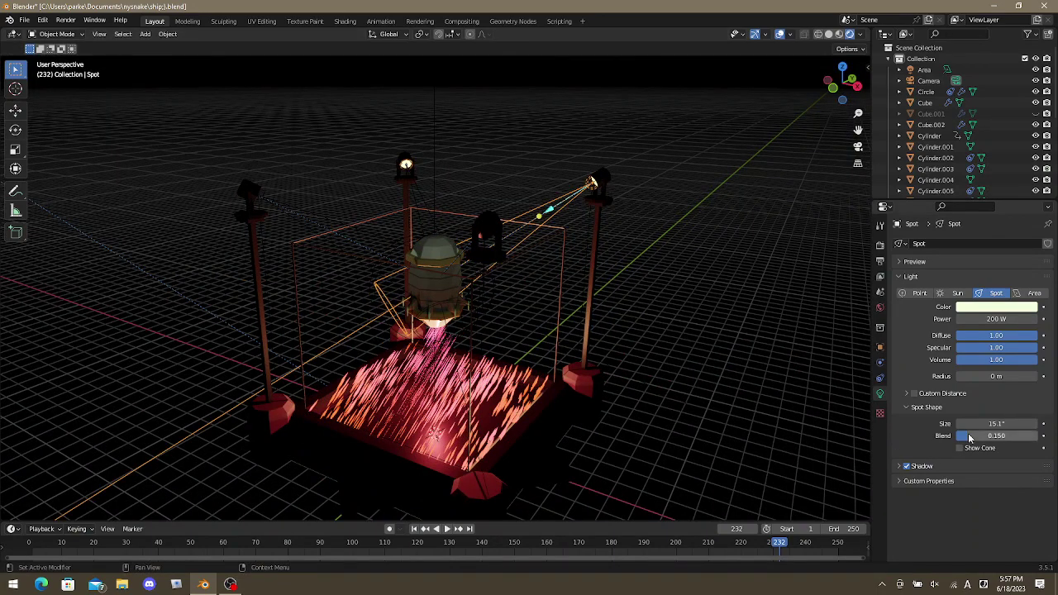
pyautogui.click(997, 424)
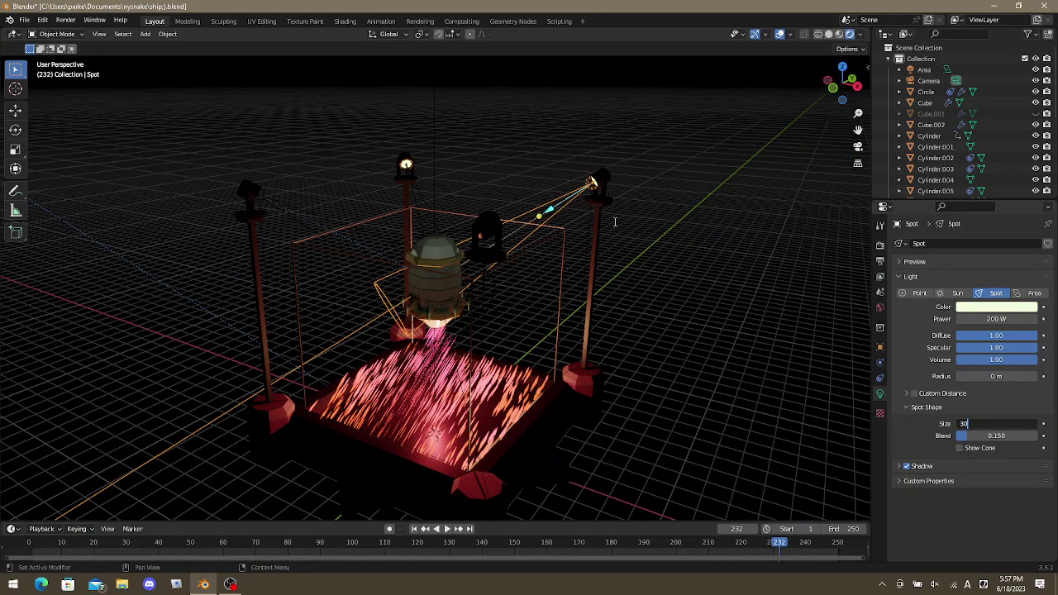
pyautogui.write('30')
pyautogui.press('Return')
# Select the Spot.001 light and set its cone size to 30°.
pyautogui.moveTo(514, 166); pyautogui.dragTo(356, 186, button='middle')
pyautogui.click(351, 194)
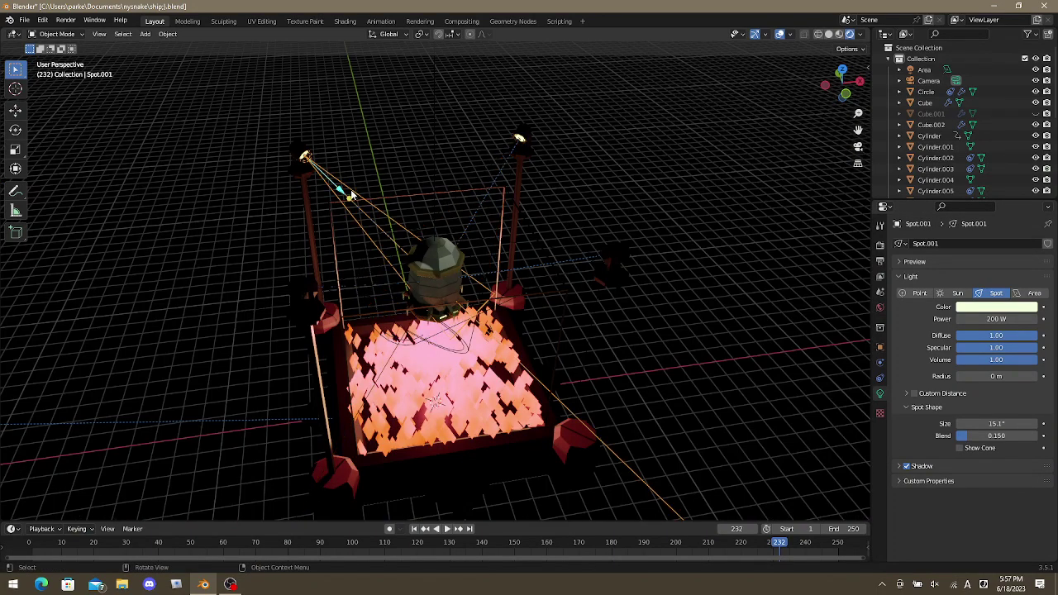
pyautogui.click(998, 425)
pyautogui.write('30')
pyautogui.press('Return')
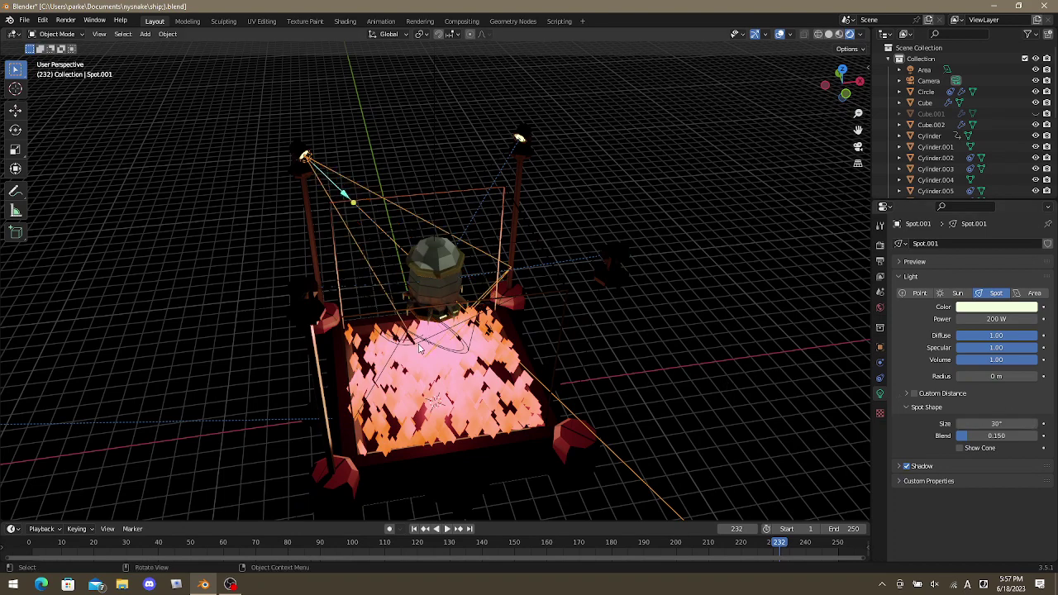
# Select the Spot.003 light and set its cone size to 30°.
pyautogui.moveTo(504, 292); pyautogui.dragTo(389, 314, button='middle')
pyautogui.click(363, 235)
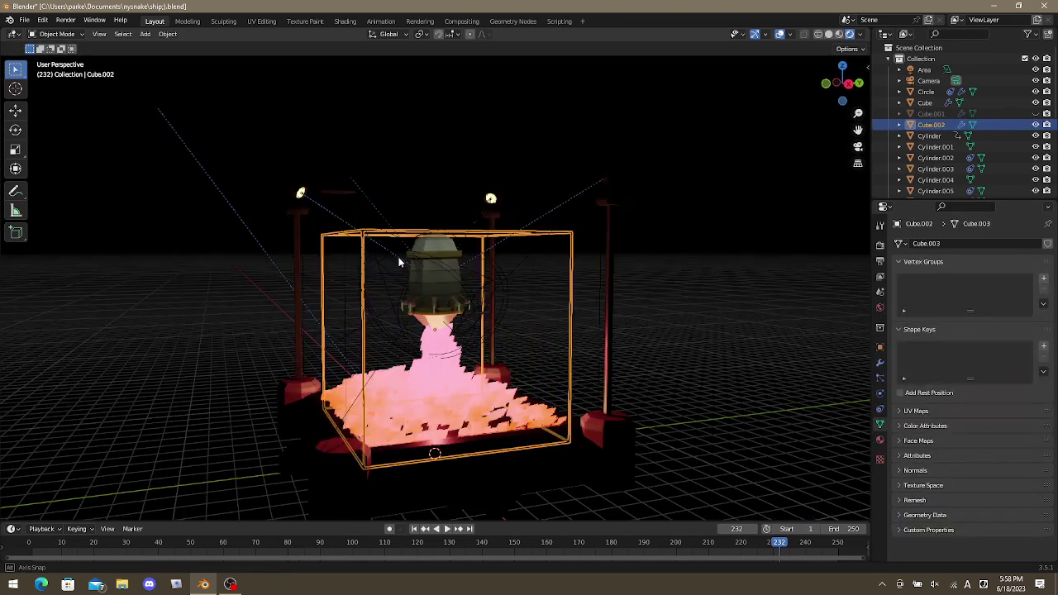
pyautogui.moveTo(363, 236); pyautogui.dragTo(326, 237, button='middle')
pyautogui.click(319, 242)
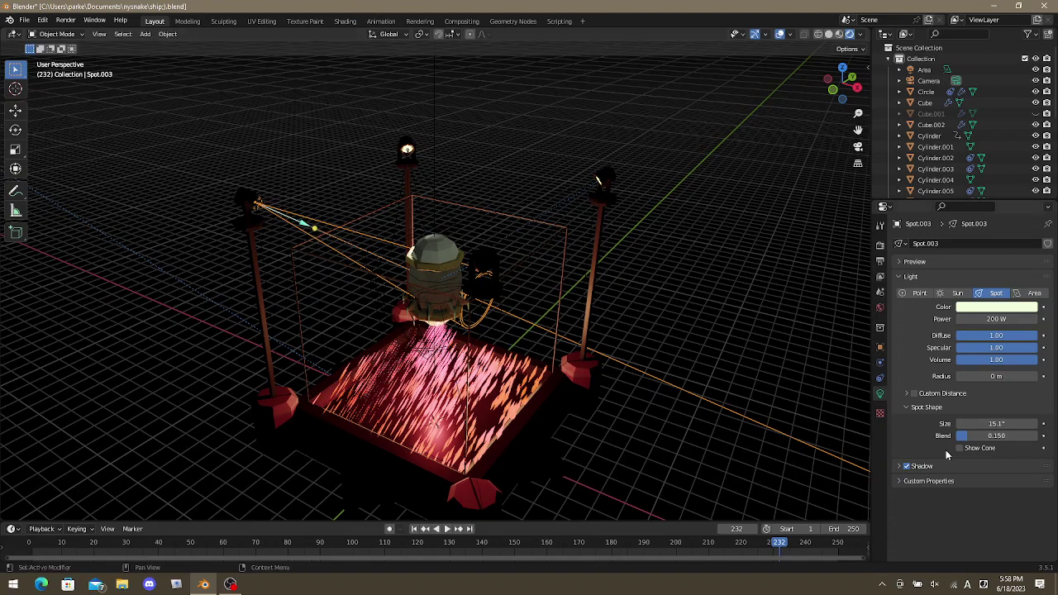
pyautogui.click(998, 425)
pyautogui.write('3')
pyautogui.press('Return')
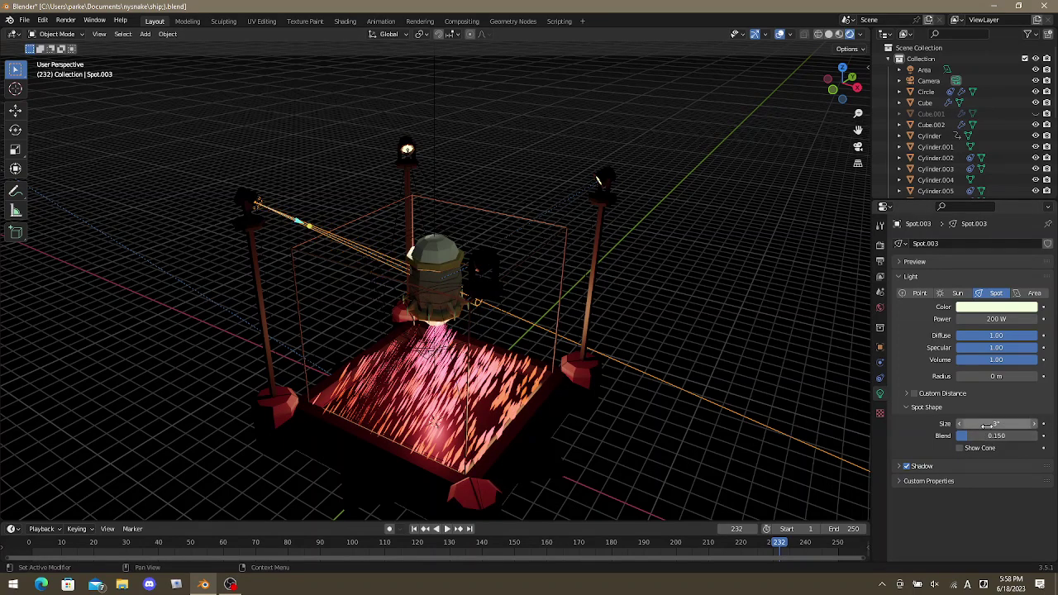
pyautogui.click(991, 424)
pyautogui.write('3')
pyautogui.press('Return')
# Play the animation, stop it at frame 70, and set Spot.003's cone size to 25°.
pyautogui.moveTo(629, 348); pyautogui.dragTo(518, 275, button='middle')
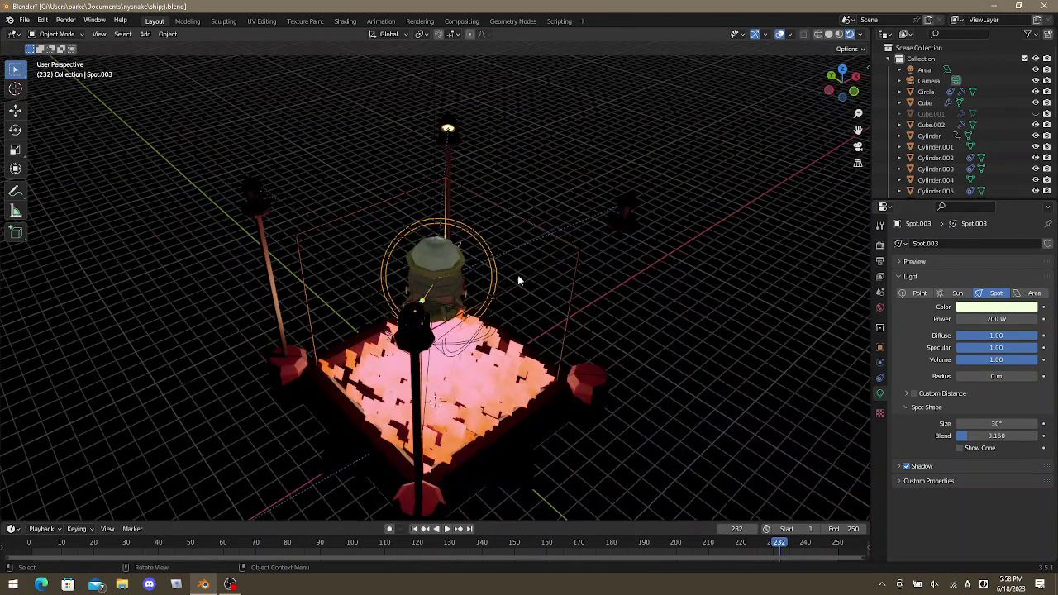
pyautogui.scroll(3, 433, 288)
pyautogui.moveTo(433, 287); pyautogui.dragTo(507, 318, button='middle')
pyautogui.press('space')
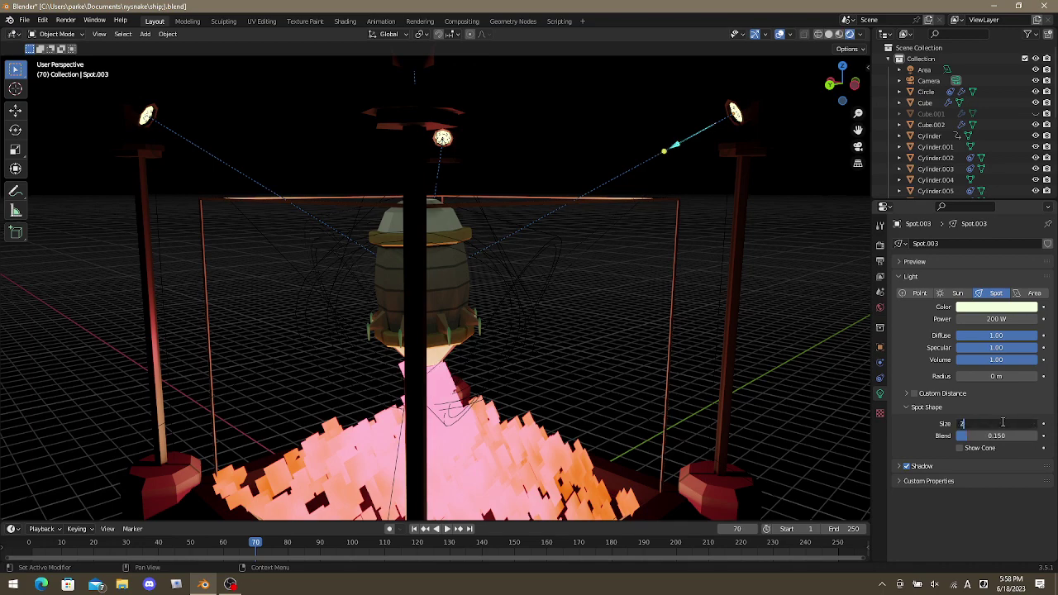
pyautogui.press('Return')
# Select the Spot.002 light and reduce its cone size to 25°.
pyautogui.moveTo(801, 312); pyautogui.dragTo(513, 154, button='middle')
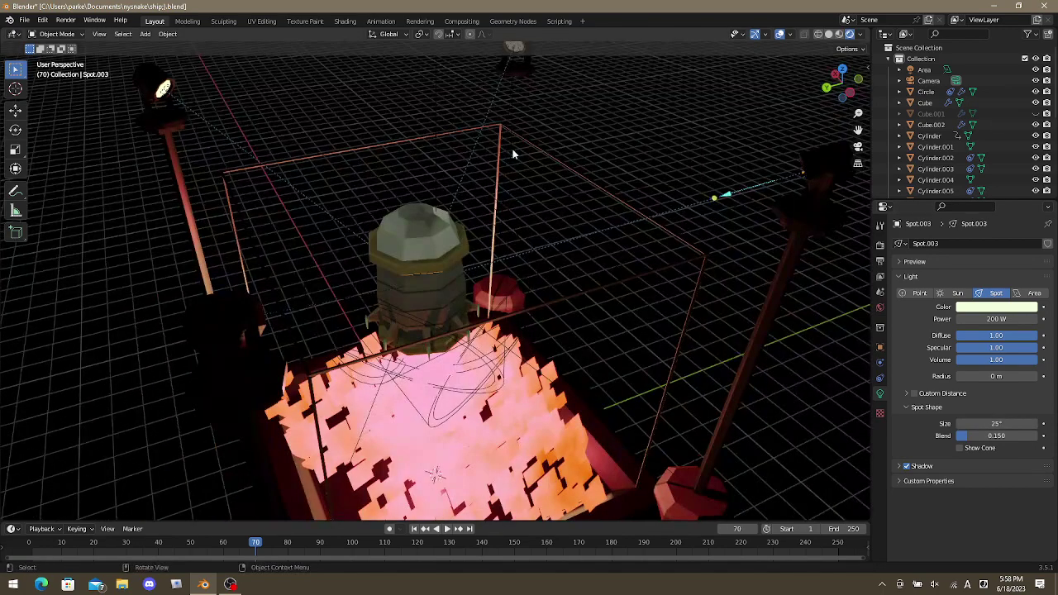
pyautogui.click(513, 98)
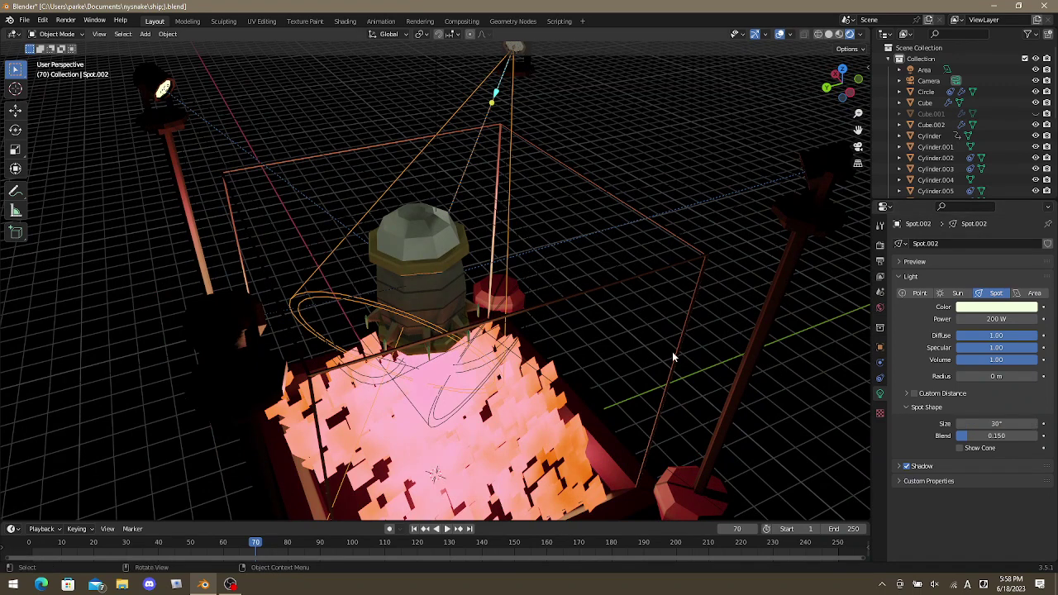
pyautogui.click(993, 425)
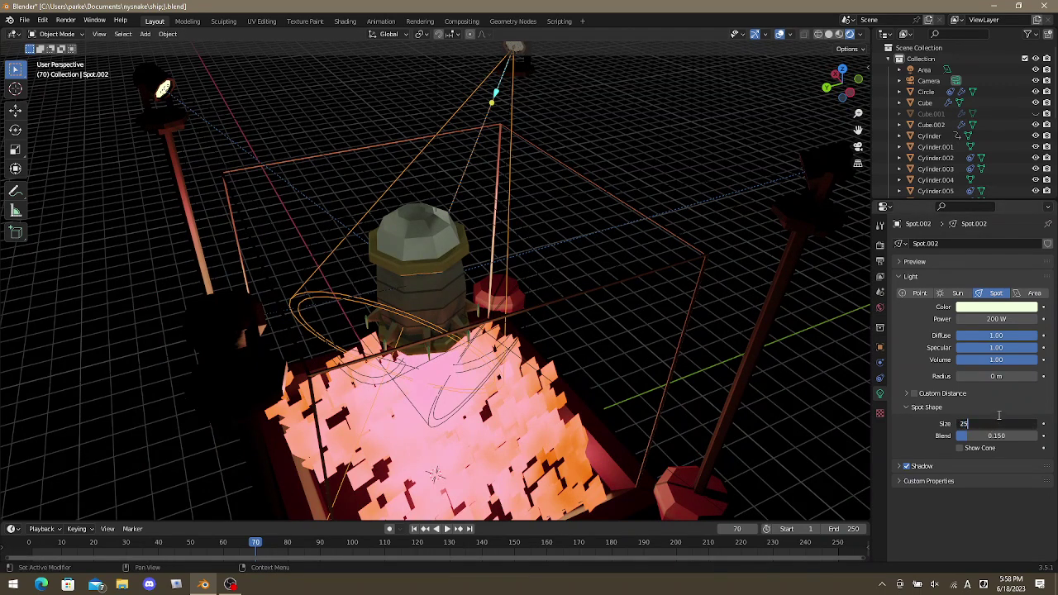
pyautogui.write('25')
pyautogui.press('Return')
# Select the light named Spot and reduce its cone size to 25°.
pyautogui.click(265, 143)
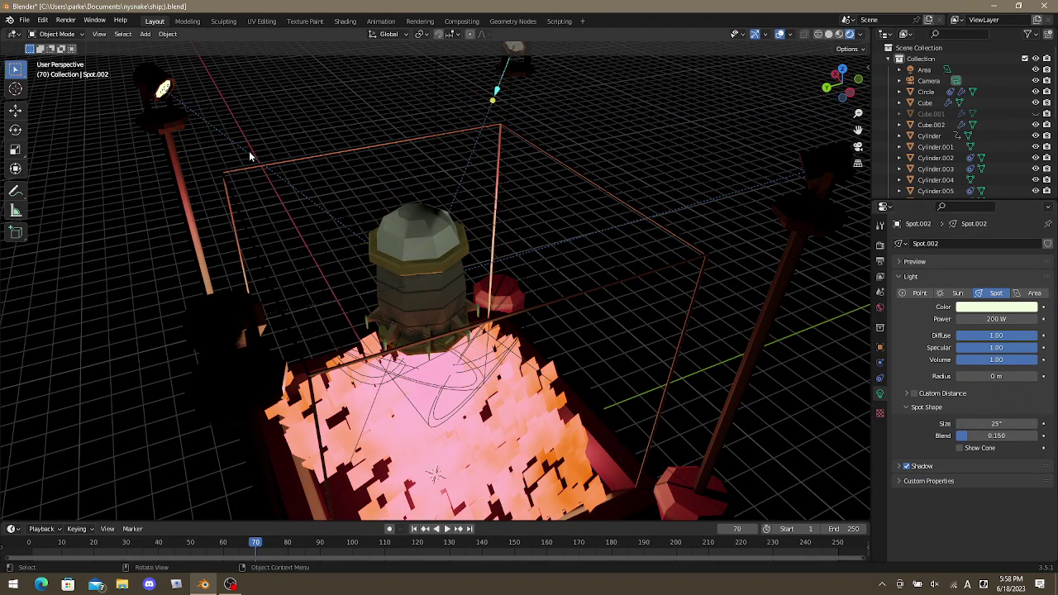
pyautogui.click(1000, 423)
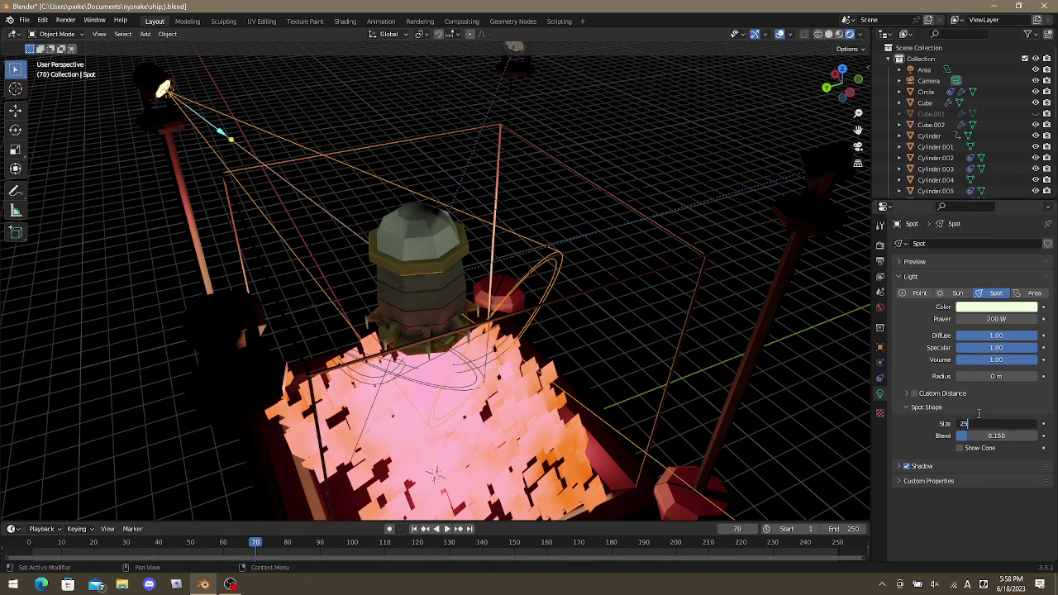
pyautogui.write('25')
pyautogui.press('Return')
# Select the Spot.001 light and reduce its cone size to 25°.
pyautogui.moveTo(384, 335); pyautogui.dragTo(296, 296, button='middle')
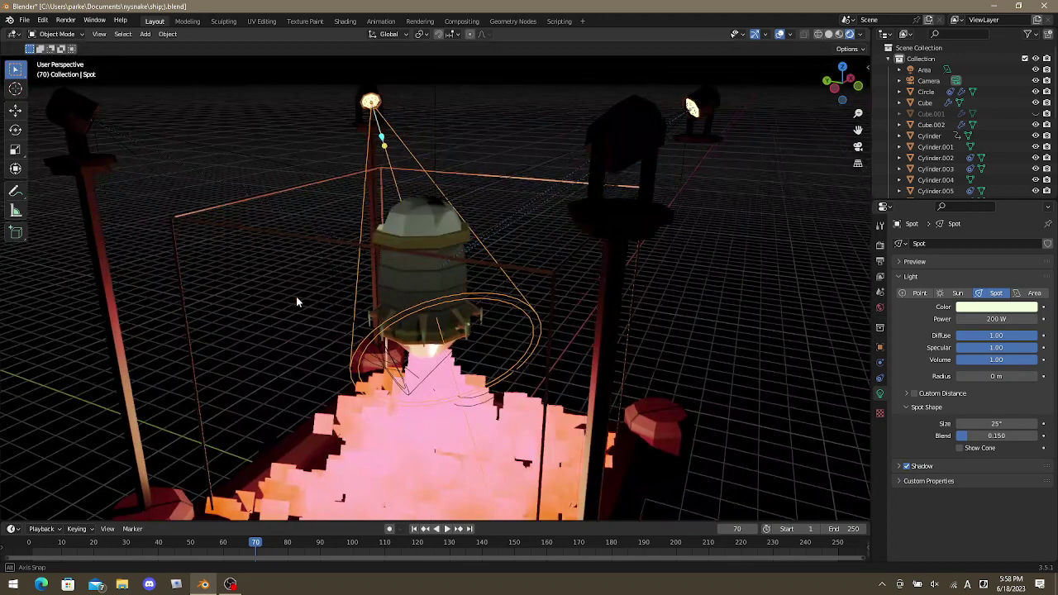
pyautogui.click(188, 172)
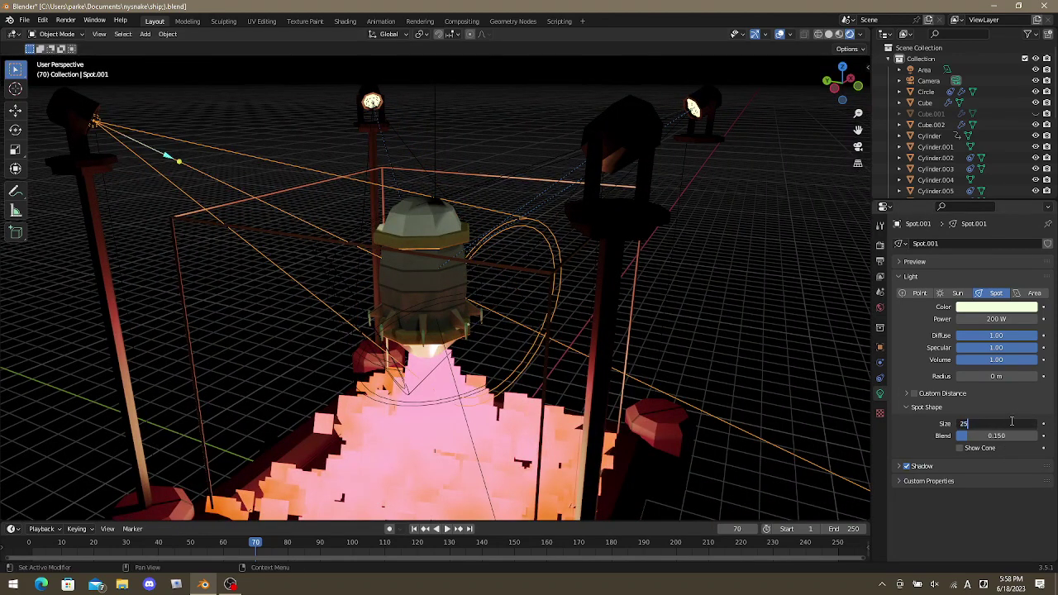
pyautogui.press('Return')
# Lower the influence of Spot.001's Copy Rotation constraint to 0.900.
pyautogui.moveTo(516, 265); pyautogui.dragTo(599, 315, button='middle')
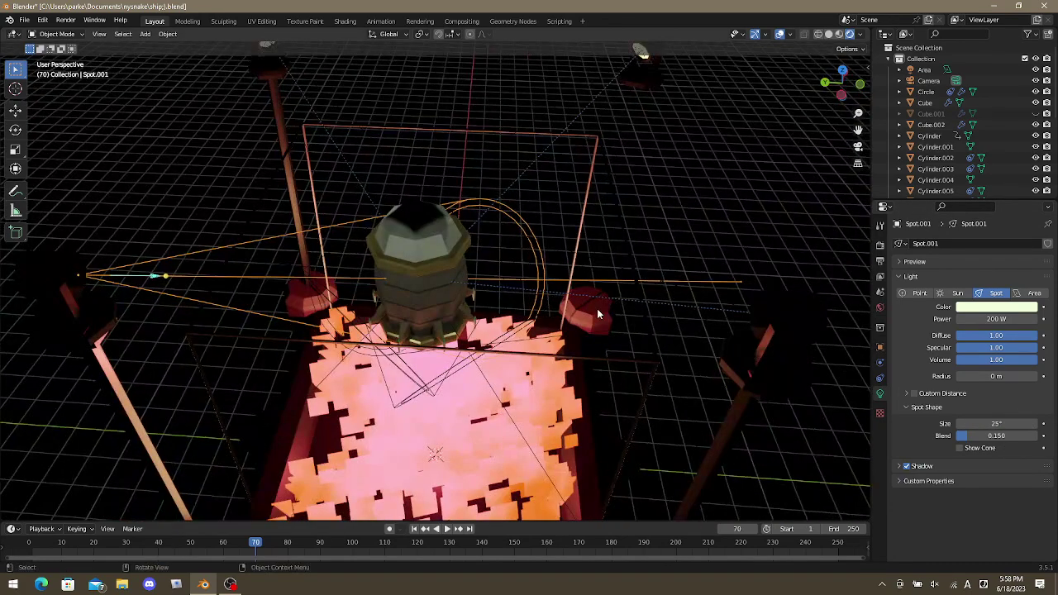
pyautogui.click(880, 366)
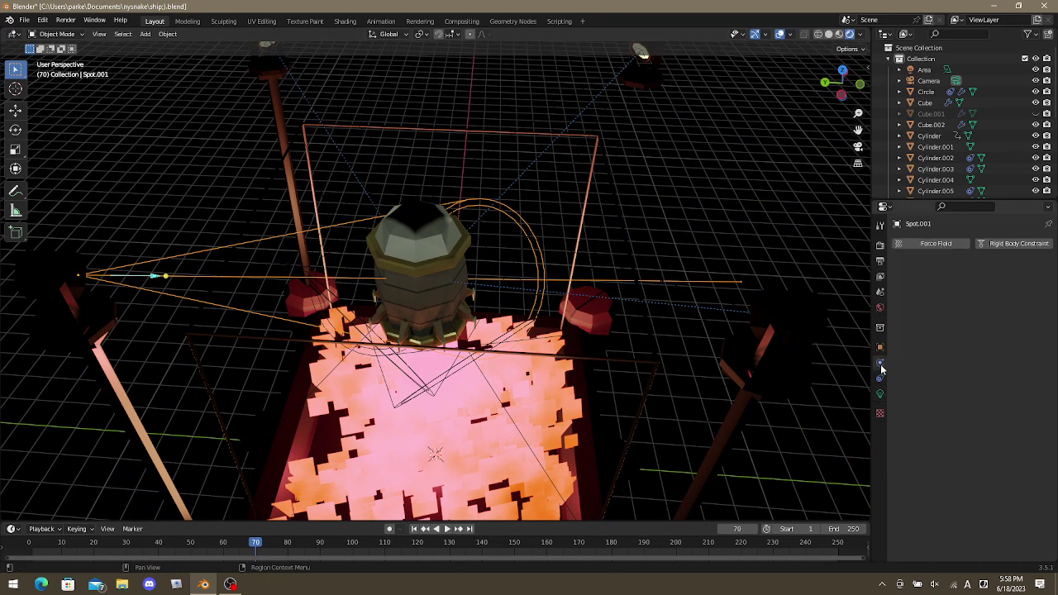
pyautogui.click(881, 379)
pyautogui.click(881, 396)
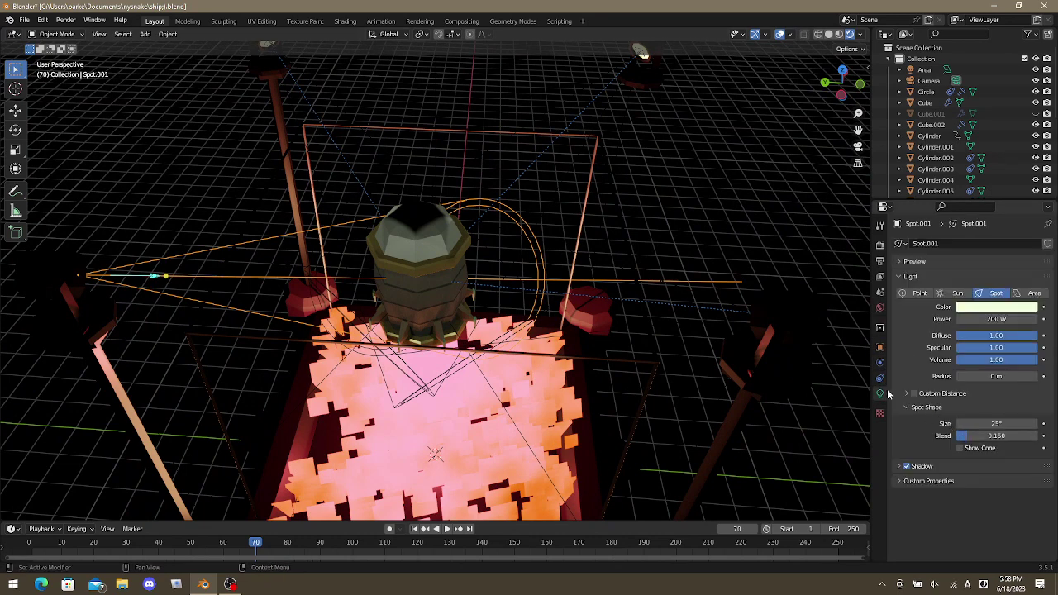
pyautogui.click(880, 379)
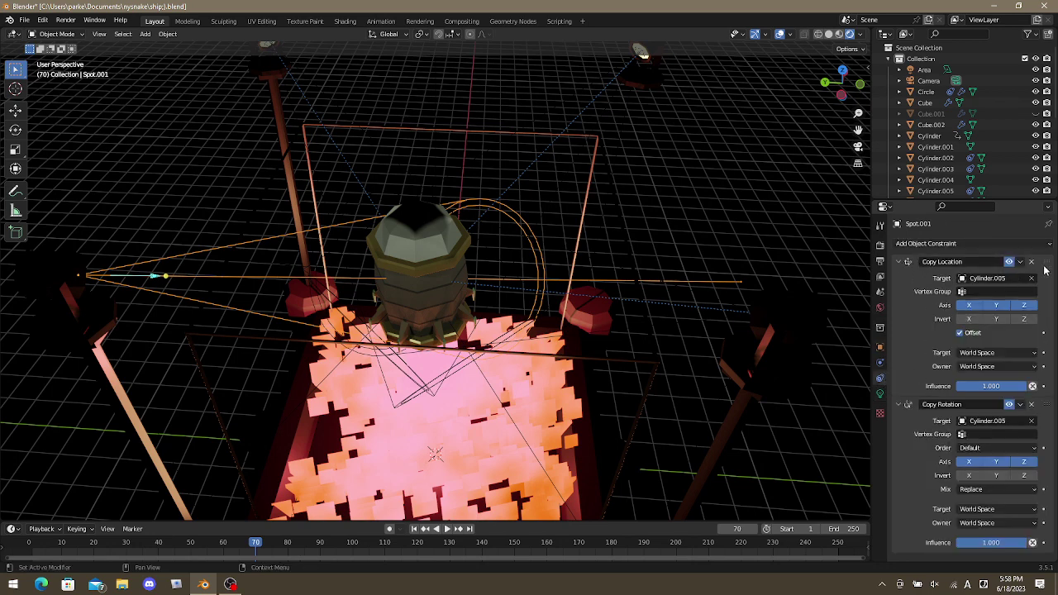
pyautogui.click(898, 262)
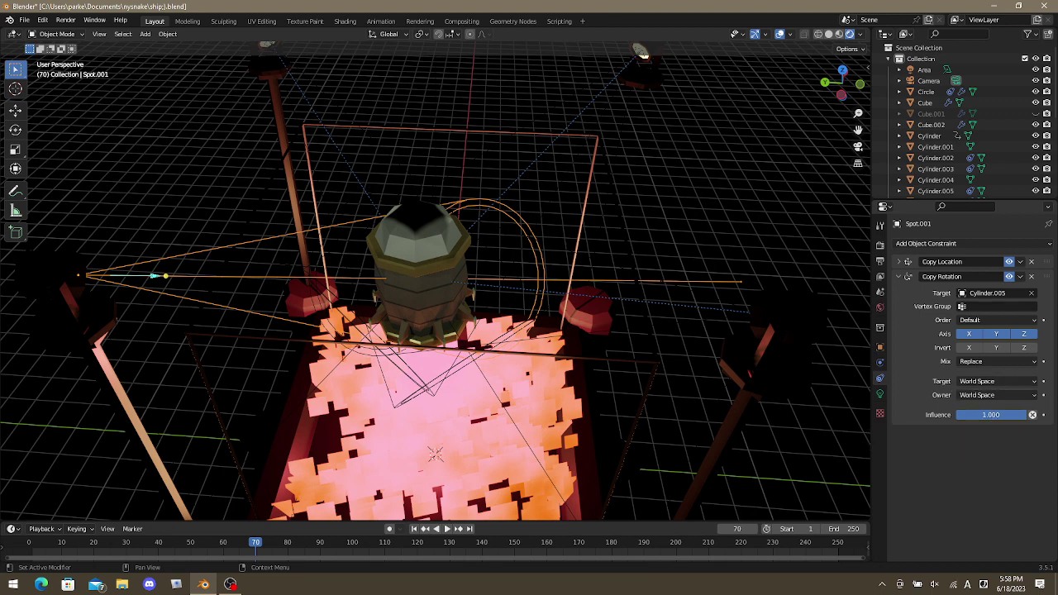
pyautogui.moveTo(992, 414); pyautogui.dragTo(984, 414)
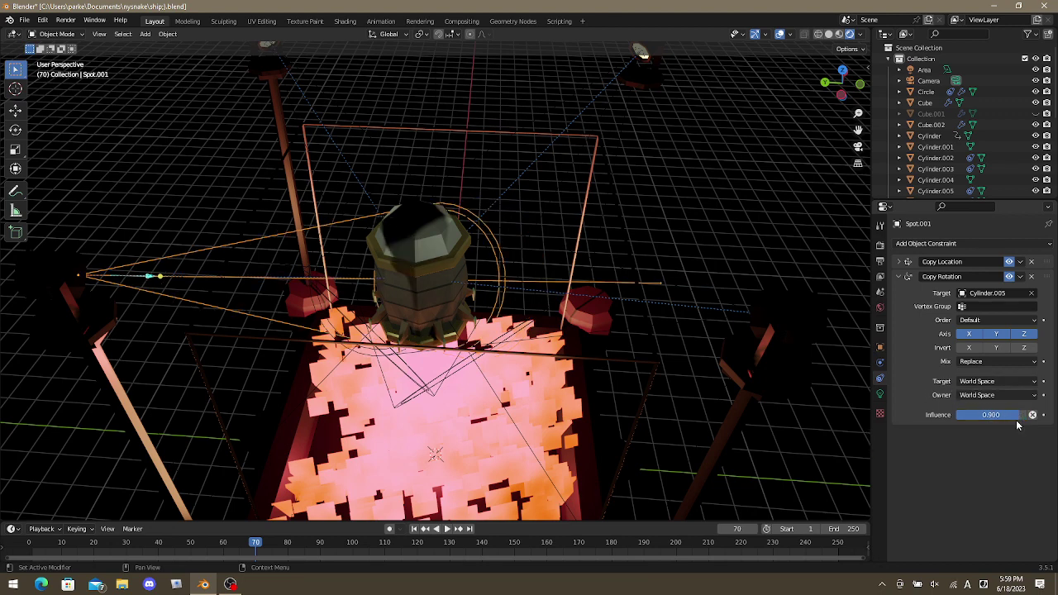
# Select the Spot.003 light and set its Copy Rotation constraint's influence to 0.900.
pyautogui.click(720, 329)
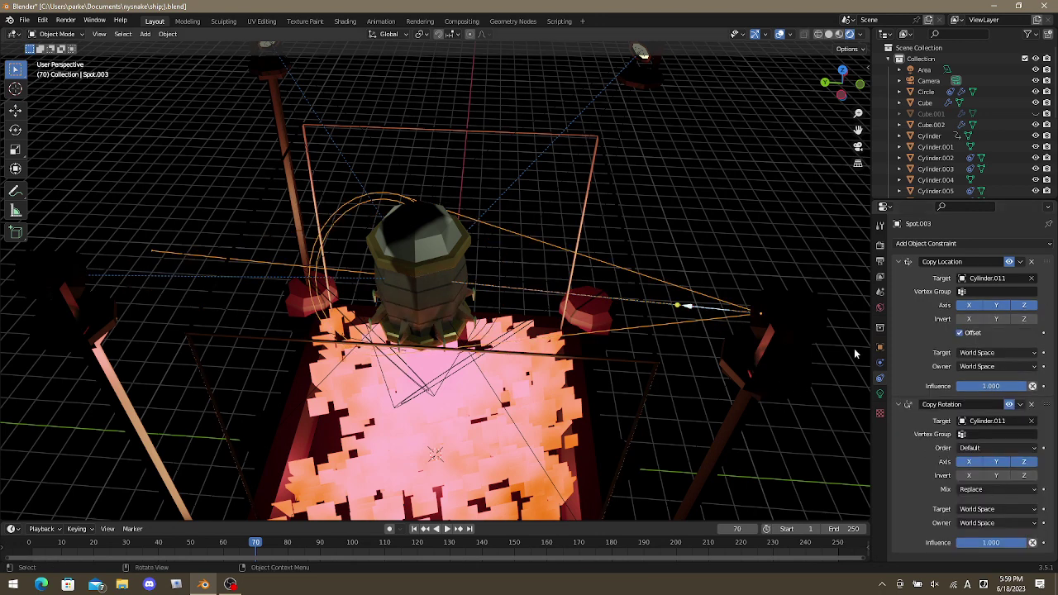
pyautogui.click(898, 262)
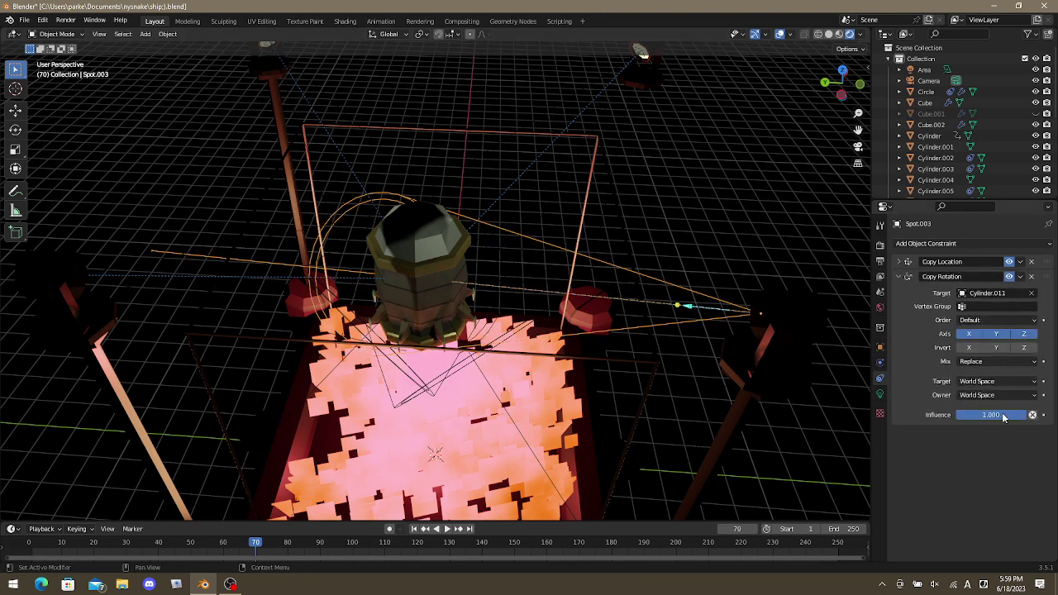
pyautogui.press('Return')
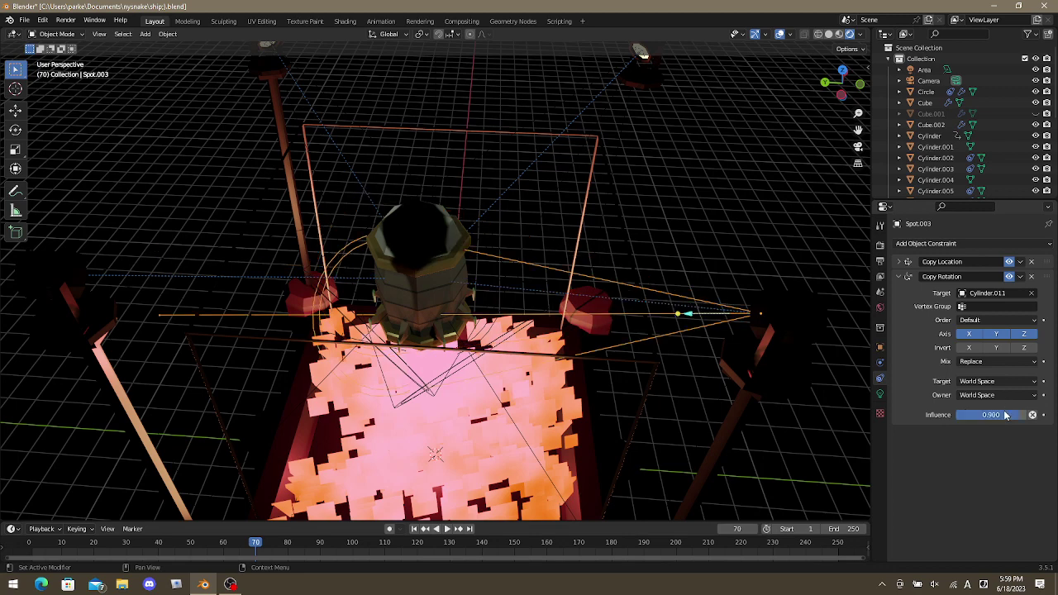
# Select the Spot.002 light and set its Copy Rotation constraint's influence to 0.900.
pyautogui.click(605, 102)
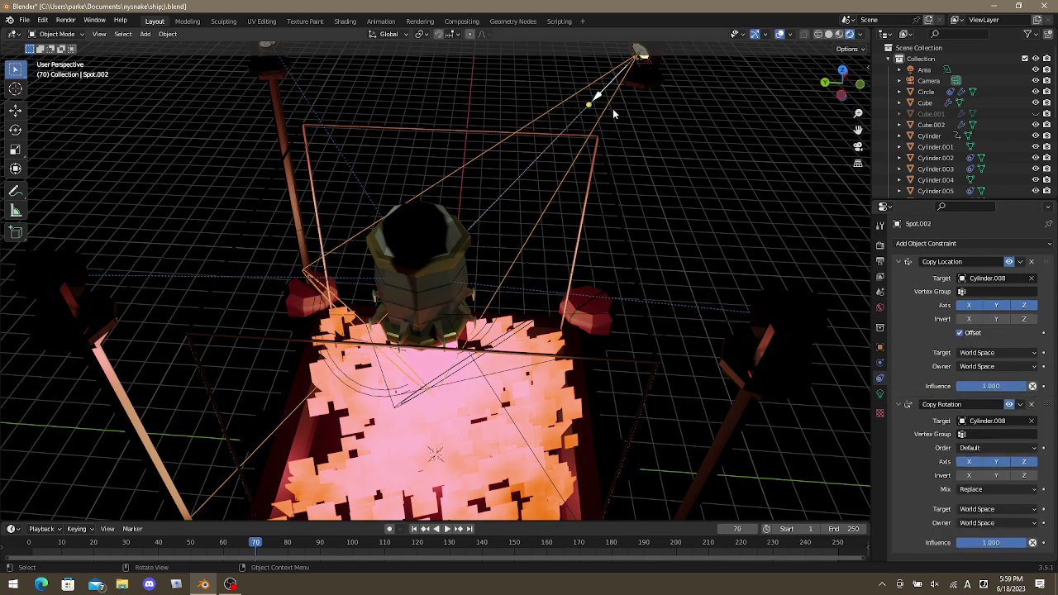
pyautogui.click(899, 262)
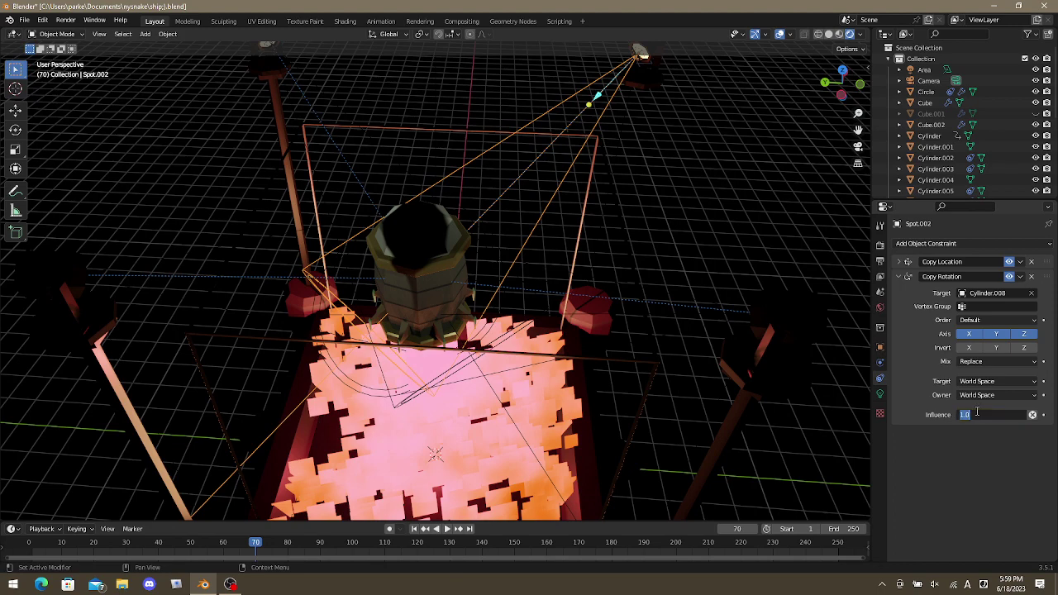
pyautogui.press('Return')
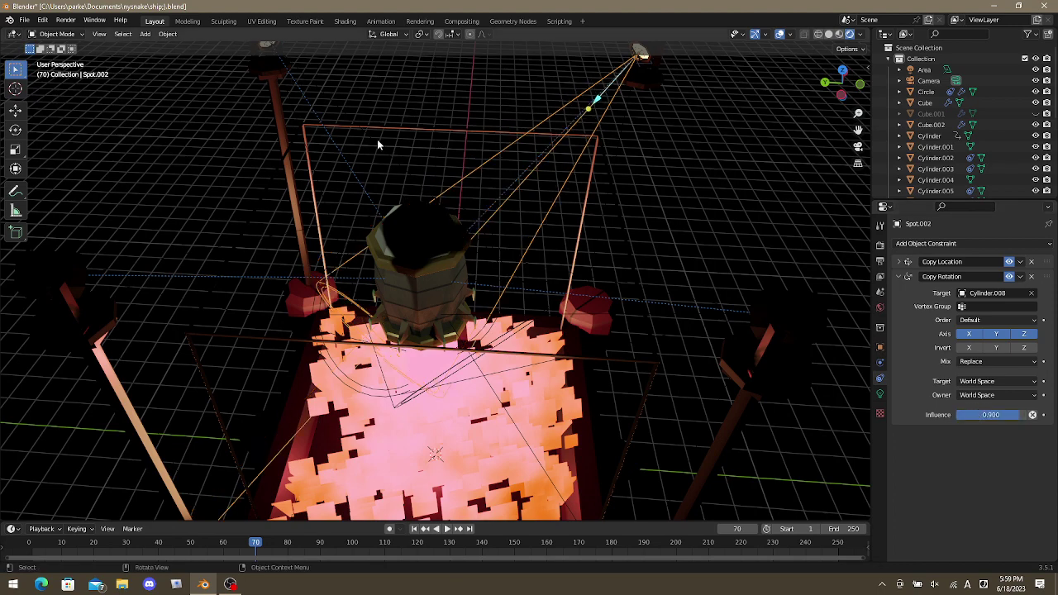
# Select the Spot light and set its Copy Rotation constraint's influence to 0.900.
pyautogui.moveTo(377, 145); pyautogui.dragTo(315, 135, button='middle')
pyautogui.click(252, 135)
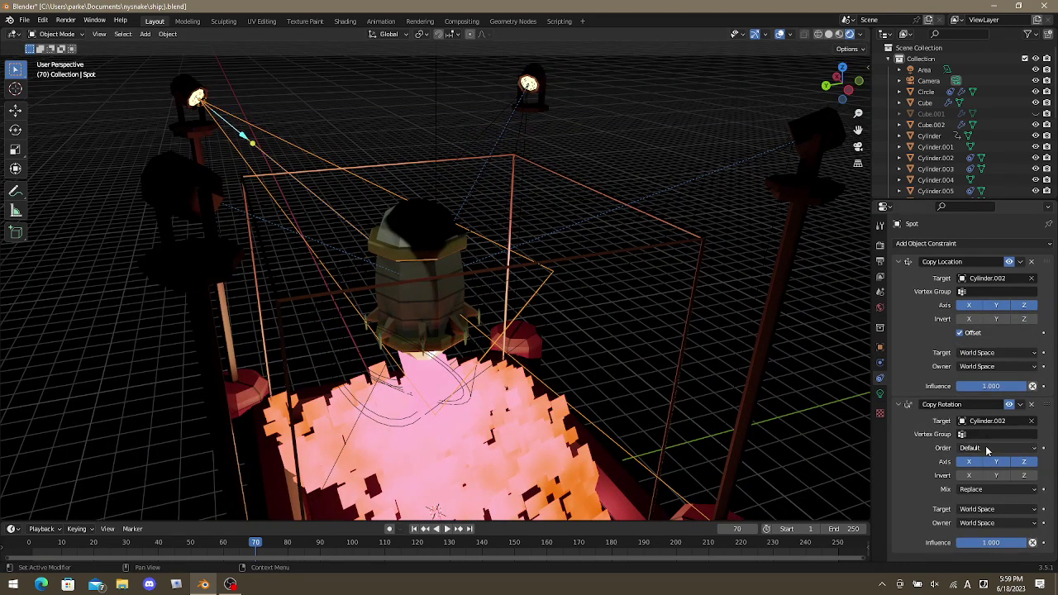
pyautogui.click(904, 262)
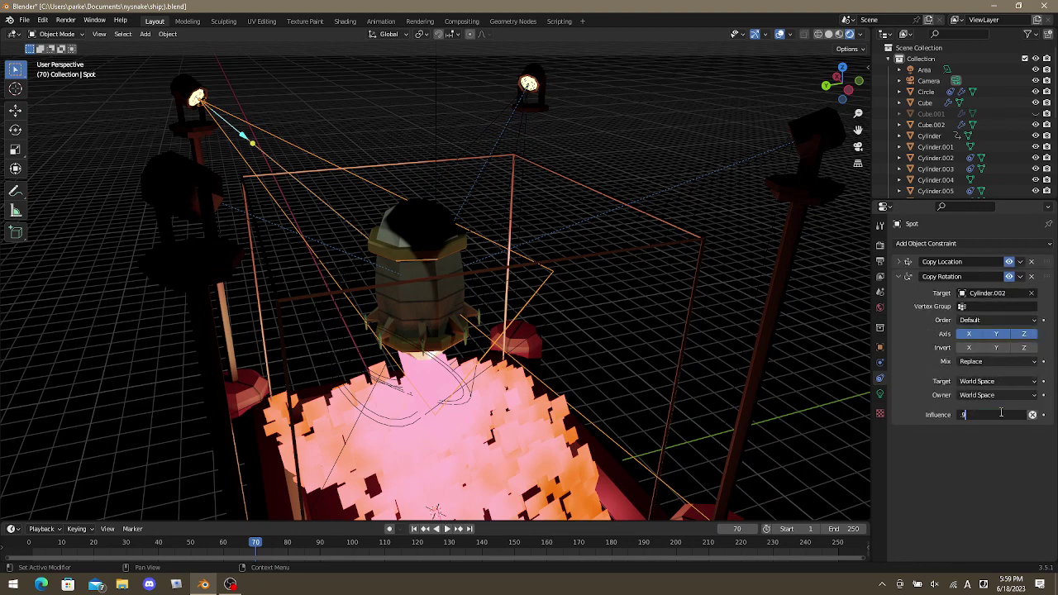
pyautogui.click(1002, 416)
pyautogui.write('.9')
pyautogui.press('Return')
# Play the animation and rotate the Spot light about 130° around the global Z axis.
pyautogui.moveTo(404, 161); pyautogui.dragTo(496, 178, button='middle')
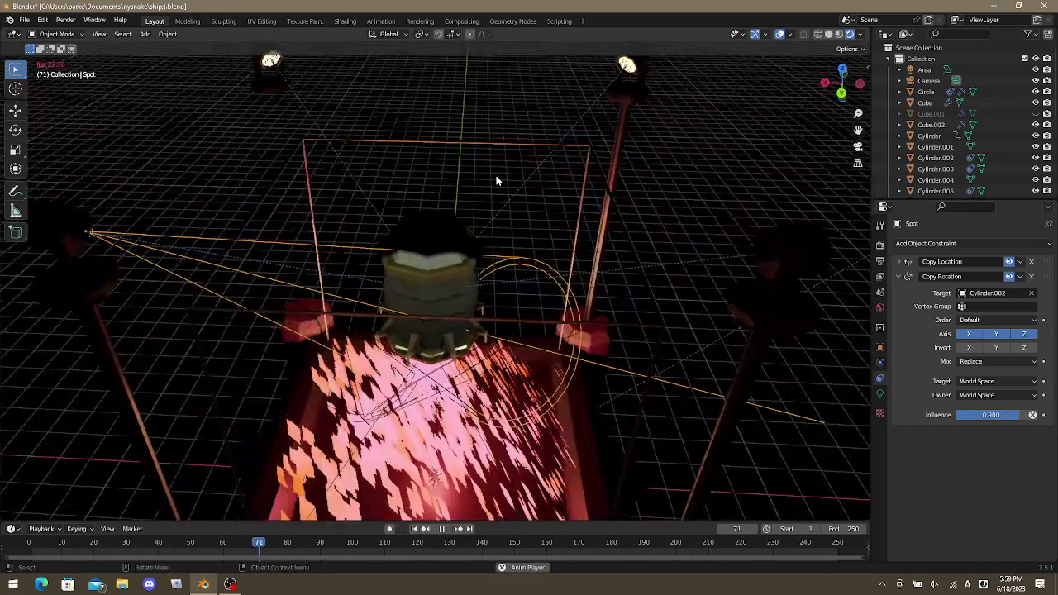
pyautogui.press('space')
pyautogui.moveTo(425, 177); pyautogui.dragTo(654, 304, button='middle')
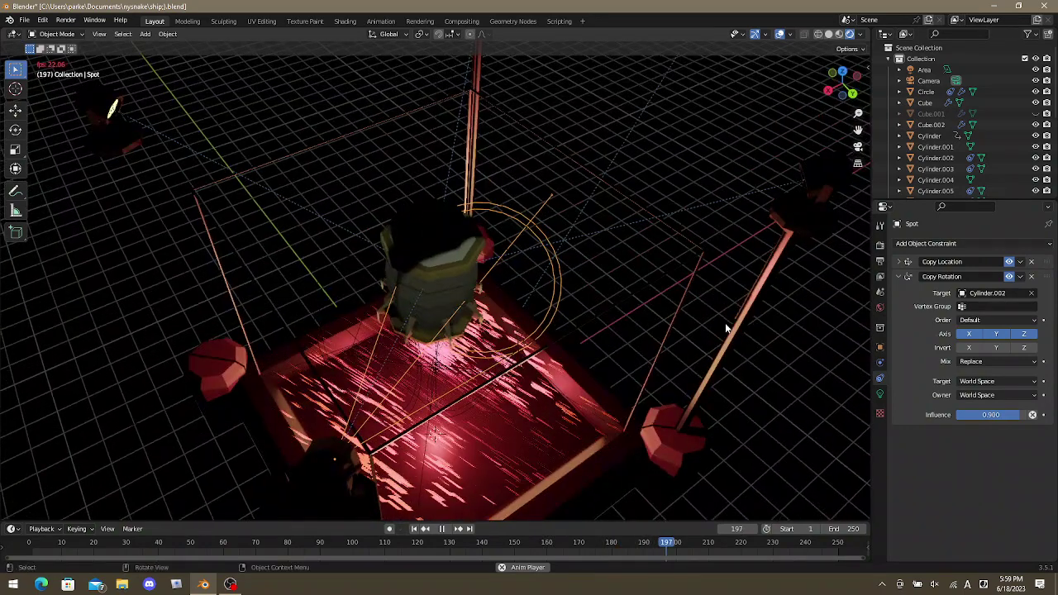
pyautogui.press('r')
pyautogui.press('z')
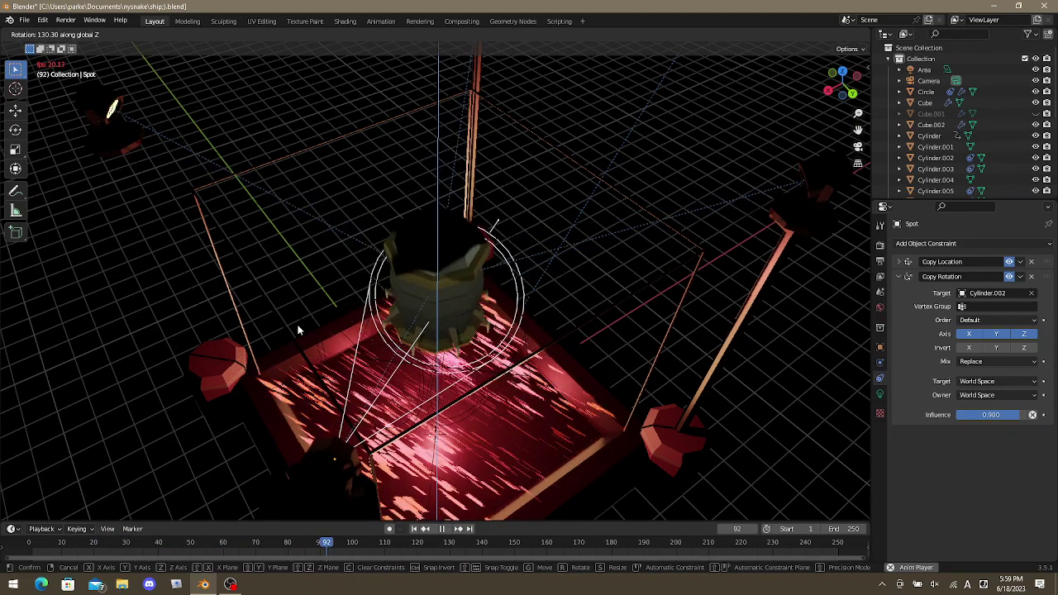
pyautogui.click(523, 360)
pyautogui.moveTo(523, 360); pyautogui.dragTo(596, 273, button='middle')
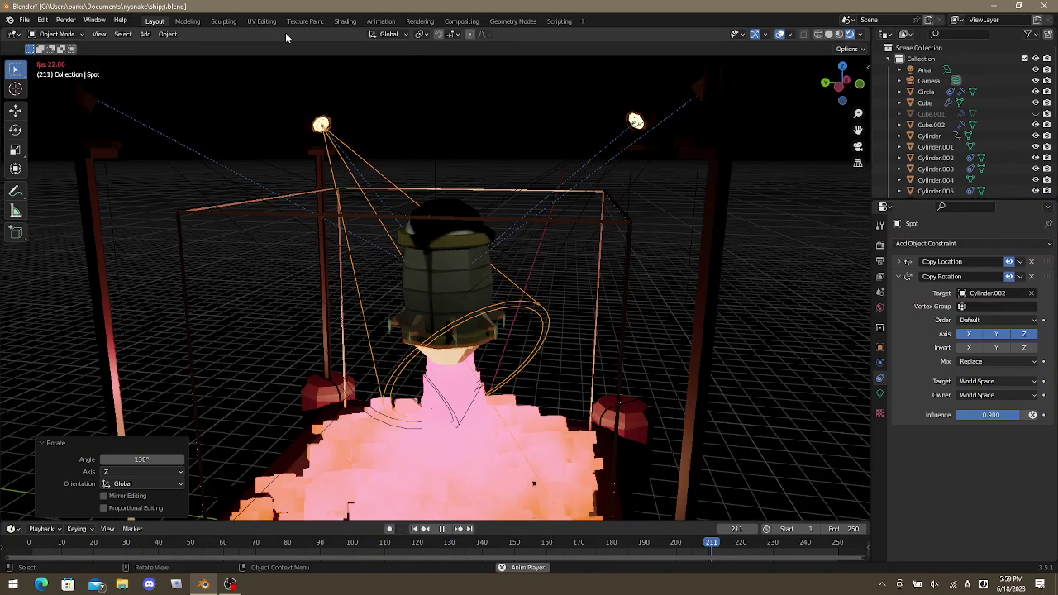
# Switch to the Animation workspace and save the file.
pyautogui.click(381, 20)
pyautogui.hotkey('ctrl', 's')
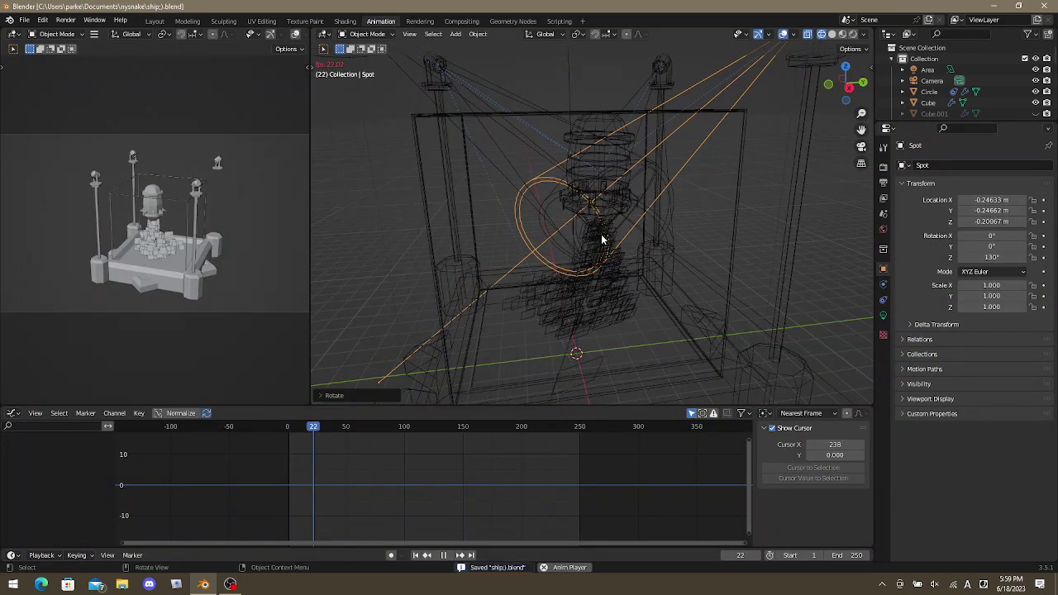
# Insert a rotation keyframe for the Spot light during playback and expand its Object Transforms channels.
pyautogui.moveTo(536, 198); pyautogui.dragTo(525, 237, button='middle')
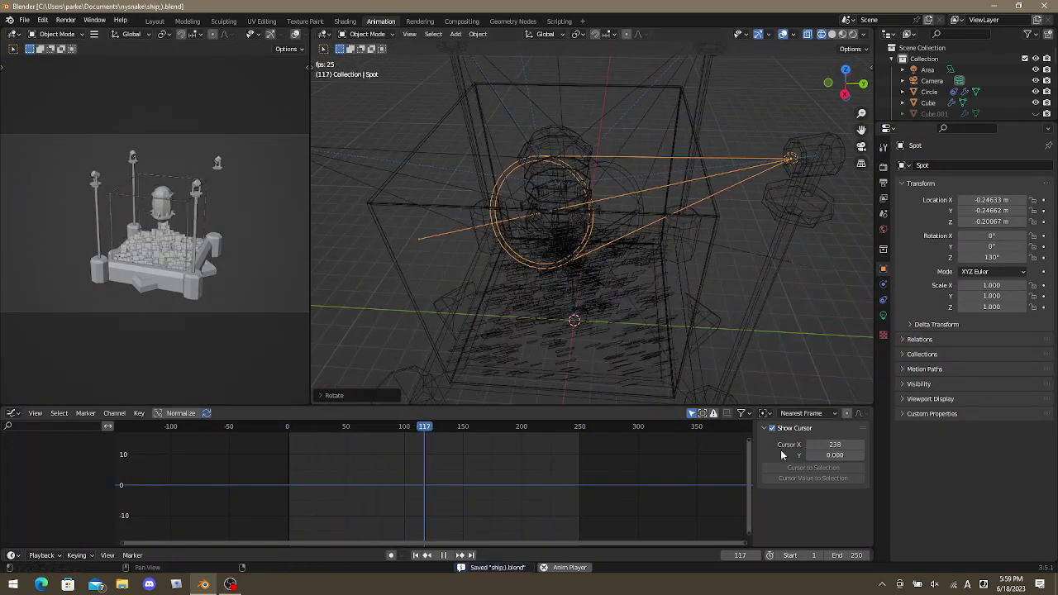
pyautogui.press('i')
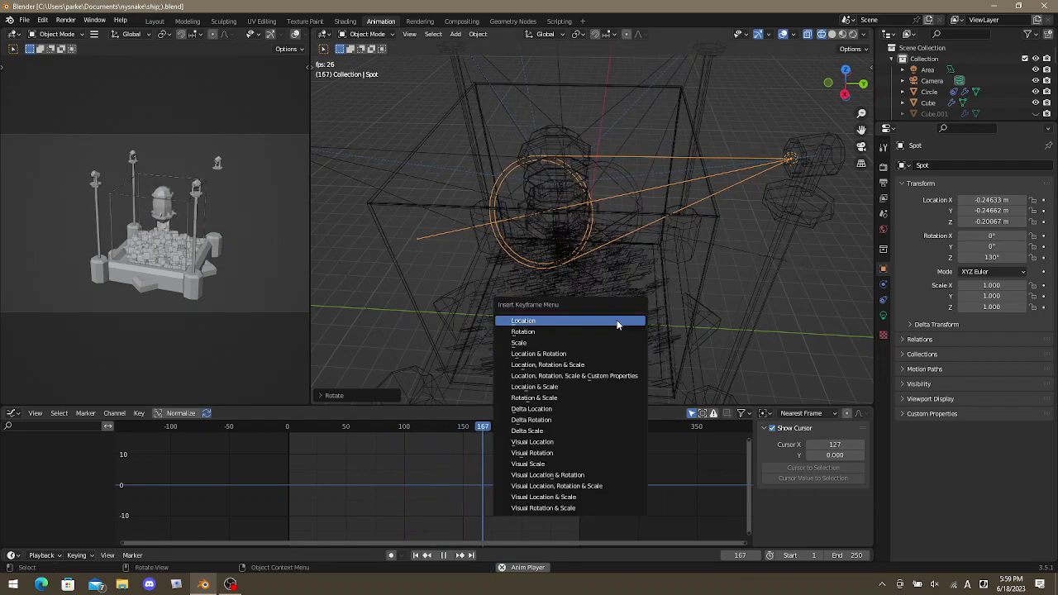
pyautogui.click(536, 337)
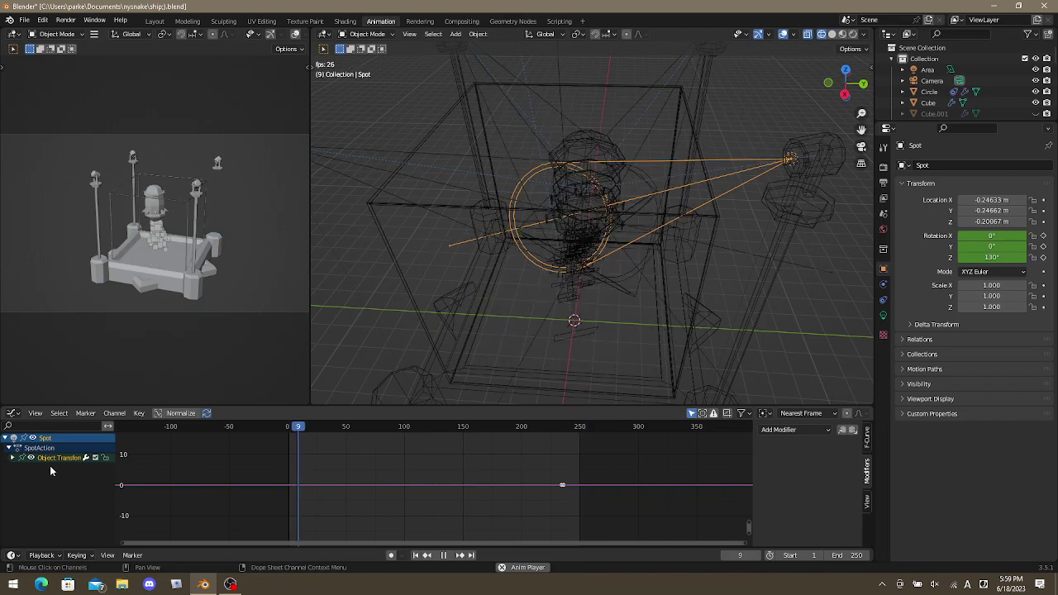
pyautogui.click(13, 458)
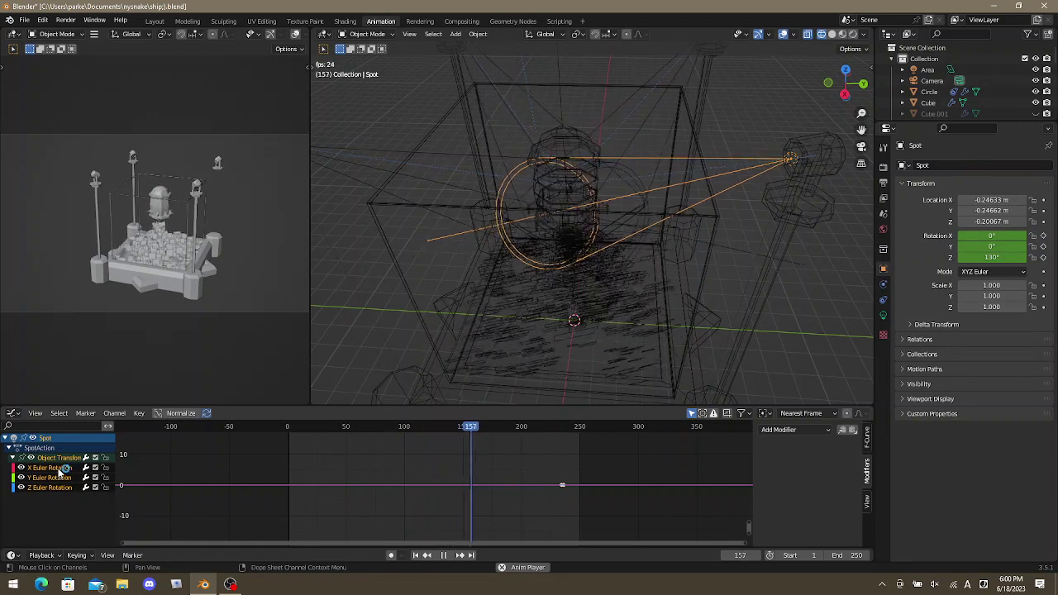
# Show the Spot light's object constraints and disable its Copy Rotation constraint.
pyautogui.click(886, 300)
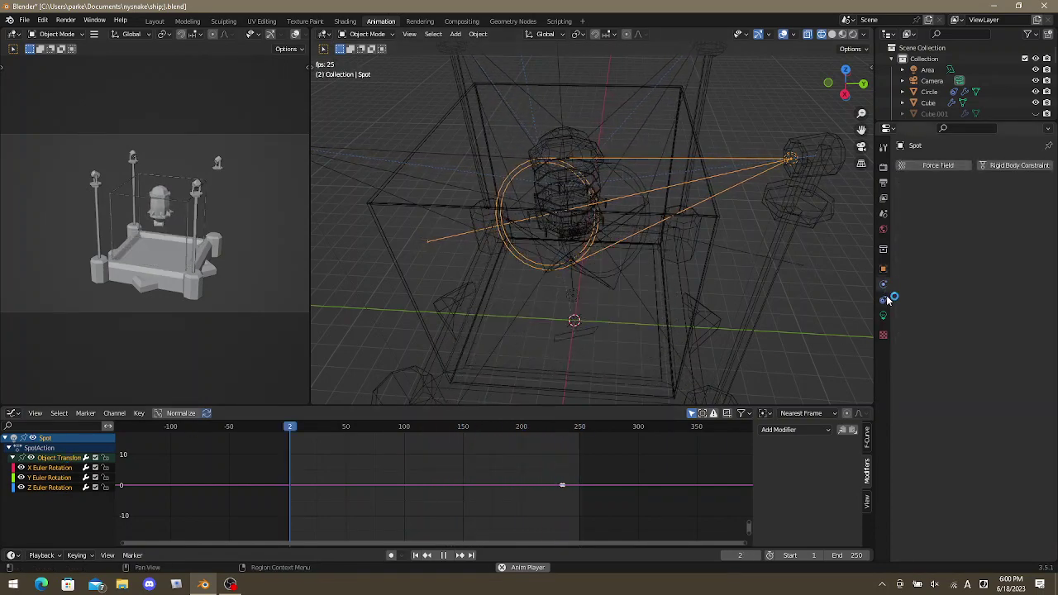
pyautogui.click(886, 300)
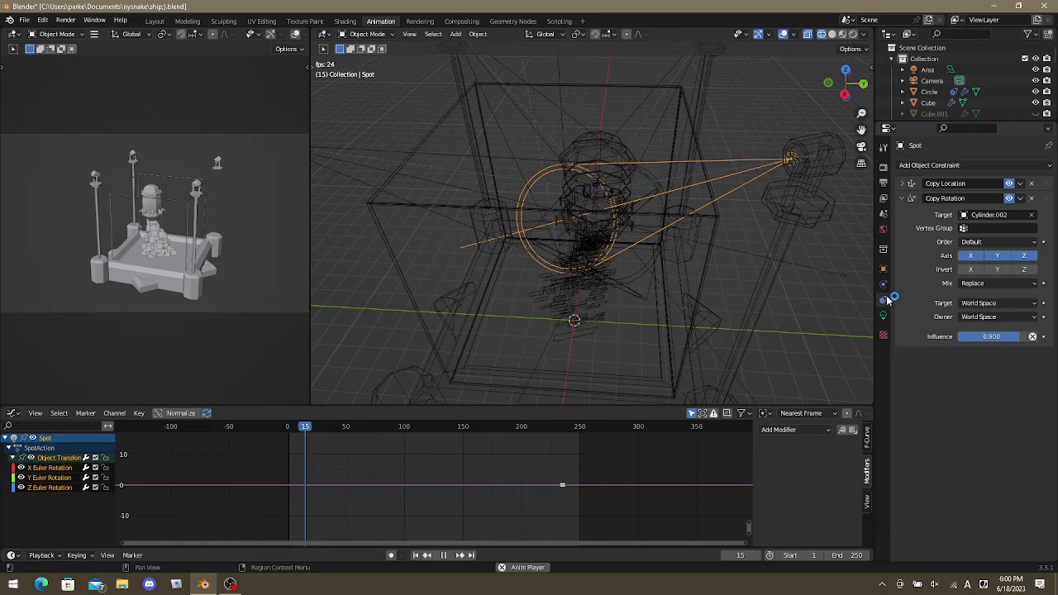
pyautogui.click(1009, 198)
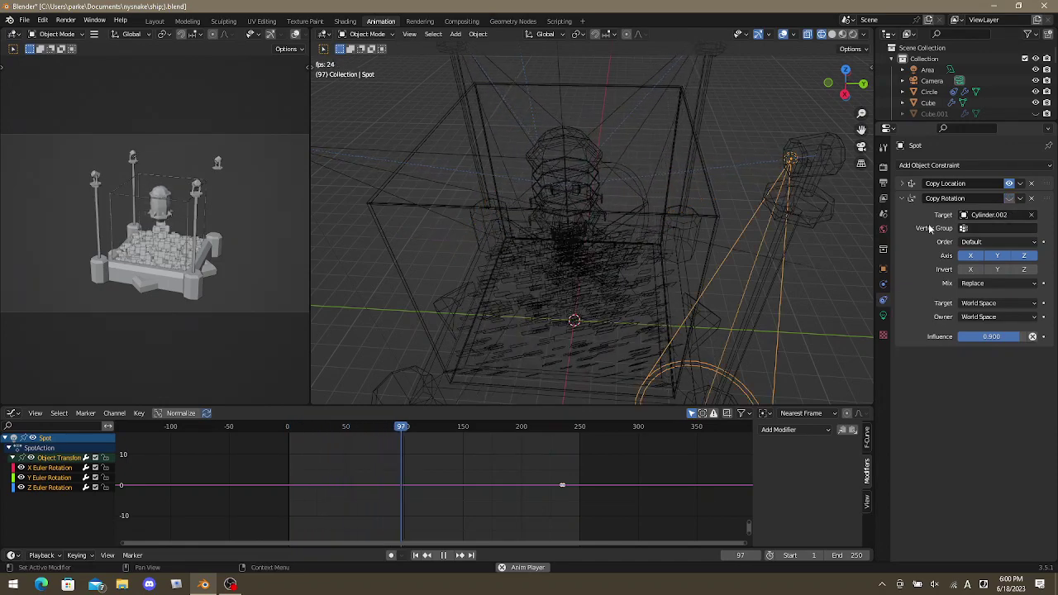
pyautogui.scroll(-4, 674, 364)
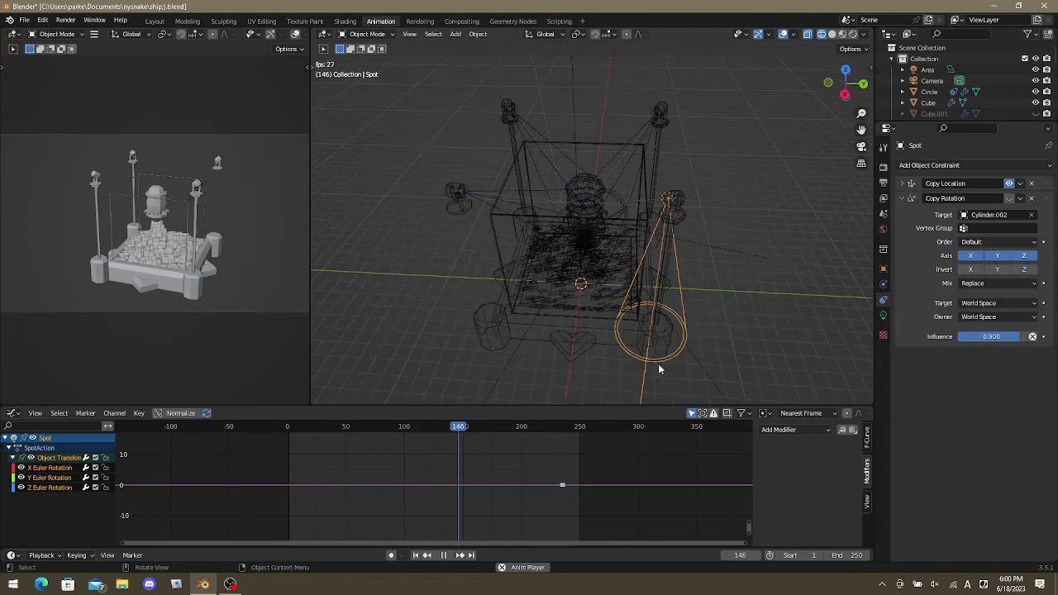
pyautogui.scroll(-3, 639, 366)
pyautogui.scroll(3, 639, 367)
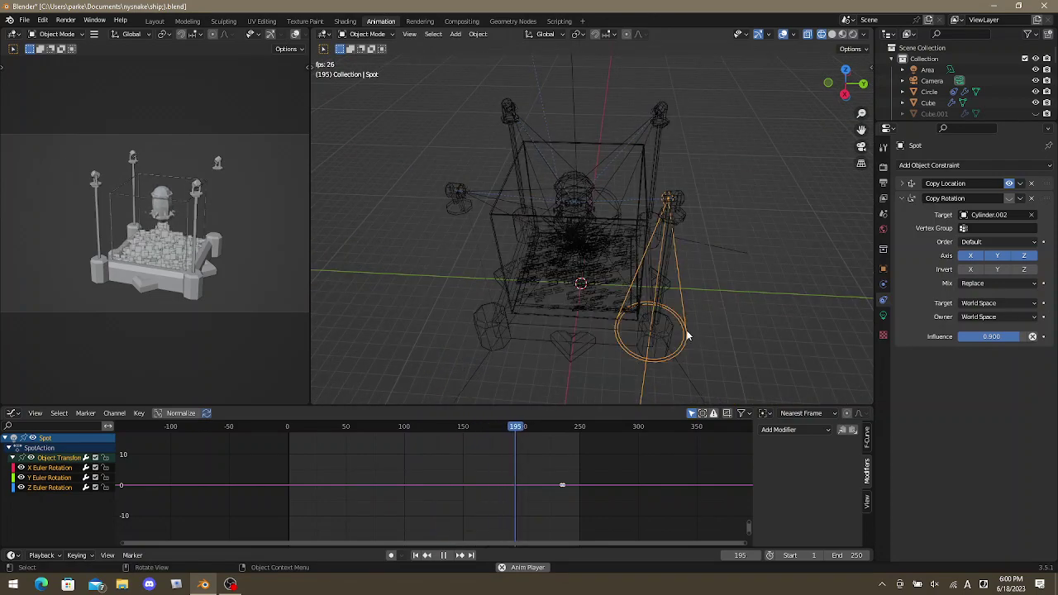
pyautogui.scroll(5, 682, 327)
pyautogui.scroll(-4, 703, 339)
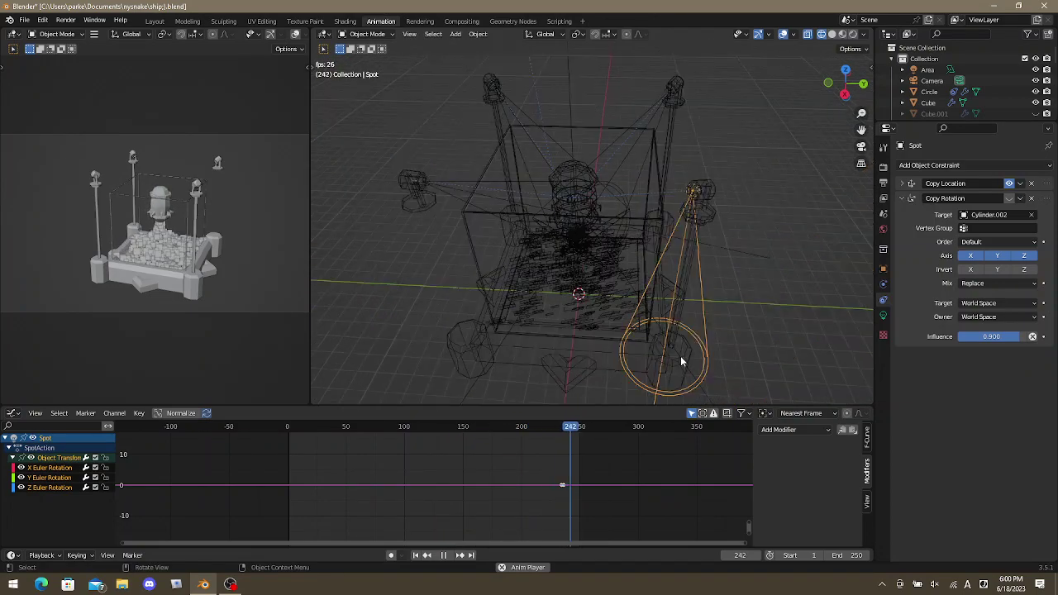
pyautogui.scroll(-5, 675, 361)
pyautogui.scroll(3, 675, 361)
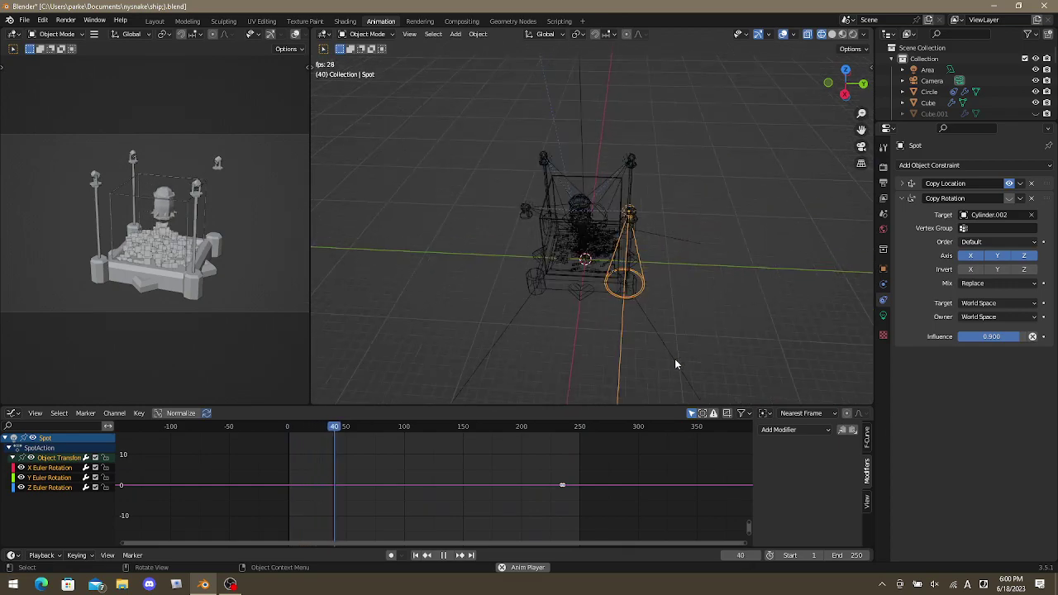
pyautogui.scroll(5, 675, 361)
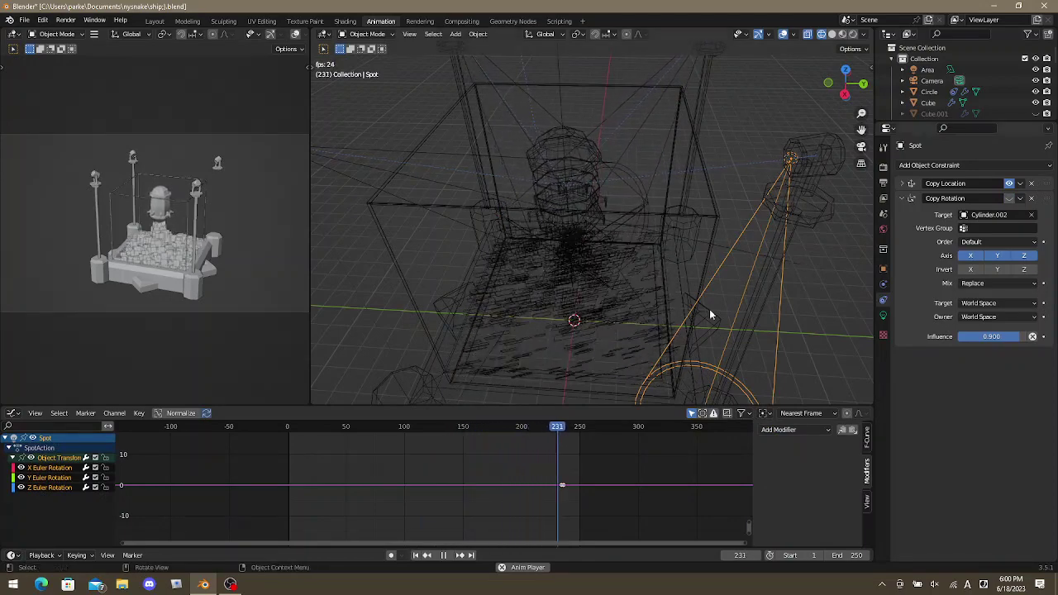
pyautogui.press('r')
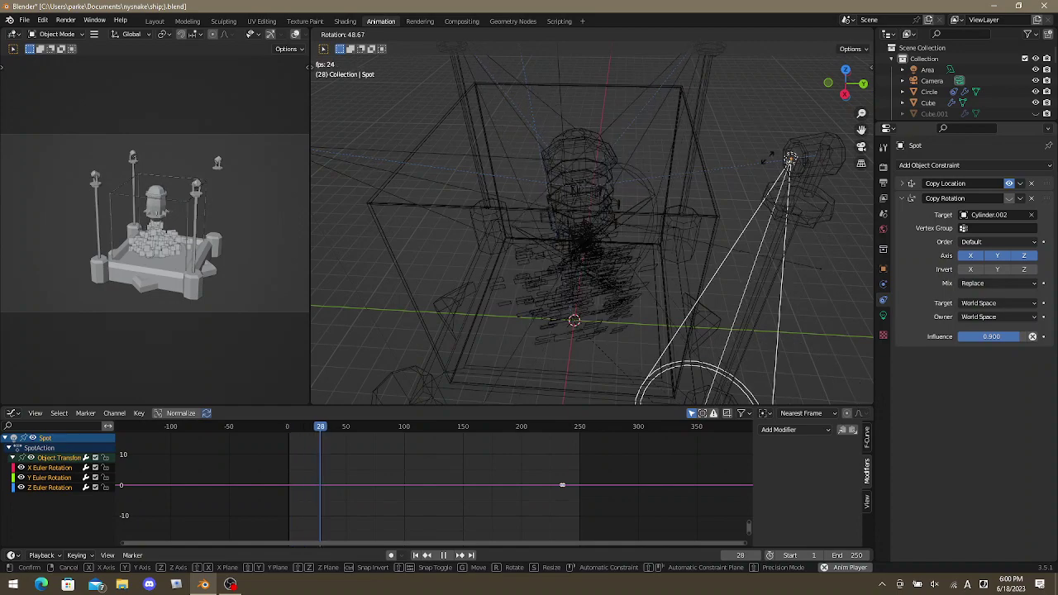
pyautogui.press('Escape')
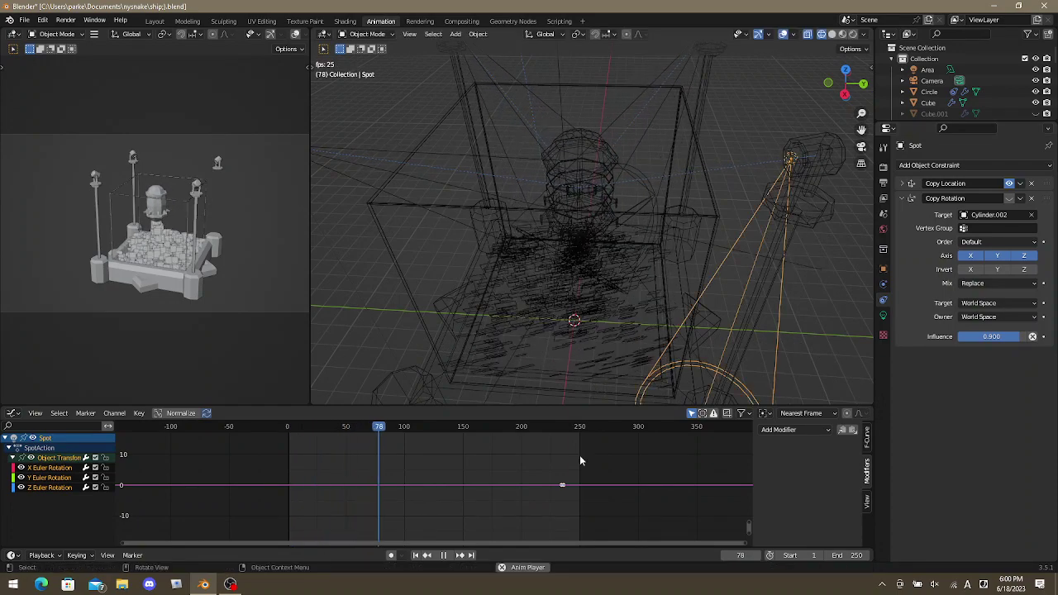
# Remove the Spot light's rotation keyframes and stop the animation playback at frame 1.
pyautogui.press('n')
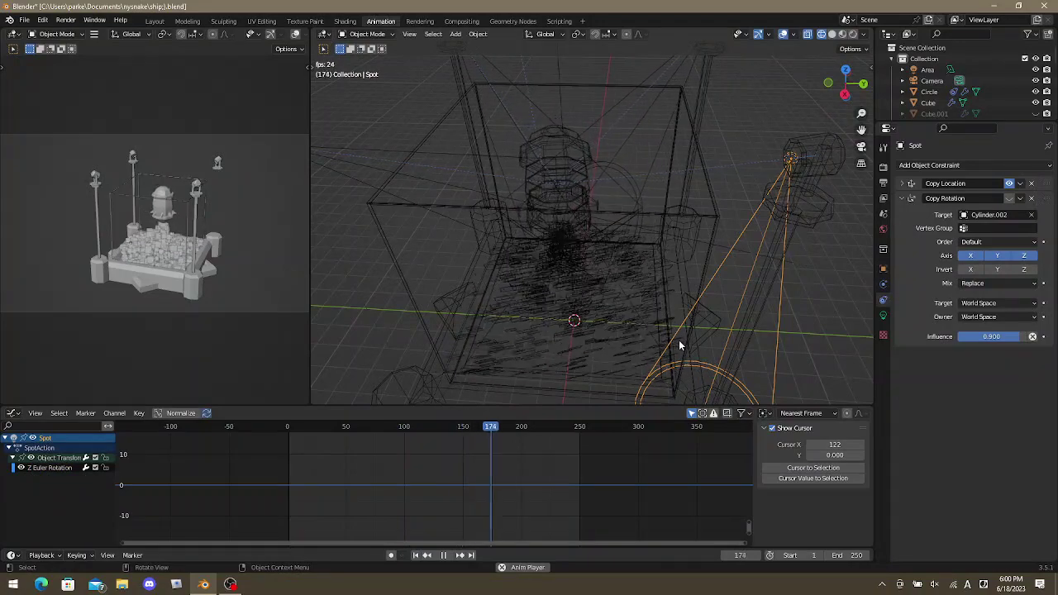
pyautogui.press('r')
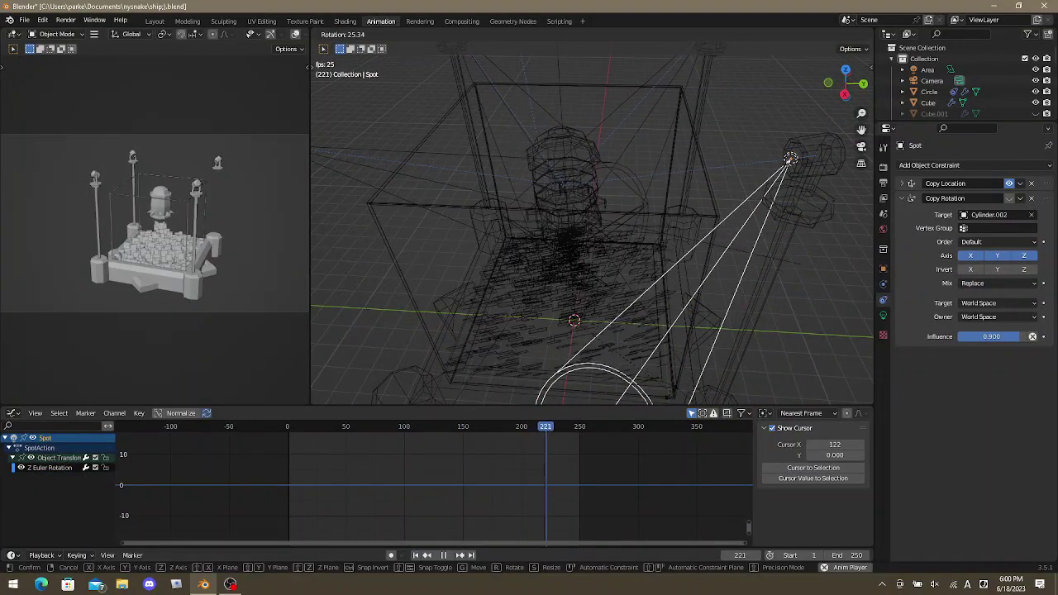
pyautogui.press('Escape')
pyautogui.press('Escape')
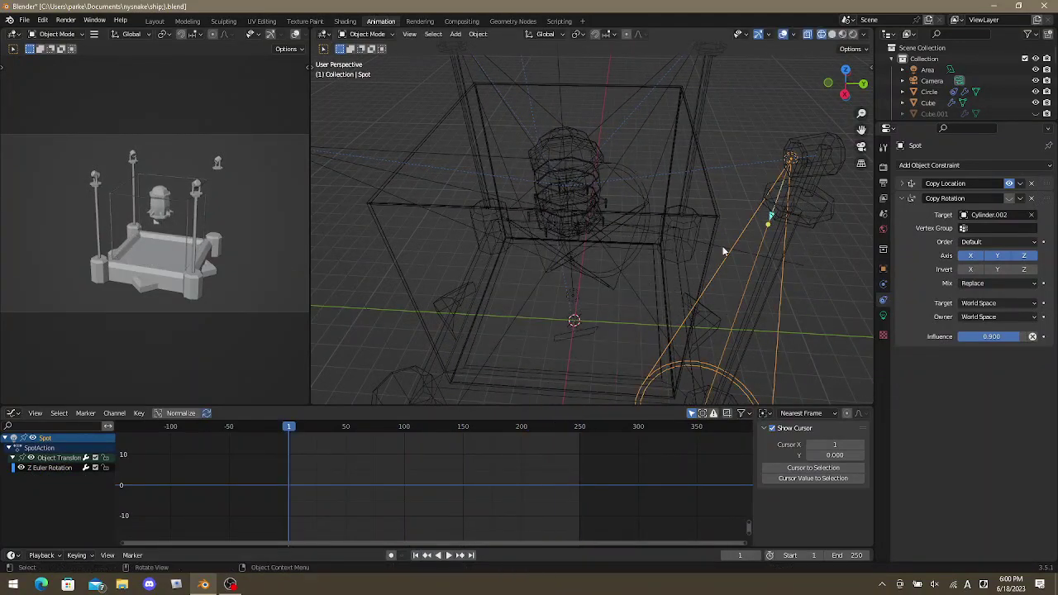
# Aim the Spot light at the rocket, then return the timeline to frame 1 after a brief playback.
pyautogui.moveTo(769, 225); pyautogui.dragTo(570, 172)
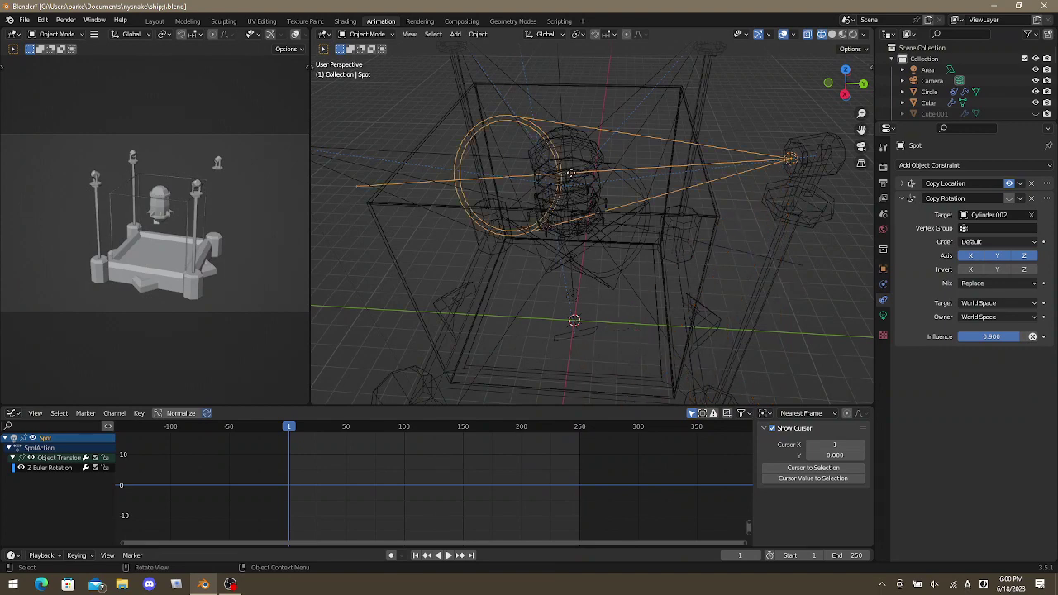
pyautogui.press('space')
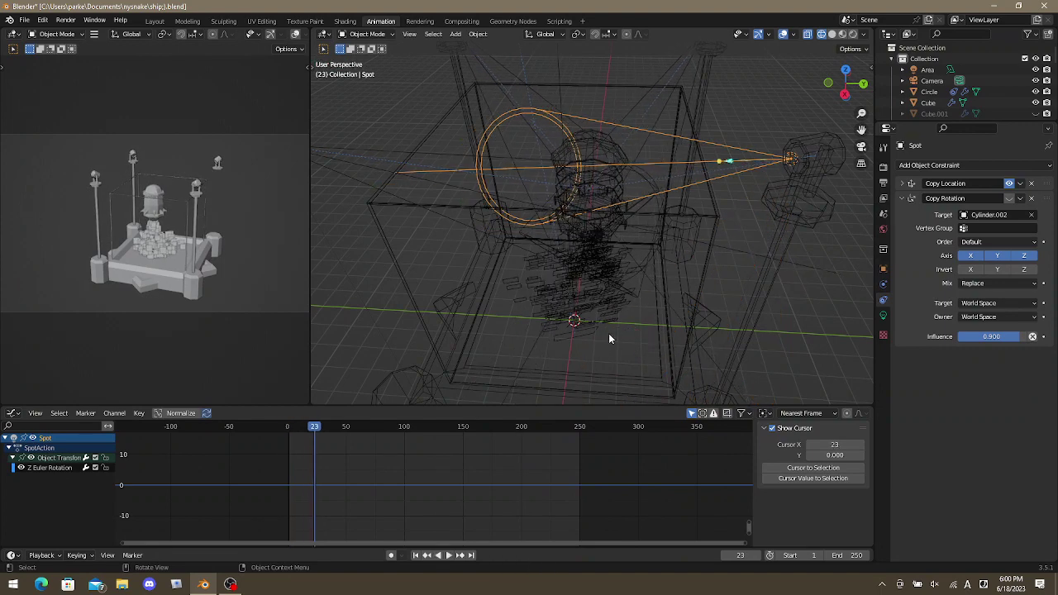
pyautogui.click(416, 556)
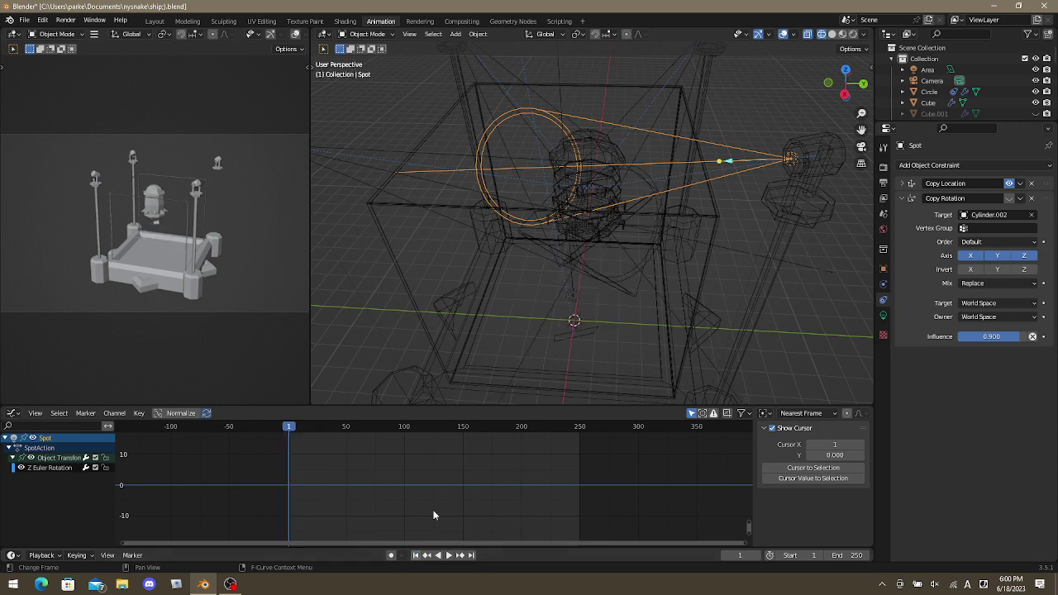
# Re-aim the Spot light at the rocket's centre as seen from above and insert a rotation keyframe at frame 1.
pyautogui.moveTo(543, 274); pyautogui.dragTo(562, 291, button='middle')
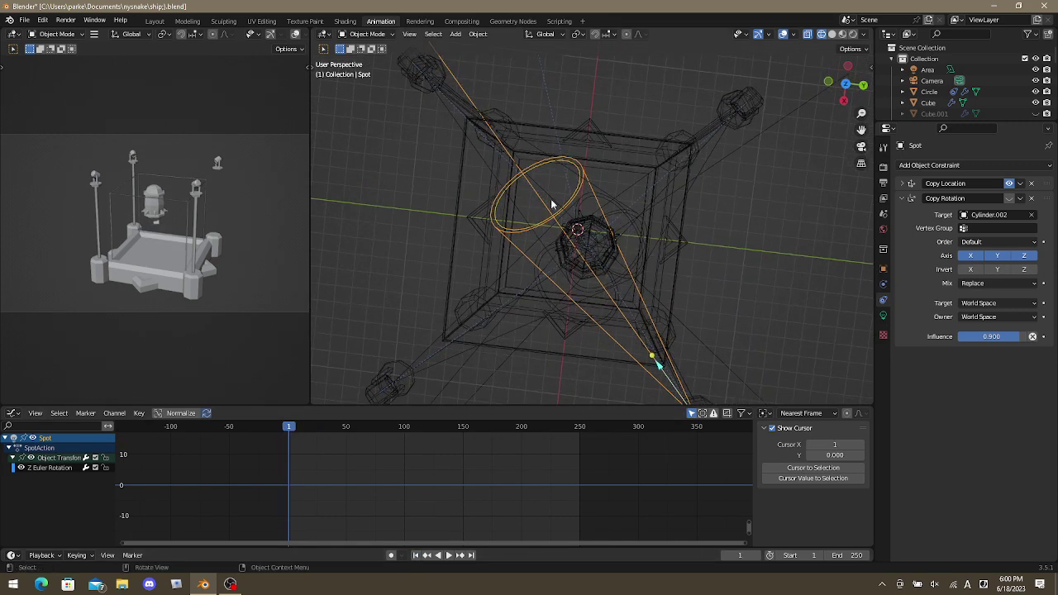
pyautogui.moveTo(652, 355); pyautogui.dragTo(587, 245)
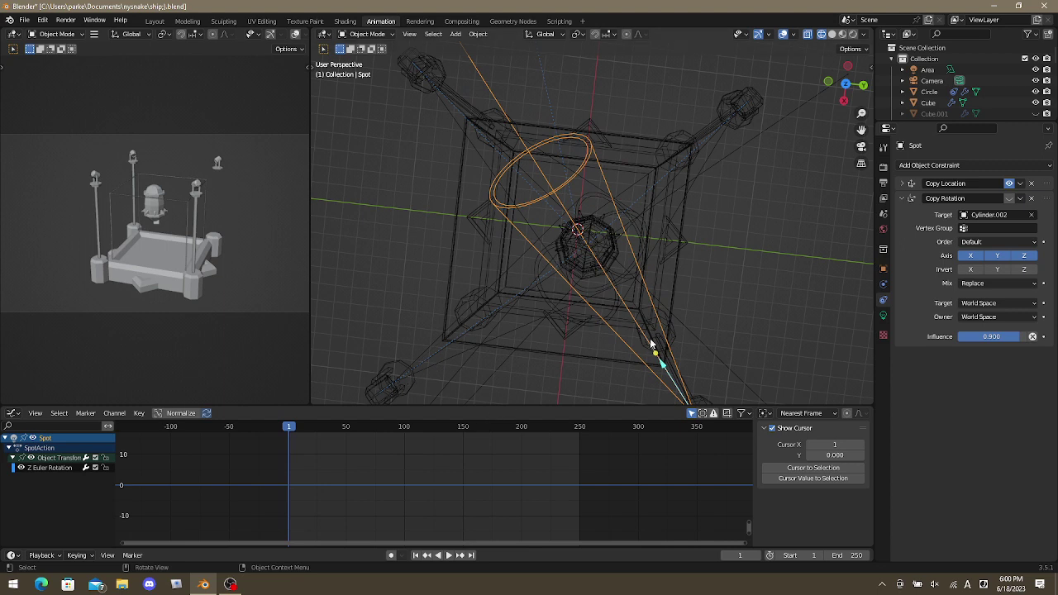
pyautogui.press('i')
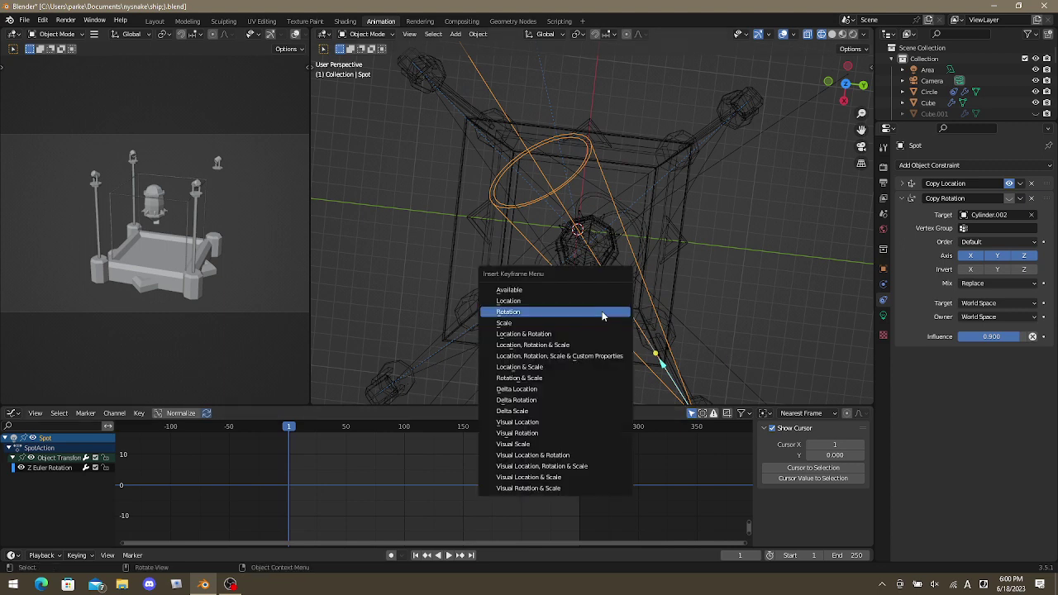
pyautogui.click(522, 312)
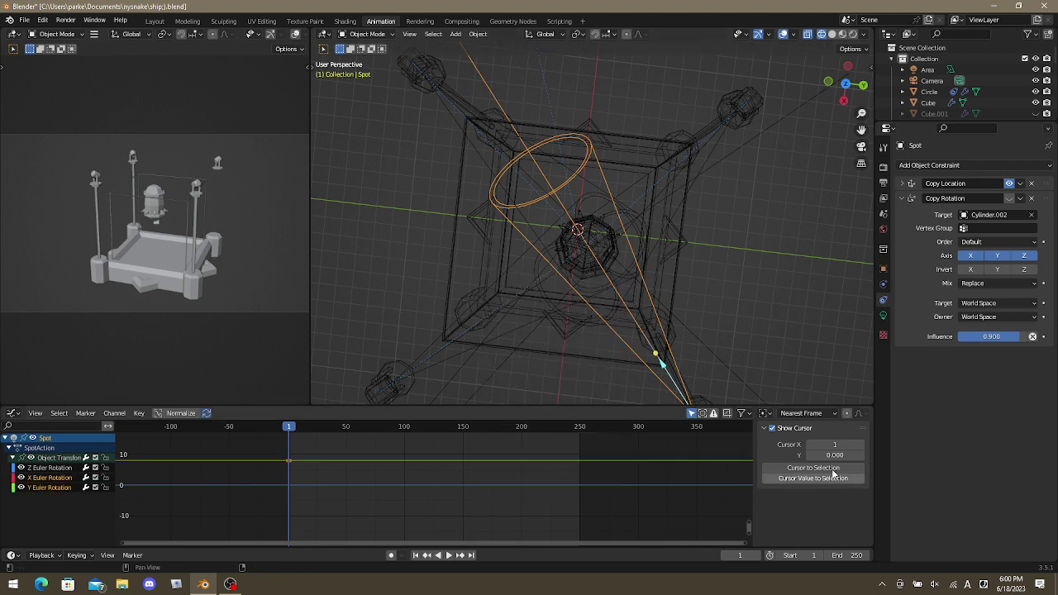
# Collapse the Show Cursor settings and select the Spot light's X Euler Rotation channel.
pyautogui.click(762, 430)
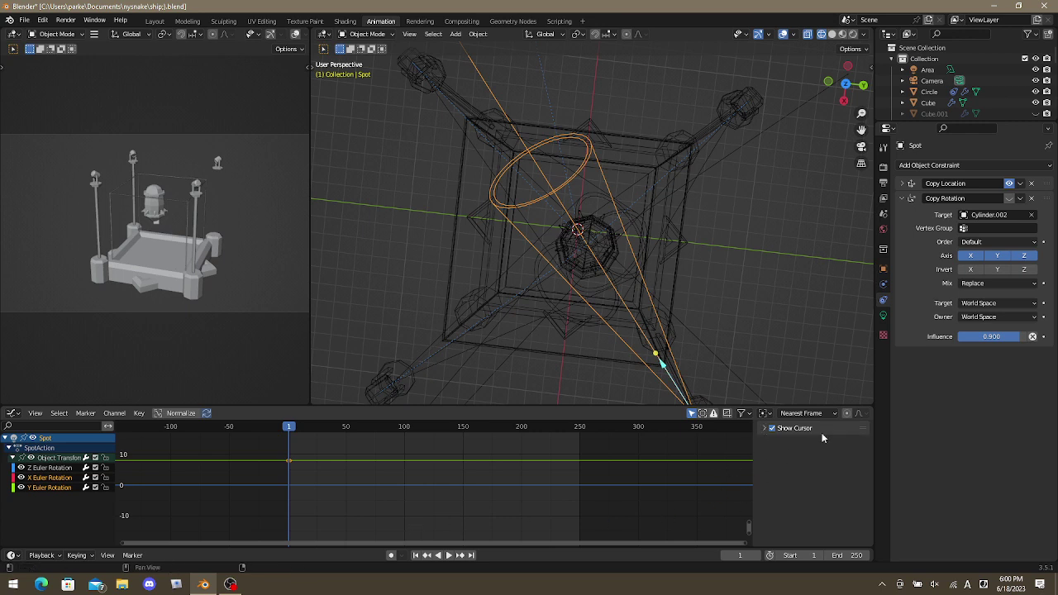
pyautogui.click(50, 478)
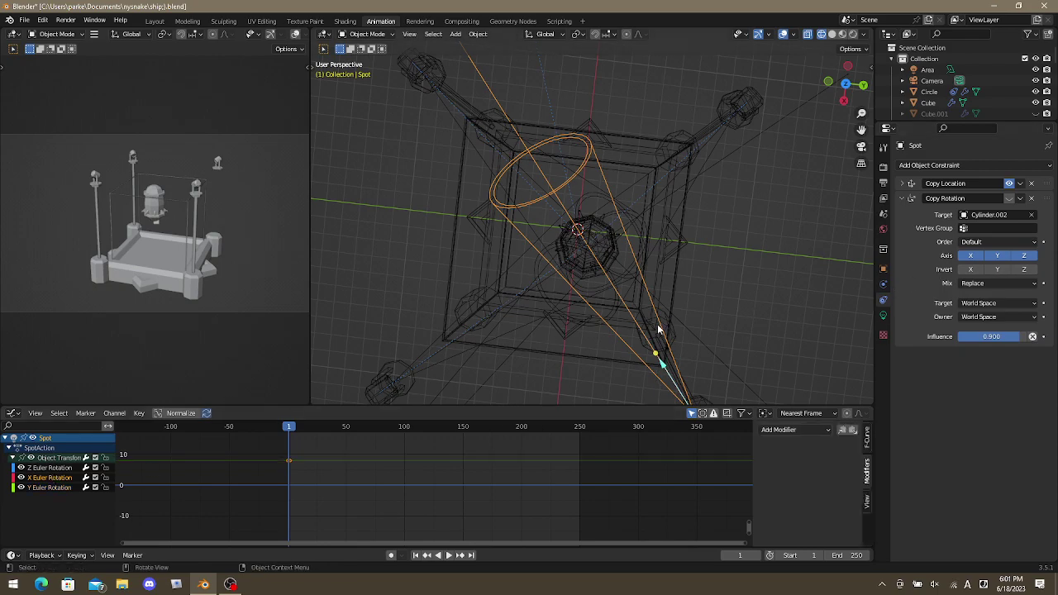
pyautogui.click(511, 185)
pyautogui.moveTo(674, 343); pyautogui.dragTo(732, 151, button='middle')
pyautogui.click(739, 97)
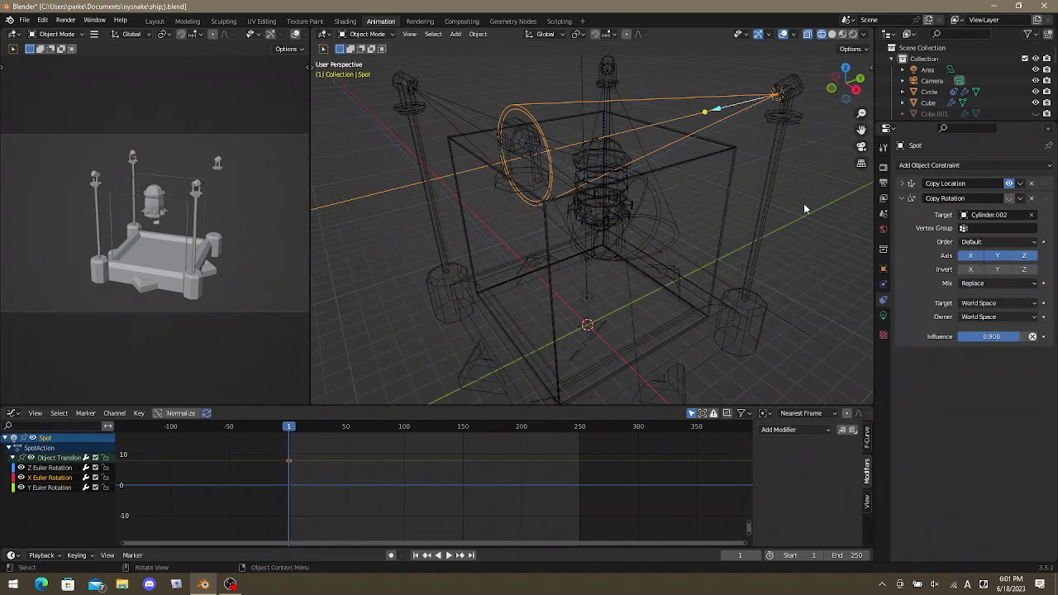
pyautogui.moveTo(804, 209); pyautogui.dragTo(784, 197, button='middle')
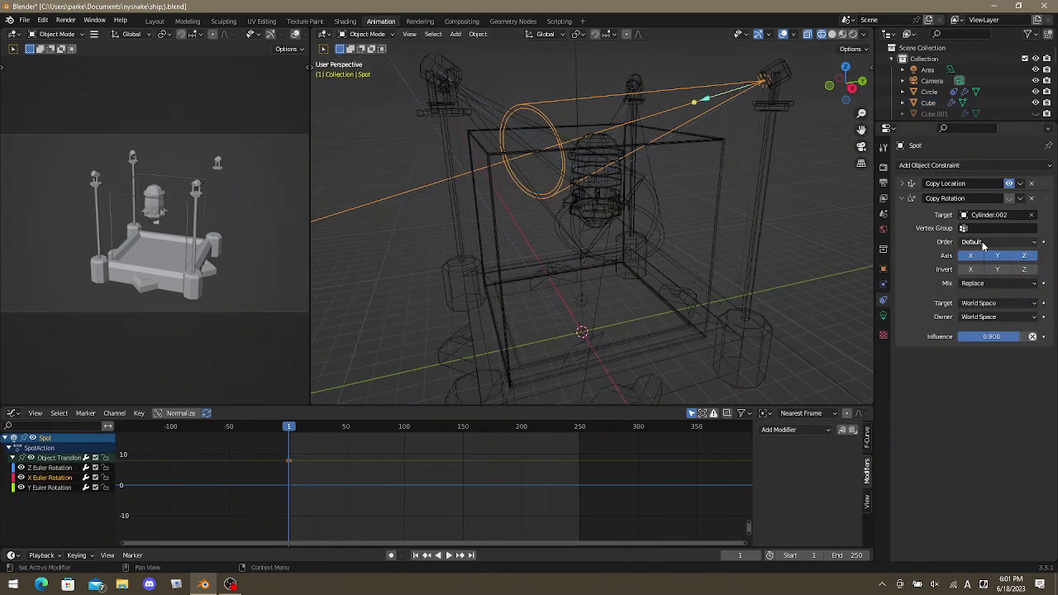
# Review the Spot light's X, Y and Z rotation values in its object transform settings.
pyautogui.click(883, 270)
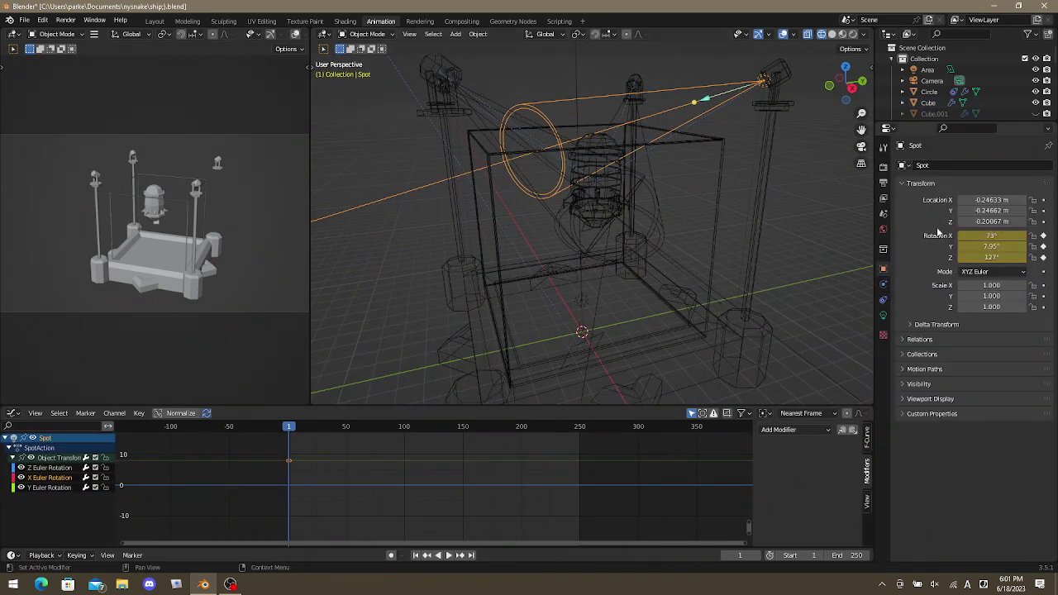
pyautogui.moveTo(992, 236); pyautogui.dragTo(992, 257)
pyautogui.moveTo(709, 199); pyautogui.dragTo(807, 262, button='middle')
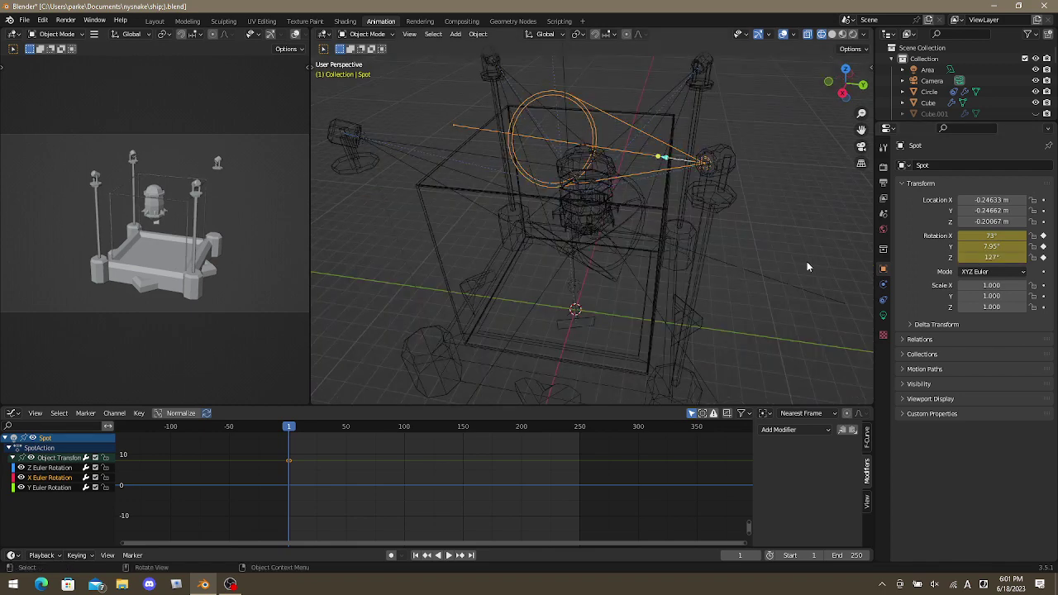
pyautogui.moveTo(992, 296); pyautogui.dragTo(997, 296)
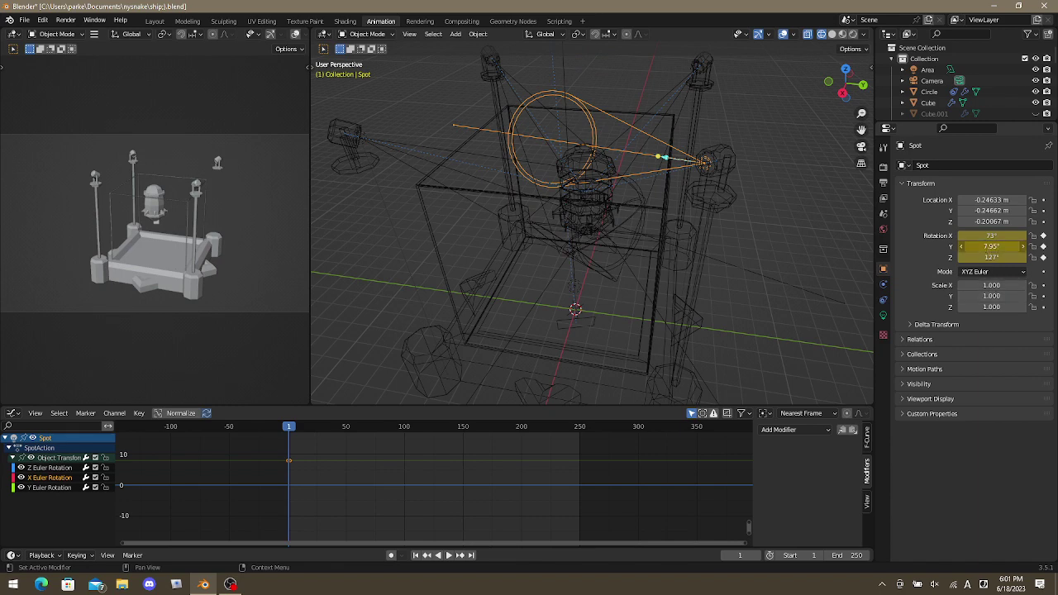
pyautogui.moveTo(992, 246)
pyautogui.mouseDown()
pyautogui.moveTo(1004, 246)
pyautogui.moveTo(993, 246)
pyautogui.mouseUp()
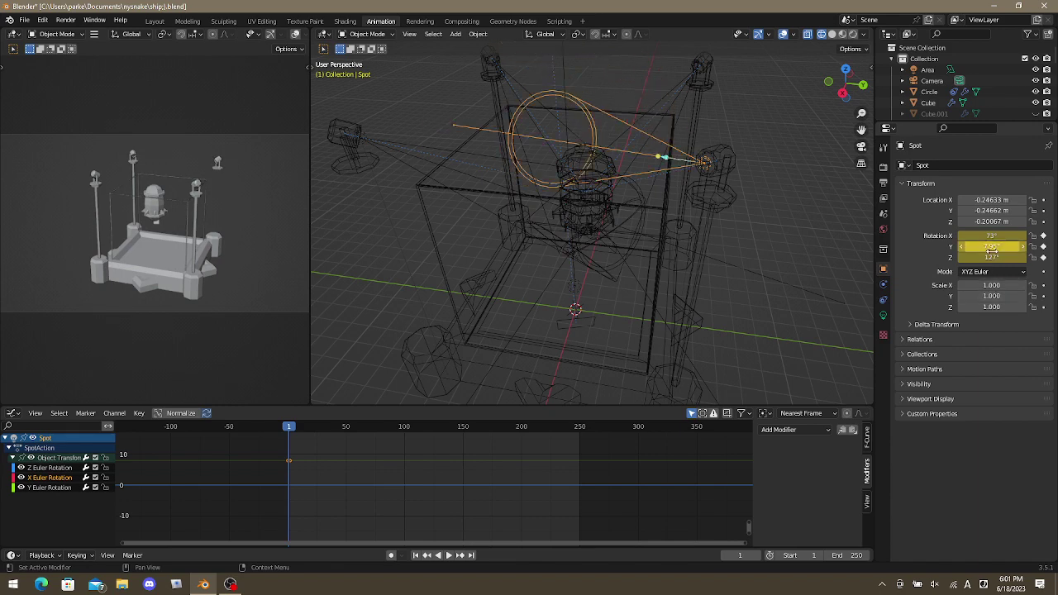
pyautogui.moveTo(860, 277); pyautogui.dragTo(702, 245, button='middle')
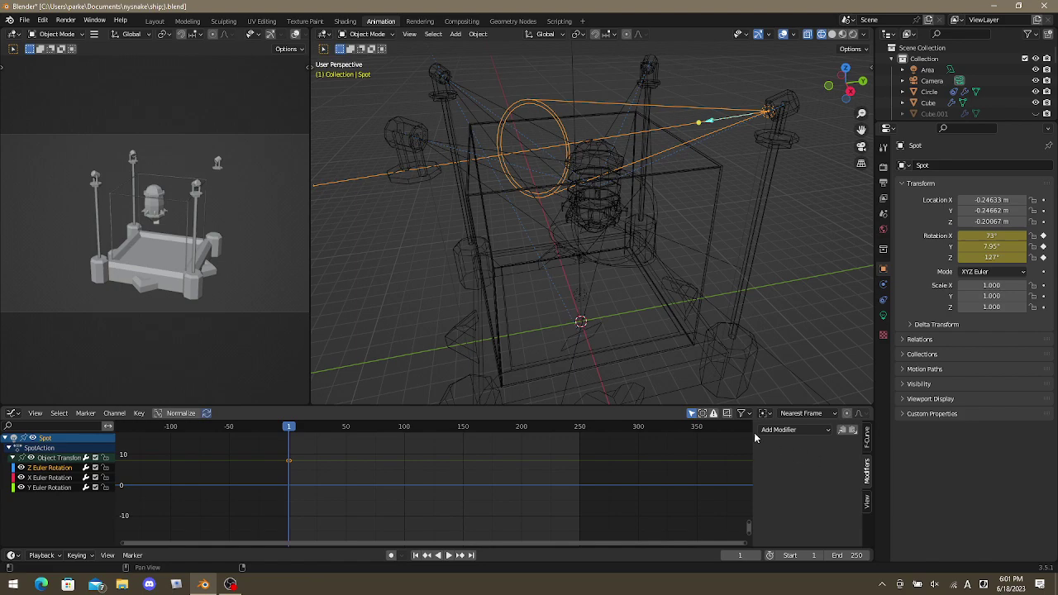
# Add a Noise modifier to the Spot light's Z Euler Rotation curve with strength 1 and scale 93.9 during playback.
pyautogui.click(802, 493)
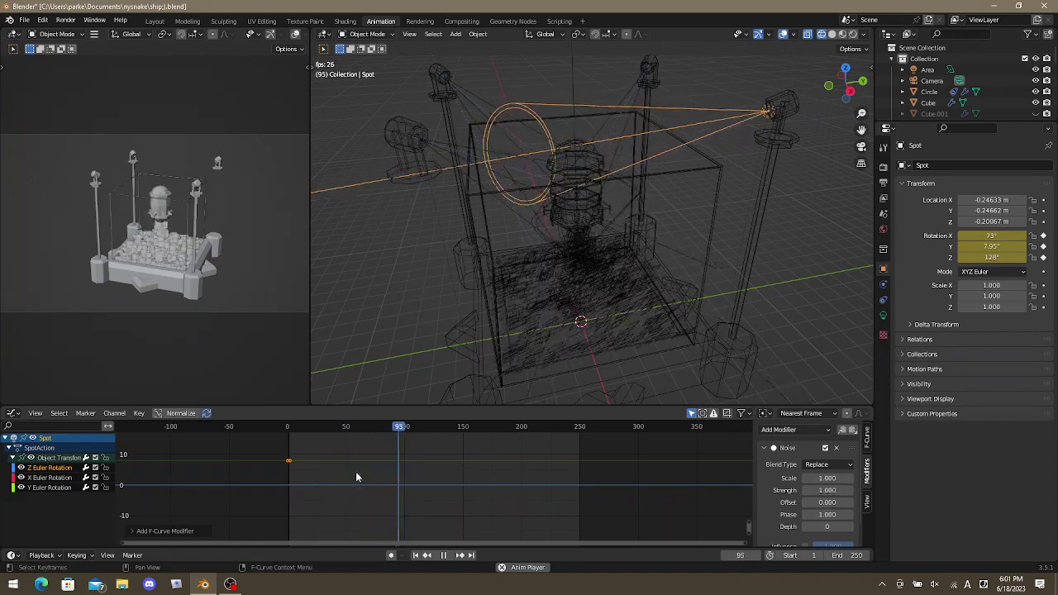
pyautogui.scroll(-7, 357, 477)
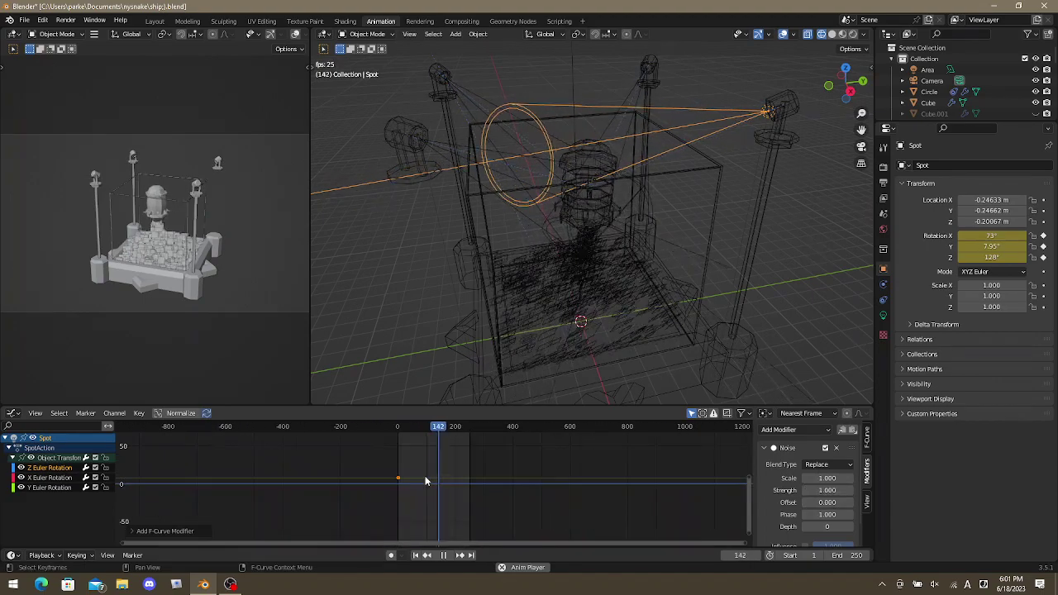
pyautogui.press('Home')
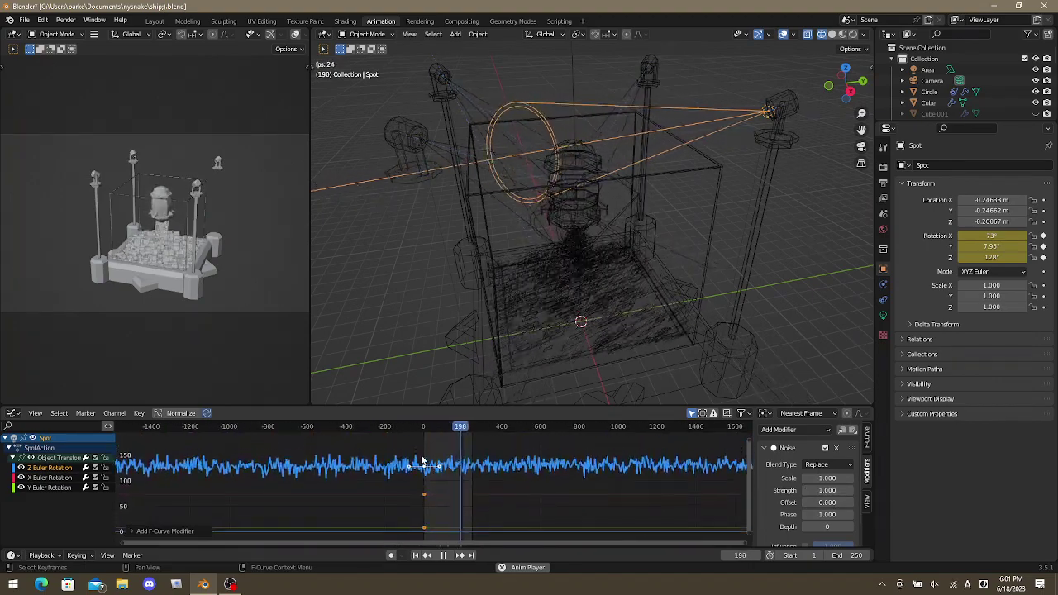
pyautogui.scroll(8, 446, 479)
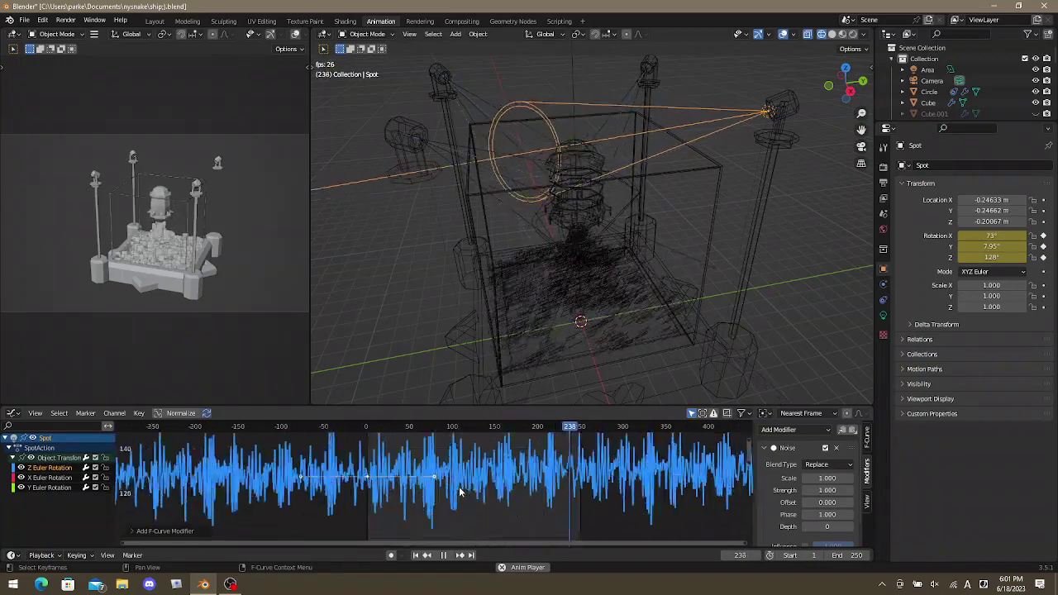
pyautogui.scroll(2, 477, 497)
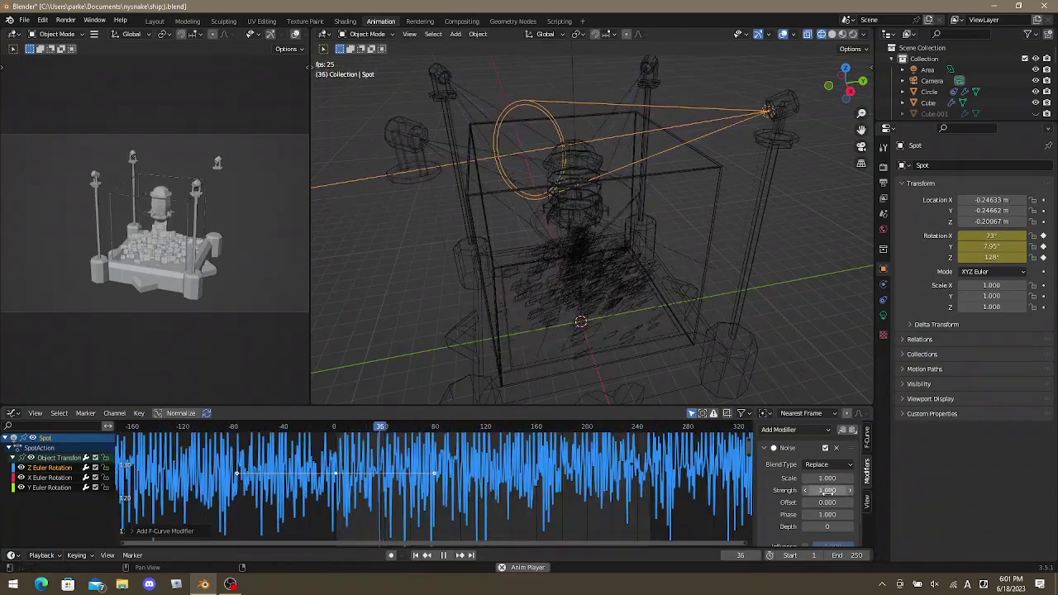
pyautogui.moveTo(828, 491)
pyautogui.mouseDown()
pyautogui.moveTo(786, 491)
pyautogui.moveTo(809, 492)
pyautogui.mouseUp()
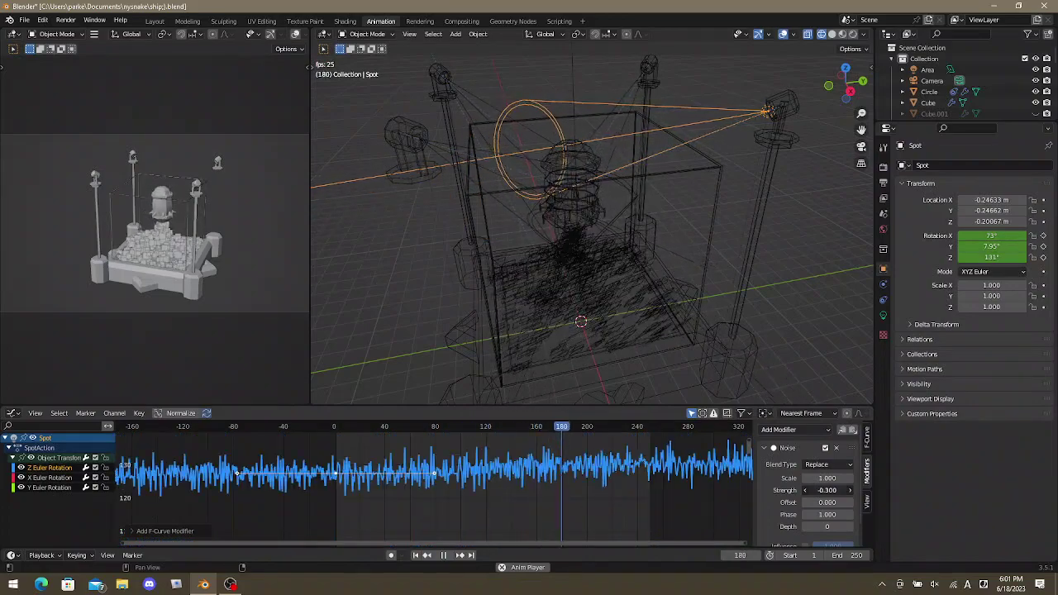
pyautogui.press('BackSpace')
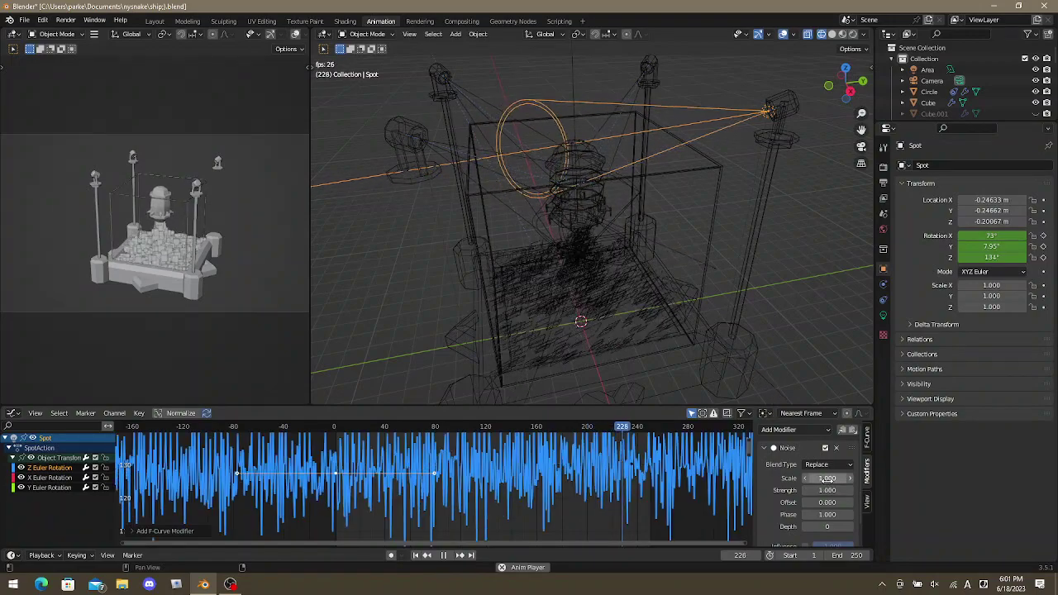
pyautogui.moveTo(827, 479); pyautogui.dragTo(918, 479)
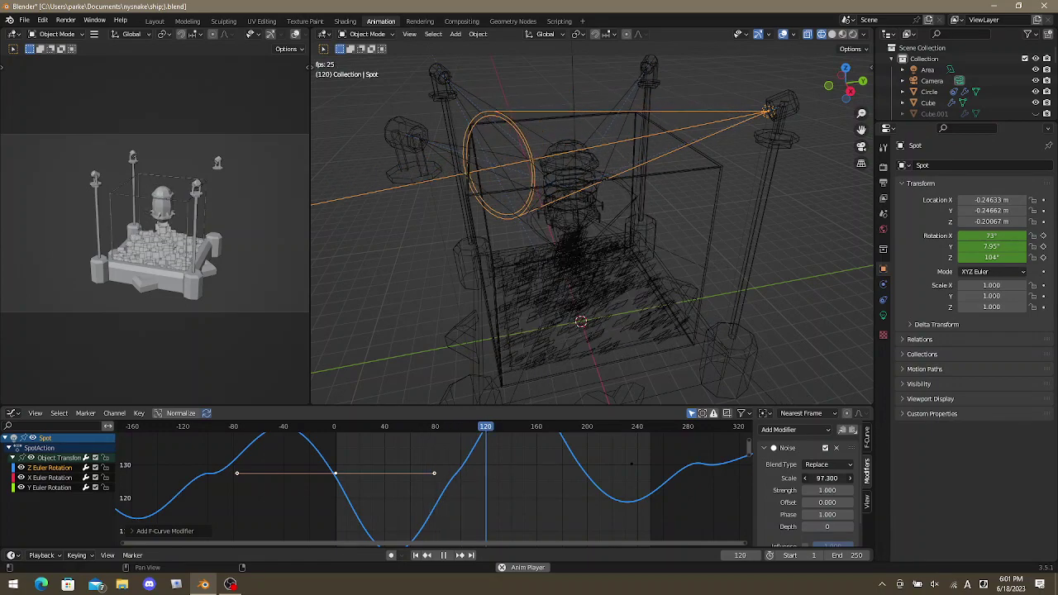
pyautogui.moveTo(826, 478); pyautogui.dragTo(815, 479)
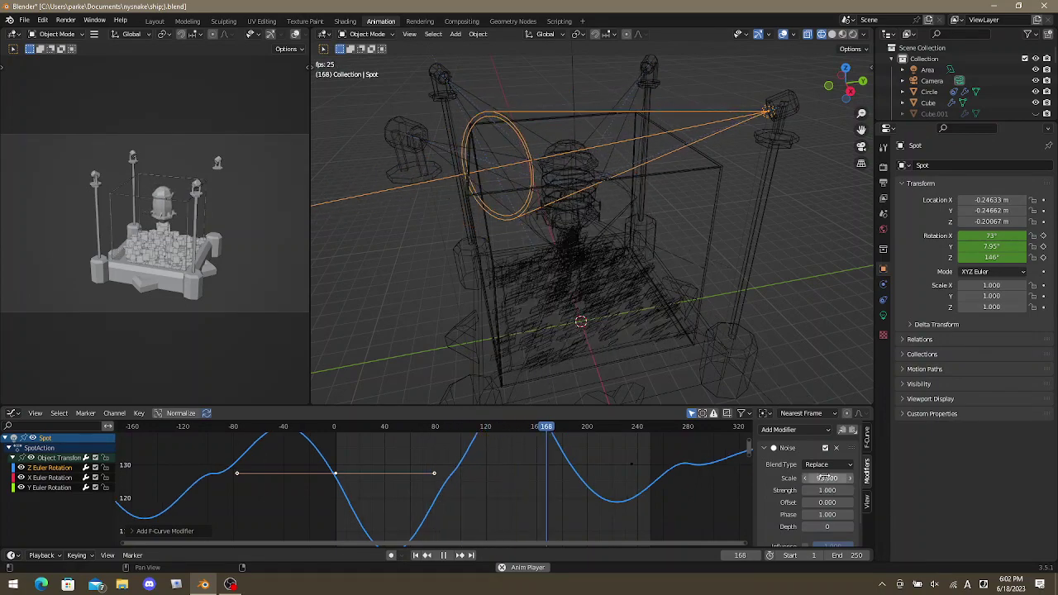
# Enable the Spot light's Copy Rotation constraint and switch the 3D viewport to solid shading.
pyautogui.click(884, 300)
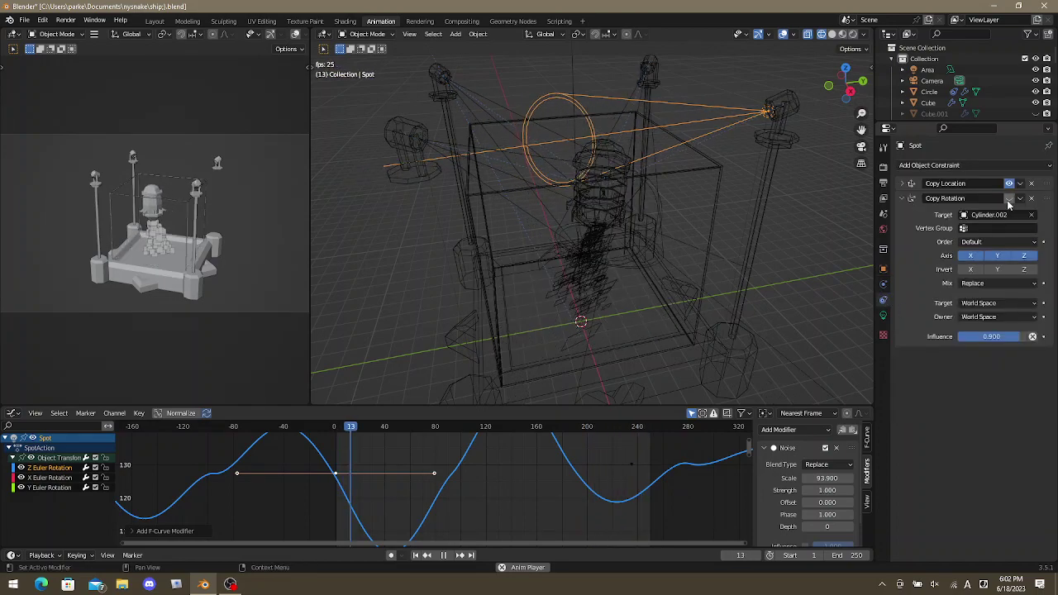
pyautogui.press('z')
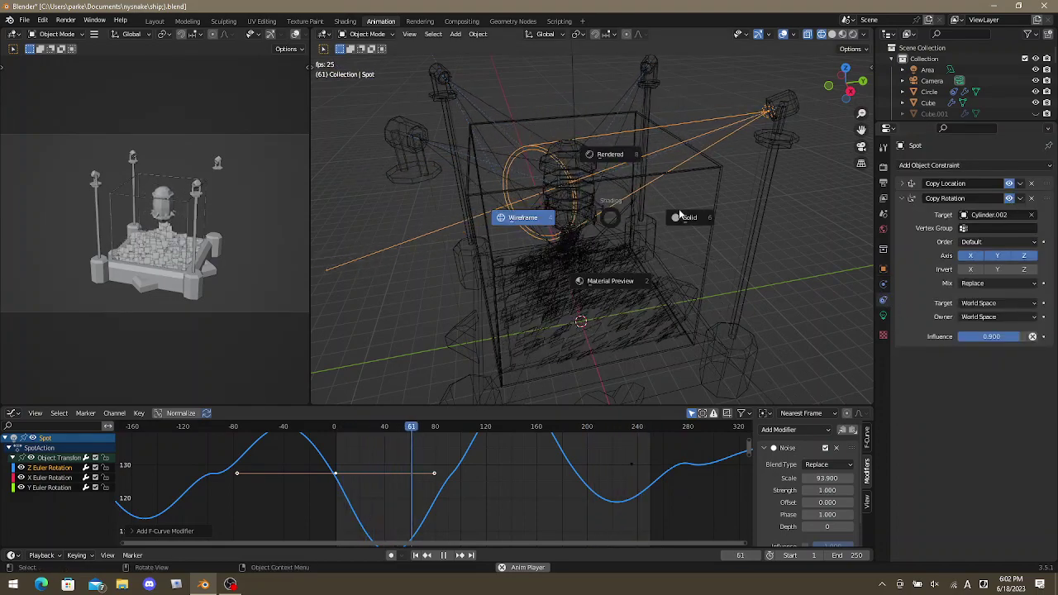
pyautogui.click(731, 223)
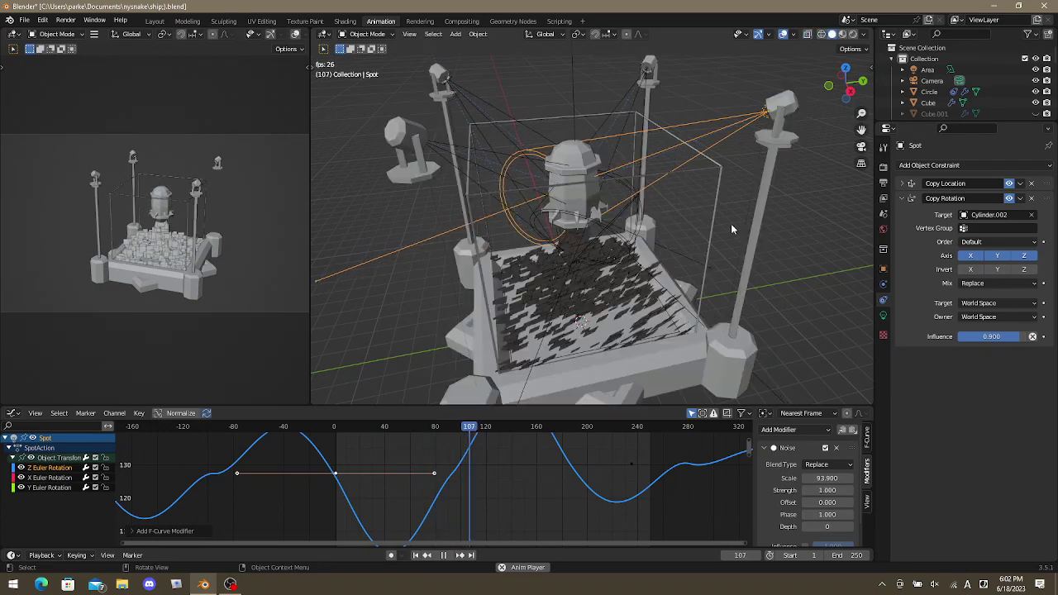
pyautogui.moveTo(731, 223); pyautogui.dragTo(651, 287, button='middle')
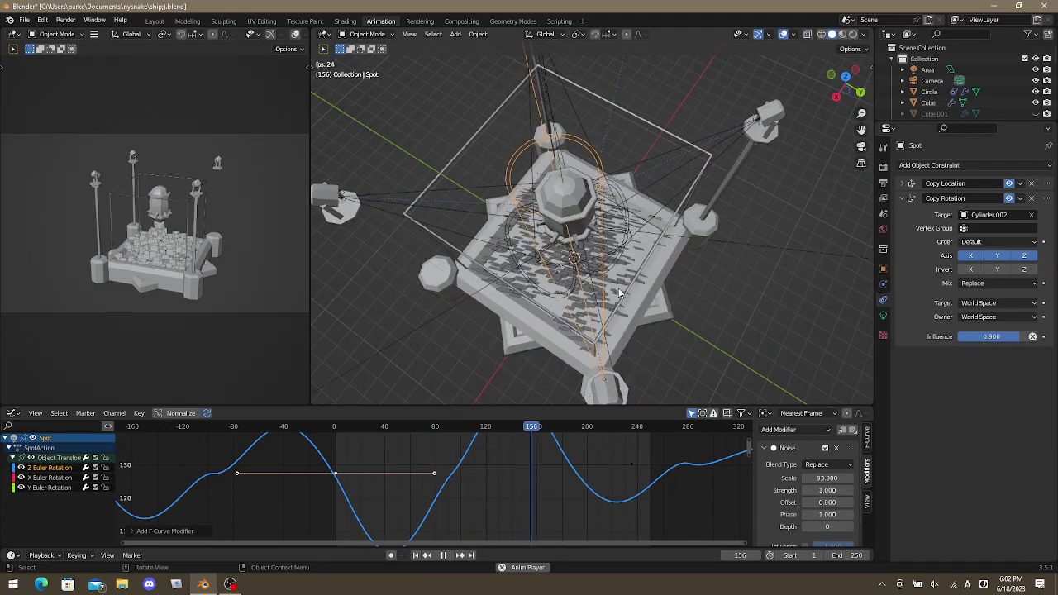
# Add a Noise modifier to the Spot light's X Euler Rotation curve and increase its scale to smooth the oscillation.
pyautogui.click(33, 476)
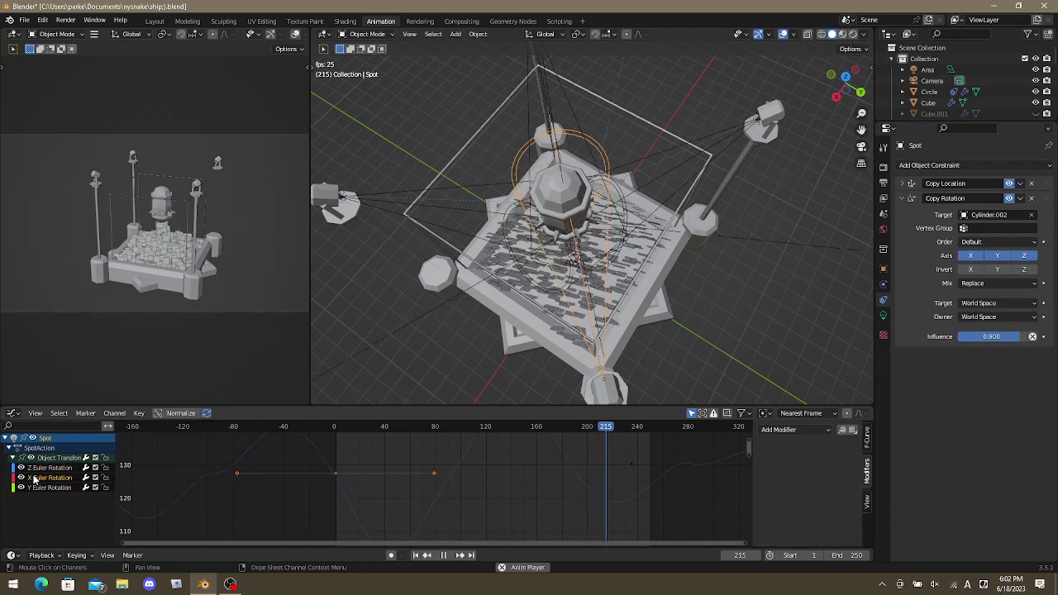
pyautogui.click(799, 431)
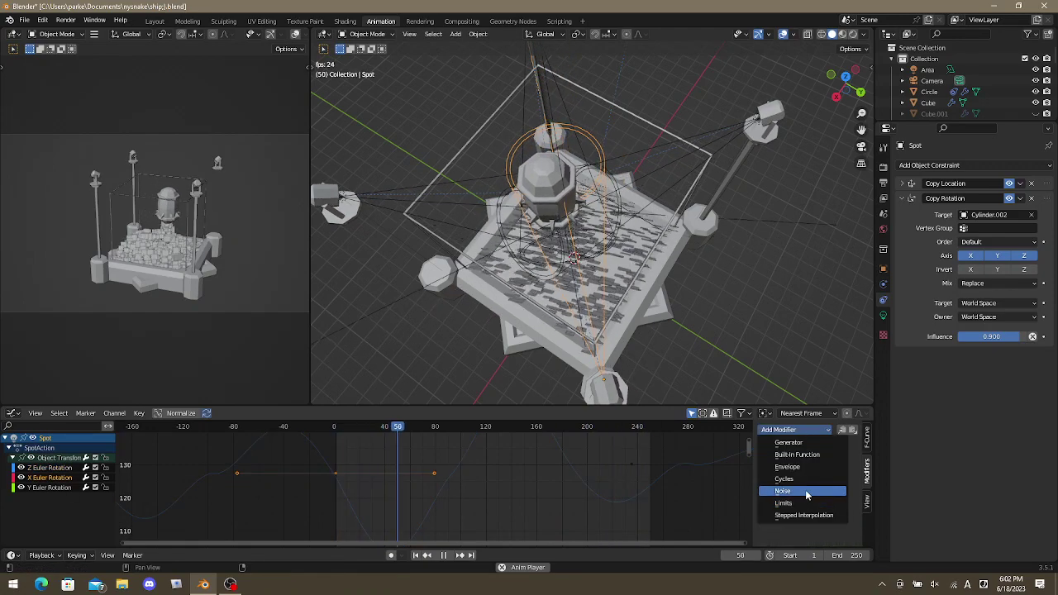
pyautogui.click(806, 490)
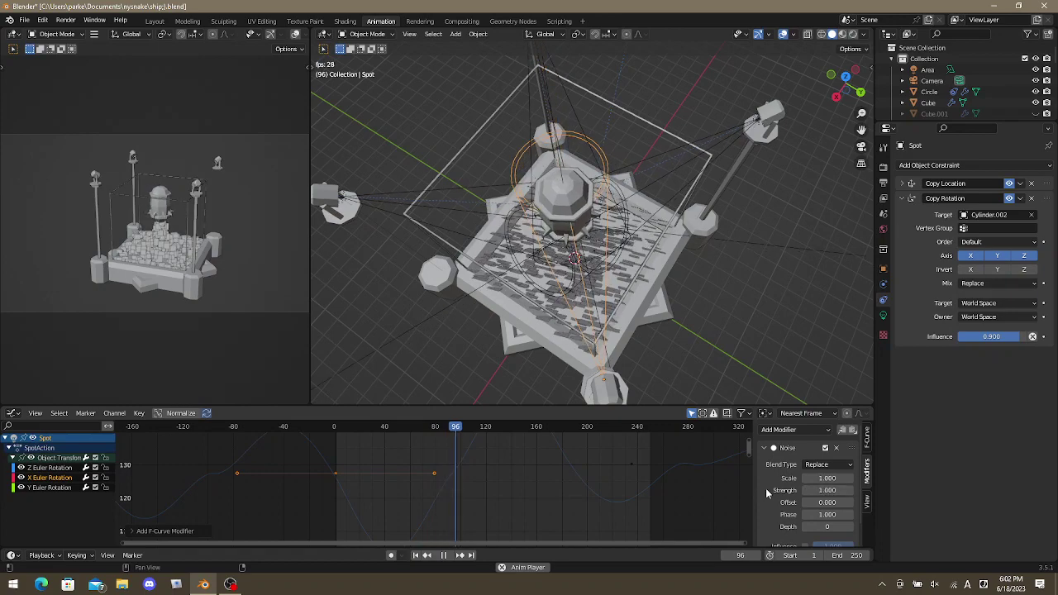
pyautogui.moveTo(825, 490); pyautogui.dragTo(893, 480)
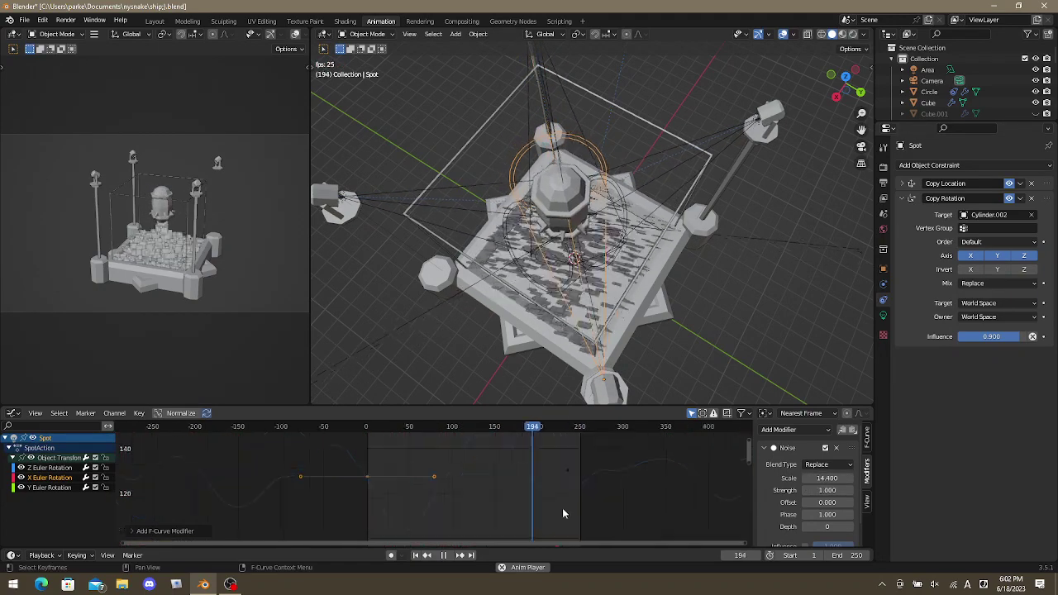
pyautogui.scroll(-2, 591, 489)
pyautogui.moveTo(591, 489); pyautogui.dragTo(579, 464, button='middle')
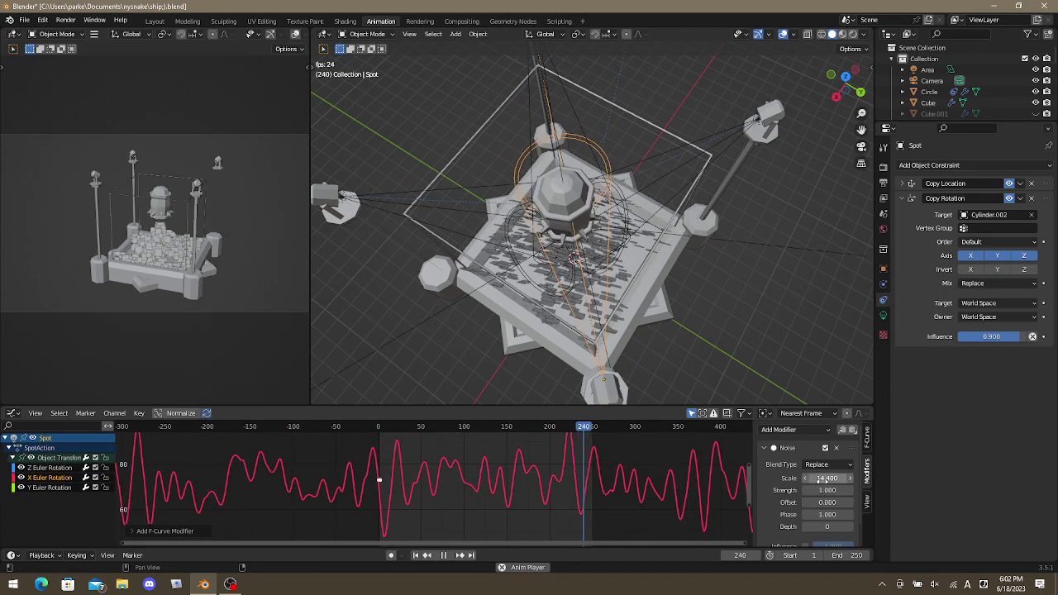
pyautogui.moveTo(827, 479); pyautogui.dragTo(889, 478)
# Set the Z Euler Rotation noise scale to 59.2 and check the spotlight's motion around the rocket.
pyautogui.doubleClick(50, 467)
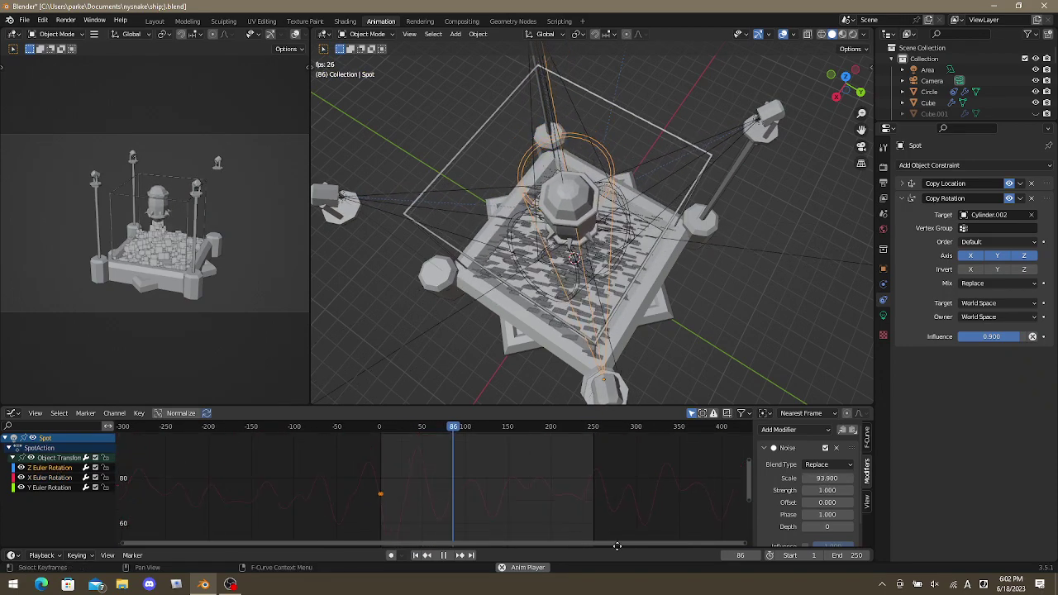
pyautogui.moveTo(827, 479); pyautogui.dragTo(631, 480)
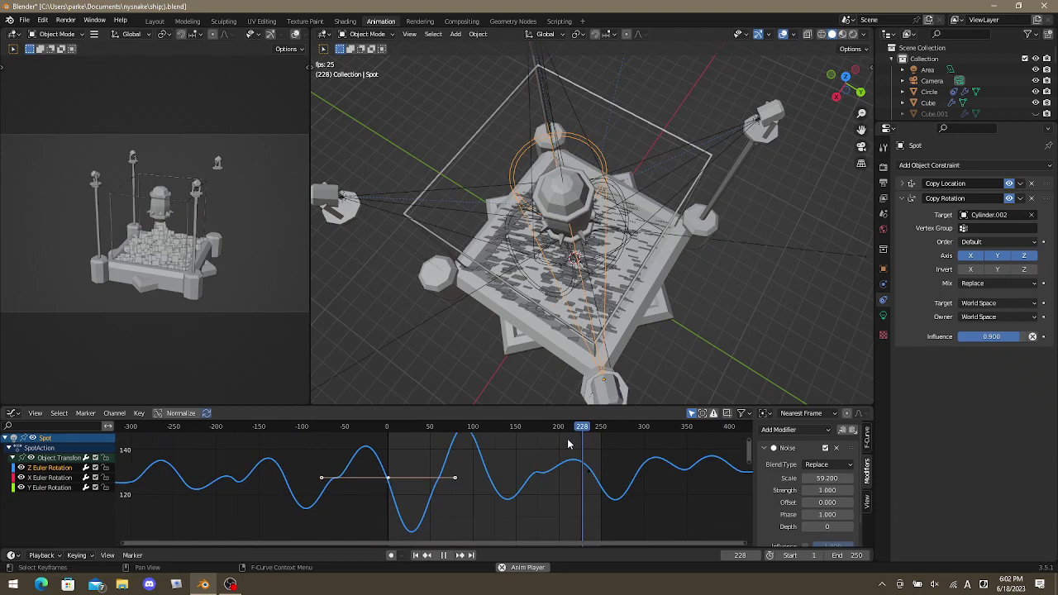
pyautogui.moveTo(603, 297); pyautogui.dragTo(641, 212, button='middle')
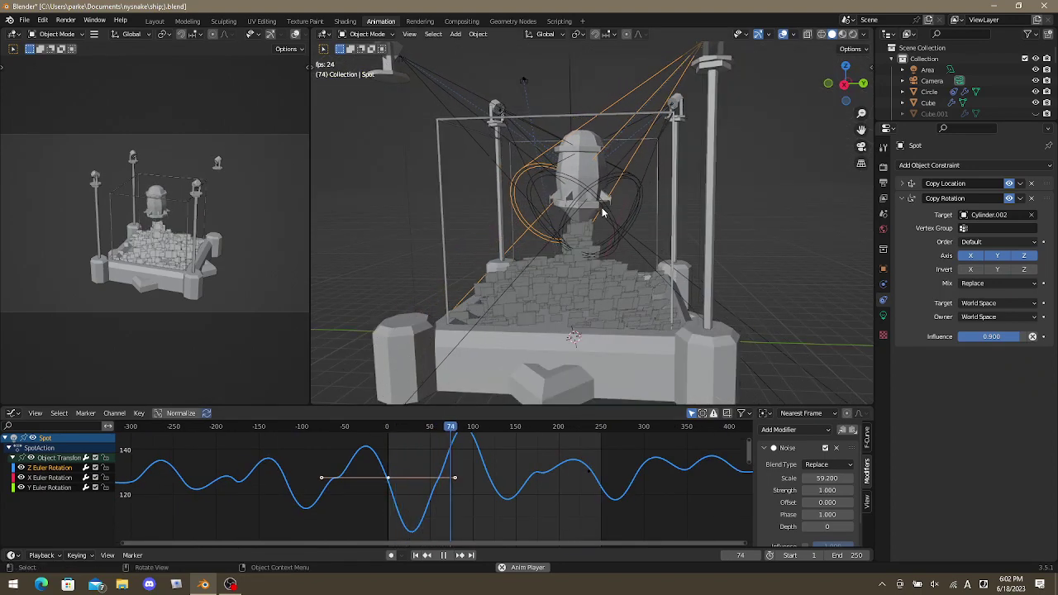
pyautogui.moveTo(567, 209); pyautogui.dragTo(434, 159, button='middle')
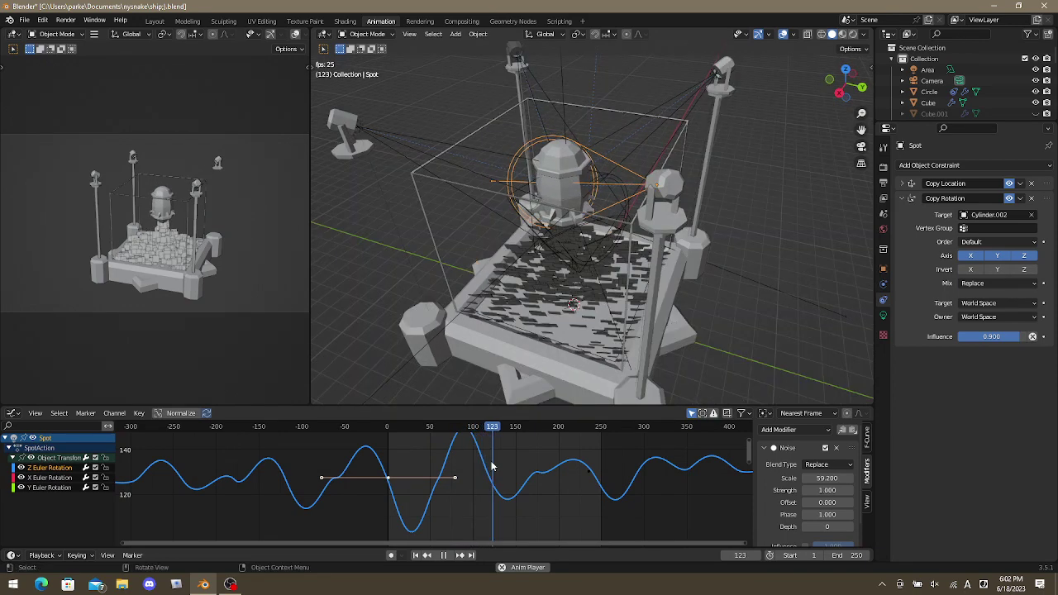
pyautogui.moveTo(496, 496); pyautogui.dragTo(500, 579, button='middle')
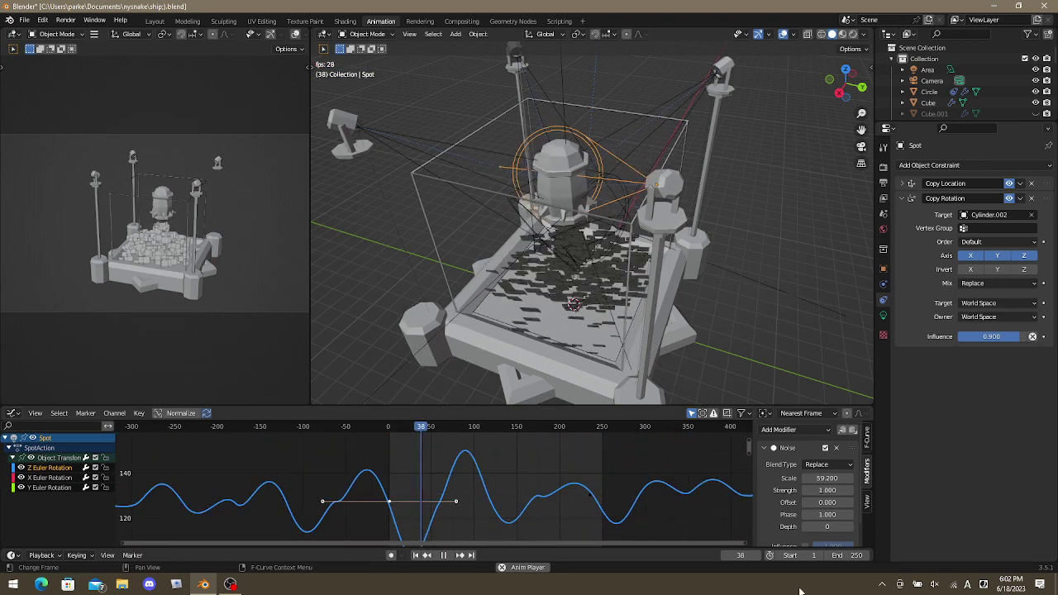
# Set the phase of the Z Euler Rotation noise to 200.4.
pyautogui.doubleClick(827, 514)
pyautogui.write('200.4')
pyautogui.press('Return')
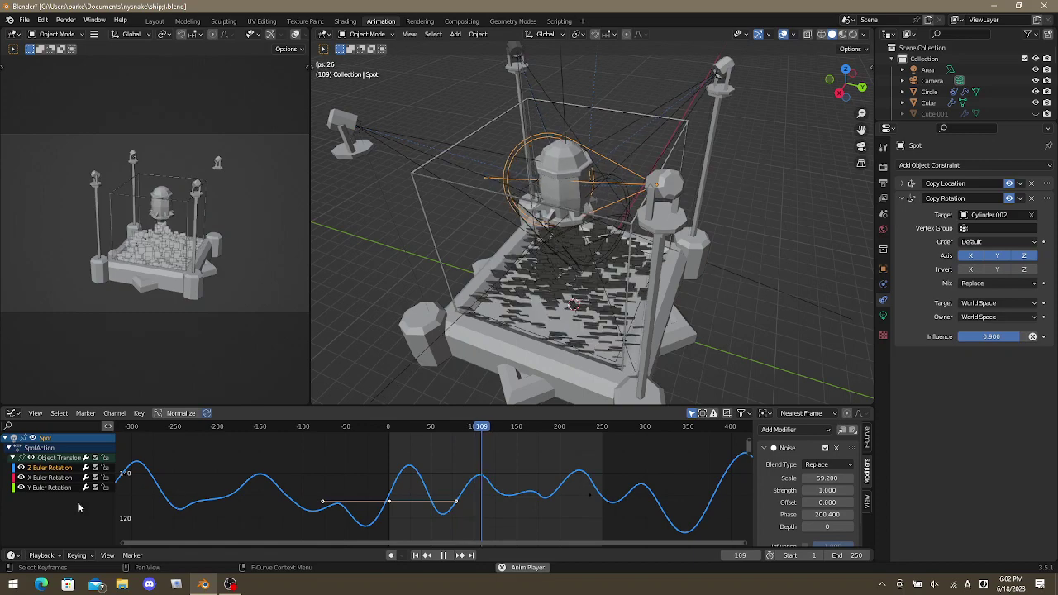
# Delete the three other spotlights around the launch pad and select the remaining Spot light.
pyautogui.click(404, 136)
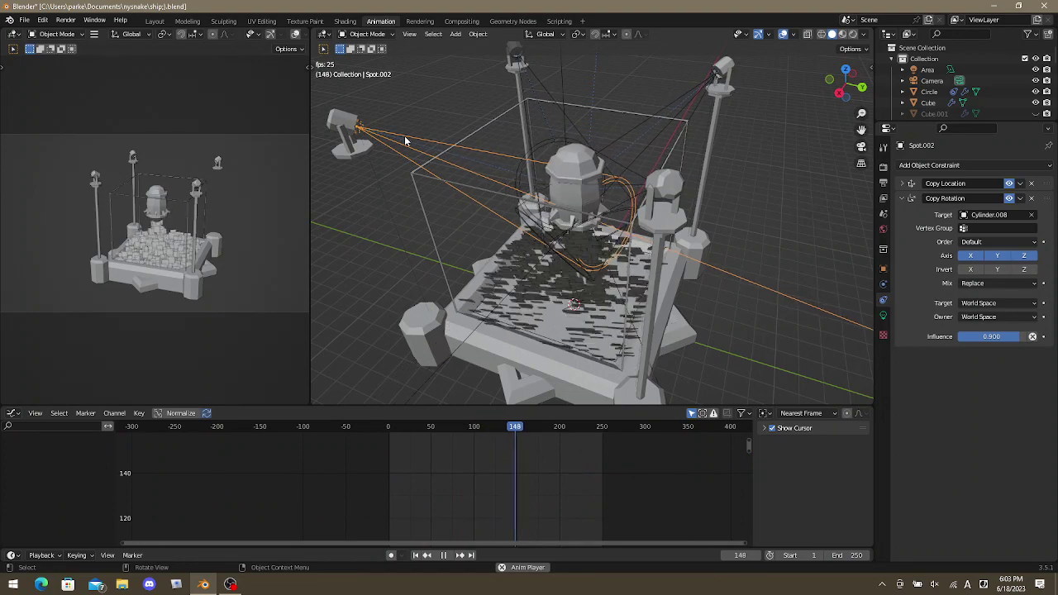
pyautogui.press('Delete')
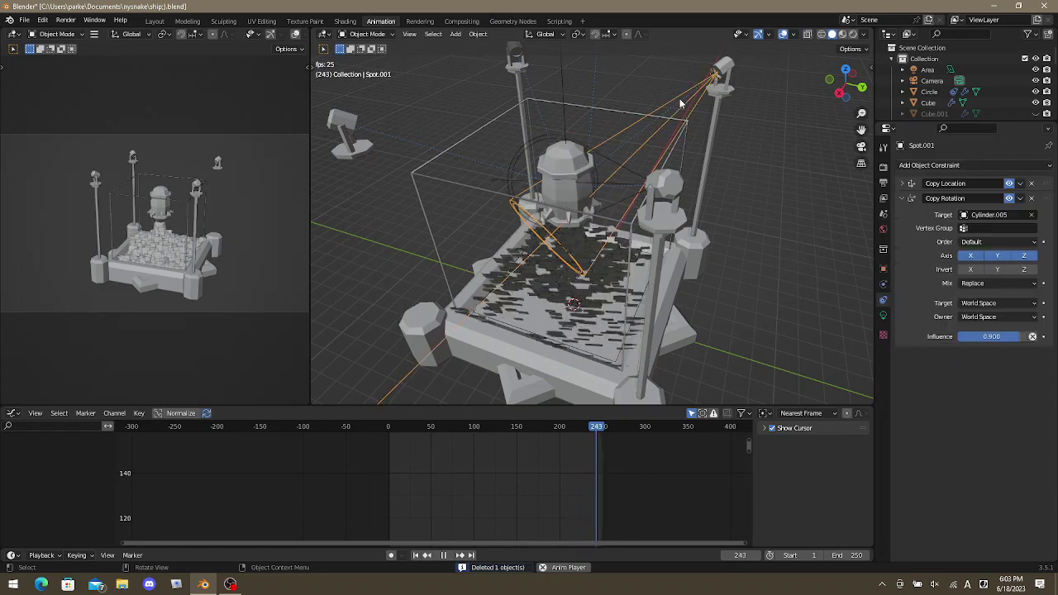
pyautogui.click(624, 167)
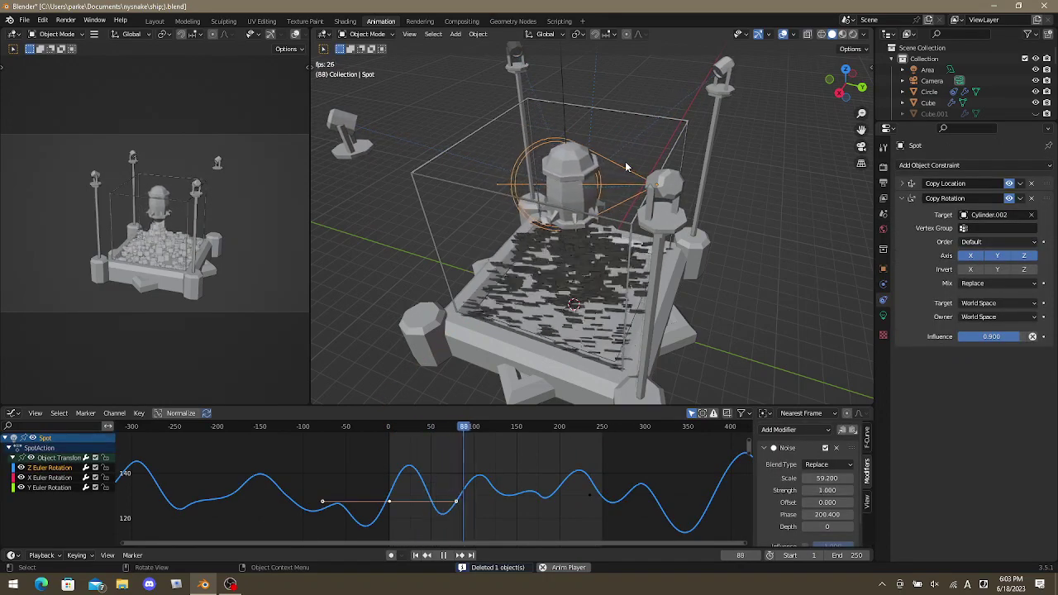
# Show the launch pad from above and expand the Spot light's Copy Location constraint settings.
pyautogui.press('KP_7')
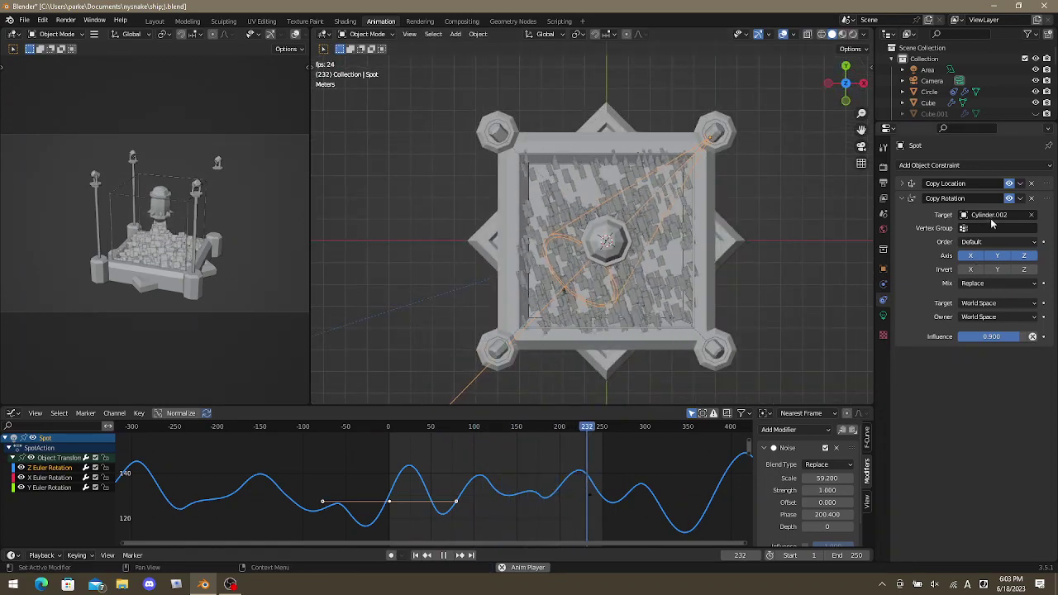
pyautogui.click(924, 187)
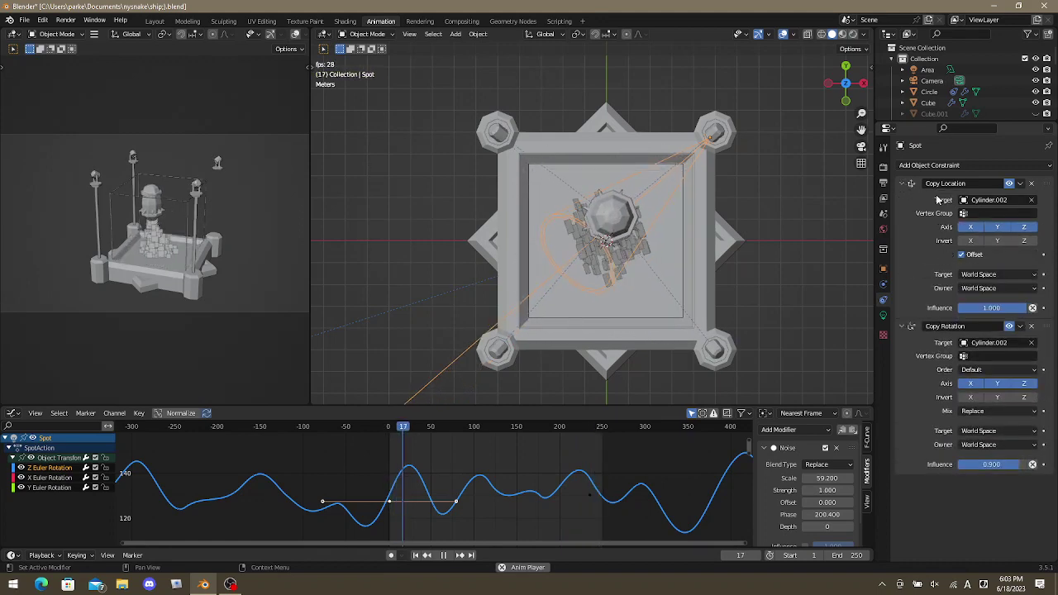
pyautogui.click(1016, 212)
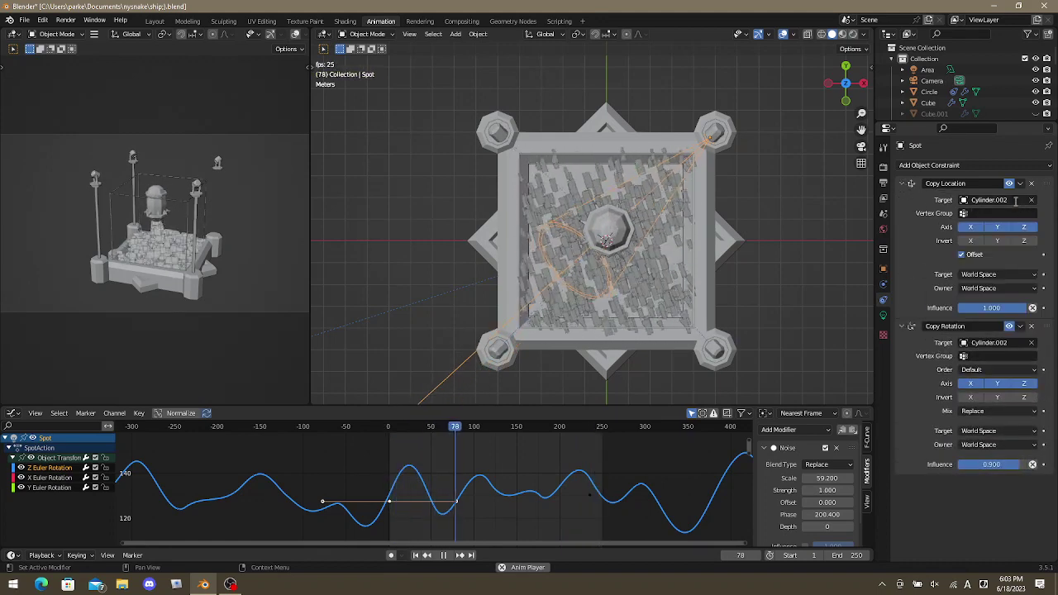
pyautogui.click(989, 200)
pyautogui.click(1031, 200)
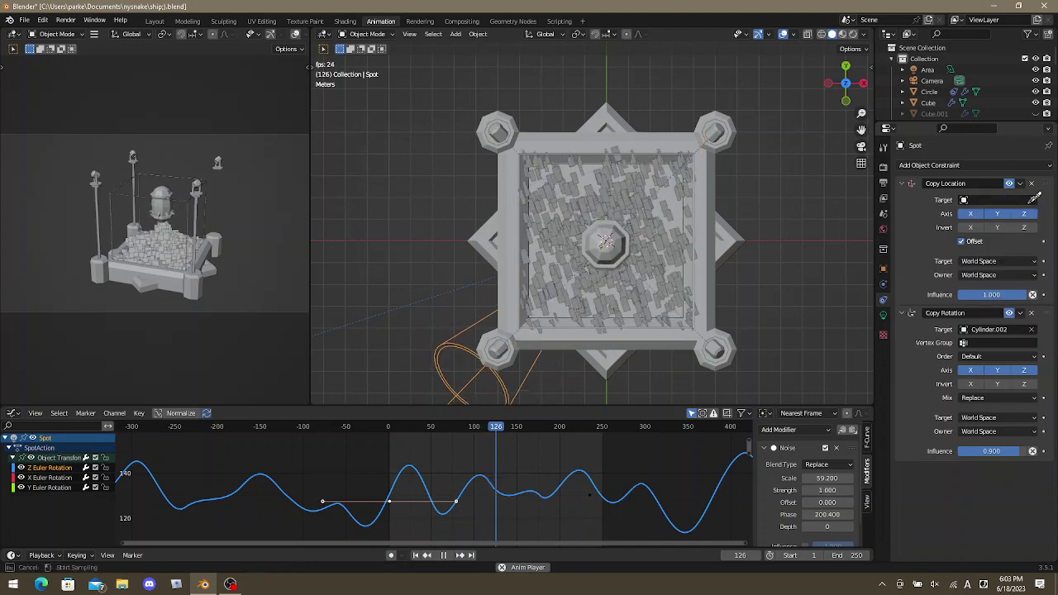
pyautogui.click(1032, 200)
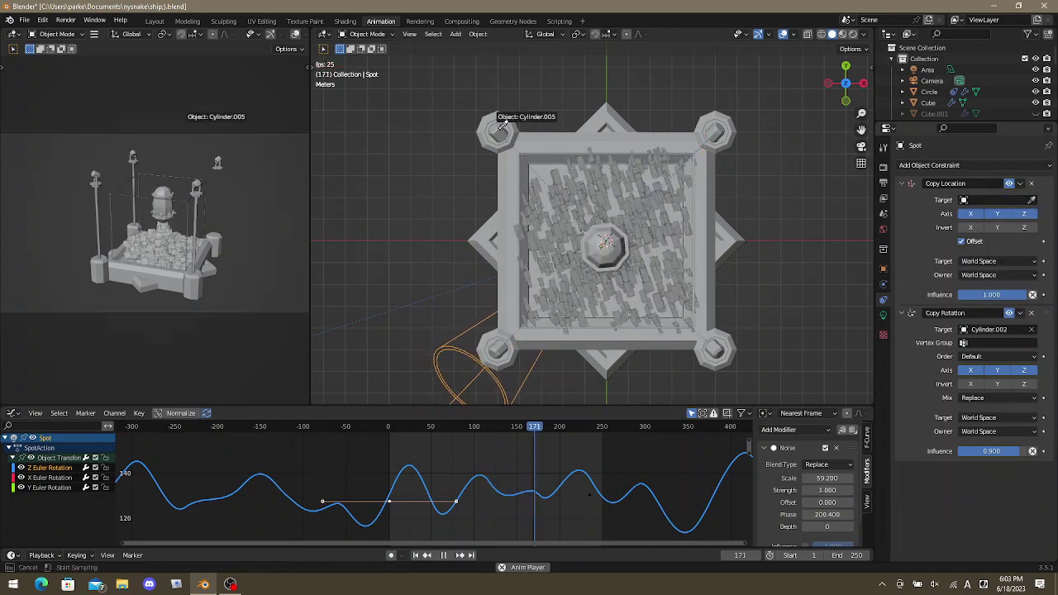
pyautogui.click(501, 124)
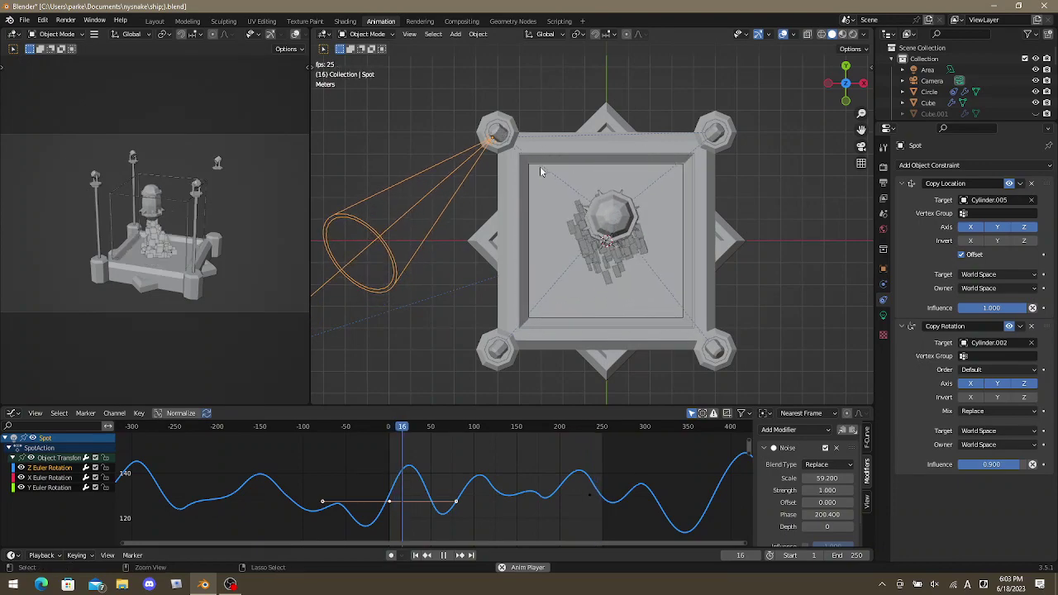
pyautogui.hotkey('ctrl', 'z')
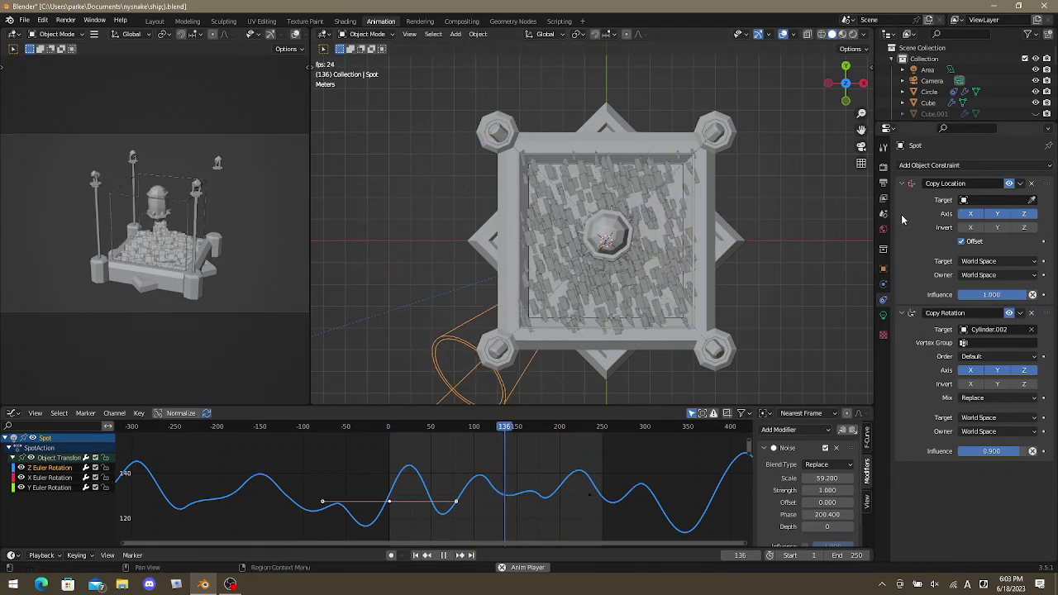
pyautogui.hotkey('ctrl', 'z')
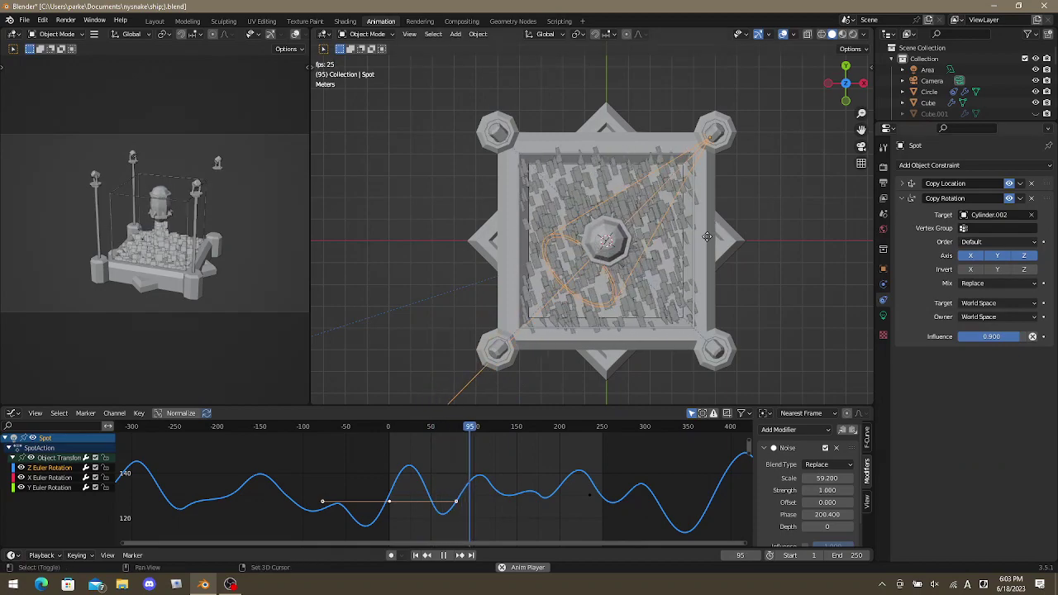
# Duplicate the Spot light in place and set the duplicate's Copy Location target to the adjacent corner lamp head, Cylinder.005.
pyautogui.hotkey('shift', 'd')
pyautogui.rightClick(905, 240)
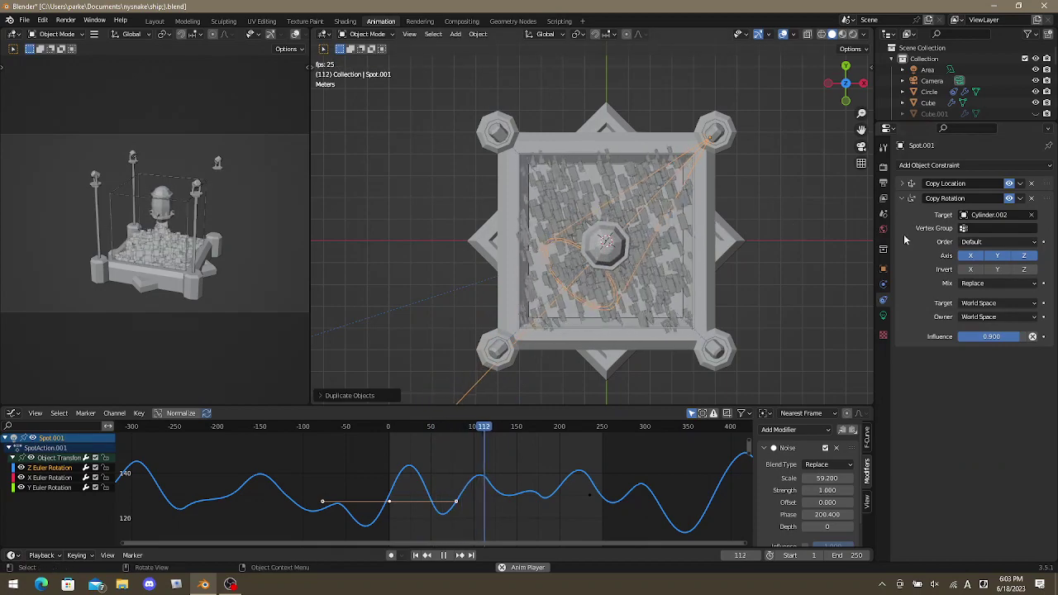
pyautogui.click(903, 184)
pyautogui.click(1031, 200)
pyautogui.click(1032, 200)
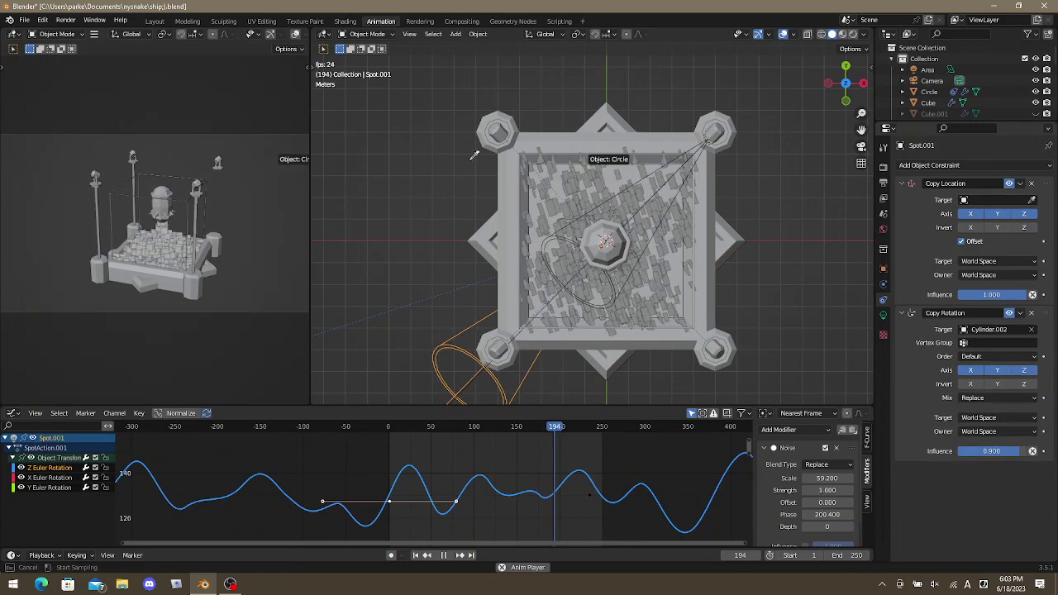
pyautogui.click(499, 132)
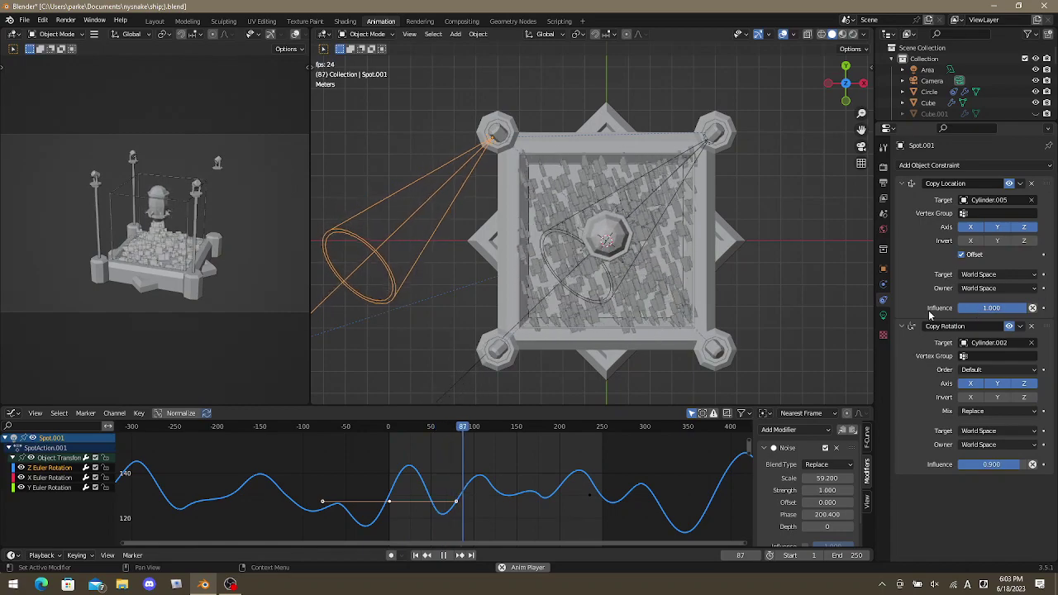
# Set the duplicate spotlight's Copy Rotation target to Cylinder.005 and collapse both constraints.
pyautogui.click(1031, 343)
pyautogui.click(1032, 343)
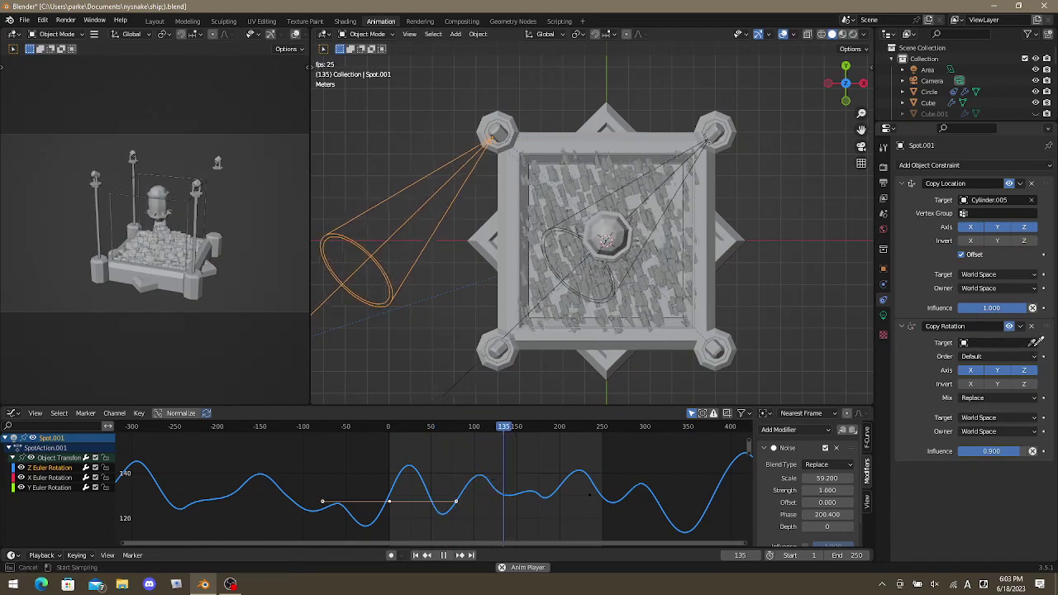
pyautogui.click(503, 125)
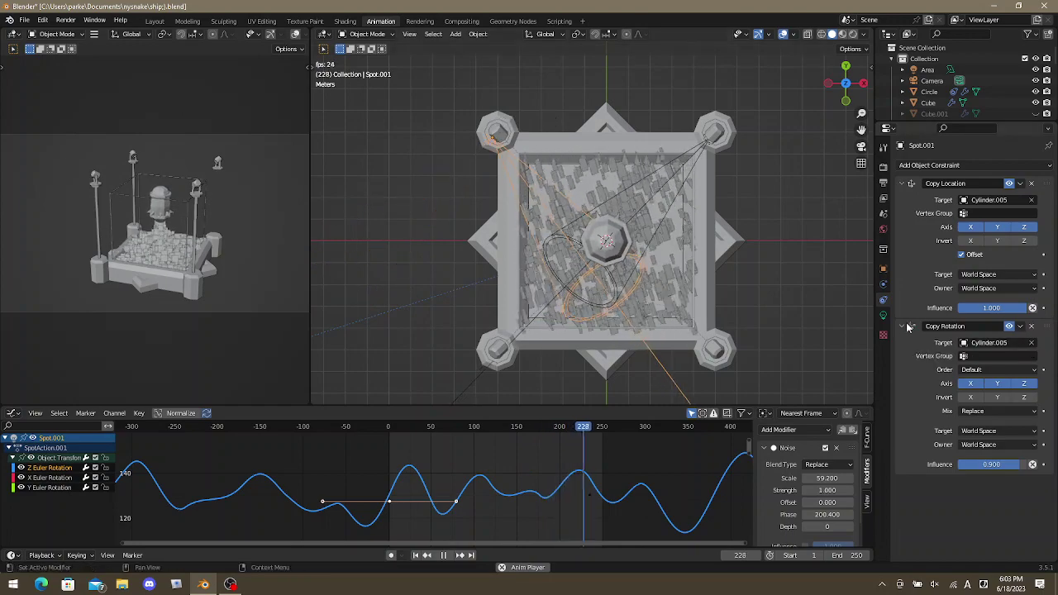
pyautogui.click(901, 185)
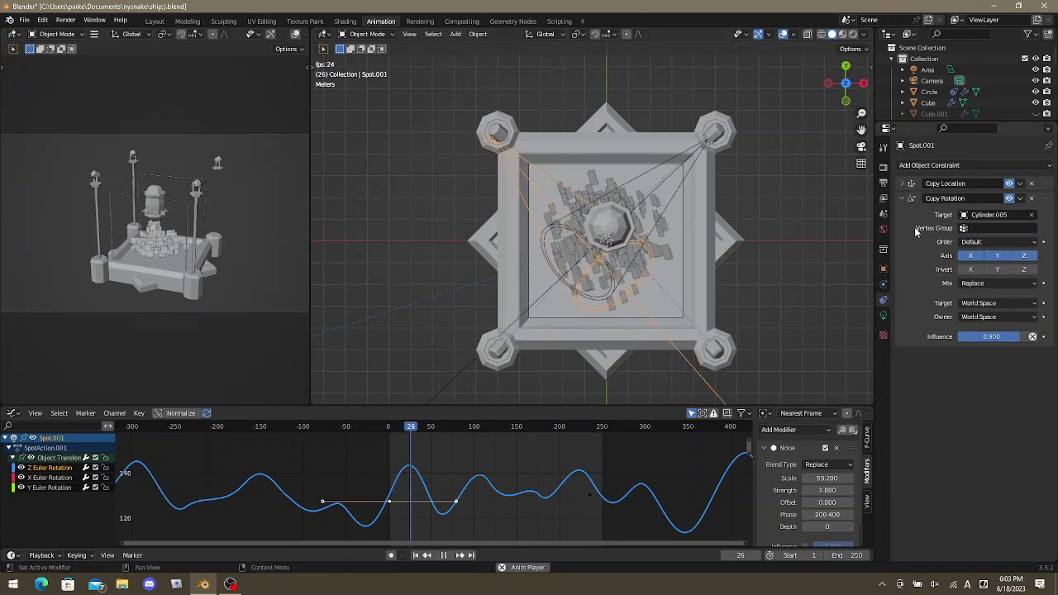
pyautogui.click(901, 197)
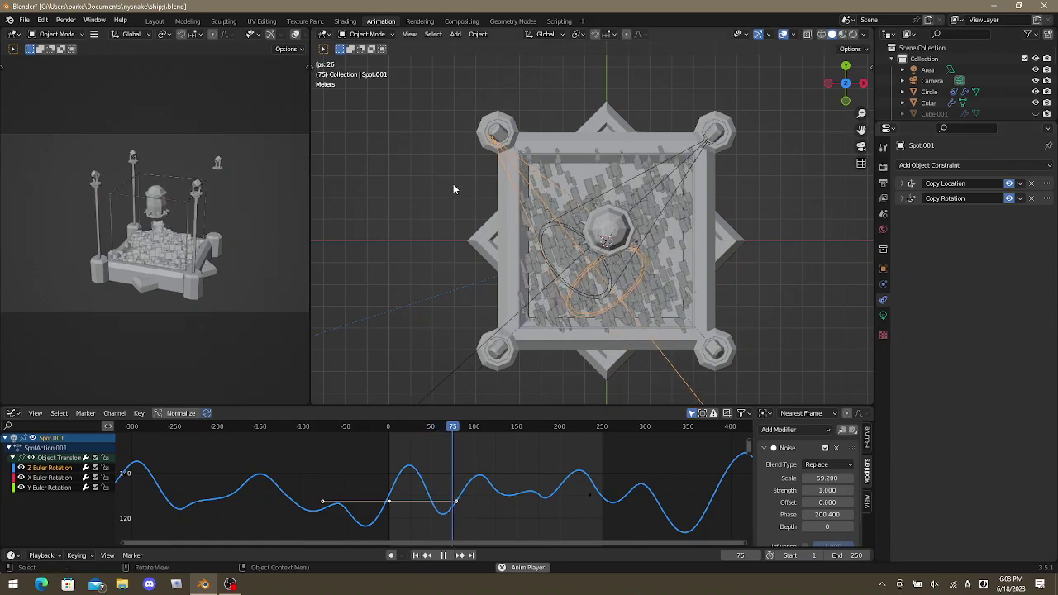
# Switch to wireframe display and move the duplicate spotlight to the front opening of its lamp head.
pyautogui.scroll(6, 453, 184)
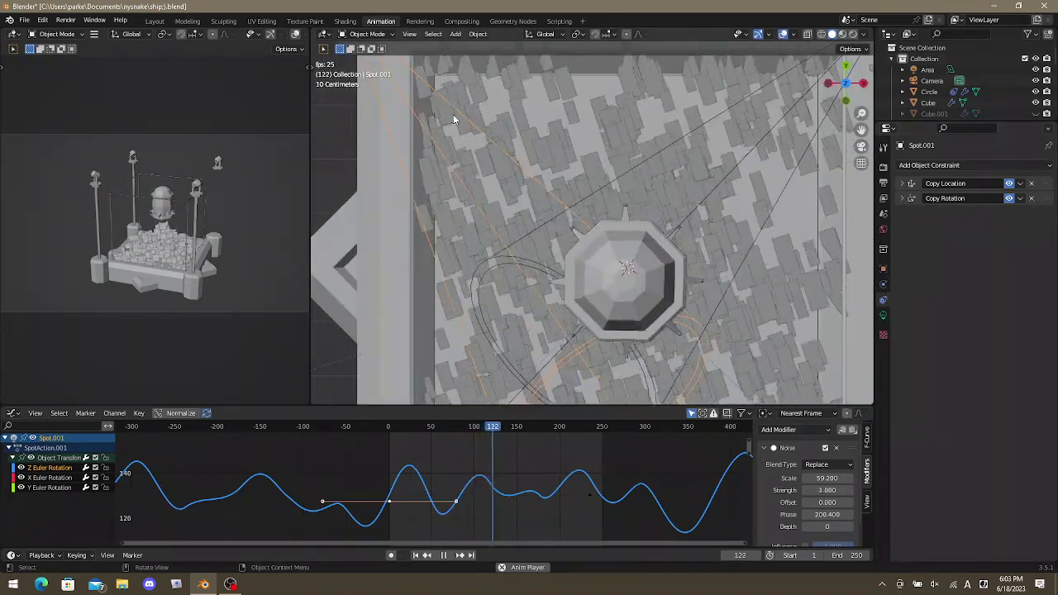
pyautogui.hotkey('shift', 'z')
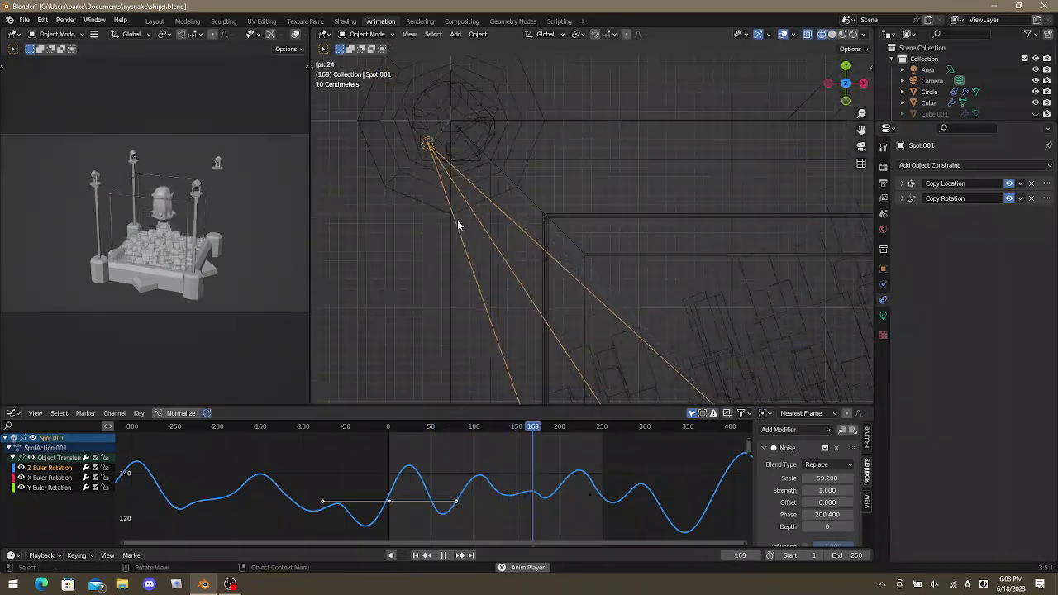
pyautogui.press('g')
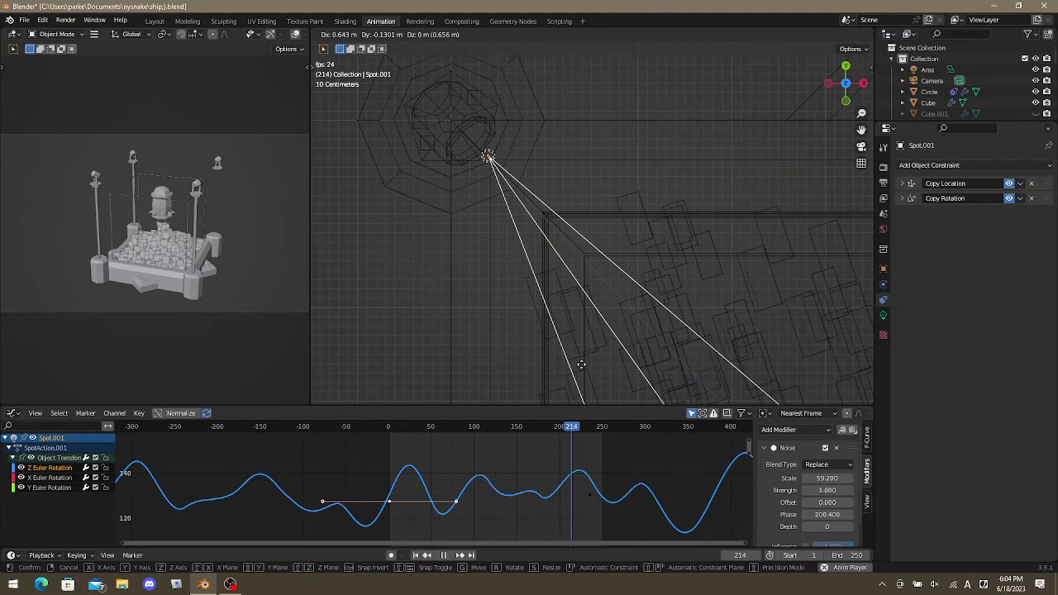
pyautogui.click(496, 283)
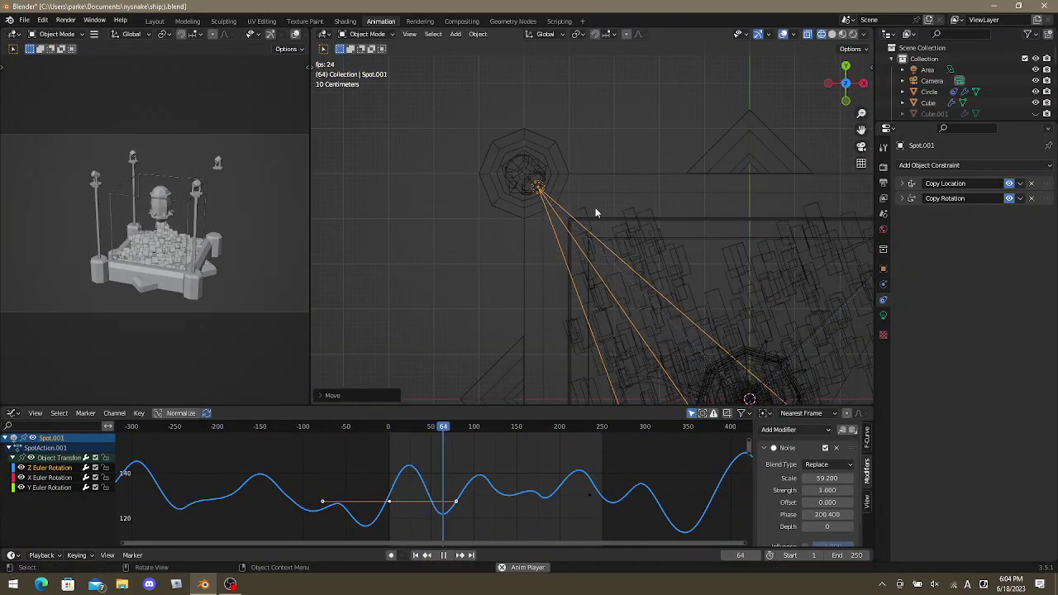
# Lower the duplicate spotlight about 0.04 m along the global Z axis to line it up with its lamp head.
pyautogui.click(902, 184)
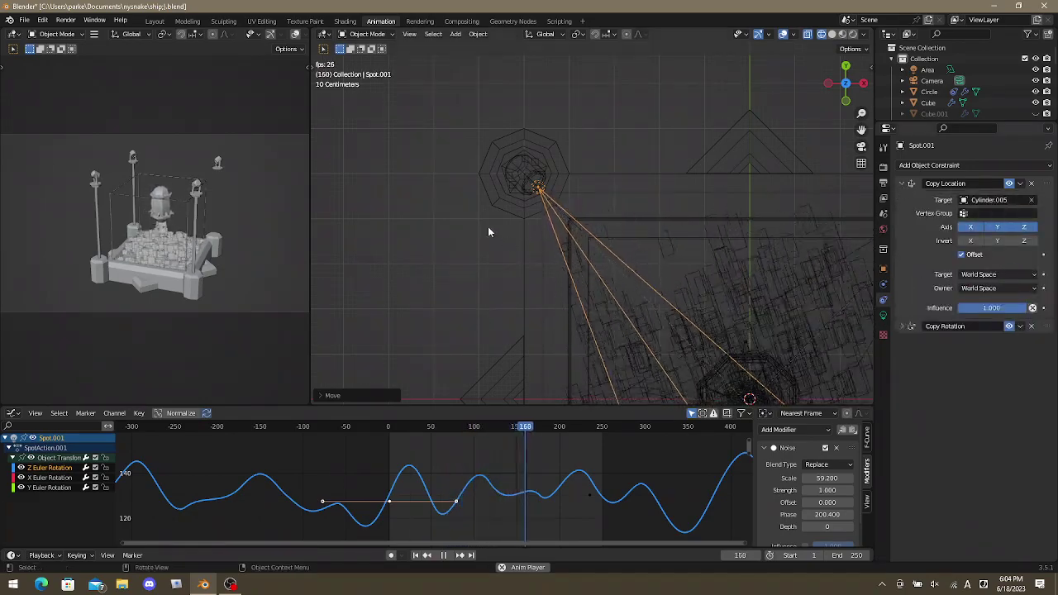
pyautogui.scroll(-5, 584, 213)
pyautogui.keyDown('shift'); pyautogui.moveTo(691, 233); pyautogui.dragTo(591, 191, button='middle'); pyautogui.keyUp('shift')
pyautogui.scroll(5, 590, 190)
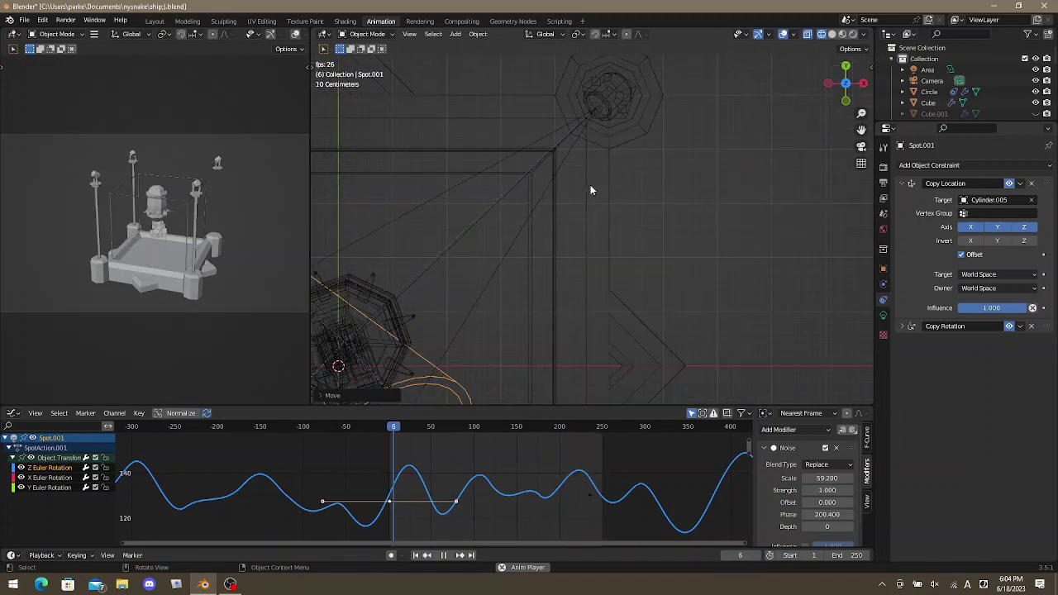
pyautogui.moveTo(466, 160); pyautogui.dragTo(810, 234, button='middle')
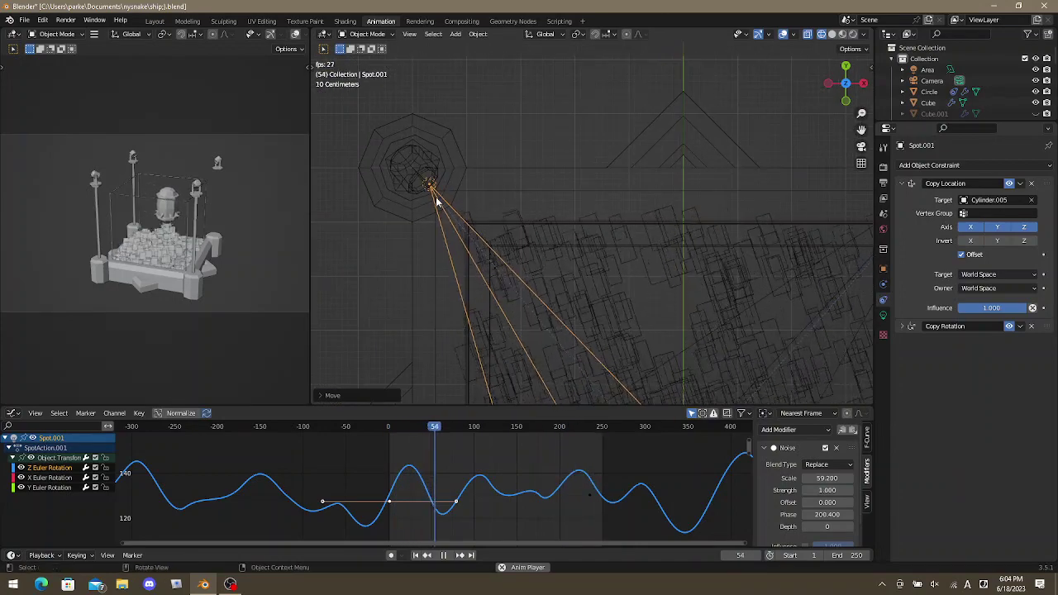
pyautogui.press('KP_Decimal')
pyautogui.moveTo(548, 229); pyautogui.dragTo(632, 59, button='middle')
pyautogui.press('g')
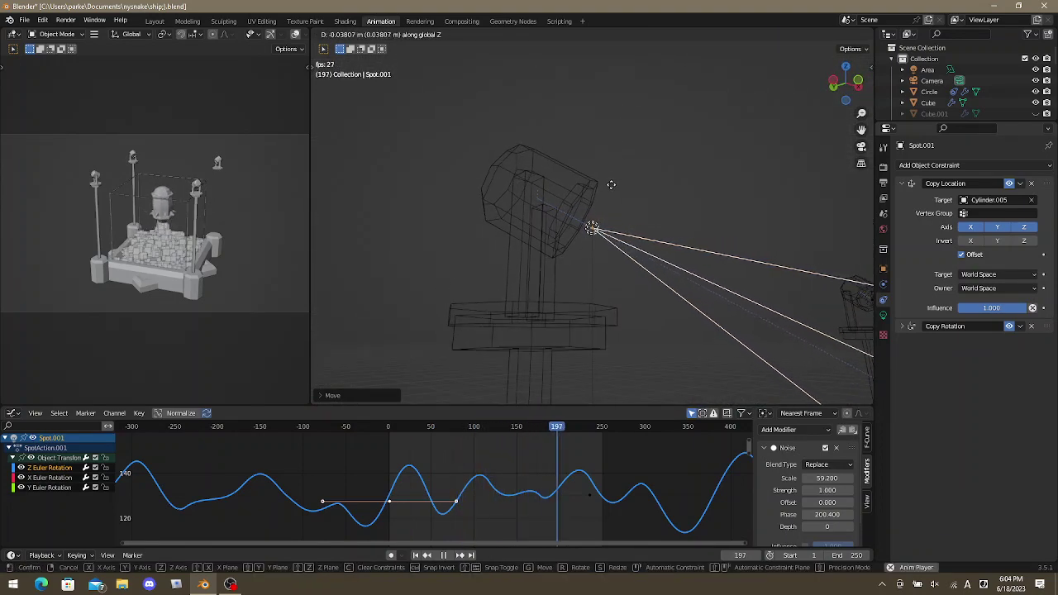
pyautogui.moveTo(610, 173); pyautogui.dragTo(773, 293, button='middle')
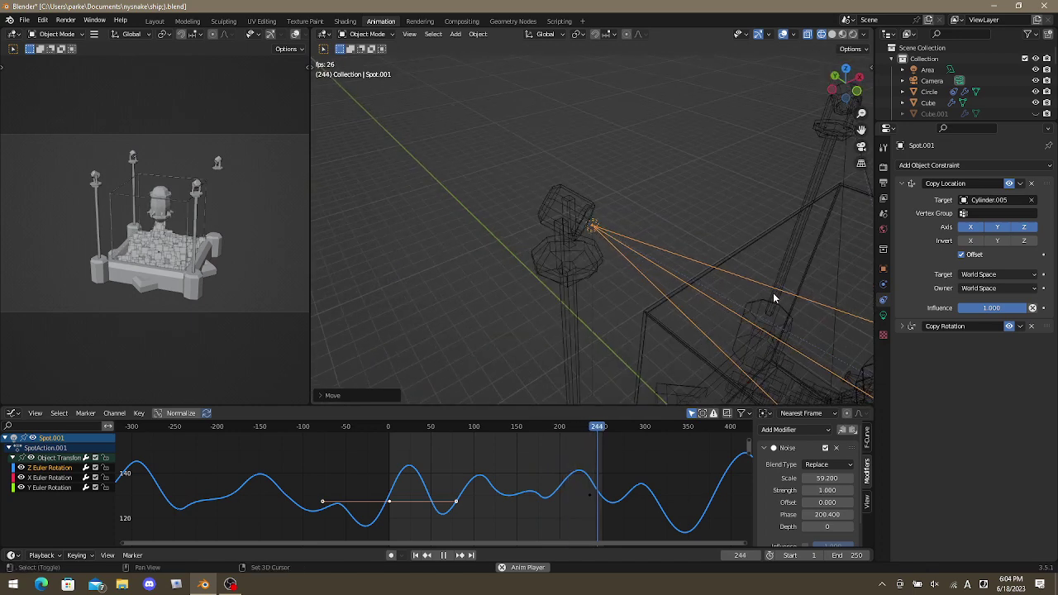
# Collapse the duplicate spotlight's Copy Location constraint and turn off its Copy Rotation constraint.
pyautogui.scroll(-5, 753, 187)
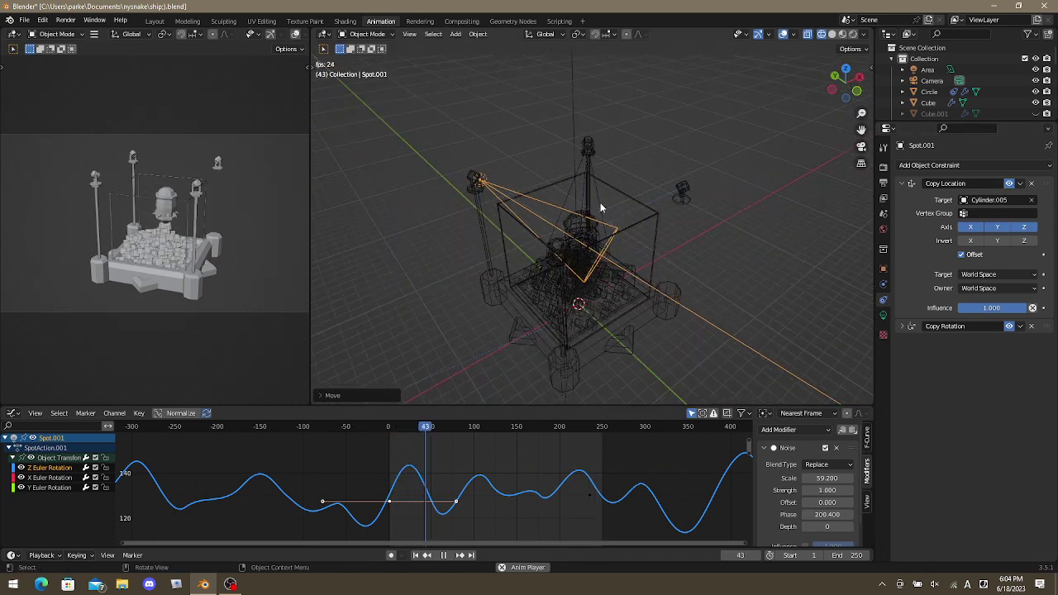
pyautogui.moveTo(600, 203); pyautogui.dragTo(743, 212, button='middle')
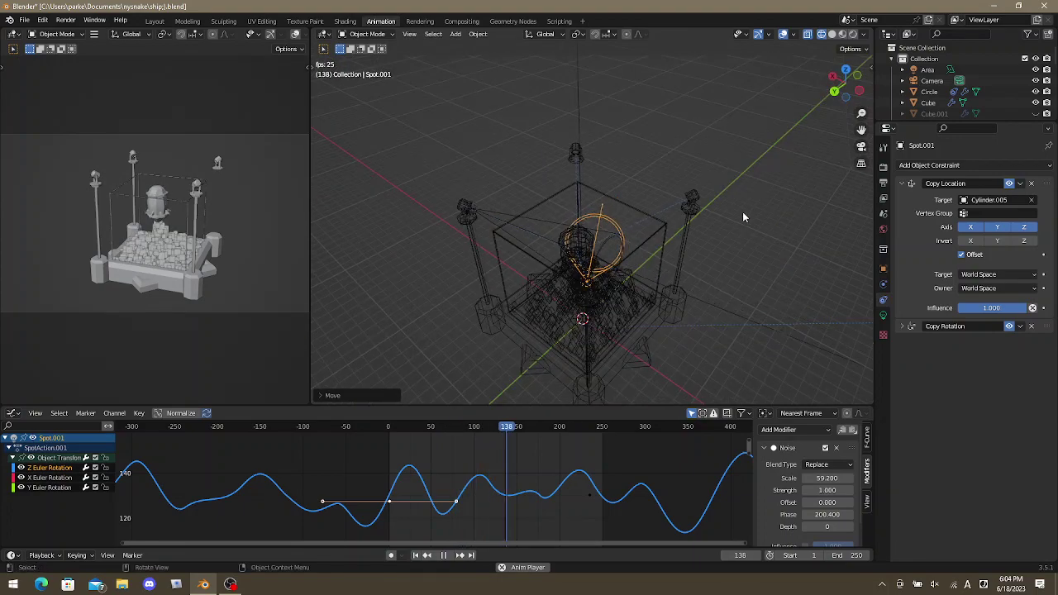
pyautogui.moveTo(633, 276); pyautogui.dragTo(699, 248, button='middle')
pyautogui.click(904, 183)
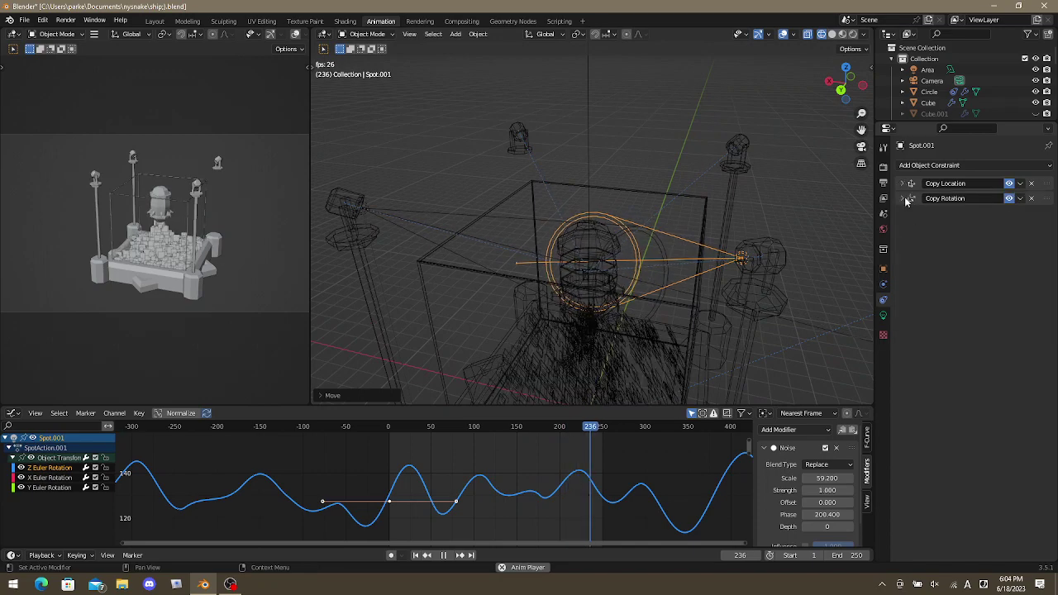
pyautogui.click(904, 199)
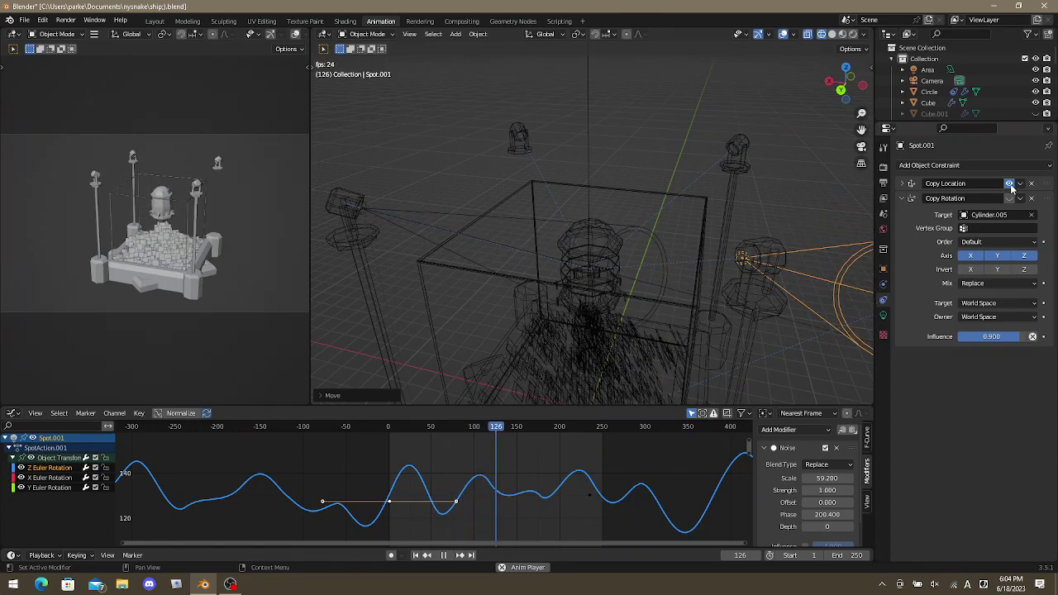
# Stop playback, return to frame 1, aim the duplicate spotlight toward the rocket and insert a Rotation keyframe.
pyautogui.moveTo(618, 251); pyautogui.dragTo(803, 248, button='middle')
pyautogui.press('space')
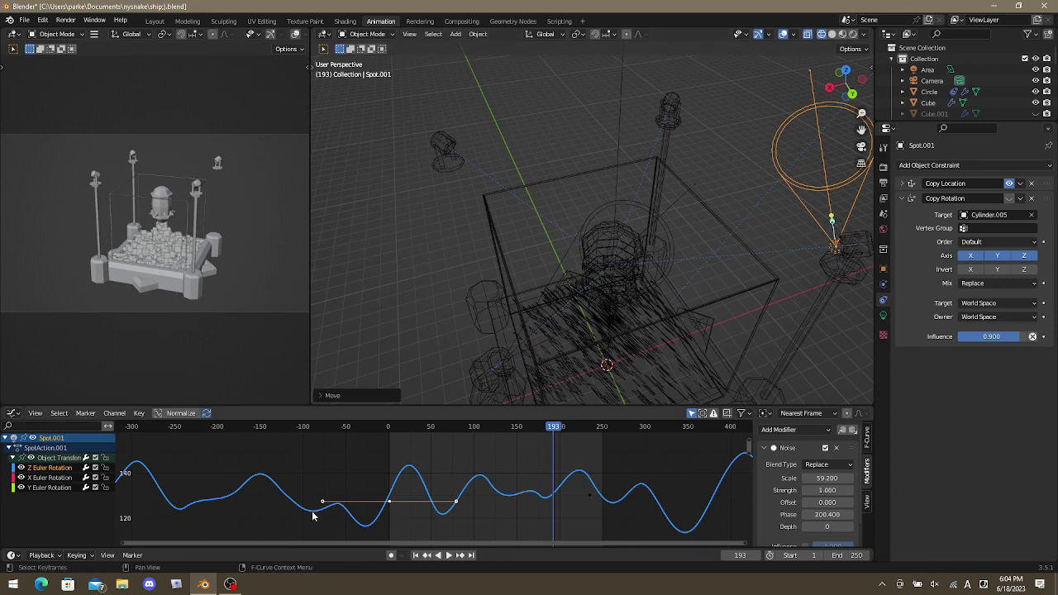
pyautogui.click(416, 556)
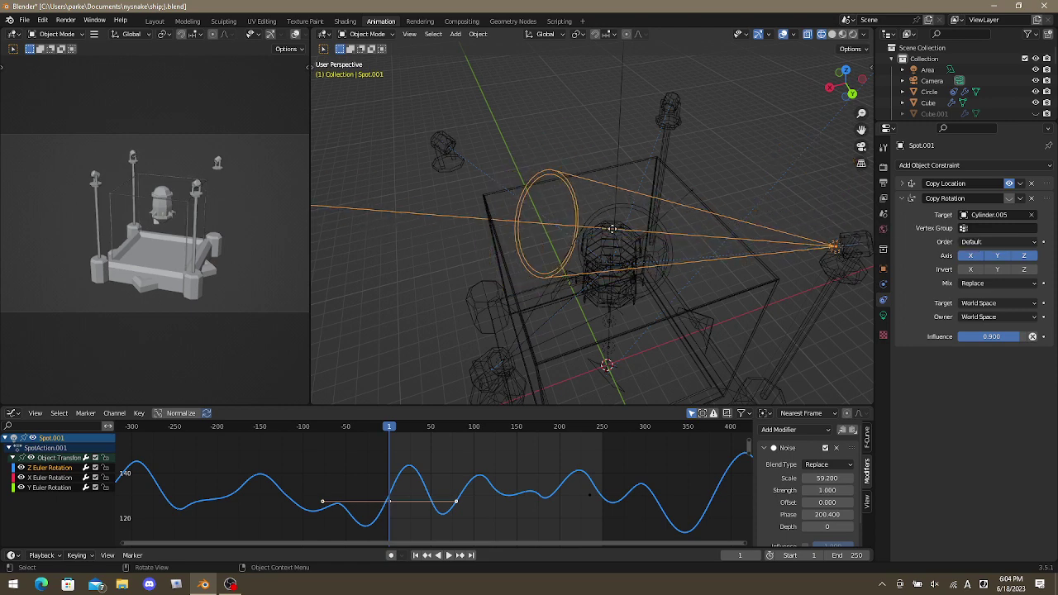
pyautogui.hotkey('shift', 'ctrl', 'c')
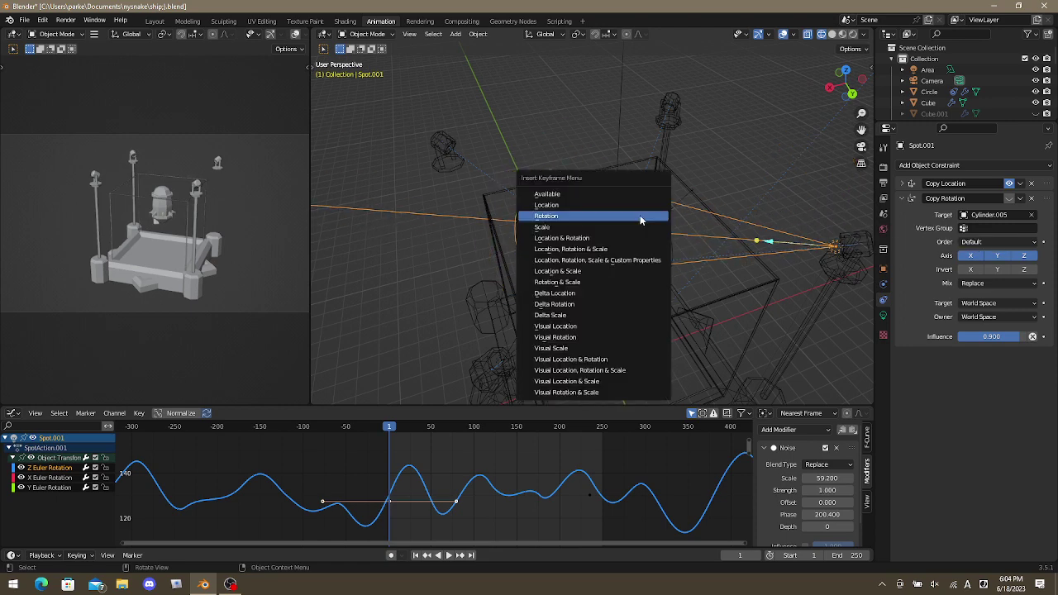
pyautogui.press('Escape')
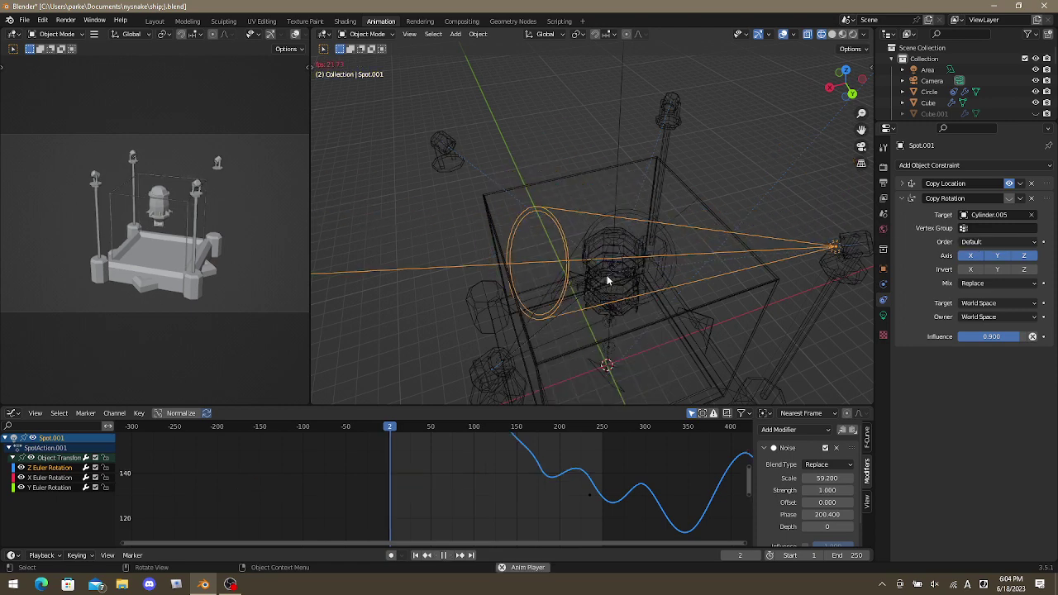
# Check the duplicate spotlight's rotation curves during playback and delete its old rotation keyframe near the end of the animation.
pyautogui.scroll(-5, 562, 471)
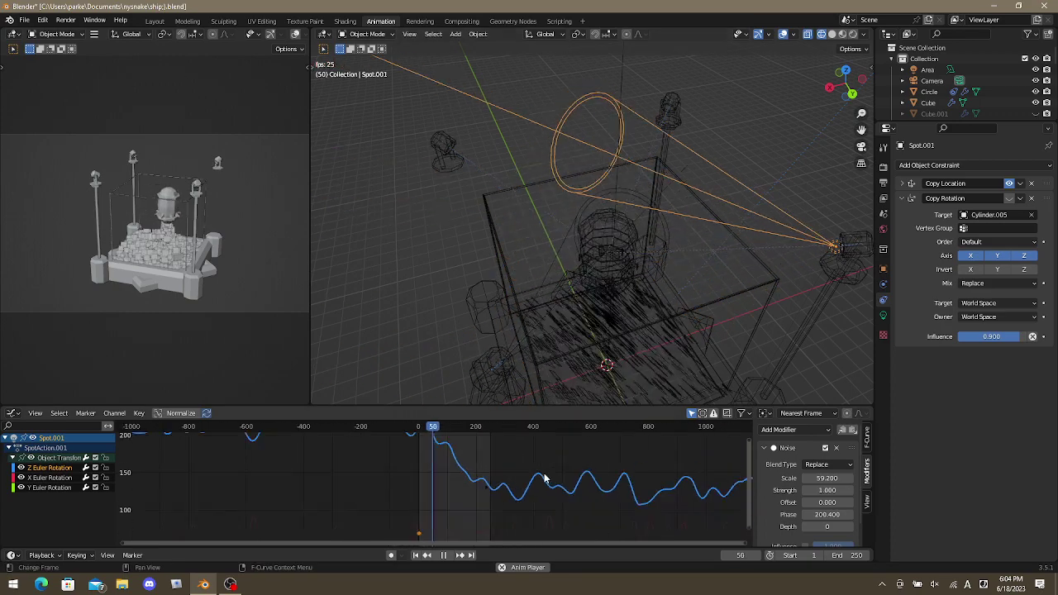
pyautogui.scroll(-2, 537, 472)
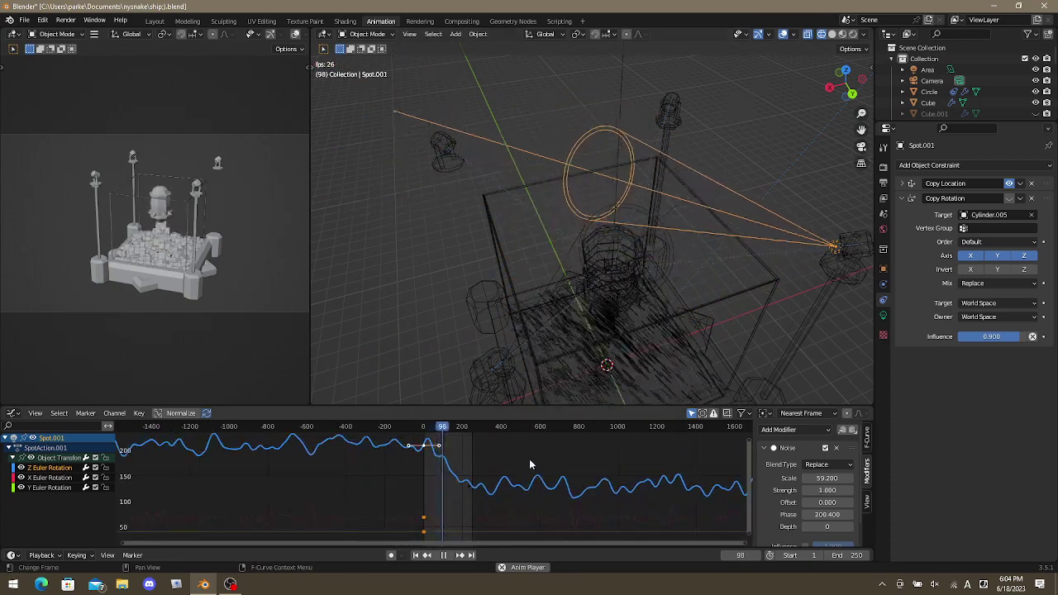
pyautogui.press('space')
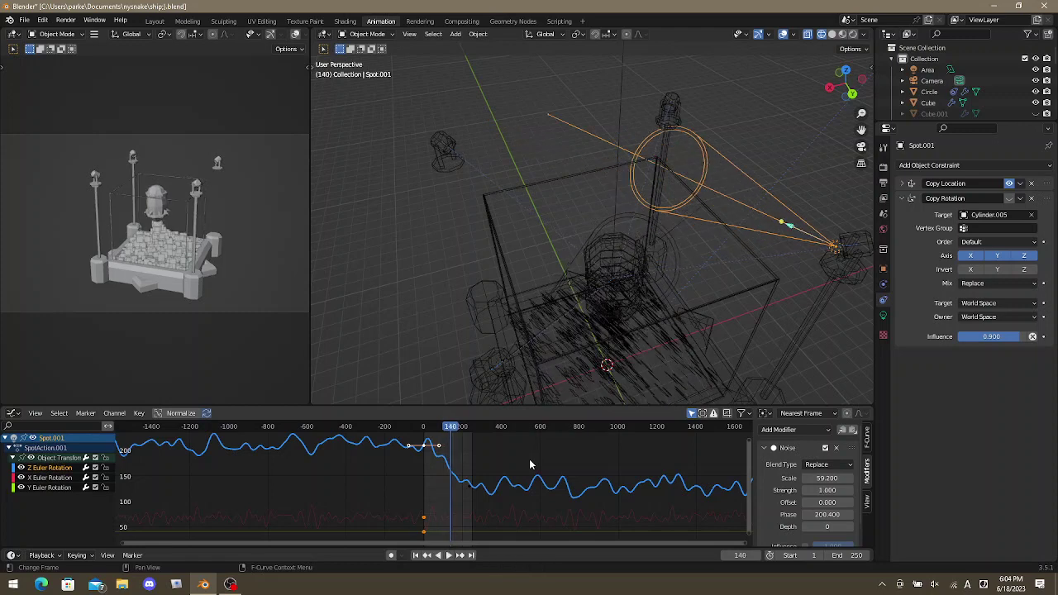
pyautogui.hotkey('ctrl', 'z')
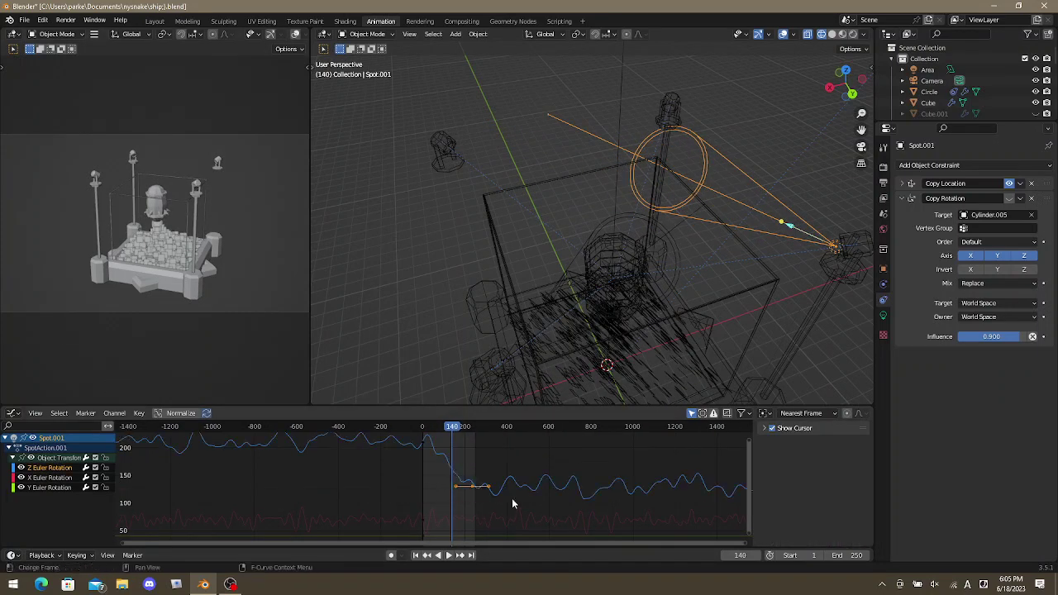
pyautogui.hotkey('ctrl', 'z')
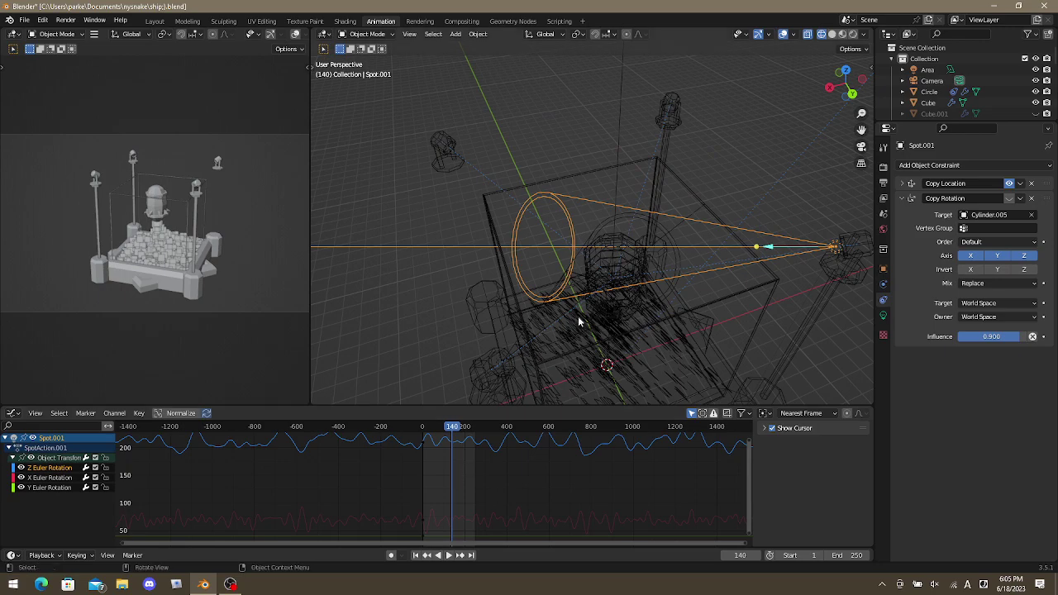
pyautogui.moveTo(579, 322); pyautogui.dragTo(617, 263, button='middle')
pyautogui.moveTo(420, 473); pyautogui.dragTo(437, 493, button='middle')
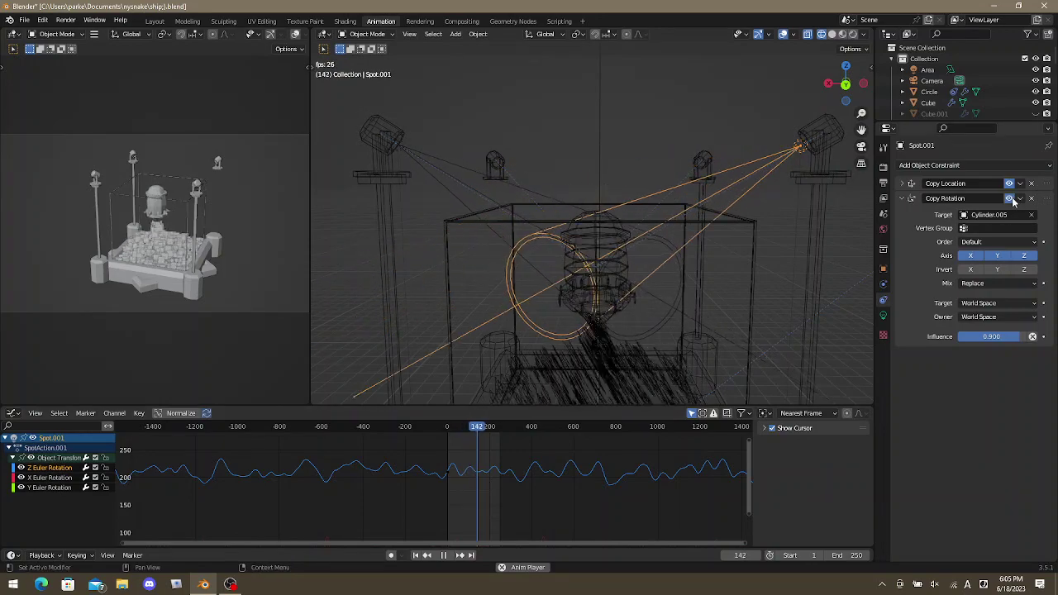
# Collapse the spotlight's Copy Rotation constraint and duplicate the spotlight in place.
pyautogui.click(901, 200)
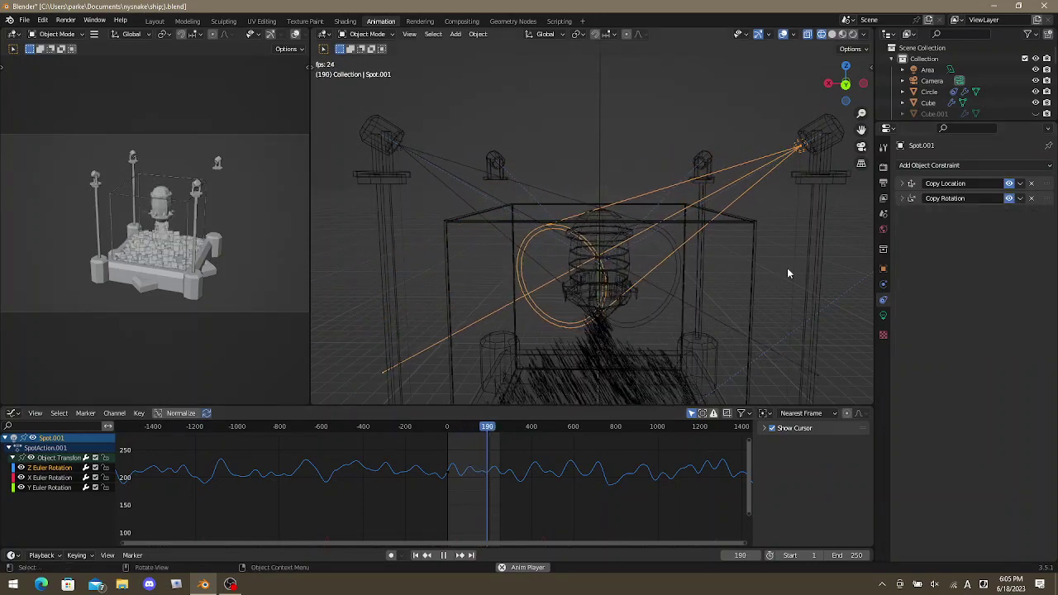
pyautogui.hotkey('shift', 'd')
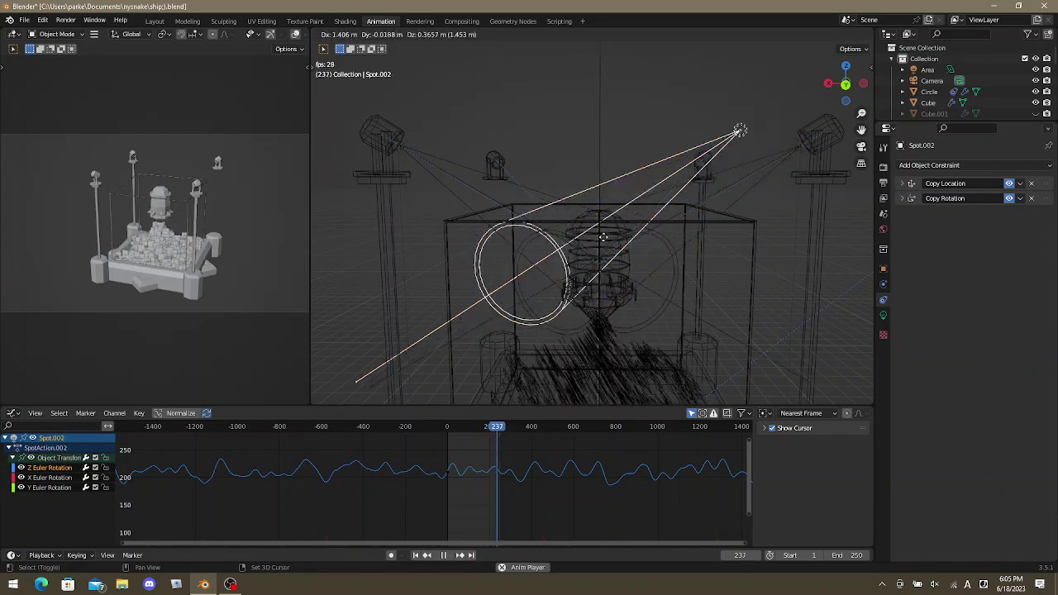
pyautogui.rightClick(699, 248)
# Retarget the new spotlight's Copy Rotation constraint to the lamp head Cylinder.011 and collapse its settings.
pyautogui.click(903, 198)
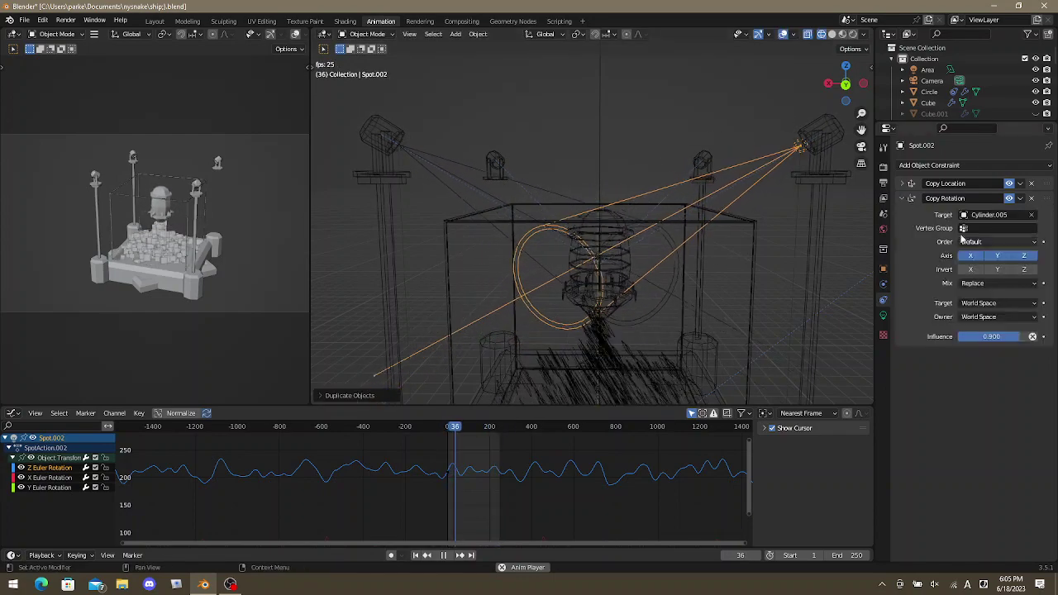
pyautogui.click(993, 215)
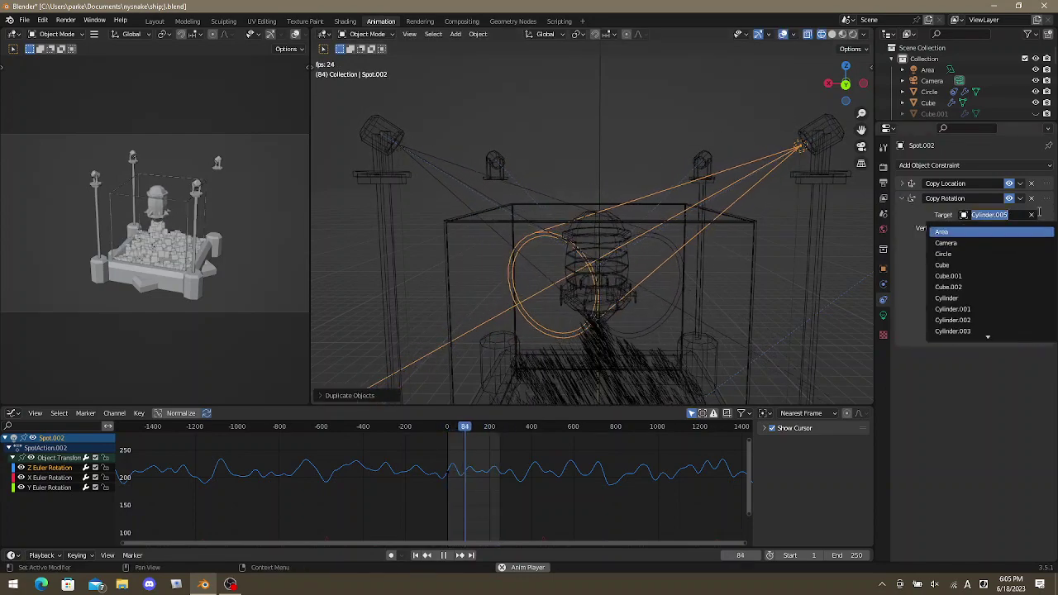
pyautogui.click(1032, 215)
pyautogui.click(1033, 215)
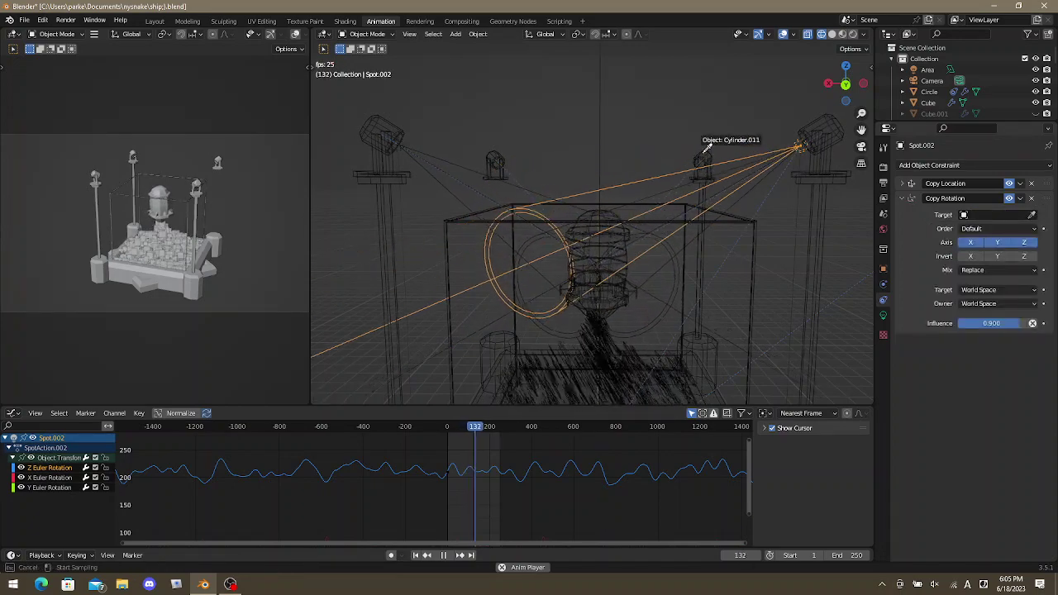
pyautogui.click(802, 146)
pyautogui.moveTo(752, 162); pyautogui.dragTo(790, 214, button='middle')
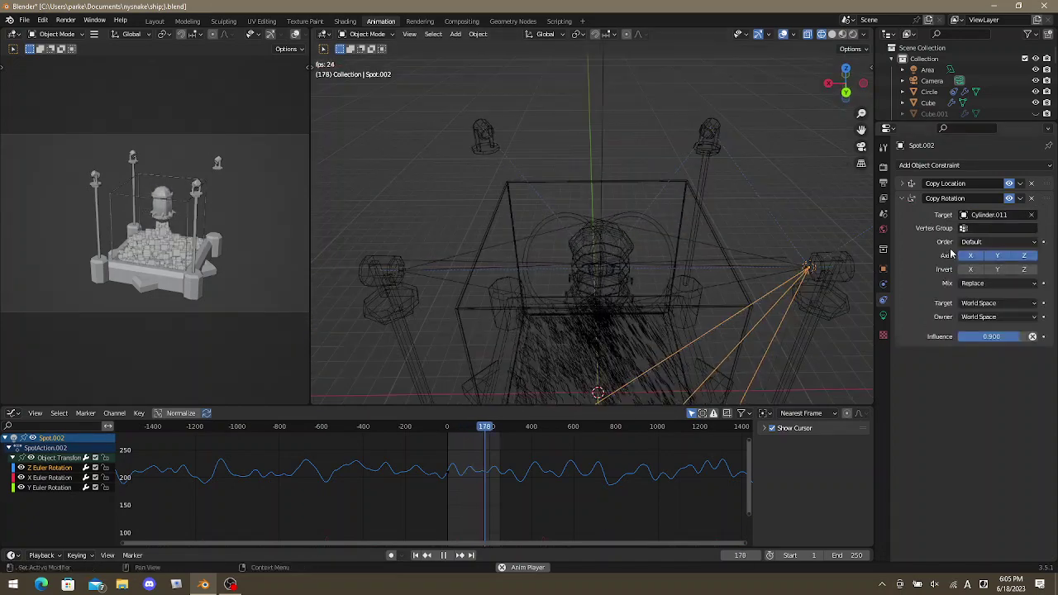
pyautogui.click(910, 198)
# Retarget the new spotlight's Copy Location constraint to Cylinder.011 and turn off its Copy Rotation constraint.
pyautogui.click(911, 184)
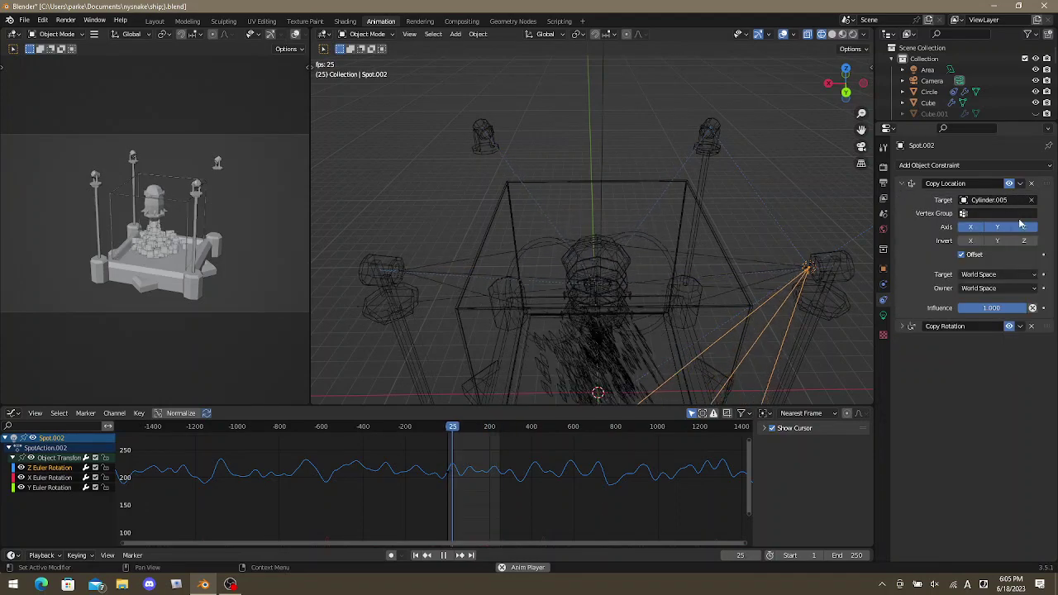
pyautogui.click(1031, 200)
pyautogui.click(1032, 200)
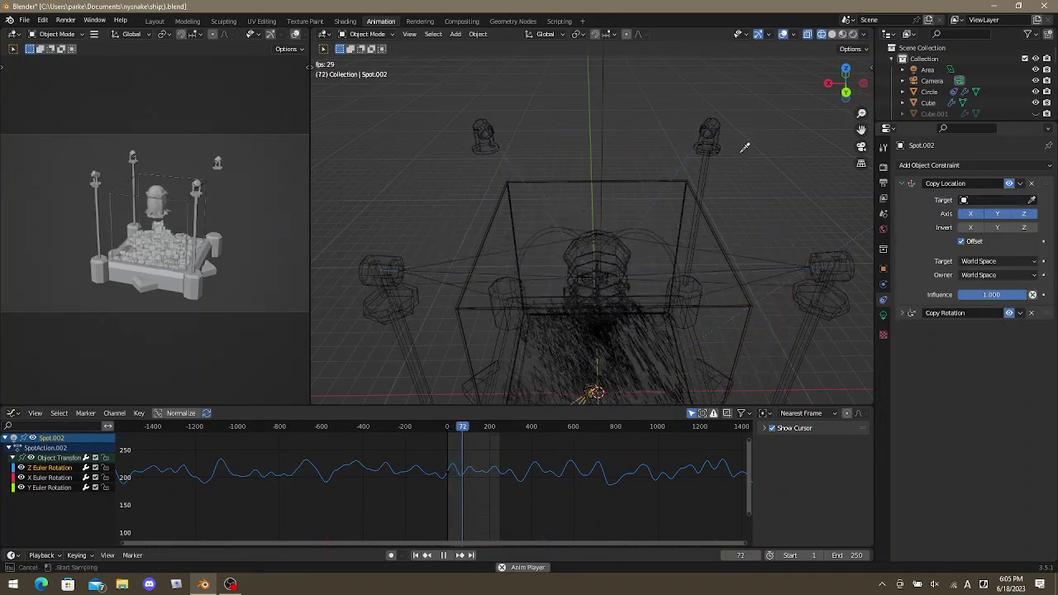
pyautogui.click(708, 121)
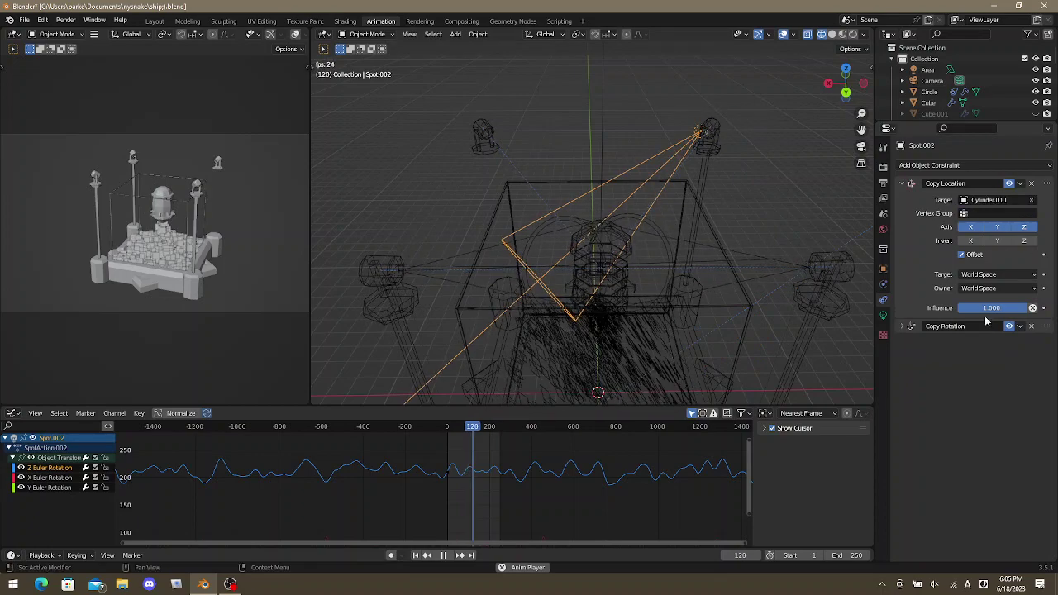
pyautogui.click(1009, 326)
pyautogui.click(910, 184)
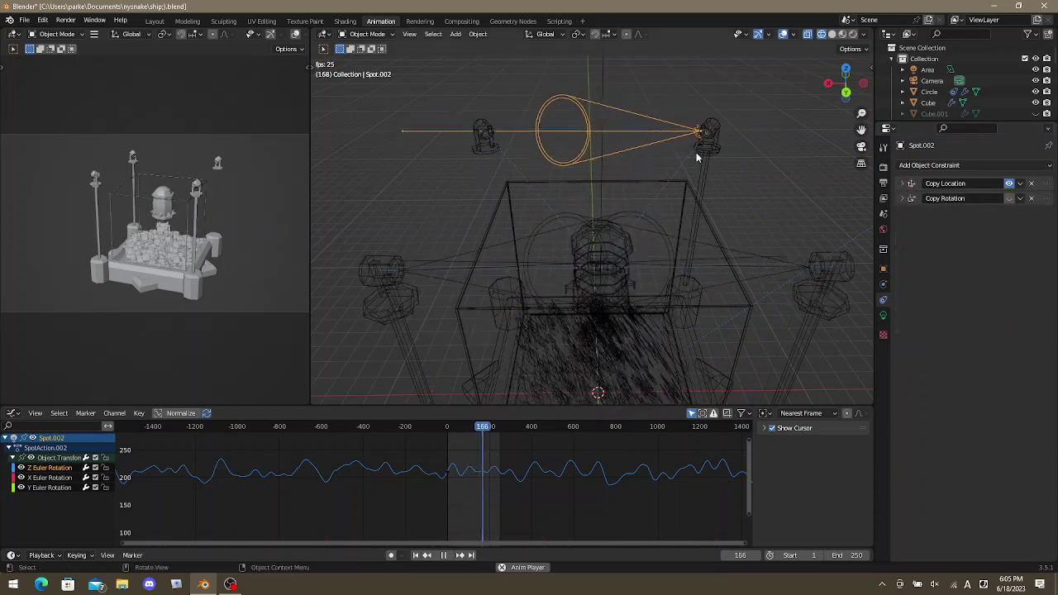
# Move the new spotlight in top view to the rocket-facing end of its lamp head.
pyautogui.press('KP_7')
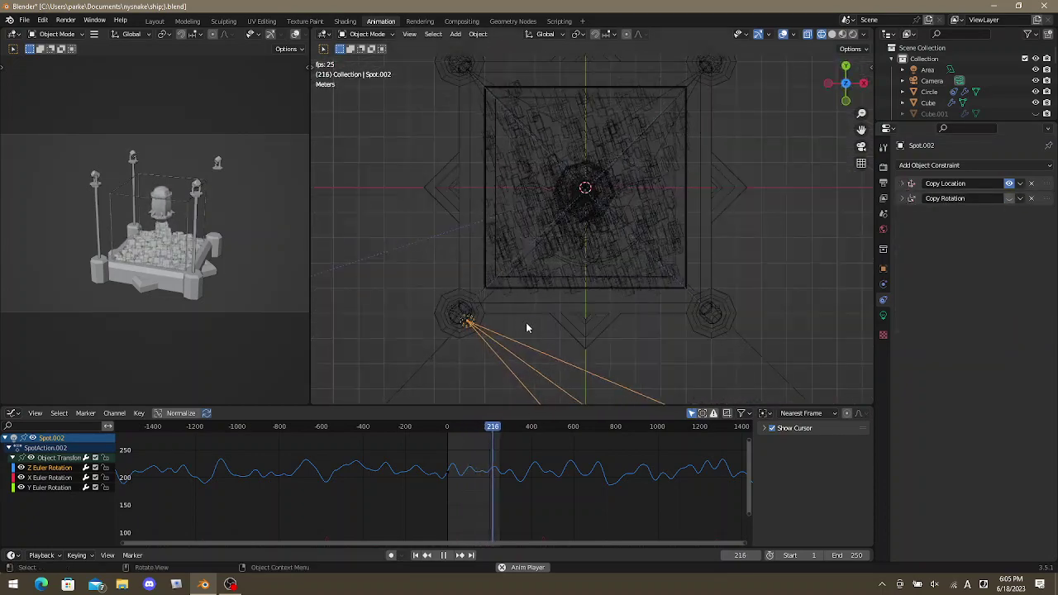
pyautogui.scroll(6, 477, 373)
pyautogui.moveTo(440, 354); pyautogui.dragTo(560, 192, button='middle')
pyautogui.press('KP_7')
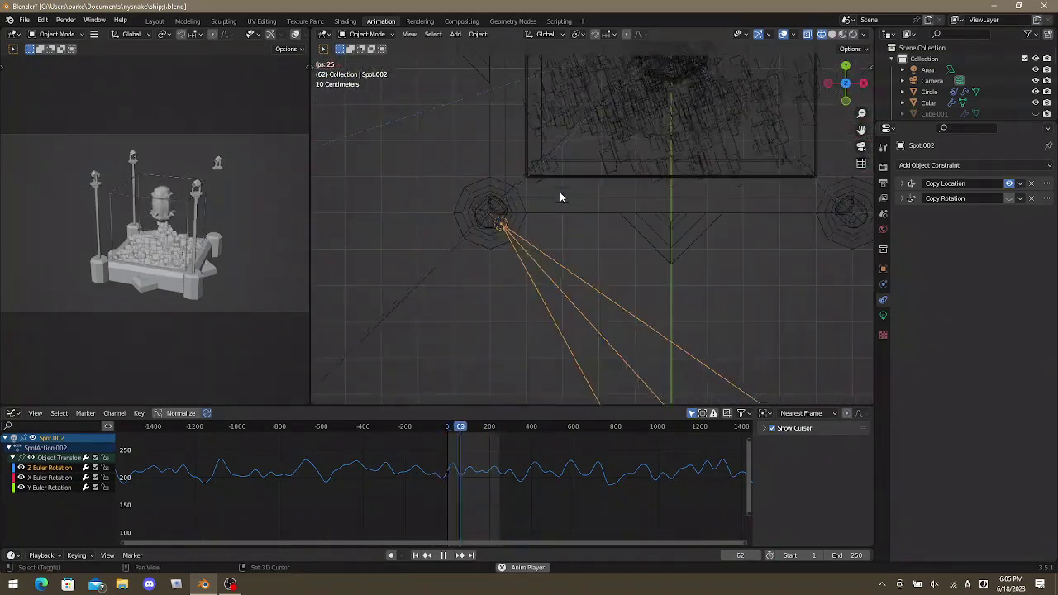
pyautogui.scroll(3, 546, 211)
pyautogui.keyDown('shift'); pyautogui.moveTo(501, 170); pyautogui.dragTo(553, 229, button='middle'); pyautogui.keyUp('shift')
pyautogui.press('g')
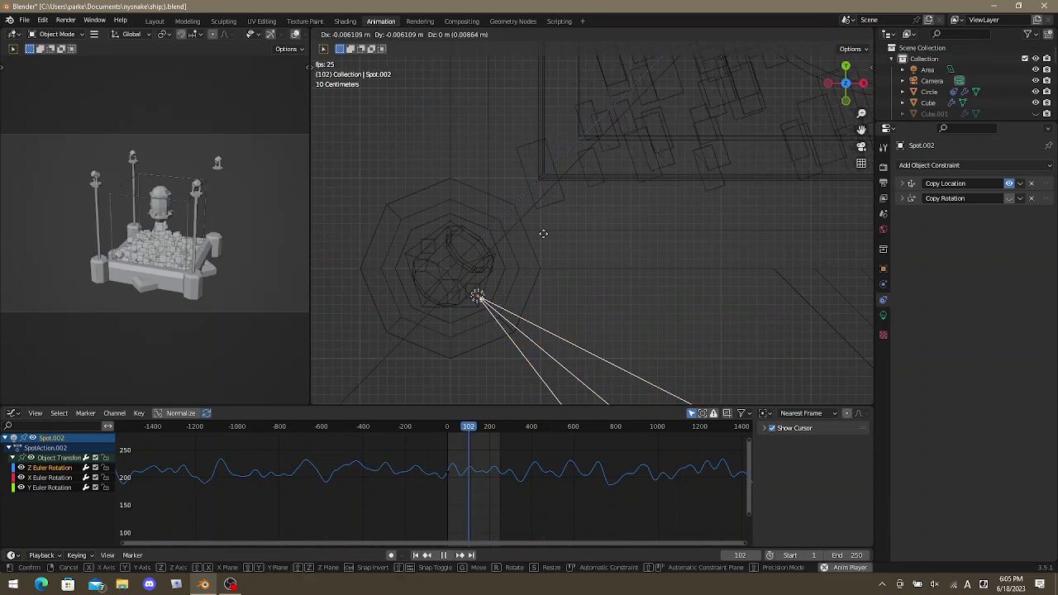
pyautogui.click(542, 181)
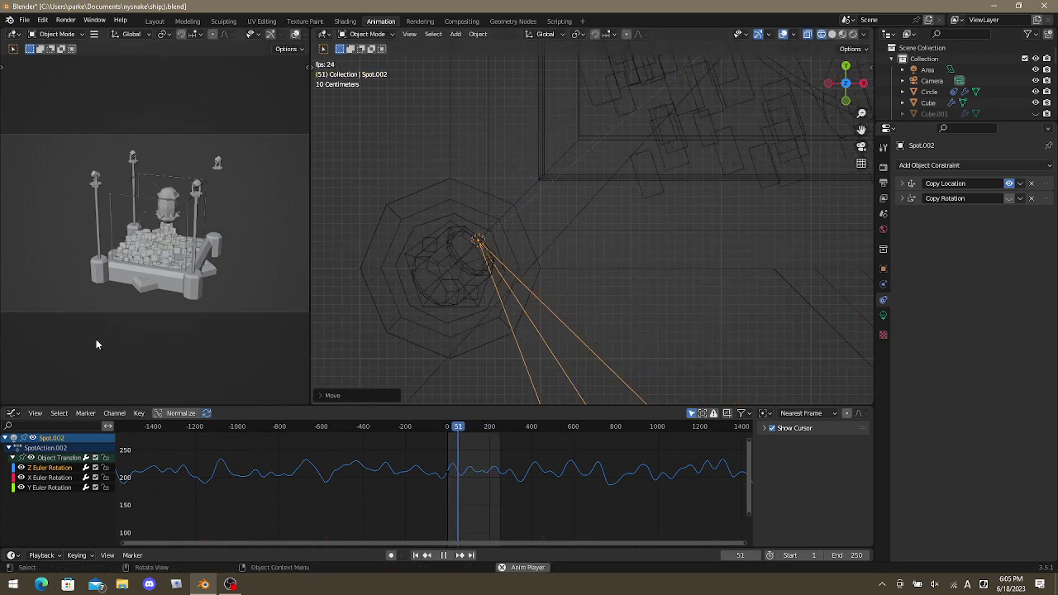
# Switch the camera view to rendered shading.
pyautogui.press('z')
pyautogui.click(132, 224)
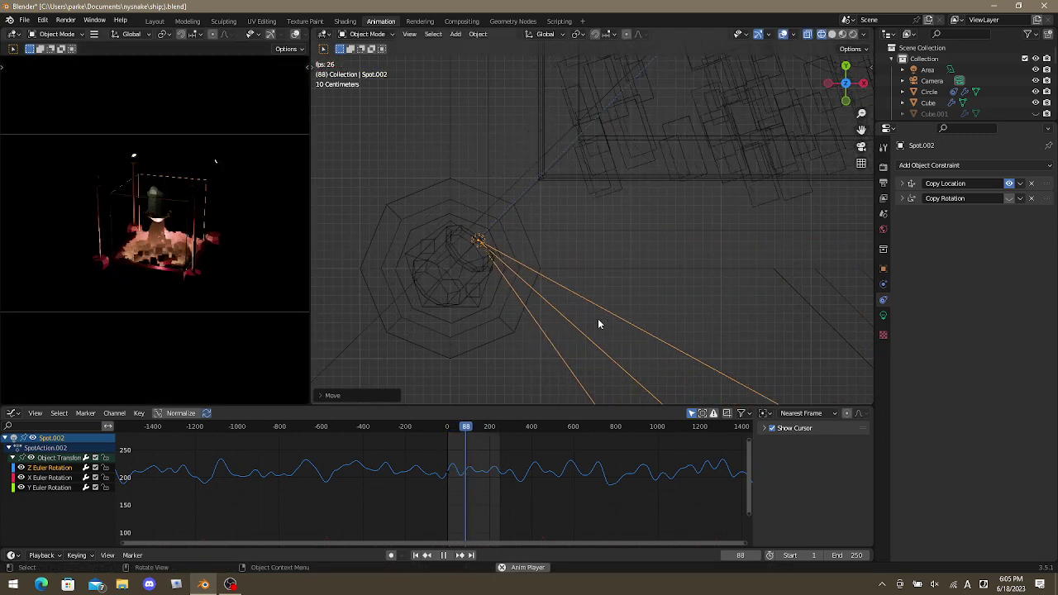
pyautogui.moveTo(597, 319)
pyautogui.mouseDown(button='middle')
pyautogui.moveTo(672, 272)
pyautogui.moveTo(574, 146)
pyautogui.moveTo(524, 151)
pyautogui.mouseUp(button='middle')
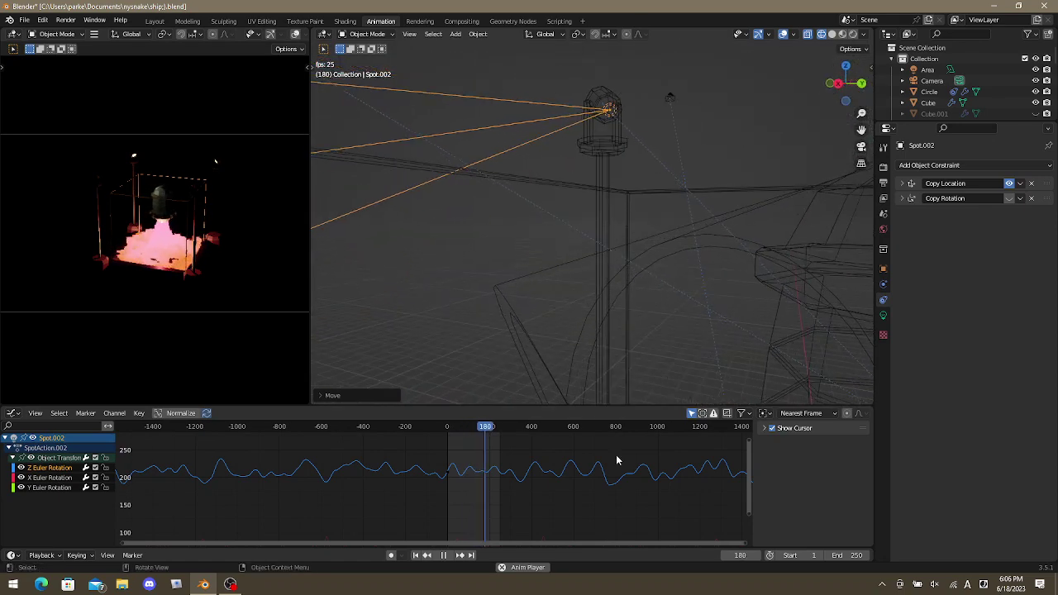
# At frame 1, aim the new spotlight at the rocket and lower it about 0.005 m along the global Z axis.
pyautogui.click(417, 556)
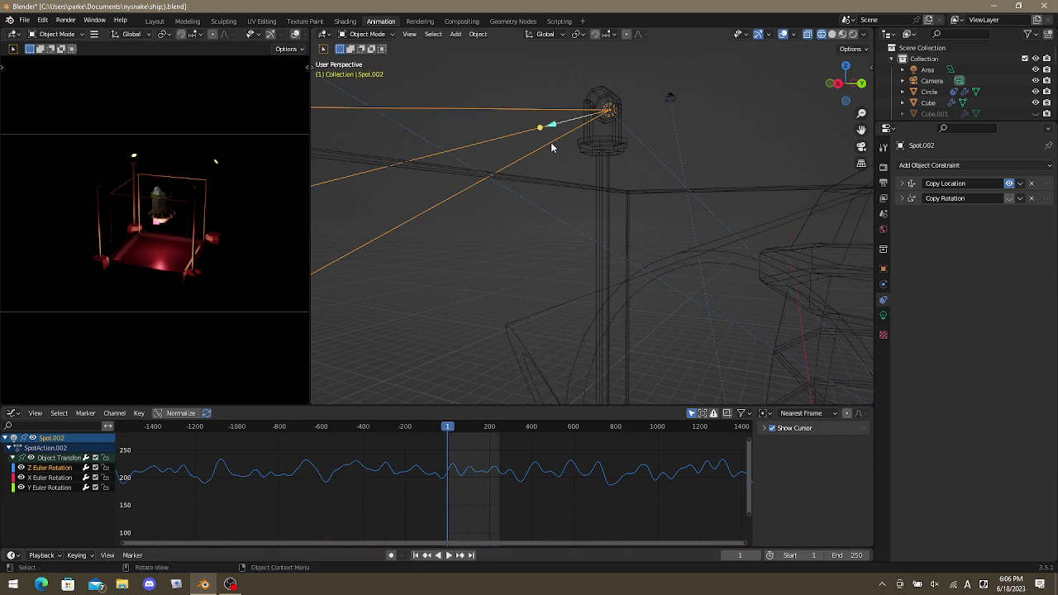
pyautogui.moveTo(556, 166); pyautogui.dragTo(578, 214, button='middle')
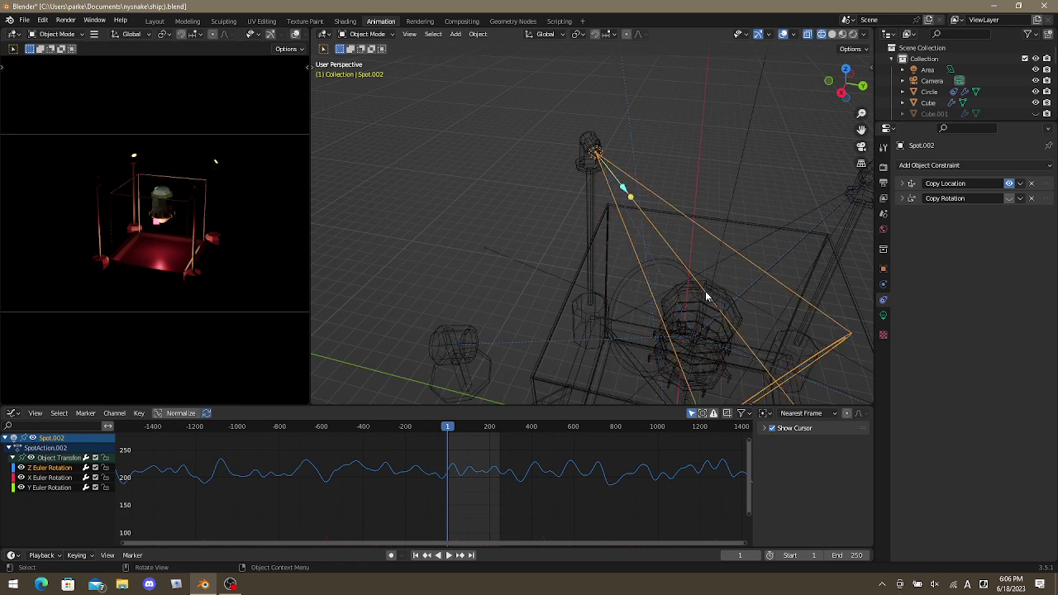
pyautogui.moveTo(630, 213); pyautogui.dragTo(647, 175, button='middle')
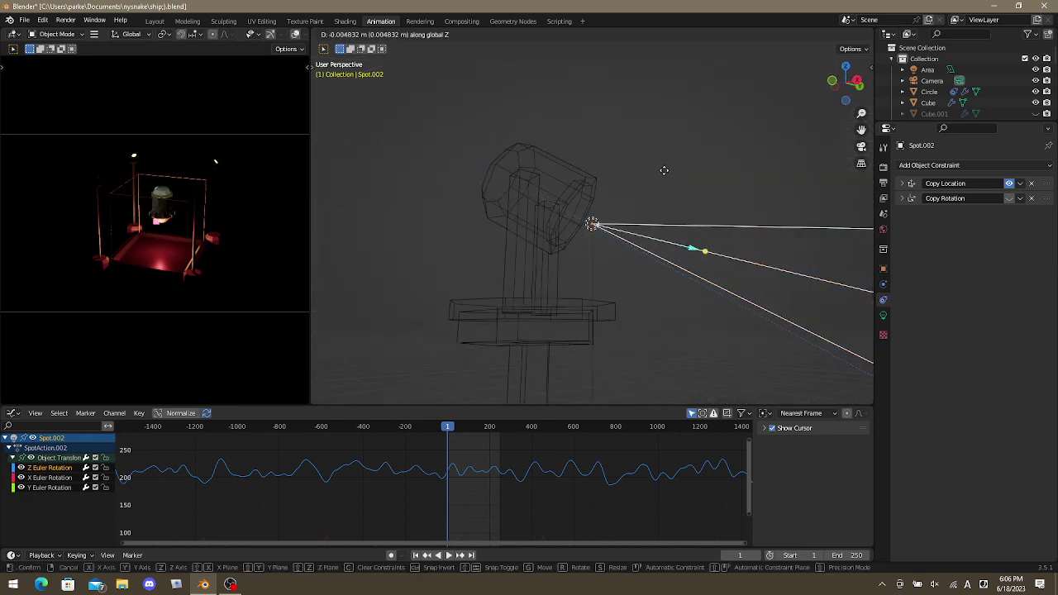
# Insert a Rotation keyframe at frame 1 for the aimed spotlight, then turn its Copy Rotation constraint back on and resume playback.
pyautogui.press('i')
pyautogui.click(471, 372)
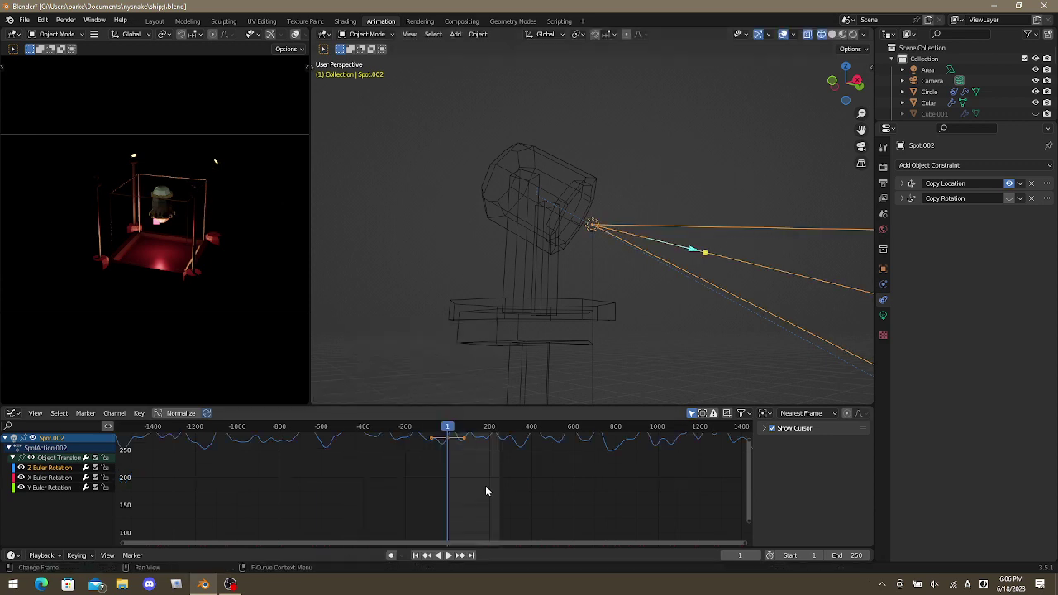
pyautogui.moveTo(495, 485); pyautogui.dragTo(485, 511, button='middle')
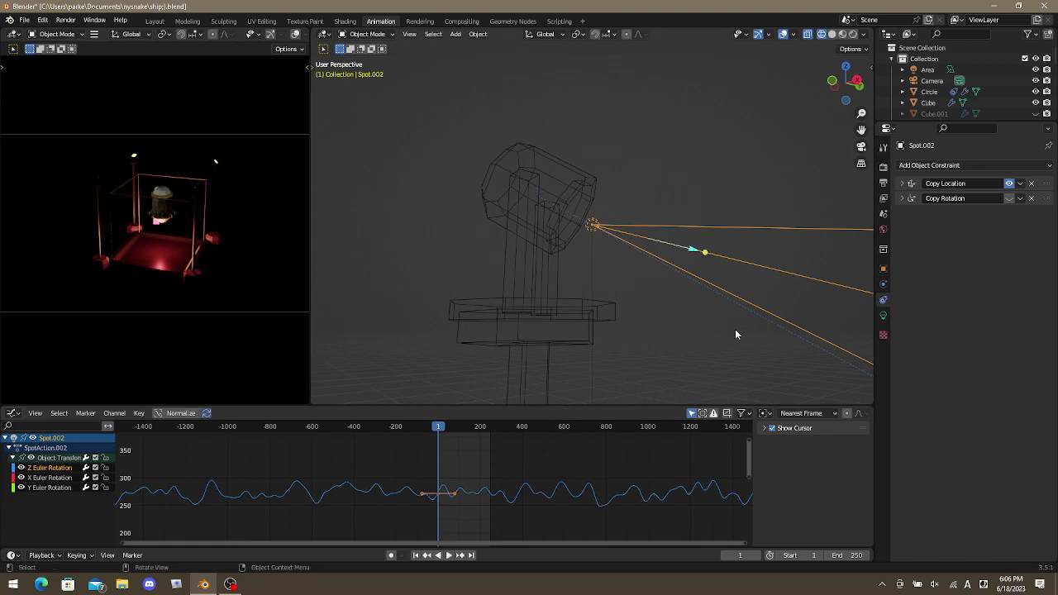
pyautogui.press('space')
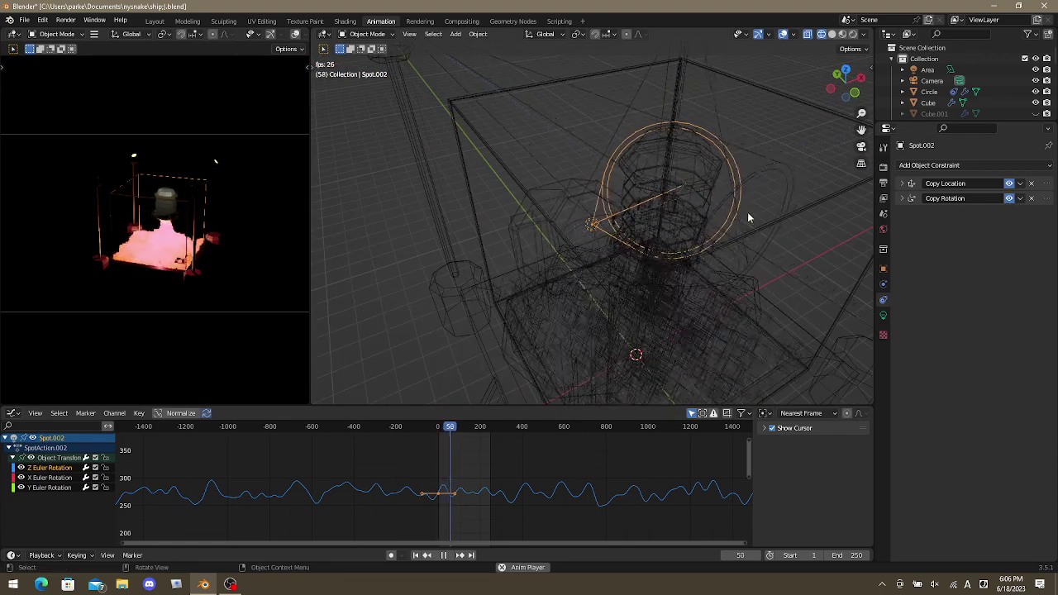
# Switch the working viewport to solid shading and duplicate the aimed spotlight in place for the last lamp.
pyautogui.moveTo(747, 212)
pyautogui.mouseDown(button='middle')
pyautogui.moveTo(720, 242)
pyautogui.moveTo(593, 294)
pyautogui.moveTo(544, 306)
pyautogui.moveTo(607, 269)
pyautogui.moveTo(494, 293)
pyautogui.moveTo(630, 310)
pyautogui.moveTo(484, 218)
pyautogui.moveTo(524, 265)
pyautogui.moveTo(680, 194)
pyautogui.moveTo(631, 237)
pyautogui.moveTo(674, 249)
pyautogui.moveTo(635, 173)
pyautogui.moveTo(638, 213)
pyautogui.moveTo(613, 199)
pyautogui.moveTo(561, 213)
pyautogui.moveTo(589, 236)
pyautogui.mouseUp(button='middle')
pyautogui.press('z')
pyautogui.click(697, 239)
pyautogui.scroll(3, 616, 198)
pyautogui.hotkey('shift', 'd')
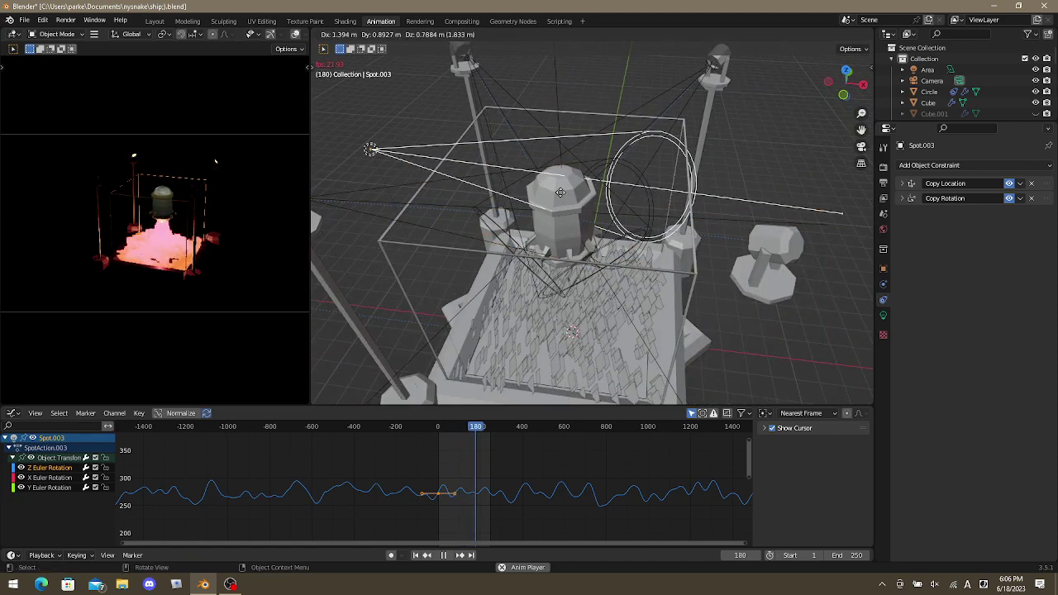
pyautogui.press('Escape')
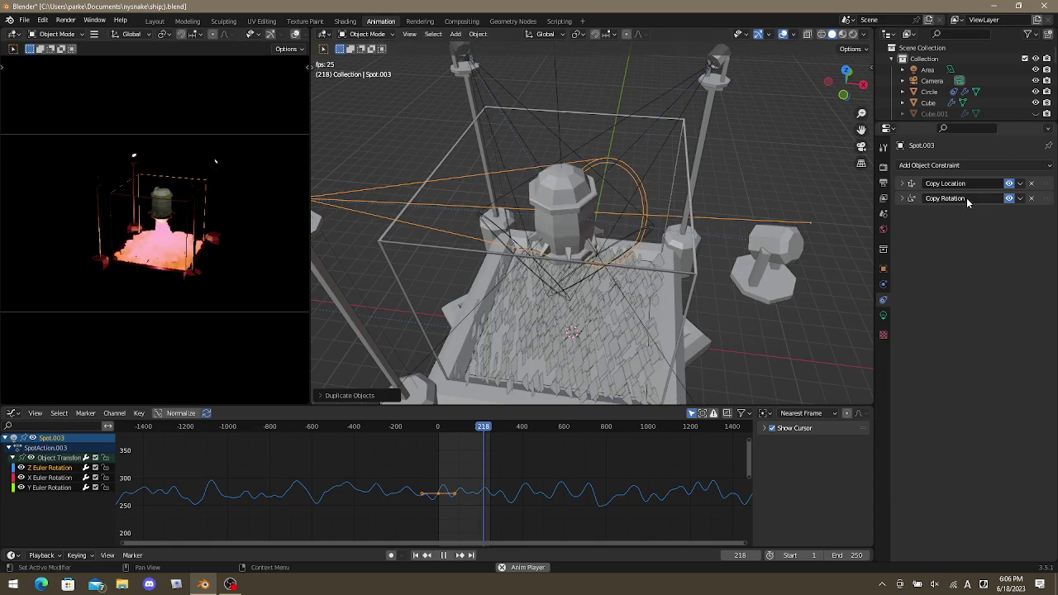
# Retarget the last spotlight copy's Copy Rotation constraint to the lamp head Cylinder.008 and collapse its settings.
pyautogui.click(904, 198)
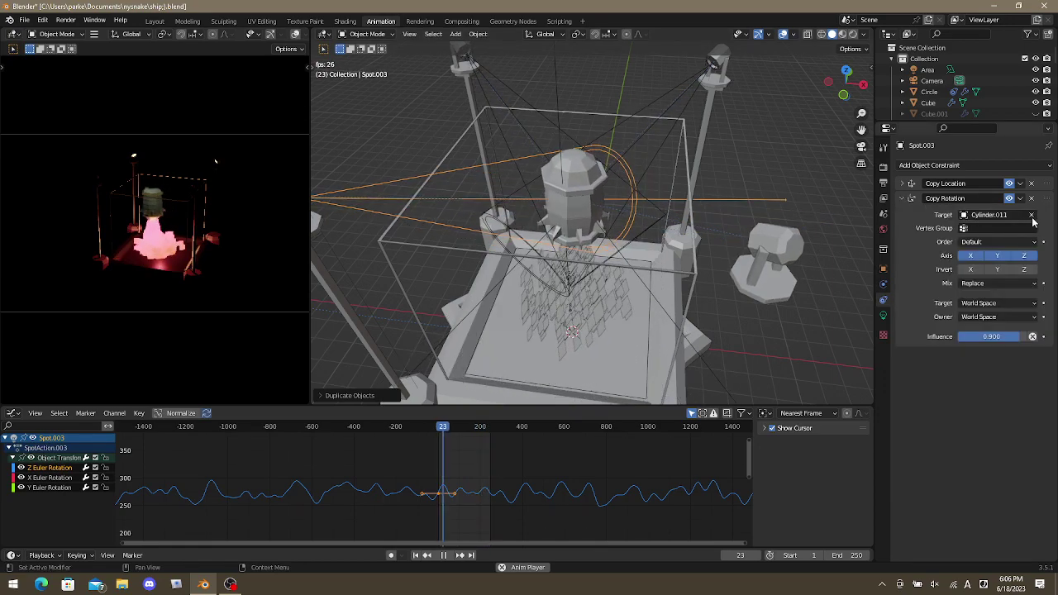
pyautogui.press('e')
pyautogui.click(787, 240)
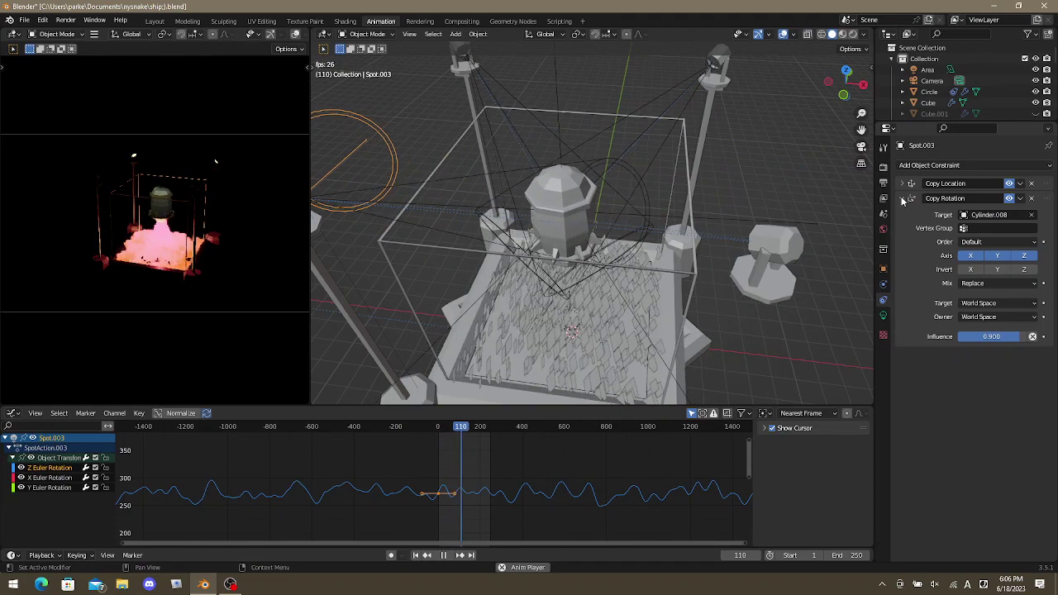
pyautogui.click(903, 200)
# Turn off the last spotlight copy's Copy Rotation constraint and retarget its Copy Location constraint to Cylinder.008.
pyautogui.click(1020, 198)
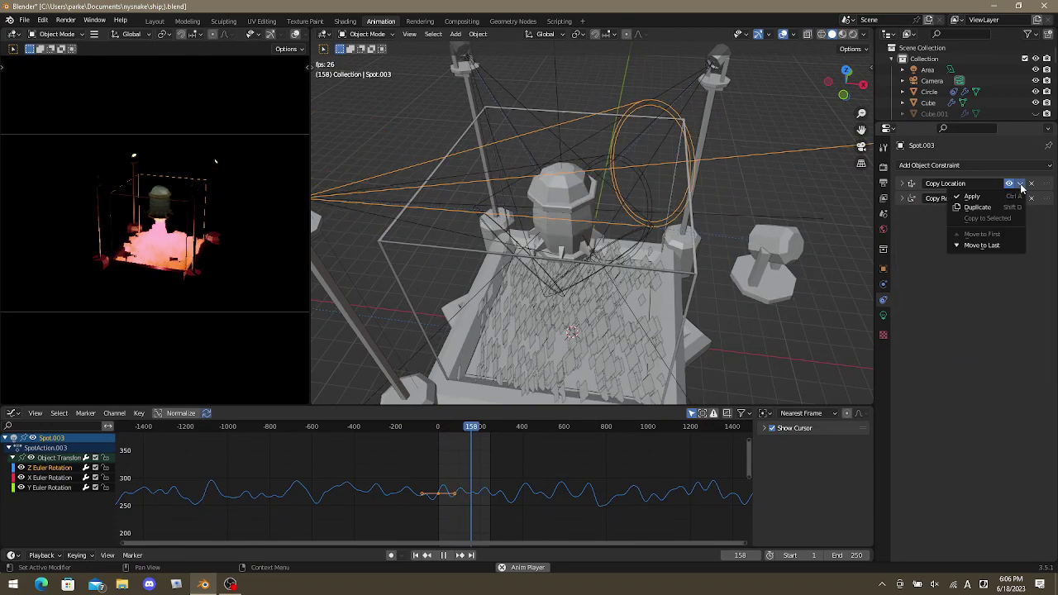
pyautogui.click(902, 184)
pyautogui.click(1032, 200)
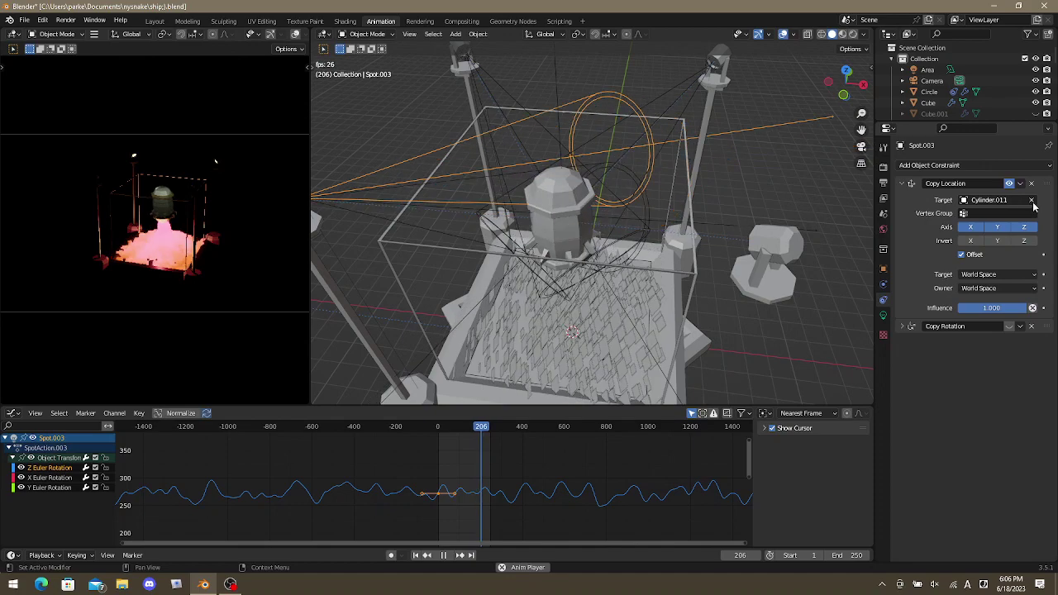
pyautogui.click(792, 241)
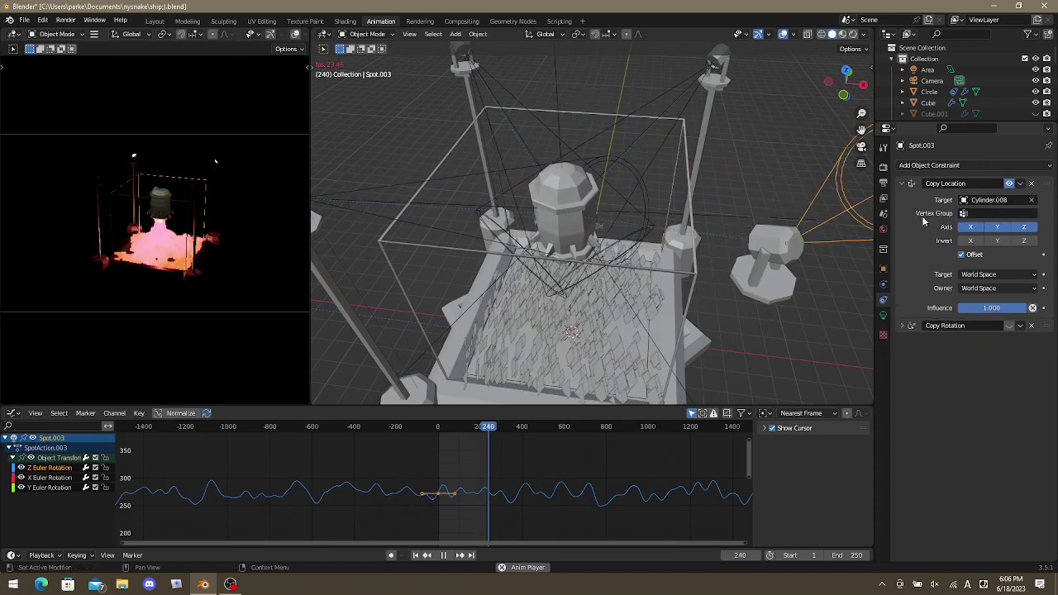
pyautogui.click(901, 183)
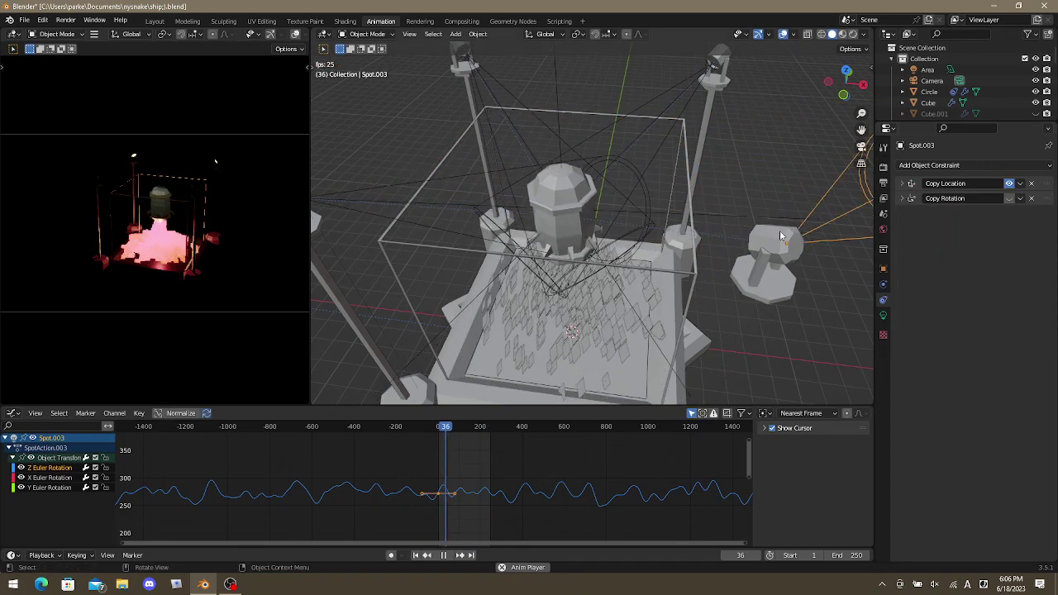
# At frame 1, move the last spotlight copy to the rocket-facing end of its lamp head and aim it toward the rocket.
pyautogui.click(439, 538)
pyautogui.scroll(-5, 763, 312)
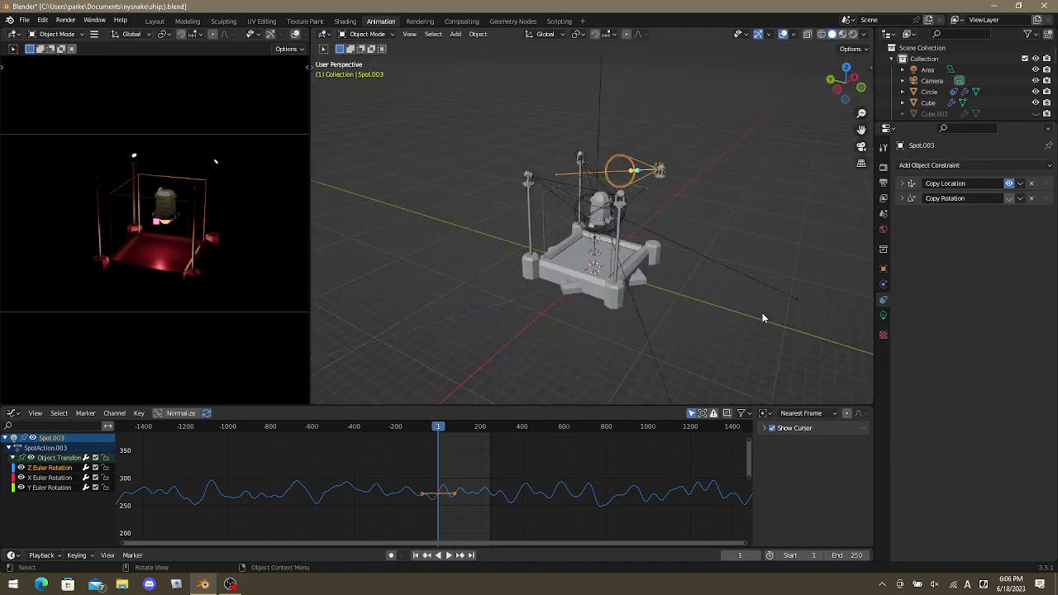
pyautogui.scroll(8, 763, 313)
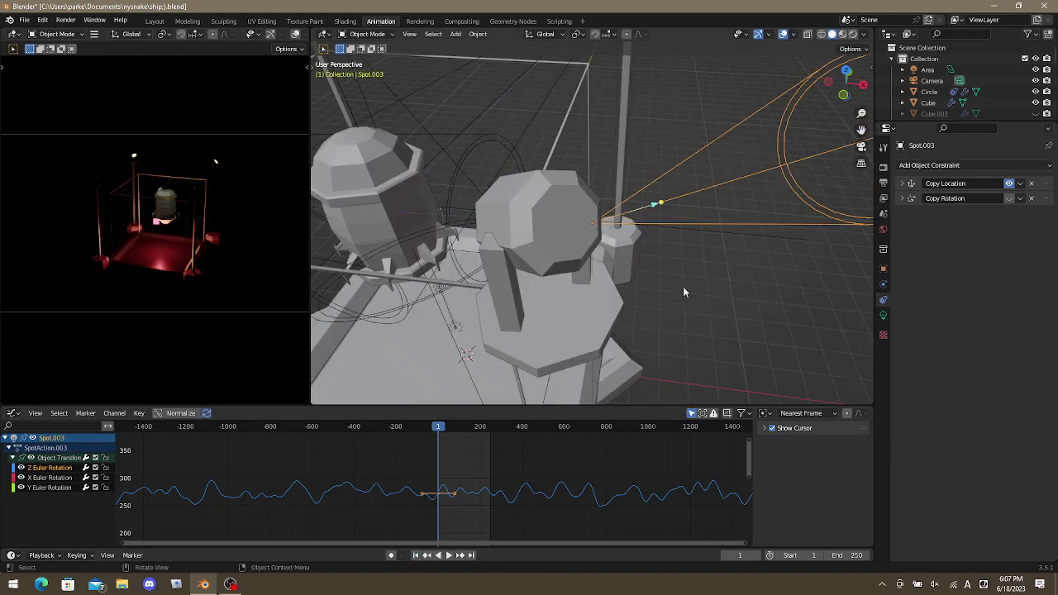
pyautogui.press('KP_7')
pyautogui.press('g')
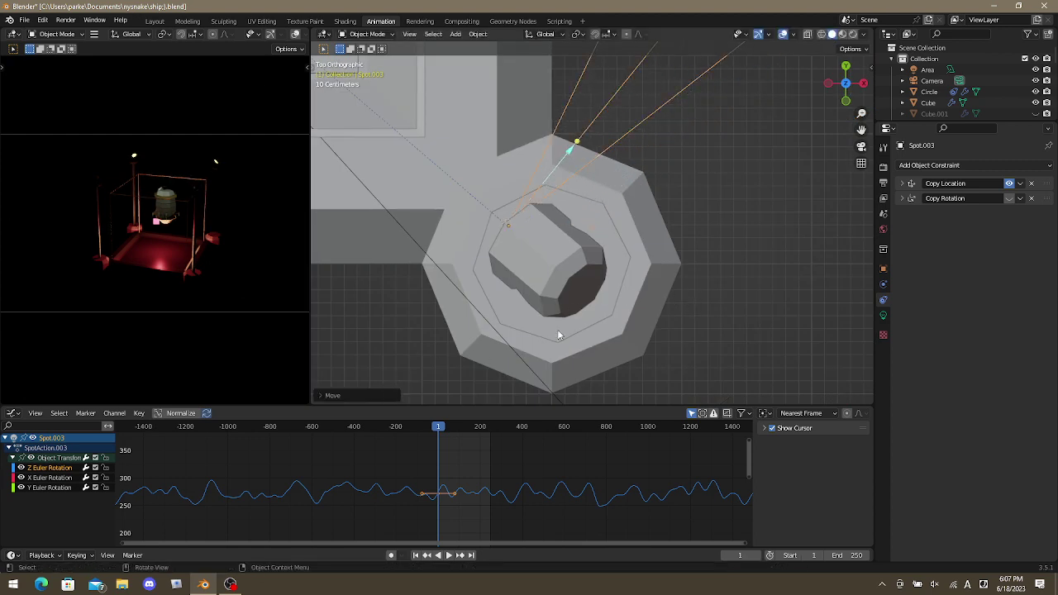
pyautogui.scroll(-7, 612, 160)
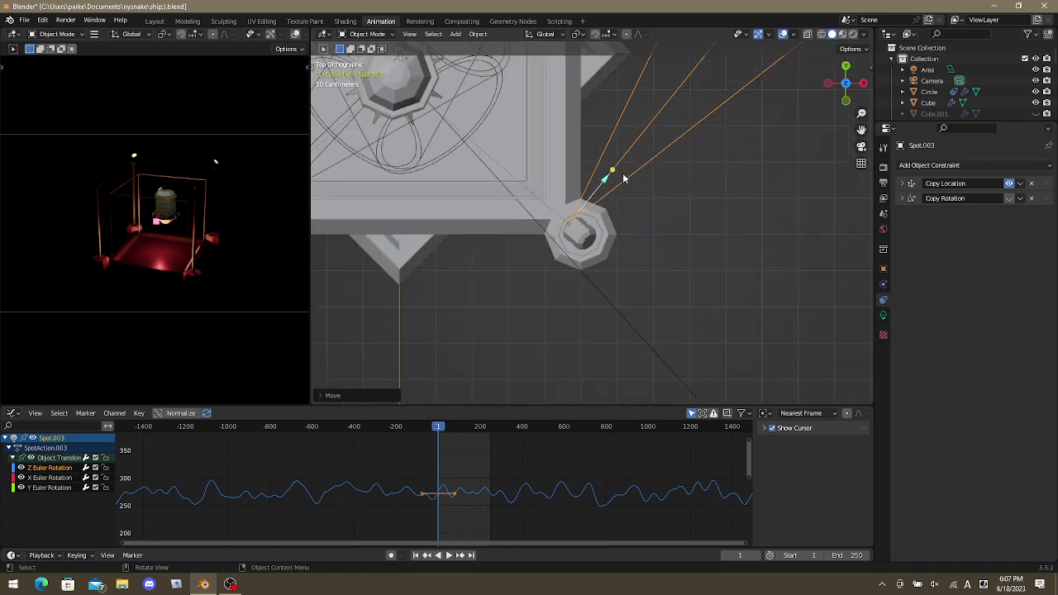
pyautogui.moveTo(398, 77); pyautogui.dragTo(497, 115, button='middle')
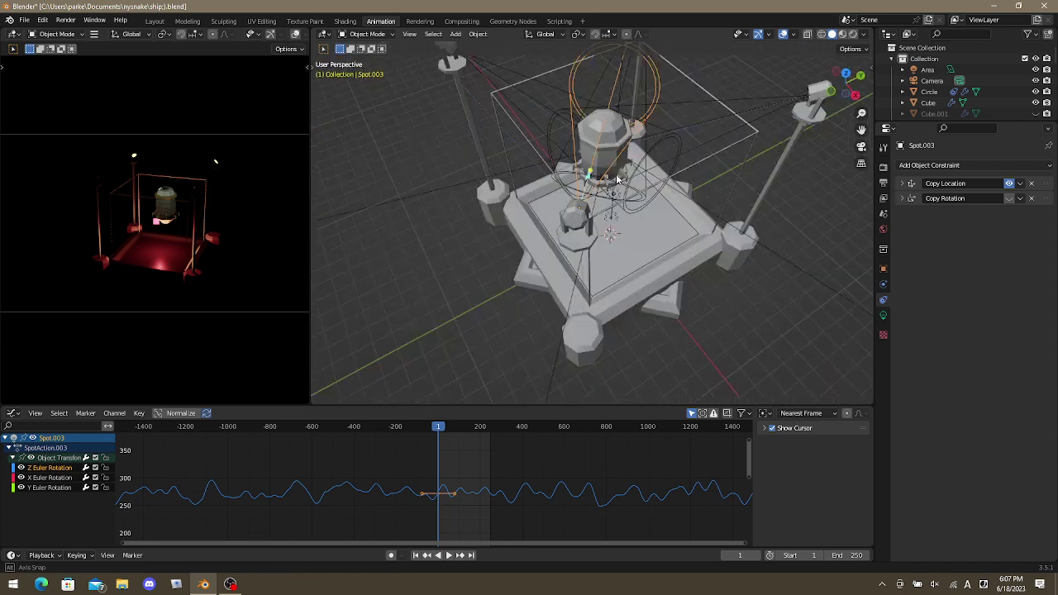
# Move the last spotlight copy along the global X axis closer to the open end of its lamp head.
pyautogui.press('KP_Decimal')
pyautogui.moveTo(571, 127); pyautogui.dragTo(647, 209, button='middle')
pyautogui.scroll(5, 661, 192)
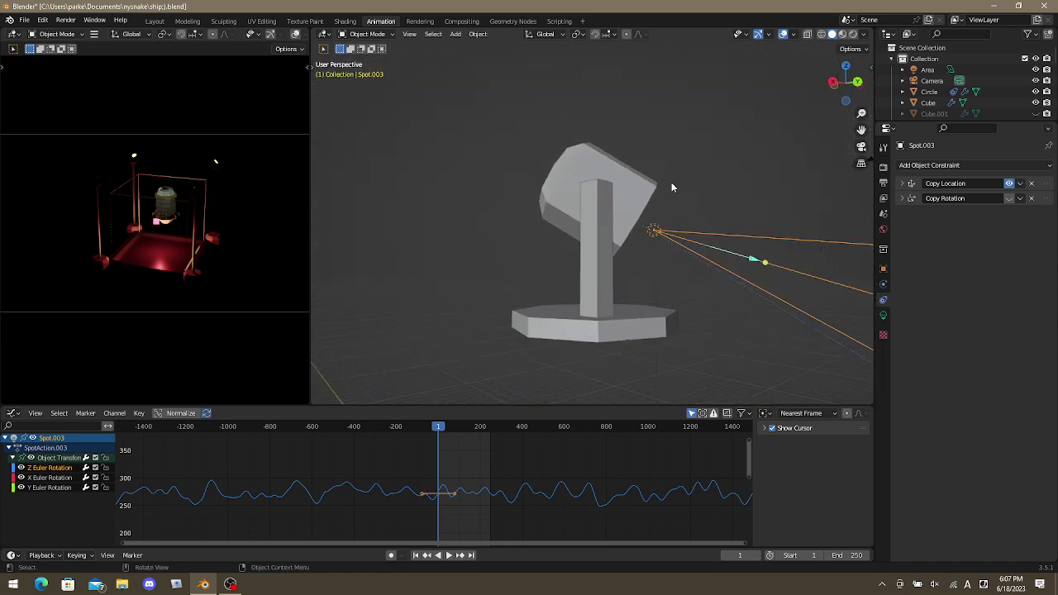
pyautogui.press('g')
pyautogui.press('x')
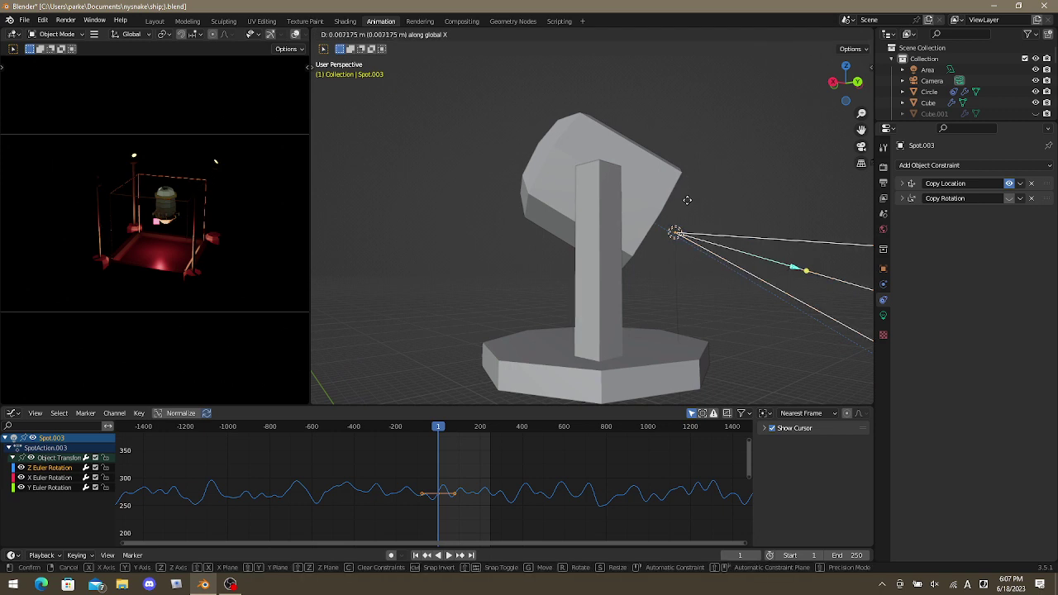
pyautogui.click(651, 245)
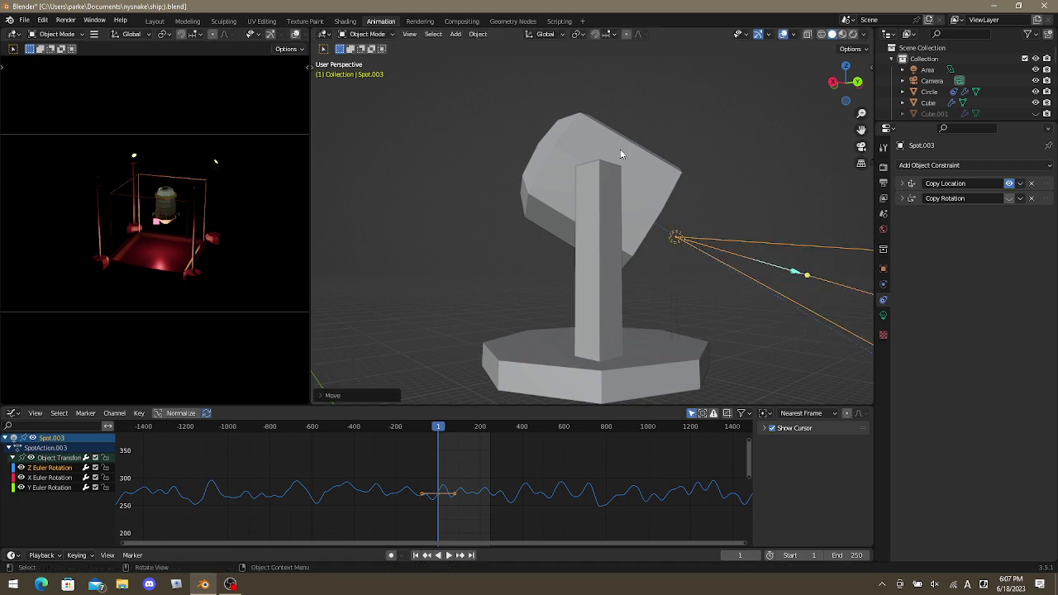
# Try the last spotlight copy with its Copy Rotation constraint turned on during animation playback.
pyautogui.scroll(-8, 620, 149)
pyautogui.moveTo(620, 149); pyautogui.dragTo(824, 240, button='middle')
pyautogui.click(1009, 198)
pyautogui.press('space')
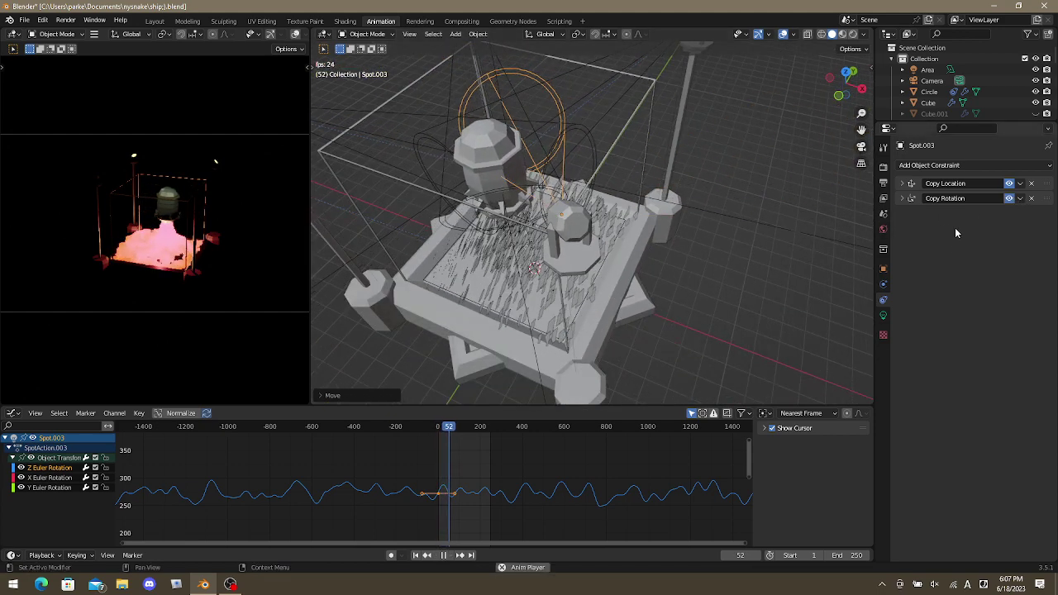
pyautogui.press('space')
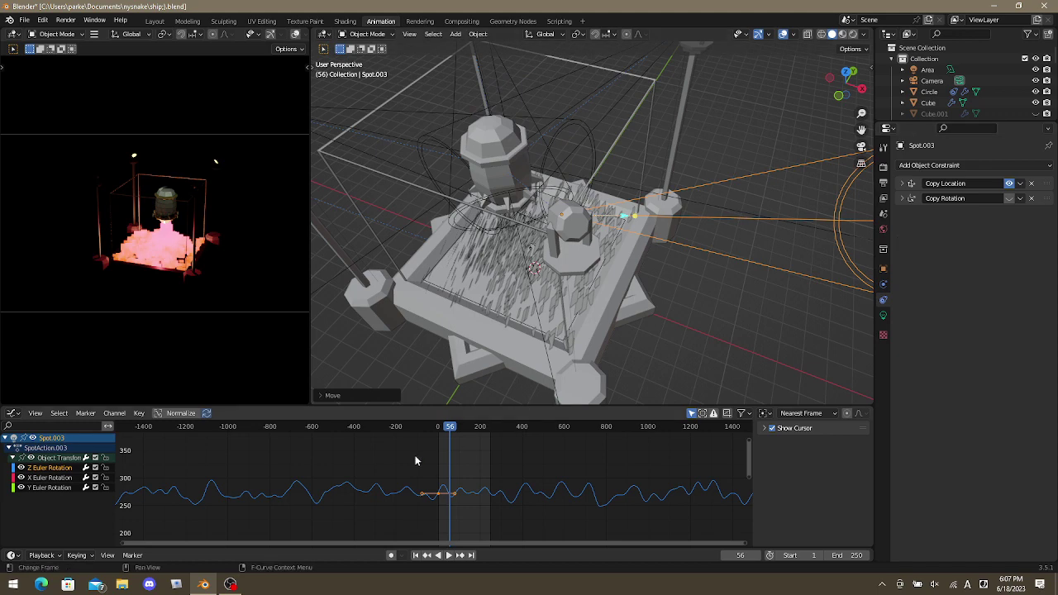
# At frame 1, aim the last spotlight copy toward the rocket and insert a Rotation keyframe.
pyautogui.click(416, 555)
pyautogui.moveTo(629, 248); pyautogui.dragTo(584, 183, button='middle')
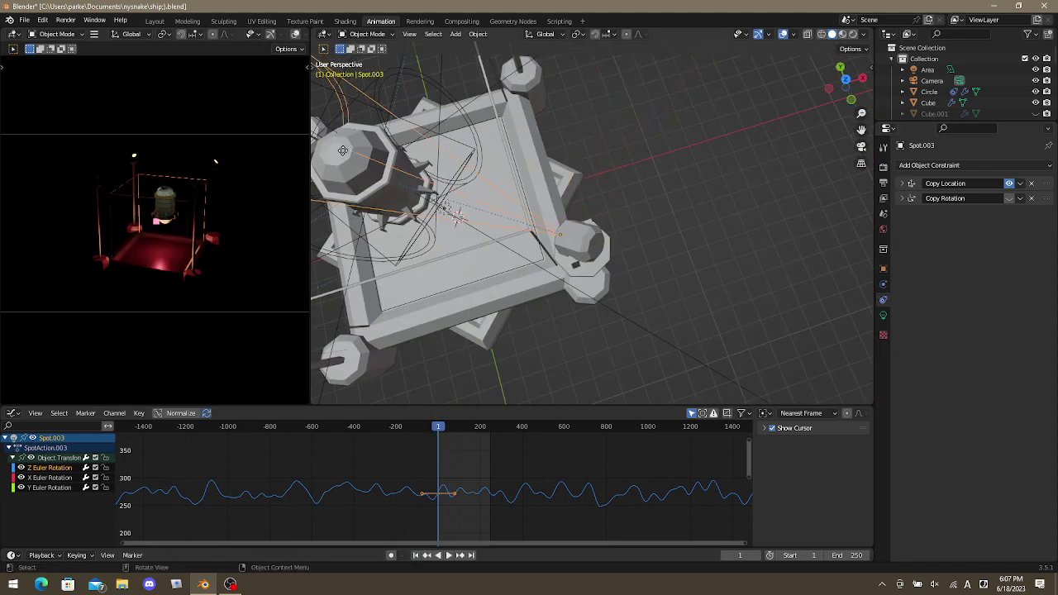
pyautogui.press('i')
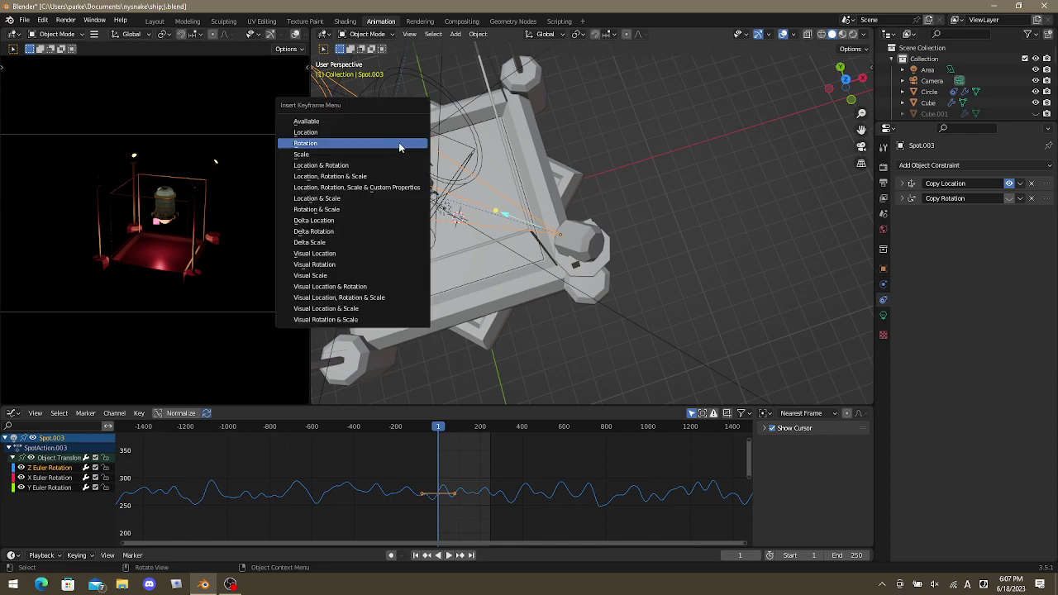
pyautogui.click(400, 146)
# Turn the last spotlight copy's Copy Rotation constraint on while the animation plays, and save the file.
pyautogui.press('space')
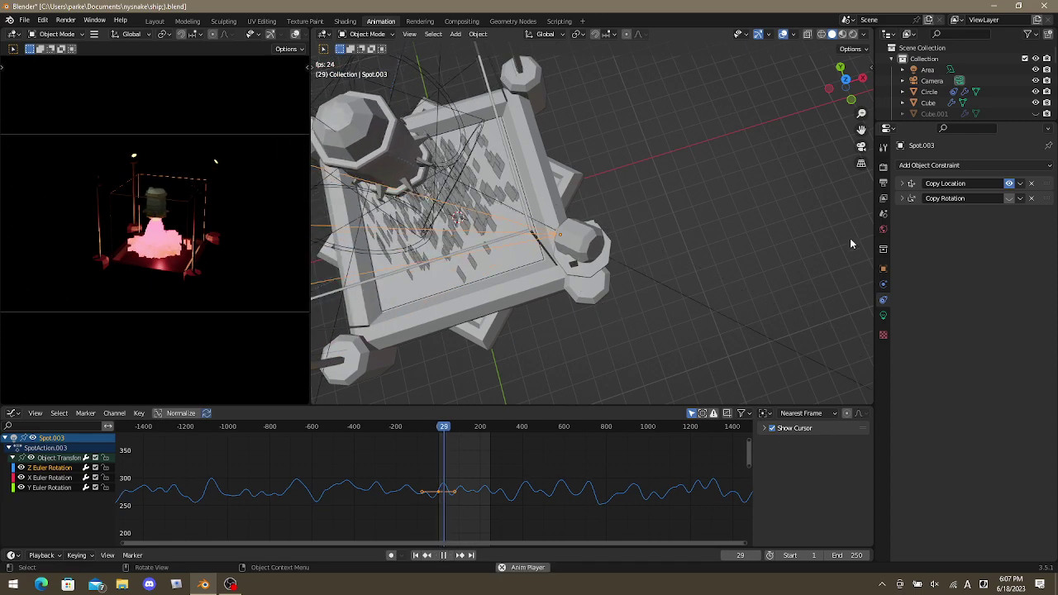
pyautogui.moveTo(850, 244); pyautogui.dragTo(814, 225, button='middle')
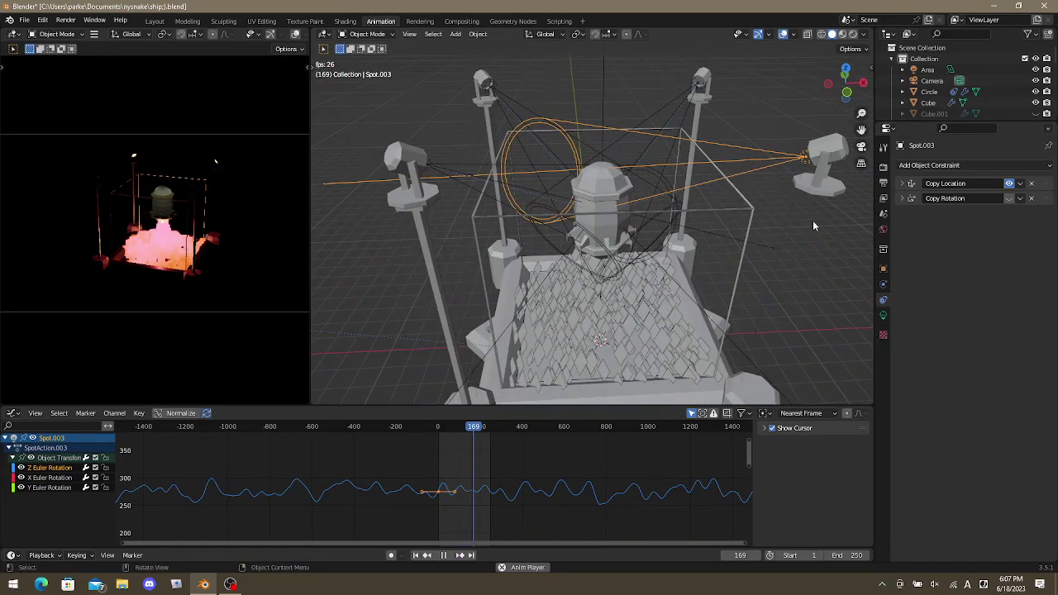
pyautogui.click(1009, 199)
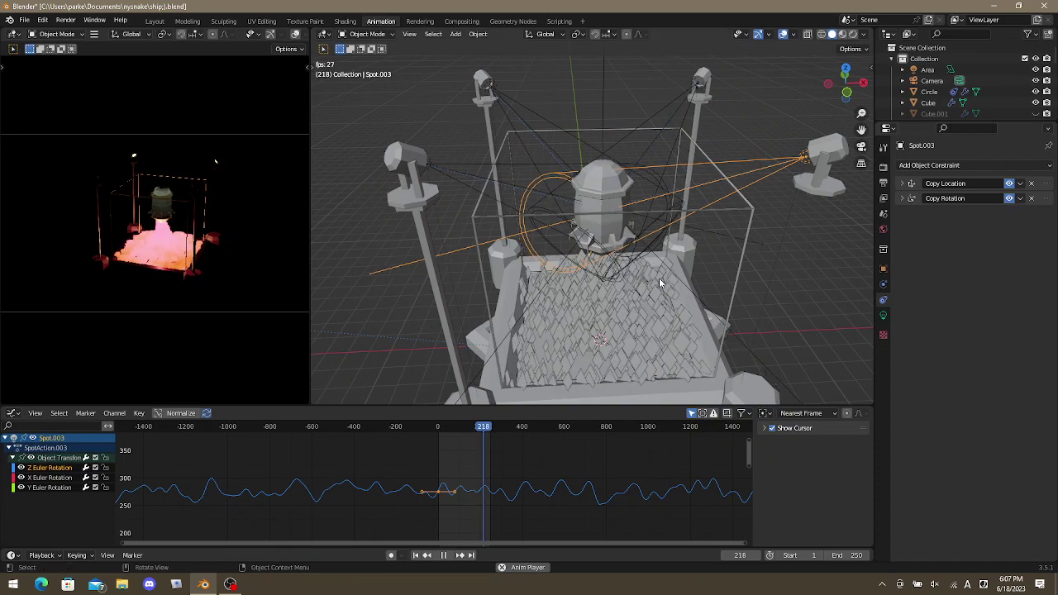
pyautogui.moveTo(660, 283); pyautogui.dragTo(580, 206, button='middle')
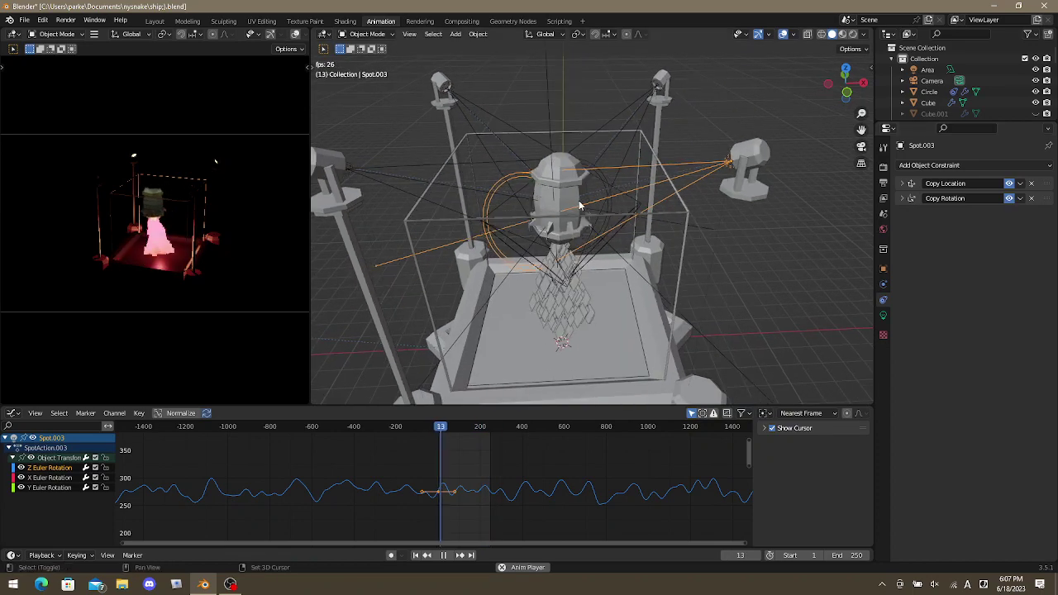
pyautogui.hotkey('ctrl', 's')
pyautogui.hotkey('alt', 'a')
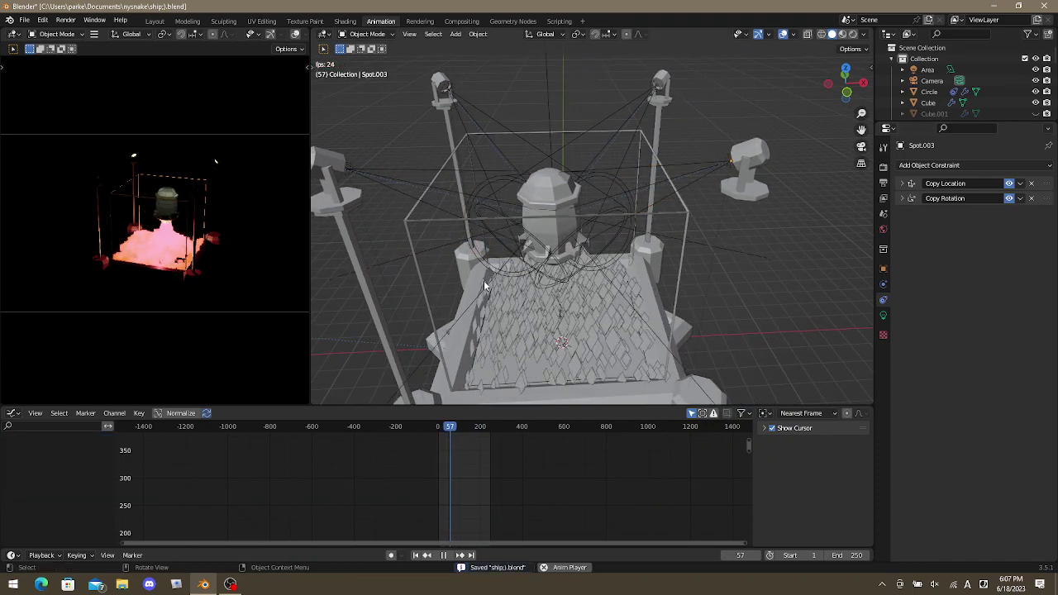
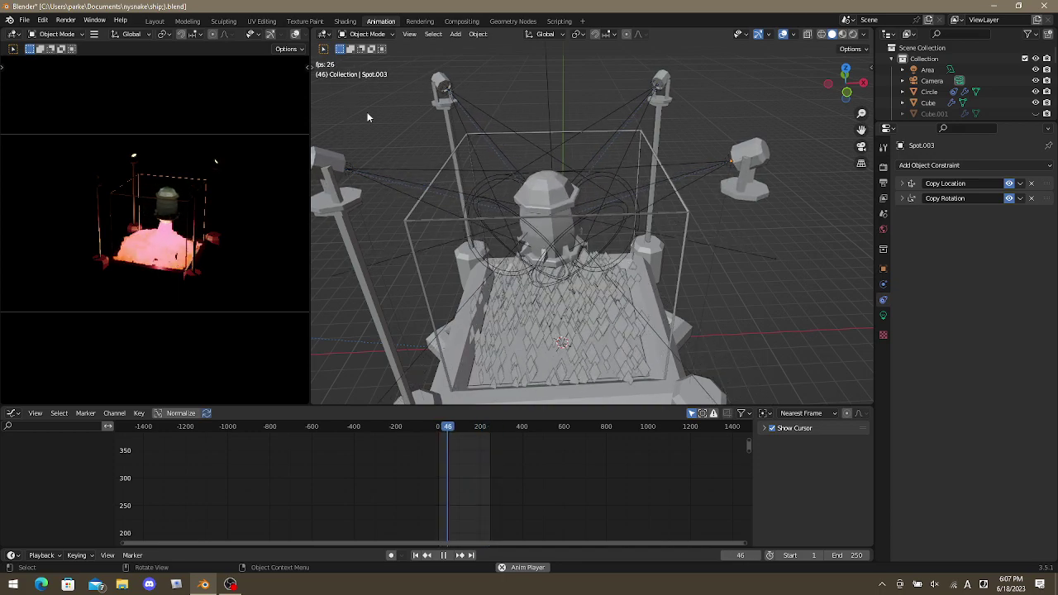
# In the Modeling workspace, add a plane and scale it up into a large ground surface around the launch pad.
pyautogui.click(187, 21)
pyautogui.scroll(-5, 544, 354)
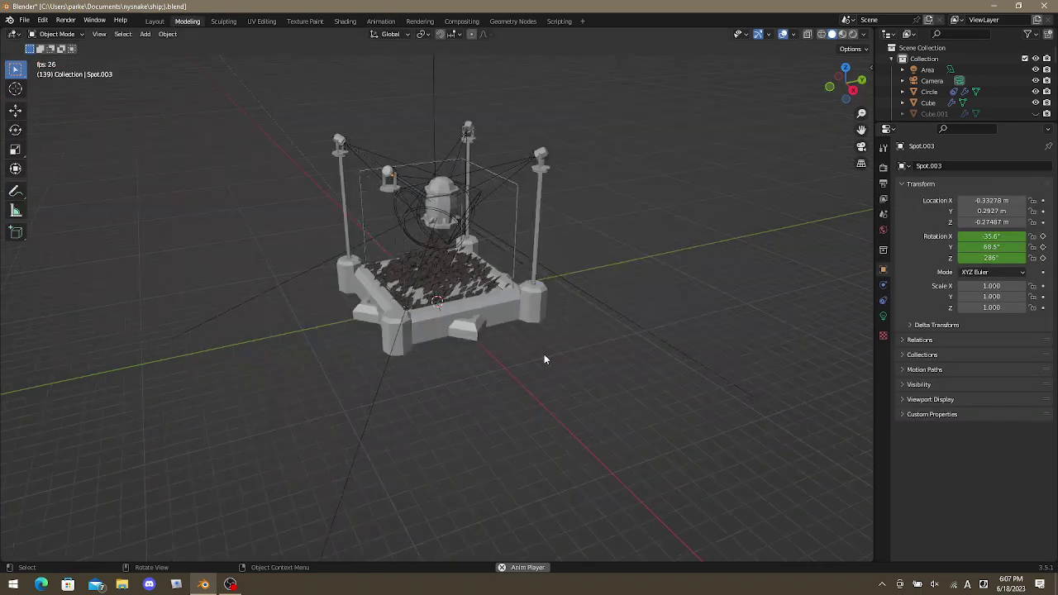
pyautogui.hotkey('shift', 'a')
pyautogui.moveTo(508, 321)
pyautogui.moveTo(492, 182)
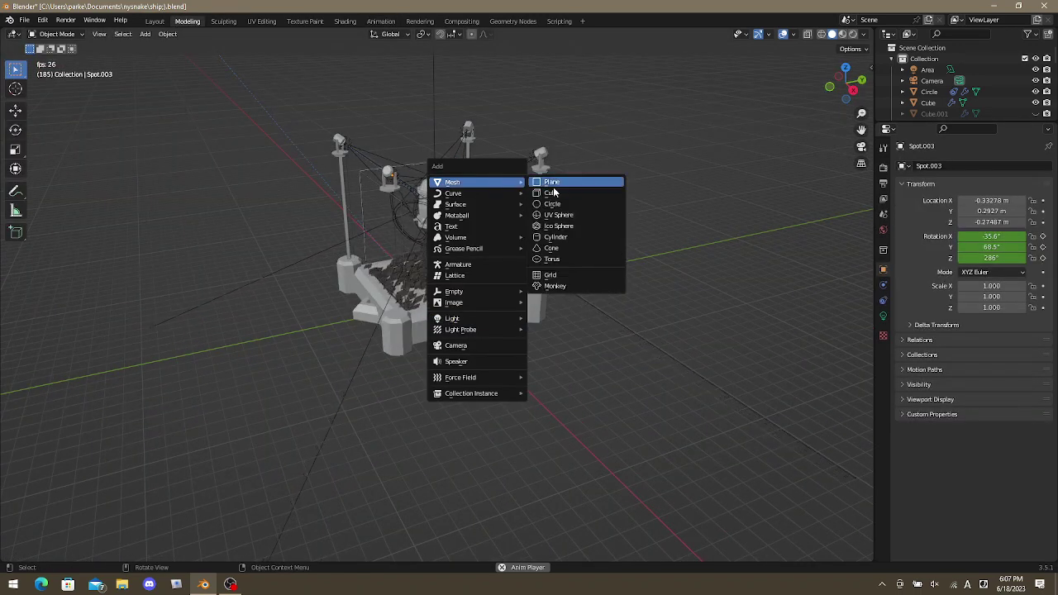
pyautogui.click(571, 183)
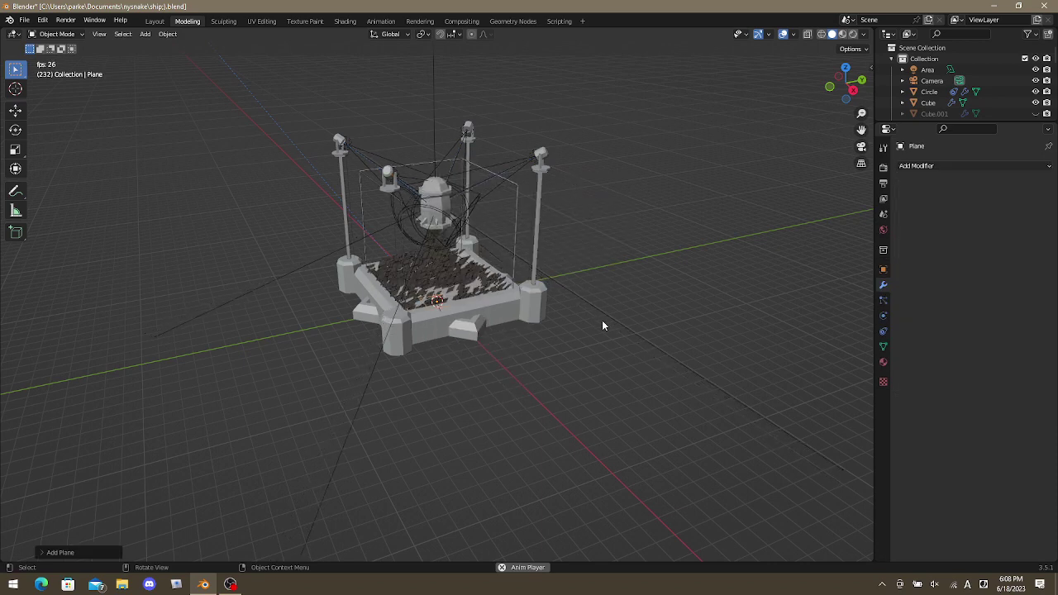
pyautogui.click(476, 123)
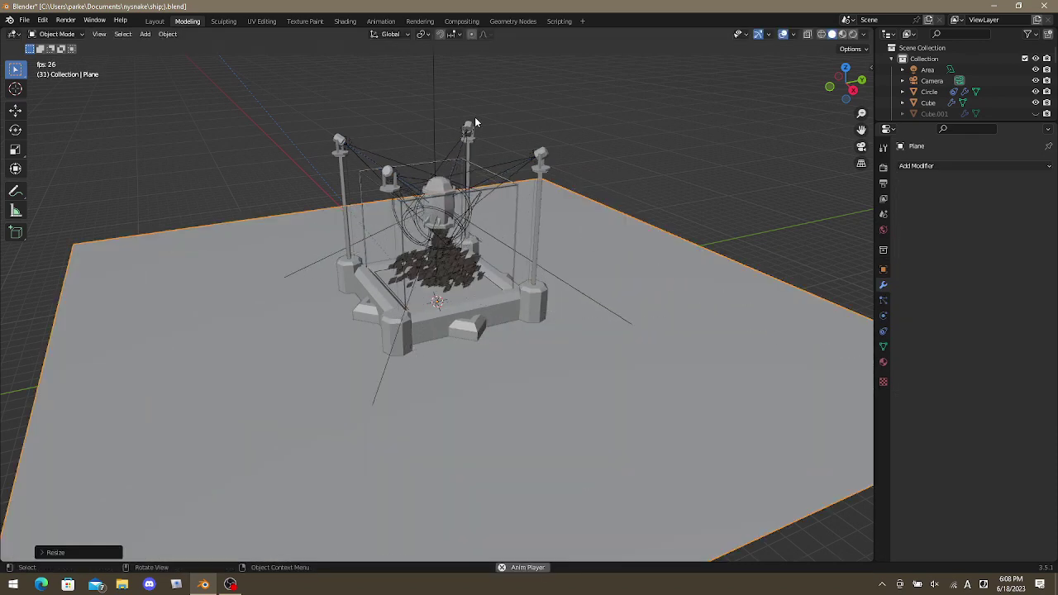
# Give the ground plane a new material with a dark base color and display the scene in Material Preview.
pyautogui.click(884, 168)
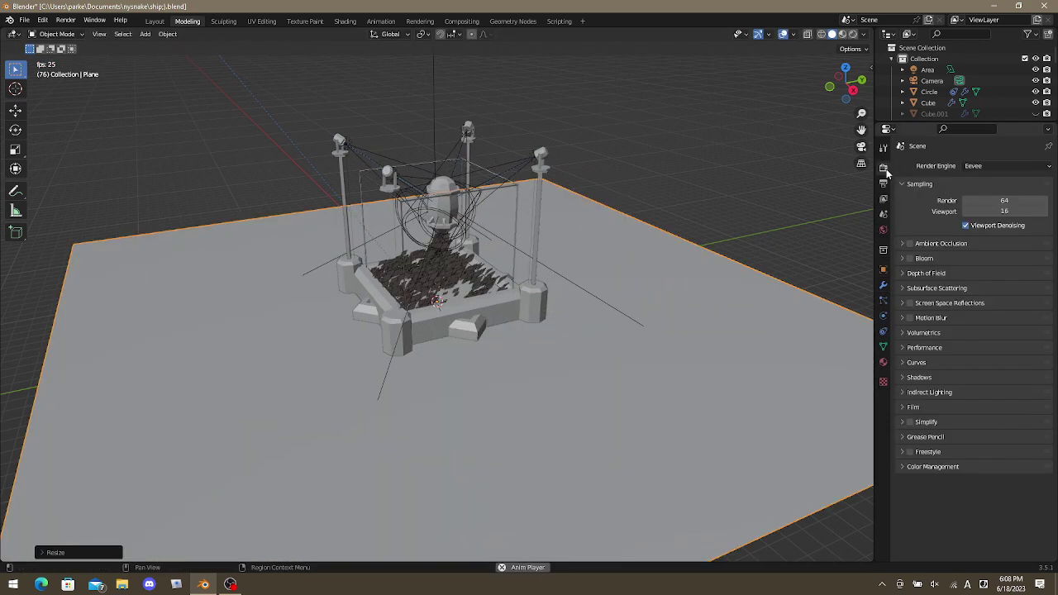
pyautogui.click(884, 362)
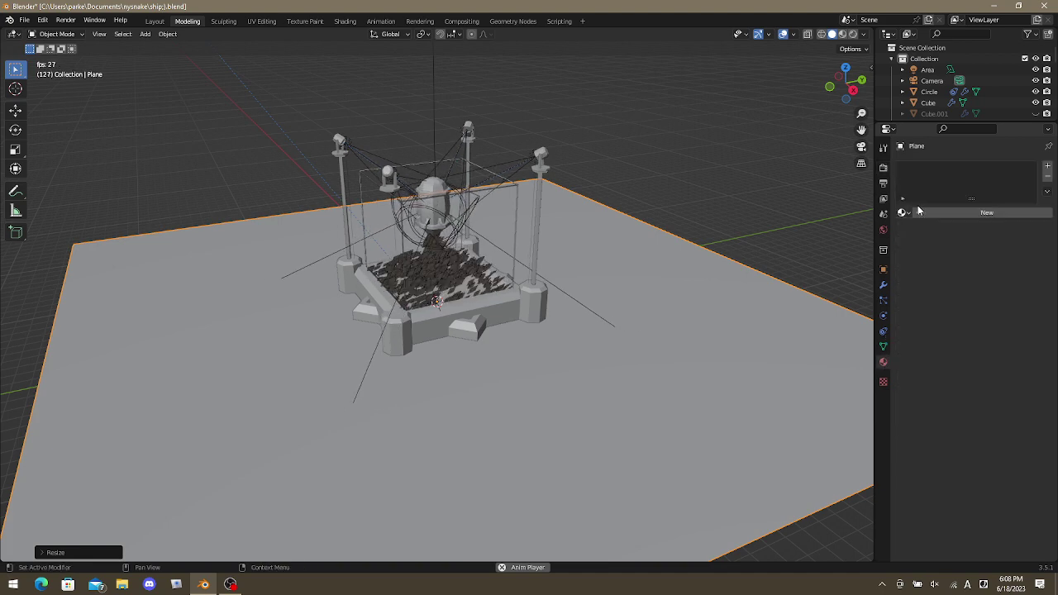
pyautogui.click(984, 212)
pyautogui.click(995, 330)
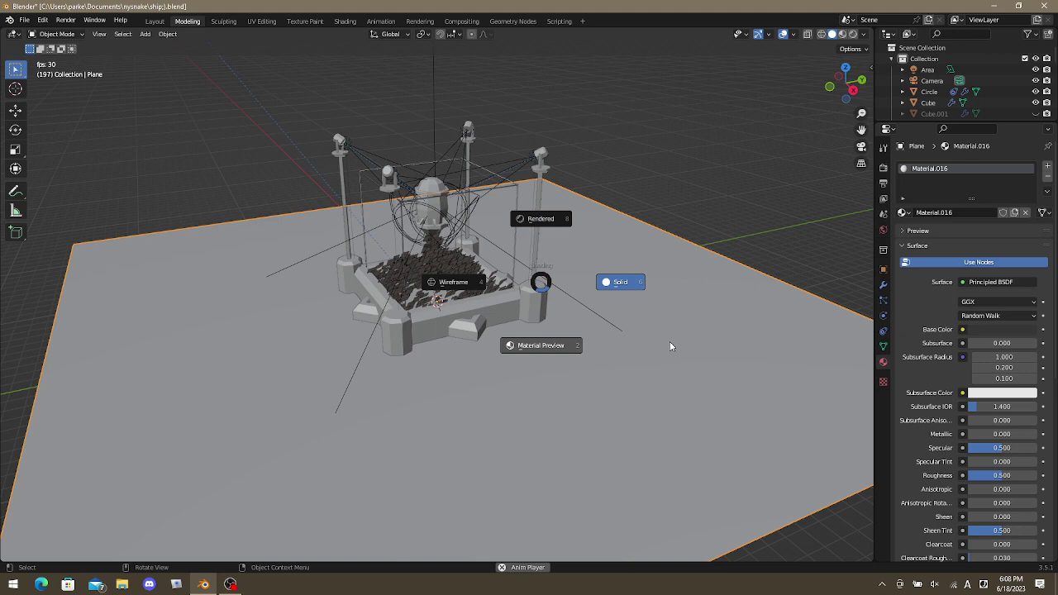
pyautogui.press('8')
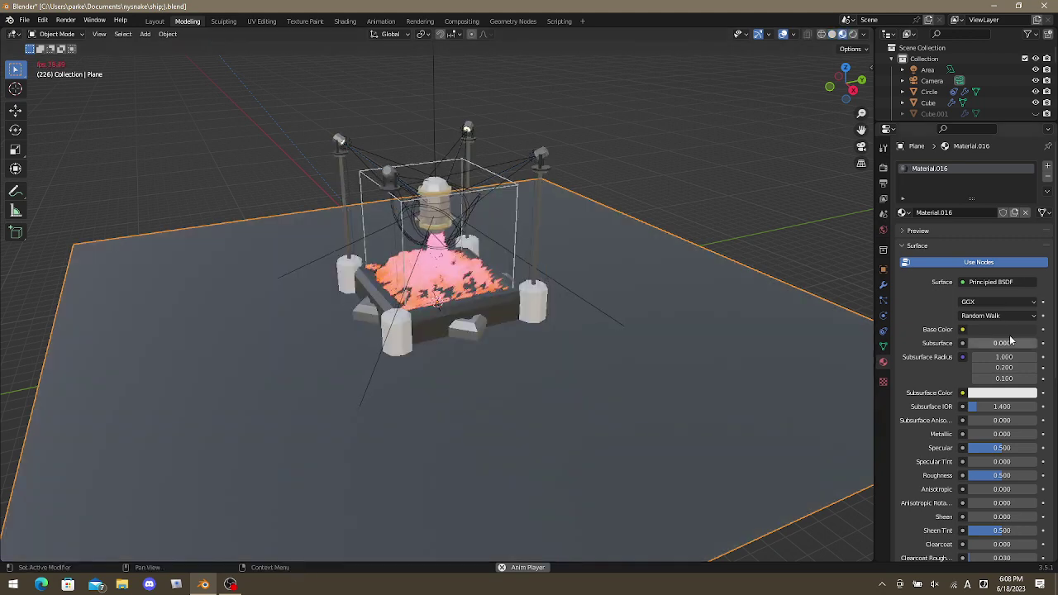
pyautogui.click(1008, 331)
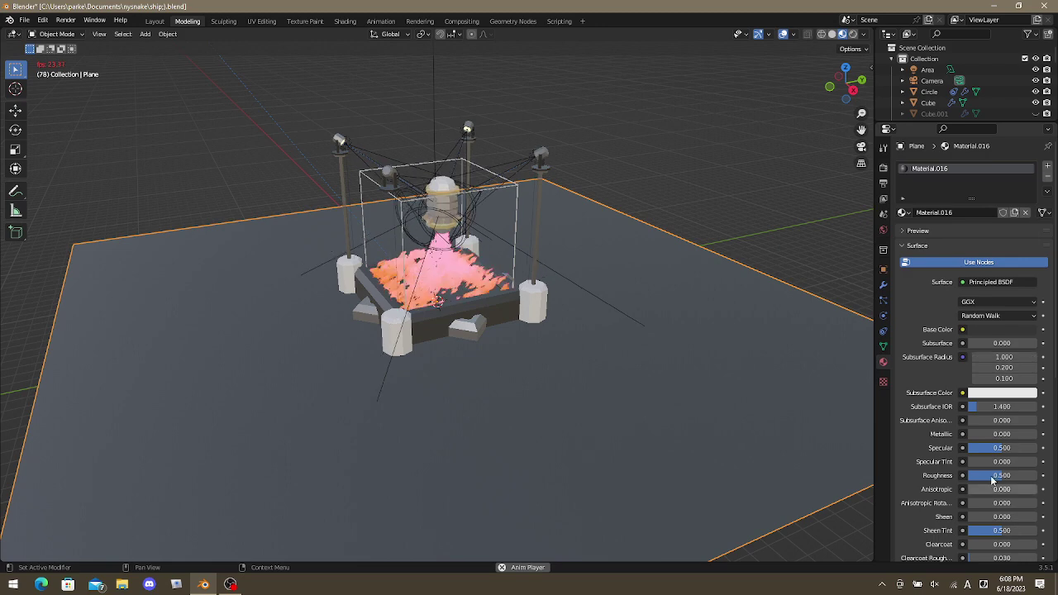
# Set the ground material's roughness to 0.881, metallic to 0.230 and specular to 0.619.
pyautogui.moveTo(993, 478); pyautogui.dragTo(1030, 478)
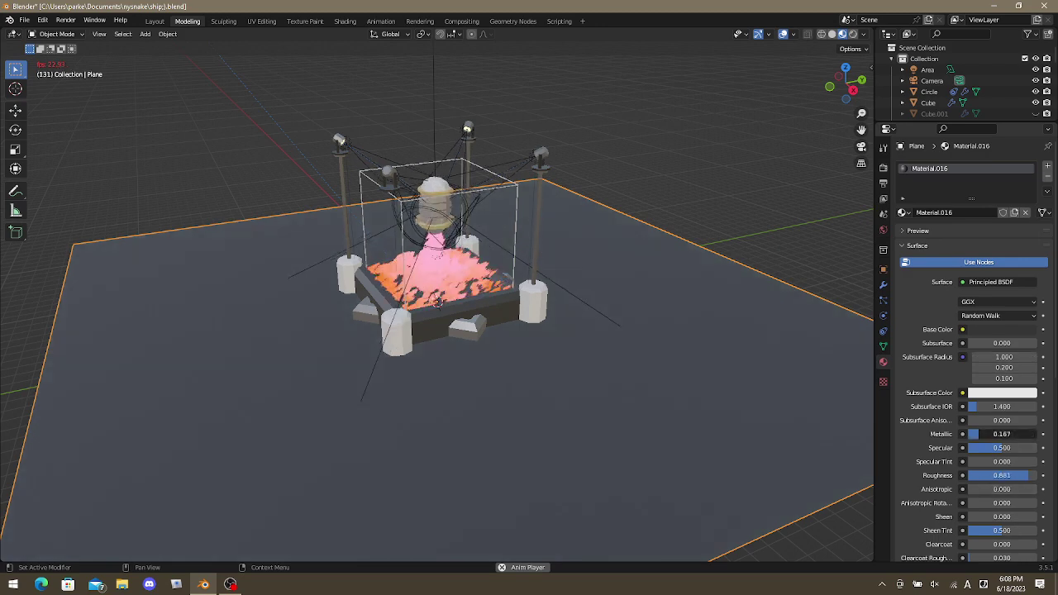
pyautogui.moveTo(984, 434); pyautogui.dragTo(965, 449)
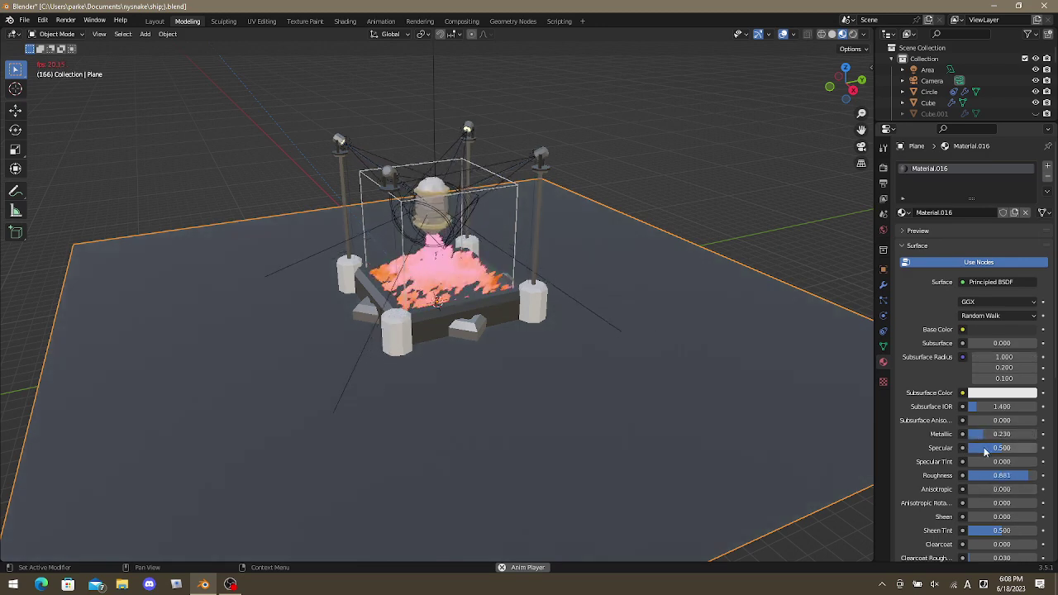
pyautogui.moveTo(1003, 447); pyautogui.dragTo(1017, 448)
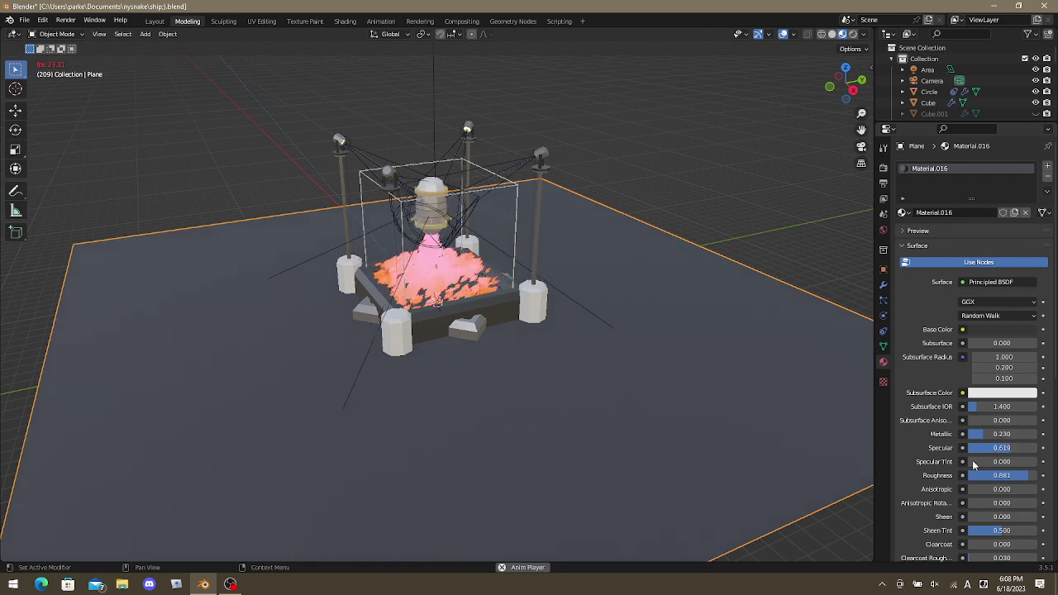
# Add a cylinder at the launch pad's center and set it to 5 vertices.
pyautogui.scroll(3, 469, 317)
pyautogui.moveTo(469, 317); pyautogui.dragTo(490, 249, button='middle')
pyautogui.scroll(3, 501, 286)
pyautogui.hotkey('shift', 'a')
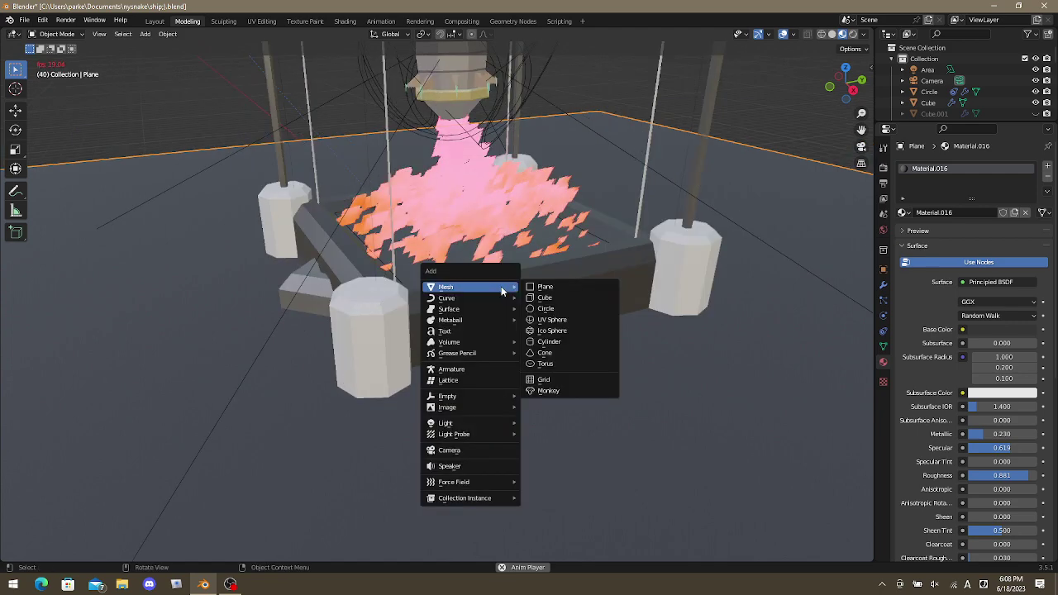
pyautogui.click(550, 341)
pyautogui.click(64, 552)
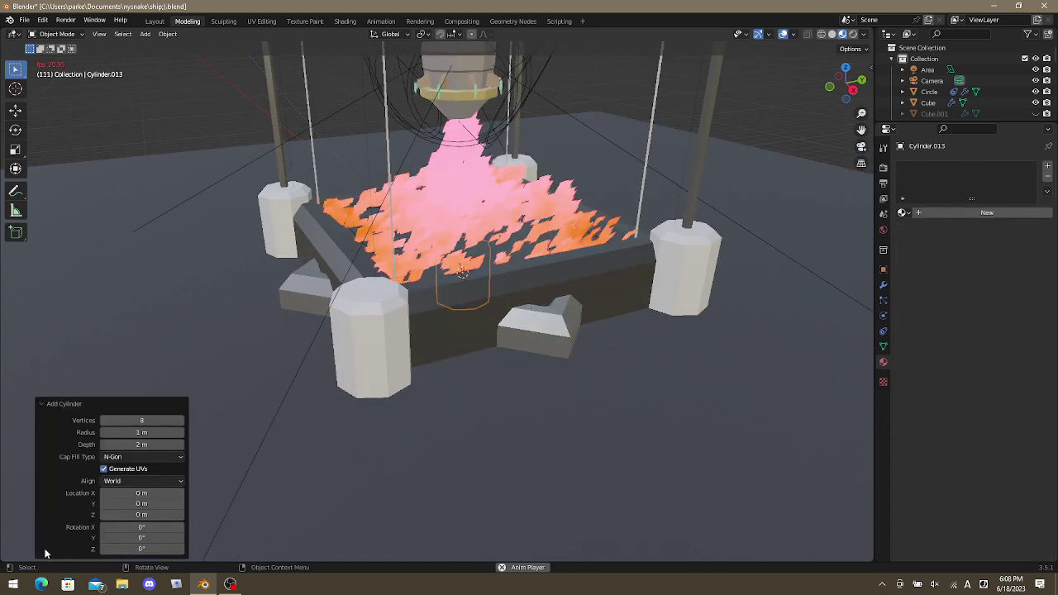
pyautogui.click(103, 420)
pyautogui.click(102, 420)
pyautogui.click(102, 421)
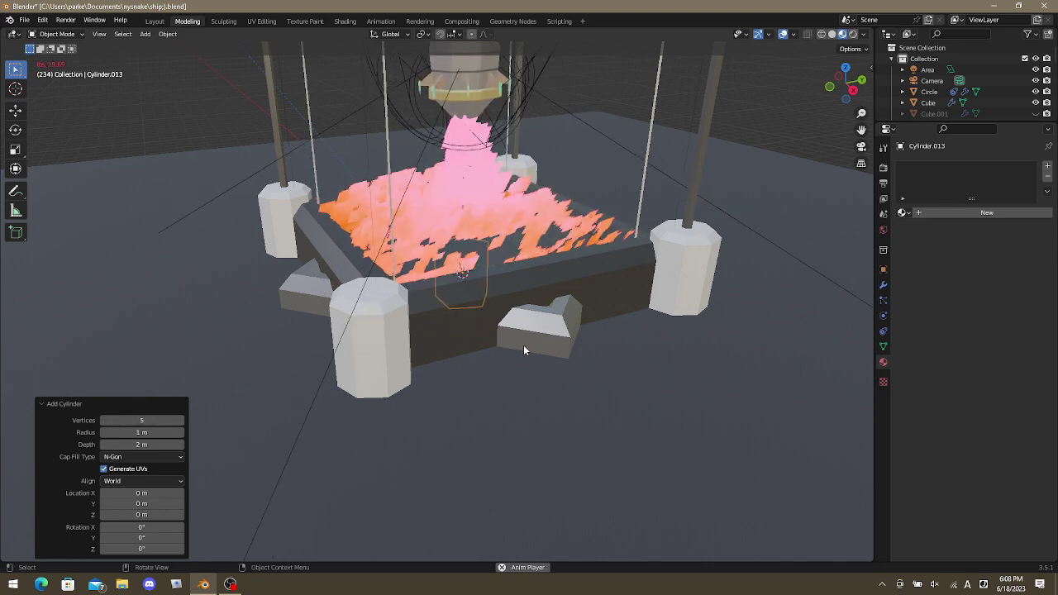
# Enter Edit Mode on the five-sided cylinder and display it from above in wireframe.
pyautogui.press('Tab')
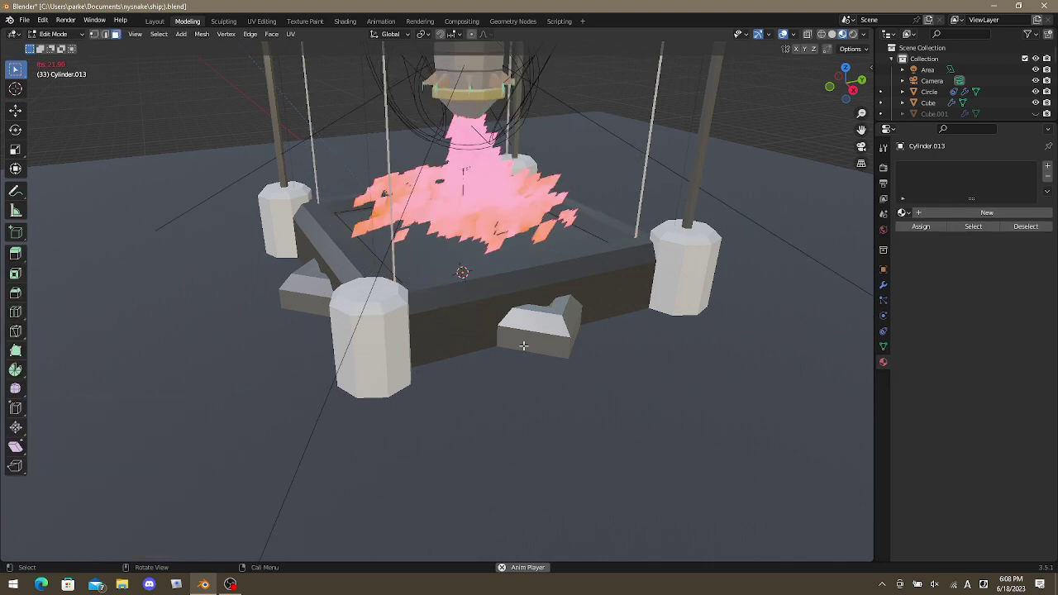
pyautogui.press('z')
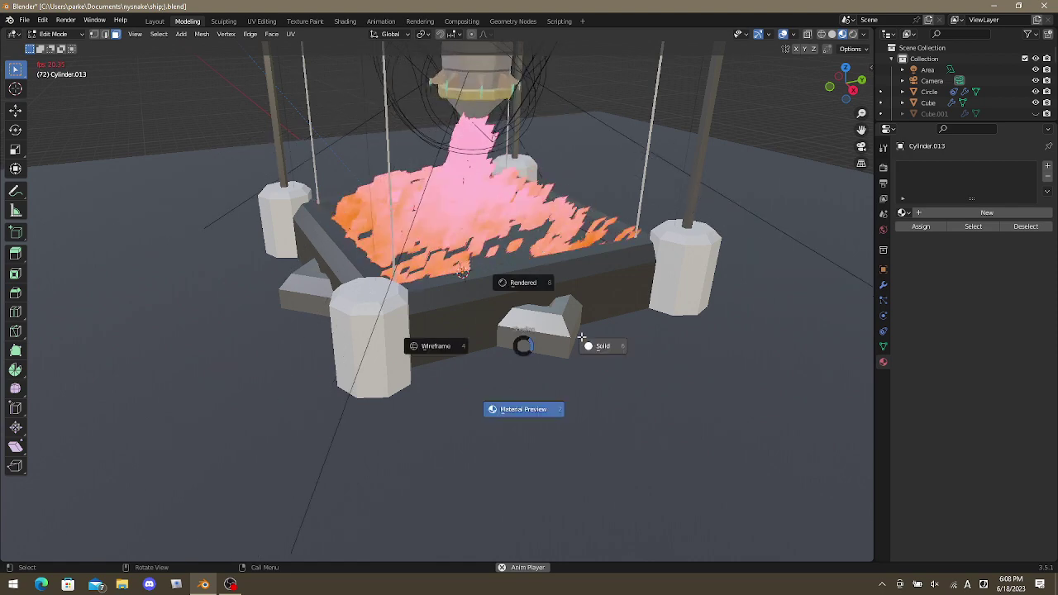
pyautogui.click(601, 341)
pyautogui.press('z')
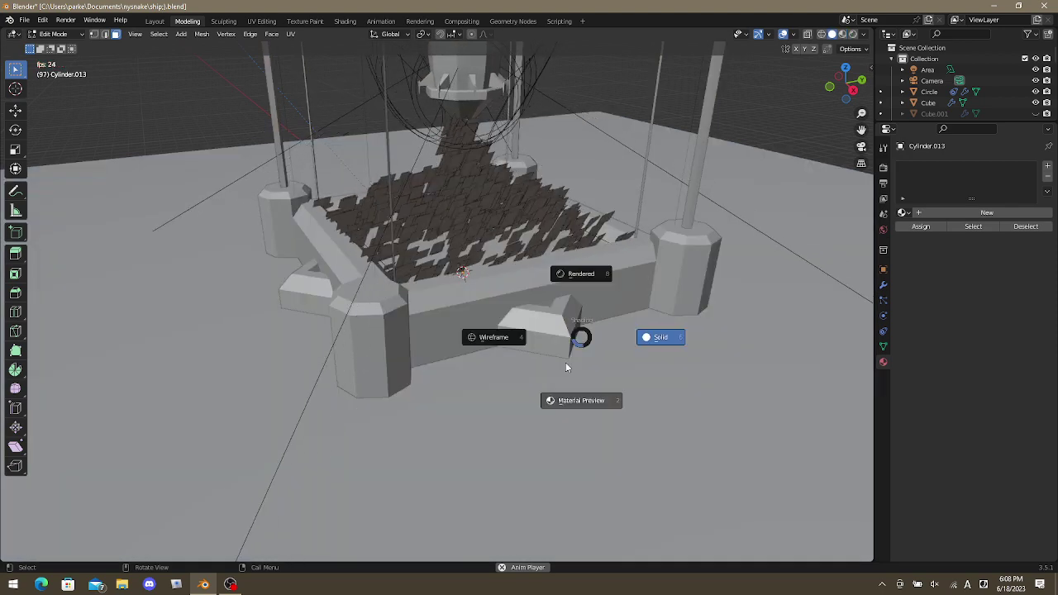
pyautogui.click(483, 355)
pyautogui.press('KP_7')
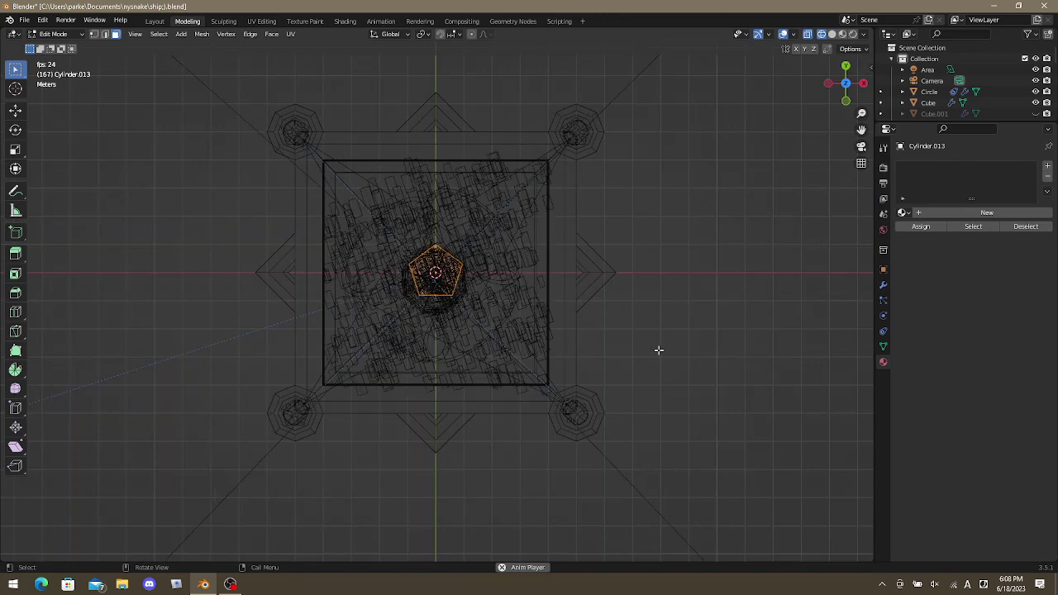
# Shape the cylinder into a thin rod by scaling it down on X and Y and 4.480 along Z, and rotate it 90° about X.
pyautogui.press('s')
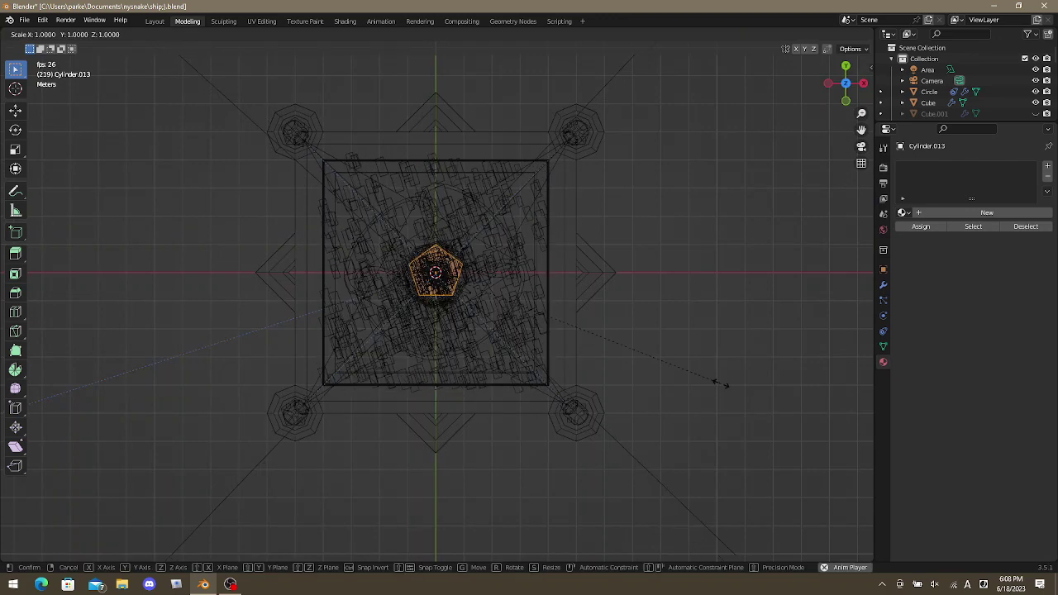
pyautogui.hotkey('shift', 'z')
pyautogui.click(535, 309)
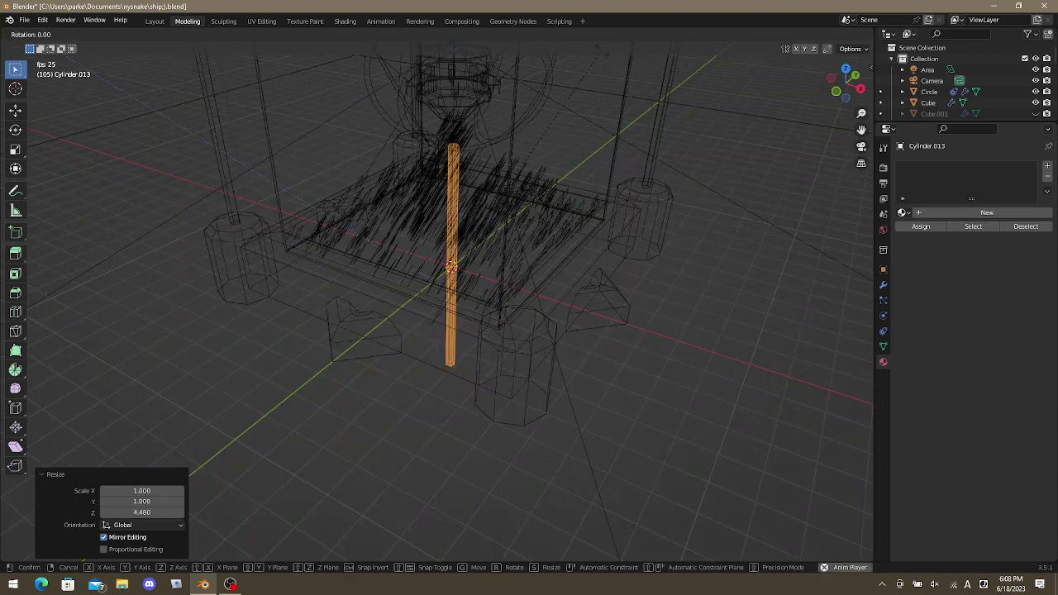
pyautogui.write('rx90')
pyautogui.press('Return')
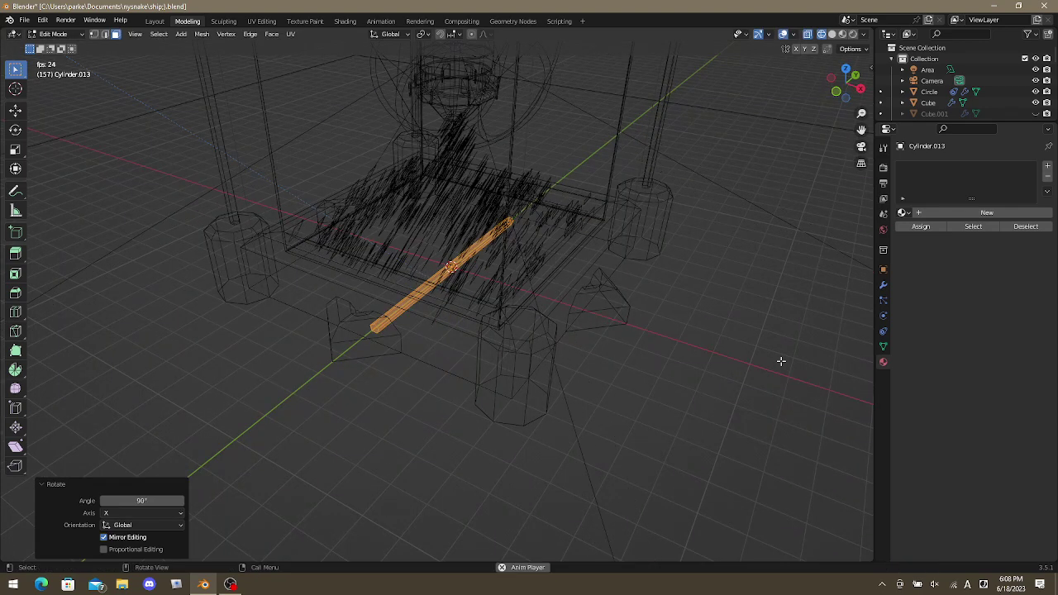
# Scale the rod to 0.628 on X and Z to thin it, and lengthen it by 1.523 along Y.
pyautogui.moveTo(781, 362); pyautogui.dragTo(709, 421, button='middle')
pyautogui.moveTo(780, 466); pyautogui.dragTo(791, 421, button='middle')
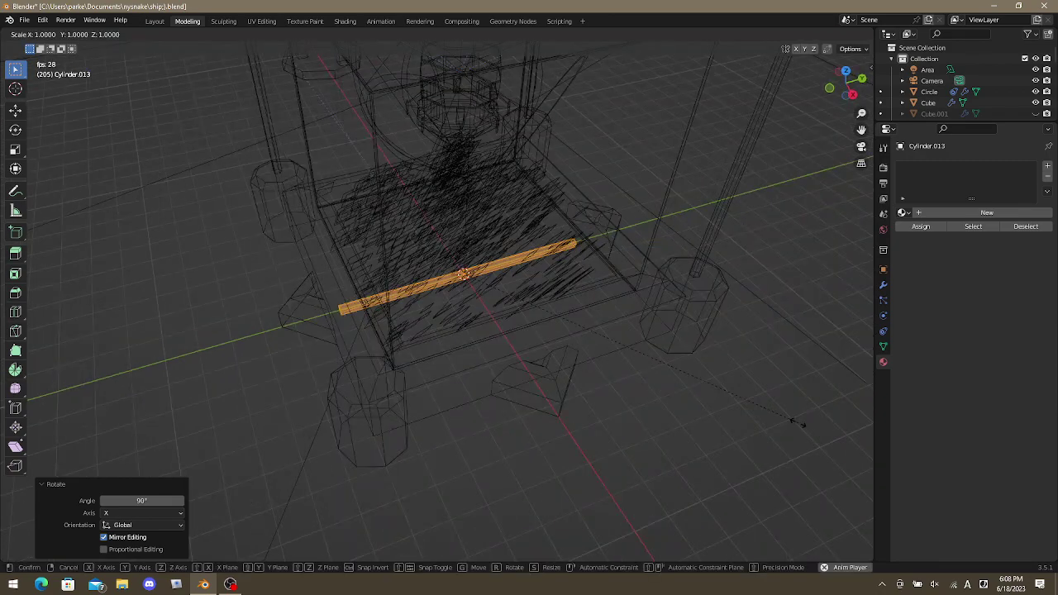
pyautogui.press('s')
pyautogui.hotkey('shift', 'x')
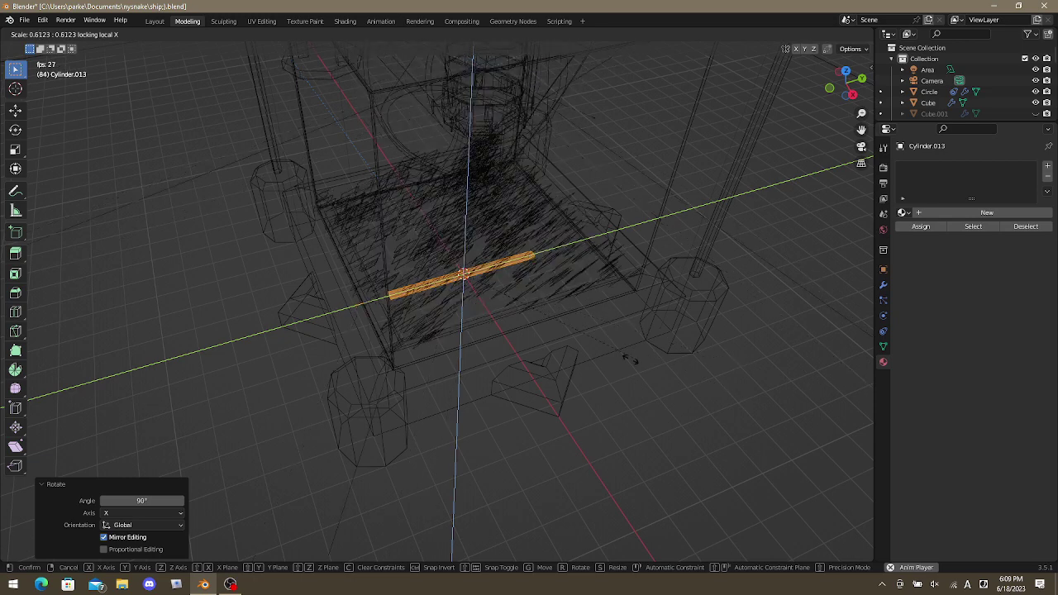
pyautogui.hotkey('shift', 'x')
pyautogui.press('y')
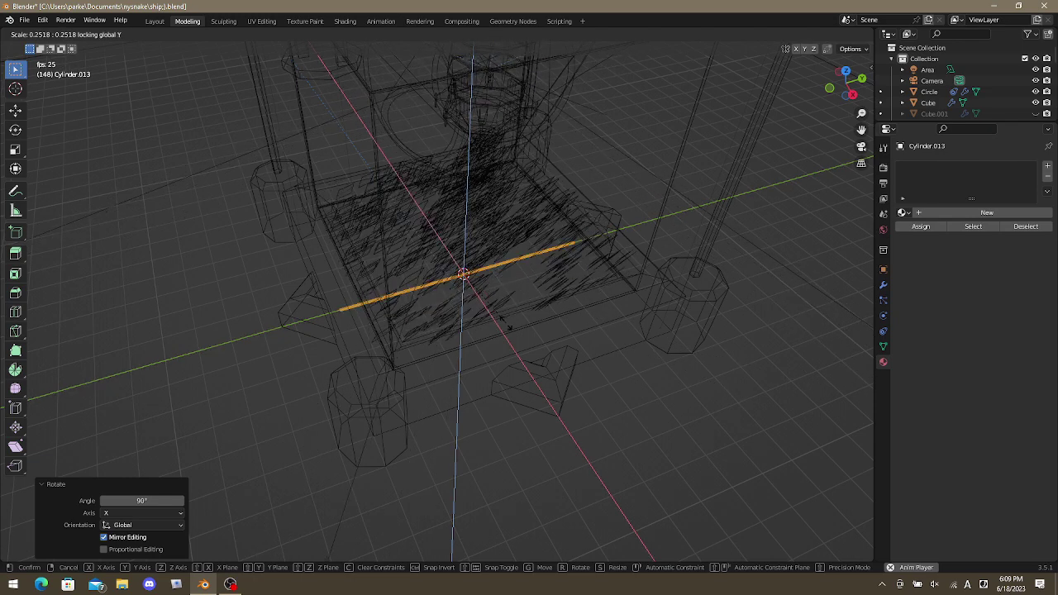
pyautogui.click(651, 317)
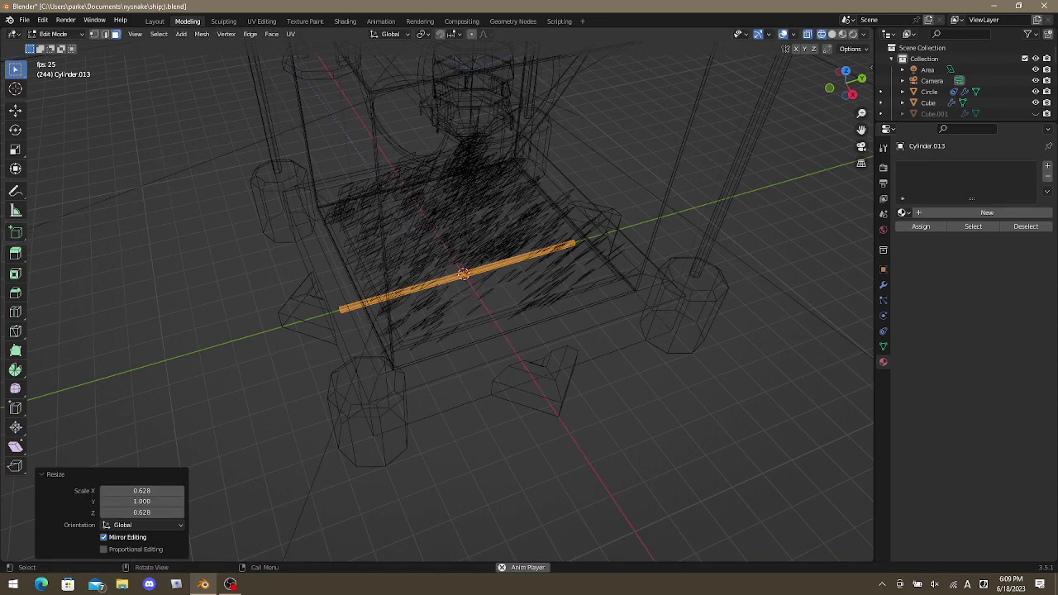
pyautogui.press('s')
pyautogui.press('y')
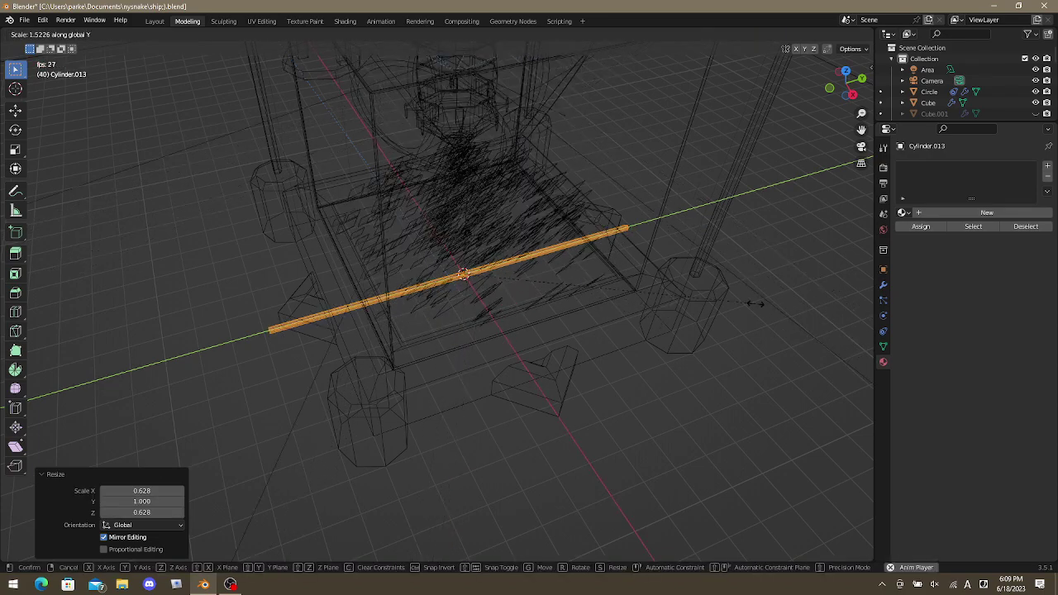
pyautogui.click(753, 303)
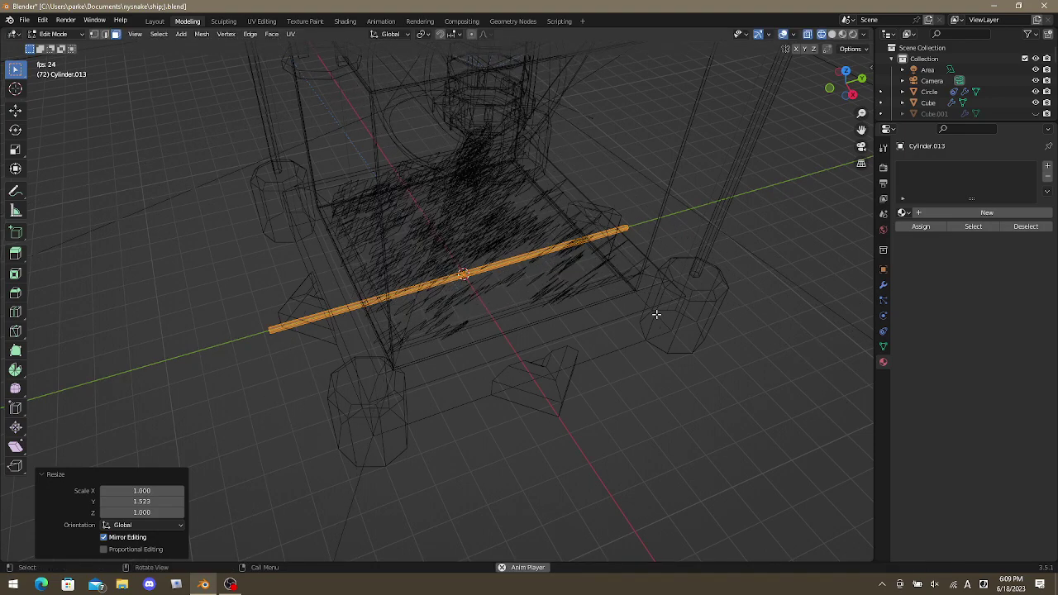
# Move the rod 9 m along X, away from the launch pad's center.
pyautogui.moveTo(657, 314); pyautogui.dragTo(695, 301, button='middle')
pyautogui.press('g')
pyautogui.press('x')
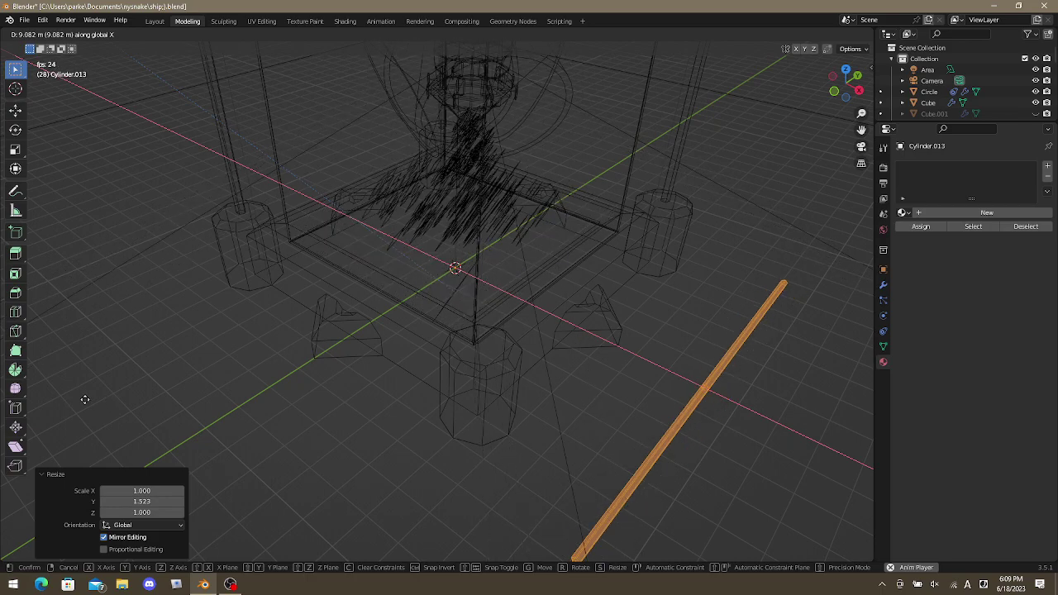
pyautogui.write('9')
pyautogui.press('Return')
# Duplicate the rod 3 m farther out along X and scale the copy by 1.244 along Y.
pyautogui.scroll(-2, 334, 371)
pyautogui.moveTo(28, 413); pyautogui.dragTo(525, 401, button='middle')
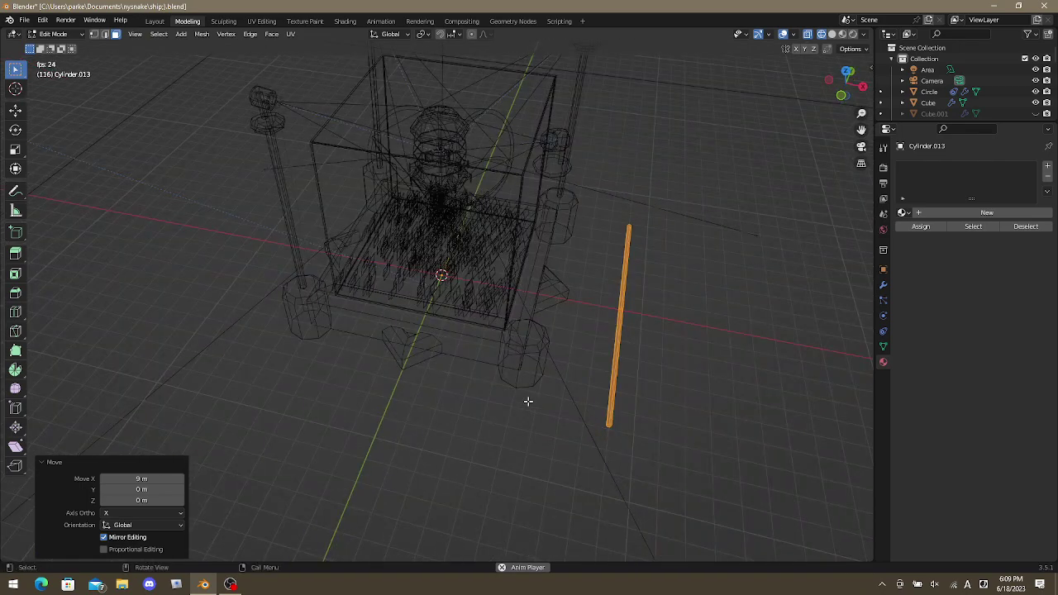
pyautogui.press('g')
pyautogui.press('x')
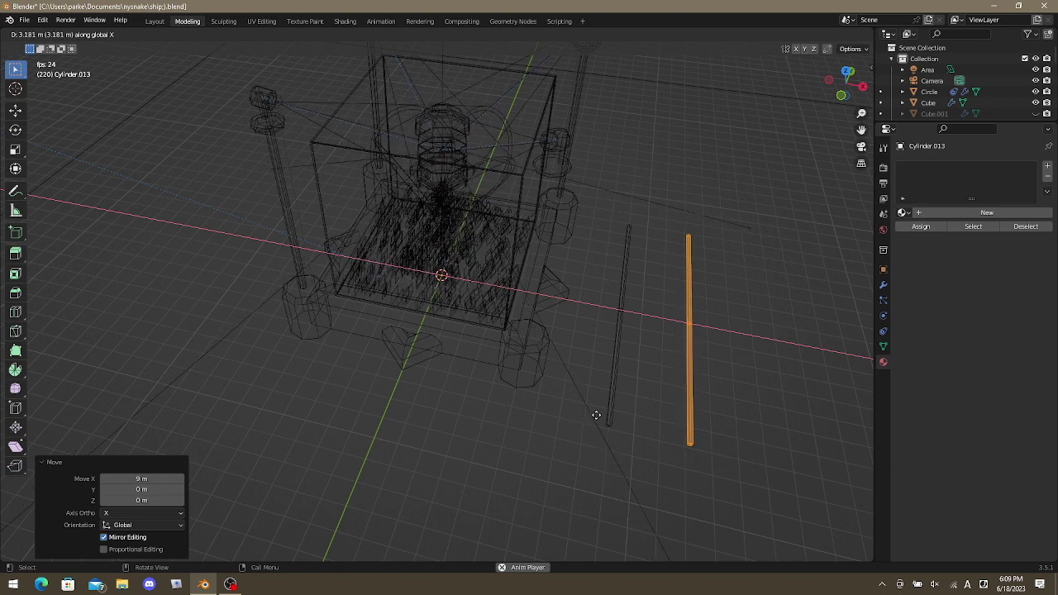
pyautogui.write('3')
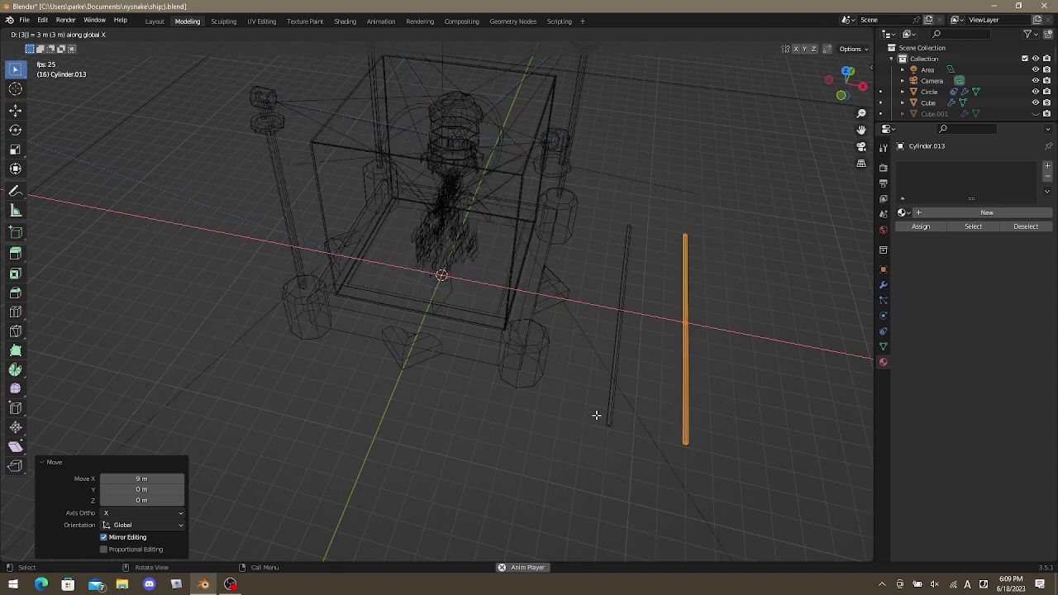
pyautogui.hotkey('shift', 'd')
pyautogui.press('s')
pyautogui.press('z')
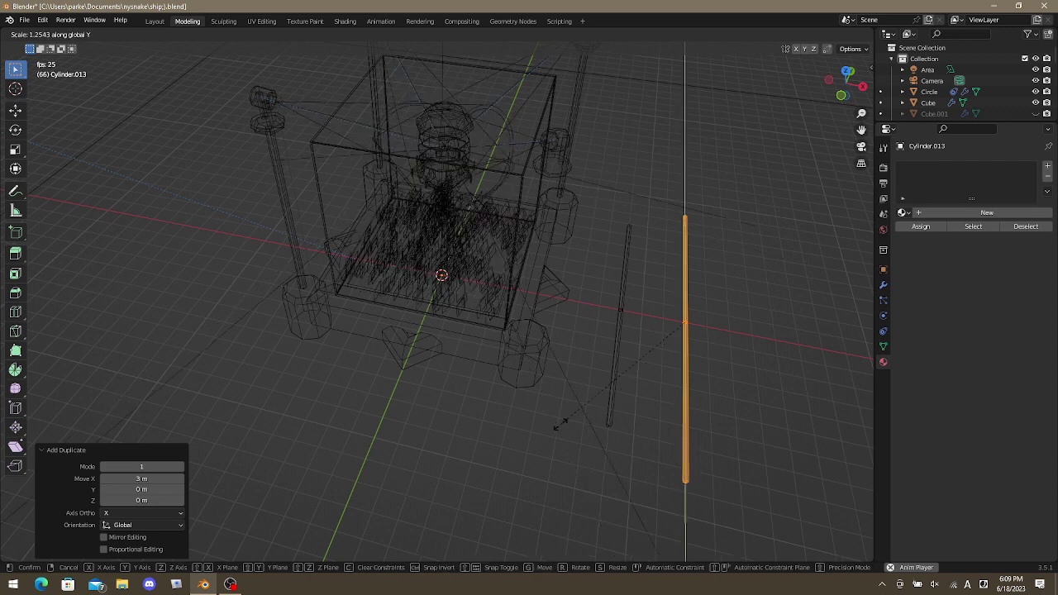
pyautogui.click(561, 425)
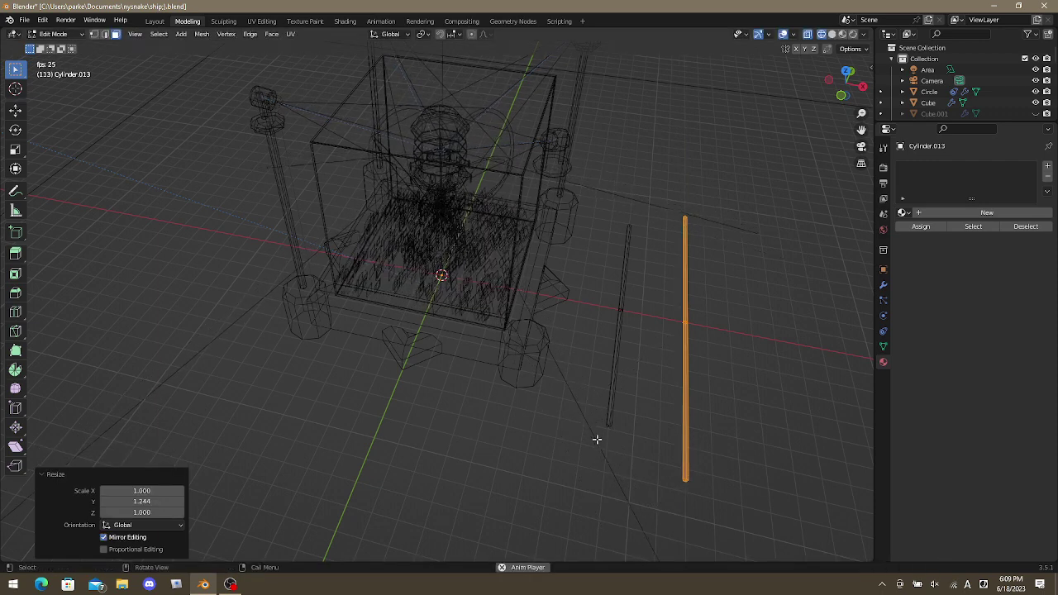
# Select both rods and shorten them together by scaling to 0.674 along Y.
pyautogui.press('a')
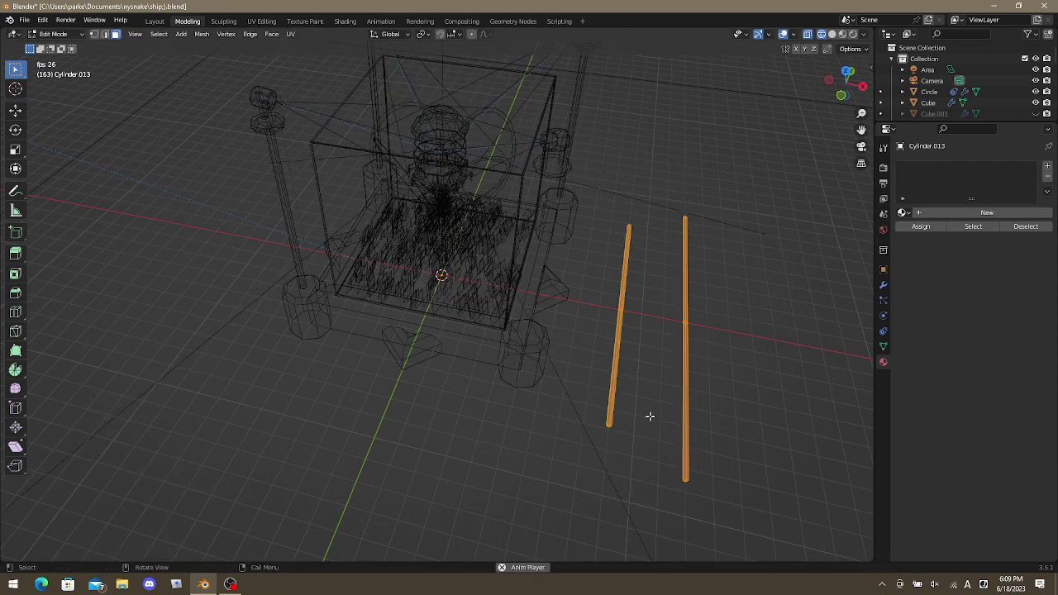
pyautogui.press('s')
pyautogui.press('y')
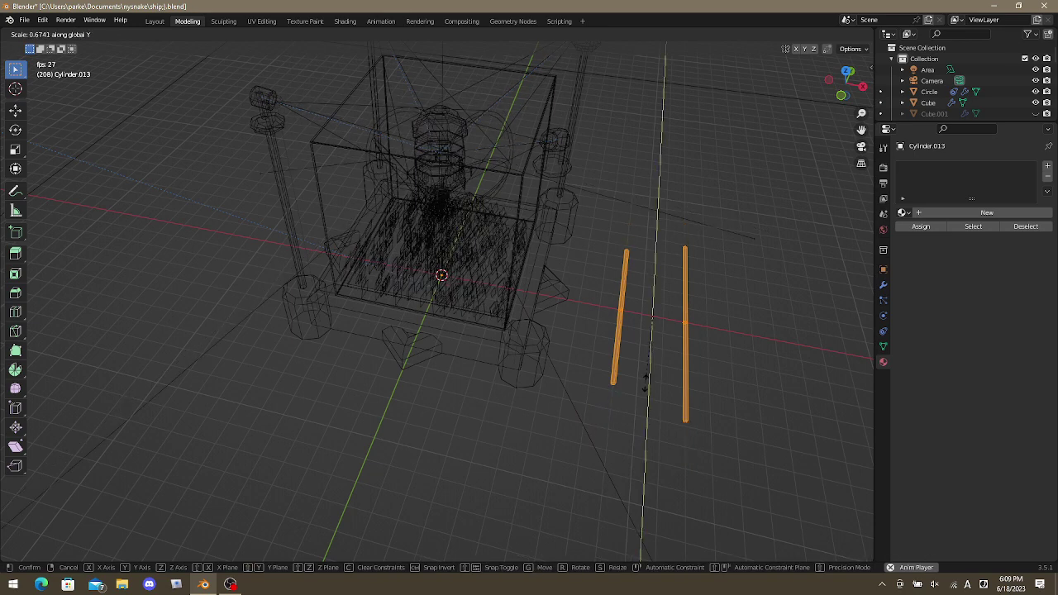
pyautogui.click(646, 383)
# In top view, duplicate the two rods, move the copies -20 m along X and flip them with a scale of -1.
pyautogui.press('KP_7')
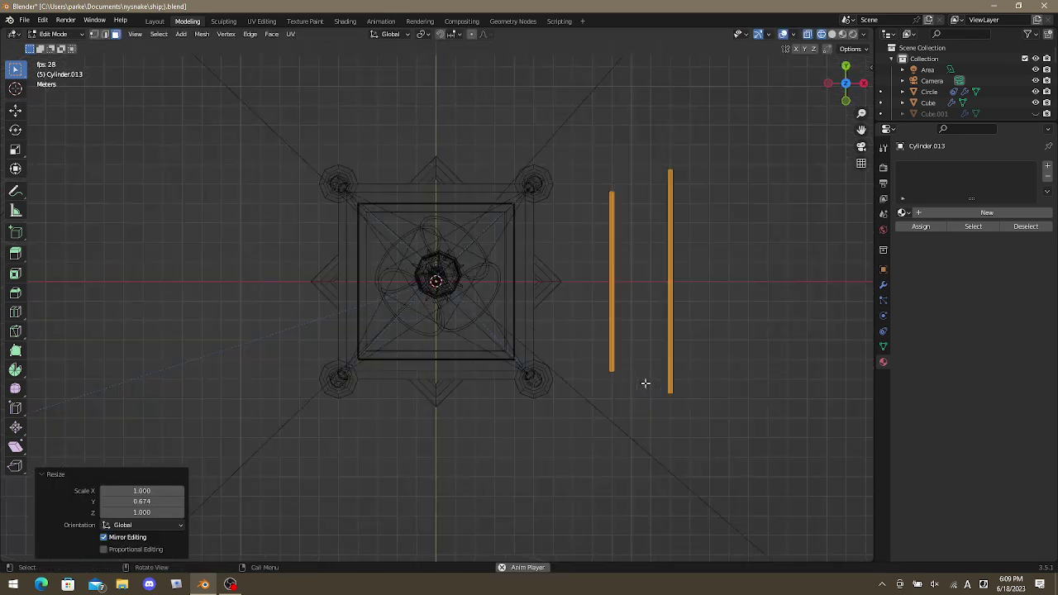
pyautogui.hotkey('shift', 'd')
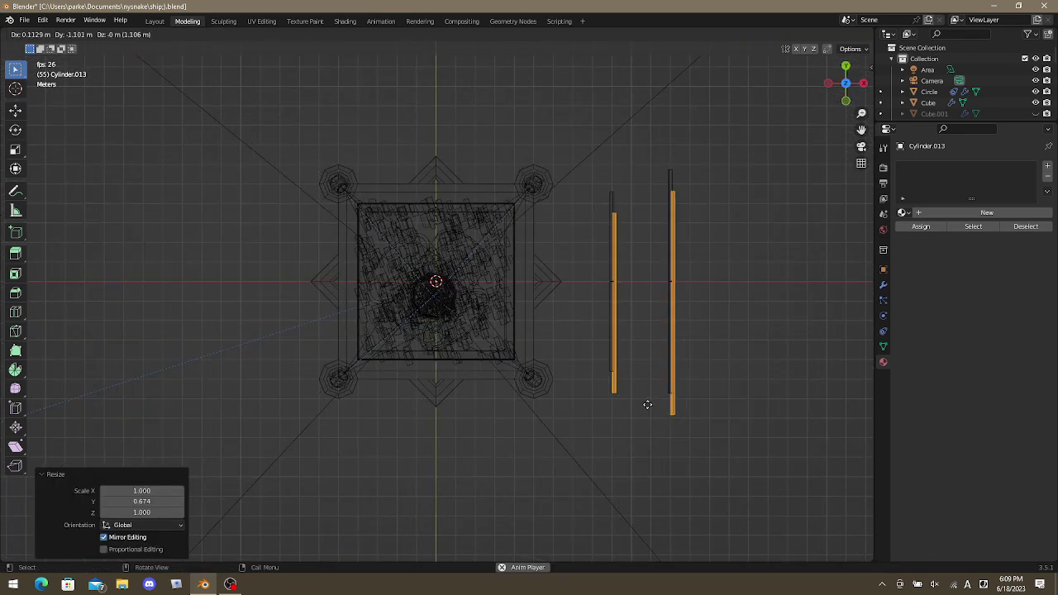
pyautogui.rightClick(647, 405)
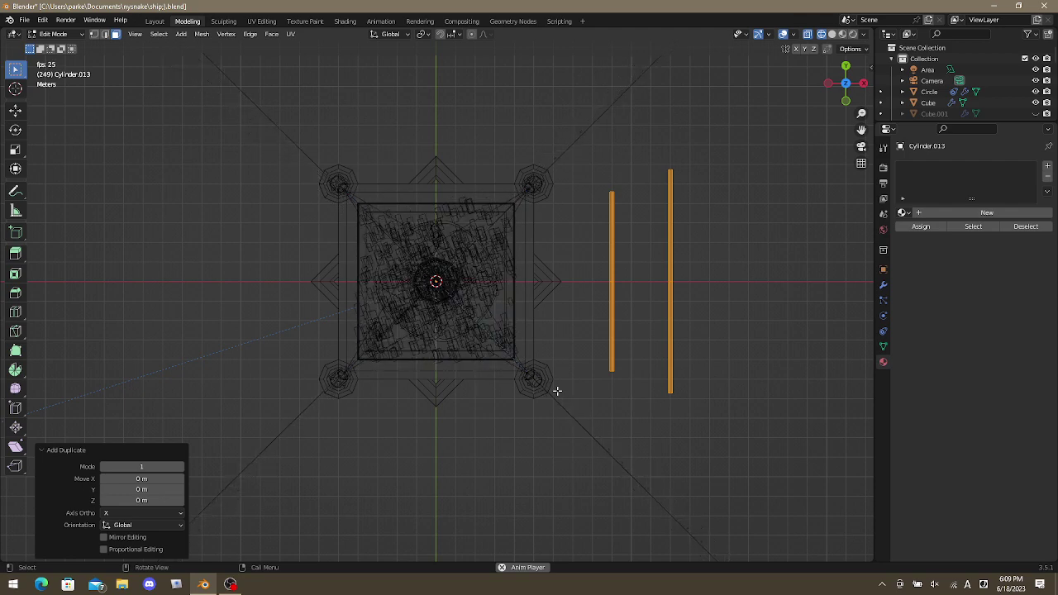
pyautogui.press('g')
pyautogui.write('x')
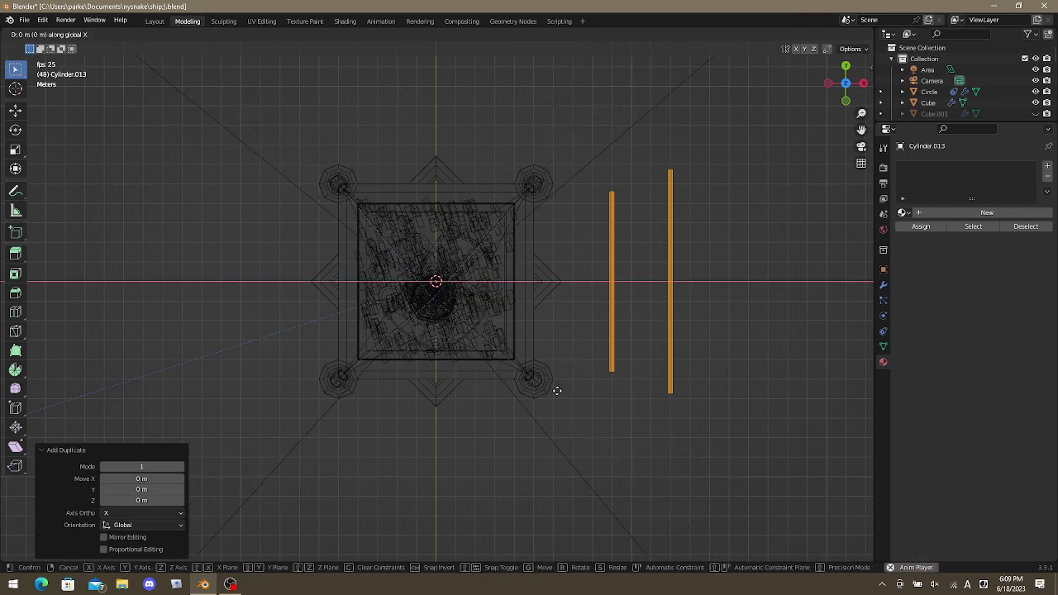
pyautogui.write('18-')
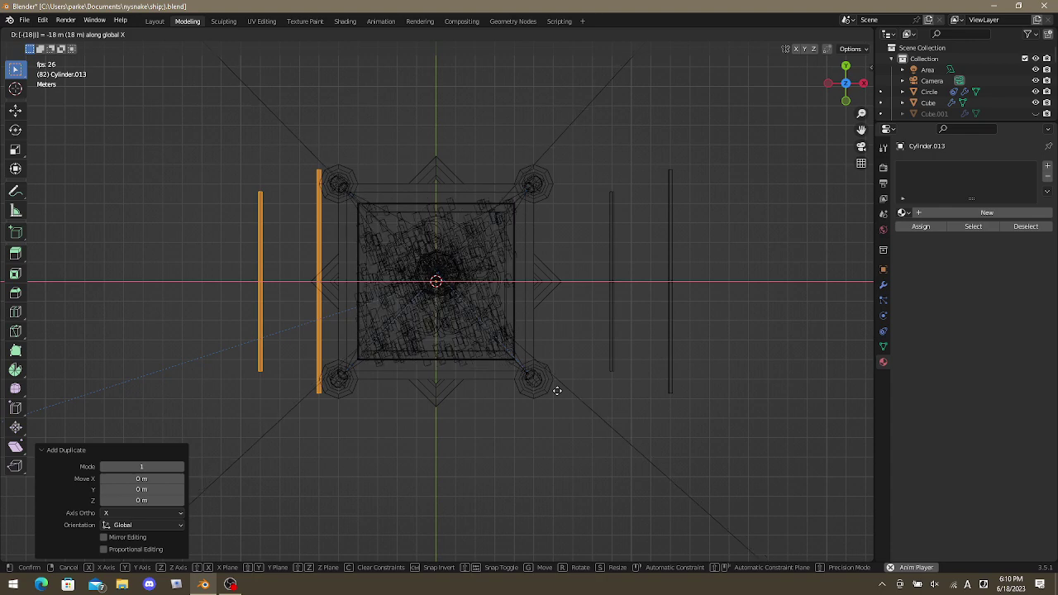
pyautogui.press('BackSpace')
pyautogui.press('BackSpace')
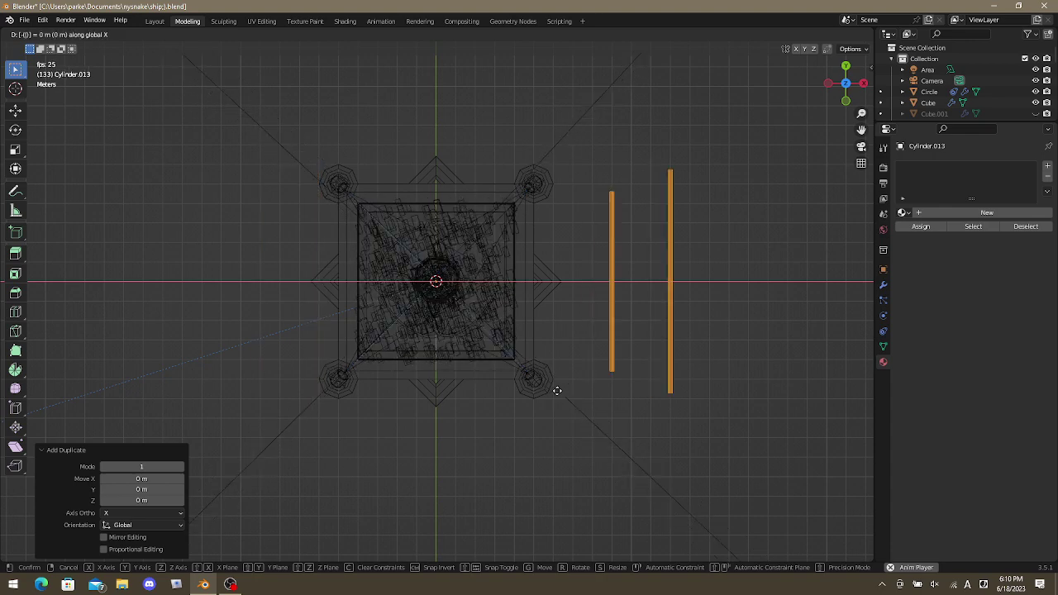
pyautogui.write('20')
pyautogui.press('Return')
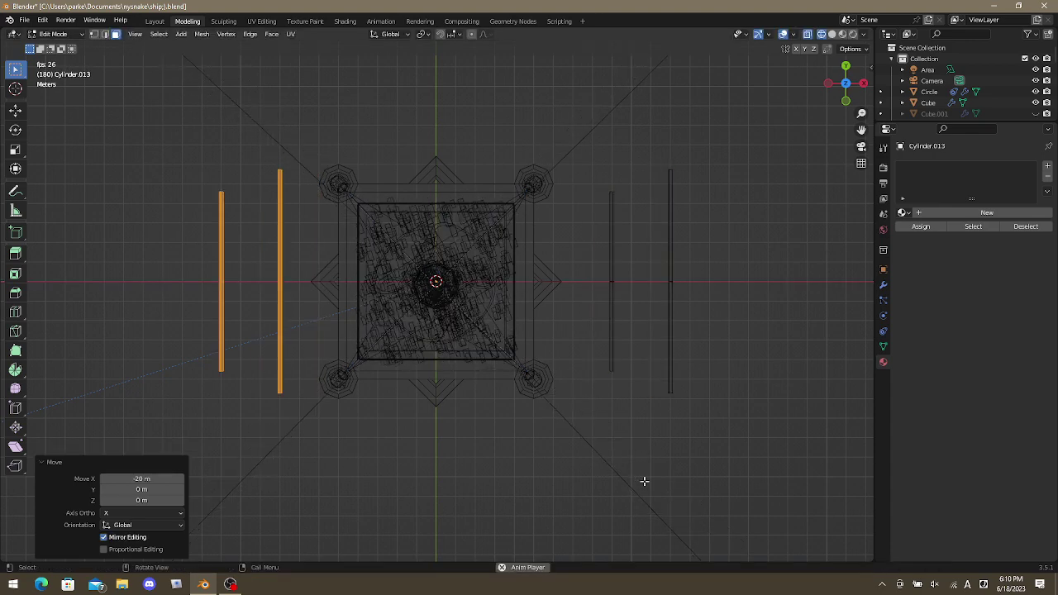
pyautogui.write('s-1')
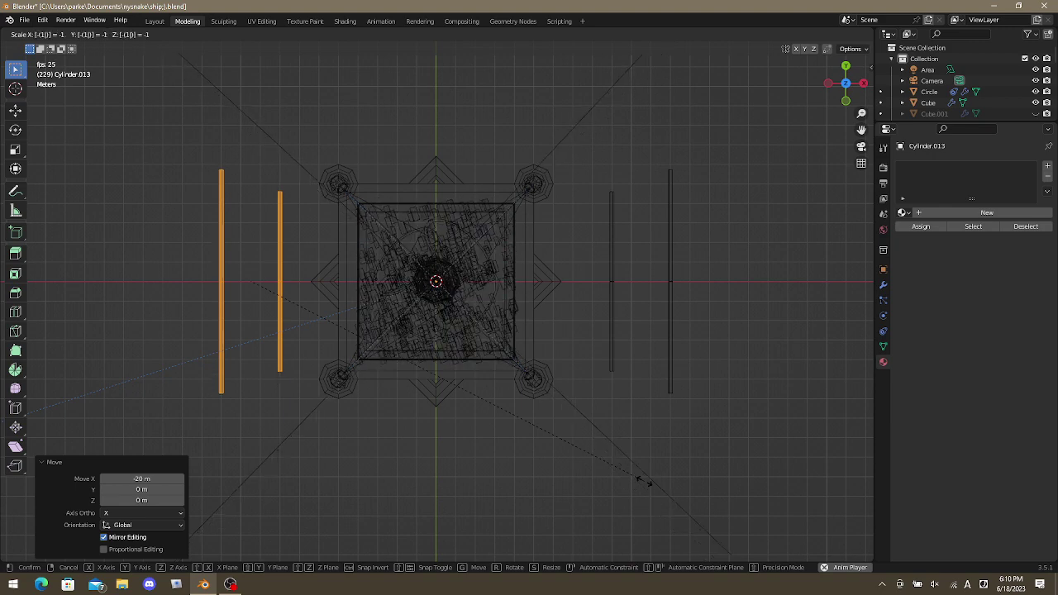
pyautogui.press('Return')
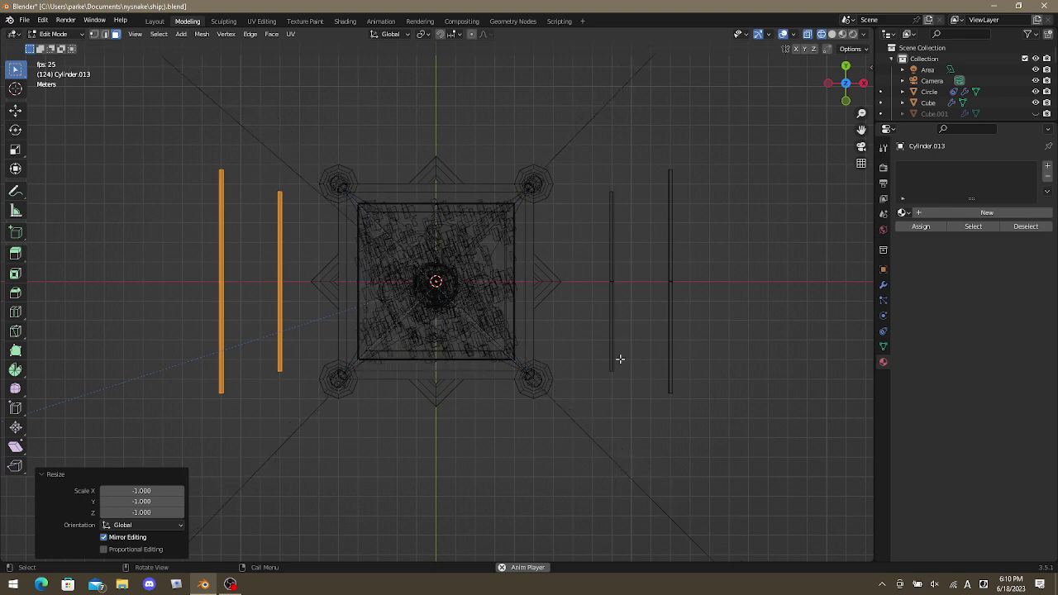
# Select the original rod pair on the positive X side and move it -1 m along X.
pyautogui.moveTo(738, 435); pyautogui.dragTo(601, 97)
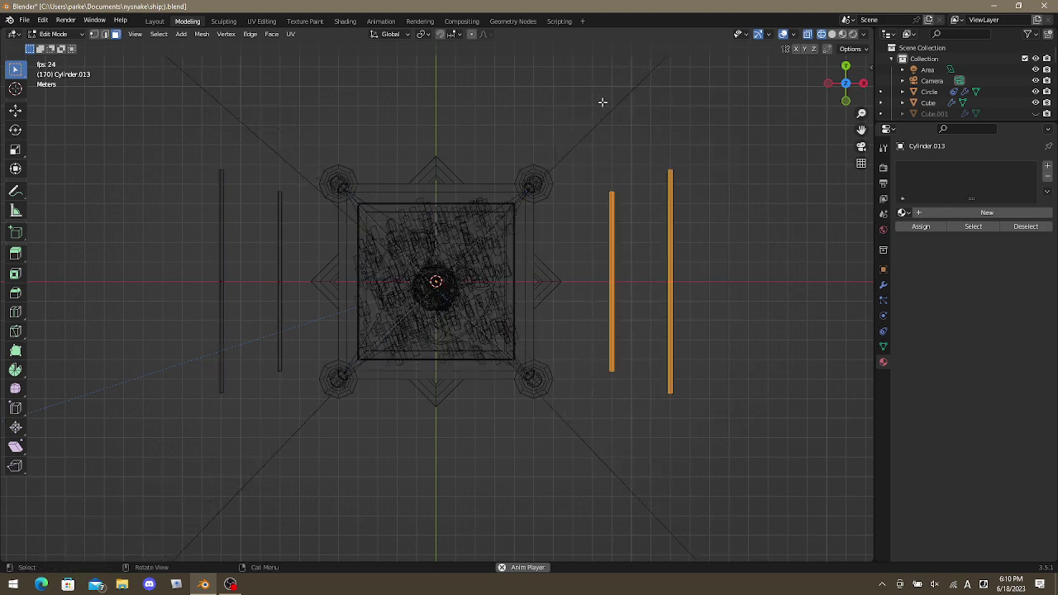
pyautogui.press('g')
pyautogui.press('x')
pyautogui.press('1')
pyautogui.press('-')
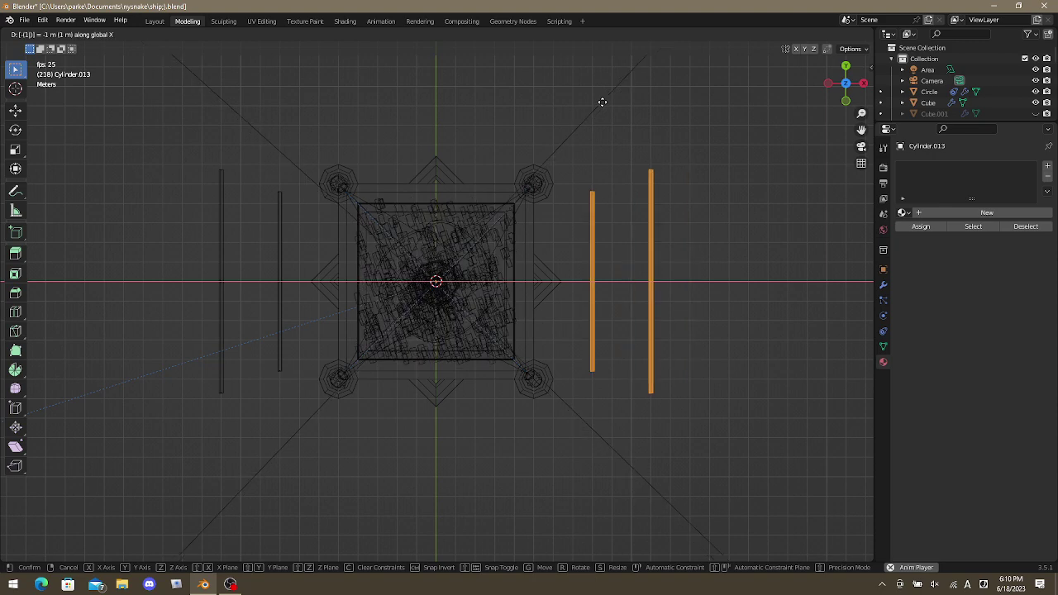
pyautogui.press('Return')
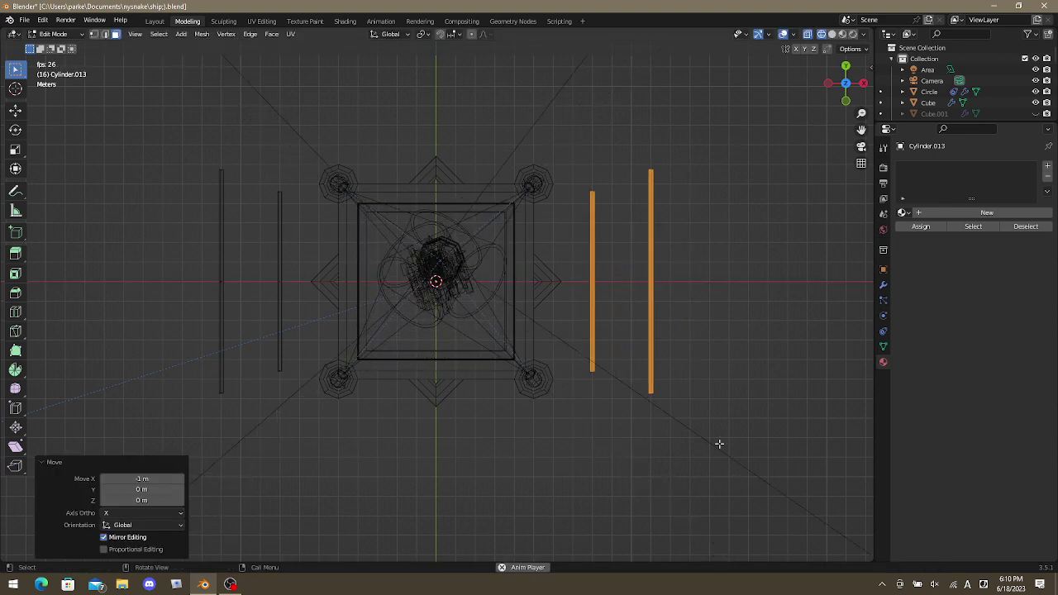
# Duplicate all four rods rotated 90° about Z so every side of the pad has a pair, and leave Edit Mode.
pyautogui.moveTo(742, 462); pyautogui.dragTo(85, 41)
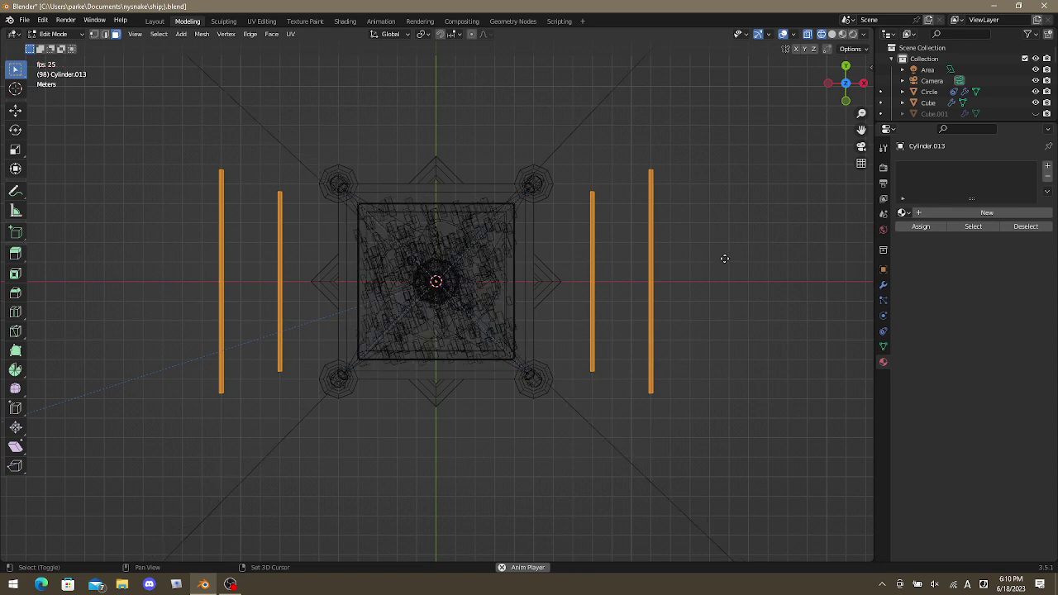
pyautogui.write('r09')
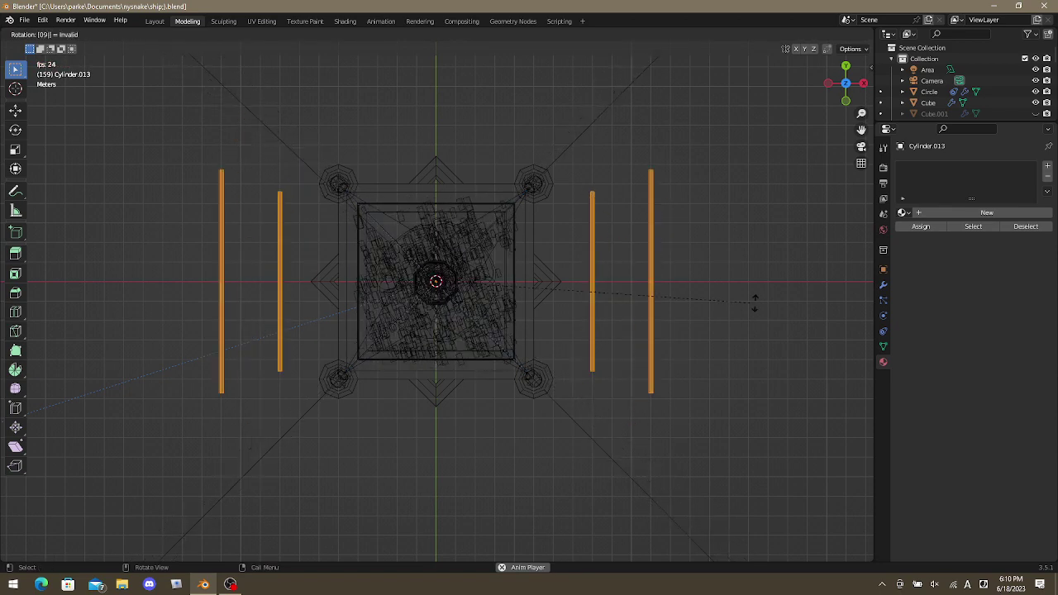
pyautogui.press('BackSpace')
pyautogui.press('BackSpace')
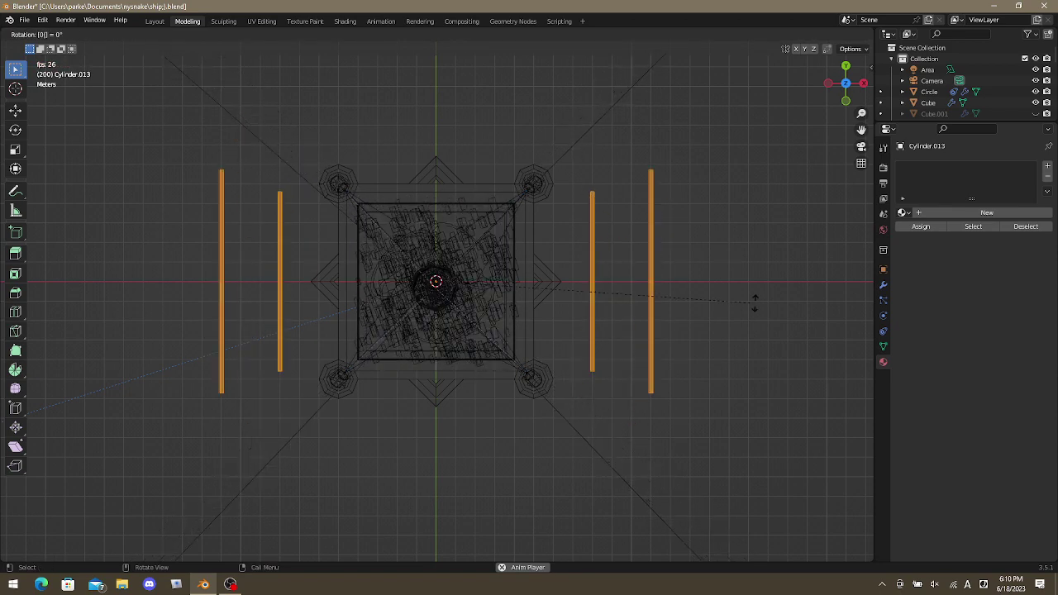
pyautogui.write('90')
pyautogui.press('Return')
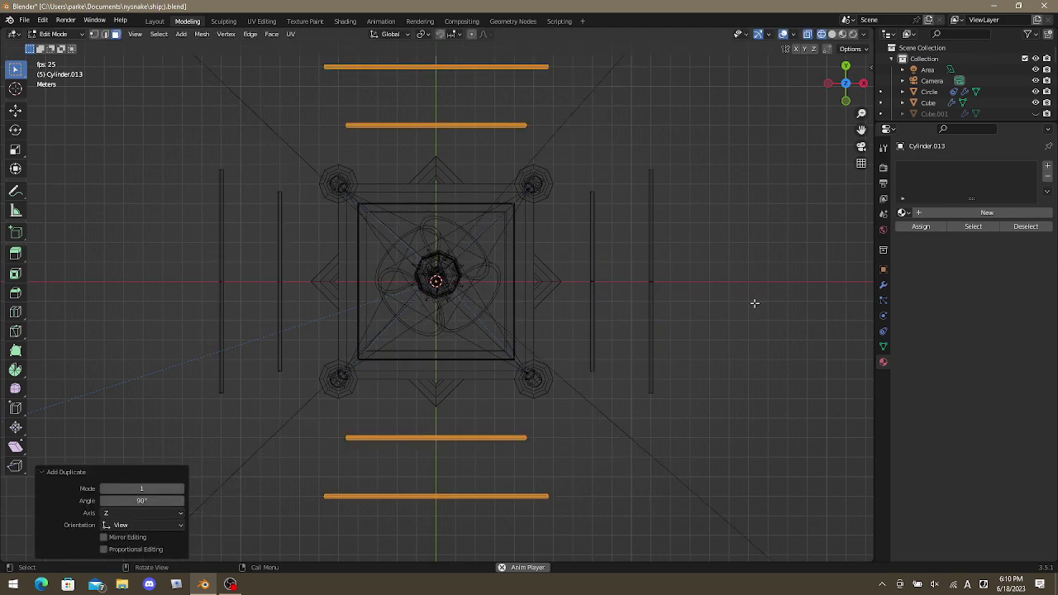
pyautogui.moveTo(765, 378); pyautogui.dragTo(716, 338, button='middle')
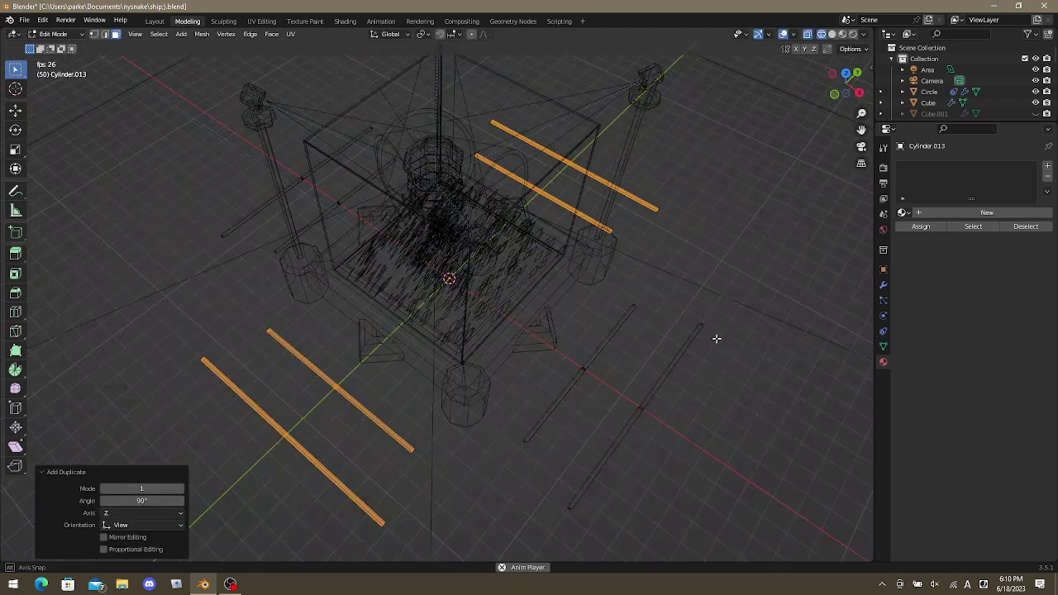
pyautogui.press('Tab')
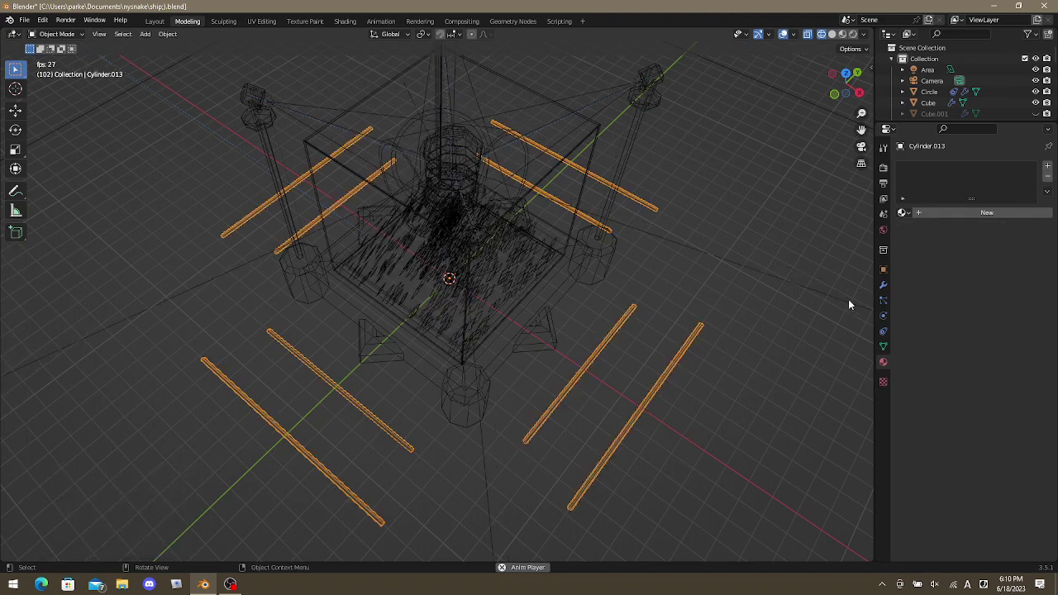
# Give the rods a new material with an Emission surface, a light yellow colour and a strength of 21.6.
pyautogui.click(944, 217)
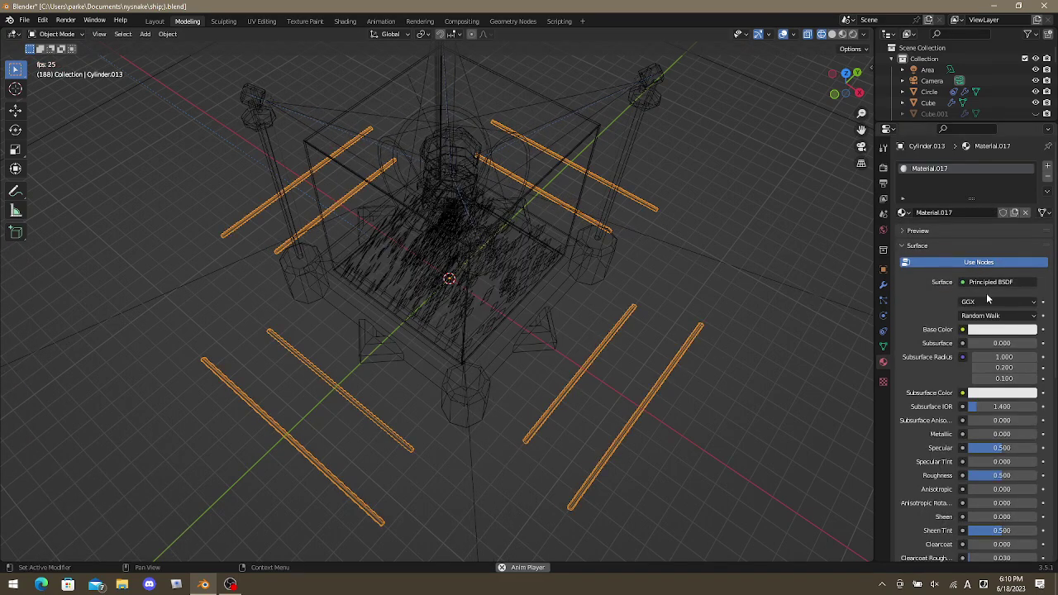
pyautogui.click(998, 329)
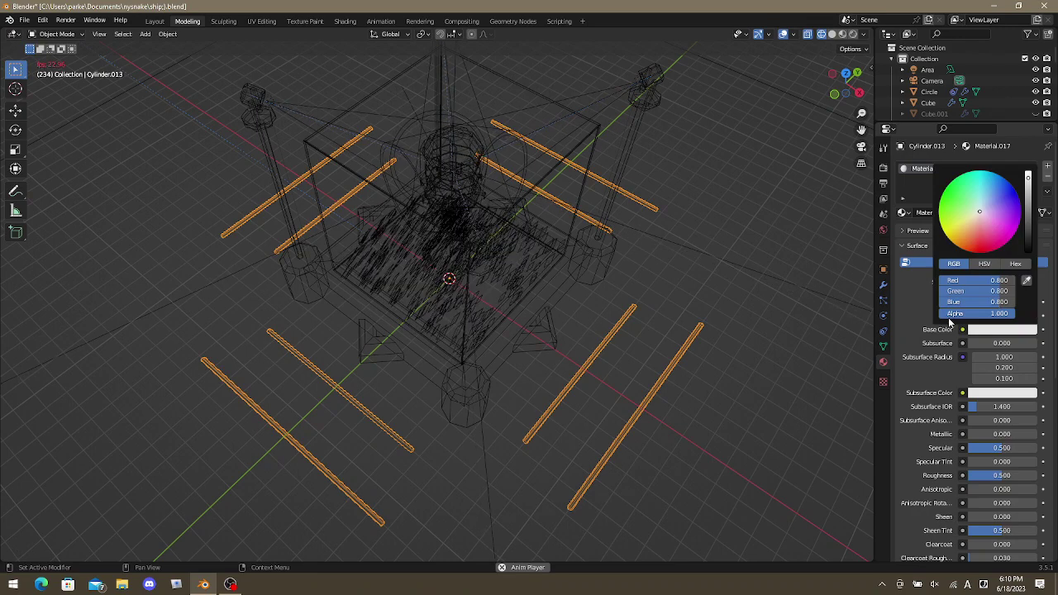
pyautogui.click(992, 283)
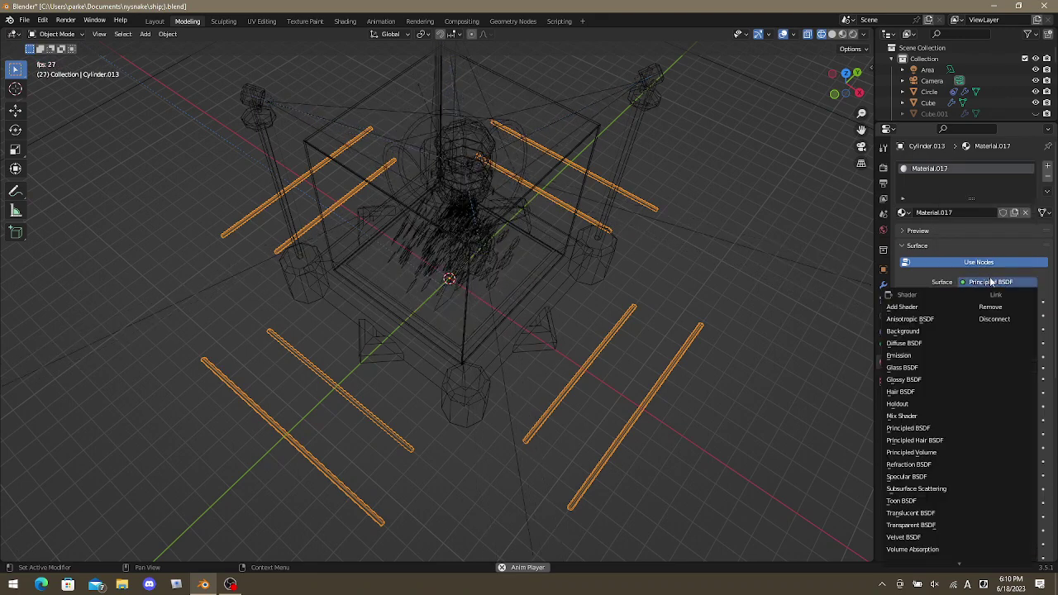
pyautogui.click(899, 356)
pyautogui.click(1002, 302)
pyautogui.moveTo(961, 213); pyautogui.dragTo(961, 195)
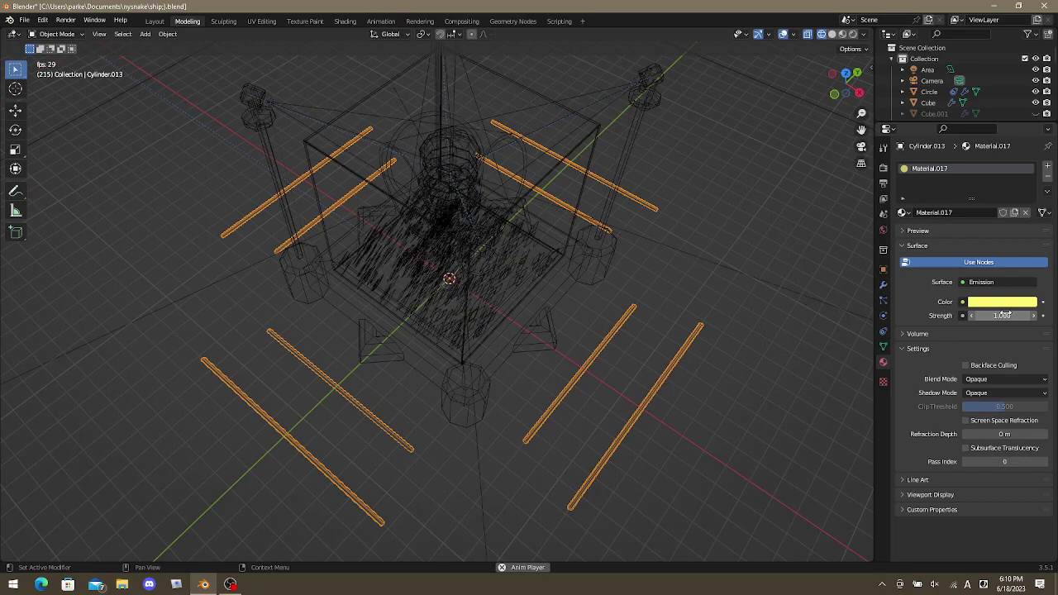
pyautogui.moveTo(984, 308); pyautogui.dragTo(1025, 308)
# Show the scene in rendered shading and examine the glow of the rods around the launch pad.
pyautogui.press('z')
pyautogui.moveTo(679, 275)
pyautogui.mouseDown(button='middle')
pyautogui.moveTo(604, 289)
pyautogui.moveTo(614, 229)
pyautogui.mouseUp(button='middle')
pyautogui.press('z')
pyautogui.click(621, 169)
pyautogui.scroll(3, 635, 325)
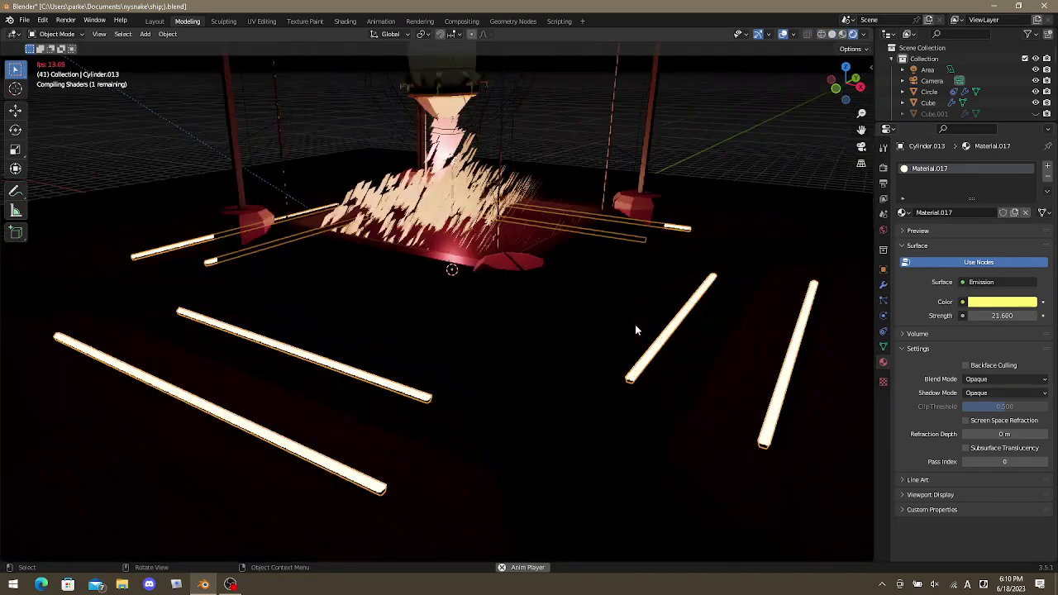
pyautogui.moveTo(635, 324); pyautogui.dragTo(603, 322, button='middle')
pyautogui.scroll(-3, 593, 345)
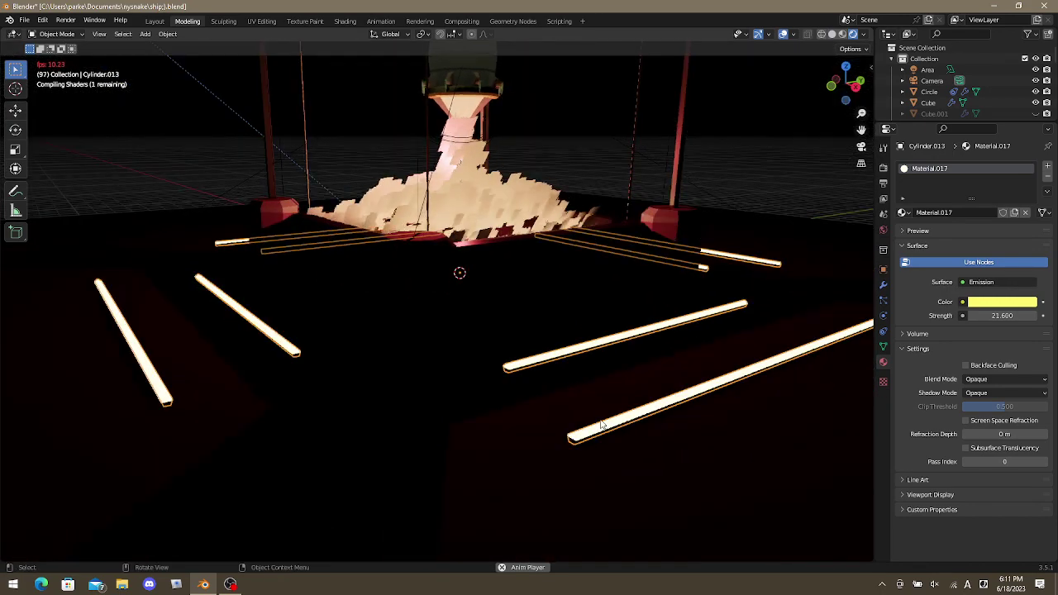
pyautogui.scroll(-5, 604, 322)
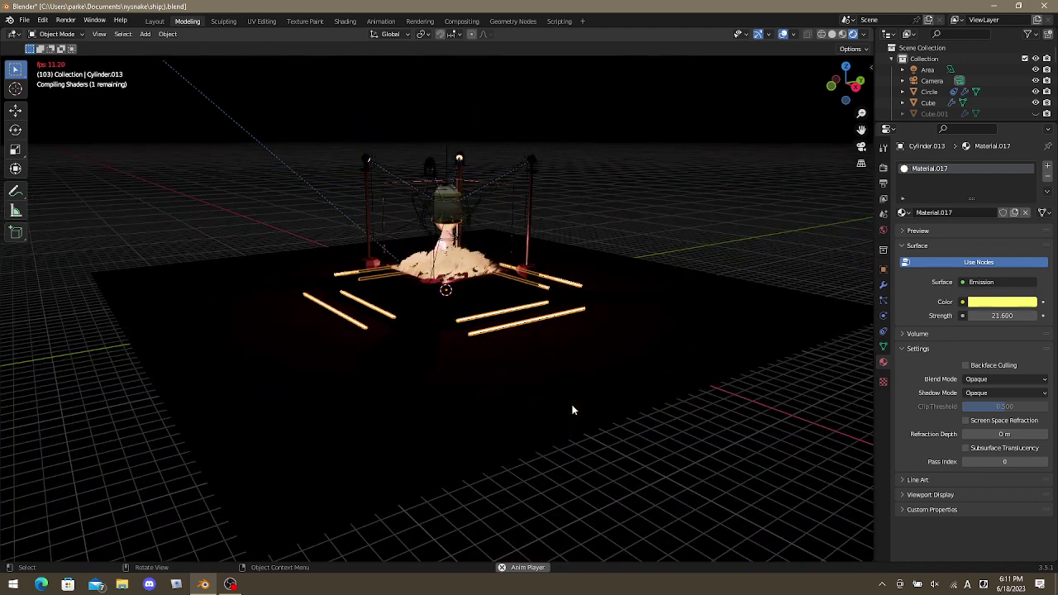
# Stop the animation playback, then save the file with the scene framed through the camera.
pyautogui.click(599, 365)
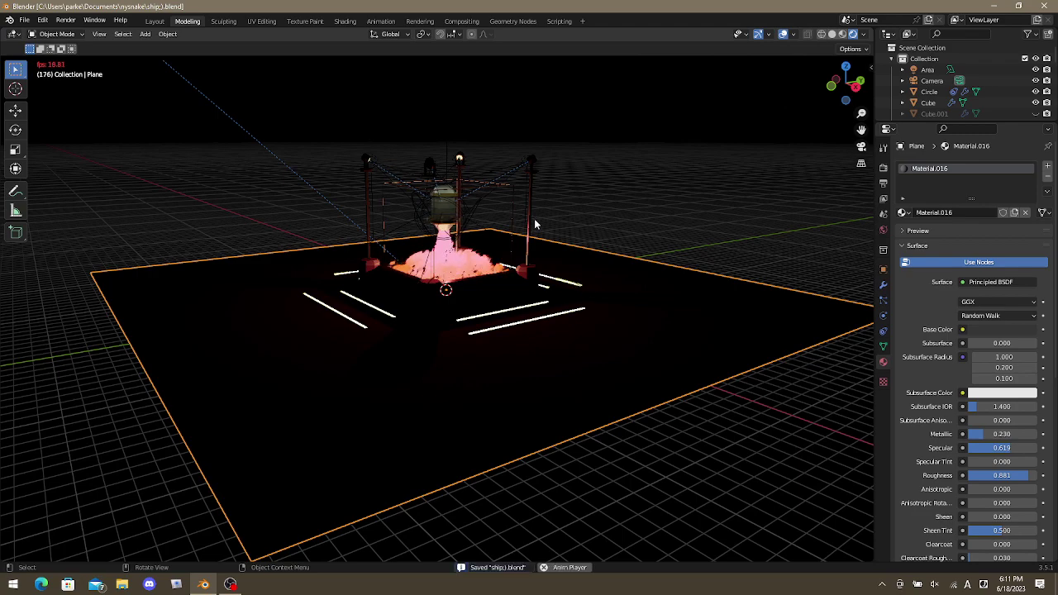
pyautogui.press('space')
pyautogui.hotkey('ctrl', 's')
pyautogui.moveTo(551, 189); pyautogui.dragTo(678, 243, button='middle')
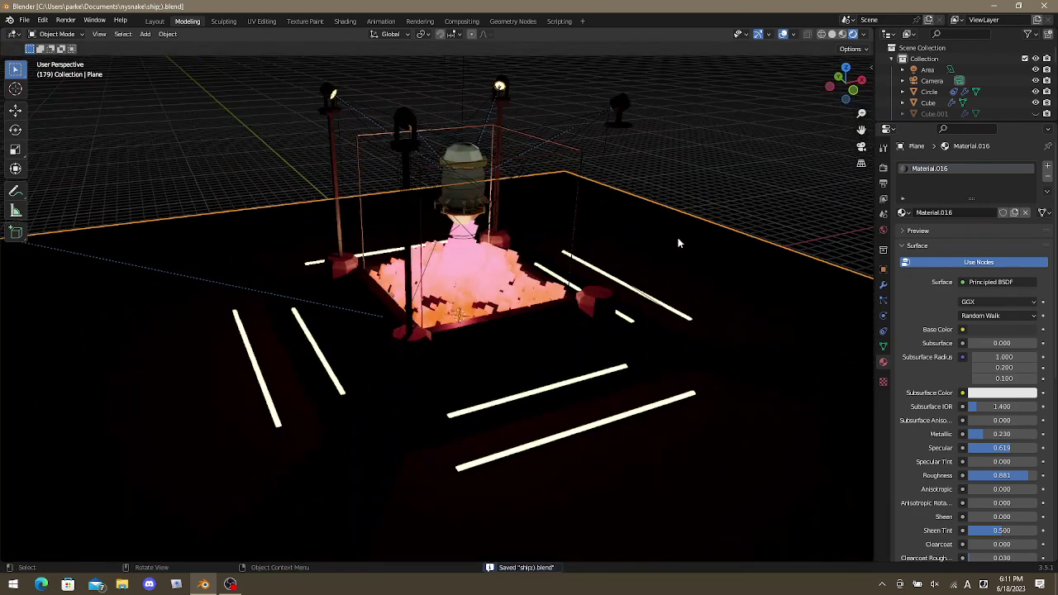
pyautogui.press('KP_0')
pyautogui.scroll(3, 616, 315)
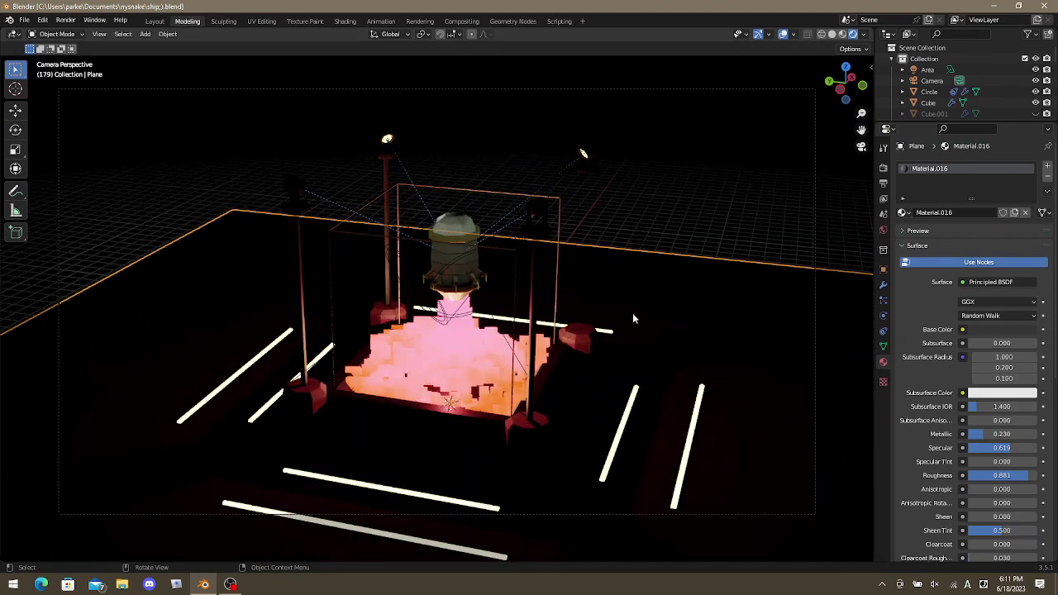
pyautogui.hotkey('ctrl', 's')
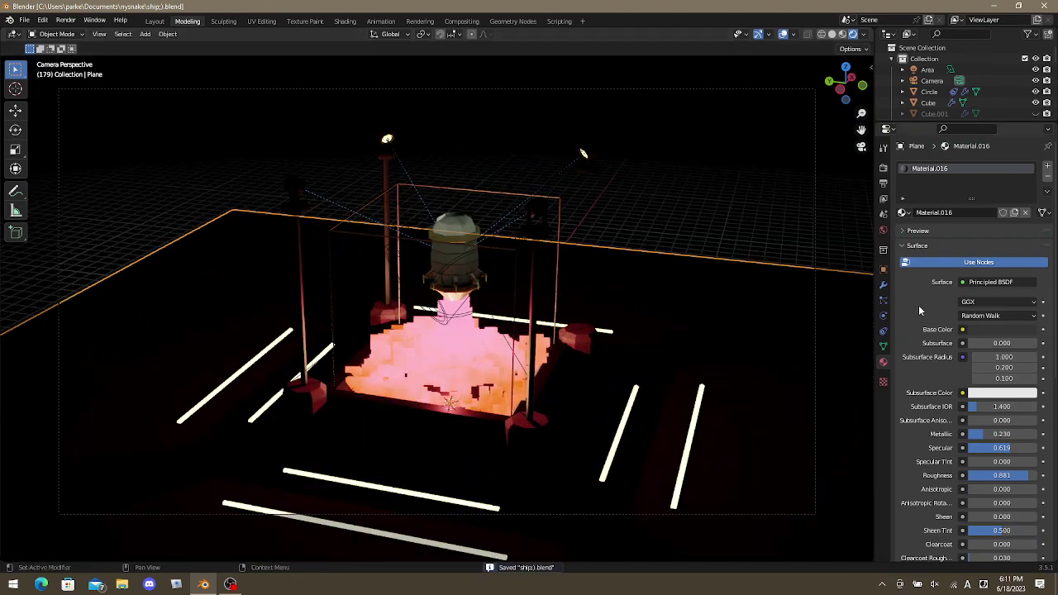
# Change the scene's render engine to Cycles.
pyautogui.click(883, 183)
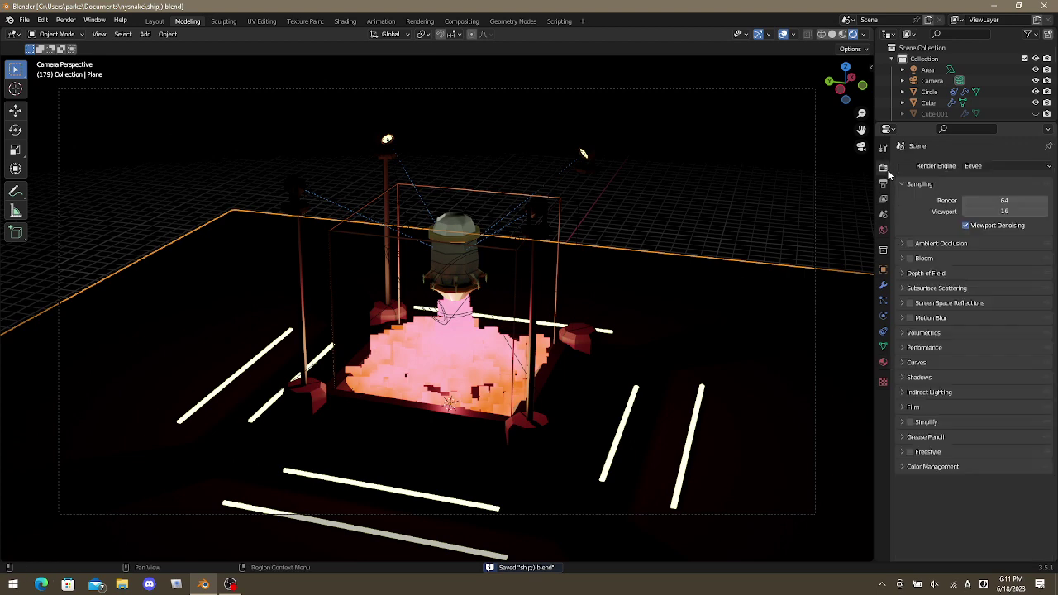
pyautogui.click(976, 167)
pyautogui.click(981, 202)
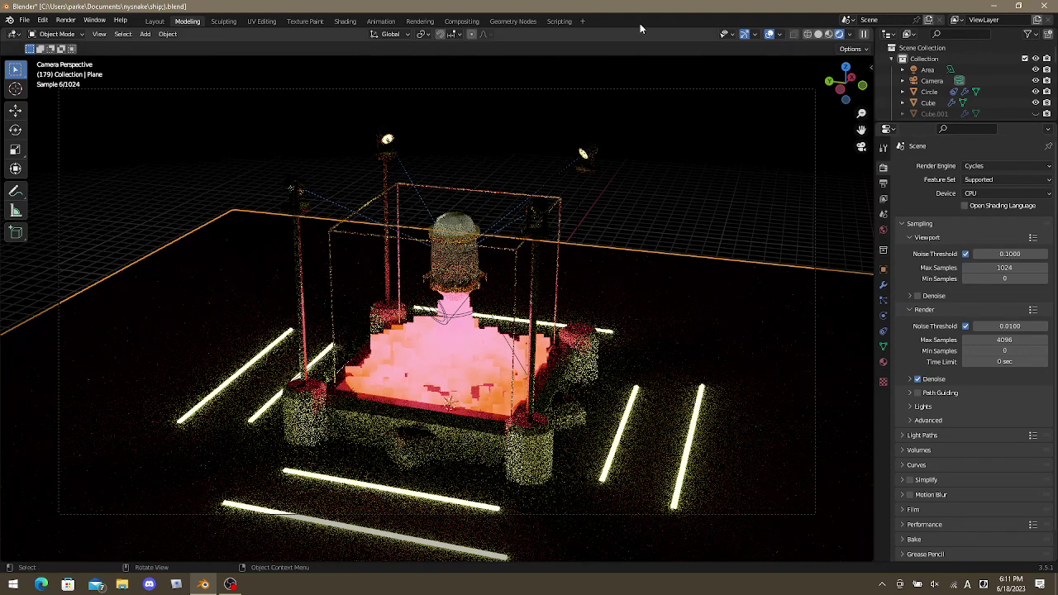
pyautogui.click(883, 184)
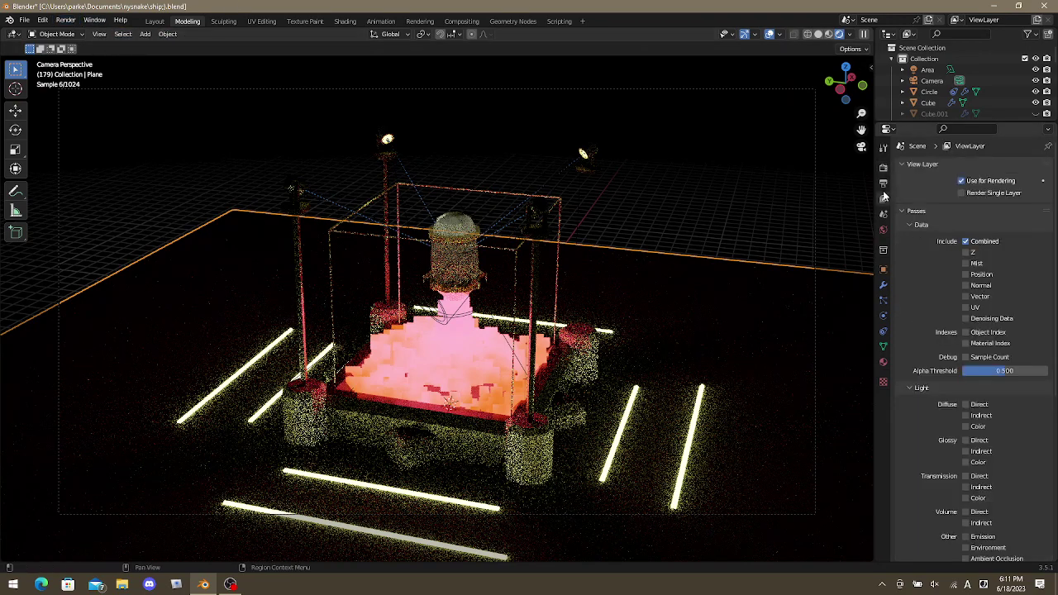
pyautogui.click(43, 20)
pyautogui.click(80, 178)
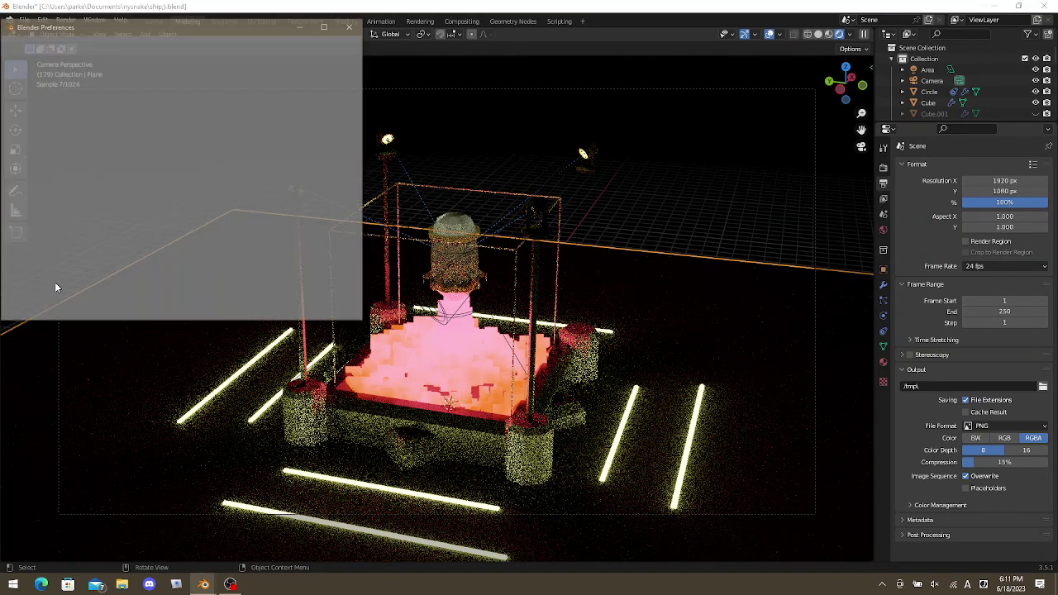
pyautogui.click(351, 26)
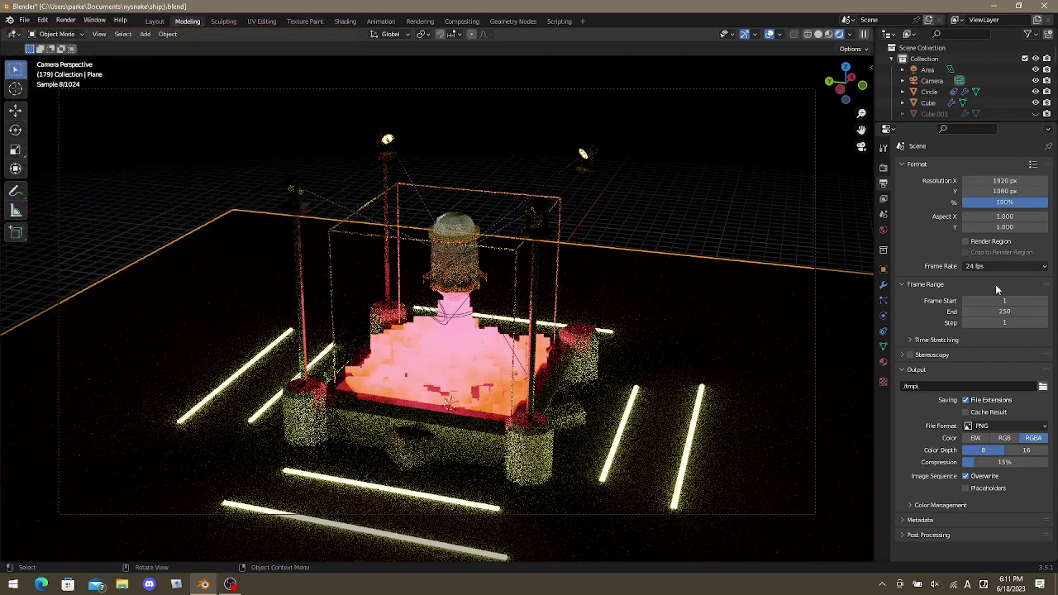
pyautogui.click(883, 198)
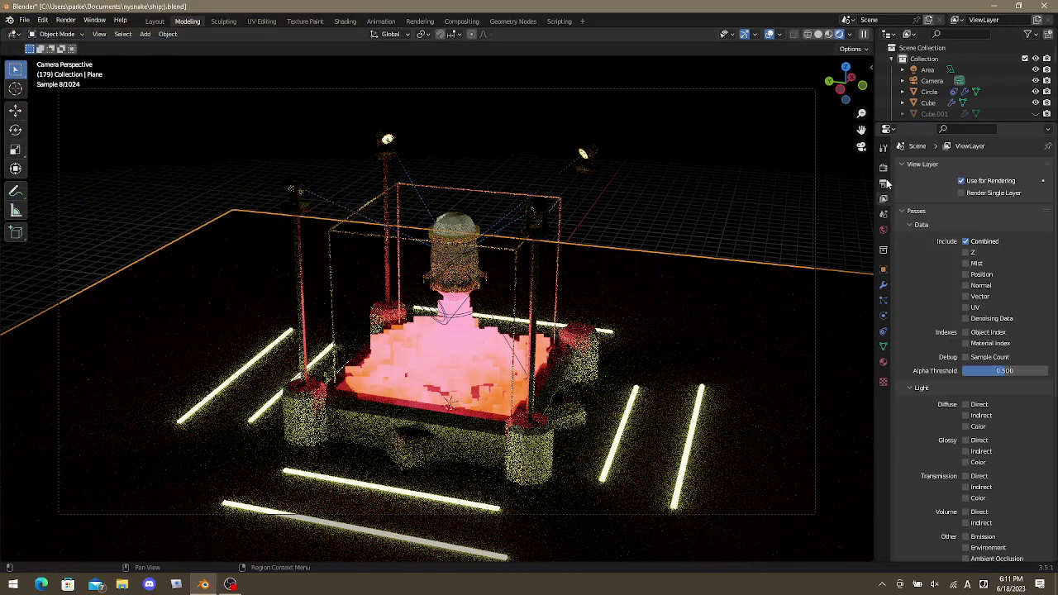
pyautogui.click(883, 166)
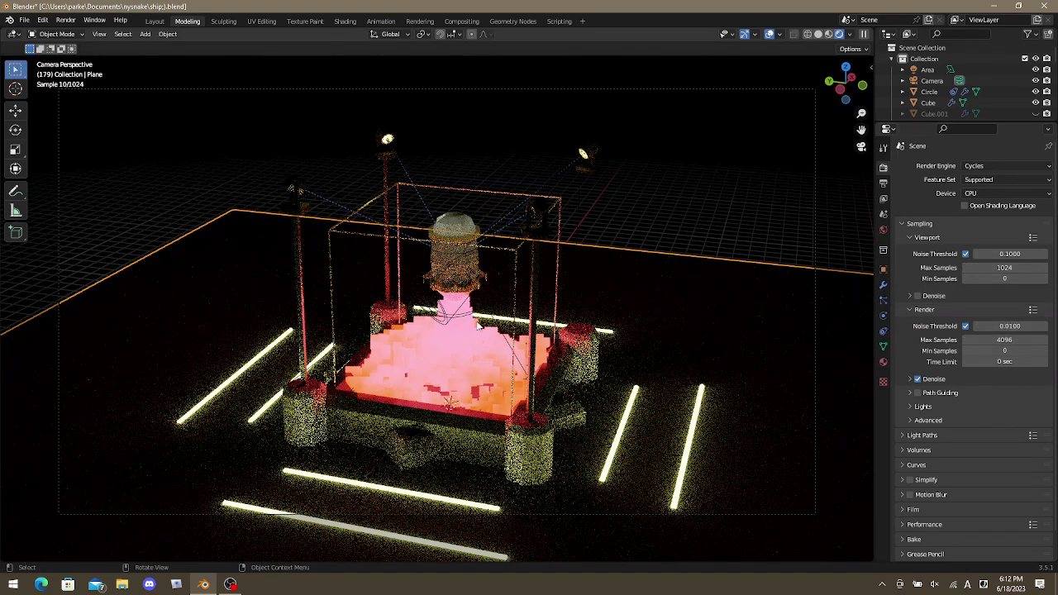
# Switch the viewport to Material Preview and run a test render of the current frame, cancelling it partway and closing the result.
pyautogui.press('z')
pyautogui.click(504, 340)
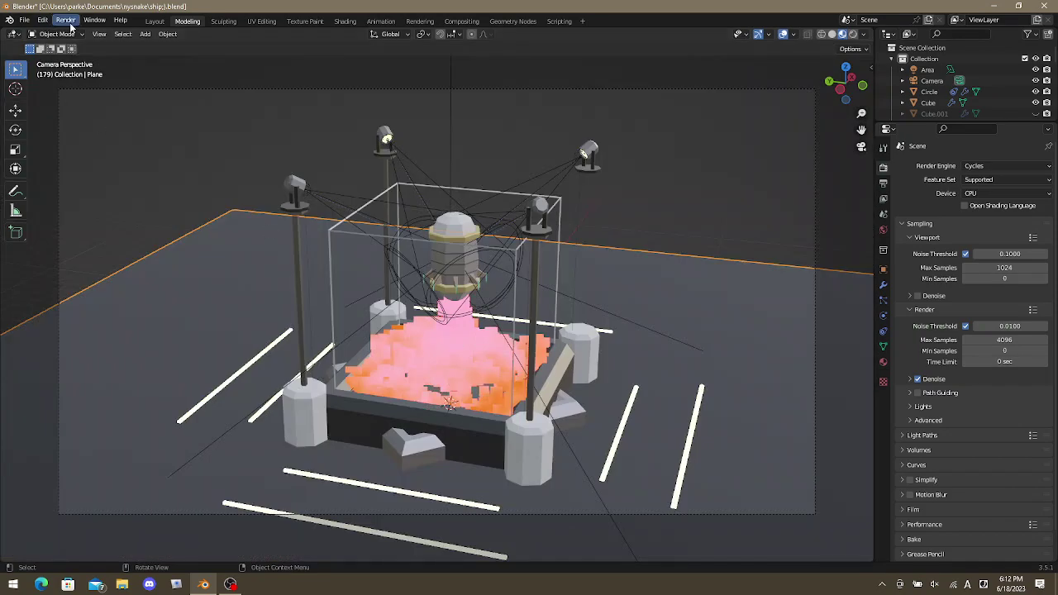
pyautogui.click(66, 20)
pyautogui.click(90, 32)
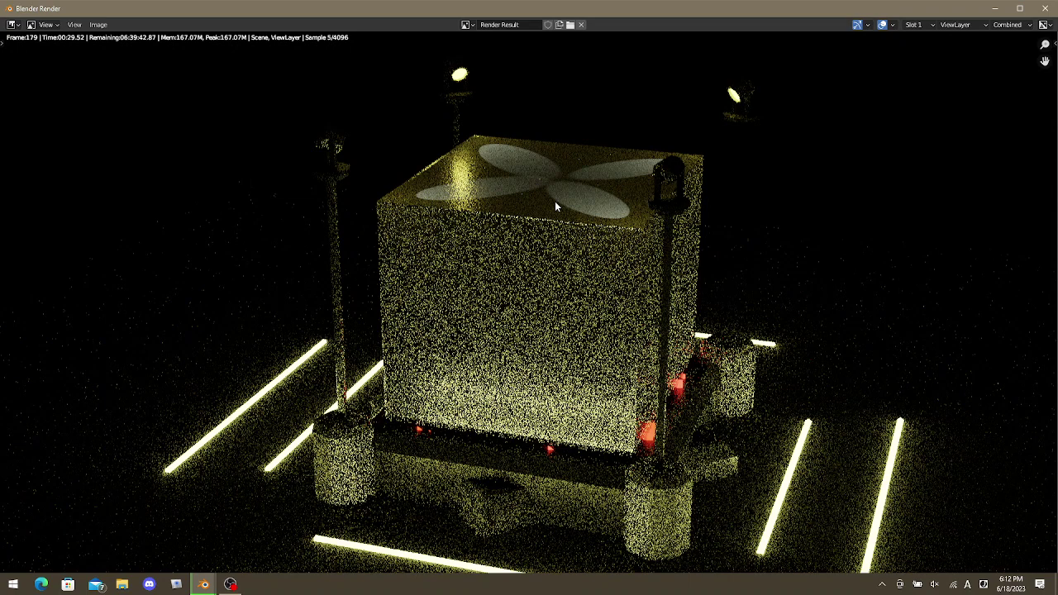
pyautogui.press('Escape')
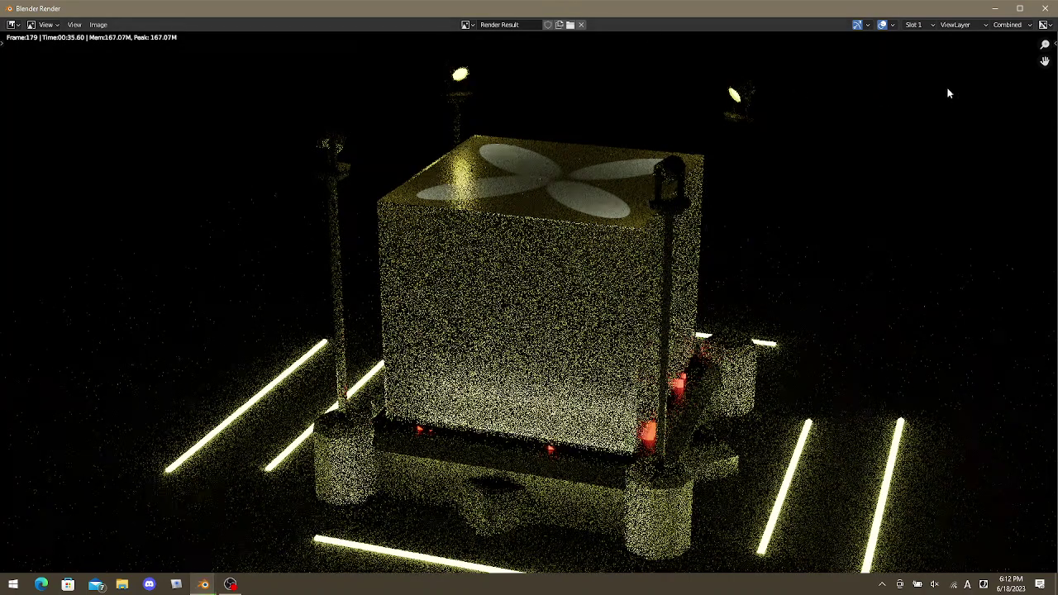
pyautogui.click(1045, 8)
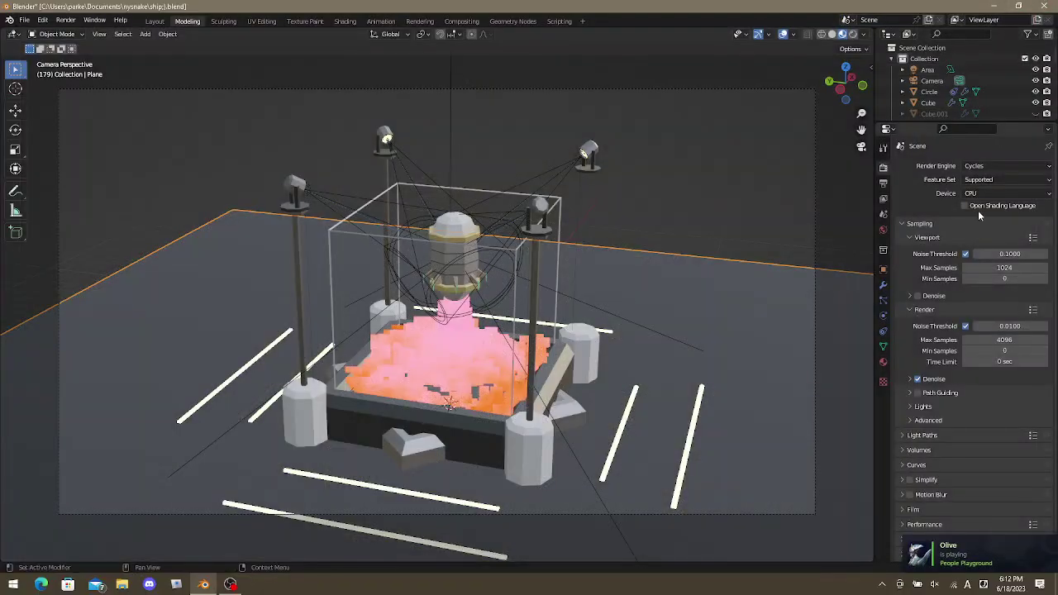
# Set the Cycles render device to GPU Compute.
pyautogui.click(984, 196)
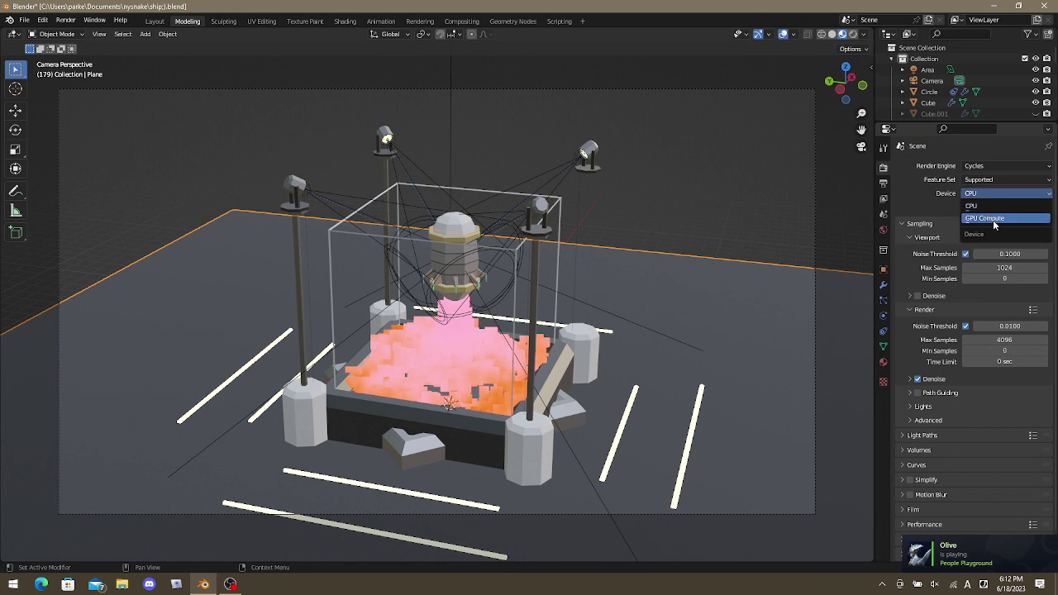
pyautogui.click(994, 220)
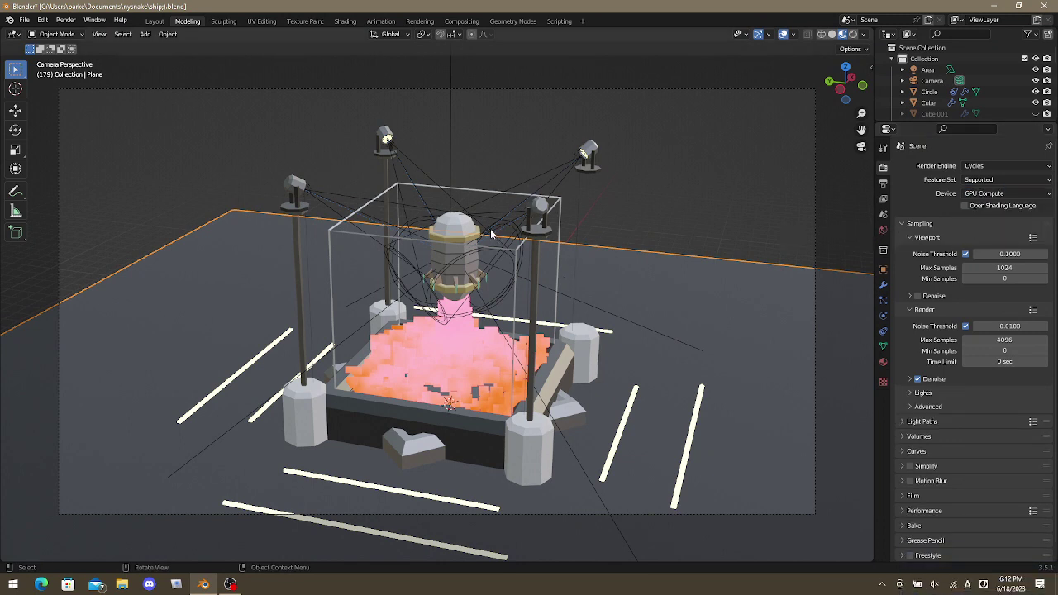
pyautogui.scroll(-1, 1047, 98)
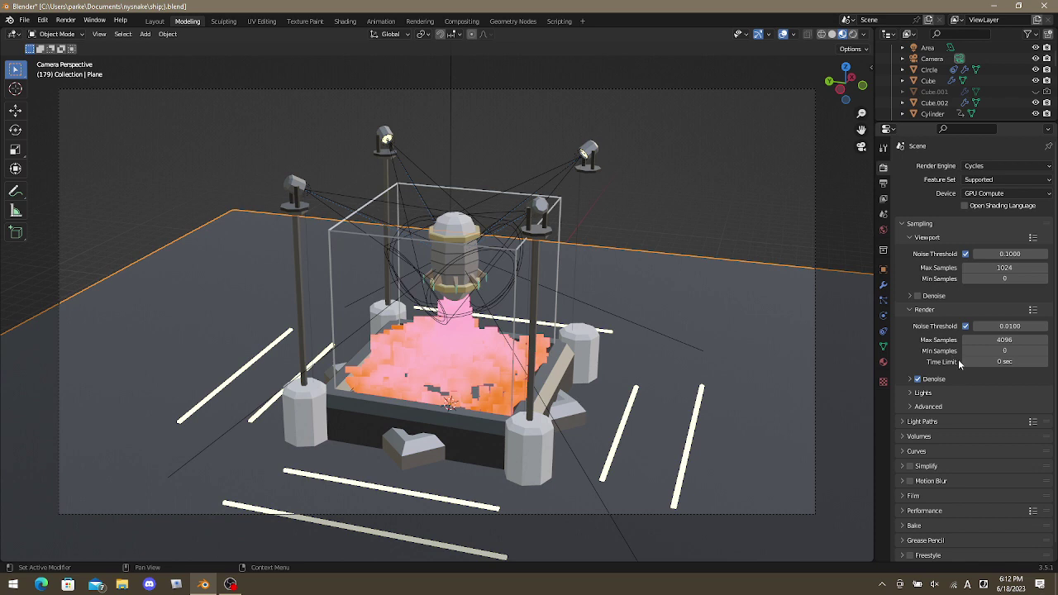
# Examine the Cycles sampling, advanced and performance settings, including threads, memory and acceleration structure.
pyautogui.click(941, 225)
pyautogui.click(941, 225)
pyautogui.click(940, 407)
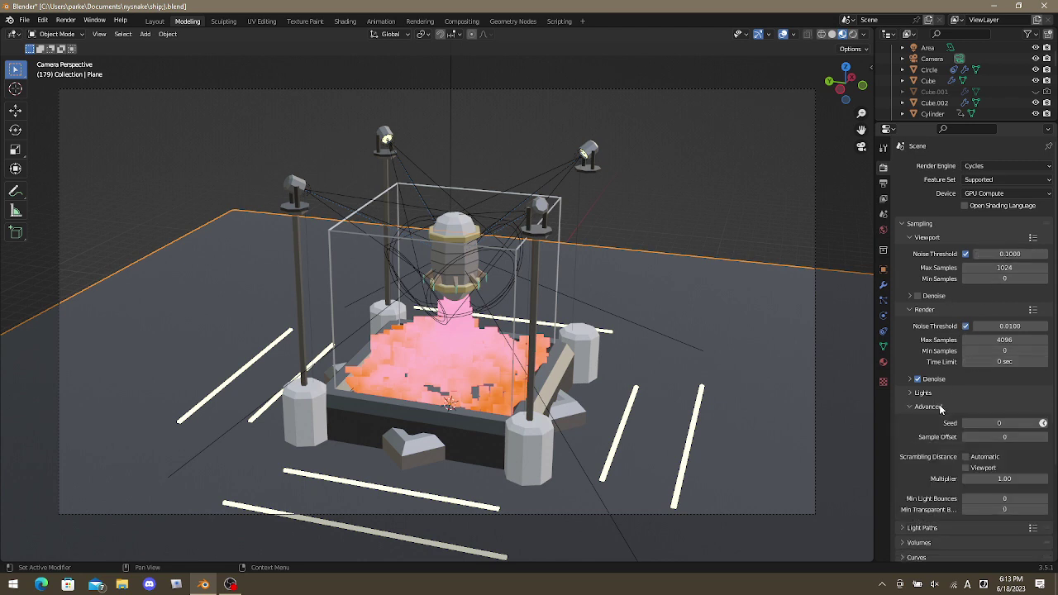
pyautogui.click(941, 408)
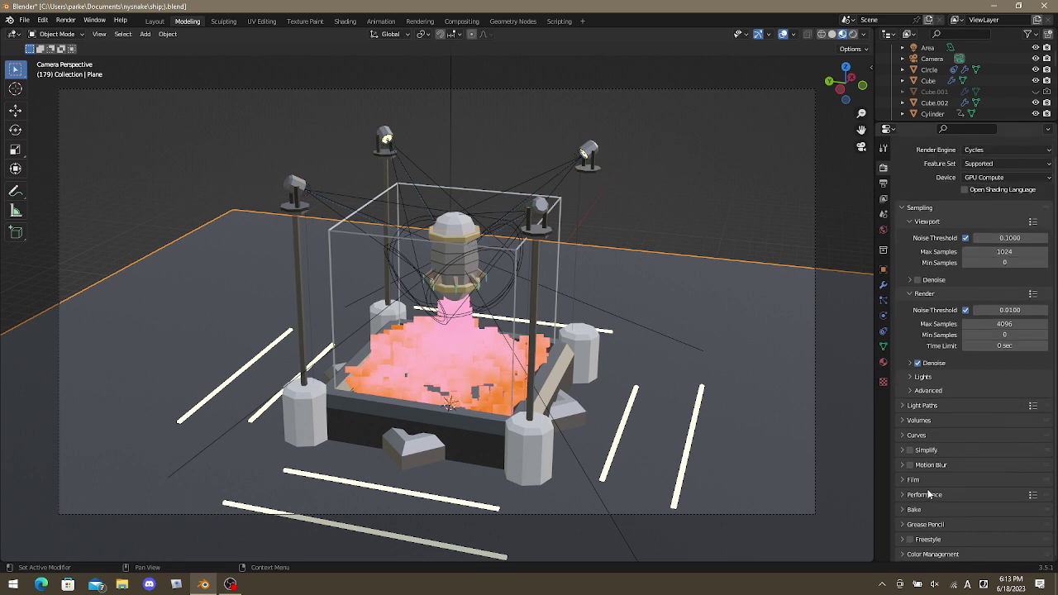
pyautogui.click(926, 510)
pyautogui.scroll(-3, 949, 472)
pyautogui.click(977, 438)
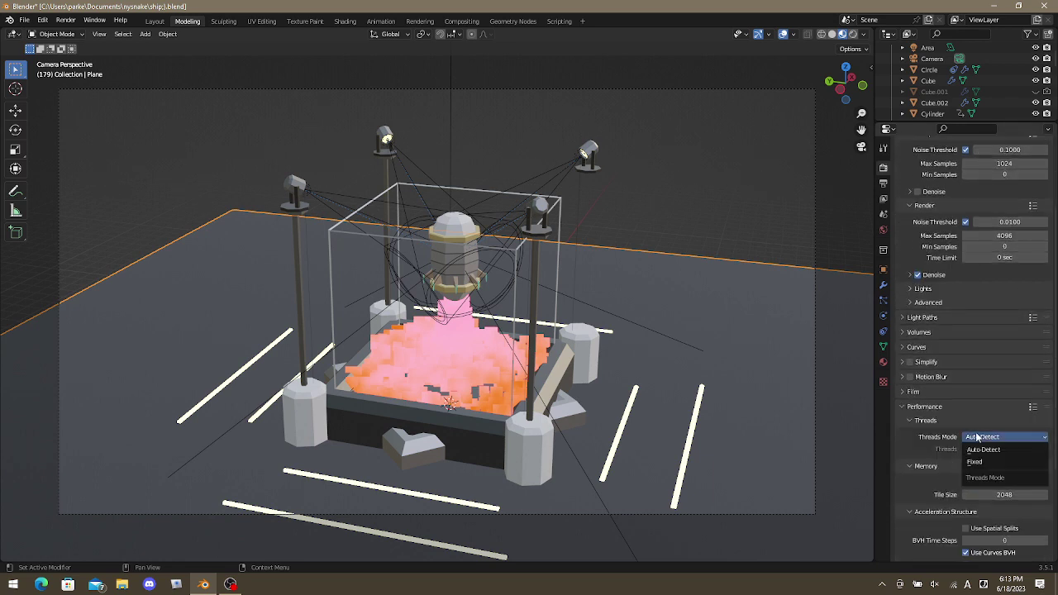
pyautogui.scroll(-1, 920, 447)
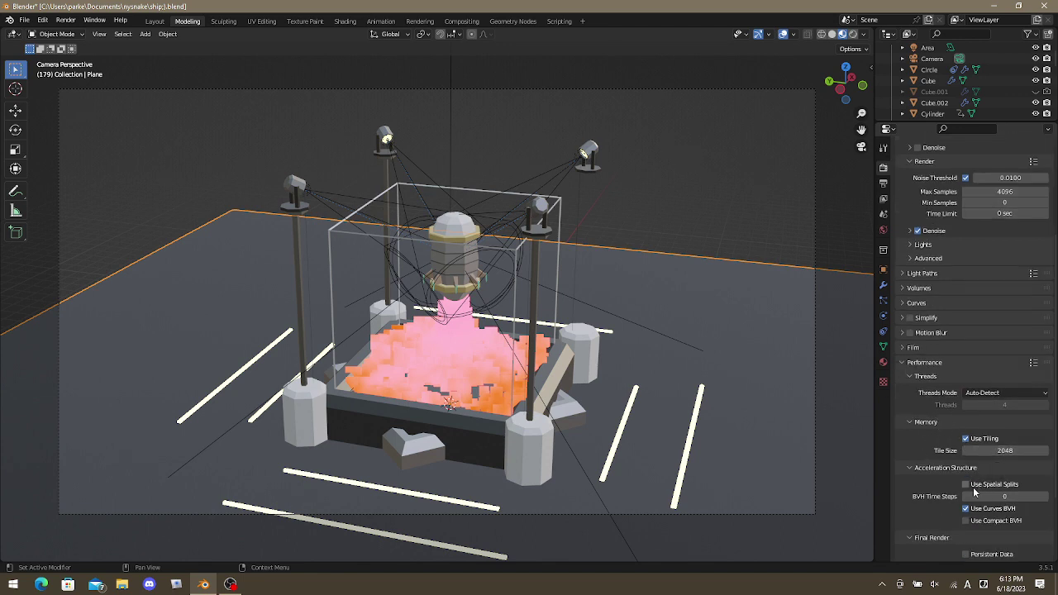
pyautogui.scroll(-3, 930, 513)
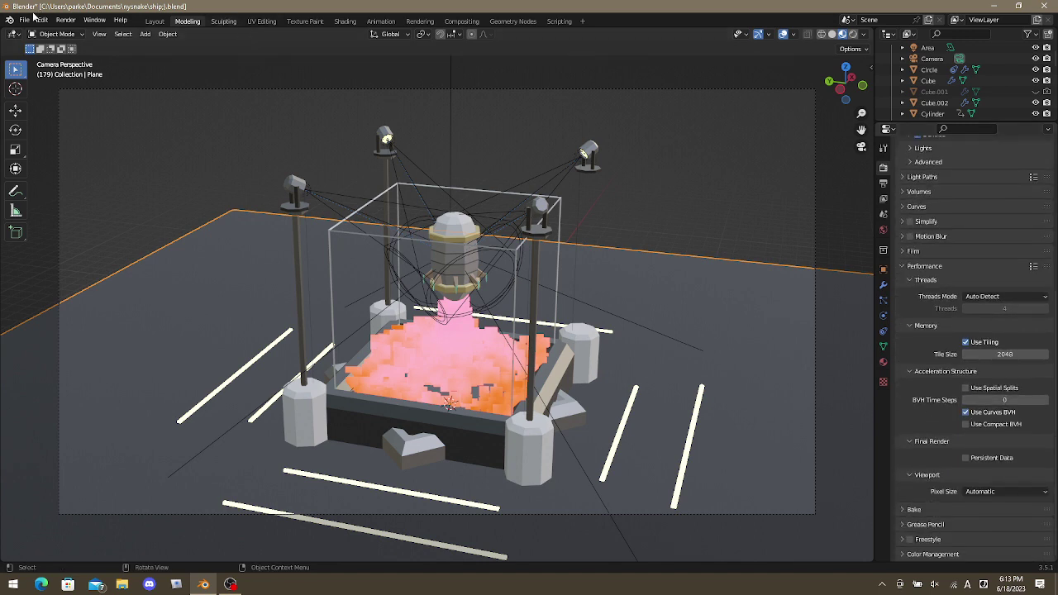
# Open the system preferences and set the Cycles render devices to CUDA in place of OptiX.
pyautogui.click(42, 20)
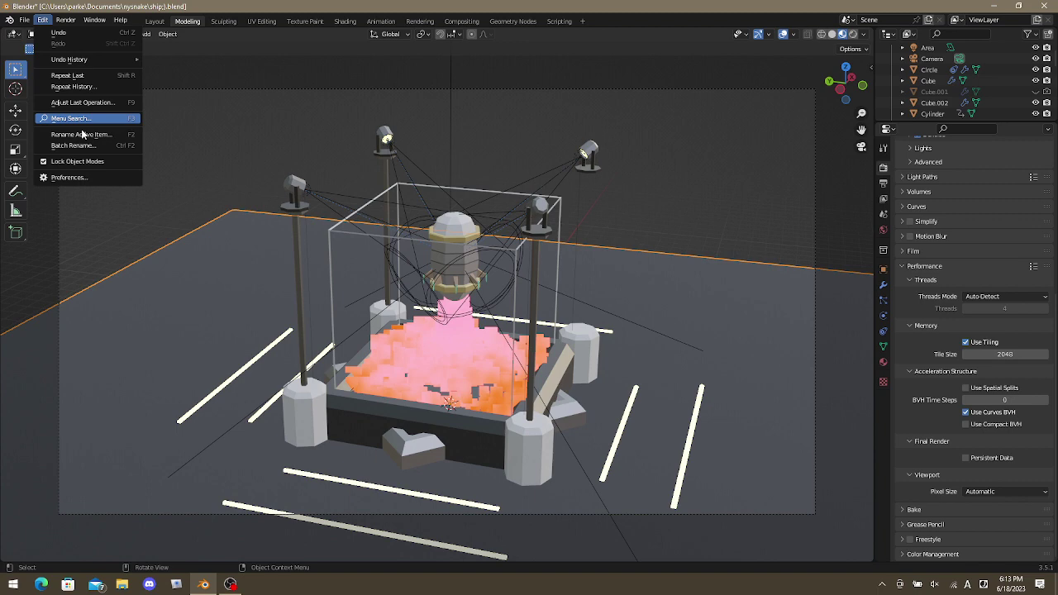
pyautogui.click(89, 179)
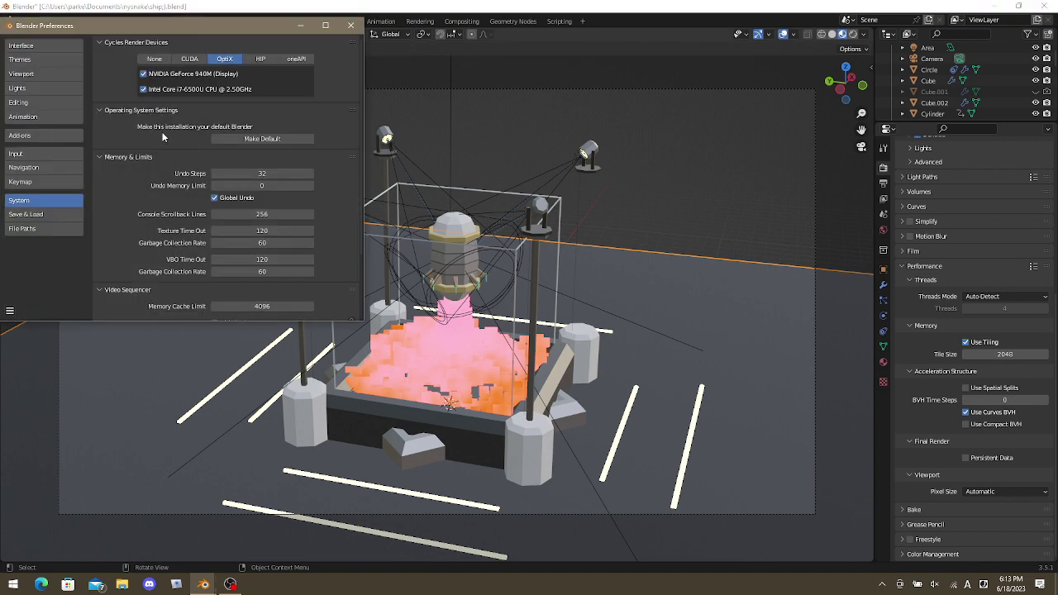
pyautogui.scroll(-3, 164, 131)
pyautogui.scroll(3, 165, 110)
pyautogui.keyDown('ctrl'); pyautogui.scroll(-1, 224, 60); pyautogui.keyUp('ctrl')
pyautogui.keyDown('ctrl'); pyautogui.scroll(2, 225, 60); pyautogui.keyUp('ctrl')
pyautogui.click(227, 60)
pyautogui.click(195, 62)
pyautogui.click(219, 59)
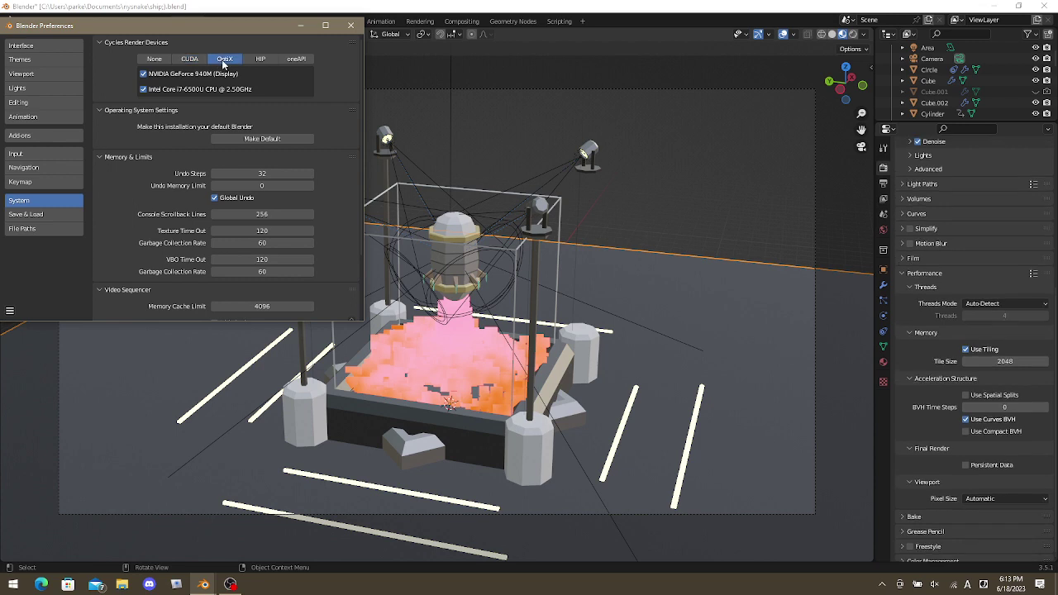
pyautogui.scroll(6, 962, 224)
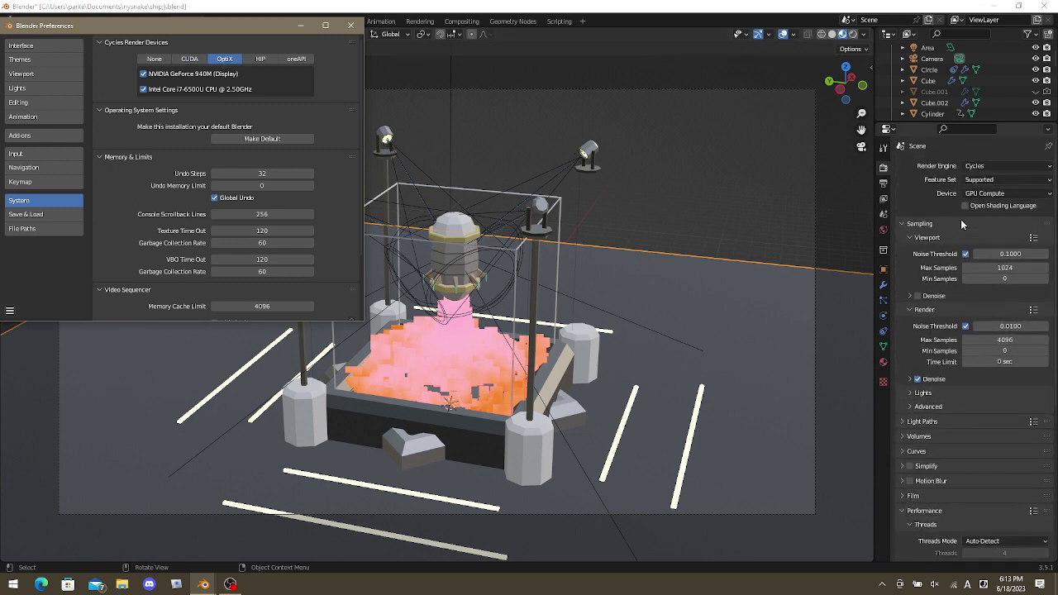
pyautogui.click(190, 59)
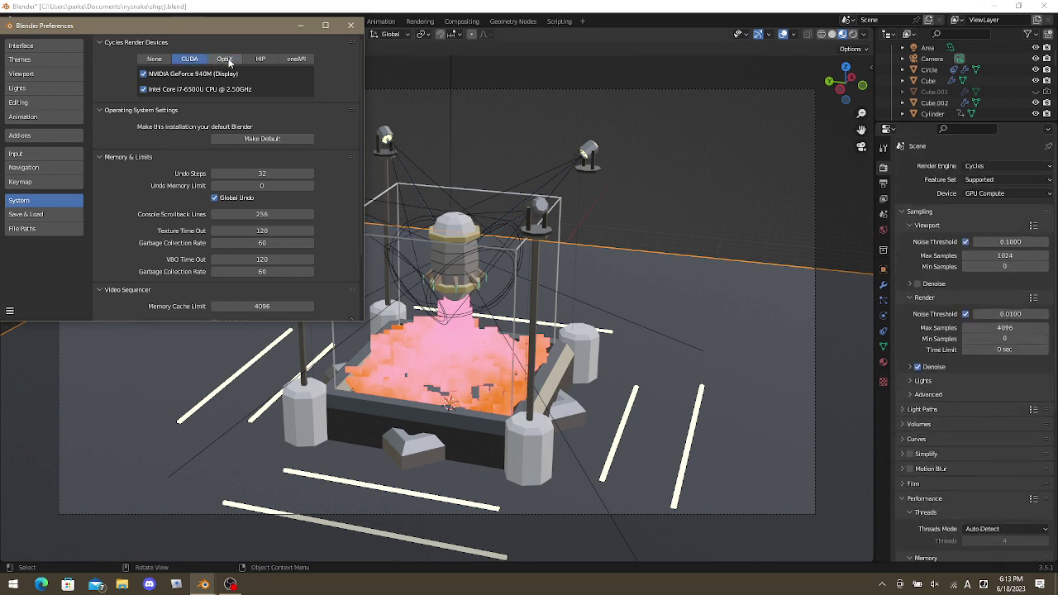
# Set the Cycles render devices to OptiX and close the preferences.
pyautogui.click(225, 60)
pyautogui.click(190, 58)
pyautogui.click(225, 58)
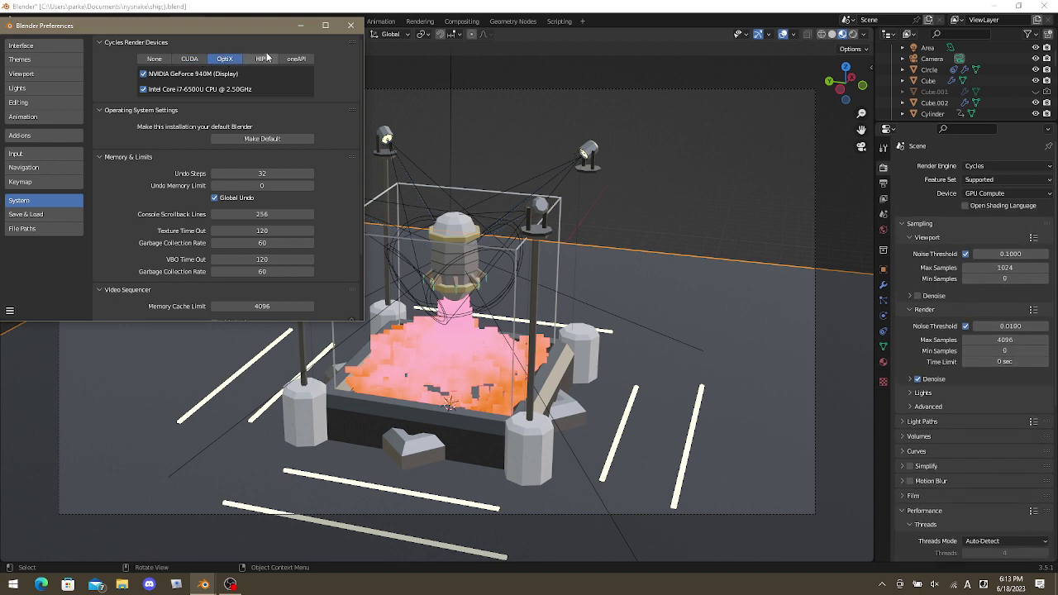
pyautogui.click(351, 25)
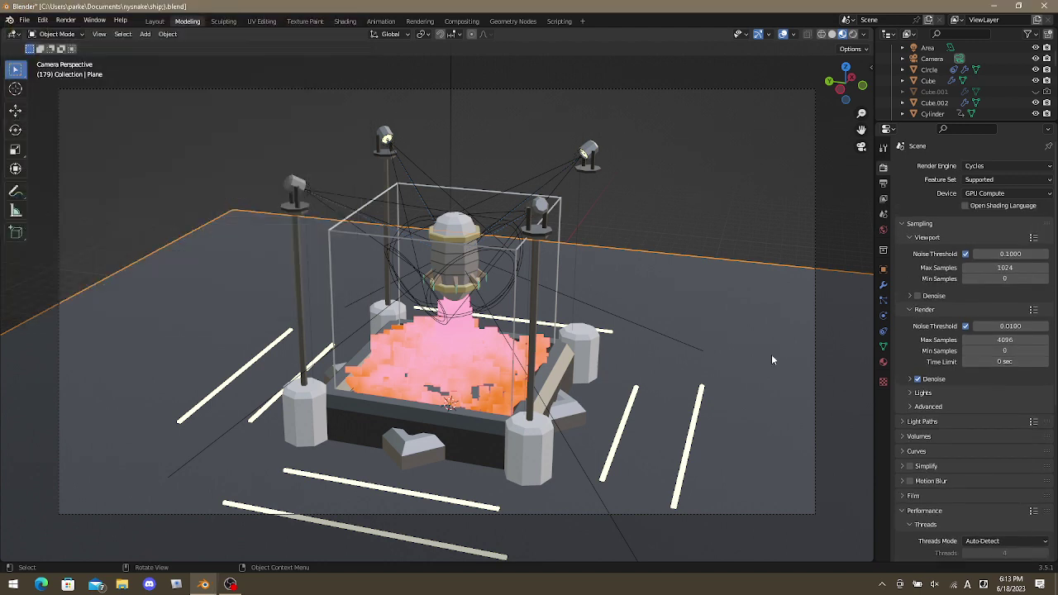
# Run a test render of the current frame with the OptiX devices and cancel it partway.
pyautogui.click(930, 408)
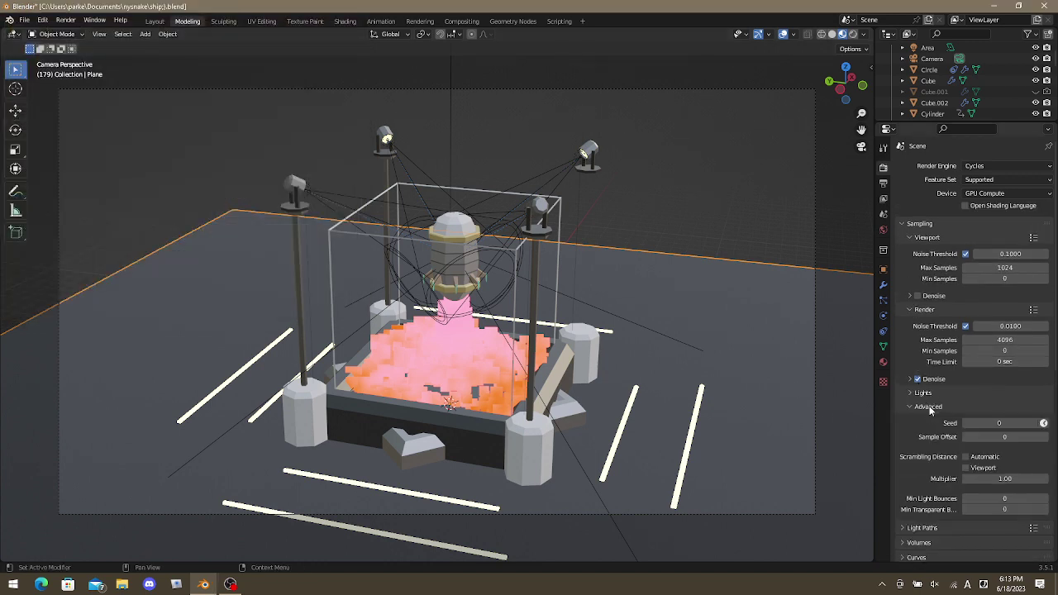
pyautogui.click(930, 407)
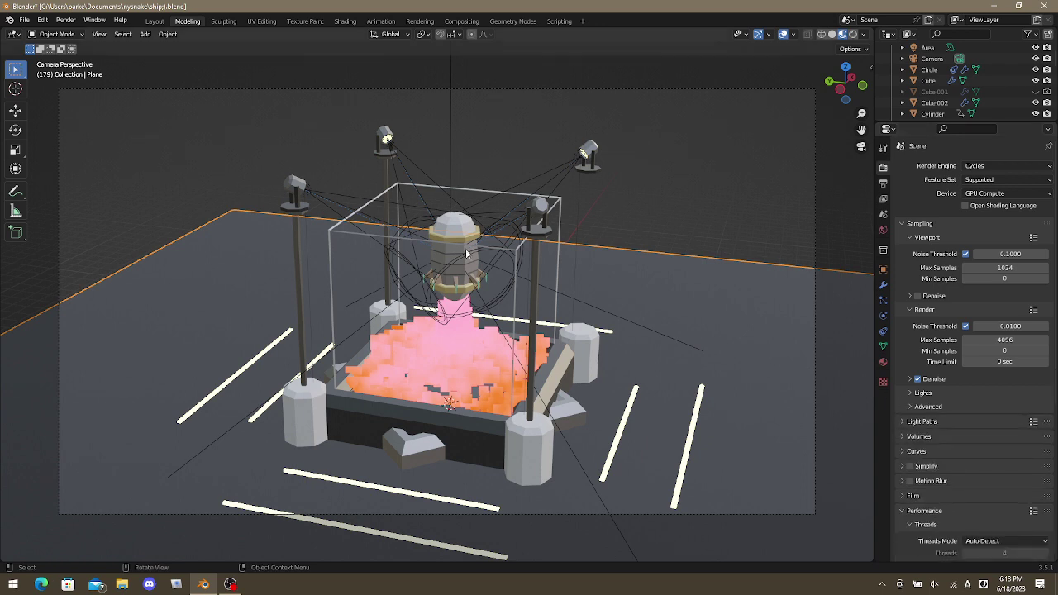
pyautogui.click(70, 20)
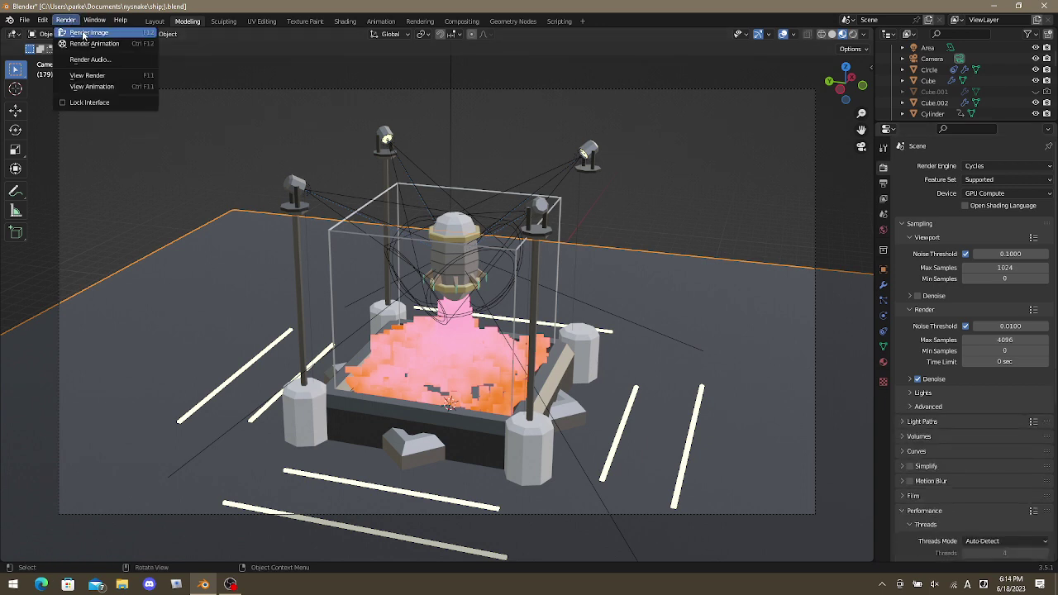
pyautogui.click(83, 33)
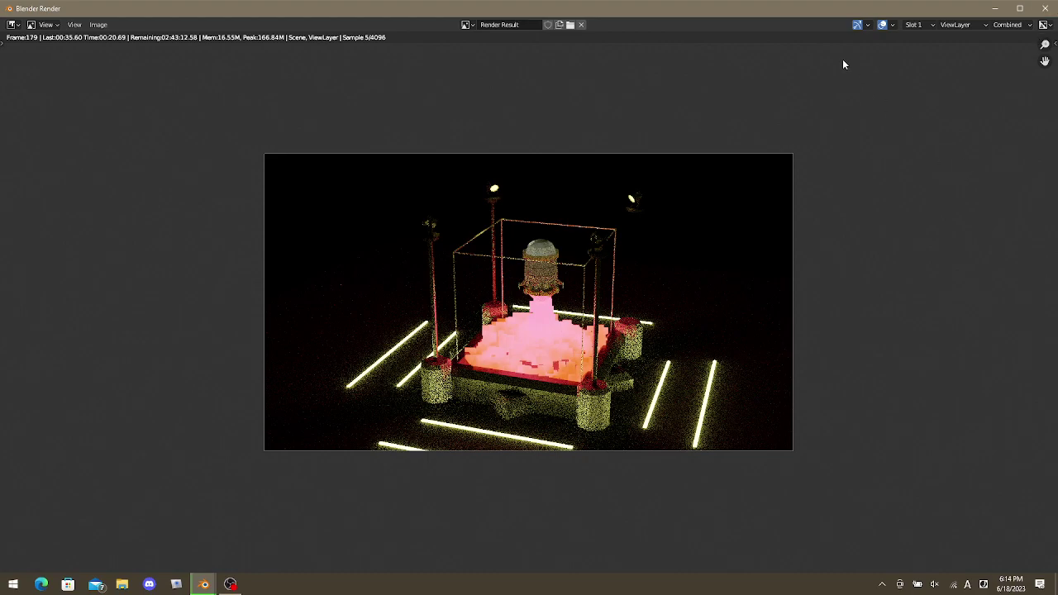
pyautogui.press('Escape')
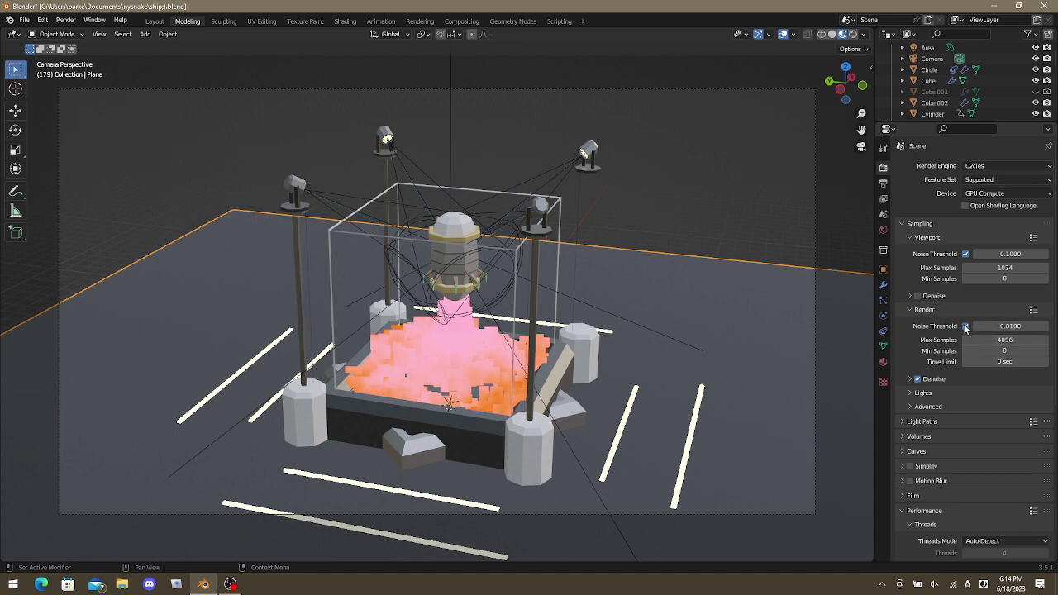
# Examine the Cycles denoise, advanced, simplify and performance settings, down to the final render and viewport options.
pyautogui.click(928, 378)
pyautogui.click(929, 379)
pyautogui.click(927, 410)
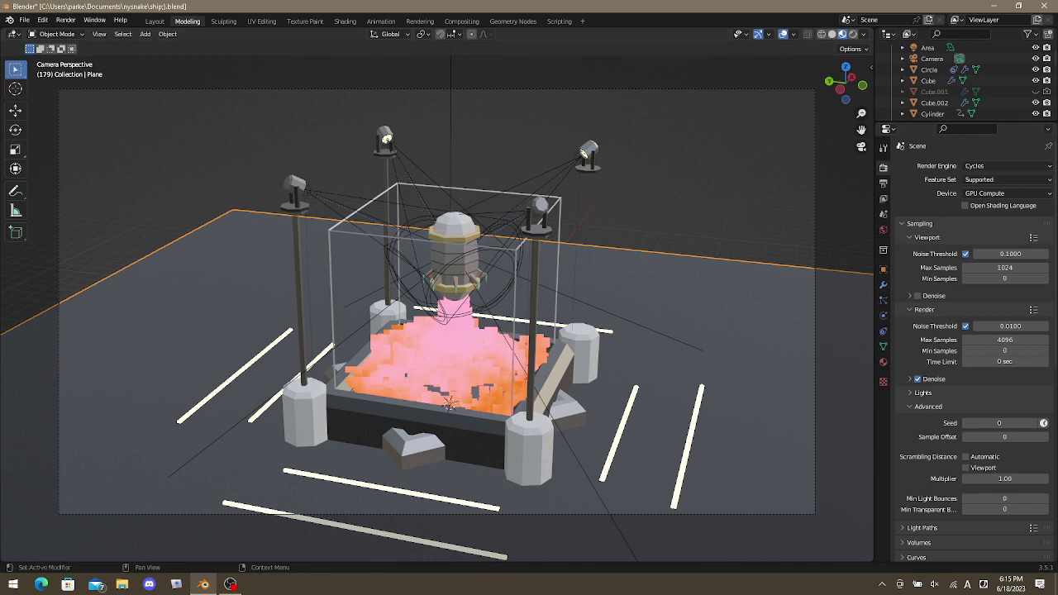
pyautogui.scroll(-1, 939, 447)
pyautogui.scroll(-4, 939, 447)
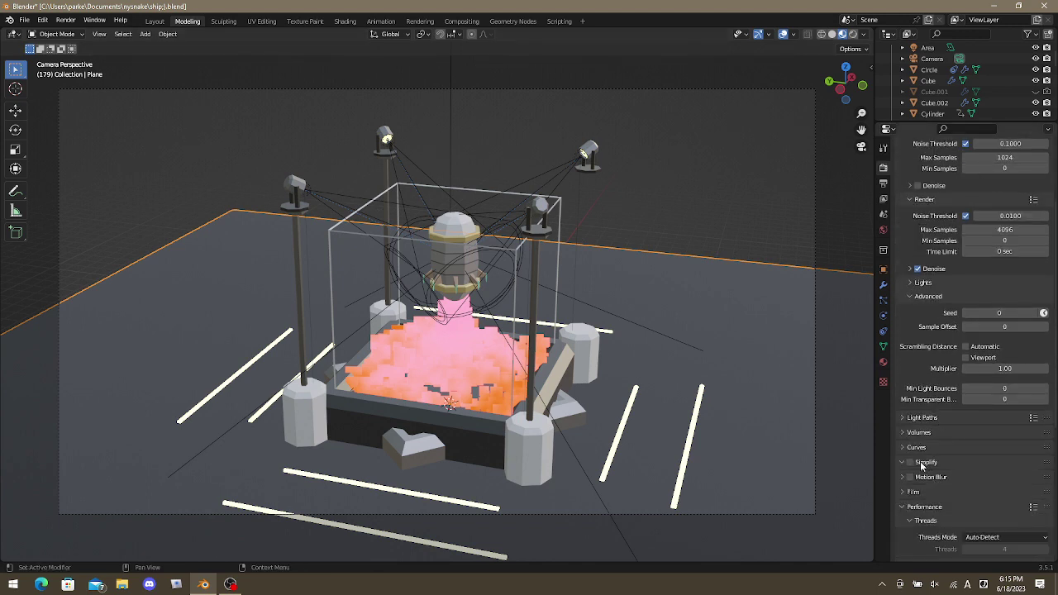
pyautogui.click(921, 462)
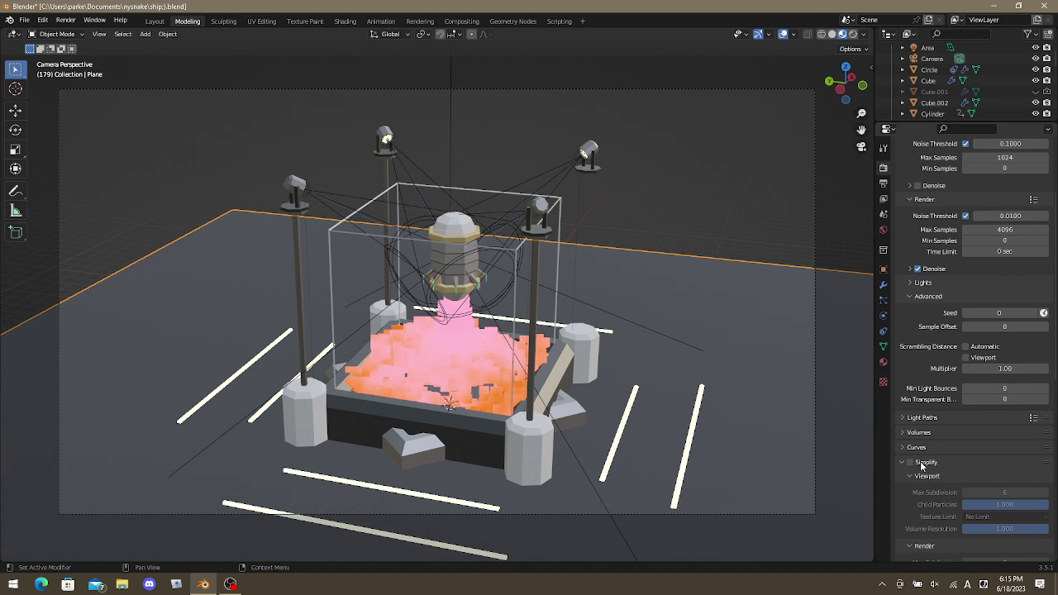
pyautogui.click(921, 461)
pyautogui.scroll(-1, 936, 475)
pyautogui.click(933, 444)
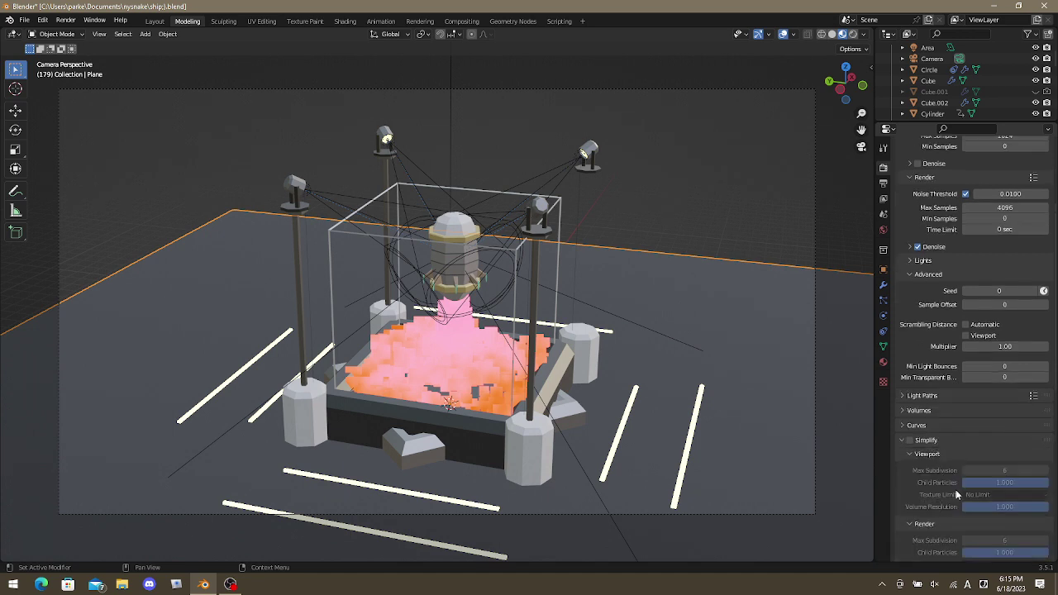
pyautogui.scroll(-3, 956, 489)
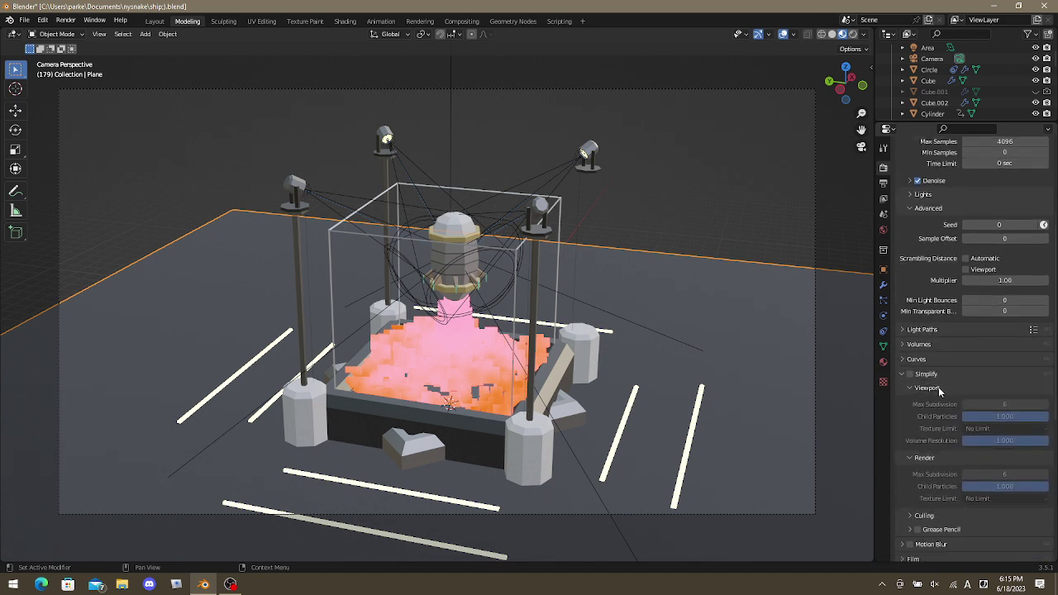
pyautogui.click(940, 376)
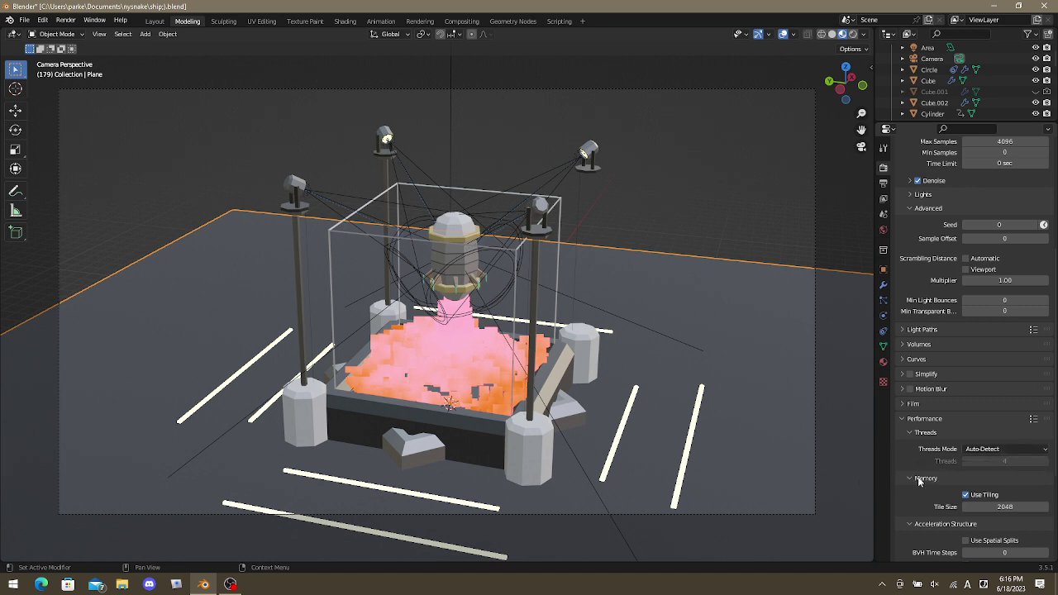
pyautogui.scroll(-2, 930, 502)
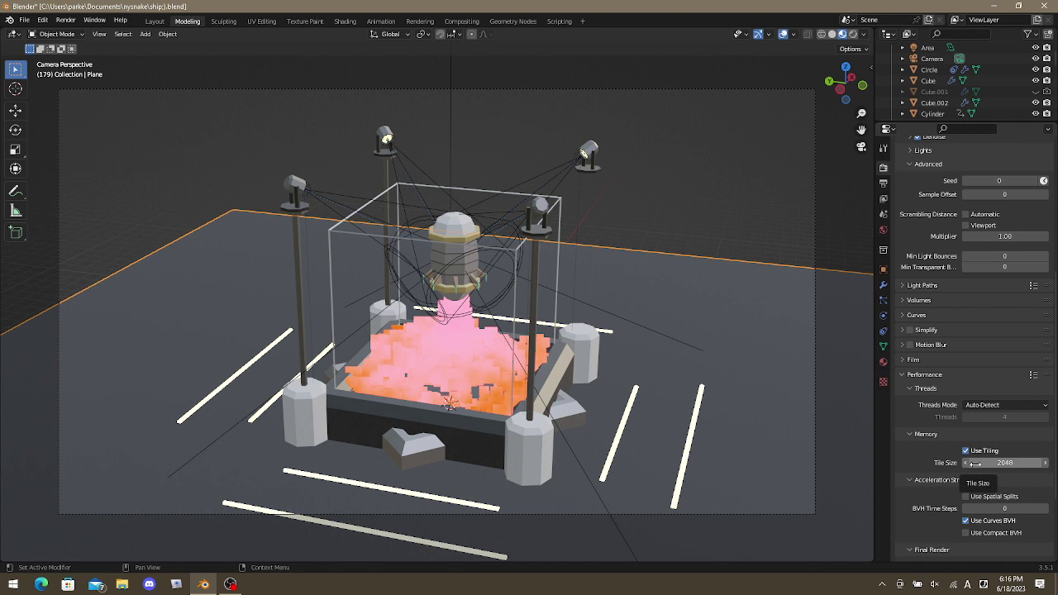
pyautogui.scroll(-2, 972, 467)
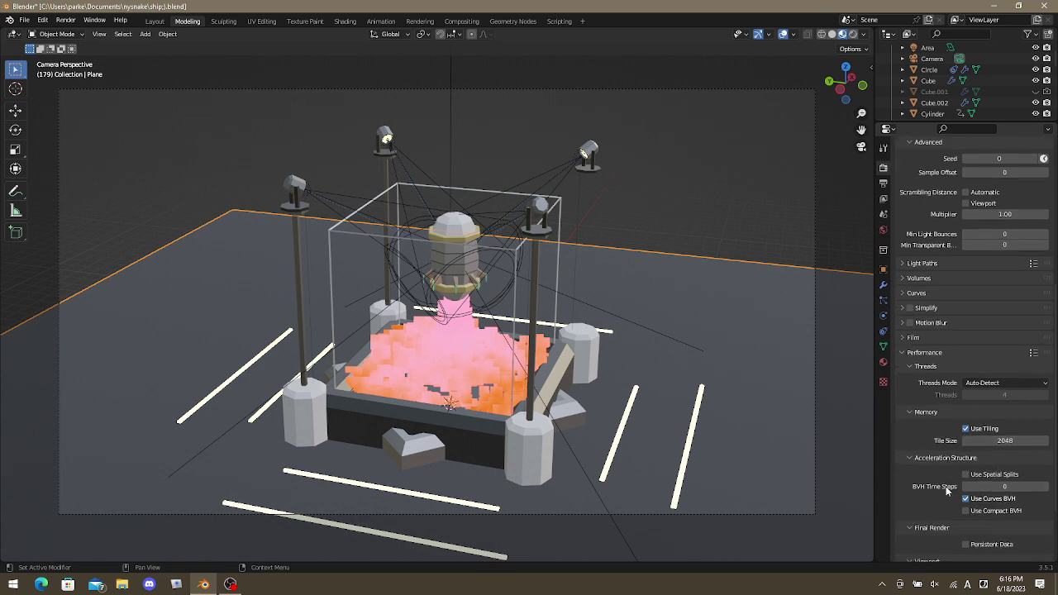
pyautogui.scroll(-1, 949, 444)
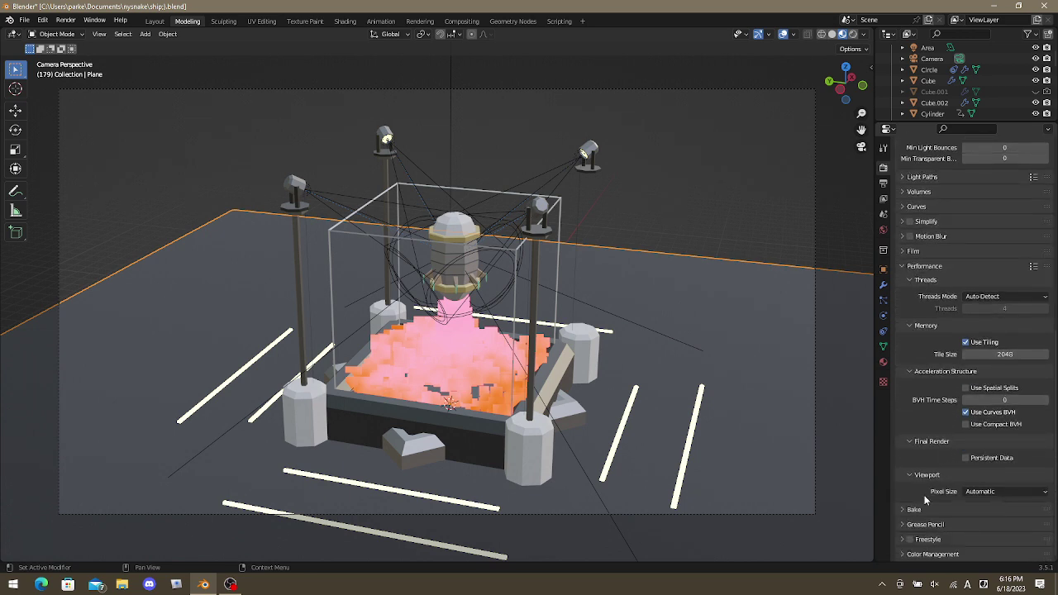
# Open the system preferences and set the Cycles render devices back to CUDA.
pyautogui.click(66, 20)
pyautogui.click(42, 20)
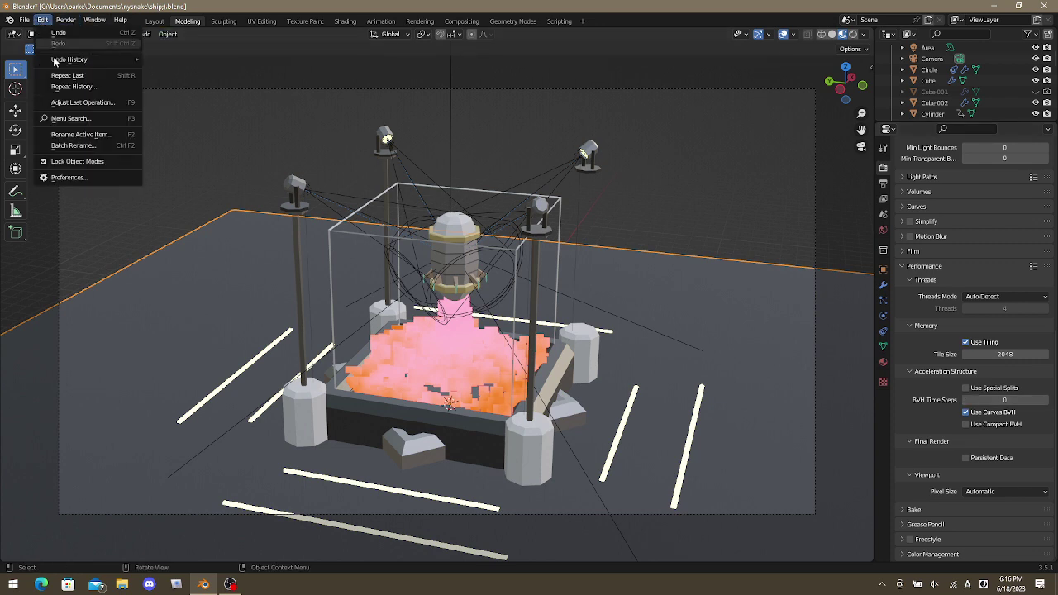
pyautogui.click(84, 178)
pyautogui.click(190, 56)
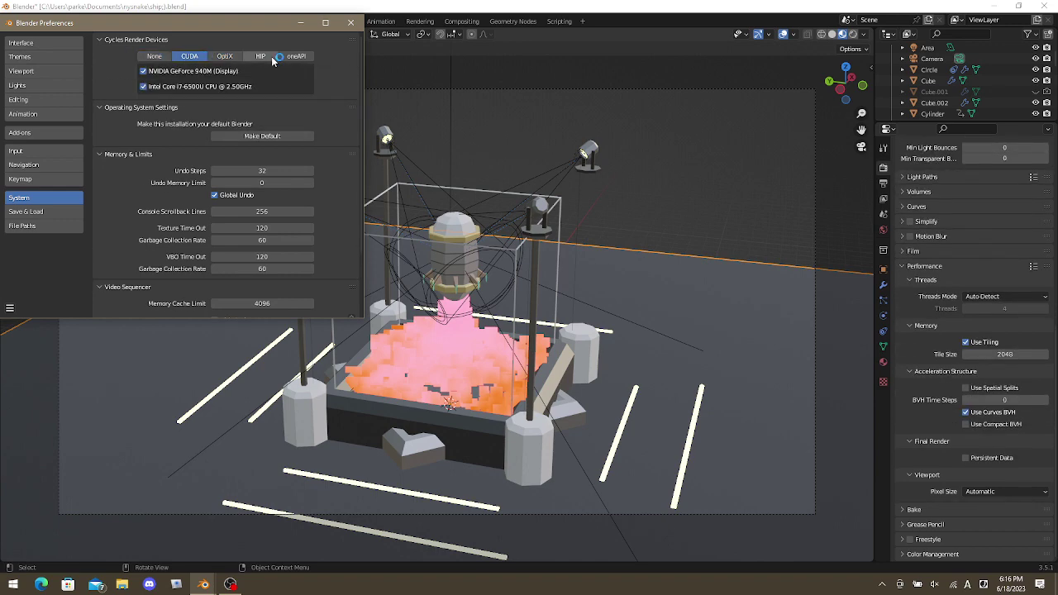
# Compare the None, HIP and oneAPI render device options with CUDA, keep CUDA and close the preferences.
pyautogui.click(159, 56)
pyautogui.click(184, 56)
pyautogui.click(154, 57)
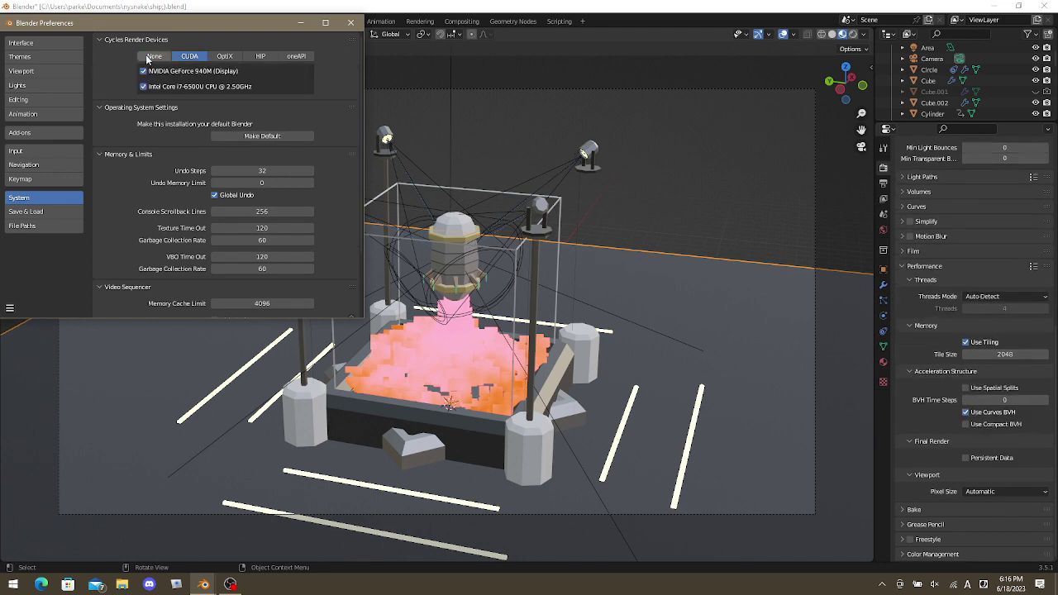
pyautogui.click(183, 57)
pyautogui.click(156, 56)
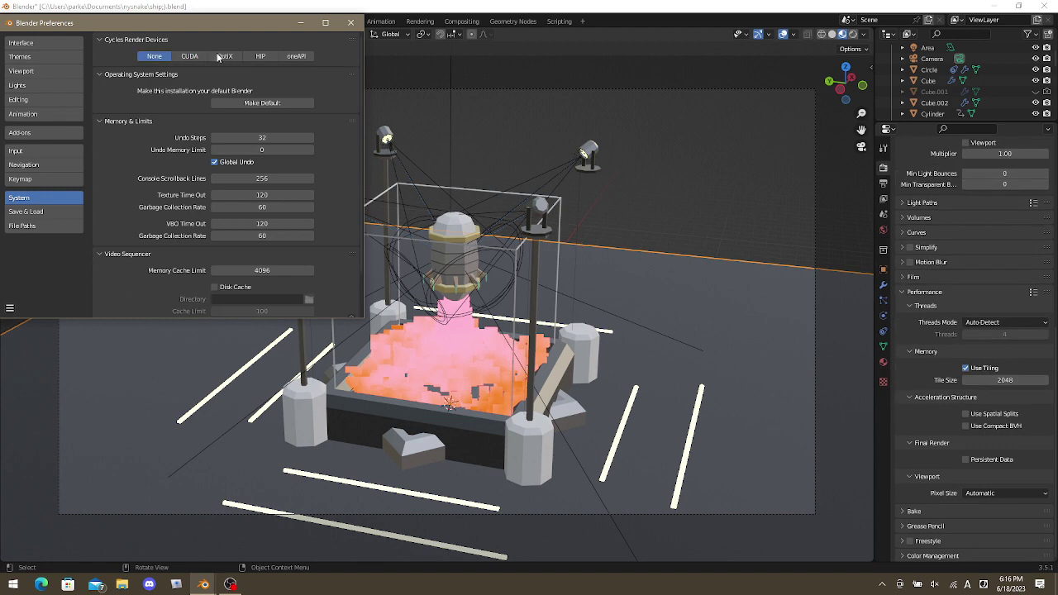
pyautogui.click(193, 56)
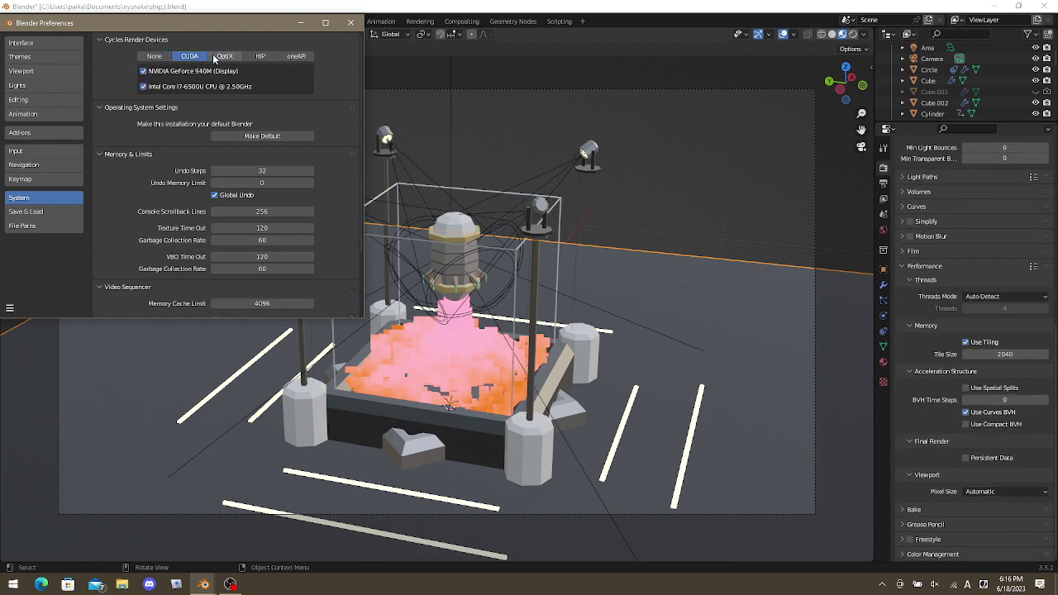
pyautogui.click(260, 56)
pyautogui.click(286, 60)
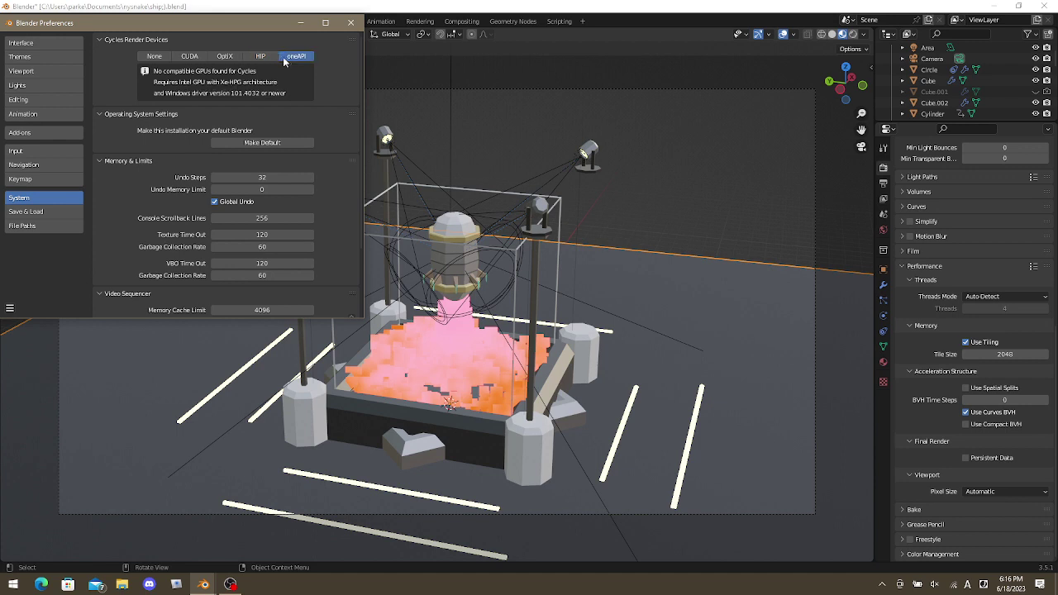
pyautogui.click(191, 57)
pyautogui.click(352, 22)
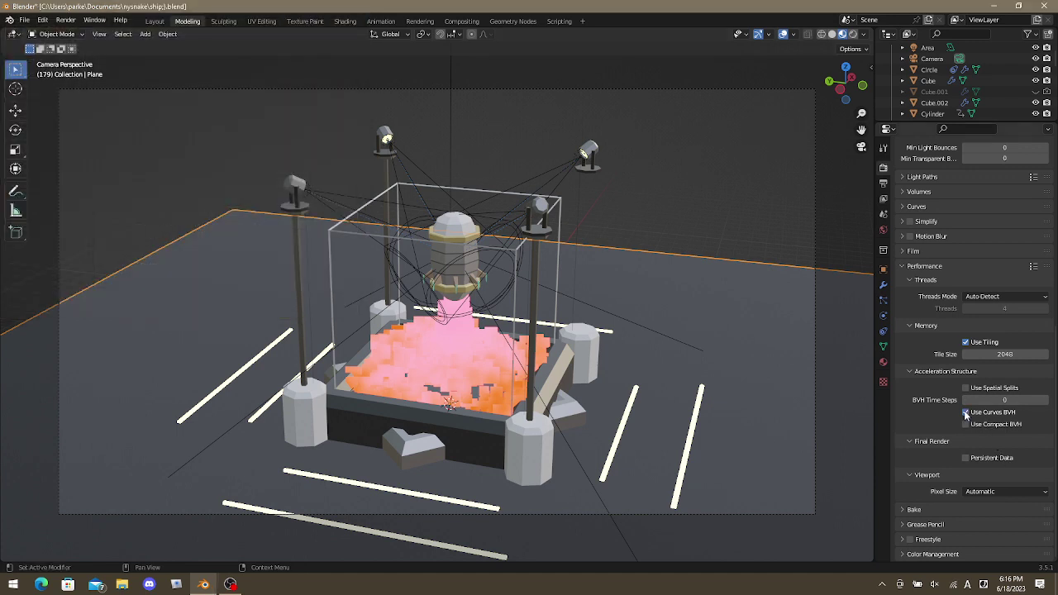
# Try lowering the render tile size and turning tiling off, restoring both settings.
pyautogui.moveTo(980, 353); pyautogui.dragTo(951, 354)
pyautogui.press('Escape')
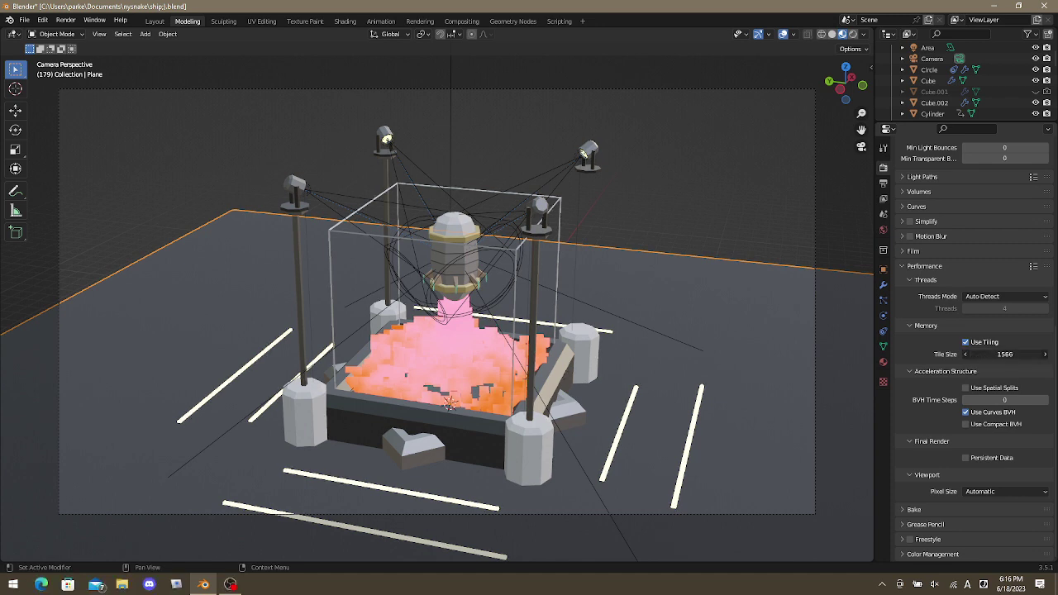
pyautogui.click(966, 342)
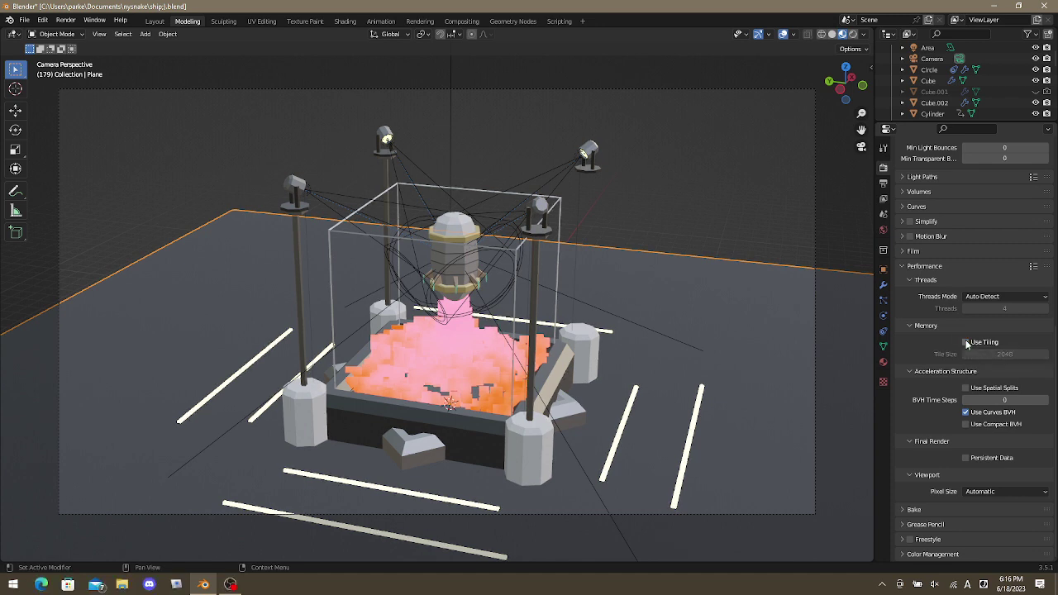
pyautogui.click(966, 342)
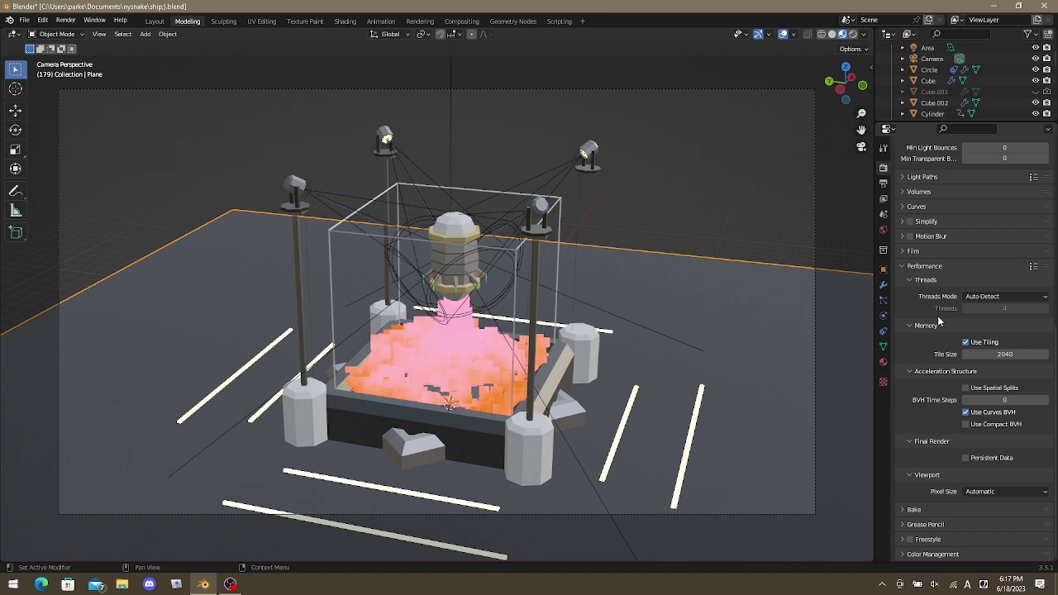
# Try the Fixed threads mode and return it to Auto-Detect, and switch tiling off and back on.
pyautogui.click(991, 298)
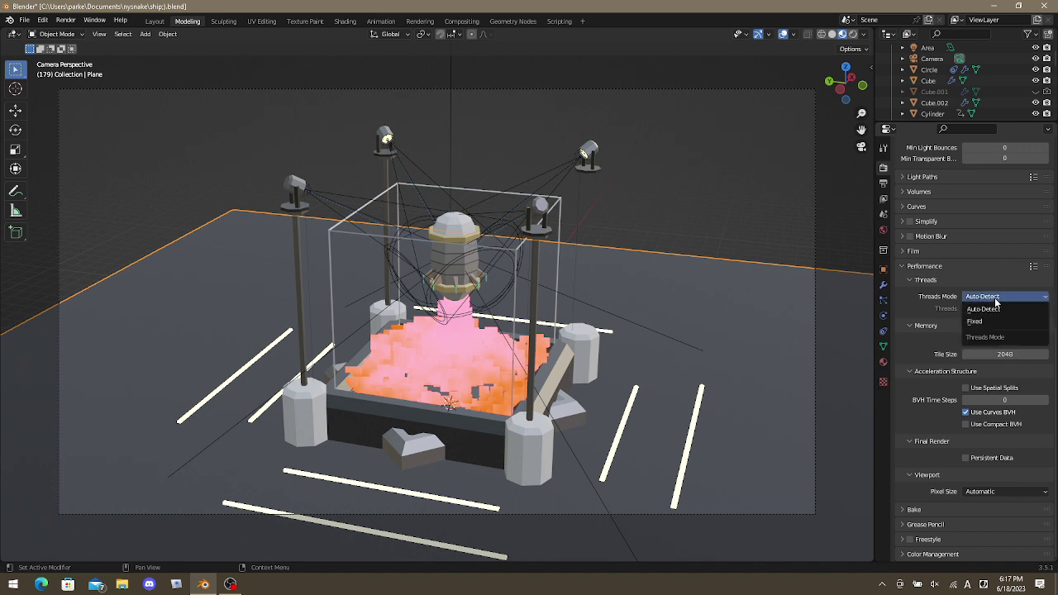
pyautogui.click(994, 318)
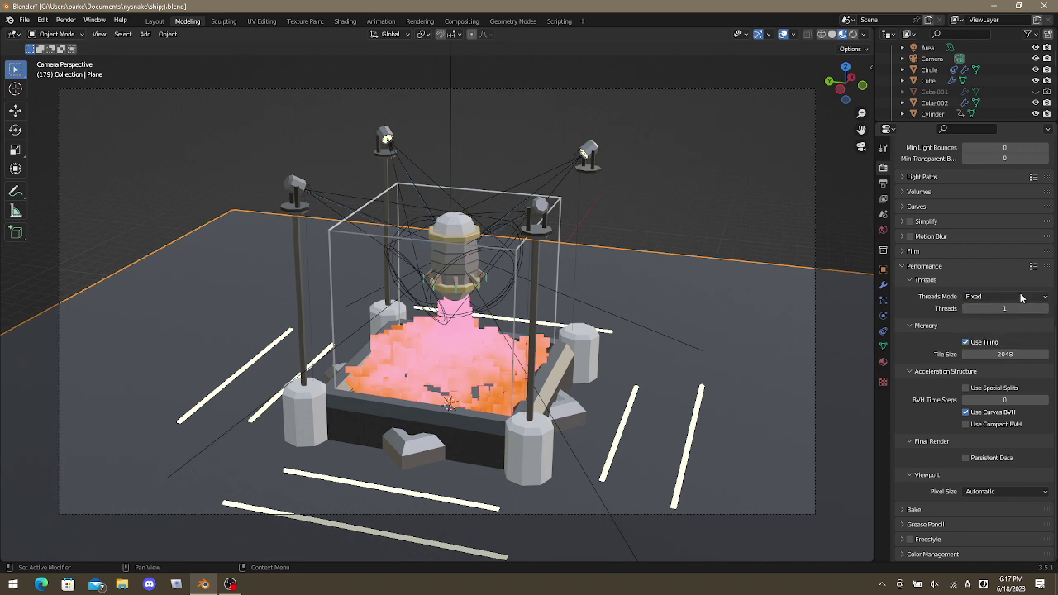
pyautogui.click(1022, 298)
pyautogui.click(987, 311)
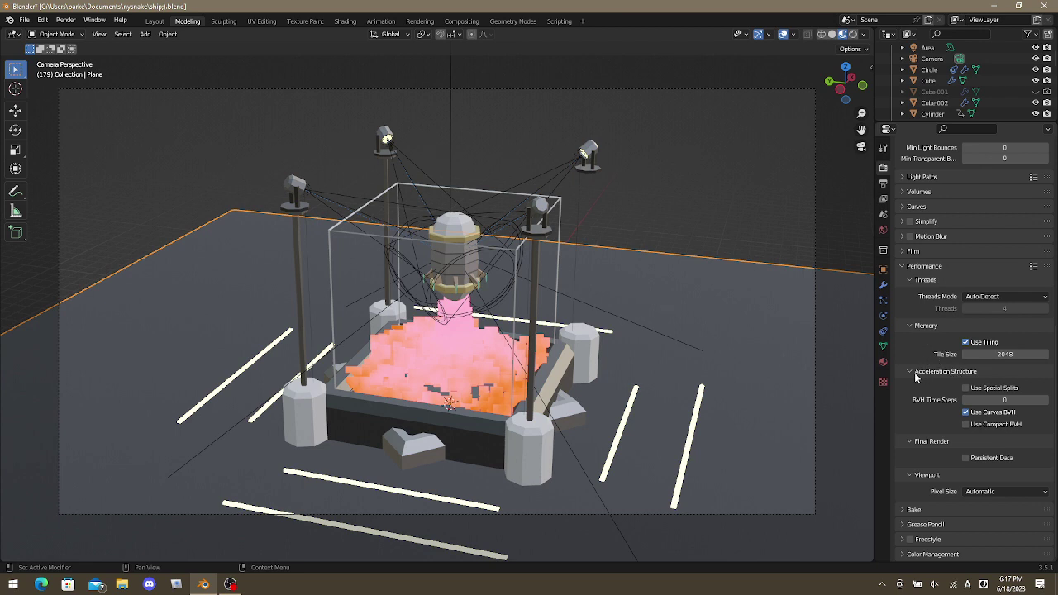
pyautogui.click(965, 342)
pyautogui.click(966, 342)
pyautogui.click(978, 492)
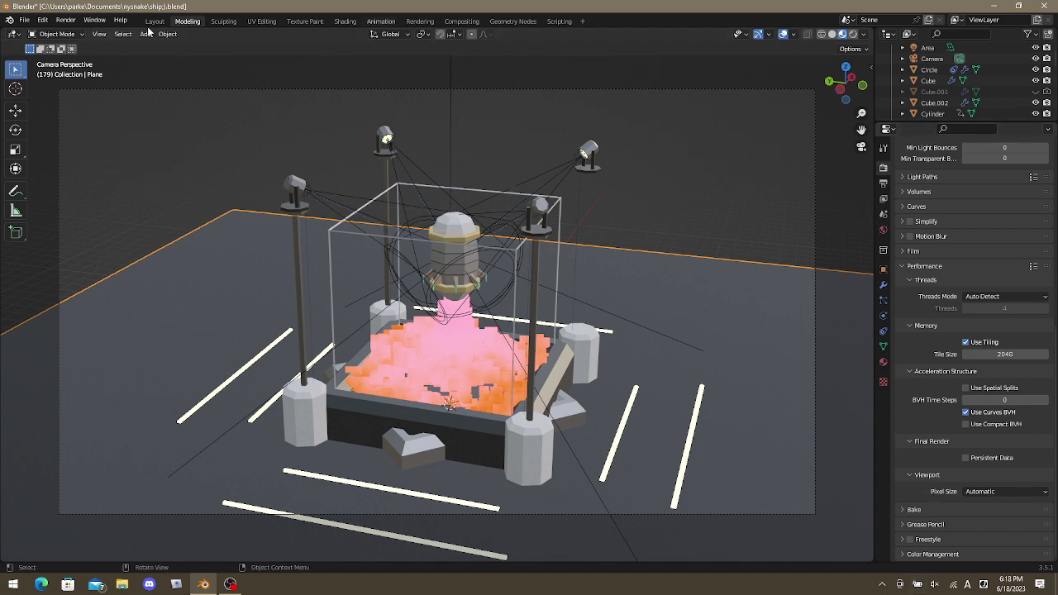
# Render the current frame as an image using CUDA, and close the render window before it completes.
pyautogui.click(66, 19)
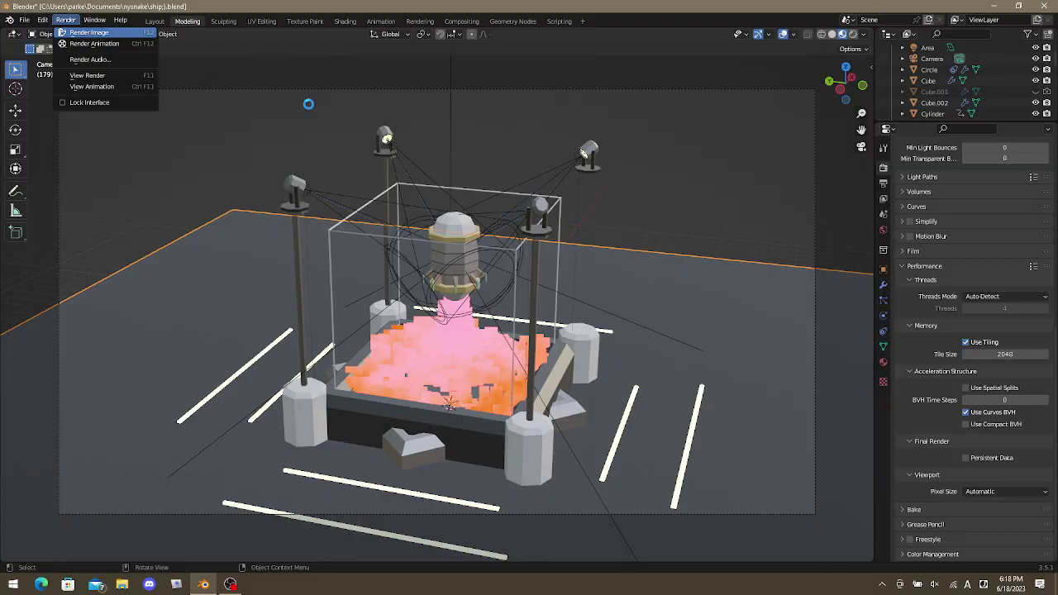
pyautogui.press('F12')
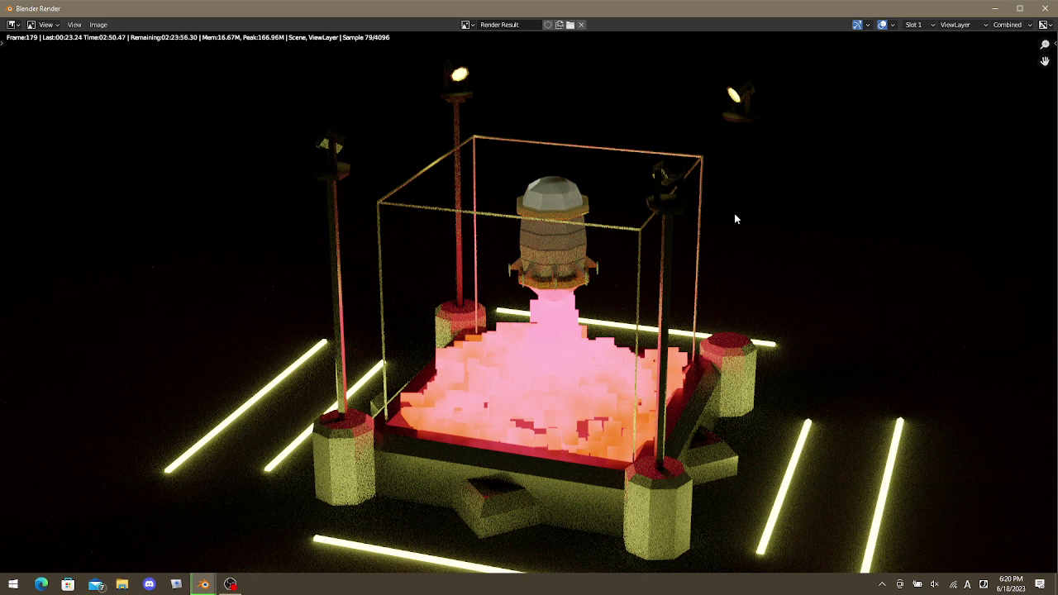
pyautogui.click(1047, 9)
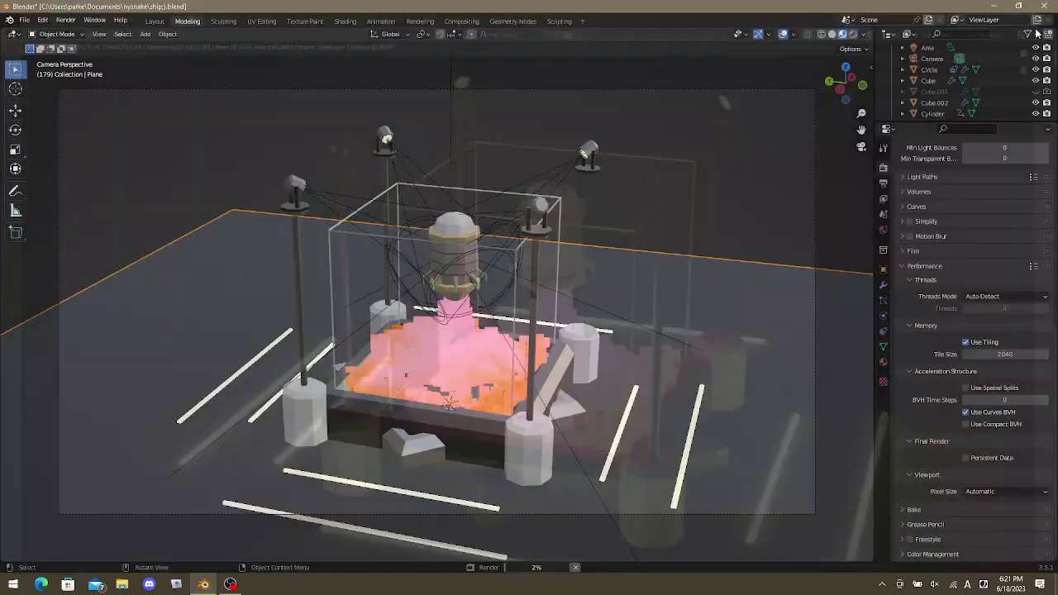
# Look over the output resolution, frame range and file format settings, and return to the render settings.
pyautogui.click(883, 183)
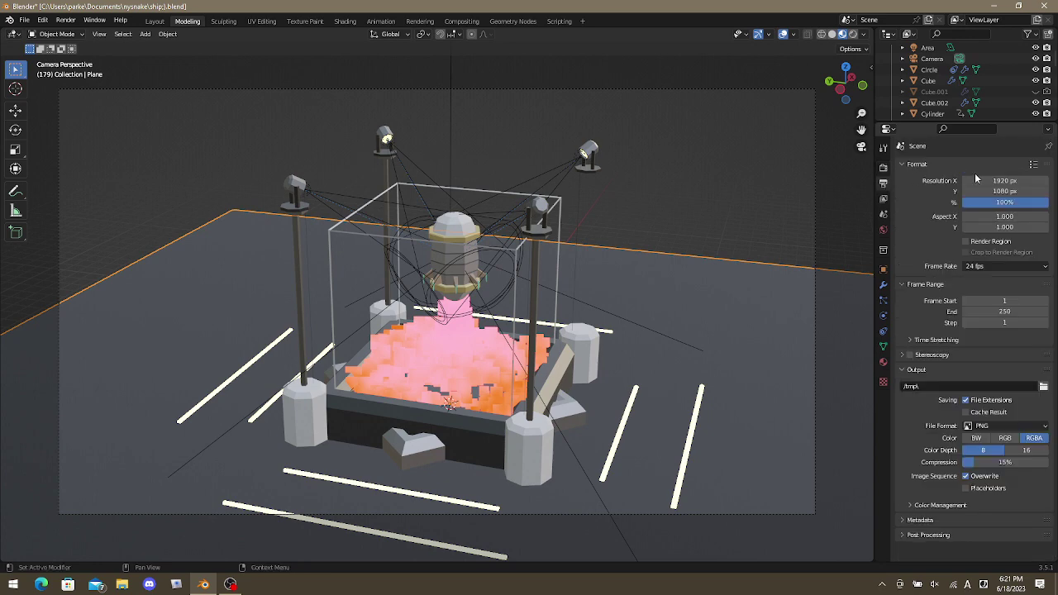
pyautogui.click(883, 149)
pyautogui.click(883, 183)
pyautogui.click(883, 167)
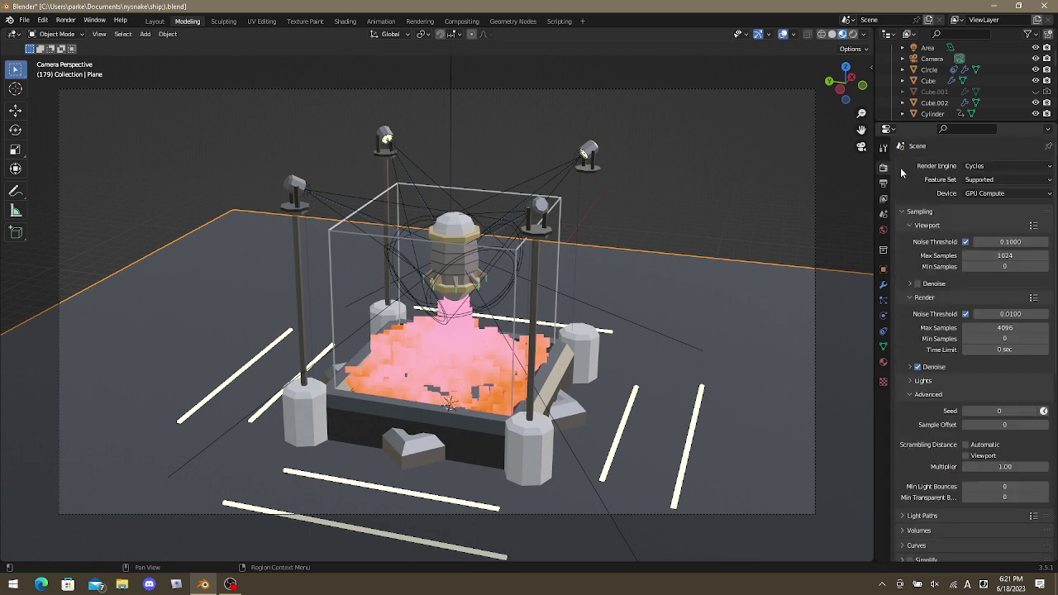
# Switch the render engine to Eevee, render the current frame as an image, and close the render window.
pyautogui.click(992, 168)
pyautogui.click(983, 176)
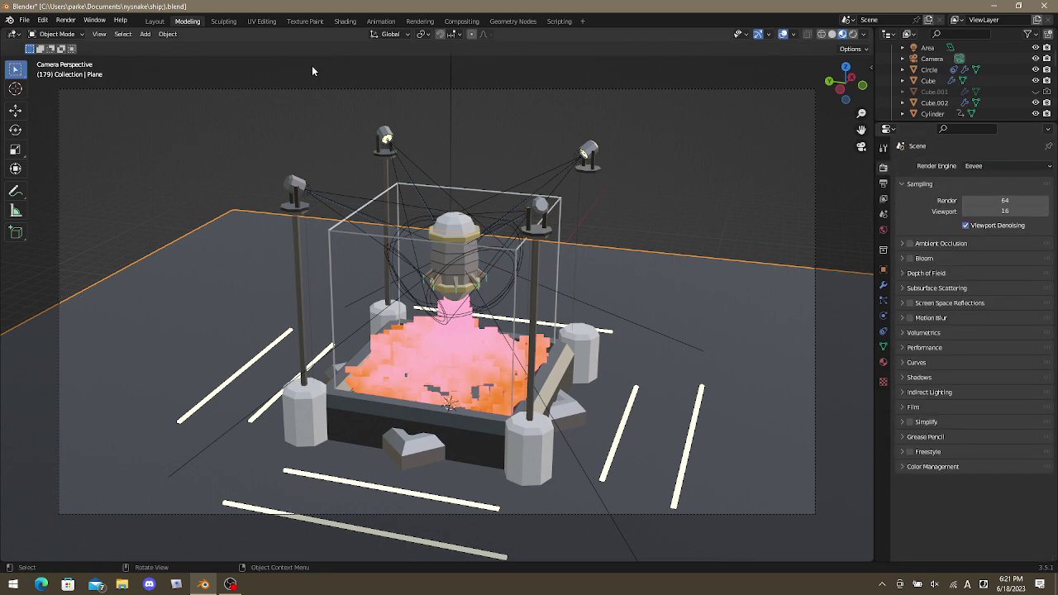
pyautogui.click(66, 20)
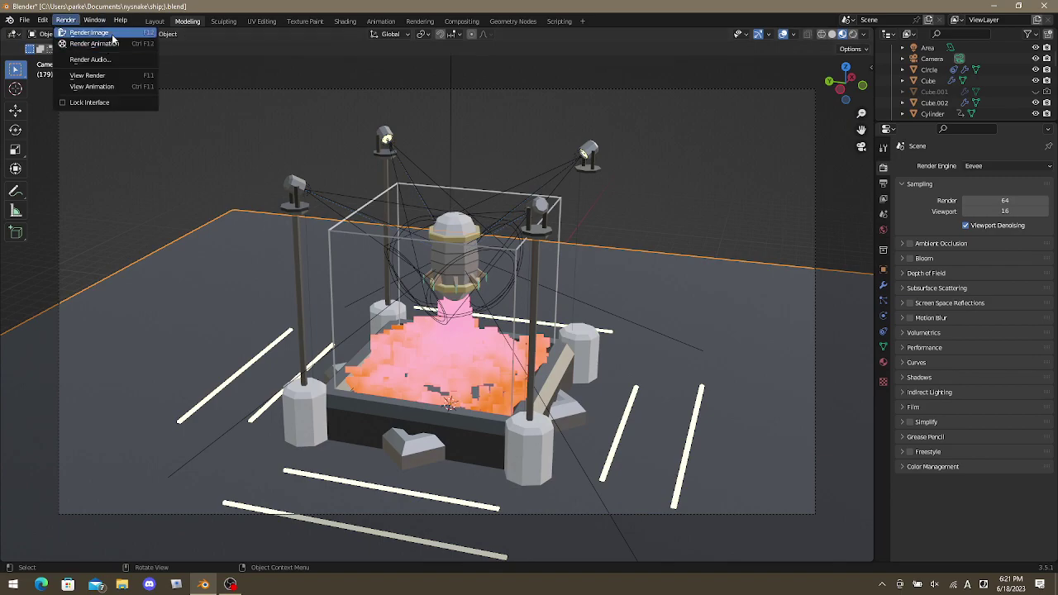
pyautogui.click(114, 32)
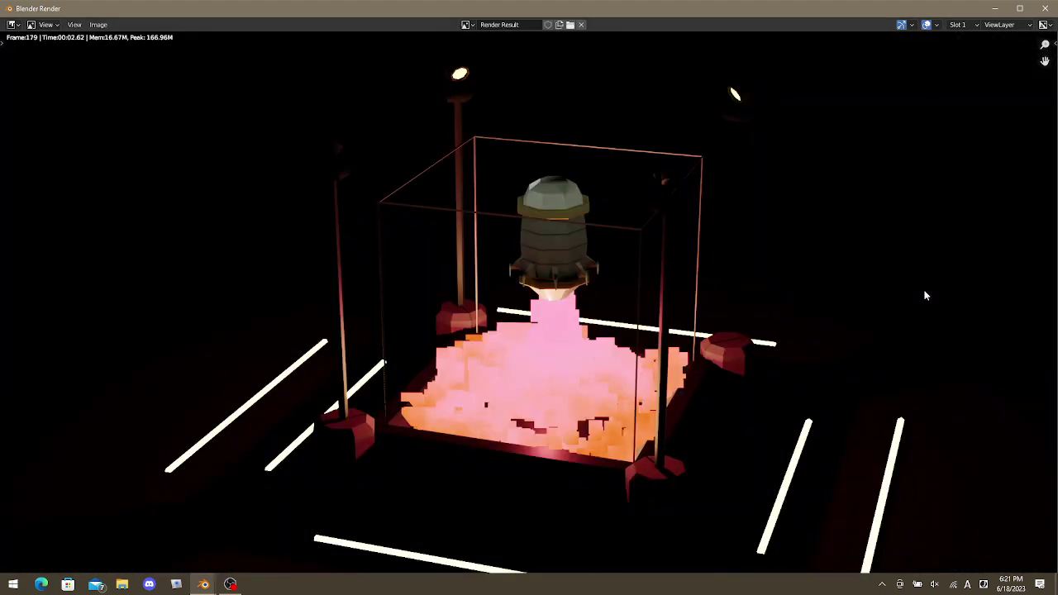
pyautogui.click(1046, 8)
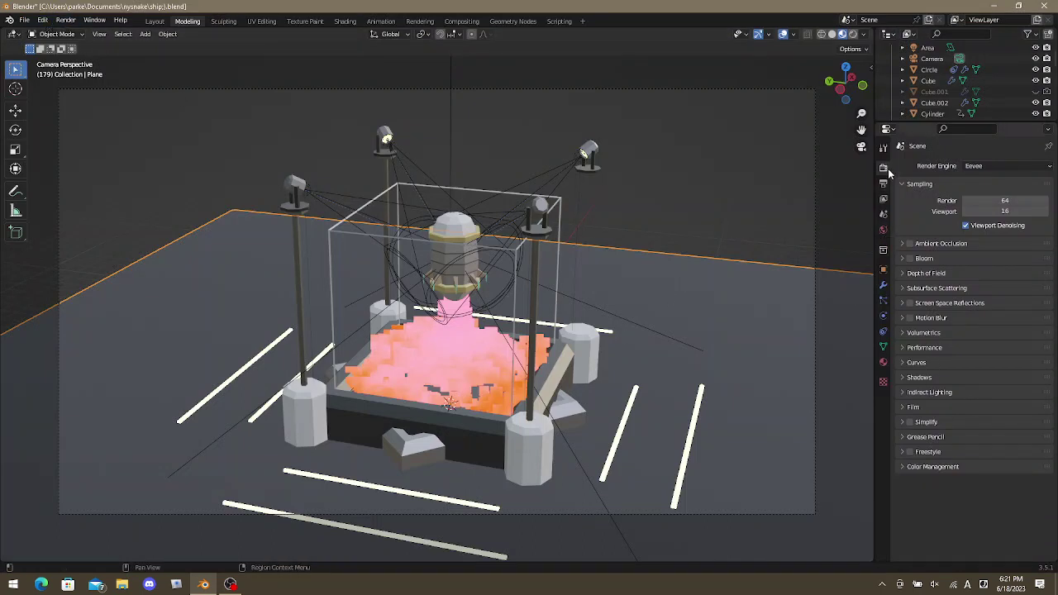
# Set the output file format to the AVI JPEG movie format.
pyautogui.click(884, 184)
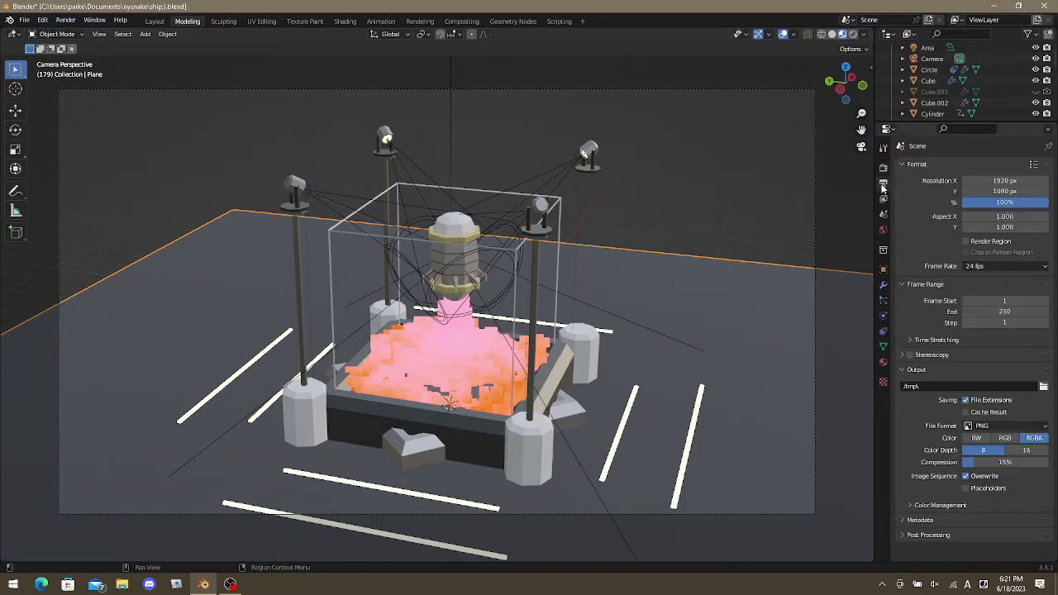
pyautogui.click(1019, 427)
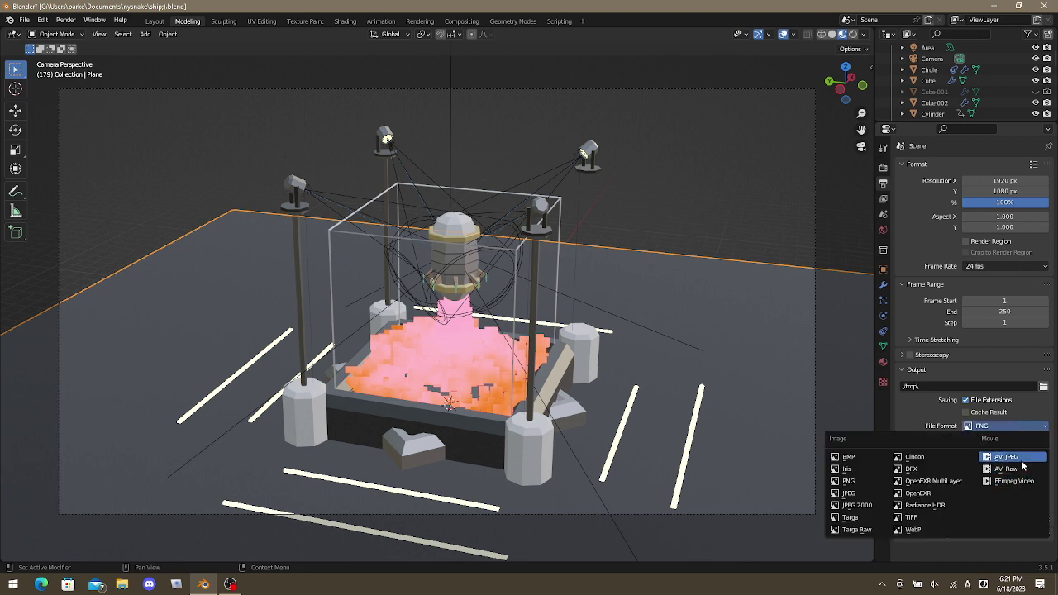
pyautogui.click(1021, 459)
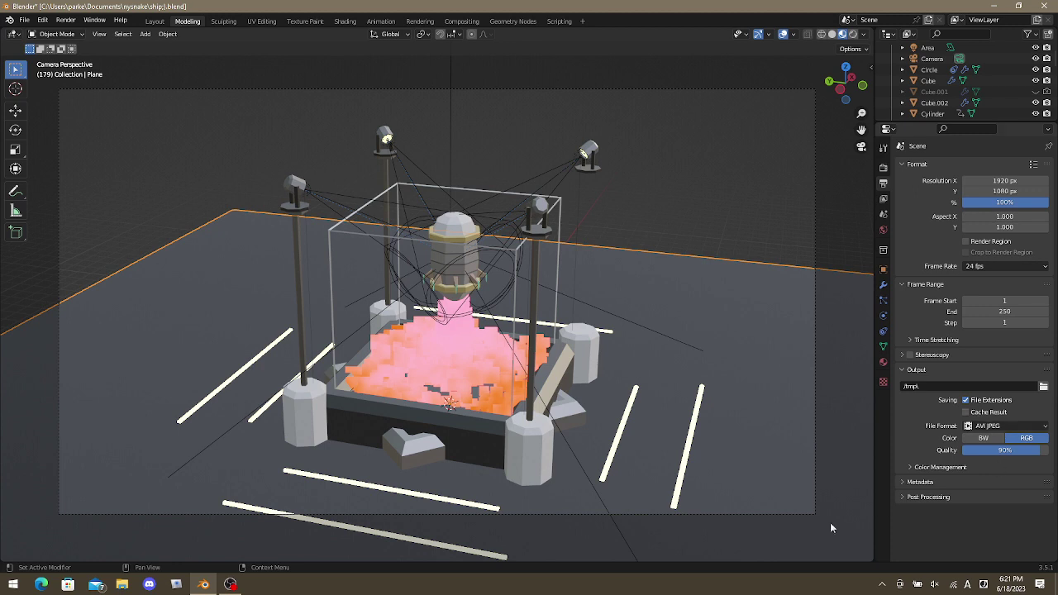
# Switch to File Explorer and look through the C: drive and its Program Files (x86) folder for the tmp output folder.
pyautogui.click(111, 585)
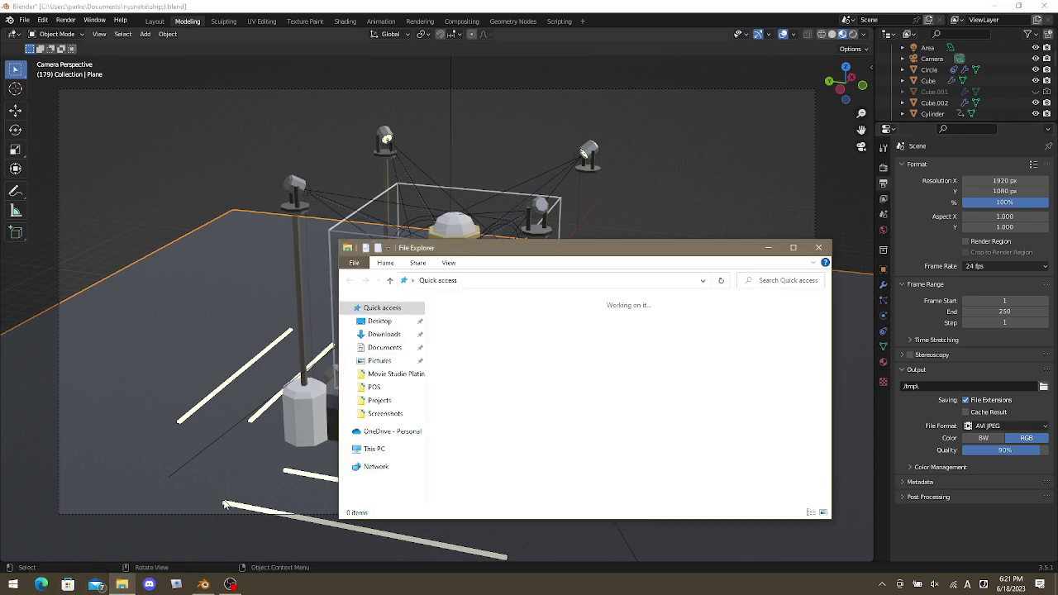
pyautogui.click(375, 448)
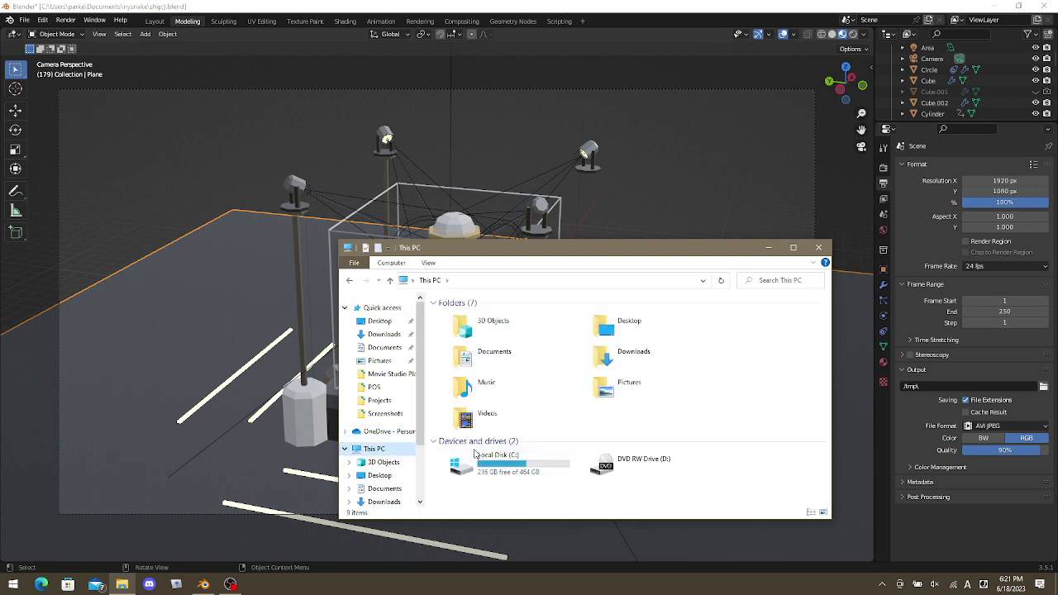
pyautogui.doubleClick(550, 473)
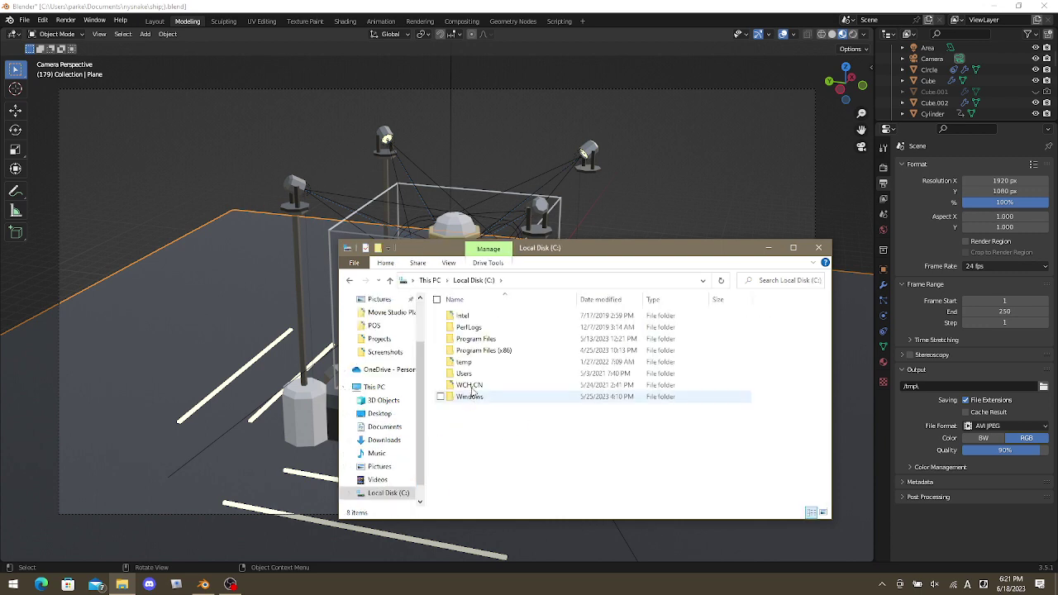
pyautogui.click(480, 363)
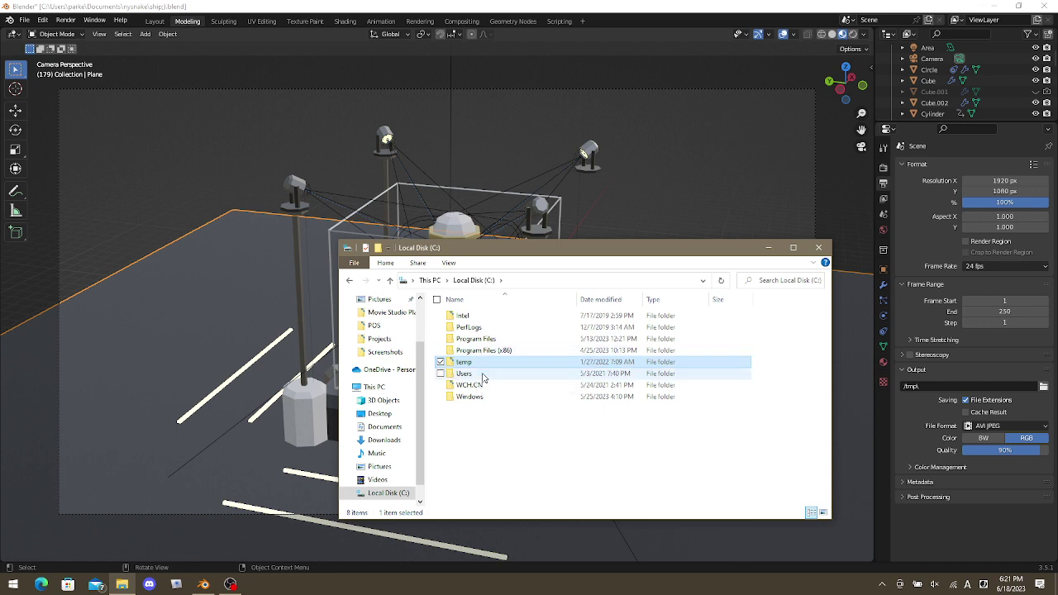
pyautogui.doubleClick(488, 351)
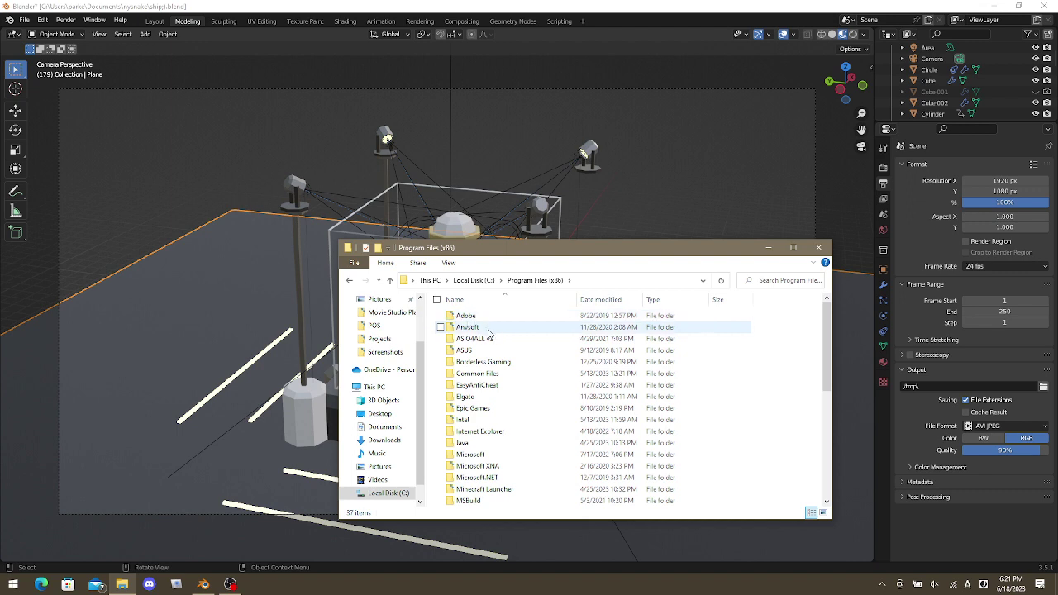
pyautogui.hotkey('alt', 'Left')
# Look through the Users folder and the personal profile folder for the tmp output folder, and return to the C: drive.
pyautogui.doubleClick(472, 374)
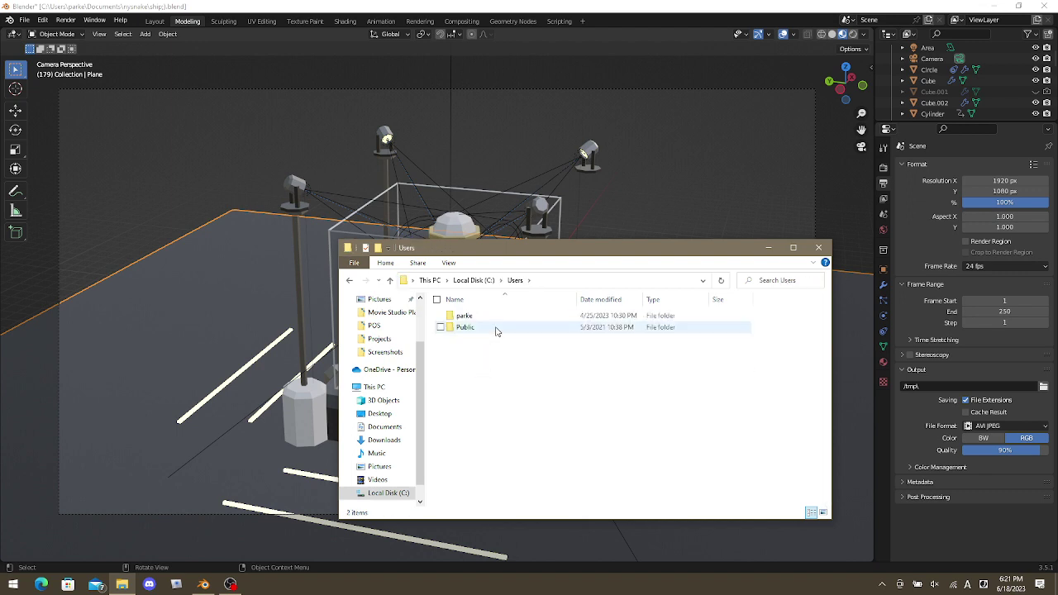
pyautogui.doubleClick(465, 316)
pyautogui.scroll(-2, 496, 389)
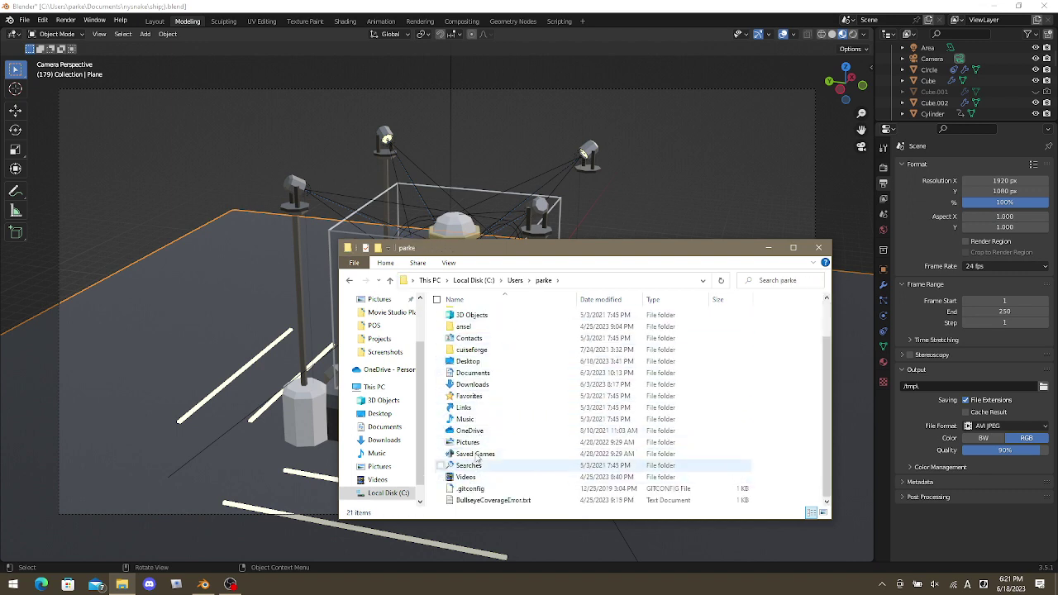
pyautogui.scroll(2, 481, 397)
pyautogui.scroll(-2, 484, 465)
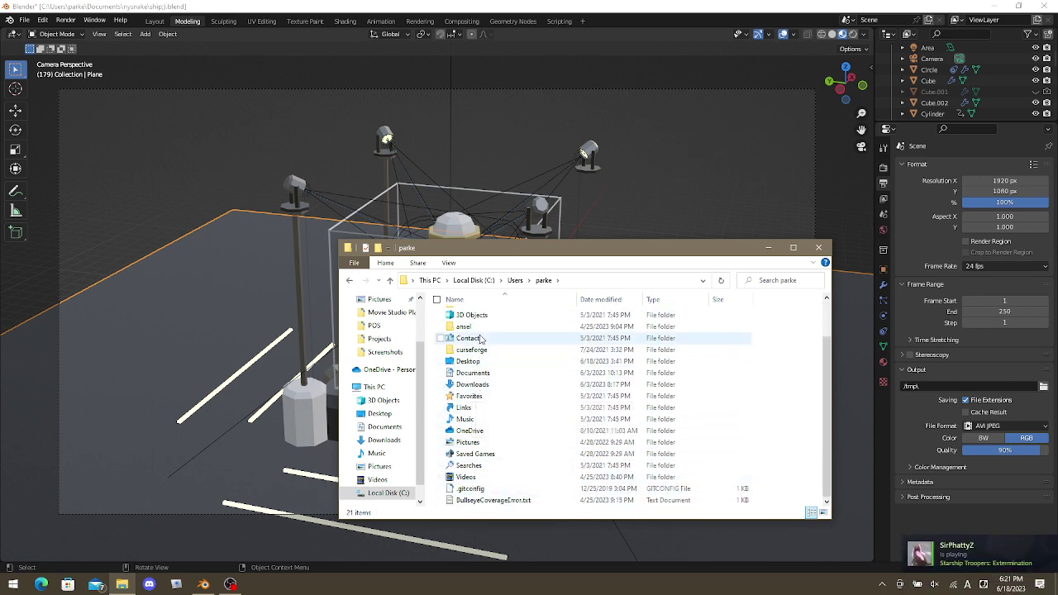
pyautogui.hotkey('alt', 'Up')
pyautogui.hotkey('alt', 'Up')
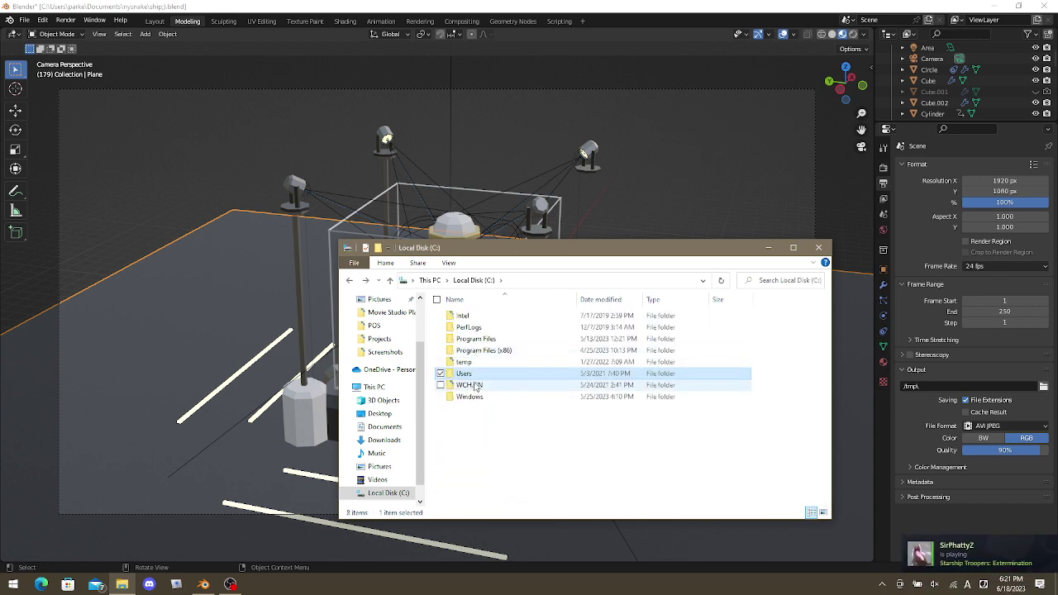
pyautogui.doubleClick(480, 373)
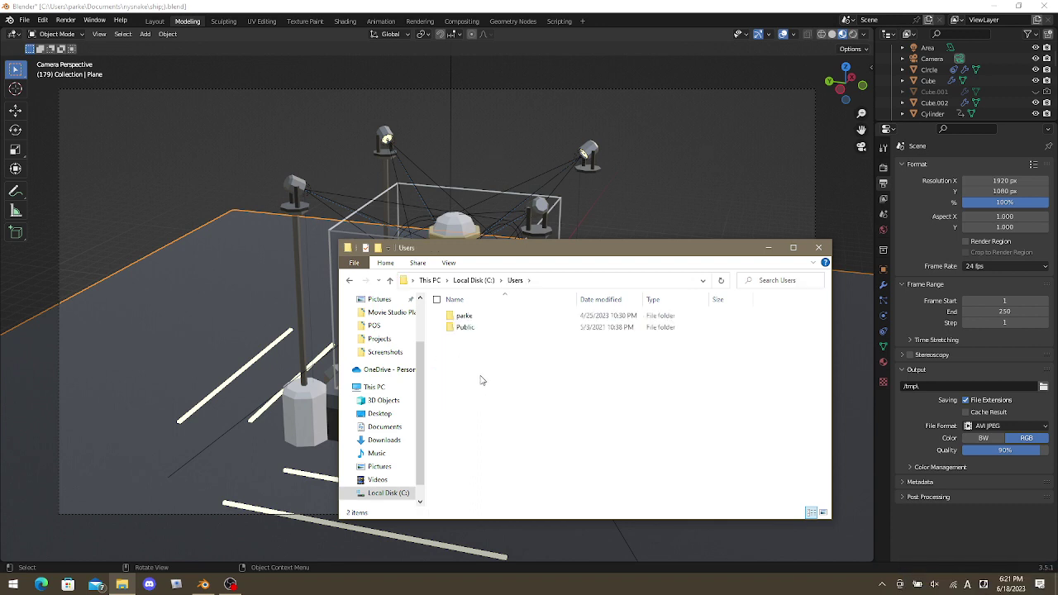
pyautogui.hotkey('alt', 'Up')
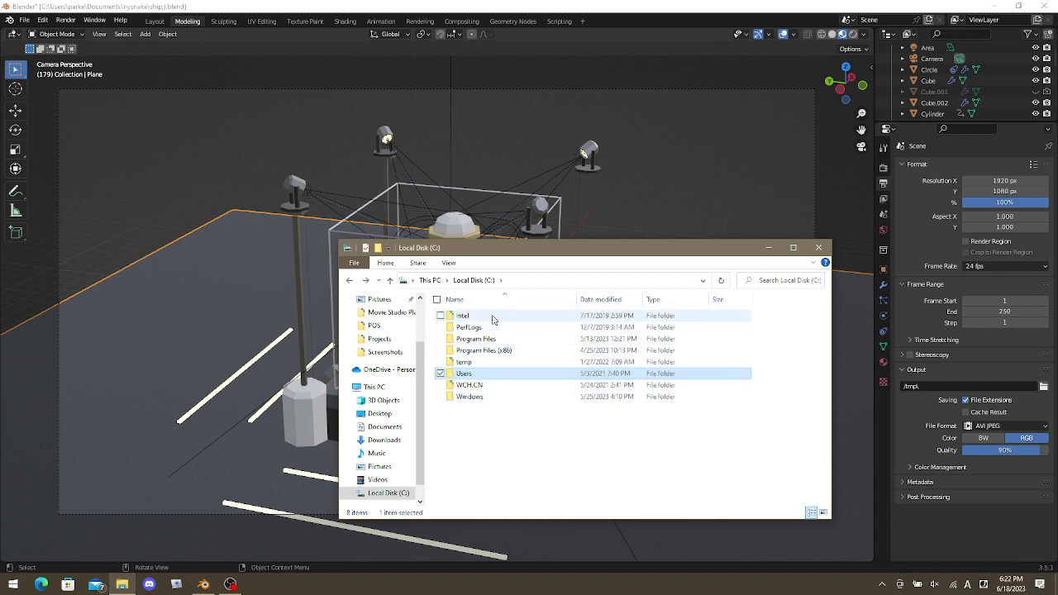
# Look through the Program Files folder and then the Program Files (x86) folder for the render output location.
pyautogui.doubleClick(484, 339)
pyautogui.scroll(-8, 496, 397)
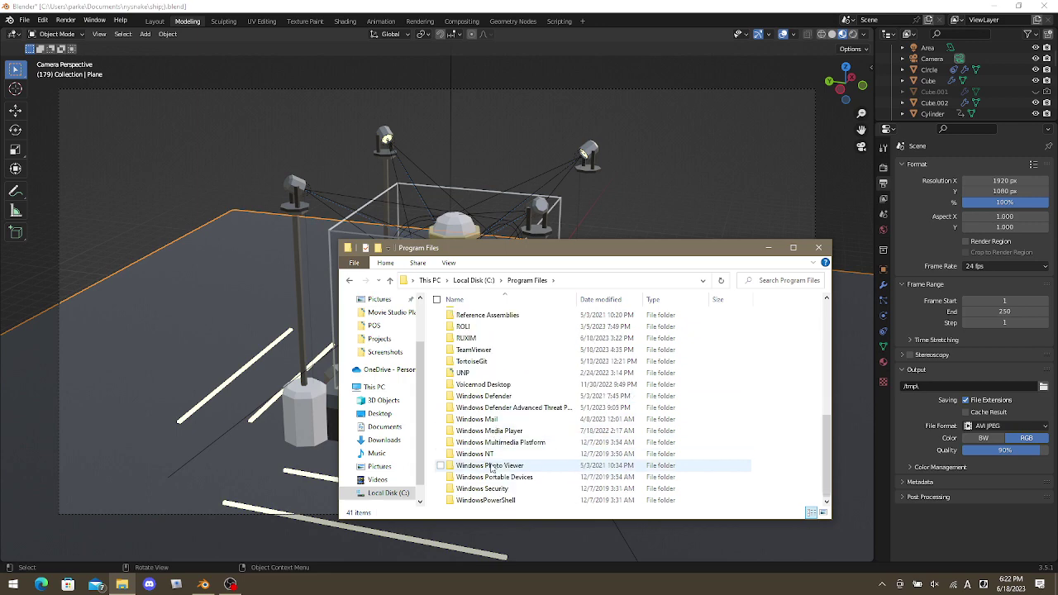
pyautogui.scroll(4, 492, 467)
pyautogui.scroll(5, 492, 463)
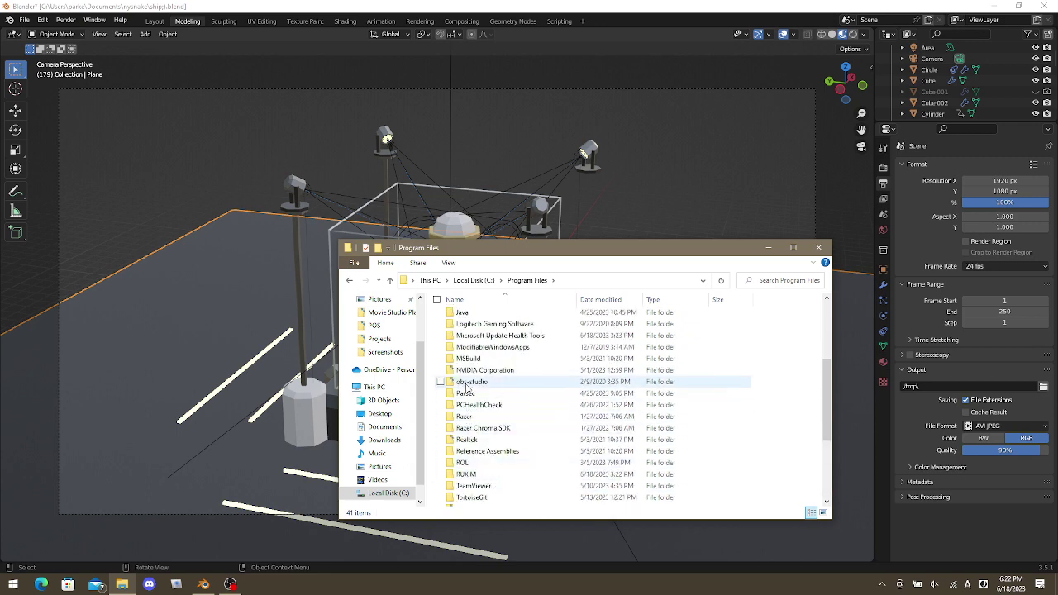
pyautogui.hotkey('alt', 'Up')
pyautogui.doubleClick(484, 351)
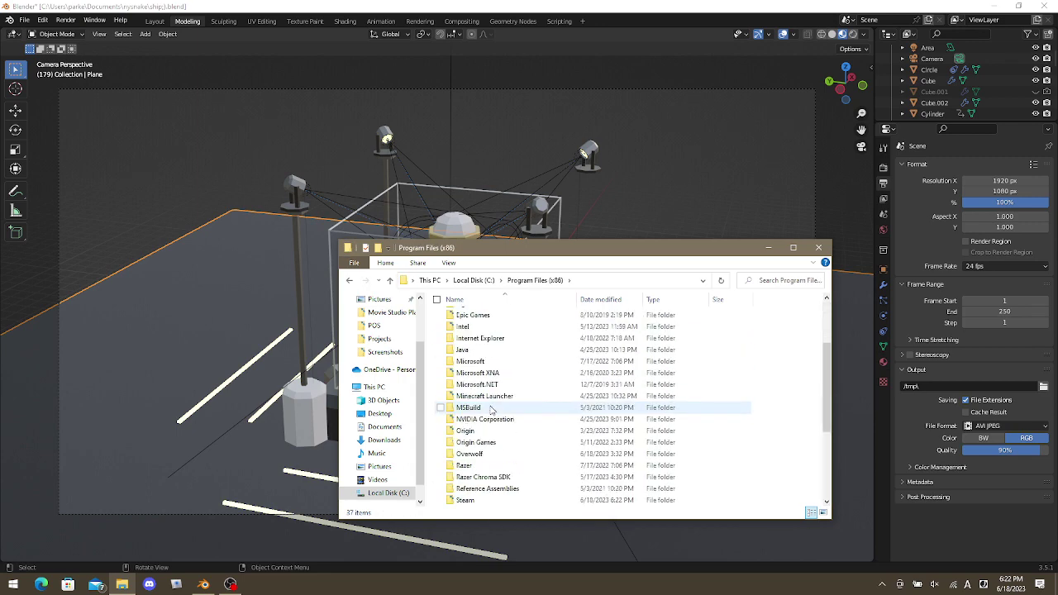
pyautogui.scroll(-7, 488, 413)
pyautogui.scroll(7, 490, 439)
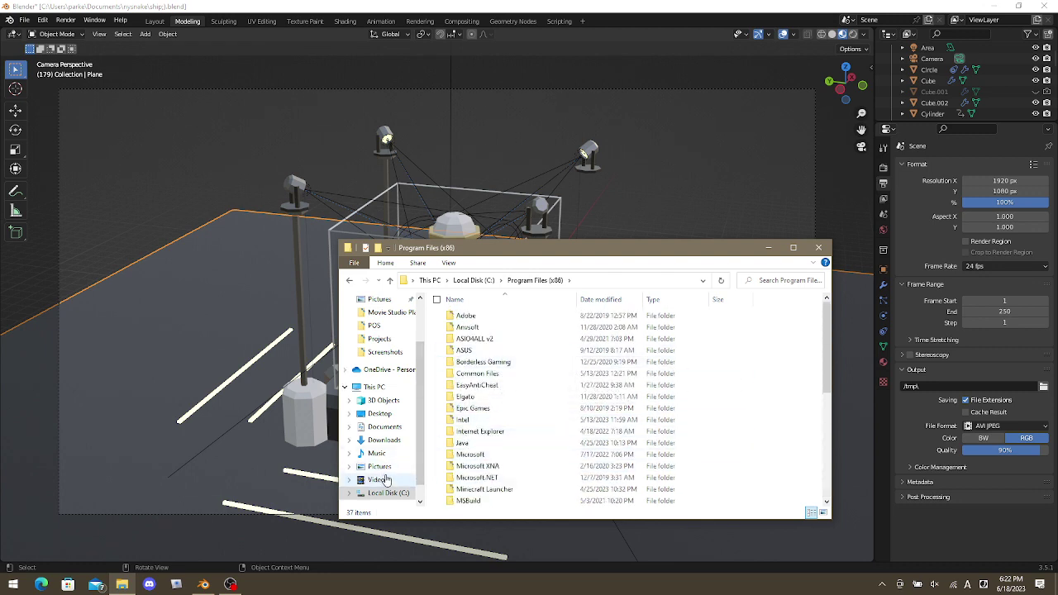
# Check the Documents folder and the Users and temp folders on the C: drive for the render output location.
pyautogui.click(384, 426)
pyautogui.scroll(-2, 476, 455)
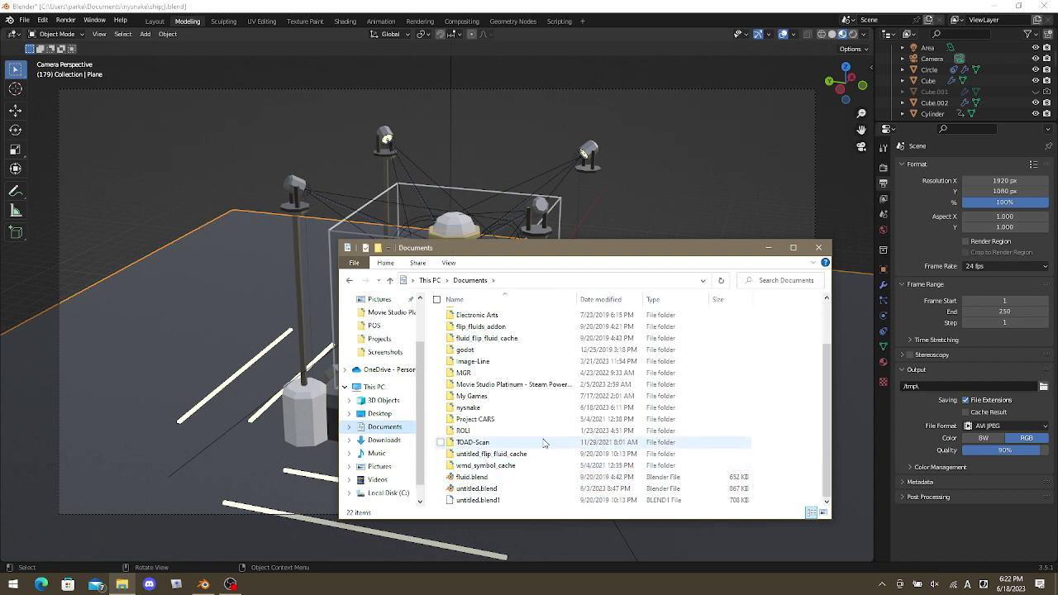
pyautogui.click(389, 494)
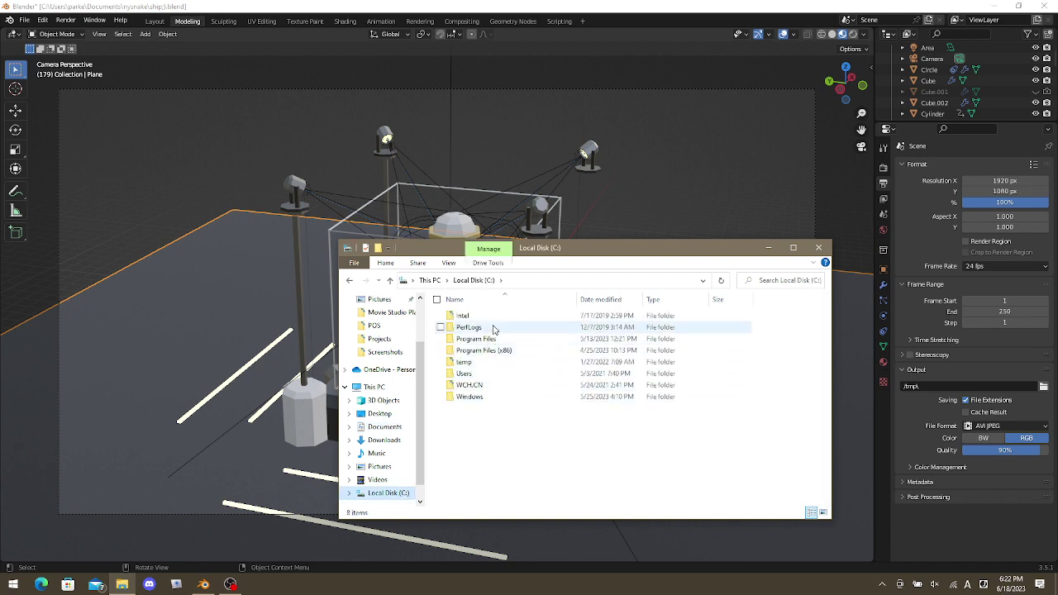
pyautogui.doubleClick(500, 374)
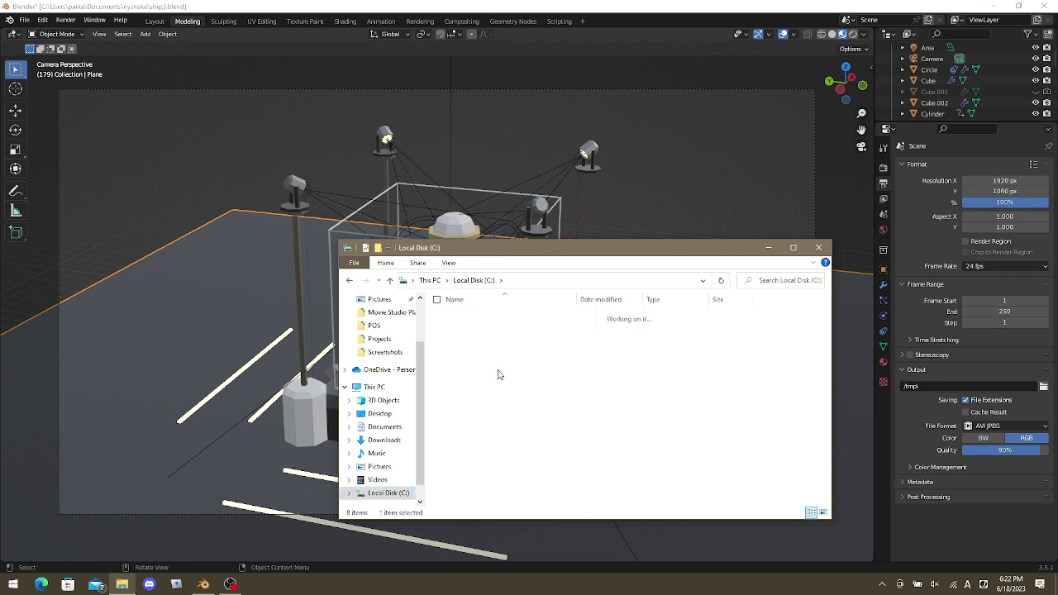
pyautogui.hotkey('alt', 'Left')
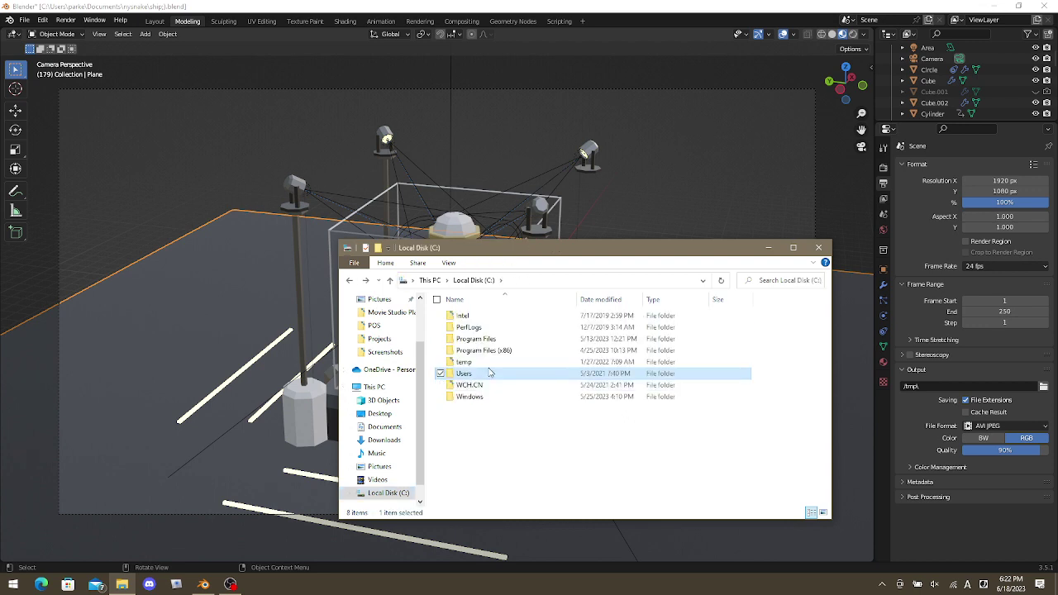
pyautogui.doubleClick(491, 363)
pyautogui.hotkey('alt', 'Left')
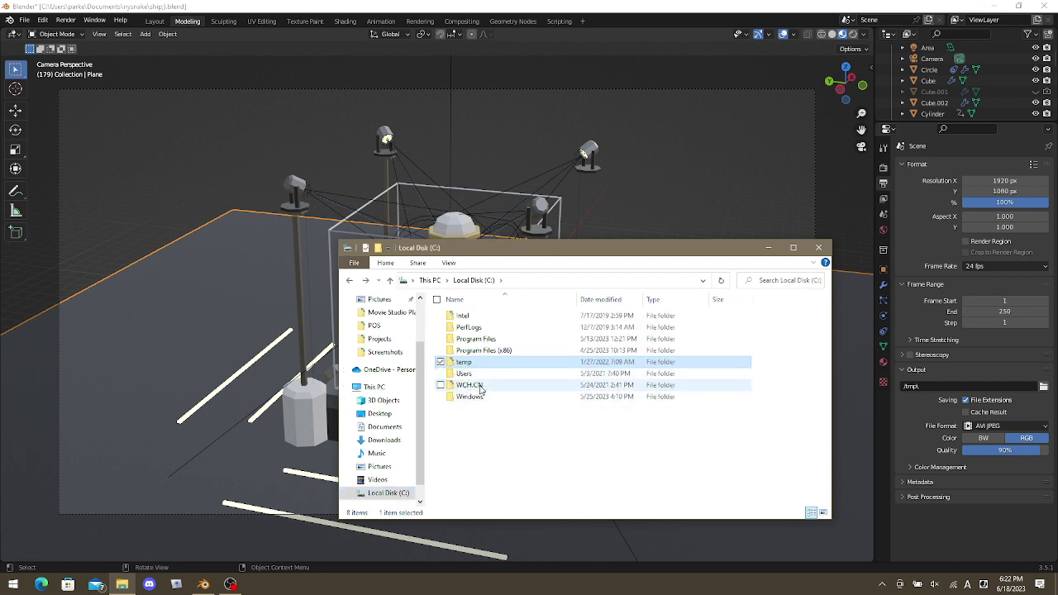
# Check the Public and personal profile folders inside Users for the render output location, and close File Explorer.
pyautogui.doubleClick(491, 376)
pyautogui.doubleClick(489, 331)
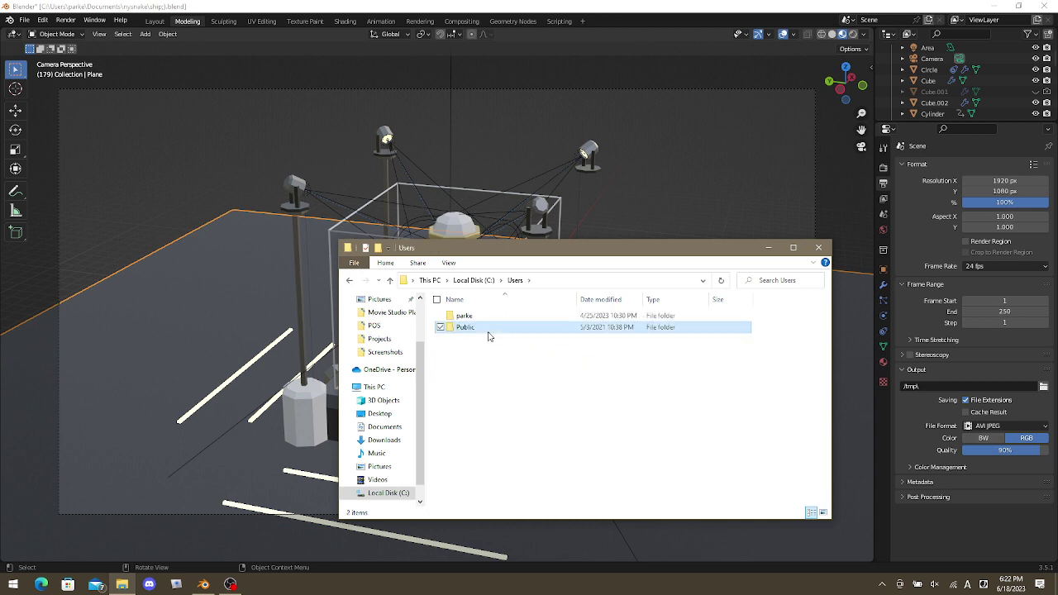
pyautogui.hotkey('alt', 'Left')
pyautogui.doubleClick(465, 316)
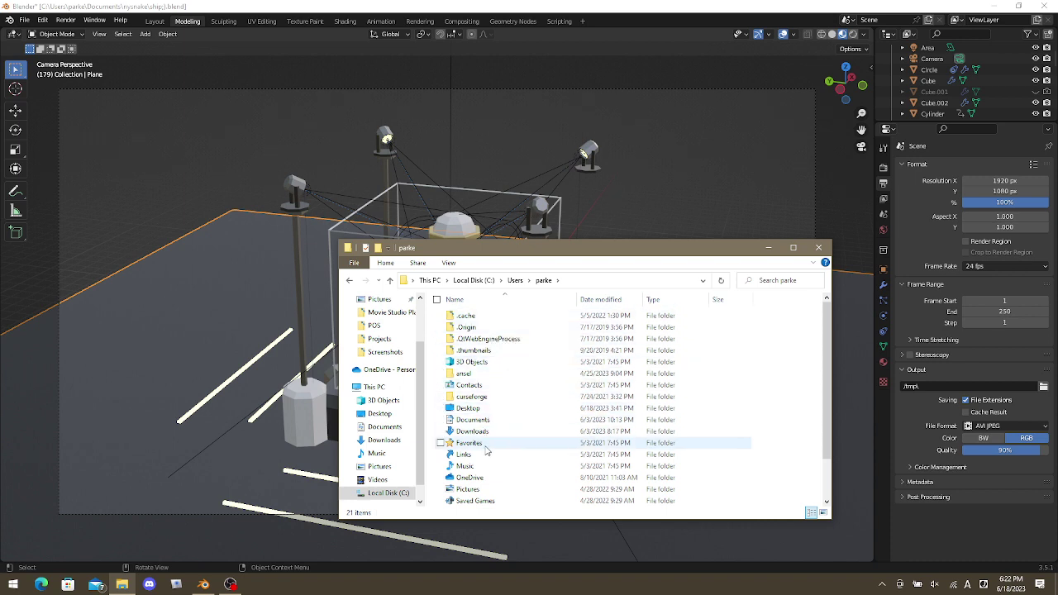
pyautogui.scroll(-2, 488, 442)
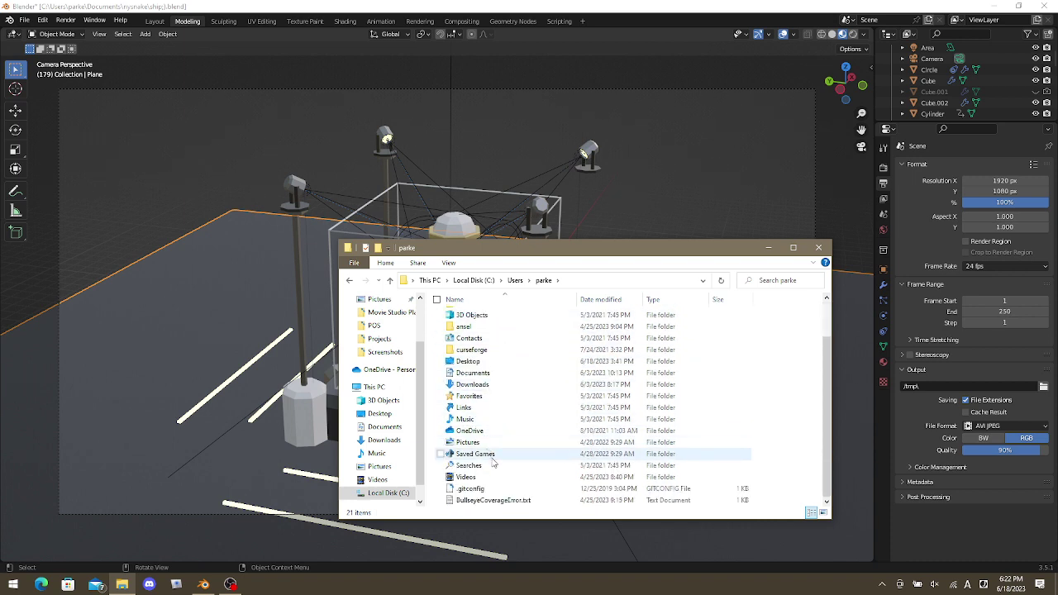
pyautogui.click(819, 248)
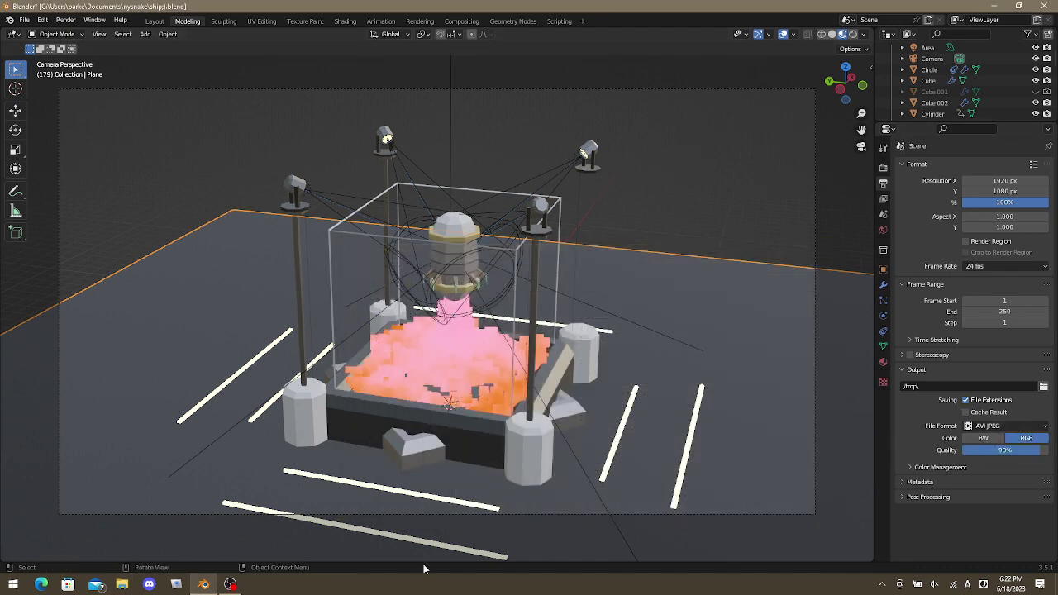
# Start rendering the animation, and open This PC in File Explorer while it renders.
pyautogui.click(65, 20)
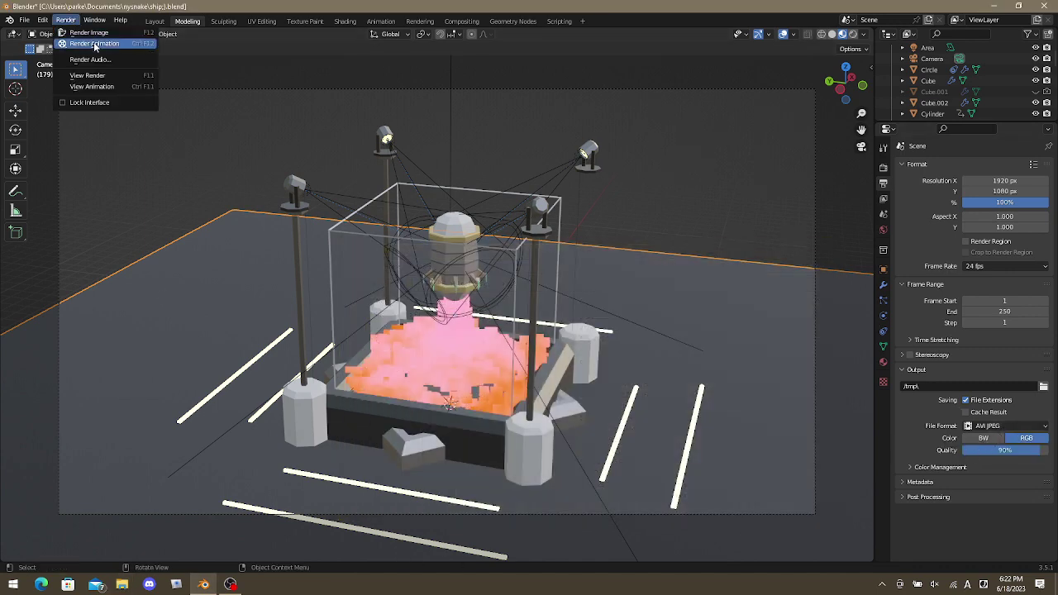
pyautogui.click(92, 43)
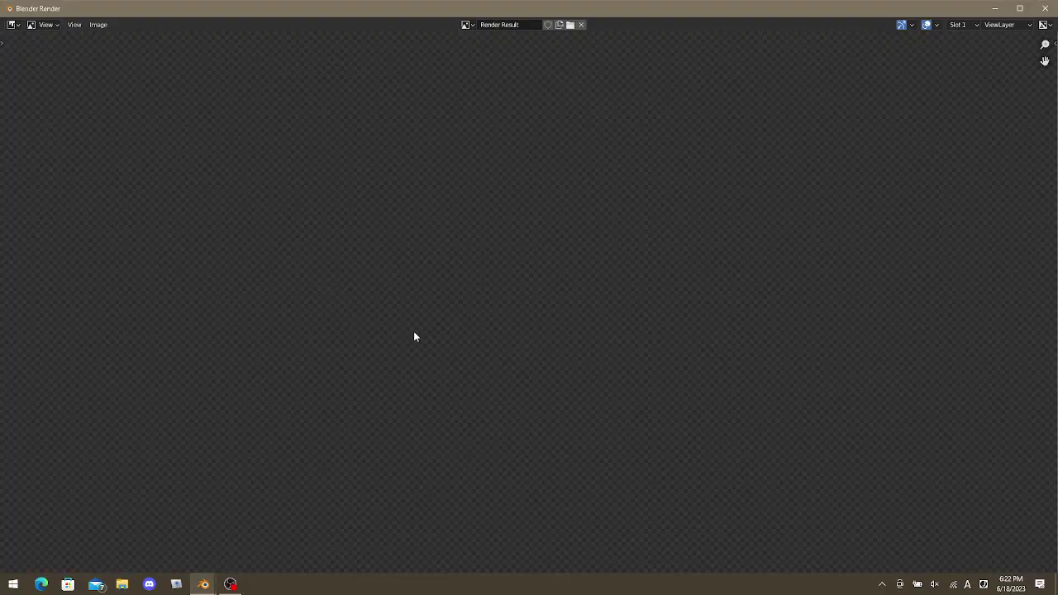
pyautogui.click(129, 586)
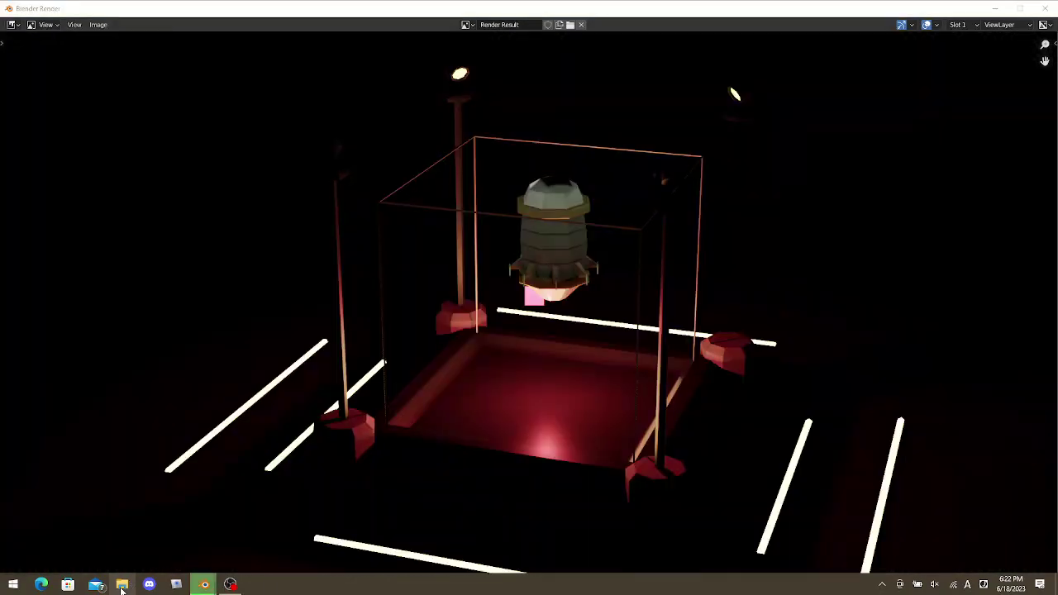
pyautogui.click(402, 449)
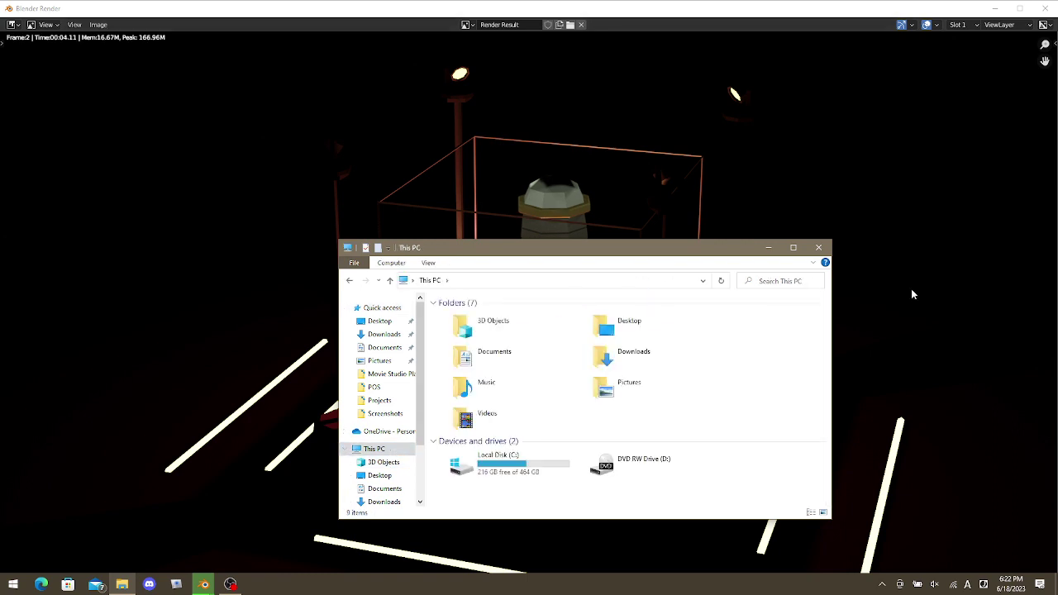
# Search This PC for tmp, open the tmp folder on the C: drive and check its path.
pyautogui.write('tmp')
pyautogui.press('Tab')
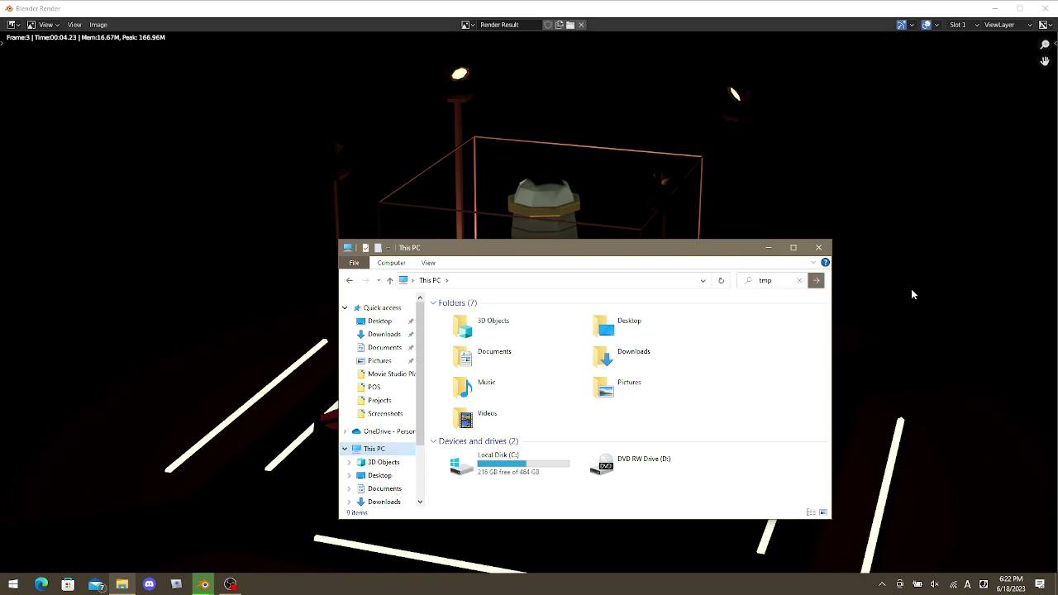
pyautogui.click(575, 312)
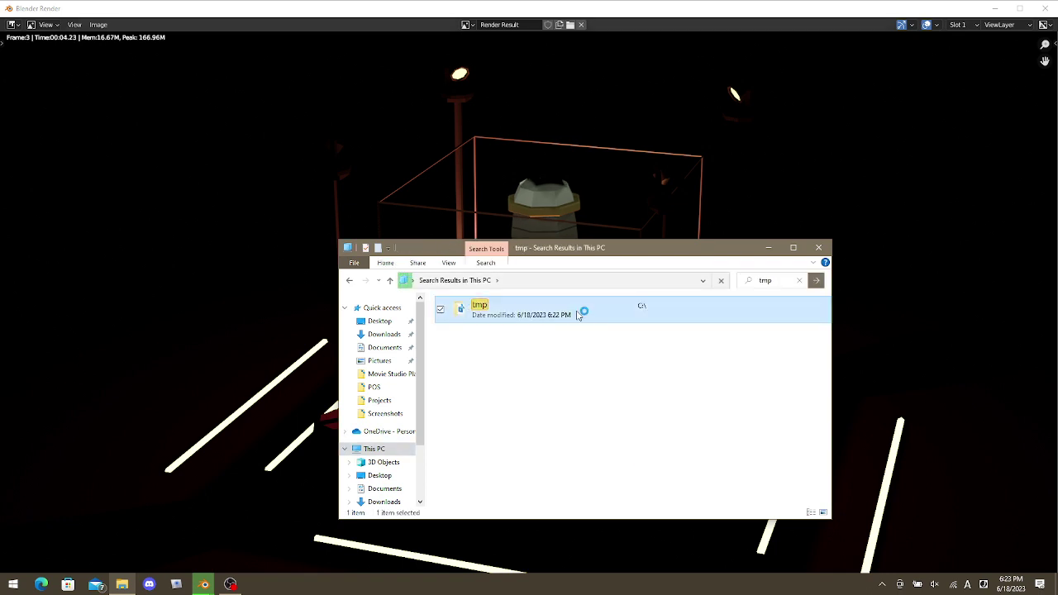
pyautogui.doubleClick(578, 315)
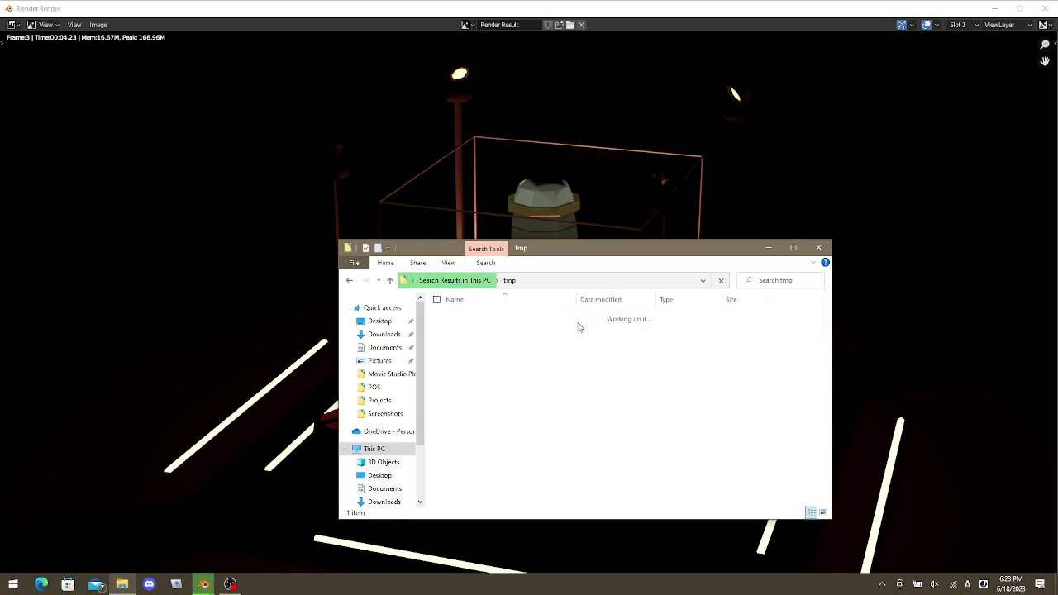
pyautogui.click(542, 281)
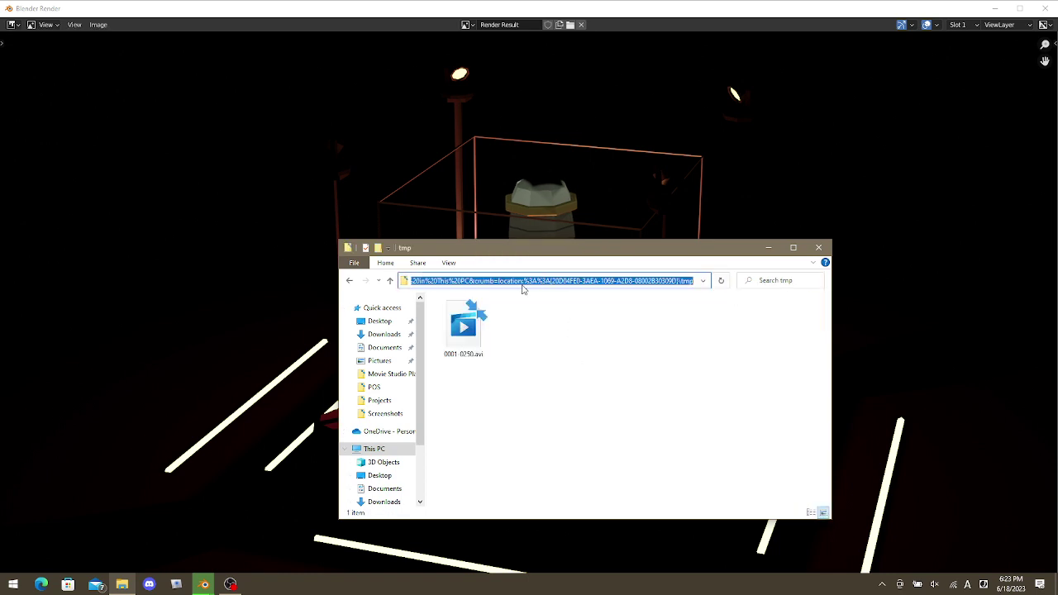
pyautogui.click(534, 416)
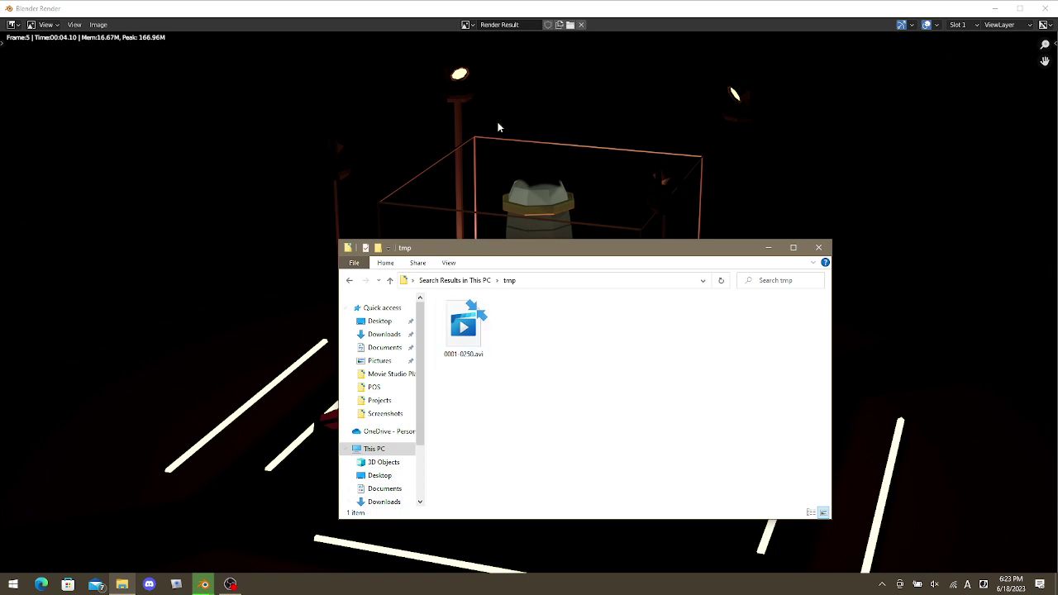
# Stop the running animation render and return to the main Blender window.
pyautogui.click(996, 9)
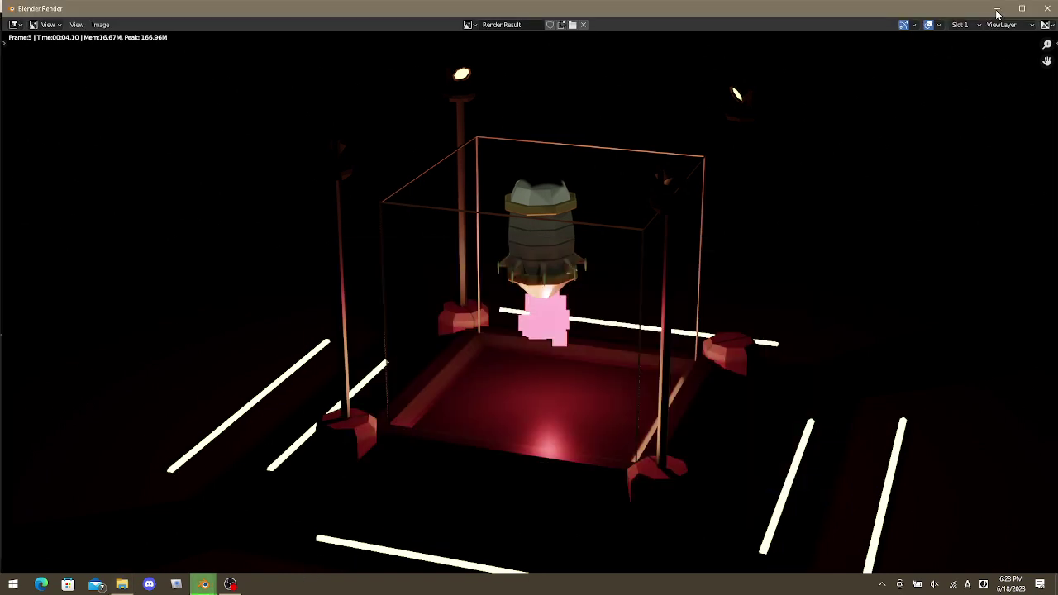
pyautogui.click(996, 9)
pyautogui.click(204, 585)
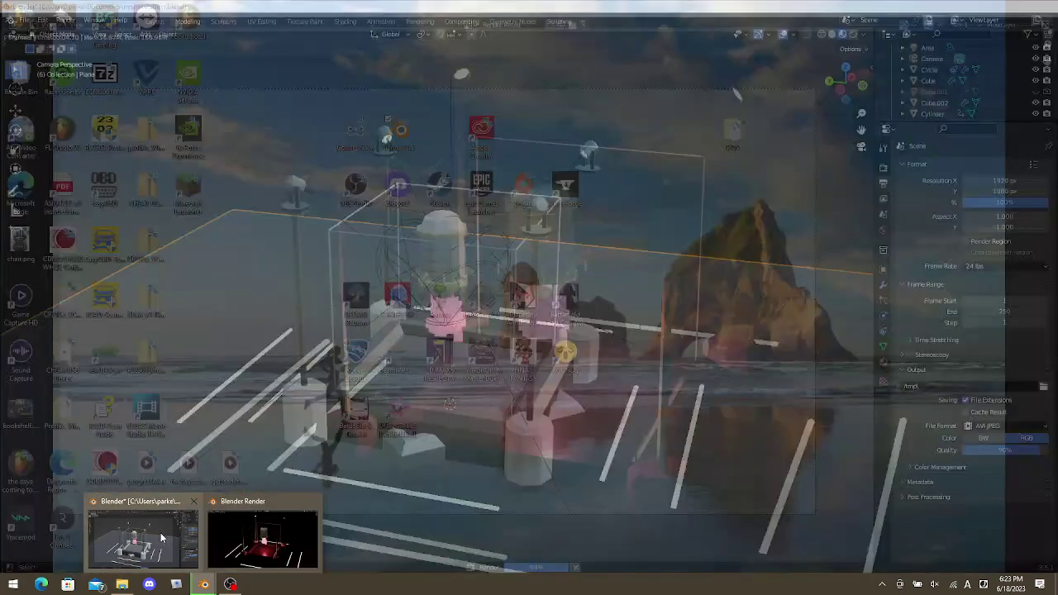
pyautogui.click(144, 538)
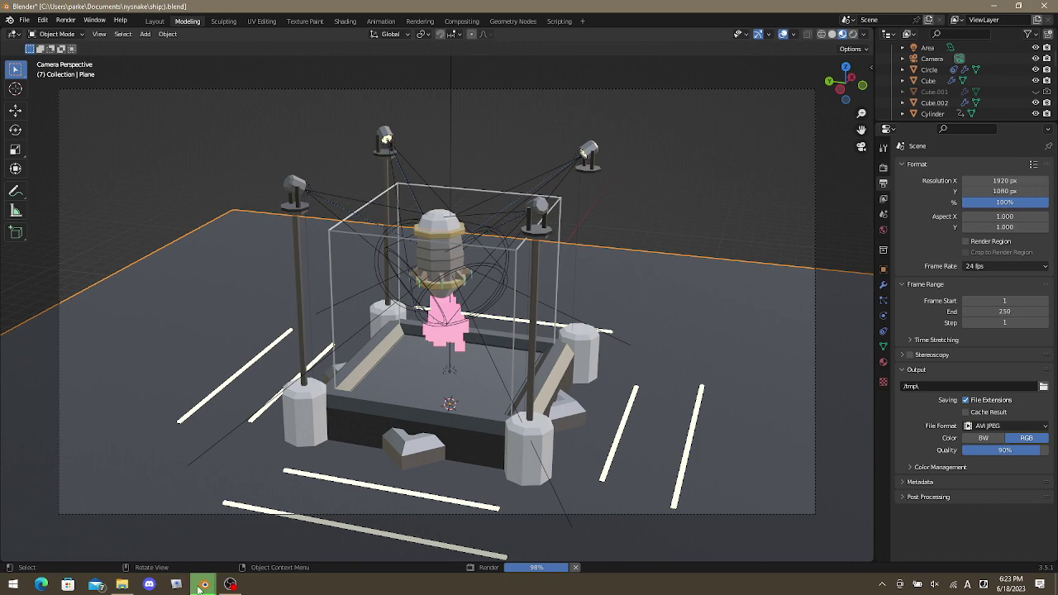
pyautogui.moveTo(203, 588)
pyautogui.click(297, 522)
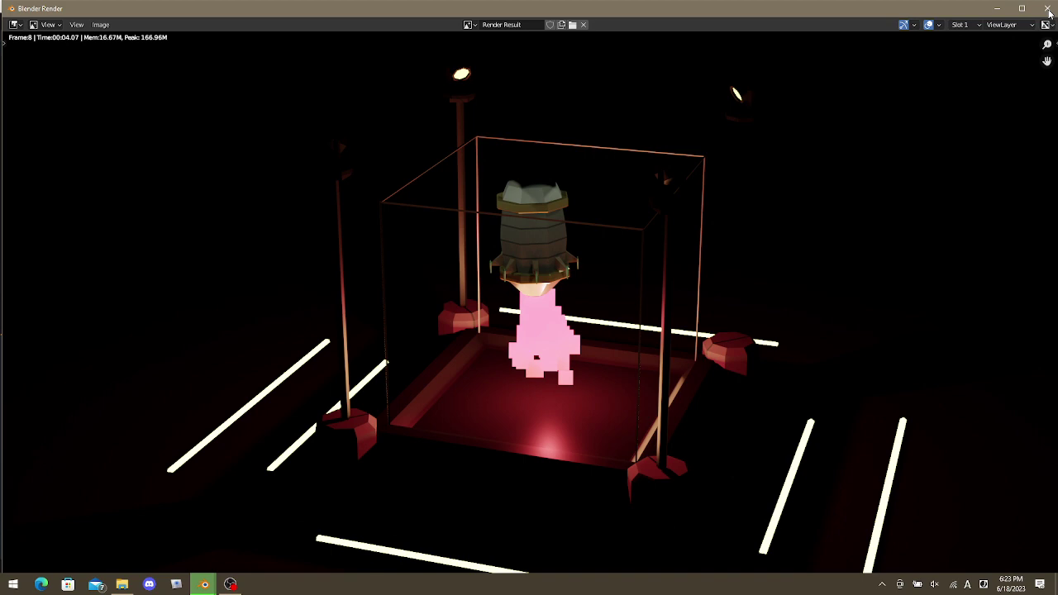
pyautogui.click(997, 9)
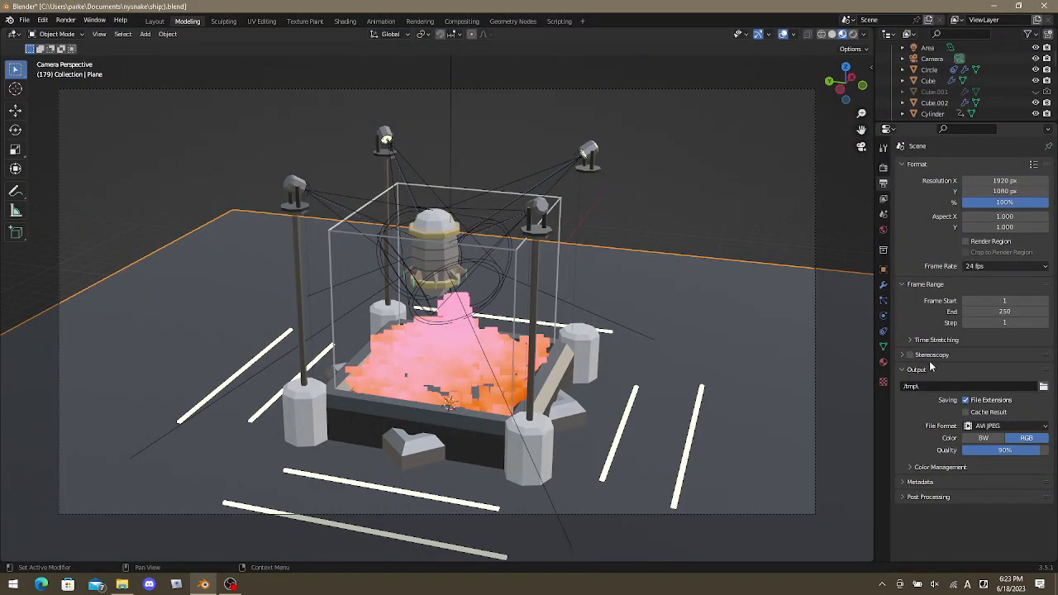
# Set the output file format to FFmpeg Video and choose QuickTime as the encoding container.
pyautogui.click(1024, 426)
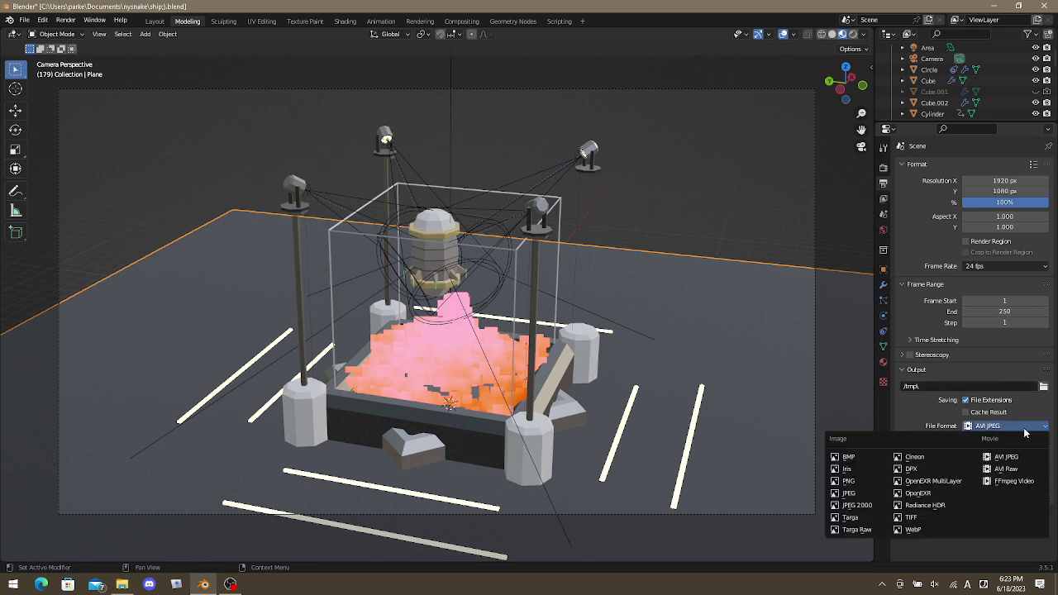
pyautogui.click(1008, 481)
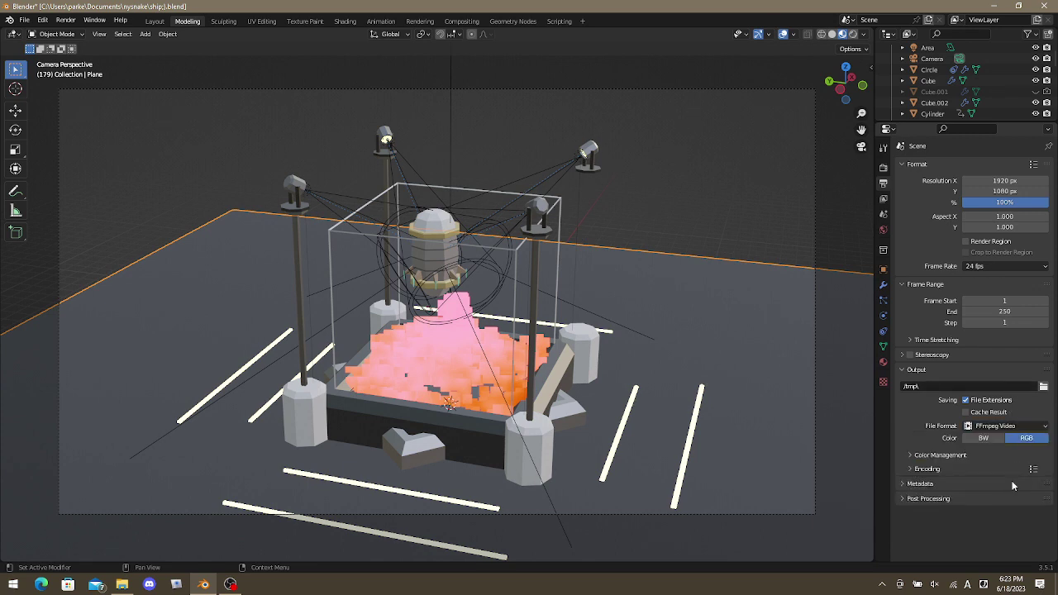
pyautogui.click(927, 468)
pyautogui.scroll(-1, 951, 496)
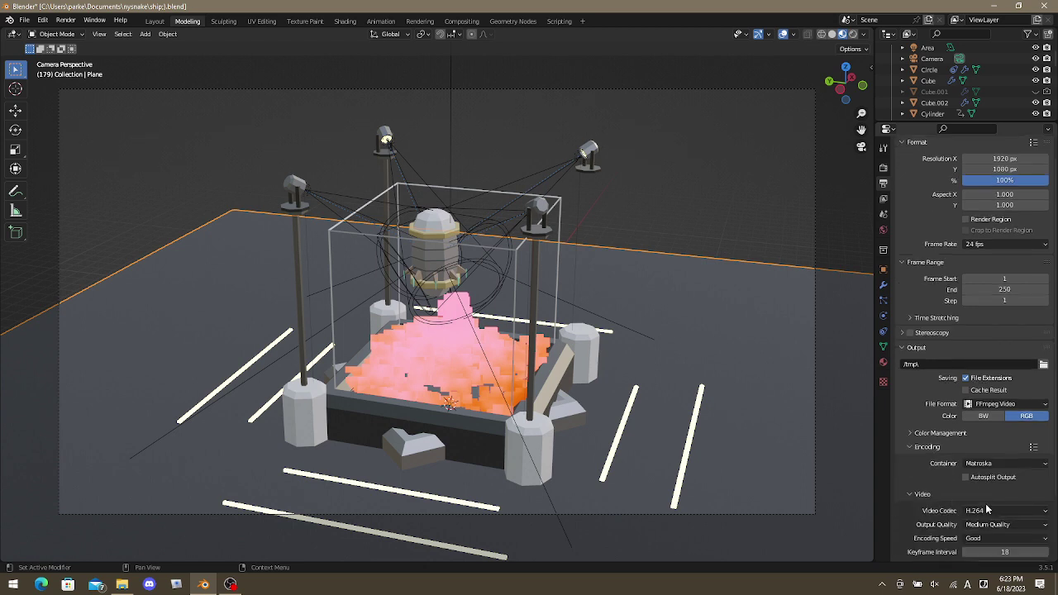
pyautogui.click(984, 464)
pyautogui.click(980, 466)
pyautogui.click(986, 464)
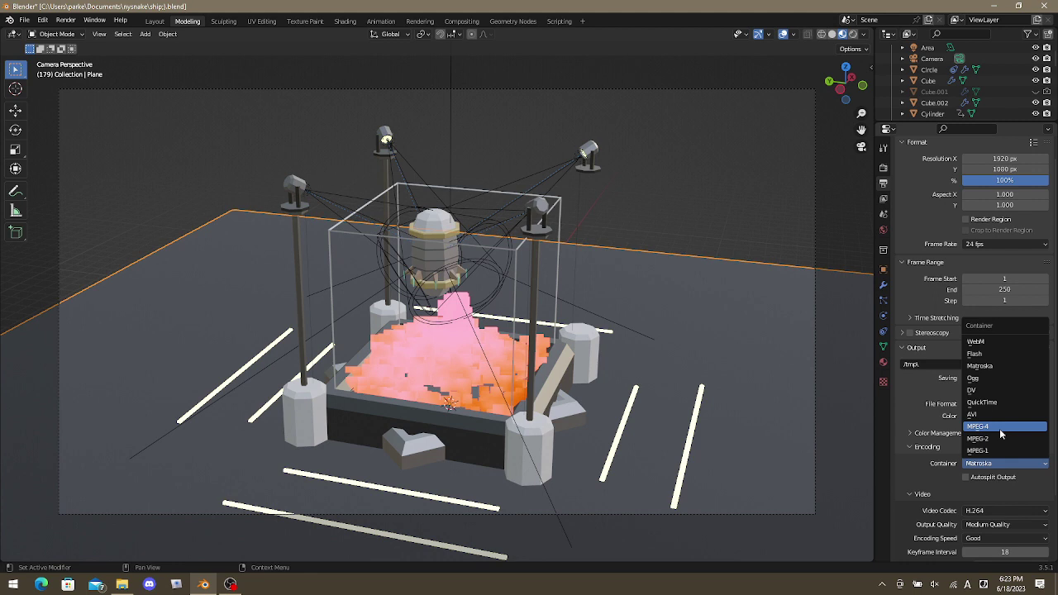
pyautogui.click(984, 402)
pyautogui.scroll(-4, 995, 447)
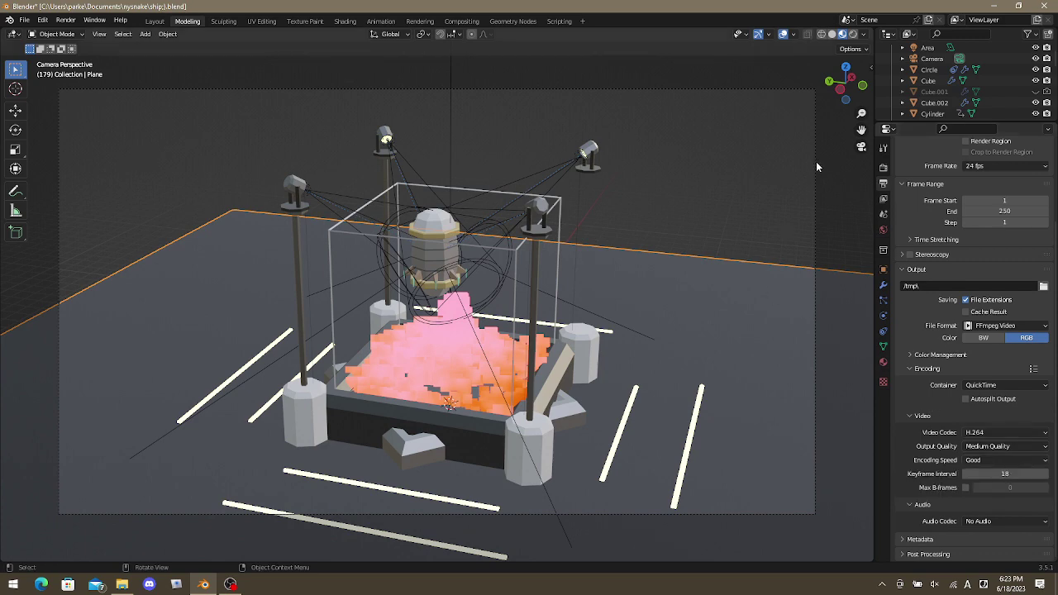
# Start rendering the animation with the new output settings, and switch to the tmp folder in File Explorer.
pyautogui.click(66, 19)
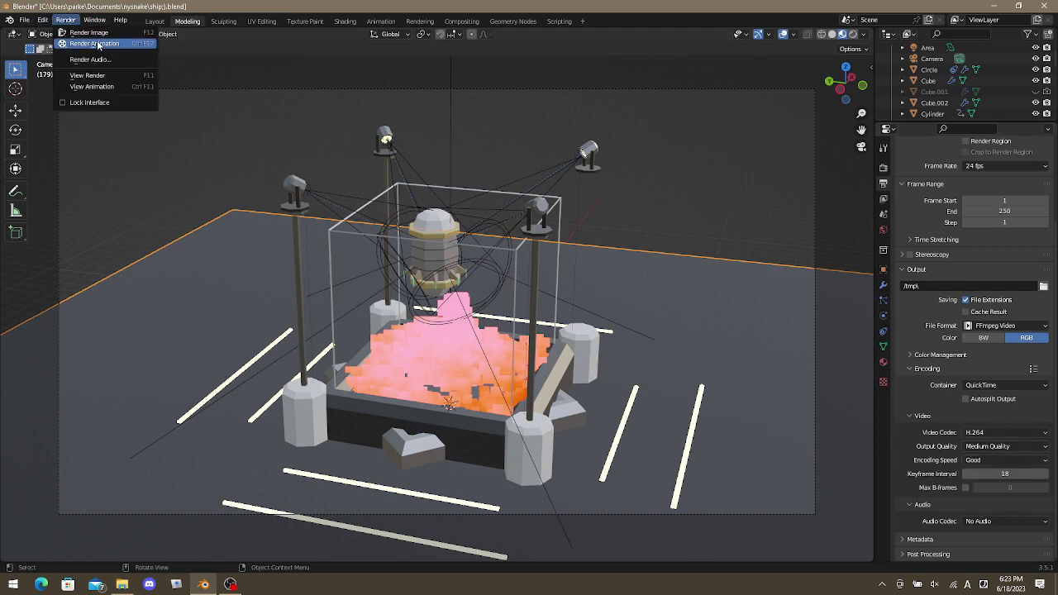
pyautogui.click(98, 44)
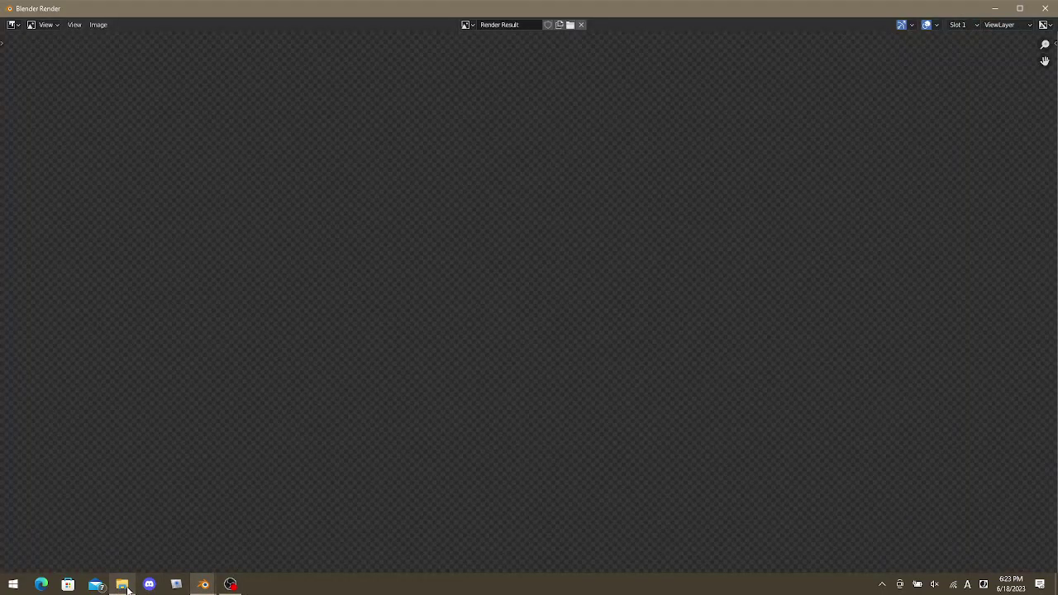
pyautogui.moveTo(126, 587)
pyautogui.click(136, 535)
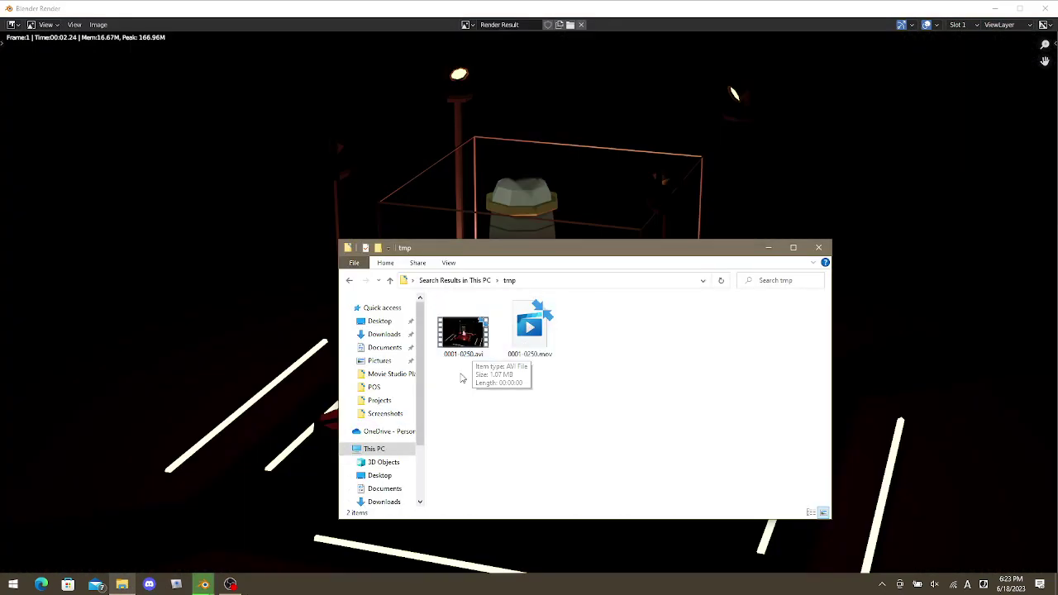
# Open the rendered file 0001-0250.avi from the tmp folder with Movies & TV.
pyautogui.click(461, 337)
pyautogui.doubleClick(461, 338)
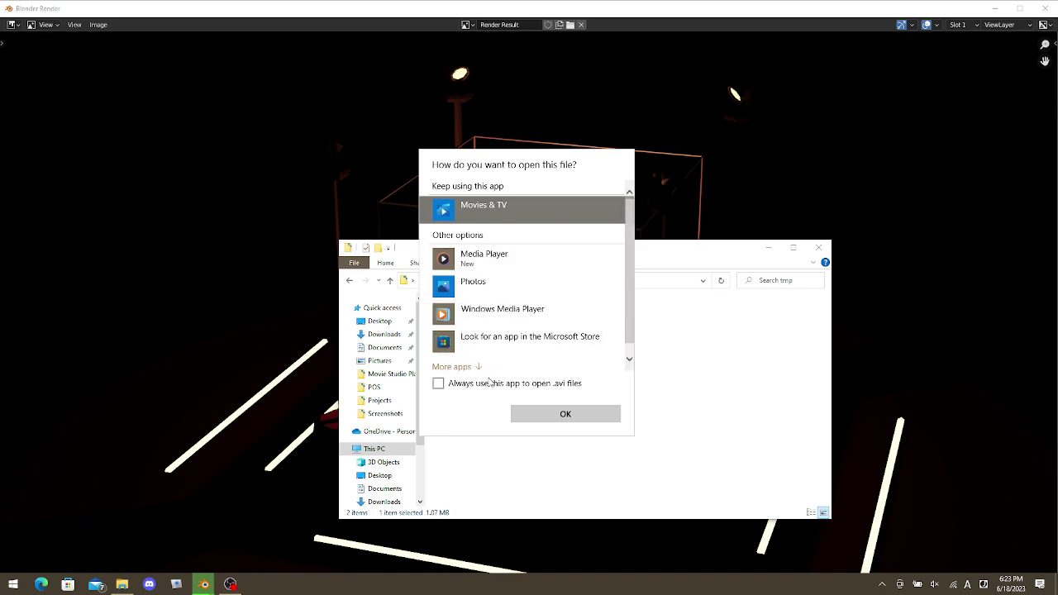
pyautogui.click(566, 413)
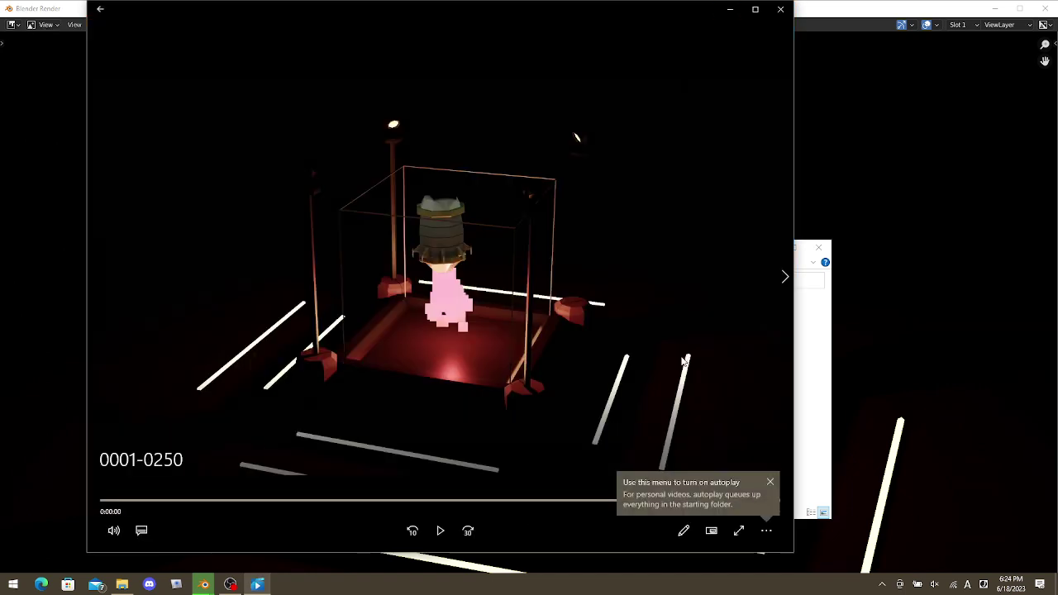
# Turn on repeat, watch the AVI clip in full screen, and close the video player.
pyautogui.click(766, 531)
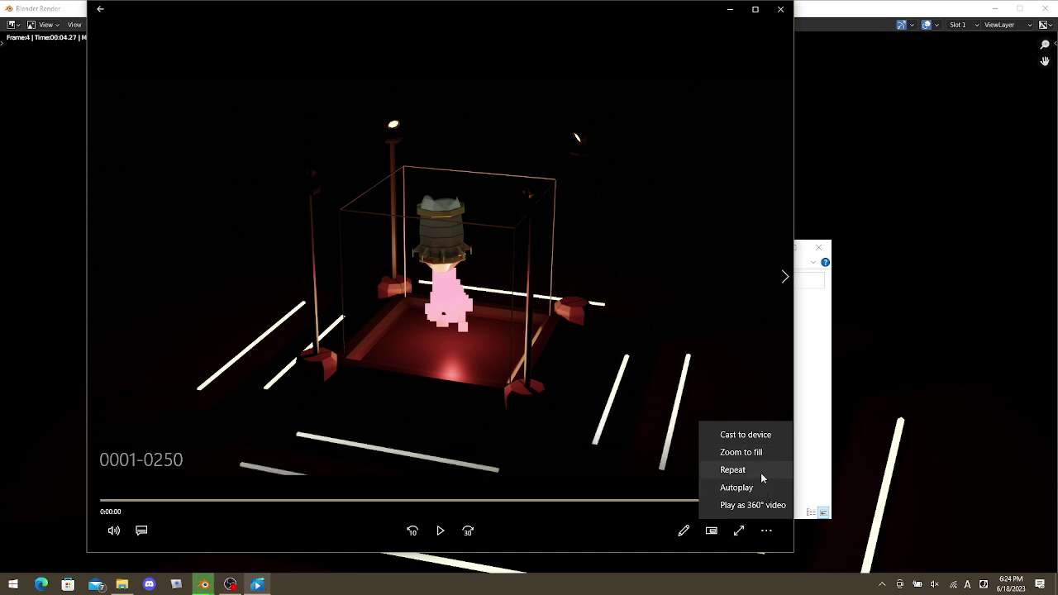
pyautogui.click(761, 473)
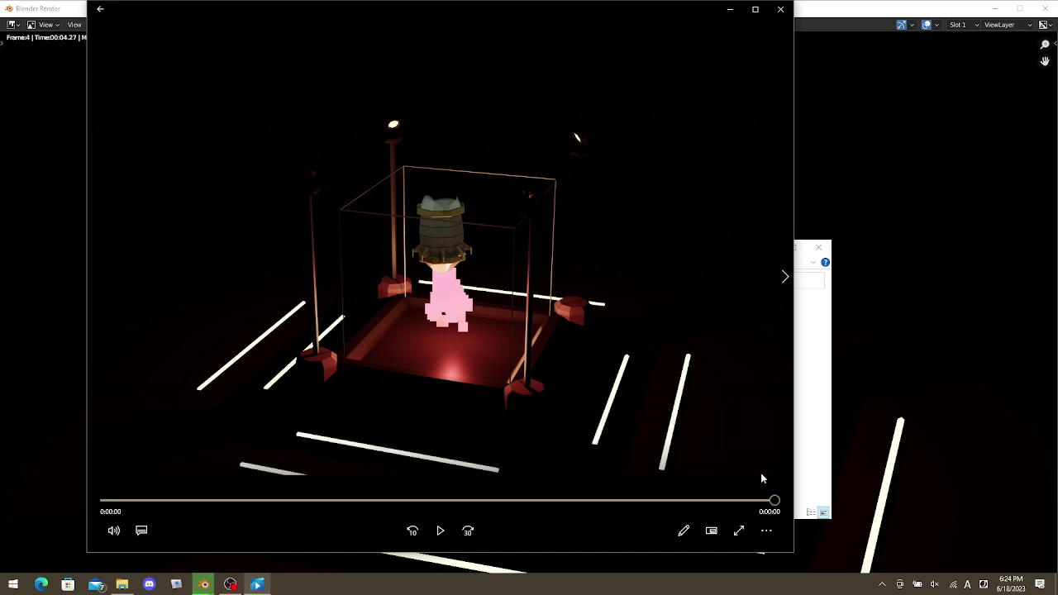
pyautogui.click(441, 531)
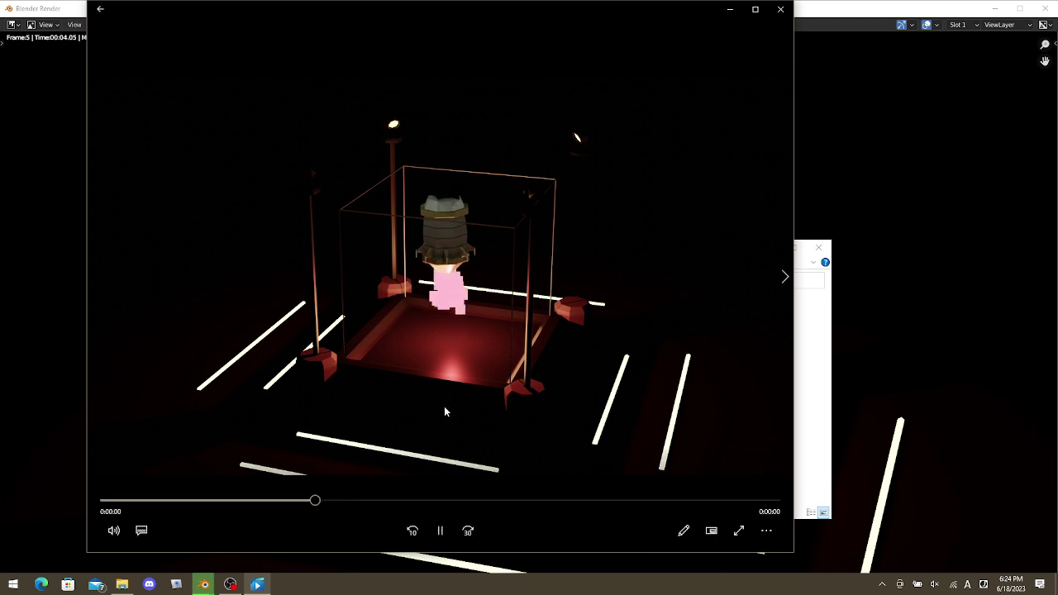
pyautogui.click(738, 531)
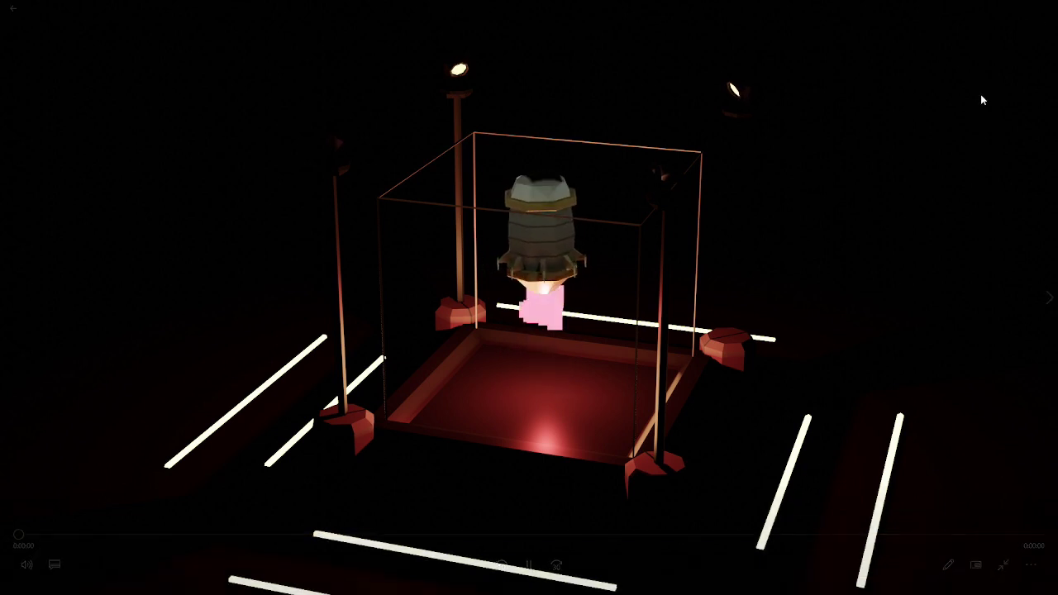
pyautogui.press('Escape')
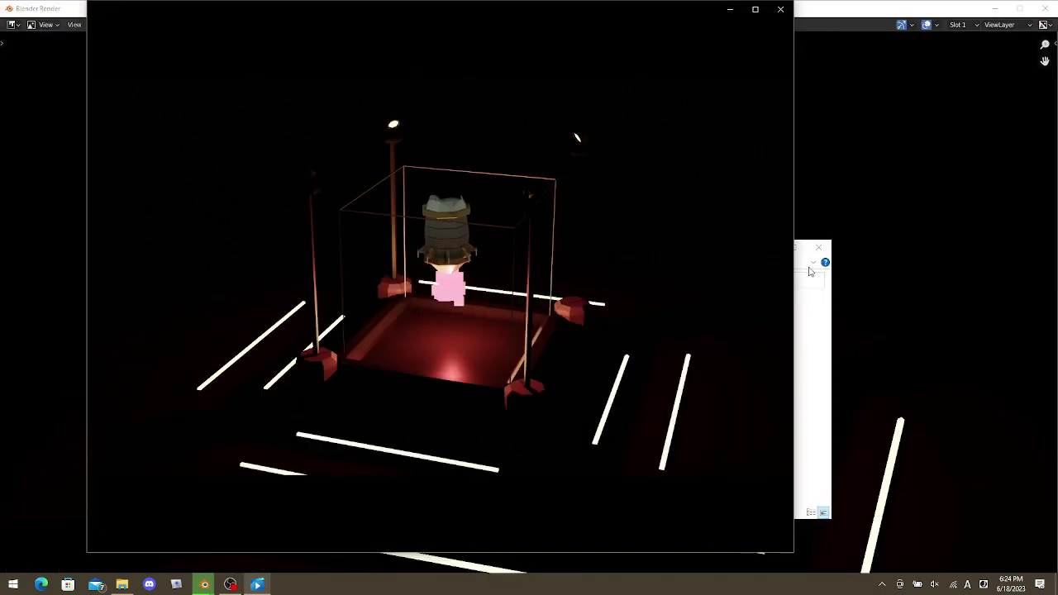
pyautogui.hotkey('alt', 'F4')
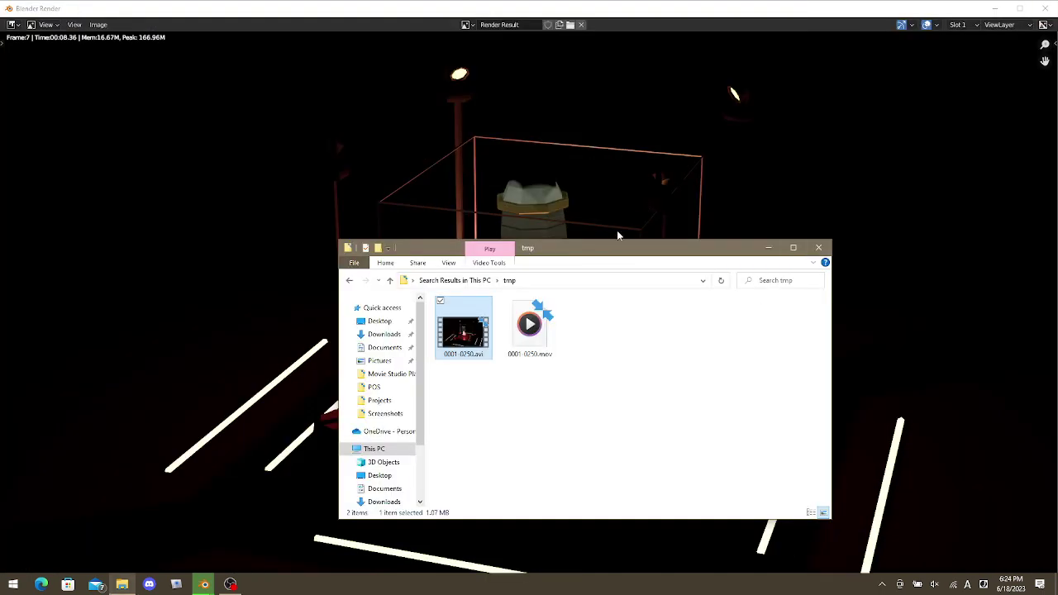
# Check the render's progress in the Blender Render window, and switch to OBS to look through the stream chat.
pyautogui.click(664, 24)
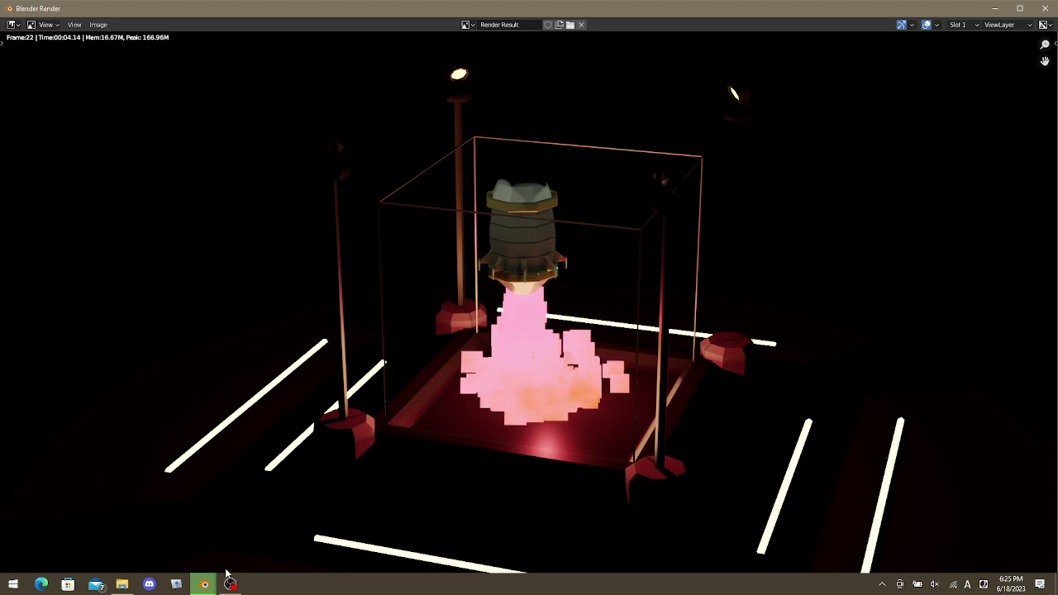
pyautogui.moveTo(235, 587)
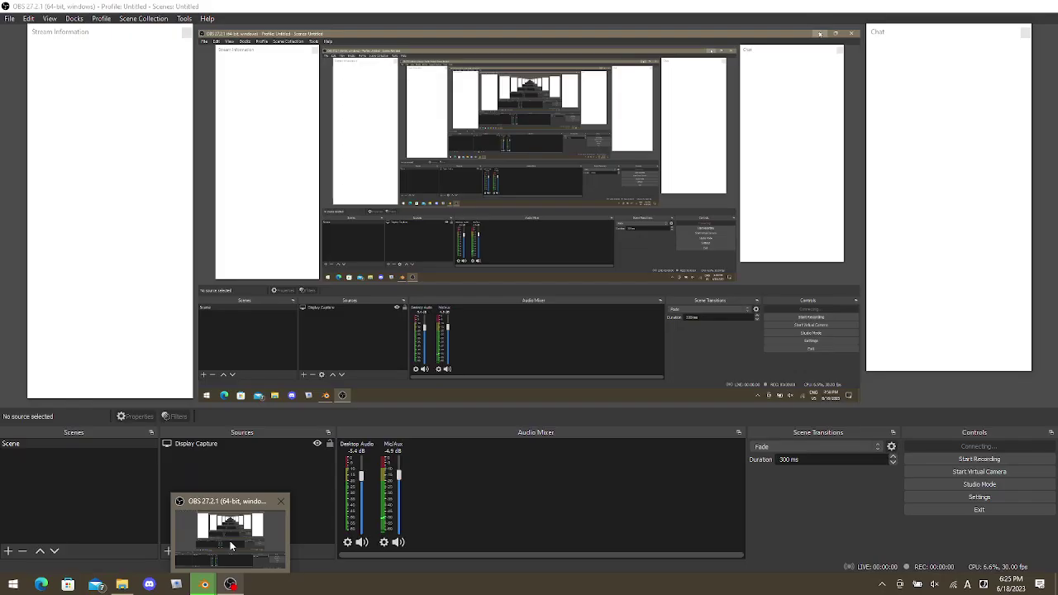
pyautogui.click(229, 541)
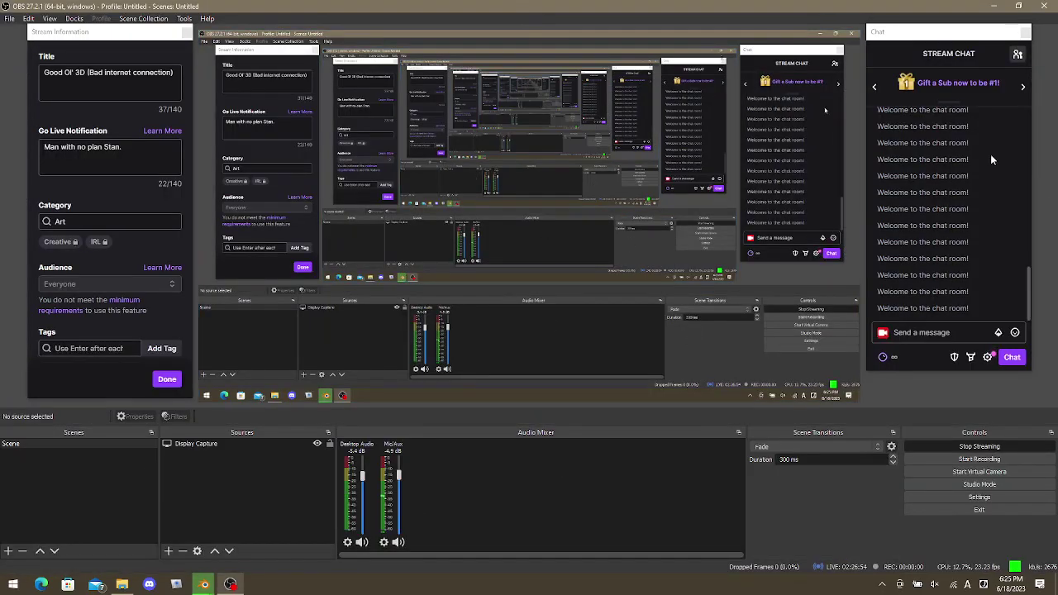
pyautogui.scroll(2, 995, 263)
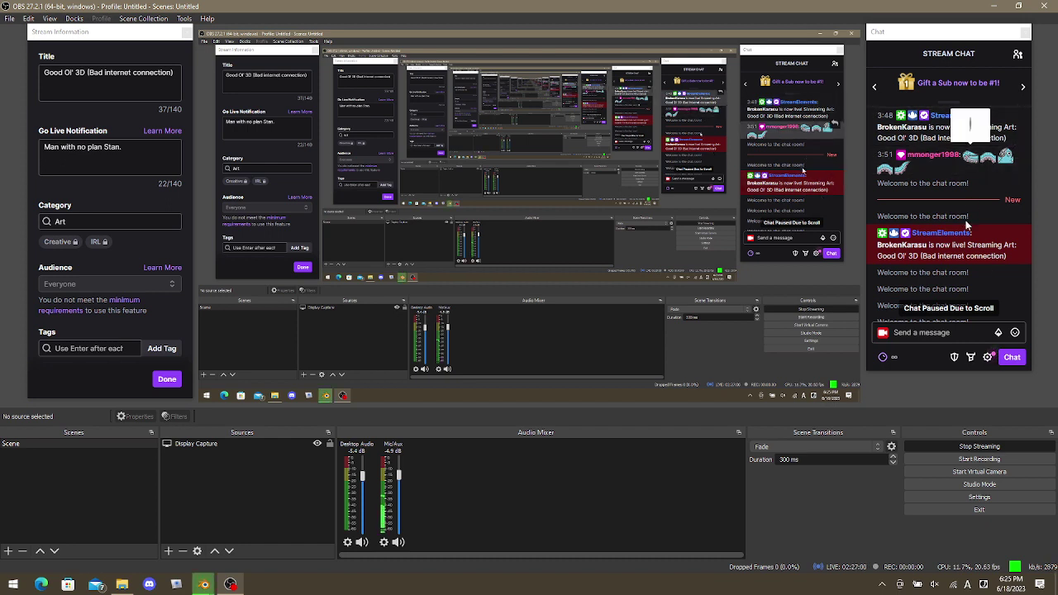
pyautogui.scroll(-3, 968, 182)
pyautogui.scroll(-4, 951, 219)
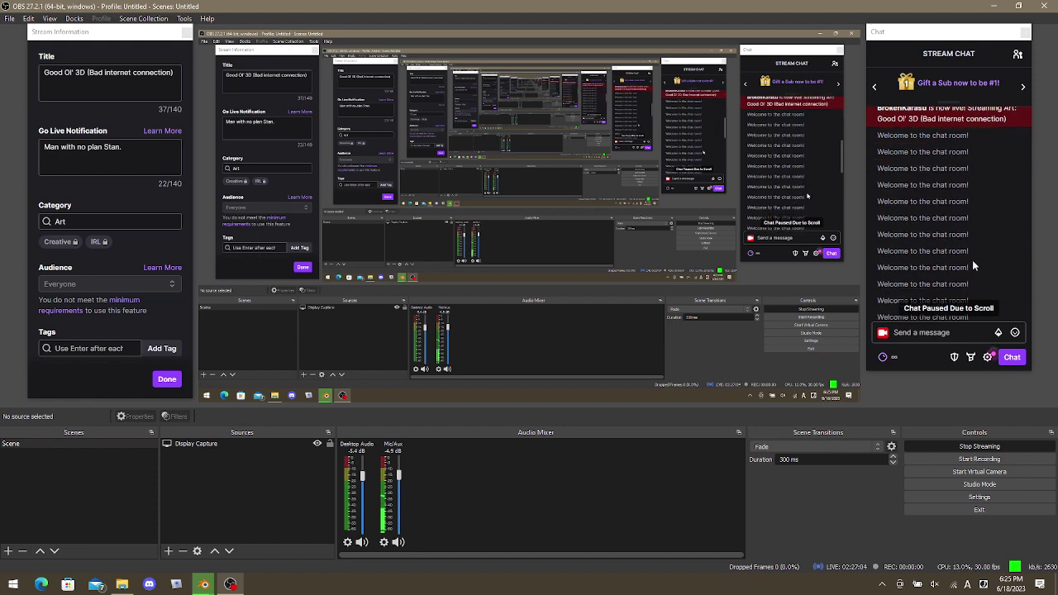
pyautogui.scroll(4, 967, 248)
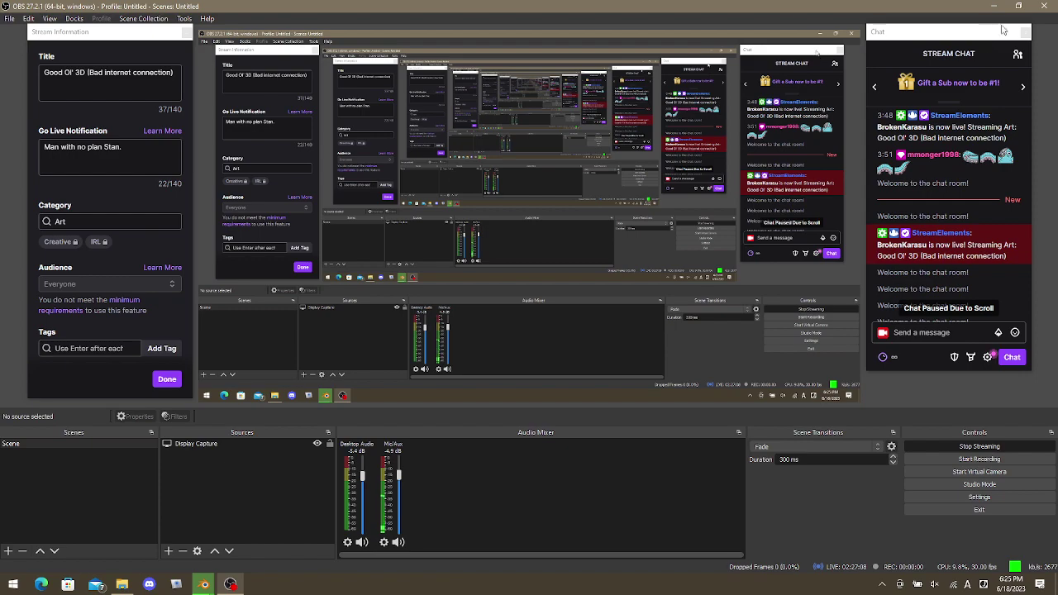
pyautogui.moveTo(990, 43); pyautogui.dragTo(1033, 121)
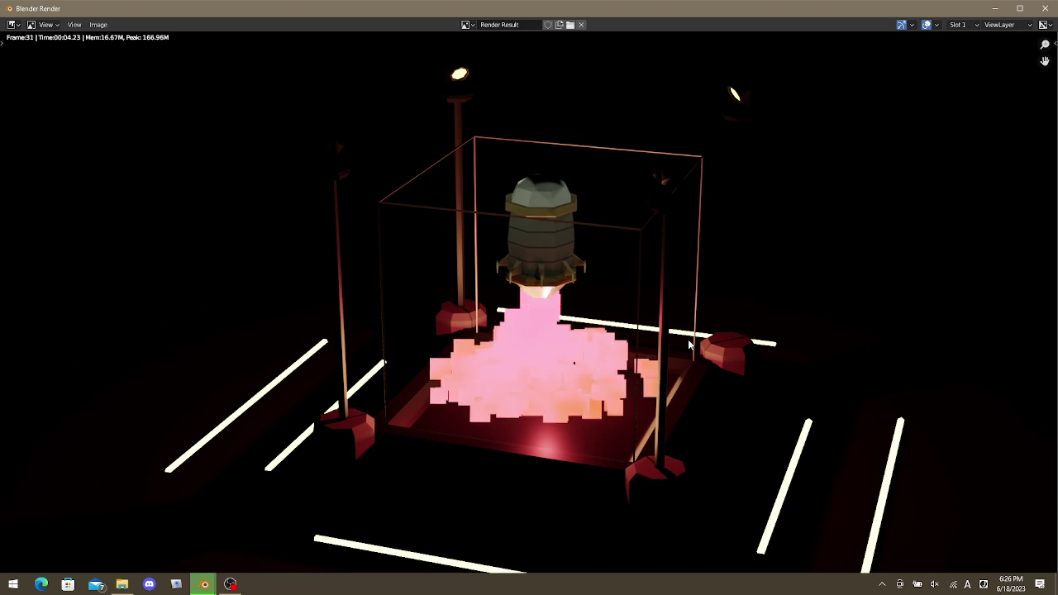
pyautogui.click(230, 585)
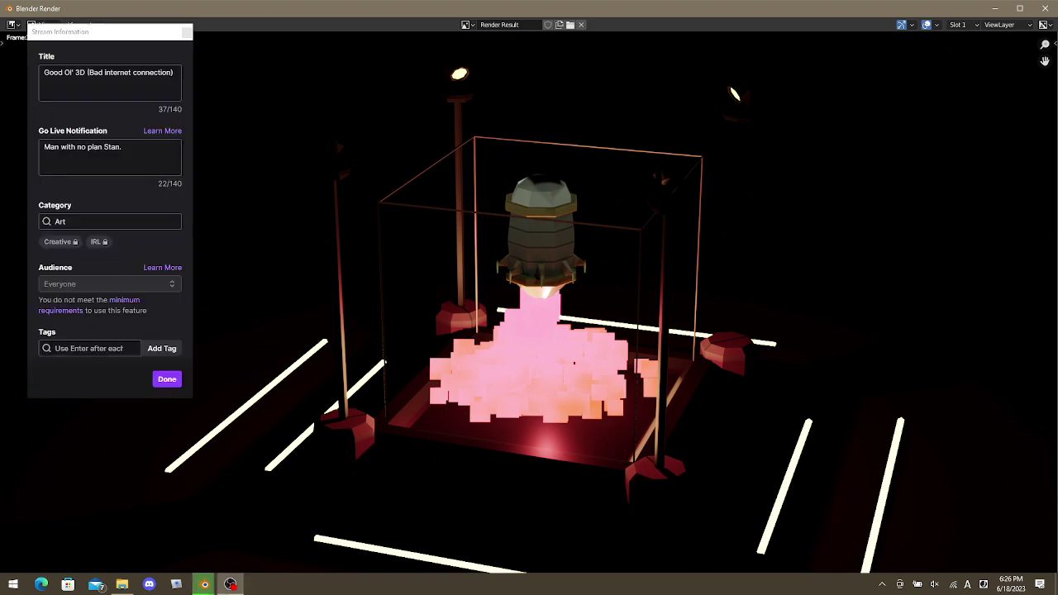